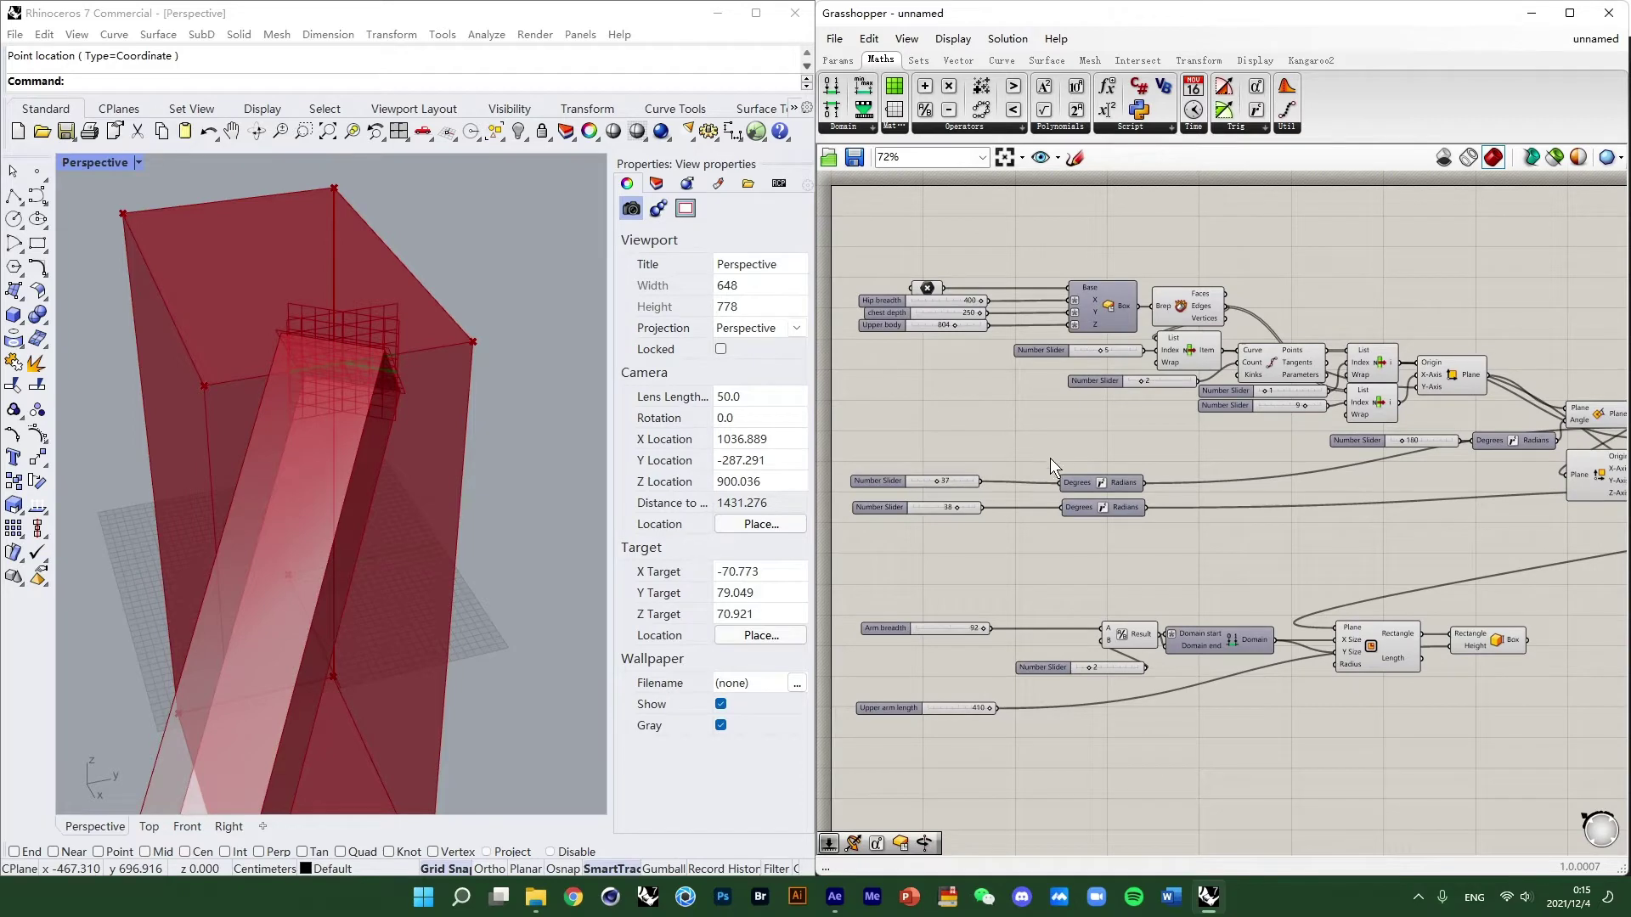
Align the left edges of the body-dimension, angle and arm input sliders.
{"action": "scroll", "coordinate": [1017, 471], "scroll_direction": "up", "scroll_amount": 3}
{"action": "left_click_drag", "start_coordinate": [889, 478], "coordinate": [1104, 520]}
{"action": "left_click", "coordinate": [1045, 402]}
{"action": "scroll", "coordinate": [1051, 374], "scroll_direction": "down", "scroll_amount": 1}
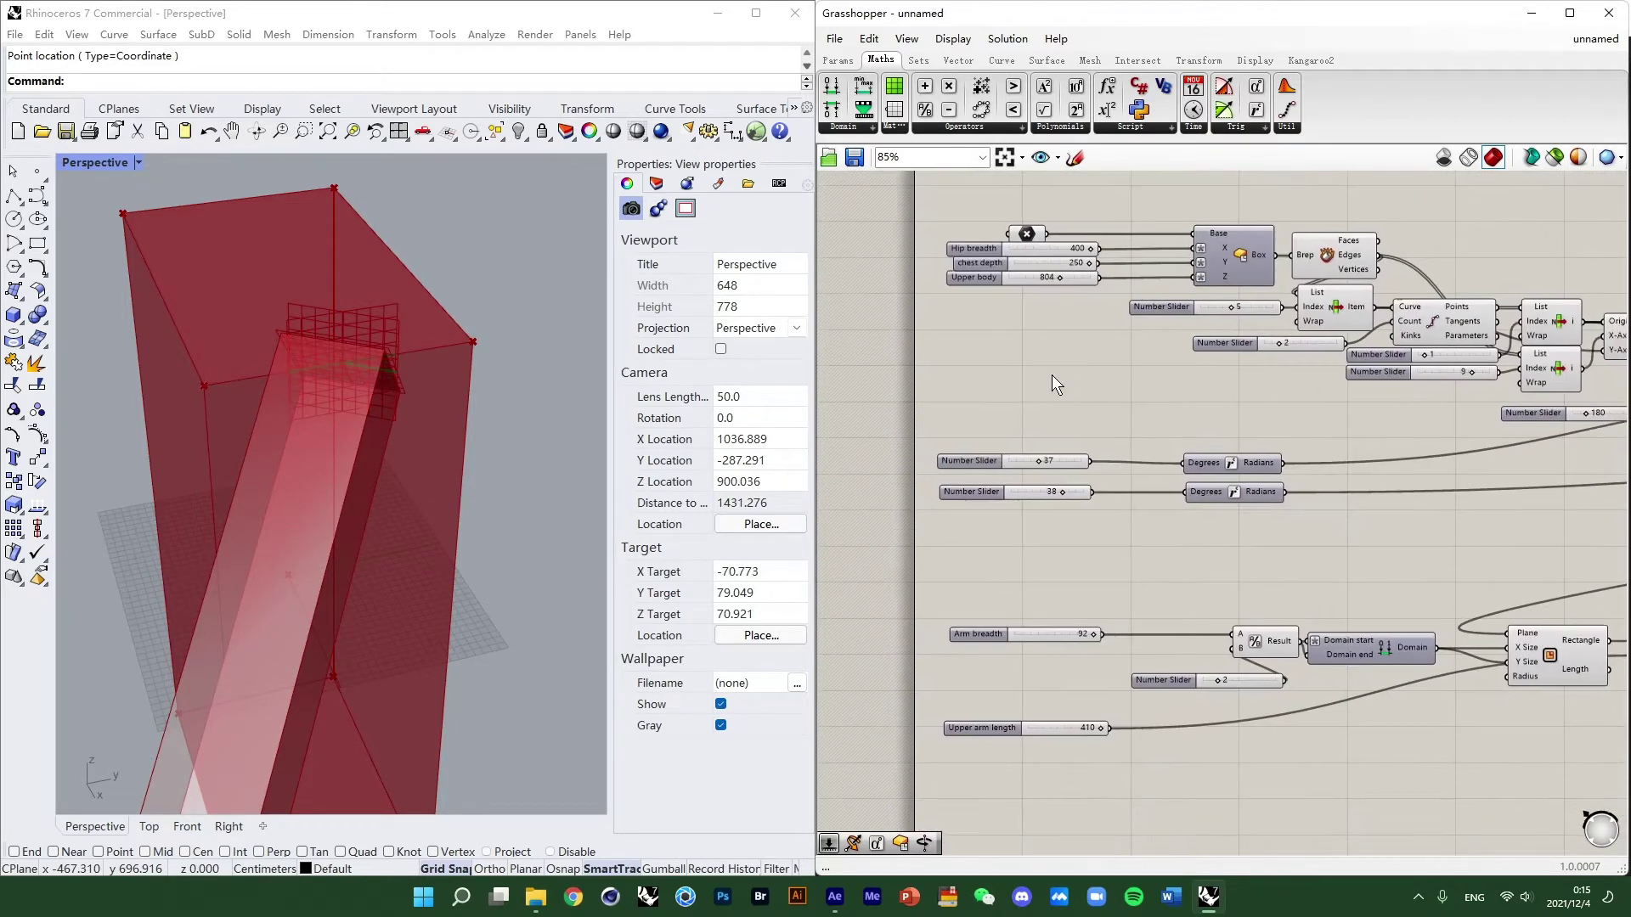
{"action": "left_click_drag", "start_coordinate": [1016, 796], "coordinate": [926, 228]}
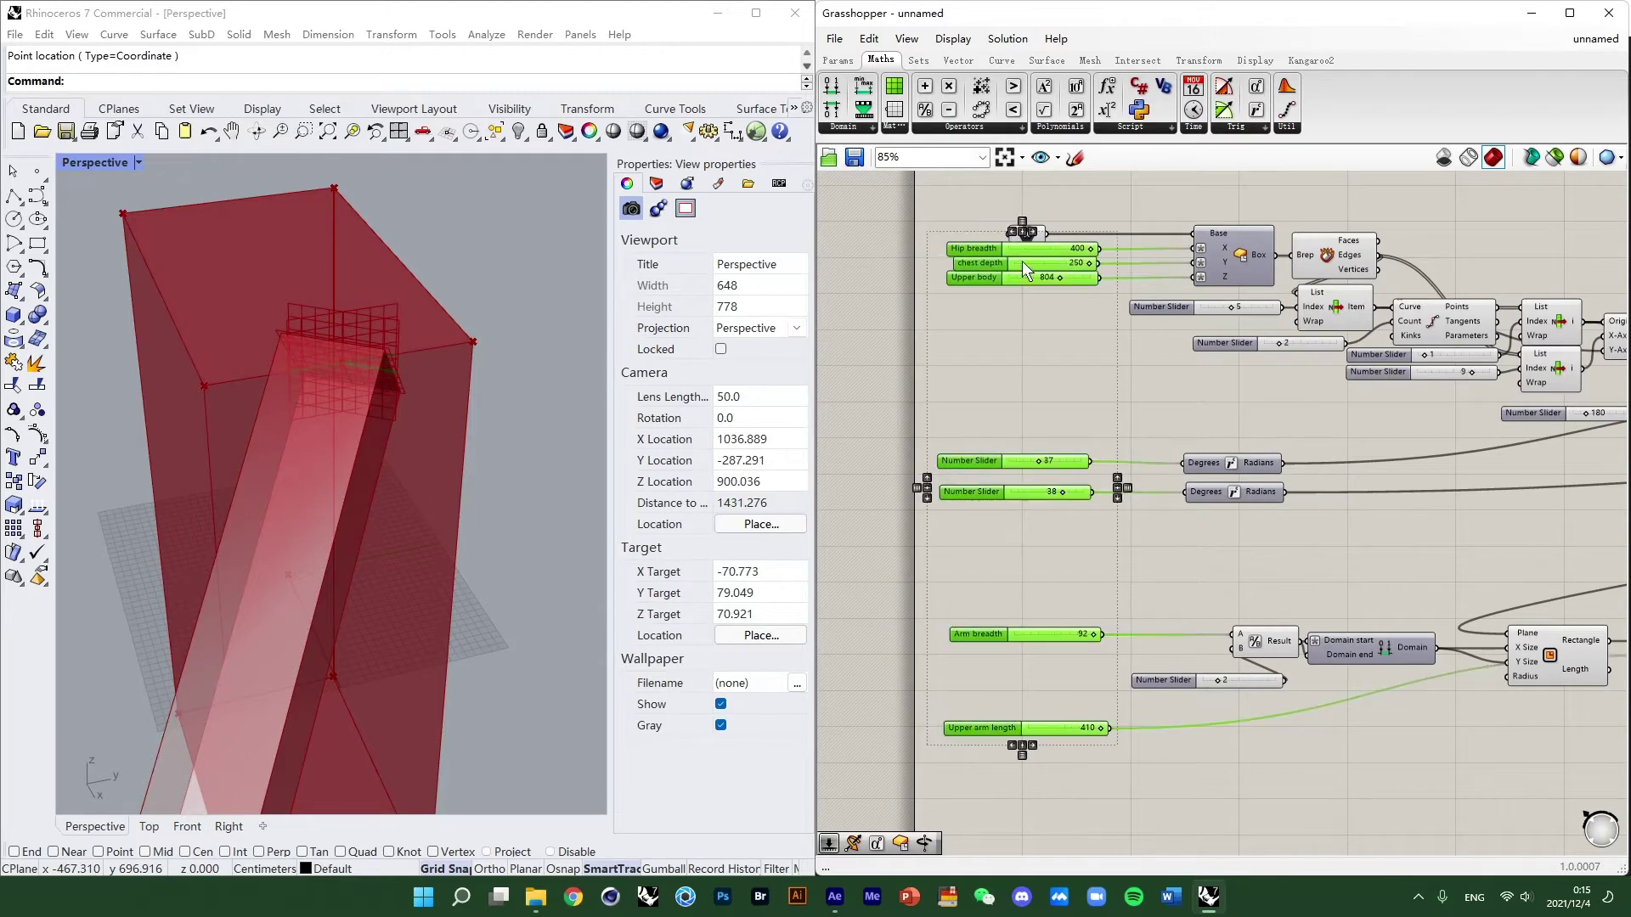
{"action": "scroll", "coordinate": [1022, 262], "scroll_direction": "up", "scroll_amount": 1}
{"action": "left_click", "coordinate": [1017, 231]}
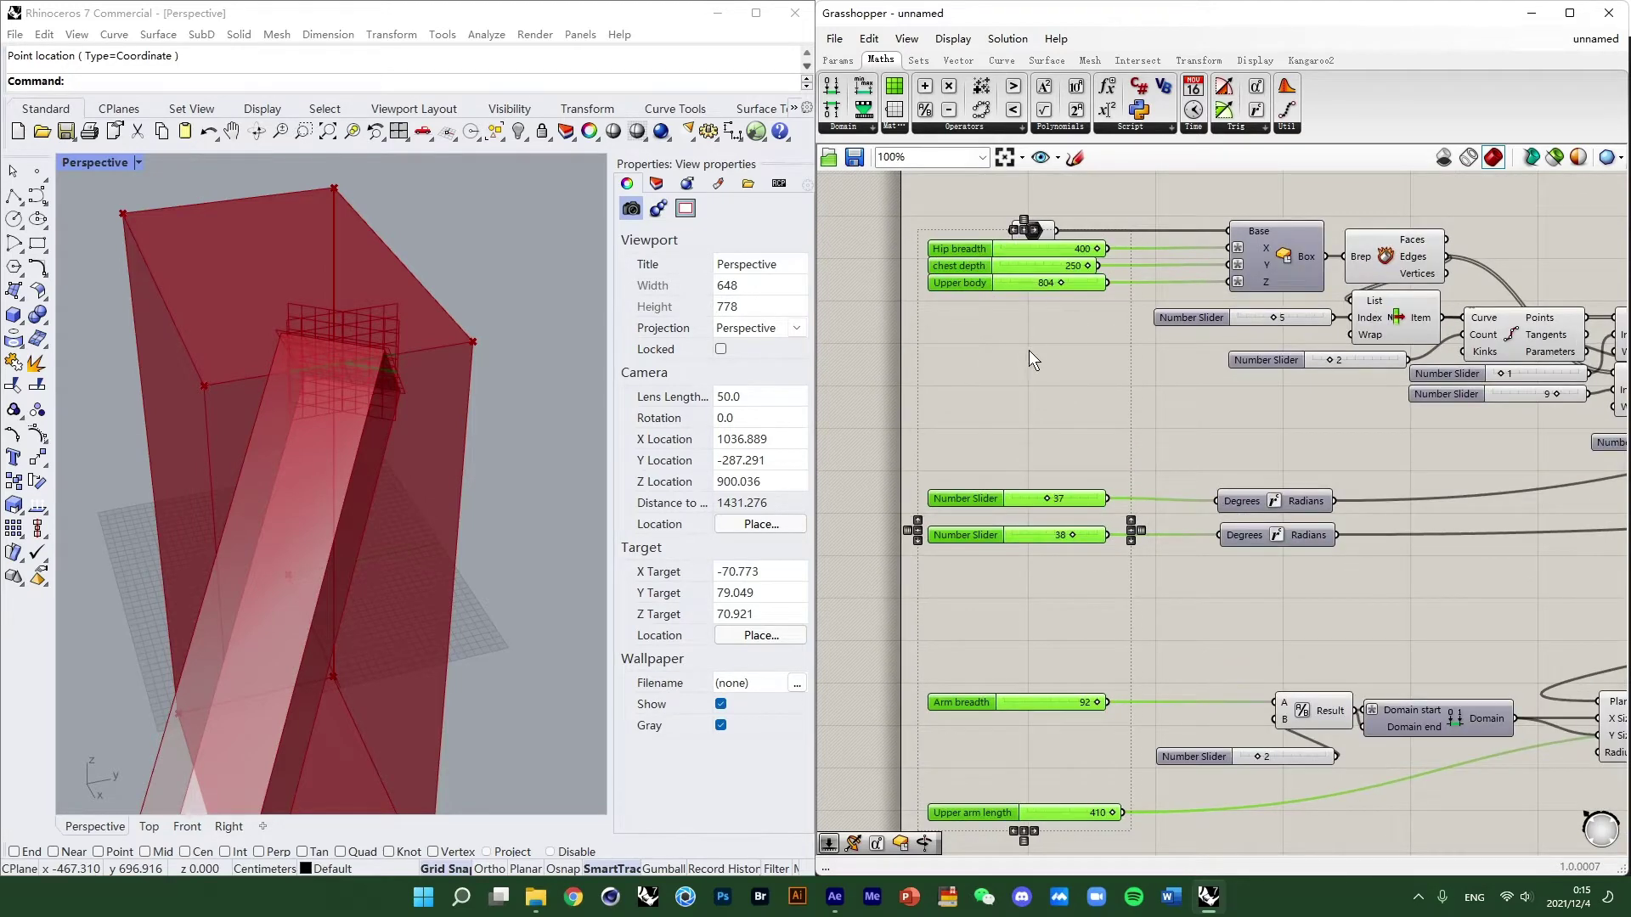
Widen the horizontal gap between the column of aligned input sliders and the components they feed.
{"action": "scroll", "coordinate": [1031, 350], "scroll_direction": "down", "scroll_amount": 1}
{"action": "right_click_drag", "start_coordinate": [1037, 433], "coordinate": [1037, 374]}
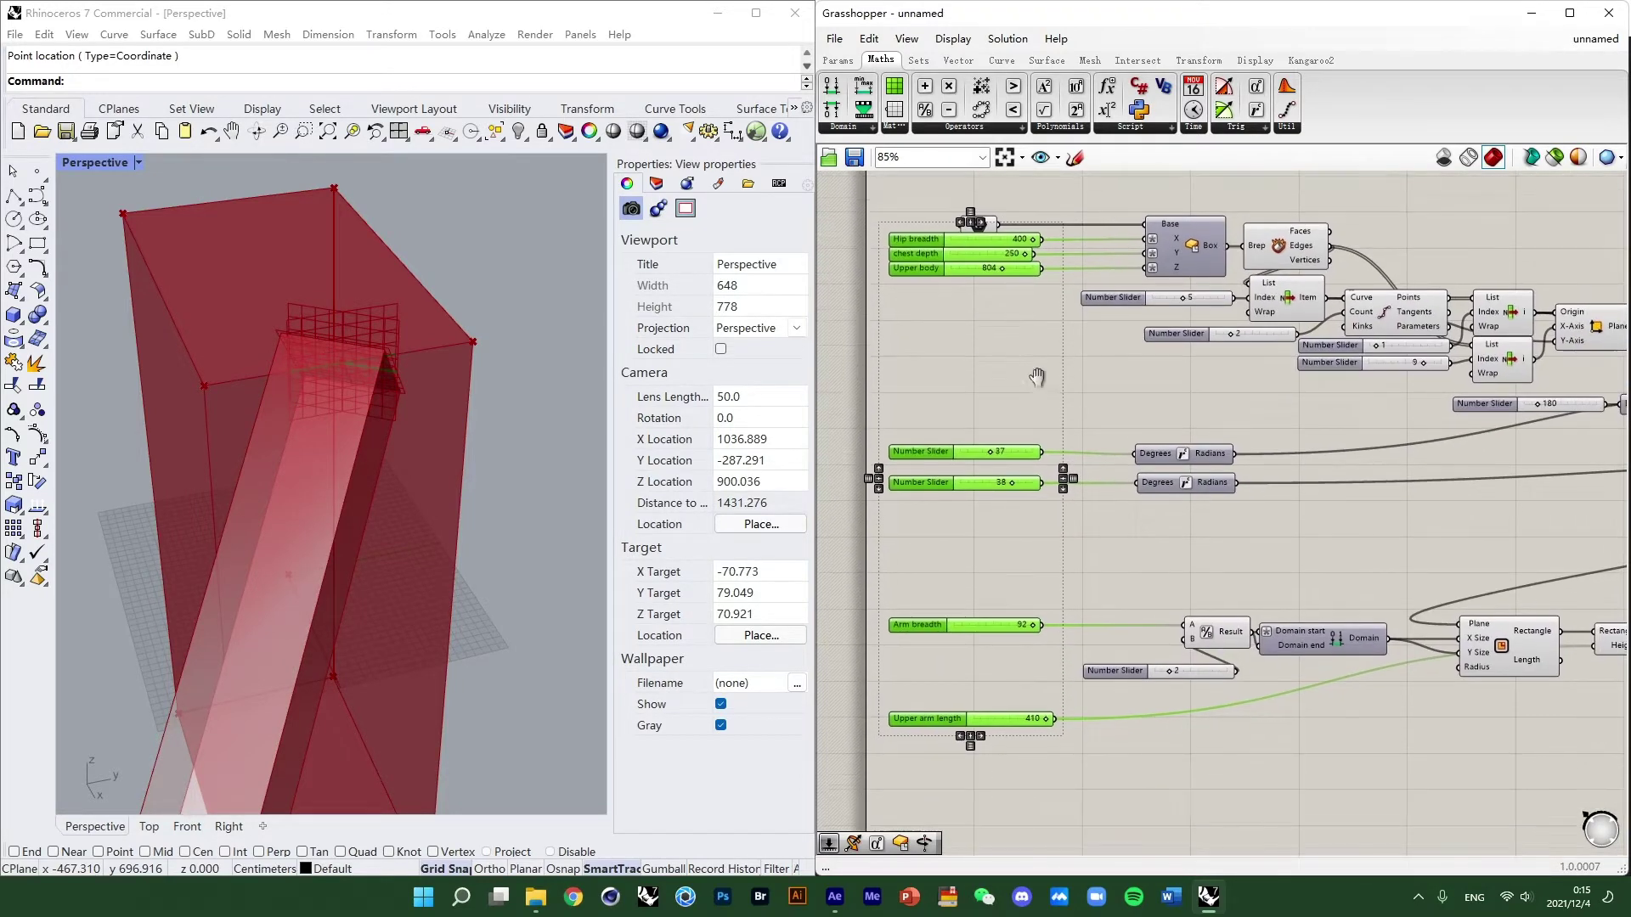
{"action": "left_click", "coordinate": [1082, 205]}
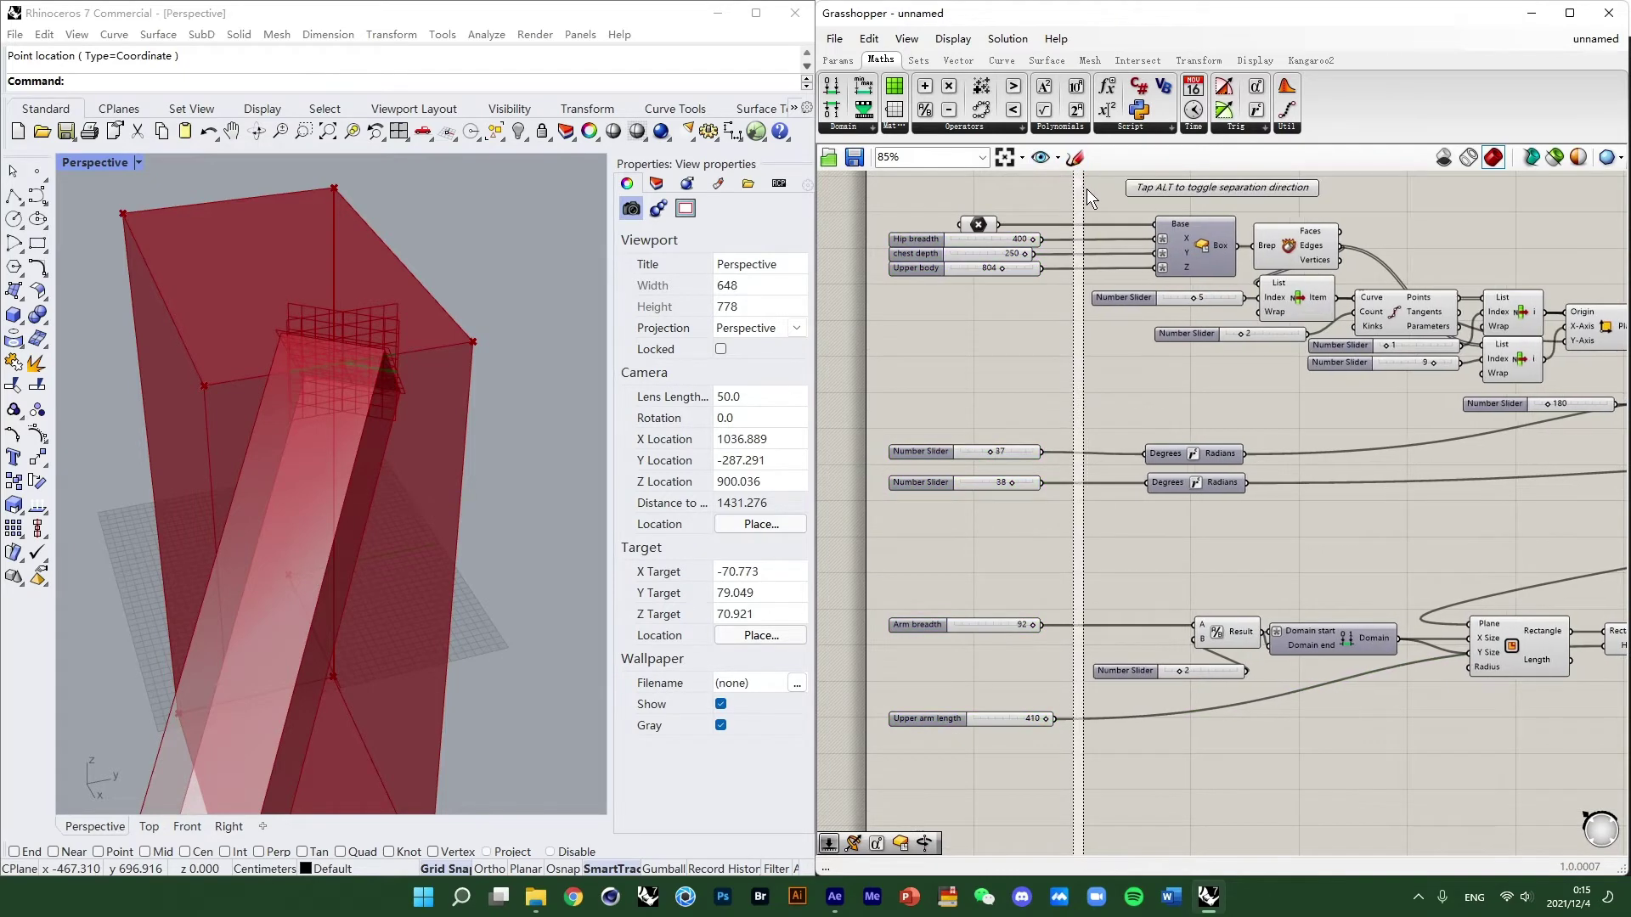
{"action": "right_click_drag", "start_coordinate": [1070, 344], "coordinate": [1107, 357]}
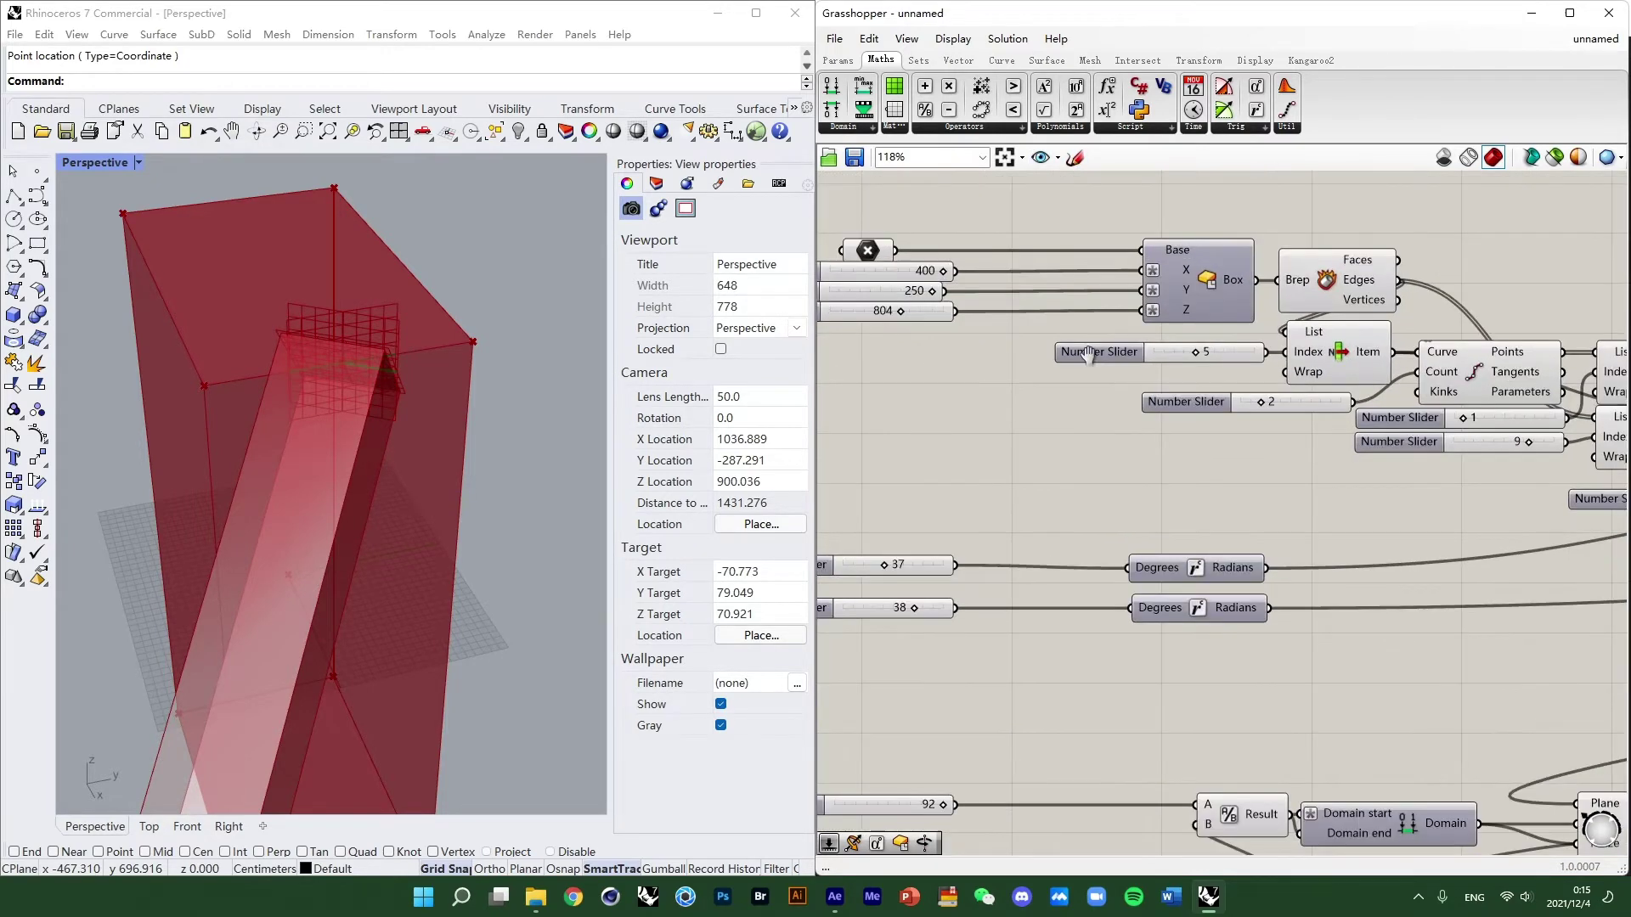
Examine the torso box, its brep deconstruction and the curve division points, comparing each component with its preview in the Rhino viewport.
{"action": "scroll", "coordinate": [1310, 442], "scroll_direction": "down", "scroll_amount": 3}
{"action": "scroll", "coordinate": [1265, 421], "scroll_direction": "up", "scroll_amount": 3}
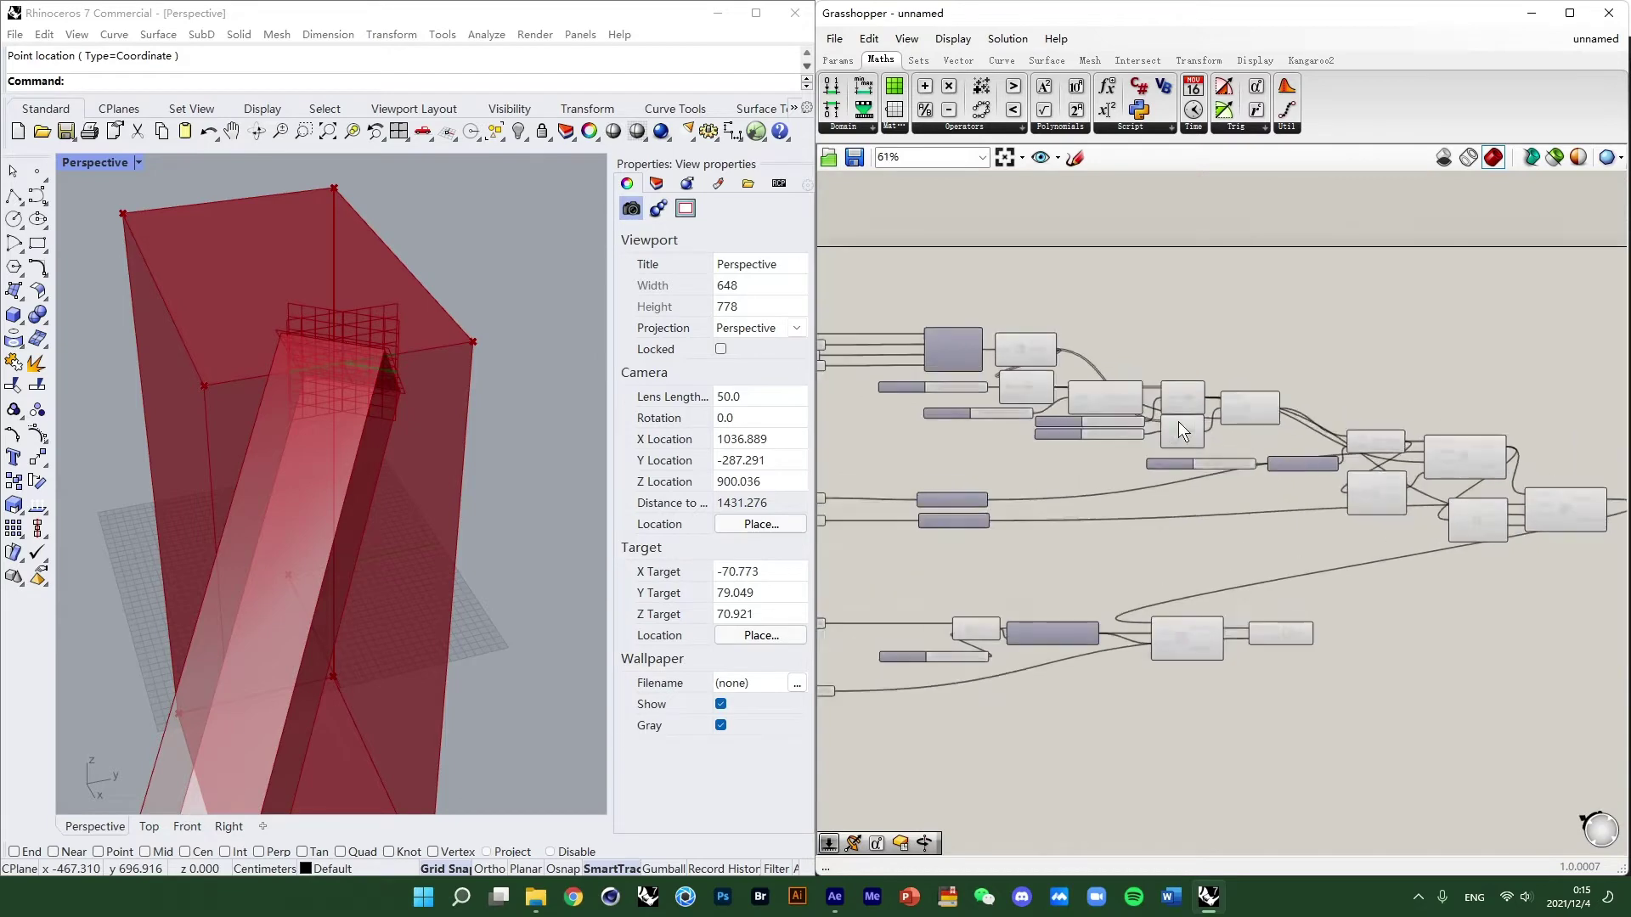
{"action": "right_click_drag", "start_coordinate": [1153, 367], "coordinate": [1189, 382]}
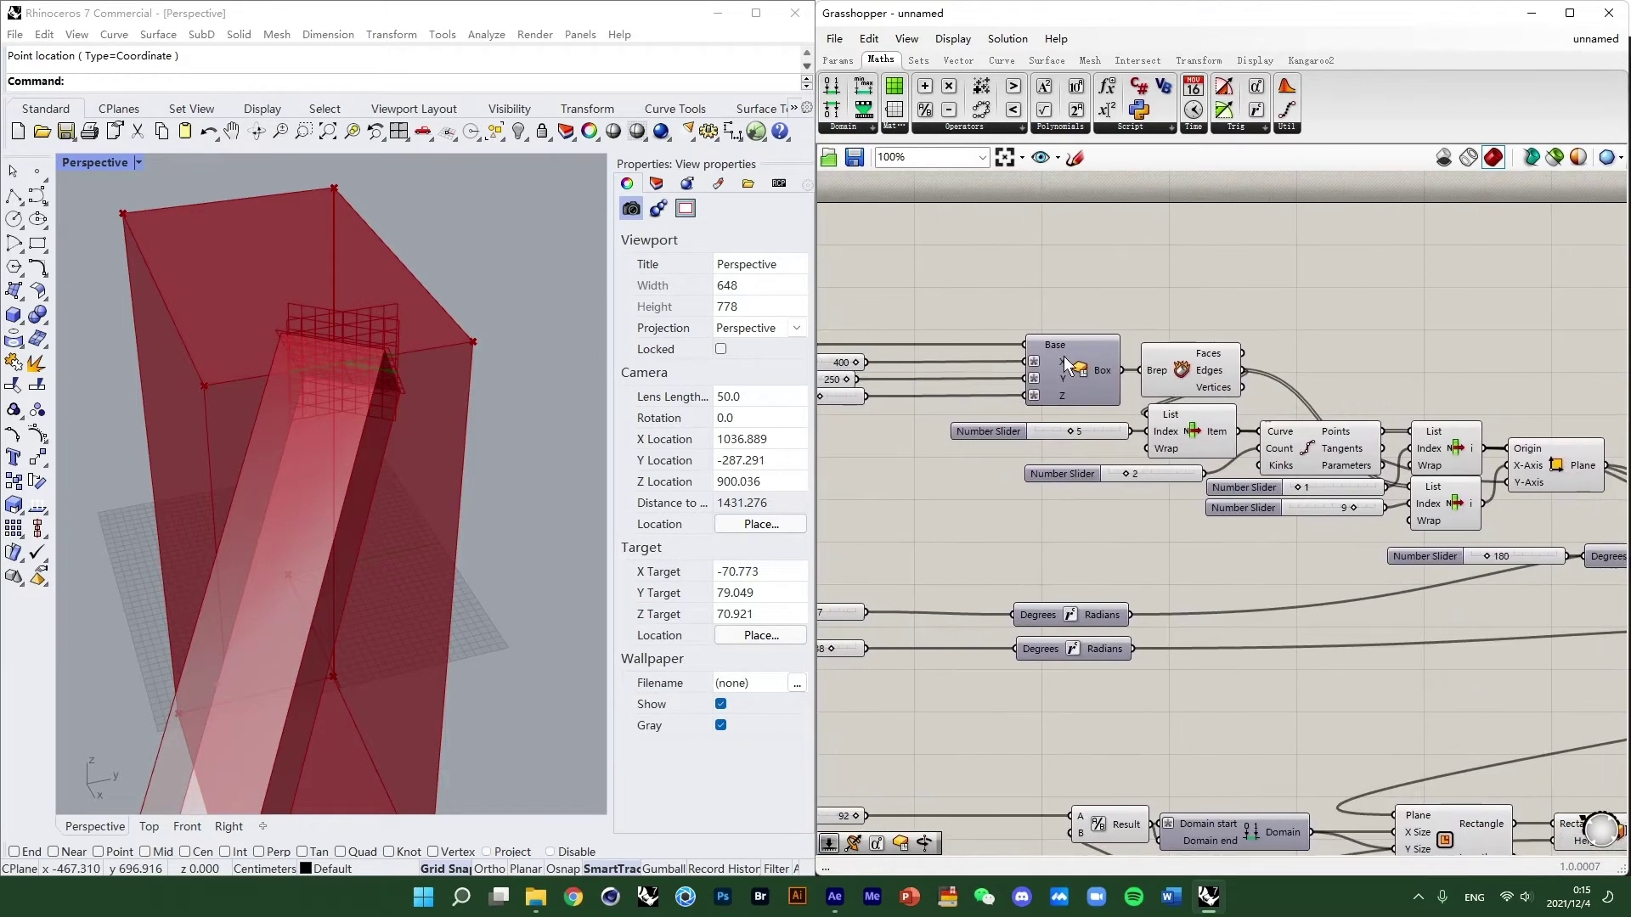
{"action": "scroll", "coordinate": [1189, 386], "scroll_direction": "down", "scroll_amount": 1}
{"action": "scroll", "coordinate": [1184, 391], "scroll_direction": "up", "scroll_amount": 2}
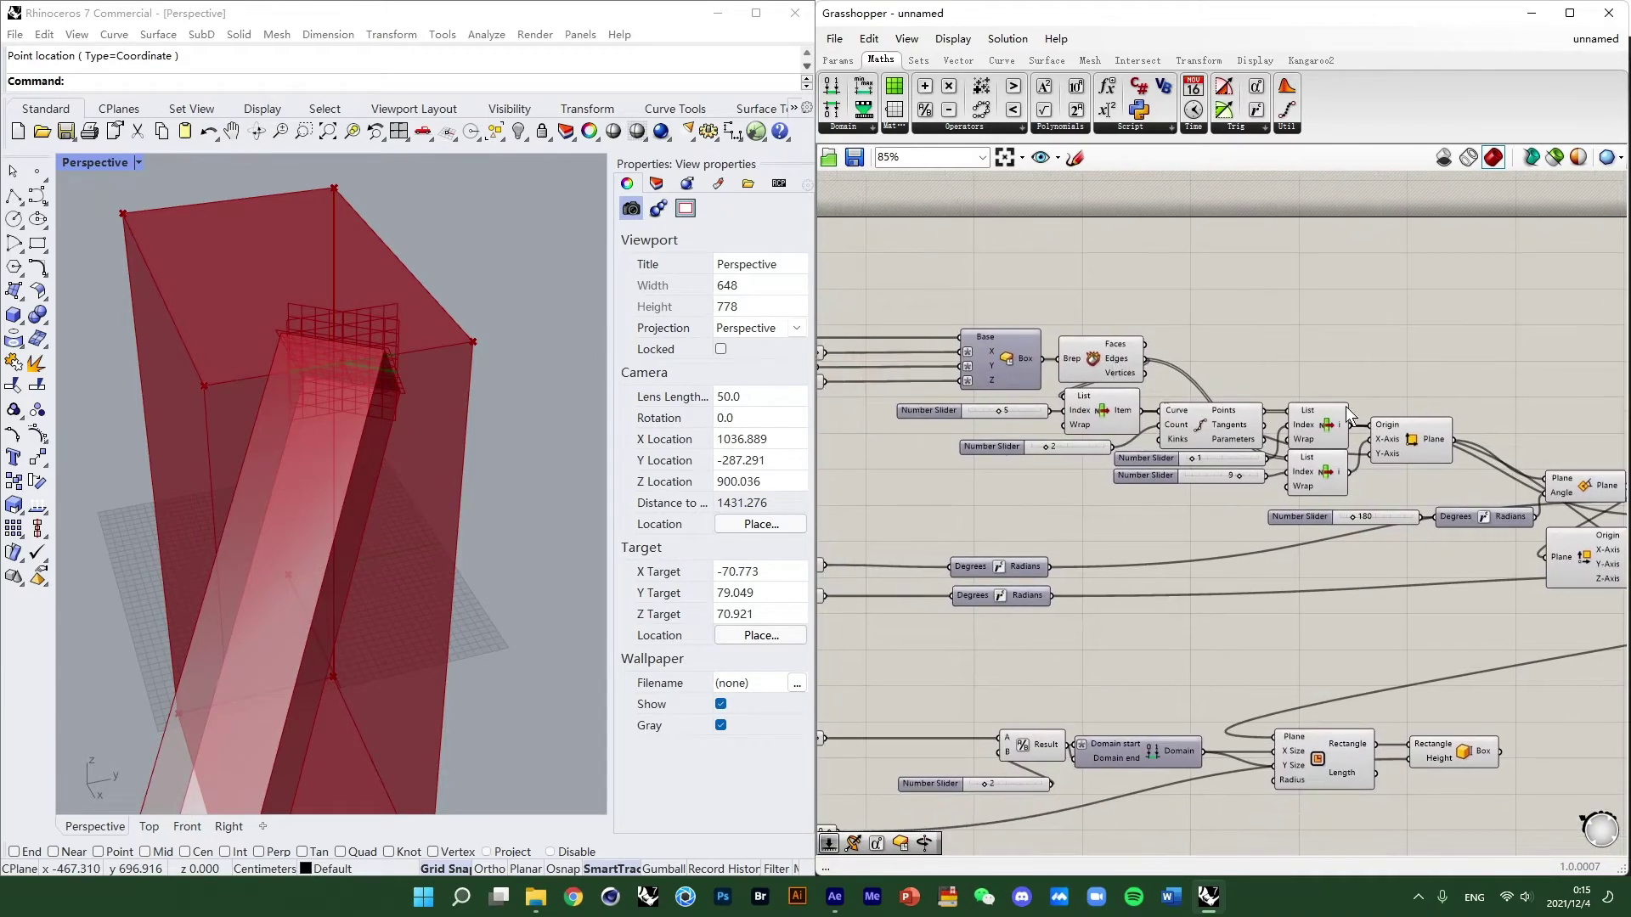
{"action": "scroll", "coordinate": [1136, 411], "scroll_direction": "up", "scroll_amount": 3}
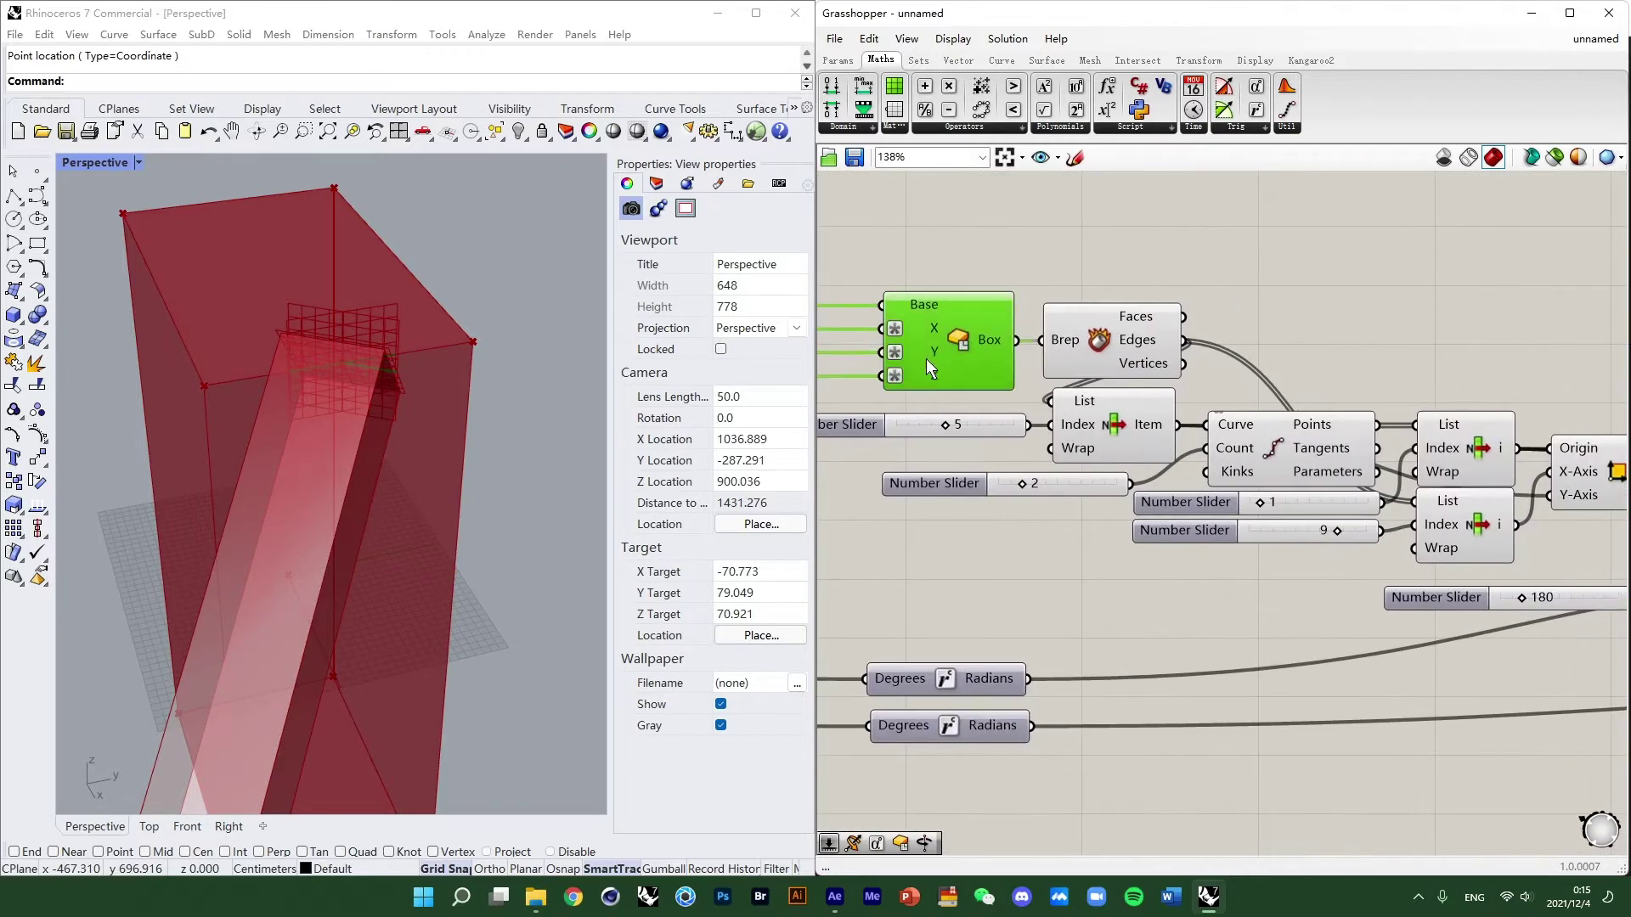
{"action": "scroll", "coordinate": [476, 355], "scroll_direction": "down", "scroll_amount": 3}
{"action": "left_click", "coordinate": [1151, 320]}
{"action": "scroll", "coordinate": [380, 350], "scroll_direction": "down", "scroll_amount": 2}
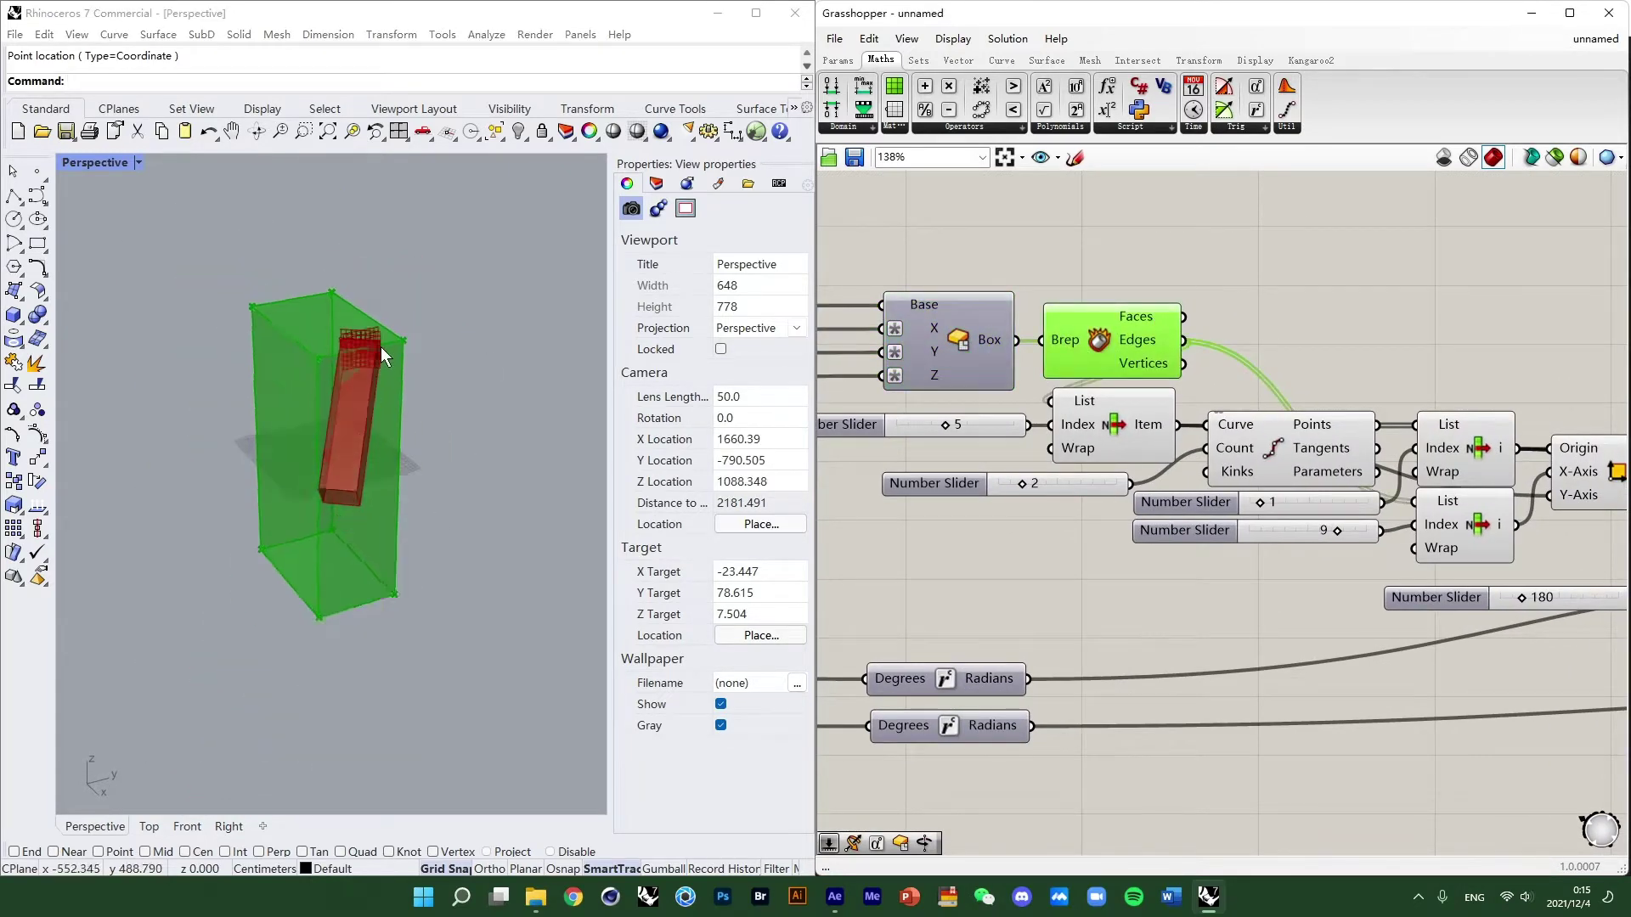
{"action": "scroll", "coordinate": [381, 347], "scroll_direction": "down", "scroll_amount": 2}
{"action": "scroll", "coordinate": [1146, 357], "scroll_direction": "up", "scroll_amount": 1}
{"action": "left_click", "coordinate": [1285, 440]}
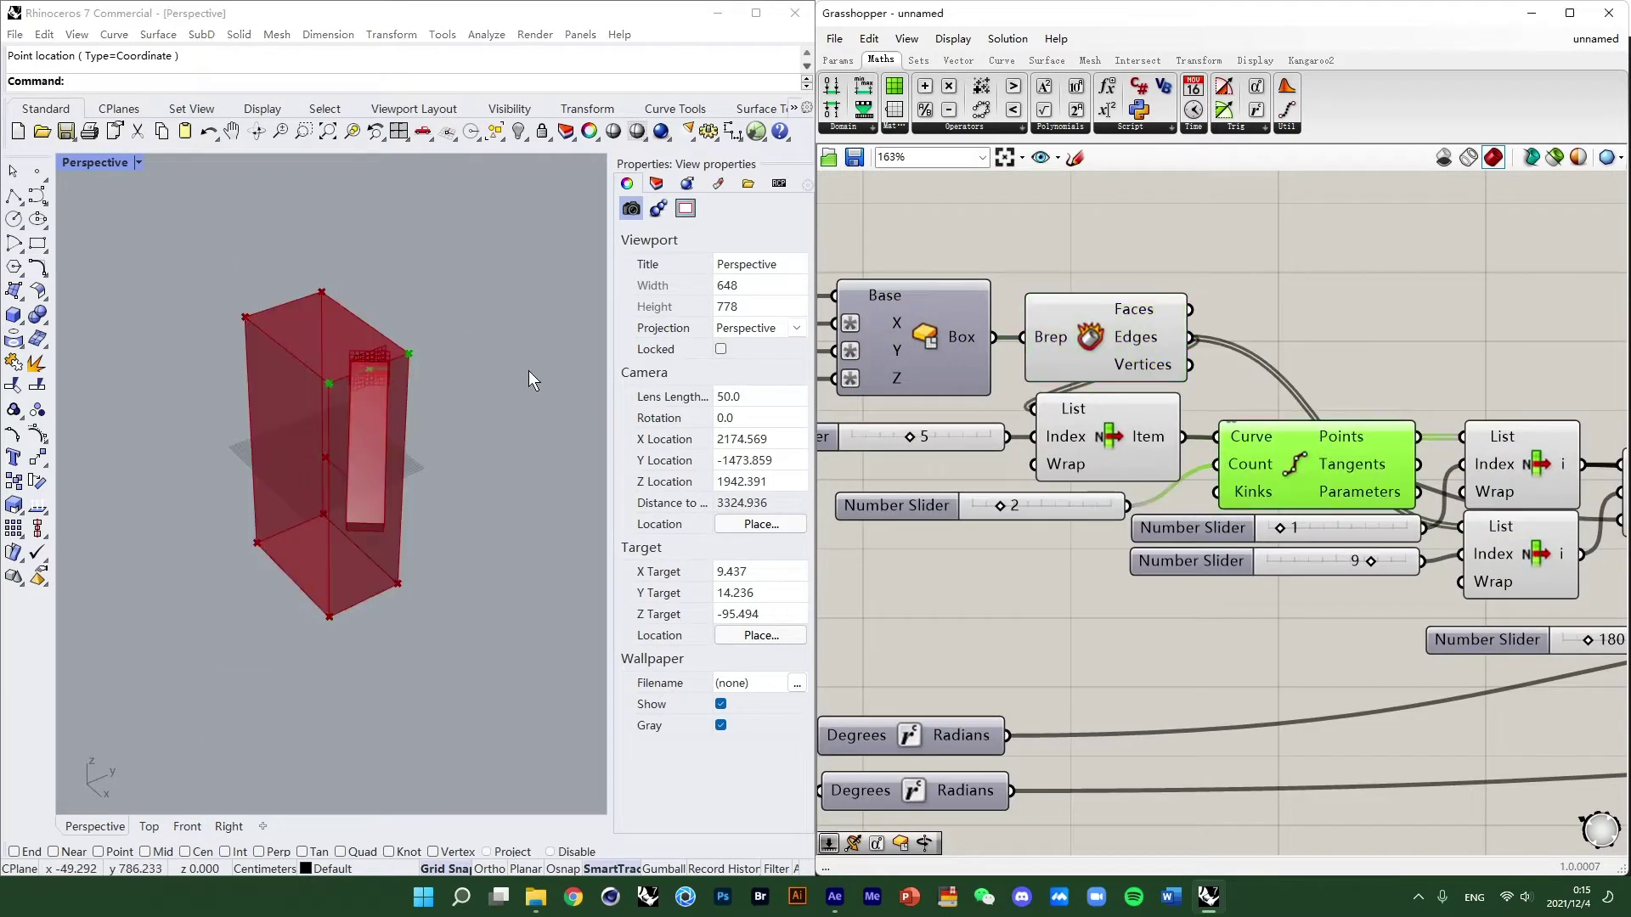
{"action": "right_click_drag", "start_coordinate": [527, 374], "coordinate": [539, 344]}
{"action": "right_click_drag", "start_coordinate": [1386, 471], "coordinate": [1257, 382]}
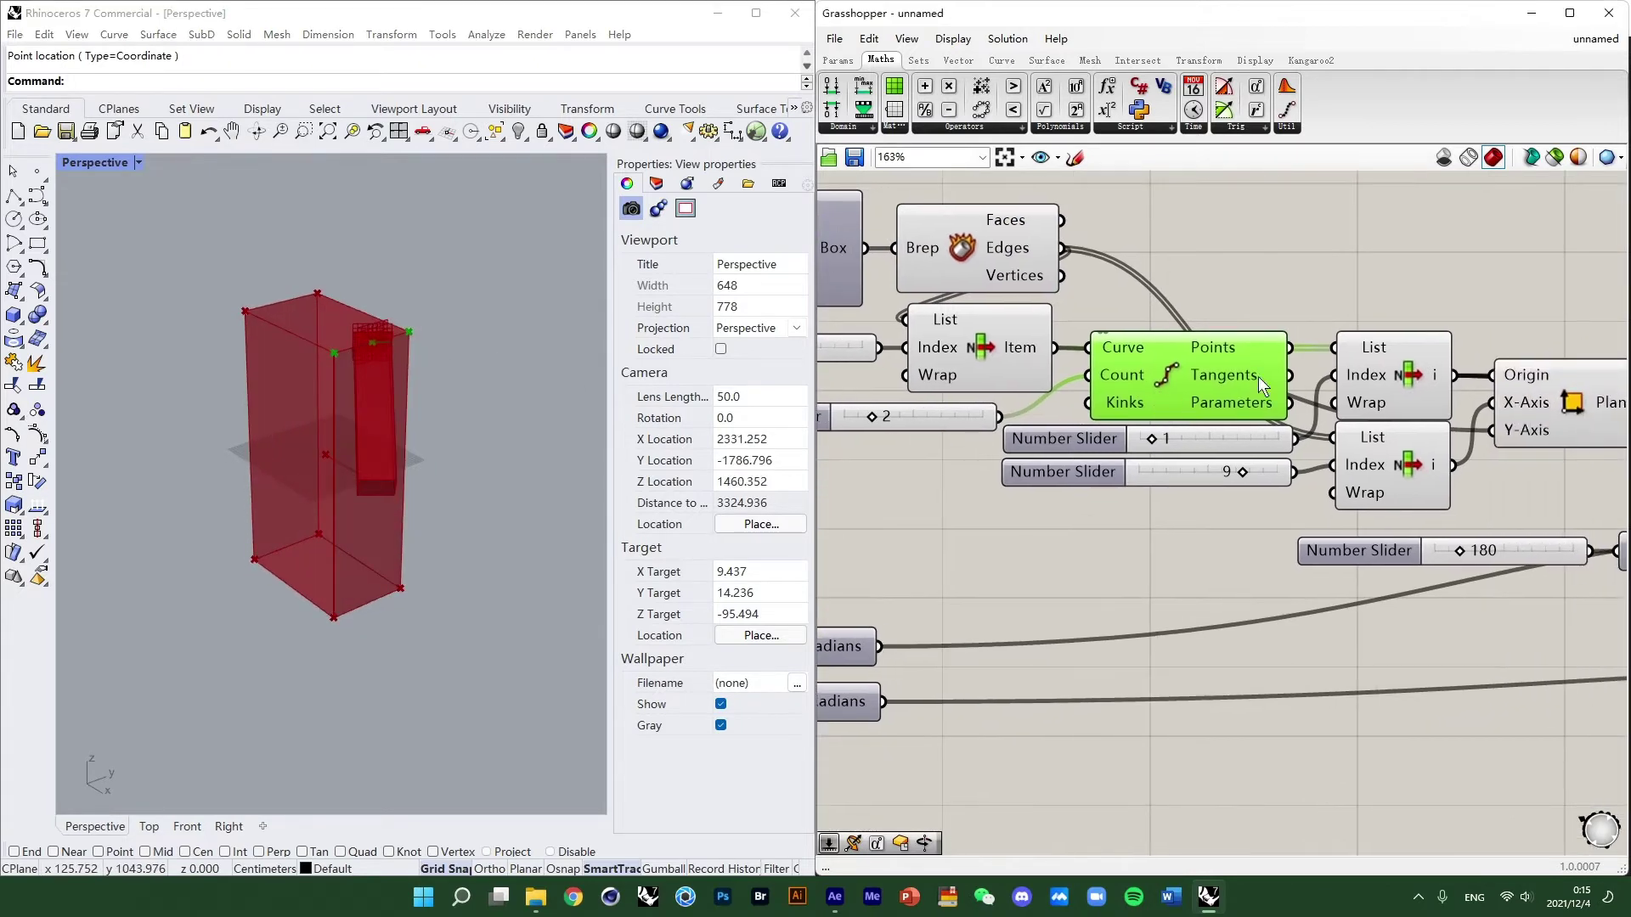
{"action": "right_click_drag", "start_coordinate": [959, 349], "coordinate": [1087, 360]}
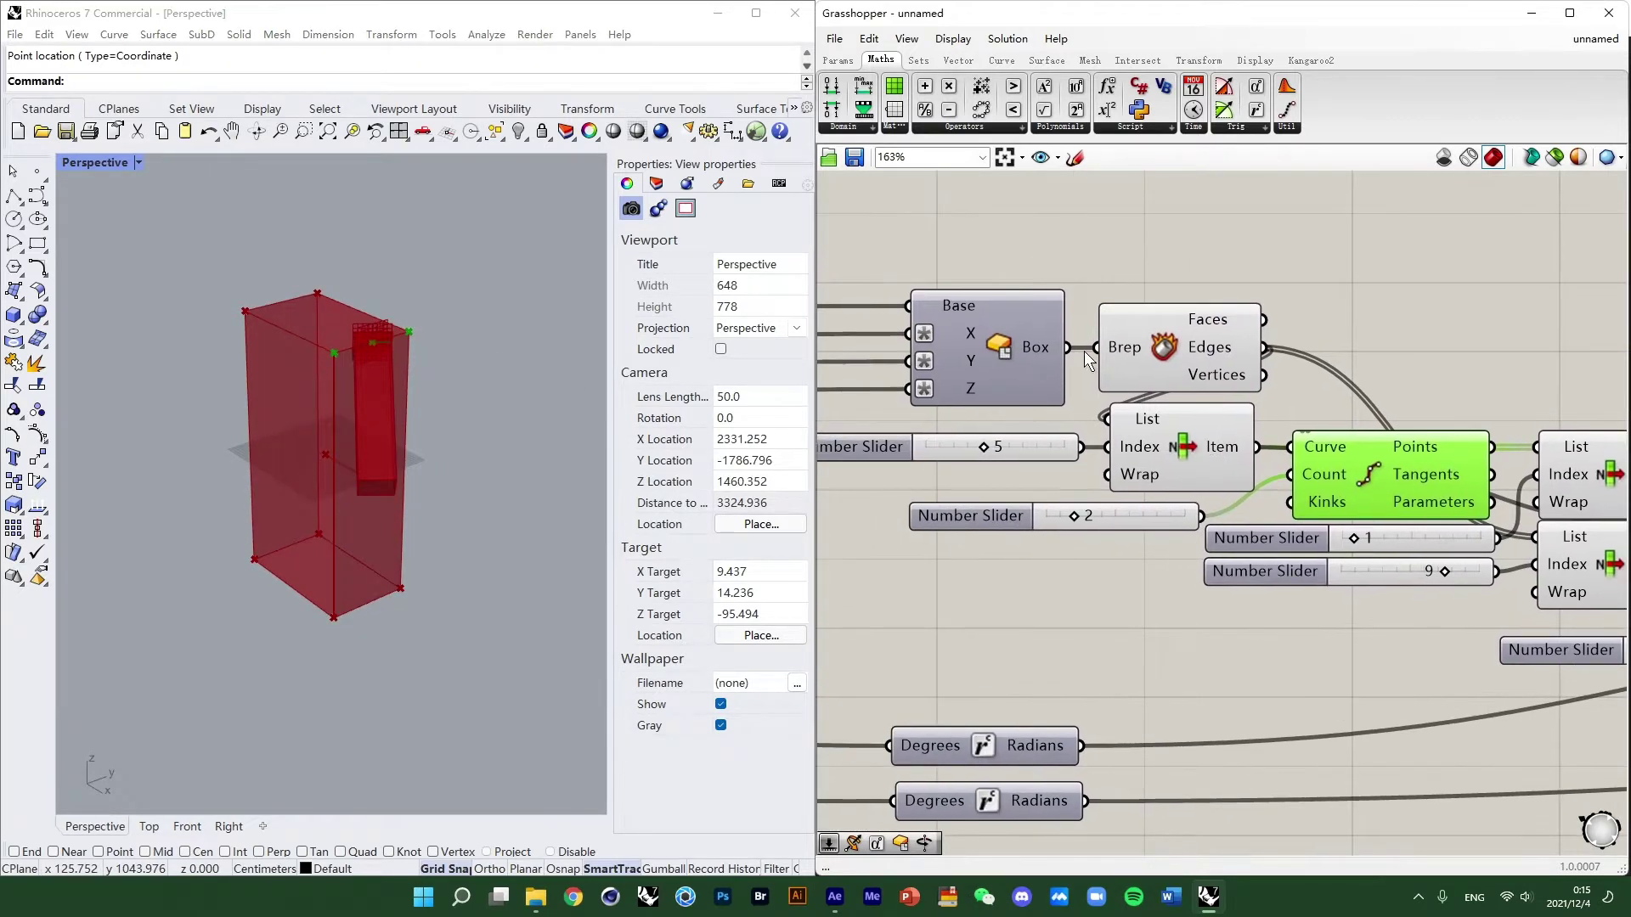
Trace the edge selection, curve division and list items through to the constructed plane, inspecting its preview at the box's upper corner.
{"action": "left_click", "coordinate": [1195, 370]}
{"action": "left_click", "coordinate": [1204, 442]}
{"action": "right_click_drag", "start_coordinate": [1205, 442], "coordinate": [952, 365]}
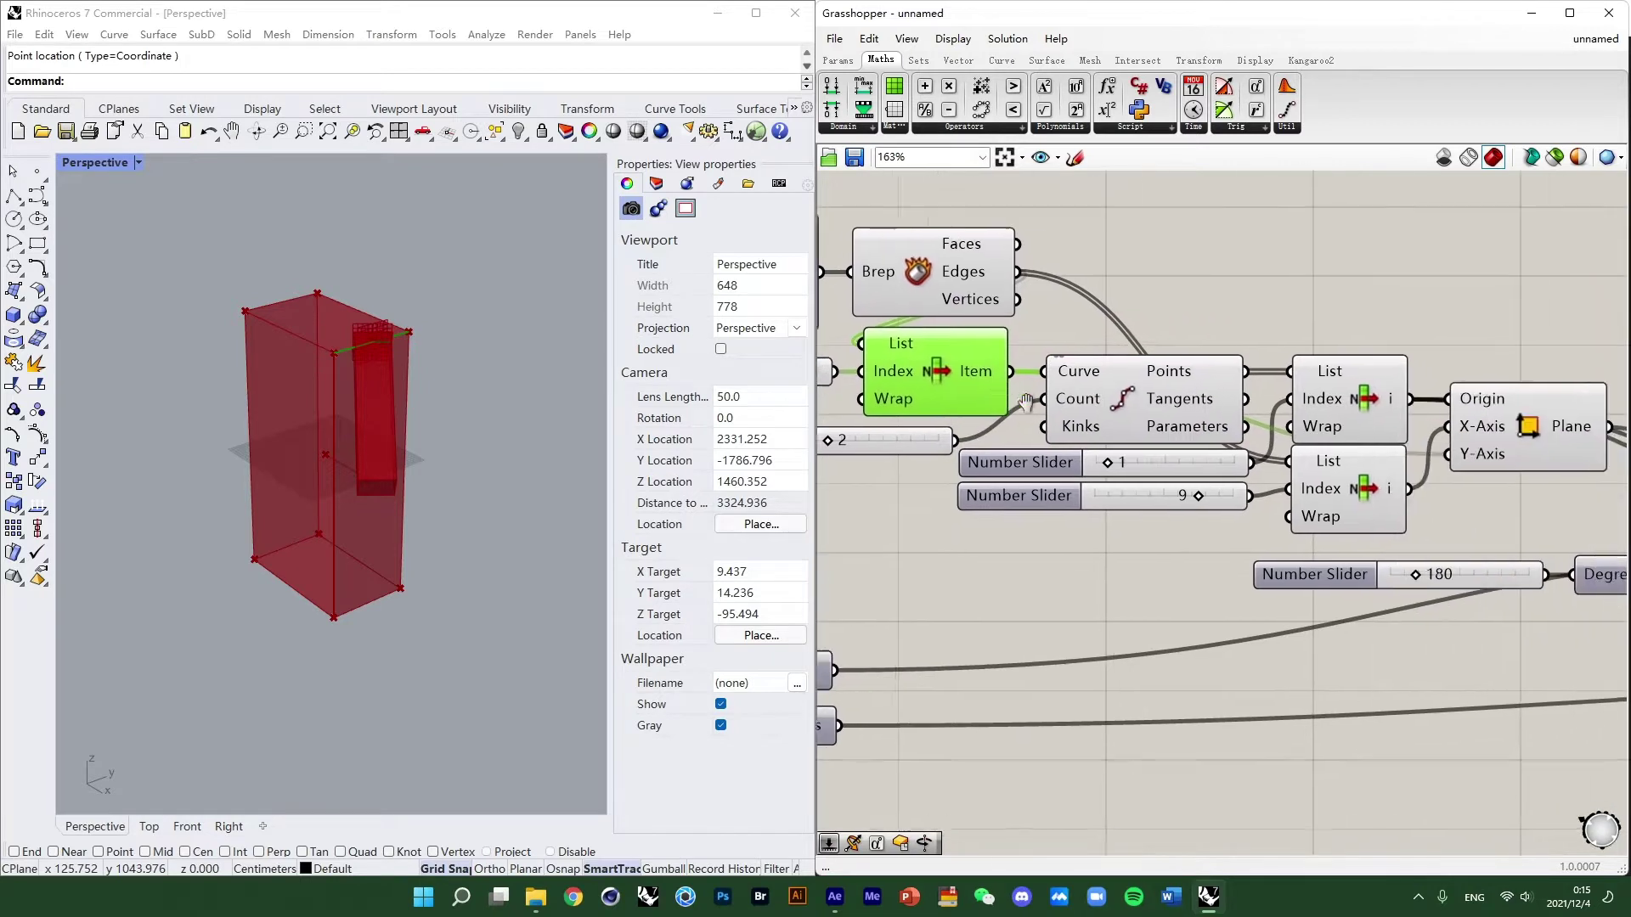
{"action": "left_click", "coordinate": [1178, 405]}
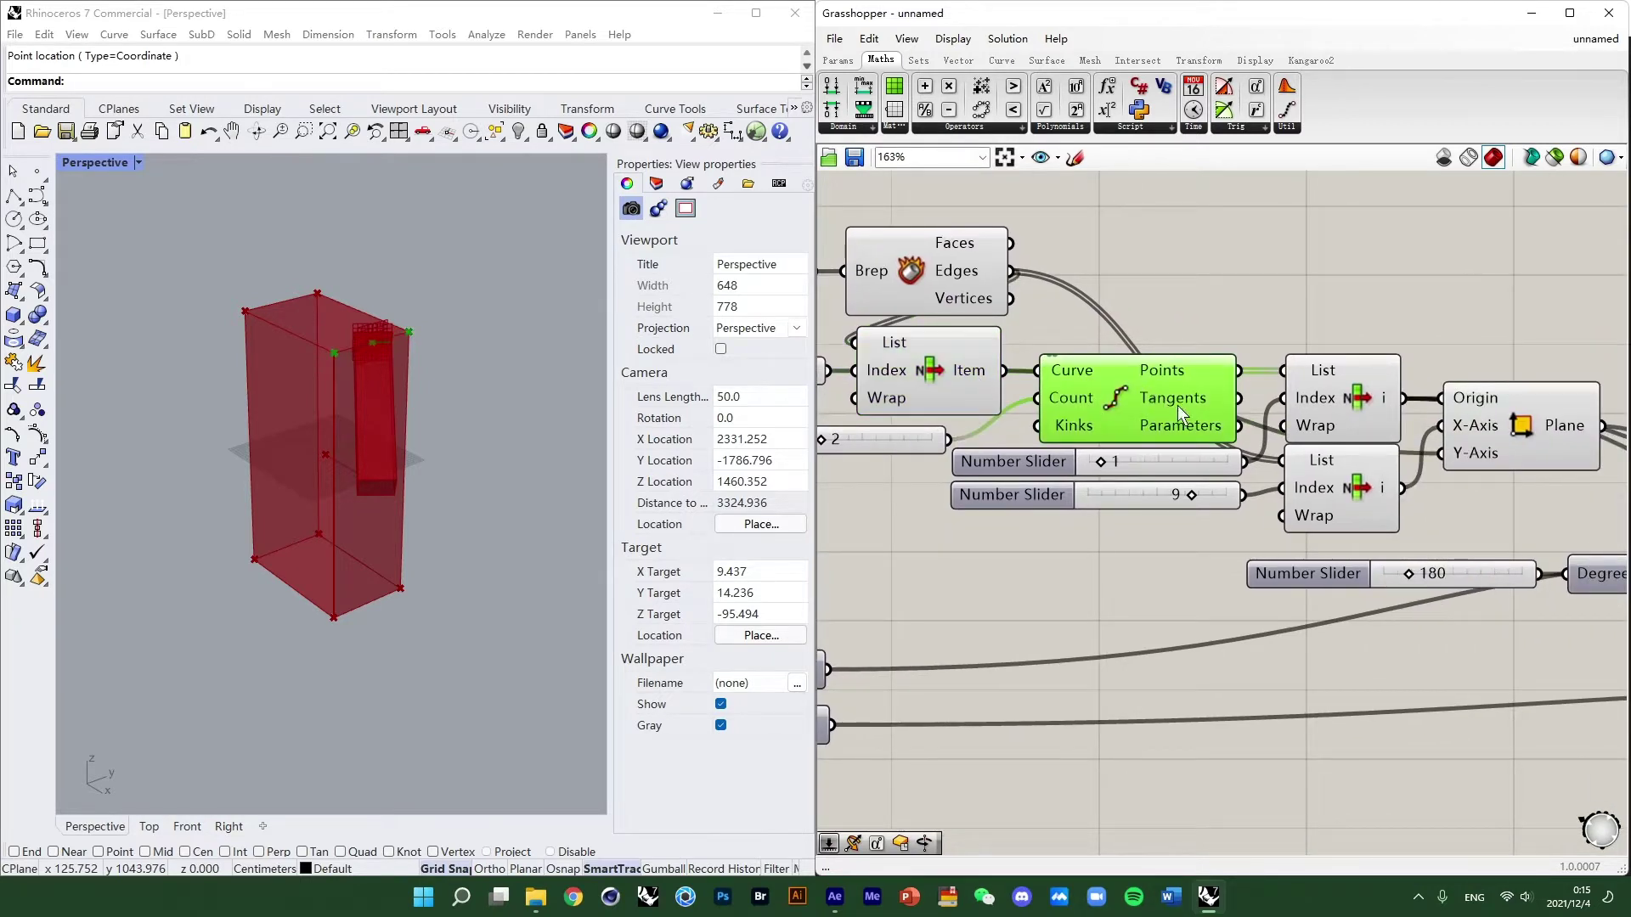
{"action": "left_click", "coordinate": [1323, 411]}
{"action": "left_click", "coordinate": [1312, 477]}
{"action": "right_click_drag", "start_coordinate": [1312, 477], "coordinate": [1094, 425]}
{"action": "left_click", "coordinate": [1292, 366]}
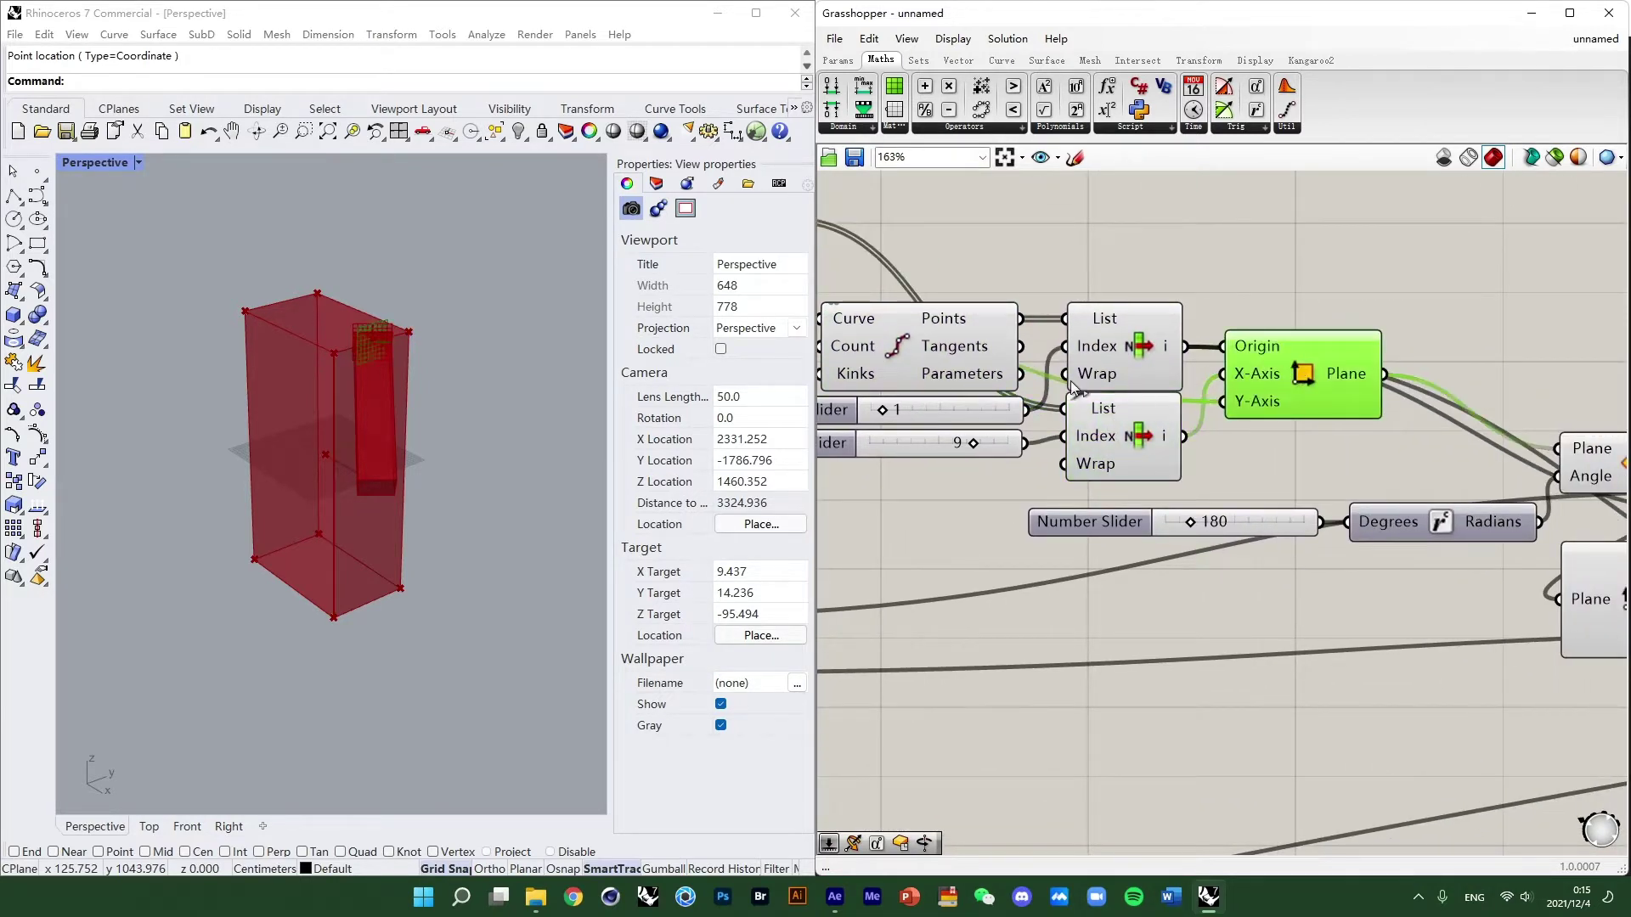
{"action": "scroll", "coordinate": [425, 357], "scroll_direction": "up", "scroll_amount": 10}
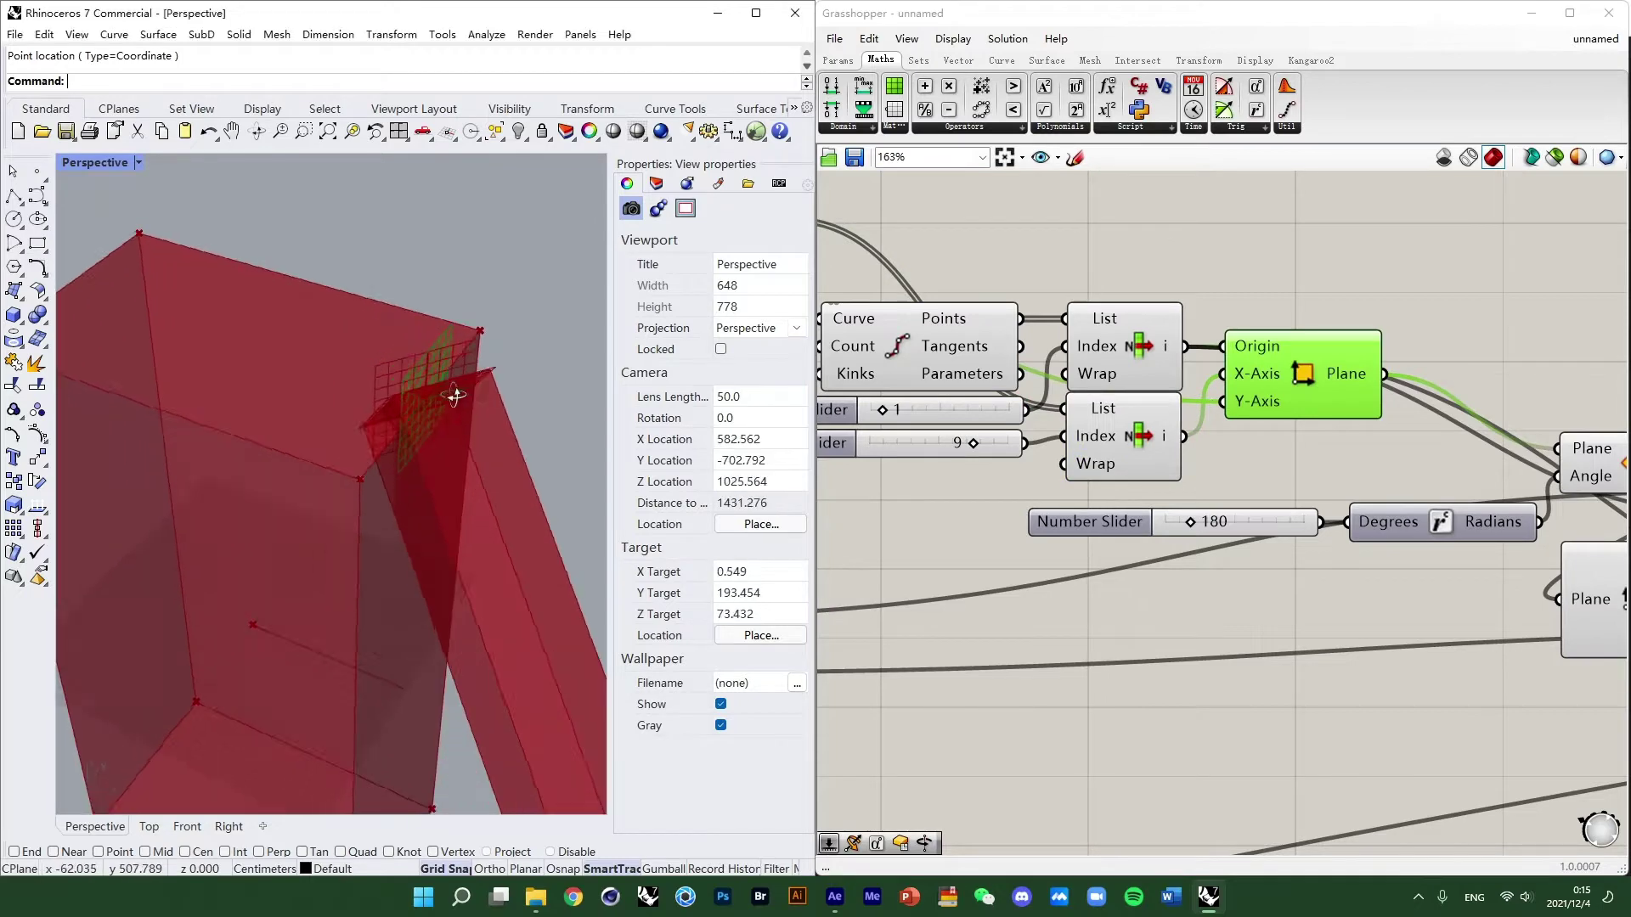
{"action": "right_click_drag", "start_coordinate": [524, 349], "coordinate": [361, 406]}
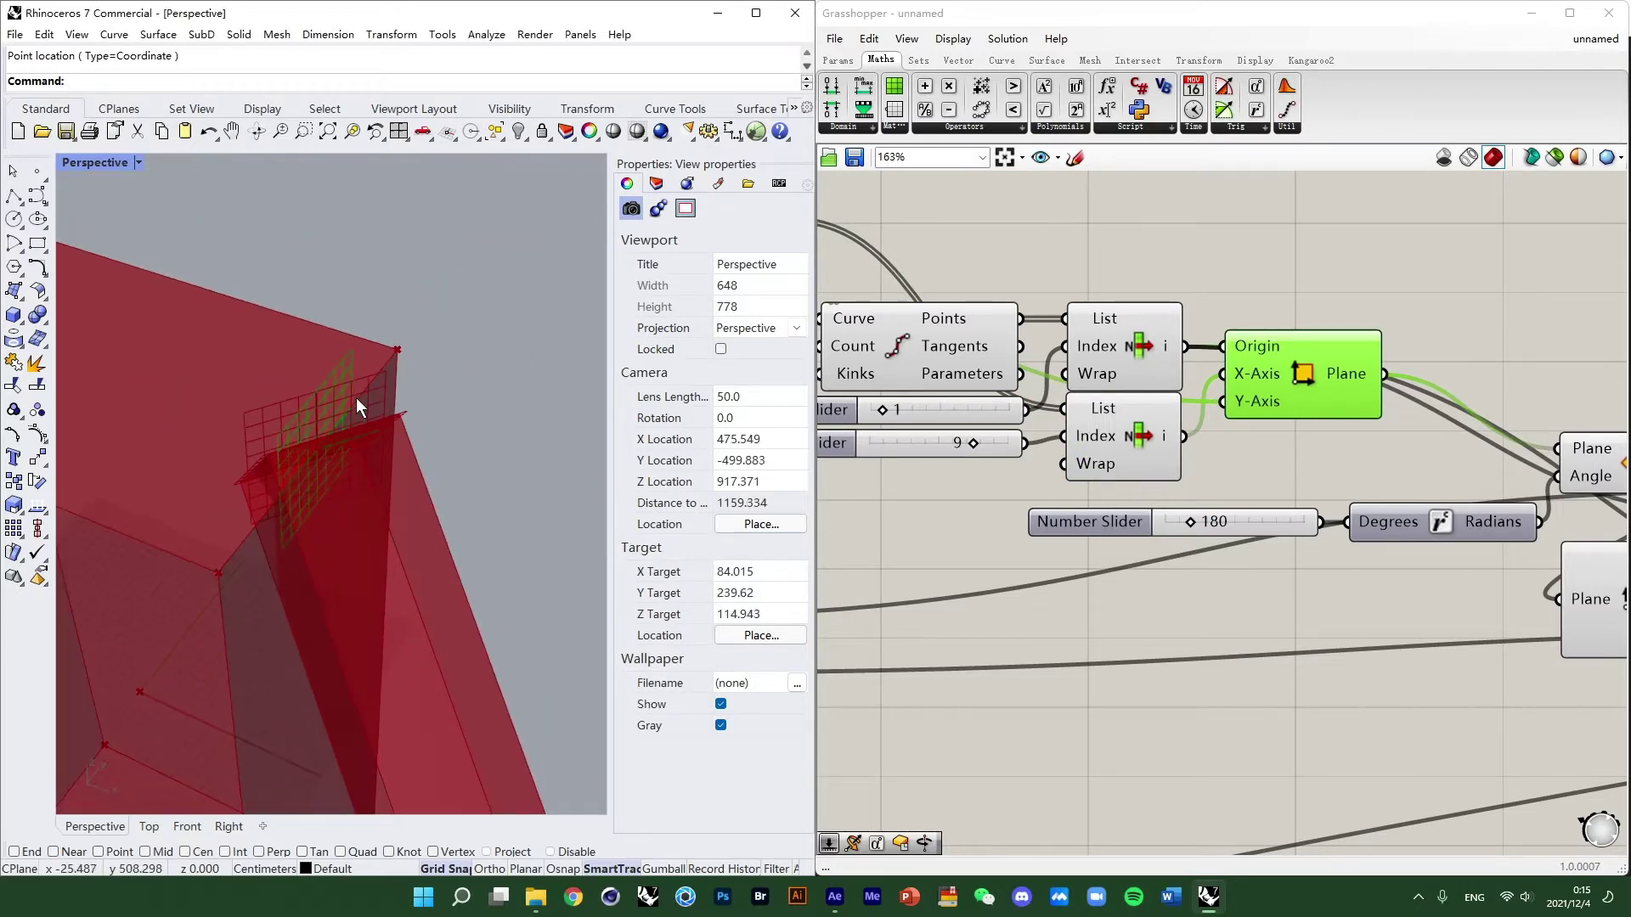
Group the components from the torso box through the constructed plane and name the group "shoulder plane".
{"action": "scroll", "coordinate": [1185, 382], "scroll_direction": "down", "scroll_amount": 5}
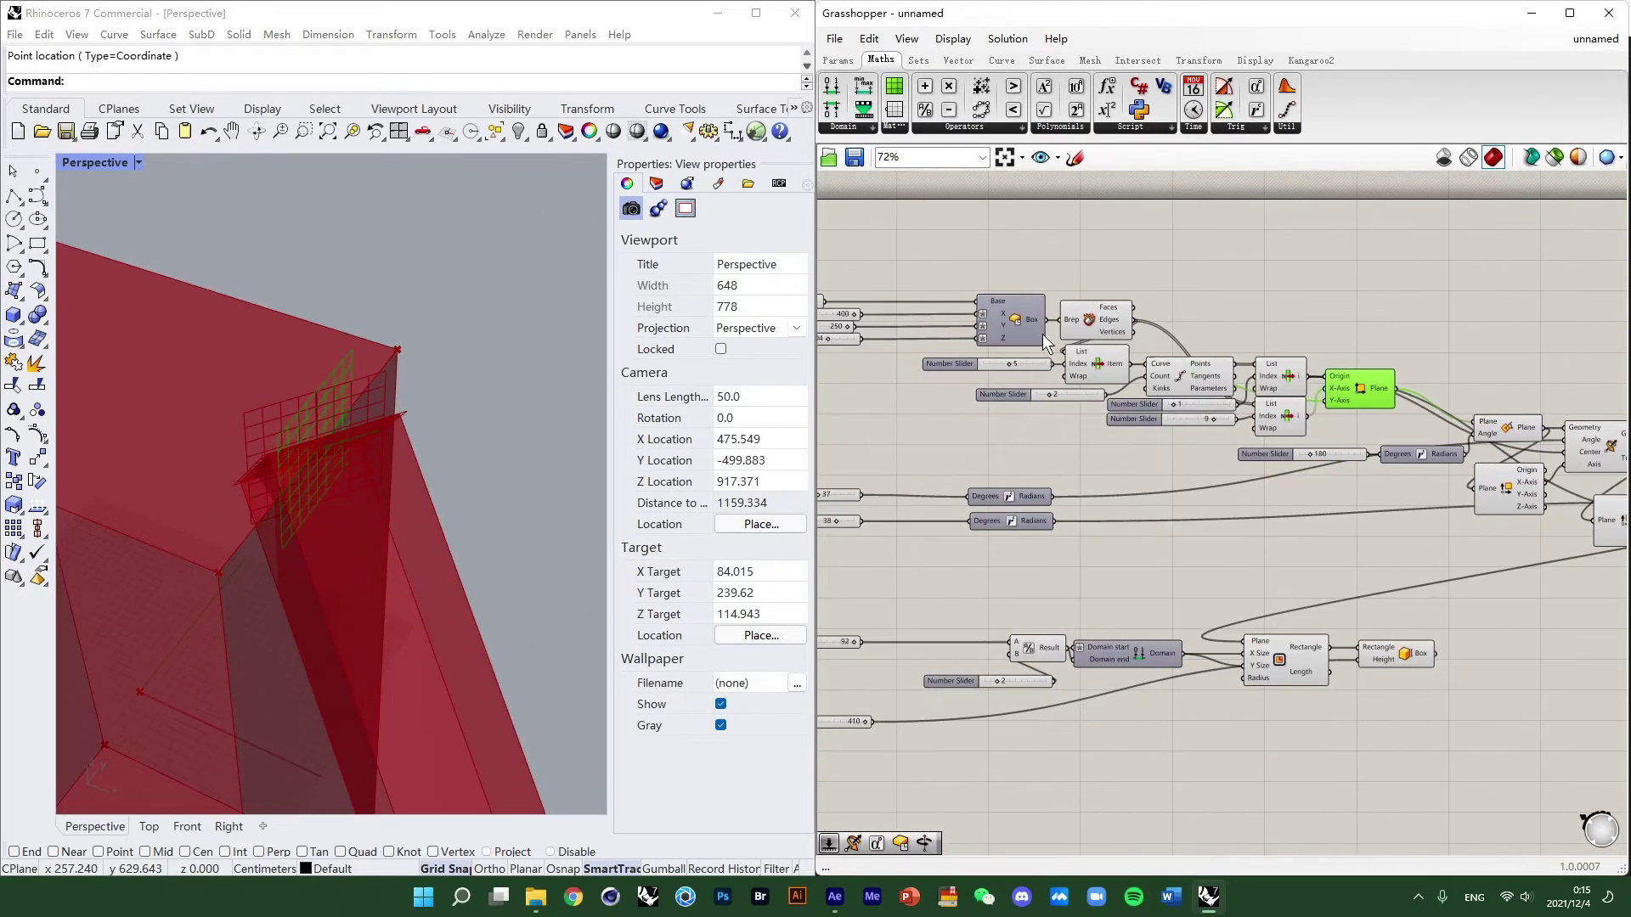
{"action": "left_click_drag", "start_coordinate": [1031, 350], "coordinate": [1406, 455]}
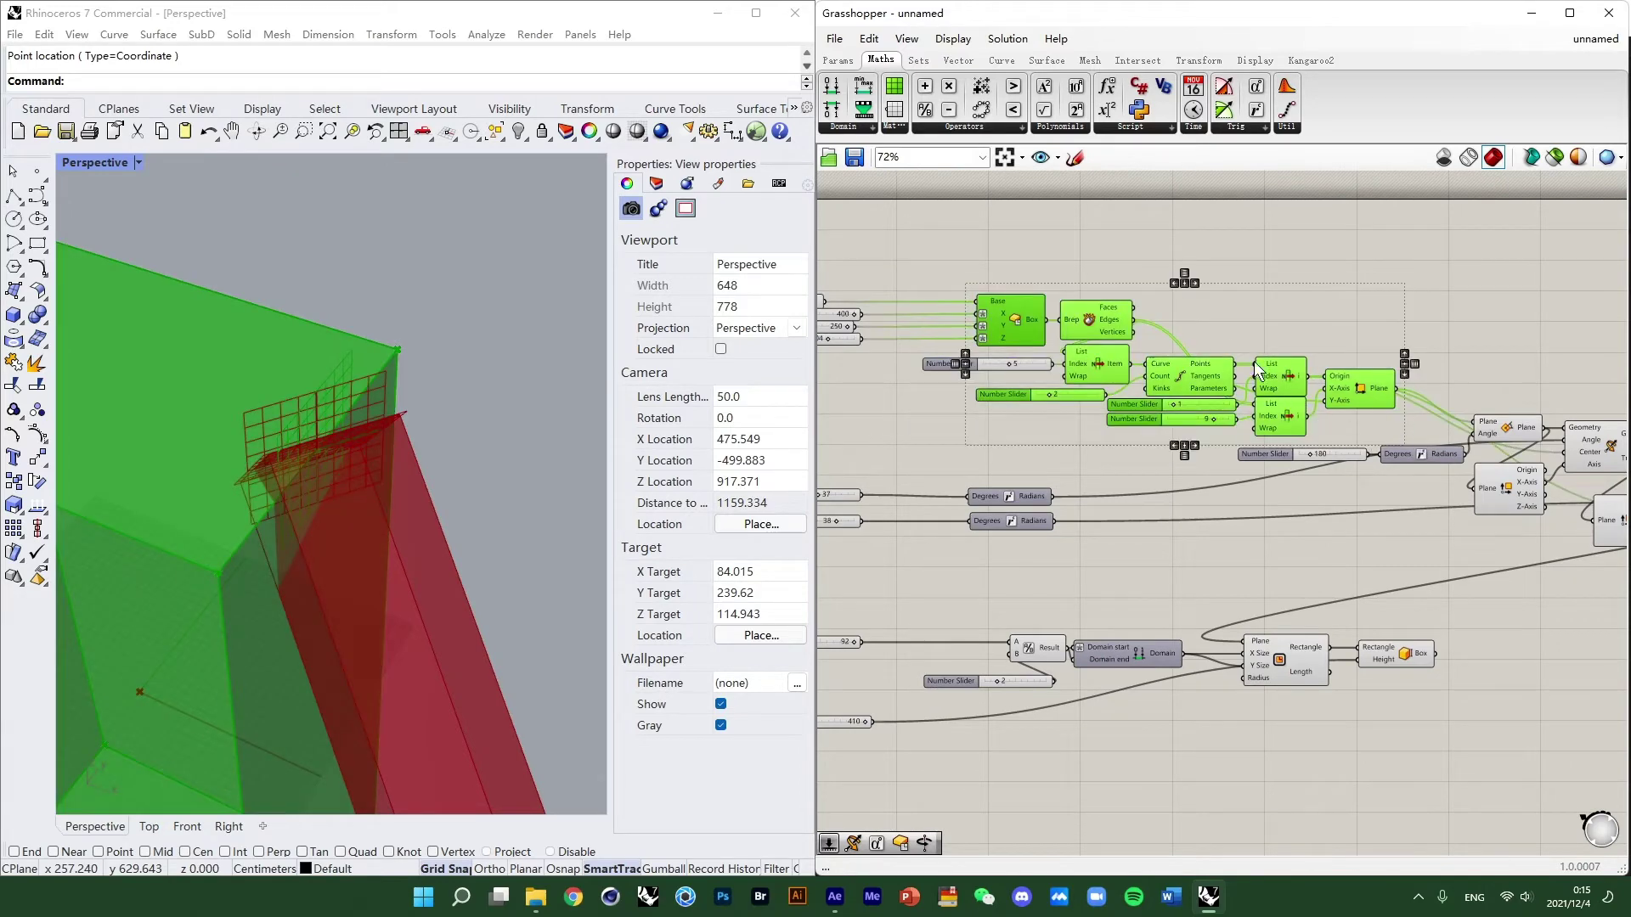
{"action": "middle_click", "coordinate": [1229, 338]}
{"action": "left_click", "coordinate": [1226, 290]}
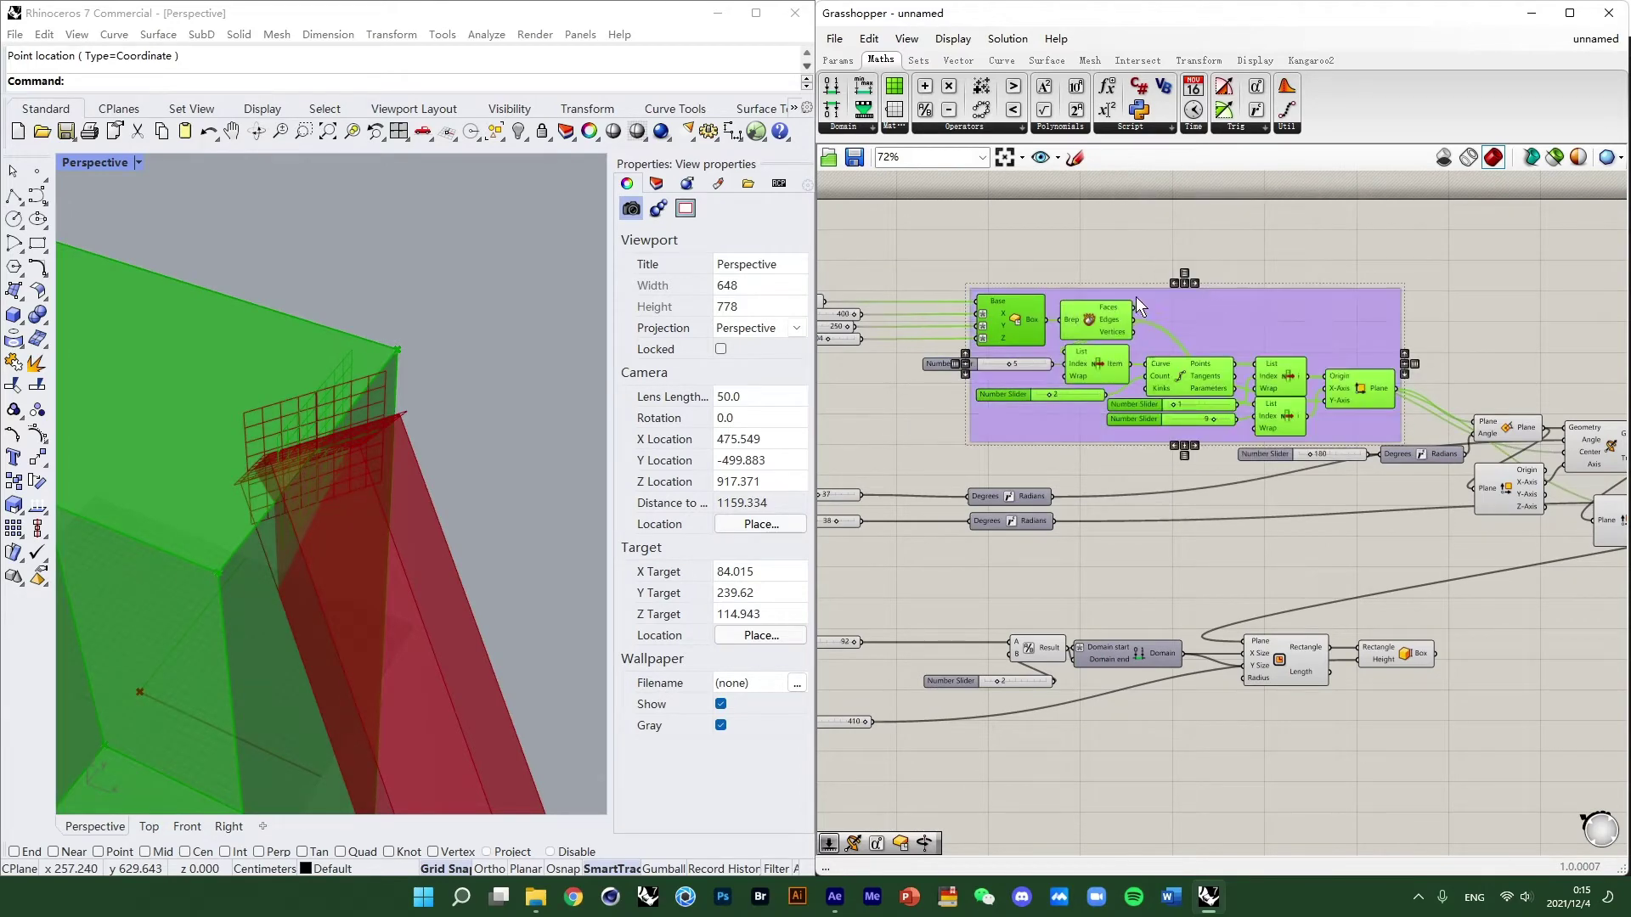
{"action": "right_click", "coordinate": [1161, 297]}
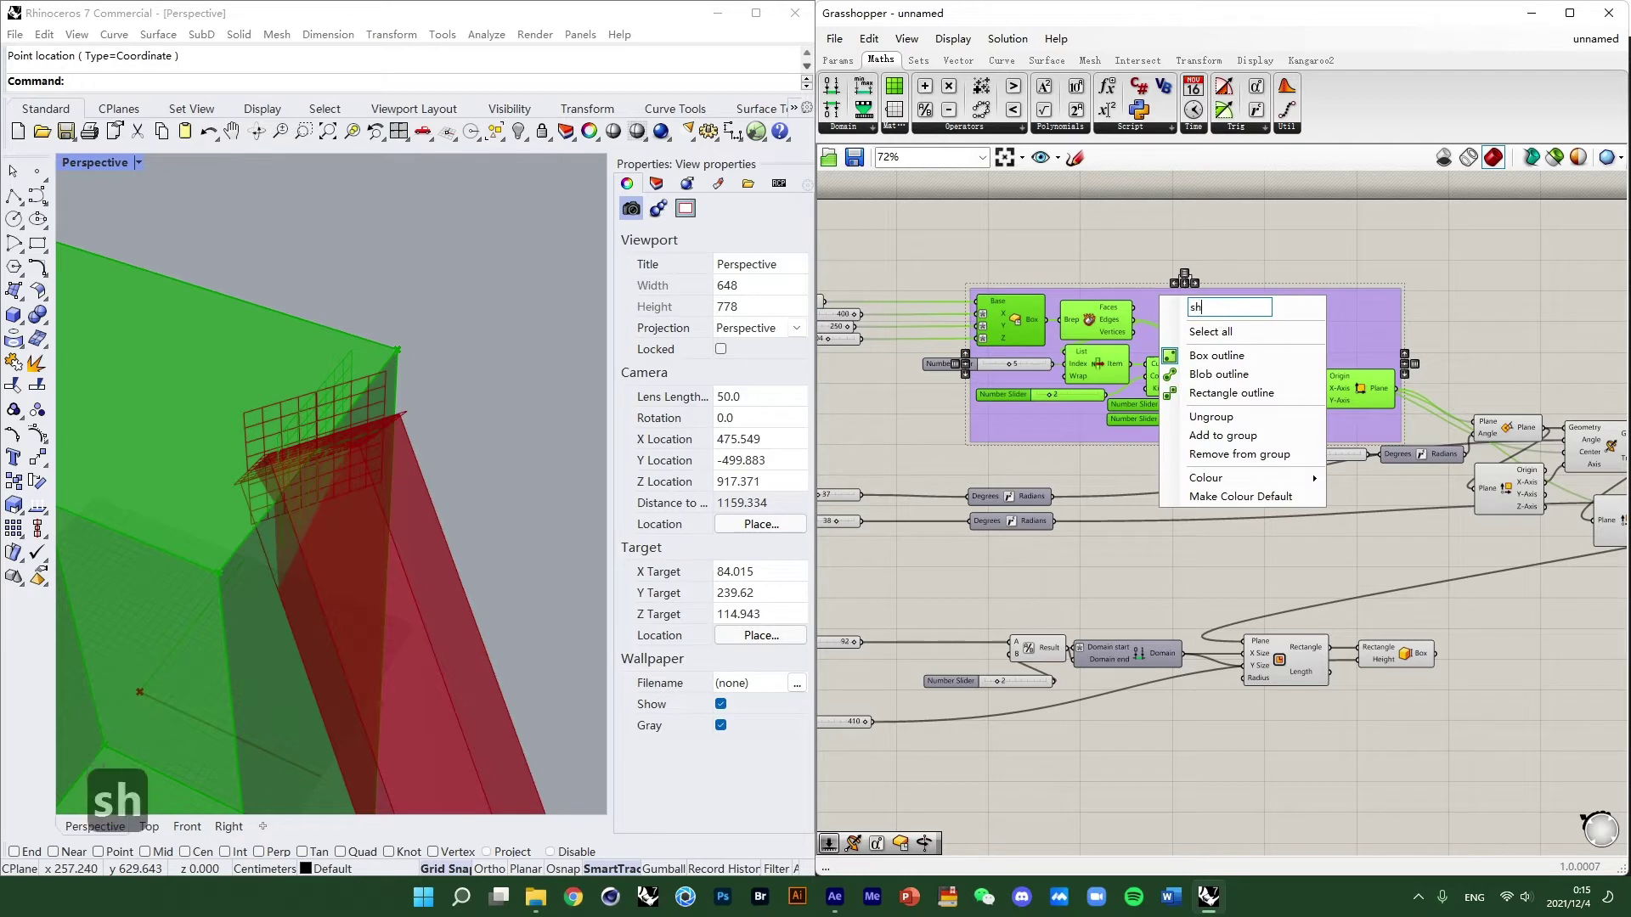
{"action": "type", "text": "shoulder"}
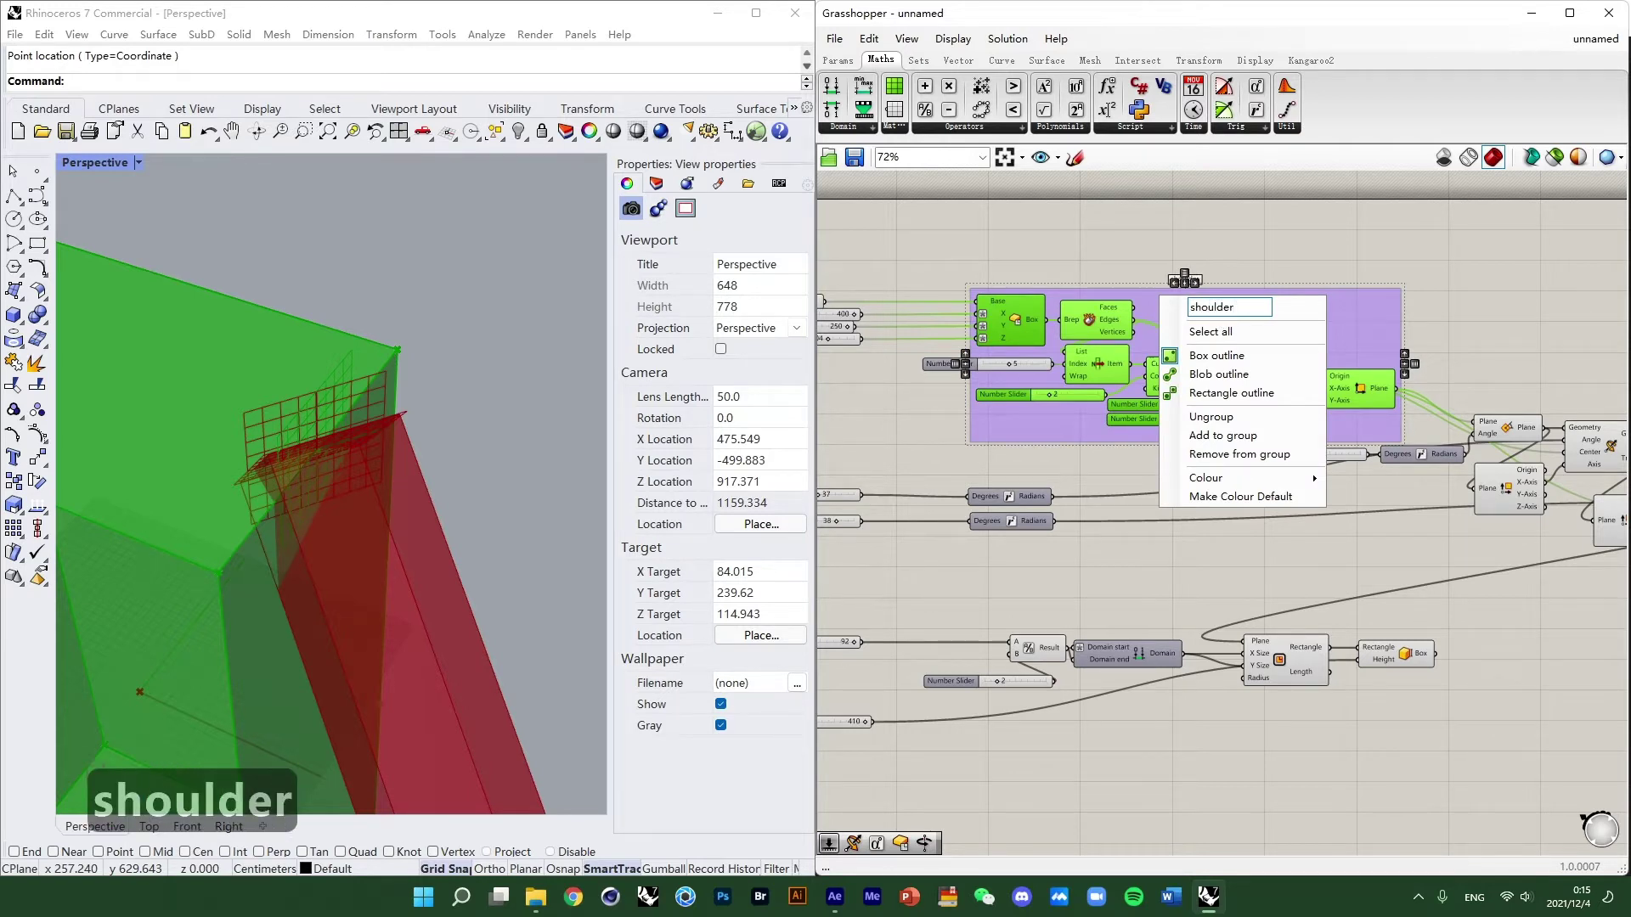
{"action": "type", "text": " plane"}
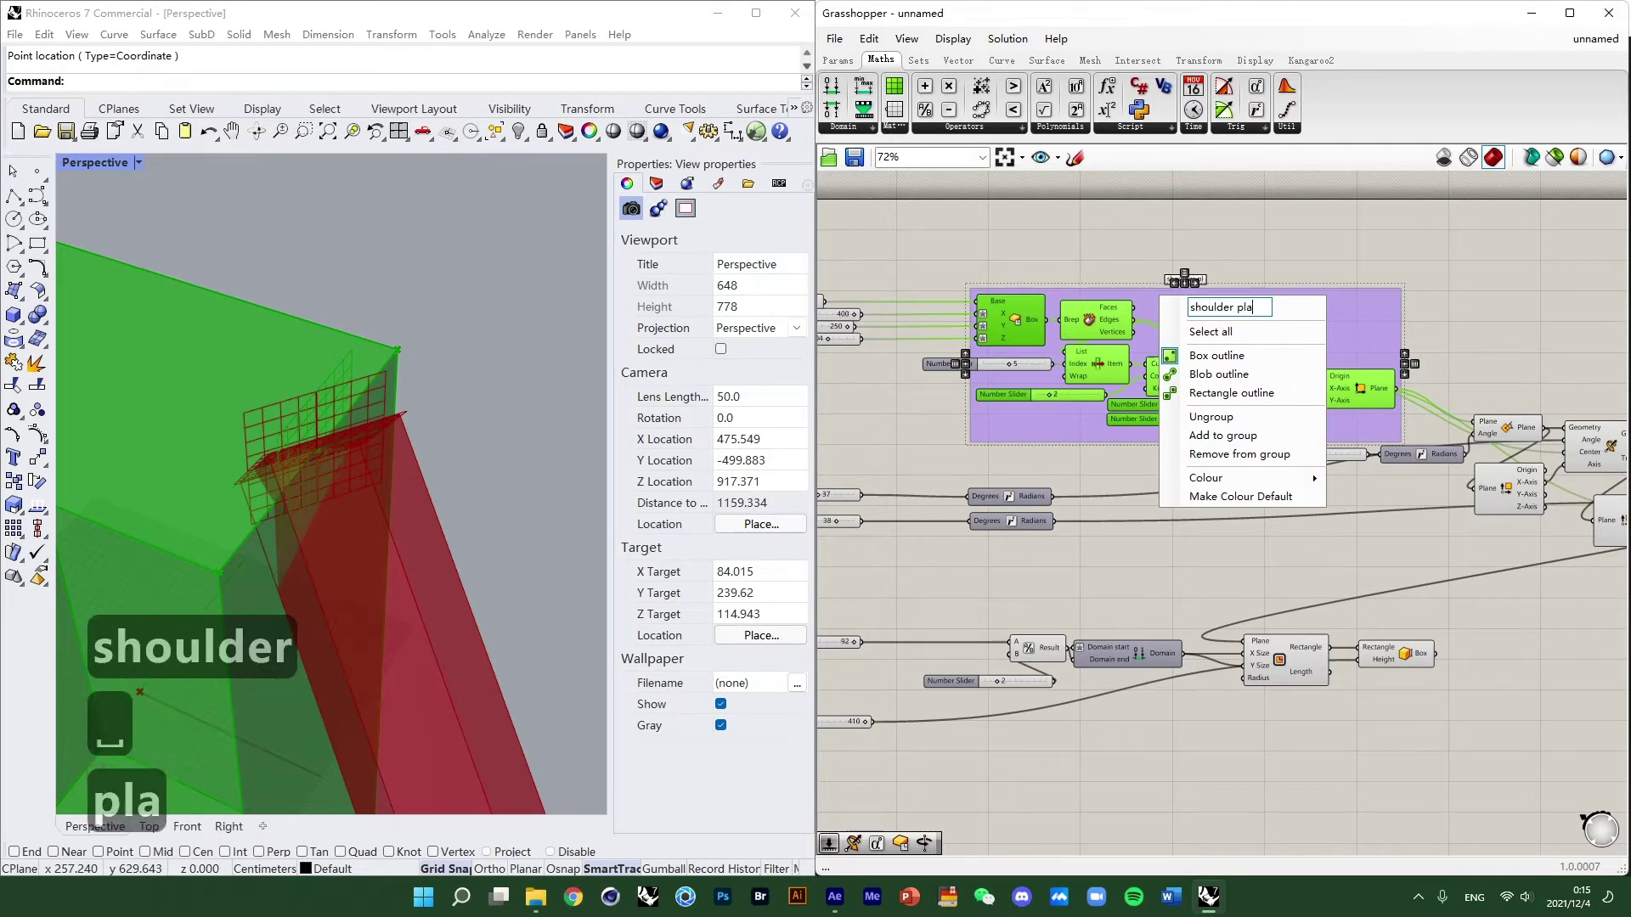
{"action": "left_click", "coordinate": [1339, 263]}
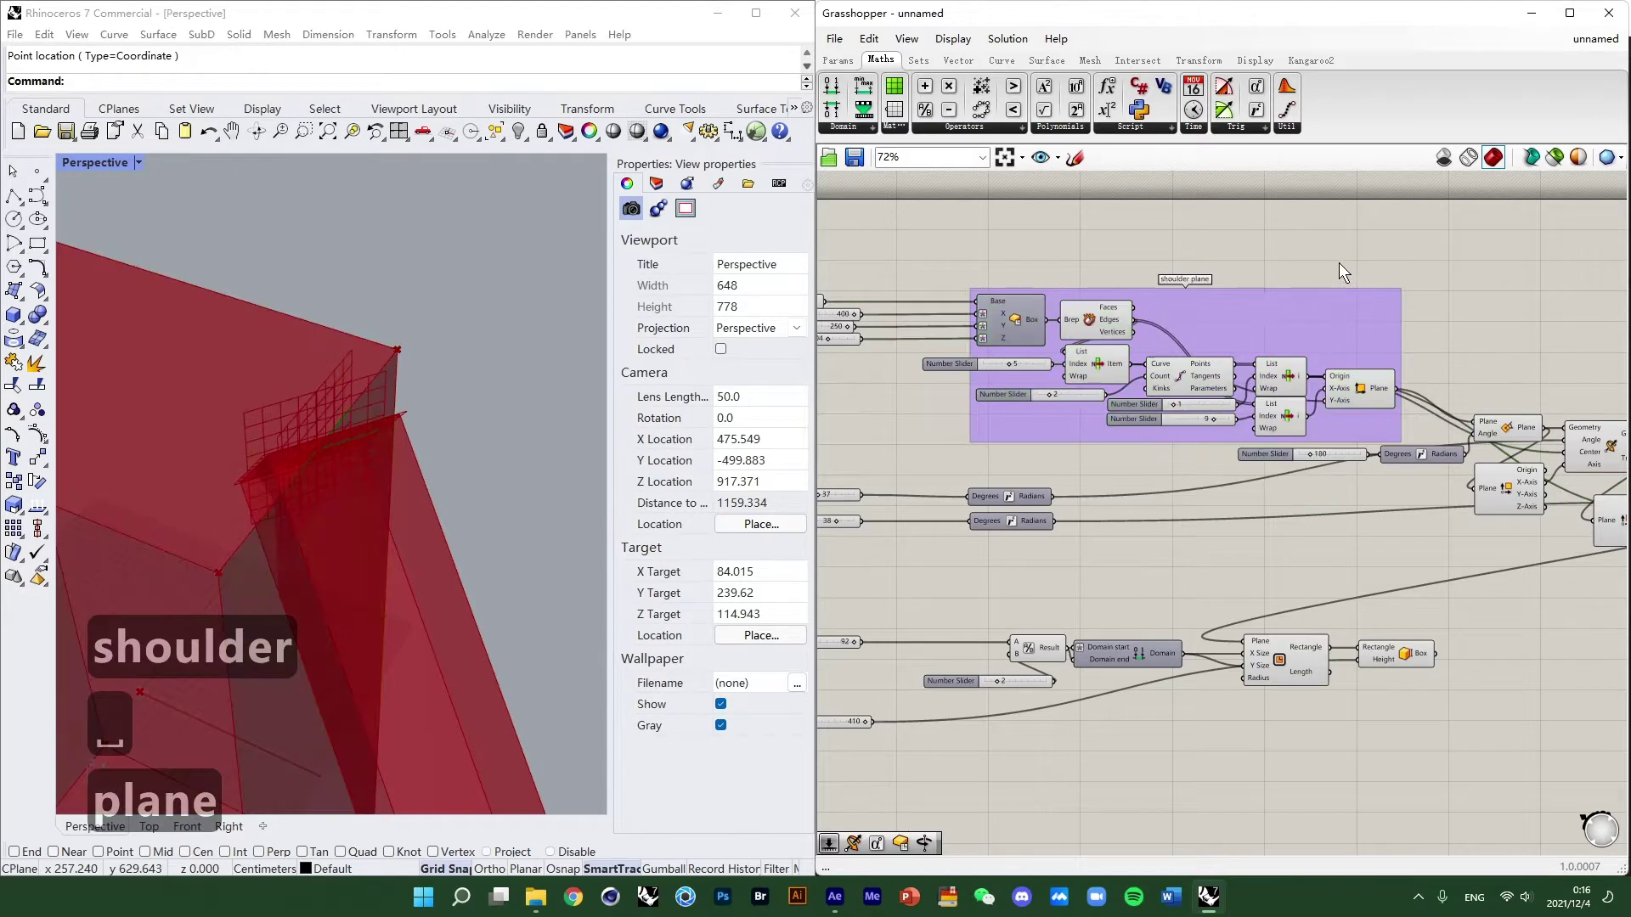
Examine the number sliders feeding the edge selection and curve division inside the shoulder plane group.
{"action": "scroll", "coordinate": [1150, 319], "scroll_direction": "down", "scroll_amount": 2}
{"action": "scroll", "coordinate": [1074, 359], "scroll_direction": "up", "scroll_amount": 5}
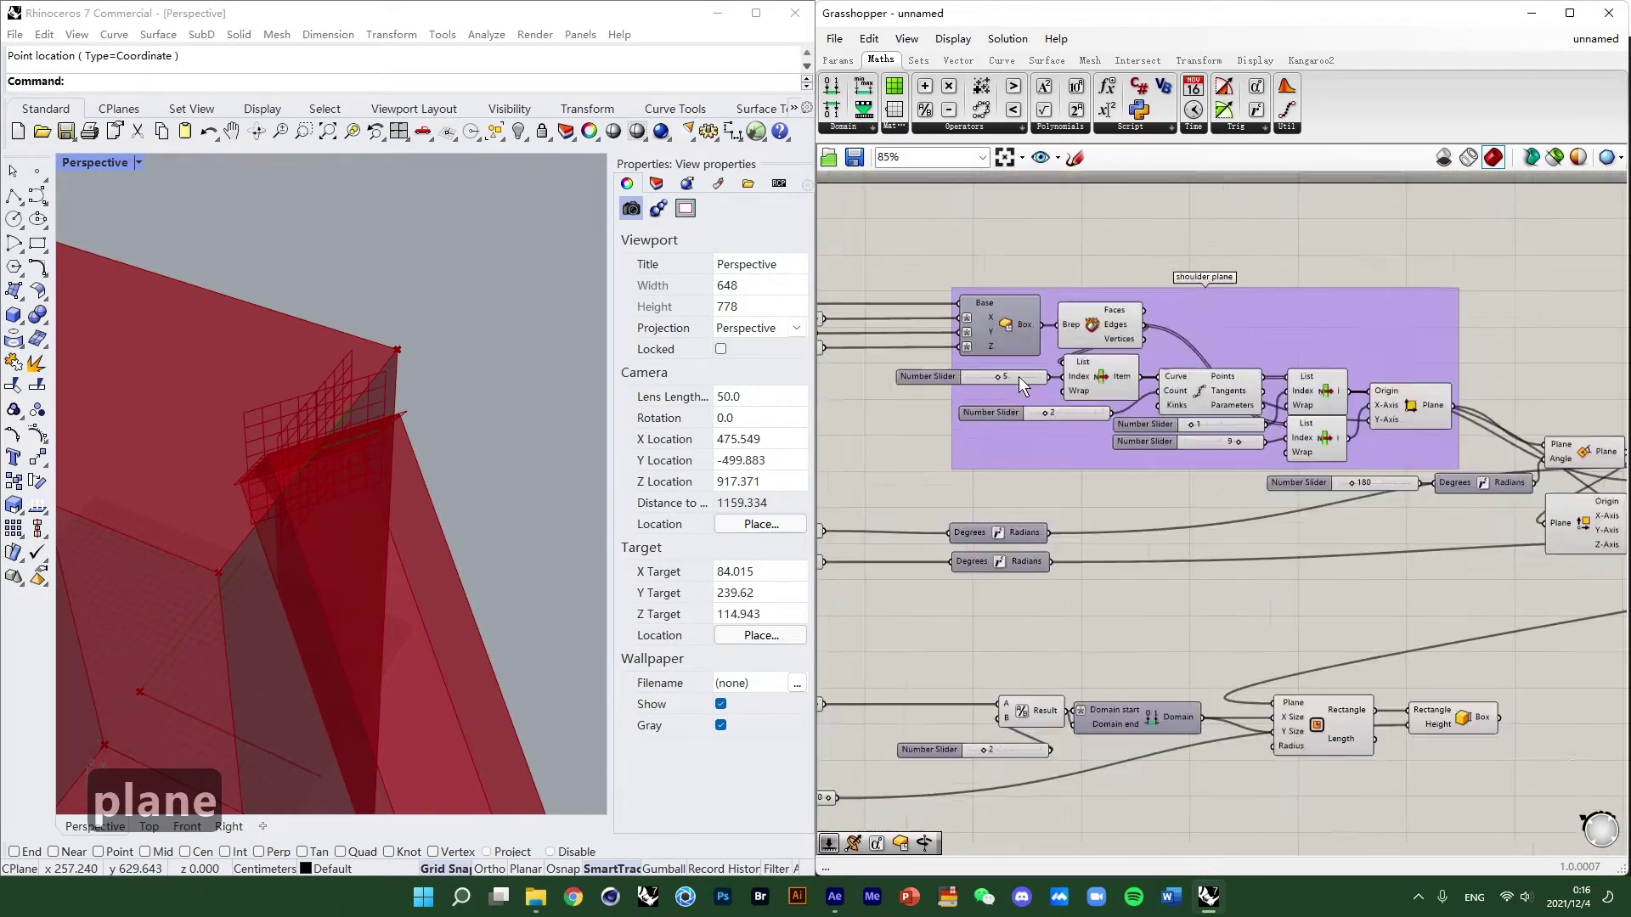
{"action": "scroll", "coordinate": [1223, 361], "scroll_direction": "up", "scroll_amount": 2}
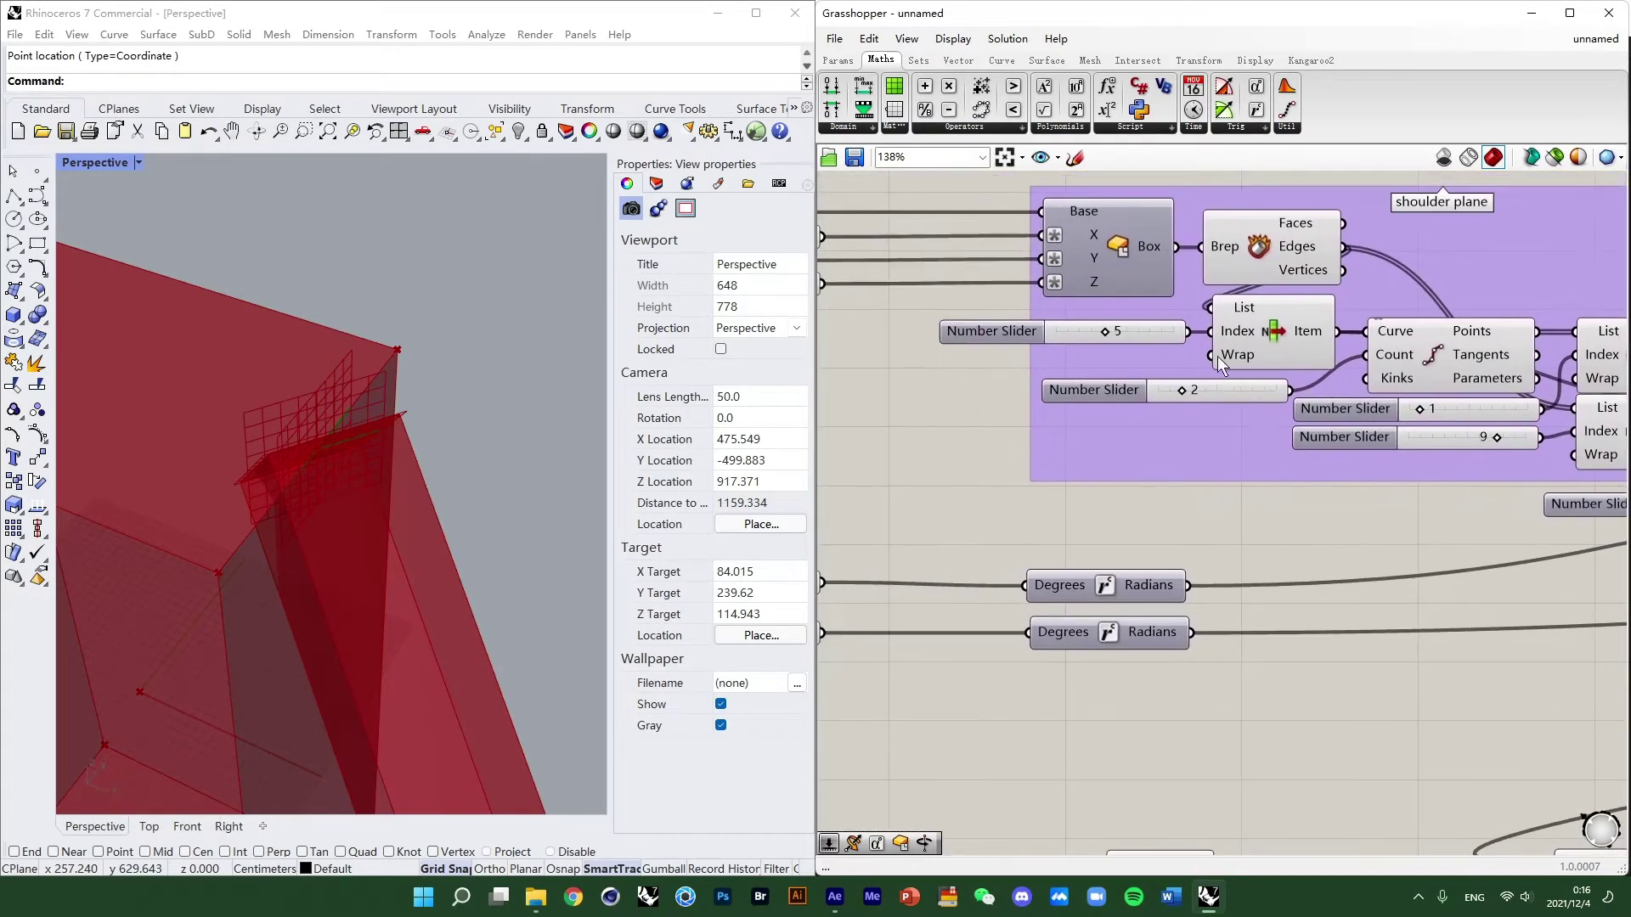
{"action": "scroll", "coordinate": [1297, 373], "scroll_direction": "down", "scroll_amount": 3}
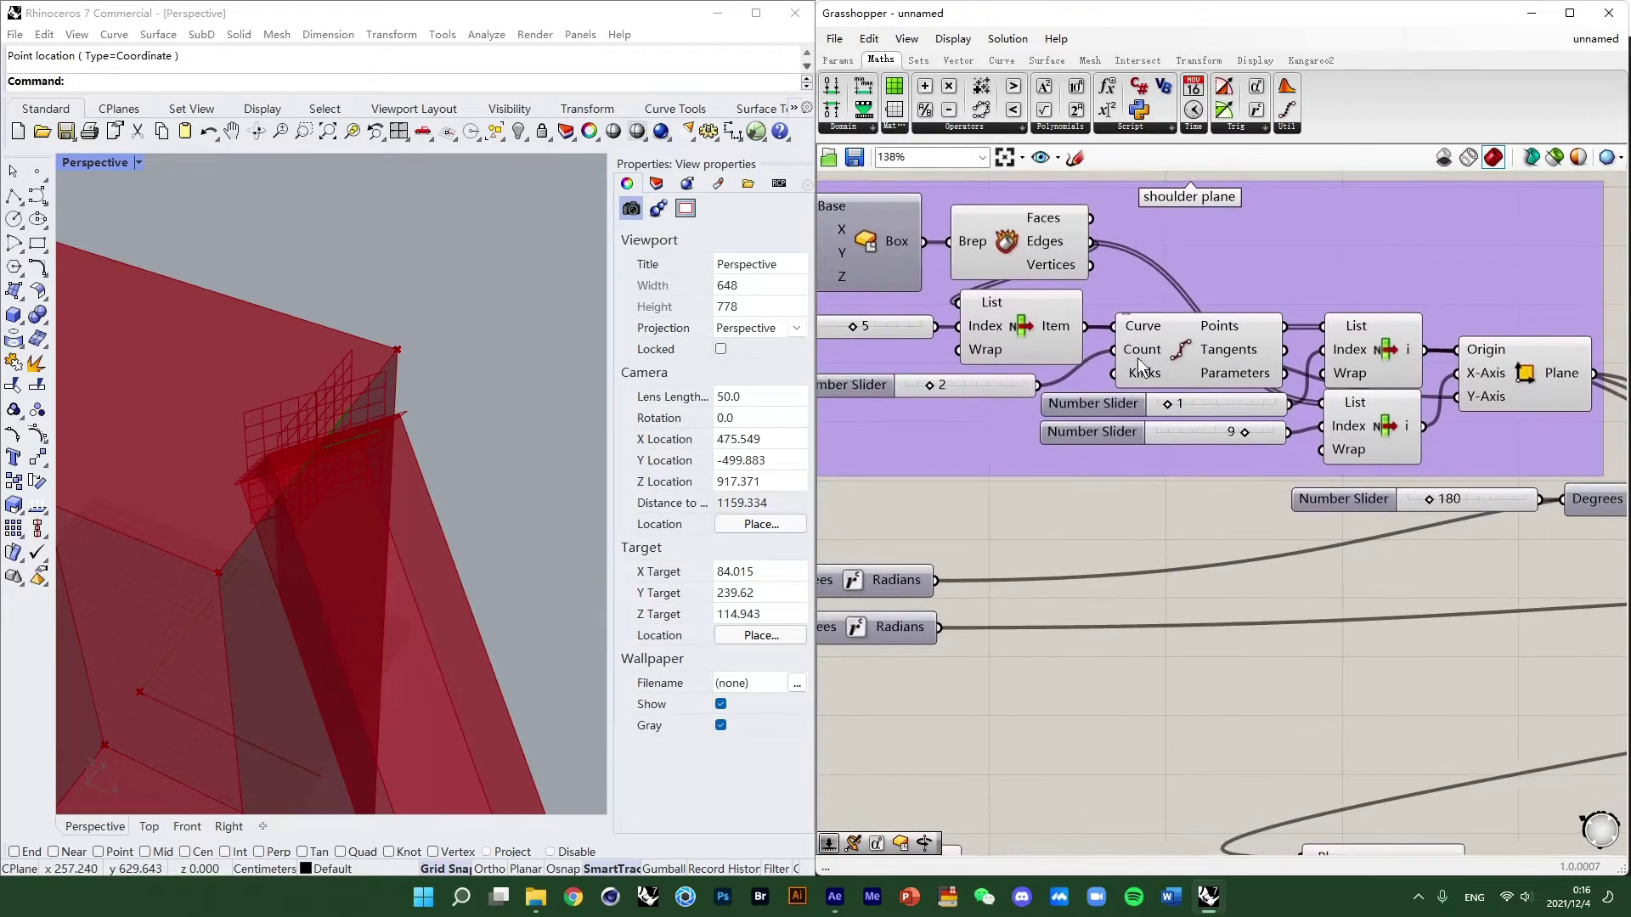
{"action": "scroll", "coordinate": [1113, 394], "scroll_direction": "up", "scroll_amount": 3}
{"action": "scroll", "coordinate": [1138, 416], "scroll_direction": "up", "scroll_amount": 1}
{"action": "left_click", "coordinate": [1159, 437]}
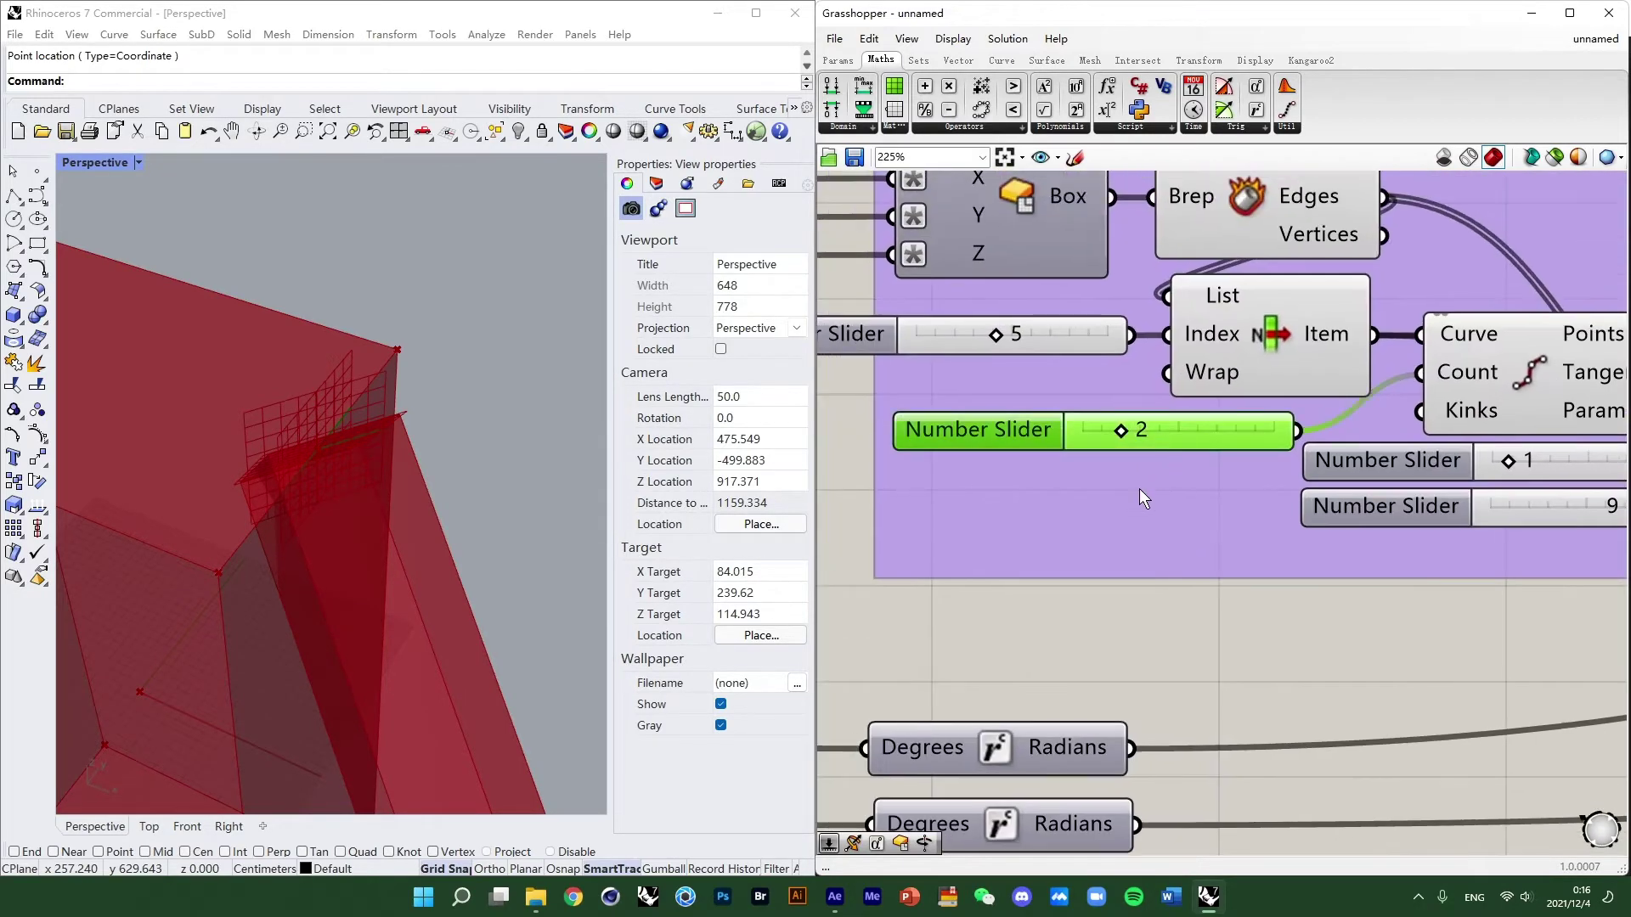
{"action": "left_click", "coordinate": [1138, 487]}
{"action": "left_click", "coordinate": [1200, 654]}
{"action": "left_click", "coordinate": [1114, 481]}
{"action": "middle_click", "coordinate": [1113, 481]}
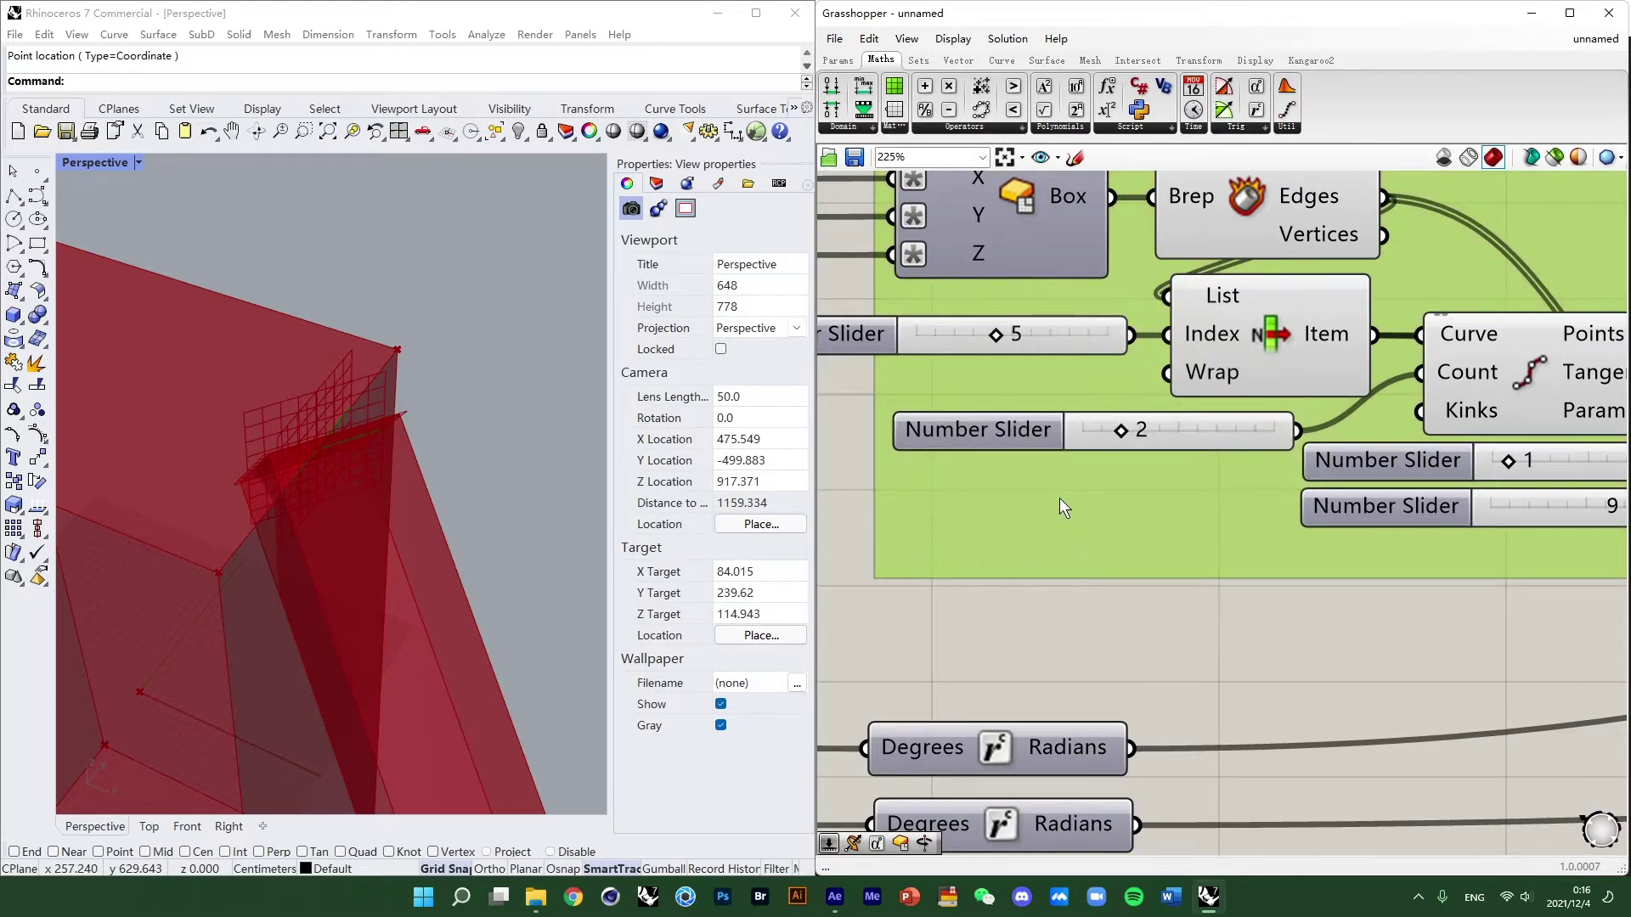
Add an Integer parameter below the curve division's count slider and set its value to 2.
{"action": "right_click", "coordinate": [1058, 498]}
{"action": "double_click", "coordinate": [987, 623]}
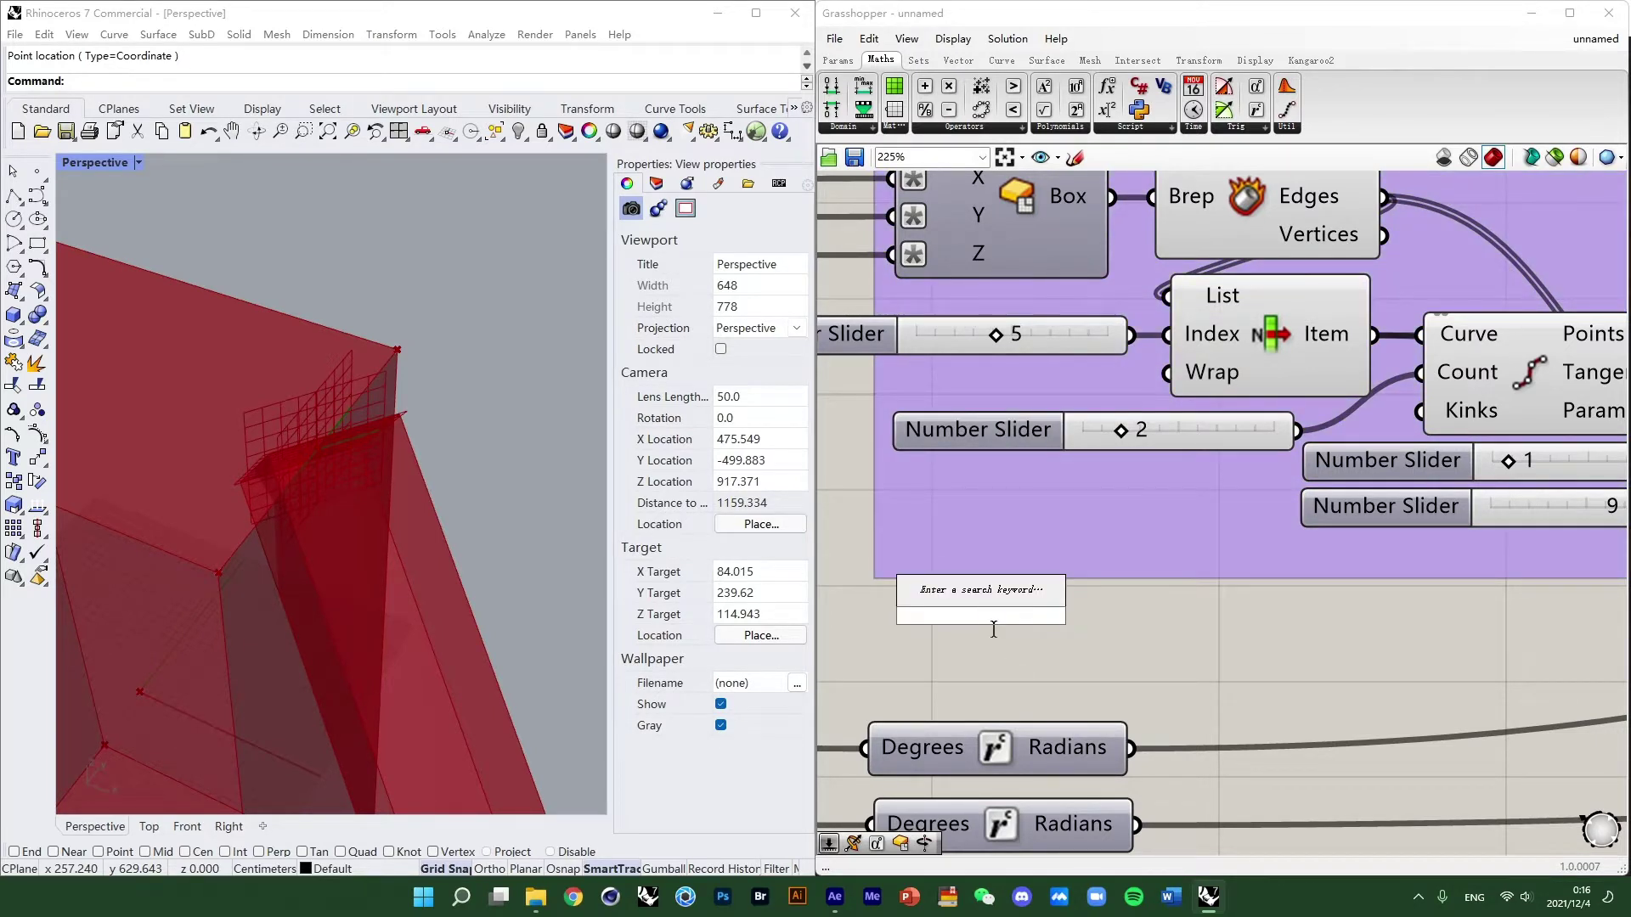
{"action": "type", "text": "integ"}
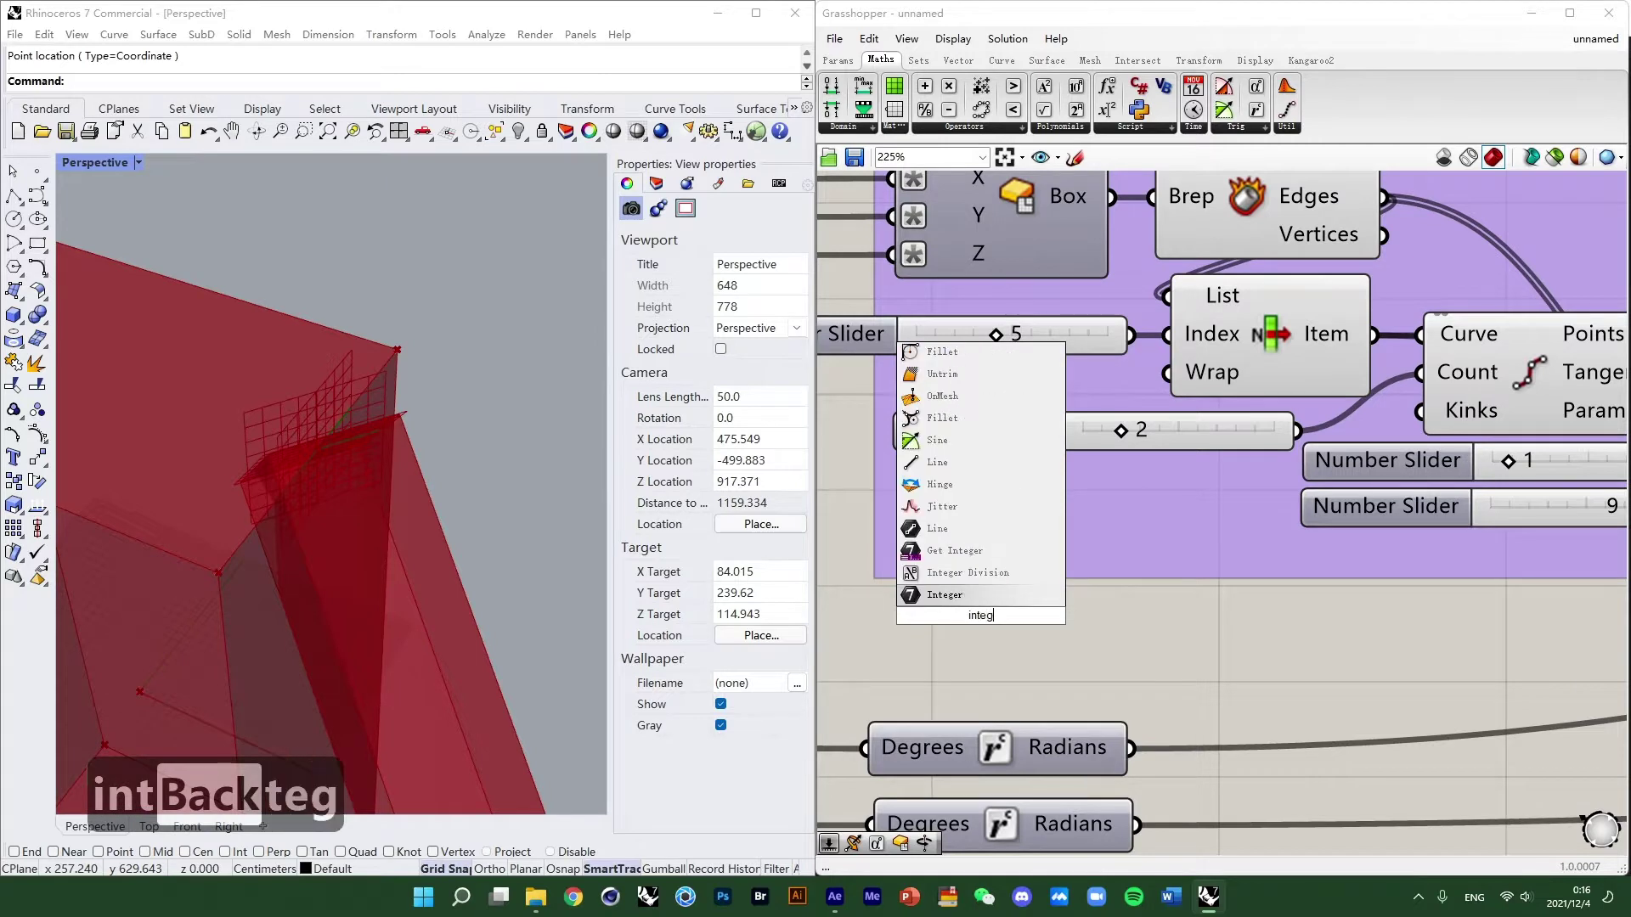
{"action": "left_click", "coordinate": [951, 594]}
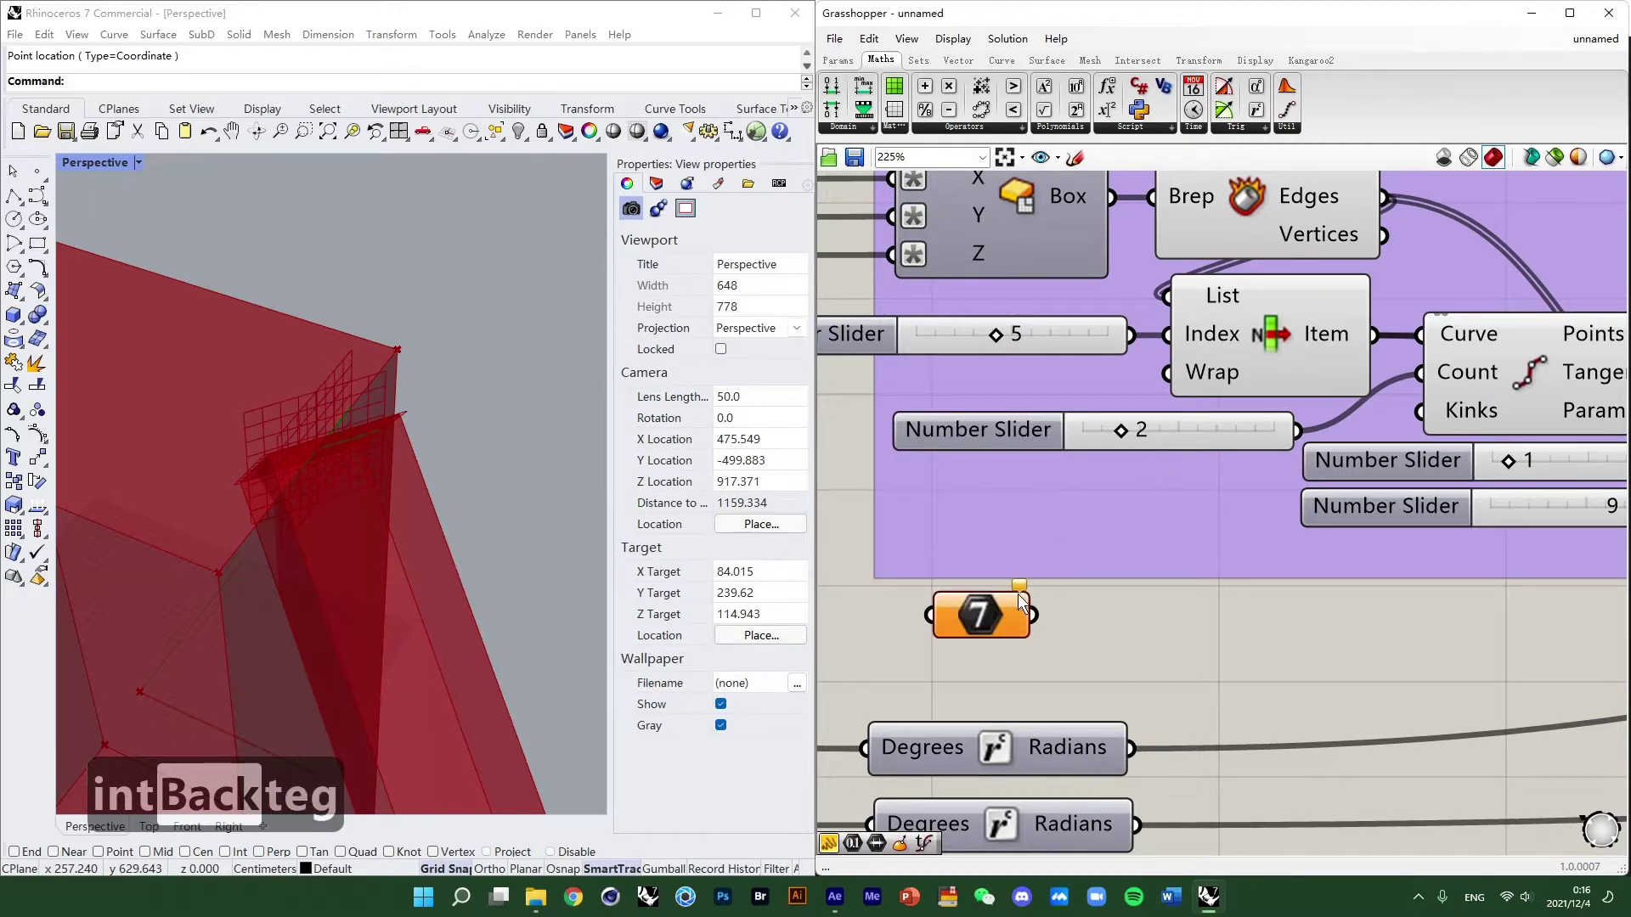
{"action": "right_click", "coordinate": [1140, 497]}
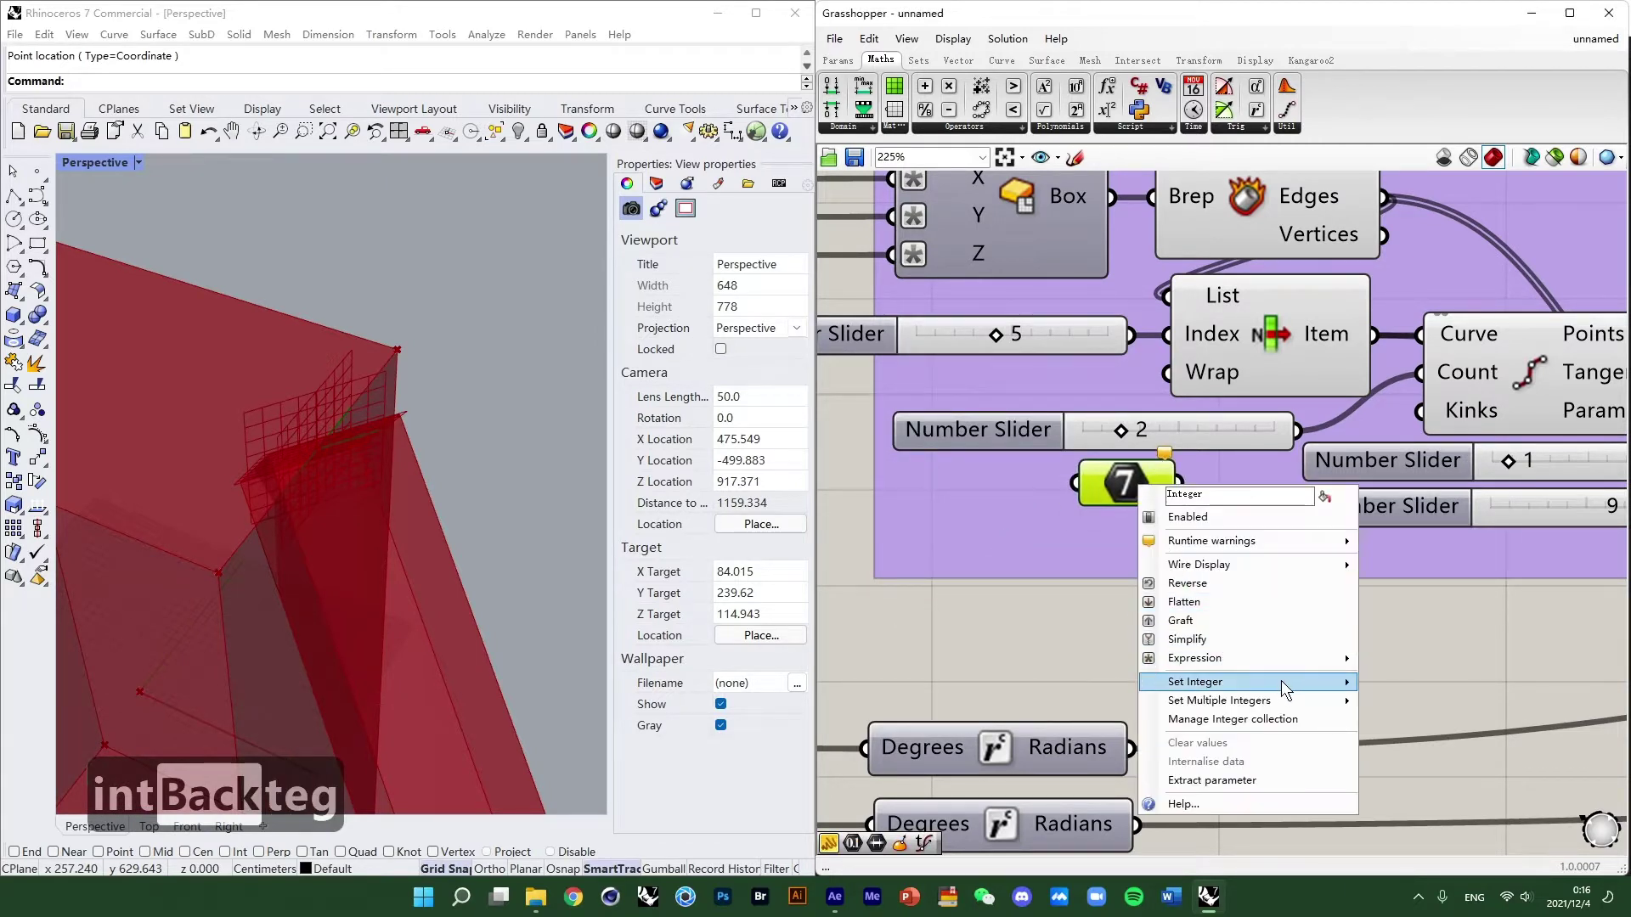
{"action": "mouse_move", "coordinate": [1280, 681]}
{"action": "type", "text": "2"}
{"action": "key", "text": "Return"}
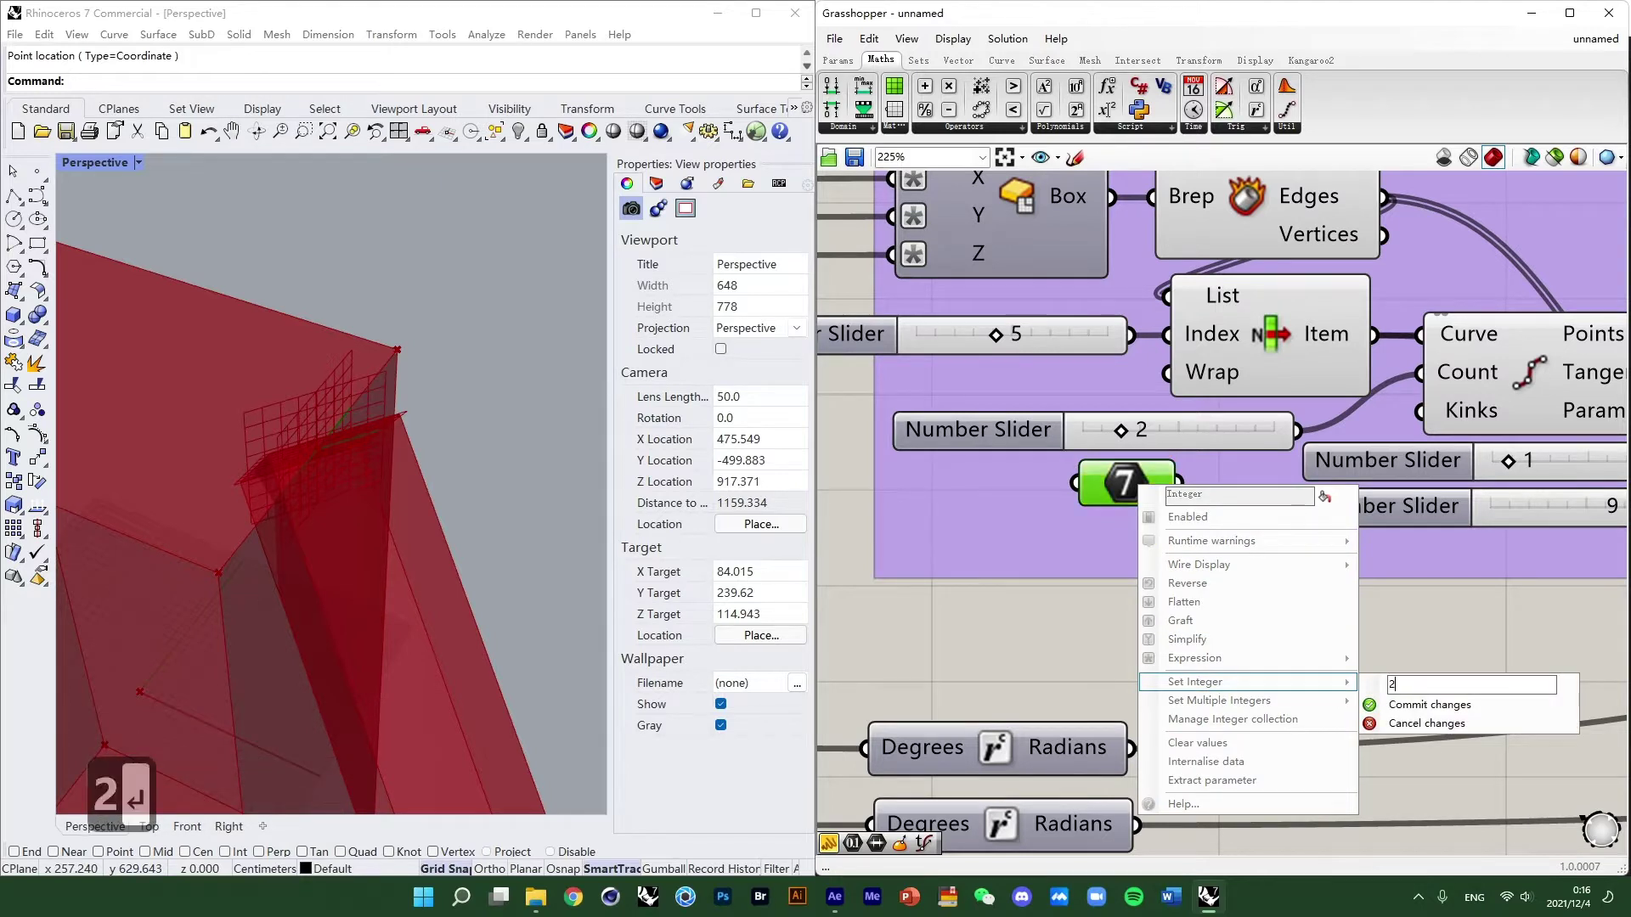
{"action": "left_click", "coordinate": [1407, 708]}
Feed the curve division's Count from the Integer parameter, delete the replaced slider, and place the parameter close to the division component.
{"action": "right_click_drag", "start_coordinate": [1162, 486], "coordinate": [980, 549]}
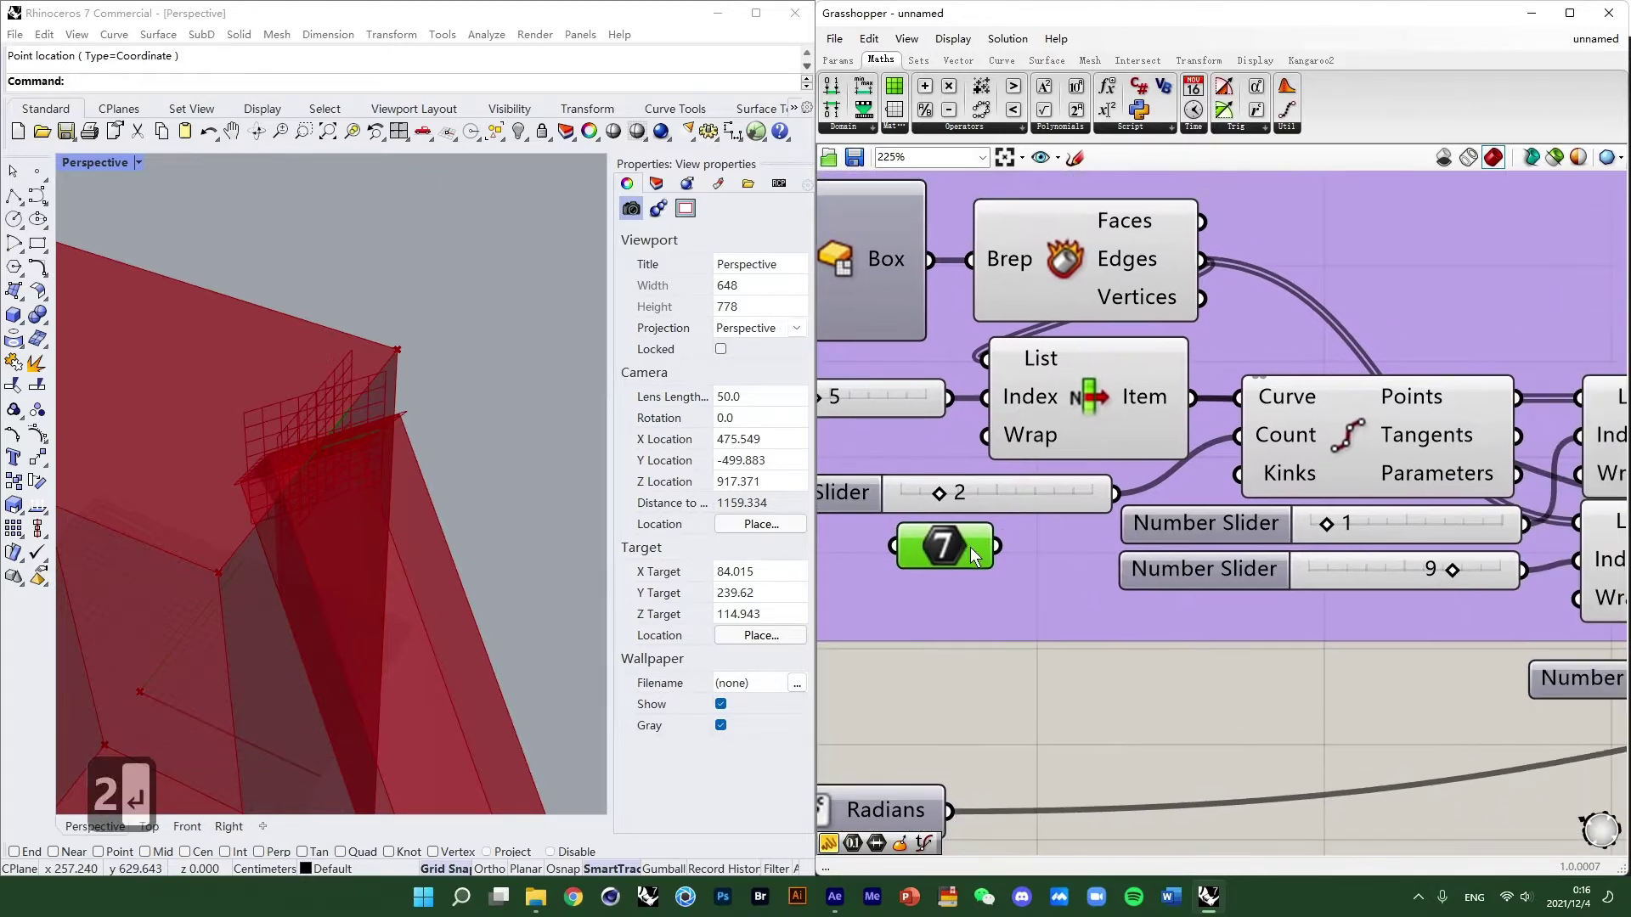
{"action": "left_click_drag", "start_coordinate": [970, 547], "coordinate": [1097, 519]}
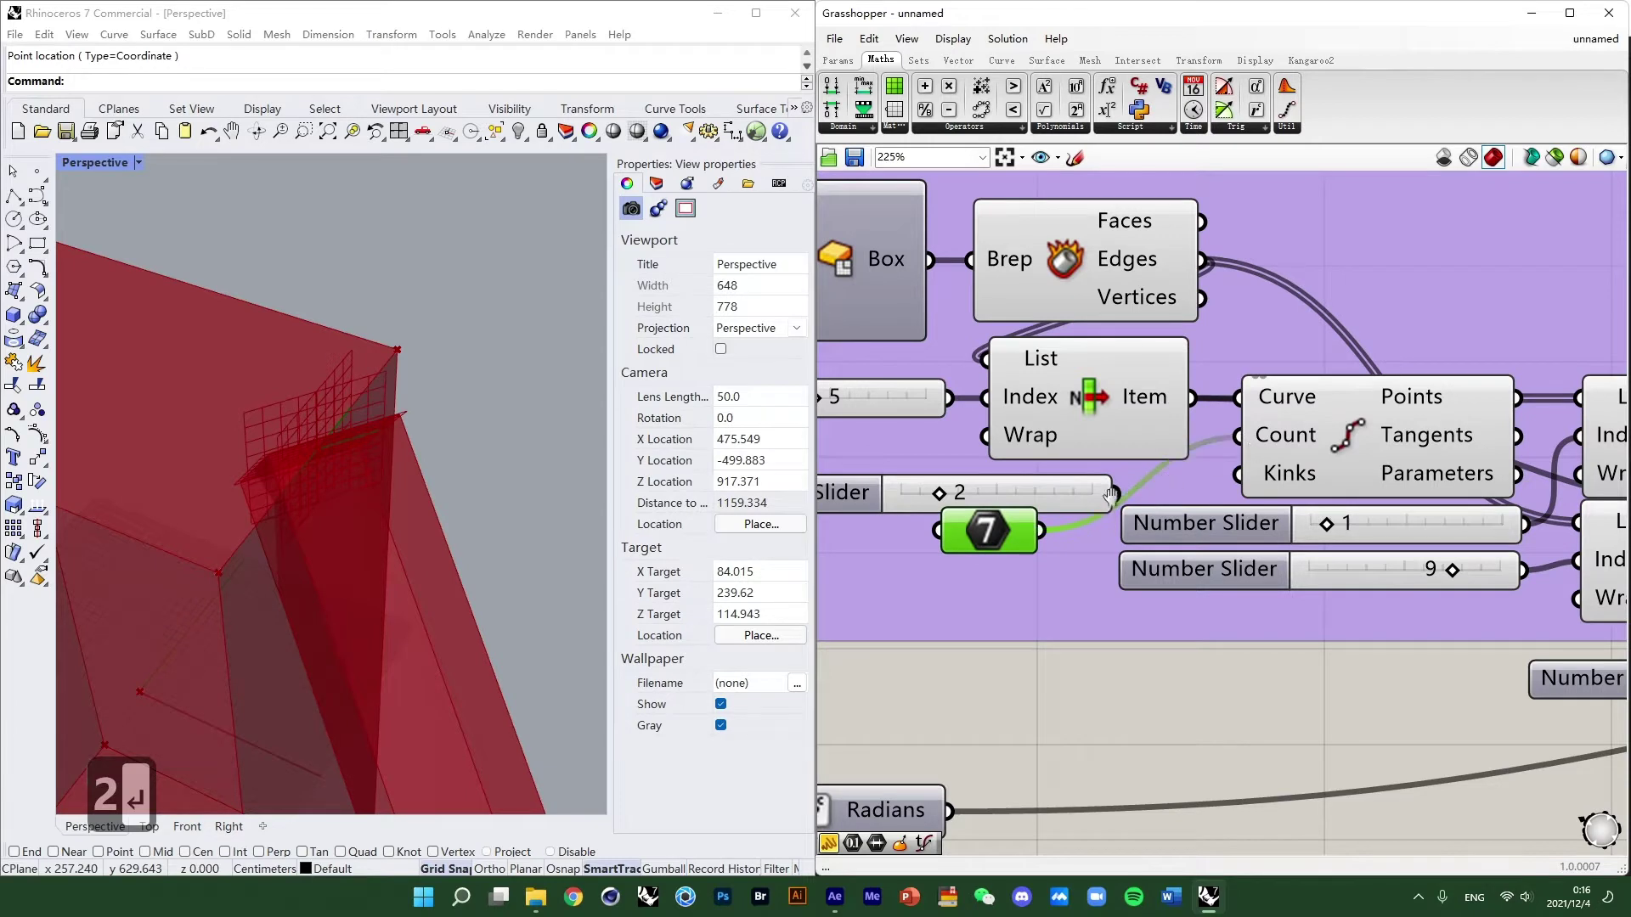
{"action": "left_click", "coordinate": [1054, 498]}
{"action": "mouse_move", "coordinate": [1110, 495]}
{"action": "right_mouse_down"}
{"action": "mouse_move", "coordinate": [1238, 490]}
{"action": "mouse_move", "coordinate": [1117, 498]}
{"action": "right_mouse_up"}
{"action": "key", "text": "Delete"}
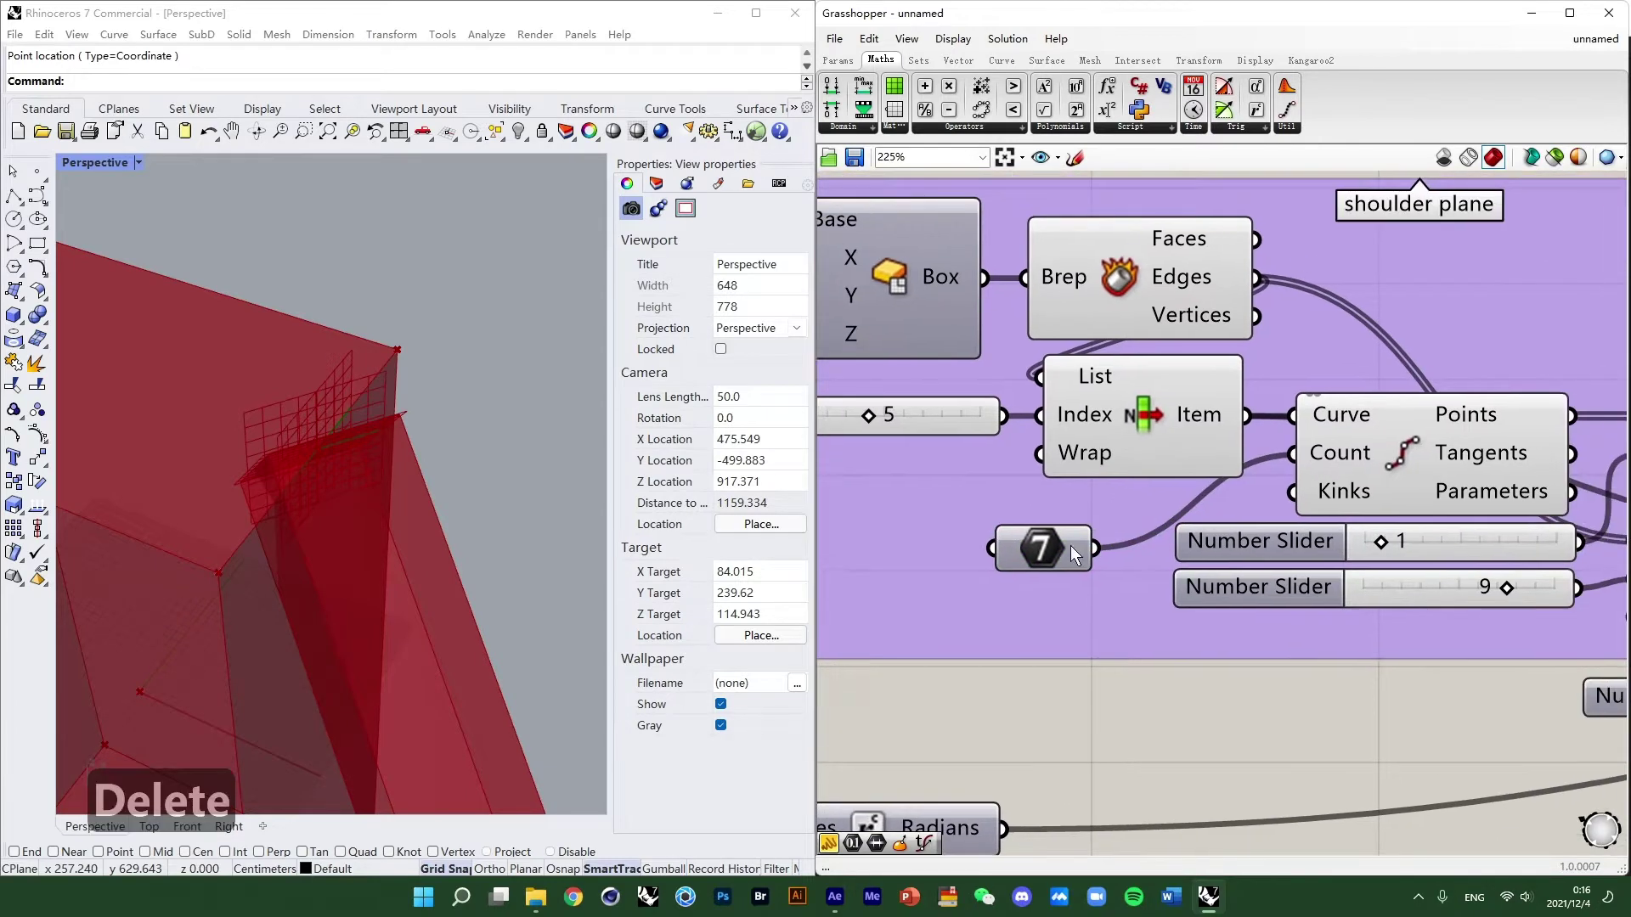
{"action": "left_click_drag", "start_coordinate": [1070, 545], "coordinate": [1128, 511]}
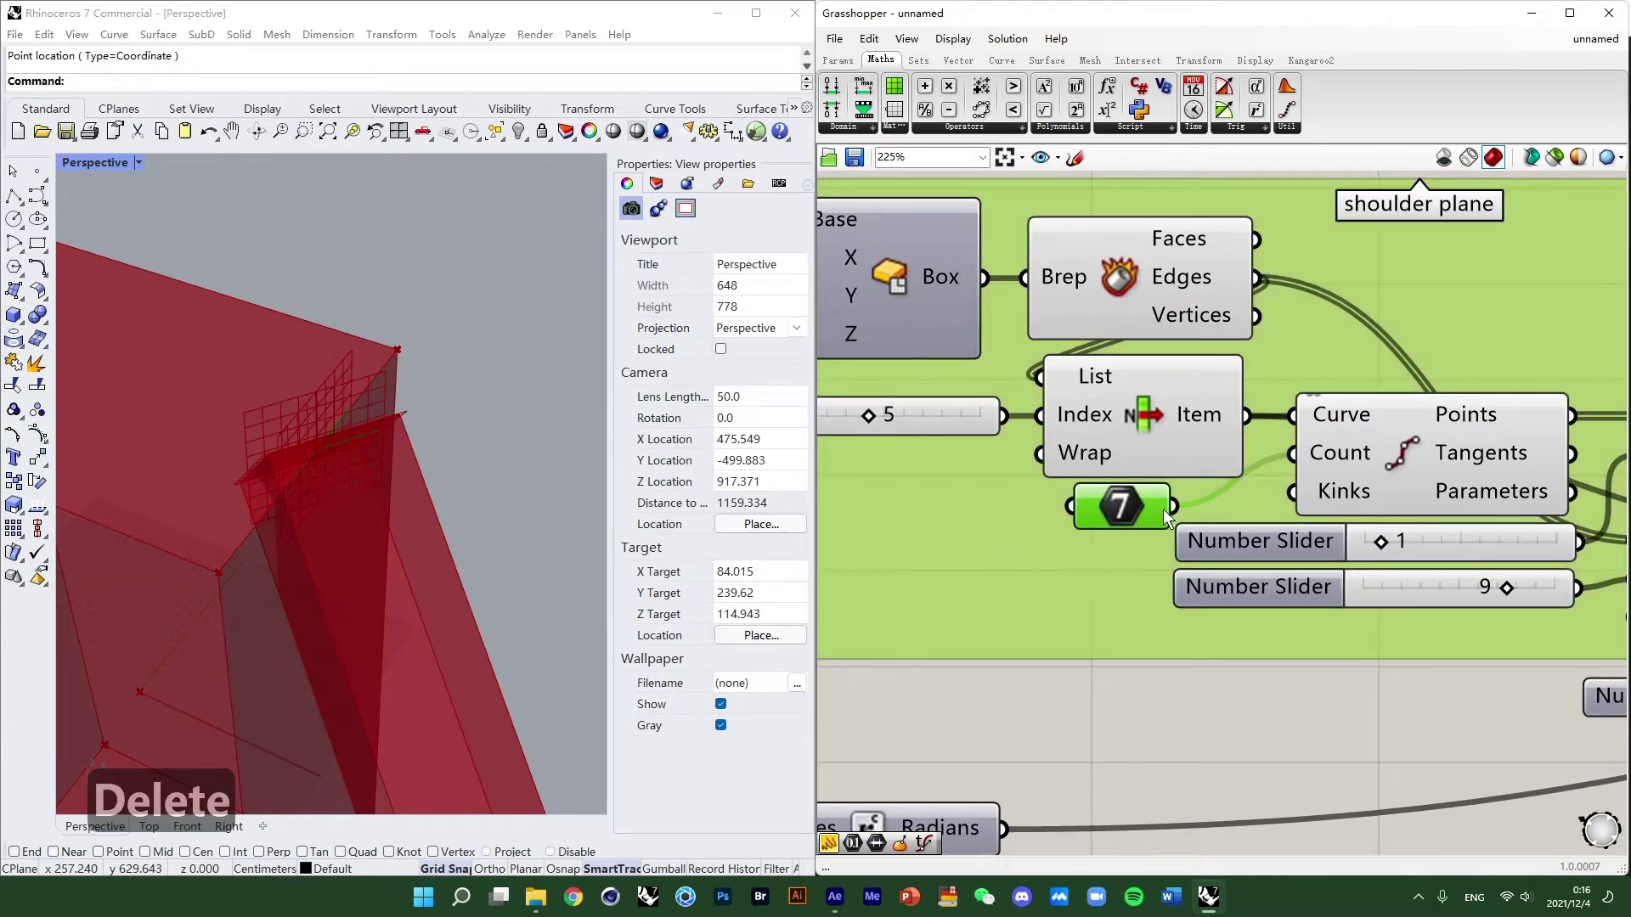
{"action": "middle_click", "coordinate": [1042, 520]}
{"action": "right_click", "coordinate": [967, 558]}
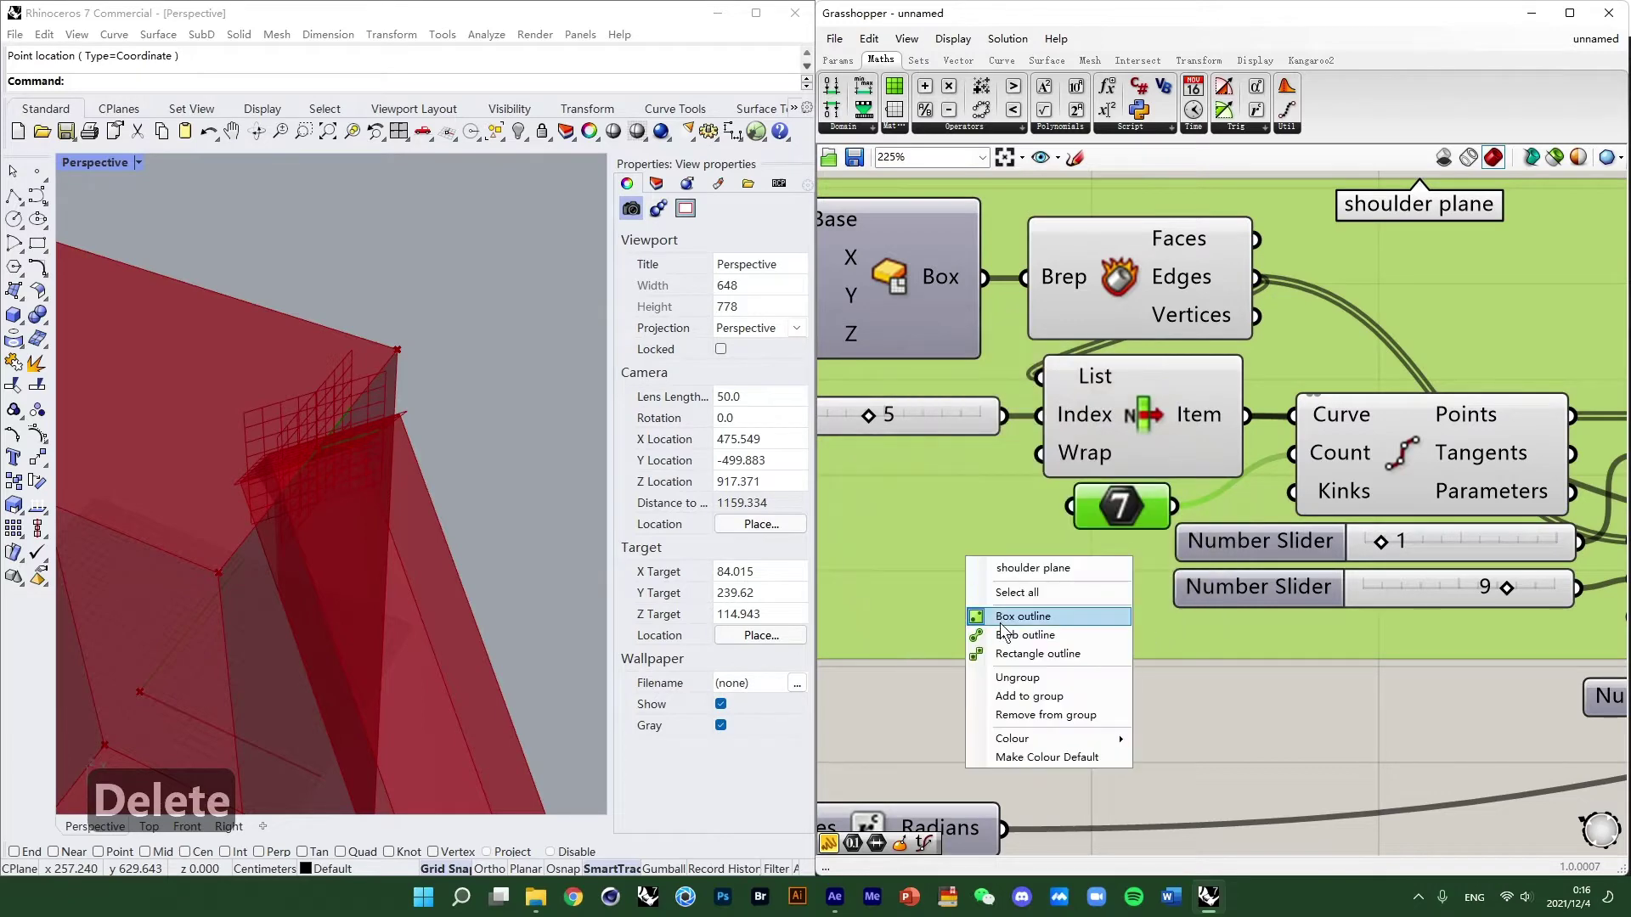
{"action": "left_click", "coordinate": [1045, 714]}
{"action": "scroll", "coordinate": [1070, 618], "scroll_direction": "down", "scroll_amount": 3}
{"action": "right_click_drag", "start_coordinate": [1091, 614], "coordinate": [1121, 470]}
{"action": "left_click", "coordinate": [1038, 507]}
{"action": "scroll", "coordinate": [970, 465], "scroll_direction": "down", "scroll_amount": 3}
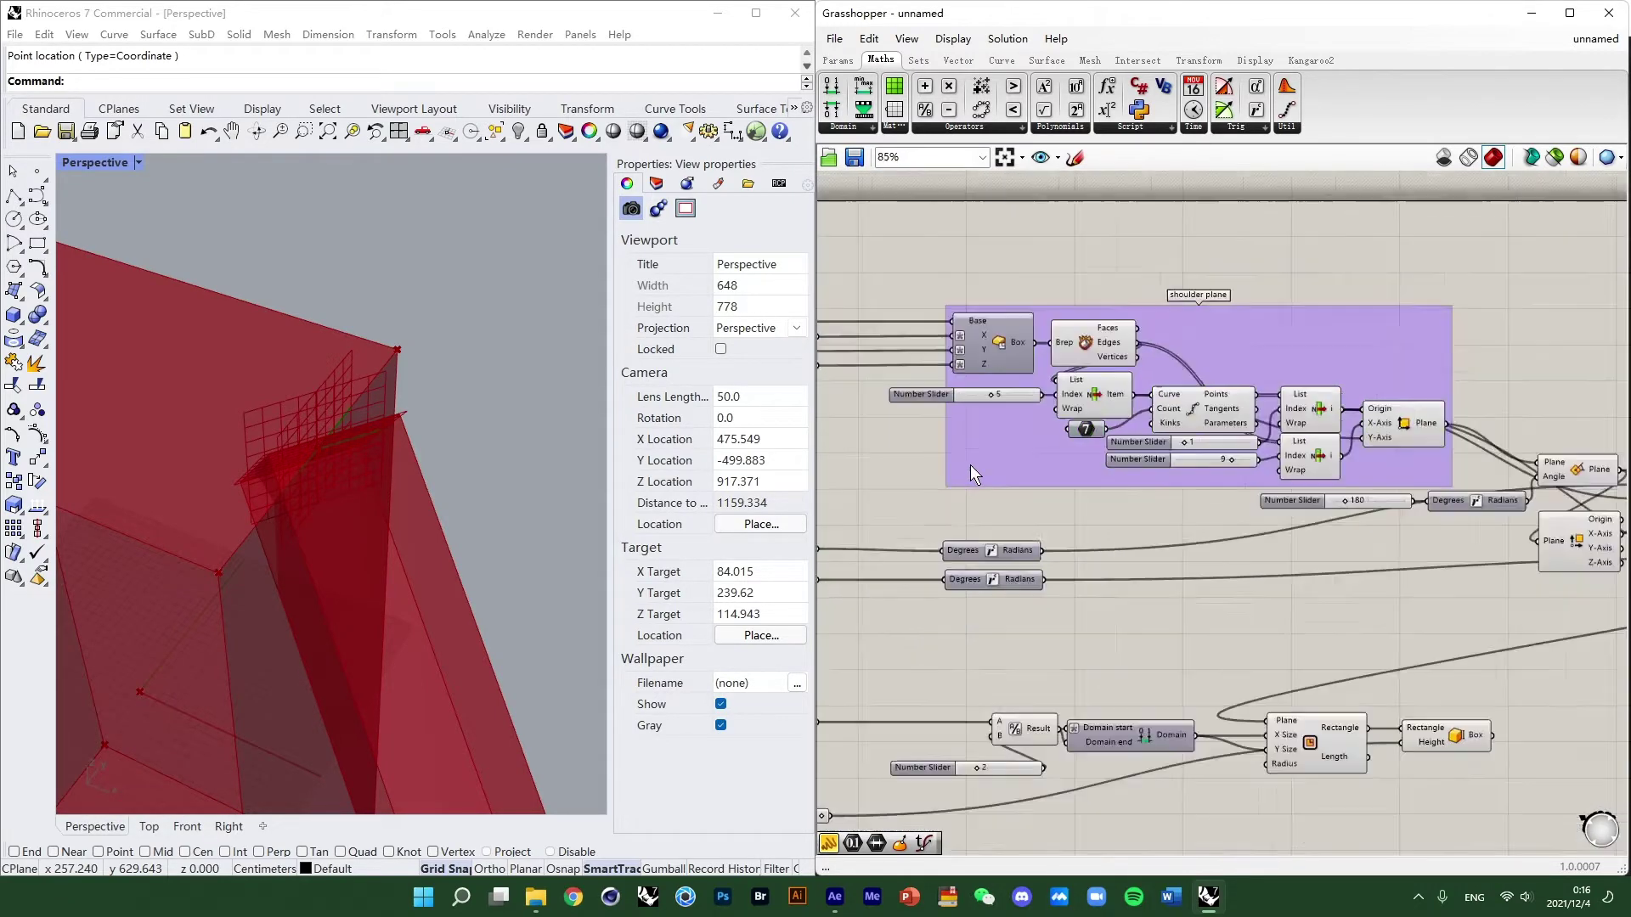
{"action": "left_click_drag", "start_coordinate": [989, 461], "coordinate": [1061, 425]}
{"action": "key", "text": "ctrl+z"}
Add the number slider feeding the edge list's Index to the shoulder plane group.
{"action": "left_click", "coordinate": [960, 406]}
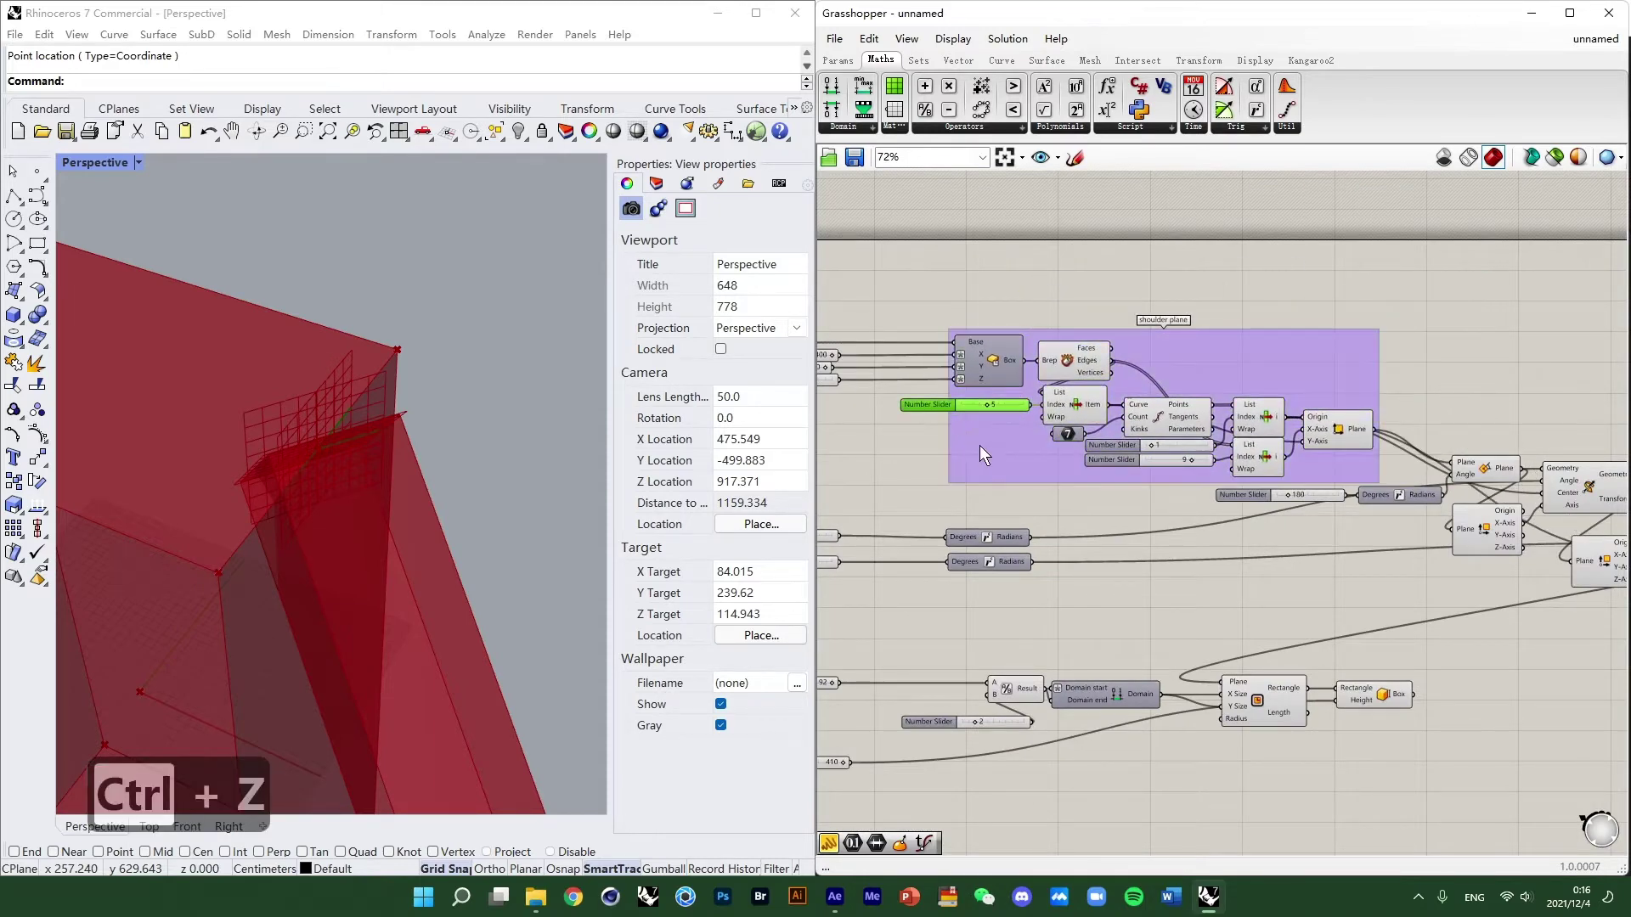
{"action": "right_click", "coordinate": [982, 446]}
{"action": "left_click", "coordinate": [1038, 584]}
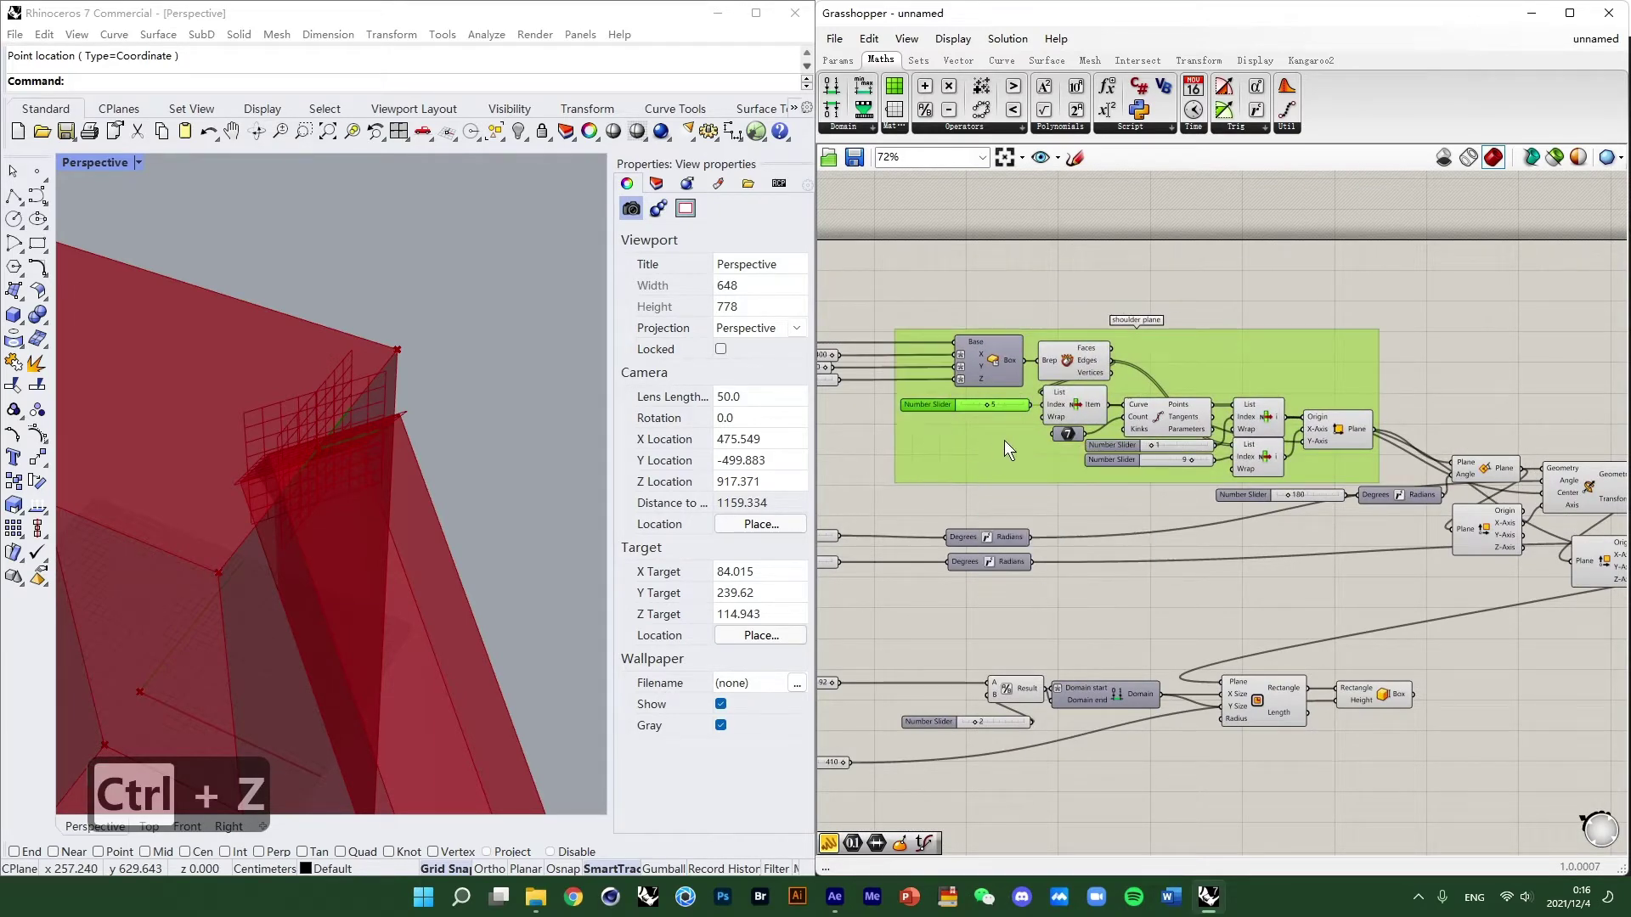
{"action": "left_click", "coordinate": [1077, 278]}
{"action": "scroll", "coordinate": [1070, 339], "scroll_direction": "down", "scroll_amount": 3}
{"action": "left_click_drag", "start_coordinate": [1070, 339], "coordinate": [1164, 292]}
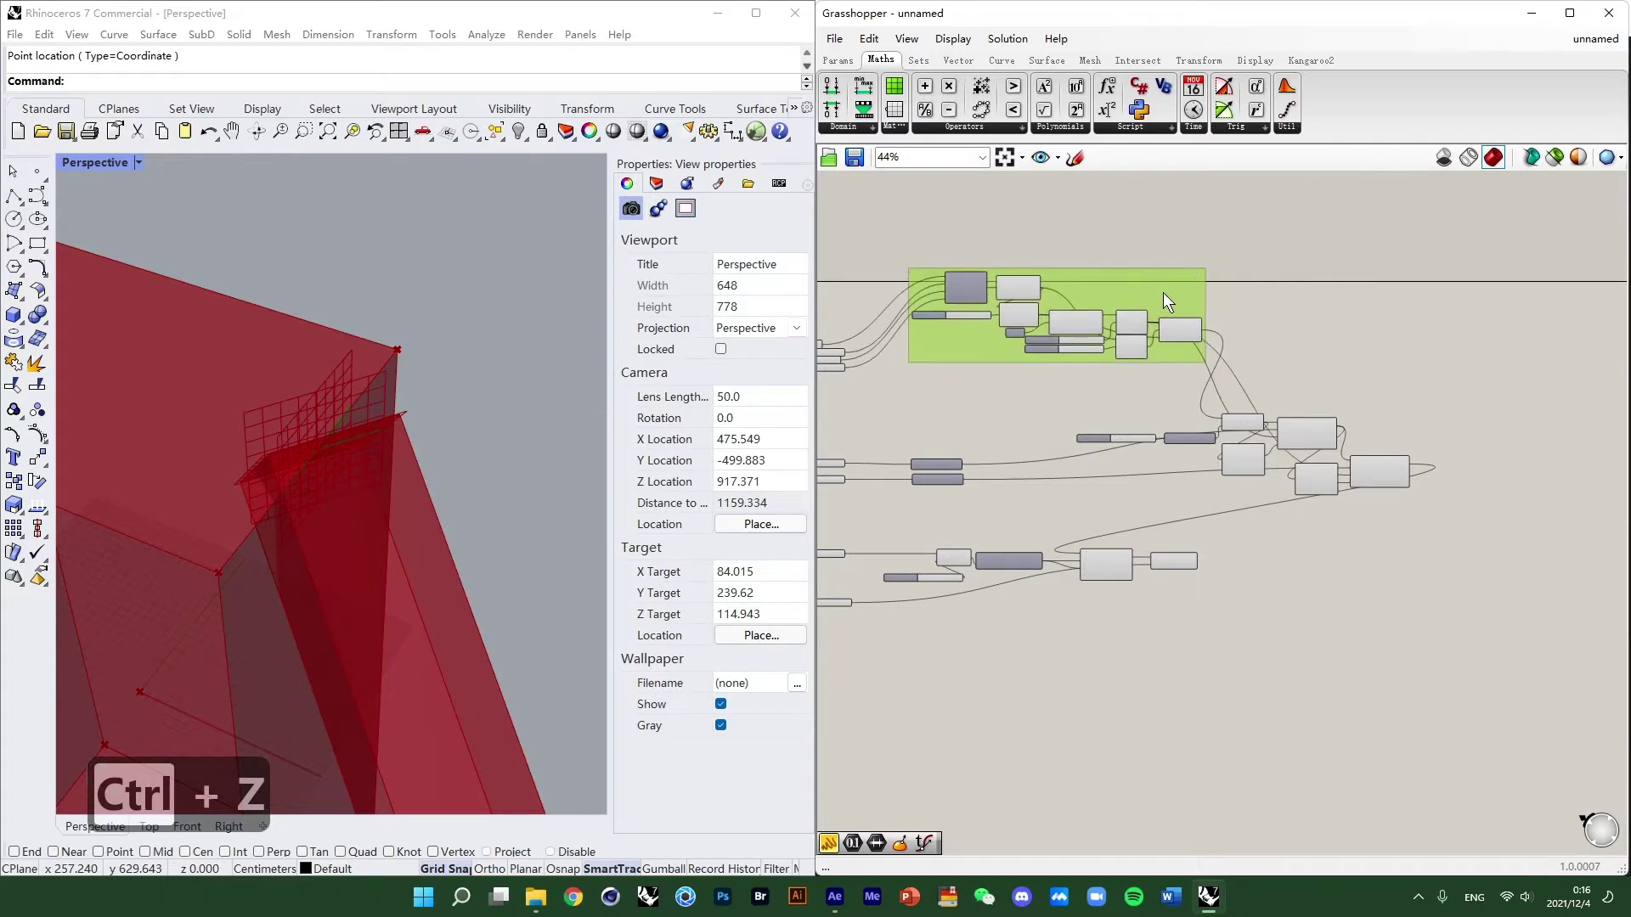
{"action": "right_click_drag", "start_coordinate": [1164, 292], "coordinate": [1274, 366]}
{"action": "scroll", "coordinate": [1224, 371], "scroll_direction": "up", "scroll_amount": 1}
{"action": "scroll", "coordinate": [1155, 335], "scroll_direction": "up", "scroll_amount": 2}
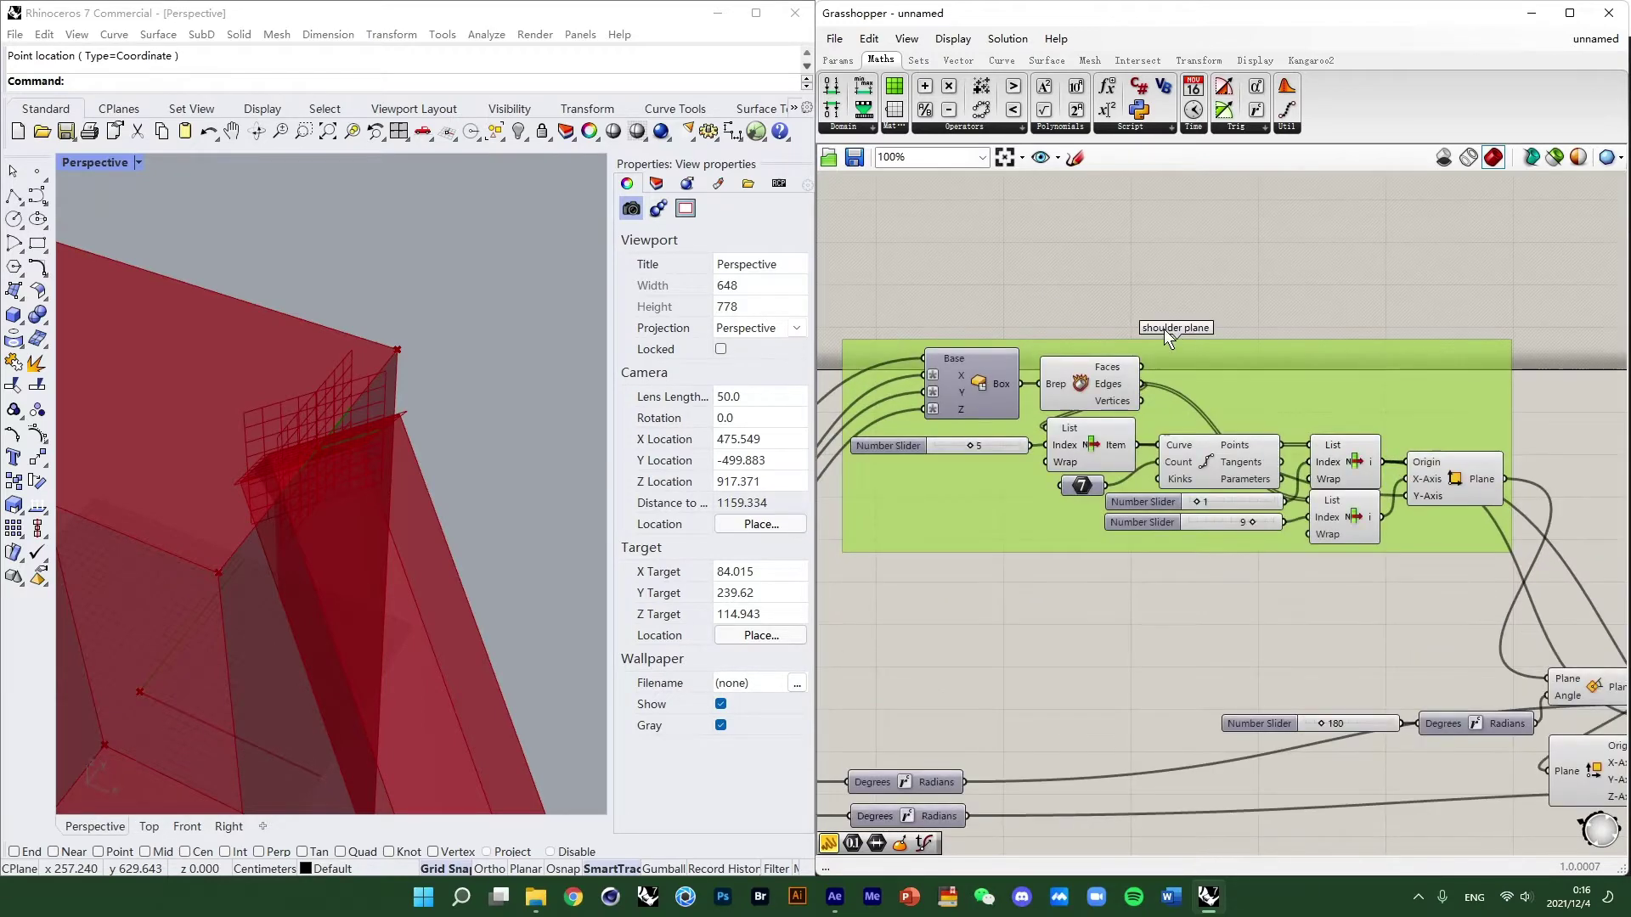
{"action": "scroll", "coordinate": [1217, 374], "scroll_direction": "down", "scroll_amount": 1}
{"action": "key", "text": "ctrl+z"}
Line up the Rotate Plane component and the first 3D rotation component in a row beside the shoulder plane group.
{"action": "scroll", "coordinate": [1298, 476], "scroll_direction": "up", "scroll_amount": 2}
{"action": "right_click_drag", "start_coordinate": [1360, 599], "coordinate": [1250, 458]}
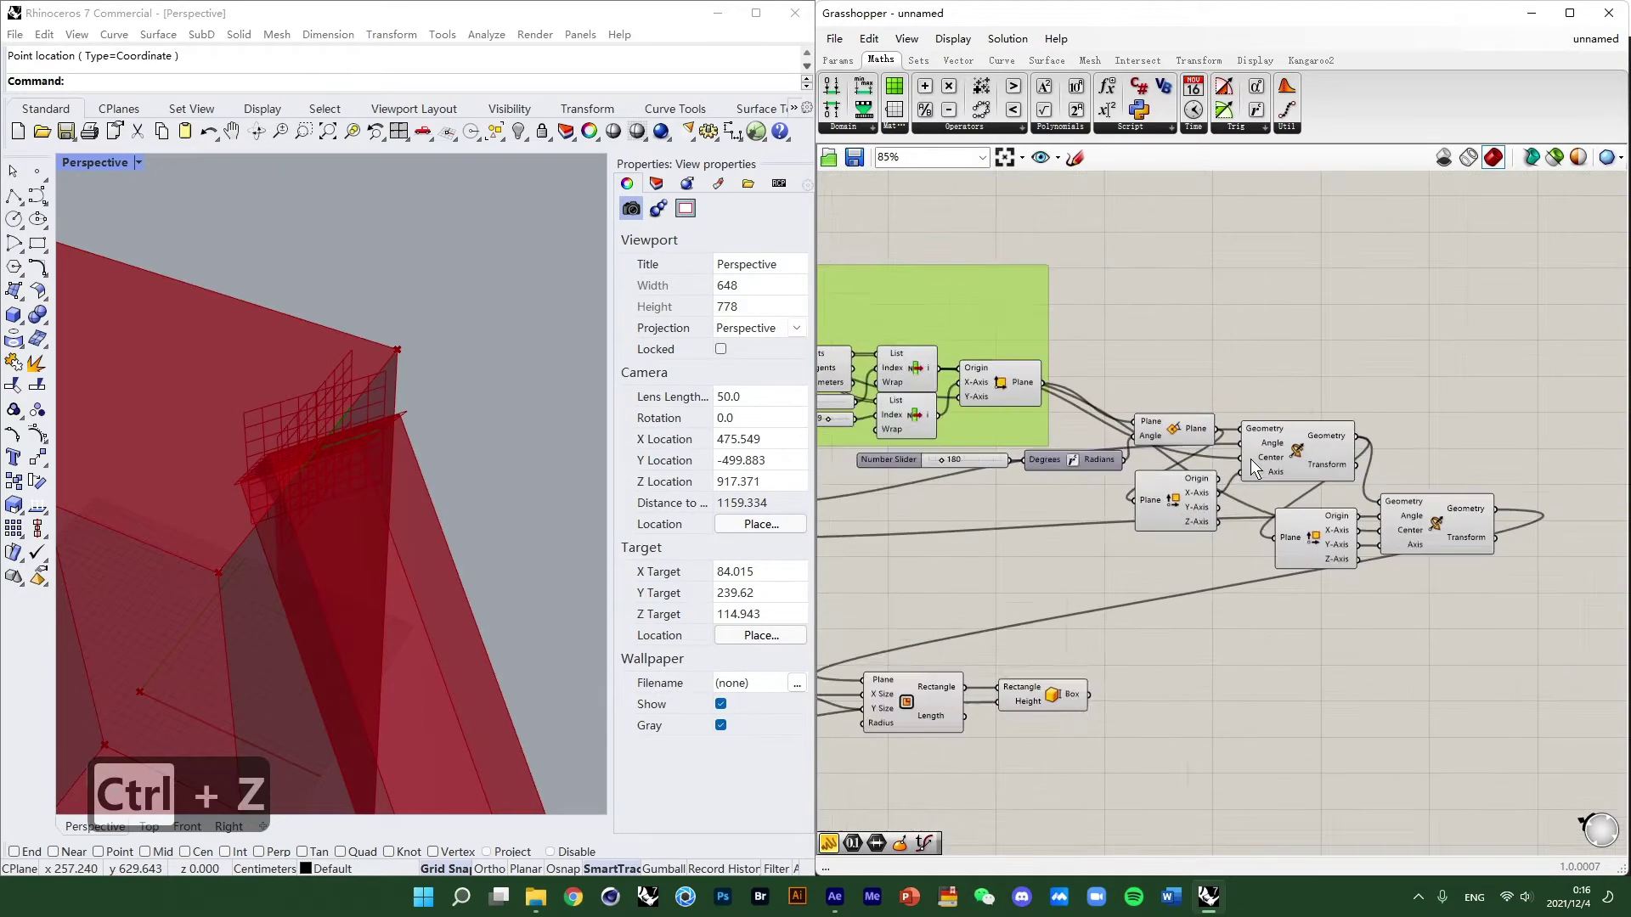
{"action": "scroll", "coordinate": [1250, 459], "scroll_direction": "up", "scroll_amount": 1}
{"action": "scroll", "coordinate": [1161, 417], "scroll_direction": "down", "scroll_amount": 1}
{"action": "scroll", "coordinate": [1145, 374], "scroll_direction": "down", "scroll_amount": 1}
{"action": "right_click_drag", "start_coordinate": [1074, 452], "coordinate": [1173, 448]}
{"action": "scroll", "coordinate": [1174, 448], "scroll_direction": "up", "scroll_amount": 2}
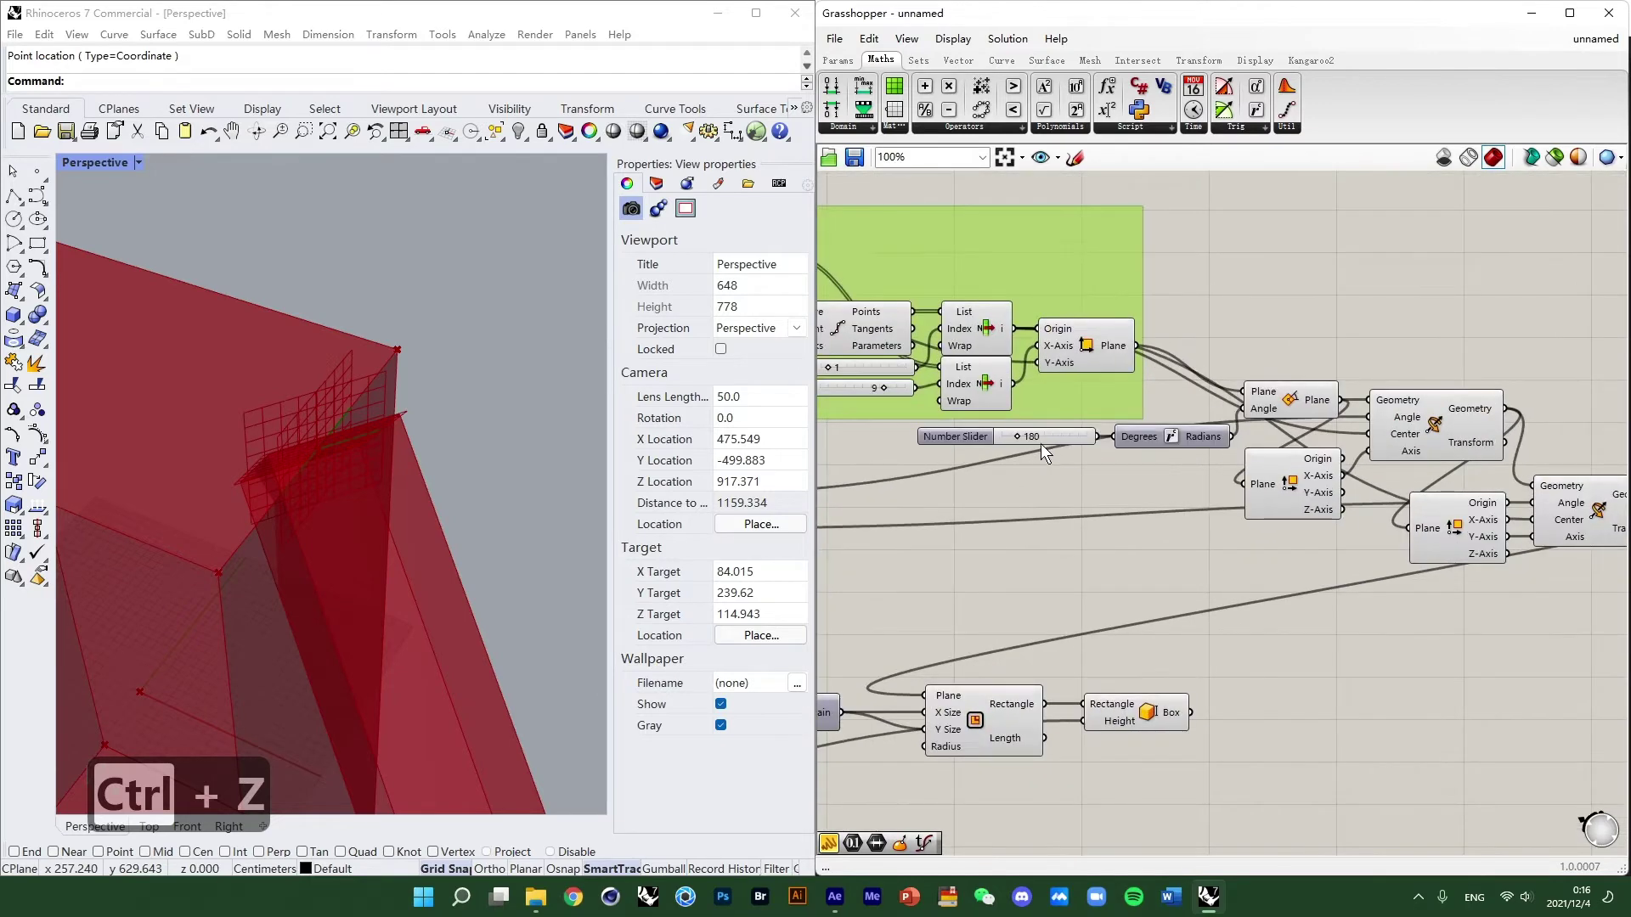
{"action": "scroll", "coordinate": [1042, 443], "scroll_direction": "up", "scroll_amount": 3}
{"action": "scroll", "coordinate": [1317, 395], "scroll_direction": "down", "scroll_amount": 2}
{"action": "right_click_drag", "start_coordinate": [1342, 380], "coordinate": [1063, 388]}
{"action": "left_click_drag", "start_coordinate": [1176, 399], "coordinate": [1136, 330]}
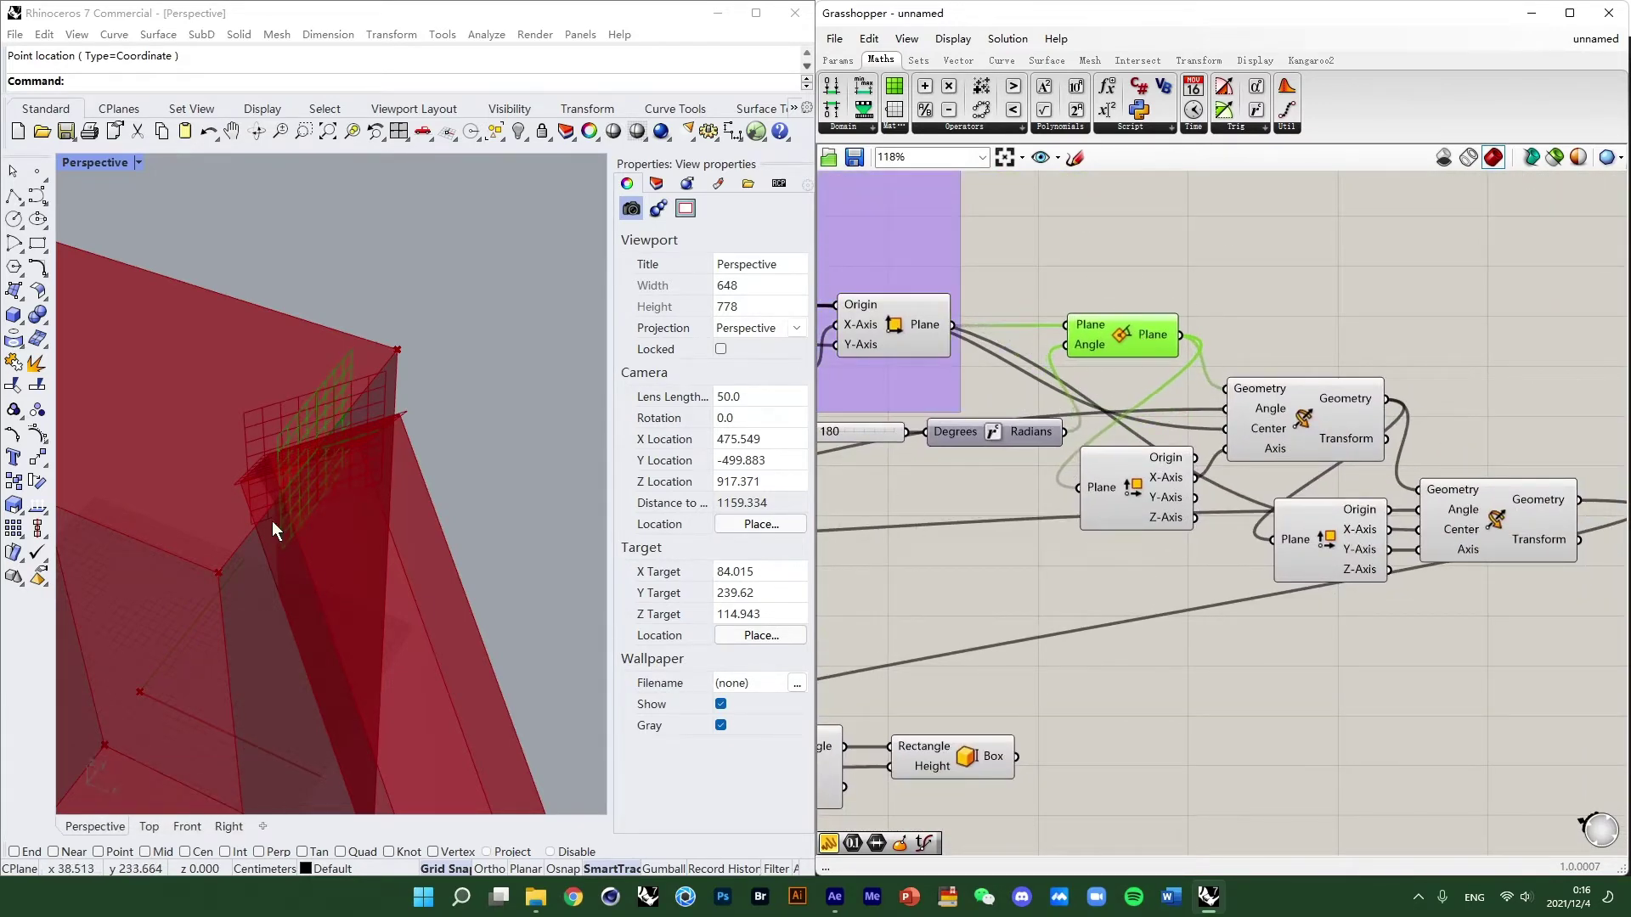
{"action": "scroll", "coordinate": [272, 521], "scroll_direction": "down", "scroll_amount": 3}
{"action": "scroll", "coordinate": [294, 363], "scroll_direction": "up", "scroll_amount": 5}
{"action": "right_click_drag", "start_coordinate": [351, 356], "coordinate": [394, 382]}
{"action": "left_click_drag", "start_coordinate": [1288, 416], "coordinate": [1290, 352]}
{"action": "right_click_drag", "start_coordinate": [1235, 399], "coordinate": [1269, 387]}
Compare the viewport previews of the Rotate Plane result and the first 3D rotation at the torso's shoulder.
{"action": "left_click", "coordinate": [1154, 326]}
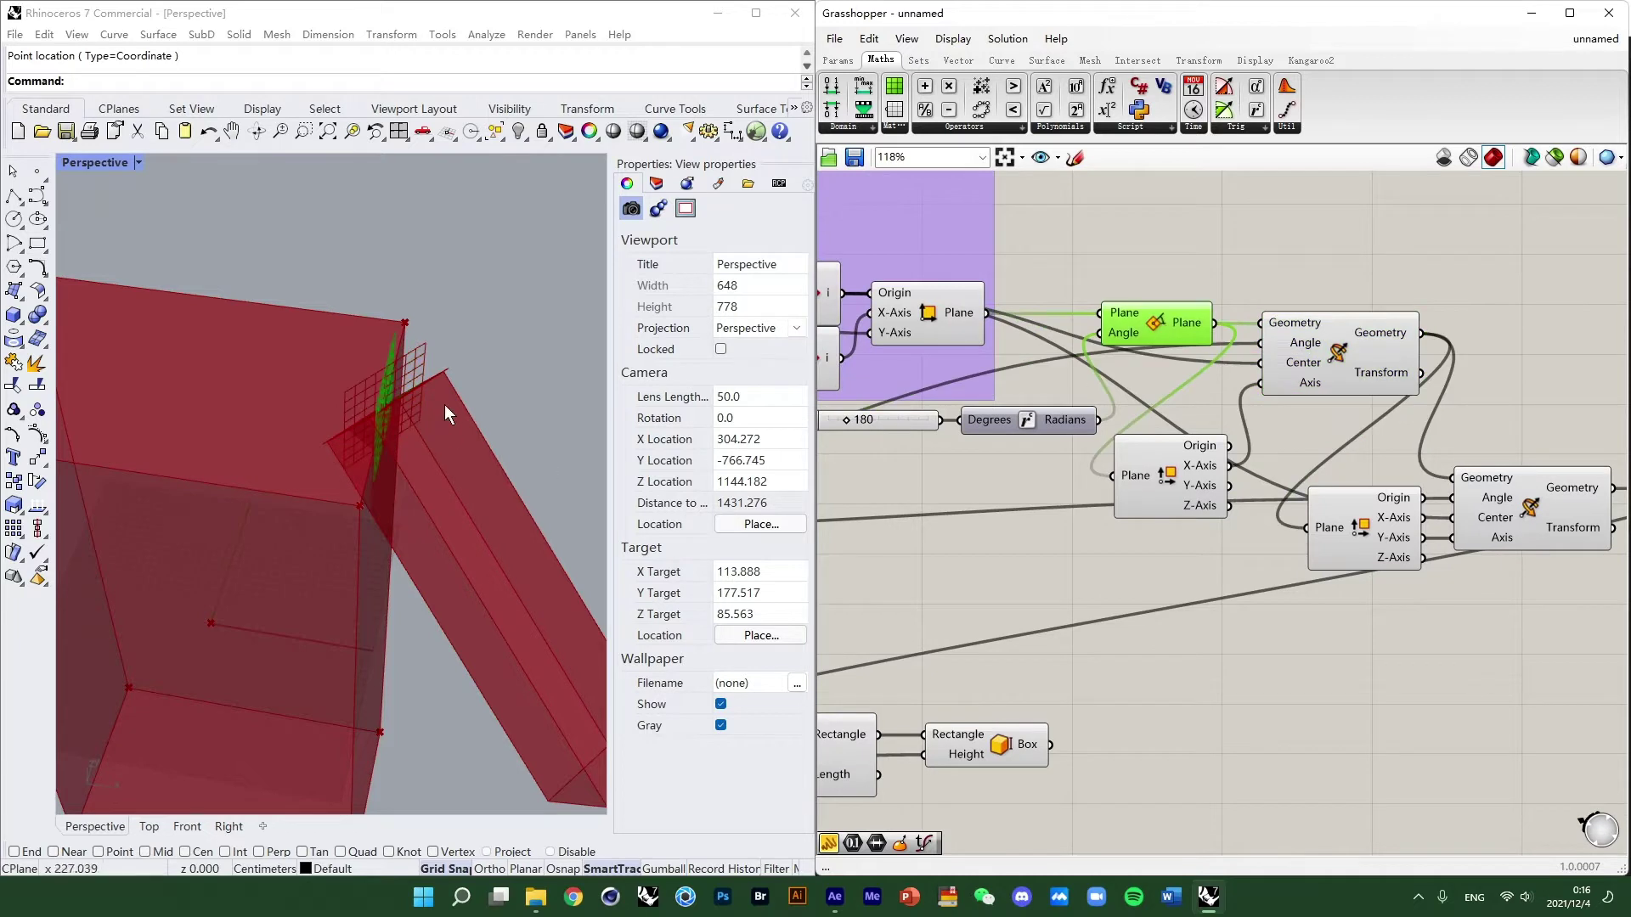
{"action": "right_click_drag", "start_coordinate": [445, 405], "coordinate": [363, 387]}
{"action": "scroll", "coordinate": [381, 353], "scroll_direction": "up", "scroll_amount": 2}
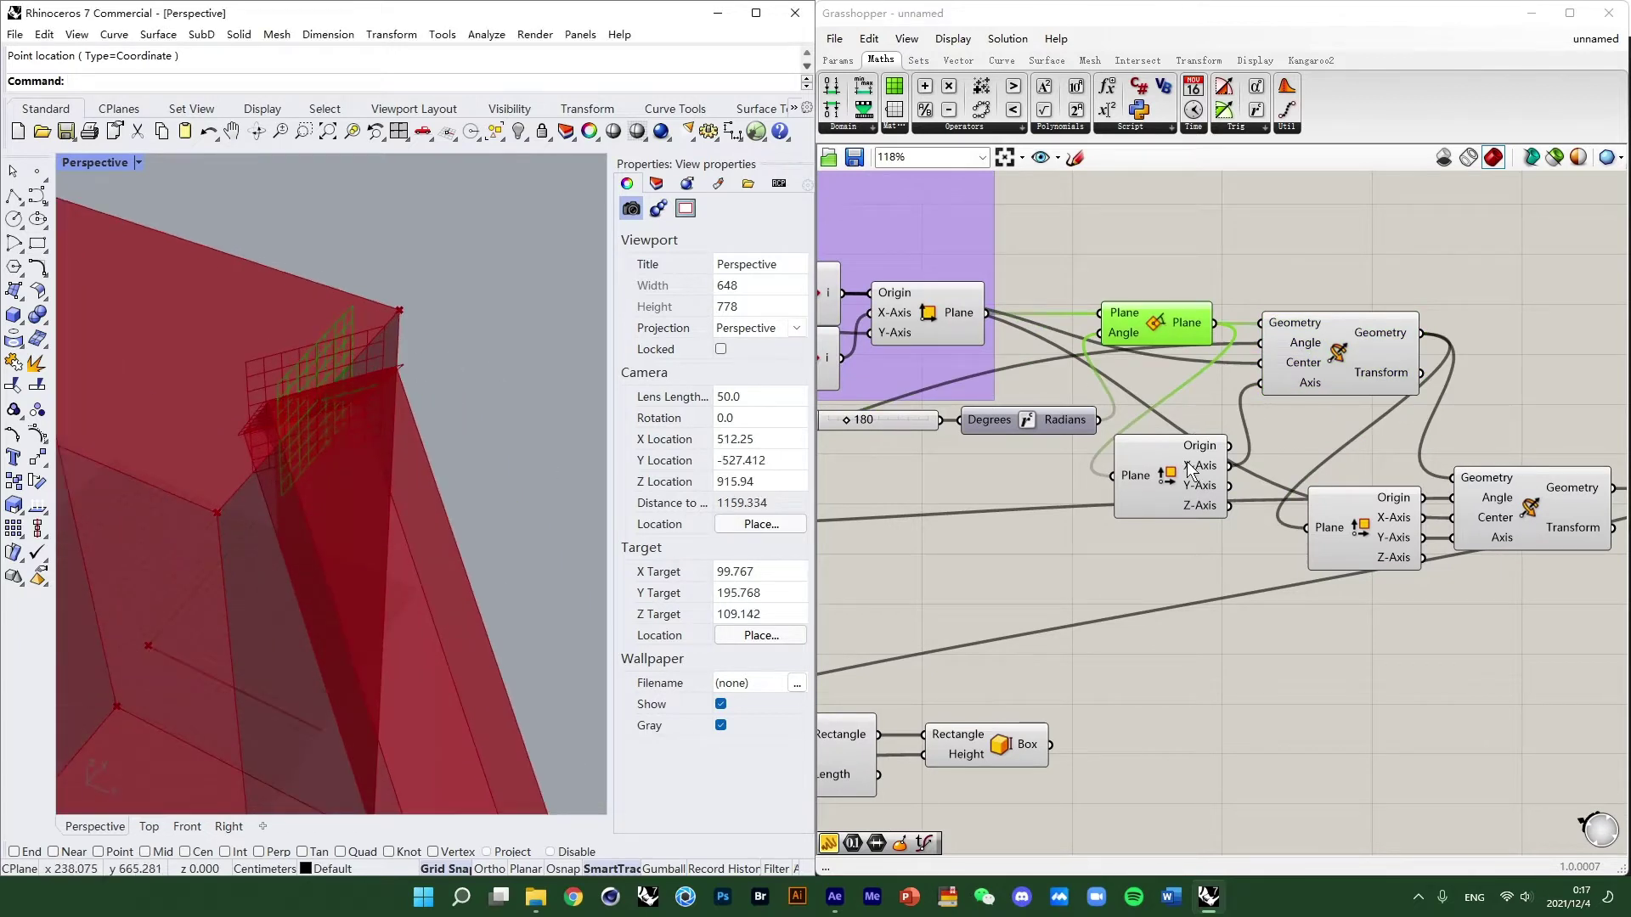
{"action": "left_click", "coordinate": [1290, 362], "text": "shift"}
{"action": "right_click_drag", "start_coordinate": [350, 357], "coordinate": [386, 314]}
{"action": "scroll", "coordinate": [386, 315], "scroll_direction": "up", "scroll_amount": 4}
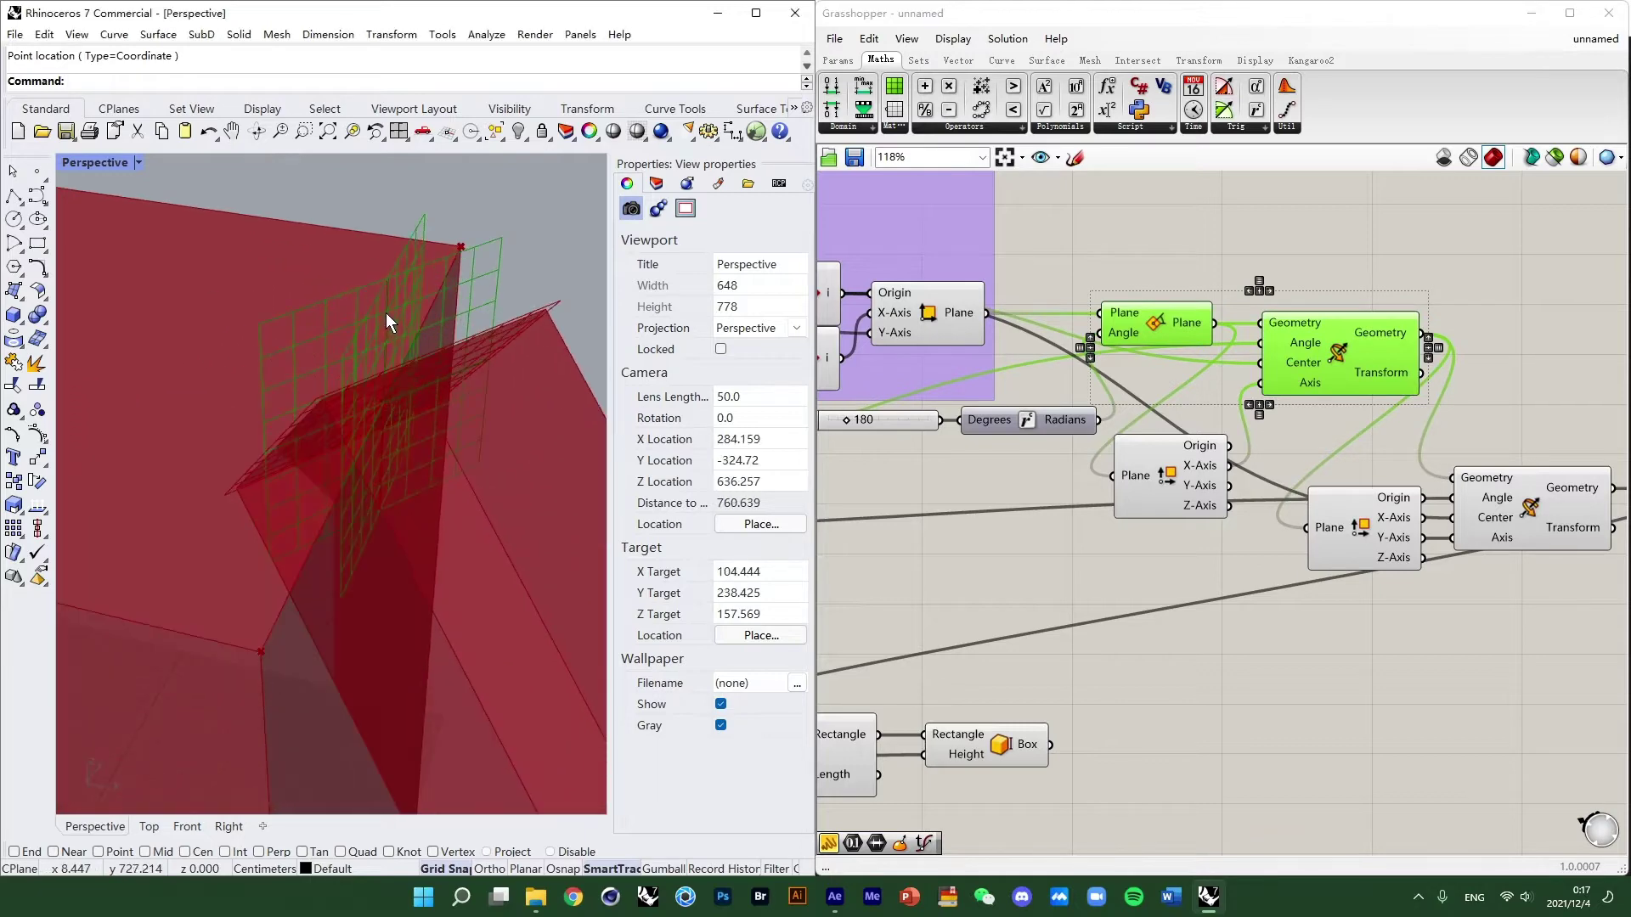
{"action": "scroll", "coordinate": [437, 283], "scroll_direction": "down", "scroll_amount": 2}
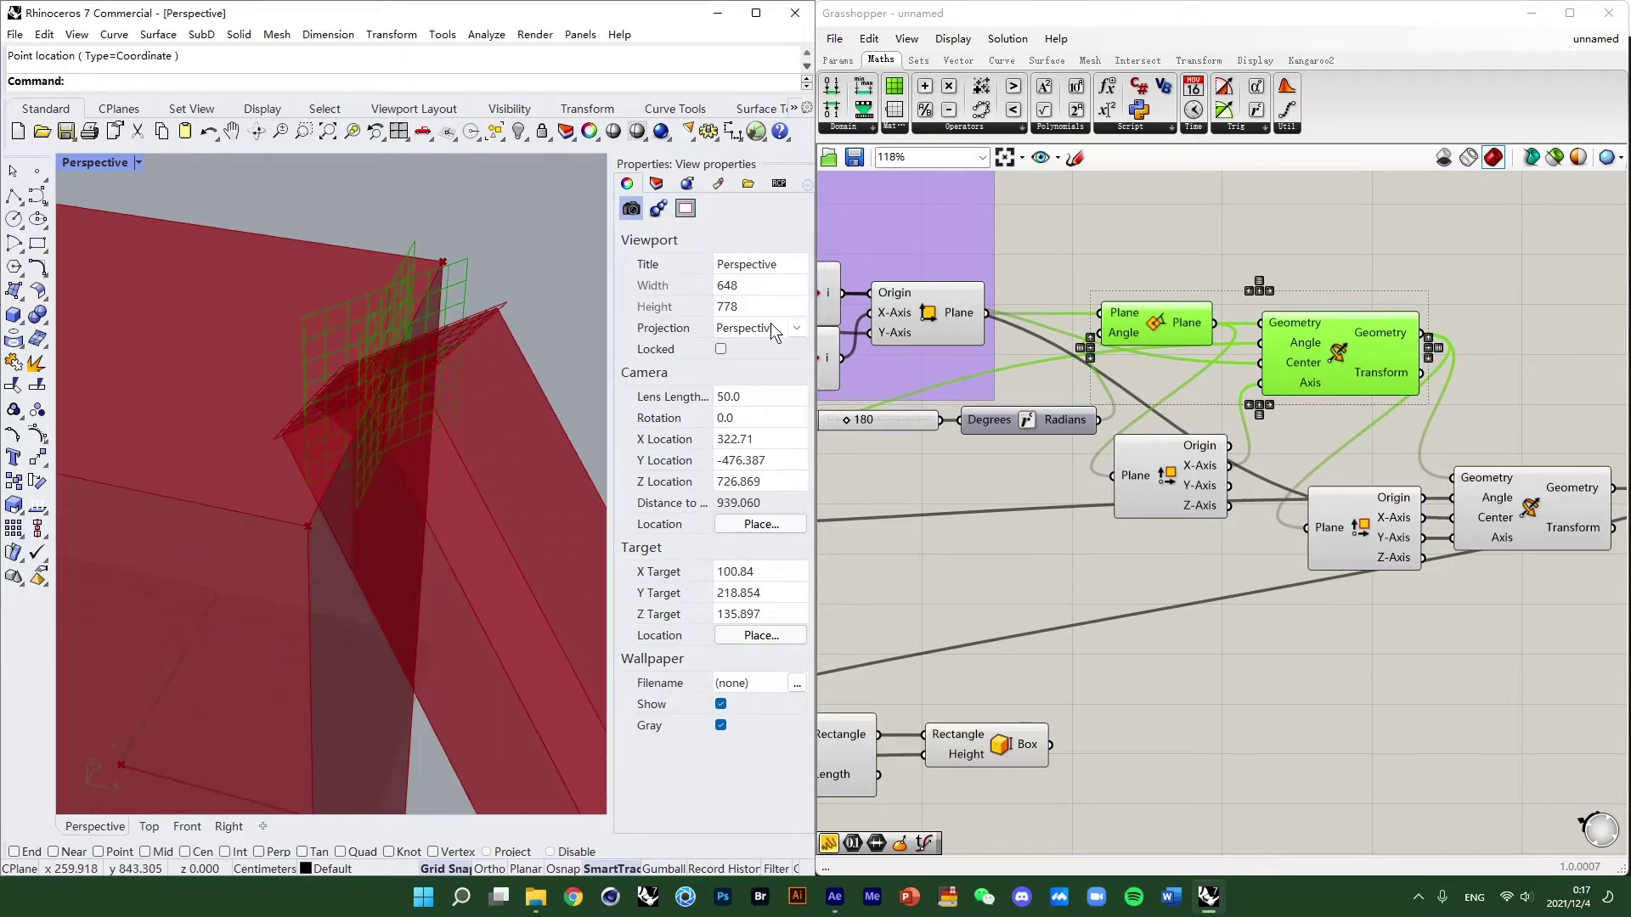
{"action": "left_click", "coordinate": [1349, 436]}
{"action": "scroll", "coordinate": [365, 292], "scroll_direction": "up", "scroll_amount": 2}
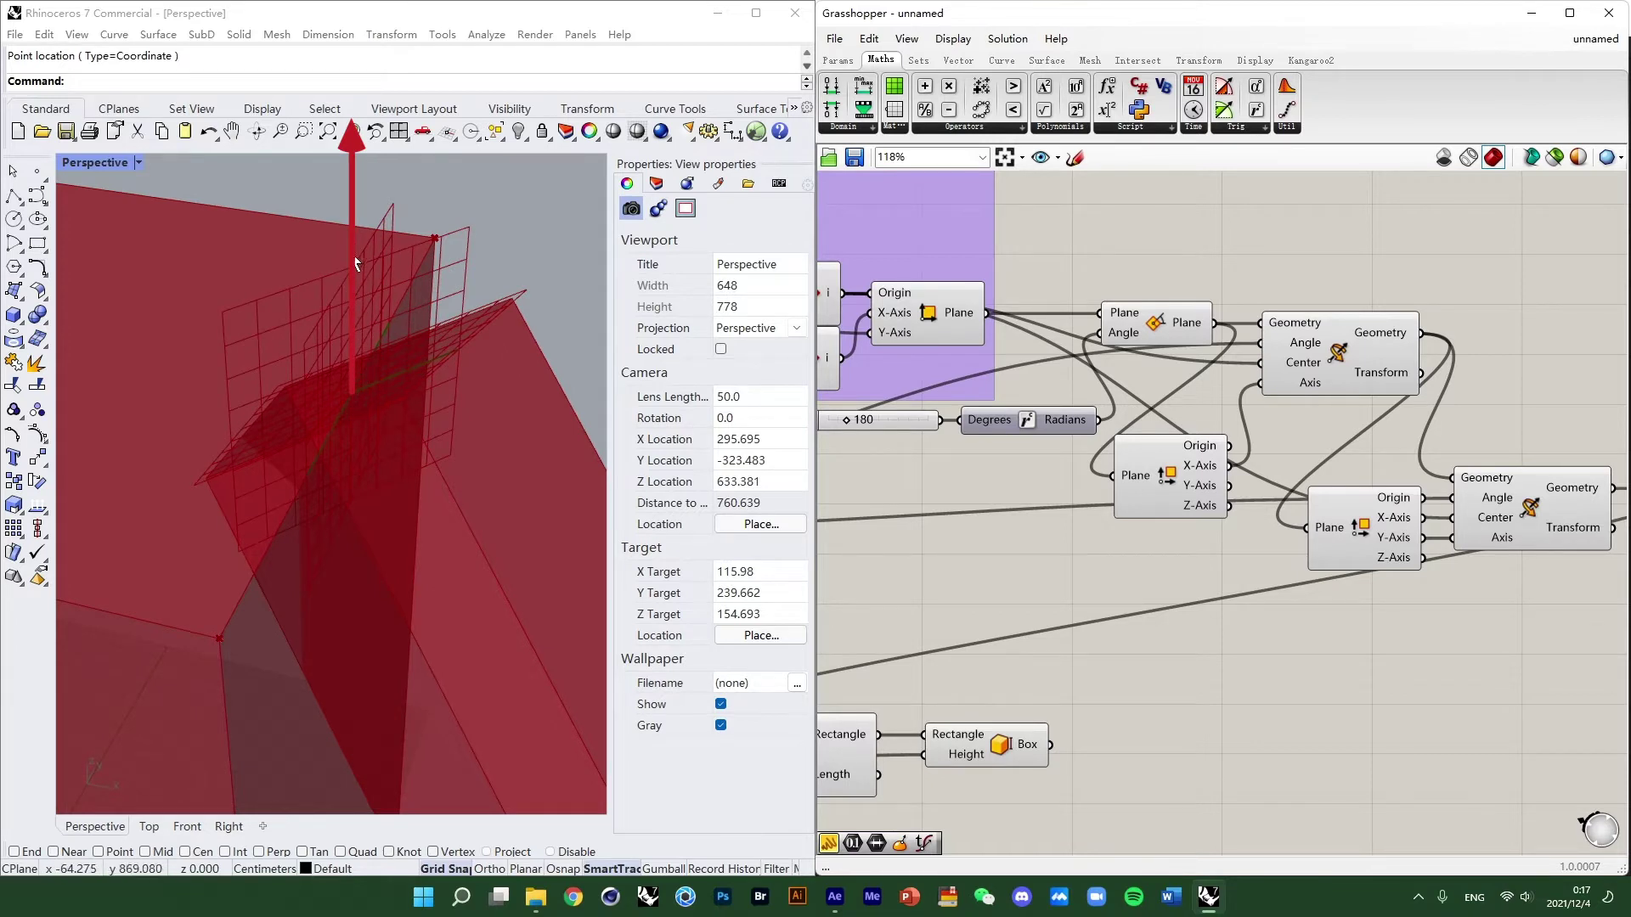
{"action": "left_click", "coordinate": [1297, 386]}
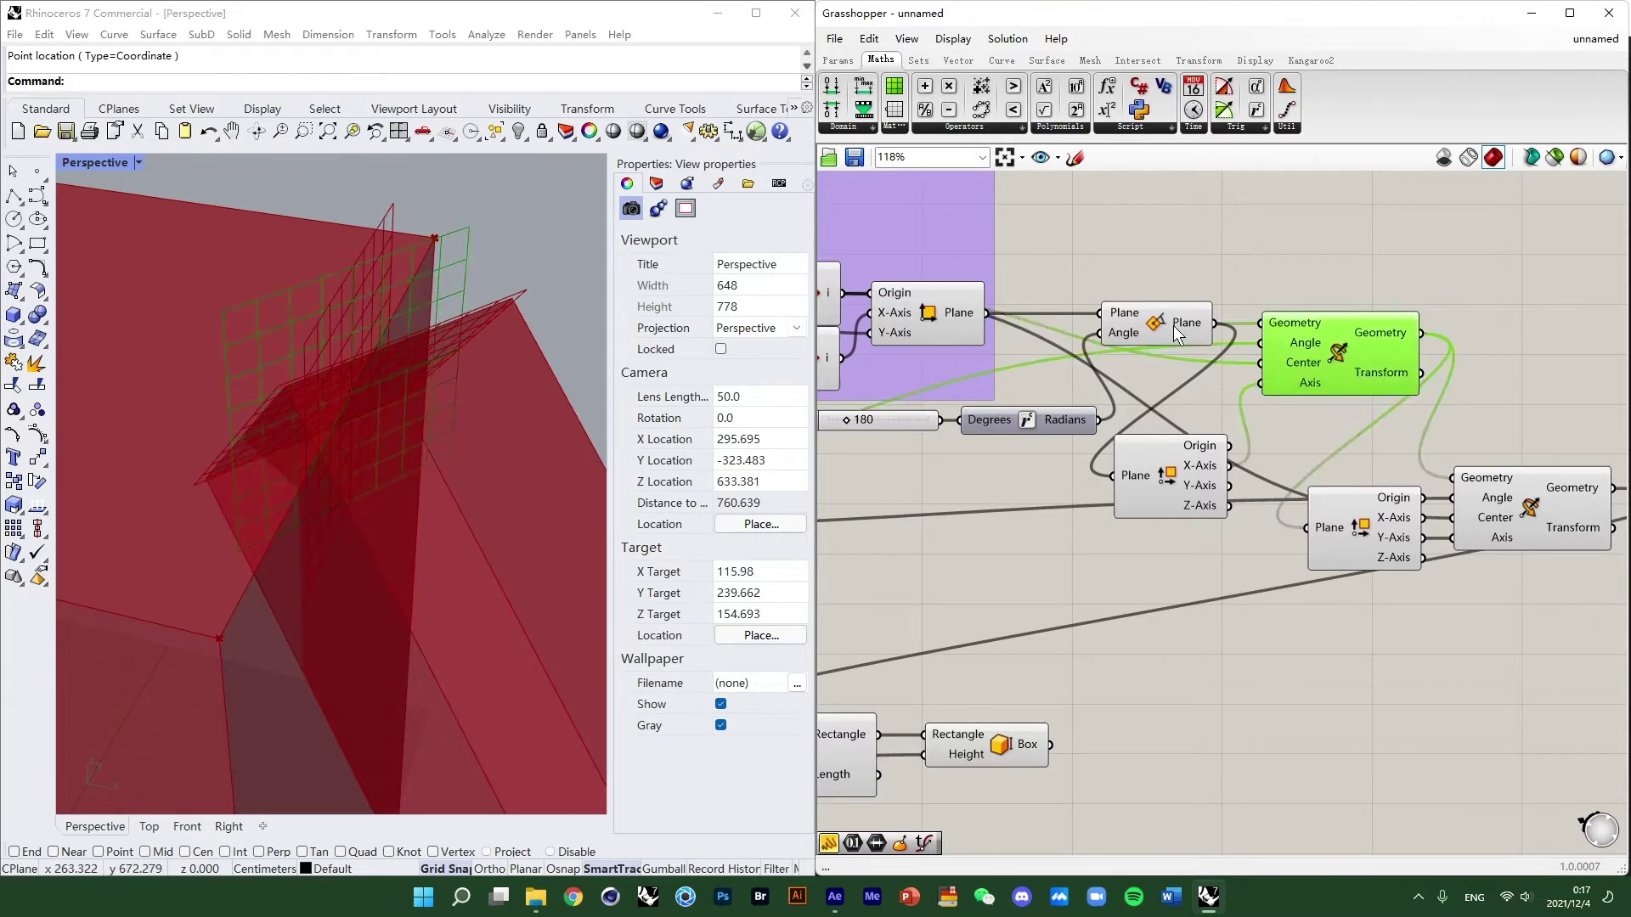
{"action": "left_click", "coordinate": [1174, 325], "text": "shift"}
{"action": "scroll", "coordinate": [355, 255], "scroll_direction": "down", "scroll_amount": 2}
Stack the 180 slider and its degrees-to-radians conversion above the Rotate Plane component, with its plane deconstruction directly below.
{"action": "left_click", "coordinate": [1185, 481]}
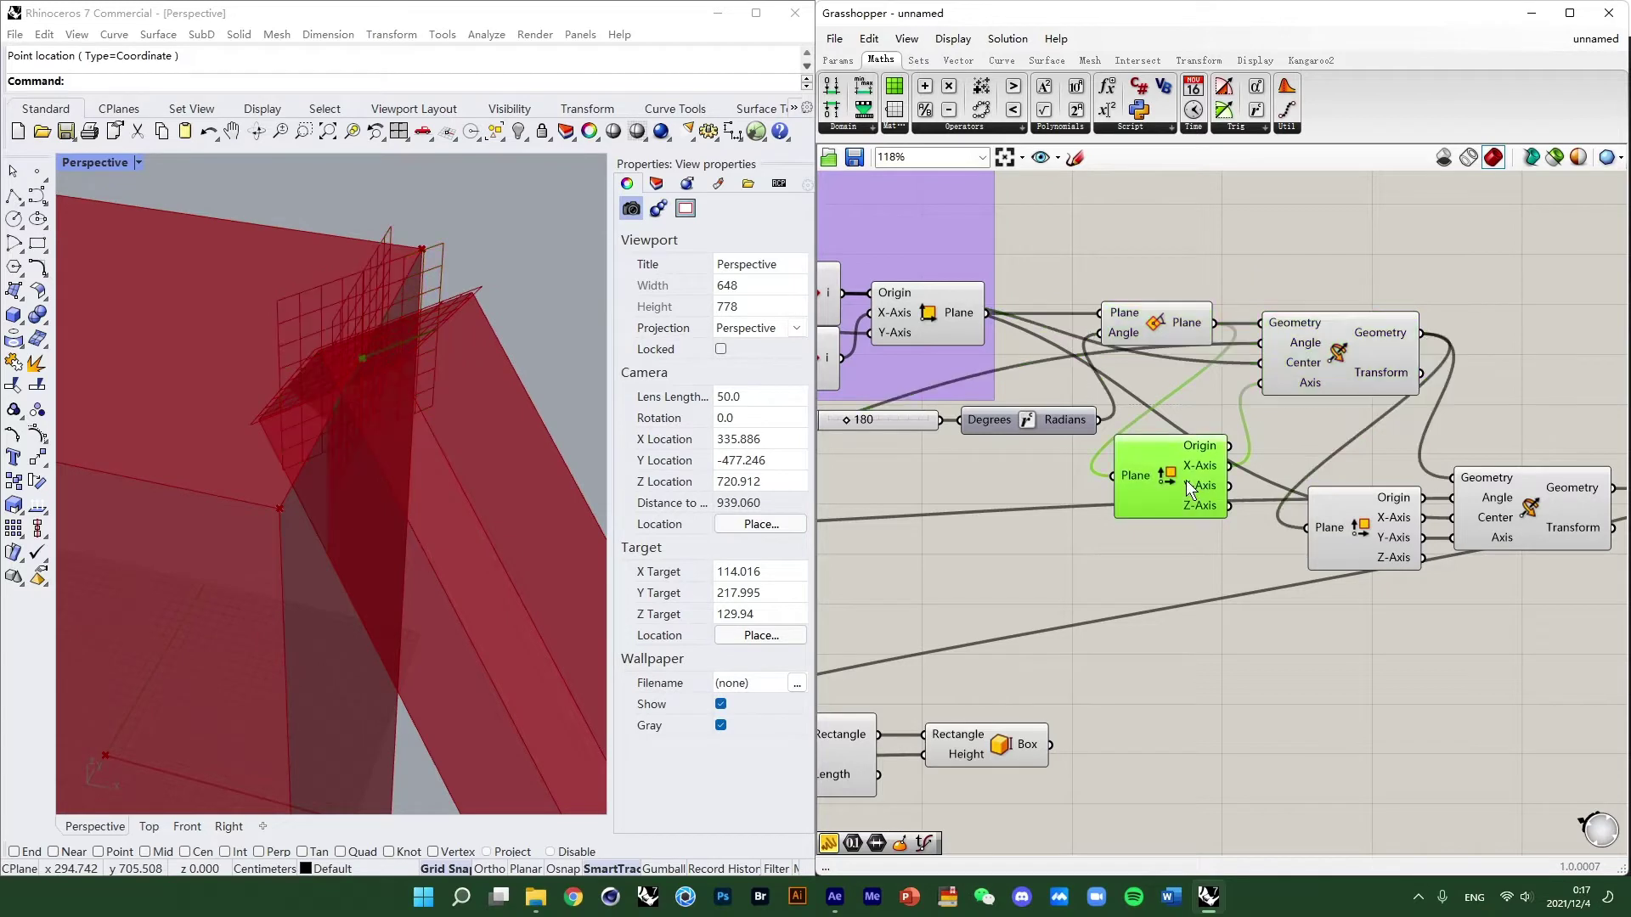
{"action": "left_click_drag", "start_coordinate": [1119, 491], "coordinate": [1167, 264]}
{"action": "right_click_drag", "start_coordinate": [930, 402], "coordinate": [966, 518]}
{"action": "left_click_drag", "start_coordinate": [967, 527], "coordinate": [1245, 398]}
{"action": "scroll", "coordinate": [1257, 341], "scroll_direction": "up", "scroll_amount": 2}
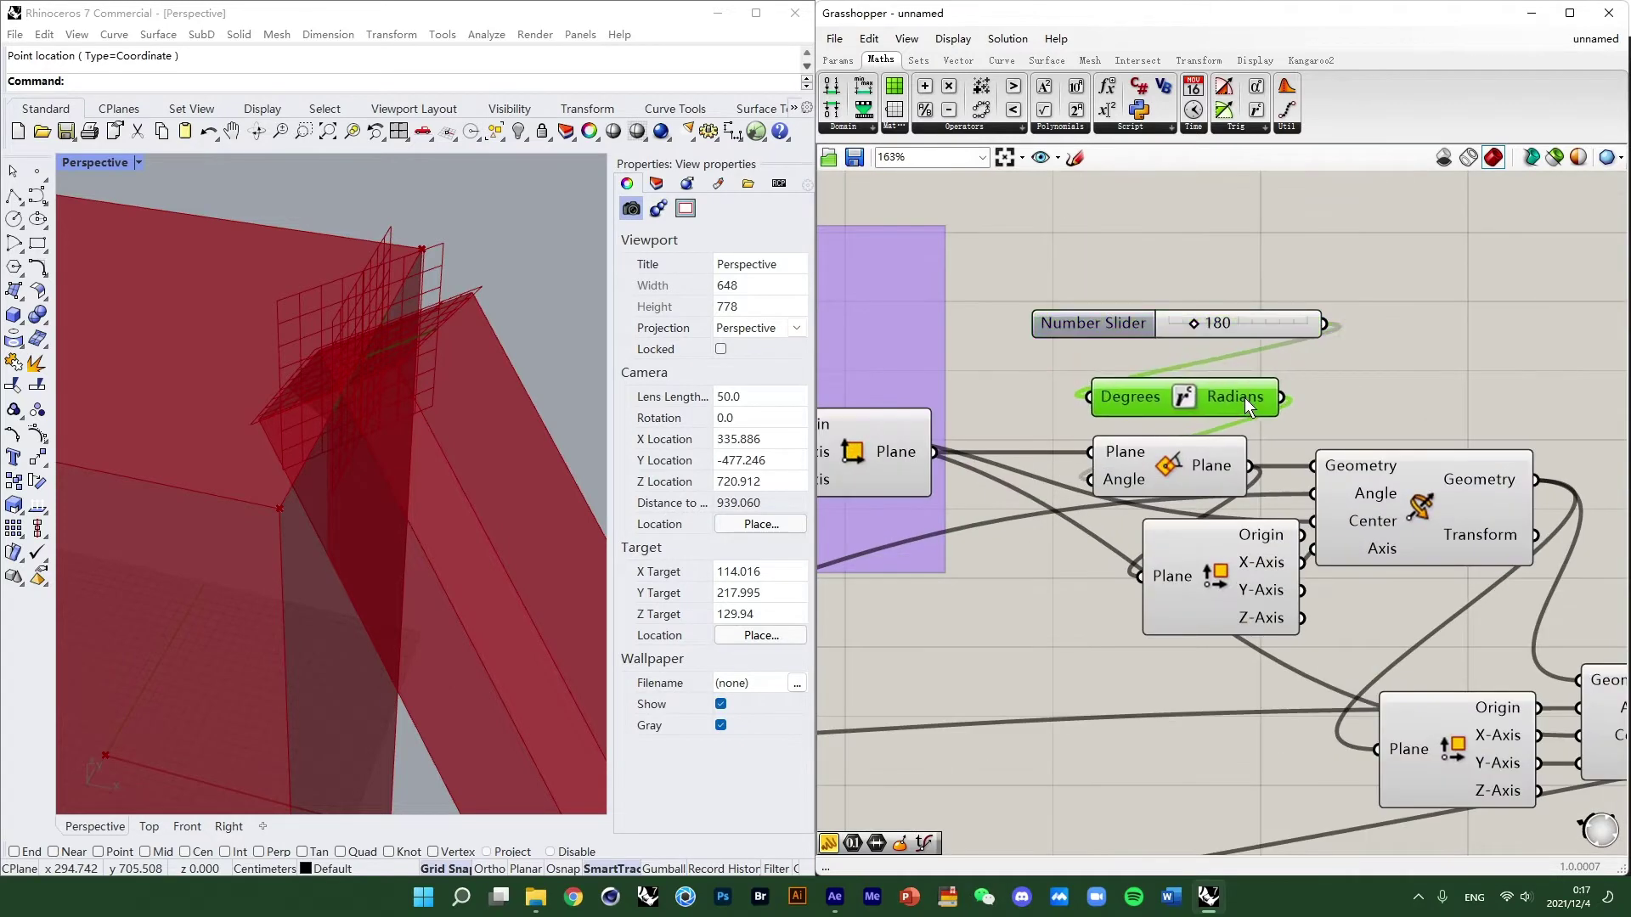
{"action": "left_click_drag", "start_coordinate": [1187, 338], "coordinate": [1249, 352]}
{"action": "scroll", "coordinate": [594, 320], "scroll_direction": "down", "scroll_amount": 5}
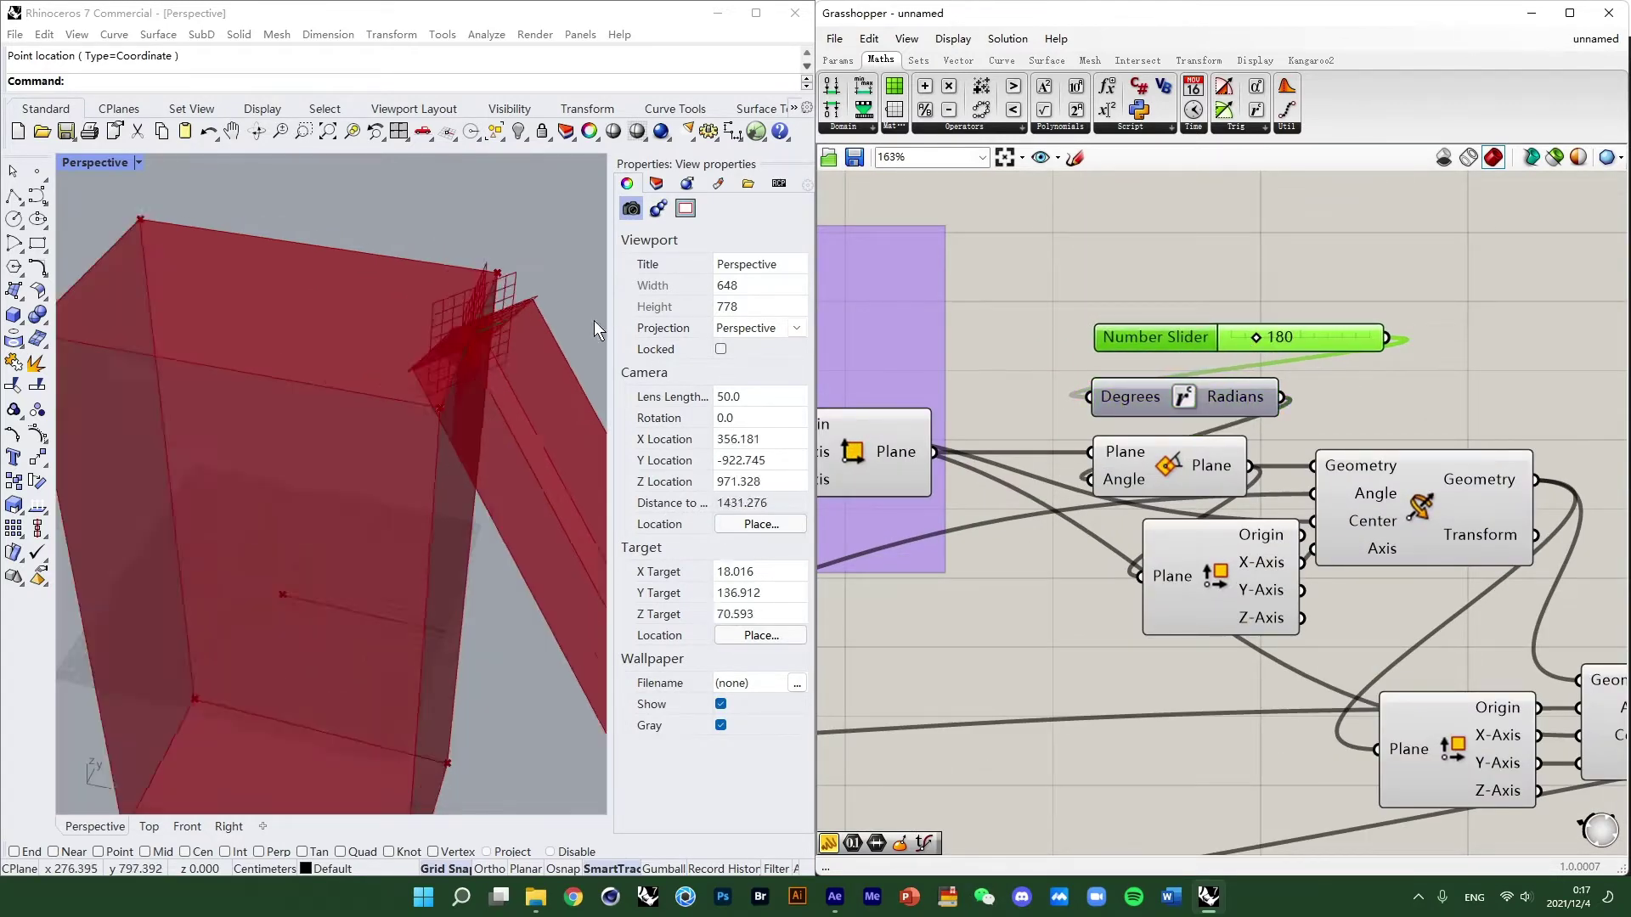
{"action": "right_click_drag", "start_coordinate": [349, 436], "coordinate": [400, 370]}
{"action": "right_click_drag", "start_coordinate": [1221, 338], "coordinate": [1141, 312]}
{"action": "left_click_drag", "start_coordinate": [1133, 316], "coordinate": [1125, 322]}
{"action": "right_click_drag", "start_coordinate": [1199, 353], "coordinate": [1215, 303]}
Move the first 3D rotation component farther from the Rotate Plane stack to leave space between them.
{"action": "left_click", "coordinate": [1213, 471]}
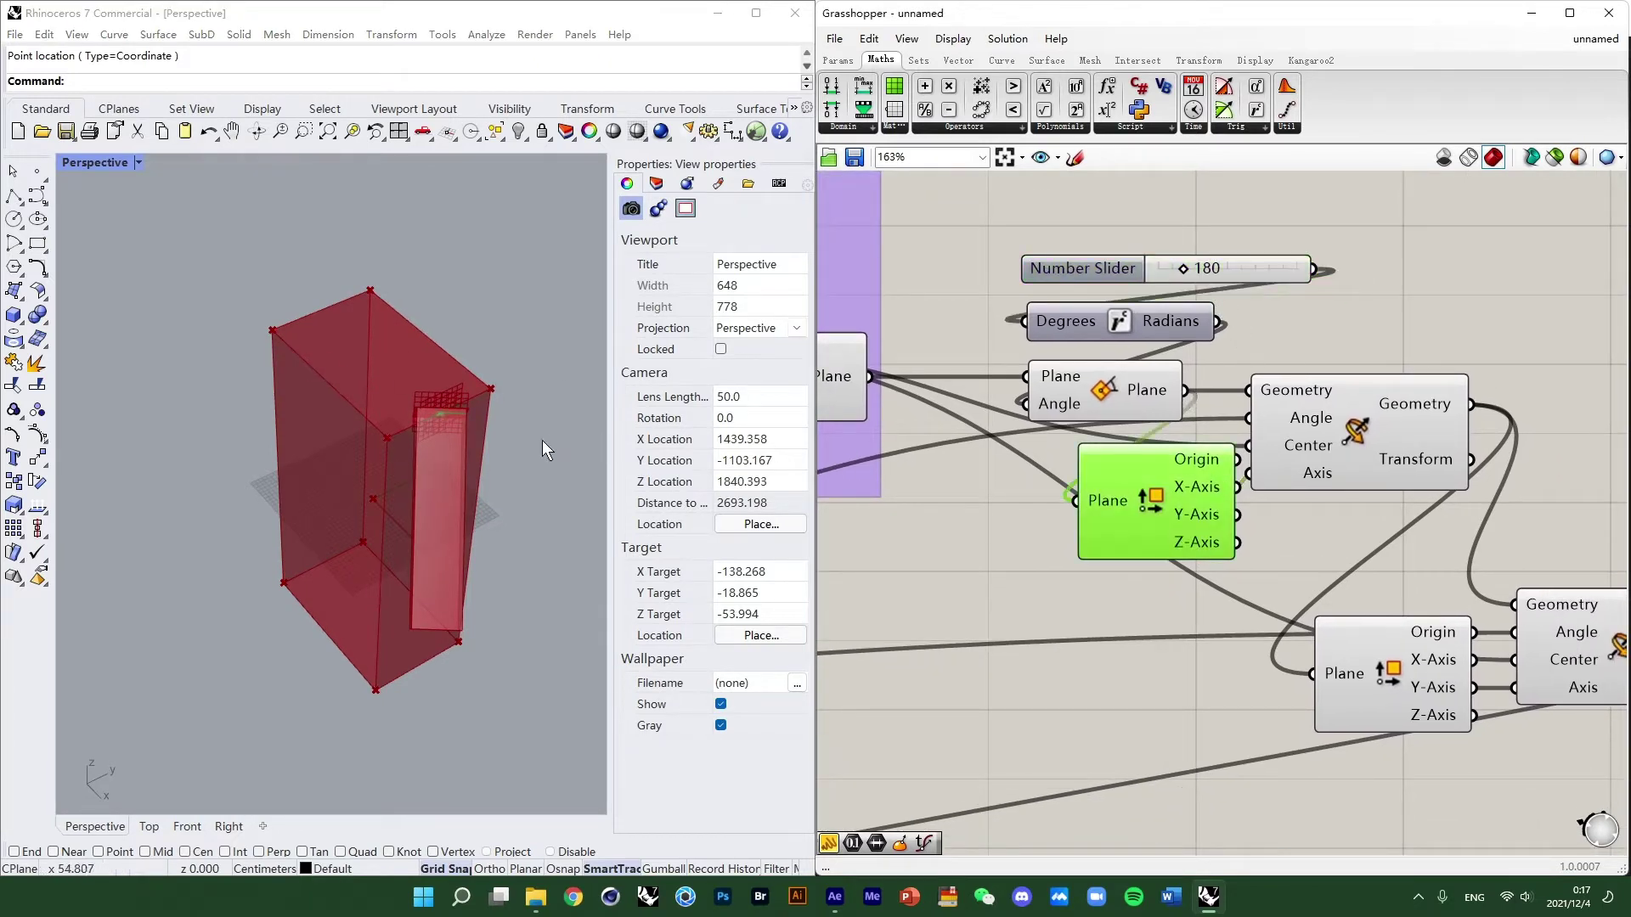
{"action": "left_click", "coordinate": [1337, 457]}
{"action": "right_click_drag", "start_coordinate": [1301, 440], "coordinate": [1166, 394]}
{"action": "left_click_drag", "start_coordinate": [1177, 385], "coordinate": [1260, 380]}
{"action": "scroll", "coordinate": [1252, 377], "scroll_direction": "down", "scroll_amount": 2}
{"action": "right_click_drag", "start_coordinate": [1242, 356], "coordinate": [1192, 471]}
Examine the first 3D rotation's plane preview up close where the arm meets the torso.
{"action": "scroll", "coordinate": [1276, 365], "scroll_direction": "up", "scroll_amount": 1}
{"action": "scroll", "coordinate": [437, 395], "scroll_direction": "down", "scroll_amount": 4}
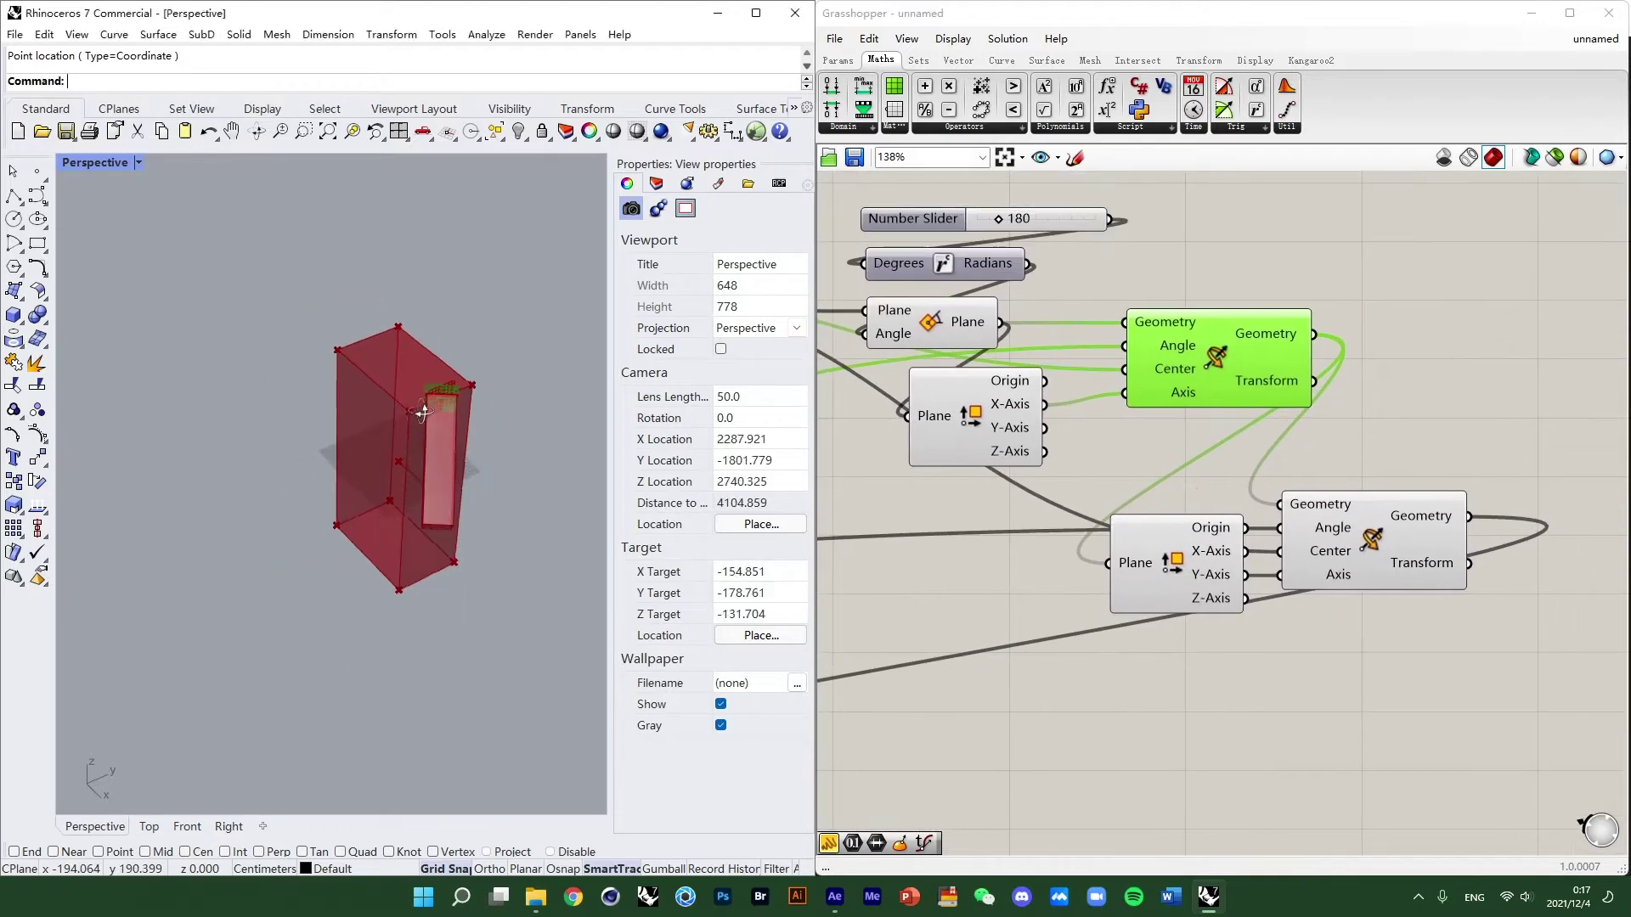
{"action": "scroll", "coordinate": [479, 364], "scroll_direction": "up", "scroll_amount": 4}
{"action": "right_click_drag", "start_coordinate": [423, 387], "coordinate": [446, 350]}
{"action": "scroll", "coordinate": [479, 361], "scroll_direction": "up", "scroll_amount": 5}
{"action": "scroll", "coordinate": [475, 398], "scroll_direction": "up", "scroll_amount": 7}
{"action": "scroll", "coordinate": [413, 352], "scroll_direction": "down", "scroll_amount": 6}
{"action": "scroll", "coordinate": [464, 337], "scroll_direction": "up", "scroll_amount": 8}
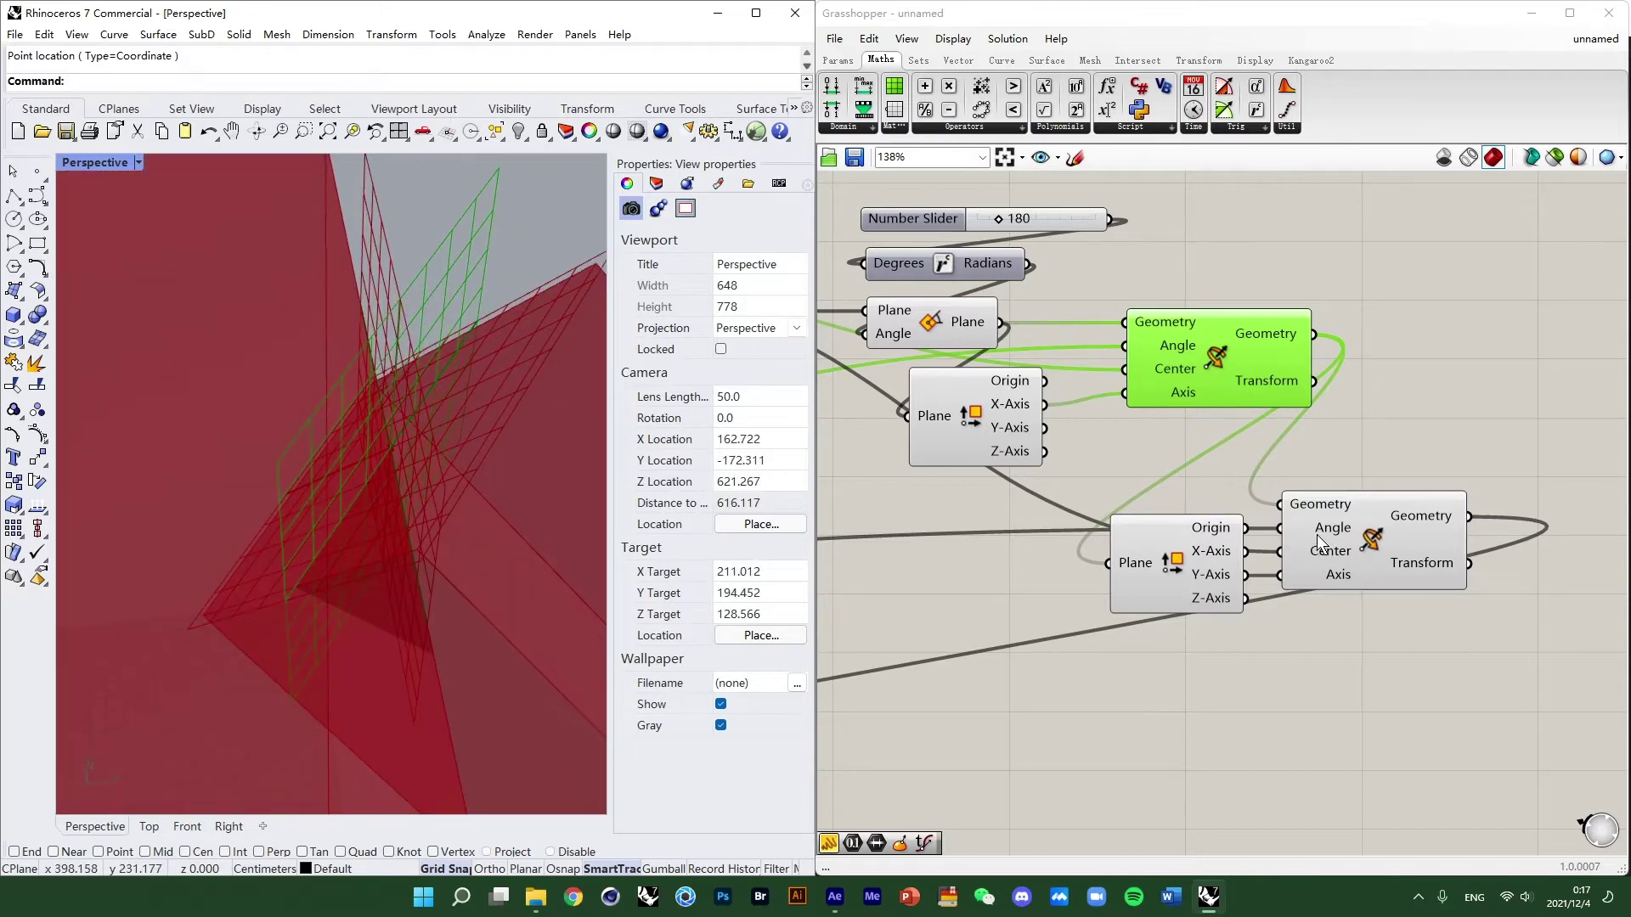
Place the second 3D rotation in line with the first and tuck its plane deconstruction below the first rotation.
{"action": "left_click_drag", "start_coordinate": [1319, 542], "coordinate": [1401, 373]}
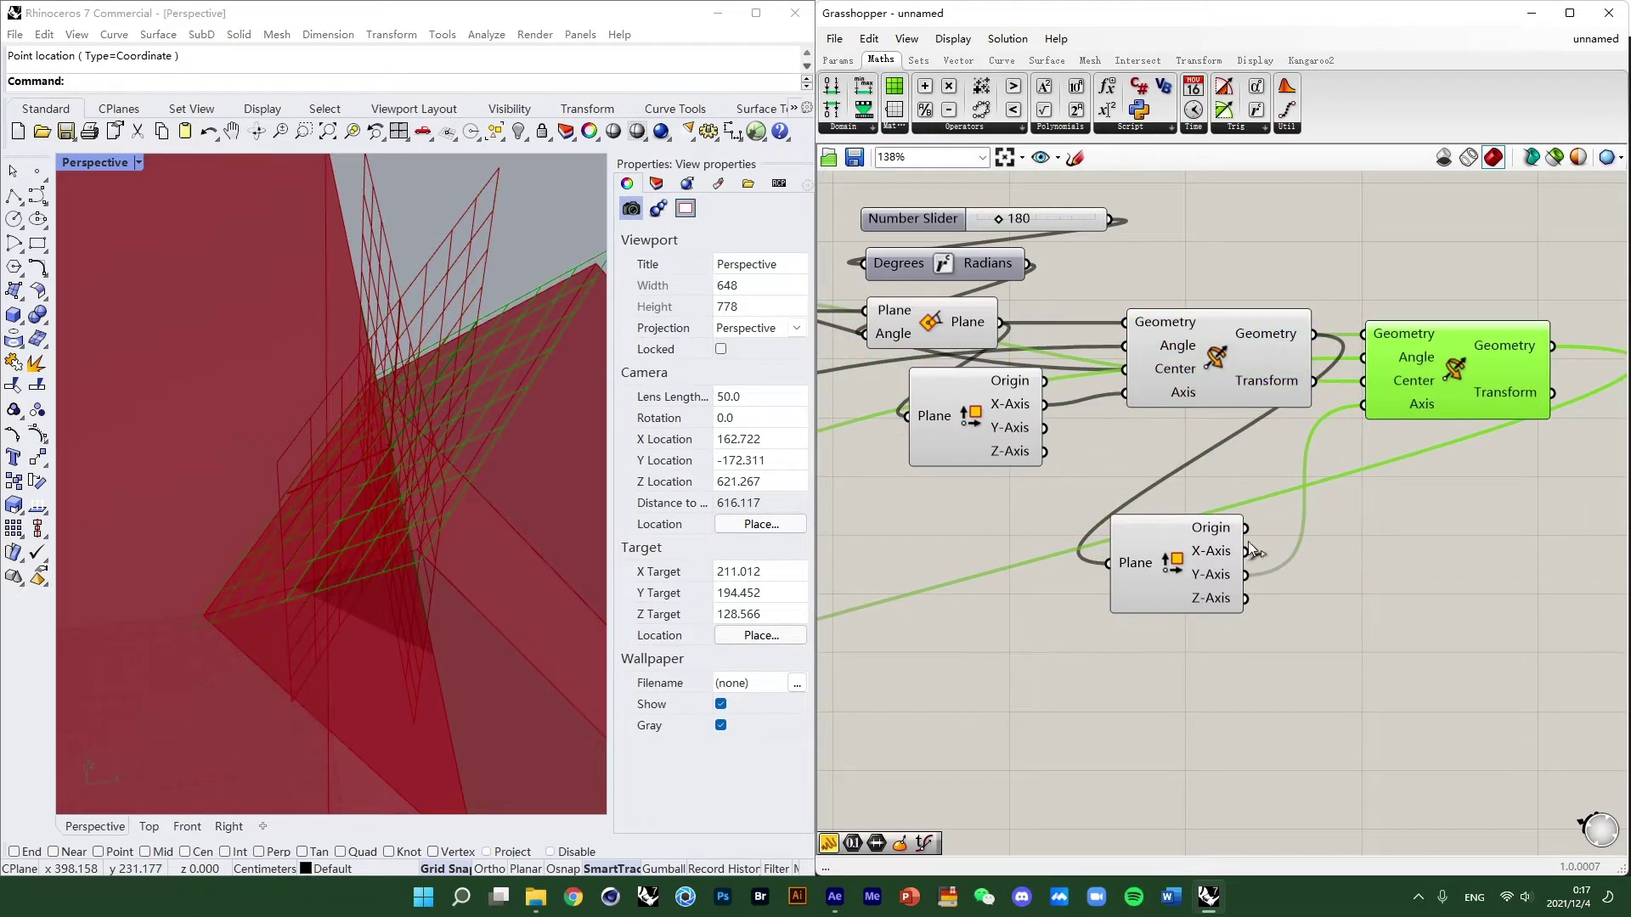
{"action": "left_click_drag", "start_coordinate": [1198, 540], "coordinate": [1265, 446]}
{"action": "right_click_drag", "start_coordinate": [1417, 384], "coordinate": [1241, 463]}
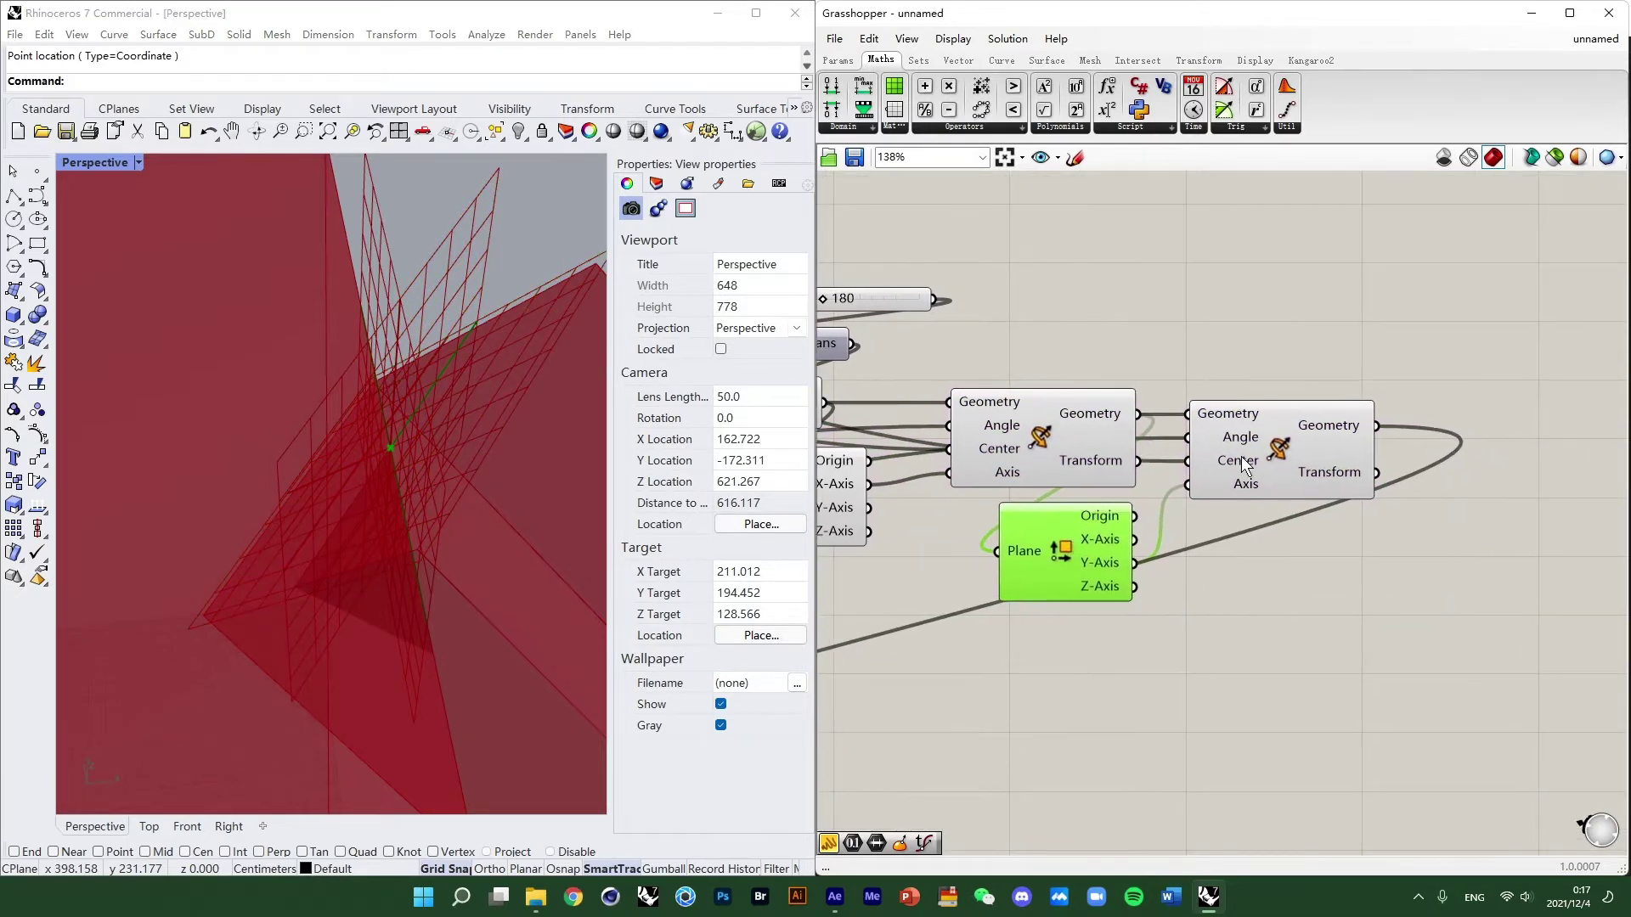
Examine the second 3D rotation's plane preview at the upper end of the arm from several viewing angles.
{"action": "left_click", "coordinate": [1242, 465]}
{"action": "right_click_drag", "start_coordinate": [374, 315], "coordinate": [324, 272]}
{"action": "scroll", "coordinate": [330, 306], "scroll_direction": "up", "scroll_amount": 3}
{"action": "scroll", "coordinate": [430, 345], "scroll_direction": "down", "scroll_amount": 3}
{"action": "right_click_drag", "start_coordinate": [429, 345], "coordinate": [368, 280]}
{"action": "scroll", "coordinate": [1439, 496], "scroll_direction": "down", "scroll_amount": 3}
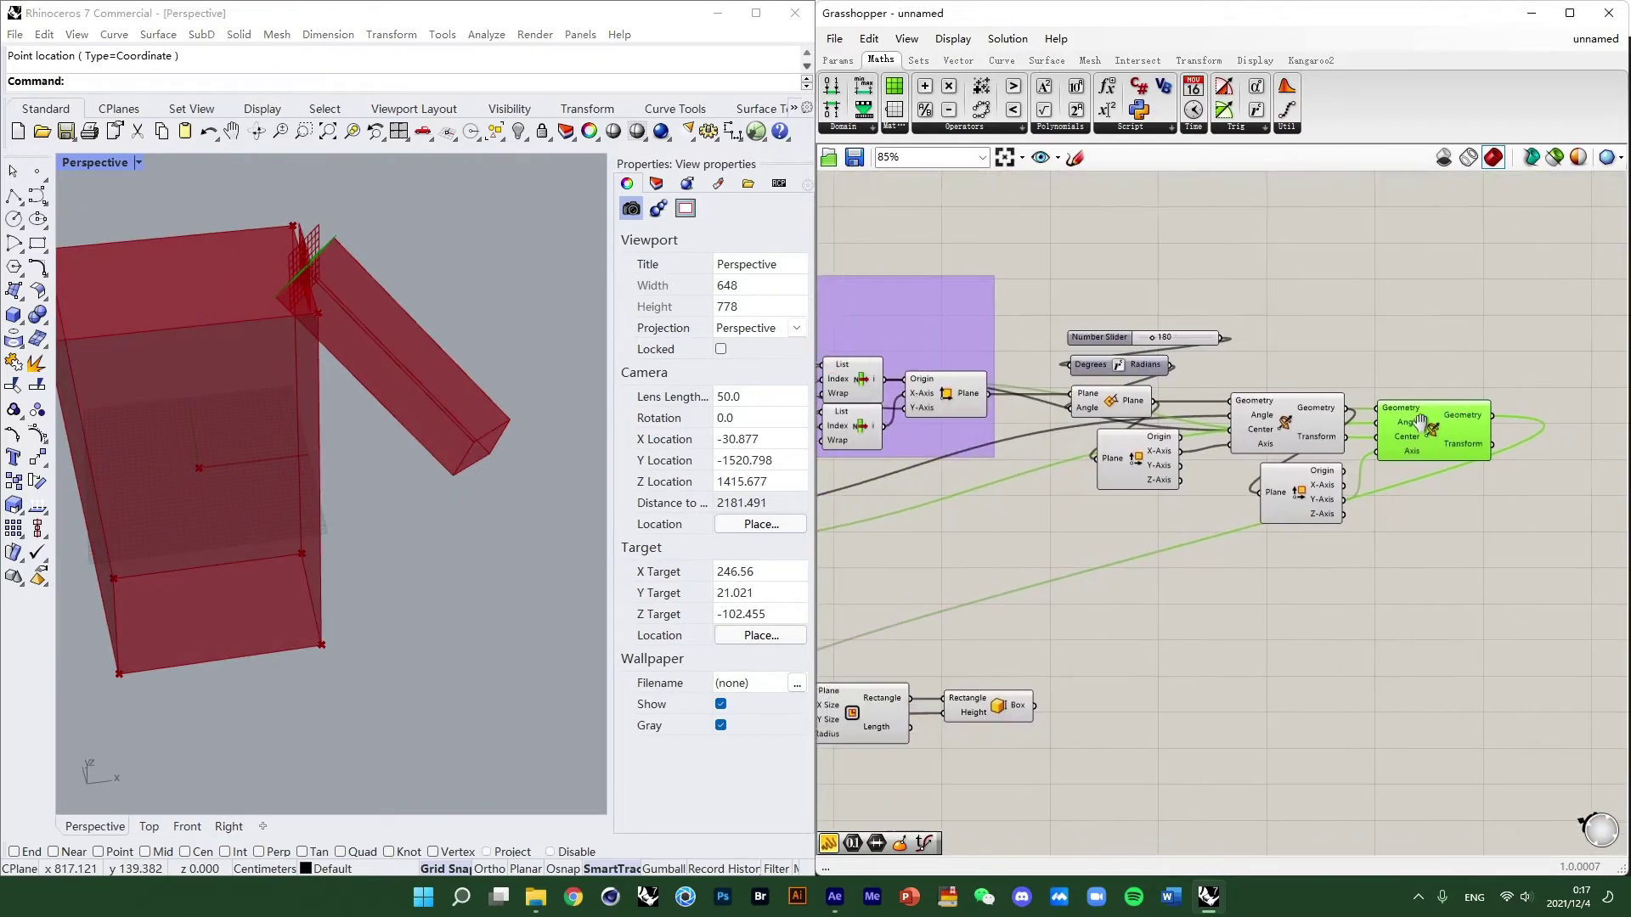
{"action": "left_click", "coordinate": [1062, 291]}
Compact the rotation cluster by aligning the first plane deconstruction under Rotate Plane and moving both 3D rotations and the second deconstruction closer.
{"action": "left_click", "coordinate": [1170, 474]}
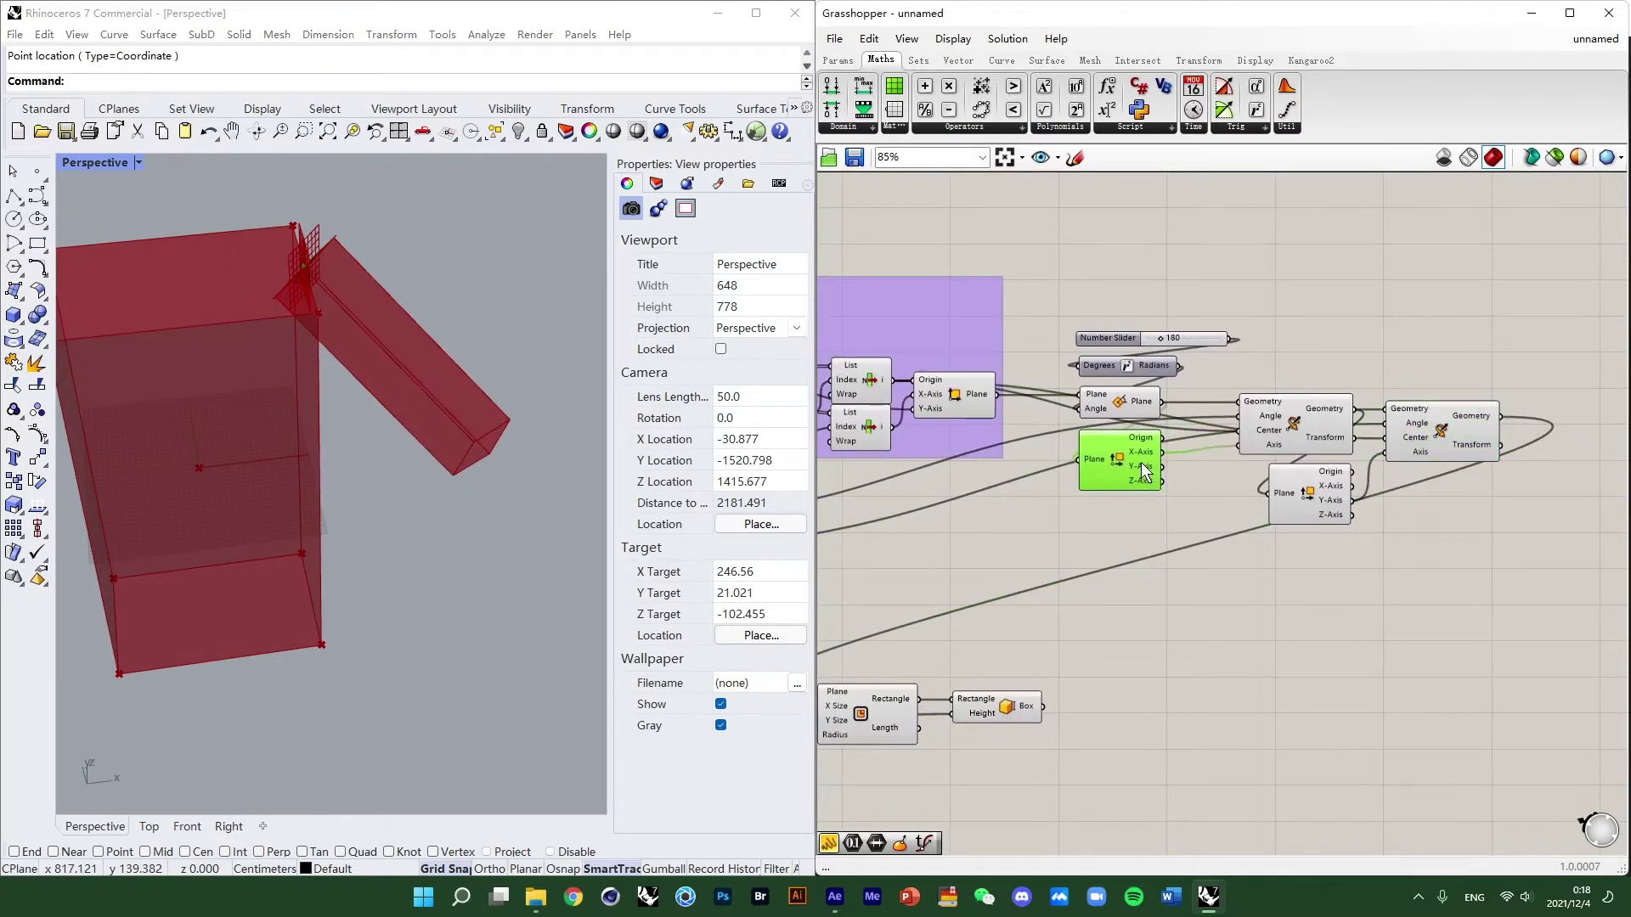
{"action": "left_click_drag", "start_coordinate": [1312, 425], "coordinate": [1252, 421]}
{"action": "left_click_drag", "start_coordinate": [1319, 494], "coordinate": [1264, 495]}
{"action": "left_click_drag", "start_coordinate": [1401, 443], "coordinate": [1333, 437]}
Group the 180 slider, its radians converter, Rotate Plane, both plane deconstructions and both 3D rotations.
{"action": "left_click", "coordinate": [1069, 299]}
{"action": "left_click_drag", "start_coordinate": [1069, 299], "coordinate": [1448, 584]}
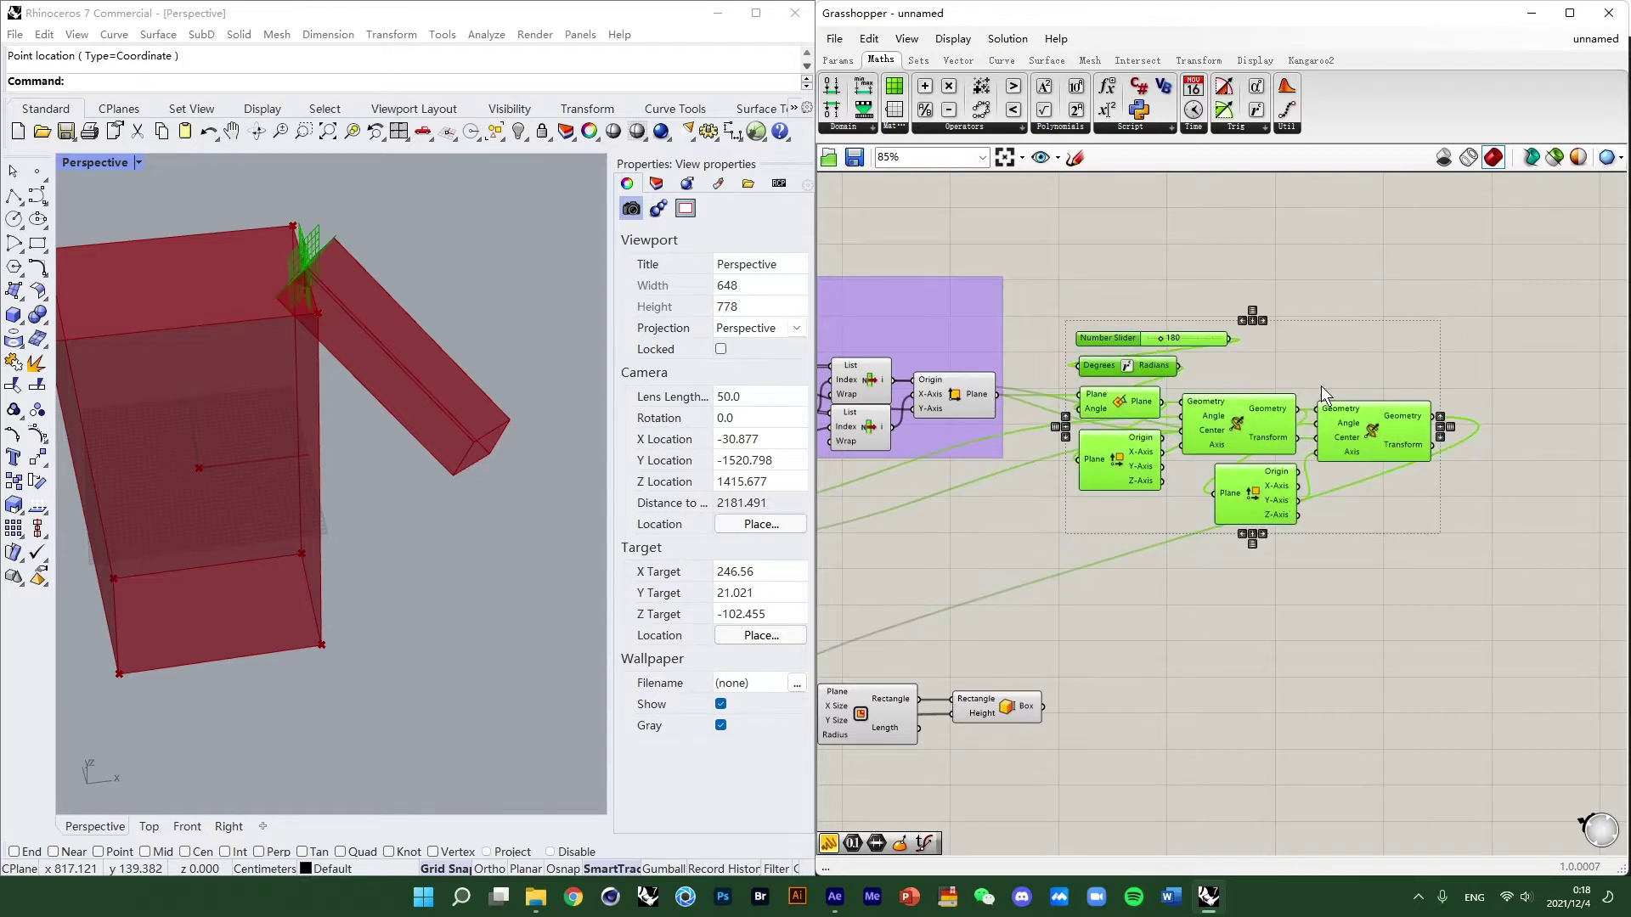
{"action": "middle_click", "coordinate": [1272, 352]}
{"action": "left_click", "coordinate": [1271, 319]}
Name the new group around the rotation components "plane rotation".
{"action": "right_click", "coordinate": [1282, 344]}
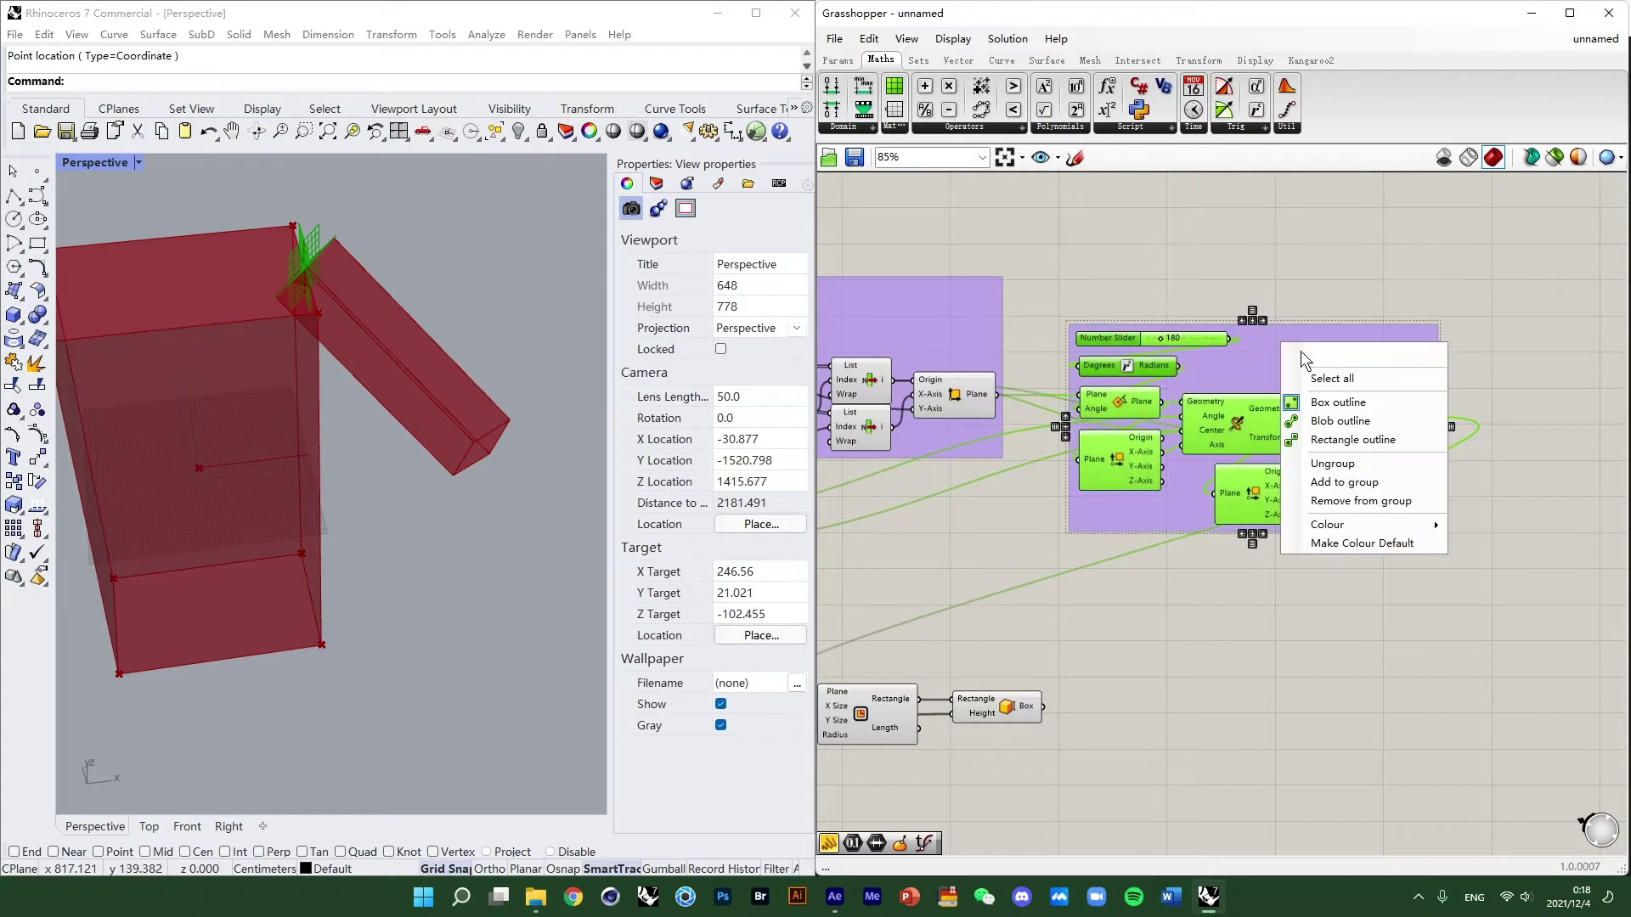
{"action": "type", "text": "p"}
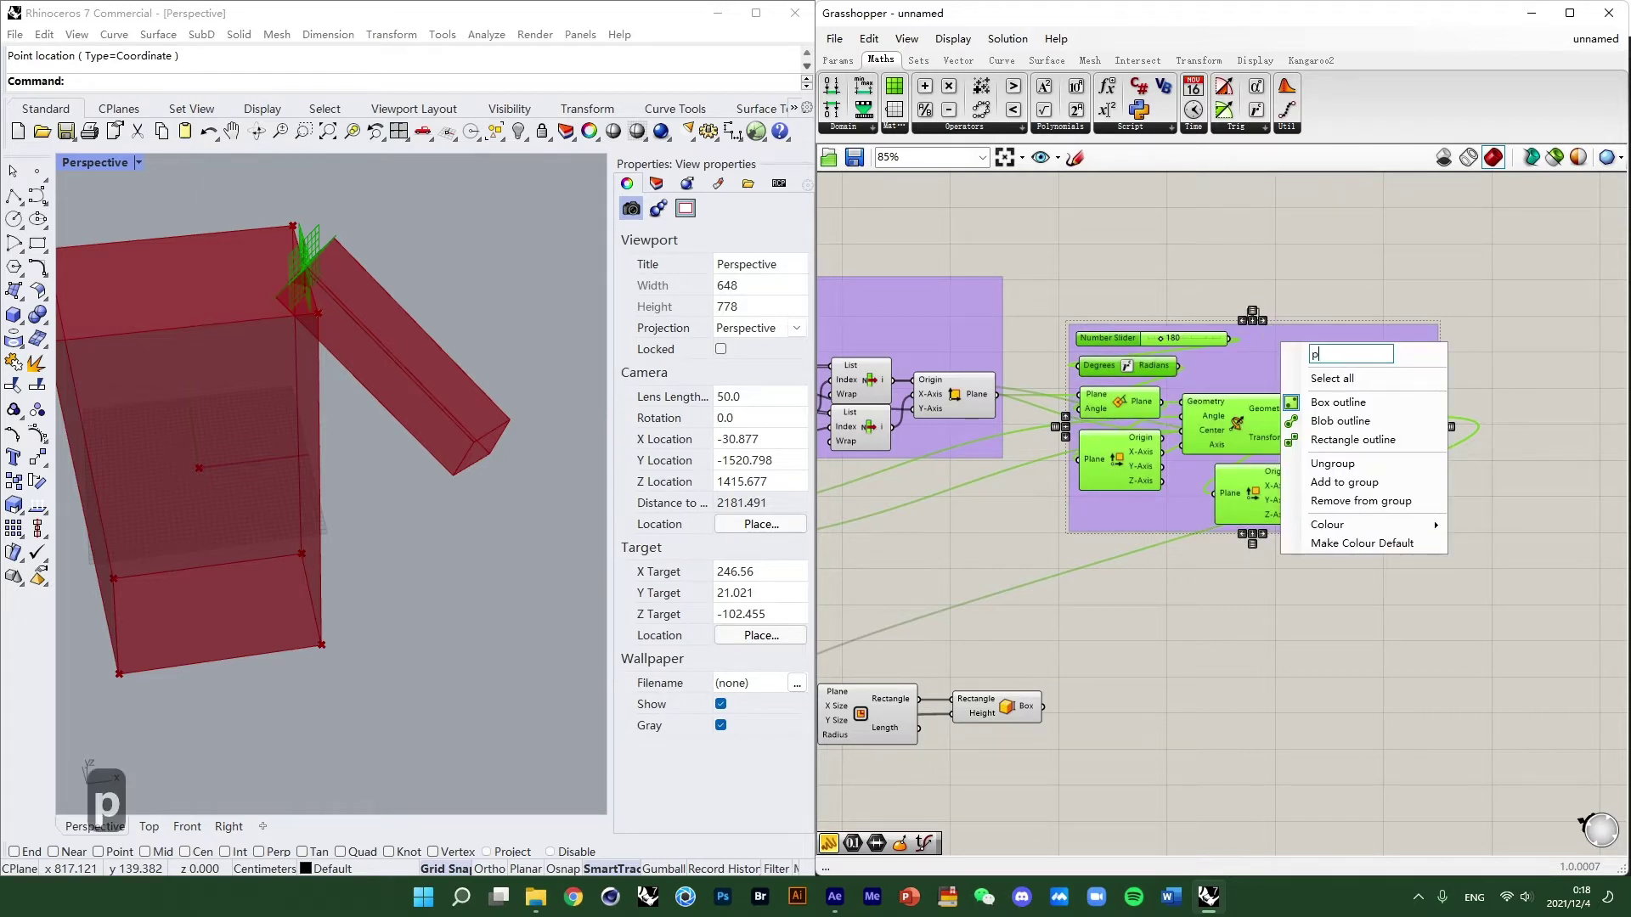
{"action": "type", "text": "lane rp"}
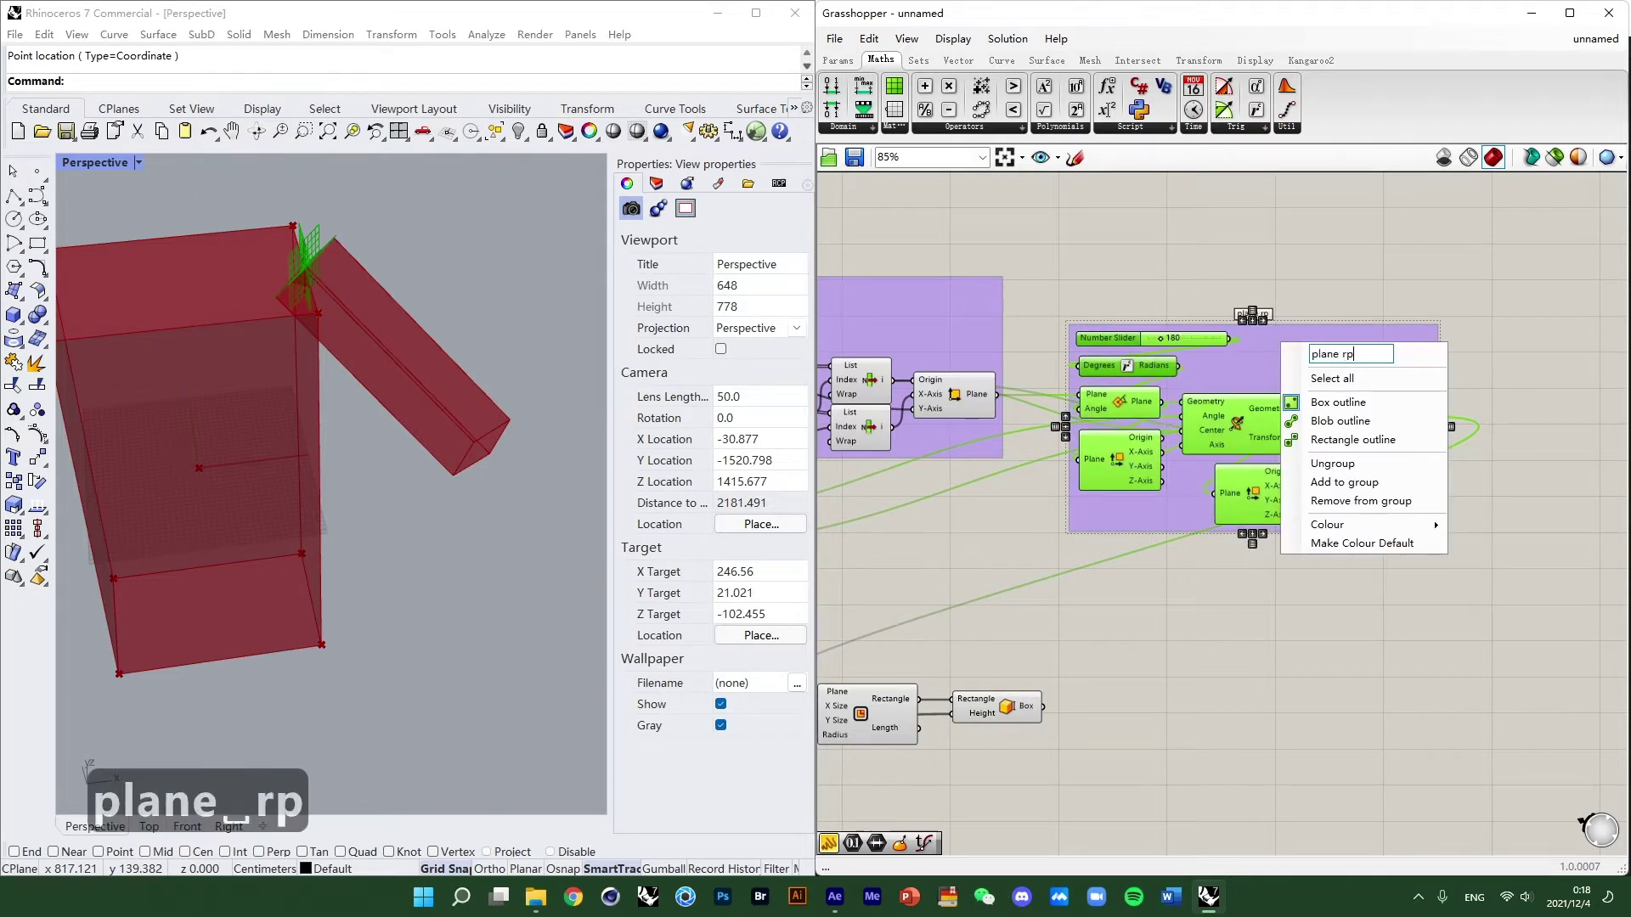
{"action": "type", "text": "ot"}
{"action": "key", "text": "BackSpace"}
{"action": "type", "text": "ota"}
{"action": "key", "text": "BackSpace"}
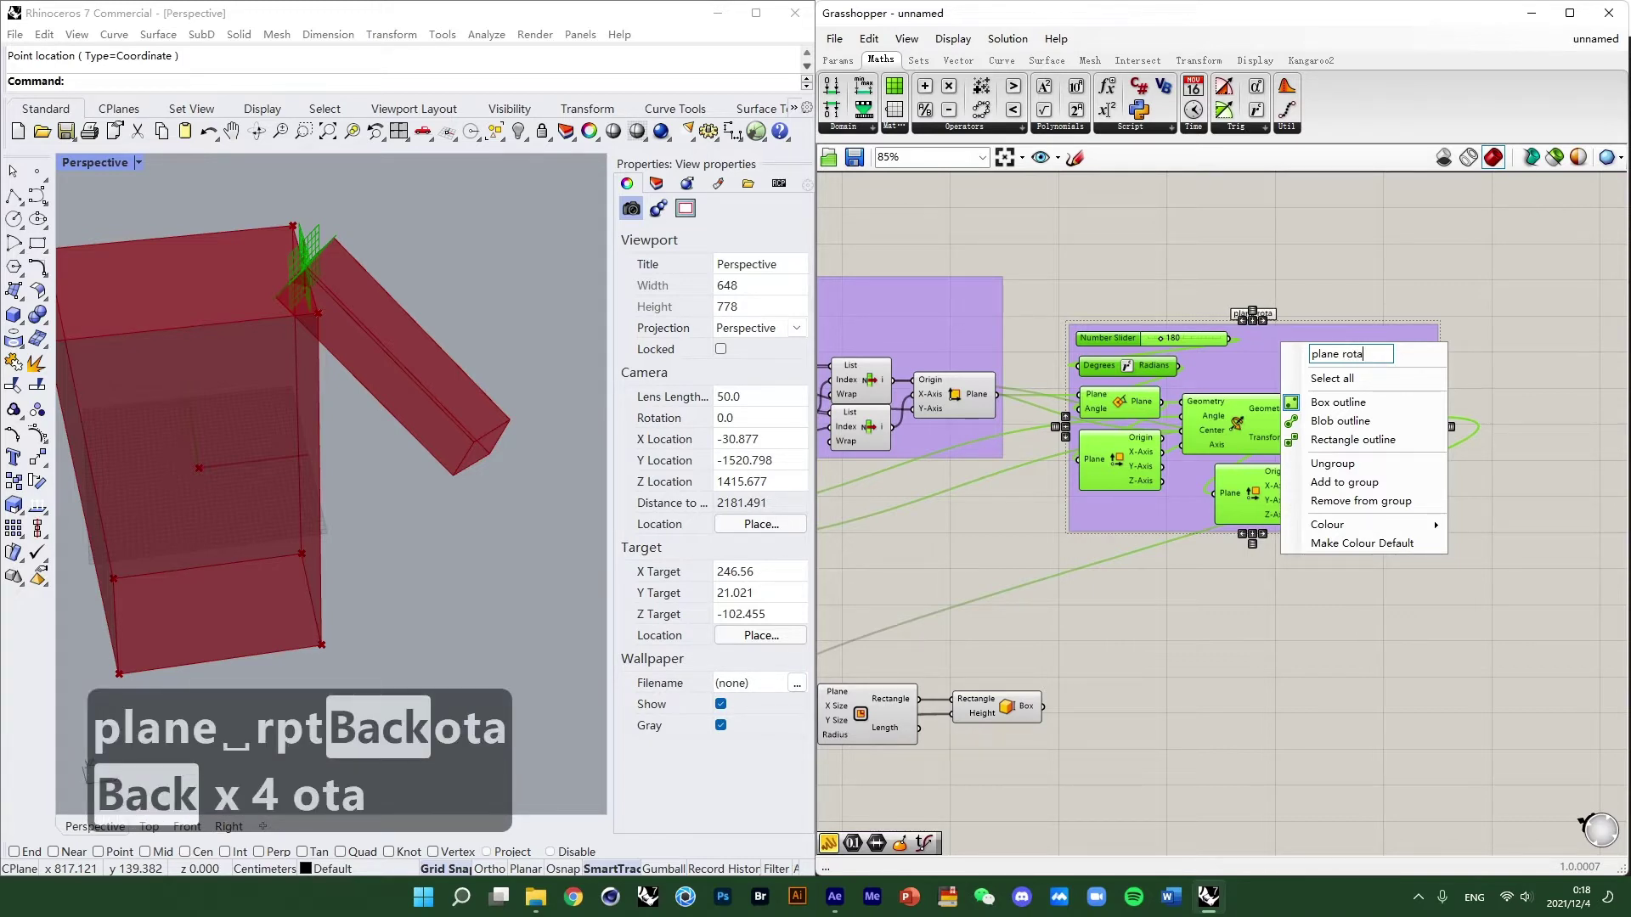
{"action": "type", "text": "iomn"}
{"action": "key", "text": "BackSpace"}
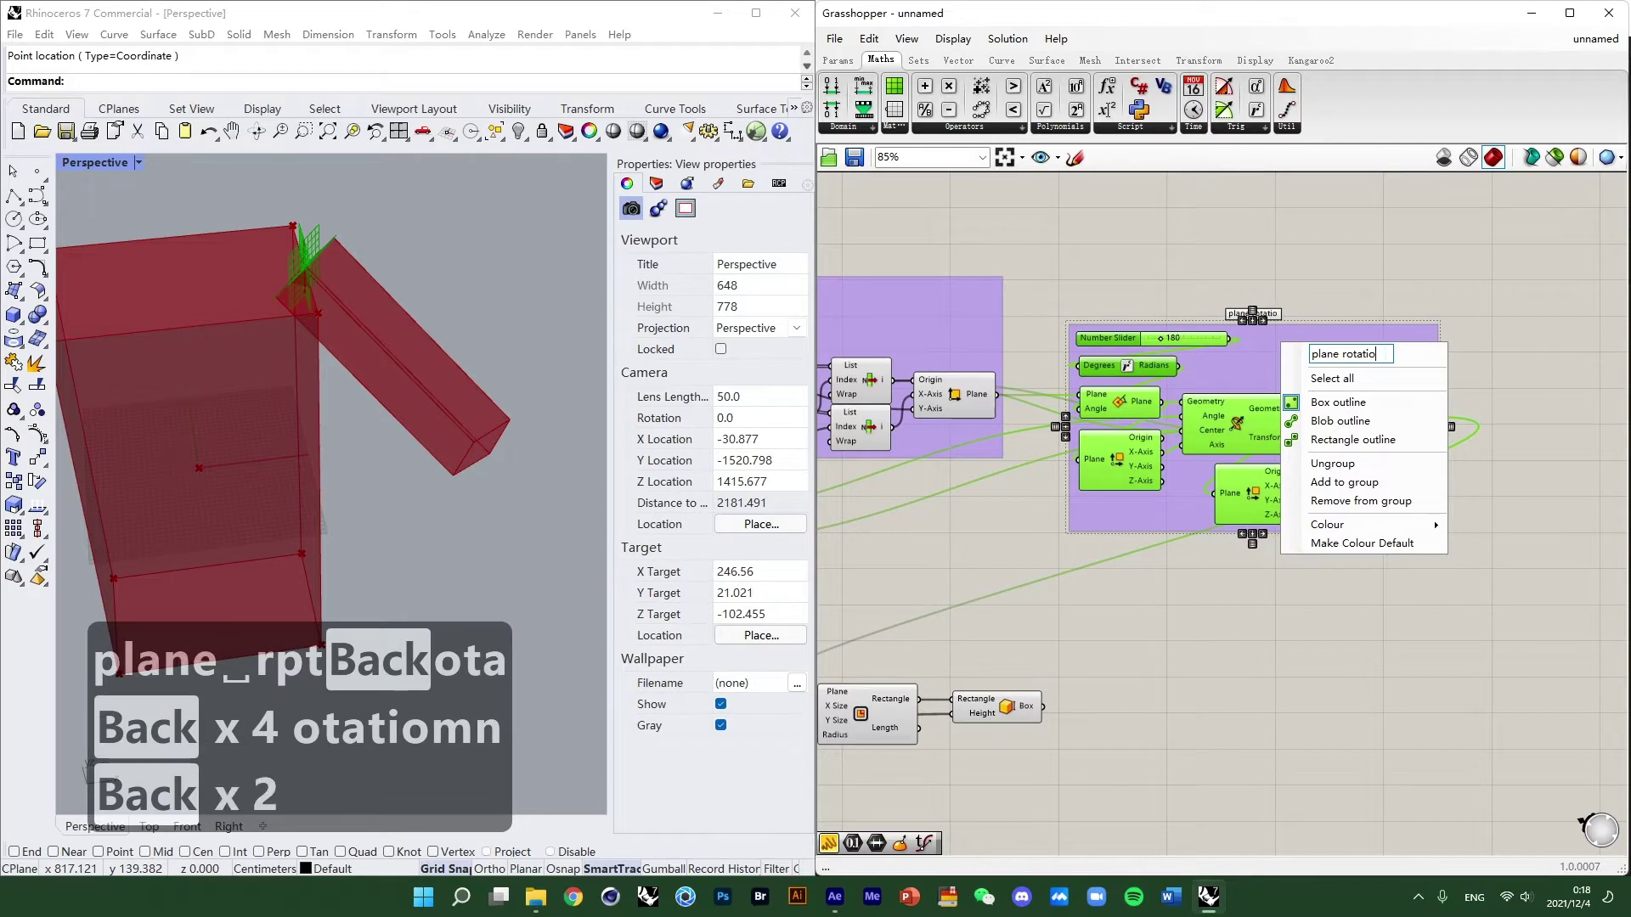
{"action": "type", "text": "n"}
{"action": "key", "text": "Return"}
Move the plane rotation group right beside the shoulder plane group with their upper edges aligned.
{"action": "scroll", "coordinate": [1351, 425], "scroll_direction": "down", "scroll_amount": 3}
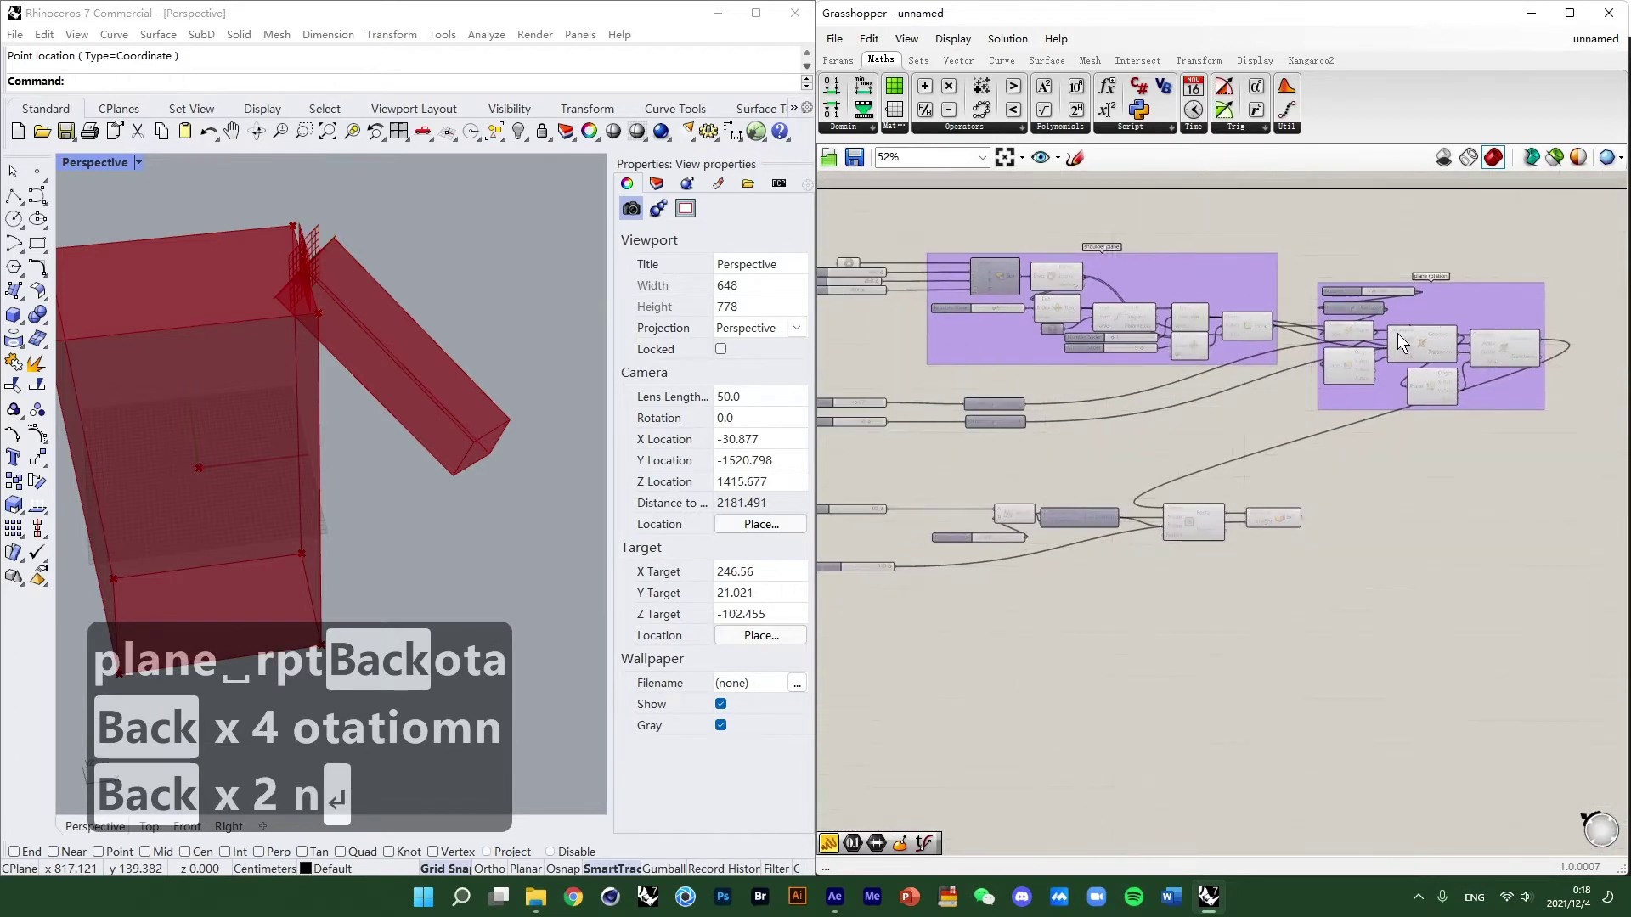
{"action": "scroll", "coordinate": [1347, 417], "scroll_direction": "down", "scroll_amount": 2}
{"action": "right_click_drag", "start_coordinate": [1275, 422], "coordinate": [1094, 453]}
{"action": "scroll", "coordinate": [1298, 407], "scroll_direction": "up", "scroll_amount": 3}
{"action": "right_click_drag", "start_coordinate": [1372, 360], "coordinate": [1442, 316]}
{"action": "left_click", "coordinate": [1441, 316]}
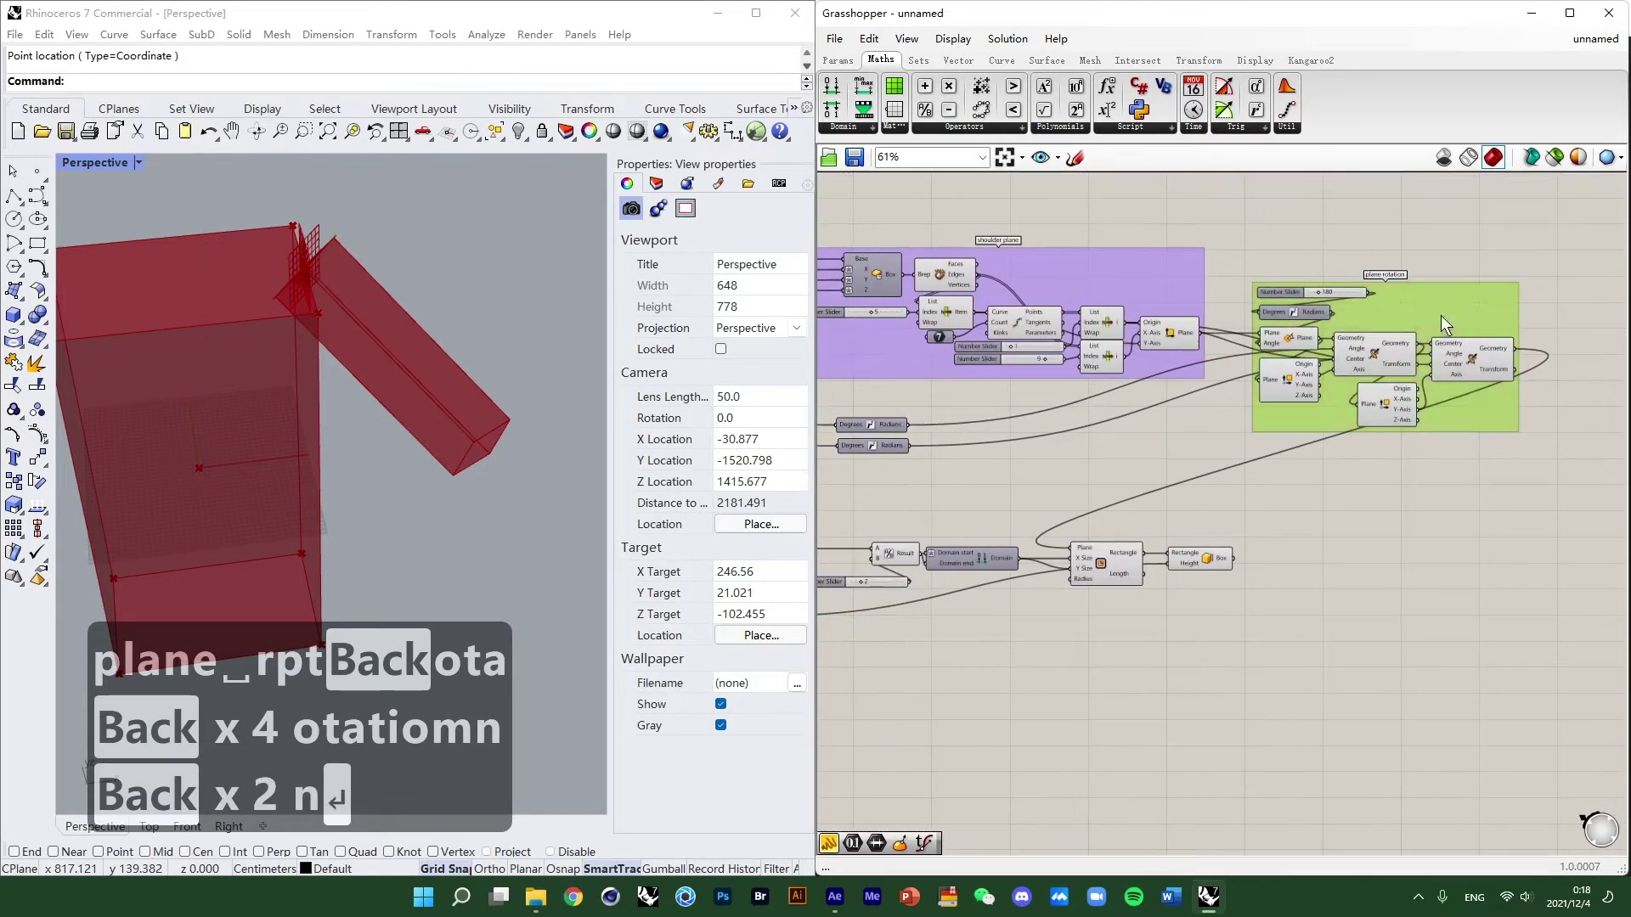
{"action": "left_click_drag", "start_coordinate": [1414, 322], "coordinate": [1376, 283]}
Examine the arm's Rectangle preview up close where the arm meets the torso.
{"action": "scroll", "coordinate": [1264, 486], "scroll_direction": "up", "scroll_amount": 3}
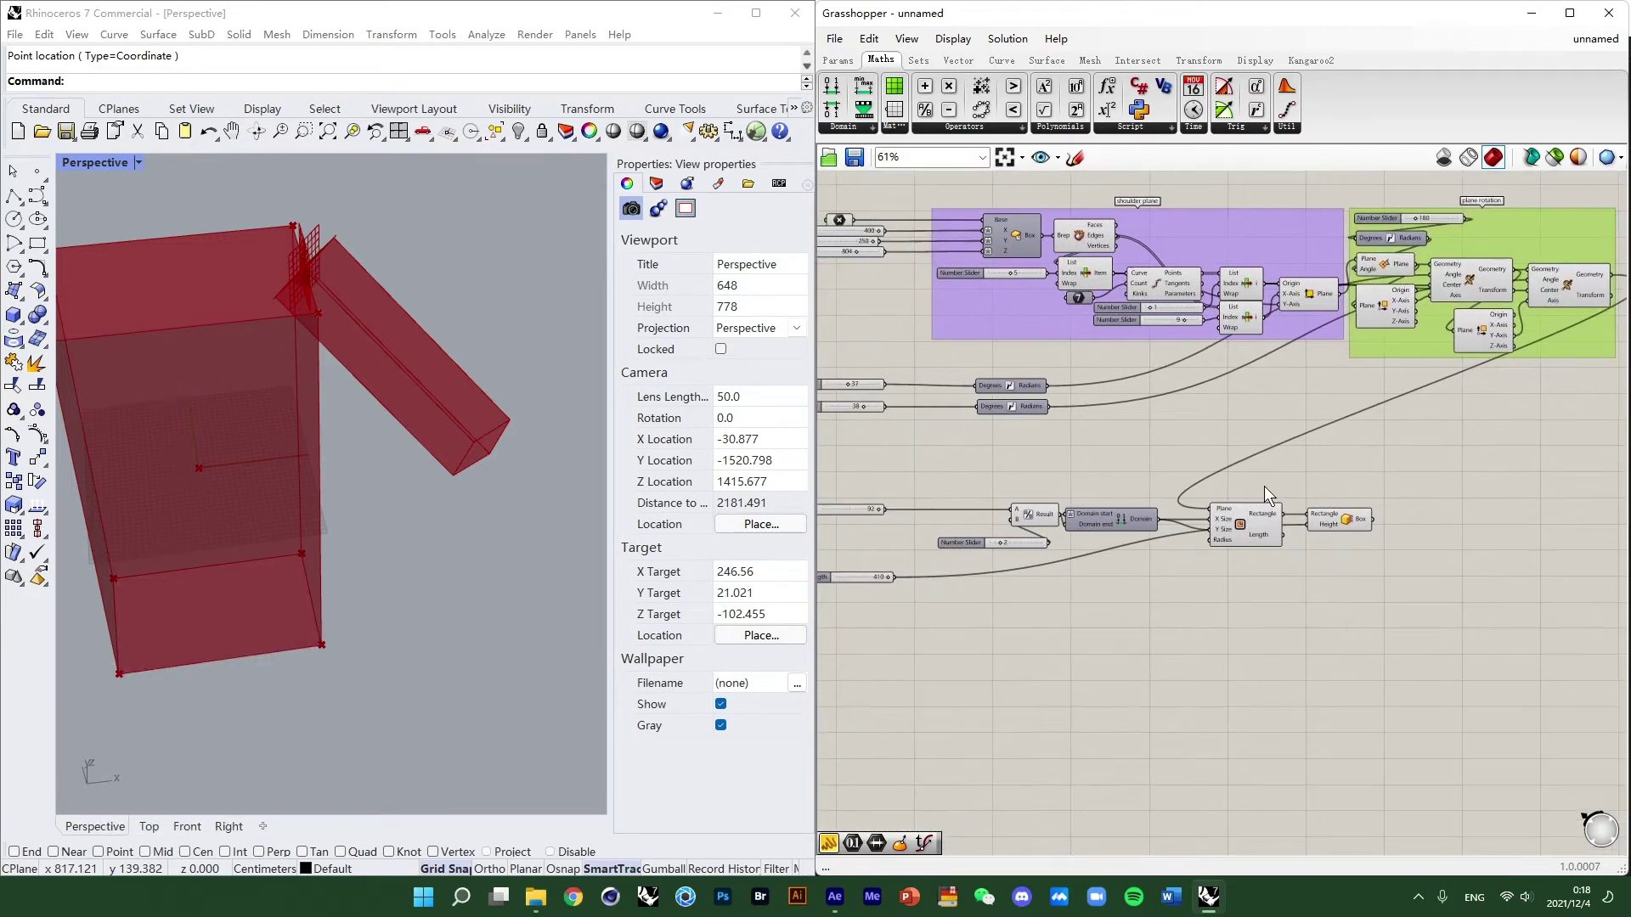
{"action": "mouse_move", "coordinate": [1172, 505]}
{"action": "right_mouse_down"}
{"action": "mouse_move", "coordinate": [1361, 447]}
{"action": "mouse_move", "coordinate": [1232, 454]}
{"action": "mouse_move", "coordinate": [1185, 476]}
{"action": "right_mouse_up"}
{"action": "scroll", "coordinate": [1197, 537], "scroll_direction": "up", "scroll_amount": 3}
{"action": "left_click", "coordinate": [1229, 527]}
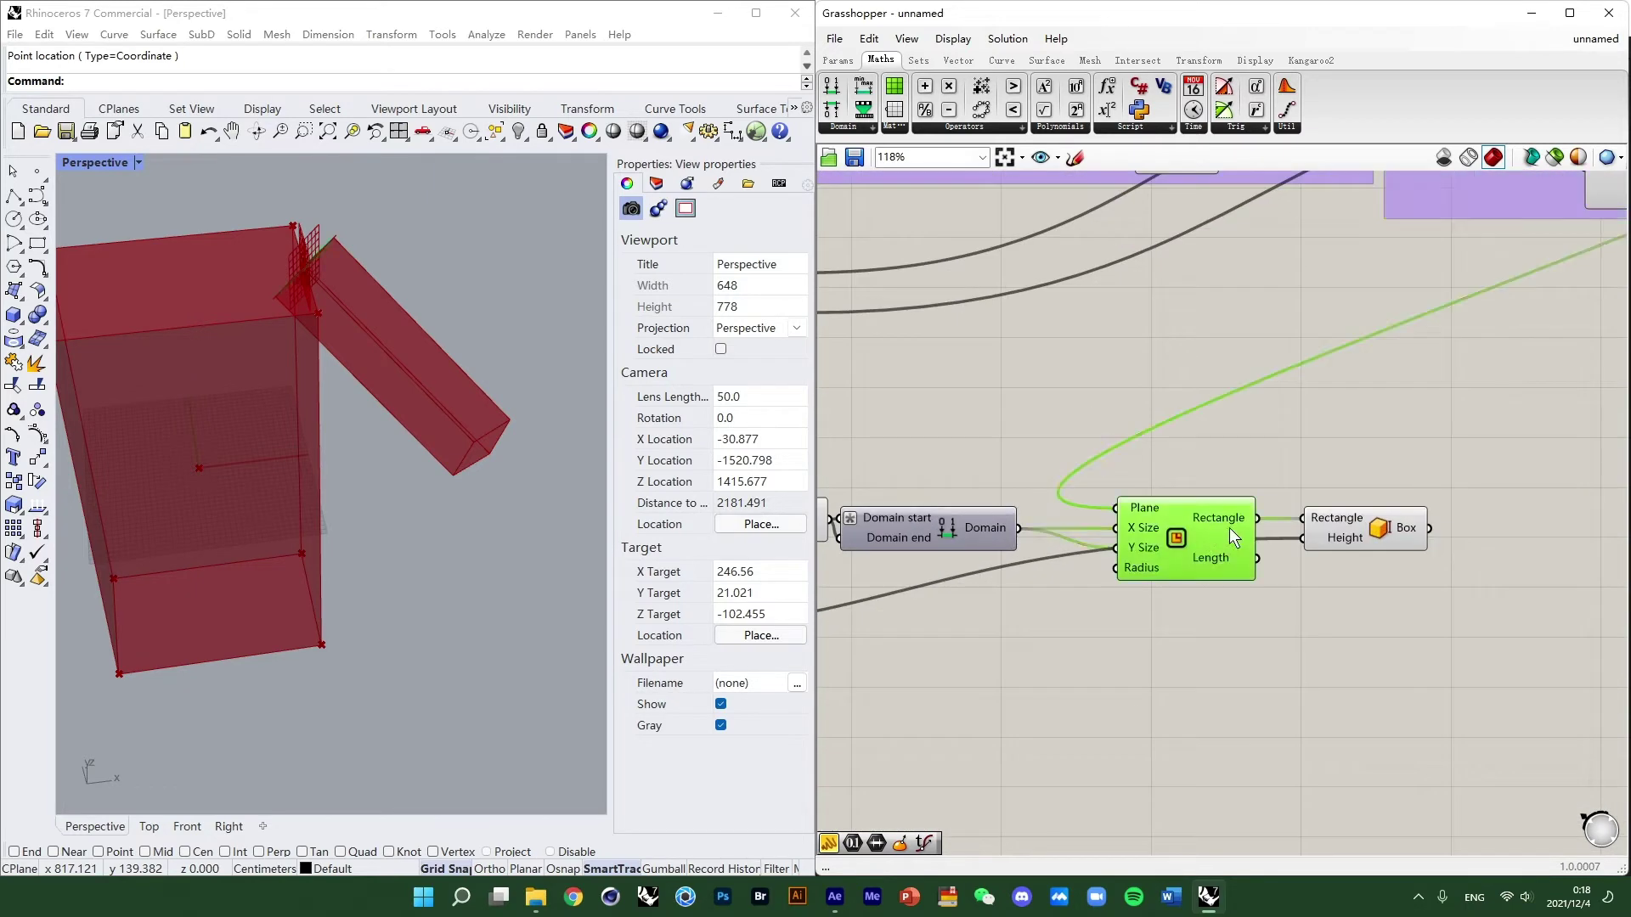
{"action": "right_click_drag", "start_coordinate": [315, 237], "coordinate": [389, 297]}
{"action": "scroll", "coordinate": [326, 340], "scroll_direction": "up", "scroll_amount": 8}
{"action": "right_click_drag", "start_coordinate": [326, 340], "coordinate": [415, 333]}
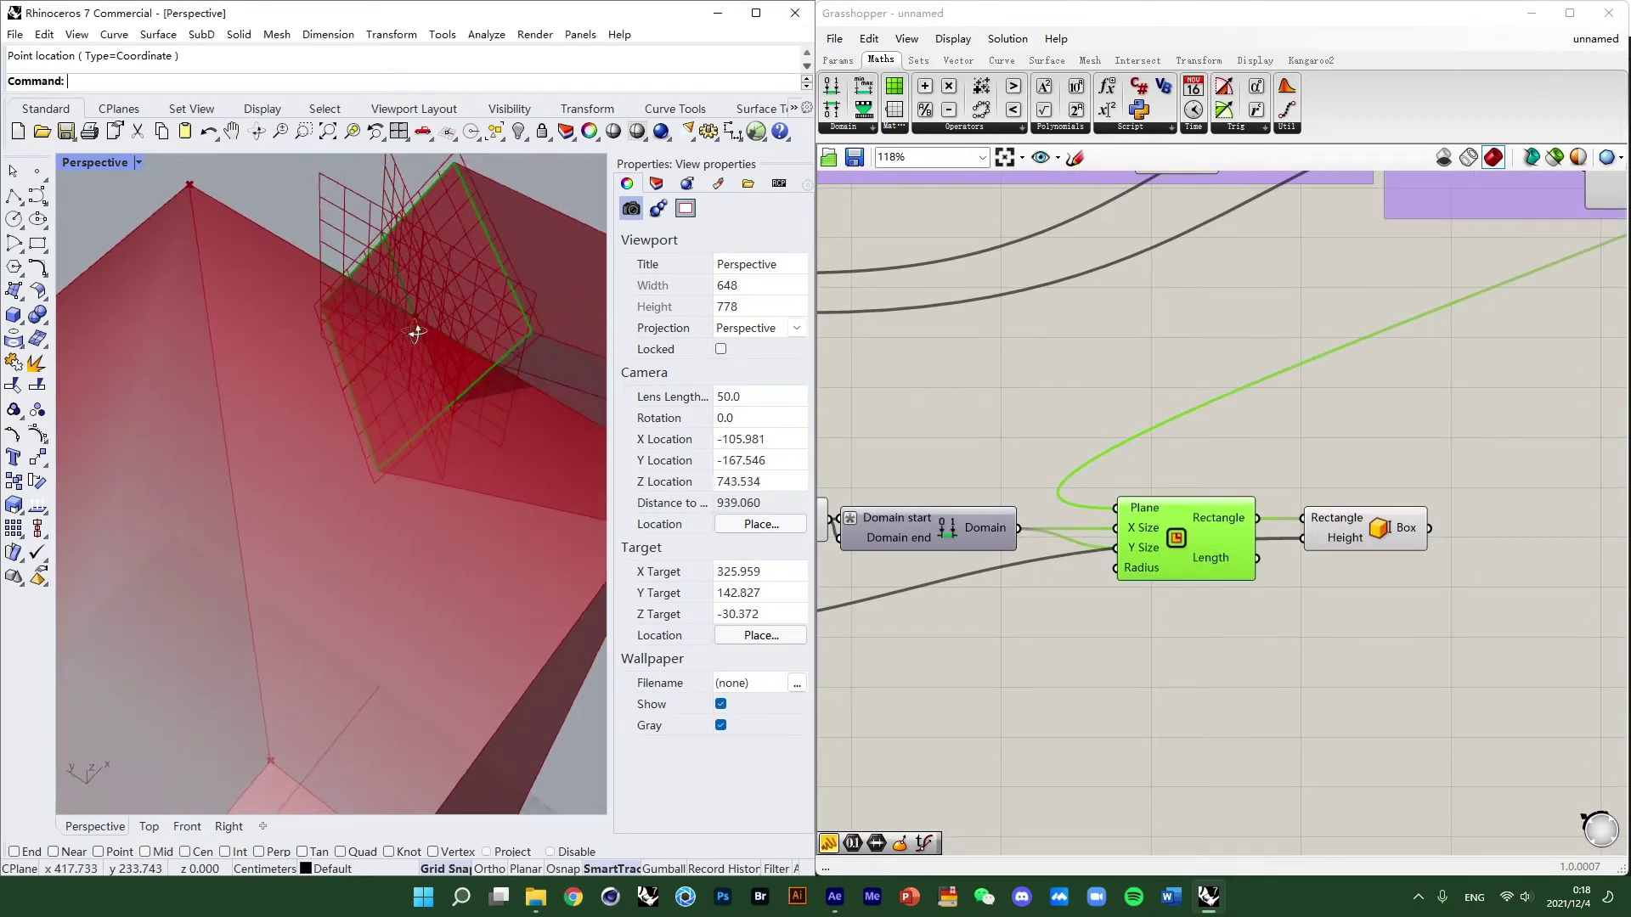
Move the Construct Domain component slightly closer to the Rectangle component.
{"action": "right_click_drag", "start_coordinate": [1113, 540], "coordinate": [1251, 513]}
{"action": "left_click", "coordinate": [1128, 509]}
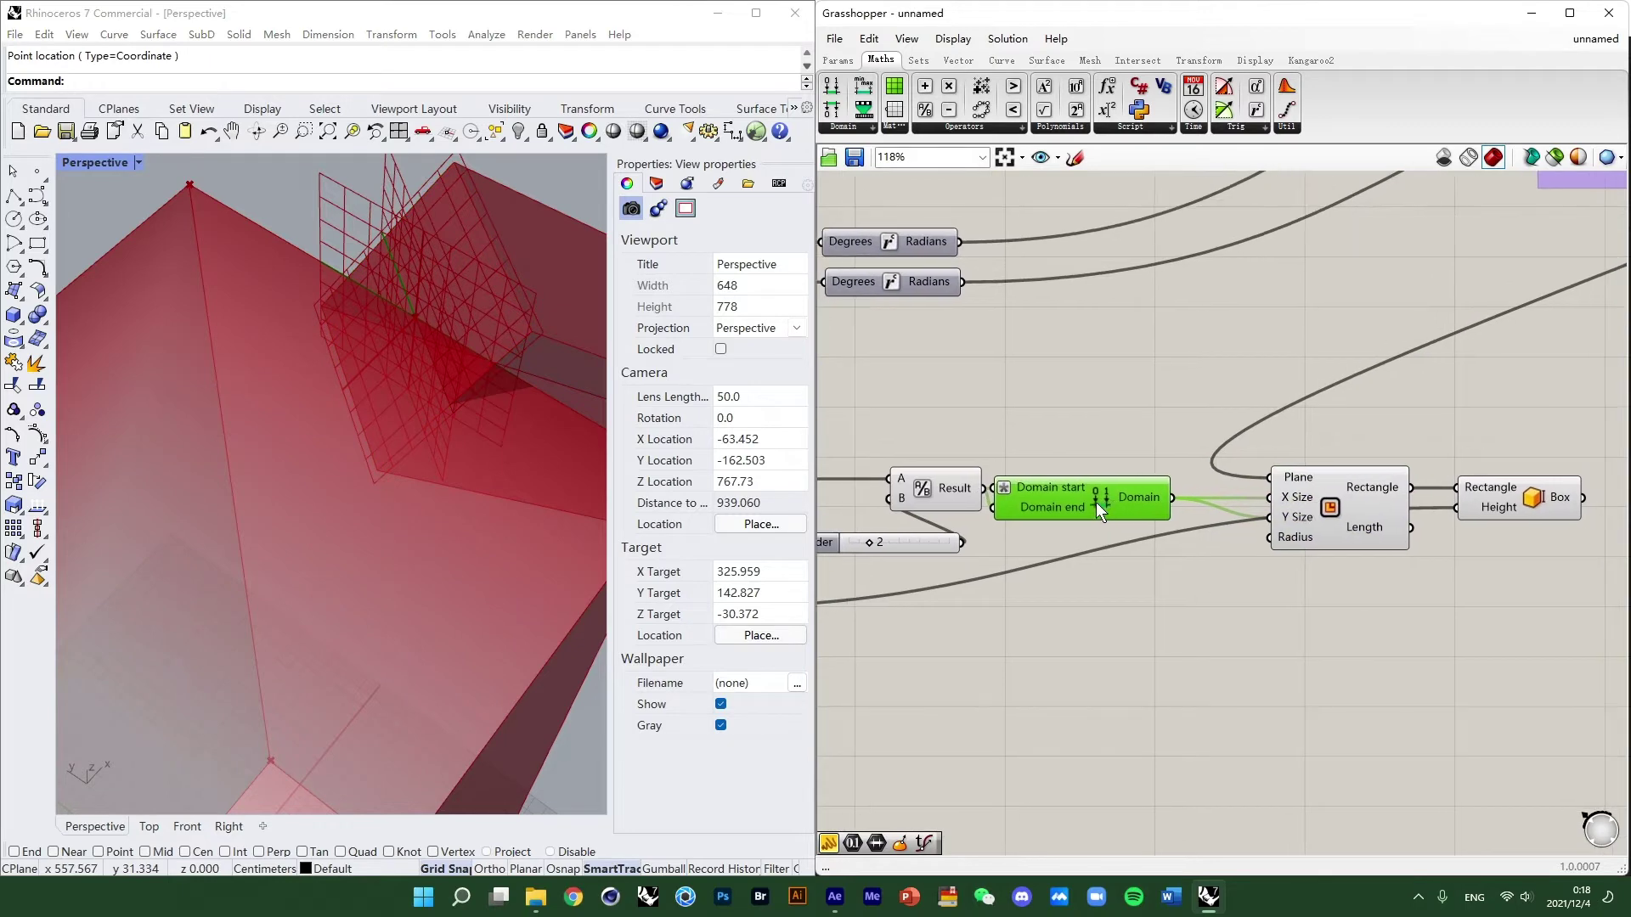
{"action": "left_click_drag", "start_coordinate": [1095, 502], "coordinate": [1134, 501]}
Examine the arm's Box preview together with the whole torso.
{"action": "right_click_drag", "start_coordinate": [1488, 501], "coordinate": [1321, 490]}
{"action": "left_click", "coordinate": [1321, 490]}
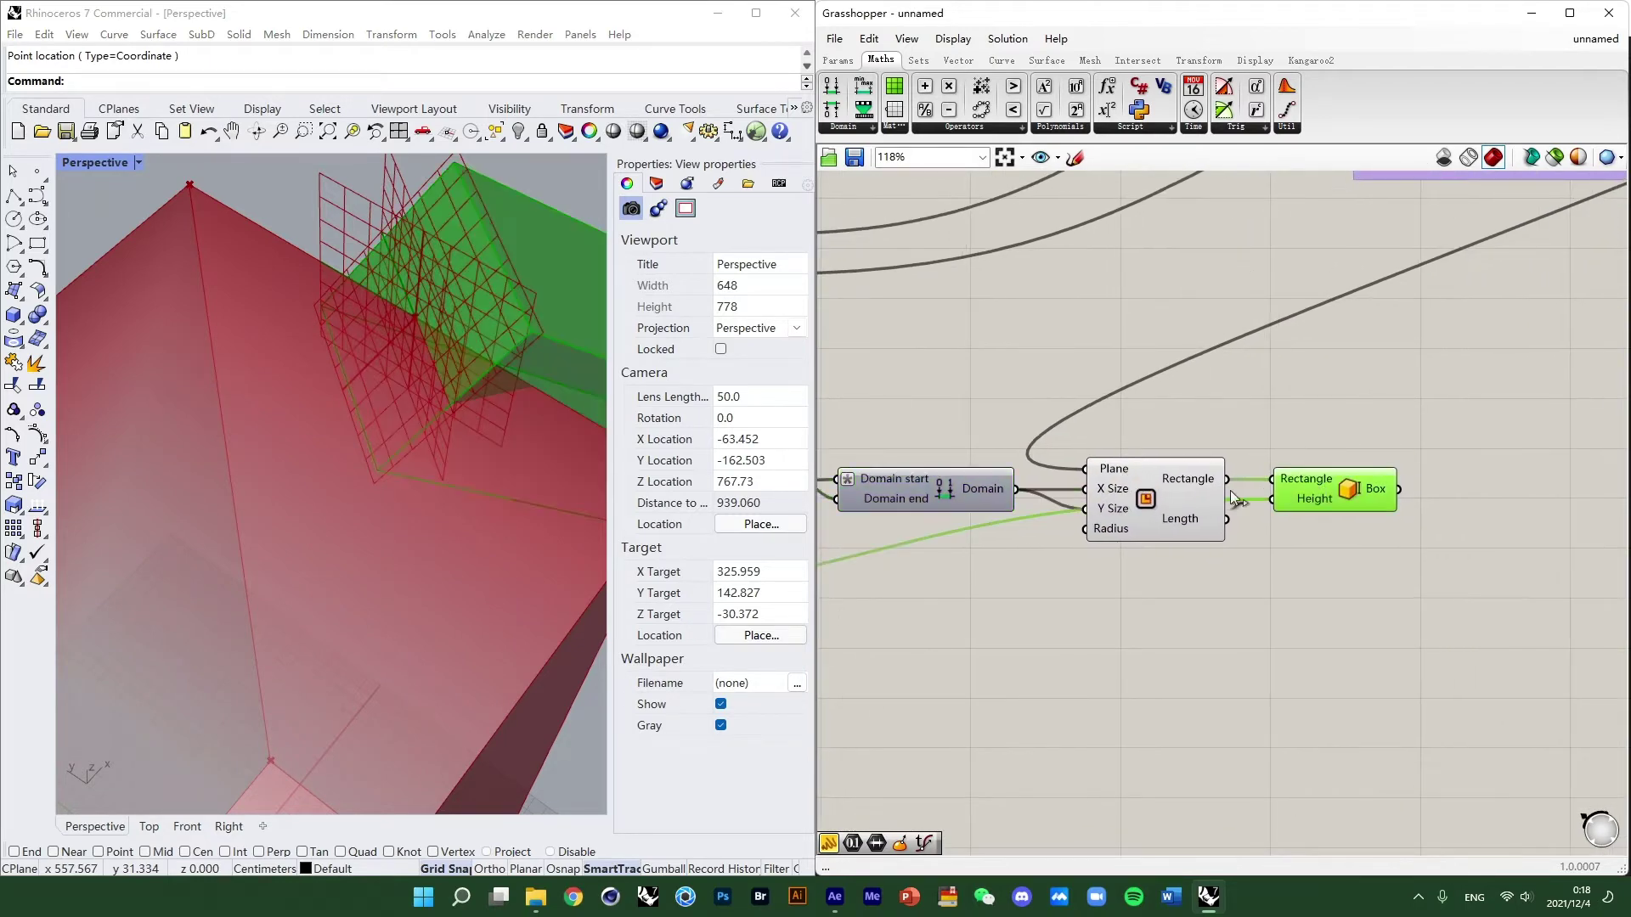
{"action": "scroll", "coordinate": [409, 310], "scroll_direction": "down", "scroll_amount": 8}
{"action": "right_click_drag", "start_coordinate": [409, 310], "coordinate": [544, 331]}
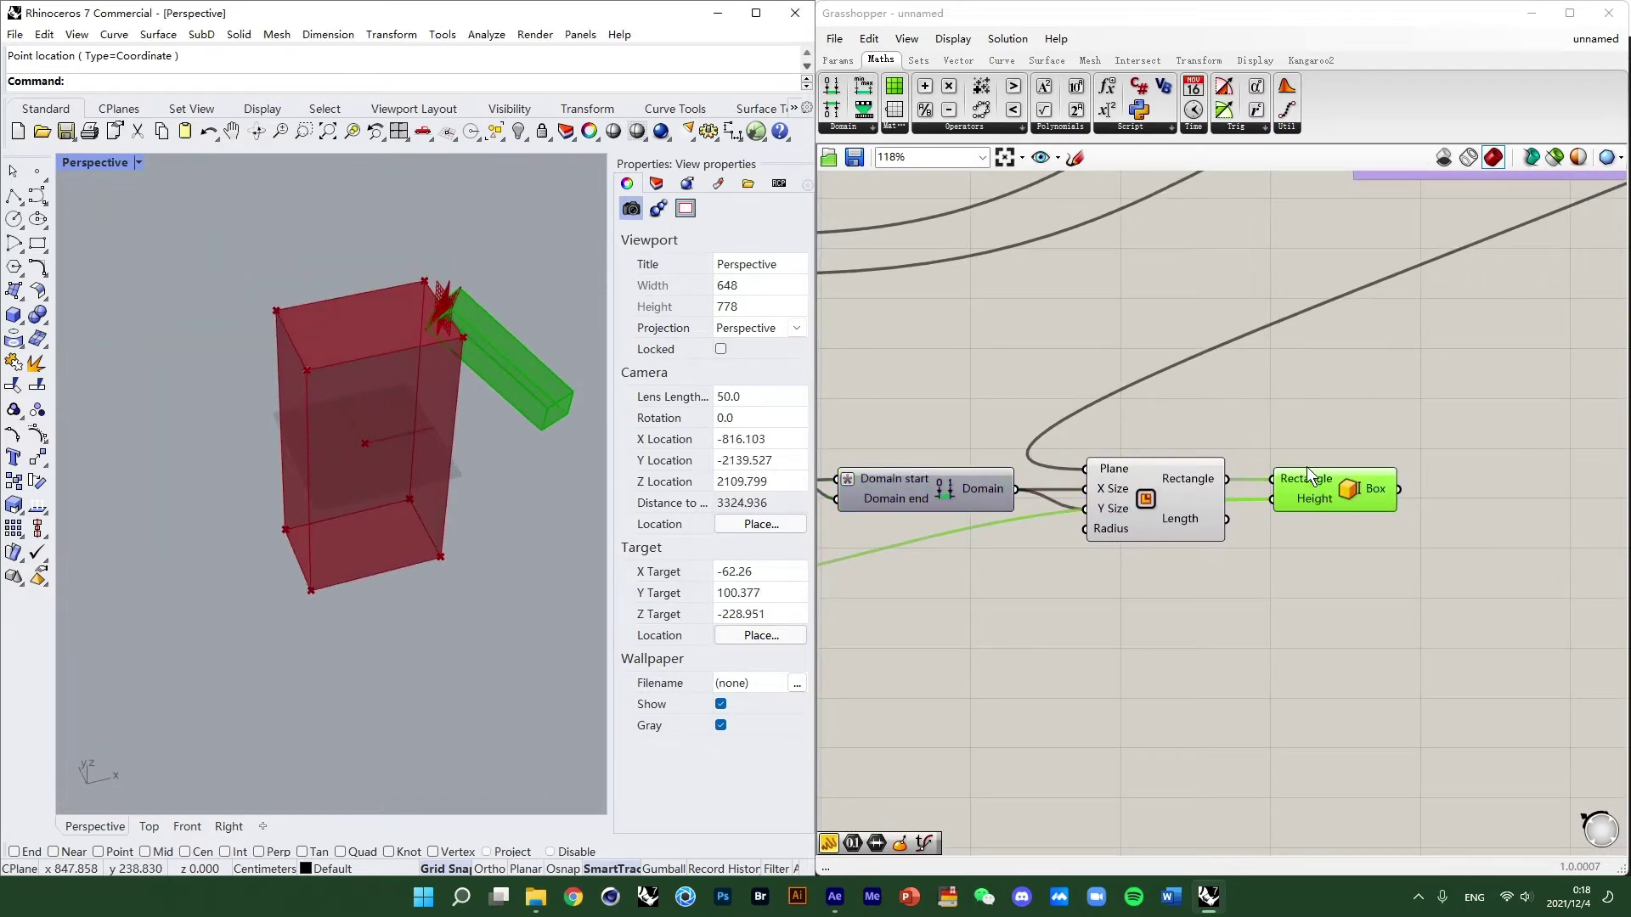
Test the arm sliders by setting the two rotation angles to 35 and 5 degrees and Upper arm length to 389.
{"action": "right_click_drag", "start_coordinate": [1061, 382], "coordinate": [1184, 434]}
{"action": "scroll", "coordinate": [1164, 433], "scroll_direction": "up", "scroll_amount": 2}
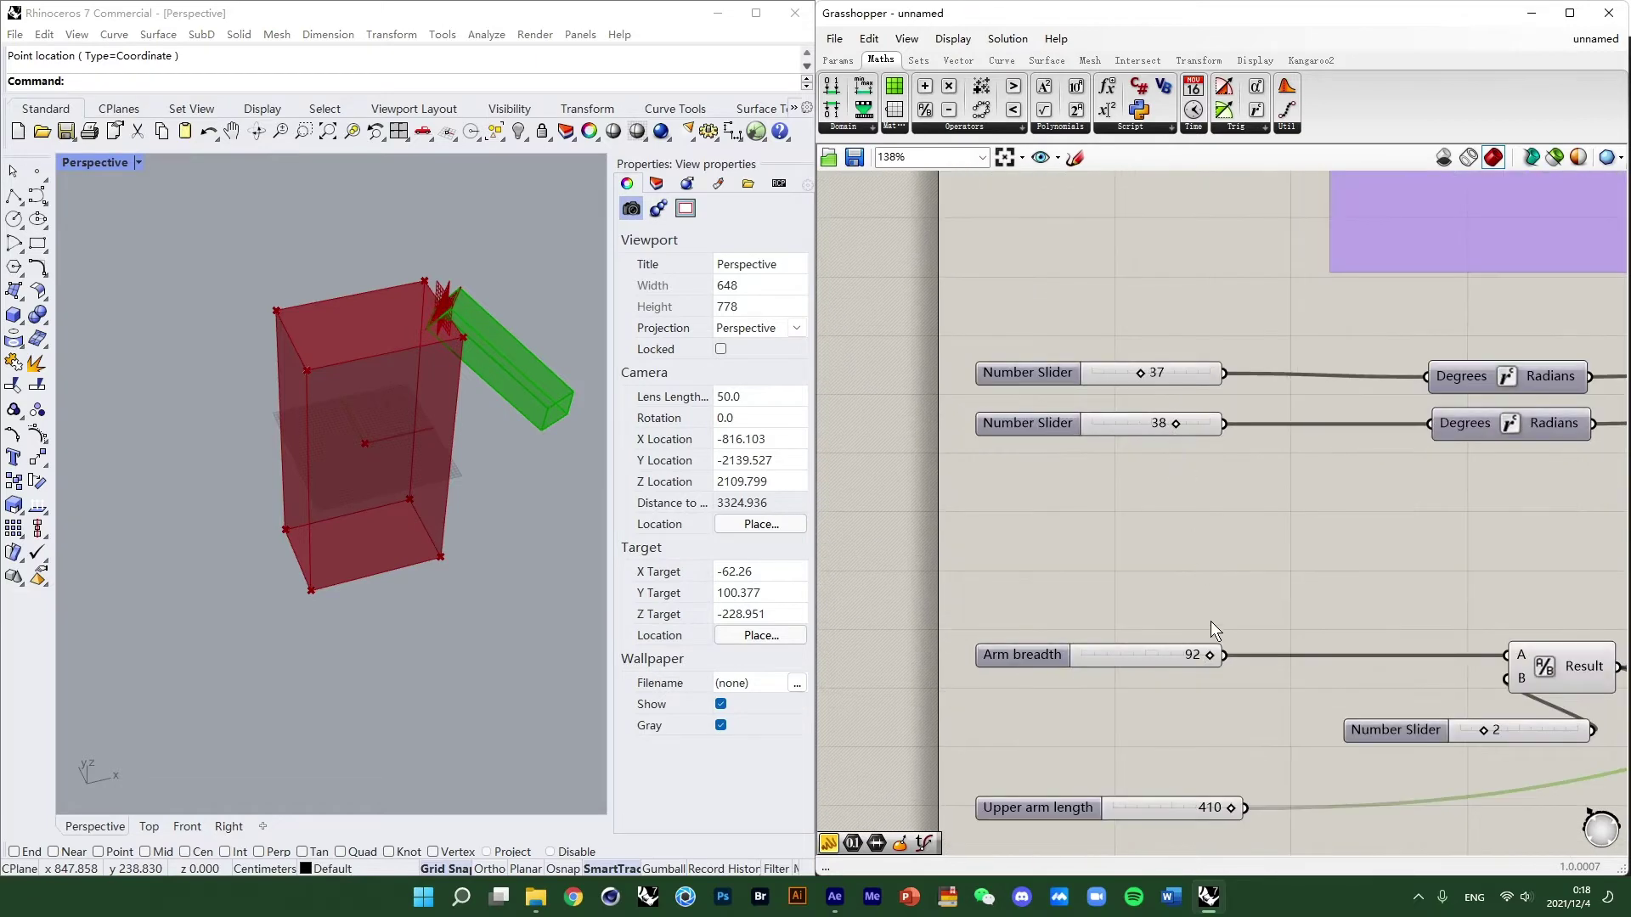
{"action": "left_click_drag", "start_coordinate": [1142, 374], "coordinate": [1137, 374]}
{"action": "left_click_drag", "start_coordinate": [1172, 428], "coordinate": [1164, 437]}
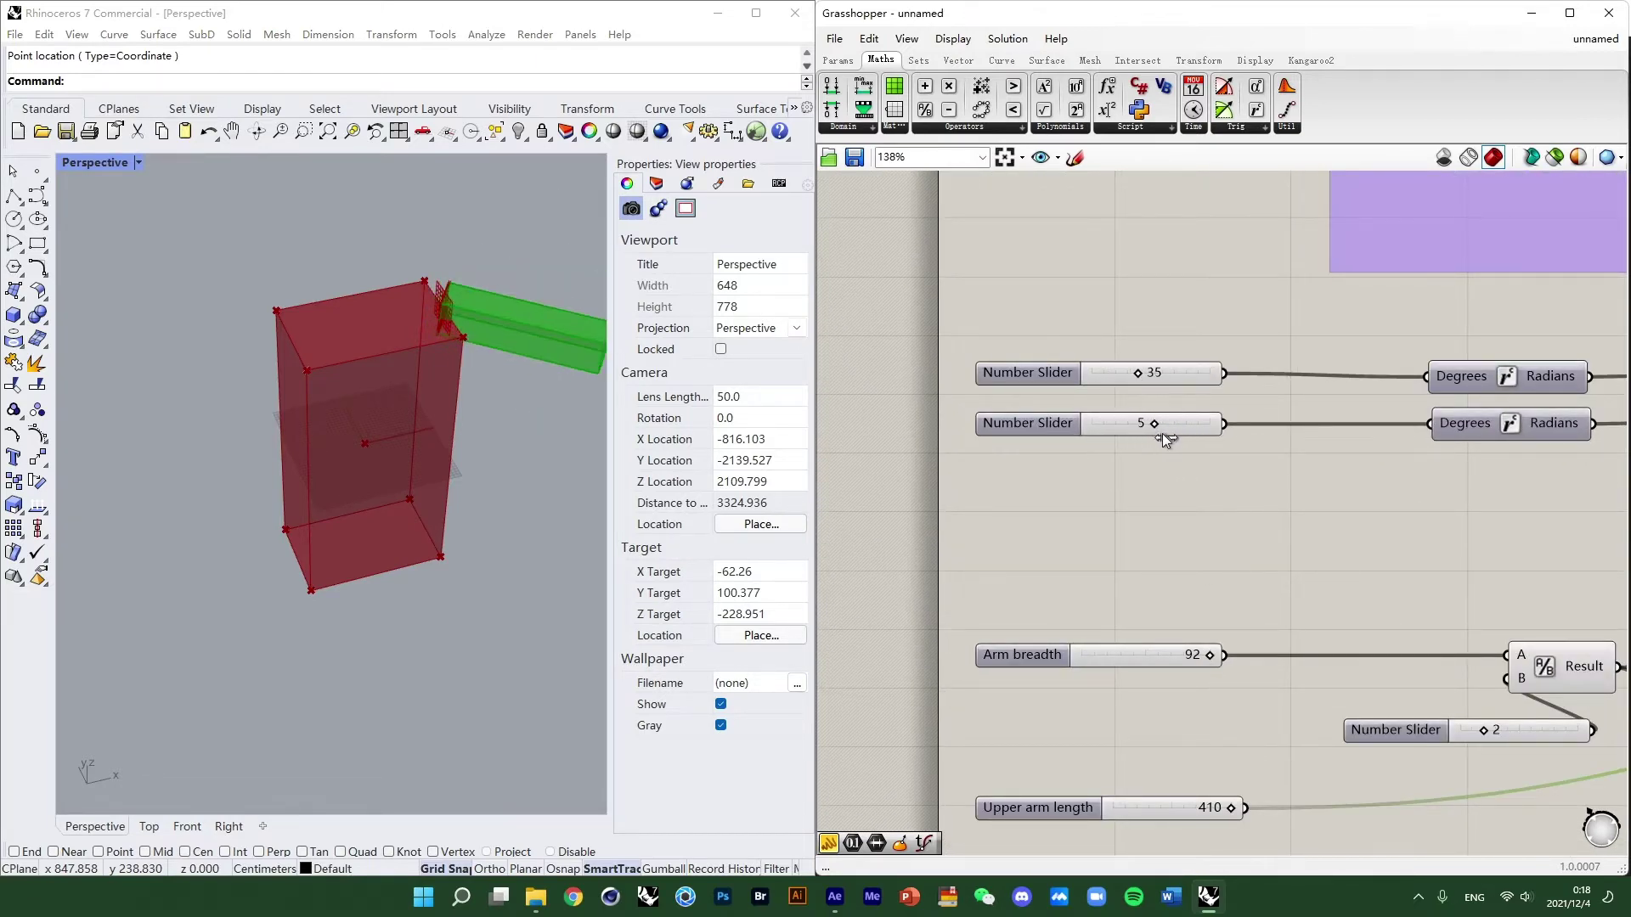
{"action": "mouse_move", "coordinate": [1237, 812]}
{"action": "left_mouse_down"}
{"action": "mouse_move", "coordinate": [1178, 808]}
{"action": "mouse_move", "coordinate": [1211, 808]}
{"action": "left_mouse_up"}
{"action": "left_click_drag", "start_coordinate": [1210, 656], "coordinate": [1197, 656]}
{"action": "scroll", "coordinate": [1133, 377], "scroll_direction": "down", "scroll_amount": 5}
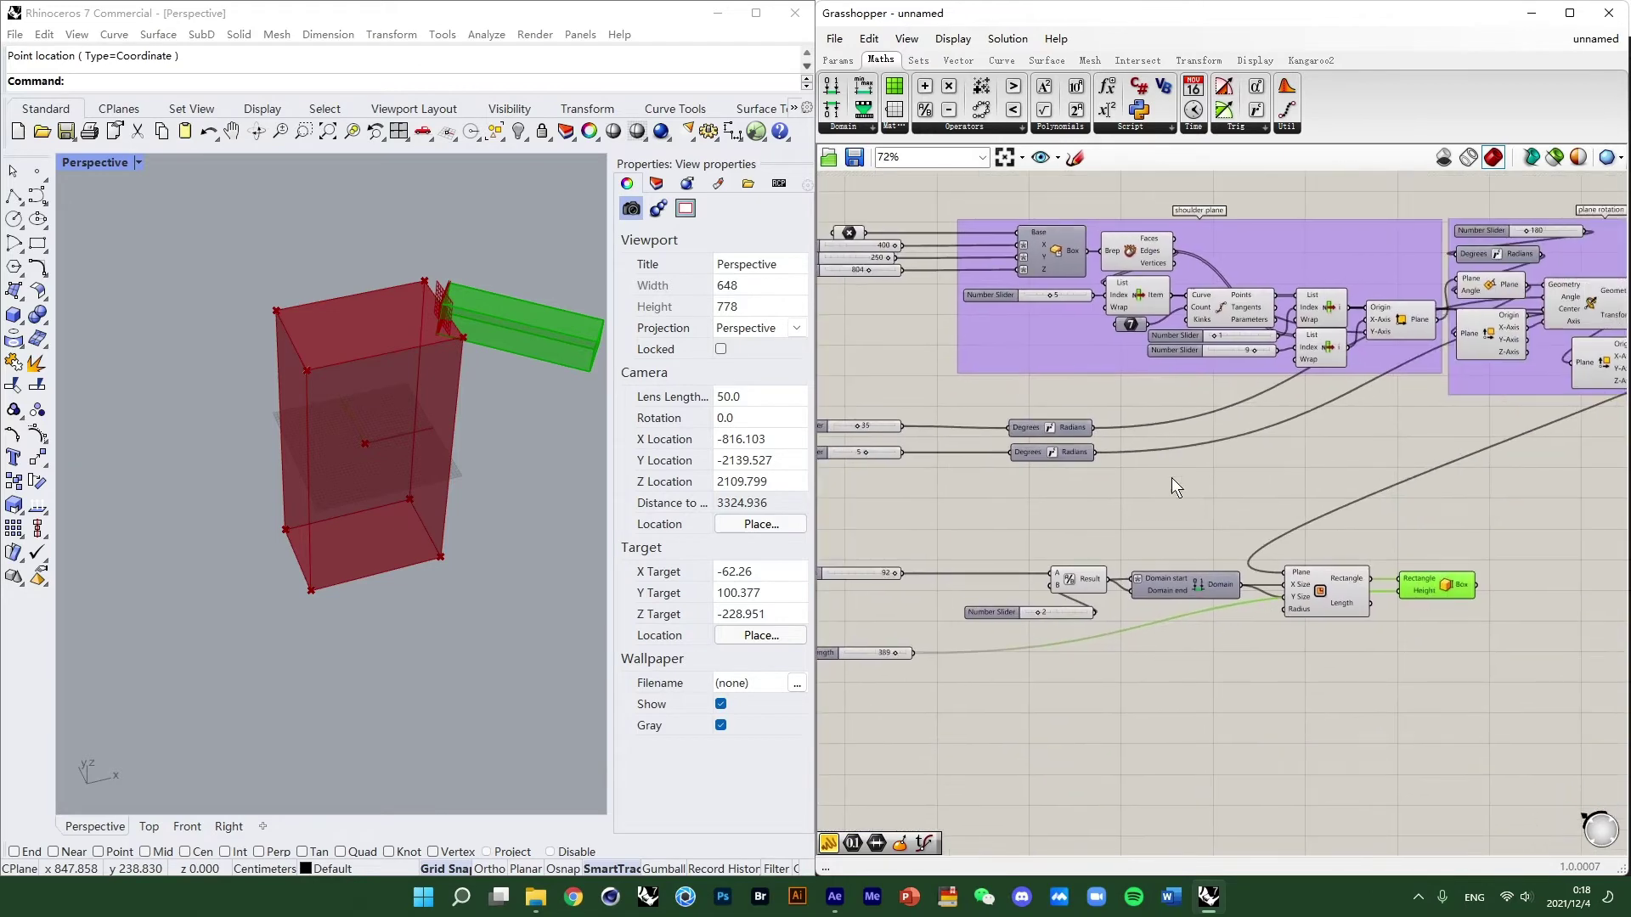
Delete the number slider that supplies the divisor for the arm breadth division.
{"action": "scroll", "coordinate": [1172, 473], "scroll_direction": "up", "scroll_amount": 4}
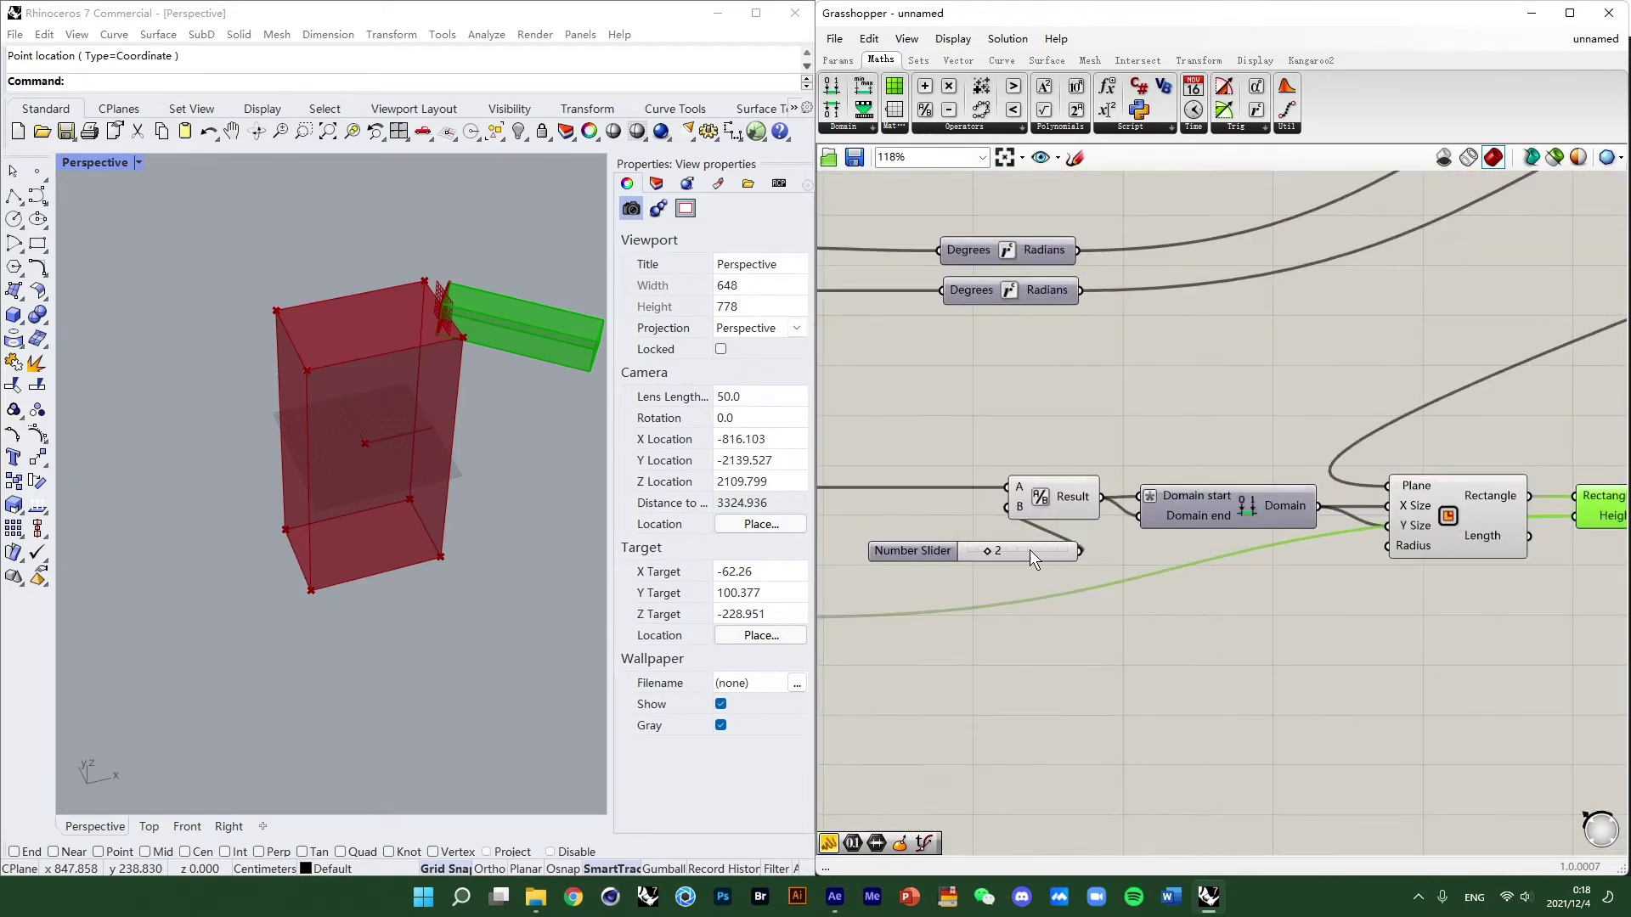
{"action": "left_click_drag", "start_coordinate": [1029, 555], "coordinate": [1051, 457]}
{"action": "scroll", "coordinate": [1184, 457], "scroll_direction": "up", "scroll_amount": 4}
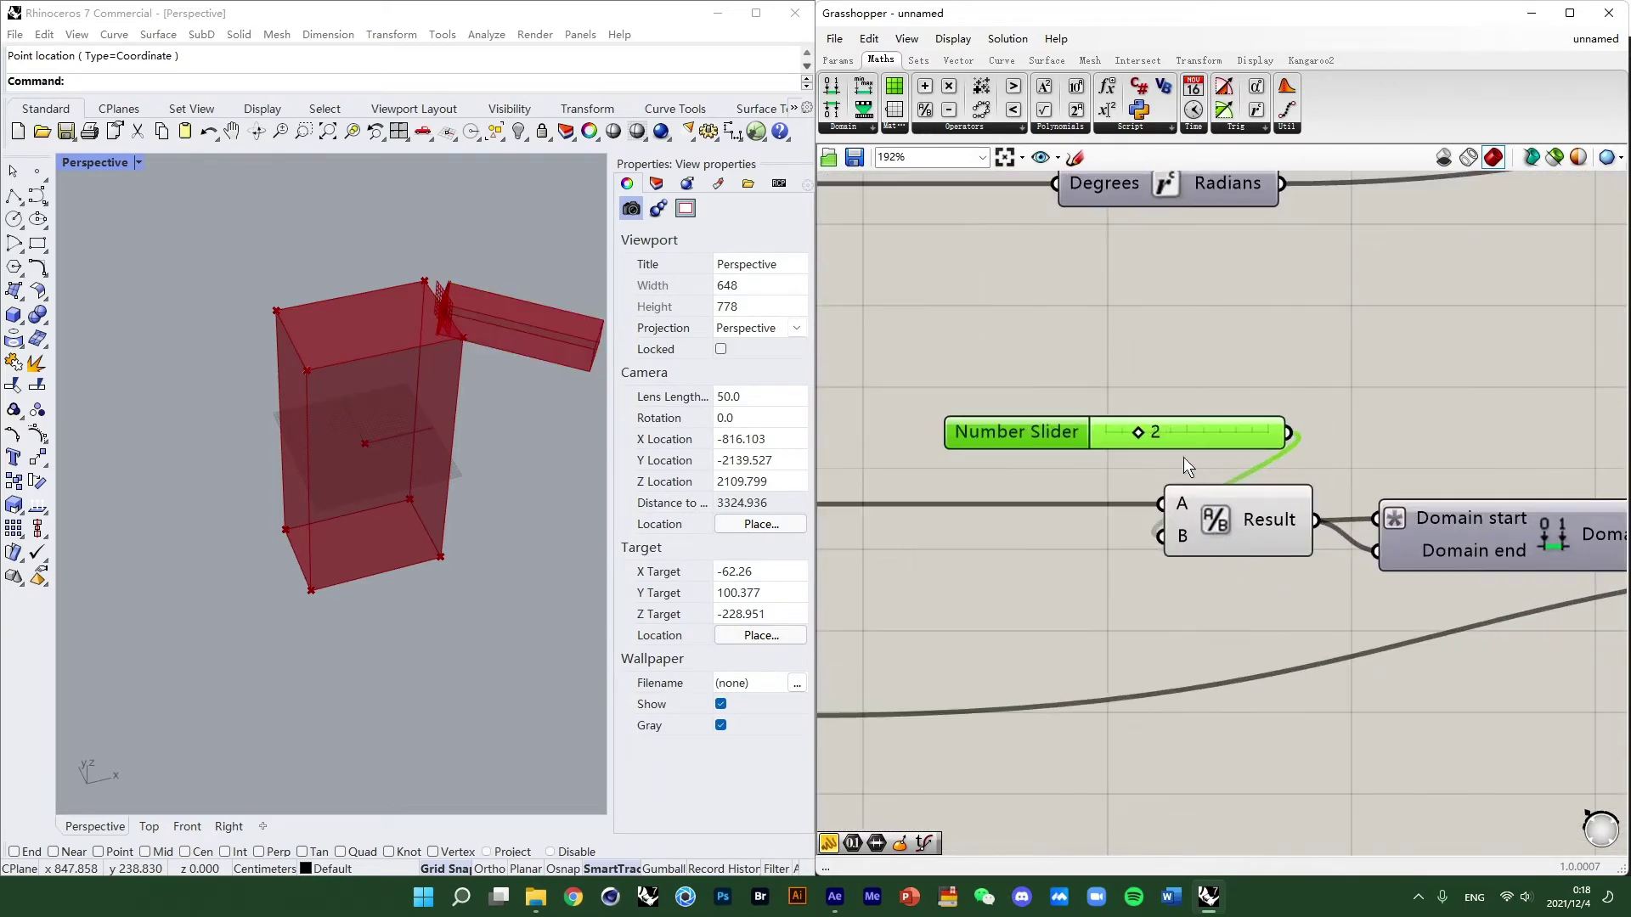
{"action": "left_click", "coordinate": [1256, 532]}
{"action": "right_click_drag", "start_coordinate": [1140, 444], "coordinate": [1158, 483]}
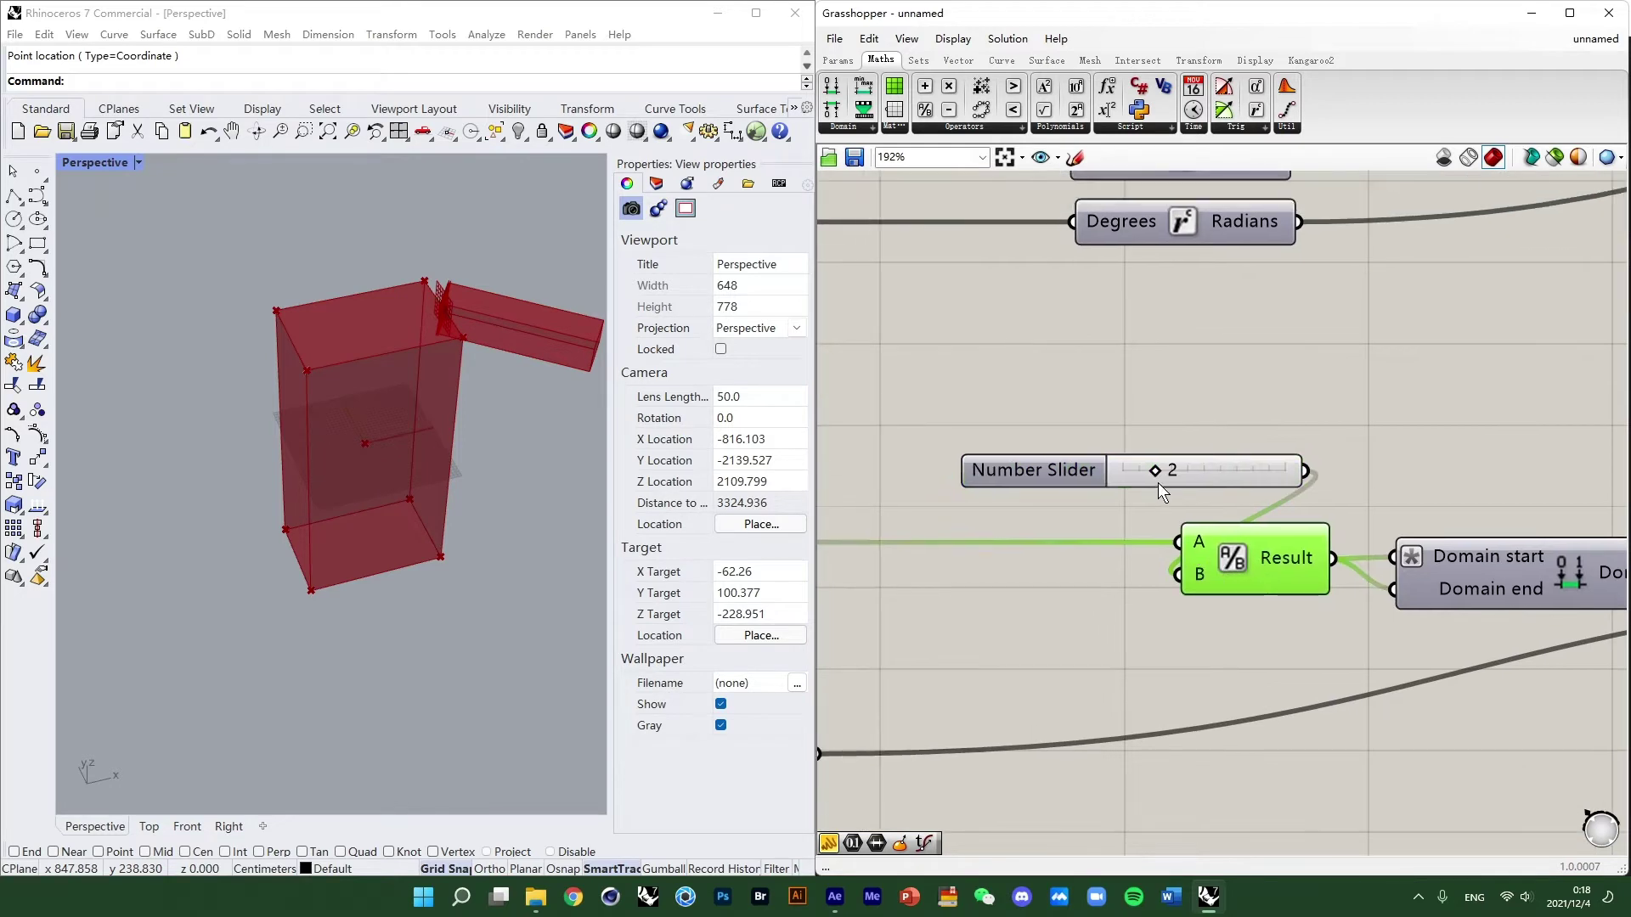
{"action": "left_click", "coordinate": [1133, 476]}
{"action": "key", "text": "Delete"}
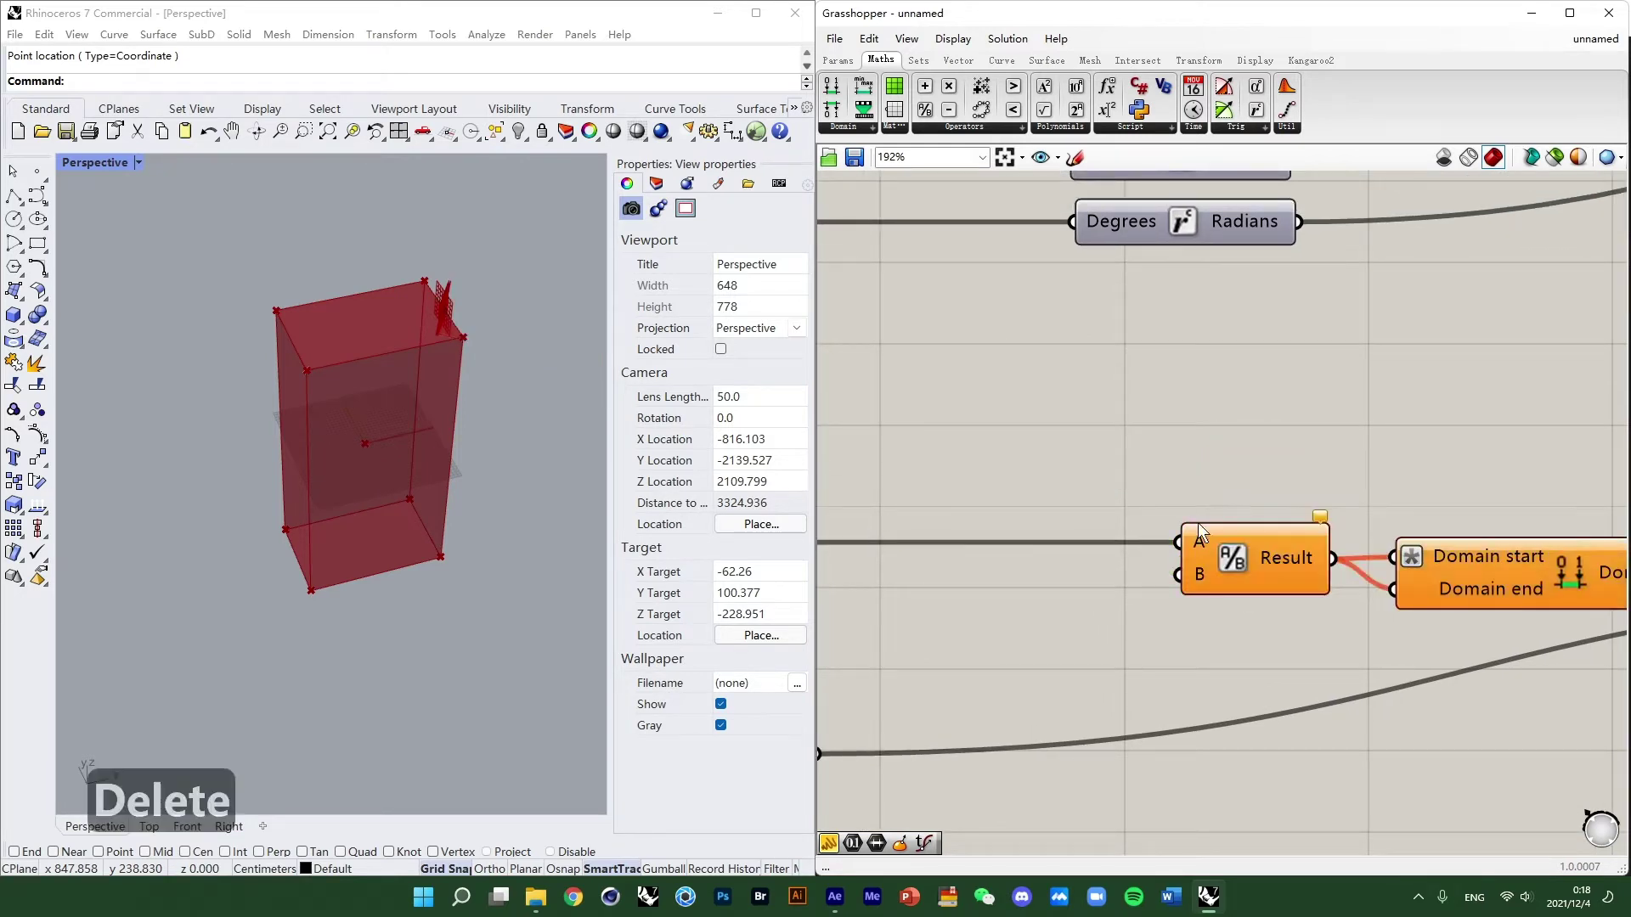
Add an Integer parameter to the canvas just below the arm breadth division.
{"action": "double_click", "coordinate": [1145, 619]}
{"action": "right_click", "coordinate": [1144, 619]}
{"action": "left_click", "coordinate": [1077, 643]}
{"action": "double_click", "coordinate": [1076, 643]}
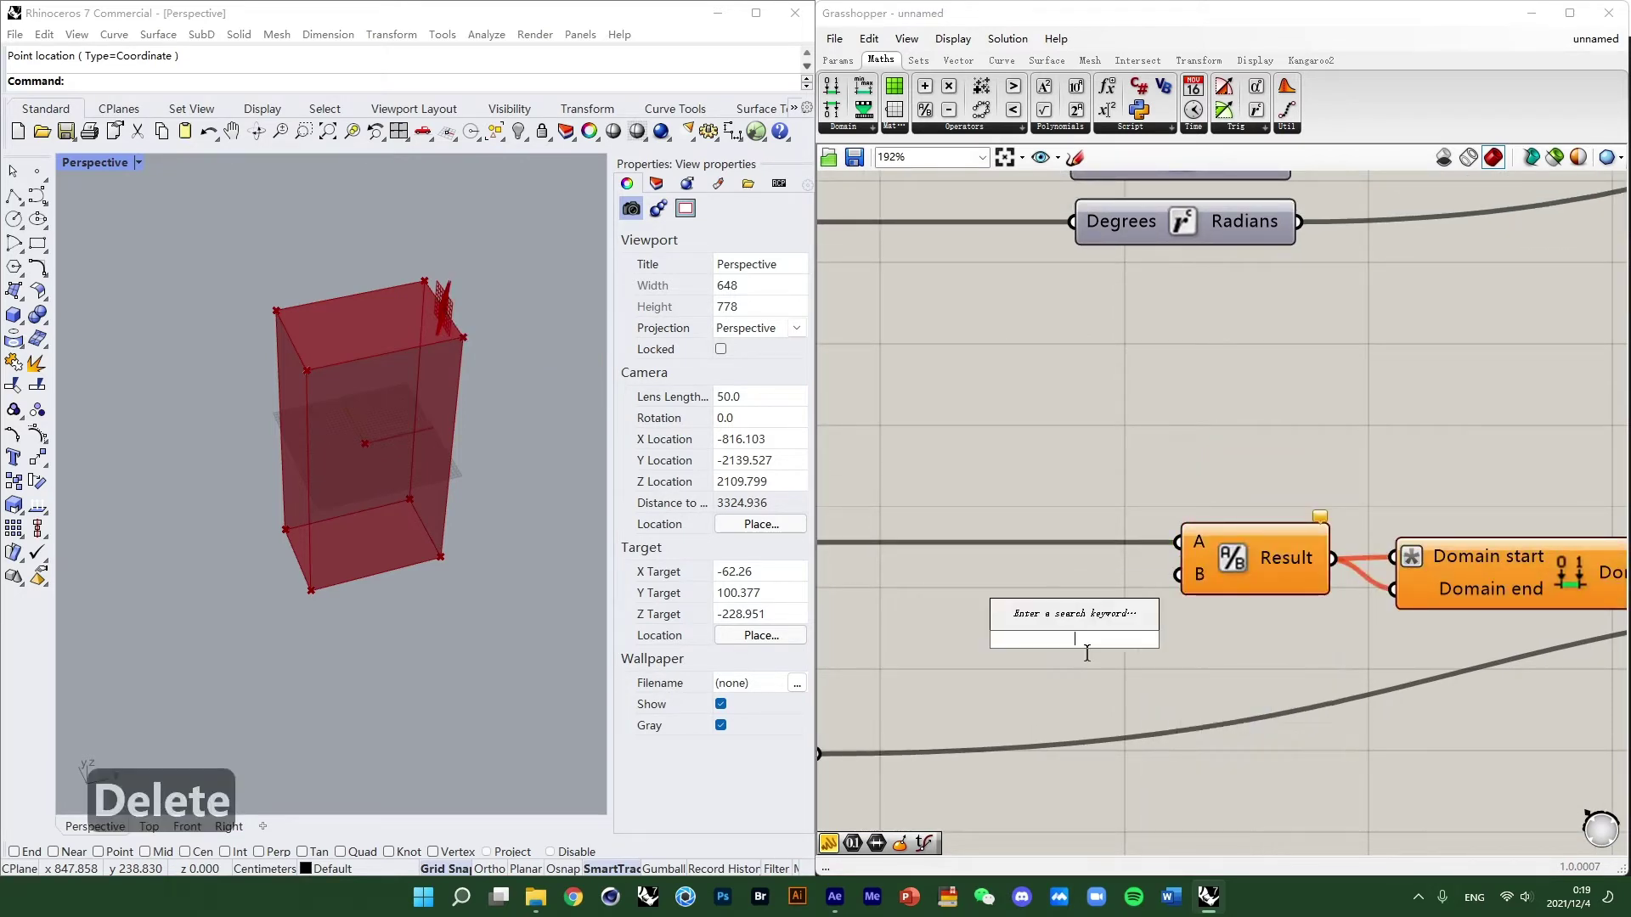
{"action": "type", "text": "inter"}
{"action": "key", "text": "BackSpace"}
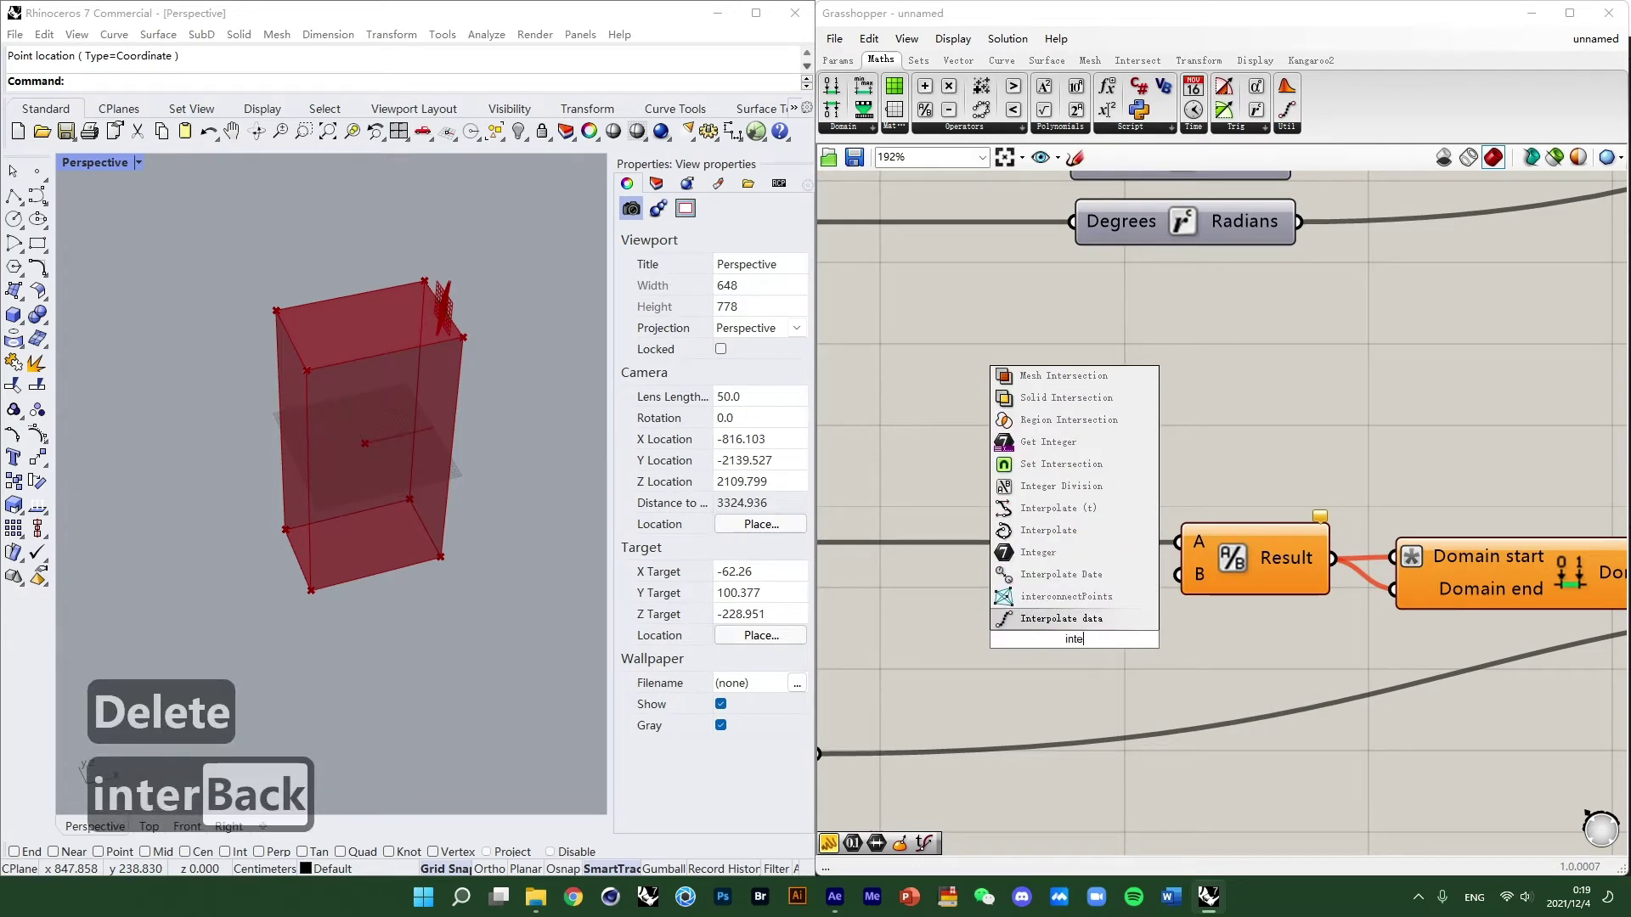
{"action": "type", "text": "g"}
{"action": "left_click", "coordinate": [1038, 619]}
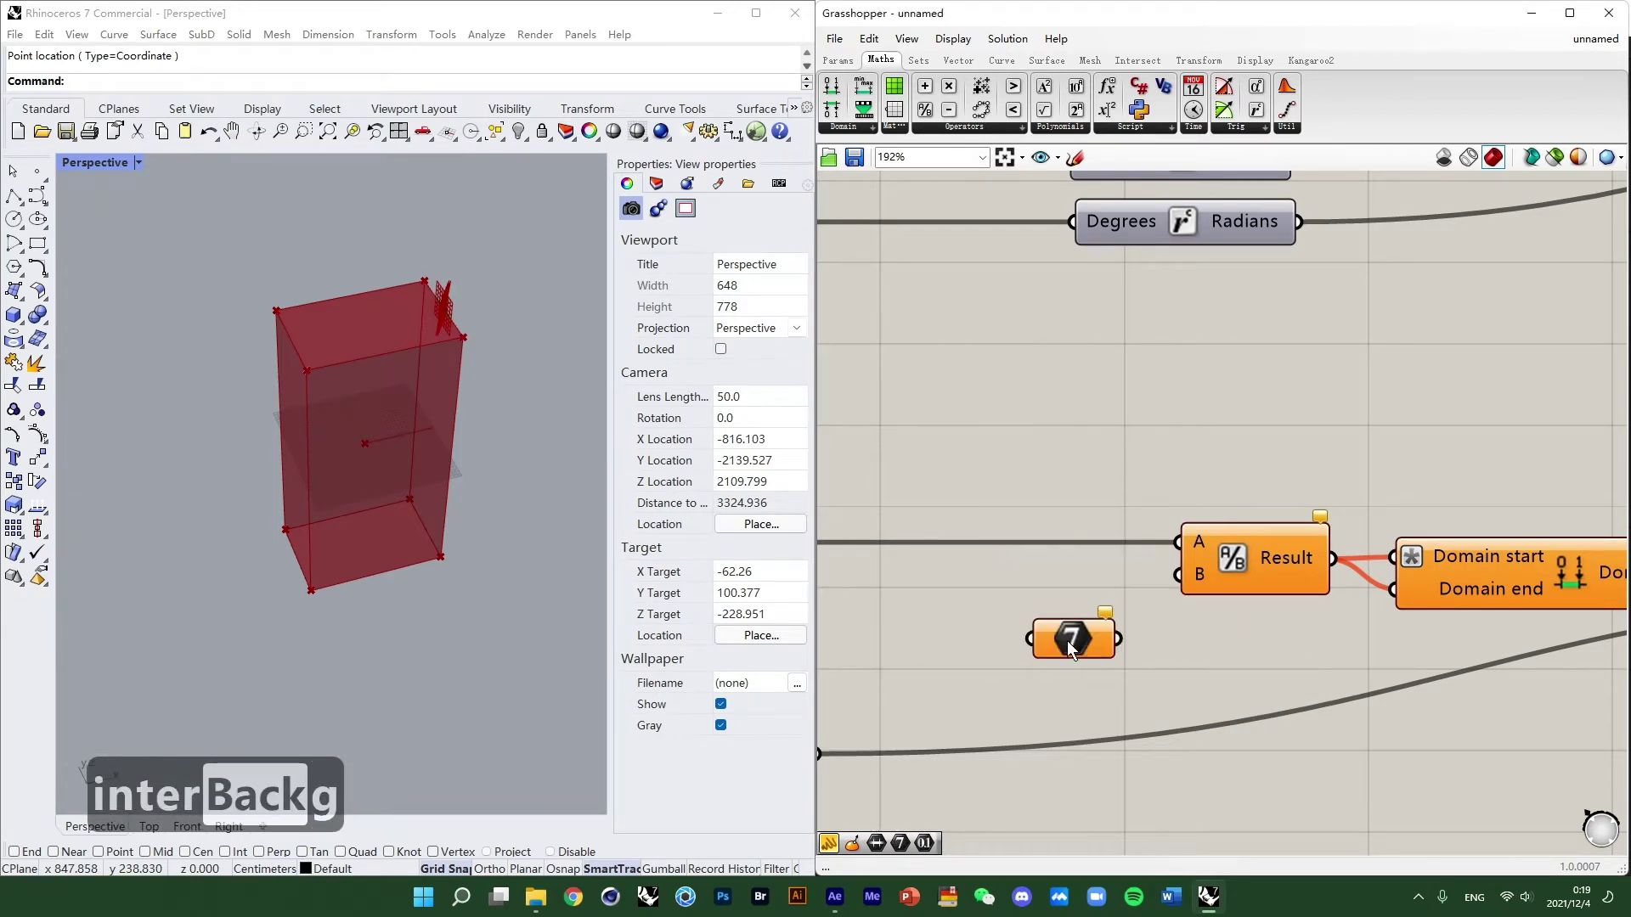
Set the Integer parameter to 2 and connect it to the division's B input.
{"action": "right_click", "coordinate": [1067, 639]}
{"action": "mouse_move", "coordinate": [1274, 743]}
{"action": "left_click", "coordinate": [1352, 753]}
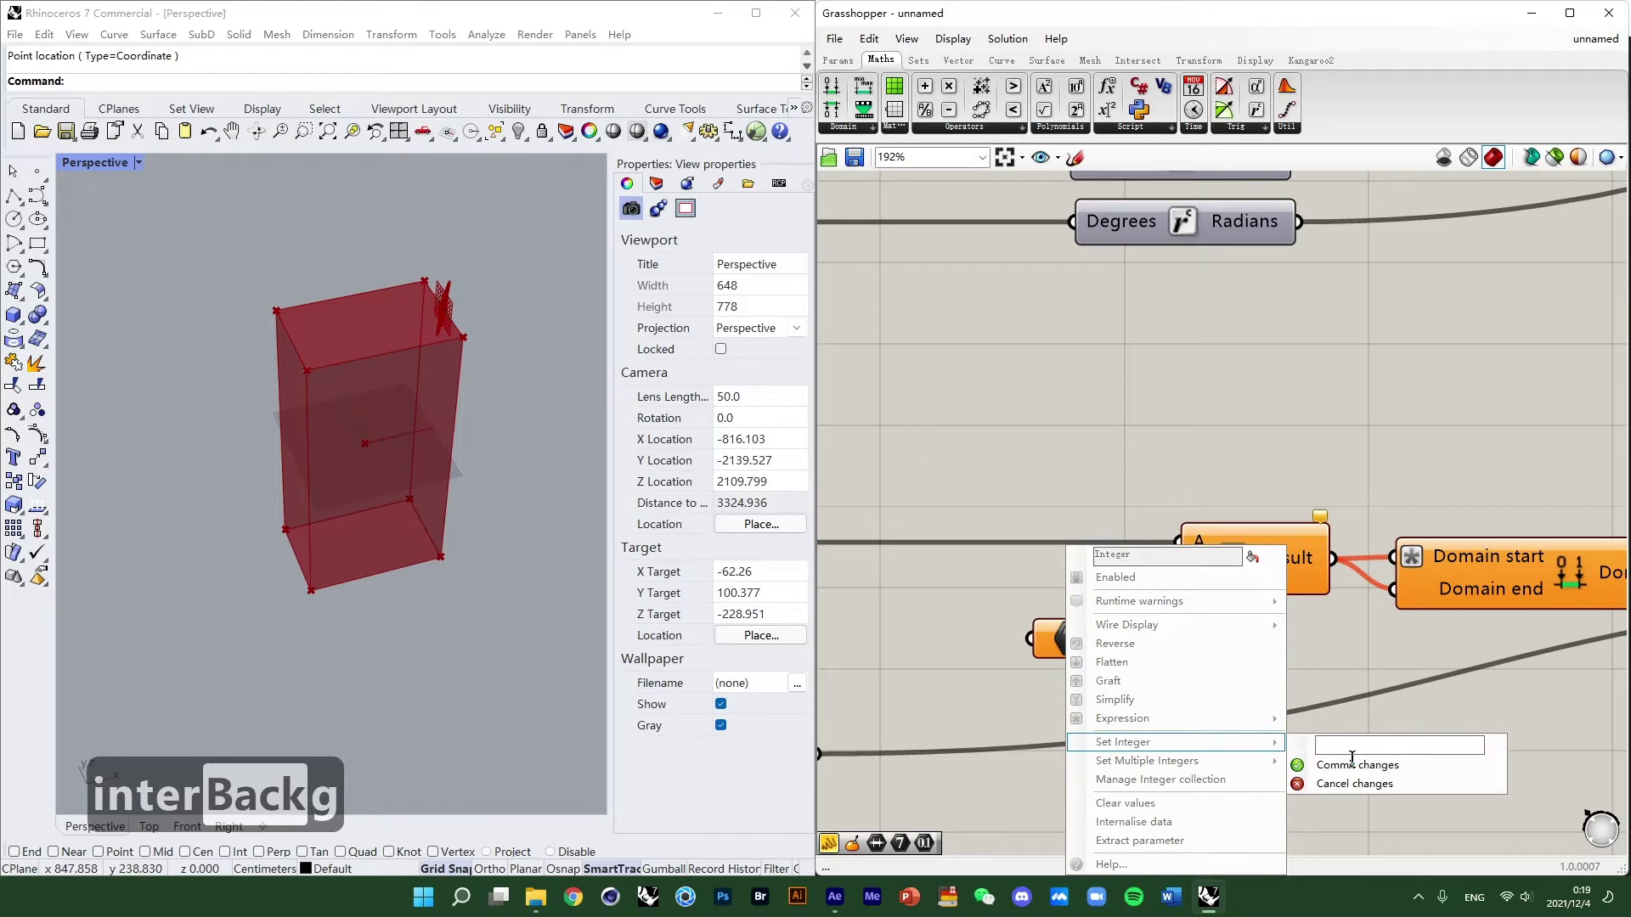
{"action": "type", "text": "2"}
{"action": "key", "text": "Return"}
{"action": "left_click_drag", "start_coordinate": [1119, 638], "coordinate": [1169, 586]}
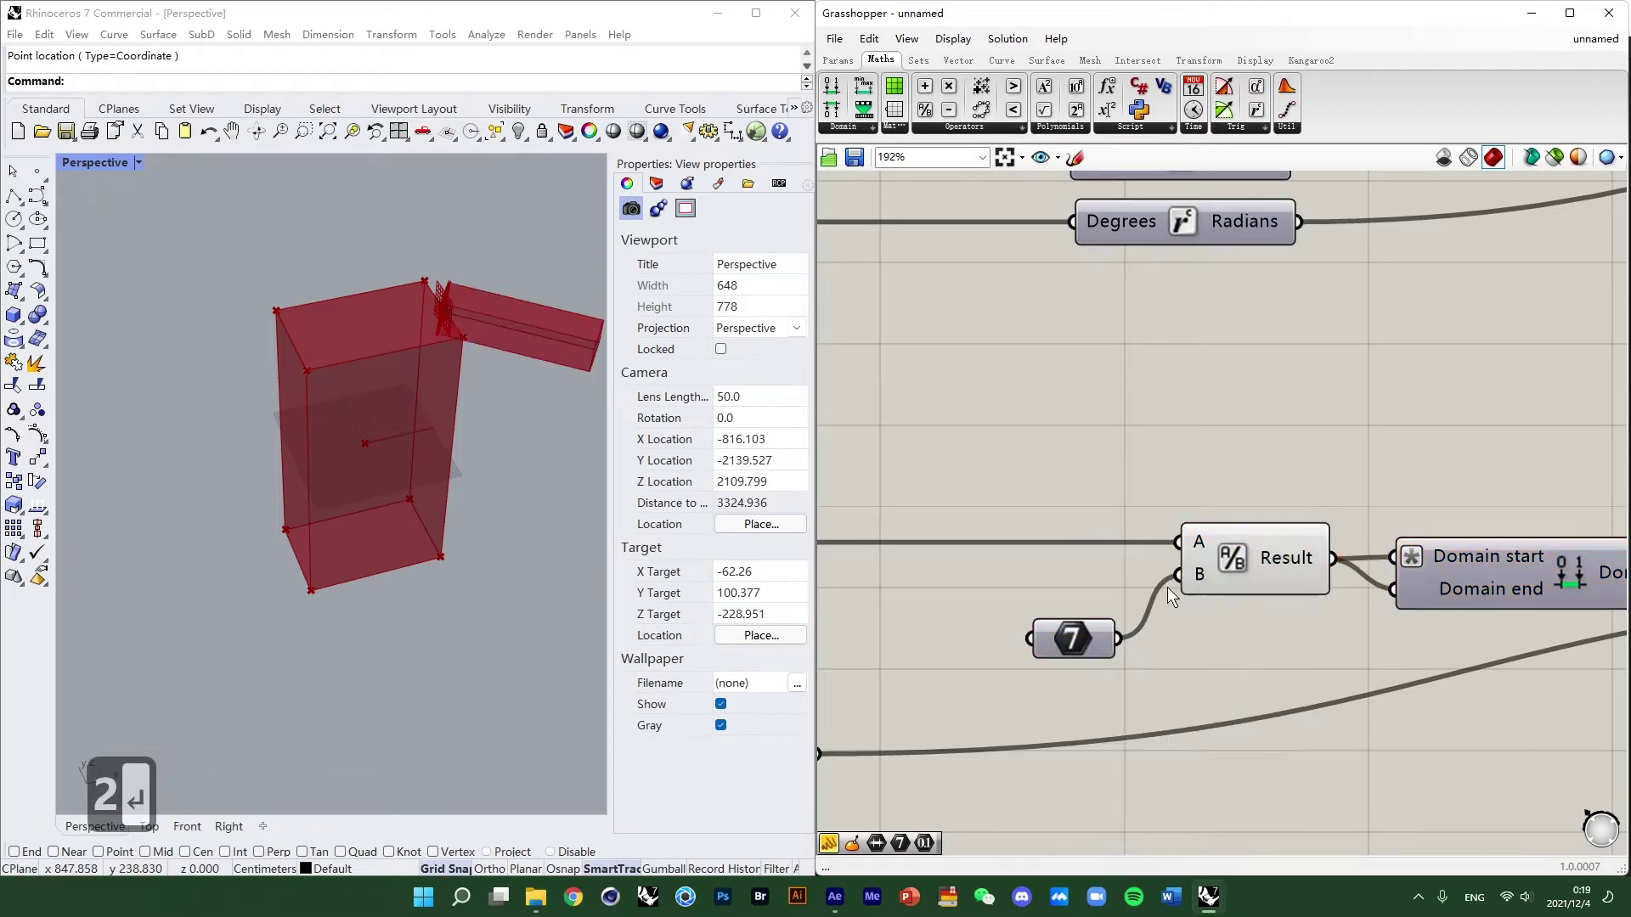
Tuck the Integer parameter beside the division and shift it, the division and Construct Domain slightly away from the Rectangle component.
{"action": "scroll", "coordinate": [1107, 588], "scroll_direction": "down", "scroll_amount": 5}
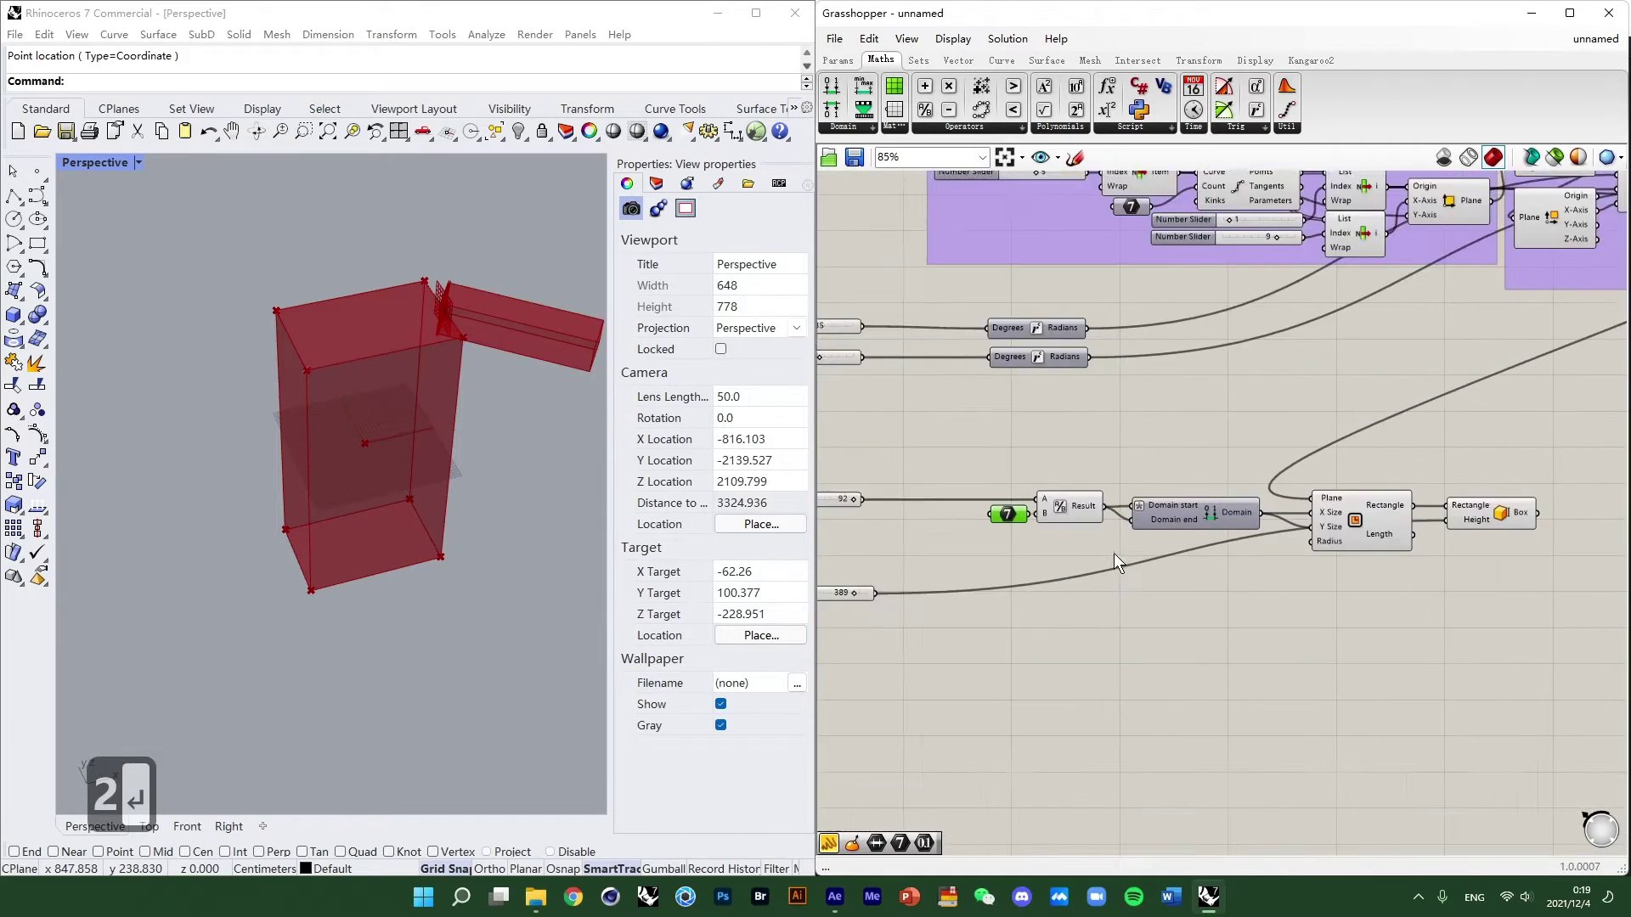
{"action": "left_click", "coordinate": [1170, 555]}
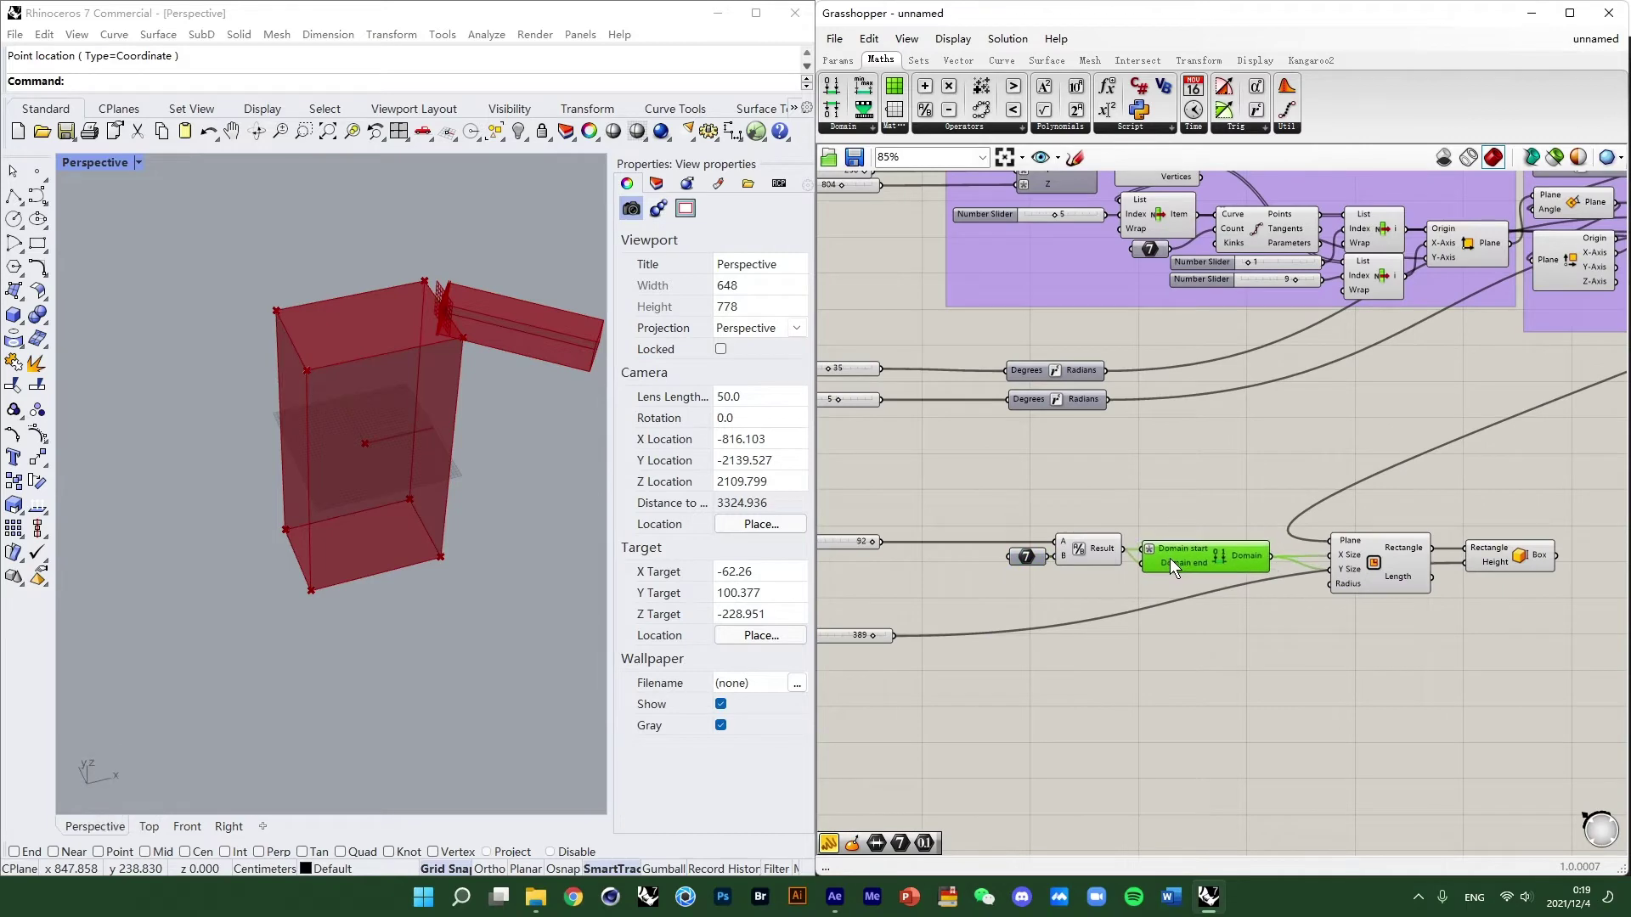
{"action": "scroll", "coordinate": [1170, 558], "scroll_direction": "up", "scroll_amount": 3}
{"action": "scroll", "coordinate": [1215, 524], "scroll_direction": "down", "scroll_amount": 3}
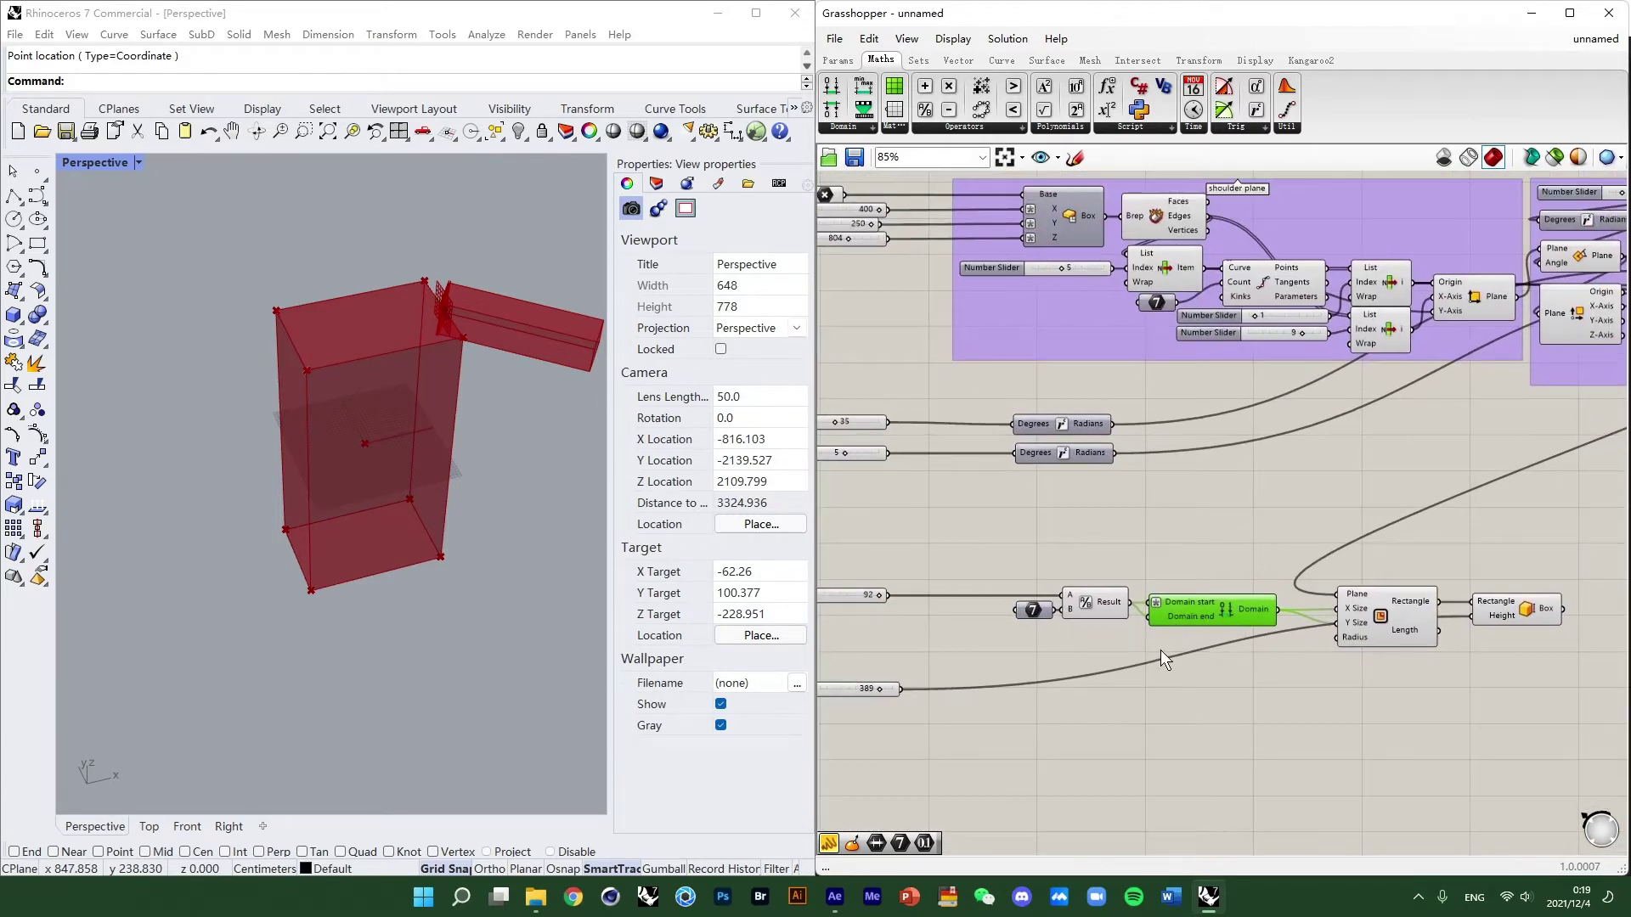
{"action": "left_click_drag", "start_coordinate": [1163, 642], "coordinate": [1002, 586]}
{"action": "left_click_drag", "start_coordinate": [1189, 614], "coordinate": [1160, 615]}
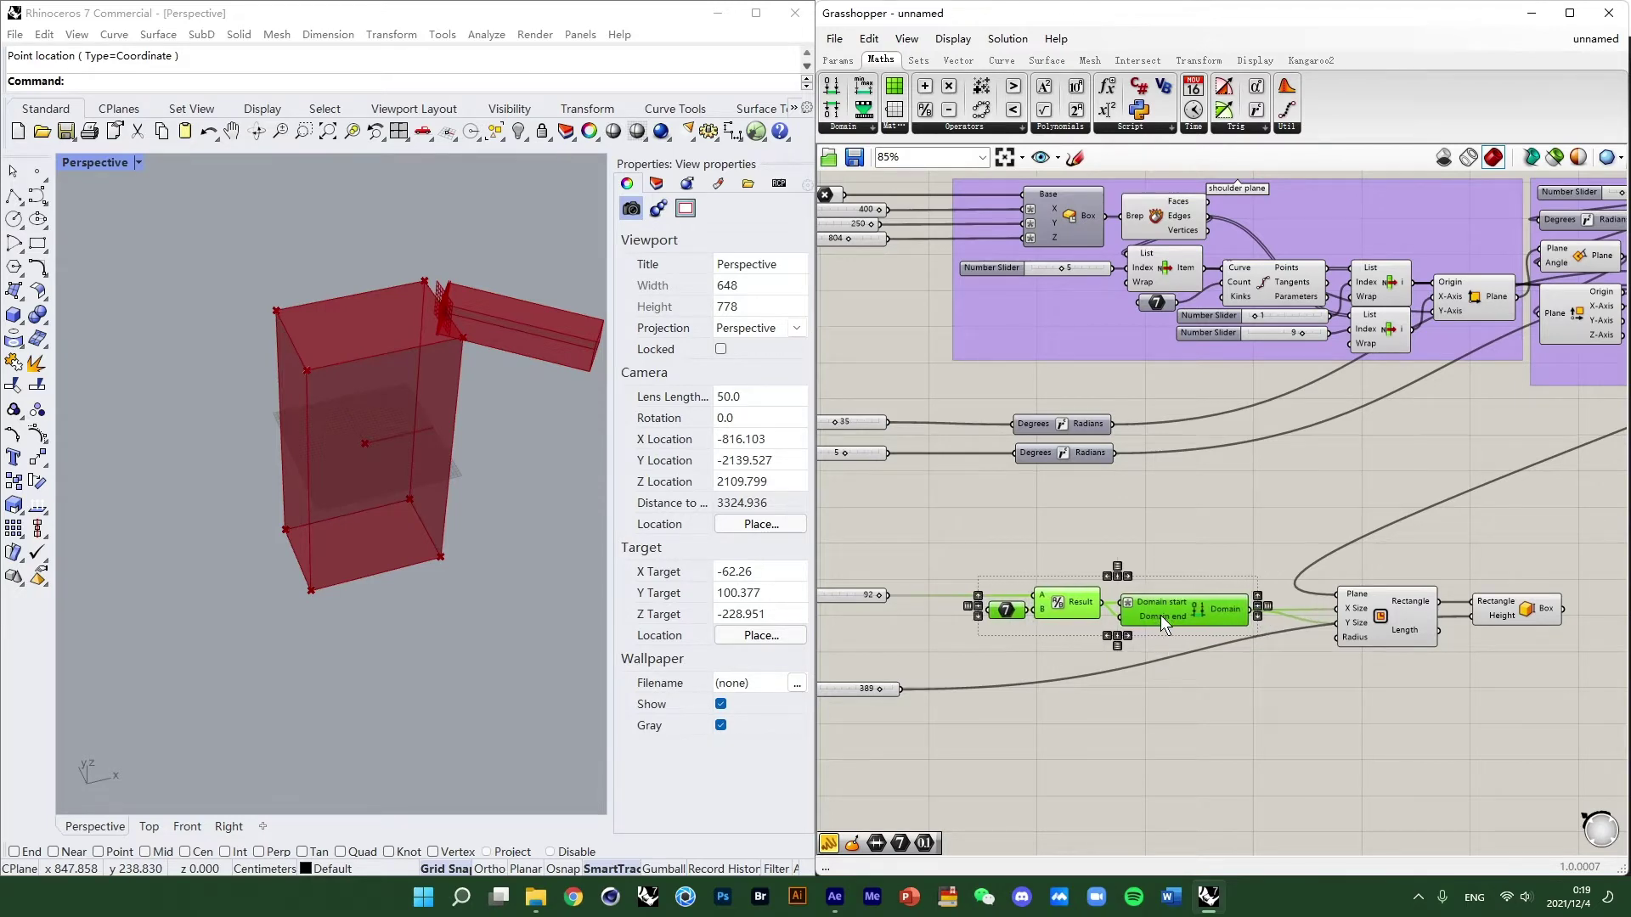
{"action": "left_click", "coordinate": [1157, 559]}
Convert the Integer parameter, the arm breadth division and the Construct Domain component into one cluster.
{"action": "scroll", "coordinate": [1157, 564], "scroll_direction": "up", "scroll_amount": 3}
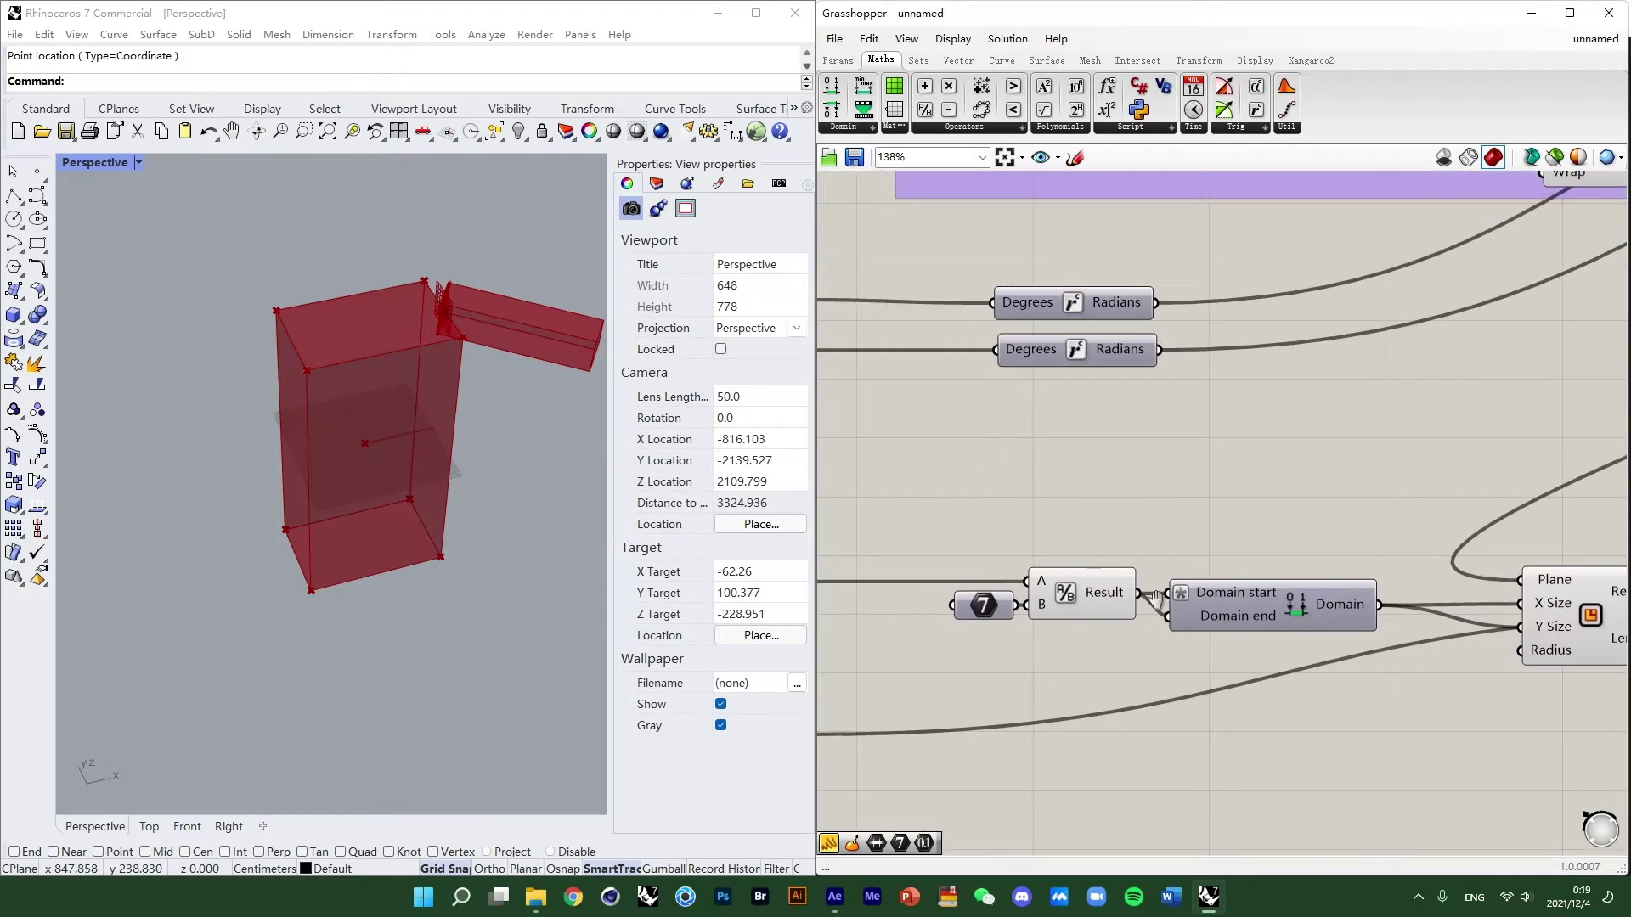
{"action": "middle_click", "coordinate": [1087, 492]}
{"action": "left_click_drag", "start_coordinate": [910, 535], "coordinate": [1404, 701]}
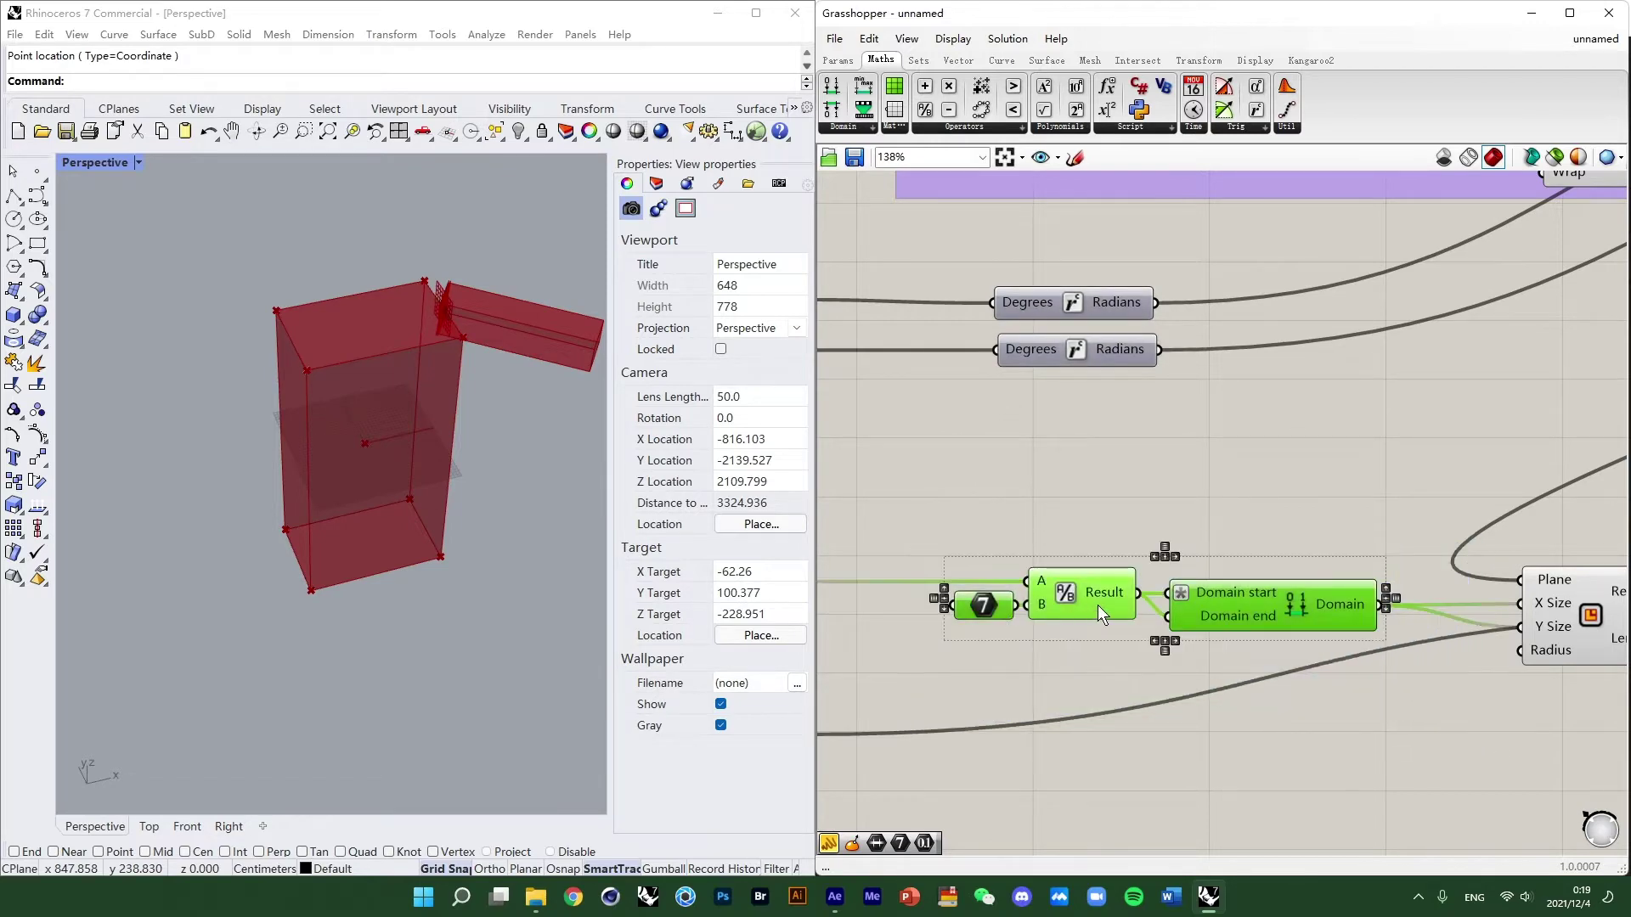
{"action": "scroll", "coordinate": [1063, 574], "scroll_direction": "down", "scroll_amount": 3}
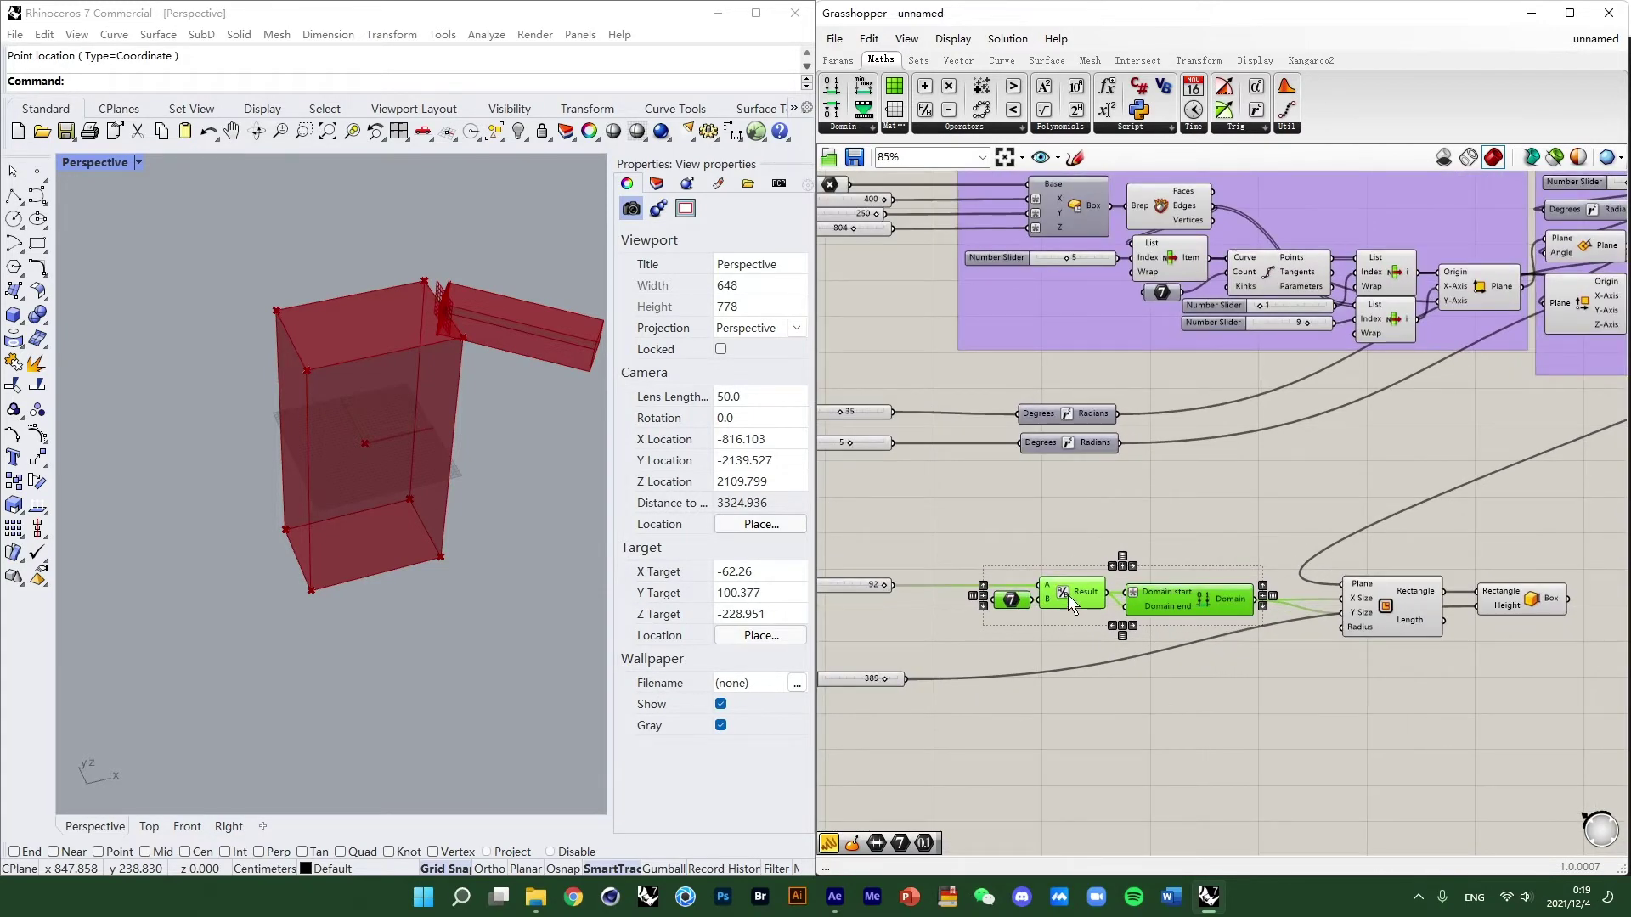
{"action": "scroll", "coordinate": [1080, 603], "scroll_direction": "up", "scroll_amount": 4}
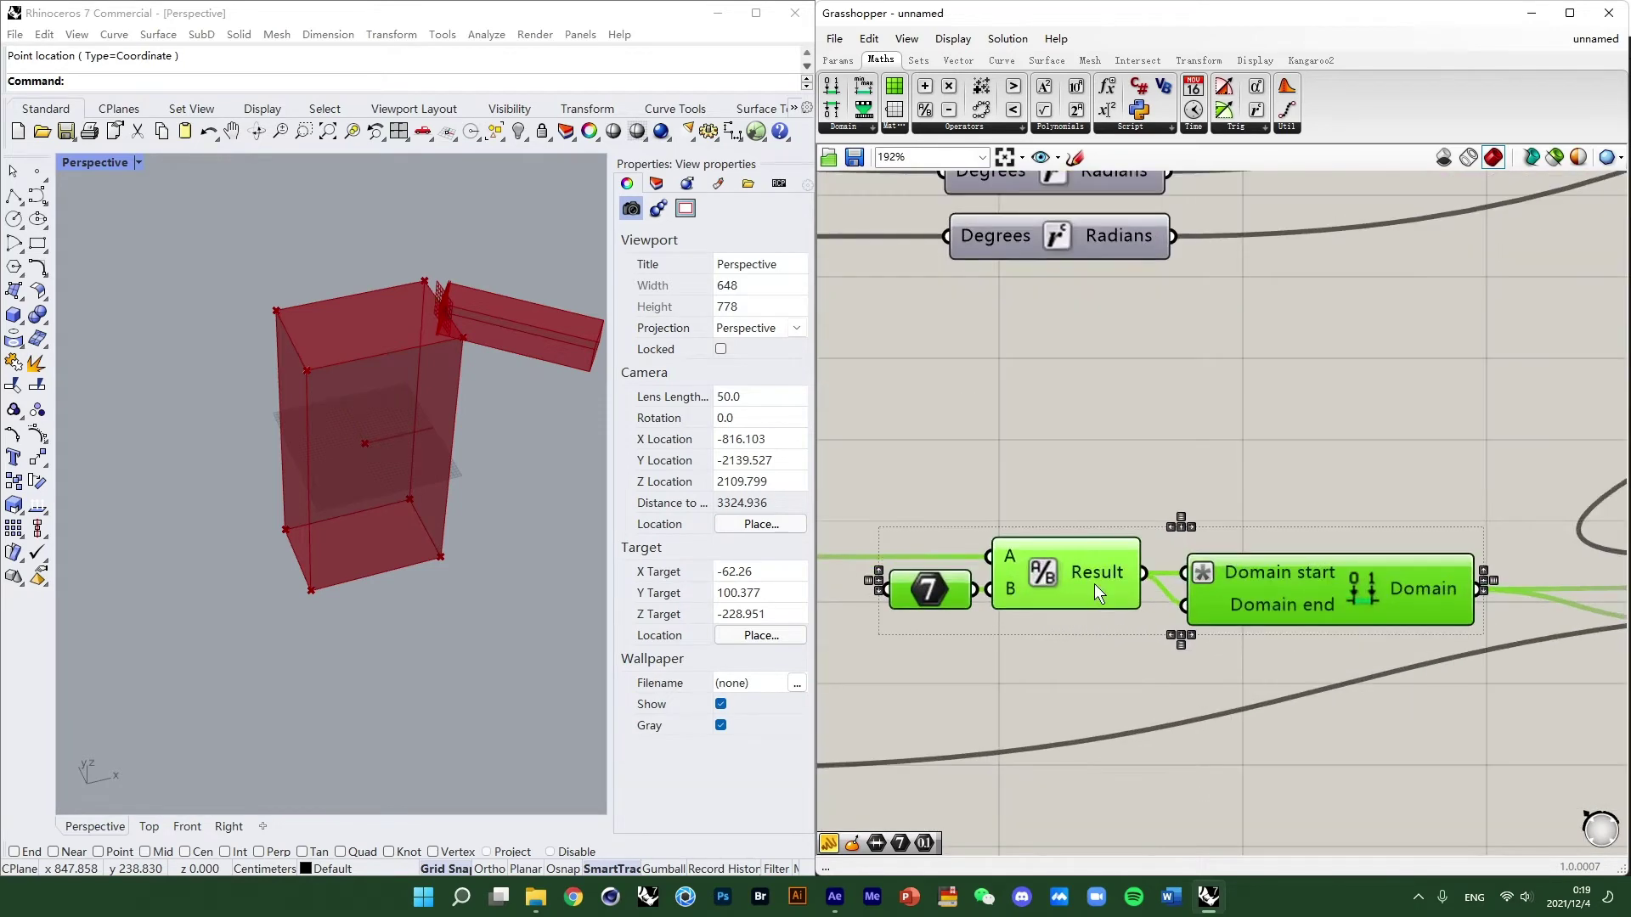
{"action": "middle_click", "coordinate": [1094, 584]}
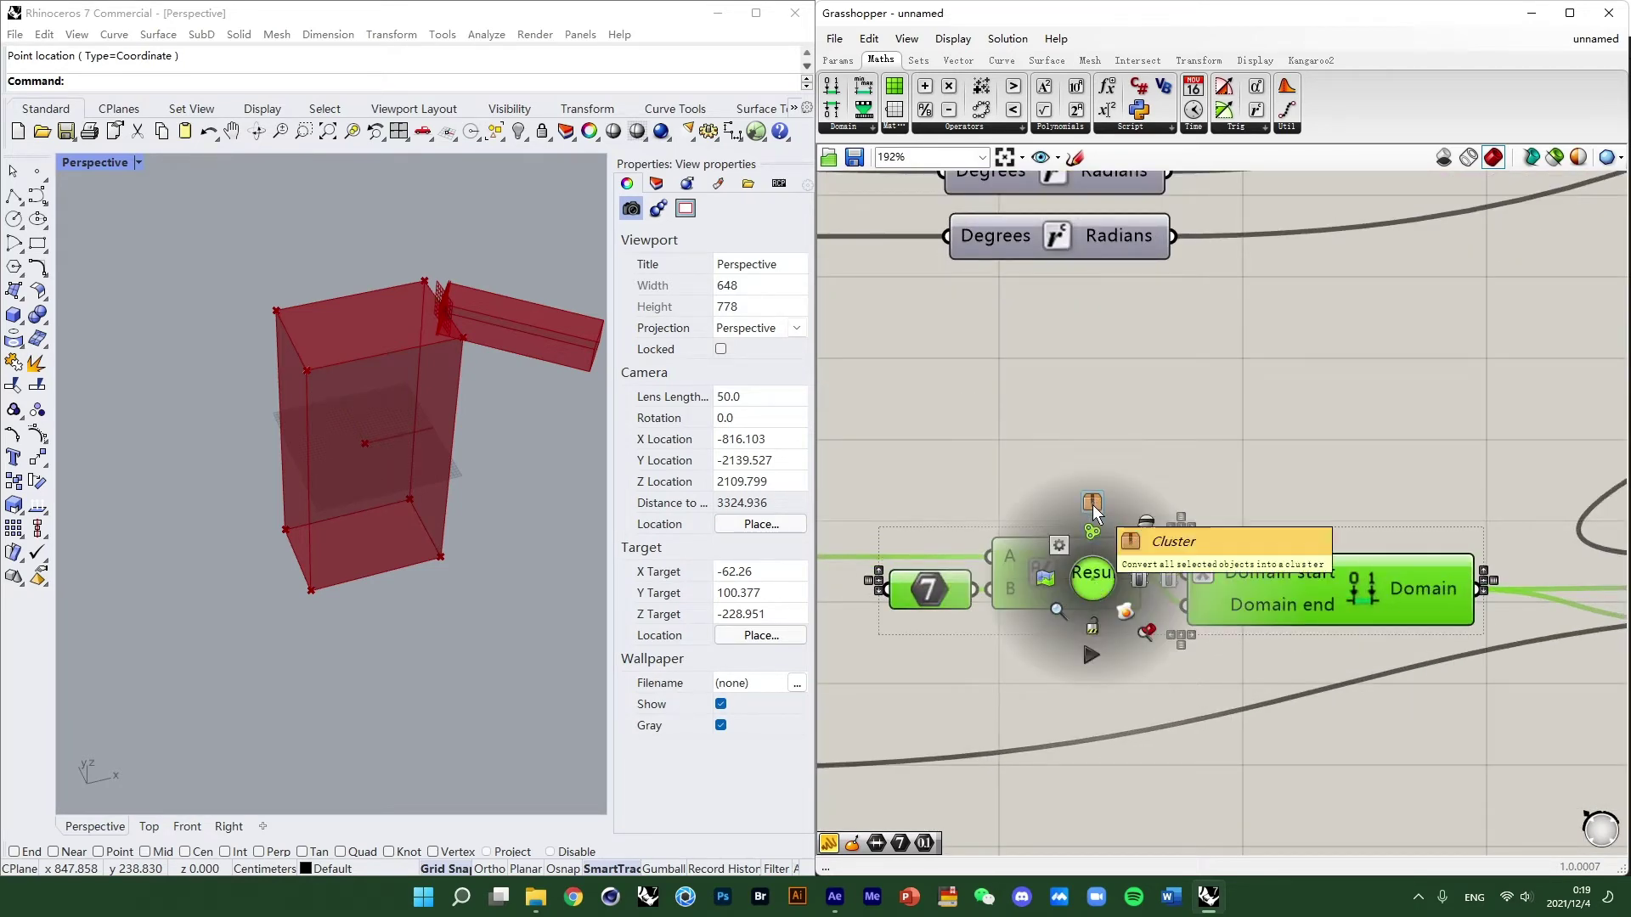
{"action": "left_click", "coordinate": [1092, 505]}
{"action": "scroll", "coordinate": [1166, 508], "scroll_direction": "down", "scroll_amount": 3}
{"action": "right_click_drag", "start_coordinate": [1165, 507], "coordinate": [1128, 477]}
{"action": "scroll", "coordinate": [1152, 537], "scroll_direction": "up", "scroll_amount": 3}
{"action": "scroll", "coordinate": [1224, 490], "scroll_direction": "down", "scroll_amount": 3}
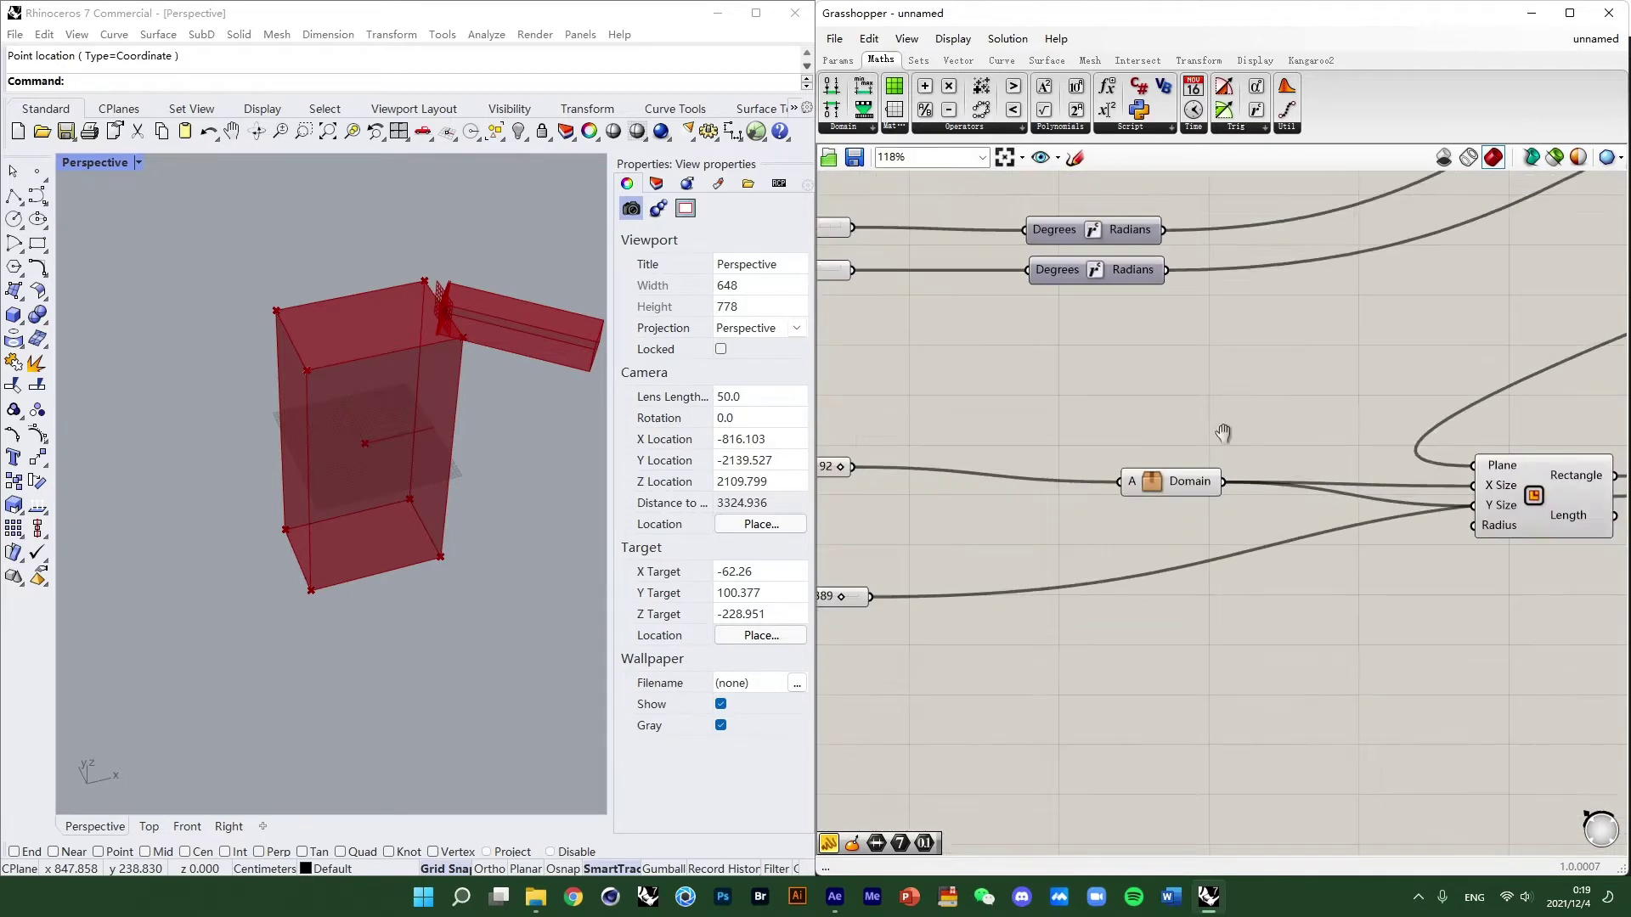
Move the new Domain cluster closer to the Arm breadth slider and level with it.
{"action": "right_click_drag", "start_coordinate": [1223, 433], "coordinate": [1269, 528]}
{"action": "left_click_drag", "start_coordinate": [1232, 583], "coordinate": [1140, 572]}
{"action": "scroll", "coordinate": [1111, 560], "scroll_direction": "up", "scroll_amount": 1}
{"action": "scroll", "coordinate": [1182, 520], "scroll_direction": "down", "scroll_amount": 2}
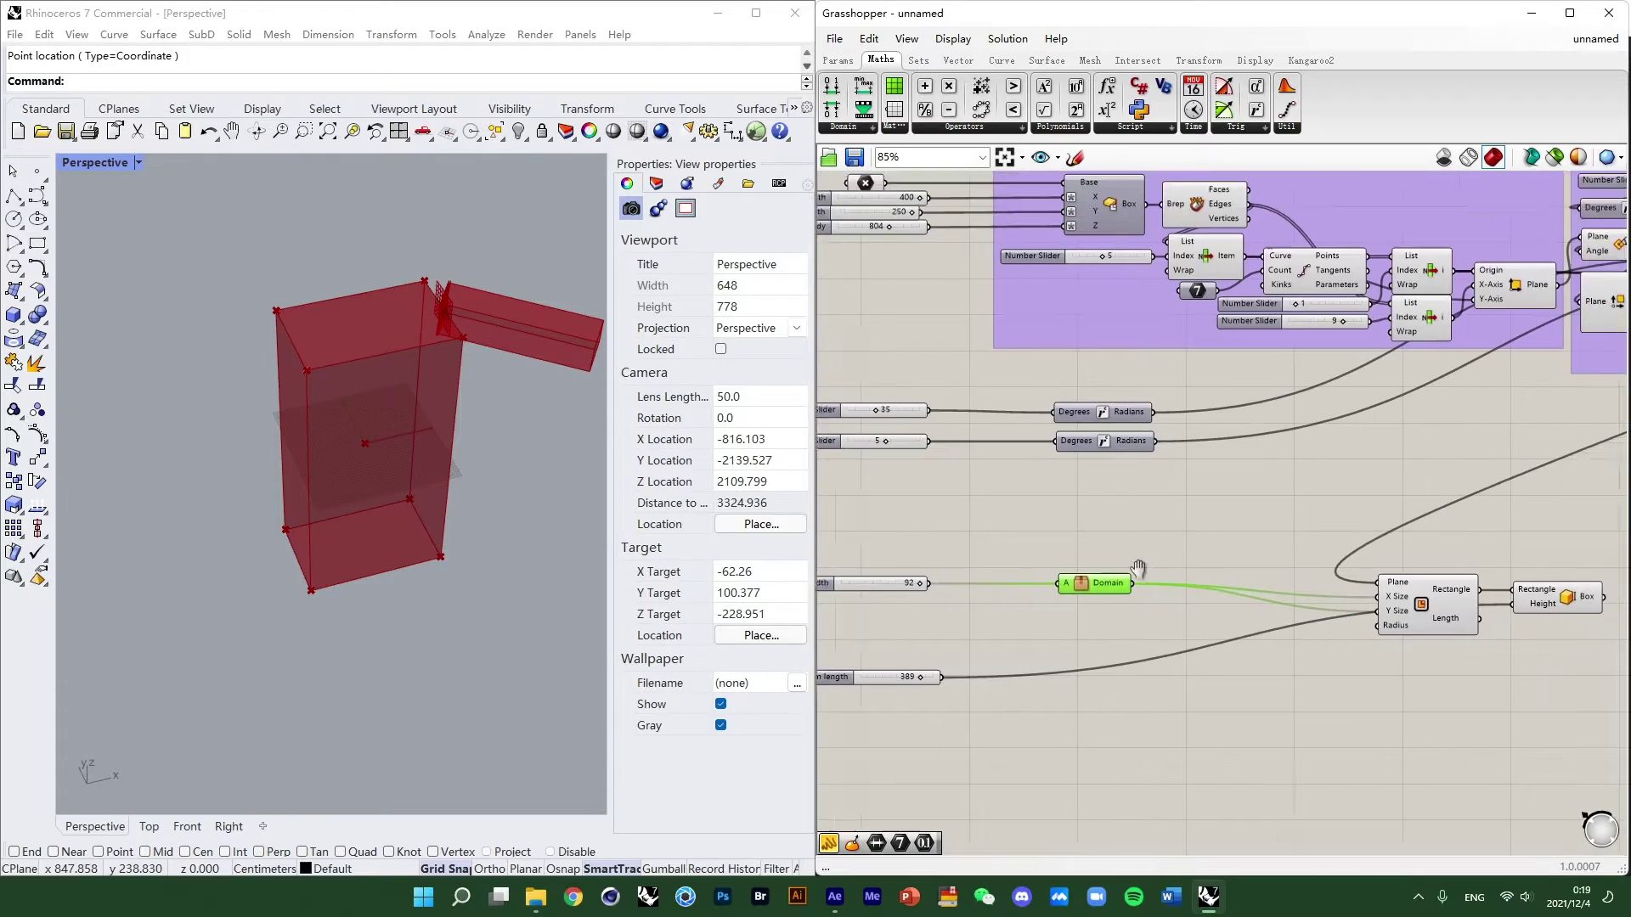
{"action": "right_click_drag", "start_coordinate": [1238, 598], "coordinate": [1294, 555]}
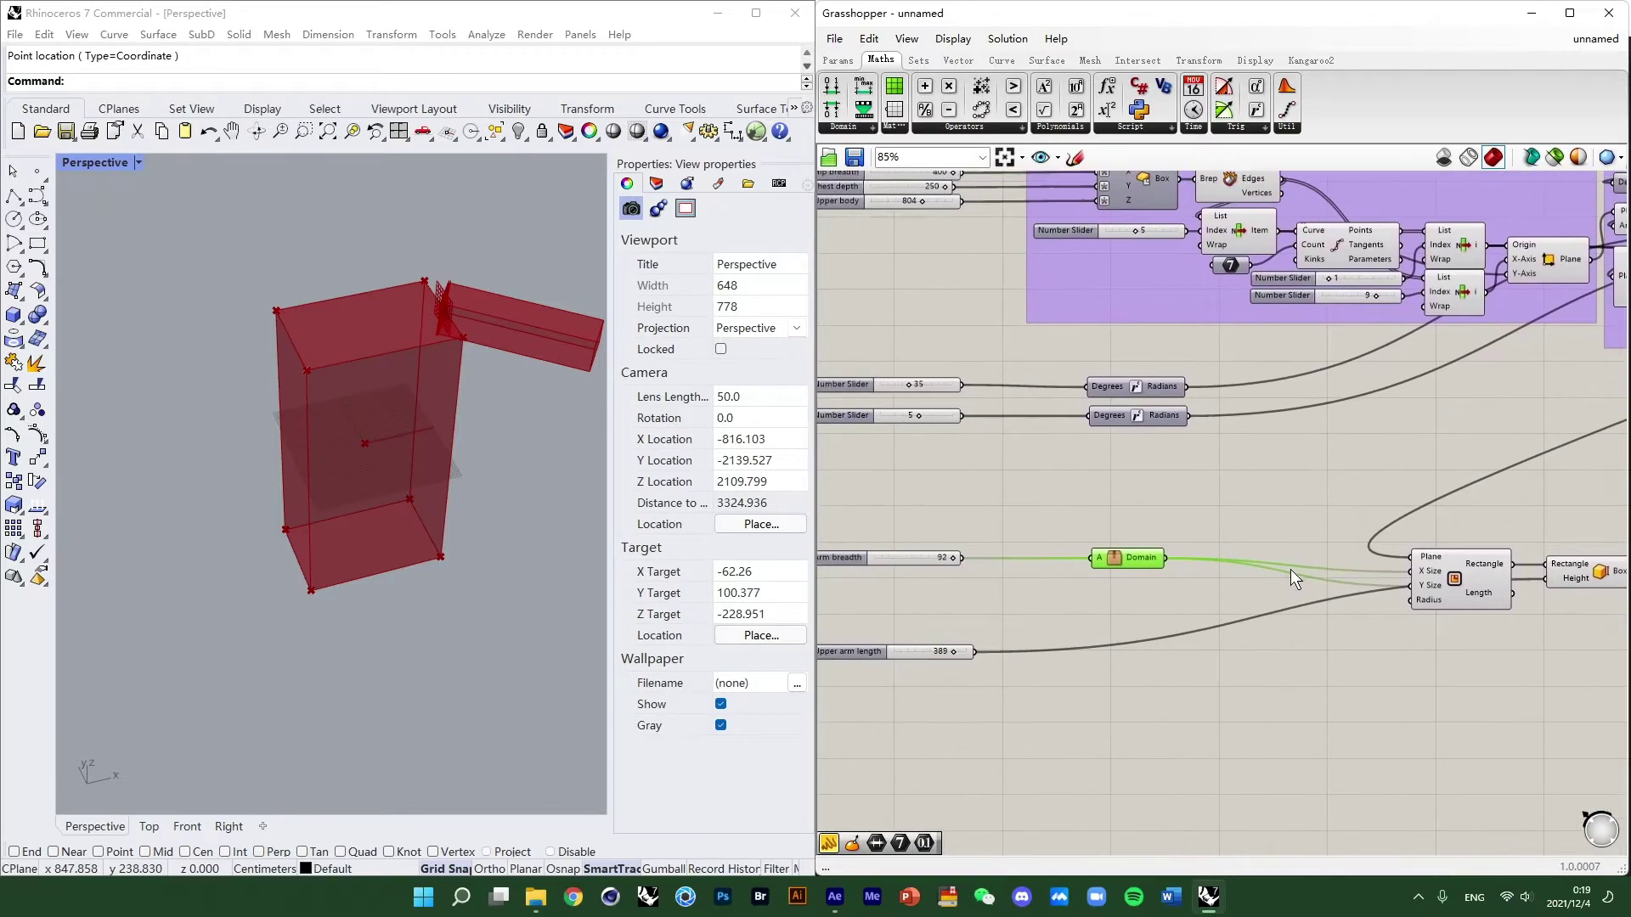
Place the Rectangle component directly beside the Domain cluster, centred on the cluster's output.
{"action": "scroll", "coordinate": [1142, 546], "scroll_direction": "up", "scroll_amount": 4}
{"action": "scroll", "coordinate": [1079, 526], "scroll_direction": "down", "scroll_amount": 4}
{"action": "scroll", "coordinate": [1105, 531], "scroll_direction": "up", "scroll_amount": 2}
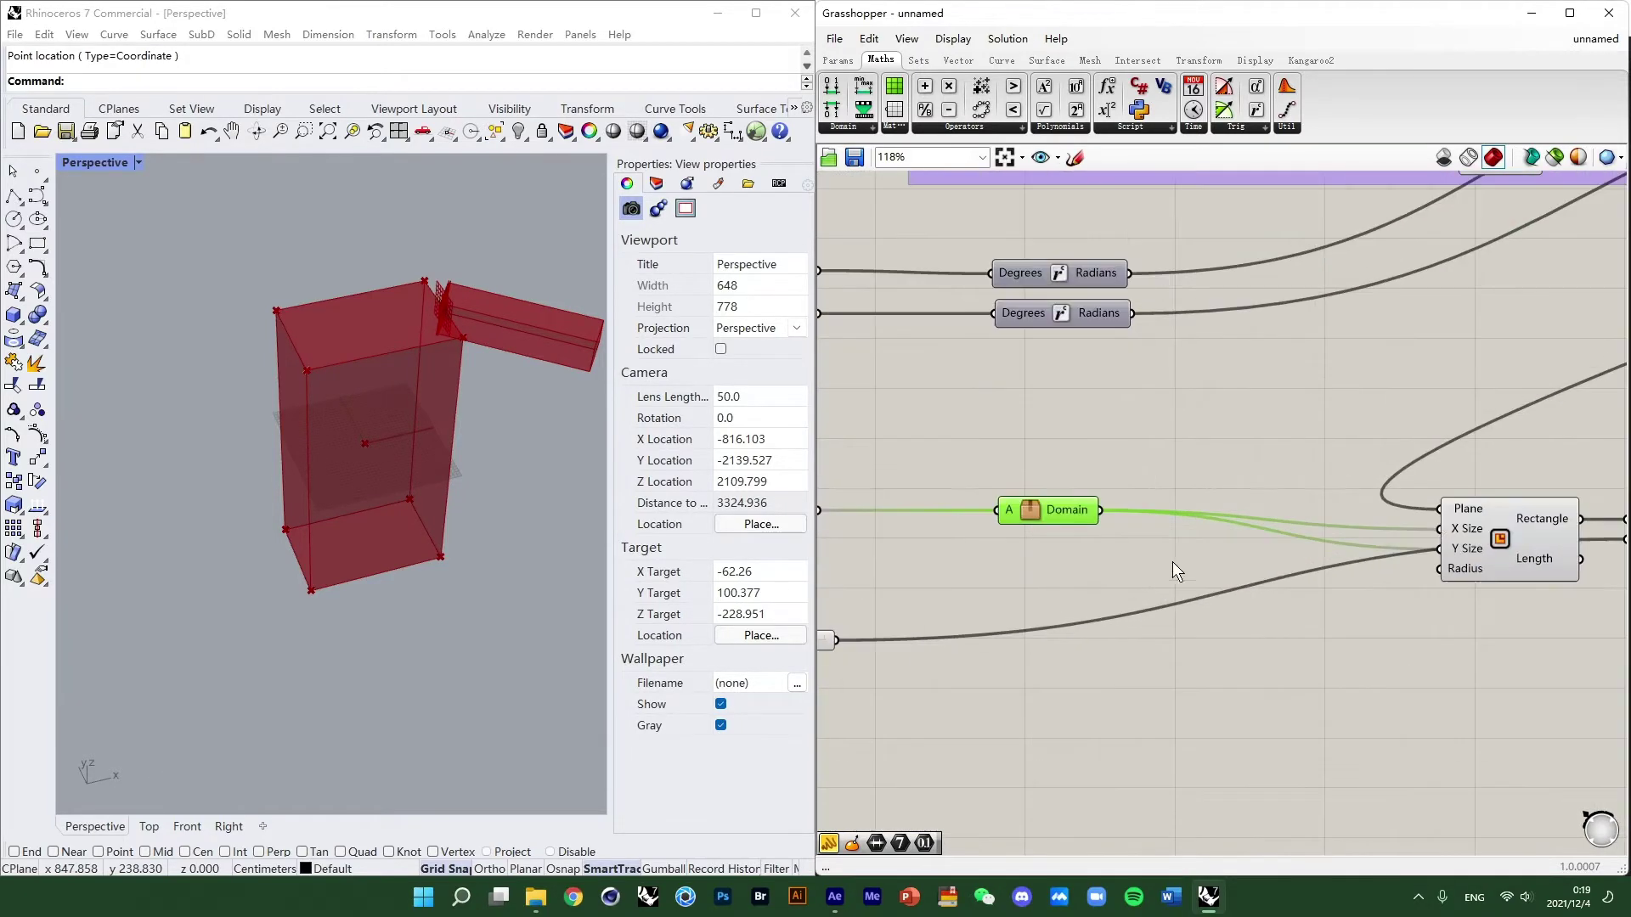
{"action": "scroll", "coordinate": [1143, 518], "scroll_direction": "down", "scroll_amount": 3}
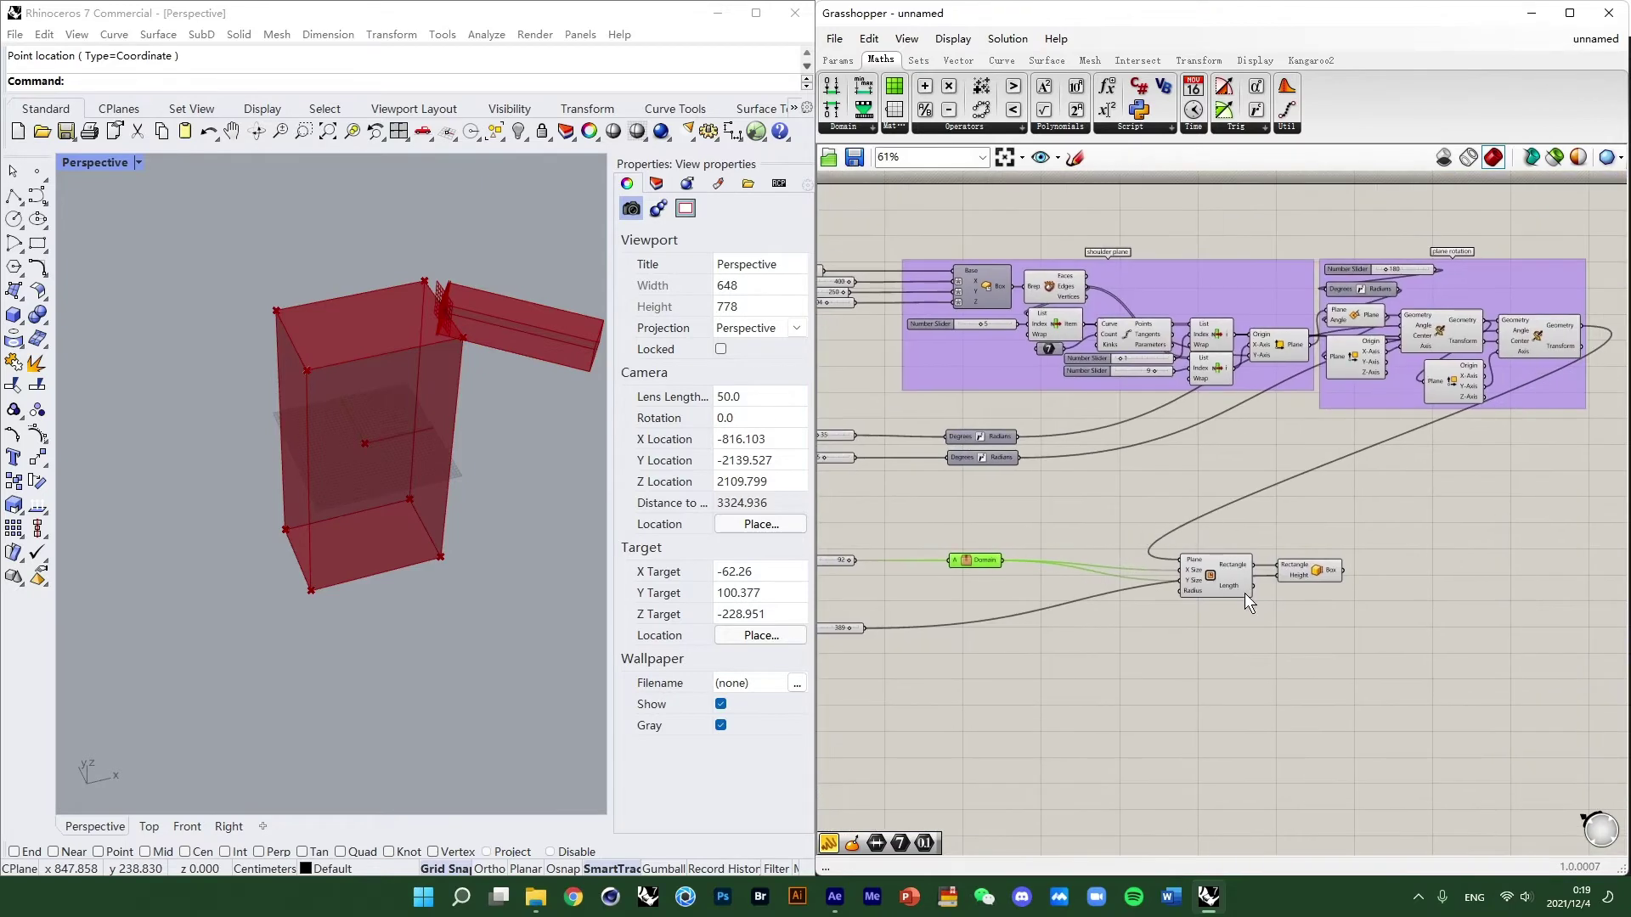
{"action": "left_click_drag", "start_coordinate": [1223, 586], "coordinate": [1073, 568]}
{"action": "right_click_drag", "start_coordinate": [1073, 567], "coordinate": [1195, 541]}
{"action": "scroll", "coordinate": [1095, 541], "scroll_direction": "up", "scroll_amount": 5}
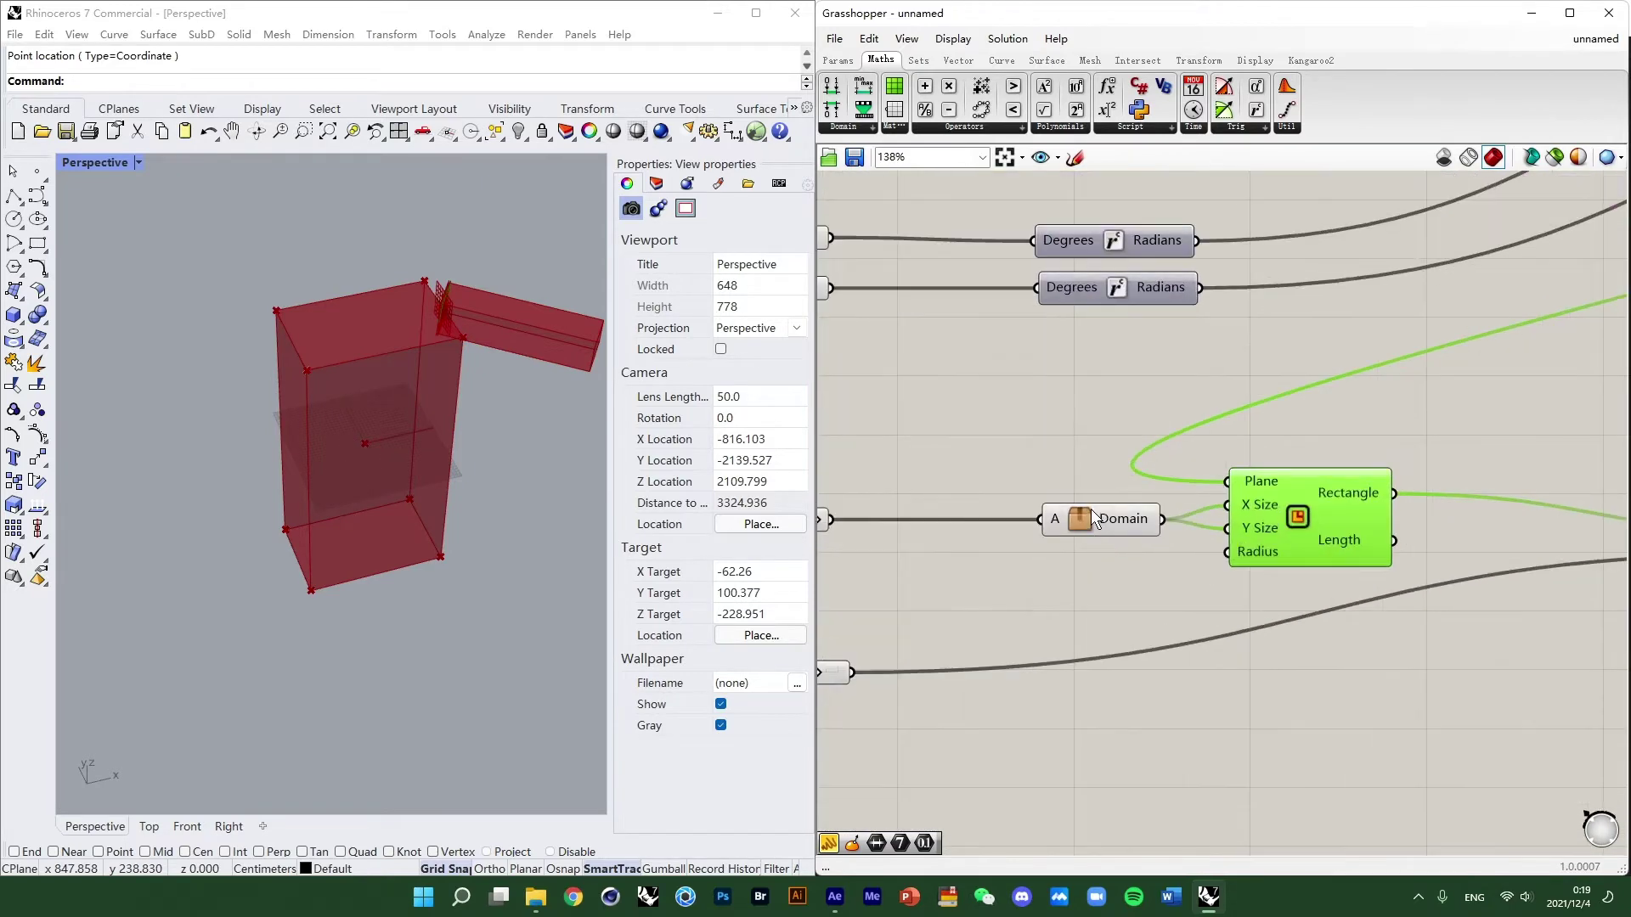
{"action": "left_click", "coordinate": [1136, 527]}
{"action": "left_click_drag", "start_coordinate": [1264, 526], "coordinate": [1266, 528]}
{"action": "left_click", "coordinate": [1117, 534]}
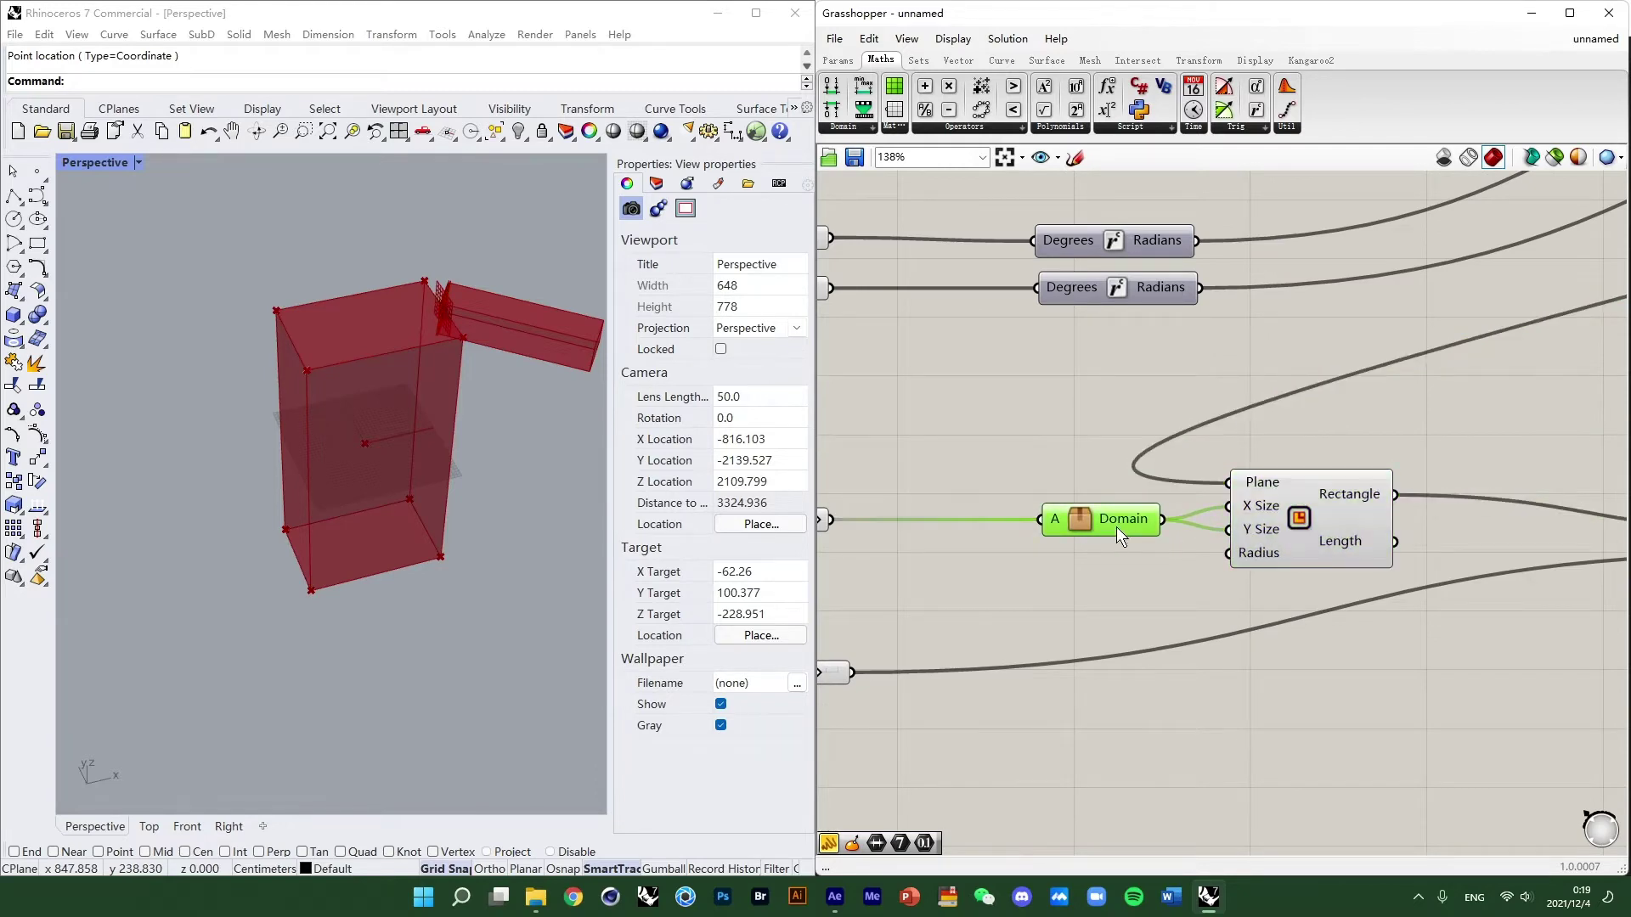
Open the Domain cluster to examine the components inside it, and return to the main definition.
{"action": "scroll", "coordinate": [1136, 480], "scroll_direction": "down", "scroll_amount": 5}
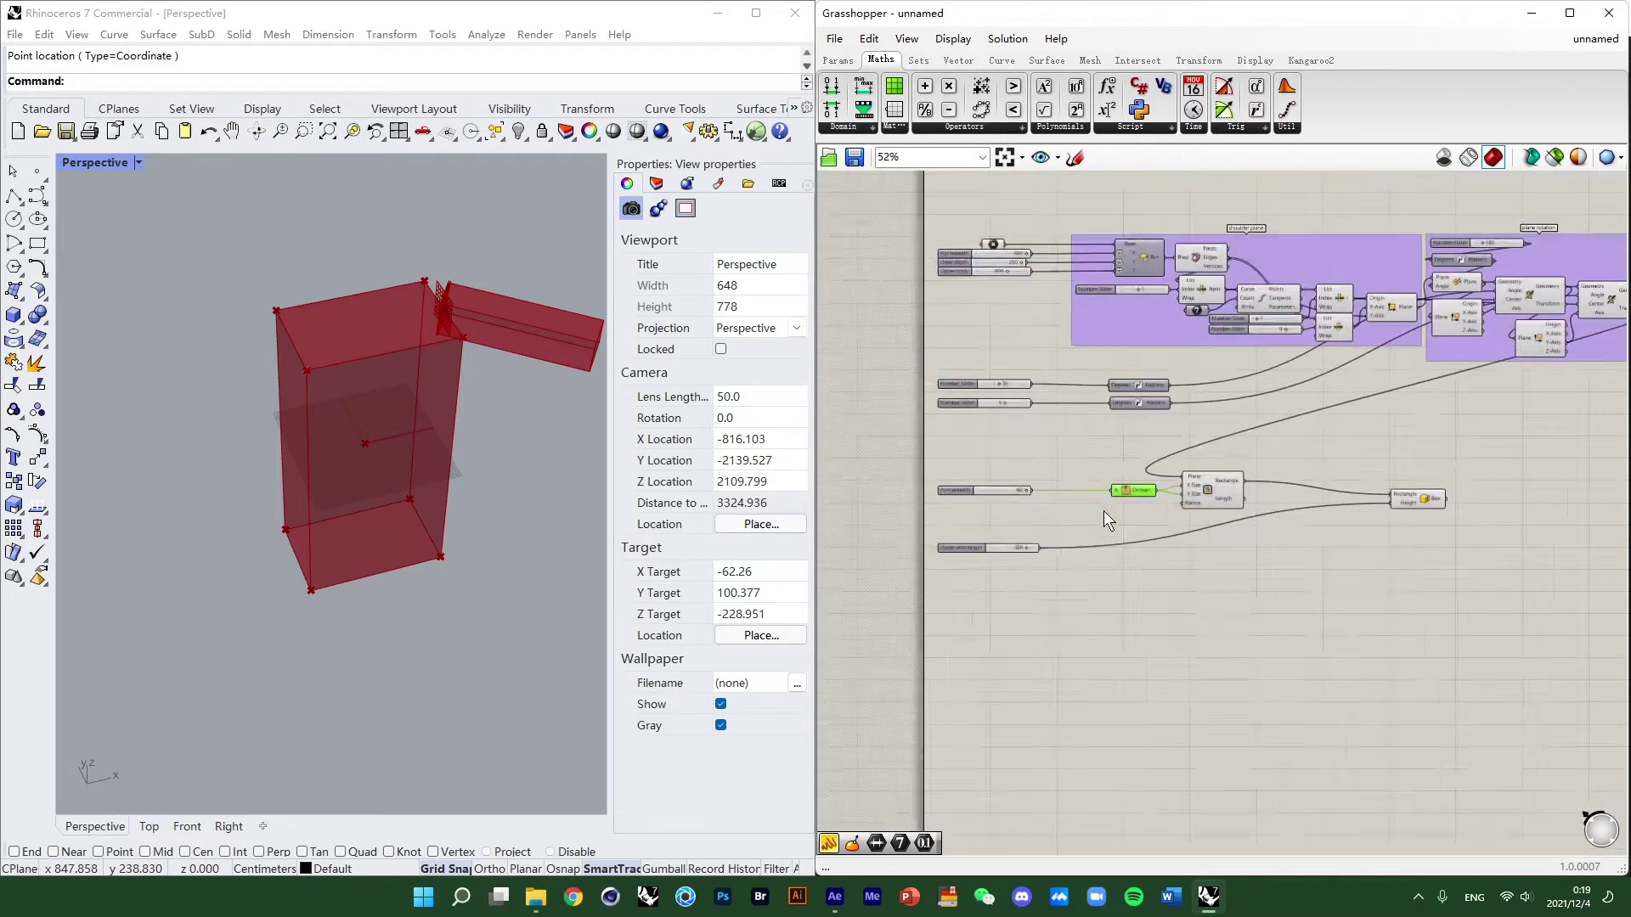
{"action": "scroll", "coordinate": [1133, 520], "scroll_direction": "up", "scroll_amount": 5}
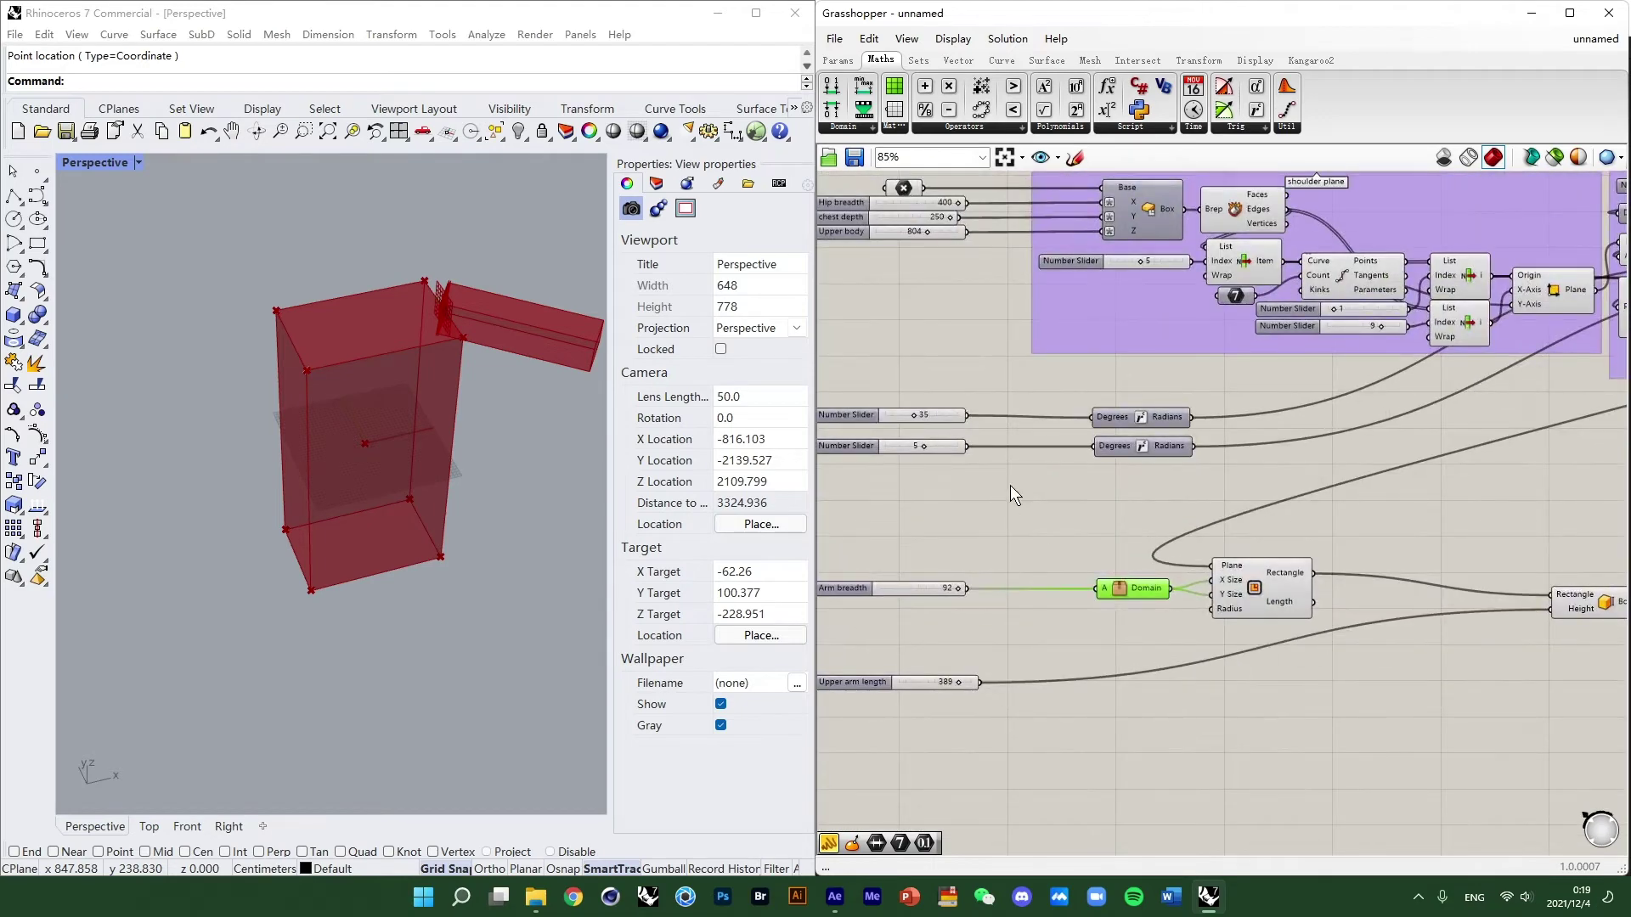
{"action": "double_click", "coordinate": [1144, 589]}
{"action": "left_click", "coordinate": [1145, 616]}
{"action": "double_click", "coordinate": [1119, 587]}
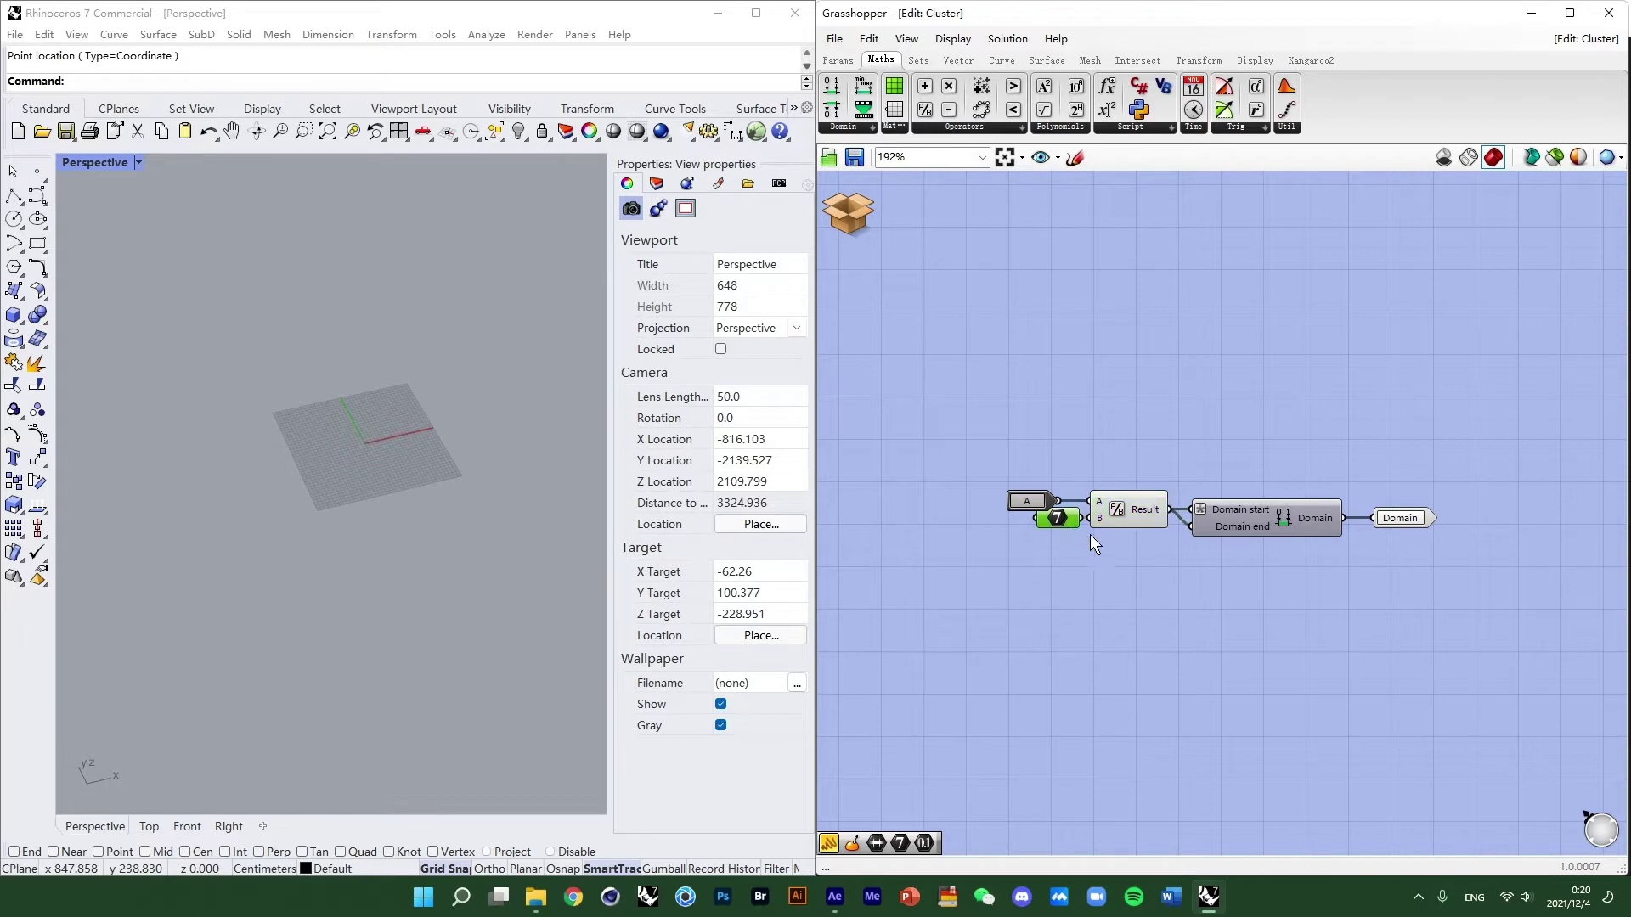
{"action": "right_click", "coordinate": [1062, 520]}
{"action": "left_click", "coordinate": [1348, 511]}
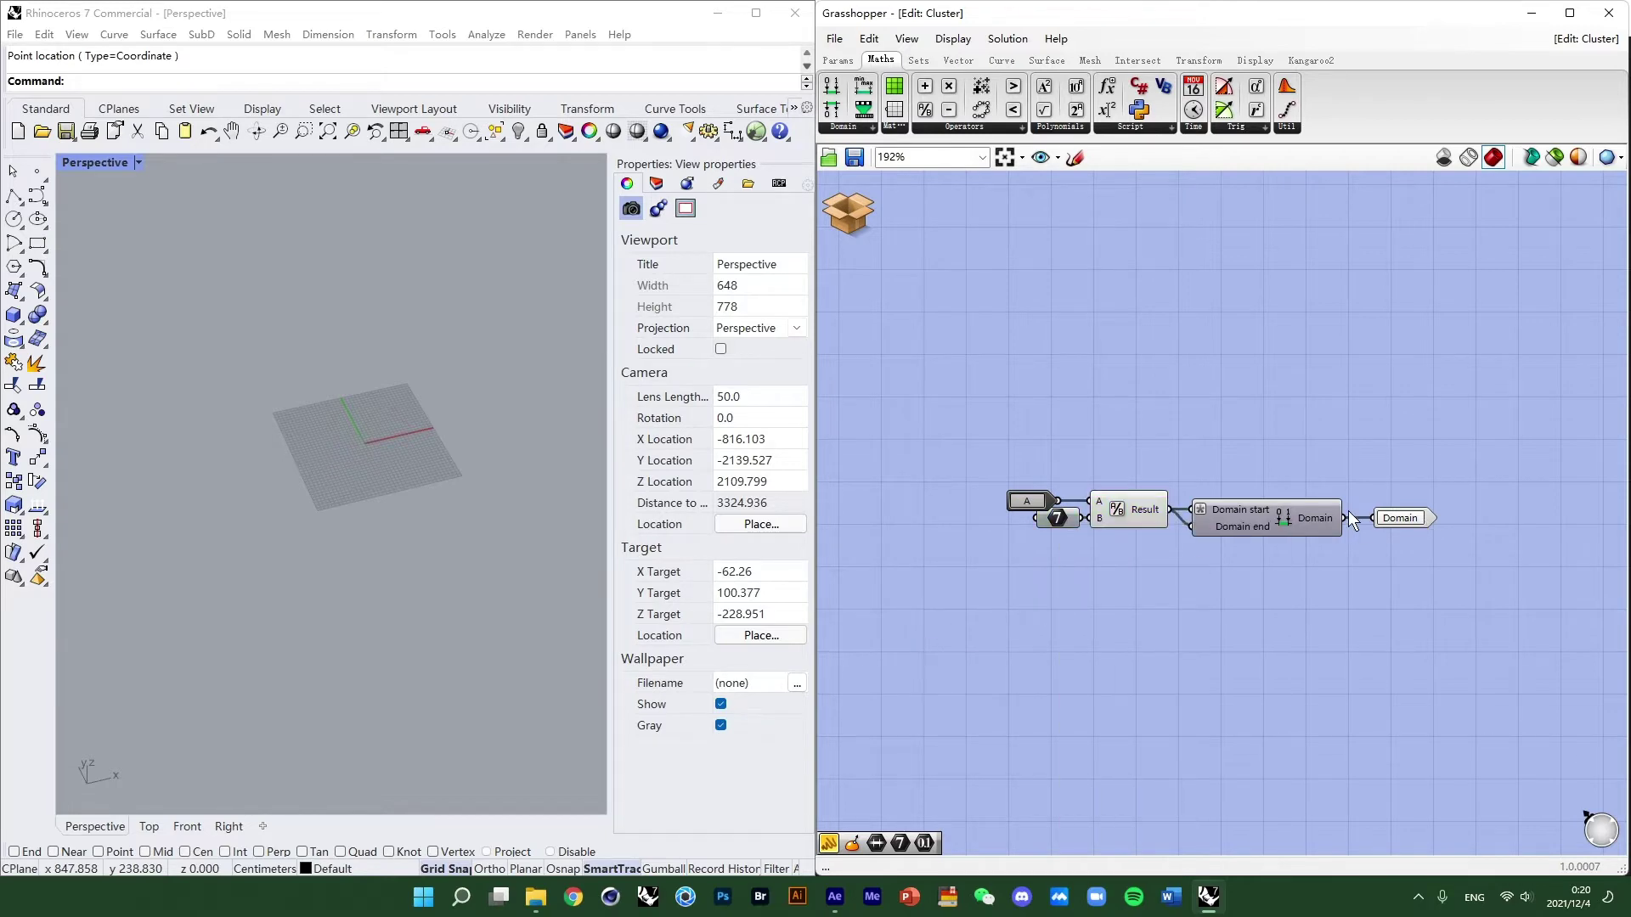
{"action": "left_click", "coordinate": [847, 216]}
{"action": "left_click", "coordinate": [885, 258]}
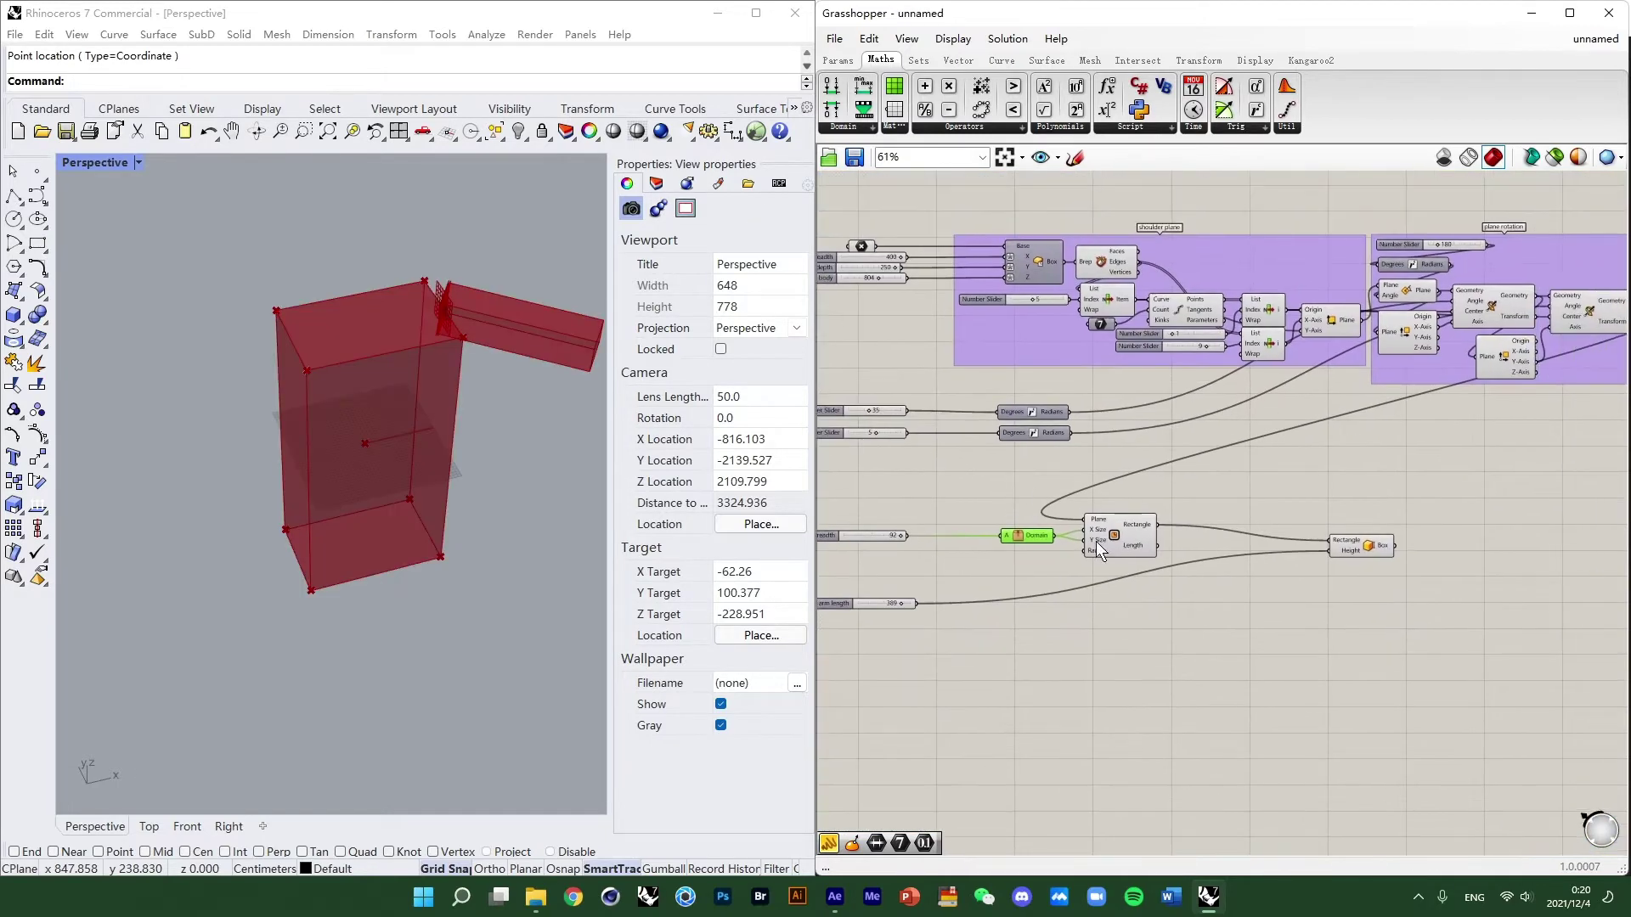
Bring the arm's Box component right beside the Rectangle component.
{"action": "right_click_drag", "start_coordinate": [1172, 585], "coordinate": [1062, 569]}
{"action": "scroll", "coordinate": [1057, 488], "scroll_direction": "up", "scroll_amount": 3}
{"action": "scroll", "coordinate": [1105, 492], "scroll_direction": "down", "scroll_amount": 4}
{"action": "scroll", "coordinate": [1094, 548], "scroll_direction": "up", "scroll_amount": 5}
{"action": "left_click_drag", "start_coordinate": [1095, 548], "coordinate": [1102, 546]}
{"action": "left_click_drag", "start_coordinate": [1547, 581], "coordinate": [1278, 550]}
{"action": "scroll", "coordinate": [1104, 611], "scroll_direction": "down", "scroll_amount": 5}
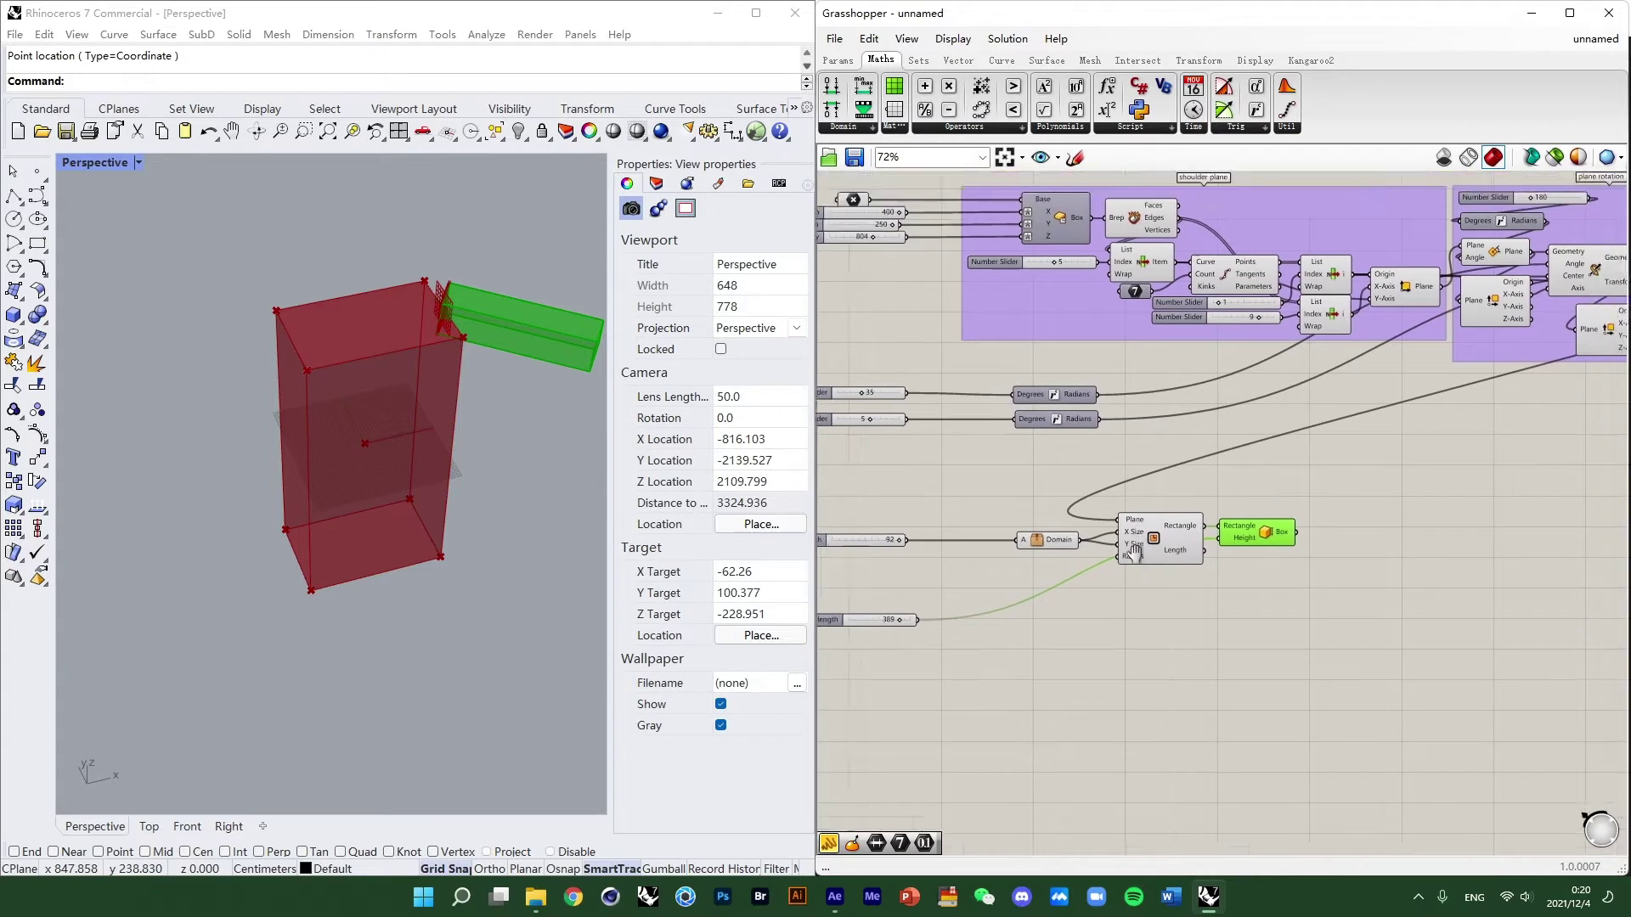
Group the Domain cluster with the Rectangle and Box components.
{"action": "left_click", "coordinate": [964, 542]}
{"action": "left_click_drag", "start_coordinate": [1030, 586], "coordinate": [1410, 649]}
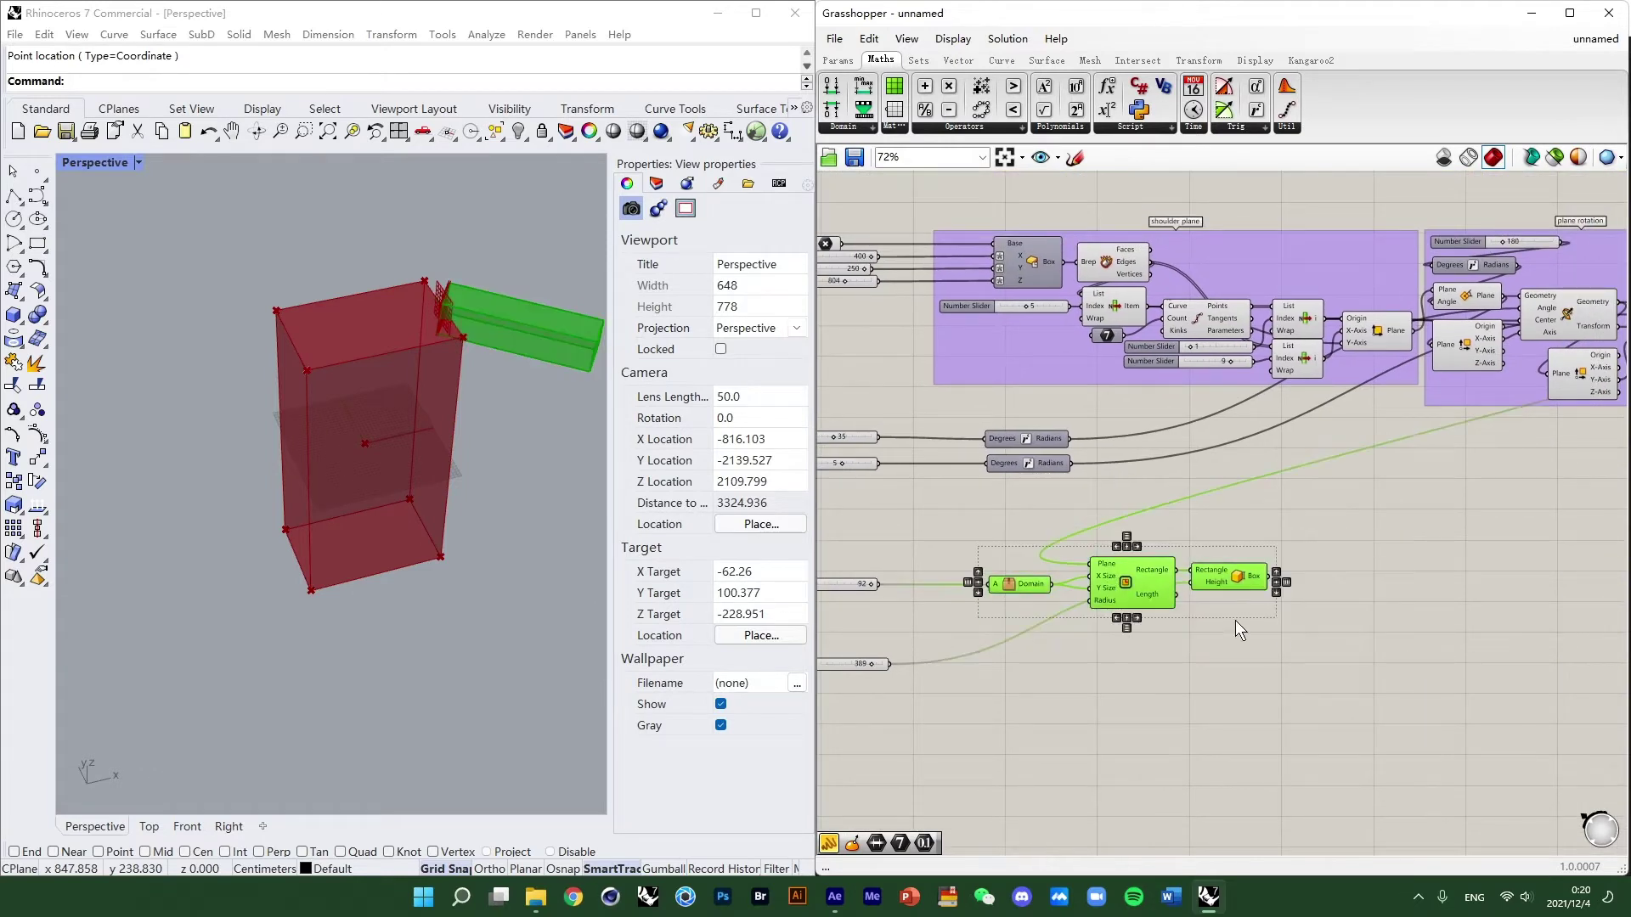
{"action": "middle_click", "coordinate": [1185, 564]}
{"action": "left_click", "coordinate": [1180, 516]}
{"action": "type", "text": "b"}
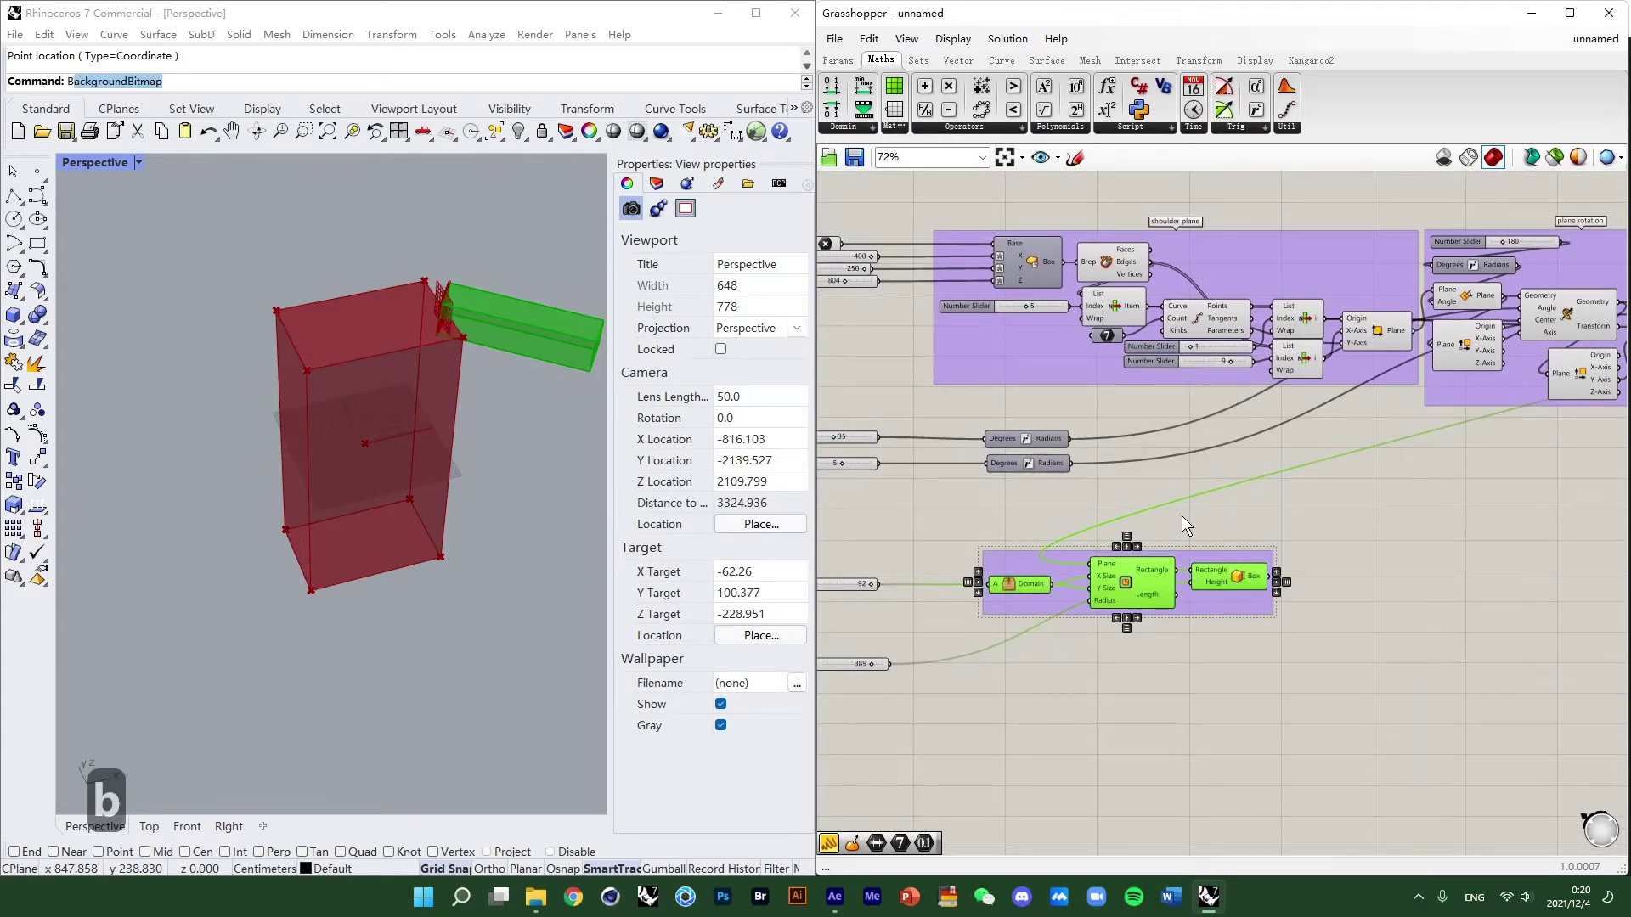
{"action": "type", "text": "ox"}
{"action": "key", "text": "Return"}
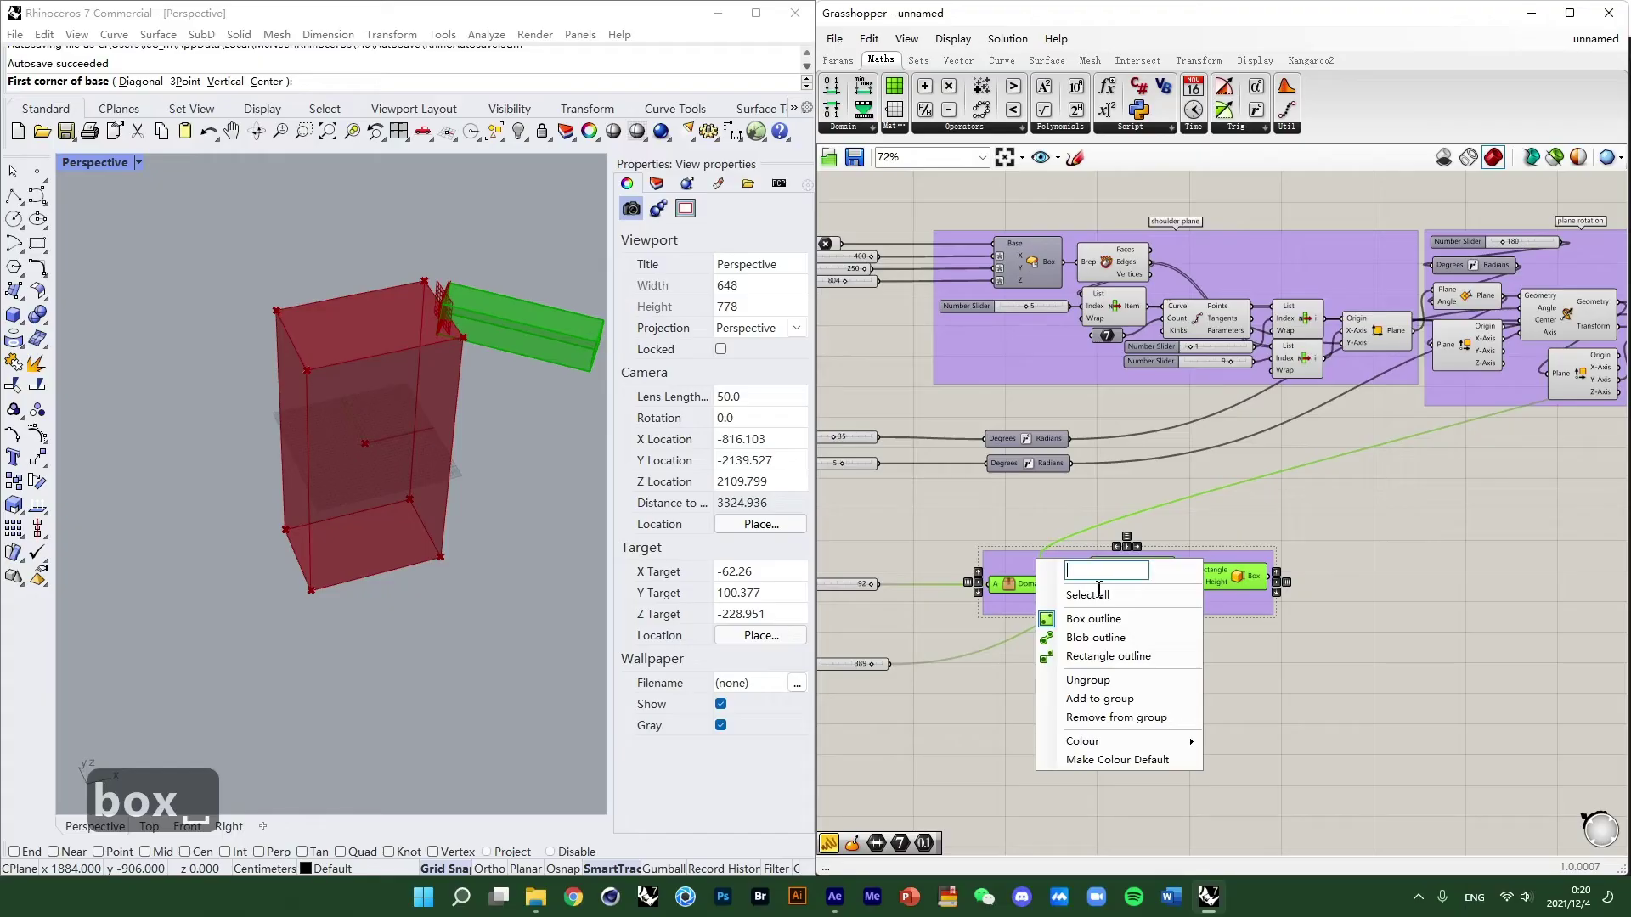
Name the new group around the Domain cluster, Rectangle and Box components "box".
{"action": "type", "text": "b"}
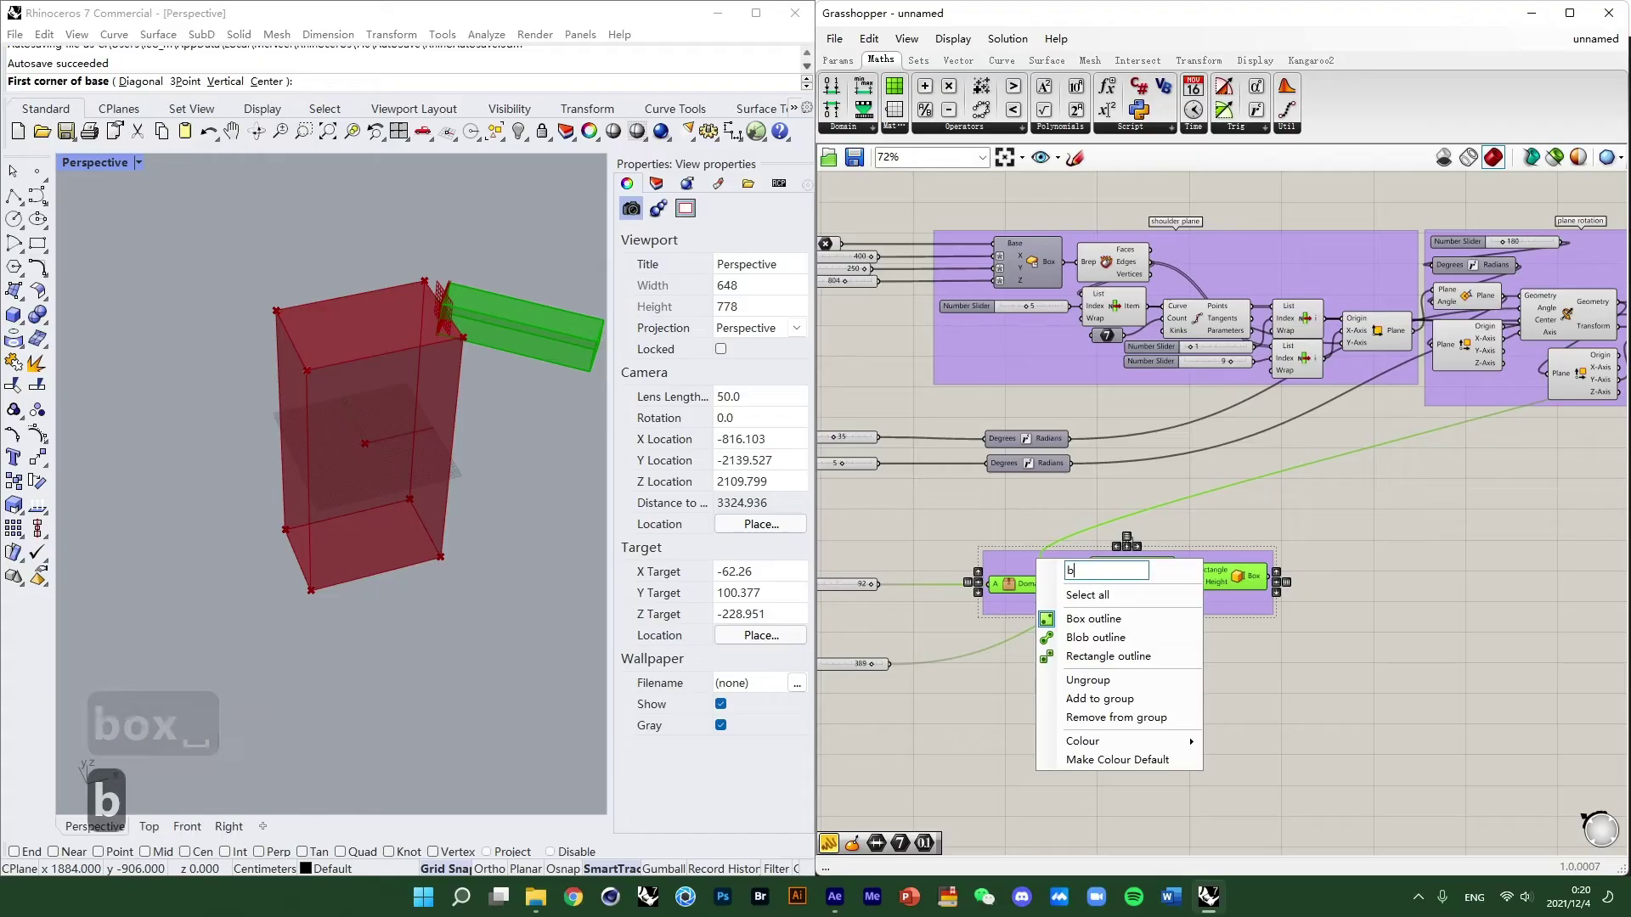
{"action": "type", "text": "ox"}
{"action": "key", "text": "Return"}
{"action": "scroll", "coordinate": [1095, 507], "scroll_direction": "down", "scroll_amount": 2}
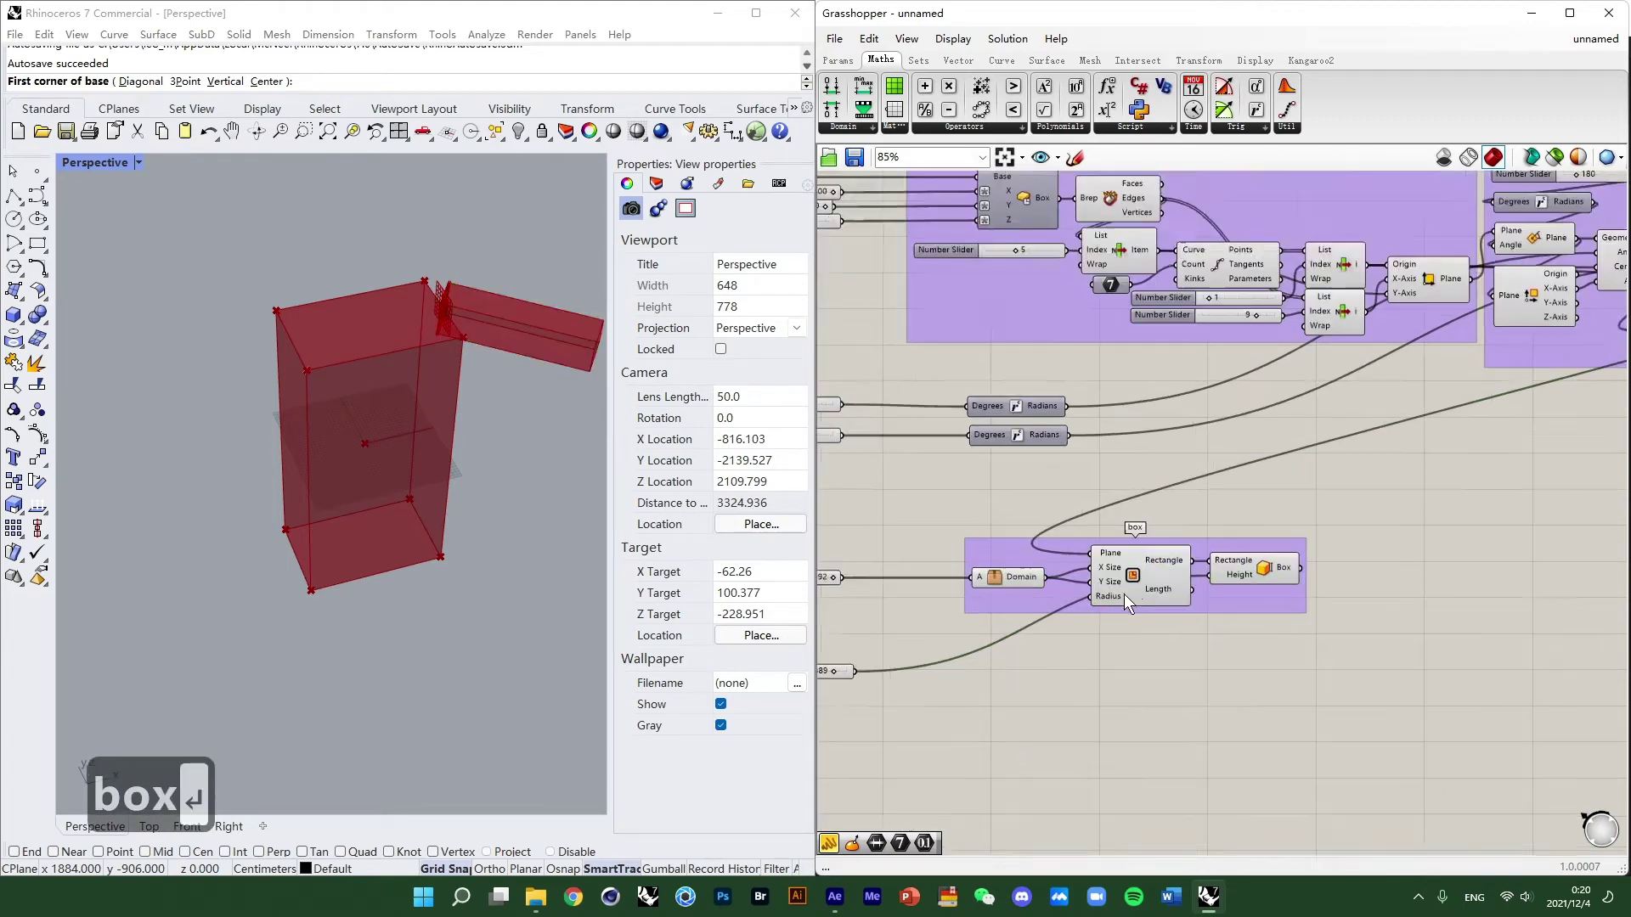
Move both Radians components right beside the number sliders set to 35 and 5, each level with its slider.
{"action": "scroll", "coordinate": [1096, 507], "scroll_direction": "up", "scroll_amount": 4}
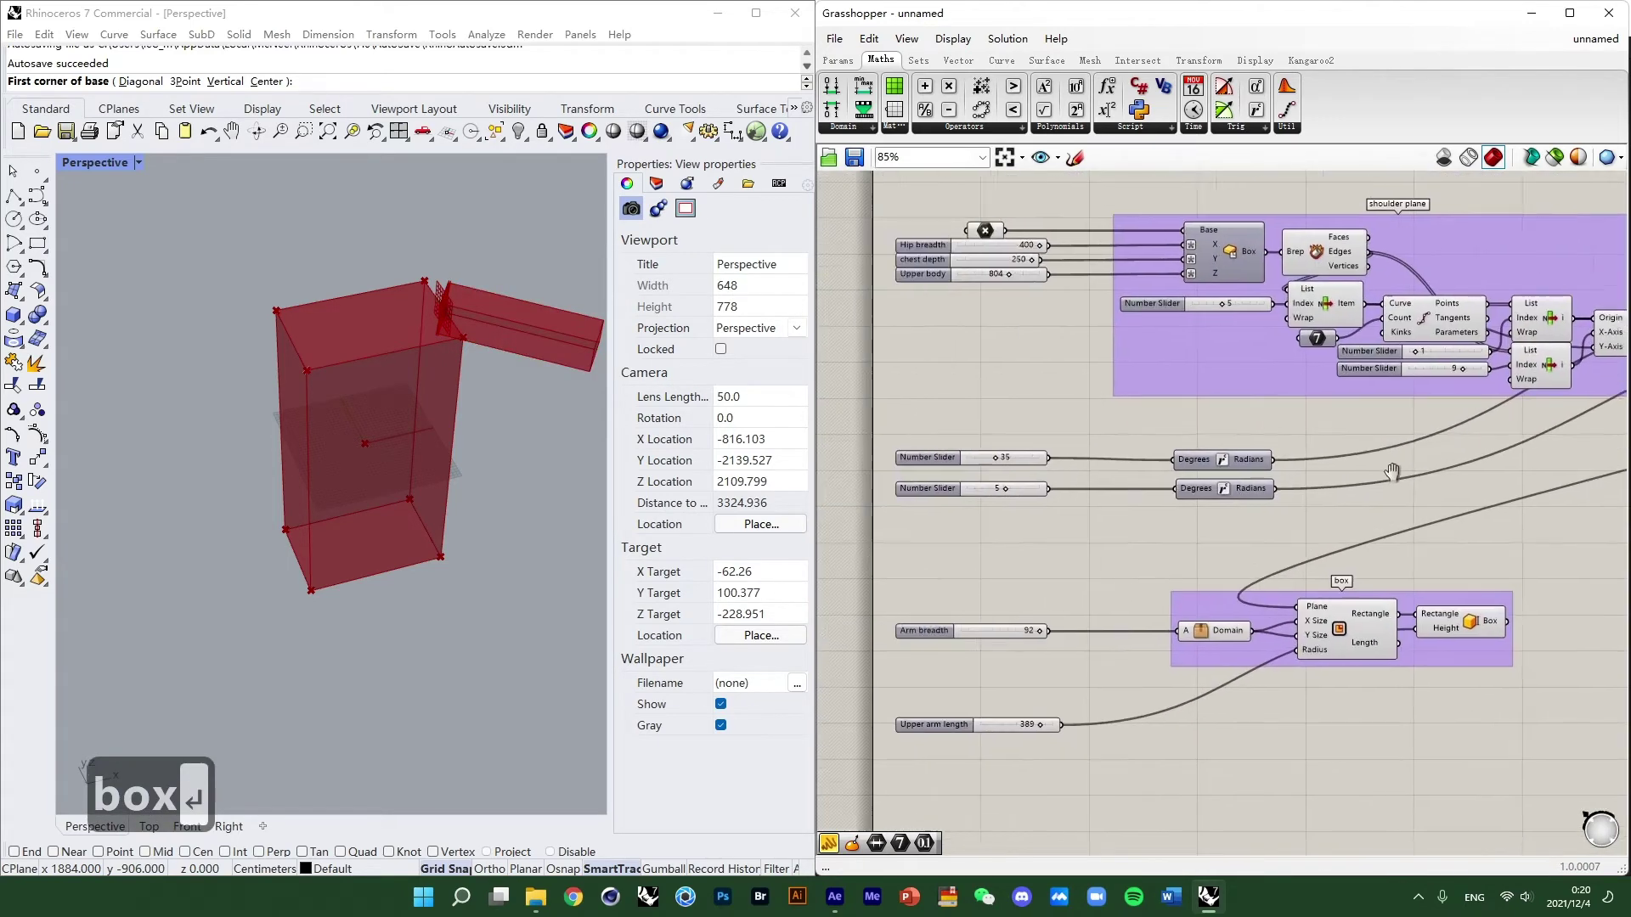
{"action": "left_click_drag", "start_coordinate": [1238, 469], "coordinate": [1108, 467]}
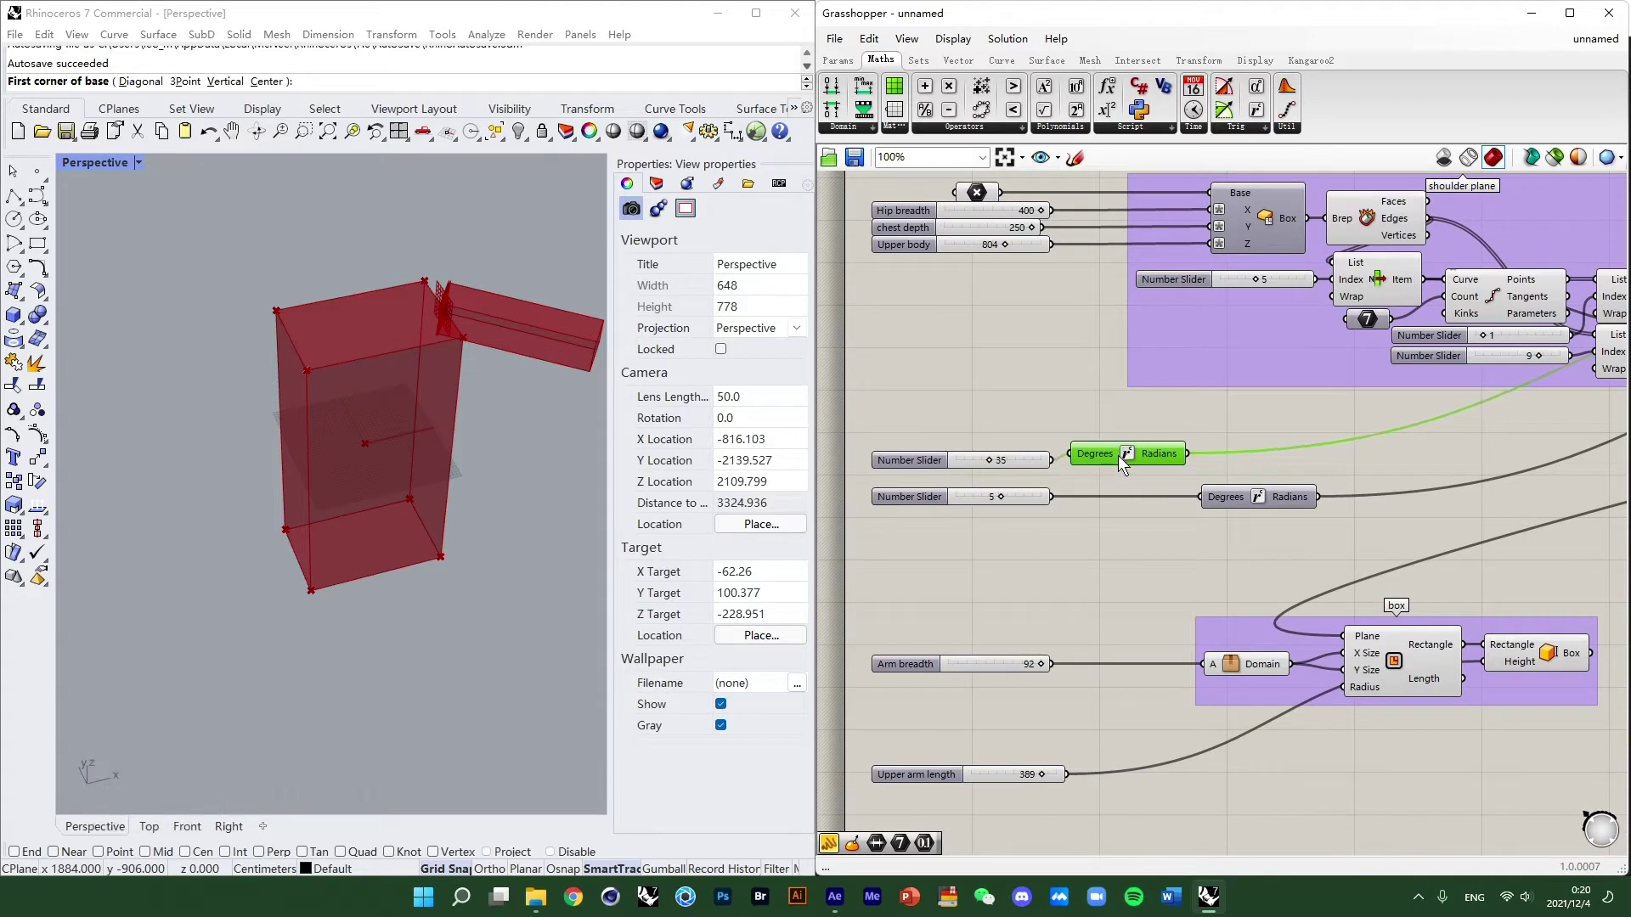
{"action": "left_click_drag", "start_coordinate": [1238, 497], "coordinate": [1108, 498]}
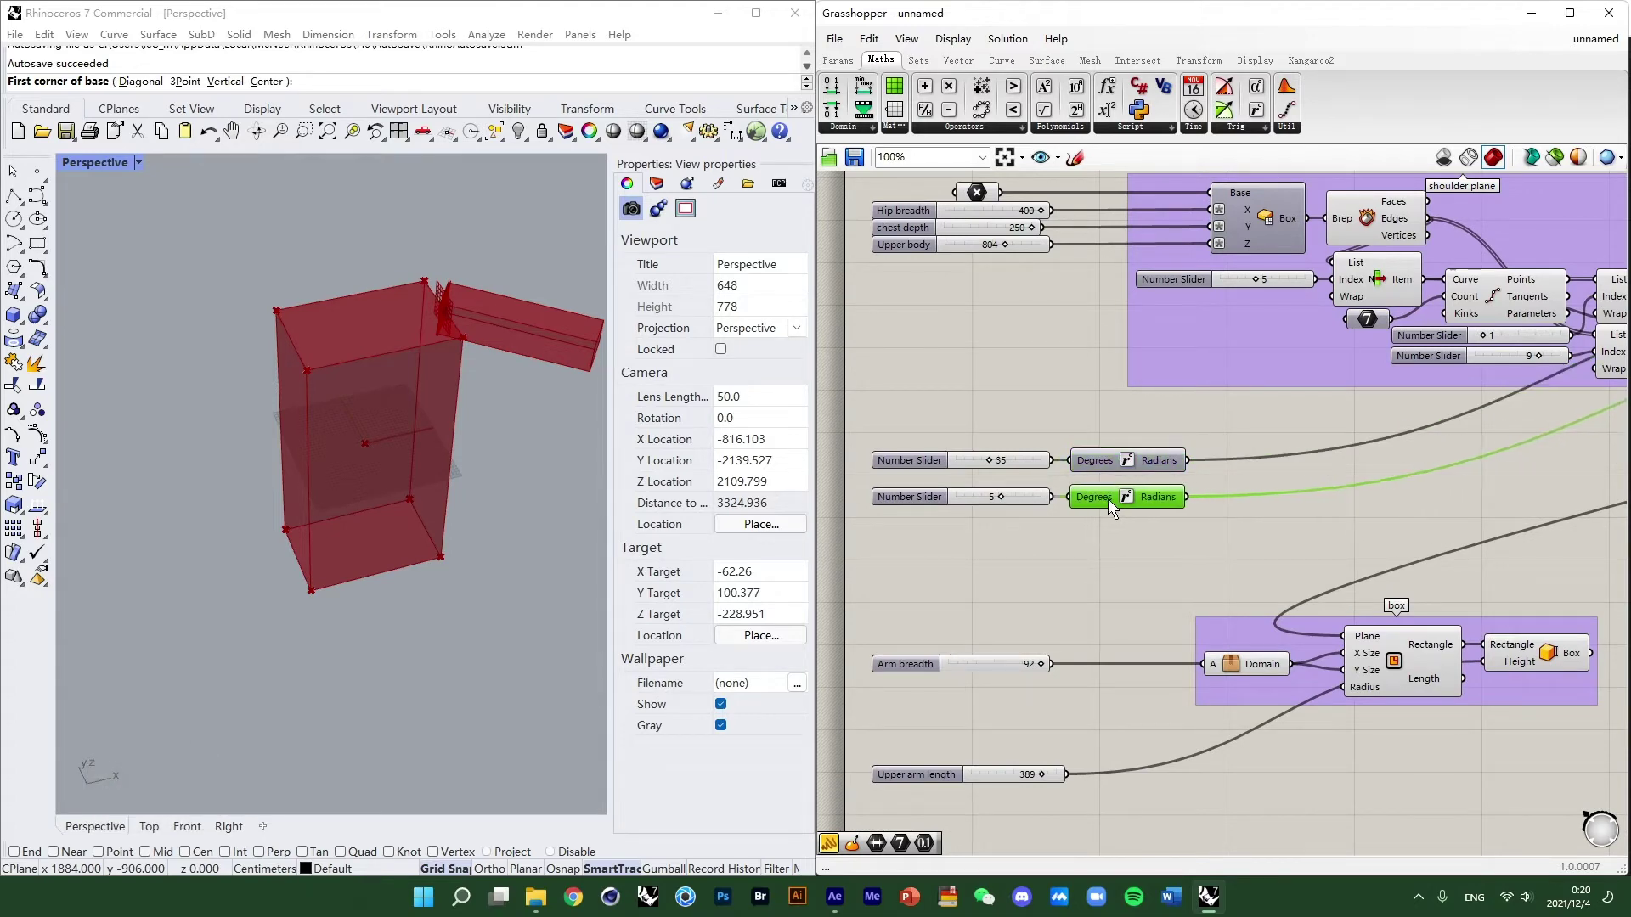
Move the "box" group so that it sits beneath the plane rotation group.
{"action": "scroll", "coordinate": [1123, 423], "scroll_direction": "down", "scroll_amount": 6}
{"action": "right_click_drag", "start_coordinate": [1124, 423], "coordinate": [957, 382]}
{"action": "scroll", "coordinate": [1100, 489], "scroll_direction": "up", "scroll_amount": 5}
{"action": "right_click_drag", "start_coordinate": [1103, 493], "coordinate": [1129, 537]}
{"action": "scroll", "coordinate": [1125, 477], "scroll_direction": "down", "scroll_amount": 4}
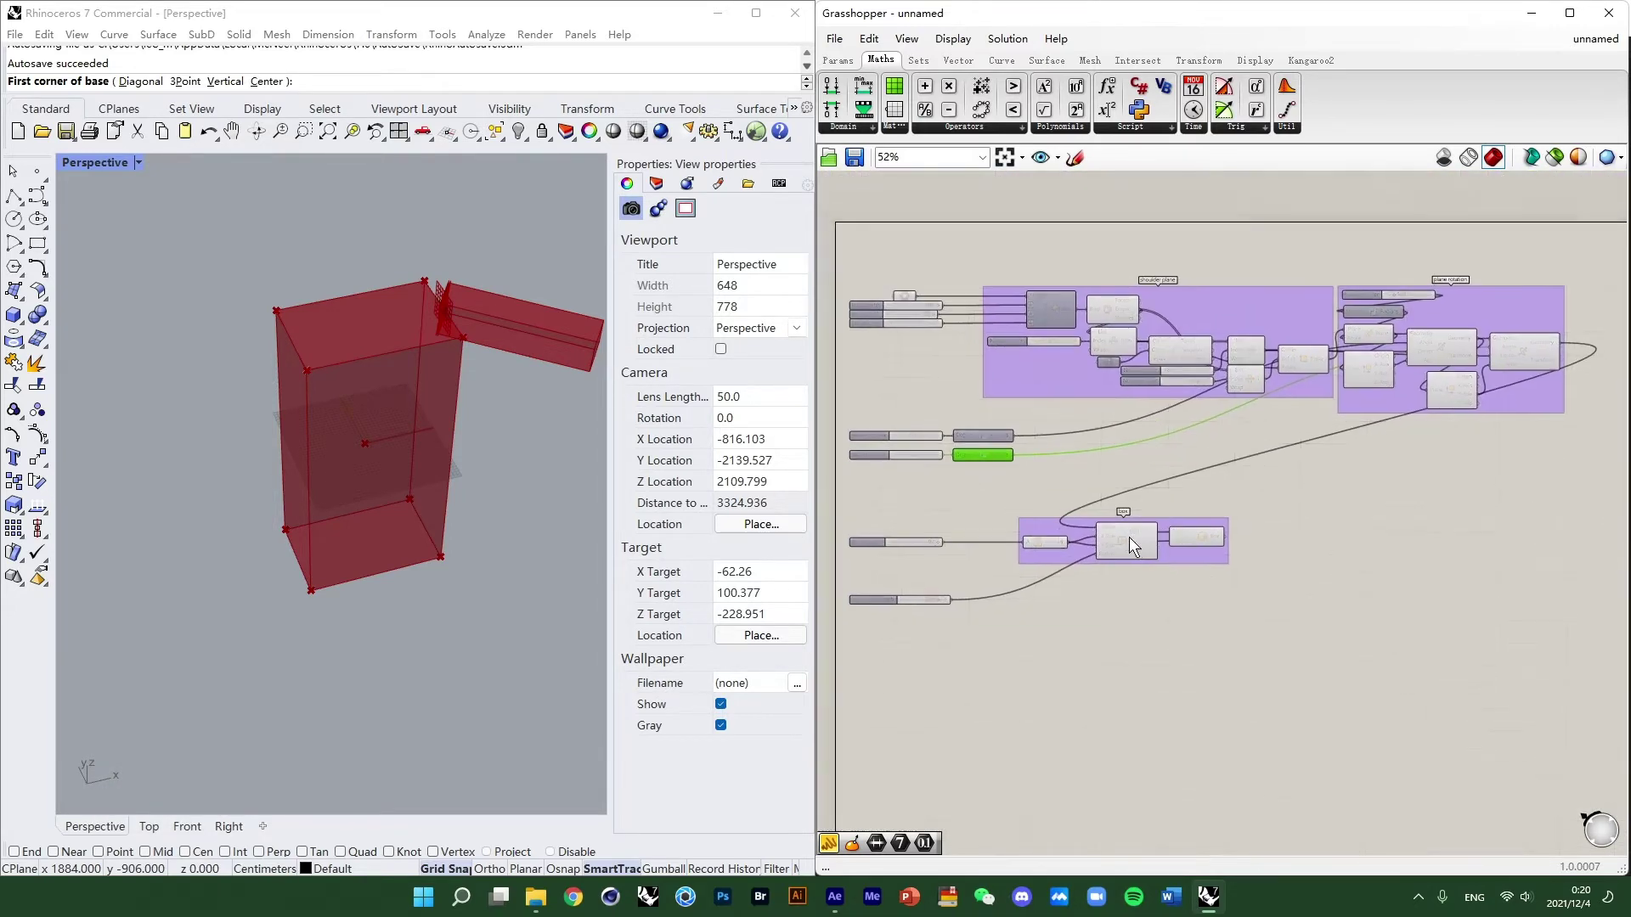
{"action": "left_click", "coordinate": [1032, 527]}
{"action": "left_click_drag", "start_coordinate": [1032, 527], "coordinate": [1011, 528]}
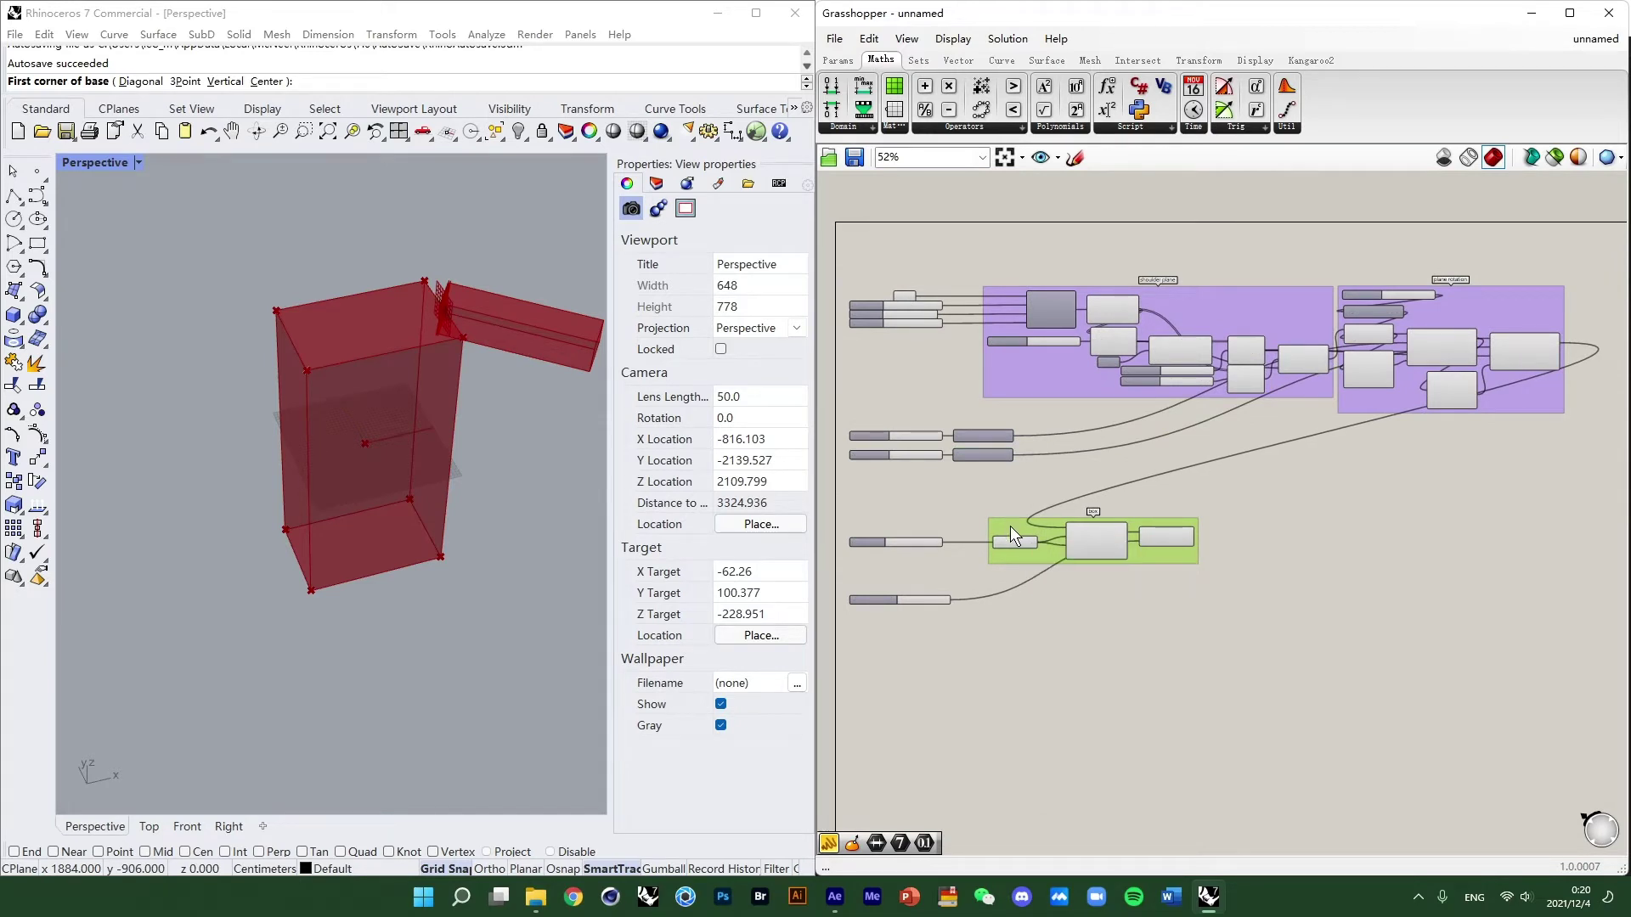
{"action": "left_click_drag", "start_coordinate": [1011, 526], "coordinate": [1367, 533]}
Review the layout of the tidied definition from the input sliders through to the "box" group.
{"action": "right_click_drag", "start_coordinate": [1359, 535], "coordinate": [1239, 519]}
{"action": "scroll", "coordinate": [1239, 519], "scroll_direction": "down", "scroll_amount": 3}
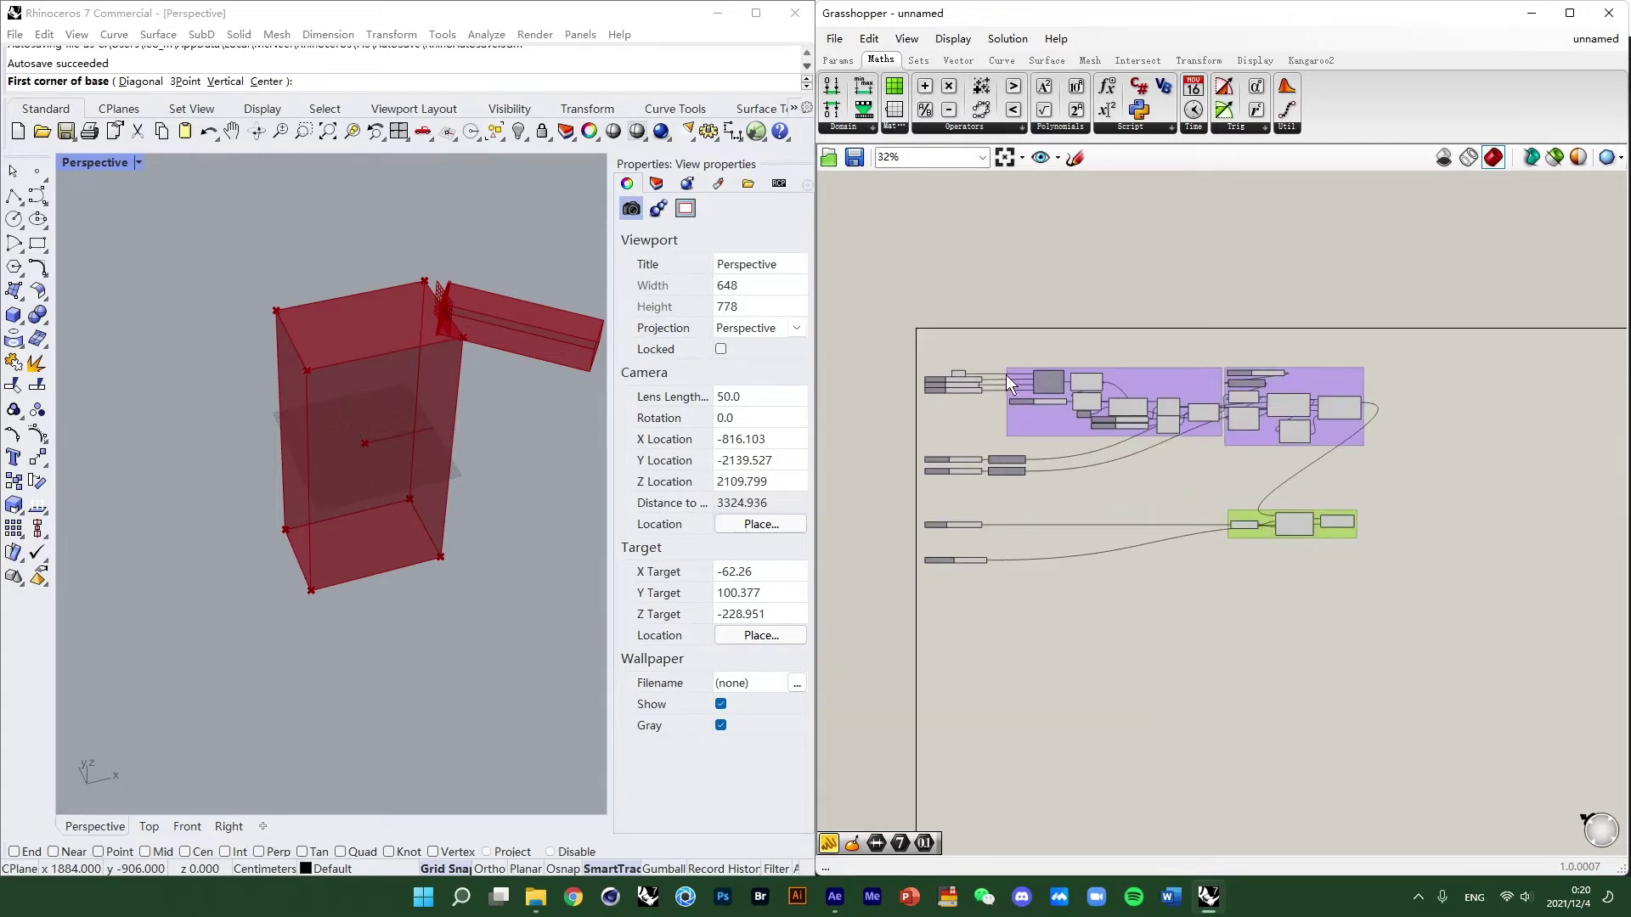
{"action": "scroll", "coordinate": [1011, 391], "scroll_direction": "up", "scroll_amount": 4}
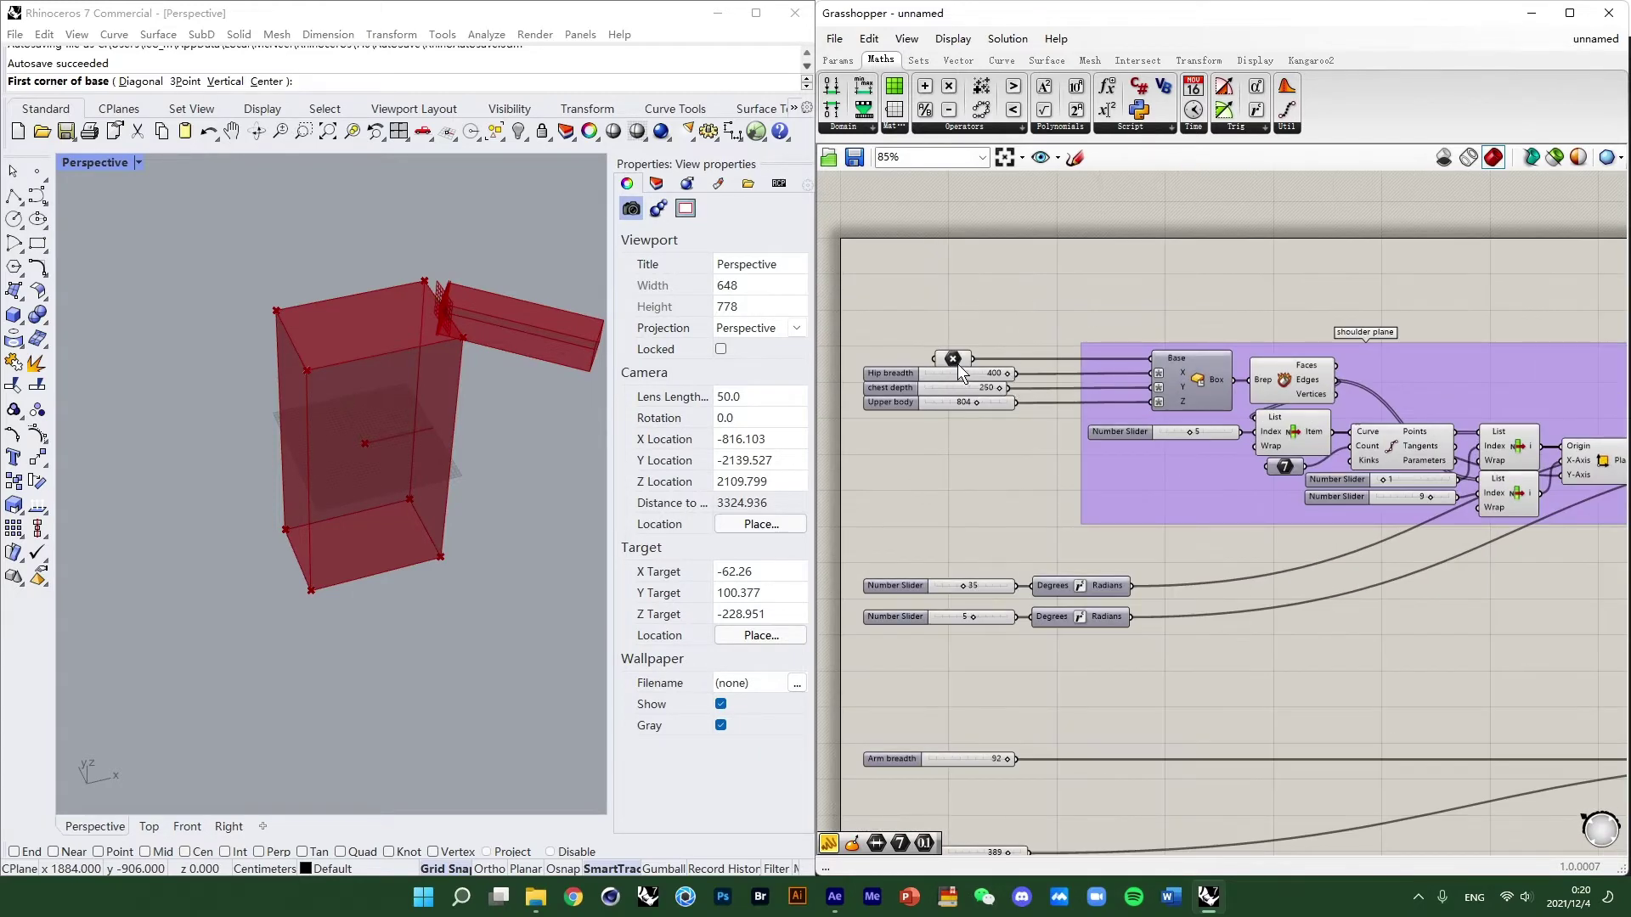
{"action": "scroll", "coordinate": [1025, 431], "scroll_direction": "down", "scroll_amount": 2}
{"action": "right_click_drag", "start_coordinate": [1031, 440], "coordinate": [1023, 366]}
{"action": "right_click_drag", "start_coordinate": [1389, 501], "coordinate": [1226, 386]}
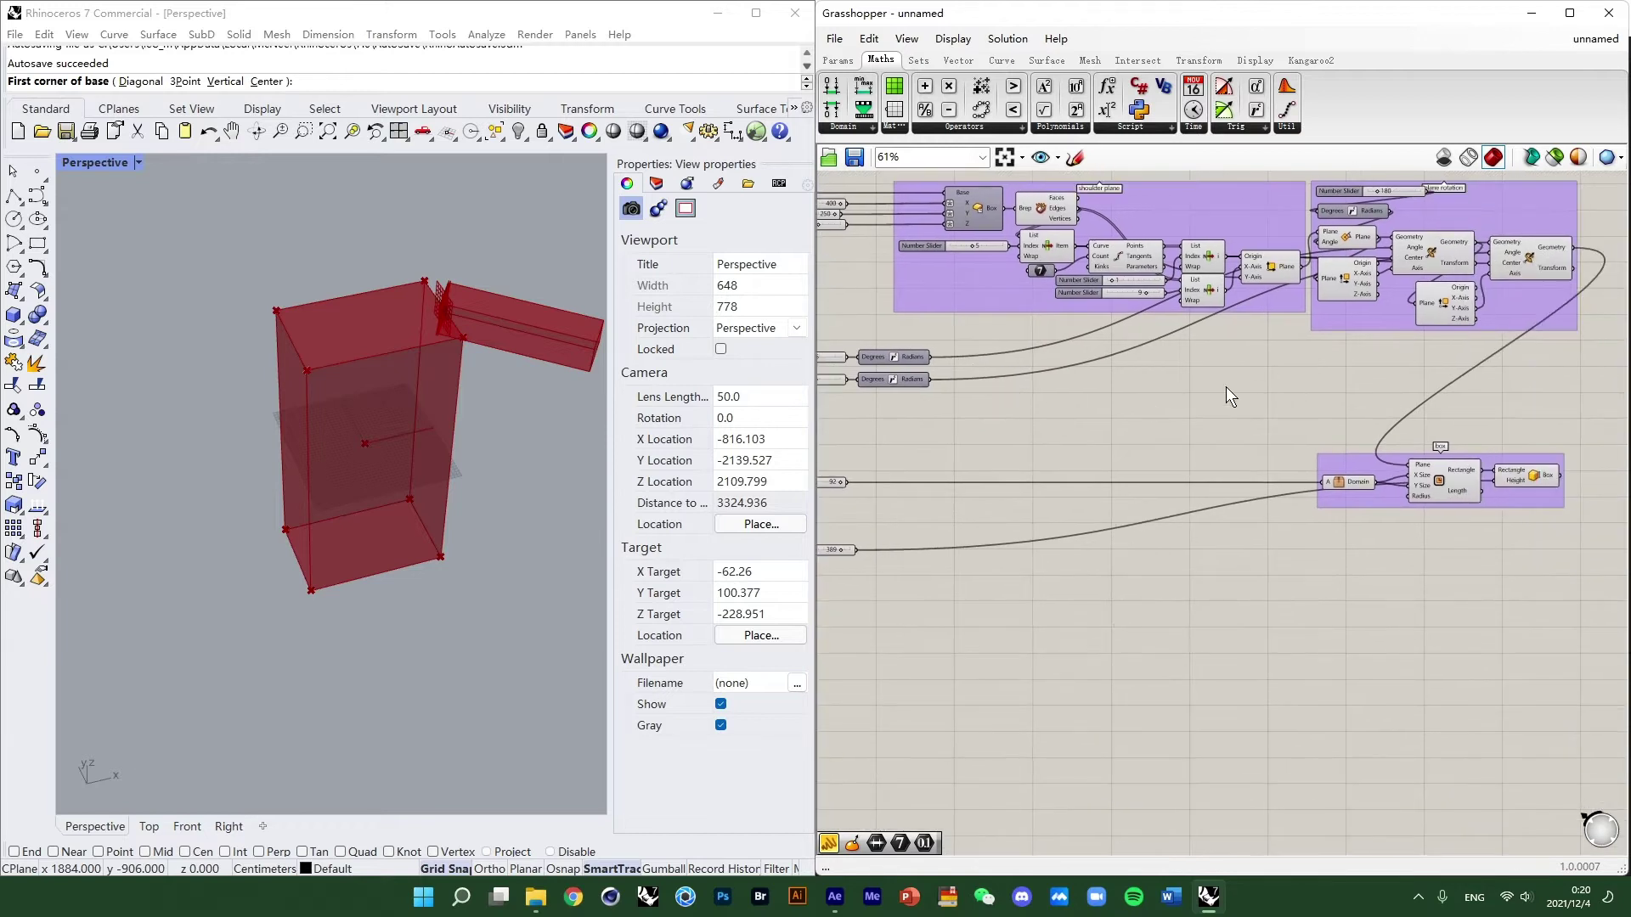
{"action": "right_click_drag", "start_coordinate": [1334, 404], "coordinate": [1195, 447]}
{"action": "right_click_drag", "start_coordinate": [1403, 590], "coordinate": [1332, 473]}
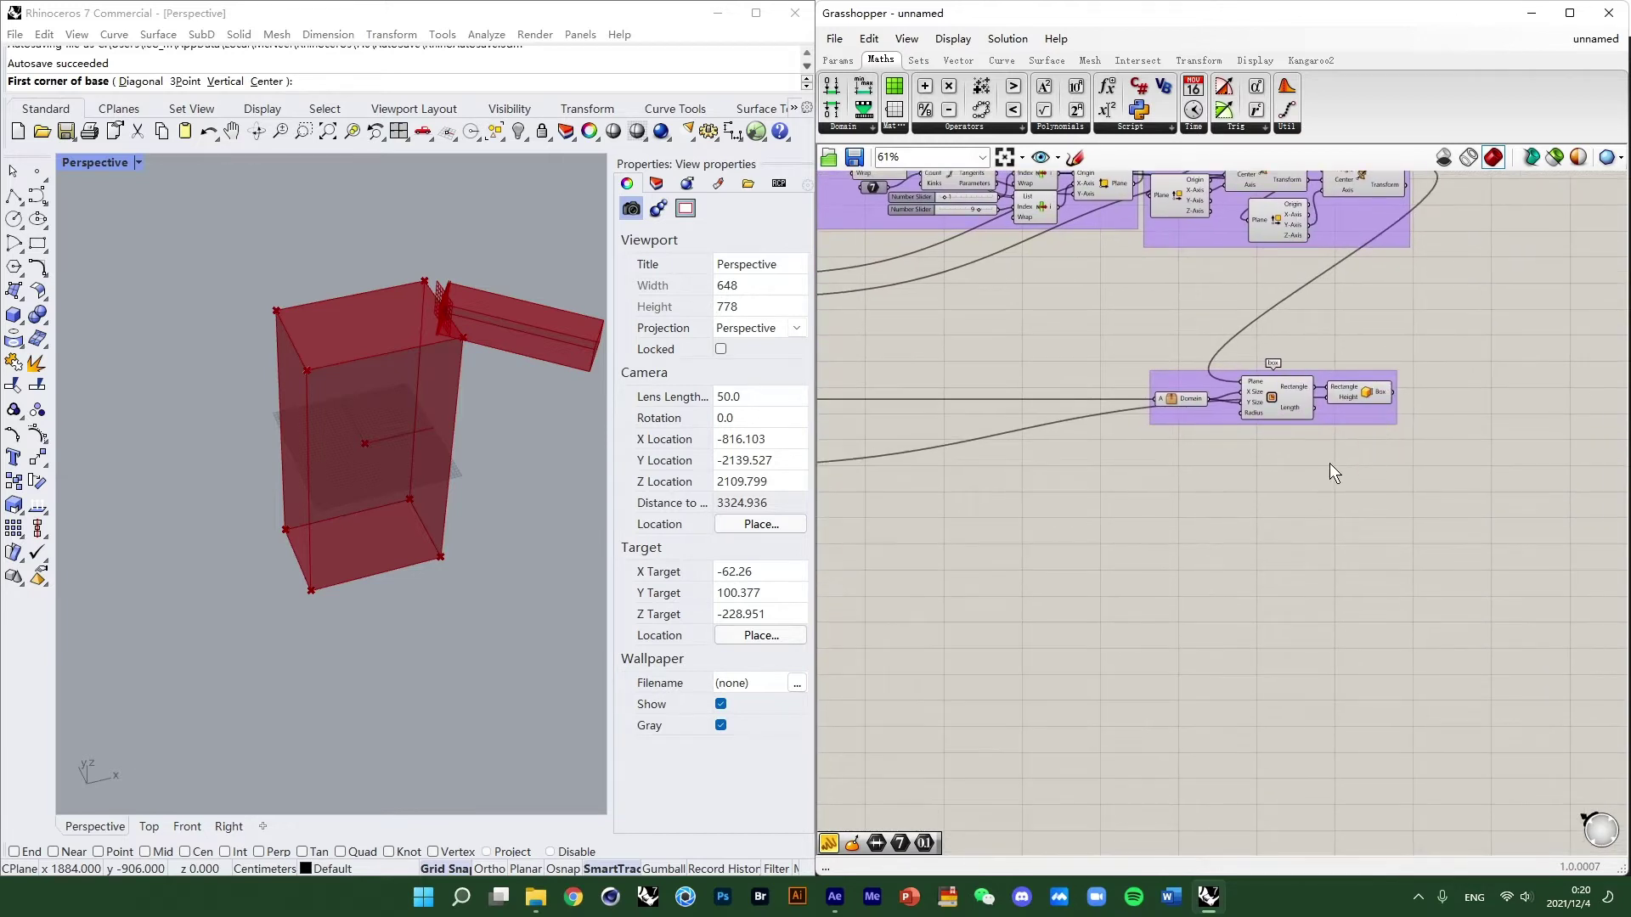
Select the Box component in the "box" group and examine the arm preview against the torso from several angles.
{"action": "left_click", "coordinate": [1355, 397]}
{"action": "right_click_drag", "start_coordinate": [511, 431], "coordinate": [383, 365]}
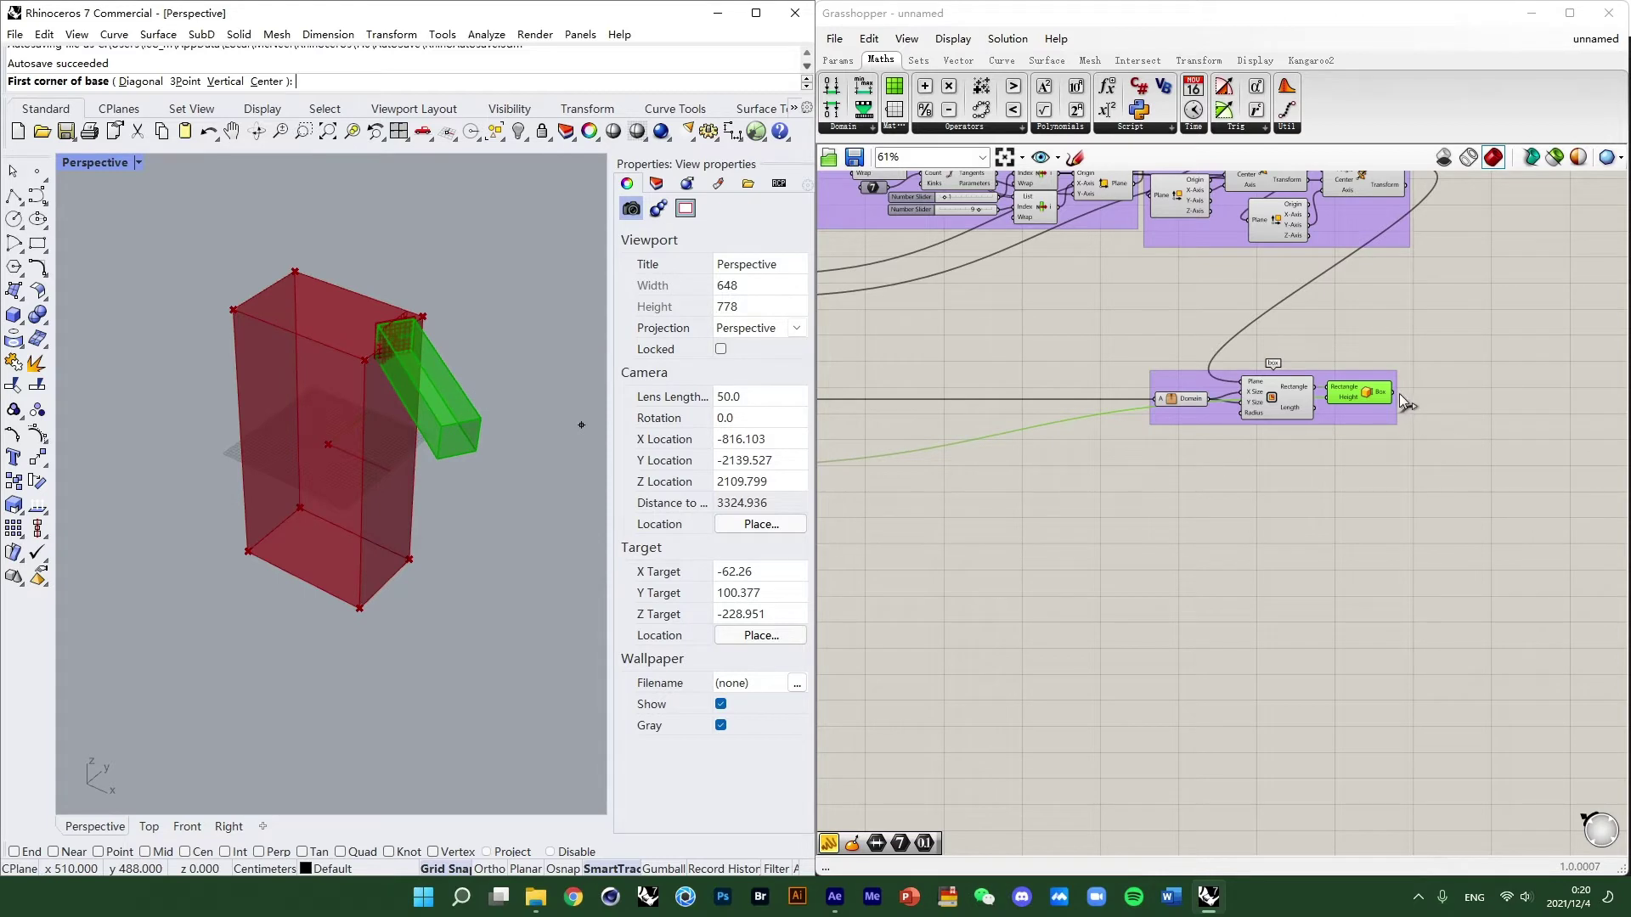
{"action": "left_click_drag", "start_coordinate": [1399, 394], "coordinate": [1226, 635]}
{"action": "scroll", "coordinate": [500, 444], "scroll_direction": "up", "scroll_amount": 3}
{"action": "scroll", "coordinate": [421, 478], "scroll_direction": "down", "scroll_amount": 4}
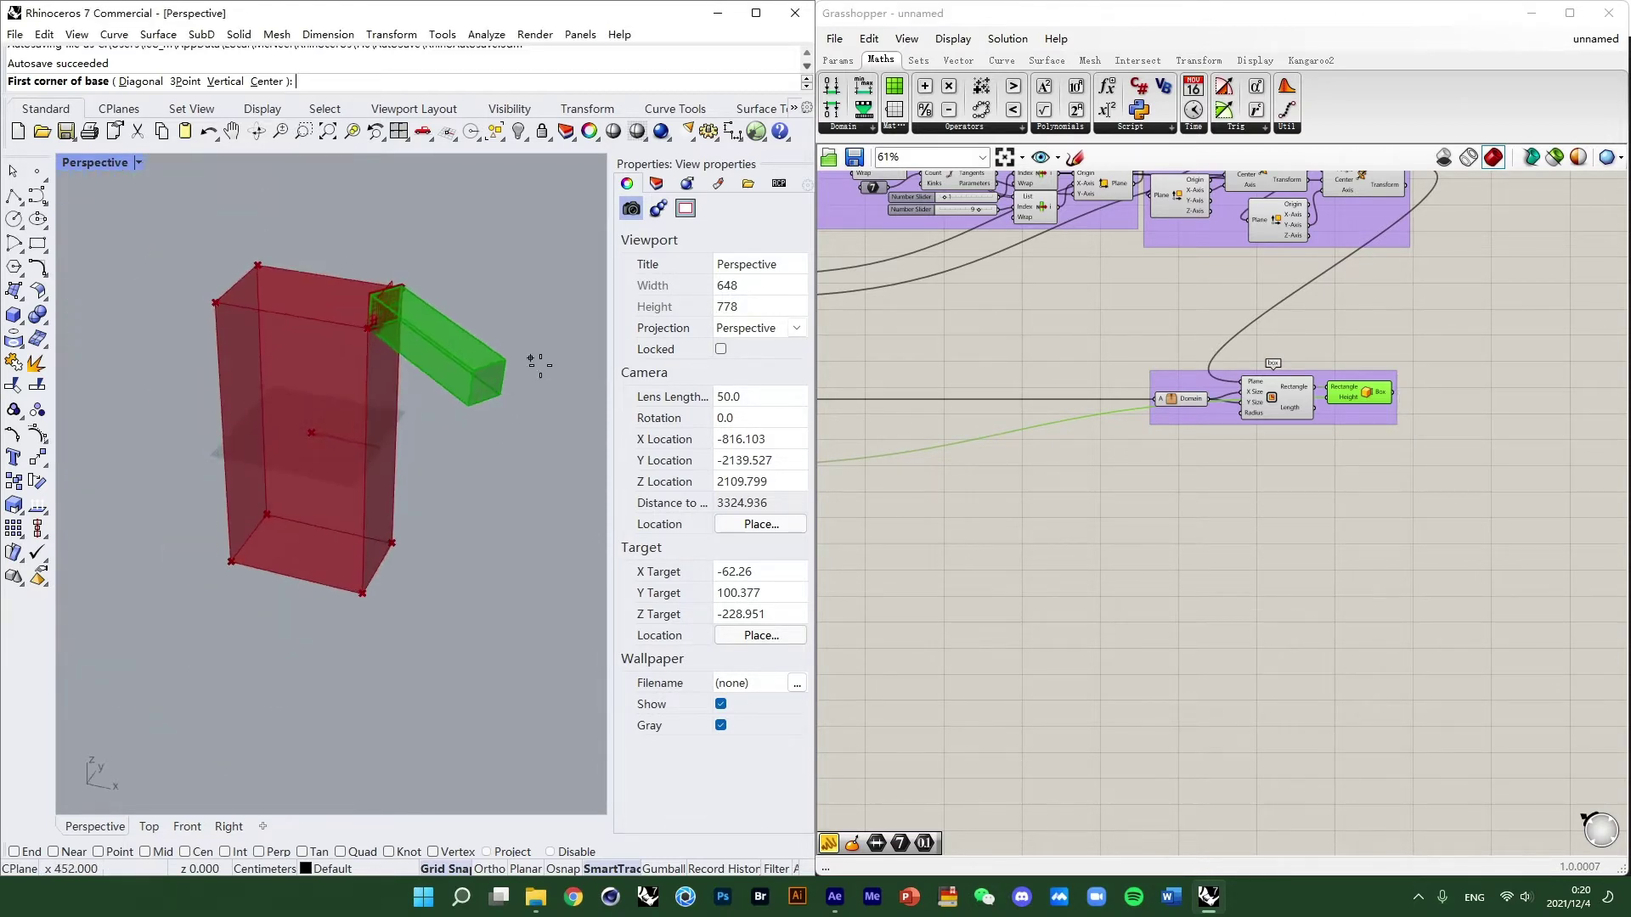
{"action": "right_click_drag", "start_coordinate": [442, 399], "coordinate": [408, 532]}
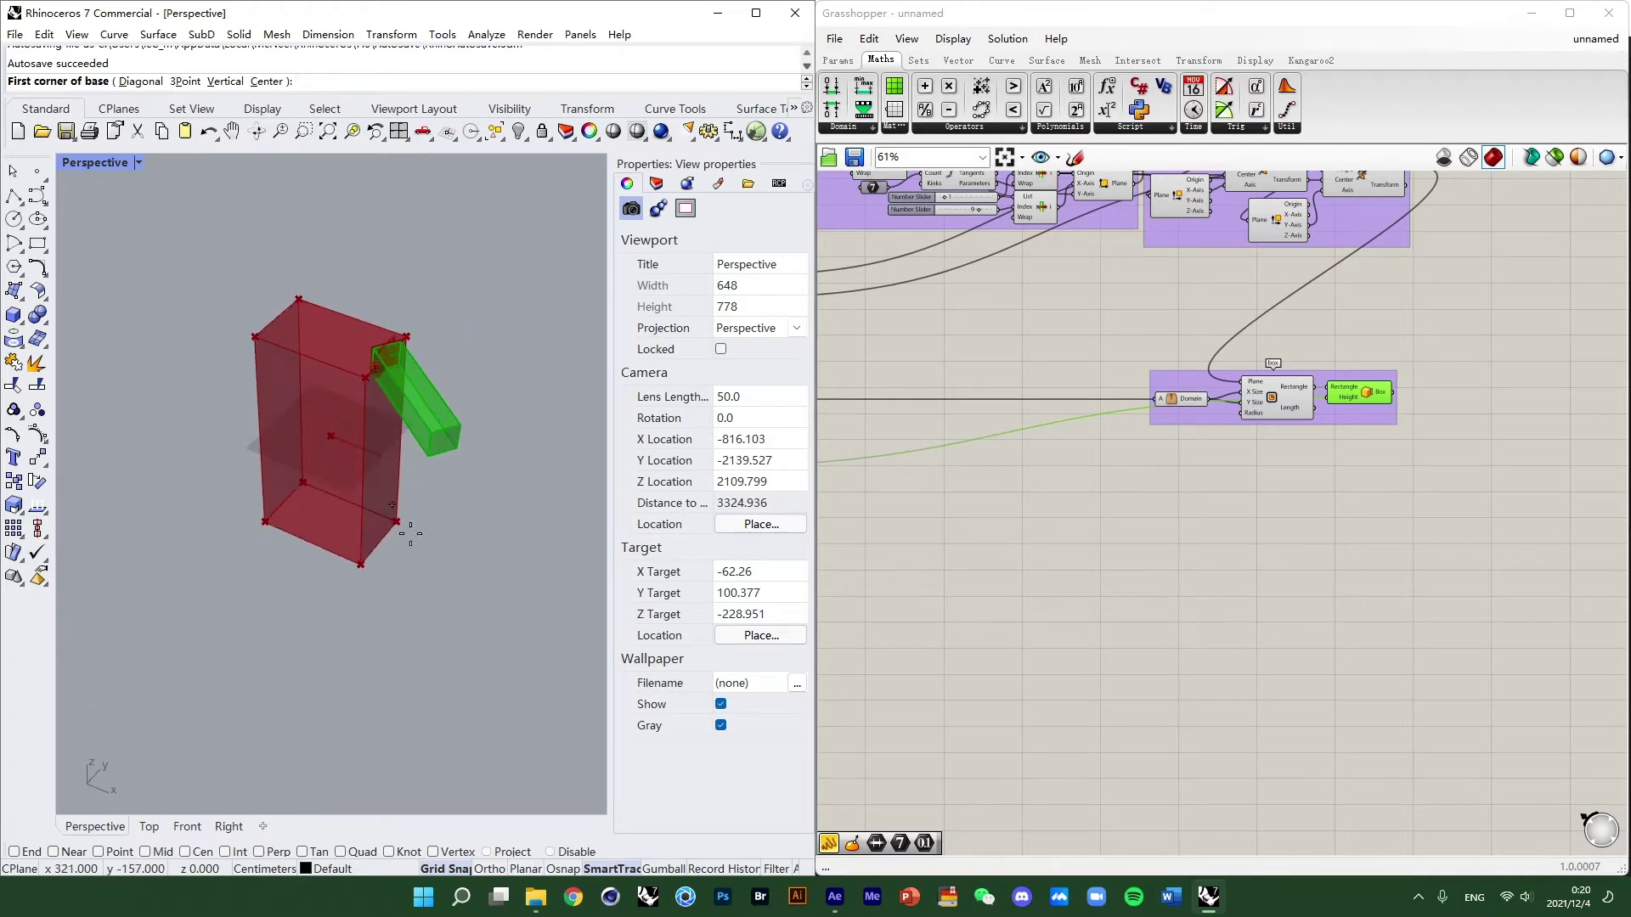
Review the definition from the "box" group back to the "Arm breadth" and "Upper arm length" sliders.
{"action": "right_click_drag", "start_coordinate": [1121, 496], "coordinate": [1337, 535]}
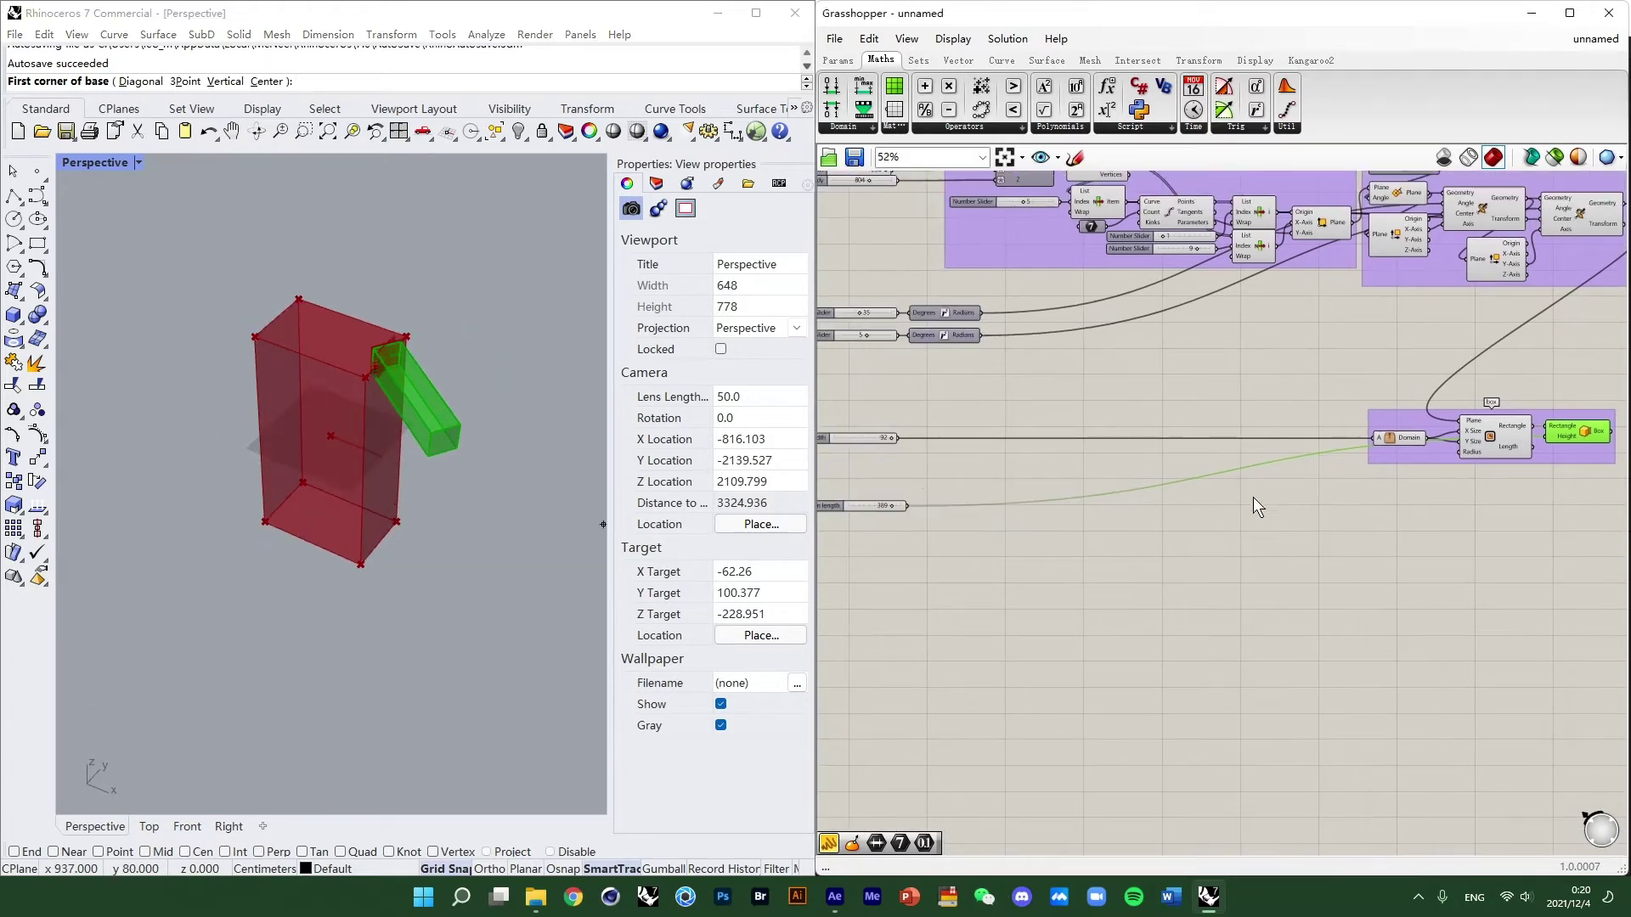
{"action": "scroll", "coordinate": [1254, 497], "scroll_direction": "down", "scroll_amount": 2}
{"action": "right_click_drag", "start_coordinate": [1227, 517], "coordinate": [1260, 496]}
{"action": "scroll", "coordinate": [1054, 427], "scroll_direction": "up", "scroll_amount": 2}
{"action": "right_click_drag", "start_coordinate": [1059, 411], "coordinate": [1164, 414]}
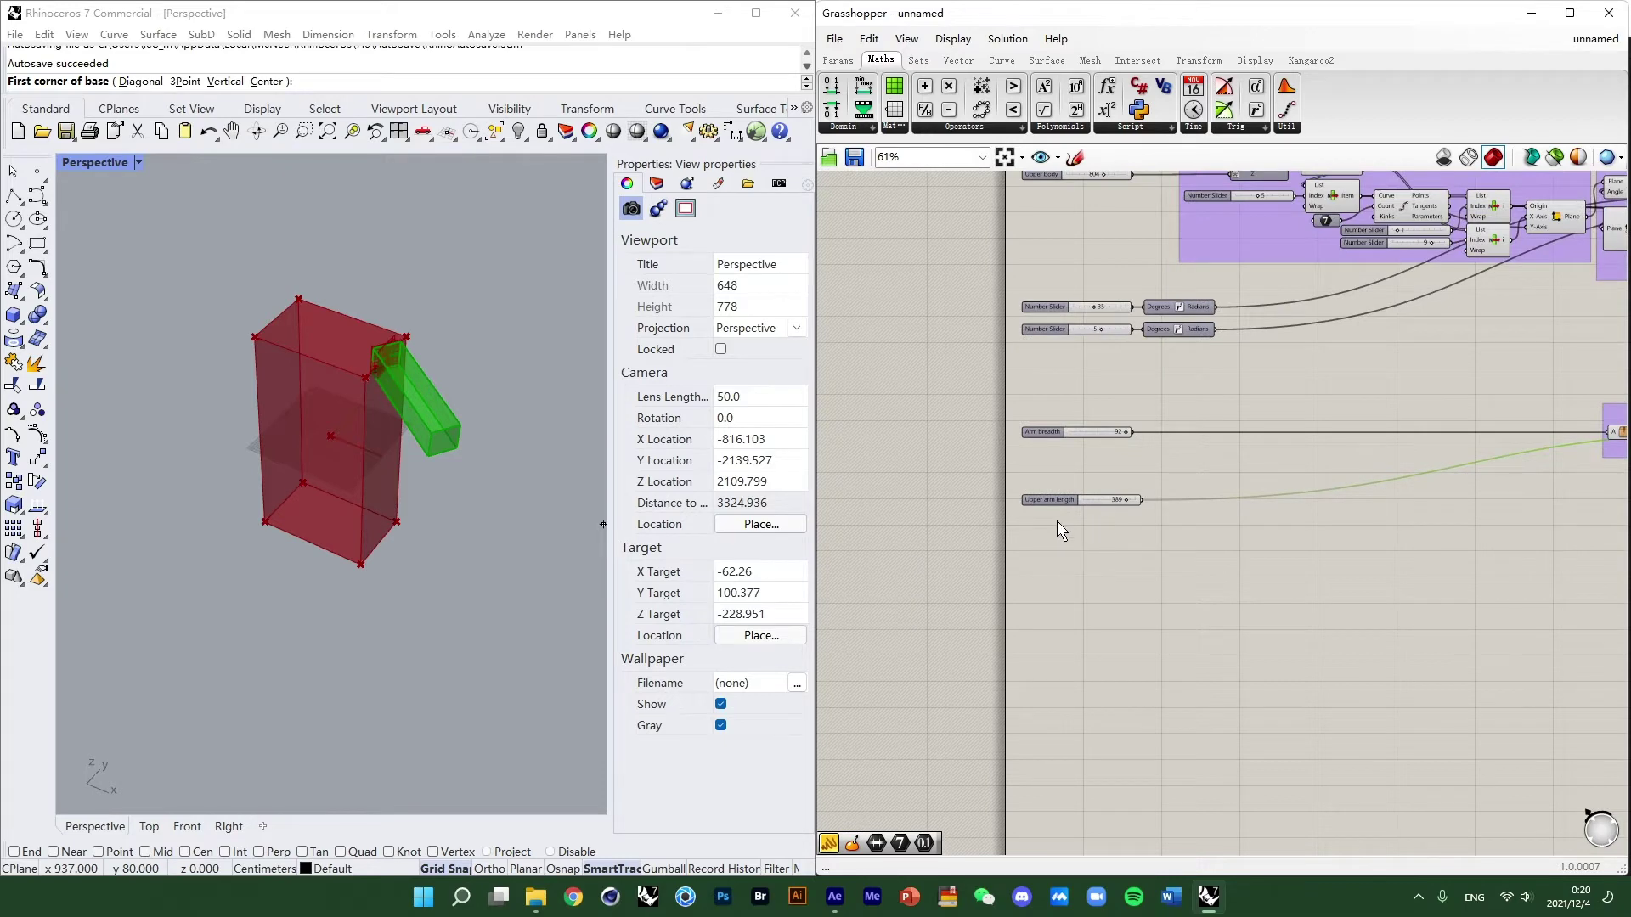
{"action": "scroll", "coordinate": [1056, 522], "scroll_direction": "down", "scroll_amount": 2}
{"action": "right_click_drag", "start_coordinate": [1056, 521], "coordinate": [1046, 608]}
{"action": "left_click_drag", "start_coordinate": [1056, 614], "coordinate": [991, 328]}
{"action": "left_click", "coordinate": [1267, 505]}
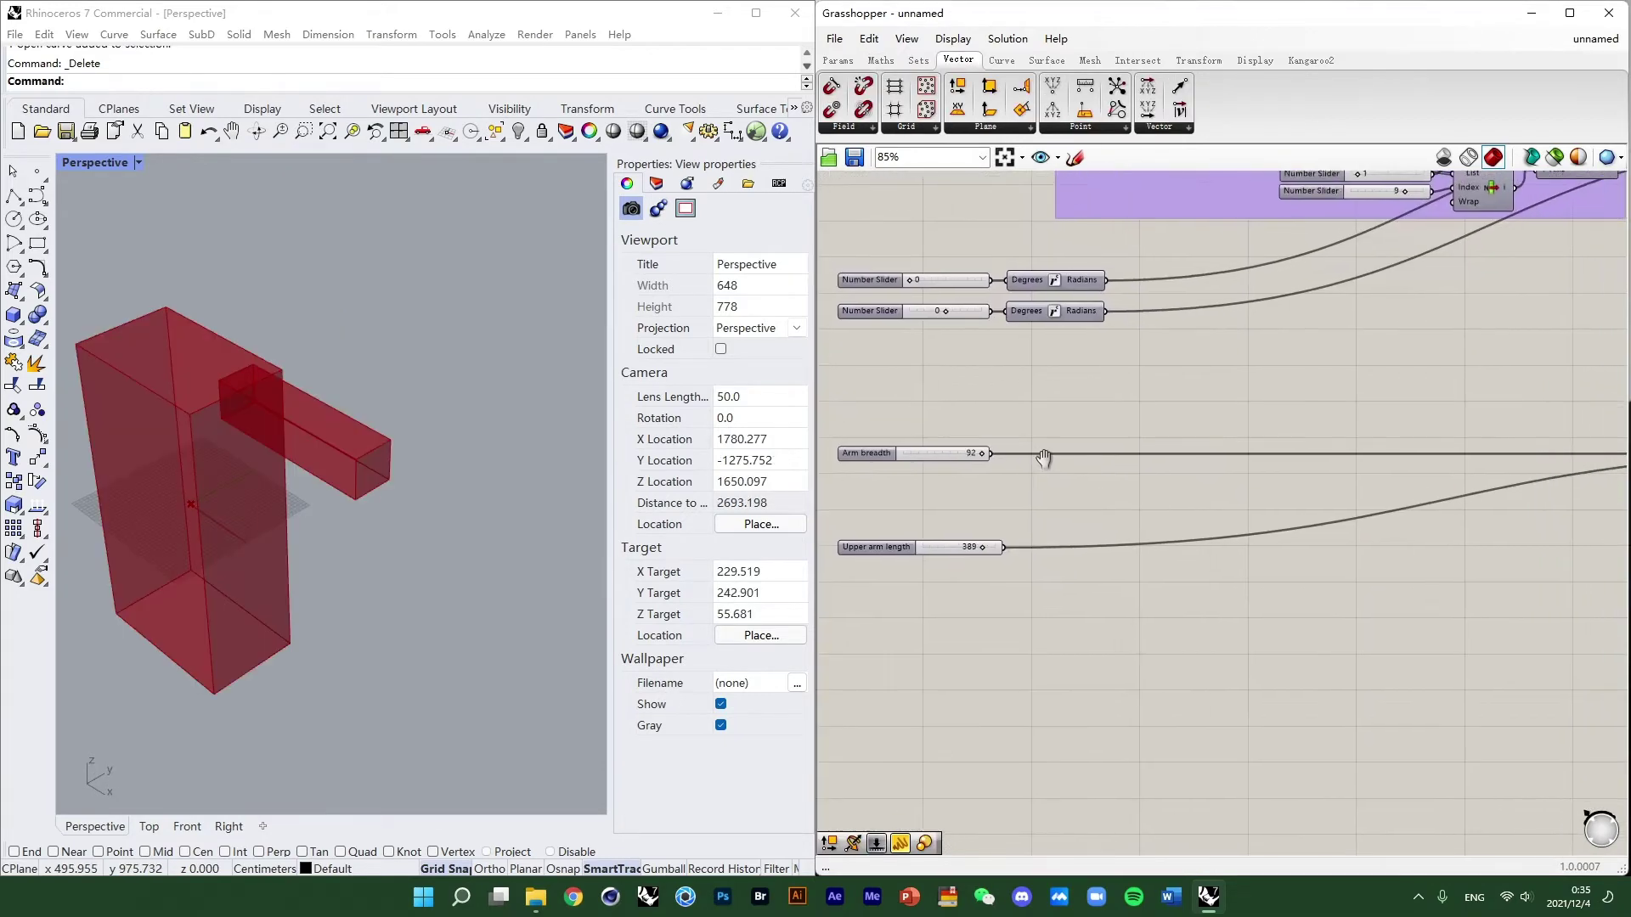
Add a number slider with a value of 318 below the "Upper arm length" slider.
{"action": "scroll", "coordinate": [1016, 410], "scroll_direction": "down", "scroll_amount": 1}
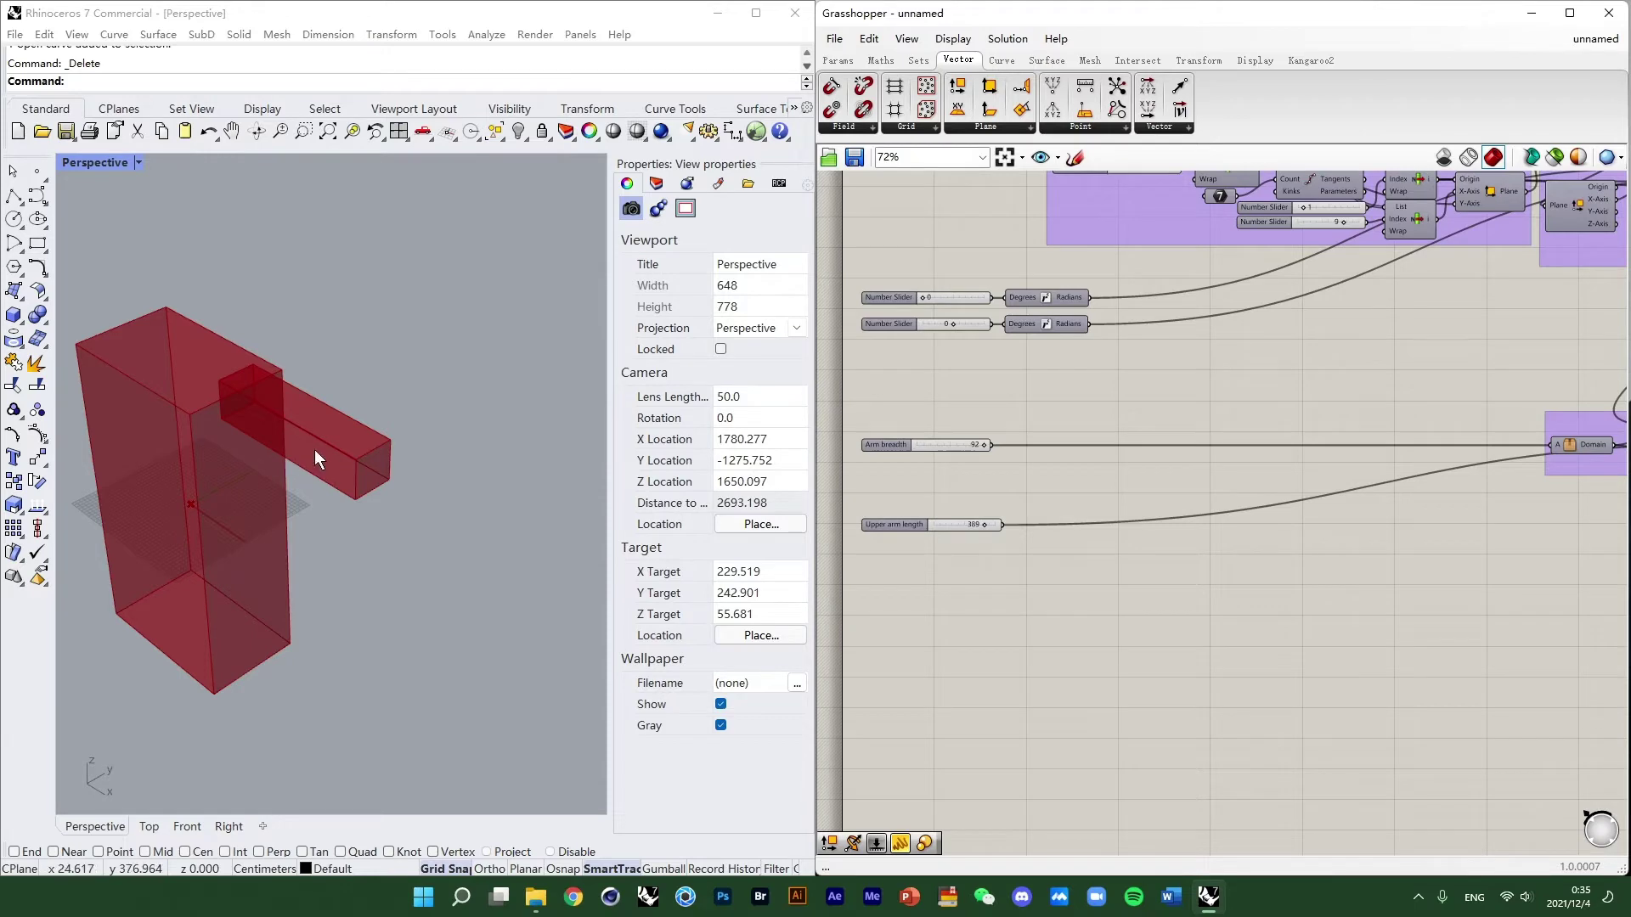
{"action": "scroll", "coordinate": [1301, 520], "scroll_direction": "up", "scroll_amount": 4}
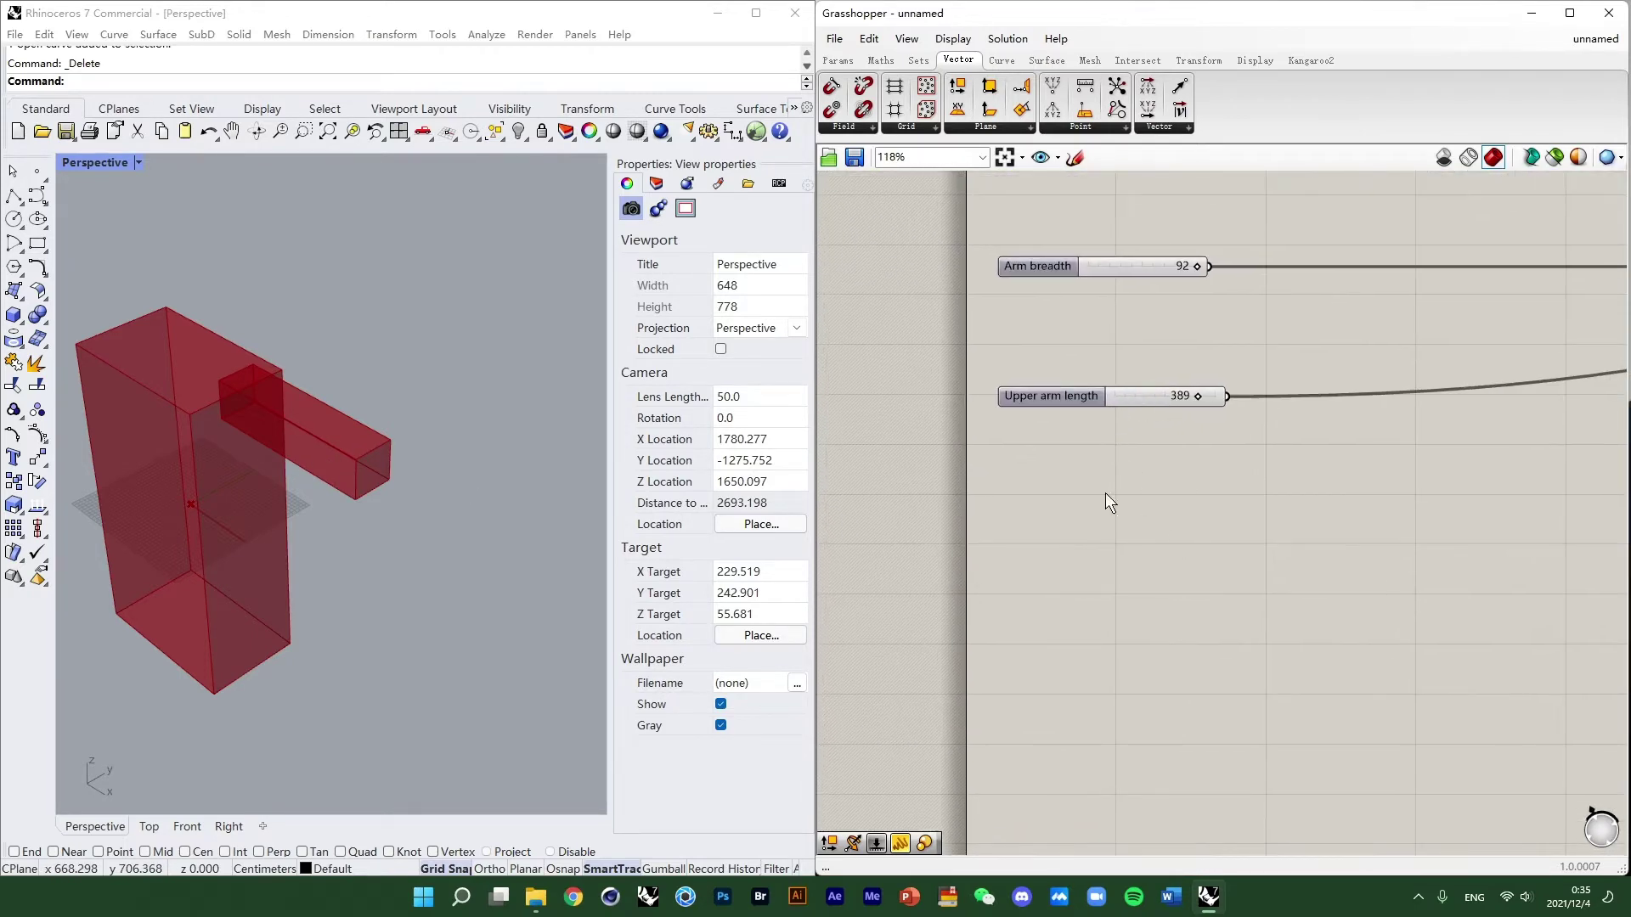
{"action": "right_click_drag", "start_coordinate": [1104, 501], "coordinate": [994, 506]}
{"action": "right_click_drag", "start_coordinate": [1183, 473], "coordinate": [1142, 502]}
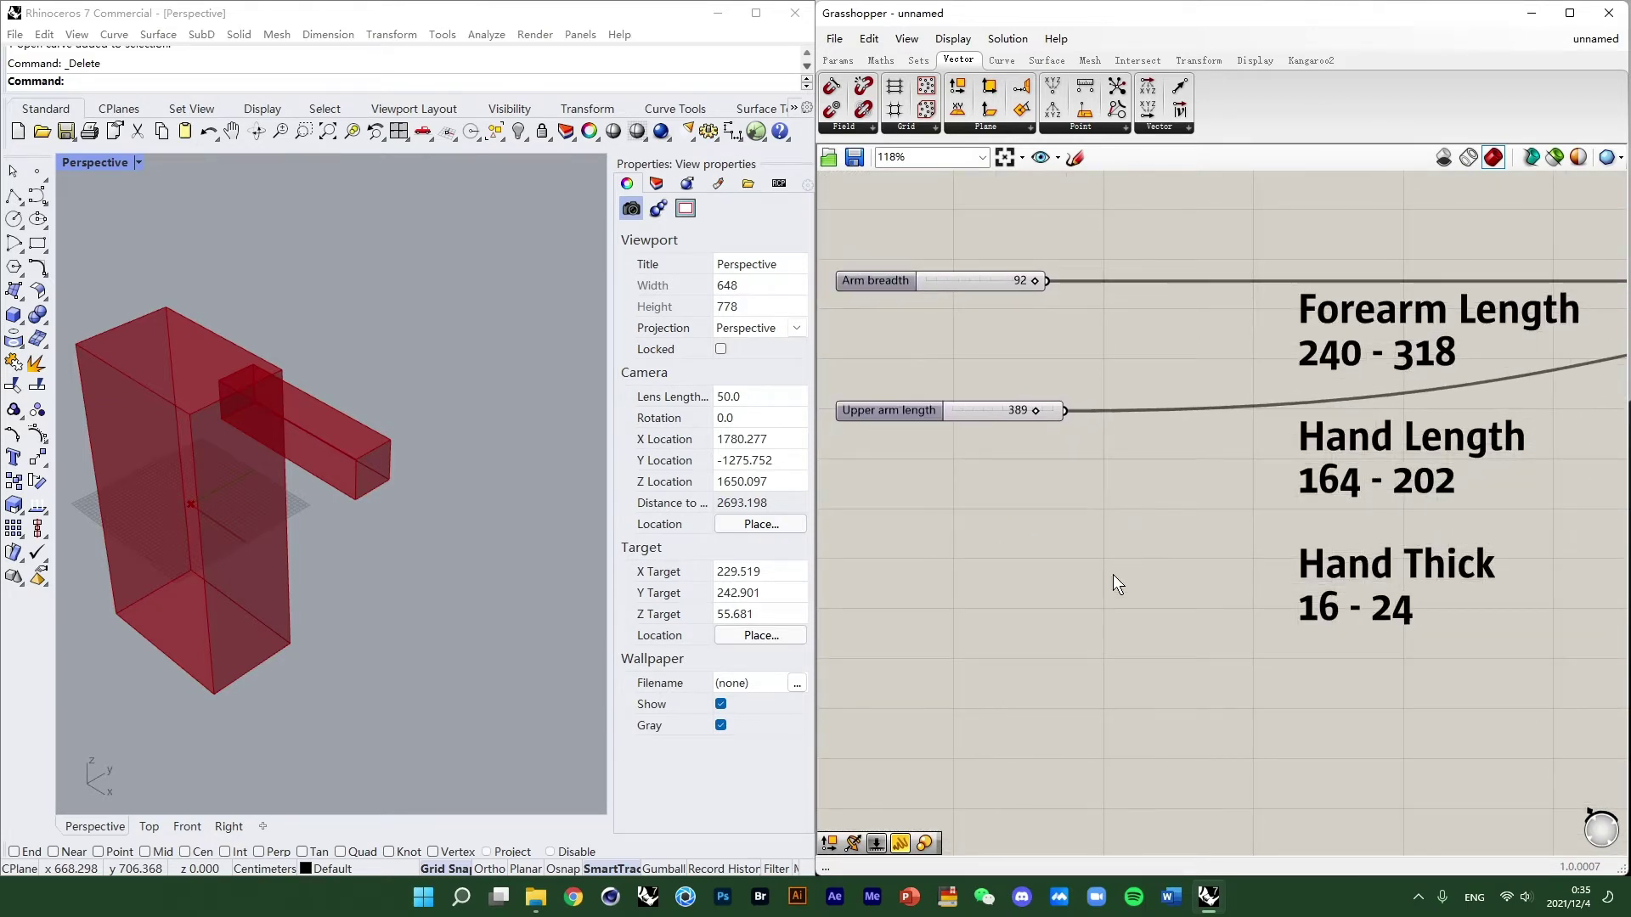
{"action": "double_click", "coordinate": [969, 520]}
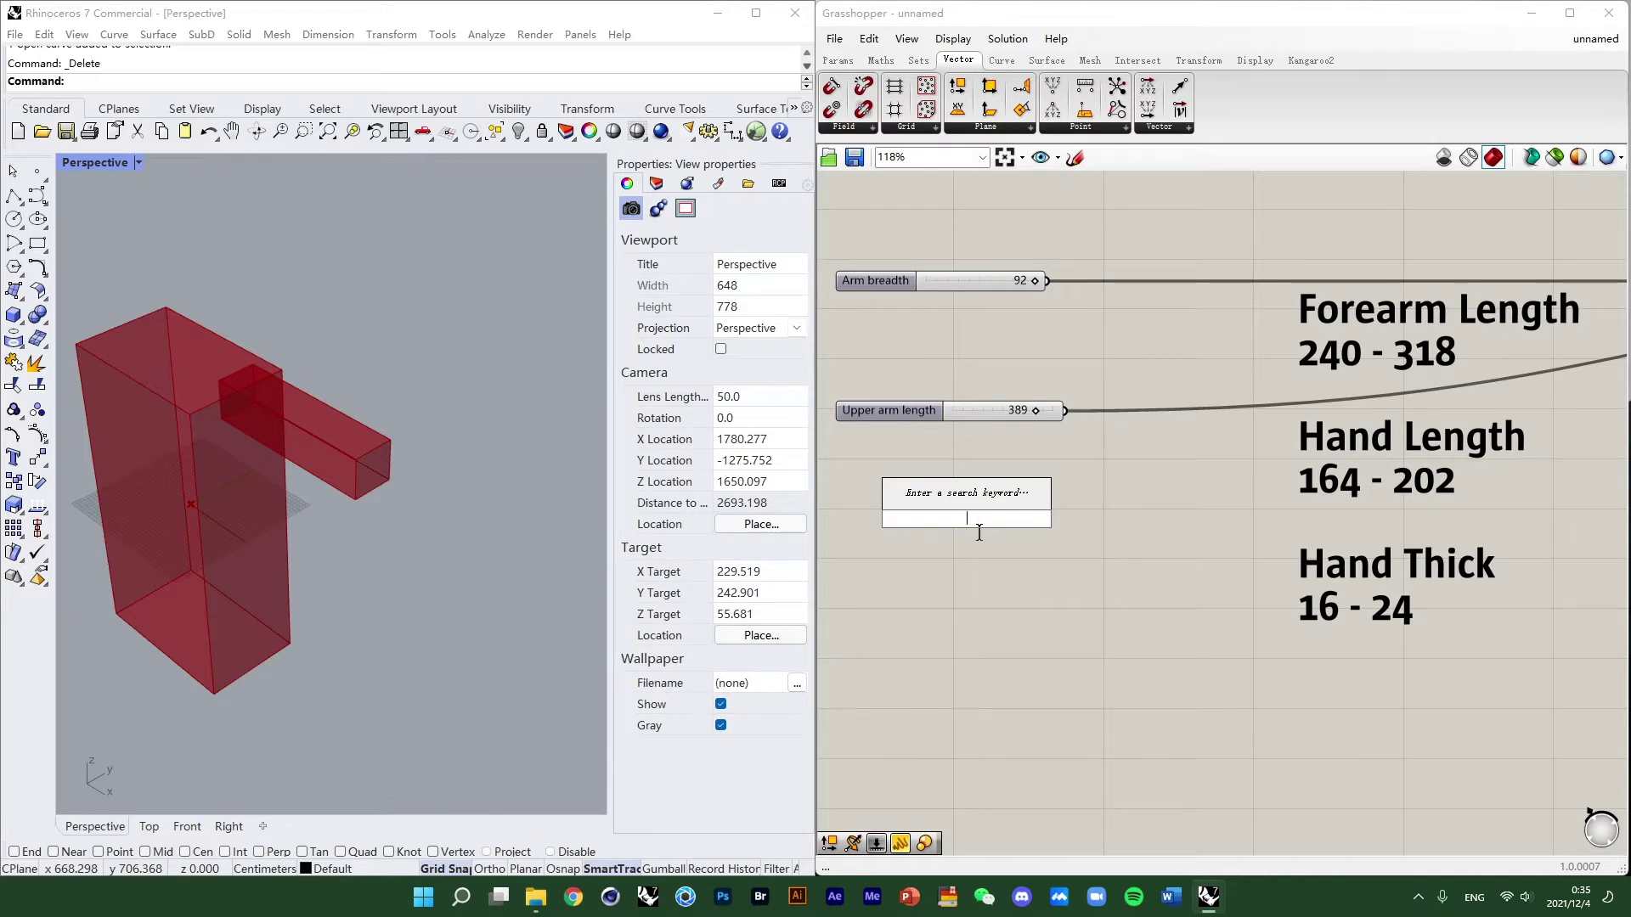
{"action": "type", "text": "318"}
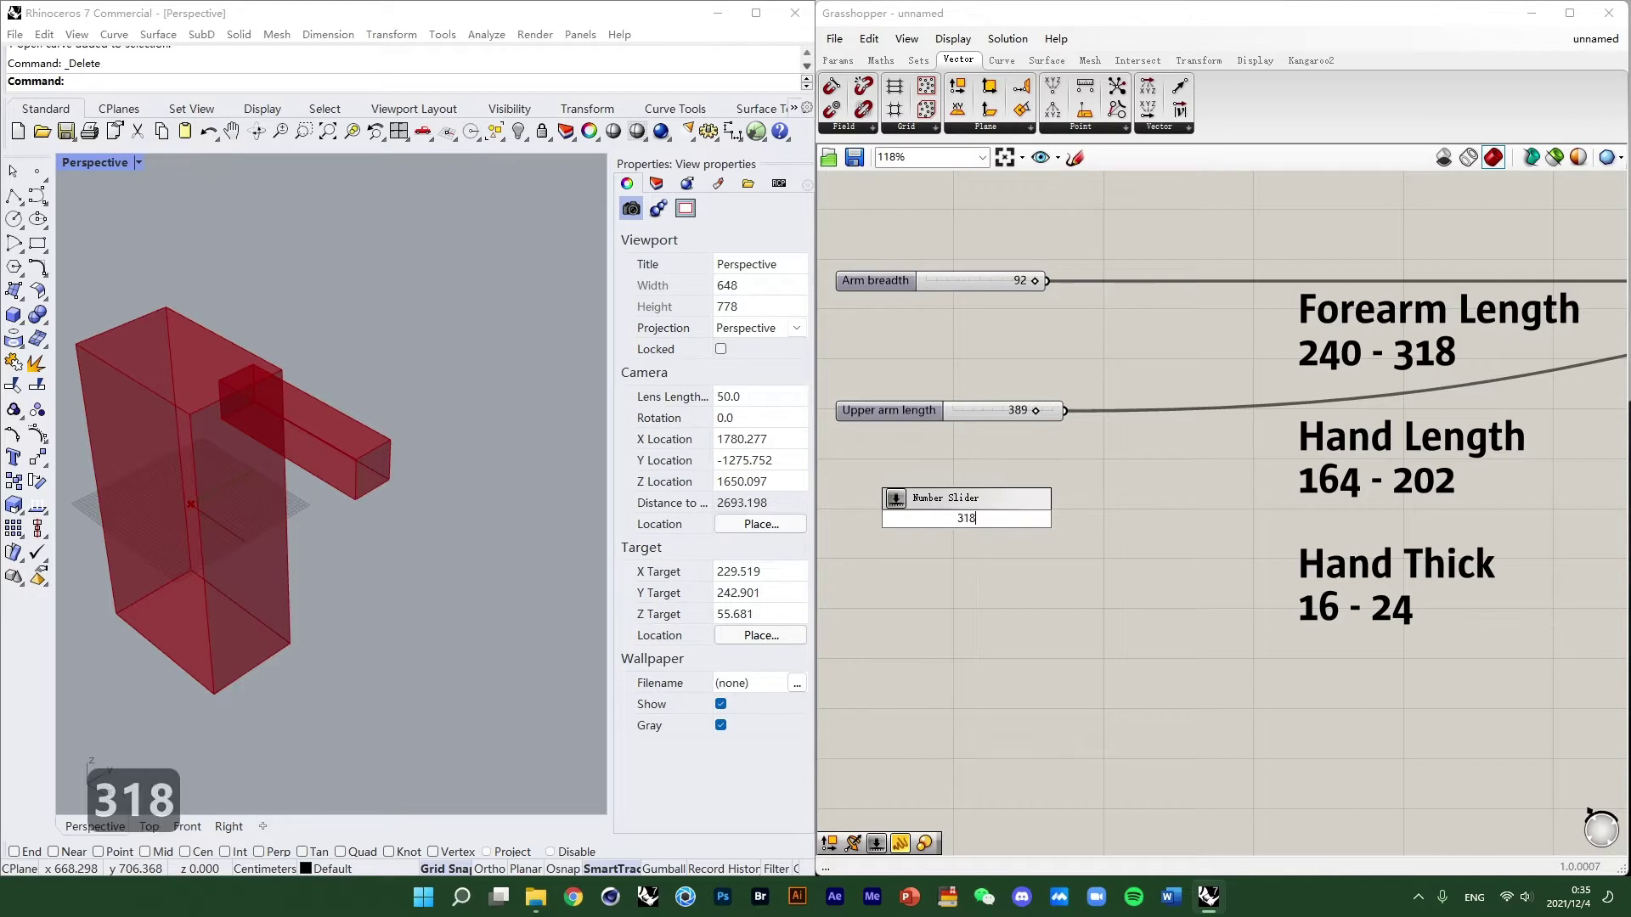
{"action": "key", "text": "Return"}
Open the settings of the new 318 slider and name it "Forearm length".
{"action": "right_click", "coordinate": [941, 528]}
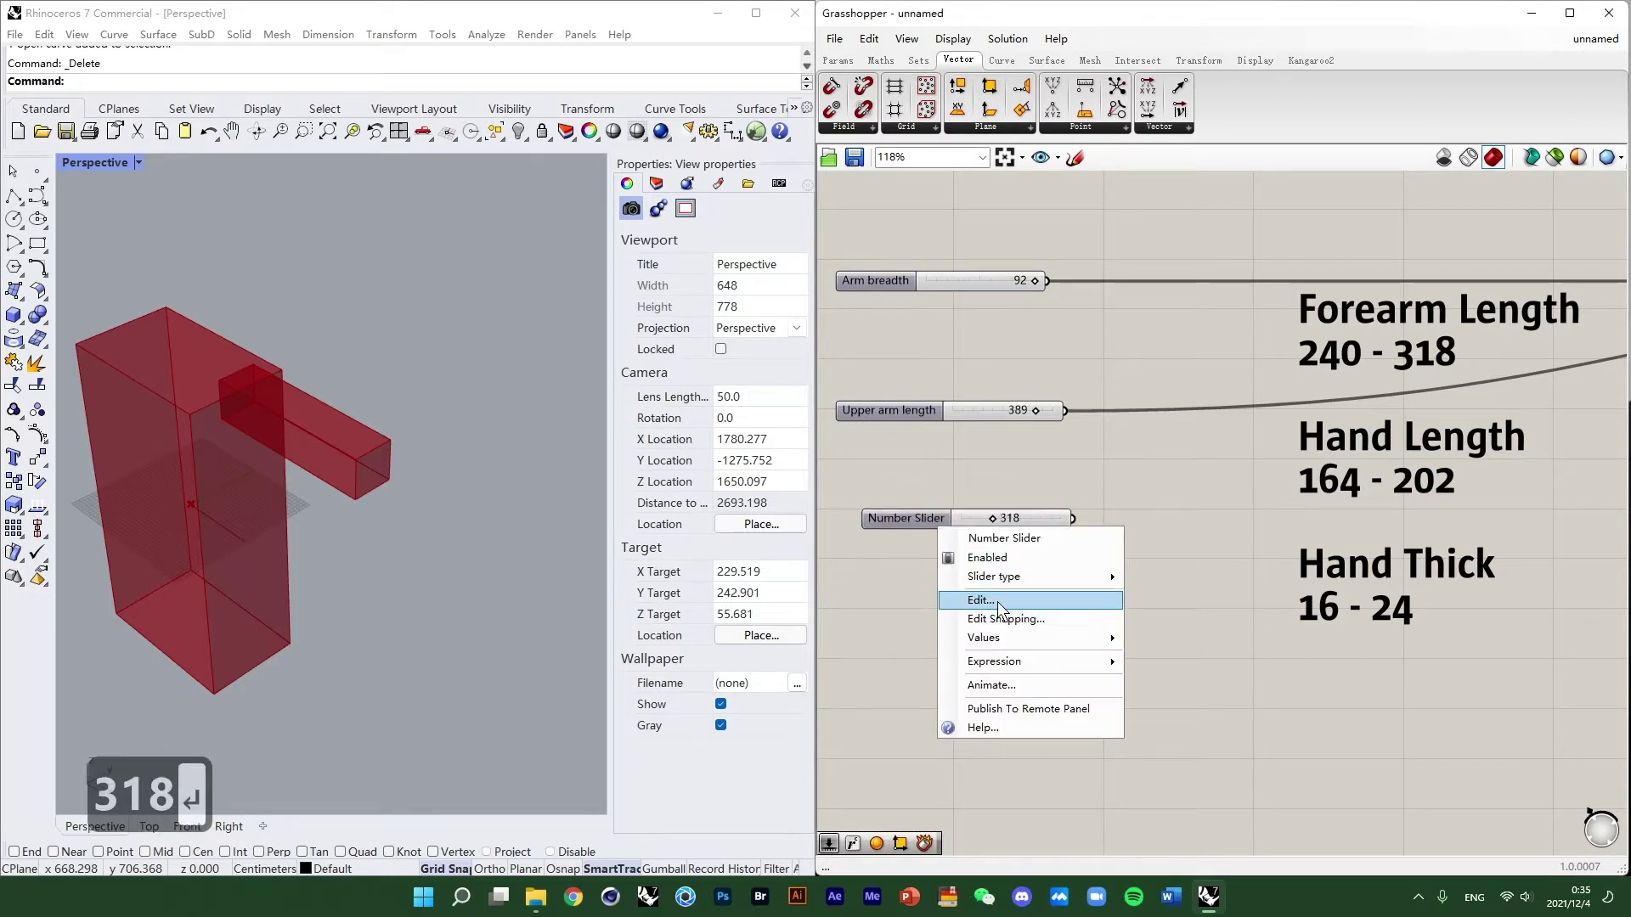
{"action": "left_click", "coordinate": [997, 601]}
{"action": "left_click", "coordinate": [1035, 476]}
{"action": "type", "text": "Fo"}
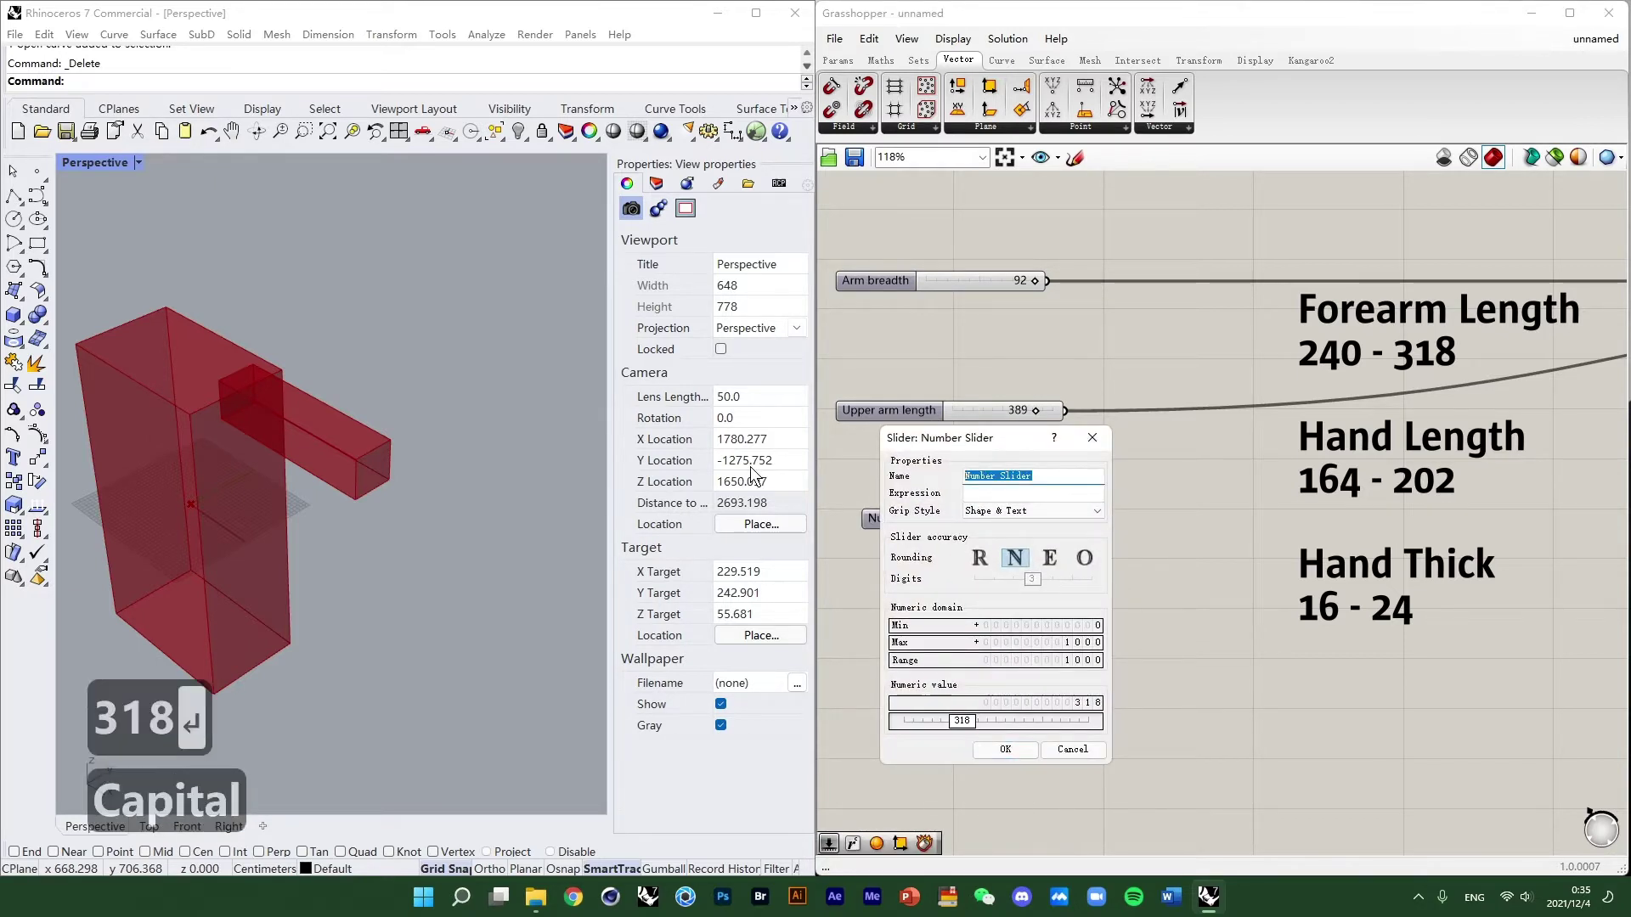
{"action": "type", "text": "rea"}
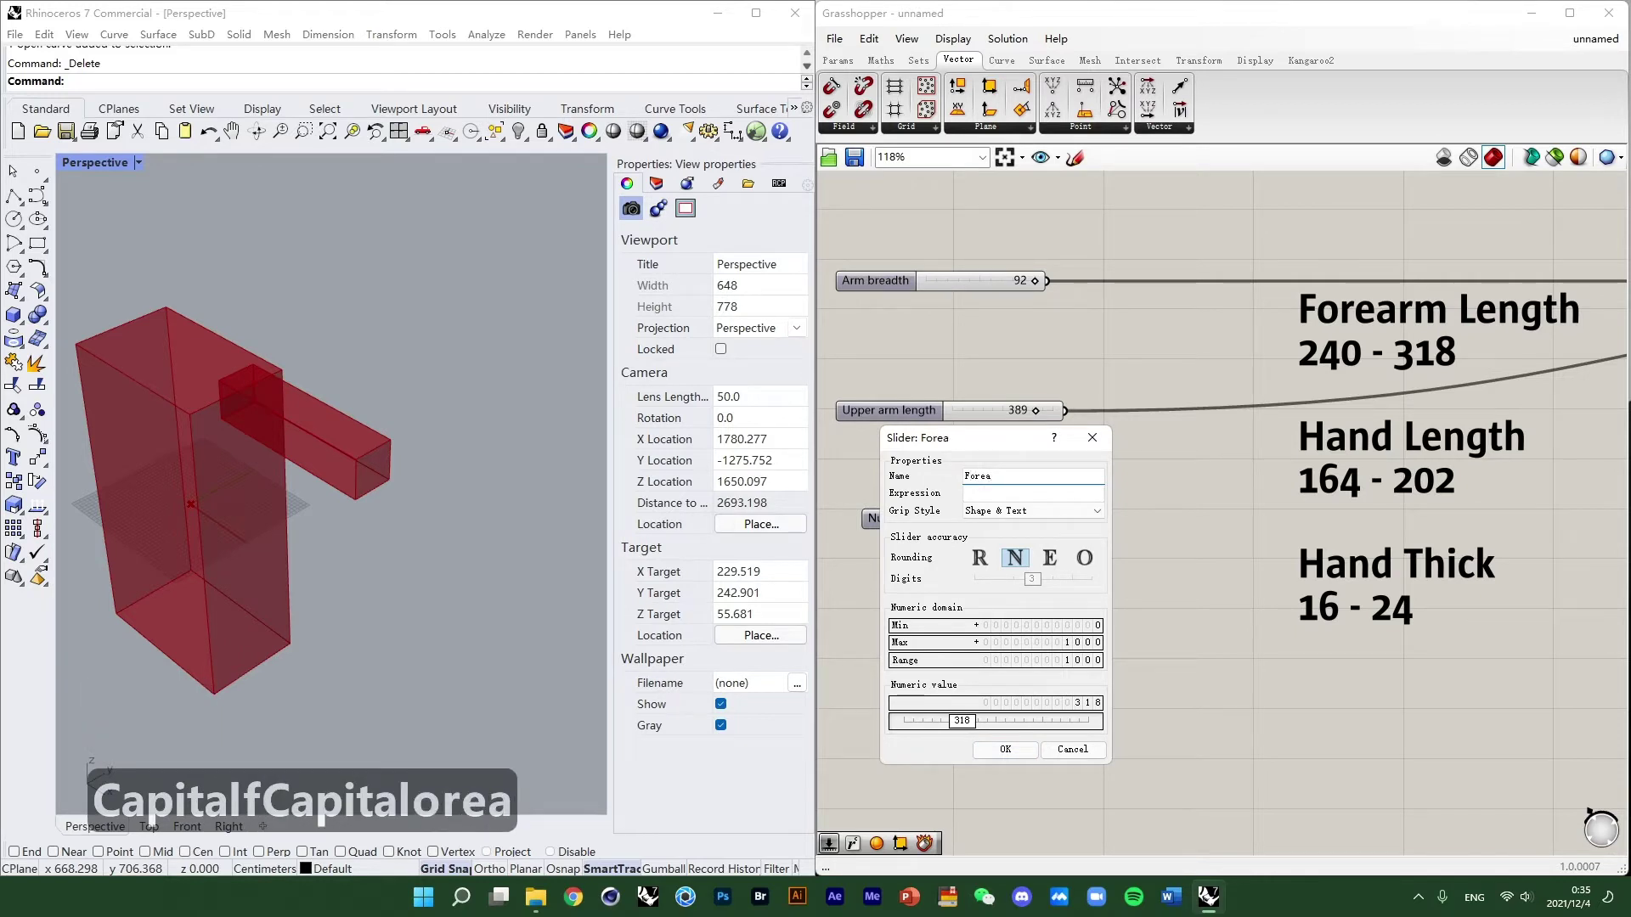
{"action": "type", "text": "rm lt"}
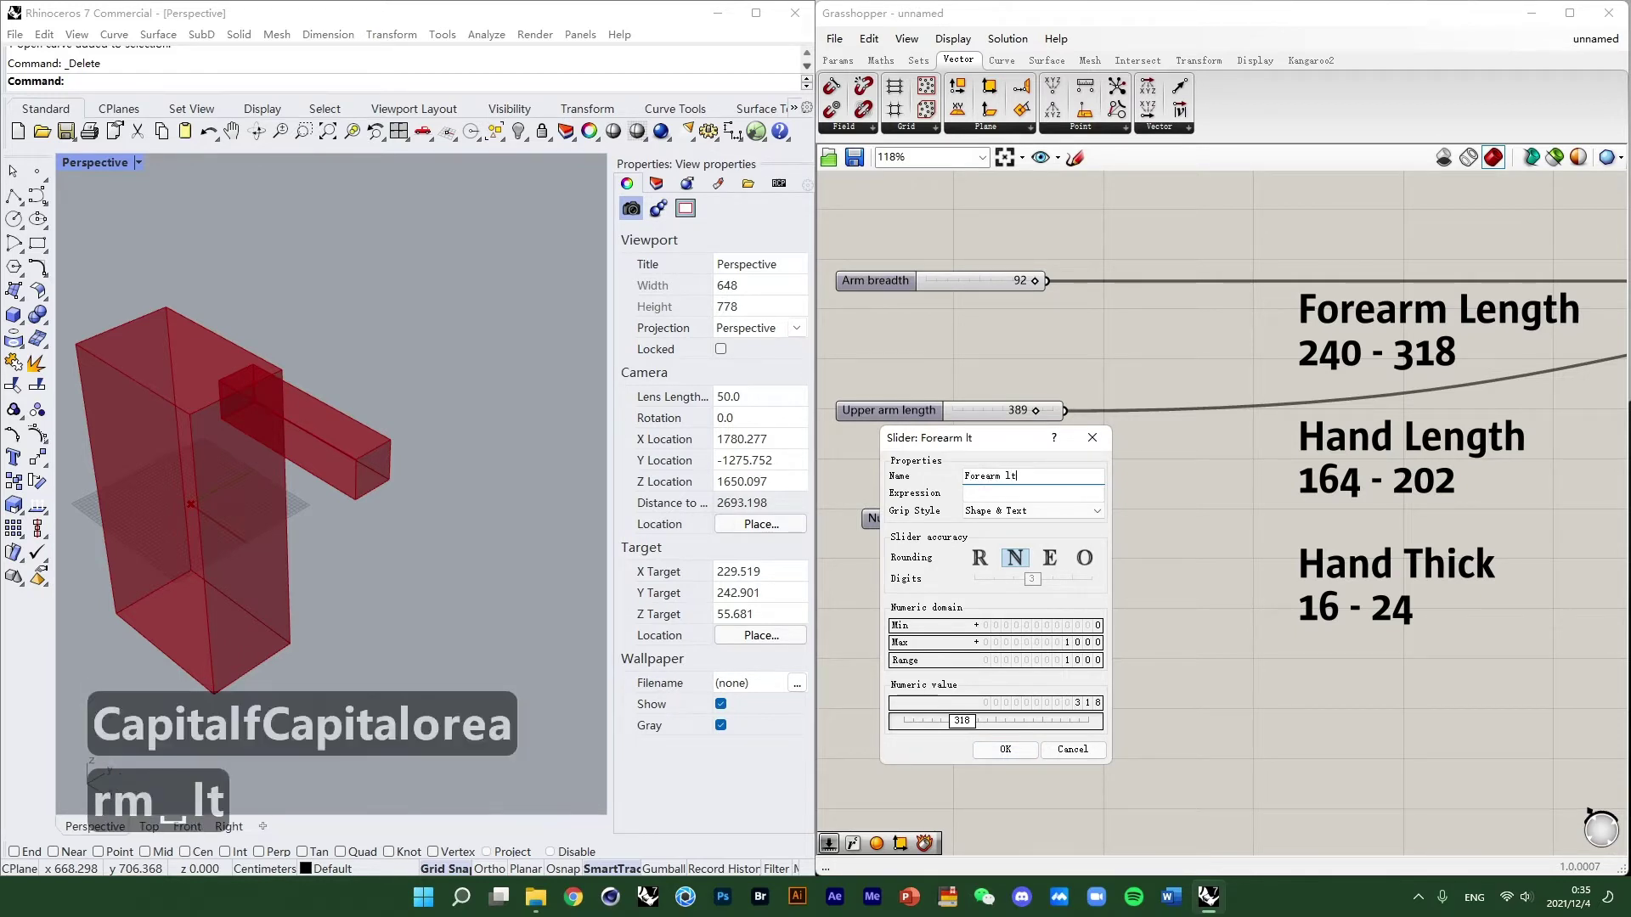
{"action": "key", "text": "BackSpace"}
{"action": "type", "text": "ength"}
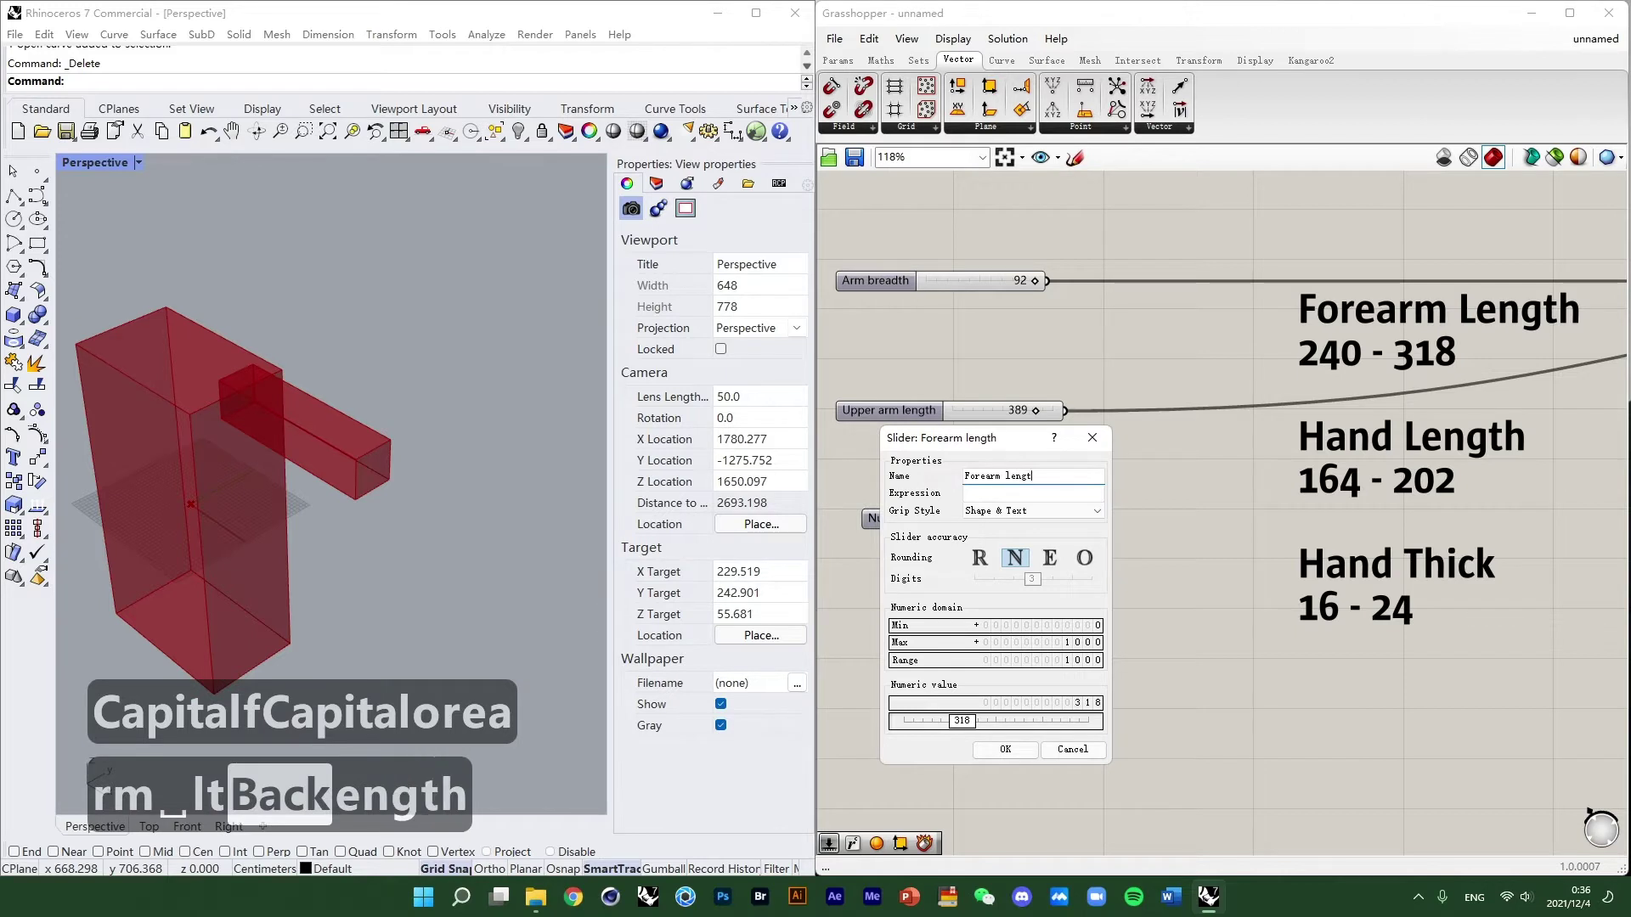
Give the "Forearm length" slider a numeric domain from 240 to 318 and apply the settings.
{"action": "left_click", "coordinate": [1067, 625]}
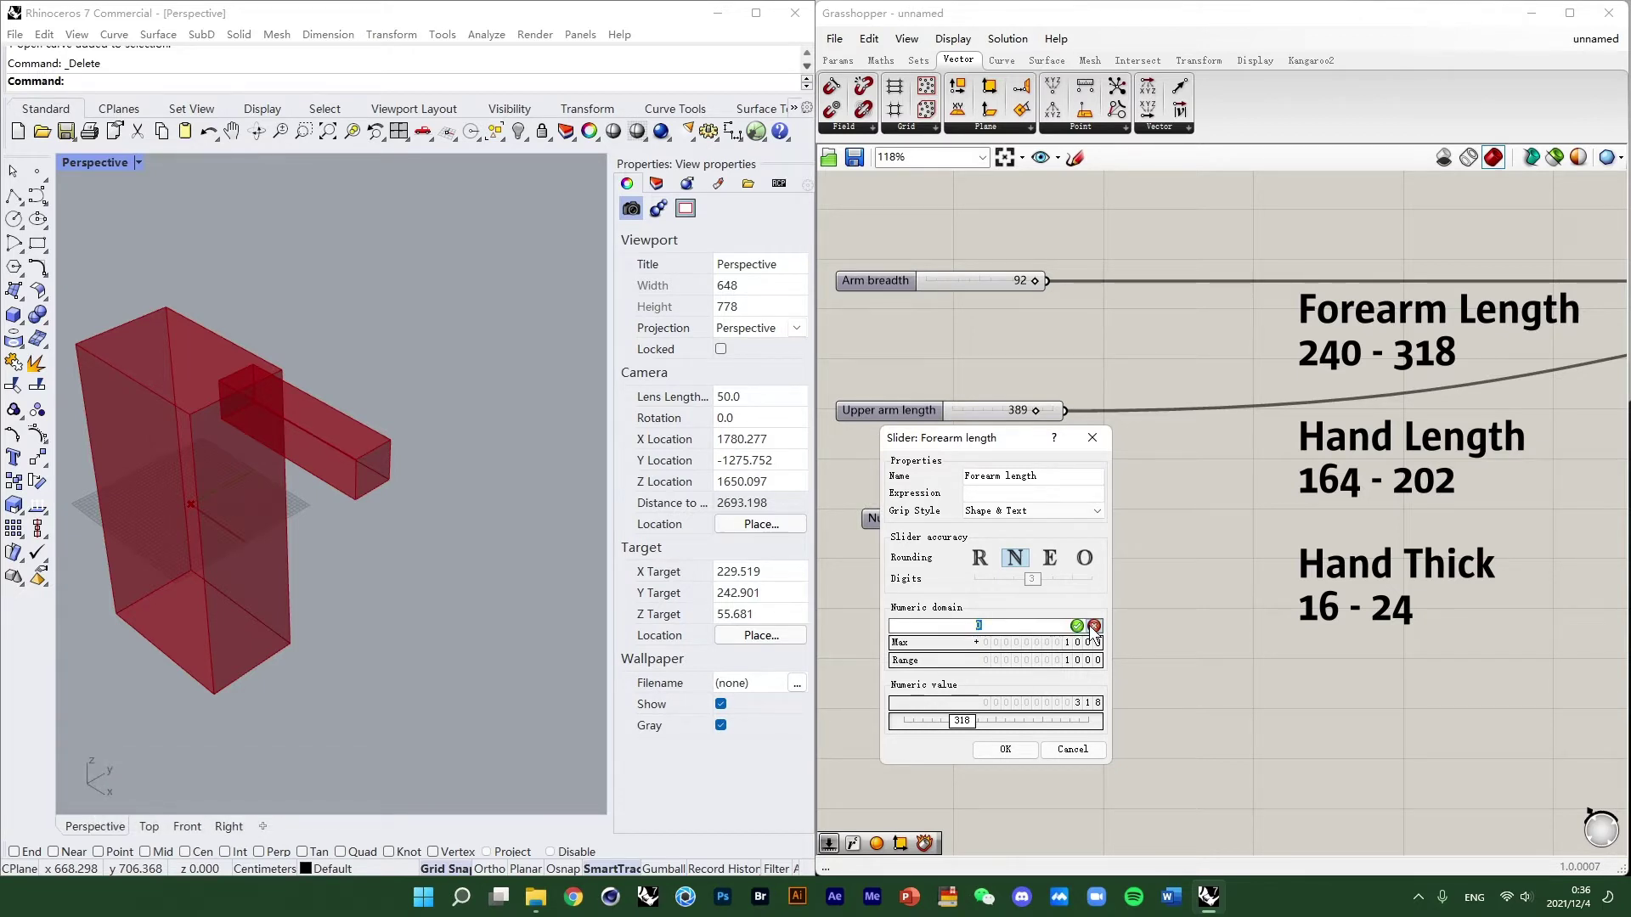
{"action": "type", "text": "240"}
{"action": "left_click", "coordinate": [1080, 643]}
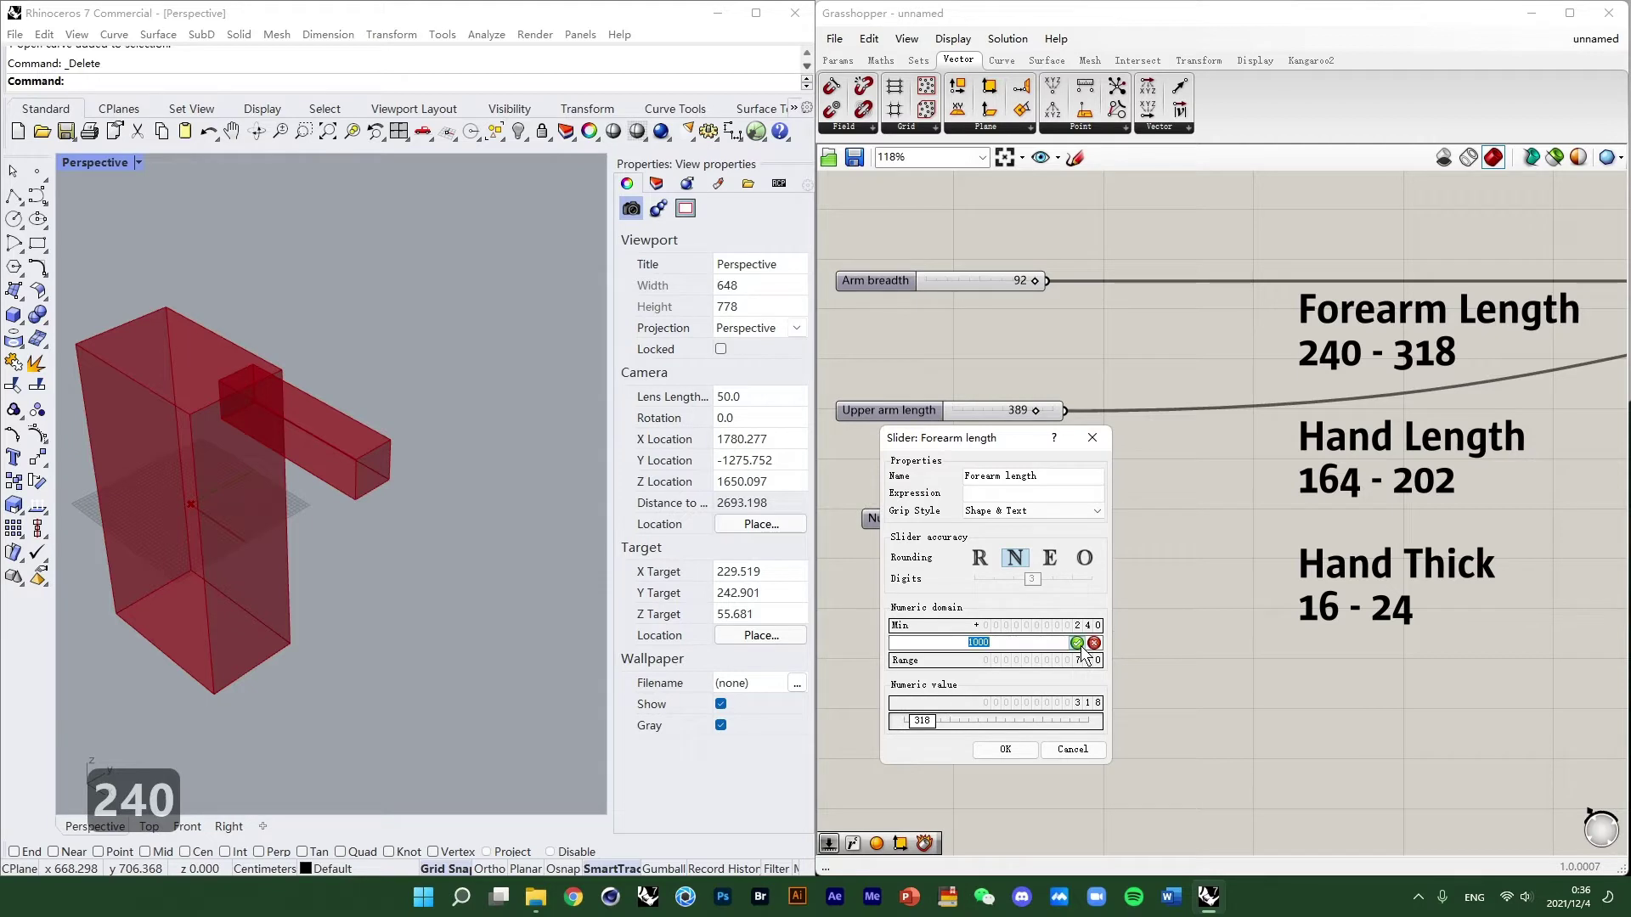
{"action": "type", "text": "318"}
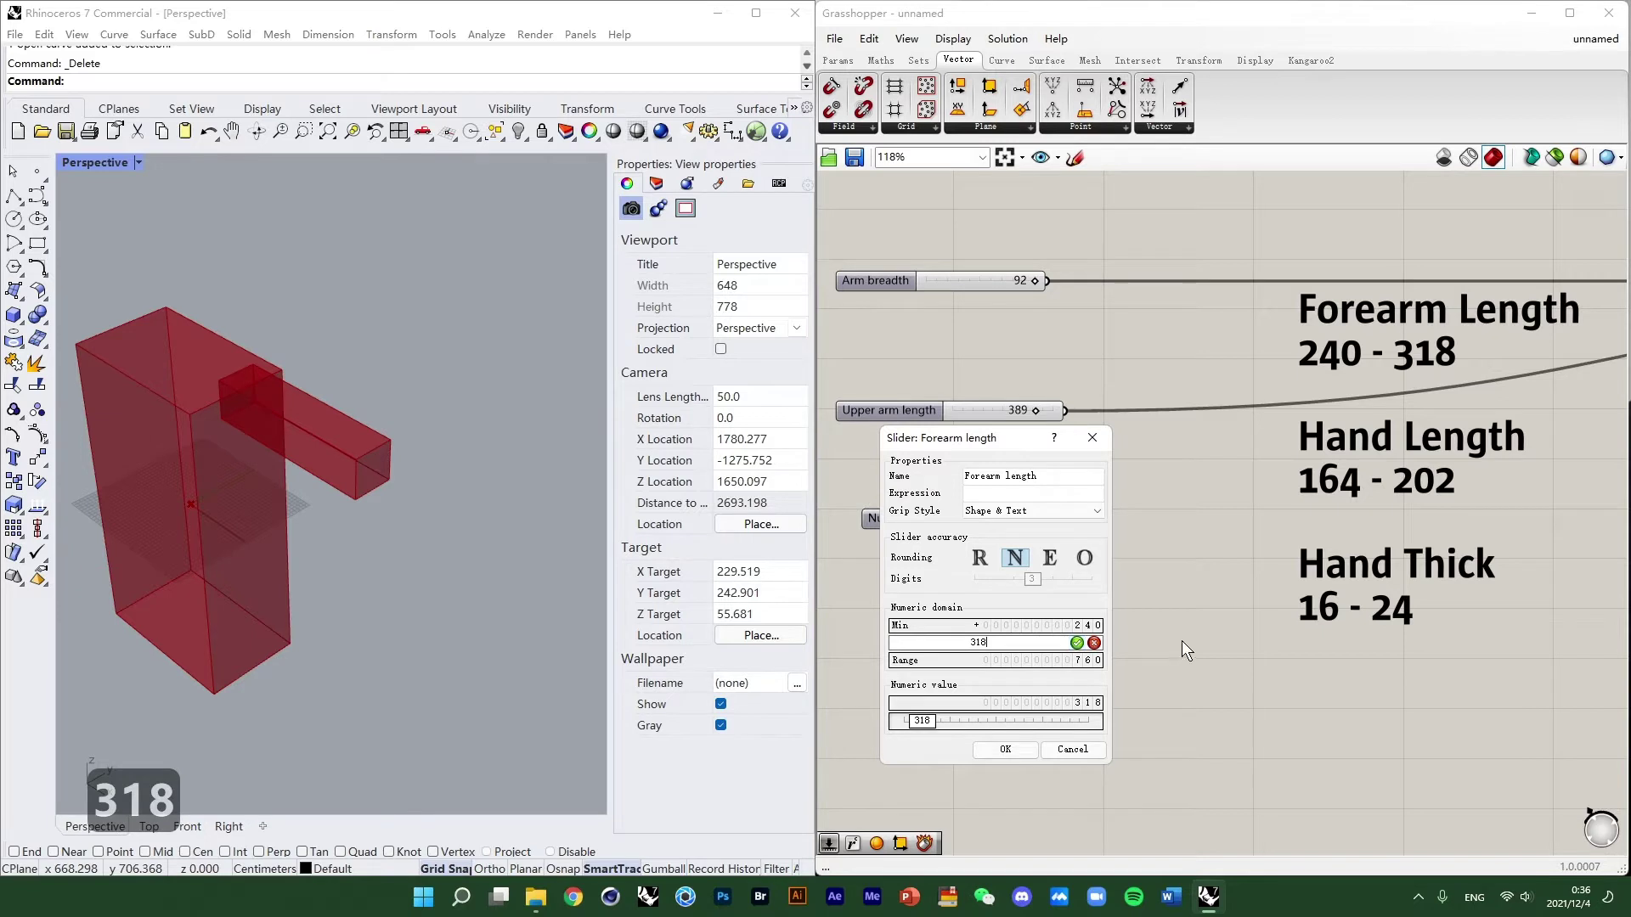
{"action": "left_click", "coordinate": [1077, 642]}
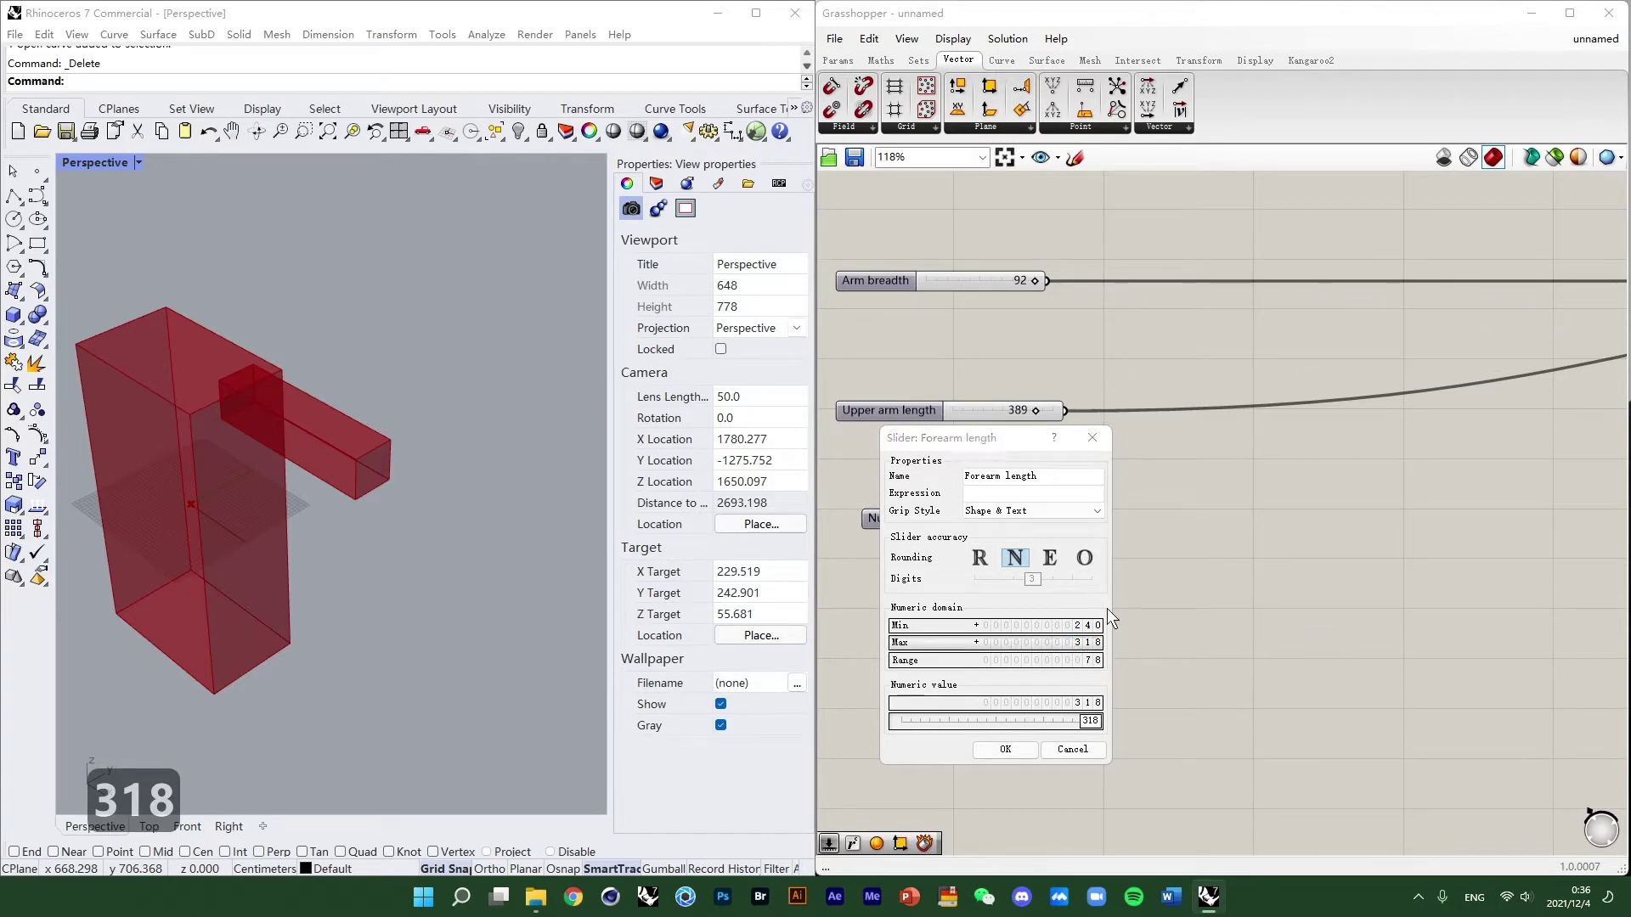
{"action": "left_click", "coordinate": [1015, 749]}
Move the "Forearm length" slider so that it lines up beneath the "Upper arm length" slider.
{"action": "left_click", "coordinate": [1007, 518]}
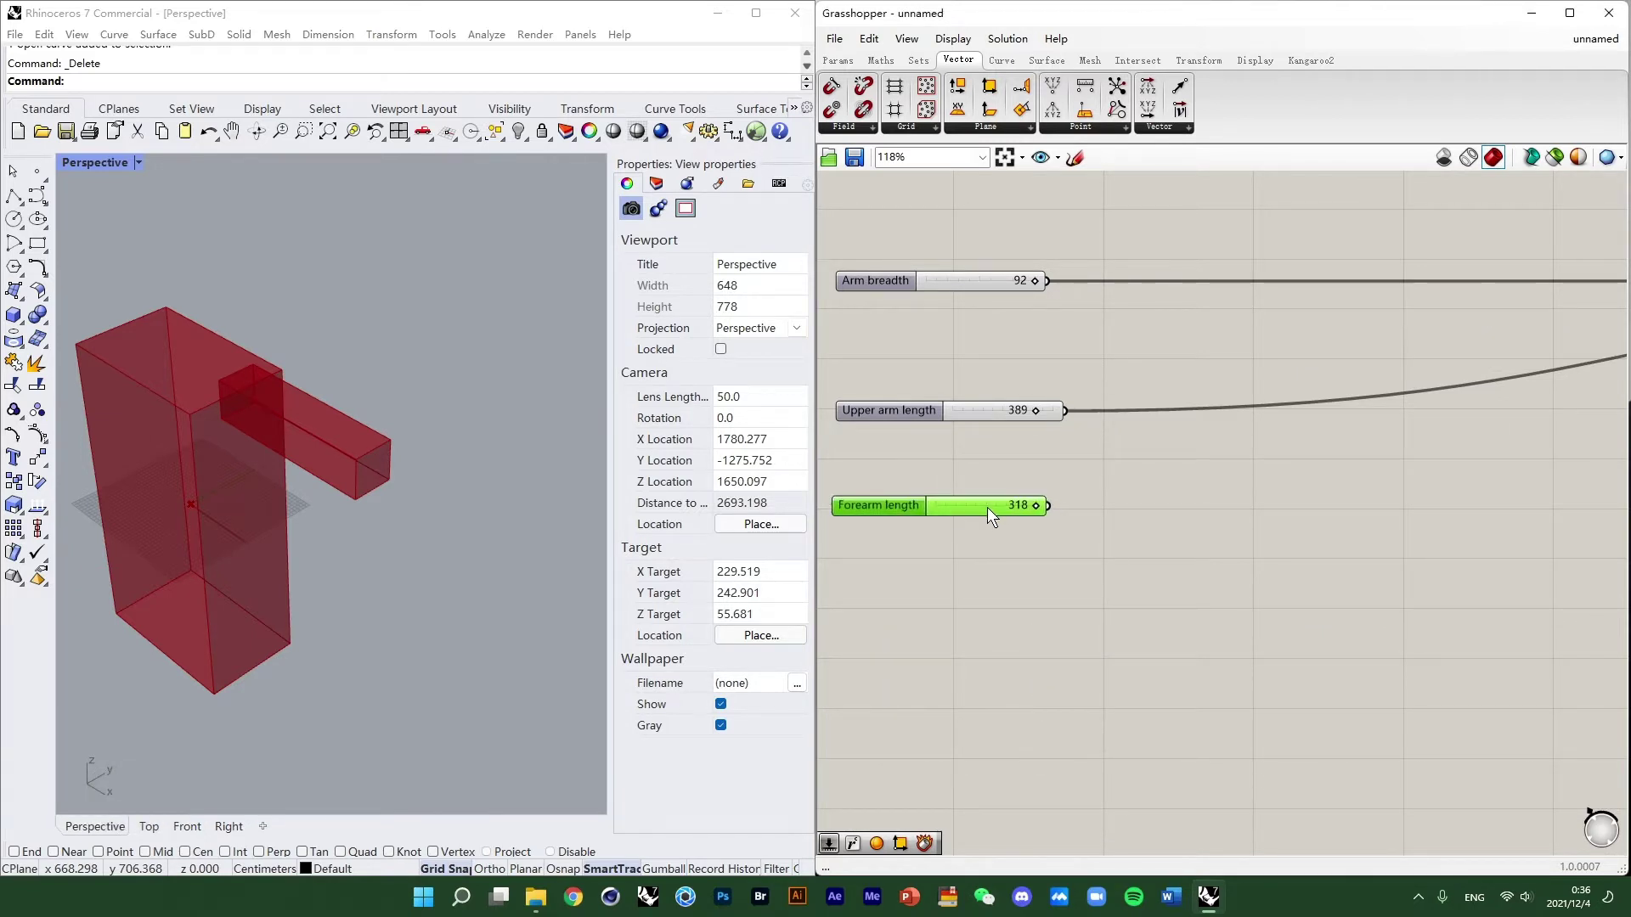
{"action": "scroll", "coordinate": [1006, 543], "scroll_direction": "down", "scroll_amount": 3}
{"action": "left_click_drag", "start_coordinate": [997, 528], "coordinate": [993, 533]}
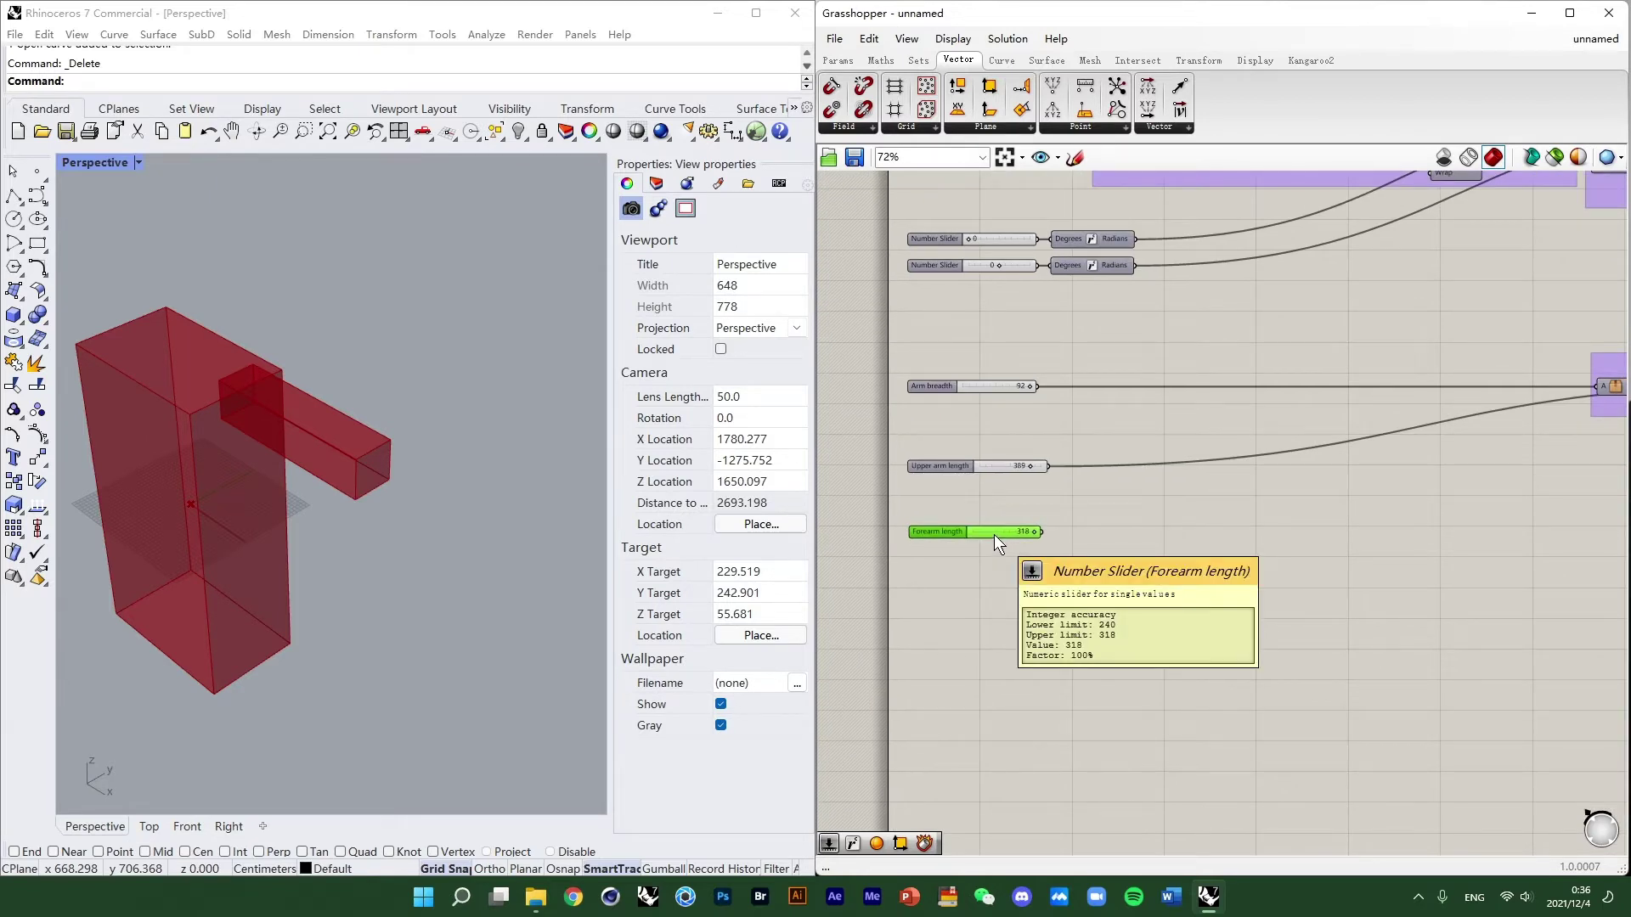
{"action": "left_click", "coordinate": [964, 594]}
Add a number slider with a value of 90 directly below the "Forearm length" slider.
{"action": "scroll", "coordinate": [971, 543], "scroll_direction": "up", "scroll_amount": 3}
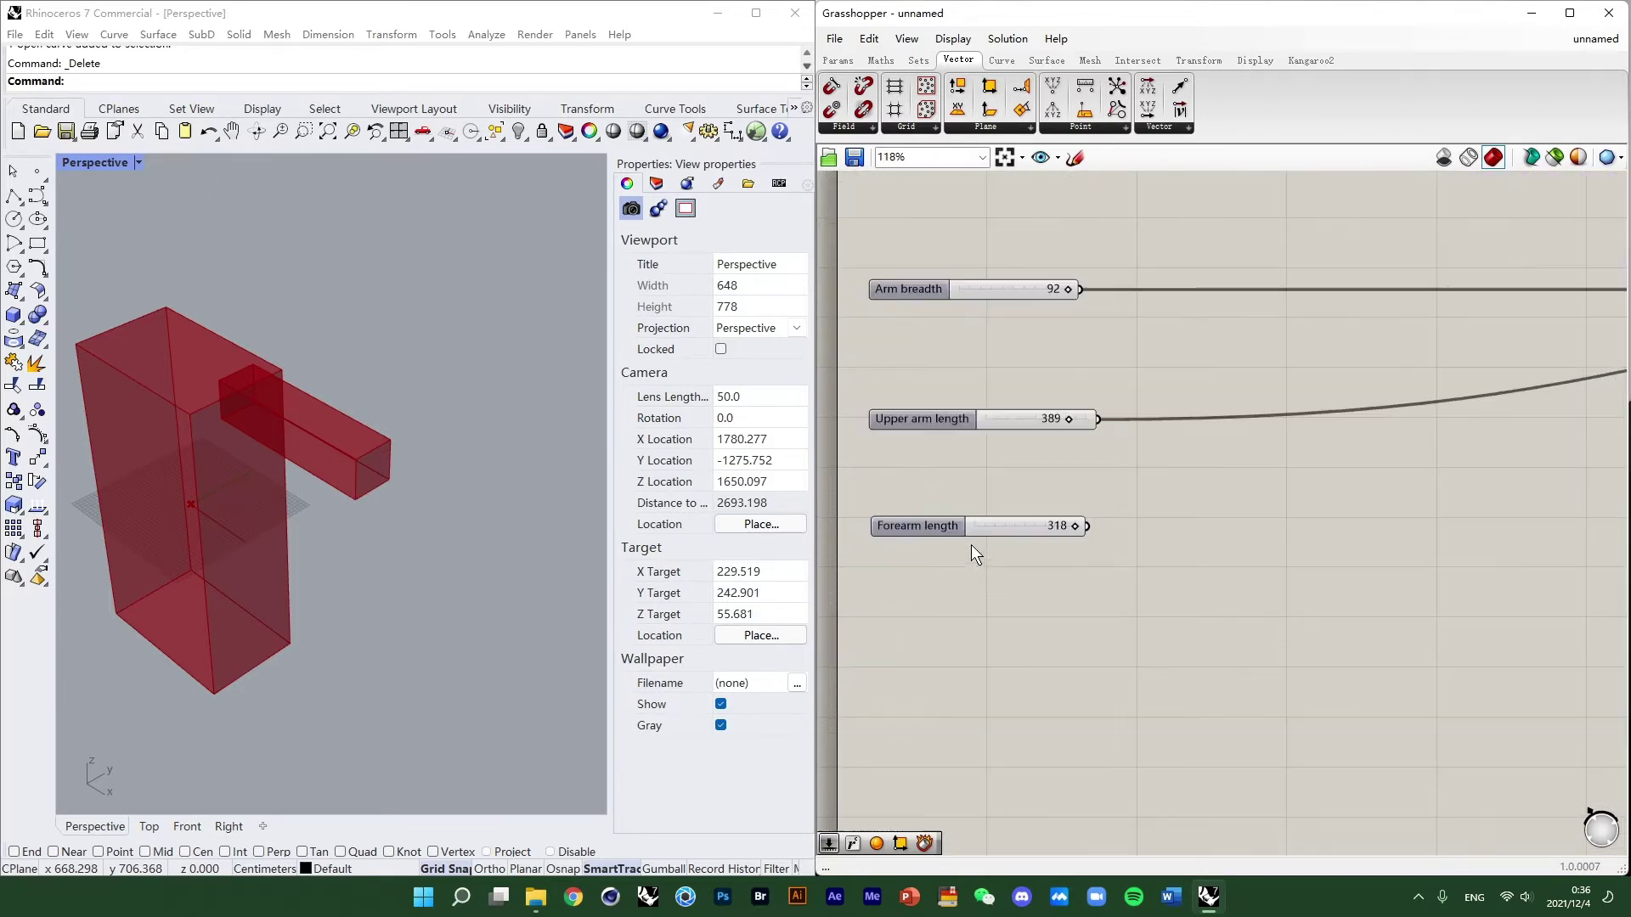
{"action": "double_click", "coordinate": [1006, 583]}
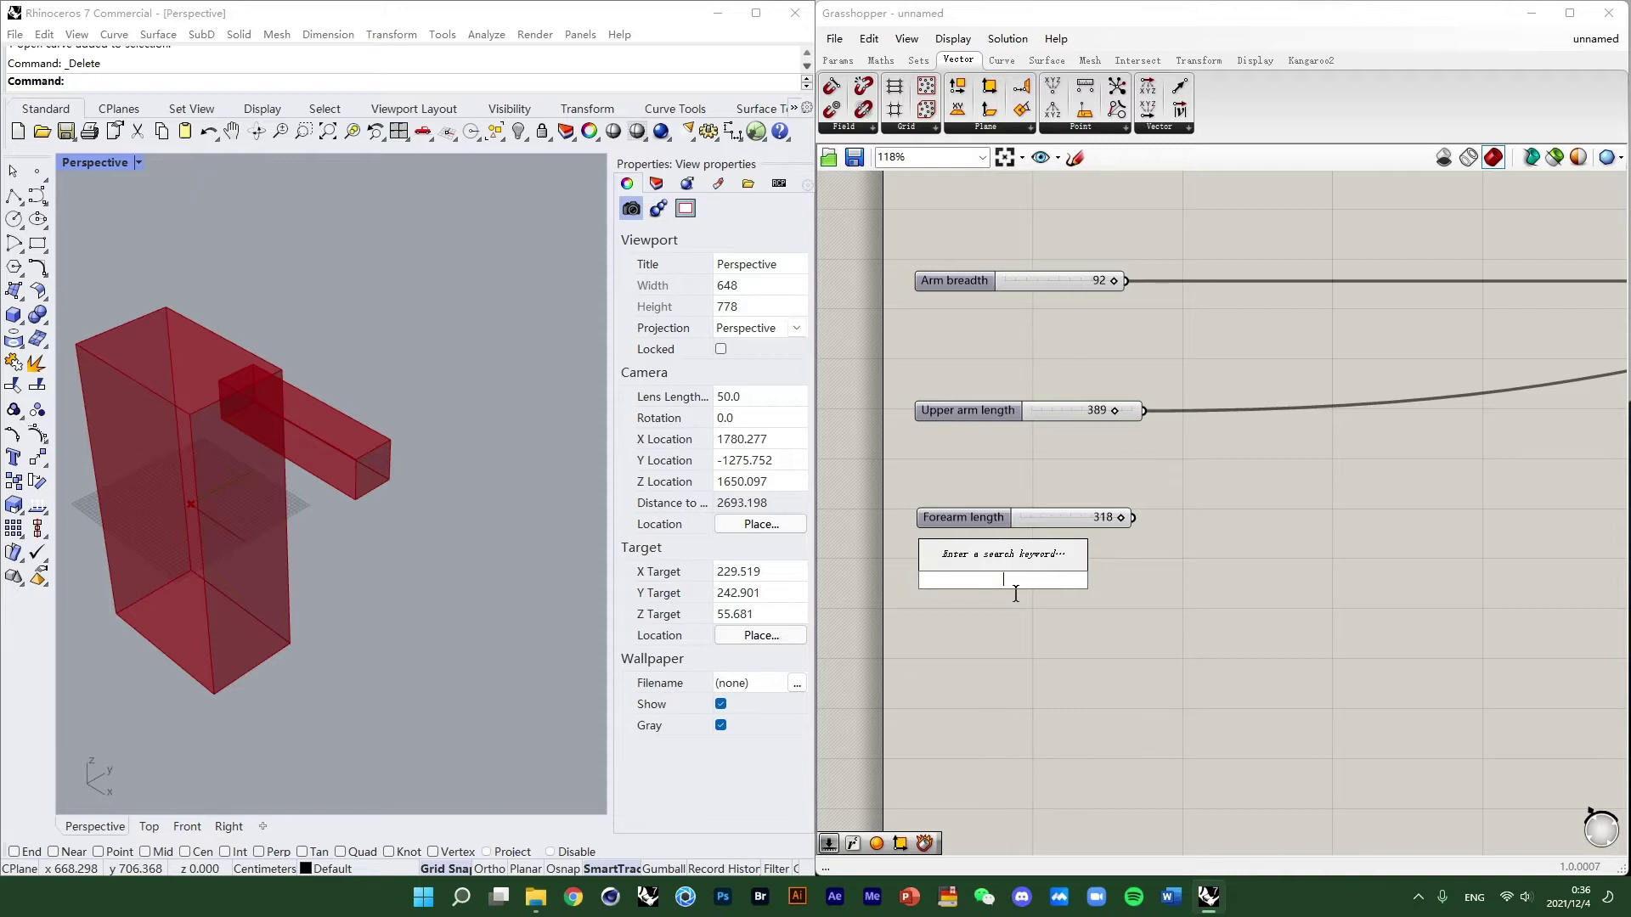
{"action": "type", "text": "90"}
{"action": "key", "text": "Return"}
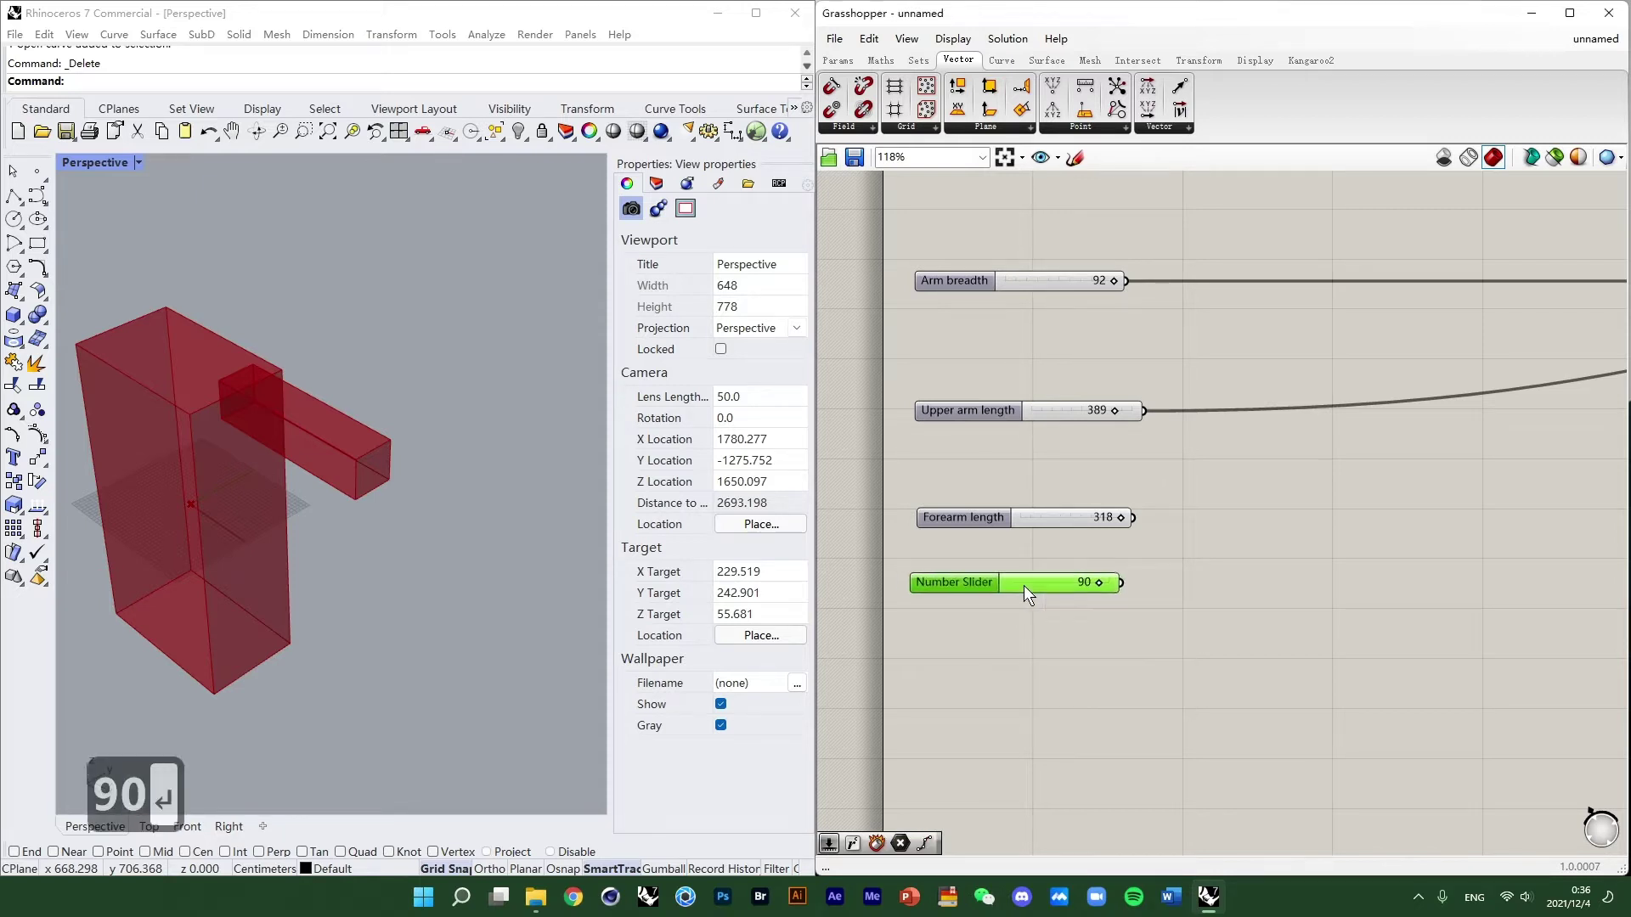
Set the new slider's maximum to 90 and line it up beneath the "Forearm length" slider.
{"action": "right_click", "coordinate": [1033, 579]}
{"action": "left_click", "coordinate": [1100, 653]}
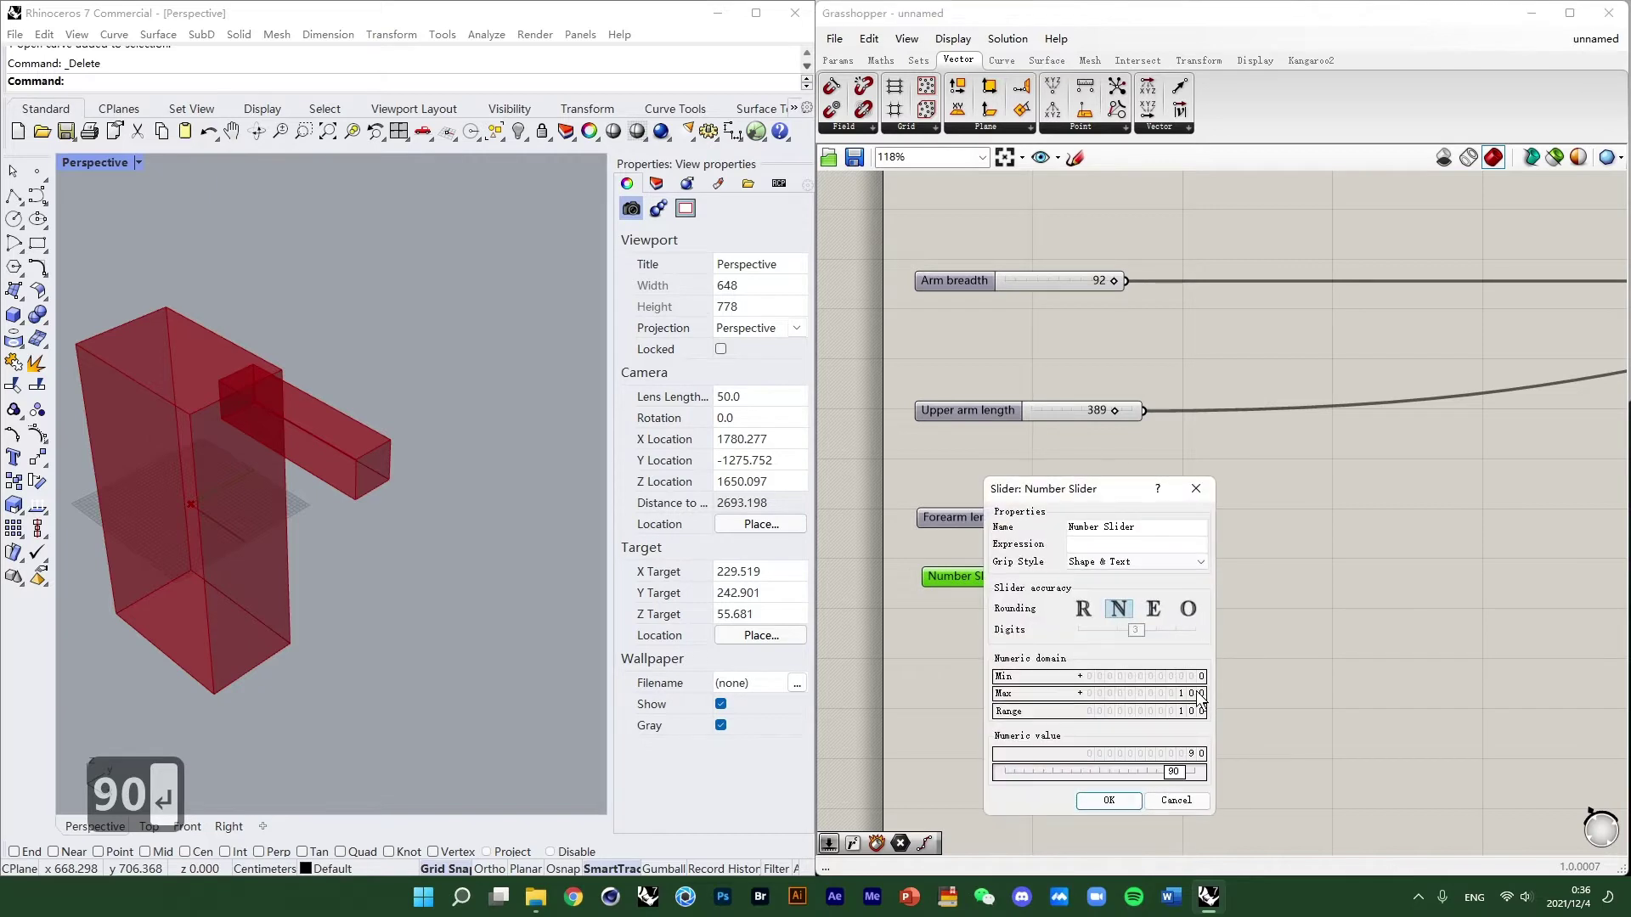
{"action": "double_click", "coordinate": [1196, 695]}
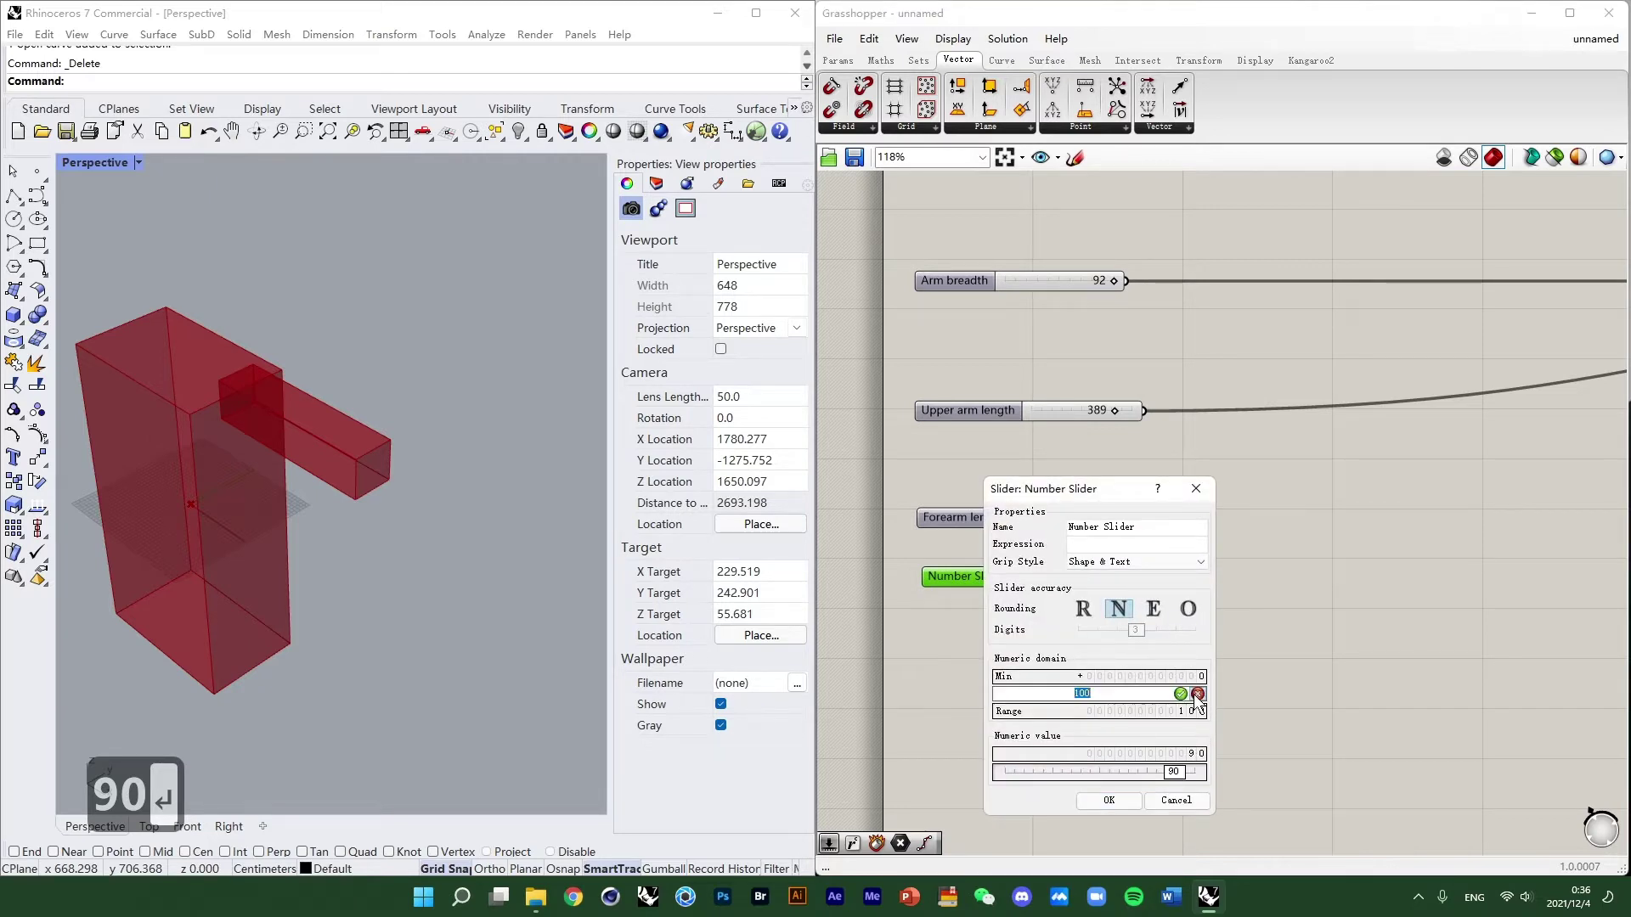
{"action": "type", "text": "90"}
{"action": "key", "text": "Return"}
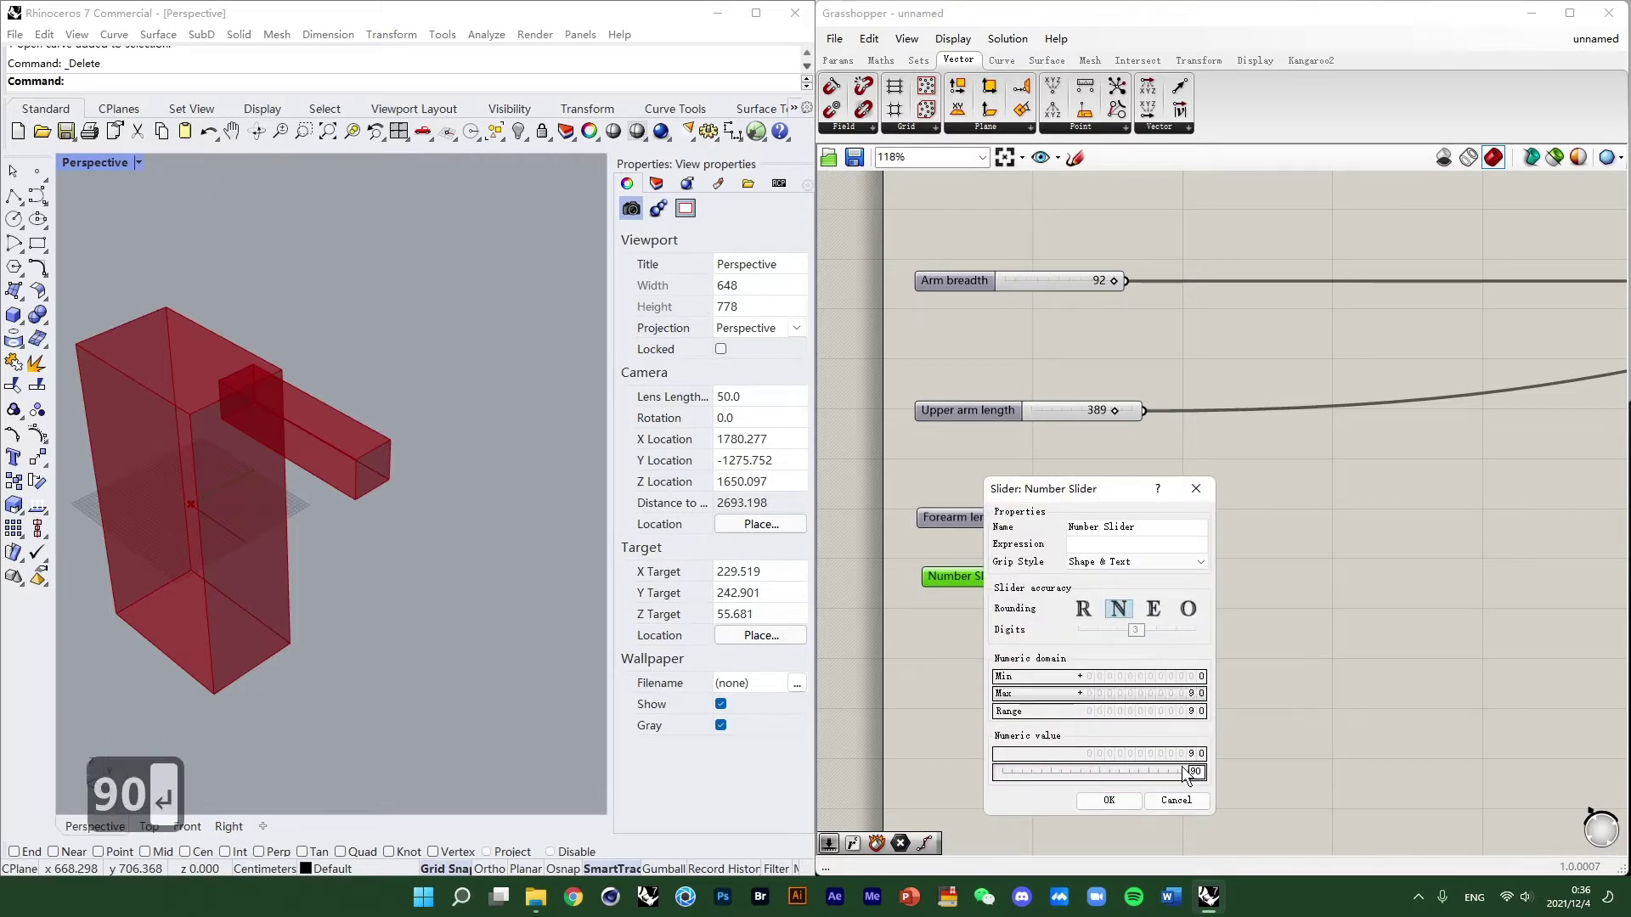
{"action": "left_click", "coordinate": [1108, 800]}
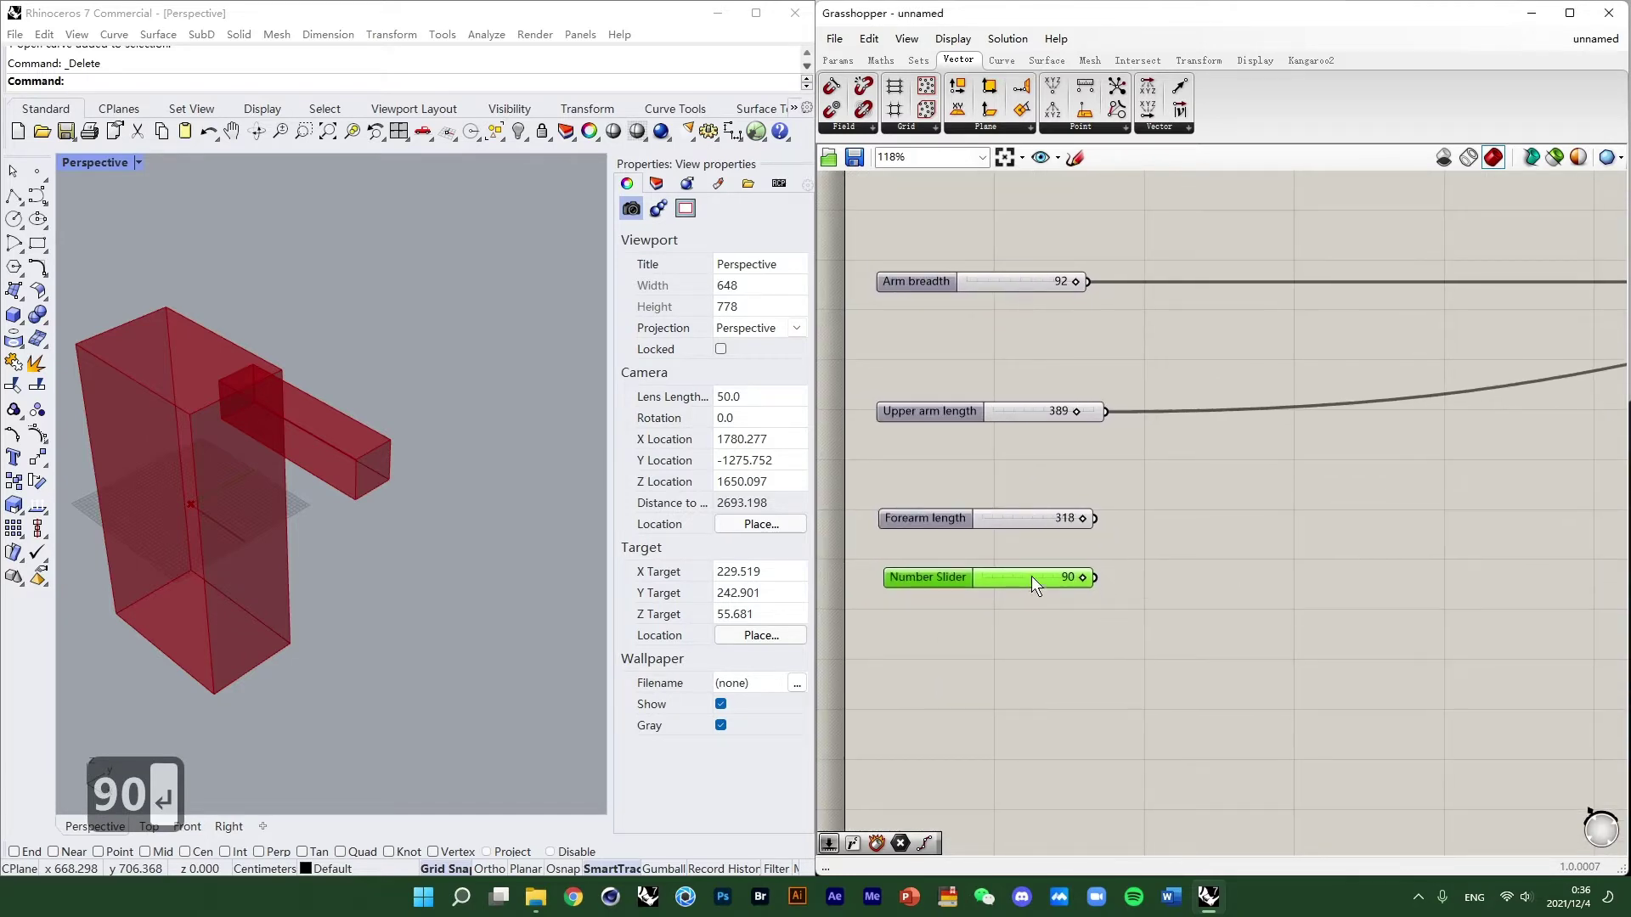
{"action": "left_click_drag", "start_coordinate": [1020, 573], "coordinate": [1026, 573]}
{"action": "left_click", "coordinate": [1172, 537]}
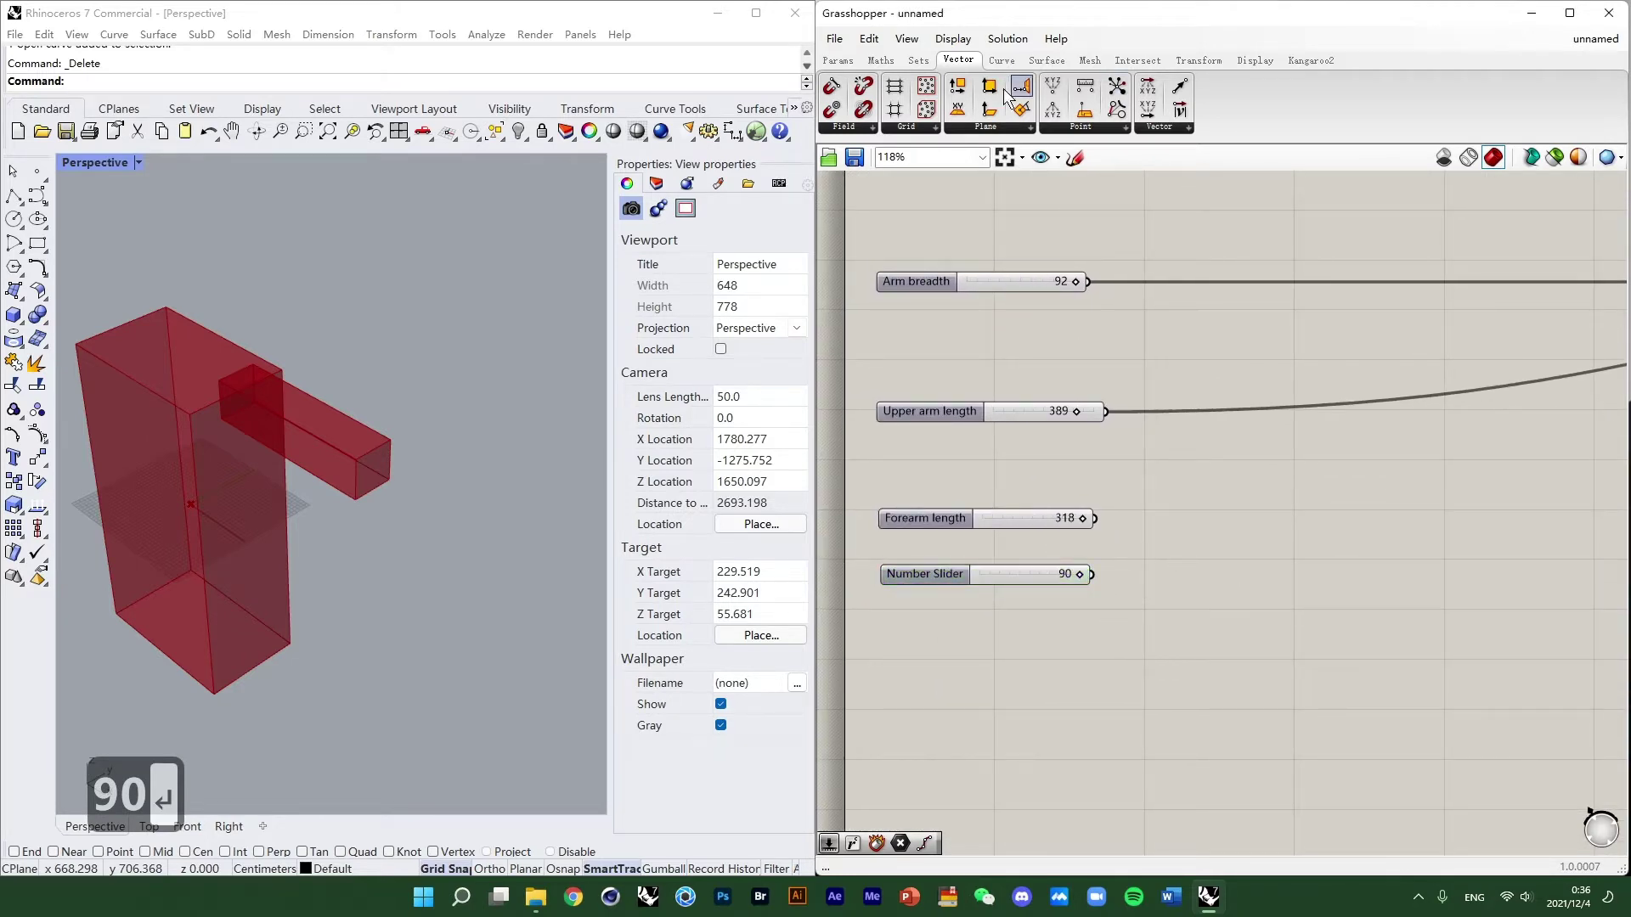
Add a Radians component, wire the 90 slider into its Degrees input, and align it right beside that slider.
{"action": "left_click", "coordinate": [892, 68]}
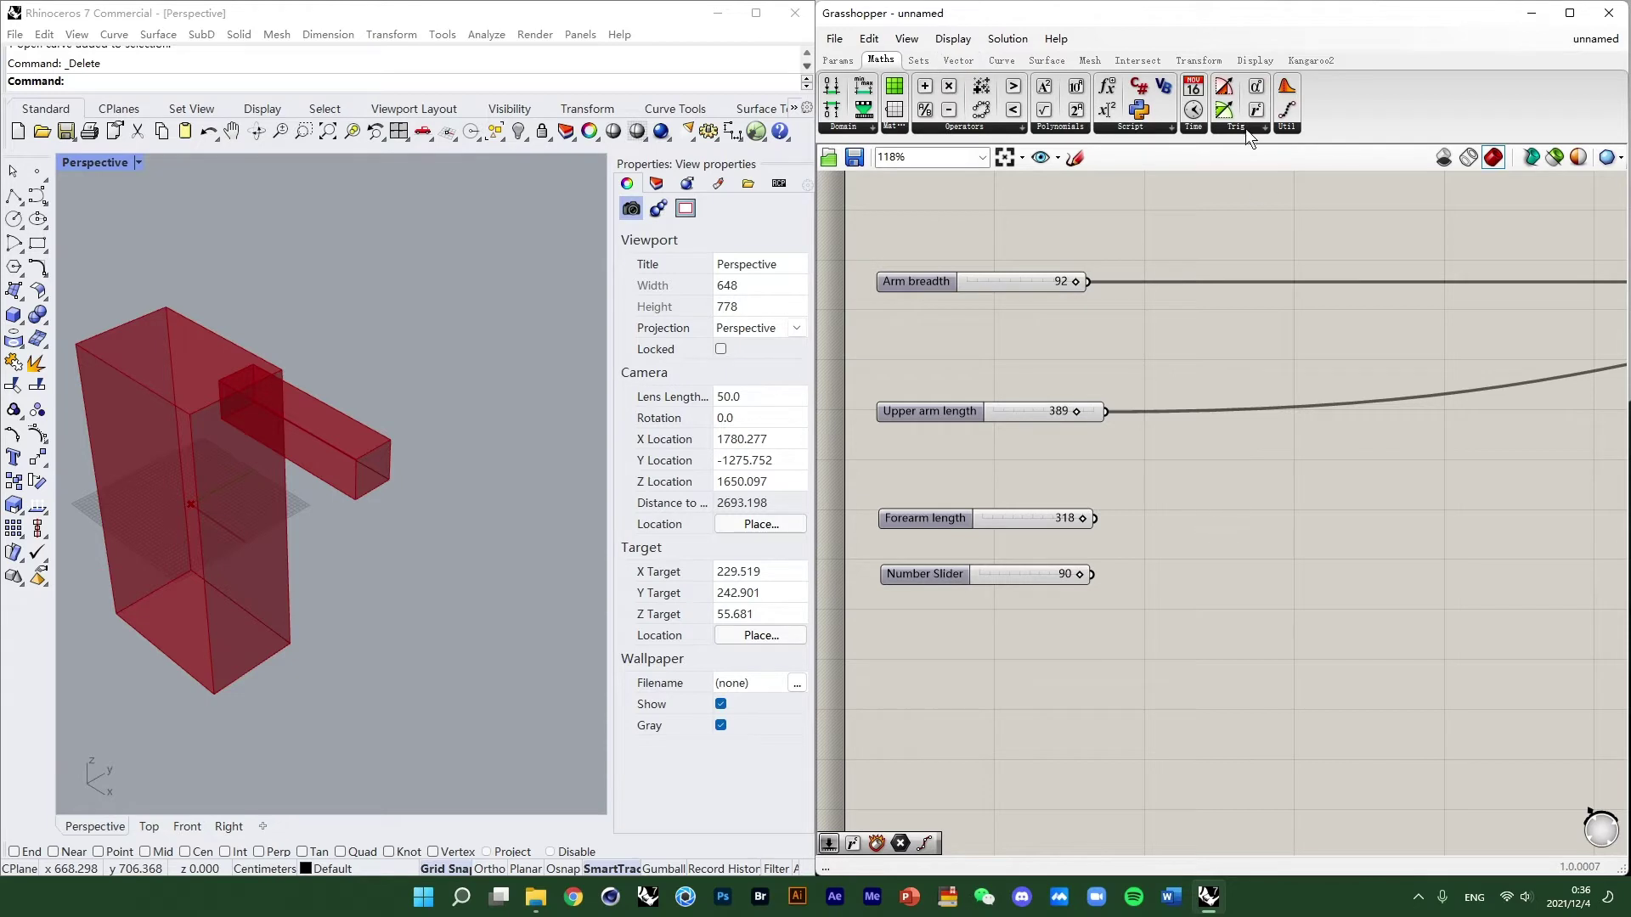
{"action": "left_click_drag", "start_coordinate": [1225, 368], "coordinate": [1108, 544]}
{"action": "left_click_drag", "start_coordinate": [1150, 547], "coordinate": [1149, 577]}
{"action": "right_click_drag", "start_coordinate": [1220, 565], "coordinate": [1152, 567]}
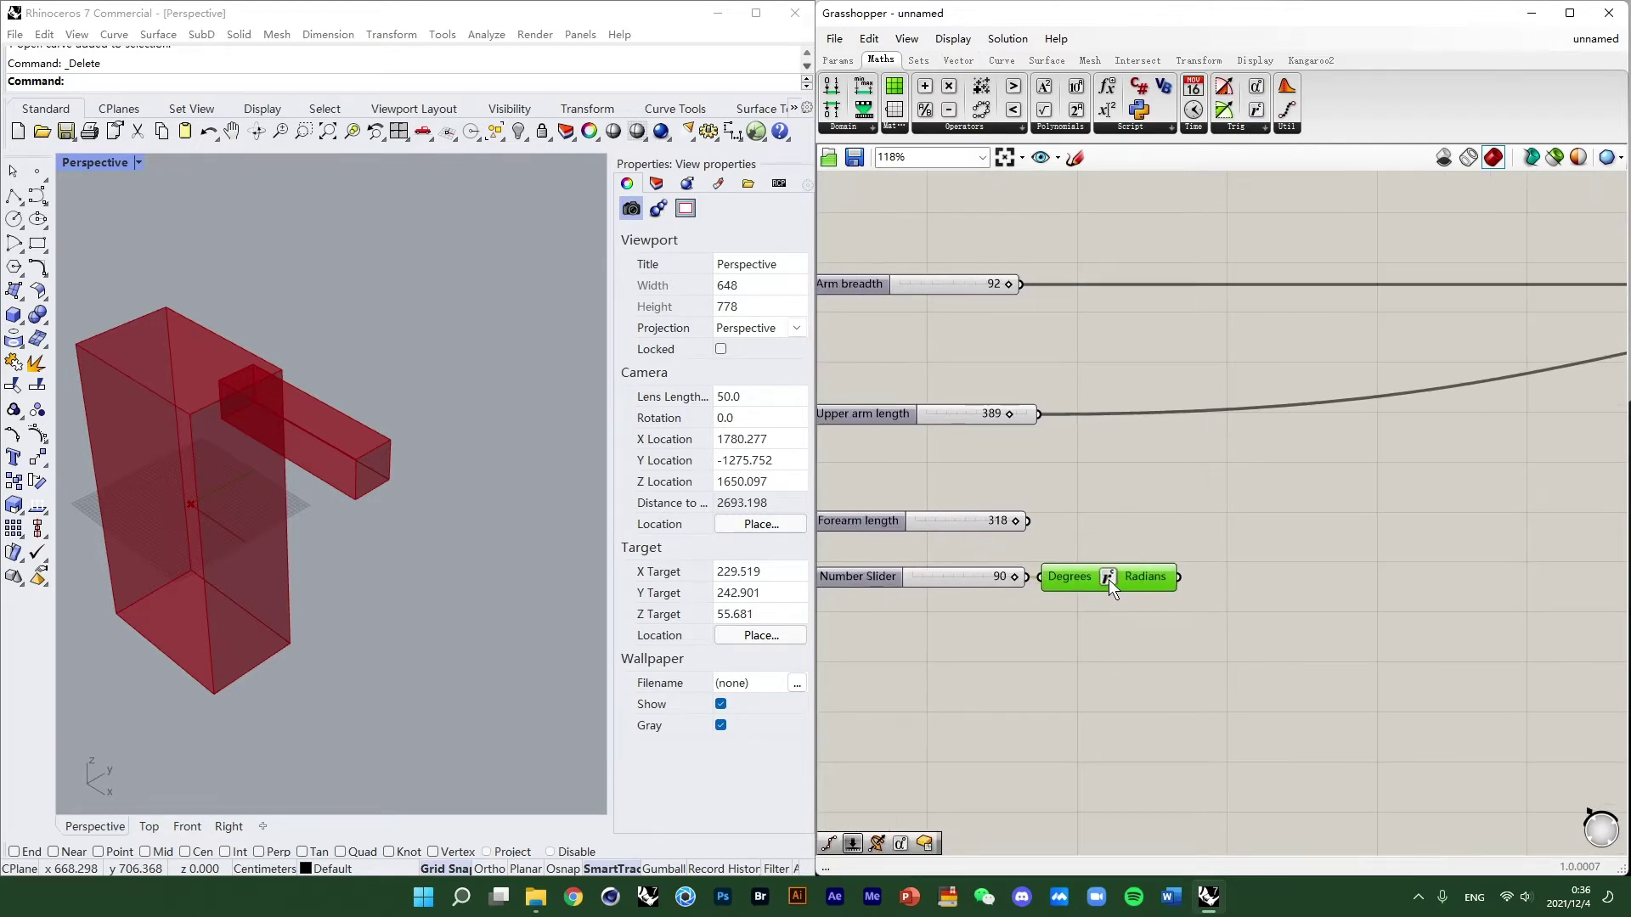
Move the "Forearm length" slider, the 90 slider and its Radians component together further down from the "Upper arm length" slider.
{"action": "scroll", "coordinate": [1070, 547], "scroll_direction": "down", "scroll_amount": 5}
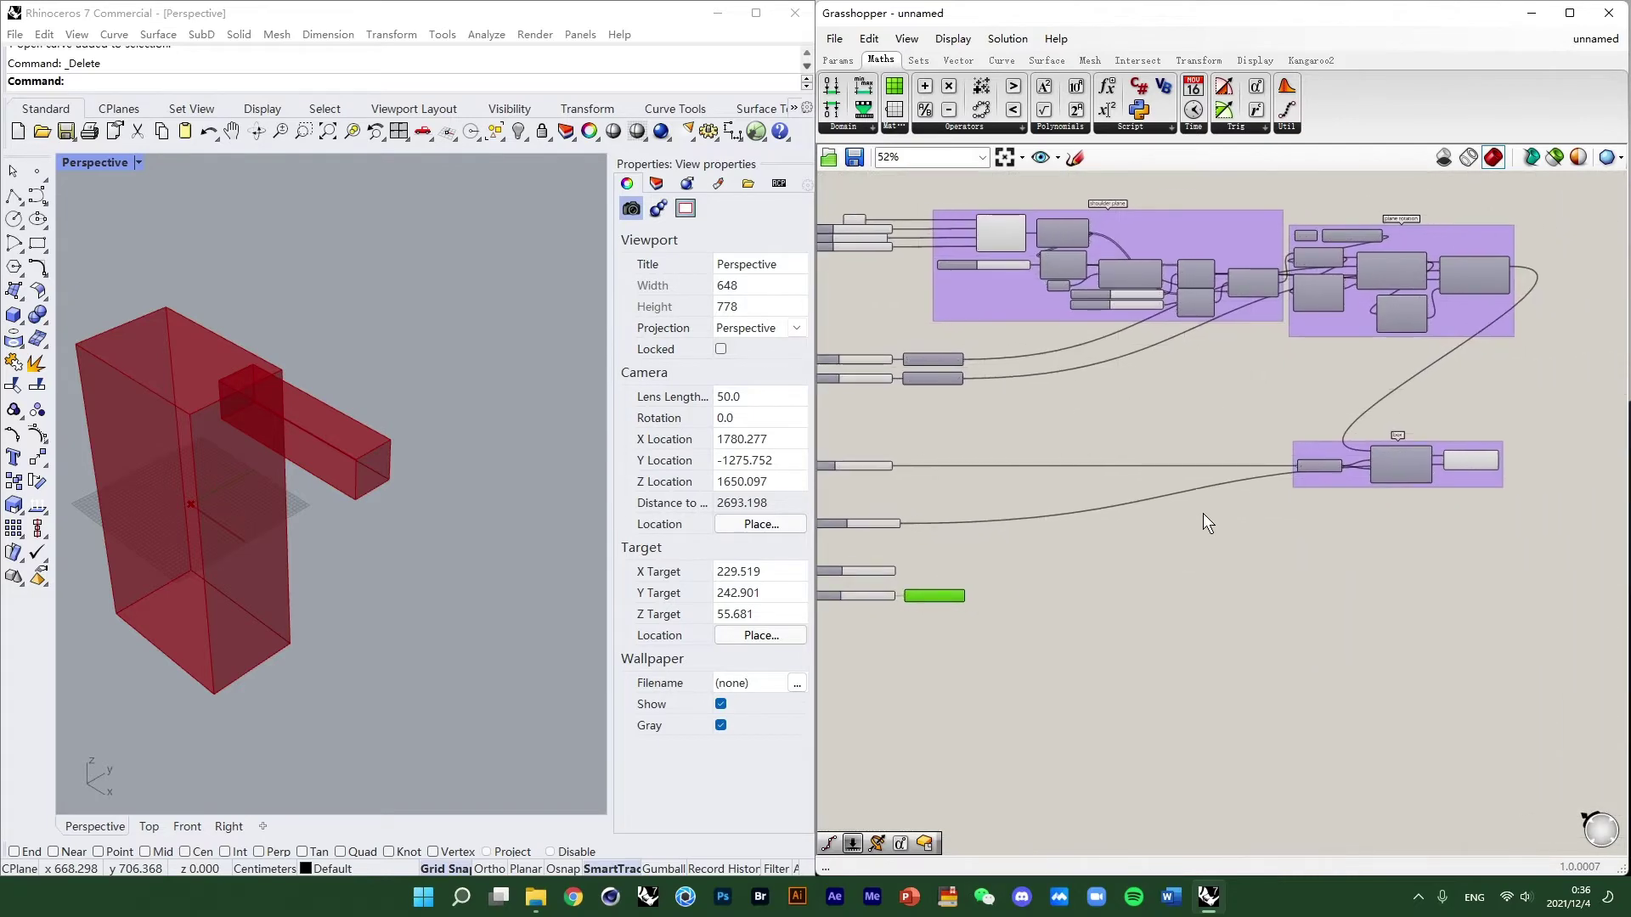
{"action": "scroll", "coordinate": [1048, 508], "scroll_direction": "up", "scroll_amount": 3}
{"action": "left_click_drag", "start_coordinate": [1189, 622], "coordinate": [971, 519]}
{"action": "scroll", "coordinate": [1223, 509], "scroll_direction": "down", "scroll_amount": 3}
{"action": "right_click_drag", "start_coordinate": [1392, 513], "coordinate": [1121, 479]}
{"action": "scroll", "coordinate": [1232, 509], "scroll_direction": "up", "scroll_amount": 1}
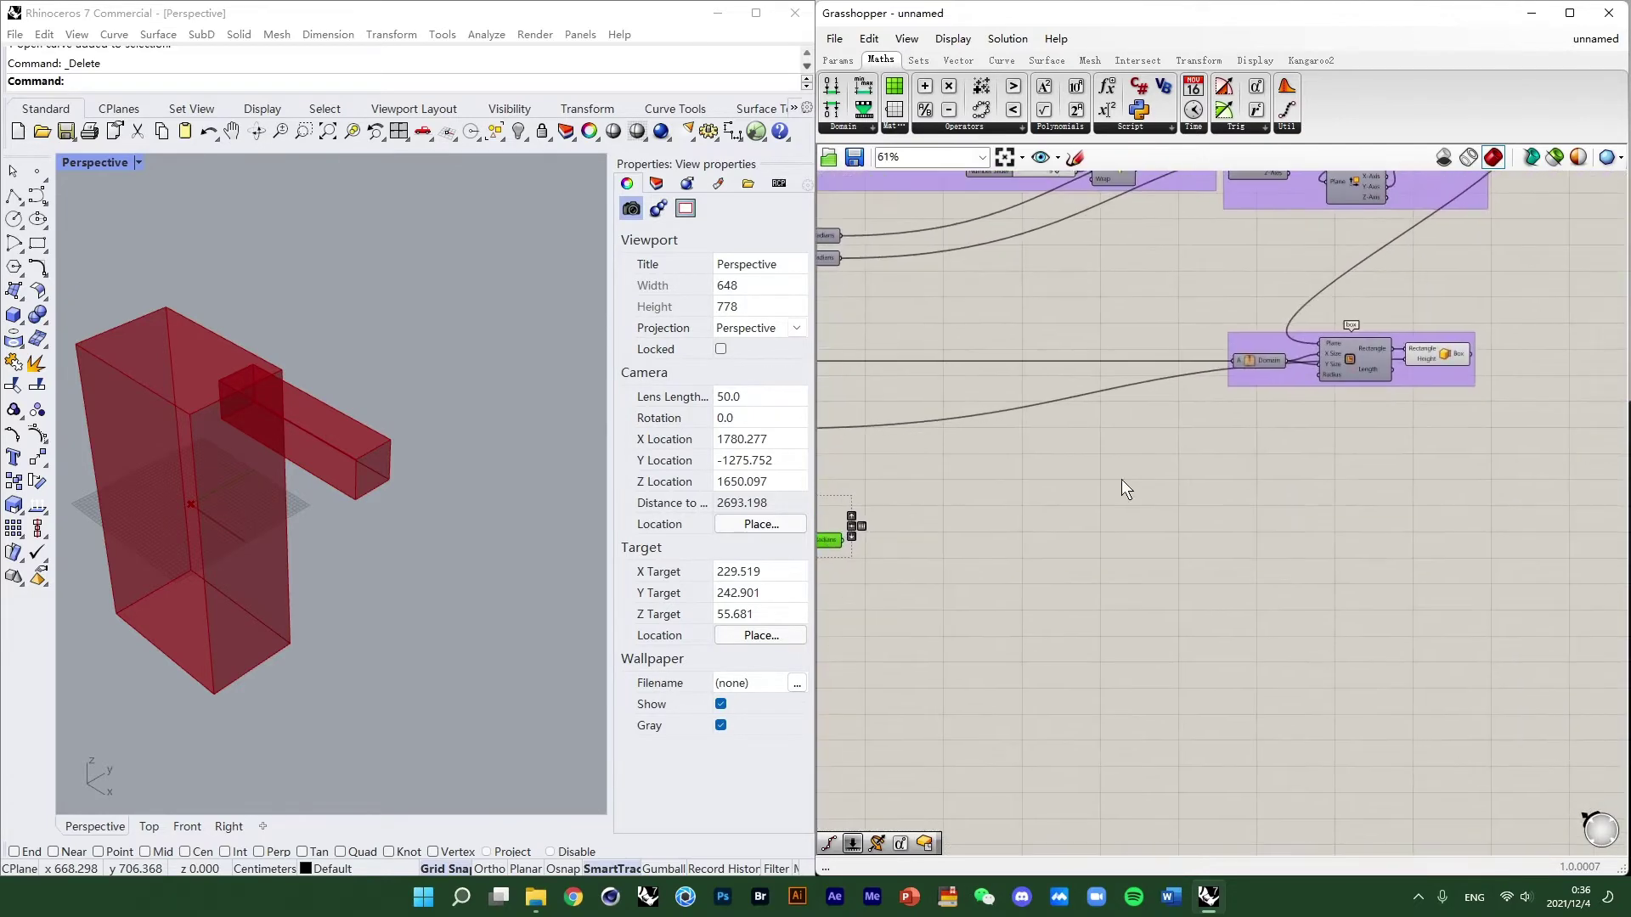
{"action": "left_click", "coordinate": [1122, 481]}
Highlight the upper arm by selecting the Box component and view its position against the torso from further away.
{"action": "left_click", "coordinate": [1442, 361]}
{"action": "right_click_drag", "start_coordinate": [1066, 533], "coordinate": [1235, 514]}
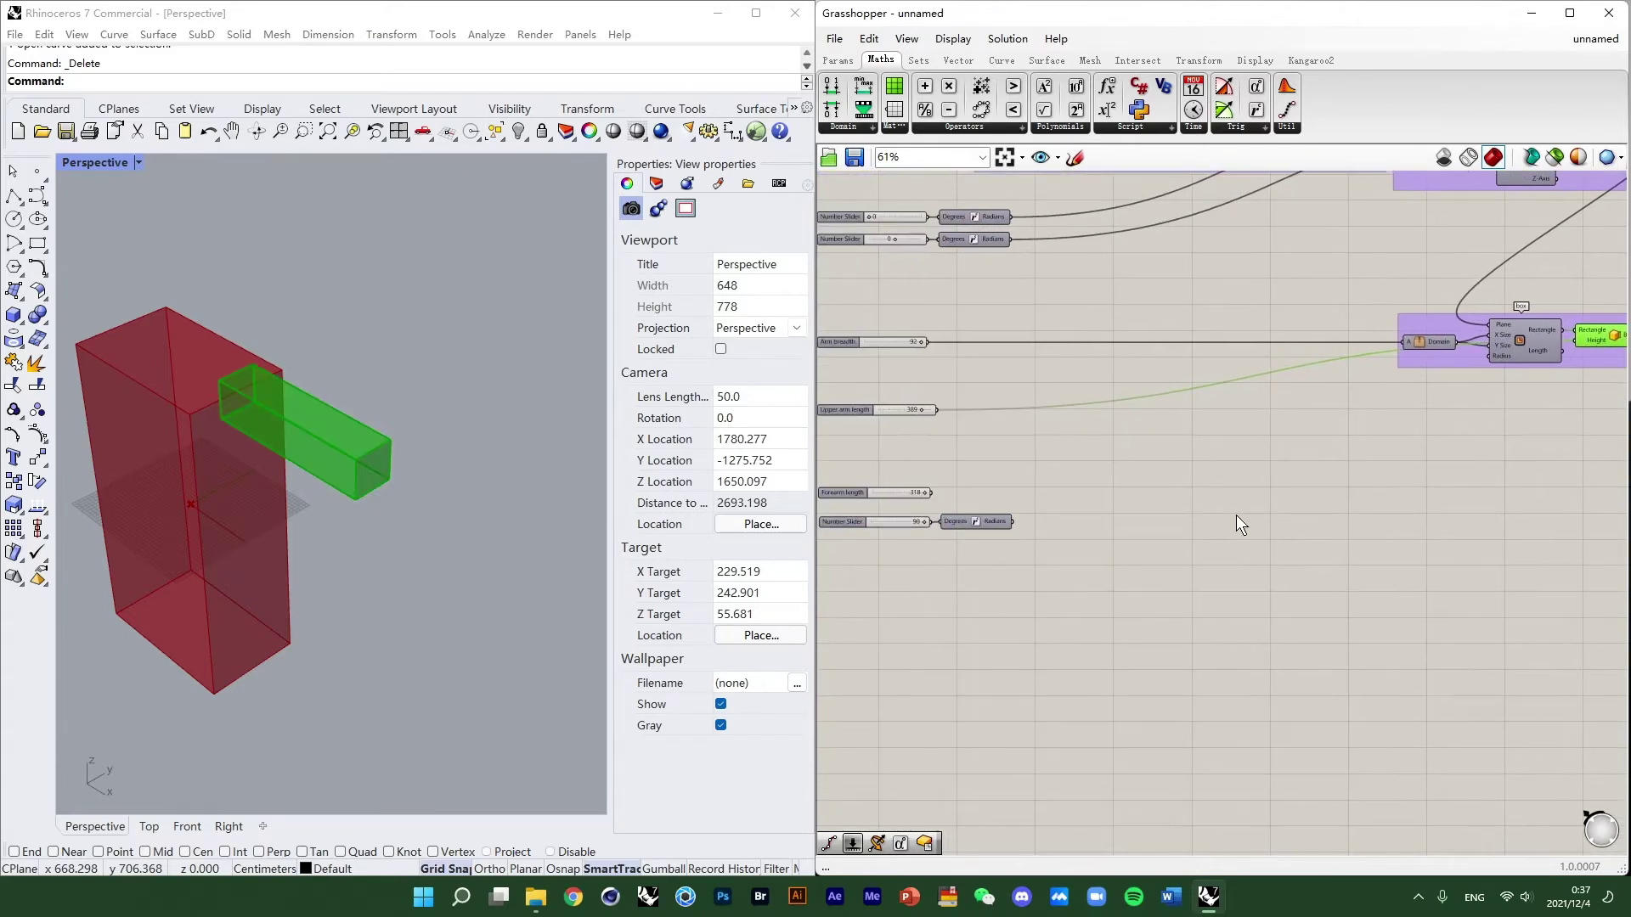
{"action": "scroll", "coordinate": [148, 440], "scroll_direction": "down", "scroll_amount": 4}
{"action": "scroll", "coordinate": [283, 451], "scroll_direction": "down", "scroll_amount": 2}
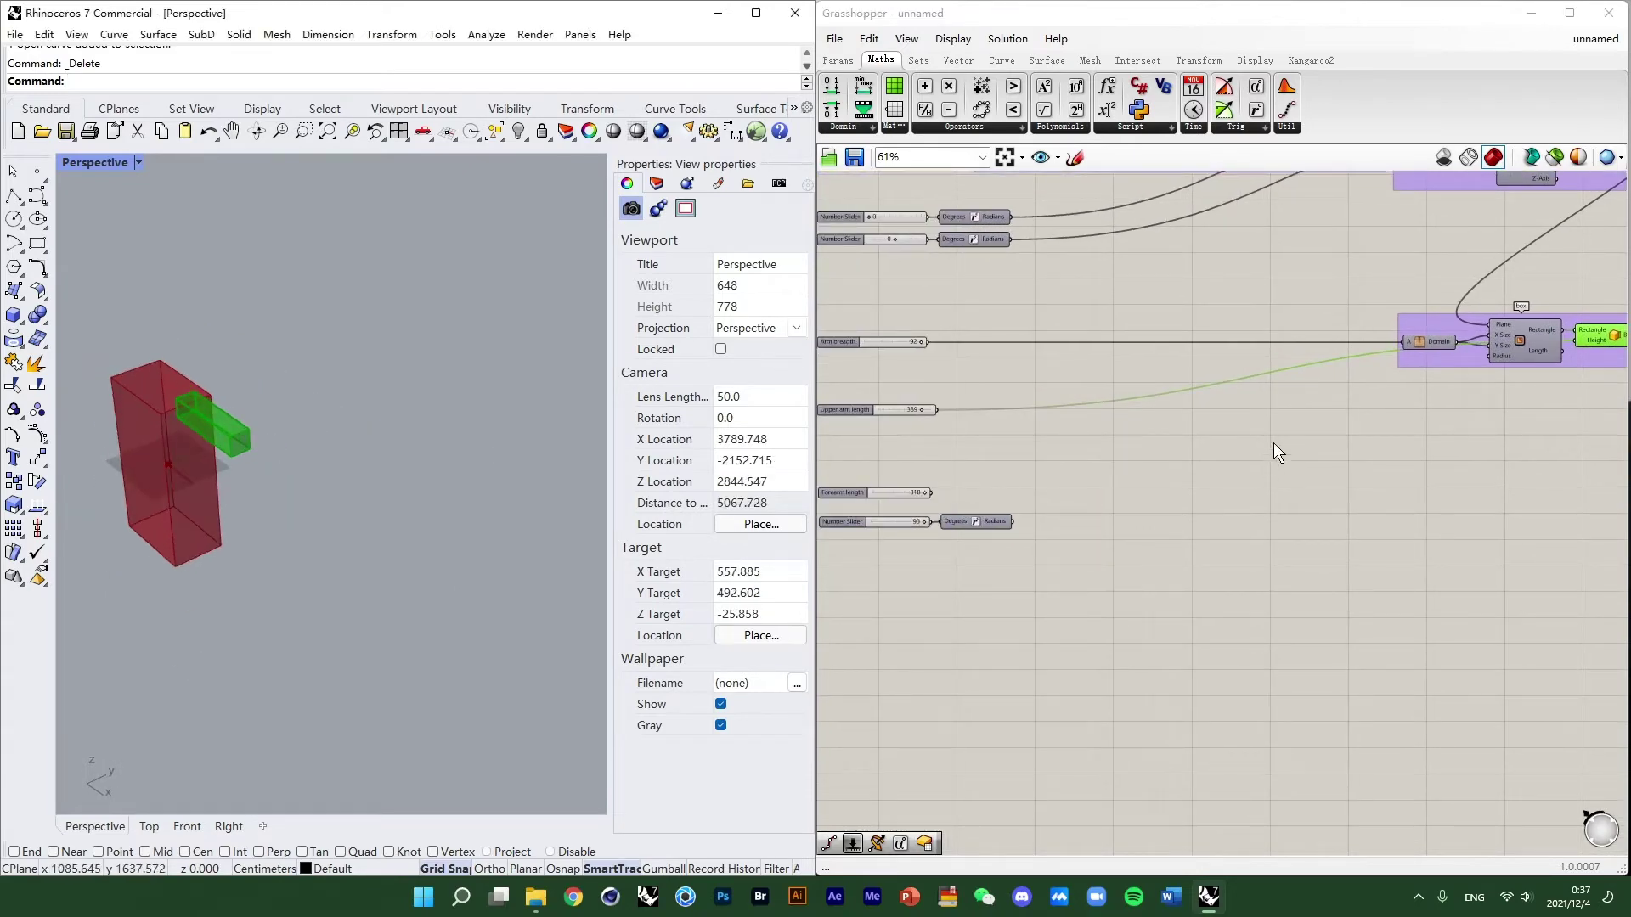
{"action": "scroll", "coordinate": [1296, 449], "scroll_direction": "up", "scroll_amount": 2}
{"action": "scroll", "coordinate": [1341, 406], "scroll_direction": "down", "scroll_amount": 2}
{"action": "left_click", "coordinate": [1177, 440]}
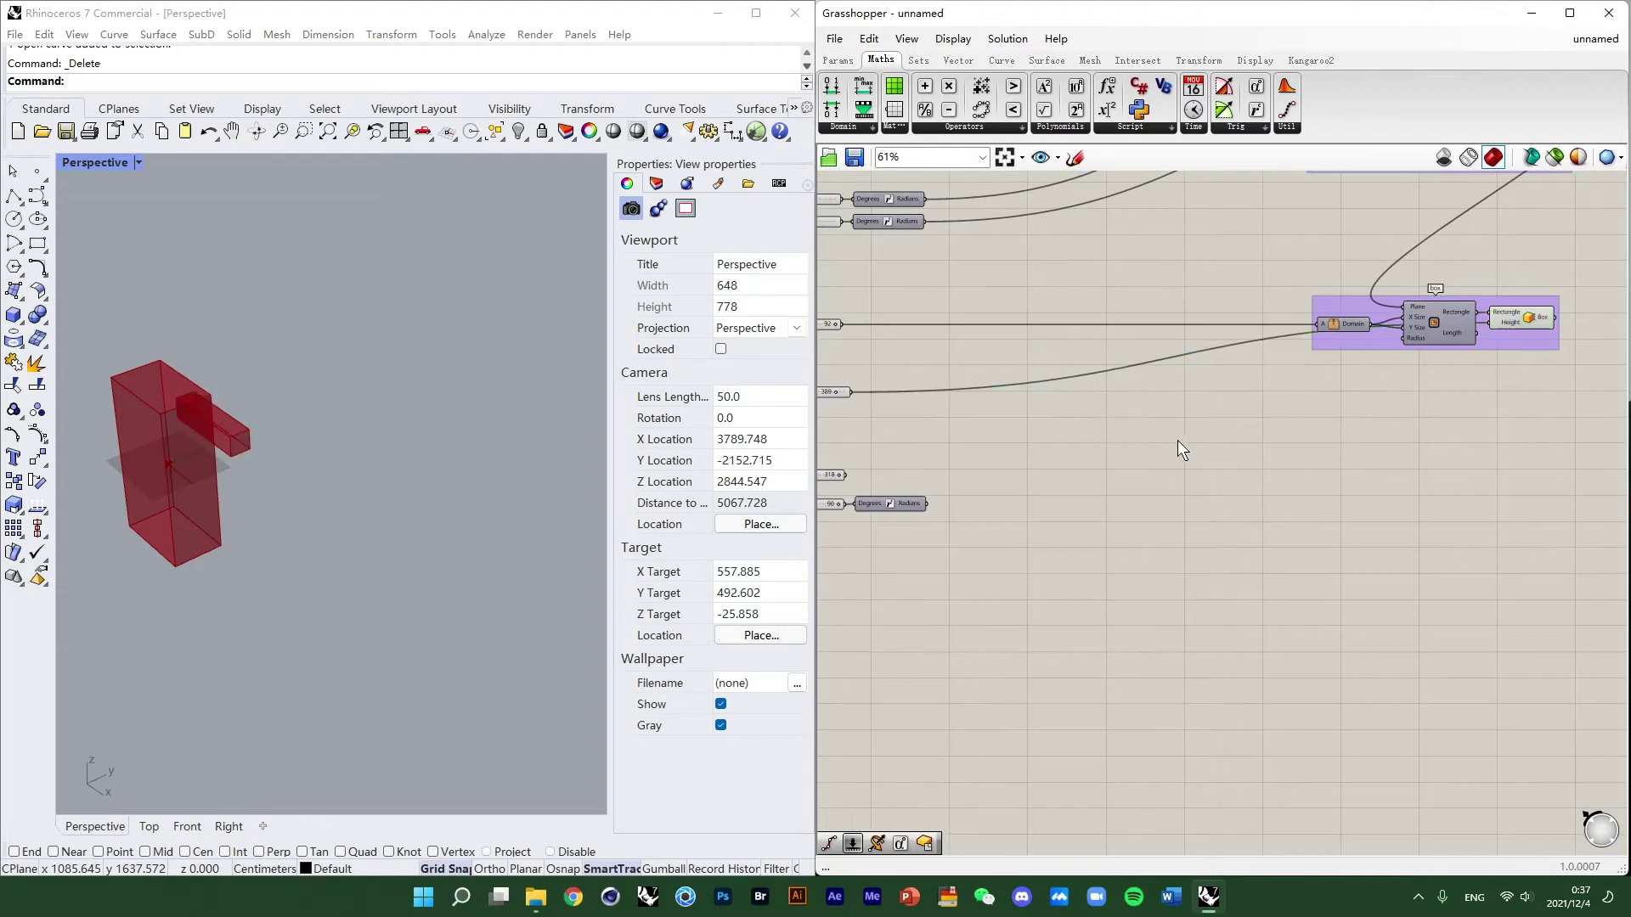
Add a Deconstruct Brep component near the Radians component and wire the upper arm's Box output into its Brep input.
{"action": "double_click", "coordinate": [1062, 462]}
{"action": "type", "text": "brep"}
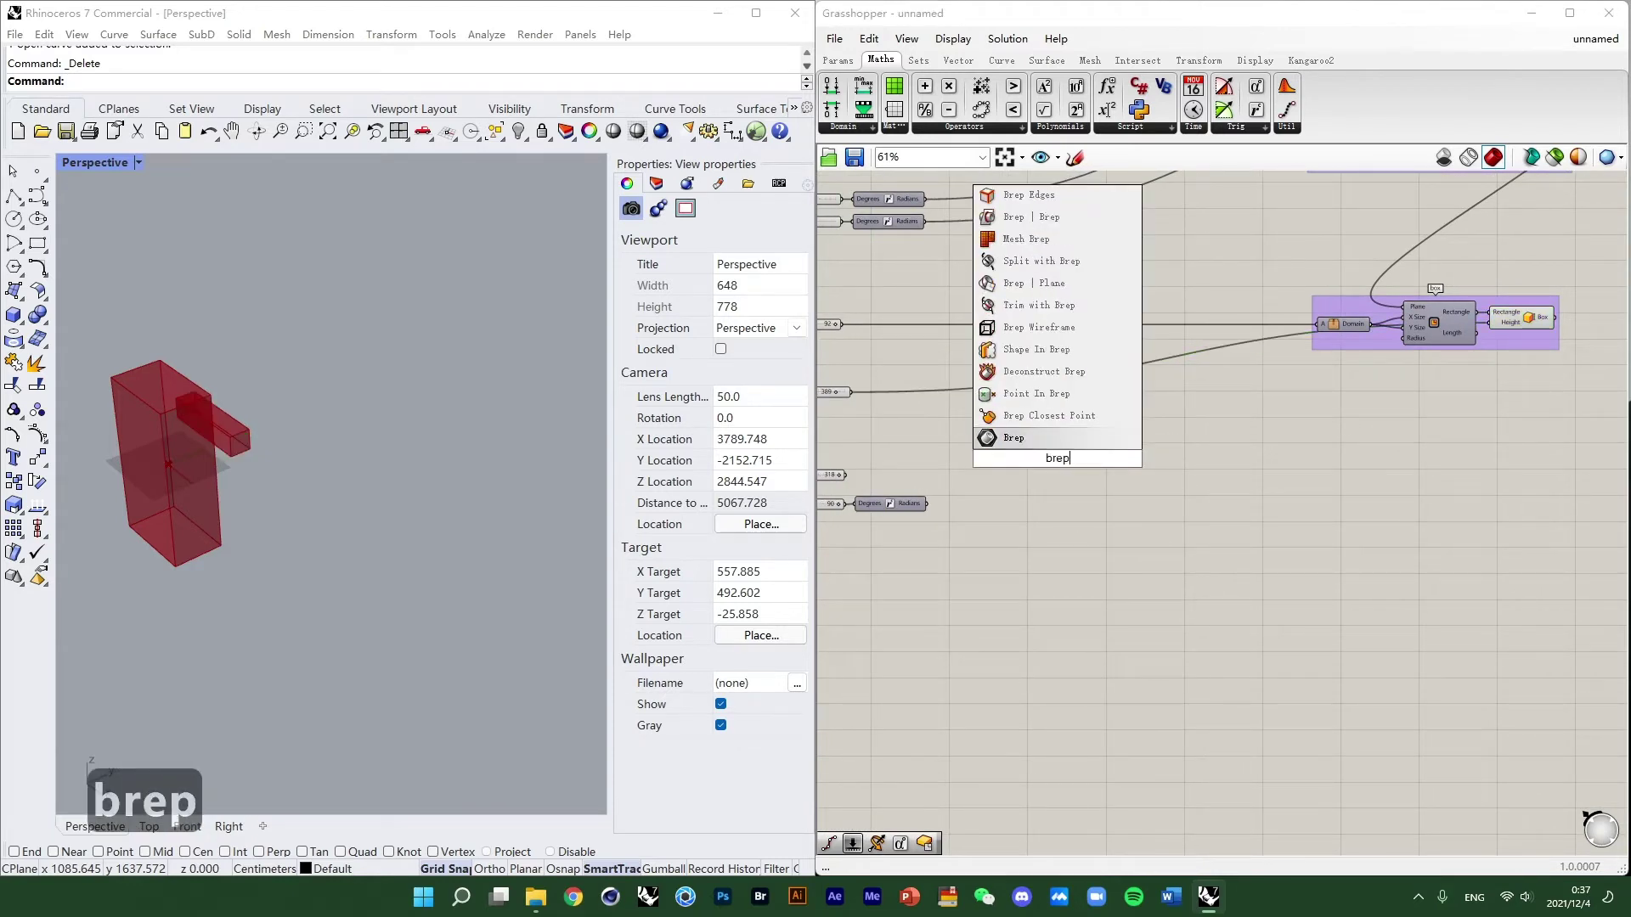
{"action": "left_click", "coordinate": [1049, 374]}
{"action": "right_click_drag", "start_coordinate": [1133, 428], "coordinate": [1150, 500]}
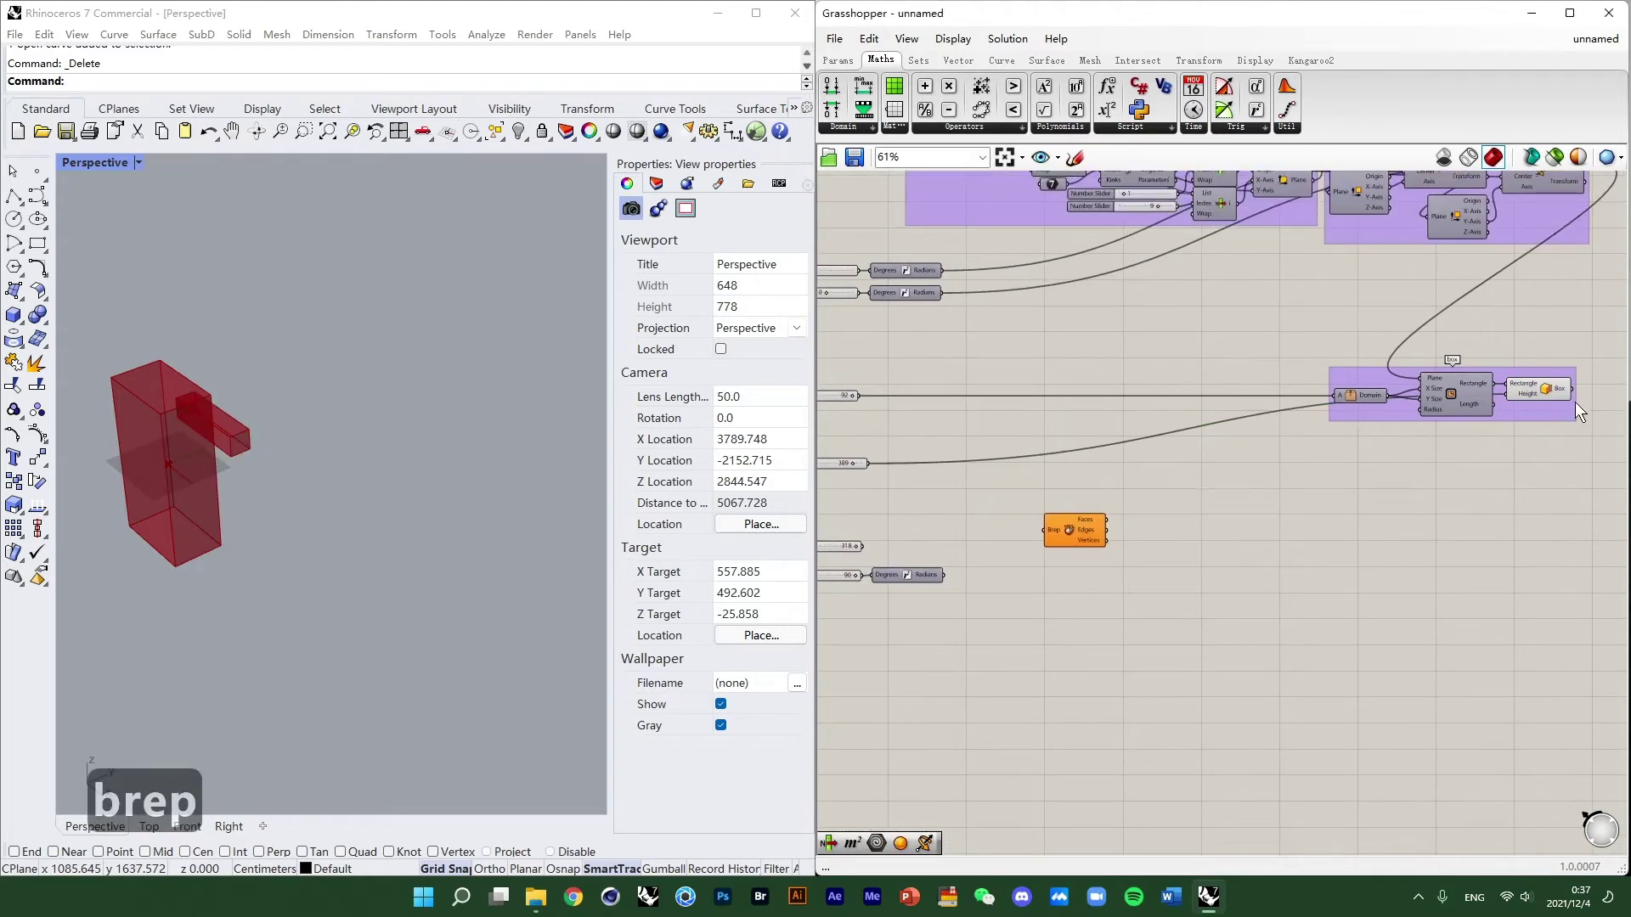
{"action": "left_click_drag", "start_coordinate": [1571, 390], "coordinate": [1046, 529]}
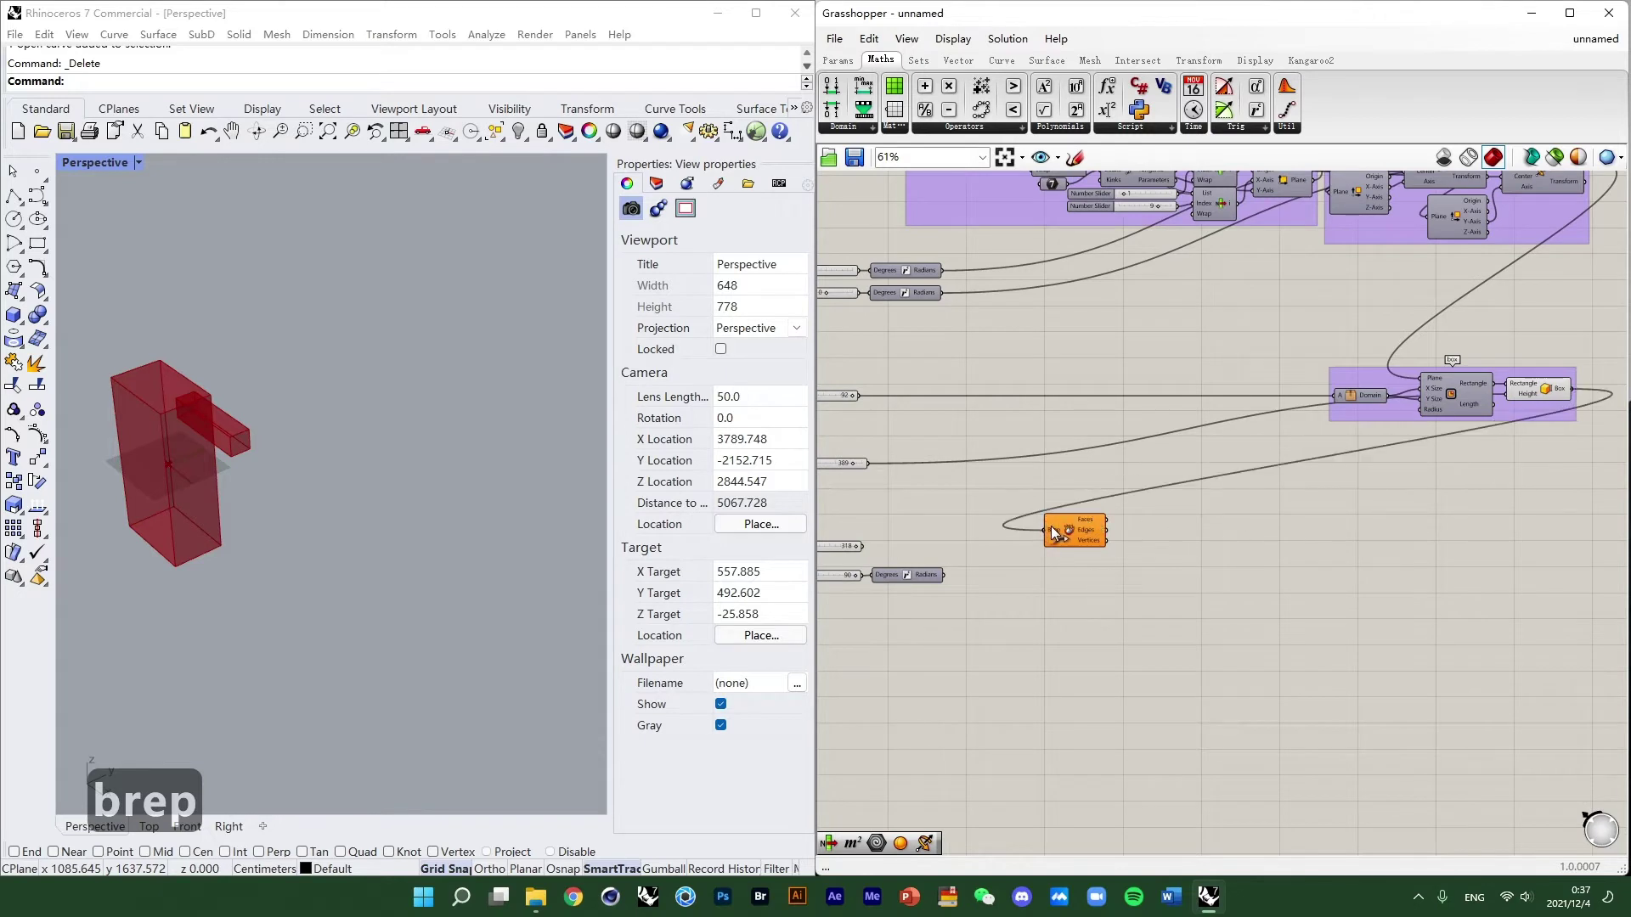
{"action": "left_click", "coordinate": [1070, 533]}
{"action": "scroll", "coordinate": [236, 425], "scroll_direction": "up", "scroll_amount": 5}
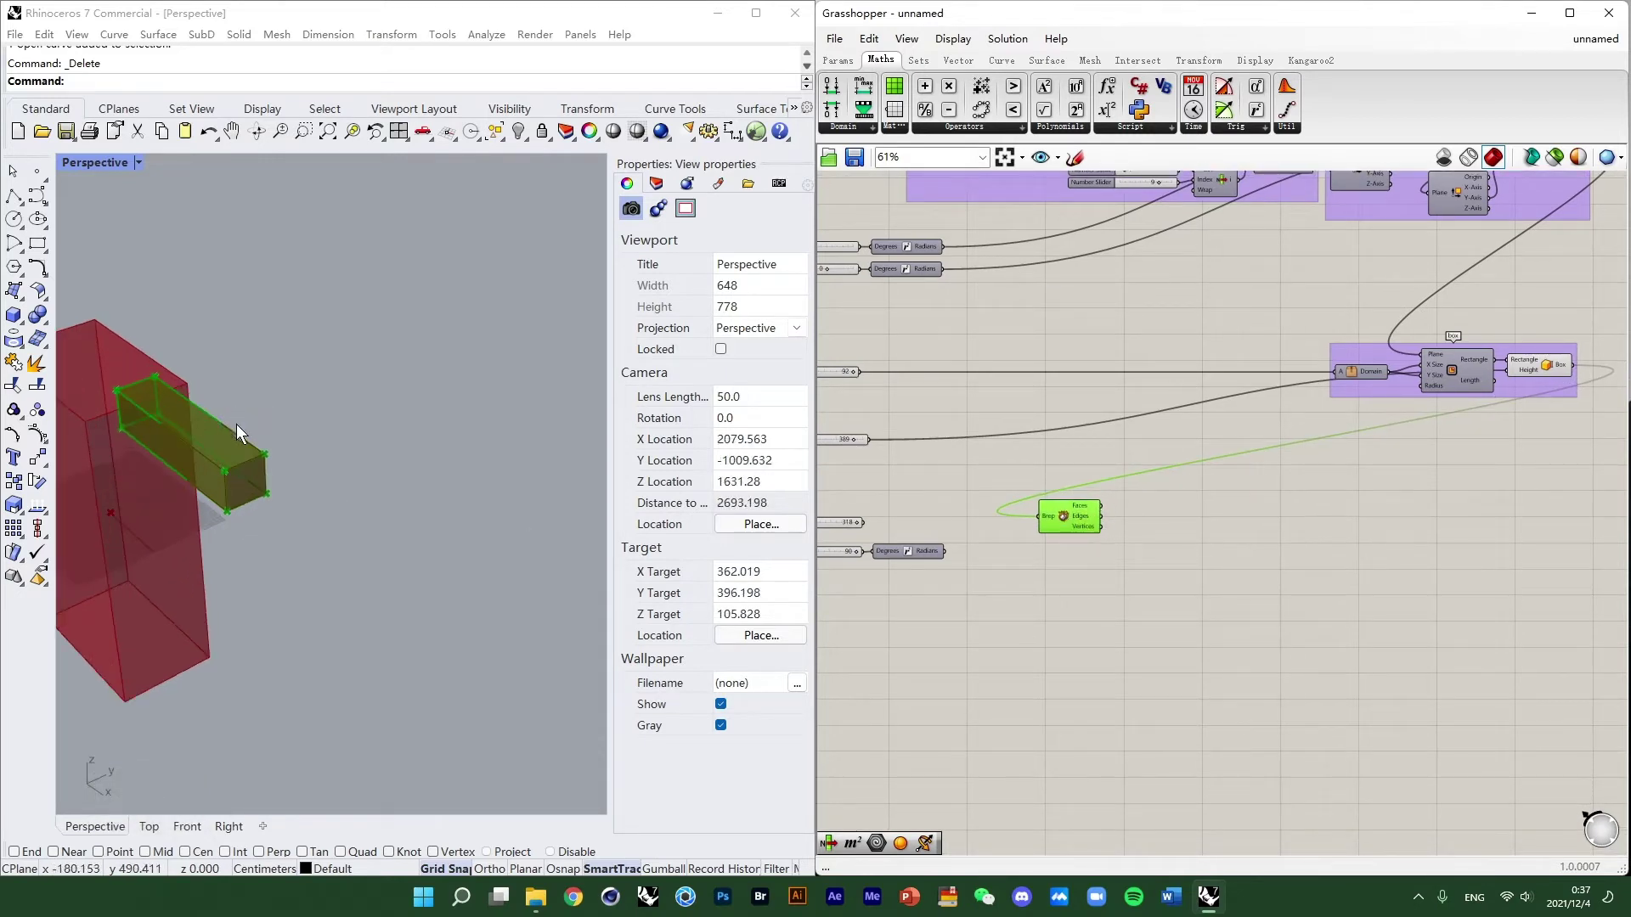
Add a List Item component beside the Deconstruct Brep component.
{"action": "double_click", "coordinate": [1136, 569]}
{"action": "type", "text": "list item"}
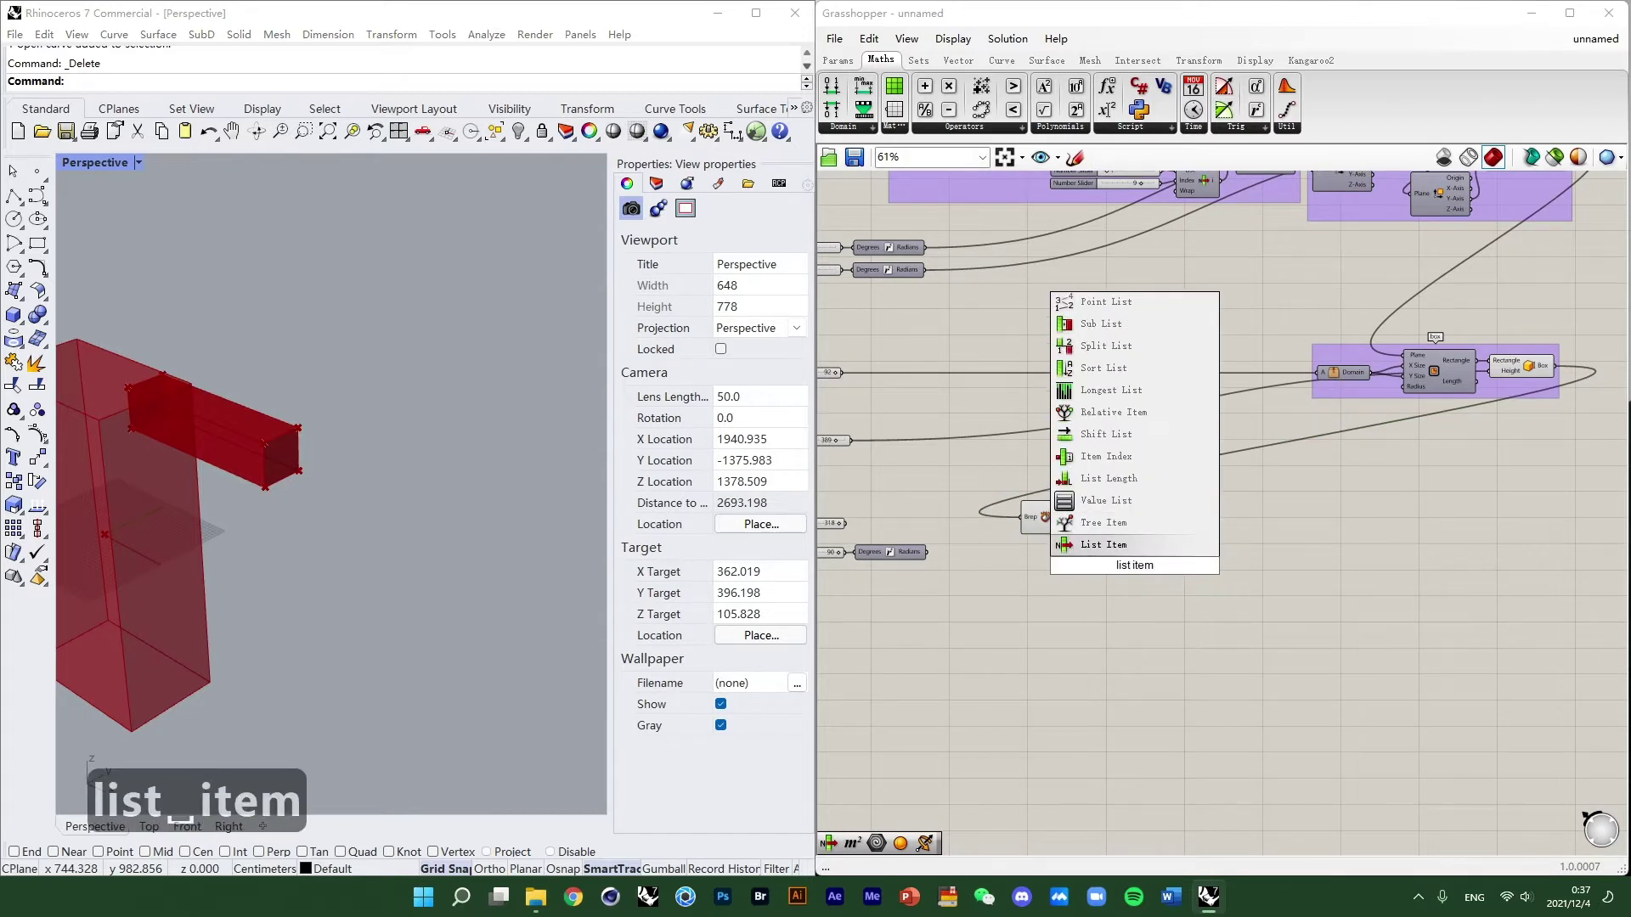
{"action": "left_click", "coordinate": [1124, 544]}
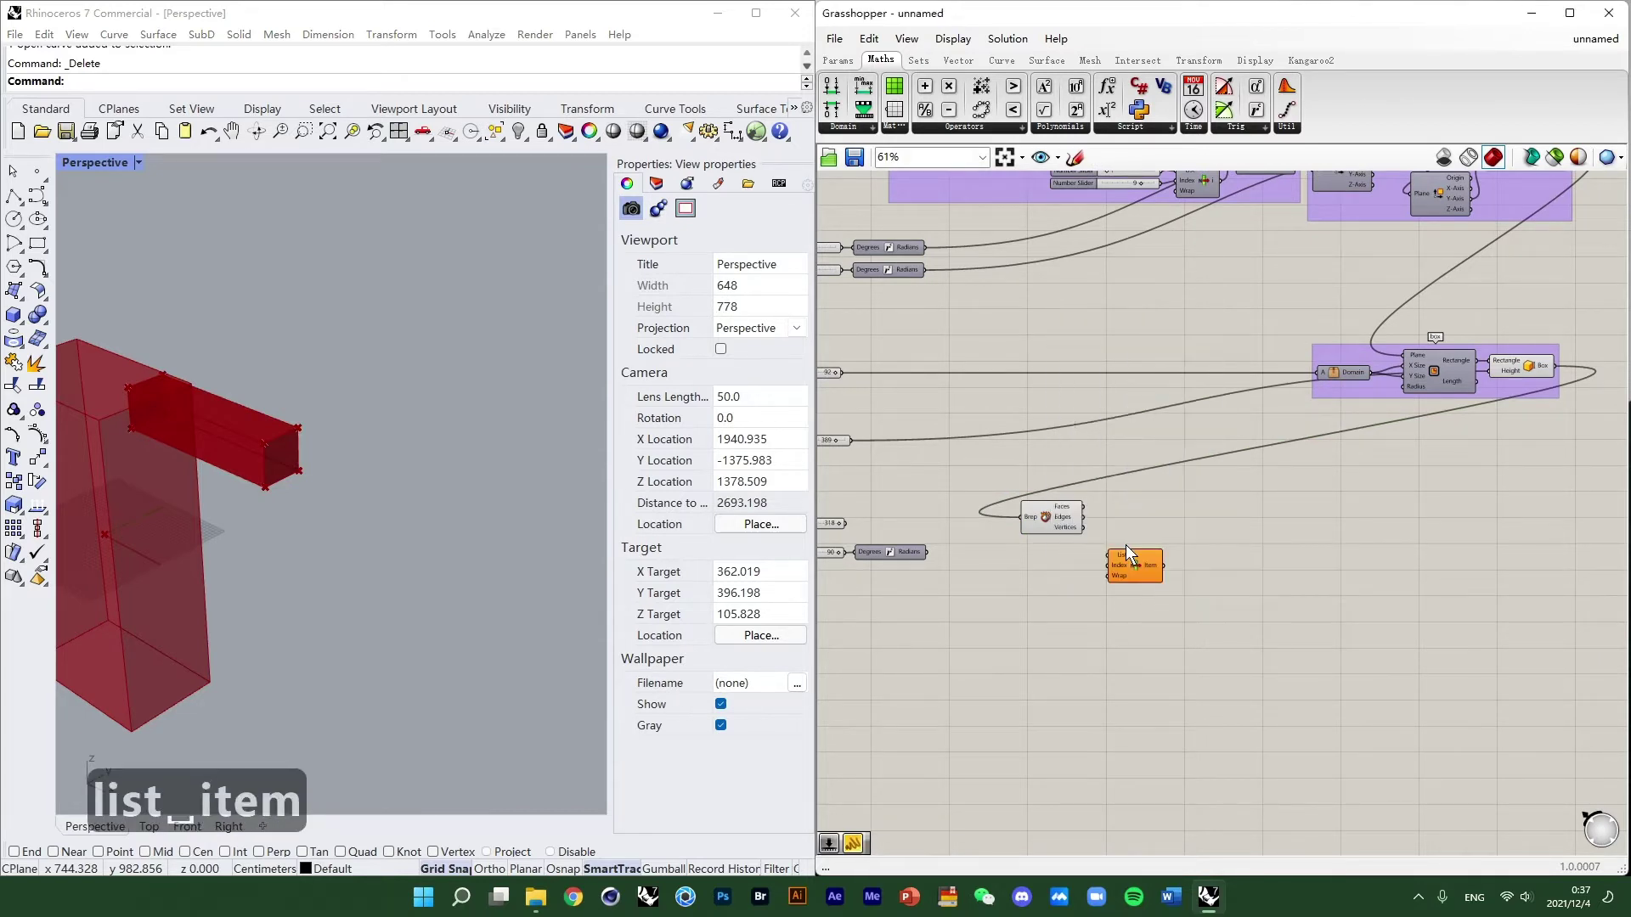
Create a number slider with the value 8 and wire it into the List Item's Index input.
{"action": "double_click", "coordinate": [1101, 595]}
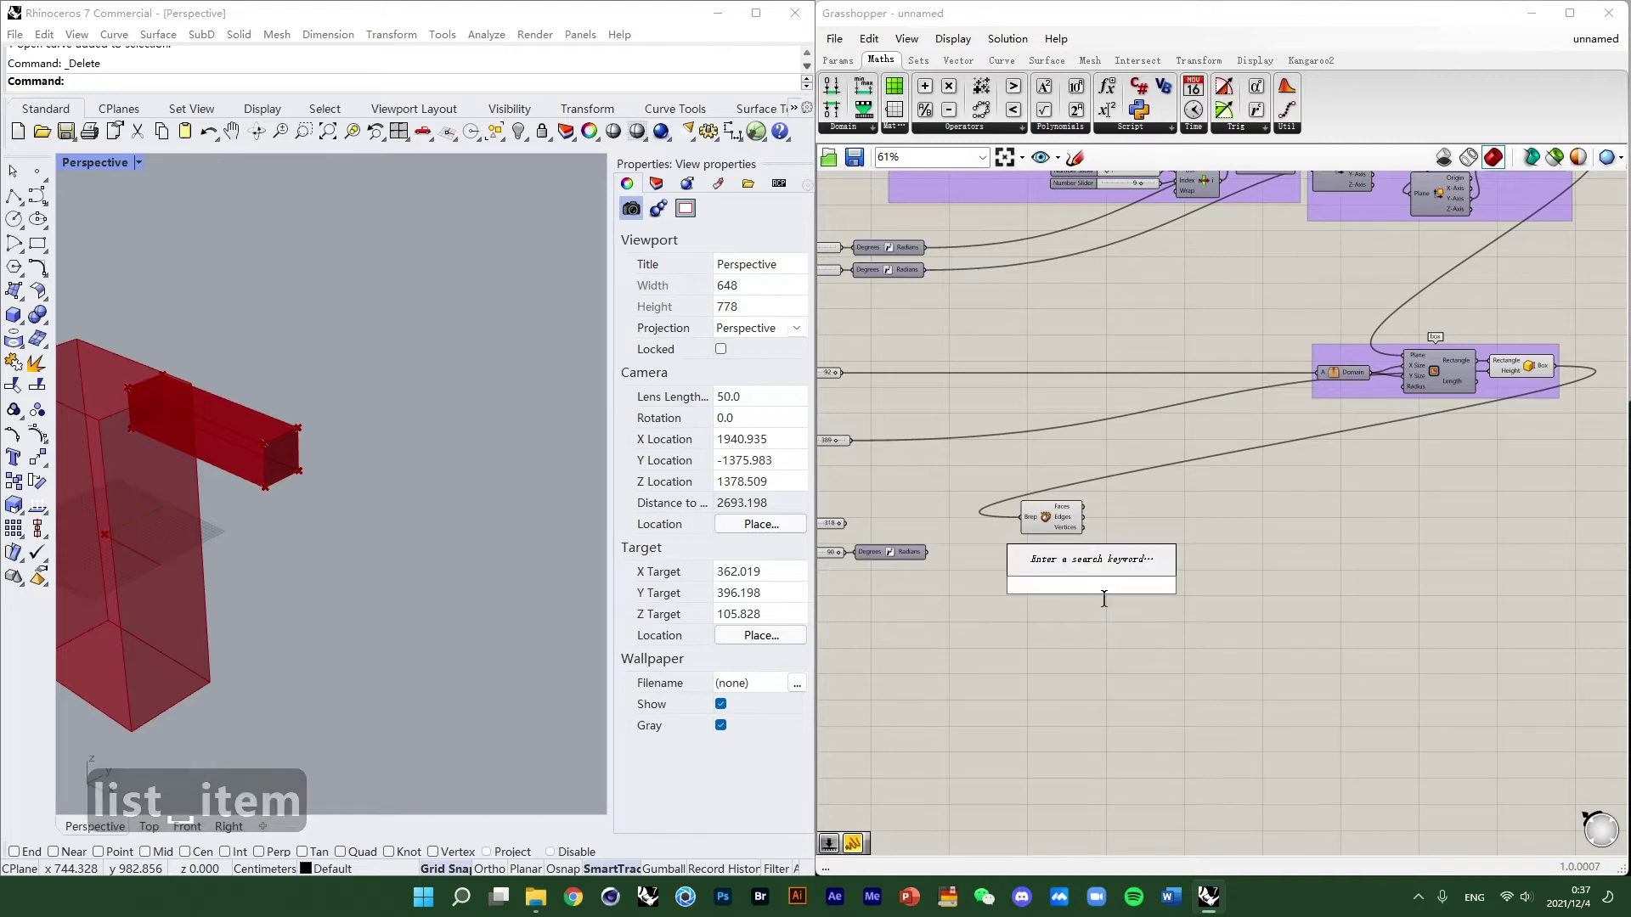
{"action": "type", "text": "8"}
{"action": "key", "text": "Return"}
{"action": "double_click", "coordinate": [1075, 596]}
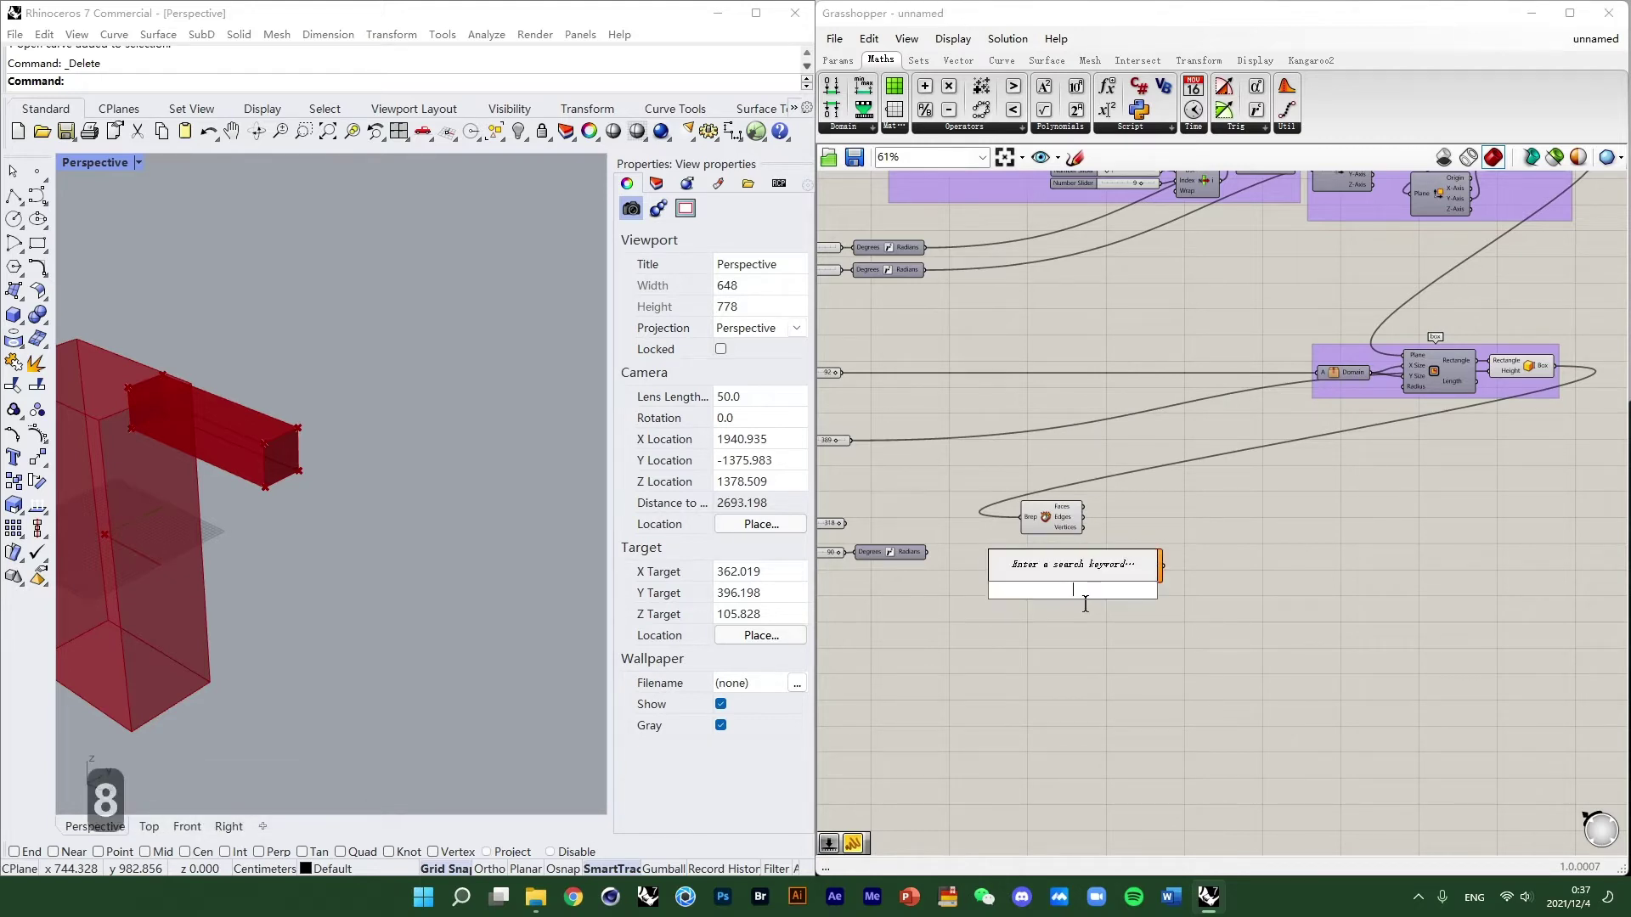
{"action": "type", "text": "8"}
{"action": "key", "text": "Return"}
{"action": "scroll", "coordinate": [1116, 617], "scroll_direction": "up", "scroll_amount": 3}
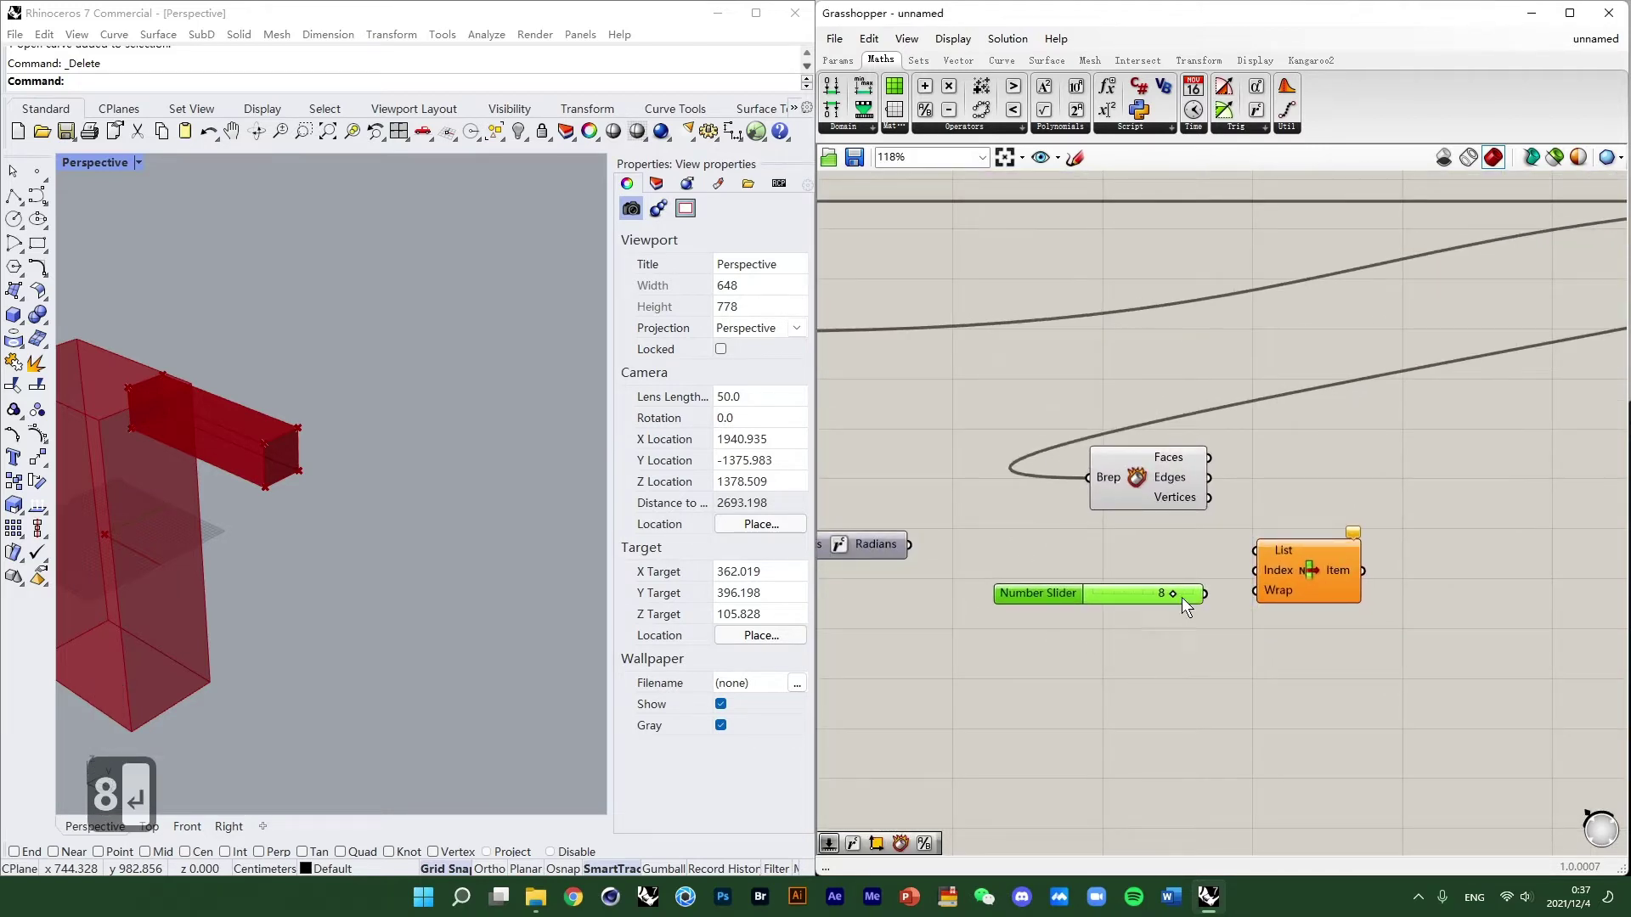
{"action": "mouse_move", "coordinate": [1204, 594]}
{"action": "left_mouse_down"}
{"action": "mouse_move", "coordinate": [1255, 570]}
{"action": "mouse_move", "coordinate": [1199, 574]}
{"action": "left_mouse_up"}
{"action": "right_click_drag", "start_coordinate": [1274, 553], "coordinate": [1138, 510]}
Duplicate the slider and List Item pair twice, stacking both copies beneath the original pair.
{"action": "left_click_drag", "start_coordinate": [1180, 604], "coordinate": [1063, 524]}
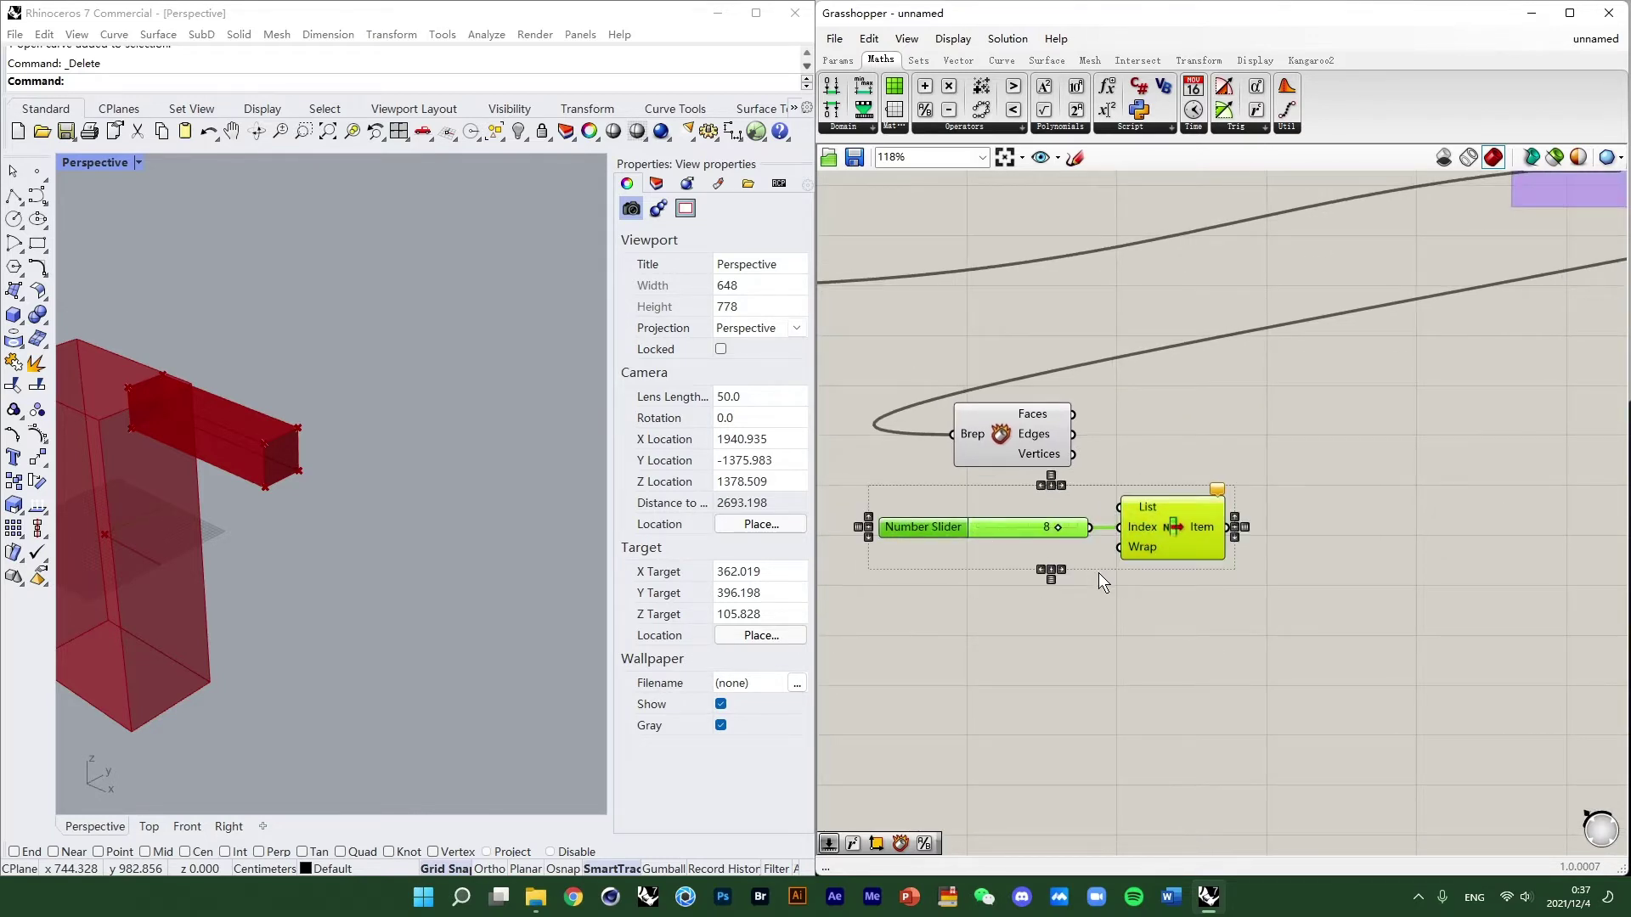
{"action": "key", "text": "ctrl+c"}
{"action": "key", "text": "ctrl+v"}
{"action": "left_click_drag", "start_coordinate": [1169, 618], "coordinate": [1185, 640]}
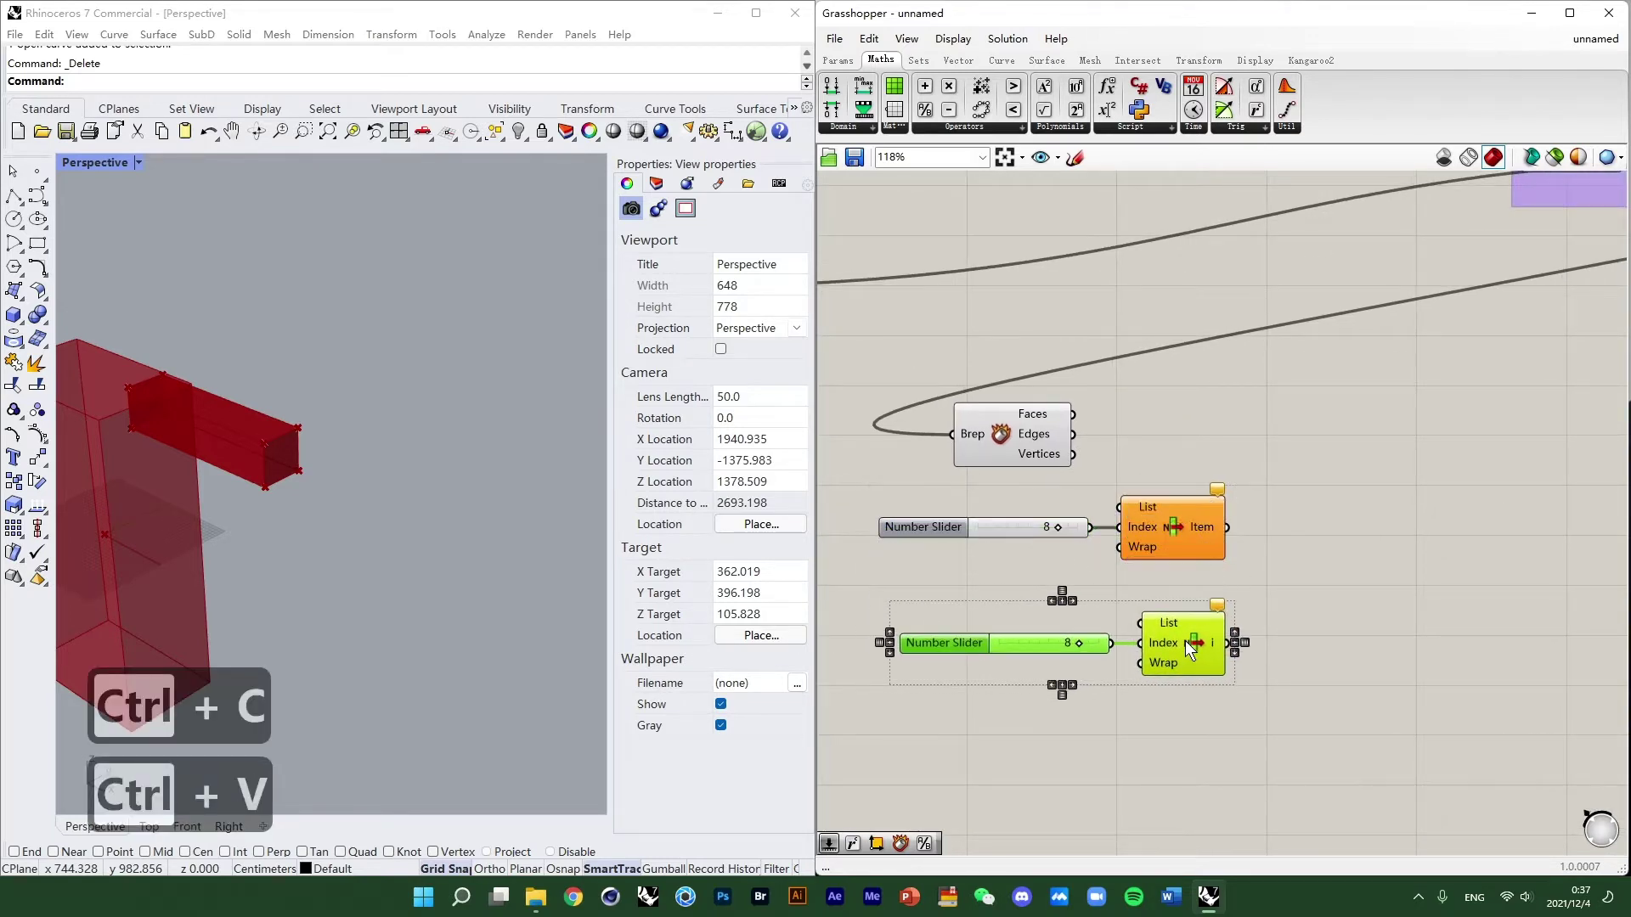
{"action": "key", "text": "ctrl+v"}
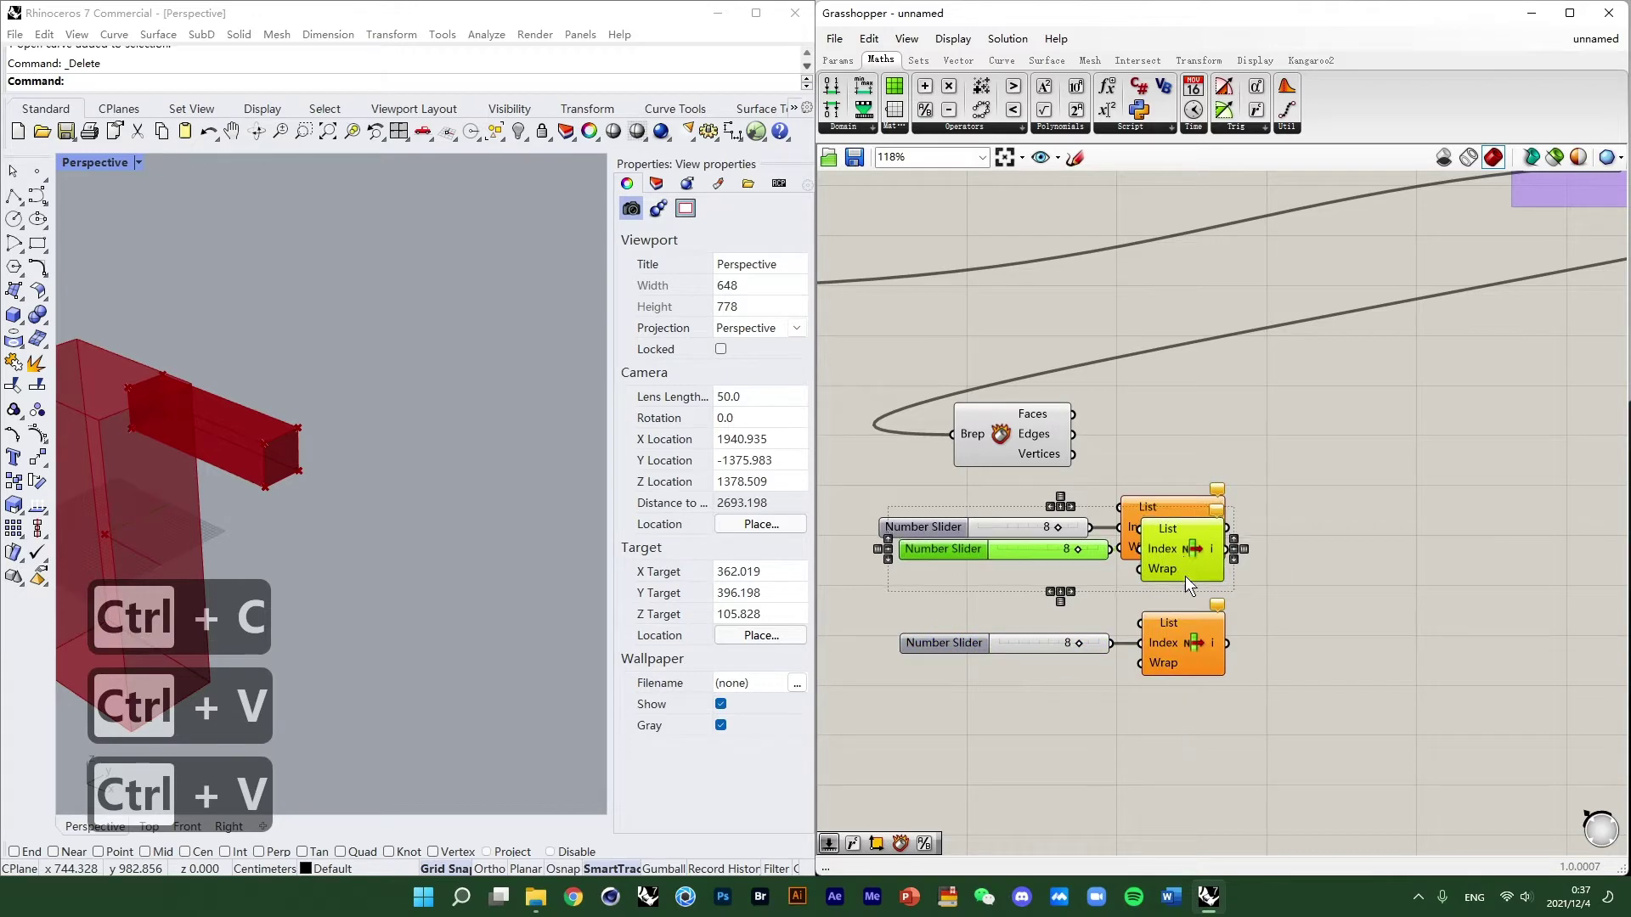
{"action": "left_click_drag", "start_coordinate": [1185, 576], "coordinate": [1187, 748]}
{"action": "left_click", "coordinate": [1277, 631]}
Examine the faces, edges and corner points at the free end of the upper arm.
{"action": "scroll", "coordinate": [1243, 566], "scroll_direction": "up", "scroll_amount": 1}
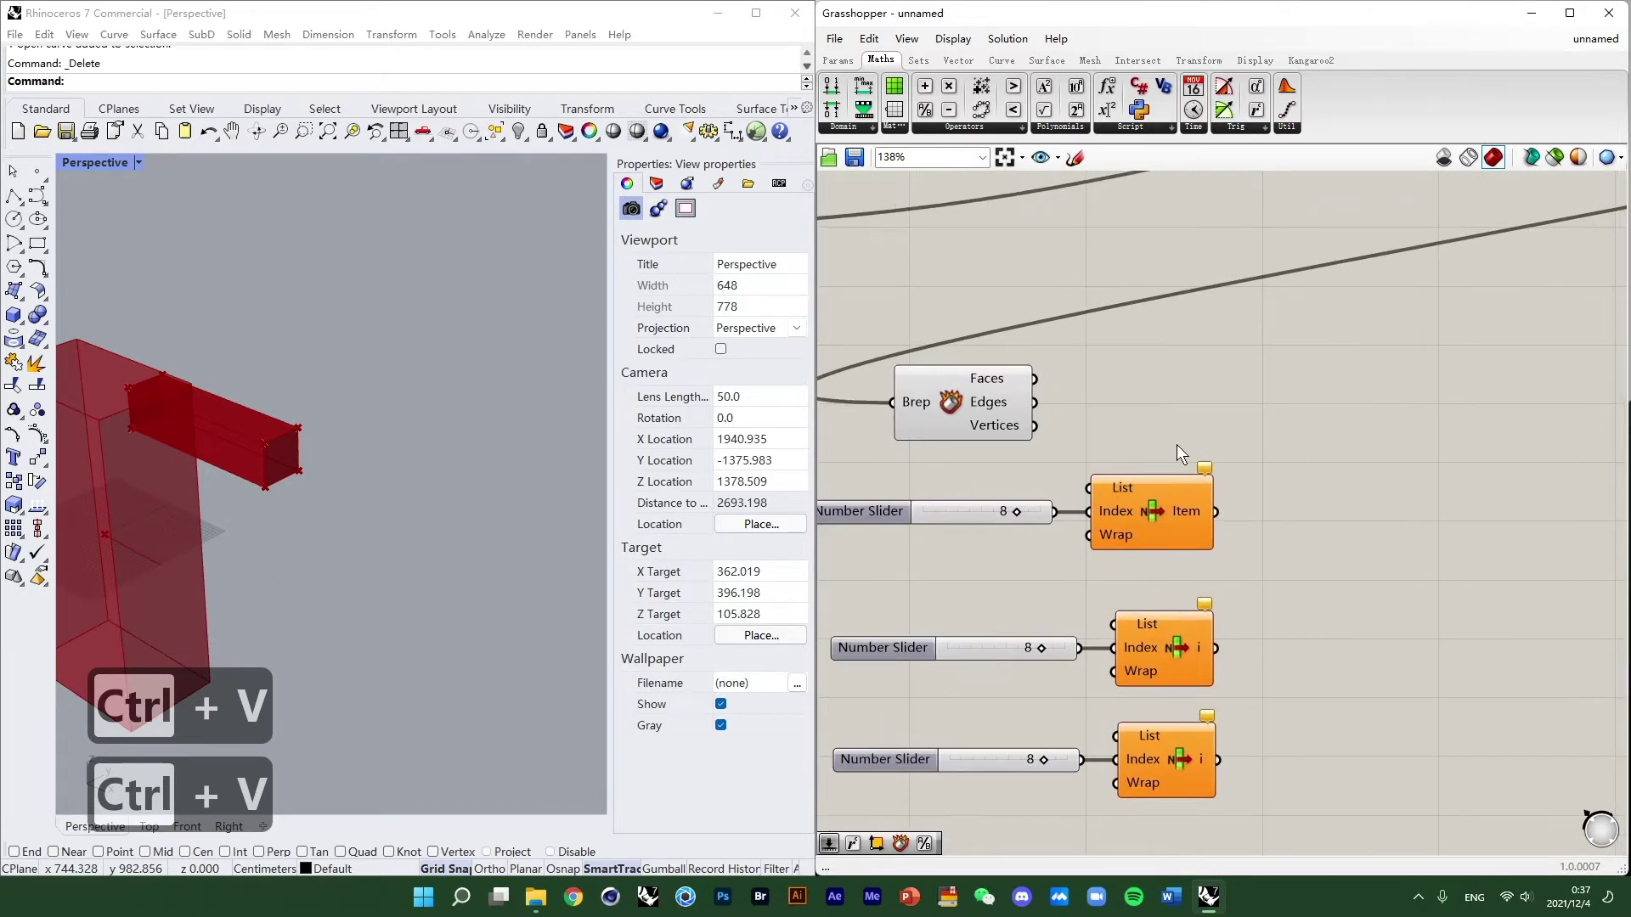
{"action": "scroll", "coordinate": [348, 455], "scroll_direction": "down", "scroll_amount": 2}
{"action": "right_click_drag", "start_coordinate": [348, 455], "coordinate": [360, 501]}
{"action": "scroll", "coordinate": [257, 477], "scroll_direction": "up", "scroll_amount": 2}
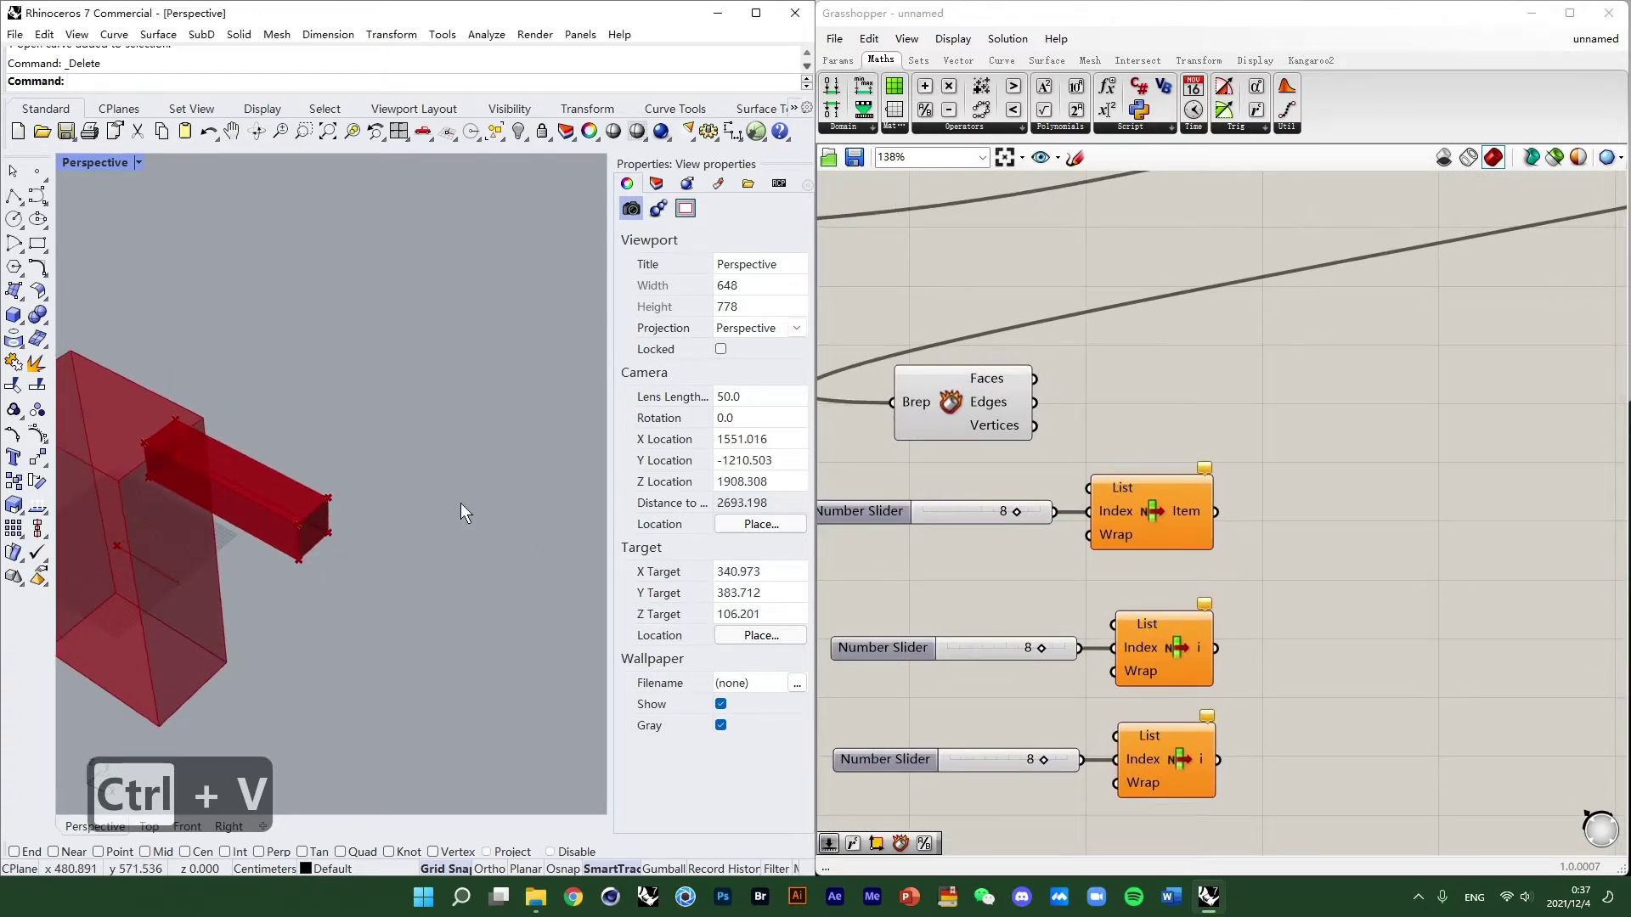
{"action": "scroll", "coordinate": [1190, 498], "scroll_direction": "down", "scroll_amount": 3}
{"action": "right_click_drag", "start_coordinate": [1191, 497], "coordinate": [1214, 547]}
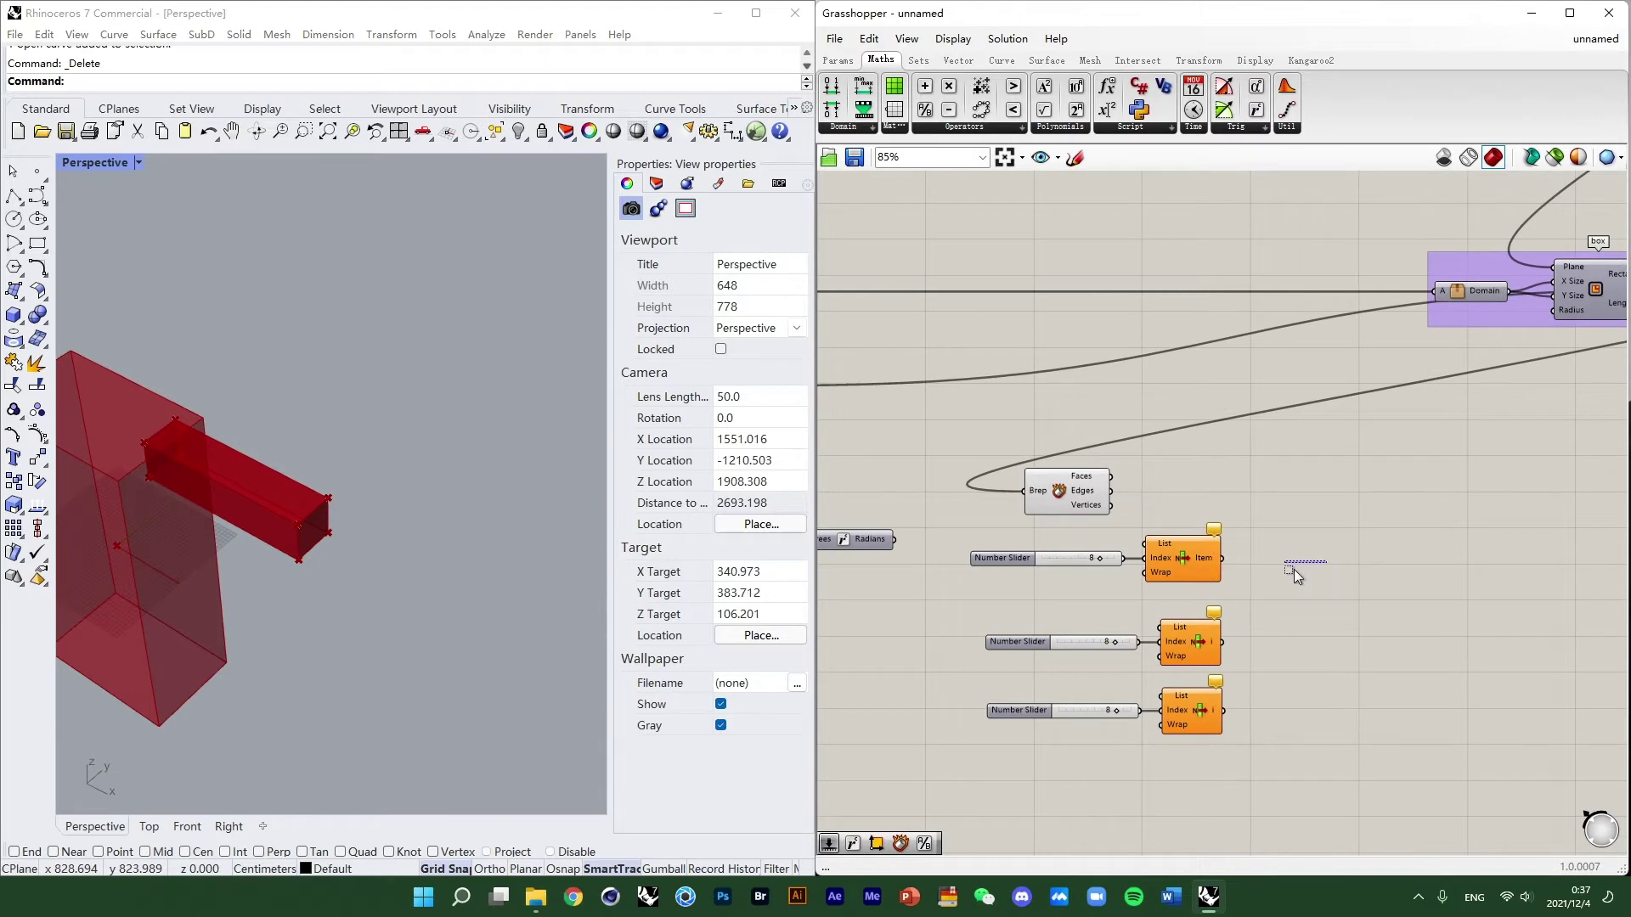
{"action": "scroll", "coordinate": [332, 529], "scroll_direction": "up", "scroll_amount": 5}
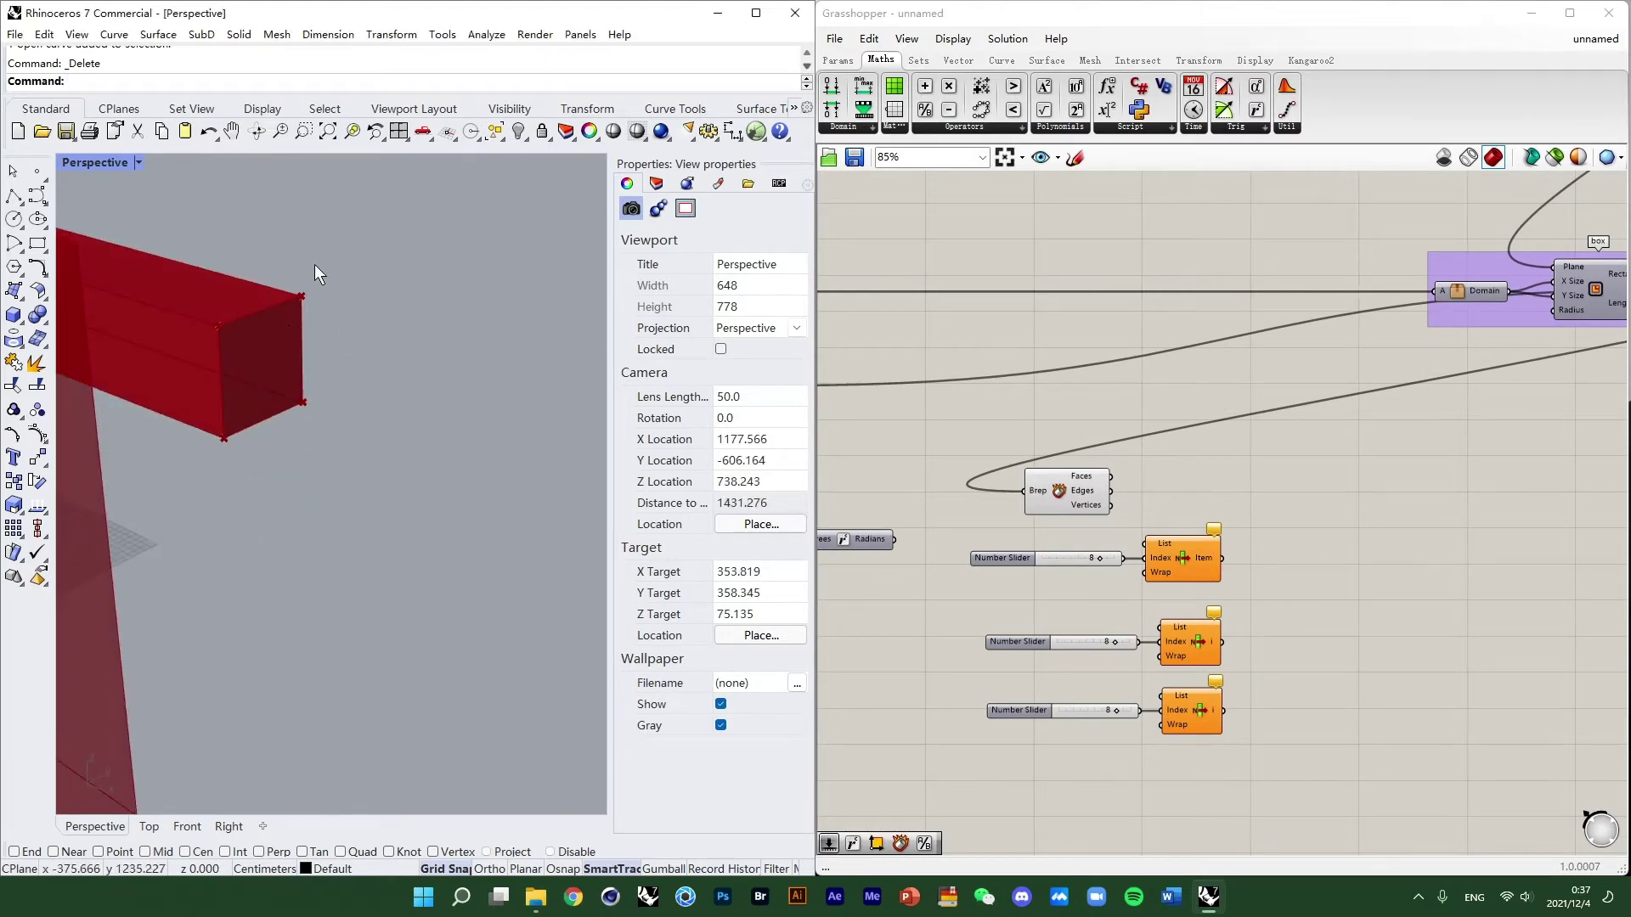
{"action": "scroll", "coordinate": [373, 382], "scroll_direction": "up", "scroll_amount": 2}
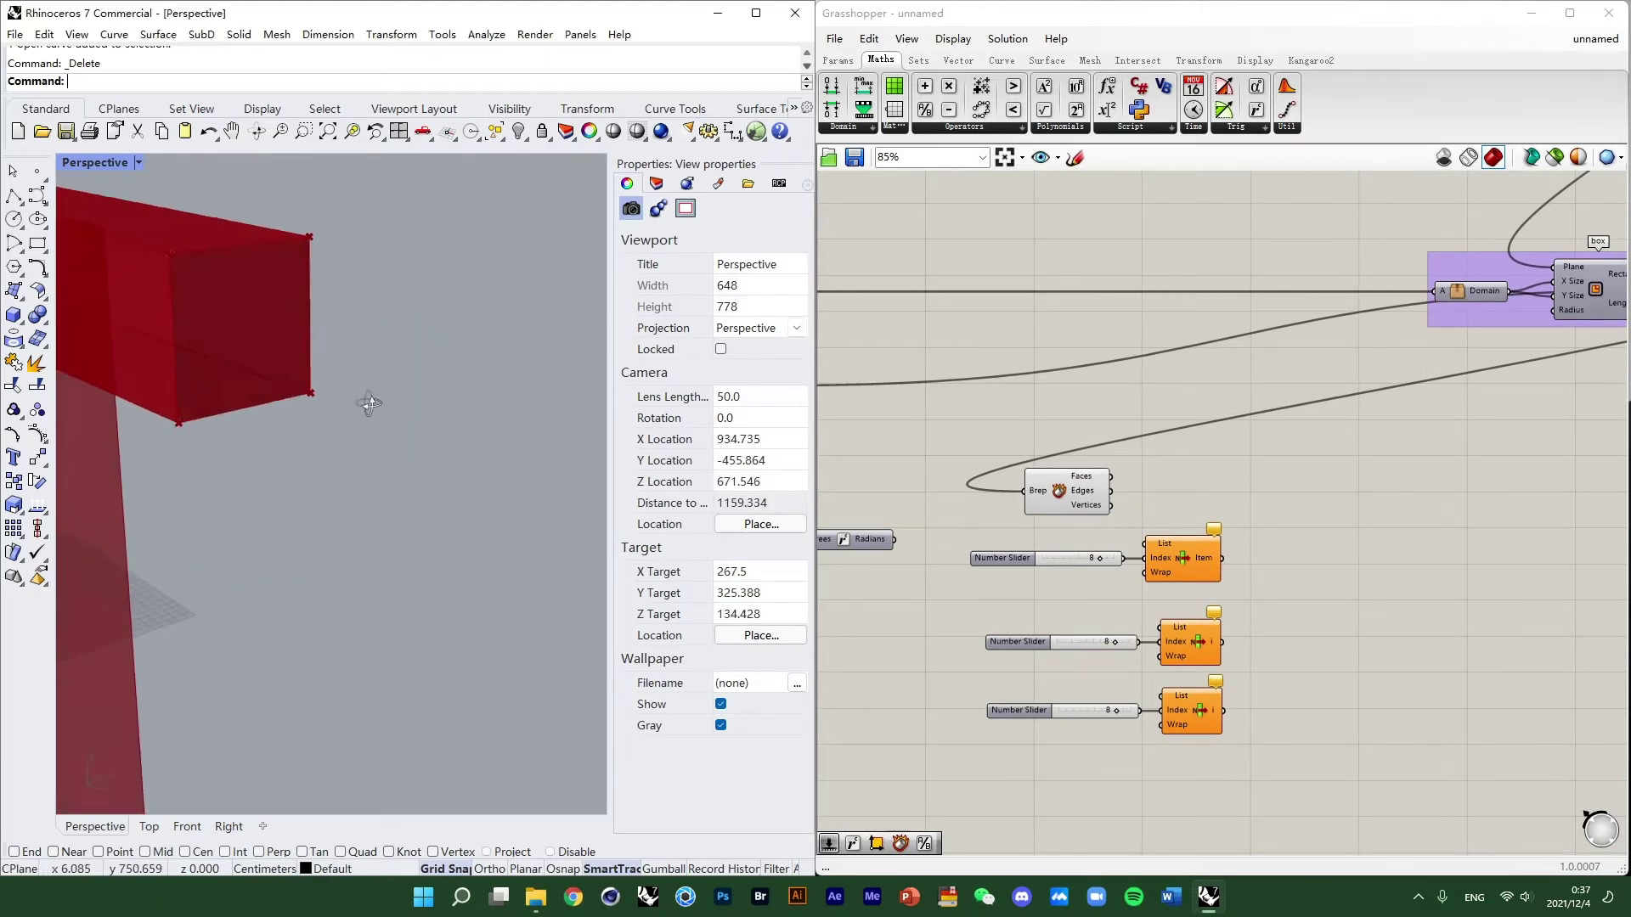
{"action": "right_click_drag", "start_coordinate": [371, 403], "coordinate": [371, 411]}
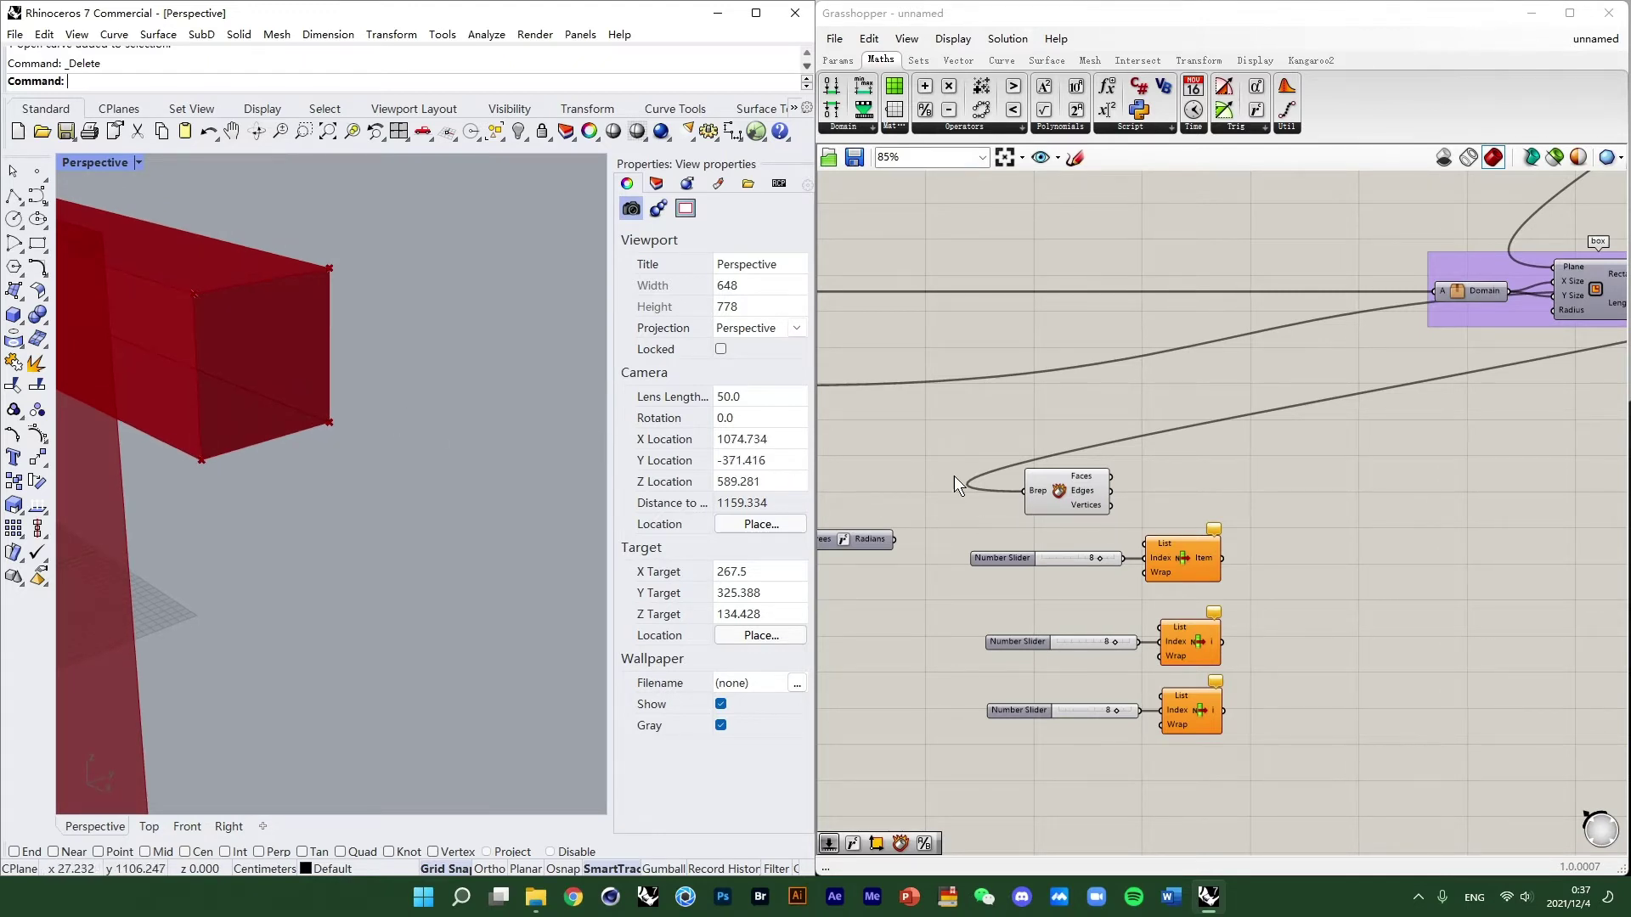
Wire the Faces output into the first List Item's List input and set its index slider to 5 to pick the arm's end face.
{"action": "left_click_drag", "start_coordinate": [1110, 476], "coordinate": [1145, 543]}
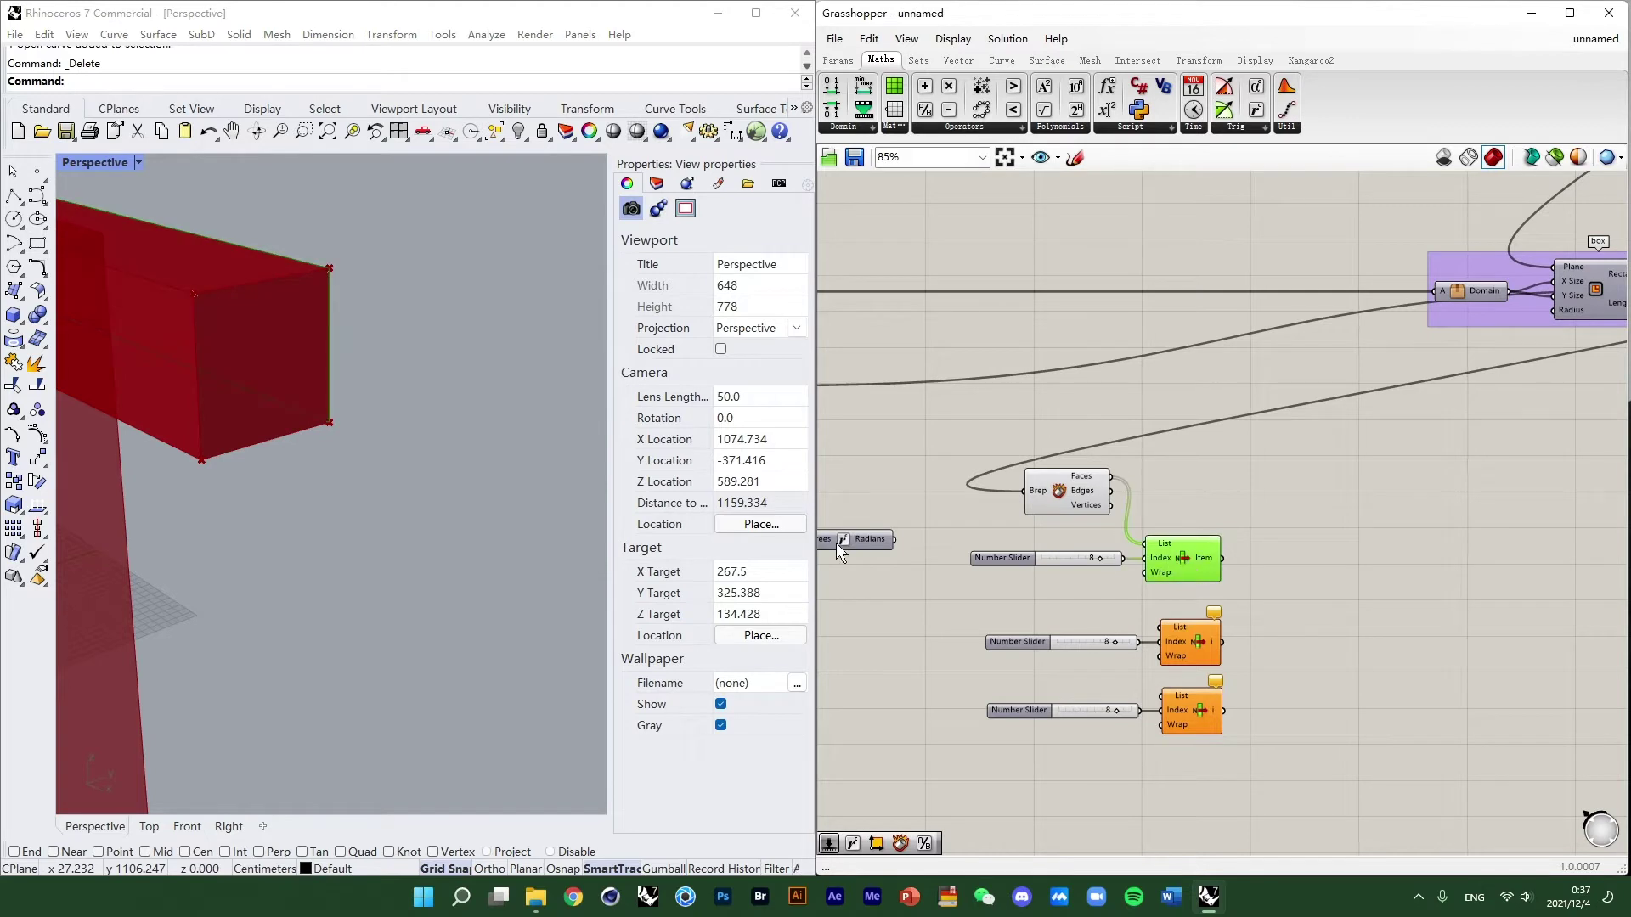
{"action": "scroll", "coordinate": [415, 425], "scroll_direction": "down", "scroll_amount": 2}
{"action": "scroll", "coordinate": [1092, 573], "scroll_direction": "up", "scroll_amount": 3}
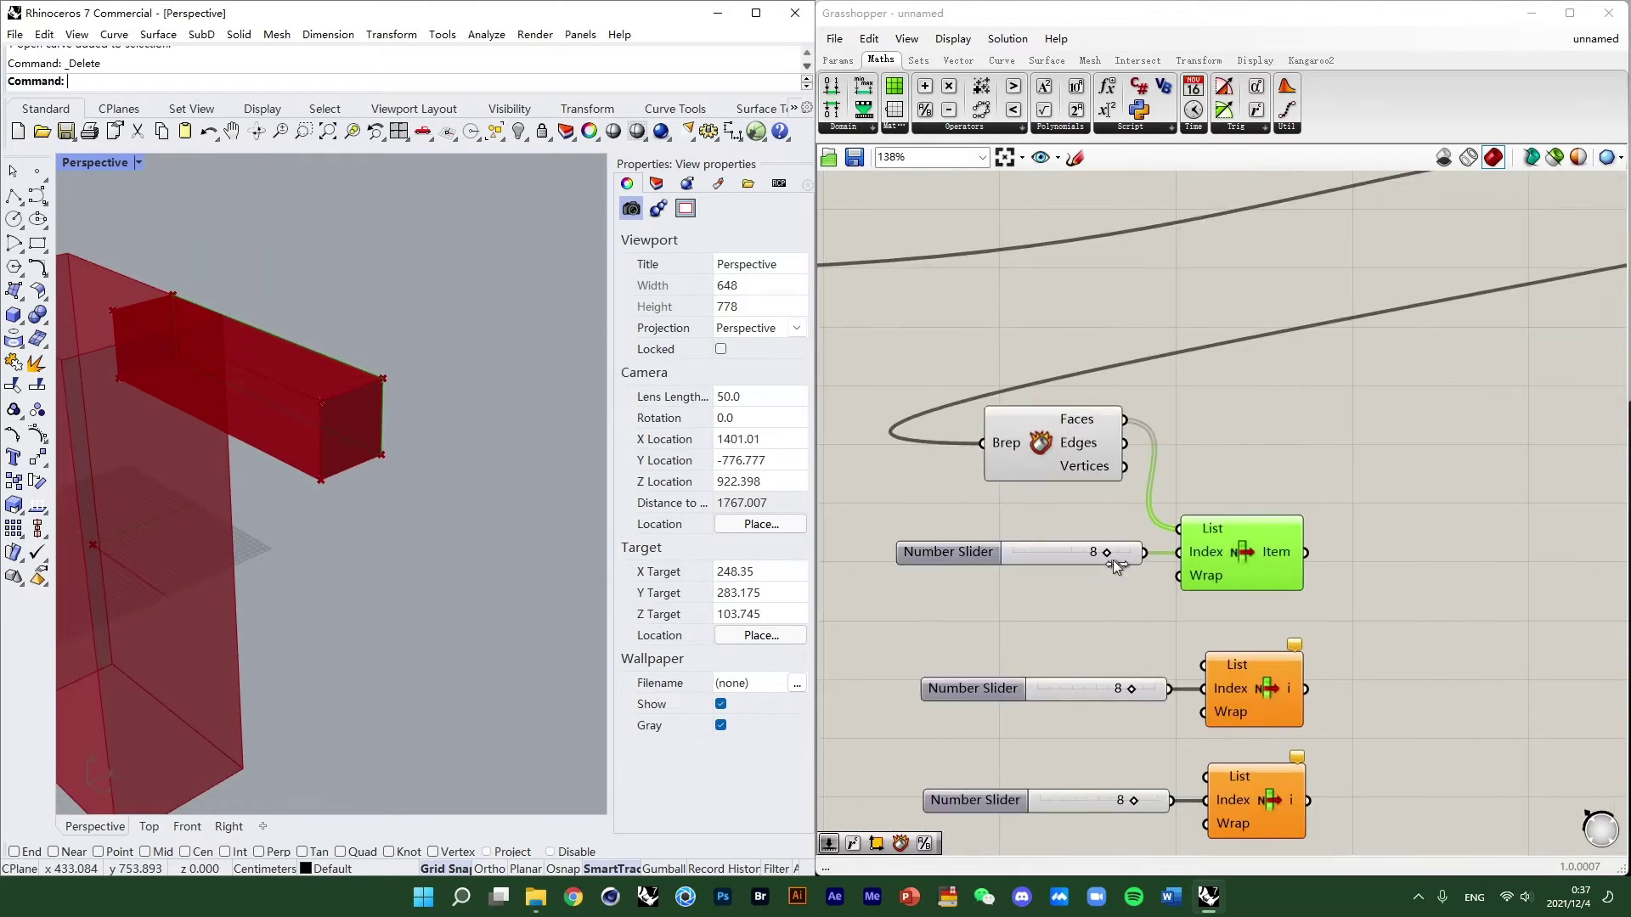
{"action": "left_click_drag", "start_coordinate": [1111, 556], "coordinate": [1077, 563]}
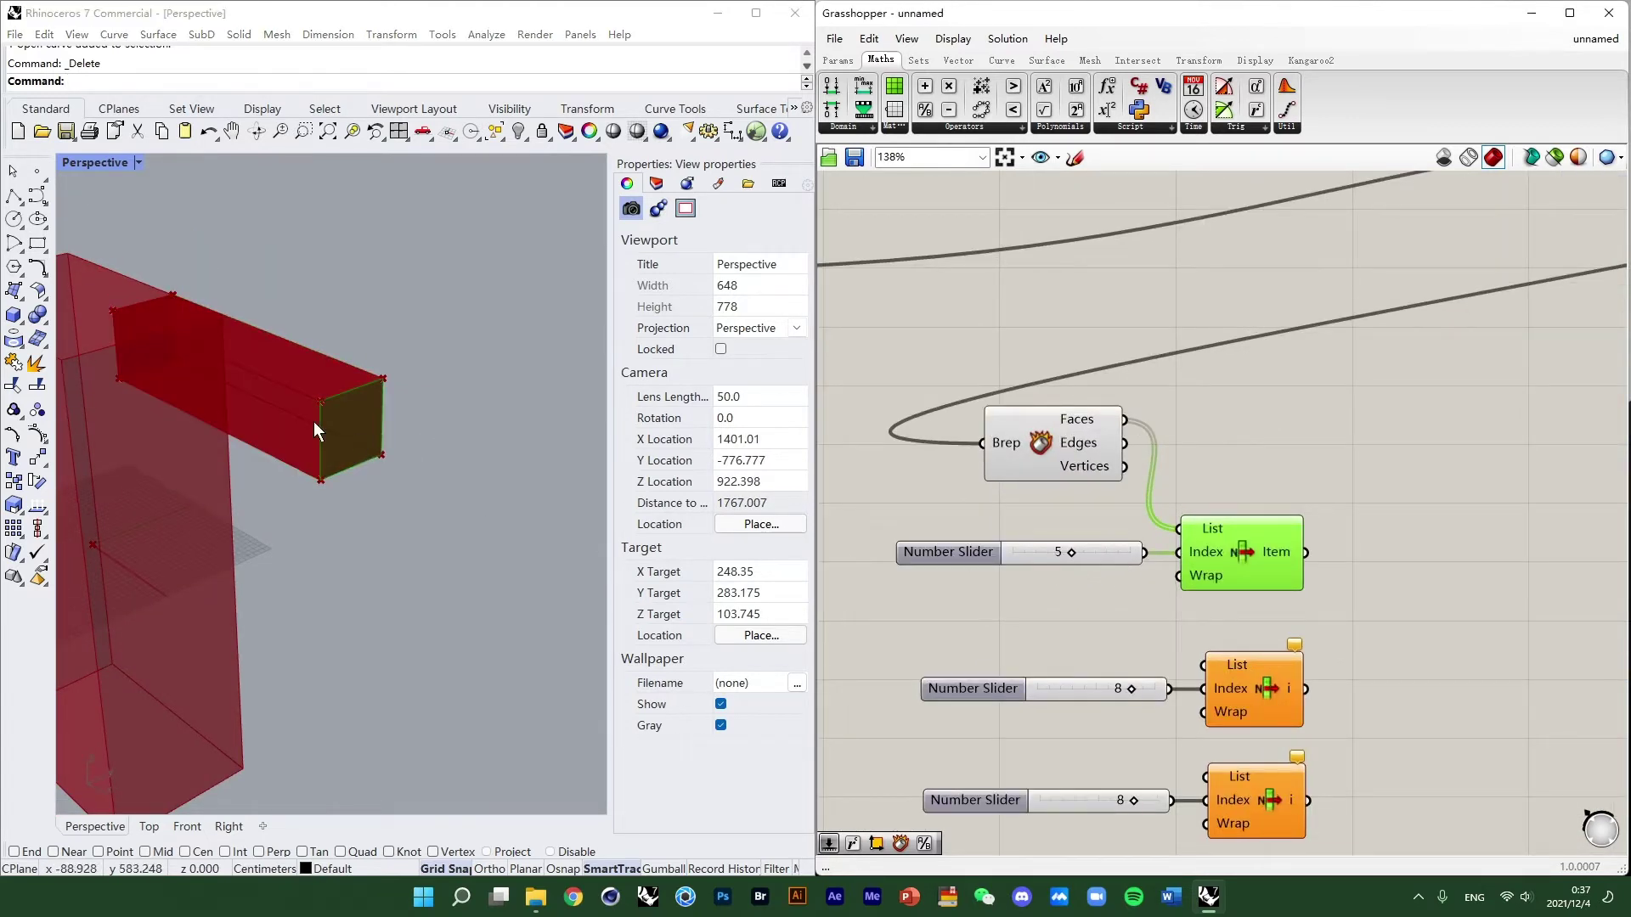
{"action": "scroll", "coordinate": [356, 407], "scroll_direction": "up", "scroll_amount": 3}
{"action": "scroll", "coordinate": [1204, 469], "scroll_direction": "down", "scroll_amount": 2}
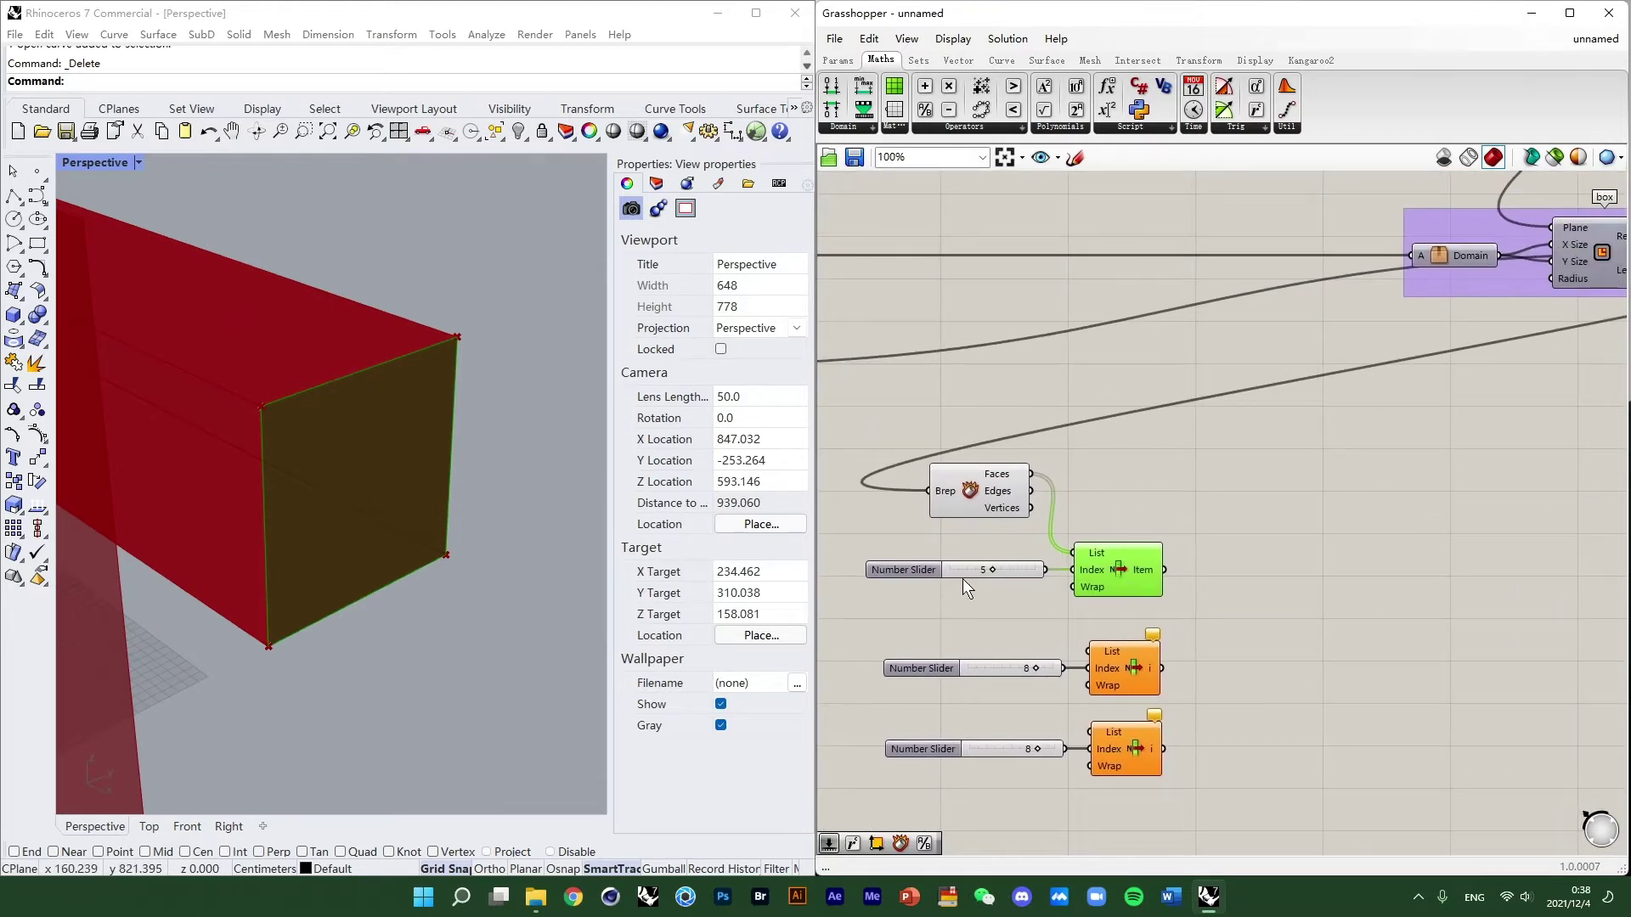
Add a Box Rectangle component and wire the first List Item's output into its Rectangle input.
{"action": "right_click_drag", "start_coordinate": [1105, 556], "coordinate": [1036, 566]}
{"action": "scroll", "coordinate": [991, 480], "scroll_direction": "down", "scroll_amount": 2}
{"action": "double_click", "coordinate": [1206, 501]}
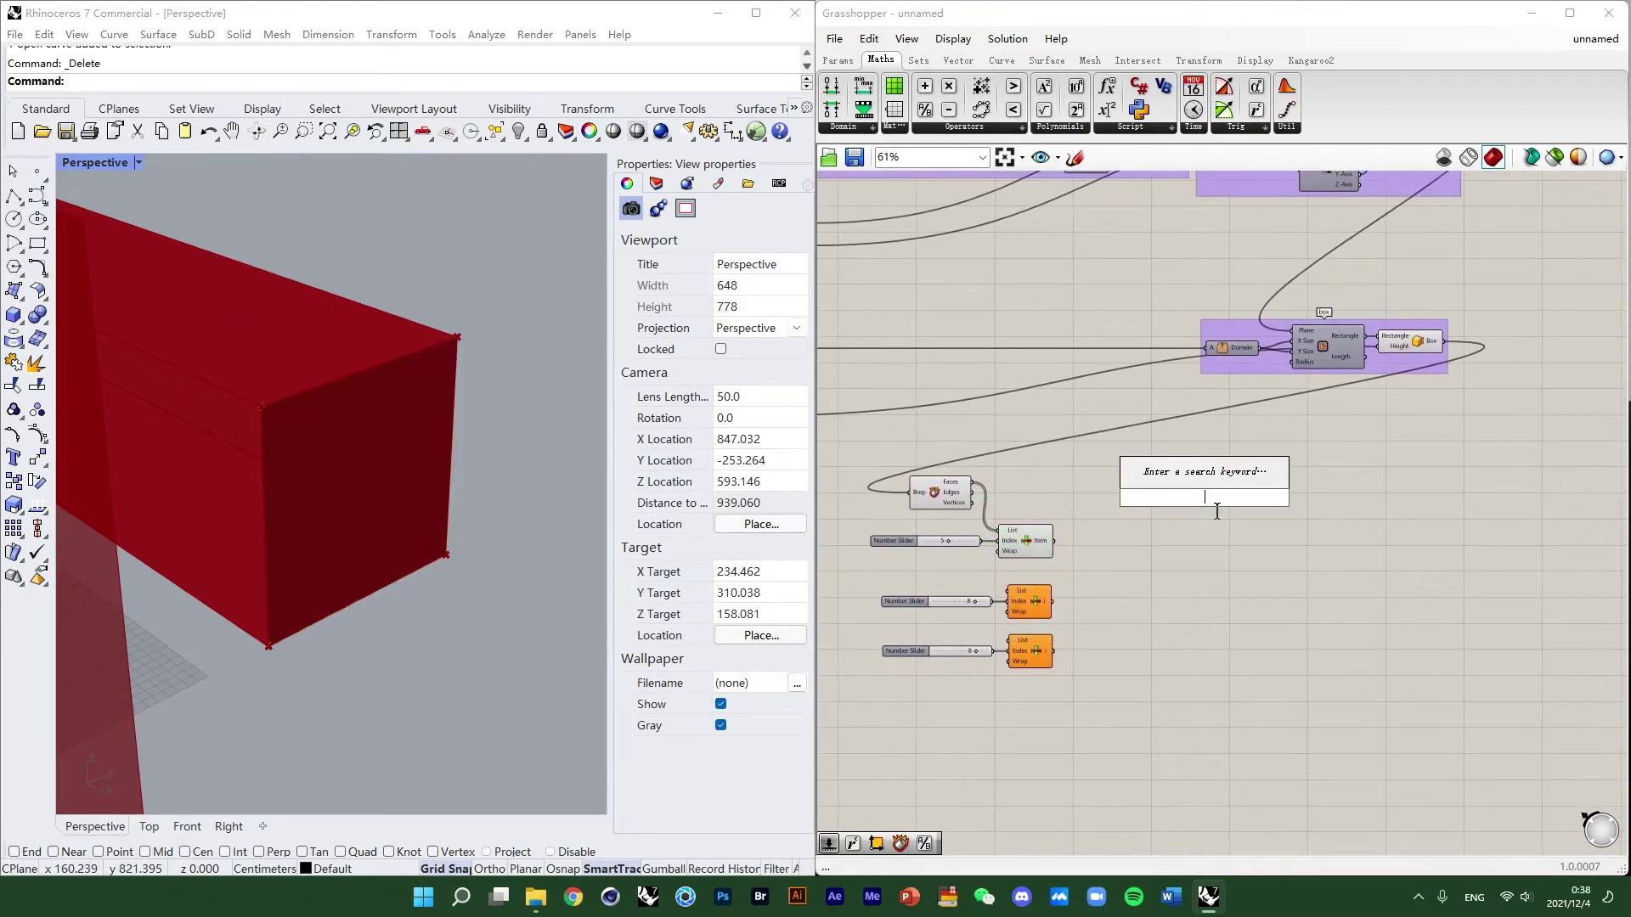
{"action": "type", "text": "box"}
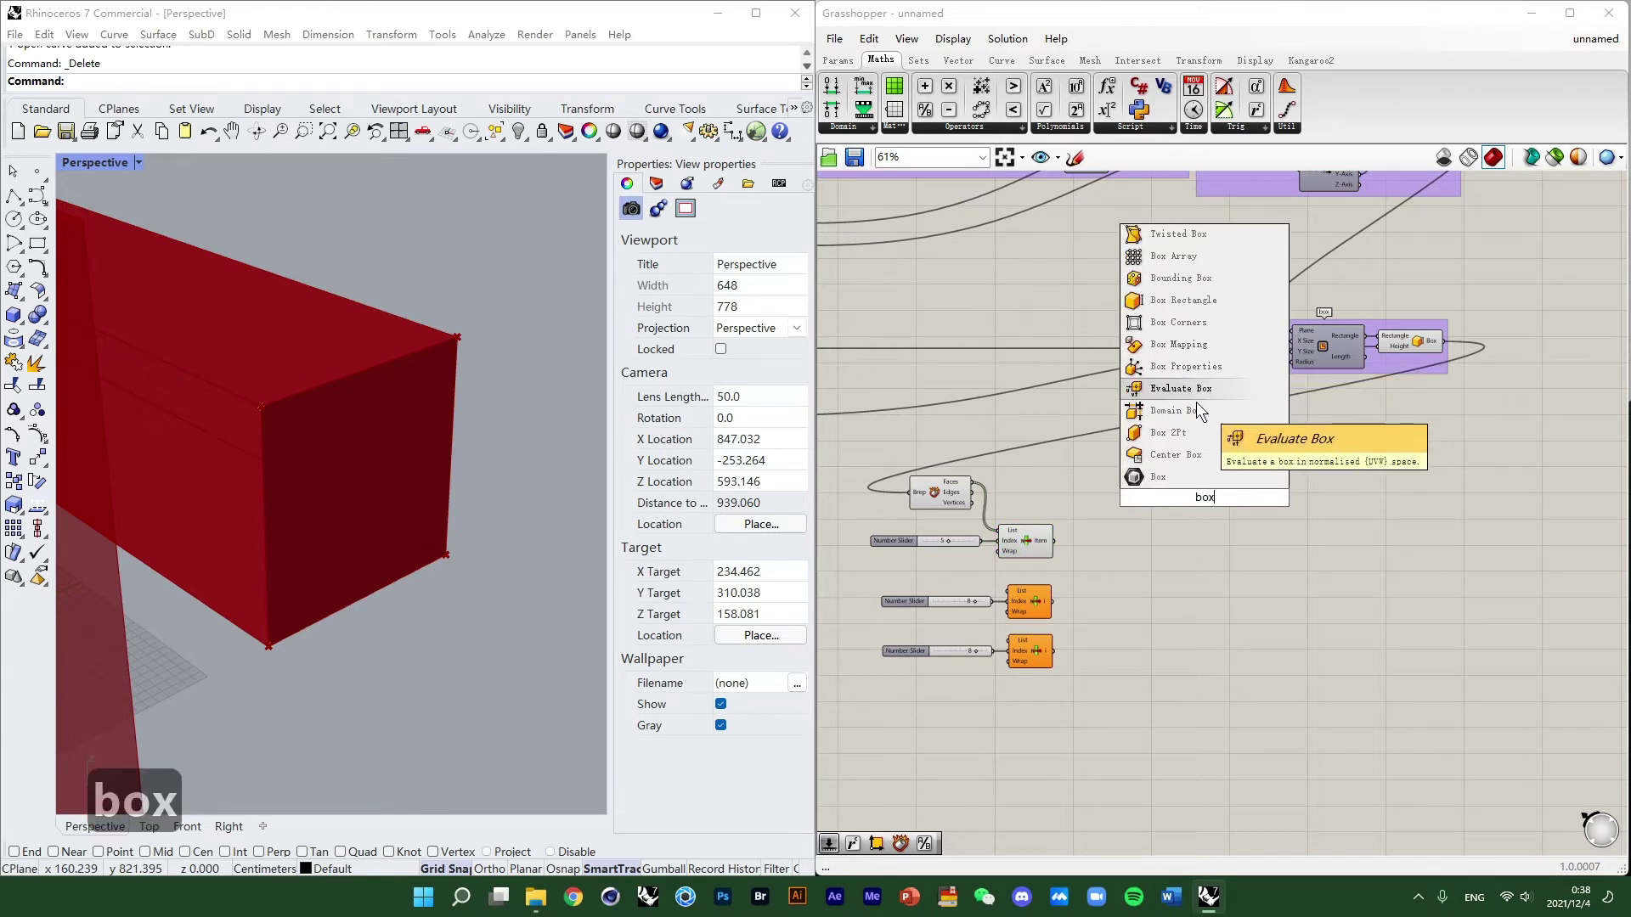
{"action": "left_click", "coordinate": [1186, 308]}
{"action": "scroll", "coordinate": [1113, 573], "scroll_direction": "up", "scroll_amount": 4}
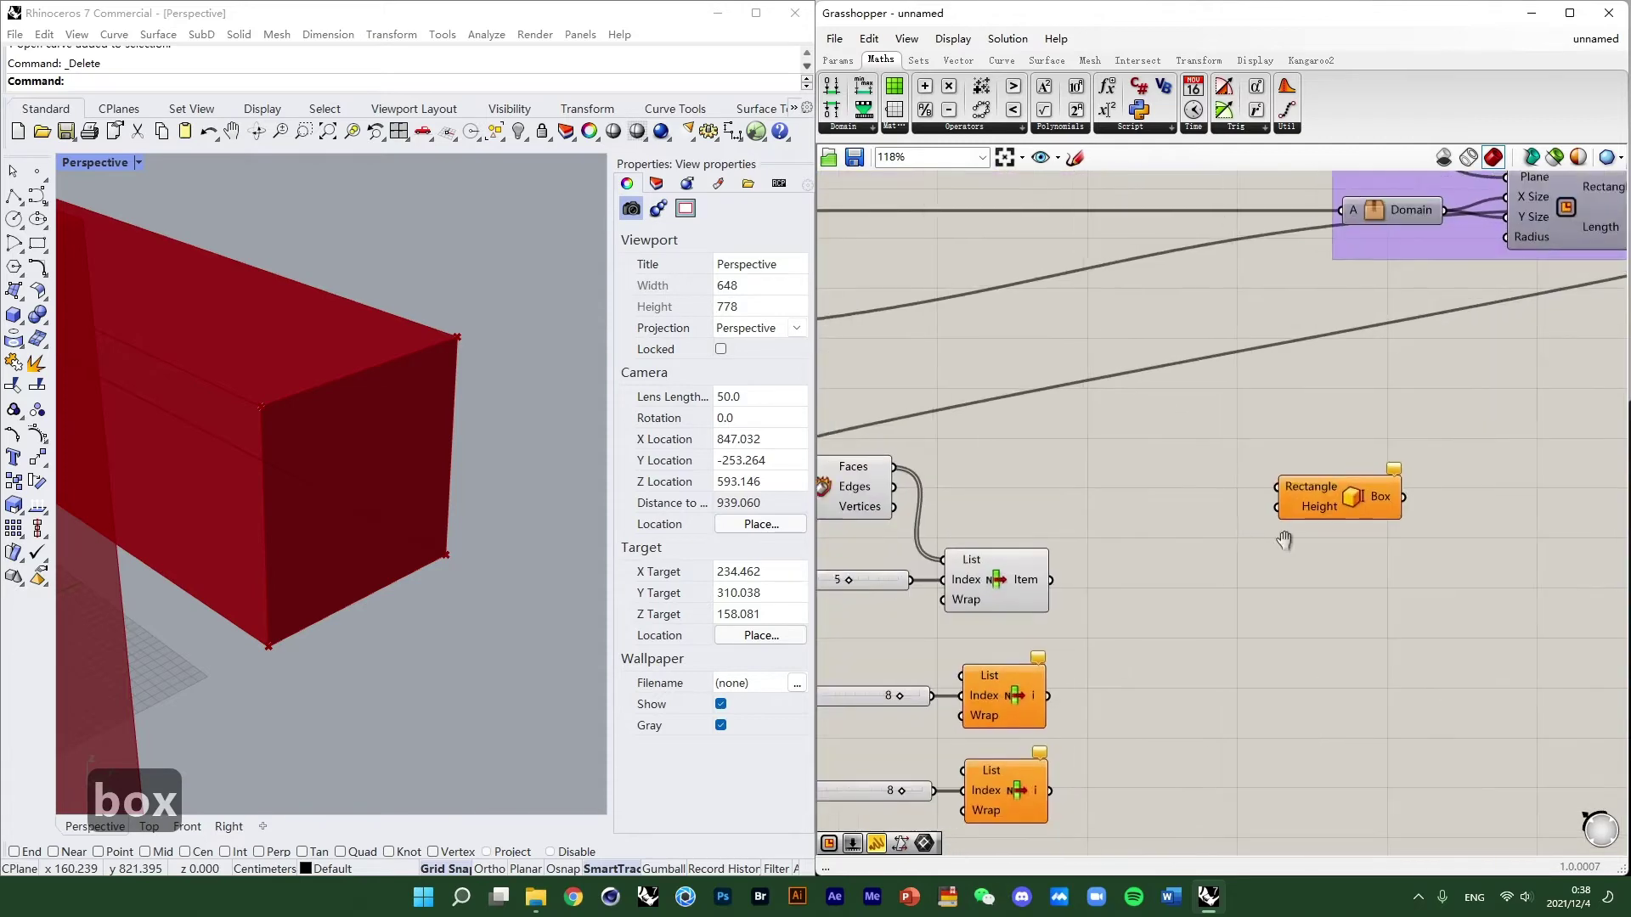
{"action": "left_click_drag", "start_coordinate": [1120, 578], "coordinate": [1327, 573]}
Wire the "Forearm length" slider into the Box Rectangle's Height input to extend the forearm from the upper arm's end.
{"action": "scroll", "coordinate": [1053, 516], "scroll_direction": "down", "scroll_amount": 4}
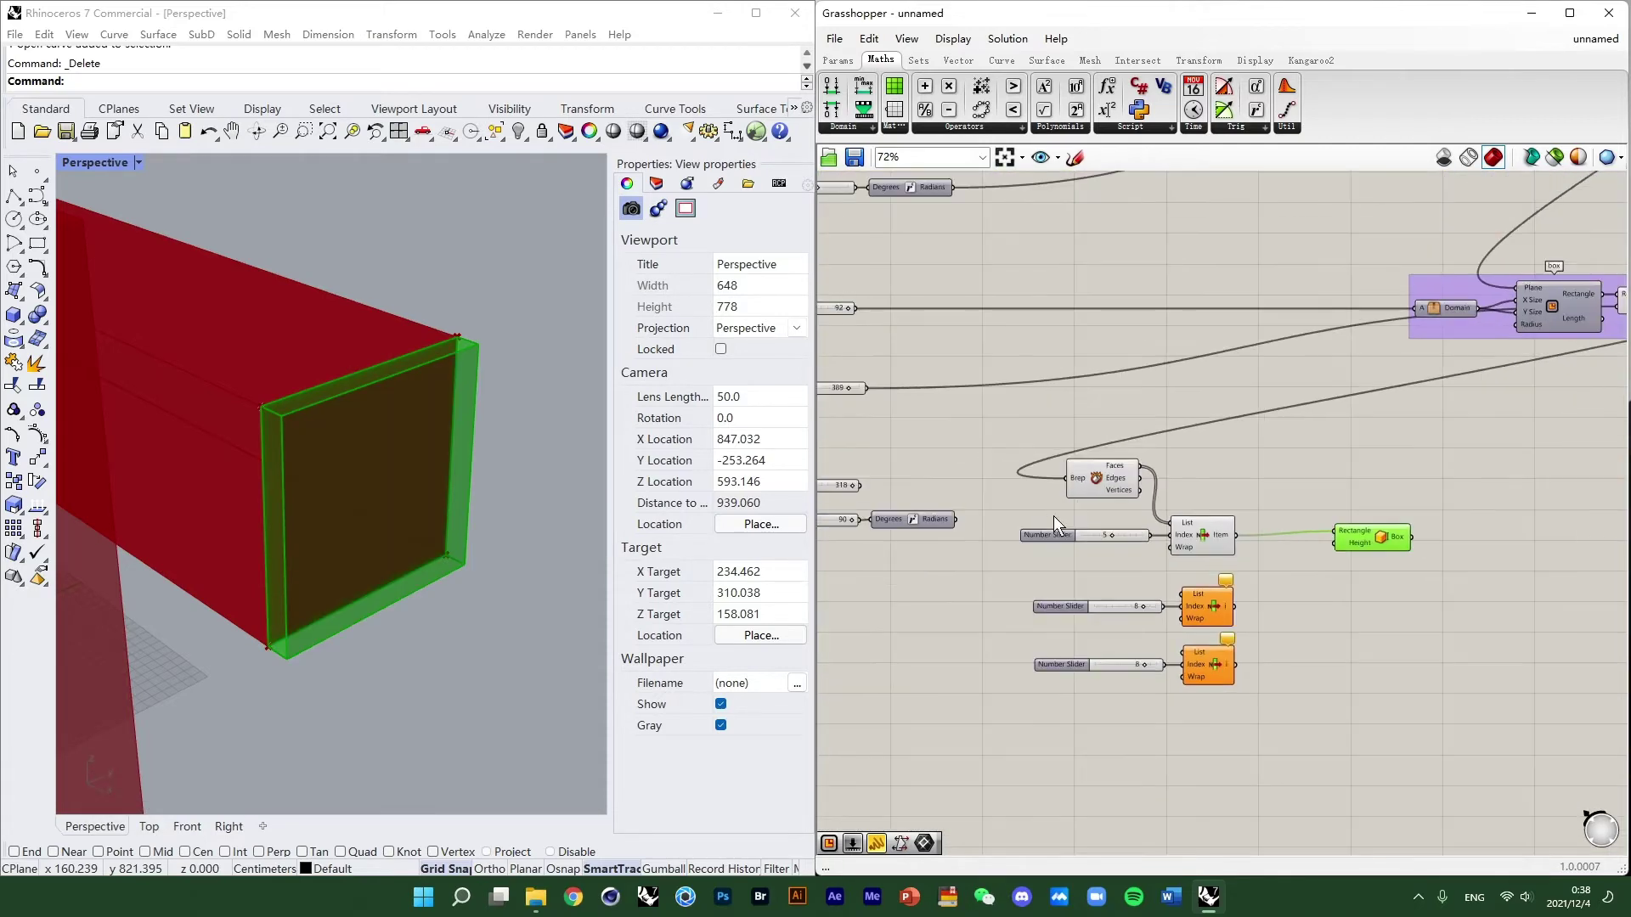
{"action": "scroll", "coordinate": [868, 498], "scroll_direction": "up", "scroll_amount": 2}
{"action": "left_click_drag", "start_coordinate": [1017, 472], "coordinate": [1487, 529]}
{"action": "scroll", "coordinate": [228, 459], "scroll_direction": "down", "scroll_amount": 6}
{"action": "right_click_drag", "start_coordinate": [227, 458], "coordinate": [365, 475]}
{"action": "right_click_drag", "start_coordinate": [1358, 564], "coordinate": [1235, 574]}
{"action": "scroll", "coordinate": [1377, 569], "scroll_direction": "up", "scroll_amount": 2}
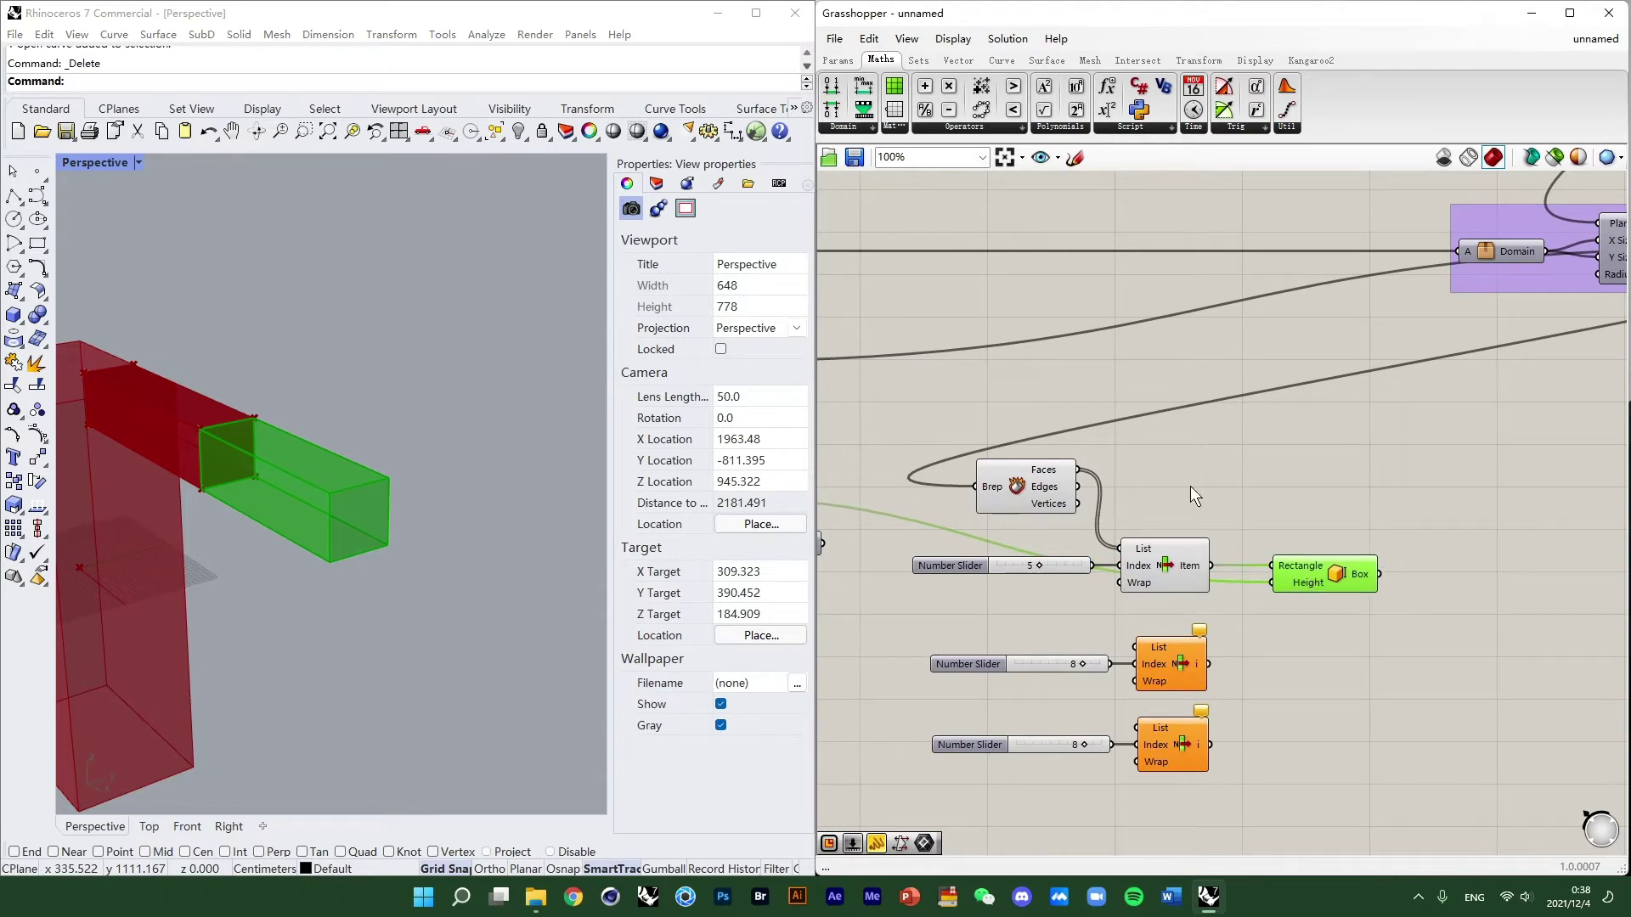
Move the Box Rectangle component further away from the first List Item to make room between them.
{"action": "right_click_drag", "start_coordinate": [1334, 609], "coordinate": [1135, 605]}
{"action": "left_click_drag", "start_coordinate": [1138, 583], "coordinate": [1370, 583]}
{"action": "right_click_drag", "start_coordinate": [1259, 557], "coordinate": [1258, 458]}
{"action": "scroll", "coordinate": [1189, 501], "scroll_direction": "down", "scroll_amount": 2}
{"action": "right_click_drag", "start_coordinate": [1182, 503], "coordinate": [1265, 486]}
{"action": "scroll", "coordinate": [1248, 480], "scroll_direction": "up", "scroll_amount": 2}
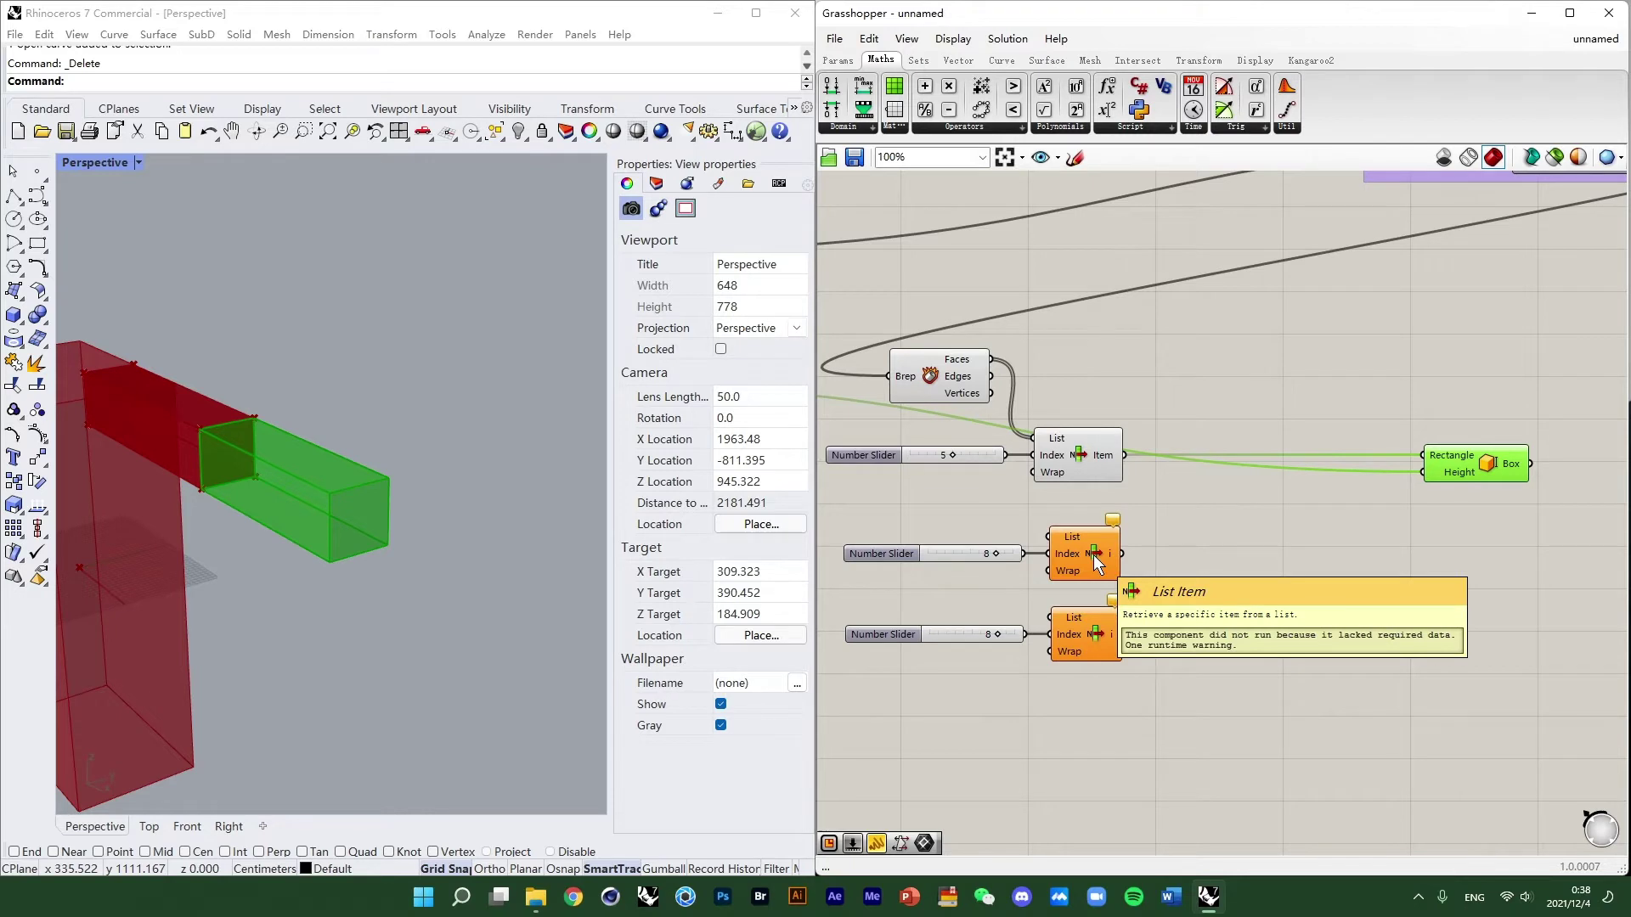
Highlight the face picked by the first List Item and view it where the upper arm meets the forearm.
{"action": "left_click", "coordinate": [1160, 513]}
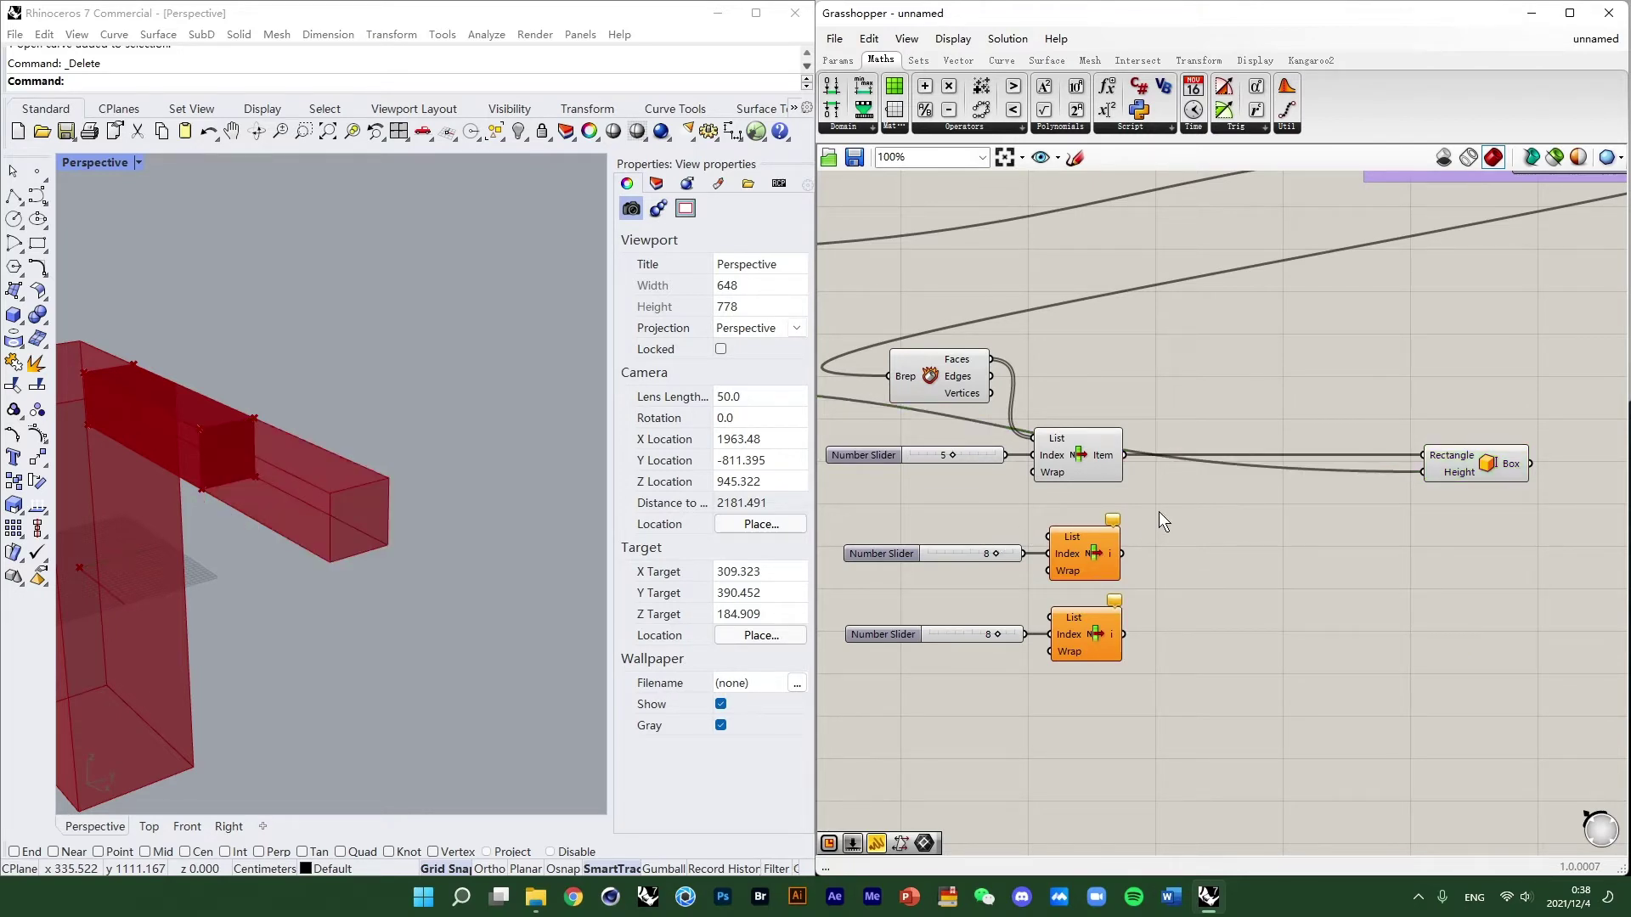
{"action": "left_click", "coordinate": [1087, 469]}
{"action": "scroll", "coordinate": [221, 450], "scroll_direction": "up", "scroll_amount": 2}
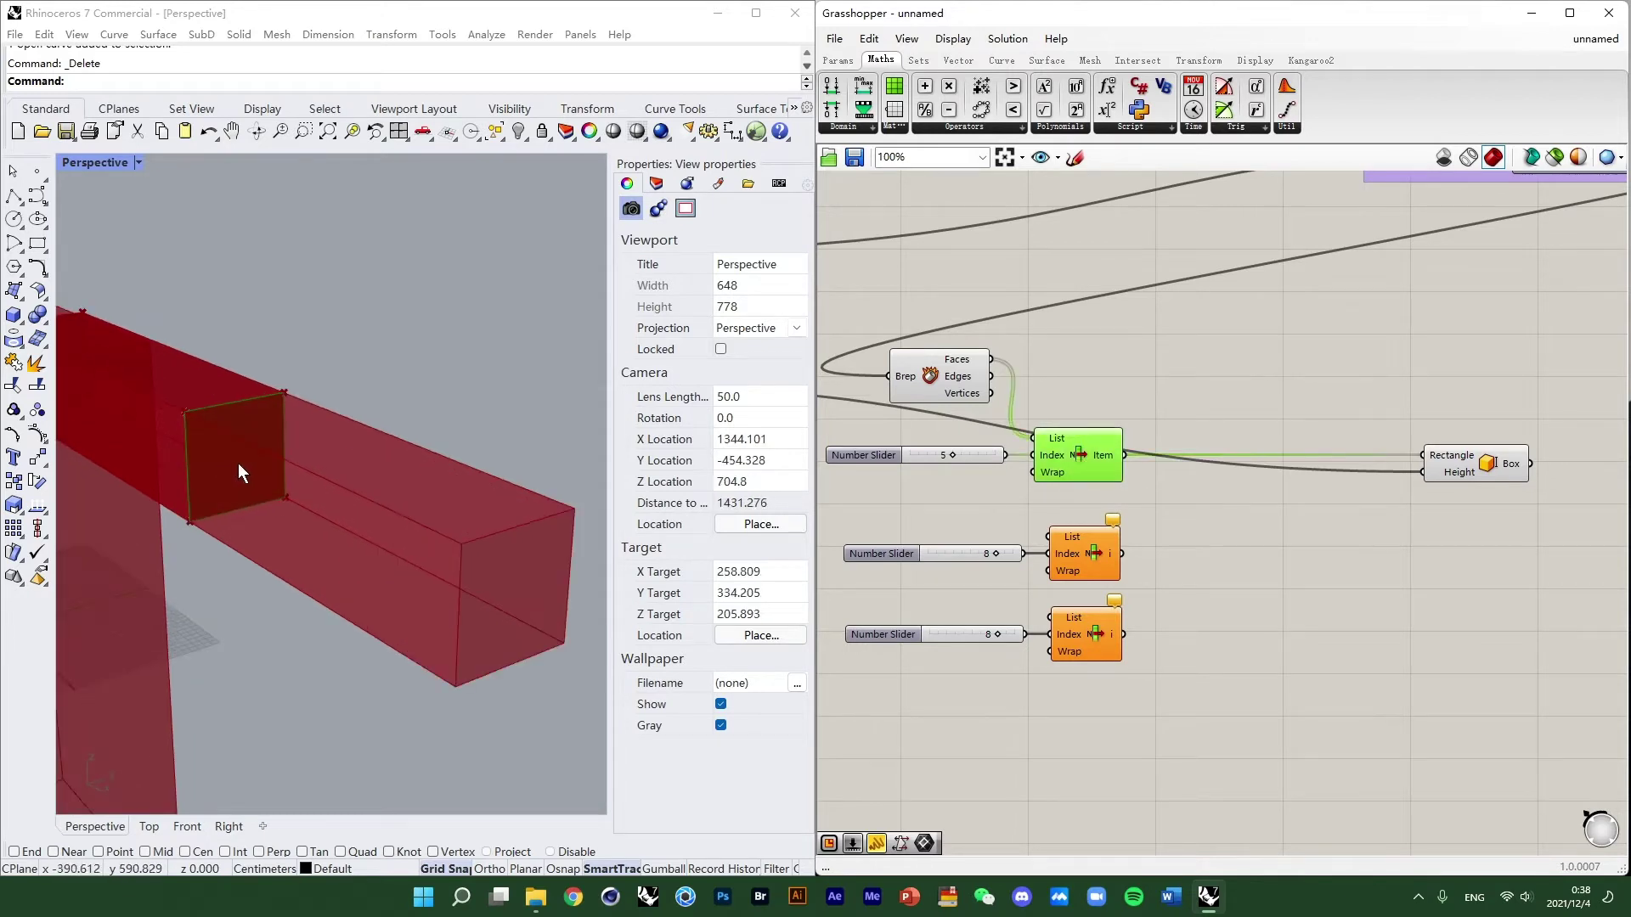
{"action": "scroll", "coordinate": [237, 441], "scroll_direction": "up", "scroll_amount": 3}
{"action": "right_click_drag", "start_coordinate": [247, 446], "coordinate": [374, 553]}
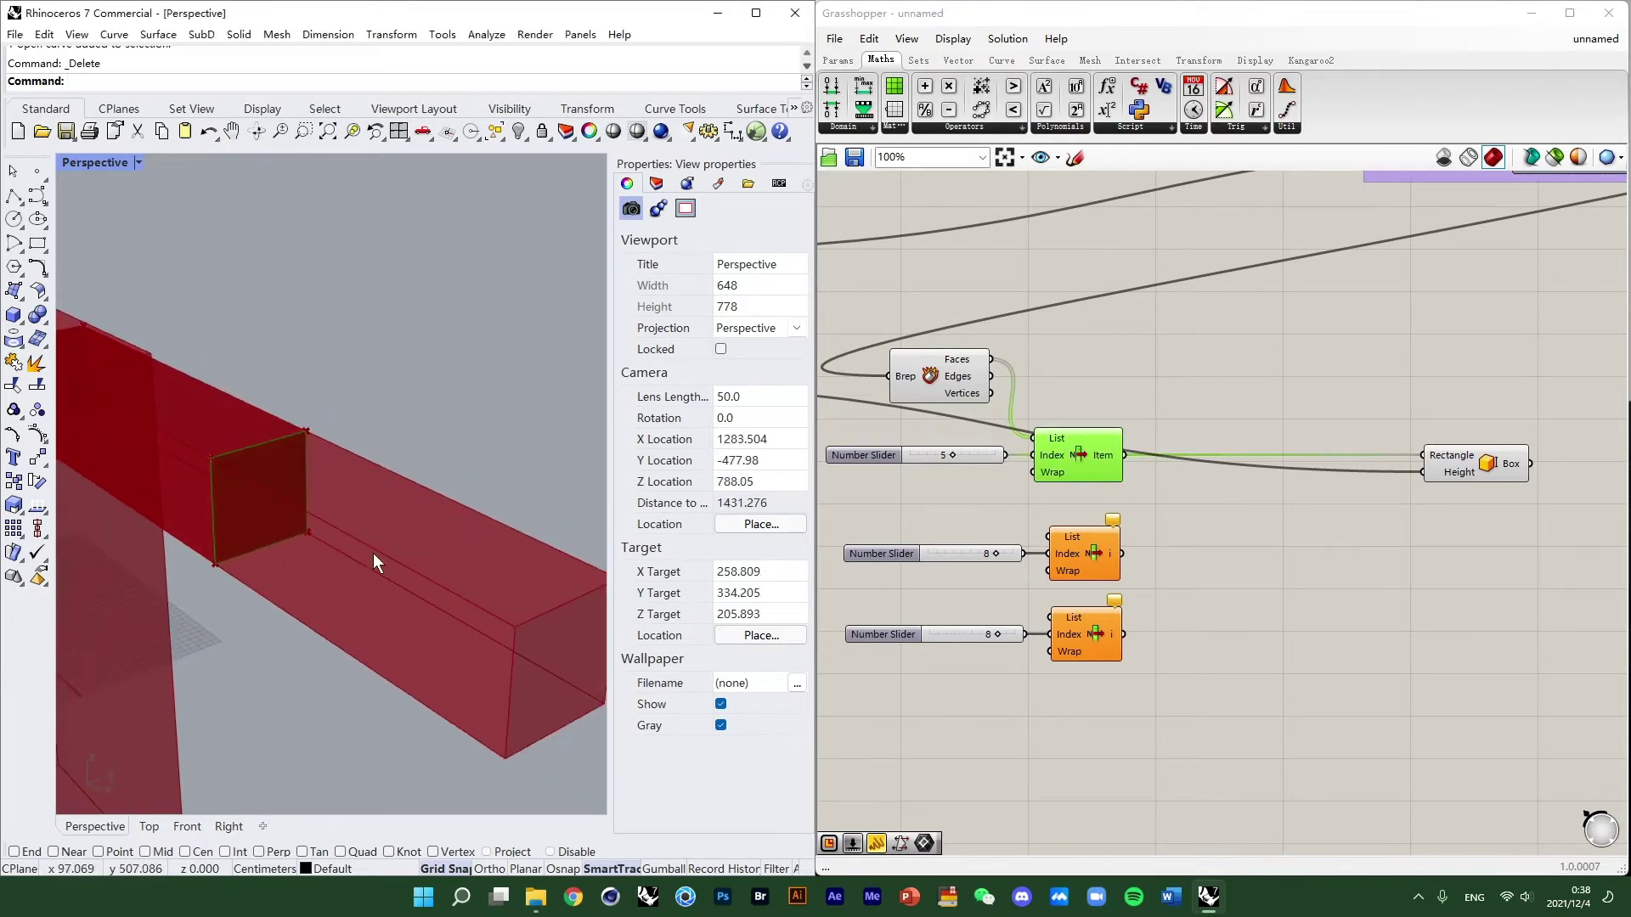
Add an Area component and place it directly beside the second List Item.
{"action": "left_click", "coordinate": [923, 64]}
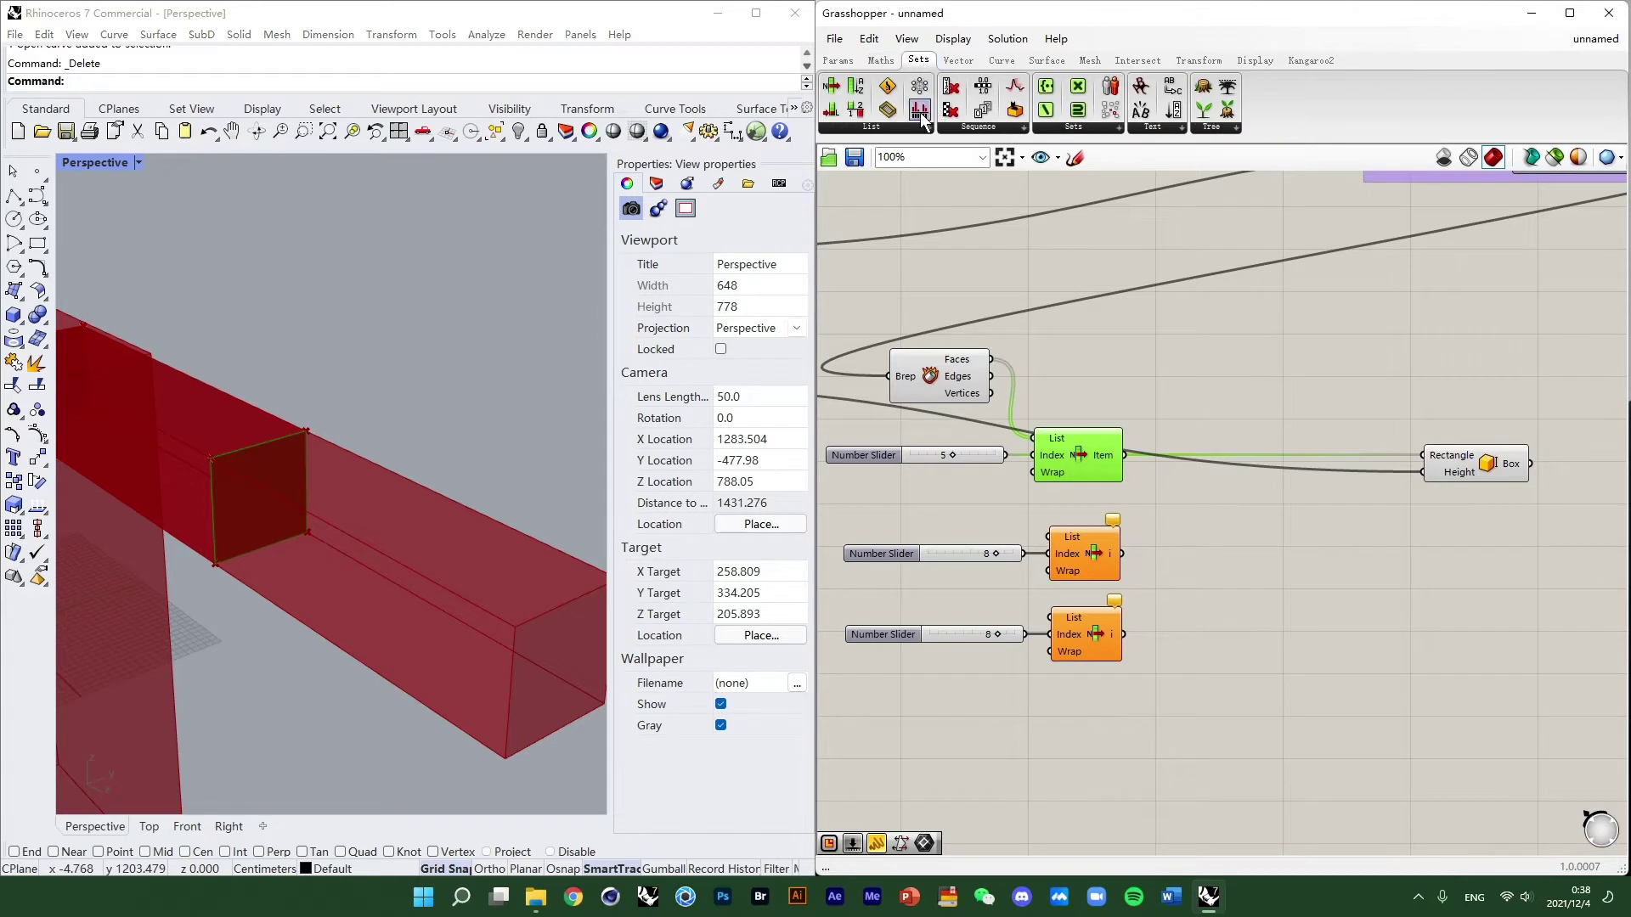
{"action": "left_click", "coordinate": [958, 63]}
{"action": "left_click", "coordinate": [885, 63]}
{"action": "left_click", "coordinate": [1001, 62]}
{"action": "left_click", "coordinate": [1046, 61]}
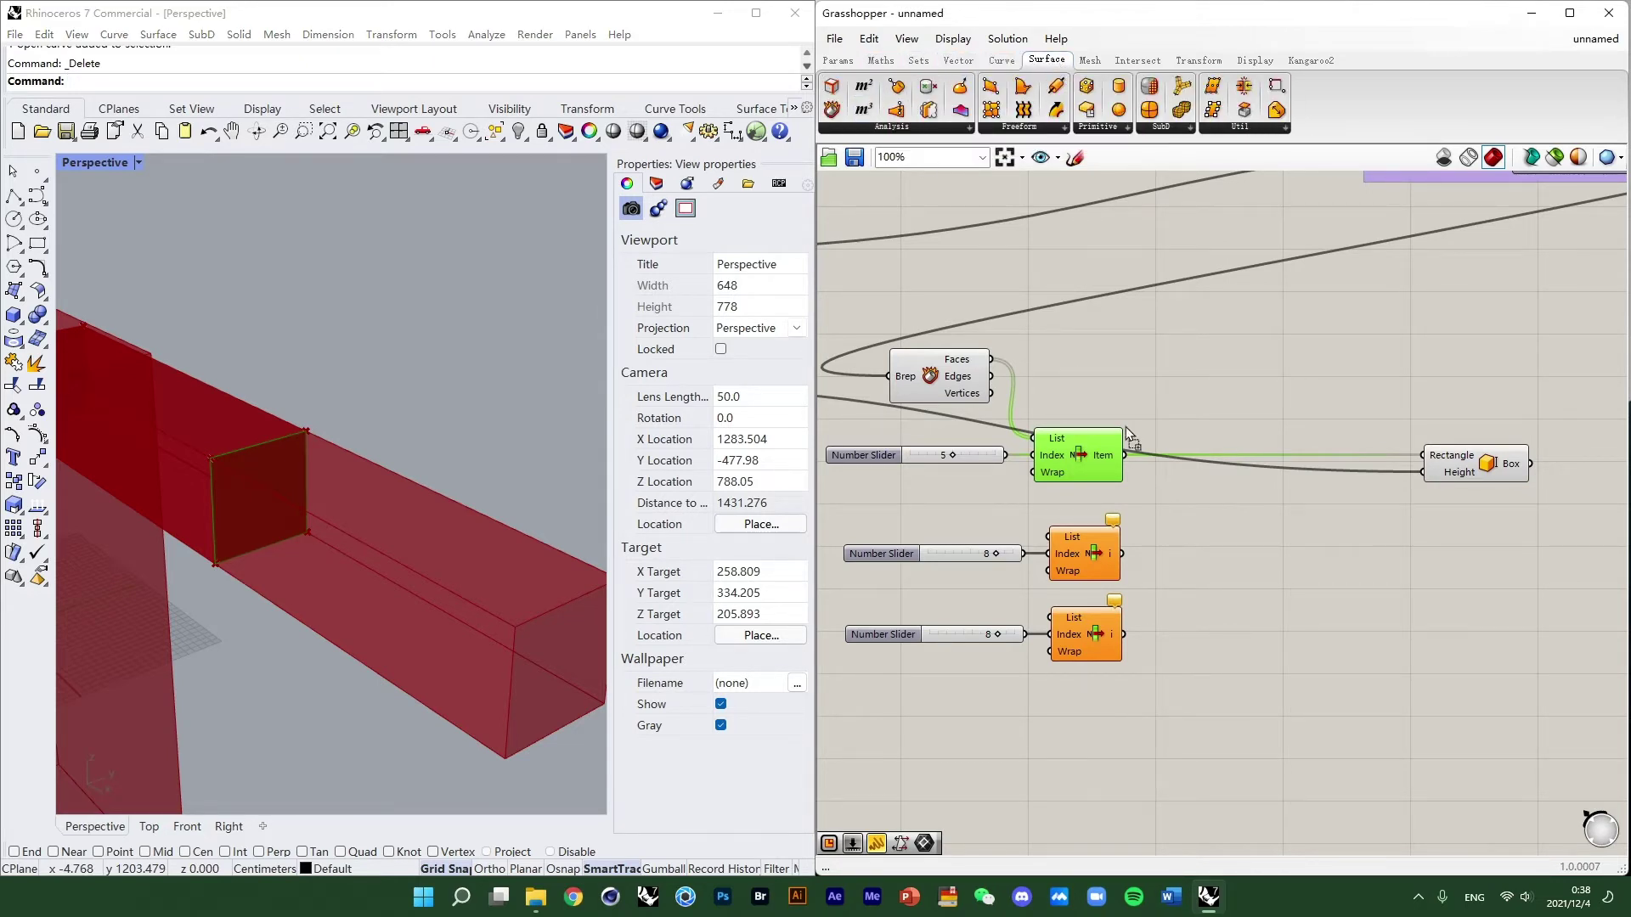
{"action": "left_click_drag", "start_coordinate": [1181, 482], "coordinate": [1182, 488]}
{"action": "scroll", "coordinate": [1189, 501], "scroll_direction": "up", "scroll_amount": 3}
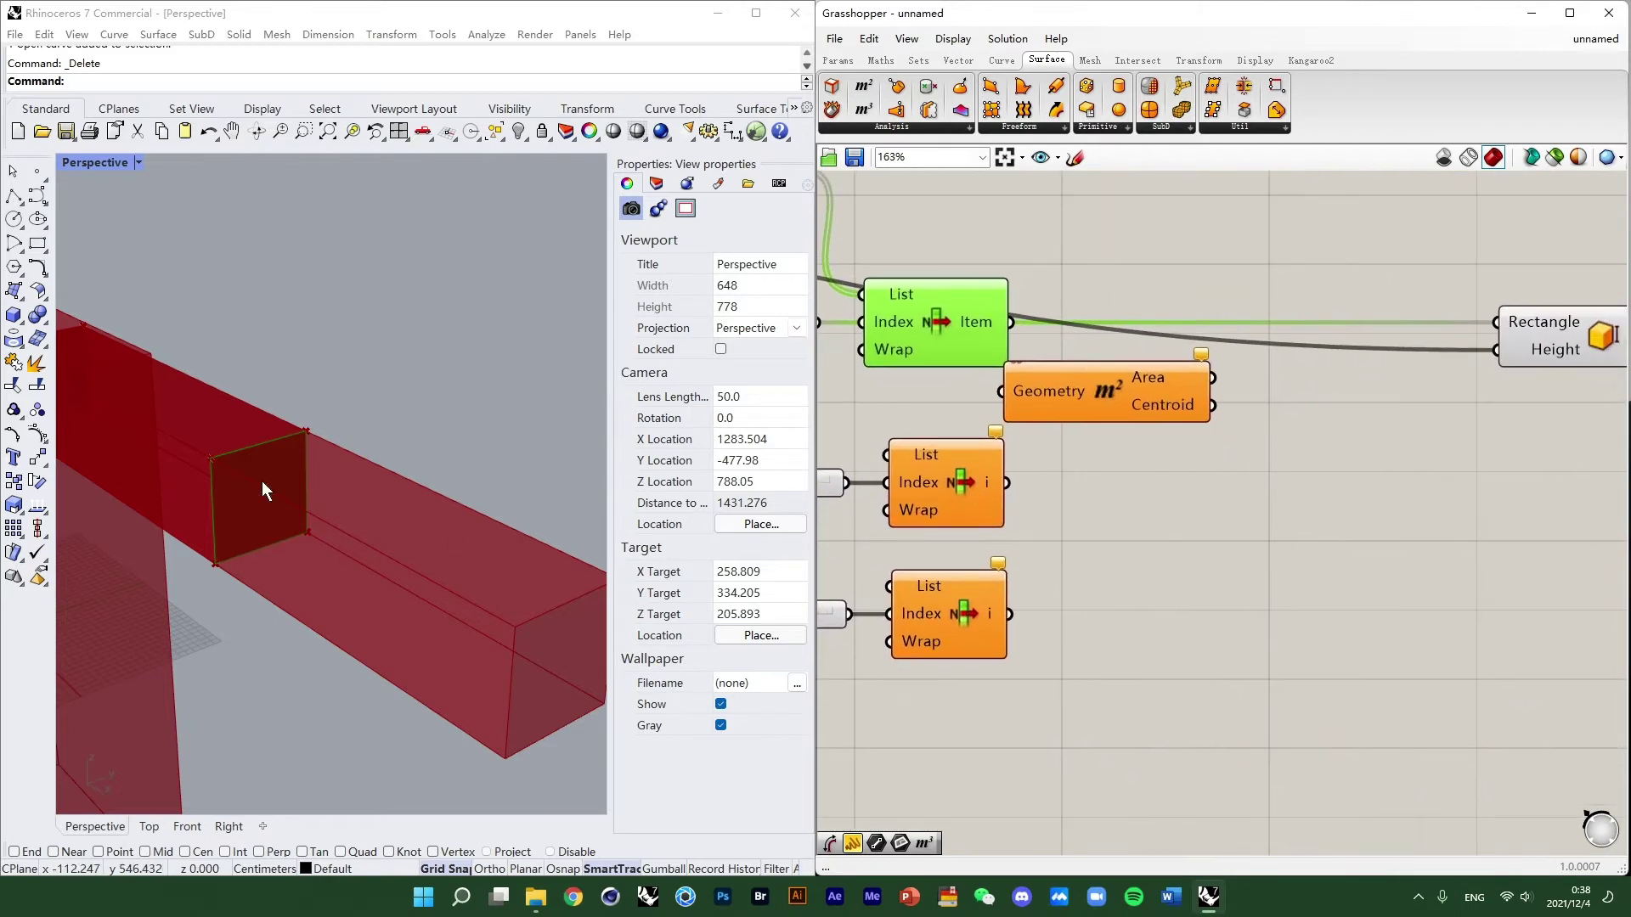
{"action": "scroll", "coordinate": [259, 488], "scroll_direction": "down", "scroll_amount": 1}
{"action": "left_click_drag", "start_coordinate": [1072, 416], "coordinate": [1108, 502]}
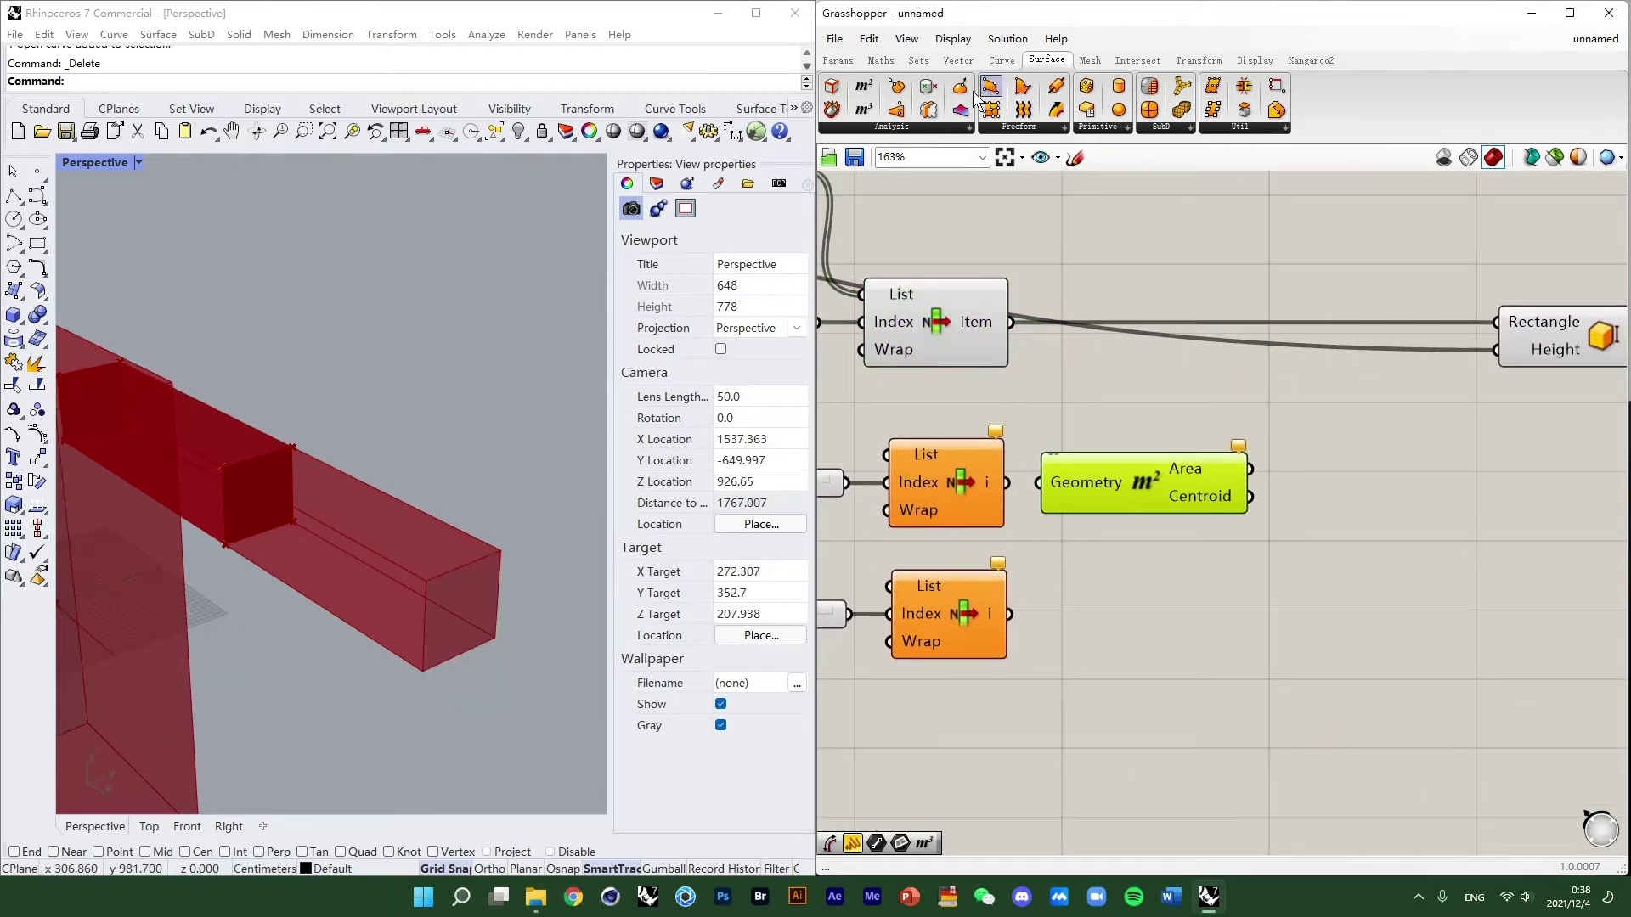
{"action": "left_click", "coordinate": [1090, 60]}
{"action": "left_click", "coordinate": [1137, 60]}
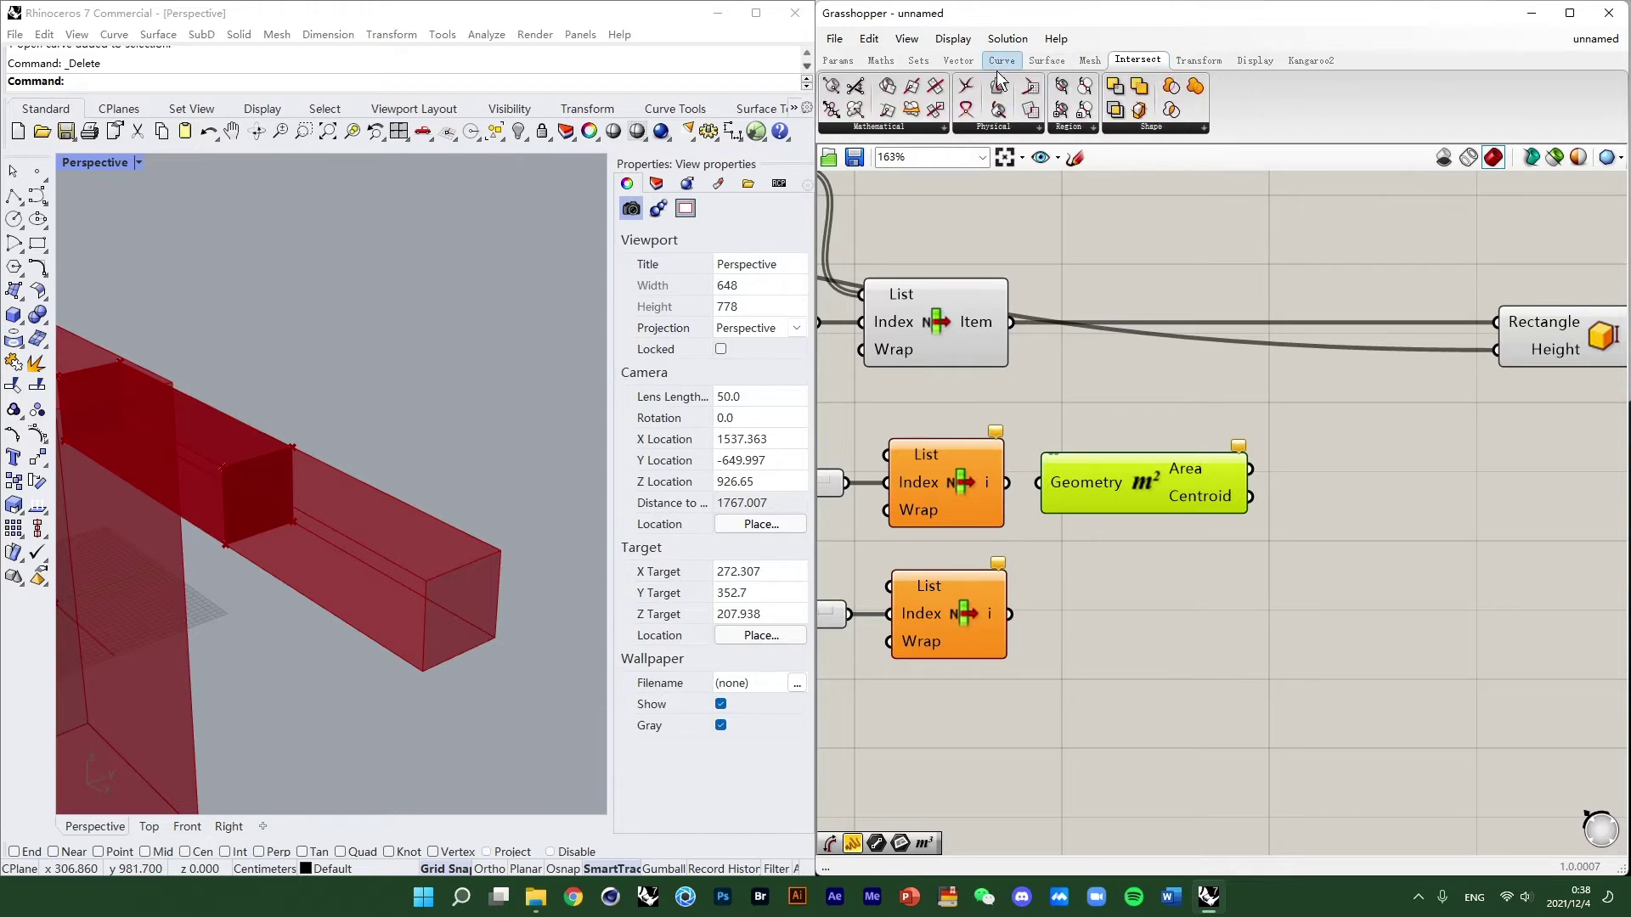
{"action": "left_click", "coordinate": [1001, 60]}
{"action": "left_click", "coordinate": [1046, 61]}
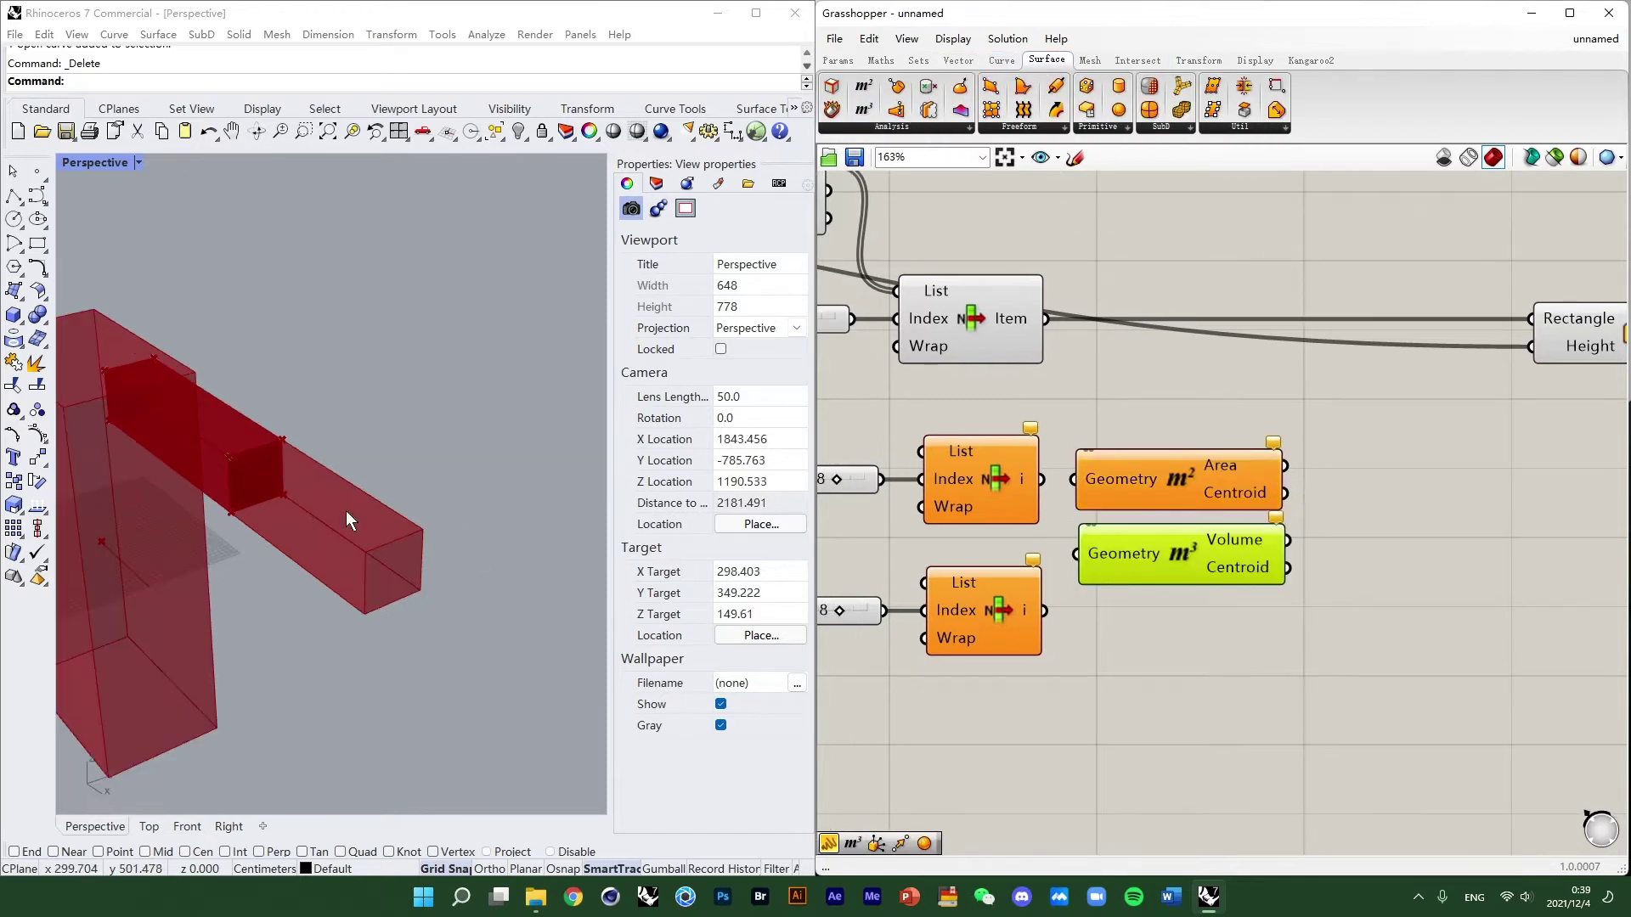
{"action": "right_click_drag", "start_coordinate": [277, 506], "coordinate": [371, 503]}
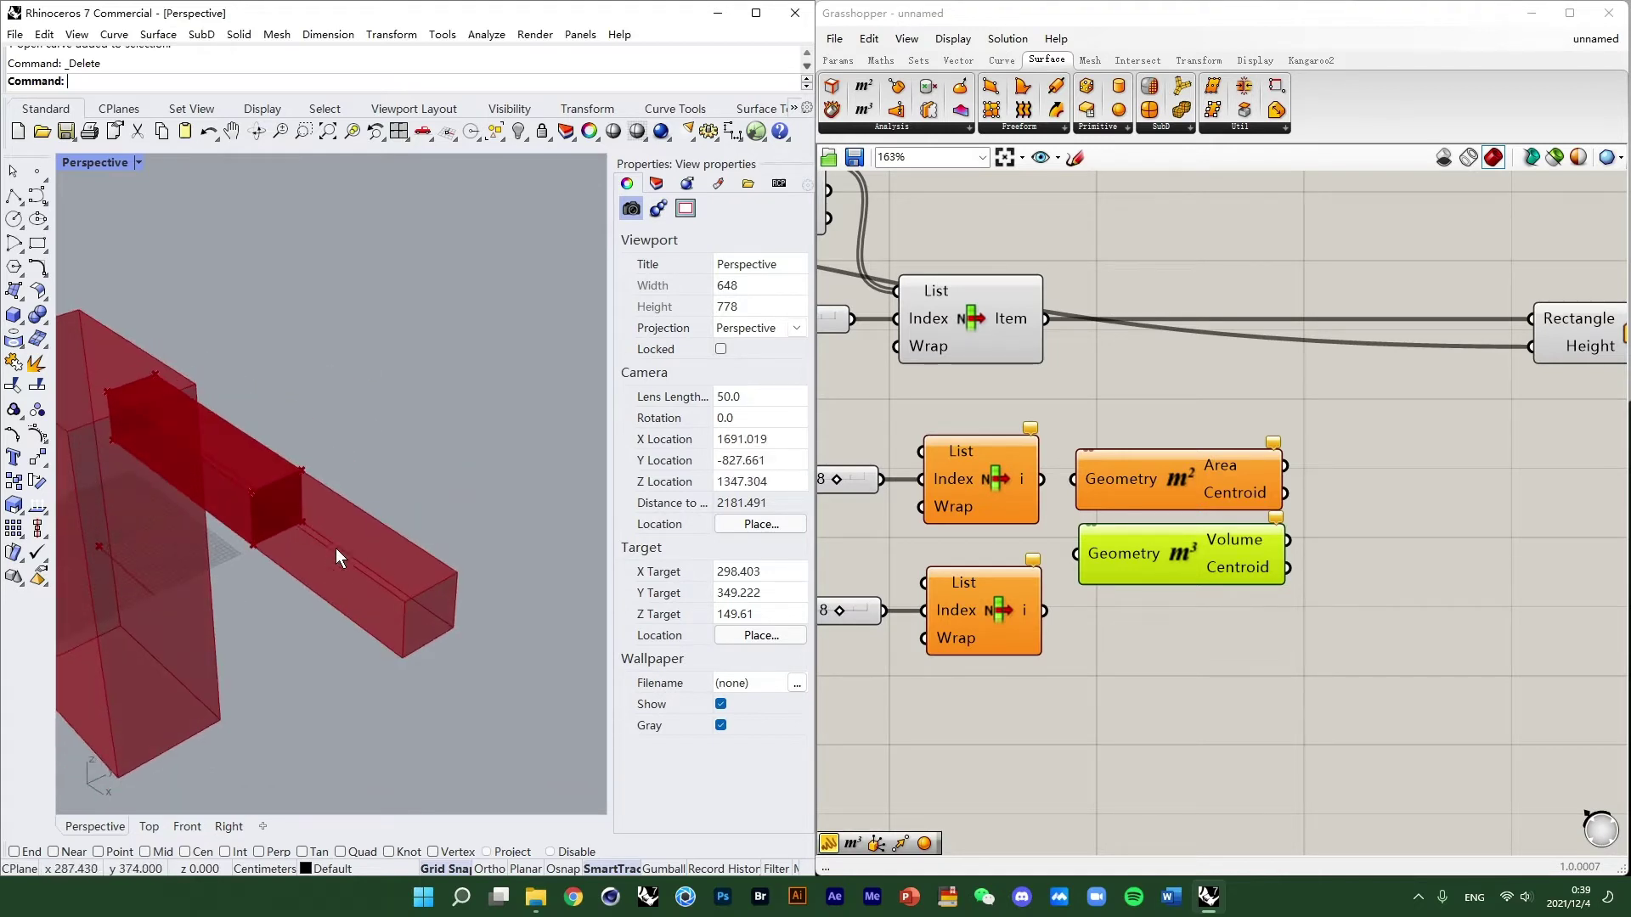
{"action": "left_click", "coordinate": [1210, 502]}
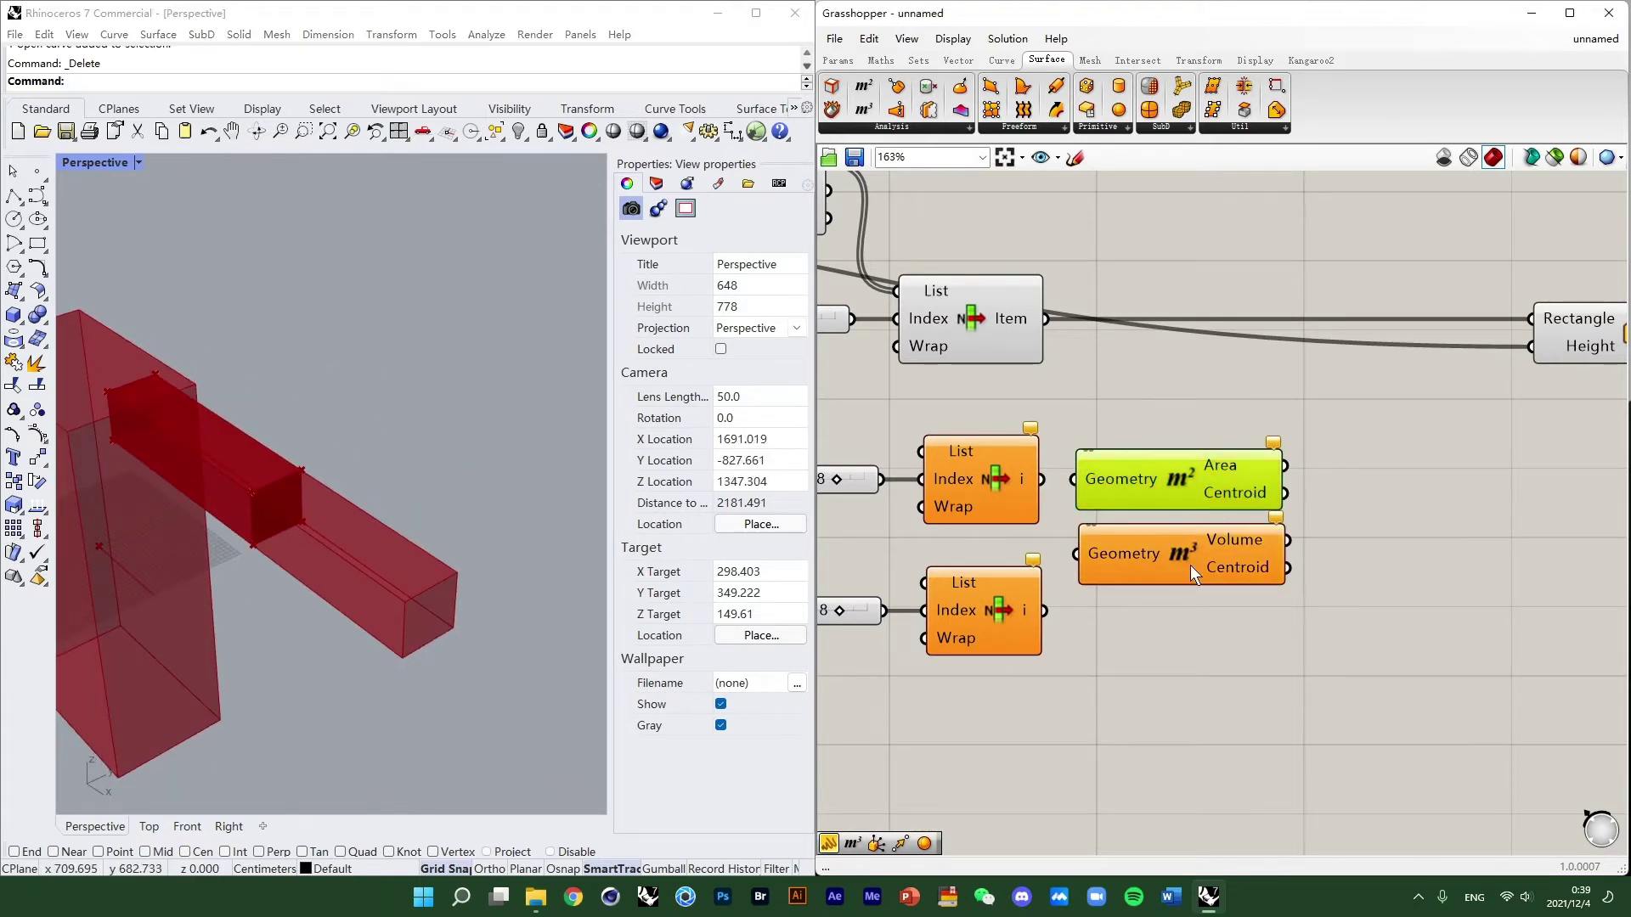
{"action": "left_click", "coordinate": [1190, 564]}
{"action": "key", "text": "Delete"}
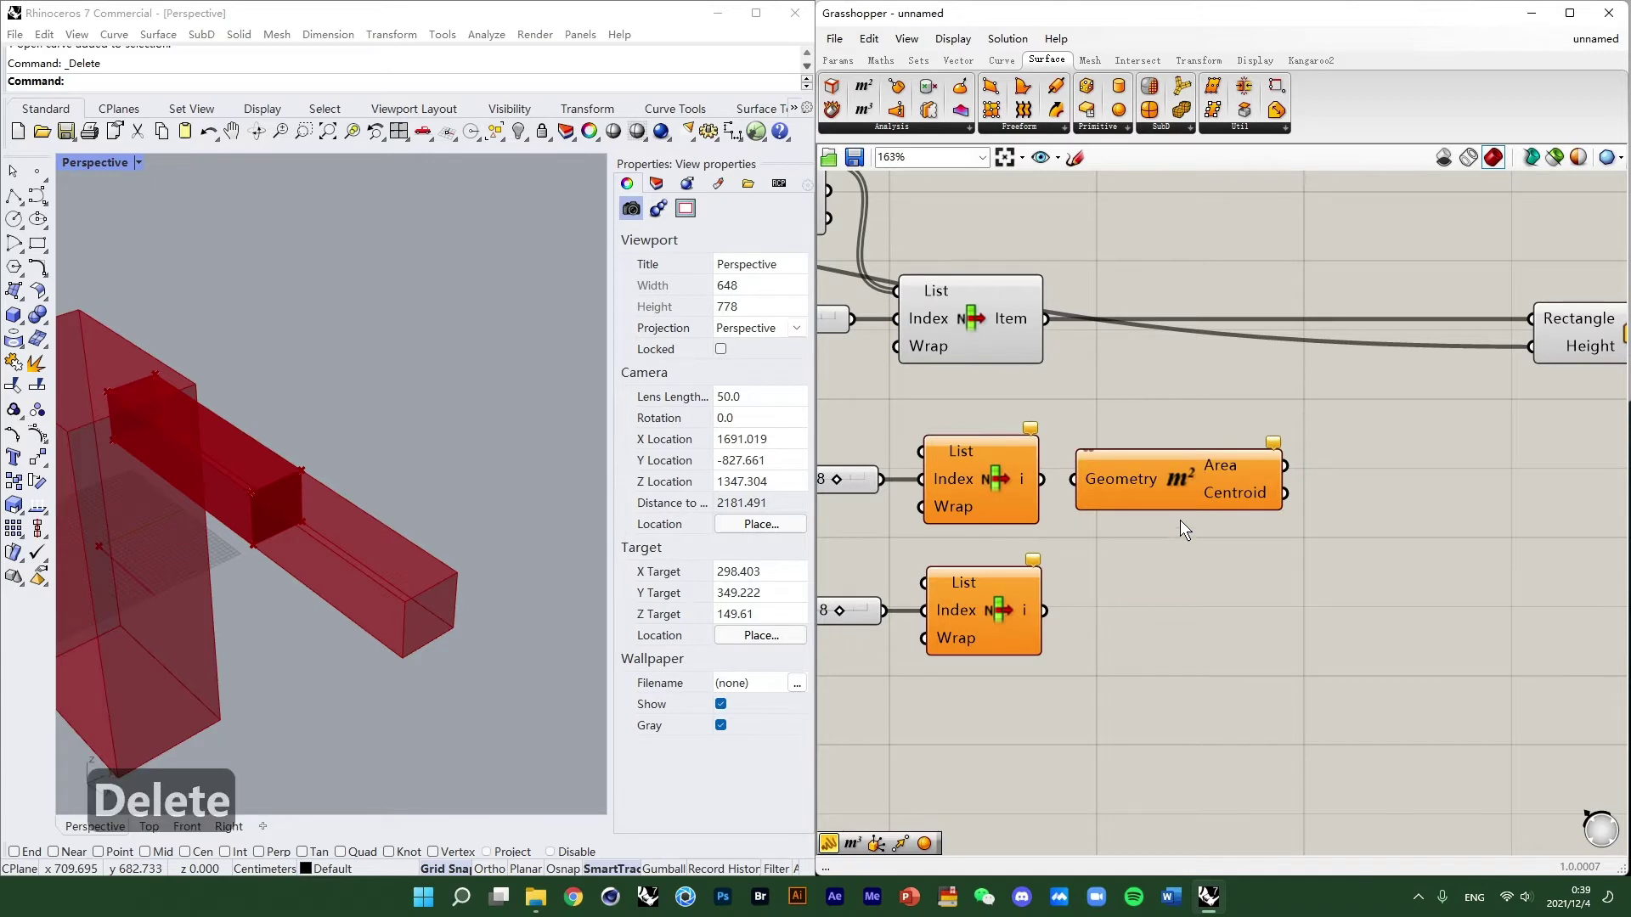
Wire the first List Item's output into the Area component's Geometry input to get the centroid of the upper arm's end face.
{"action": "left_click", "coordinate": [1184, 478]}
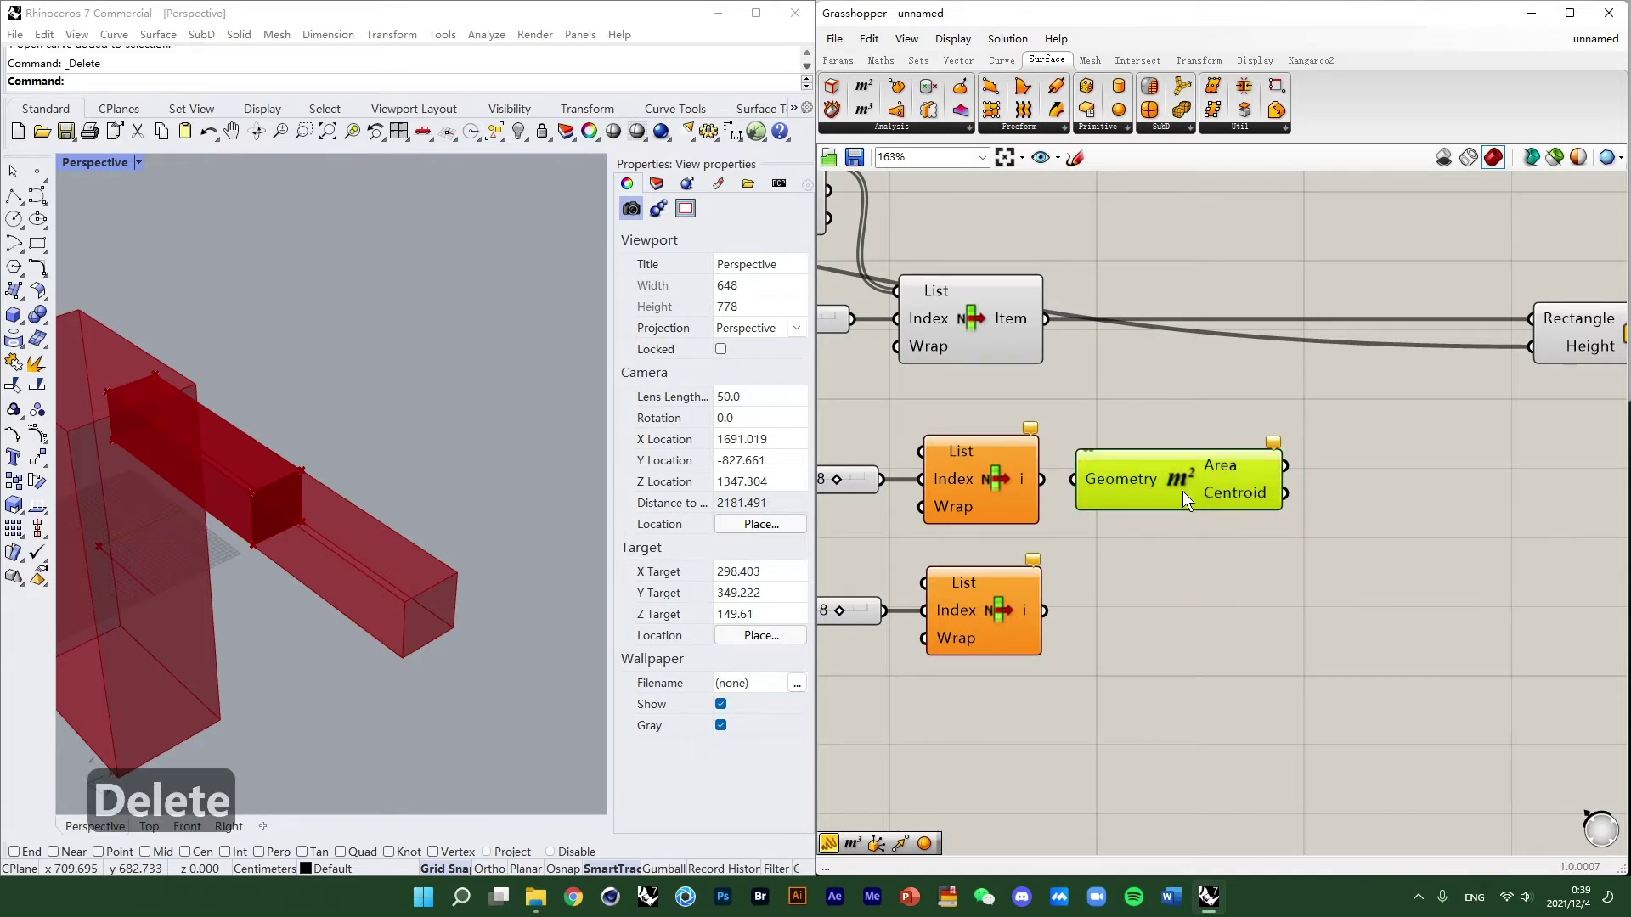
{"action": "left_click_drag", "start_coordinate": [1125, 486], "coordinate": [1144, 486]}
{"action": "left_click", "coordinate": [1018, 329]}
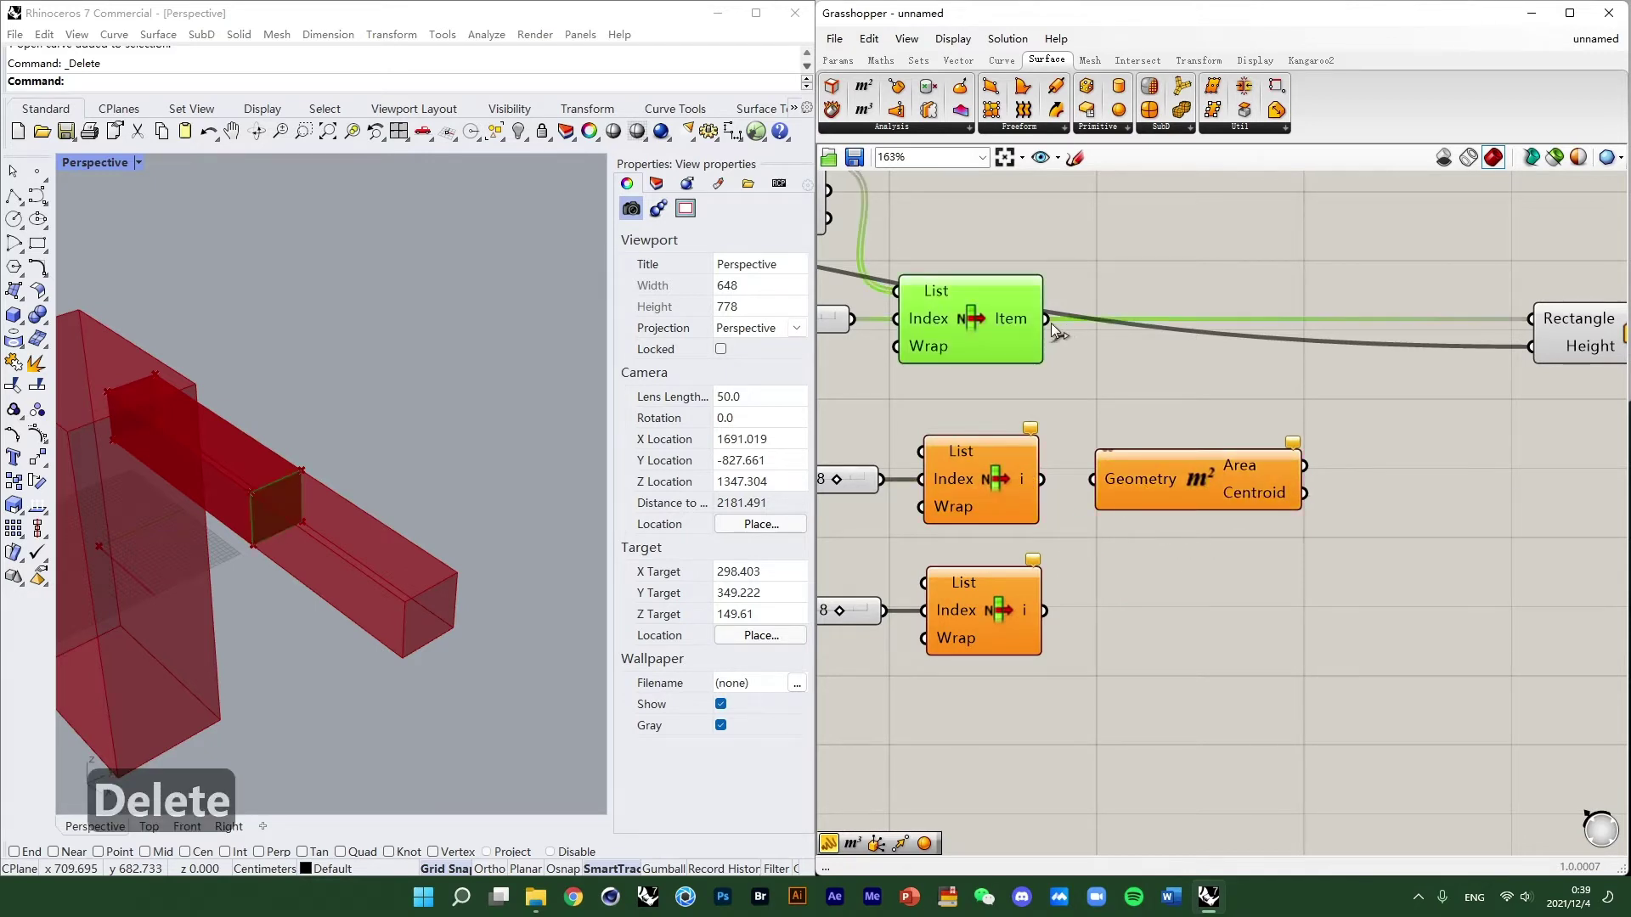
{"action": "left_click_drag", "start_coordinate": [1046, 319], "coordinate": [1104, 481]}
{"action": "left_click", "coordinate": [1206, 478]}
{"action": "scroll", "coordinate": [280, 505], "scroll_direction": "up", "scroll_amount": 3}
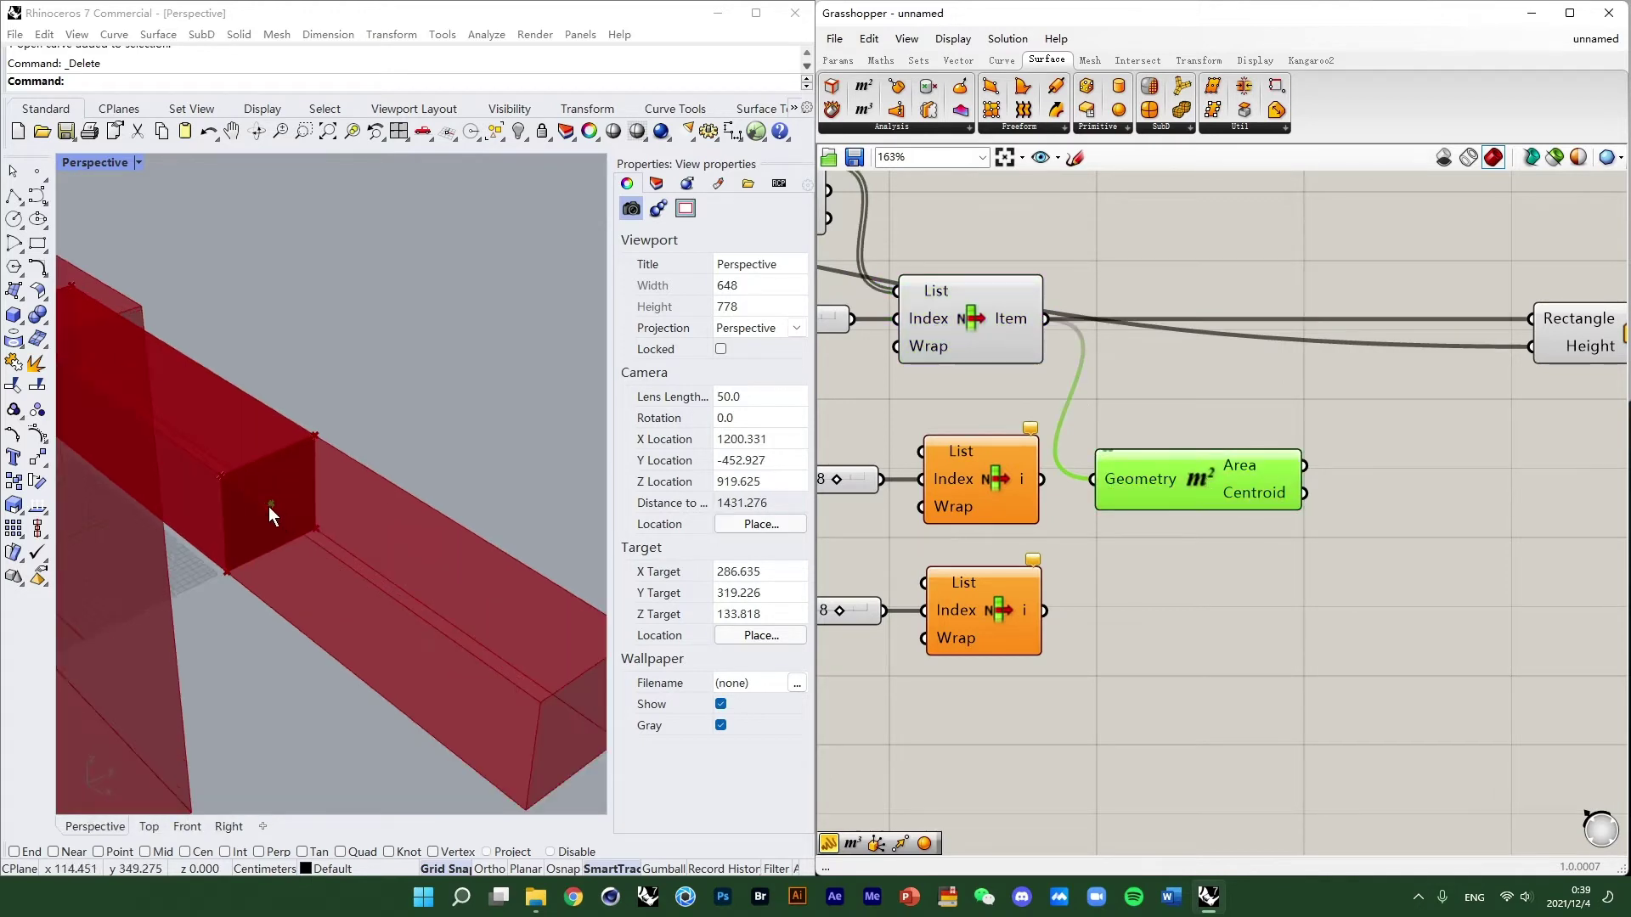
{"action": "scroll", "coordinate": [273, 511], "scroll_direction": "down", "scroll_amount": 5}
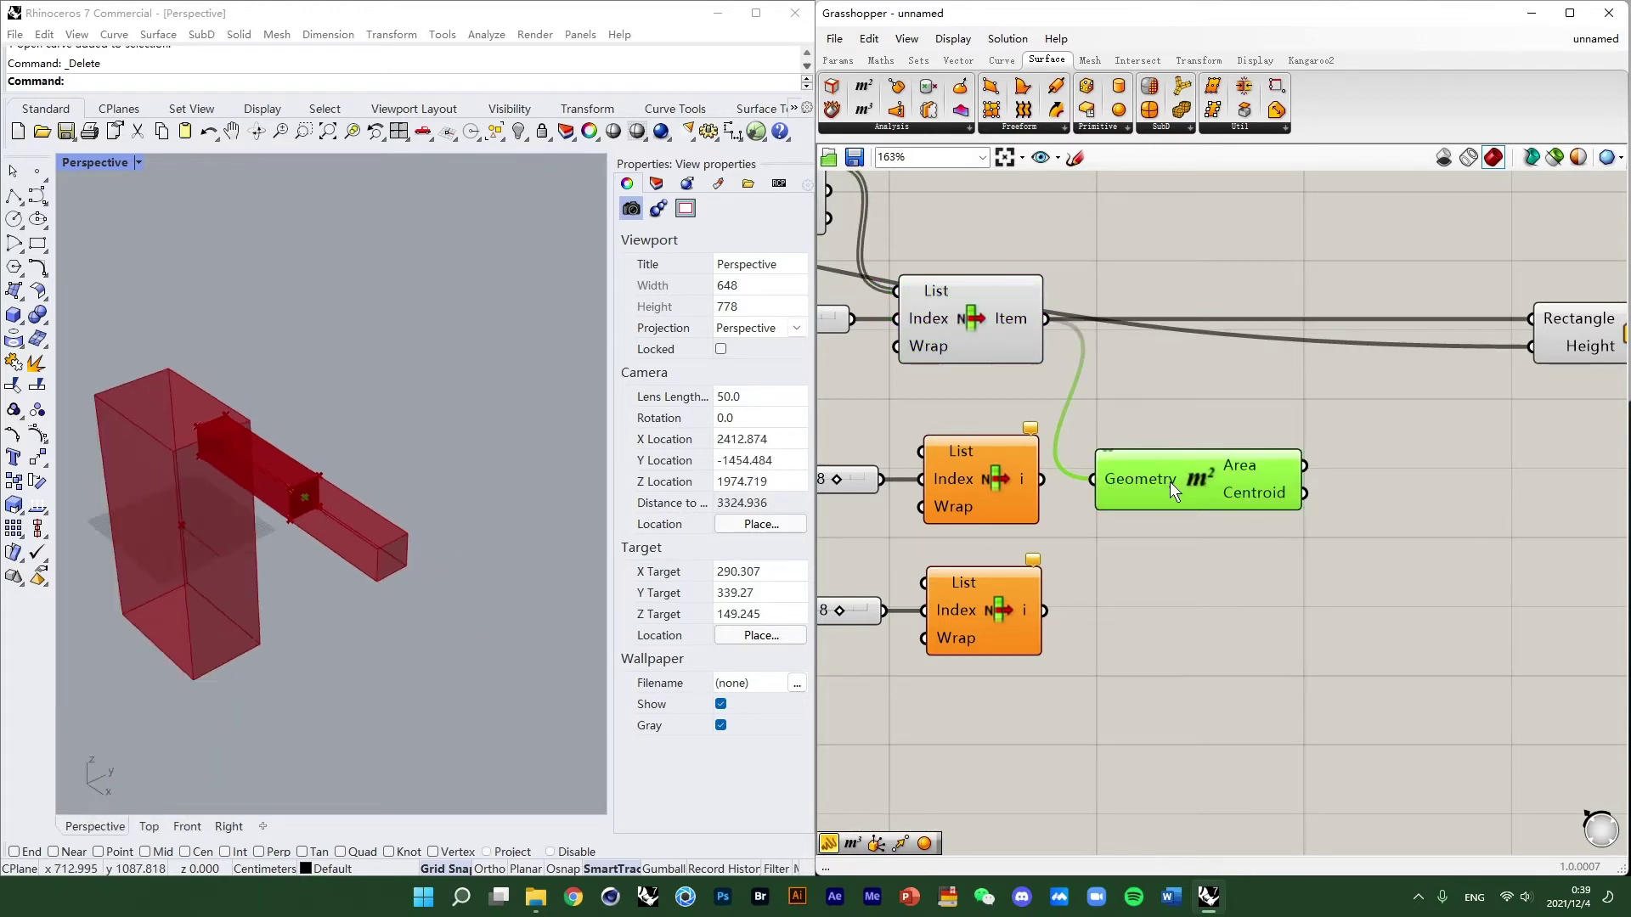
Add a Construct Plane component below the Area component.
{"action": "double_click", "coordinate": [1384, 601]}
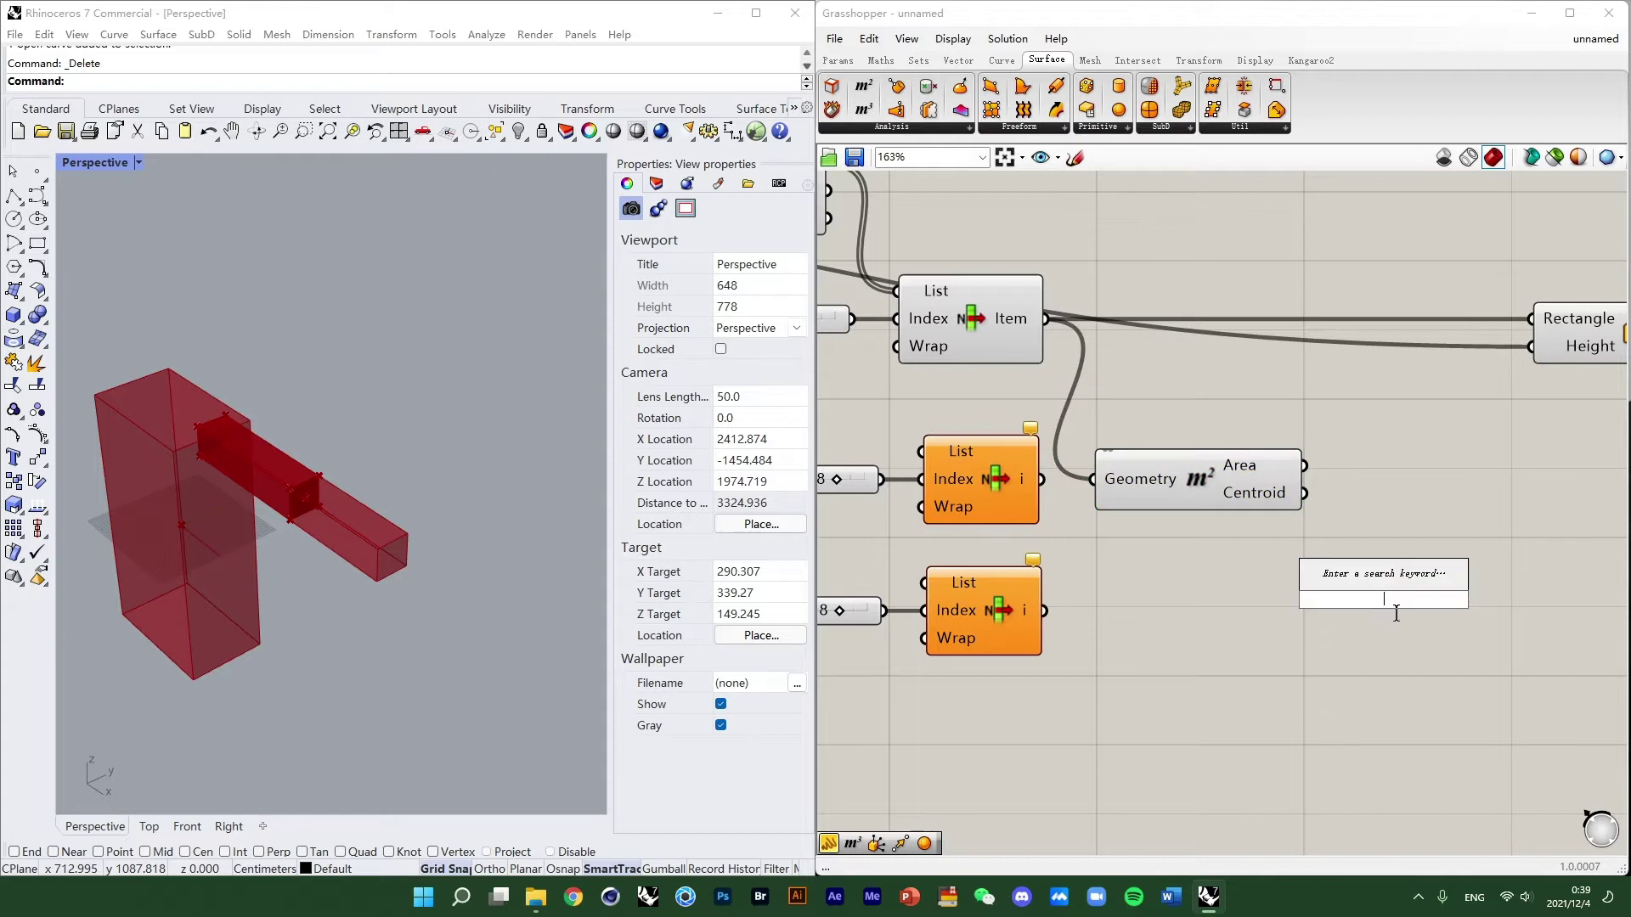
{"action": "type", "text": "plan"}
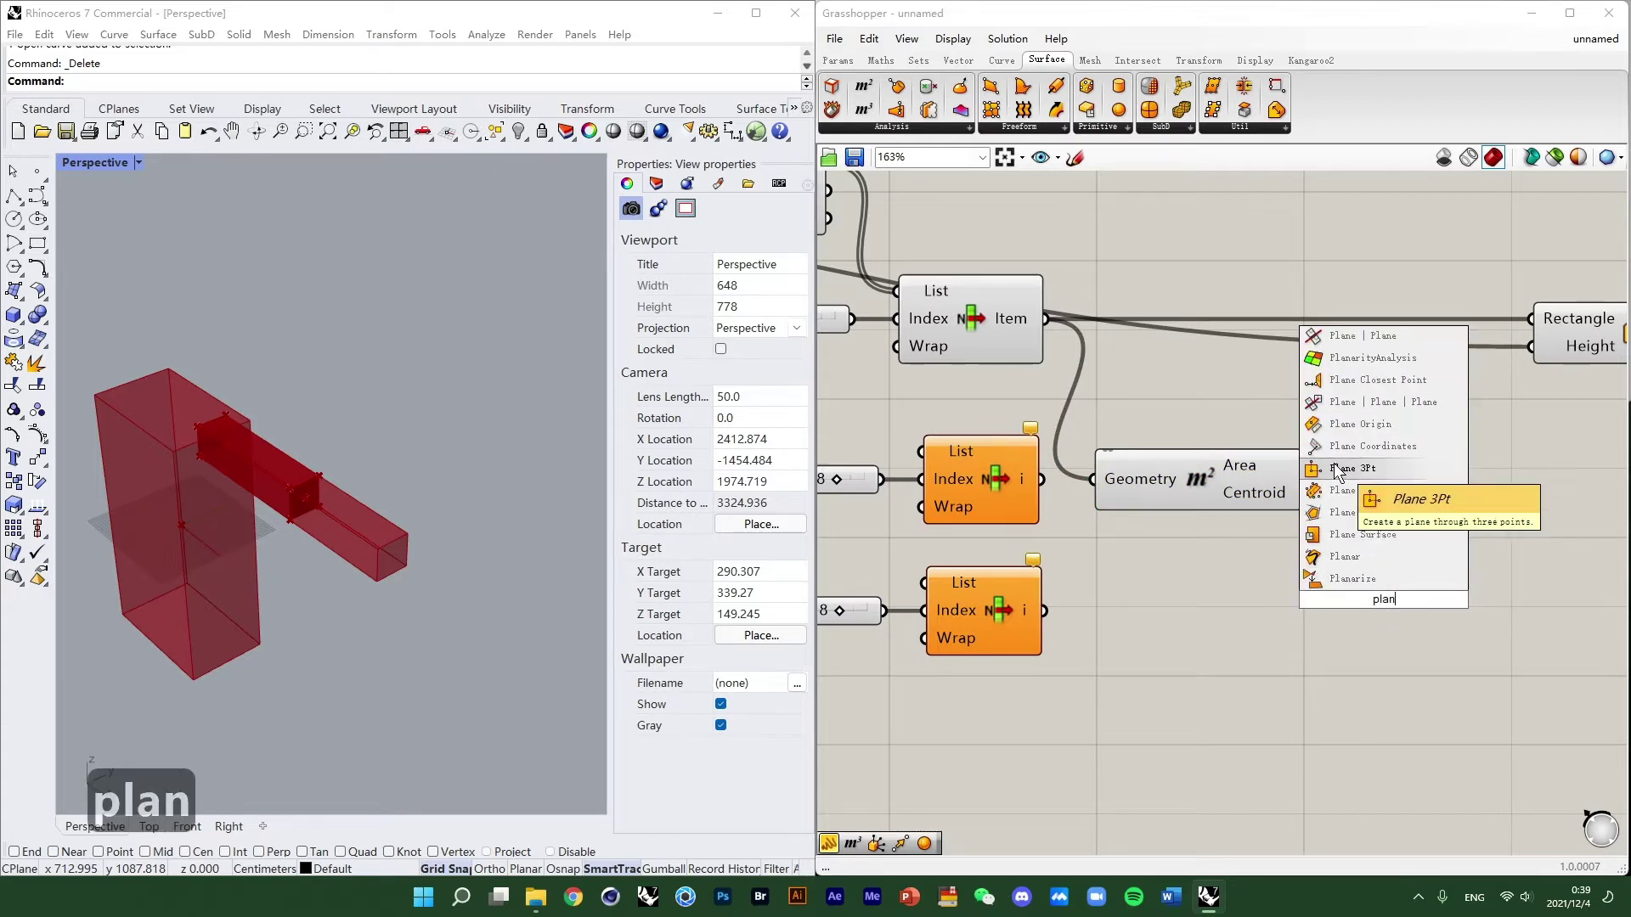
{"action": "type", "text": "e"}
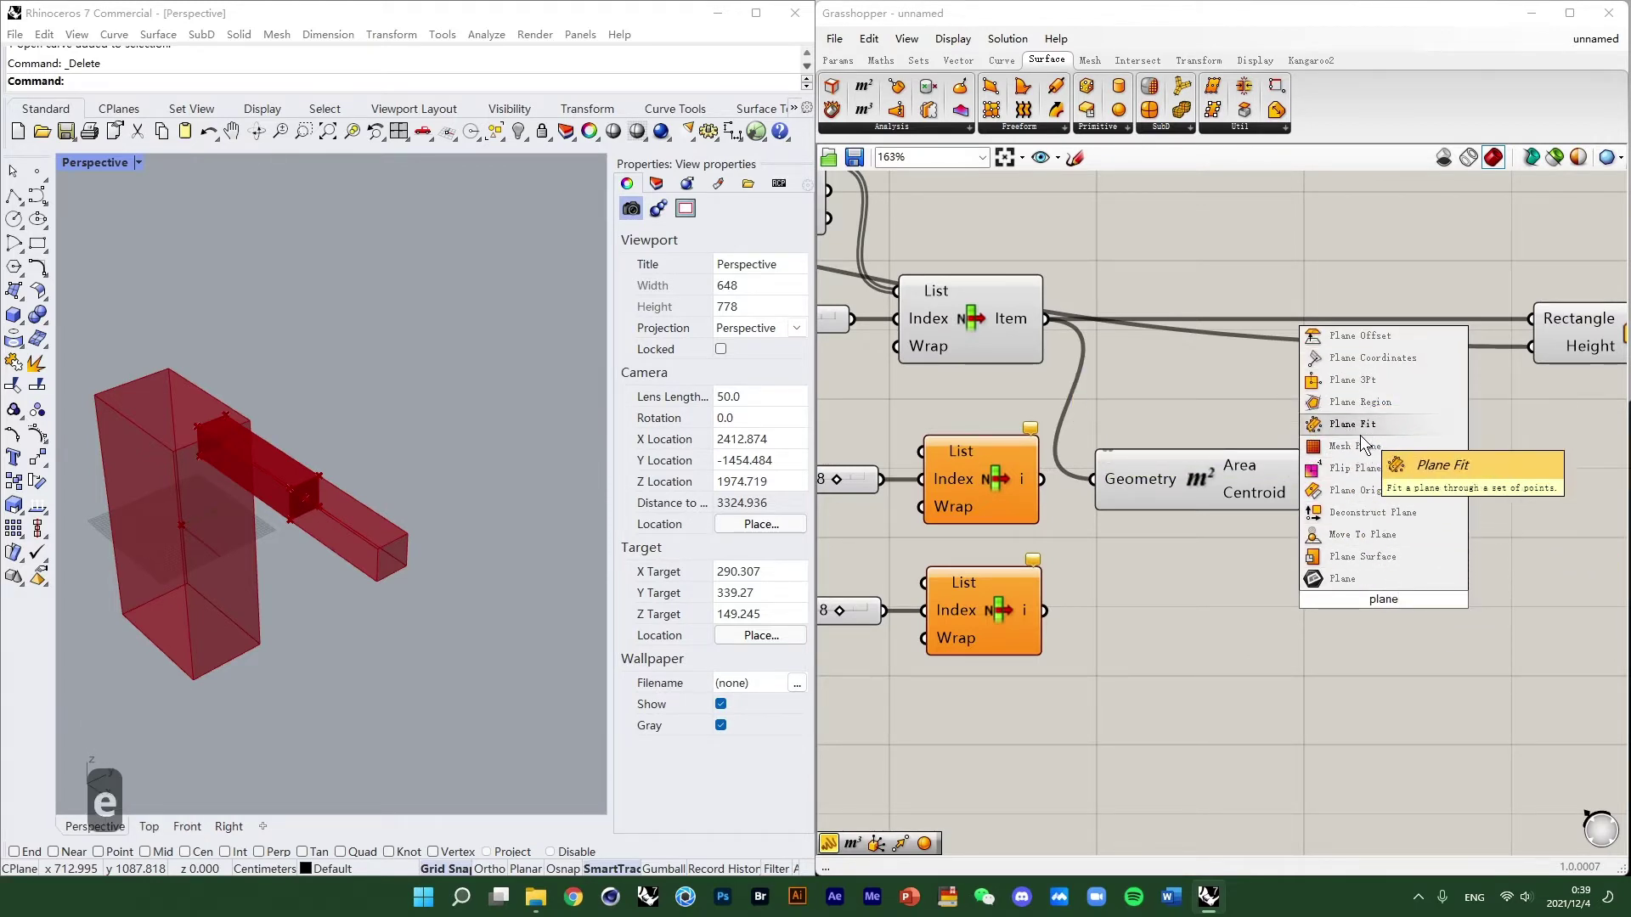
{"action": "left_click_drag", "start_coordinate": [1418, 605], "coordinate": [1345, 613]}
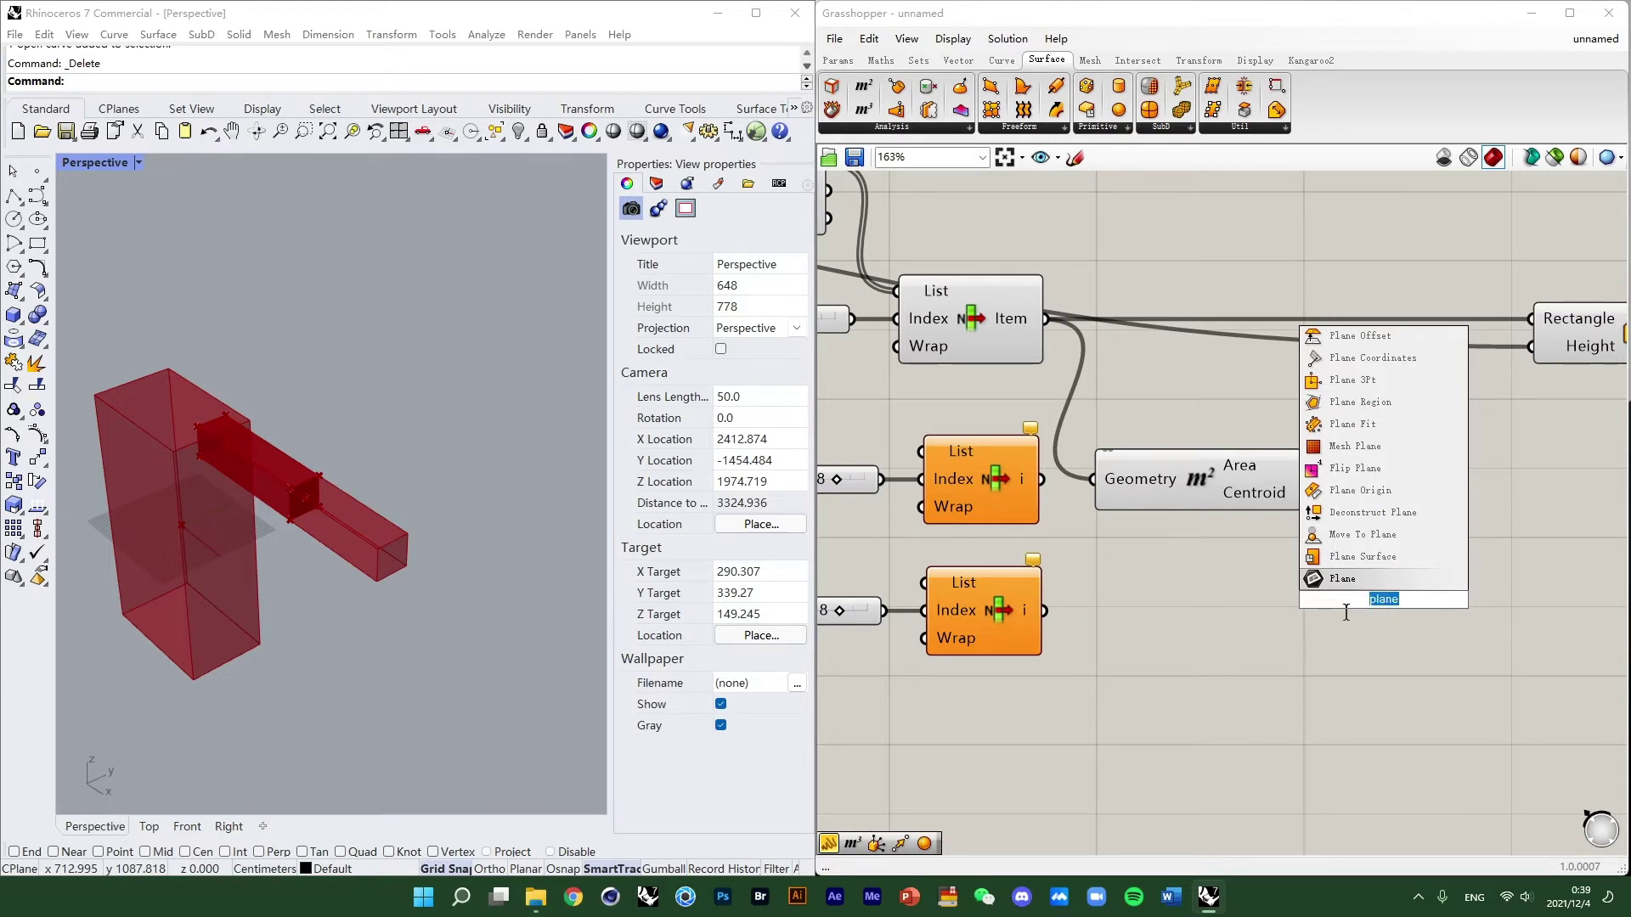
{"action": "type", "text": "construct"}
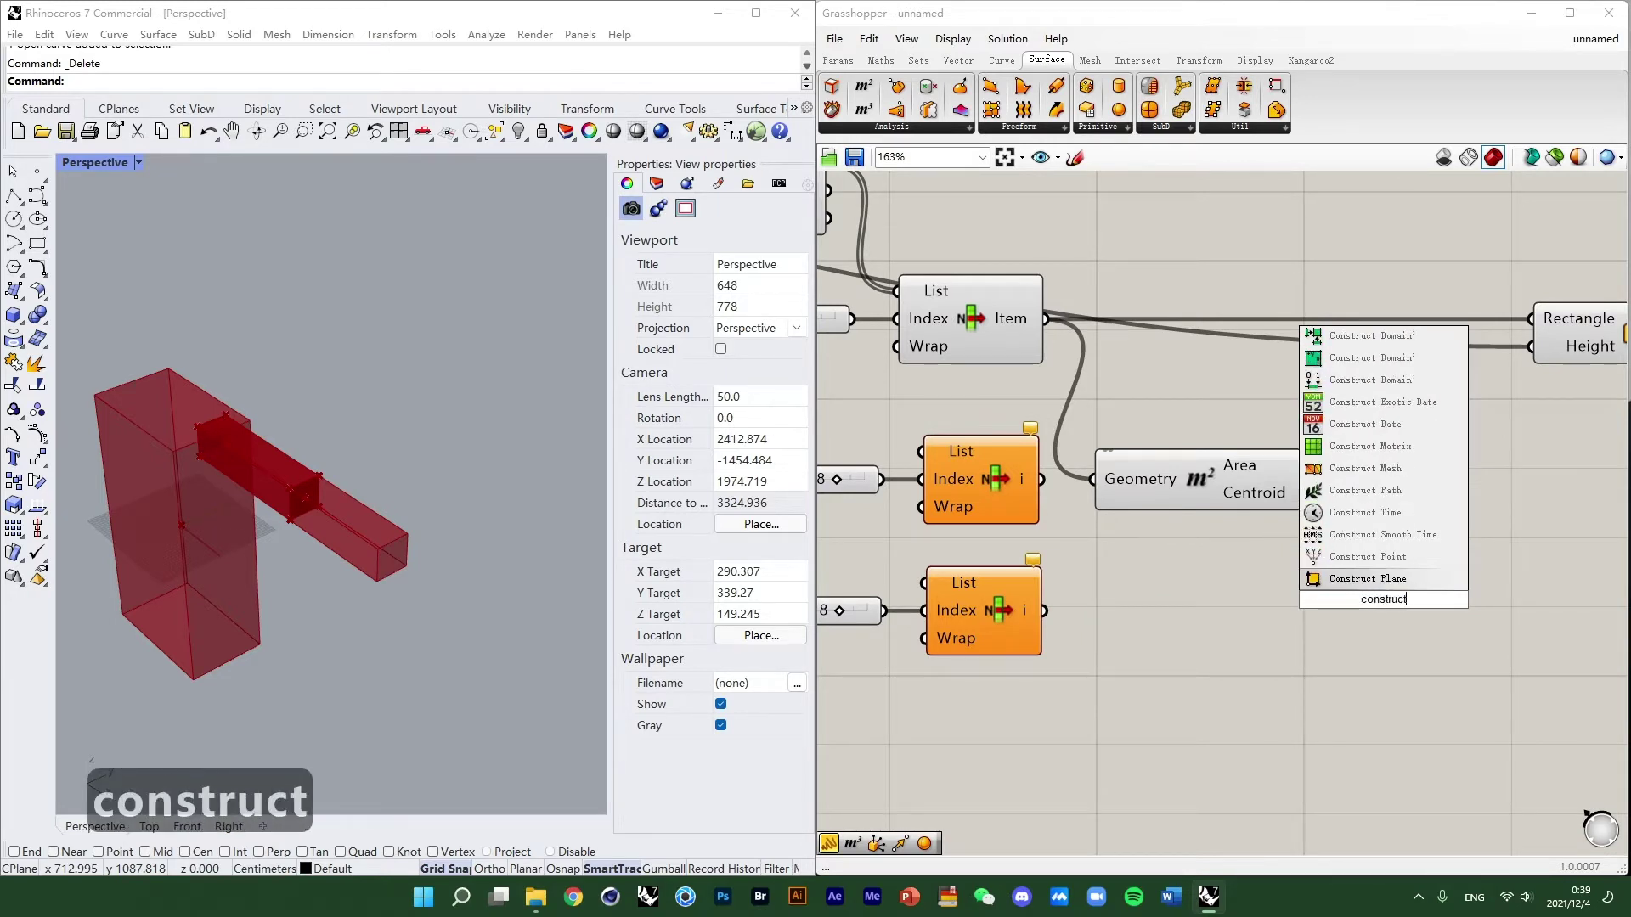
{"action": "left_click", "coordinate": [1342, 584]}
Wire the Area component's Centroid into Construct Plane's Origin and place Construct Plane directly beneath the Area component.
{"action": "left_click", "coordinate": [1242, 504]}
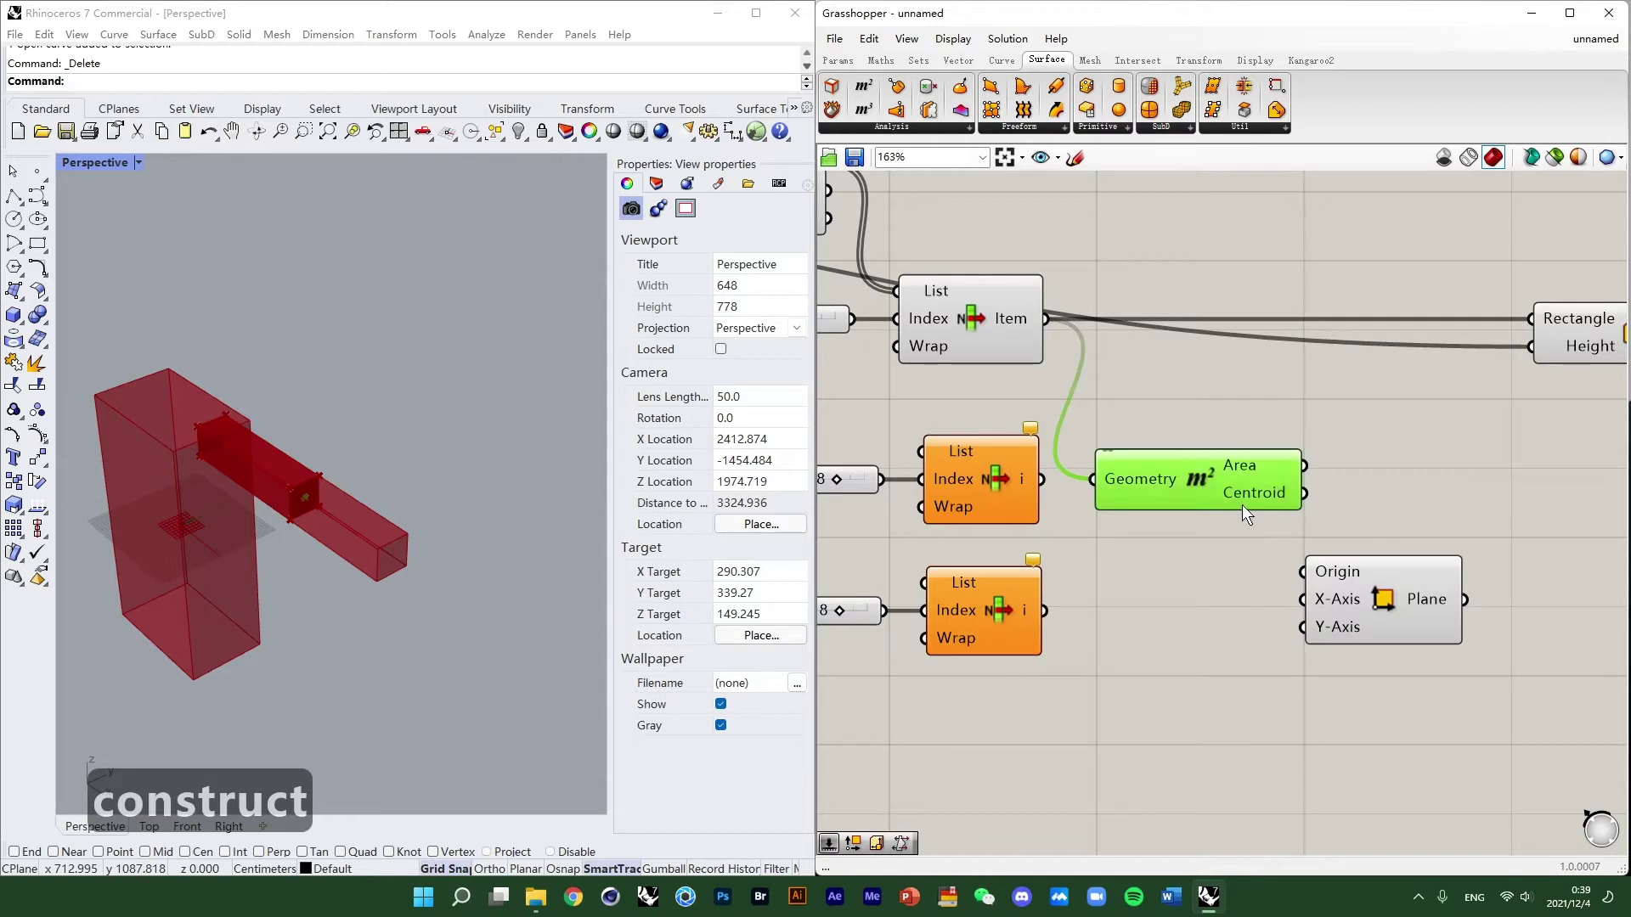
{"action": "left_click_drag", "start_coordinate": [1304, 492], "coordinate": [1303, 571]}
{"action": "left_click_drag", "start_coordinate": [1193, 489], "coordinate": [1197, 486]}
{"action": "left_click", "coordinate": [1362, 574]}
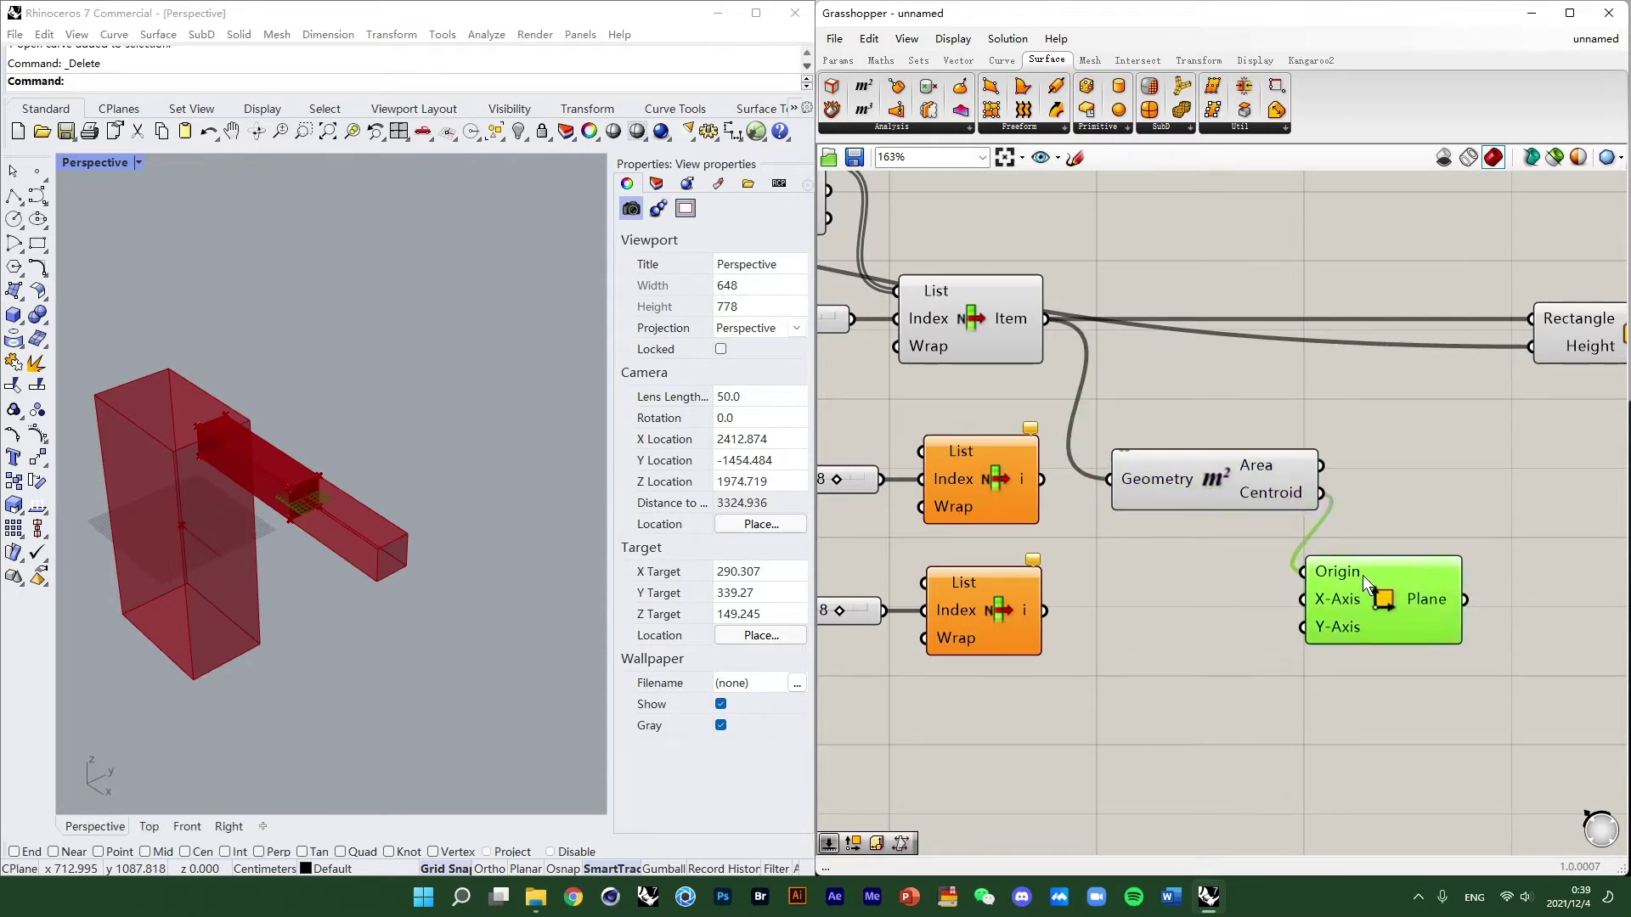
{"action": "right_click_drag", "start_coordinate": [1329, 572], "coordinate": [1206, 465]}
{"action": "right_click_drag", "start_coordinate": [1106, 438], "coordinate": [1381, 525]}
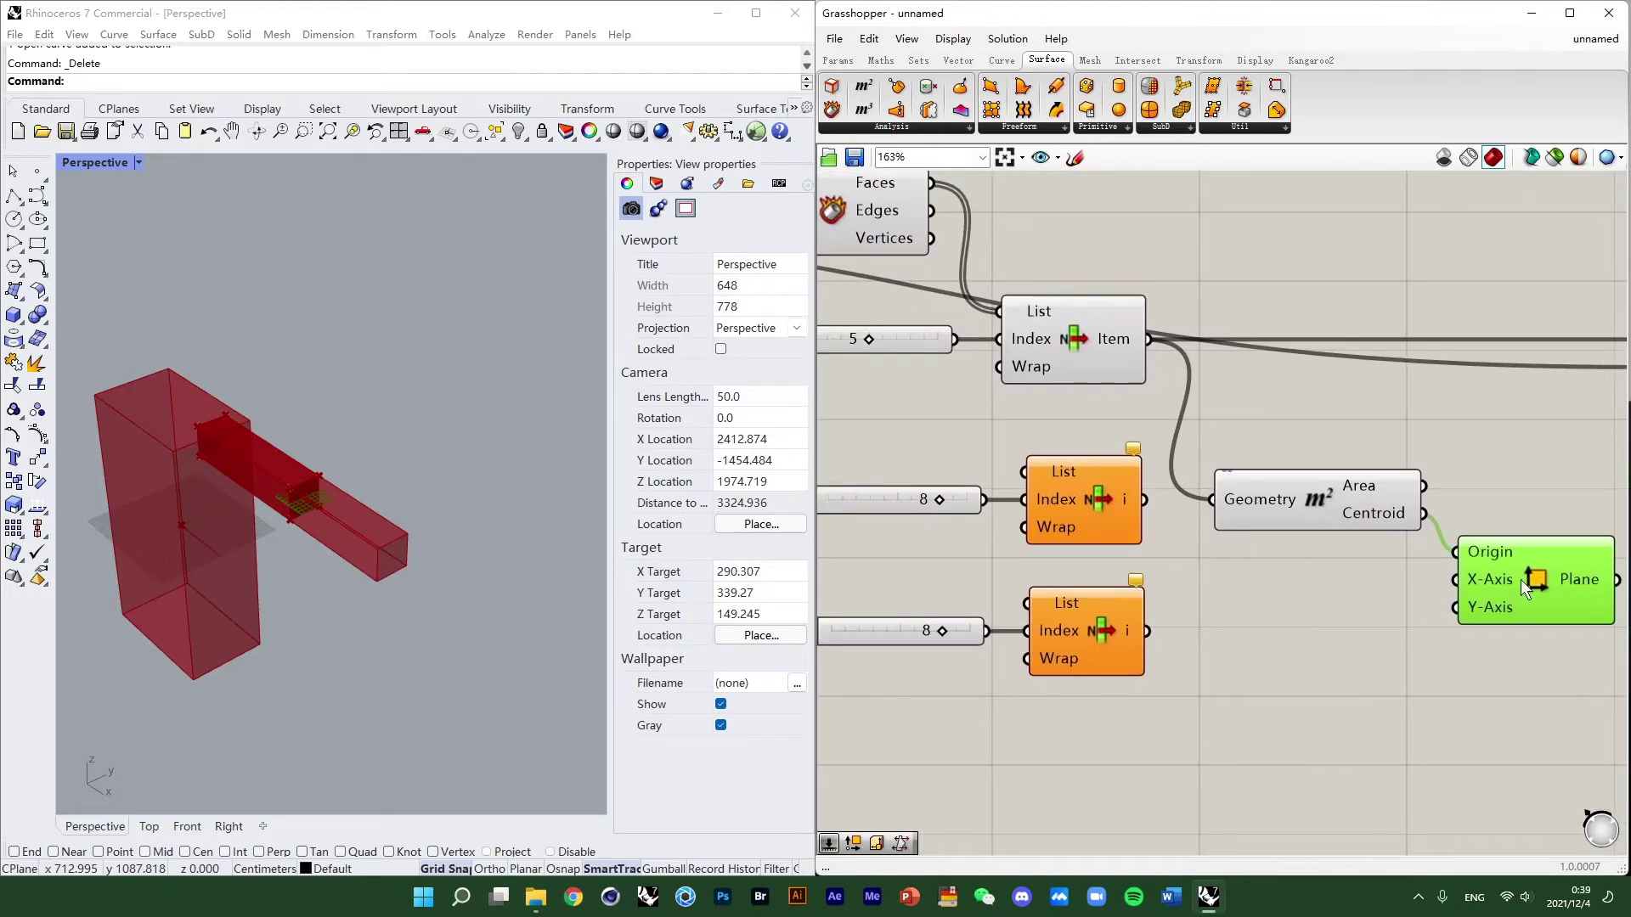
{"action": "left_click_drag", "start_coordinate": [1521, 579], "coordinate": [1358, 610]}
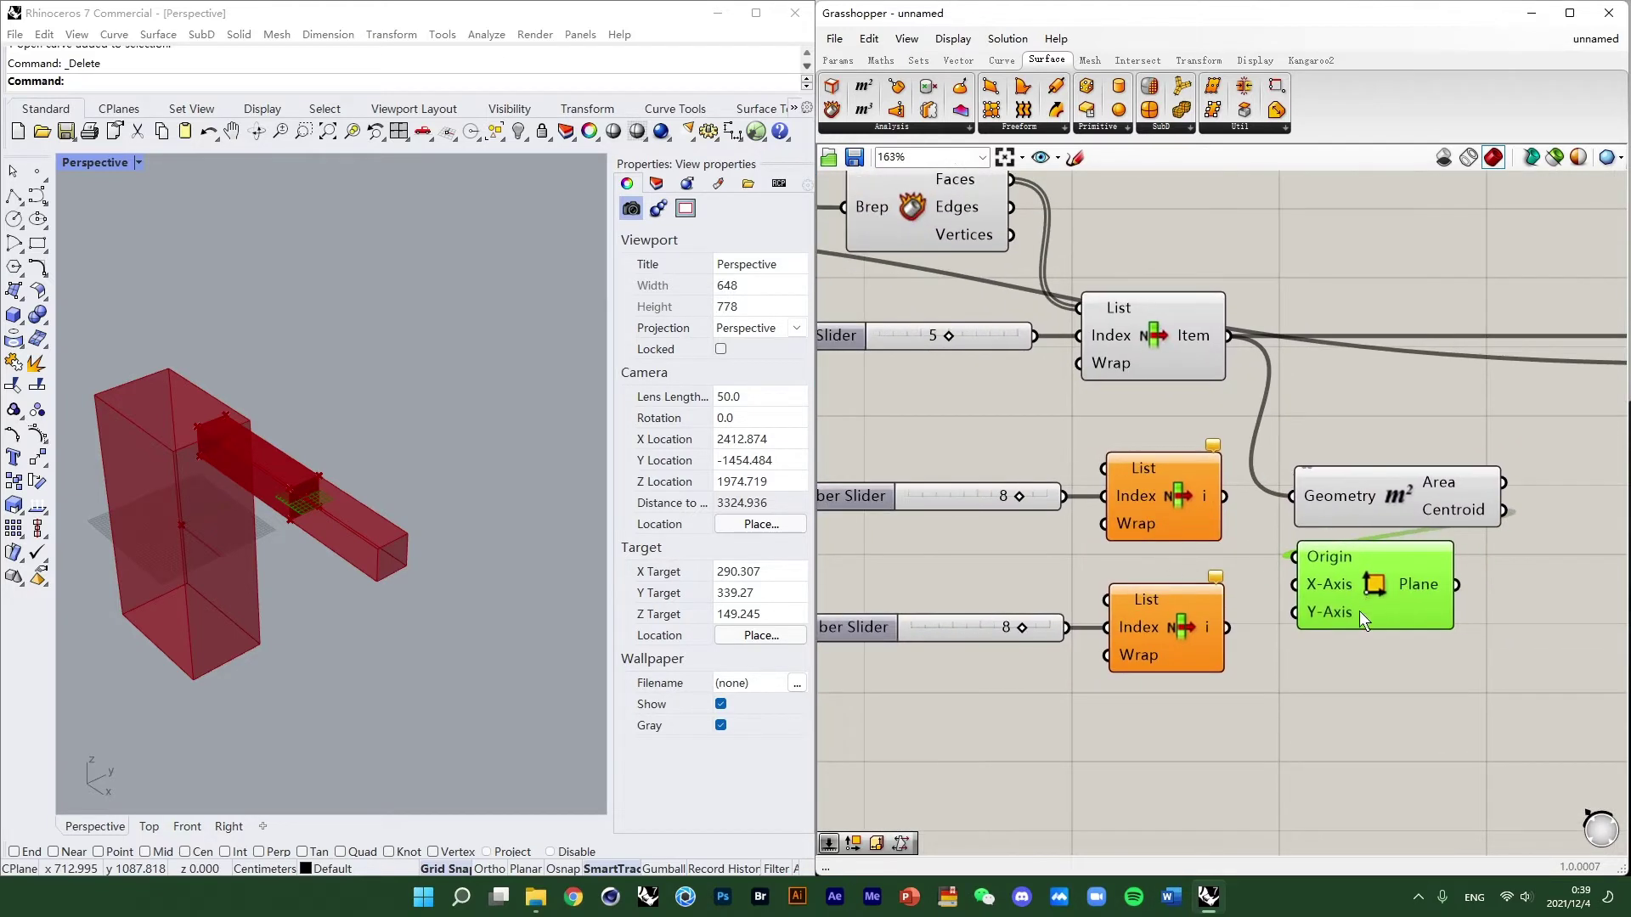
Wire the Edges output of the upper arm's Deconstruct Brep into the List inputs of the second and third List Items.
{"action": "left_click", "coordinate": [964, 227]}
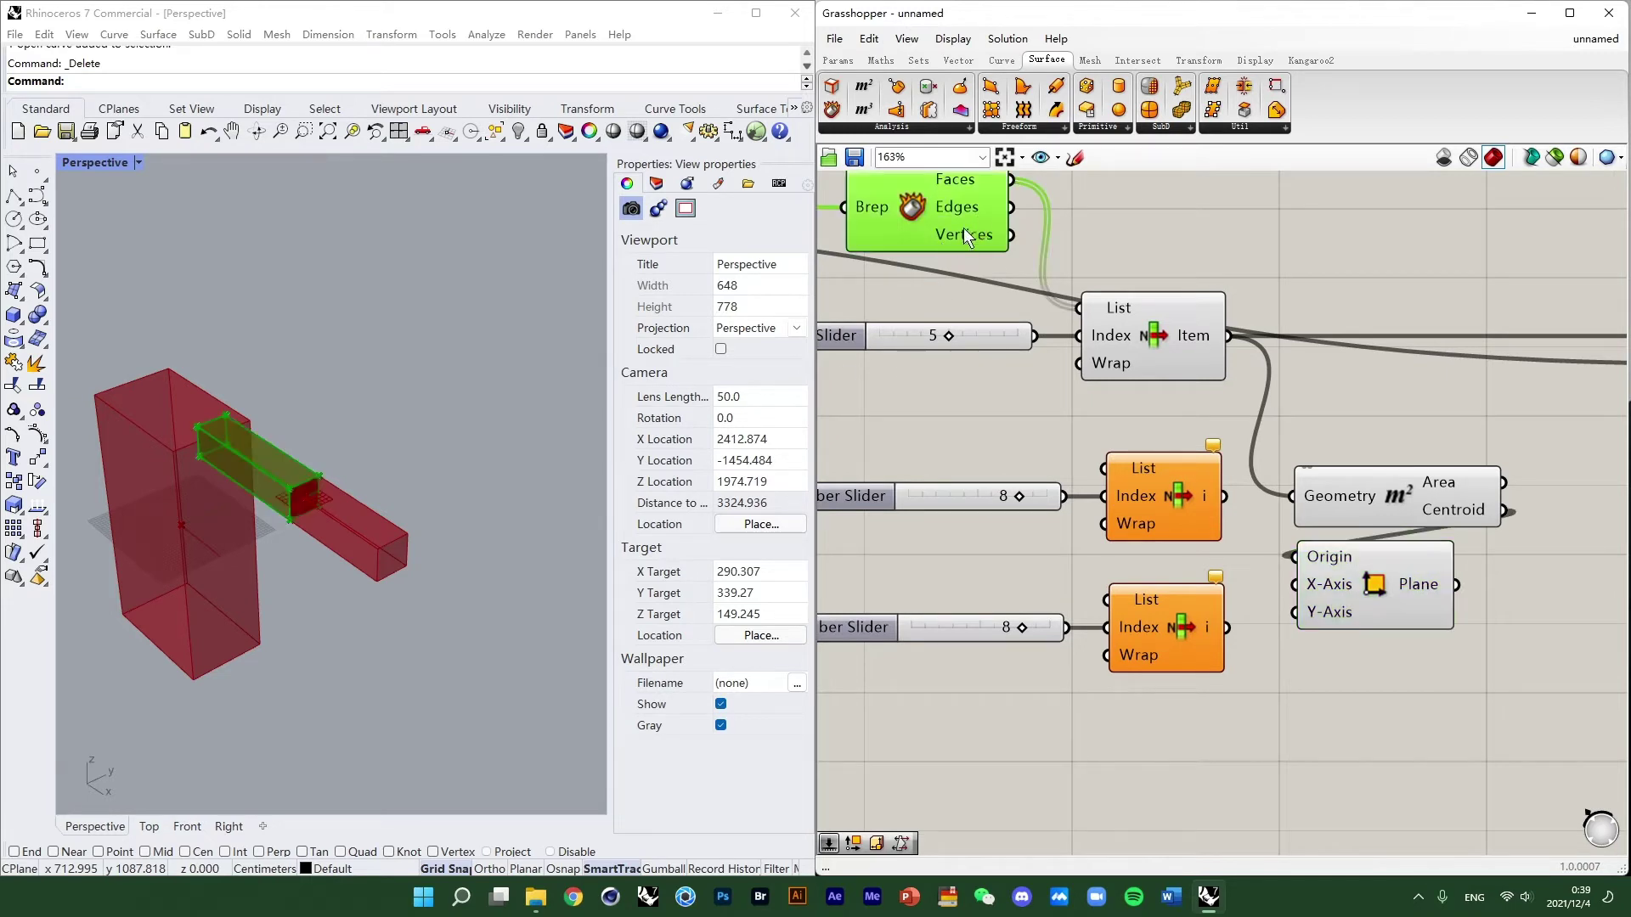
{"action": "left_click_drag", "start_coordinate": [1031, 227], "coordinate": [1105, 468]}
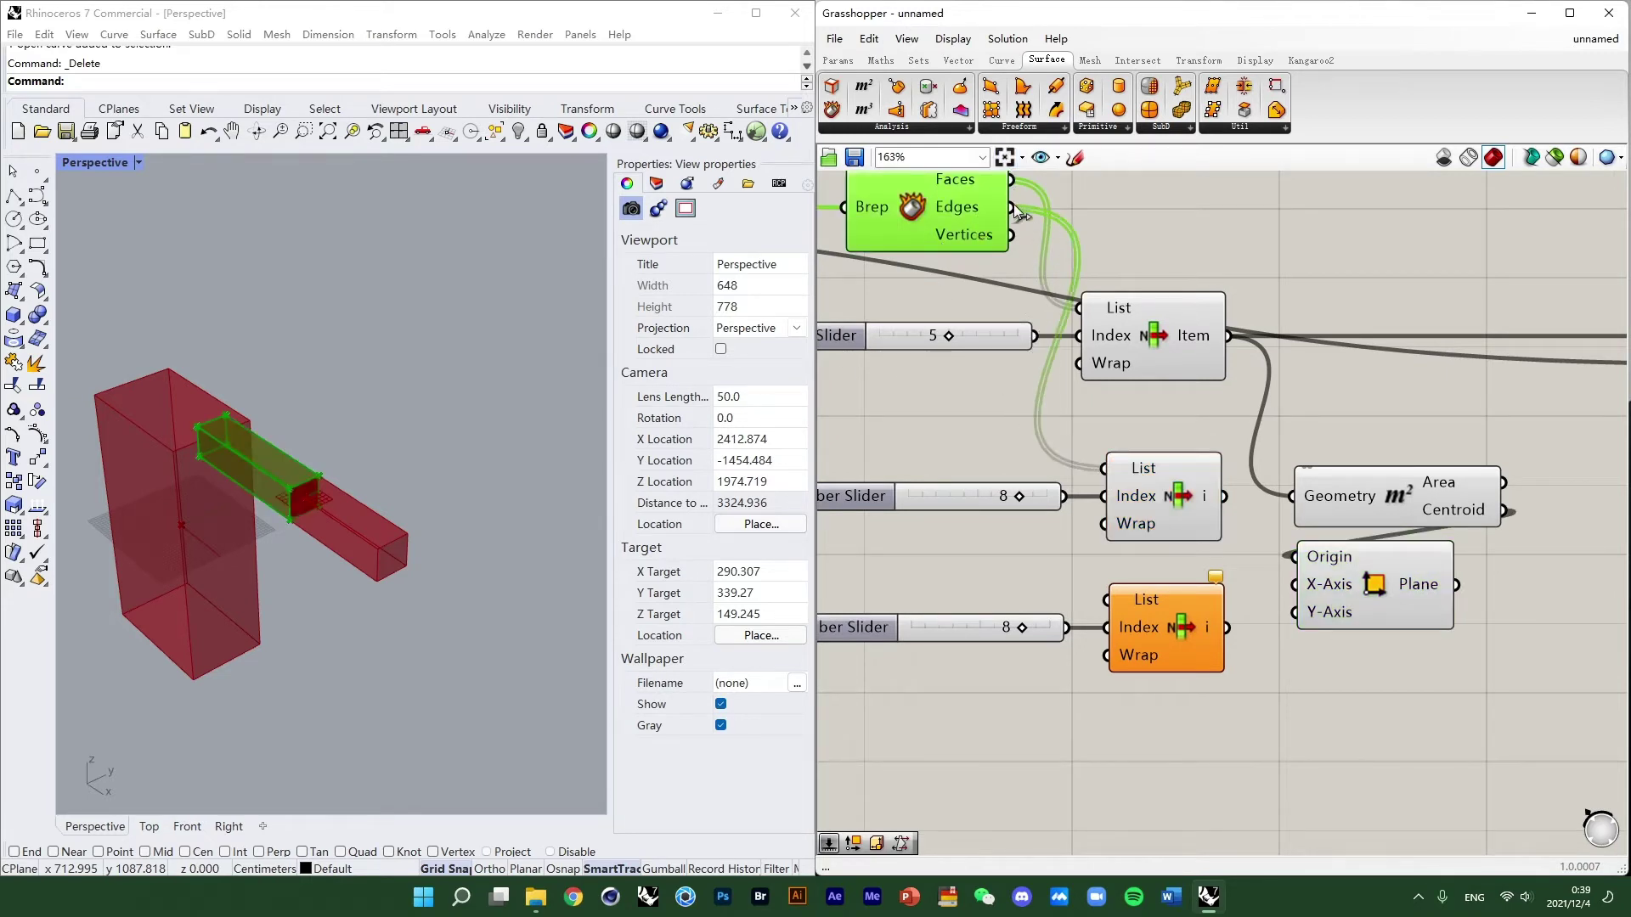
{"action": "left_click_drag", "start_coordinate": [1012, 207], "coordinate": [1108, 603]}
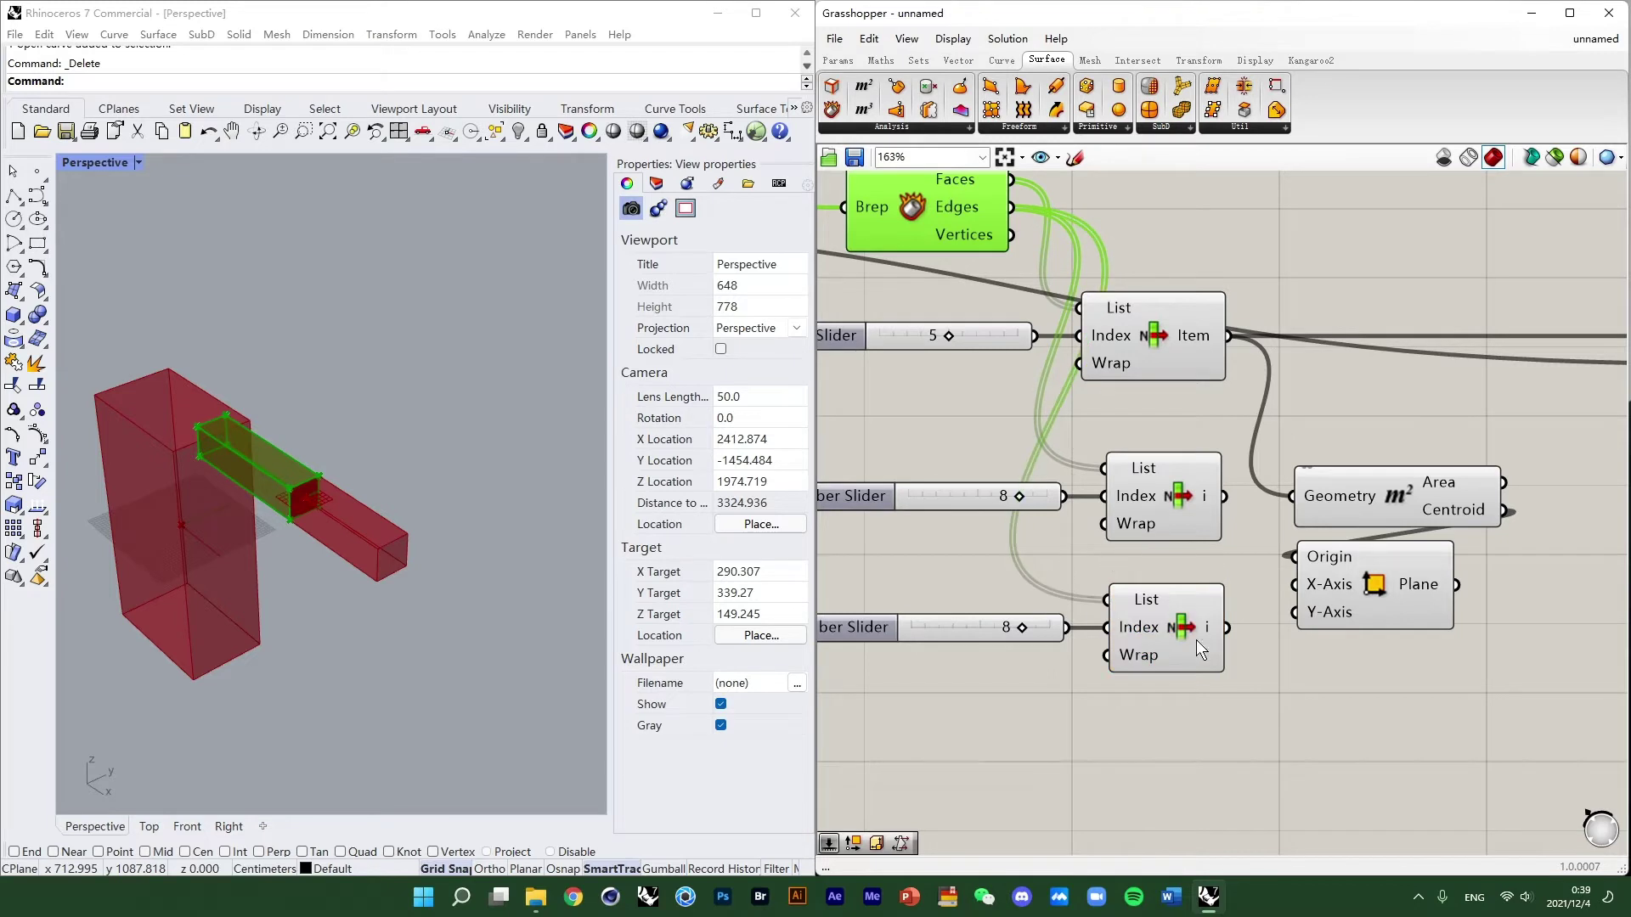
{"action": "right_click_drag", "start_coordinate": [1196, 640], "coordinate": [1126, 641]}
{"action": "left_click", "coordinate": [1099, 514]}
{"action": "left_click_drag", "start_coordinate": [1205, 636], "coordinate": [1114, 554]}
{"action": "right_click_drag", "start_coordinate": [1114, 554], "coordinate": [1177, 527]}
{"action": "left_click", "coordinate": [1231, 642]}
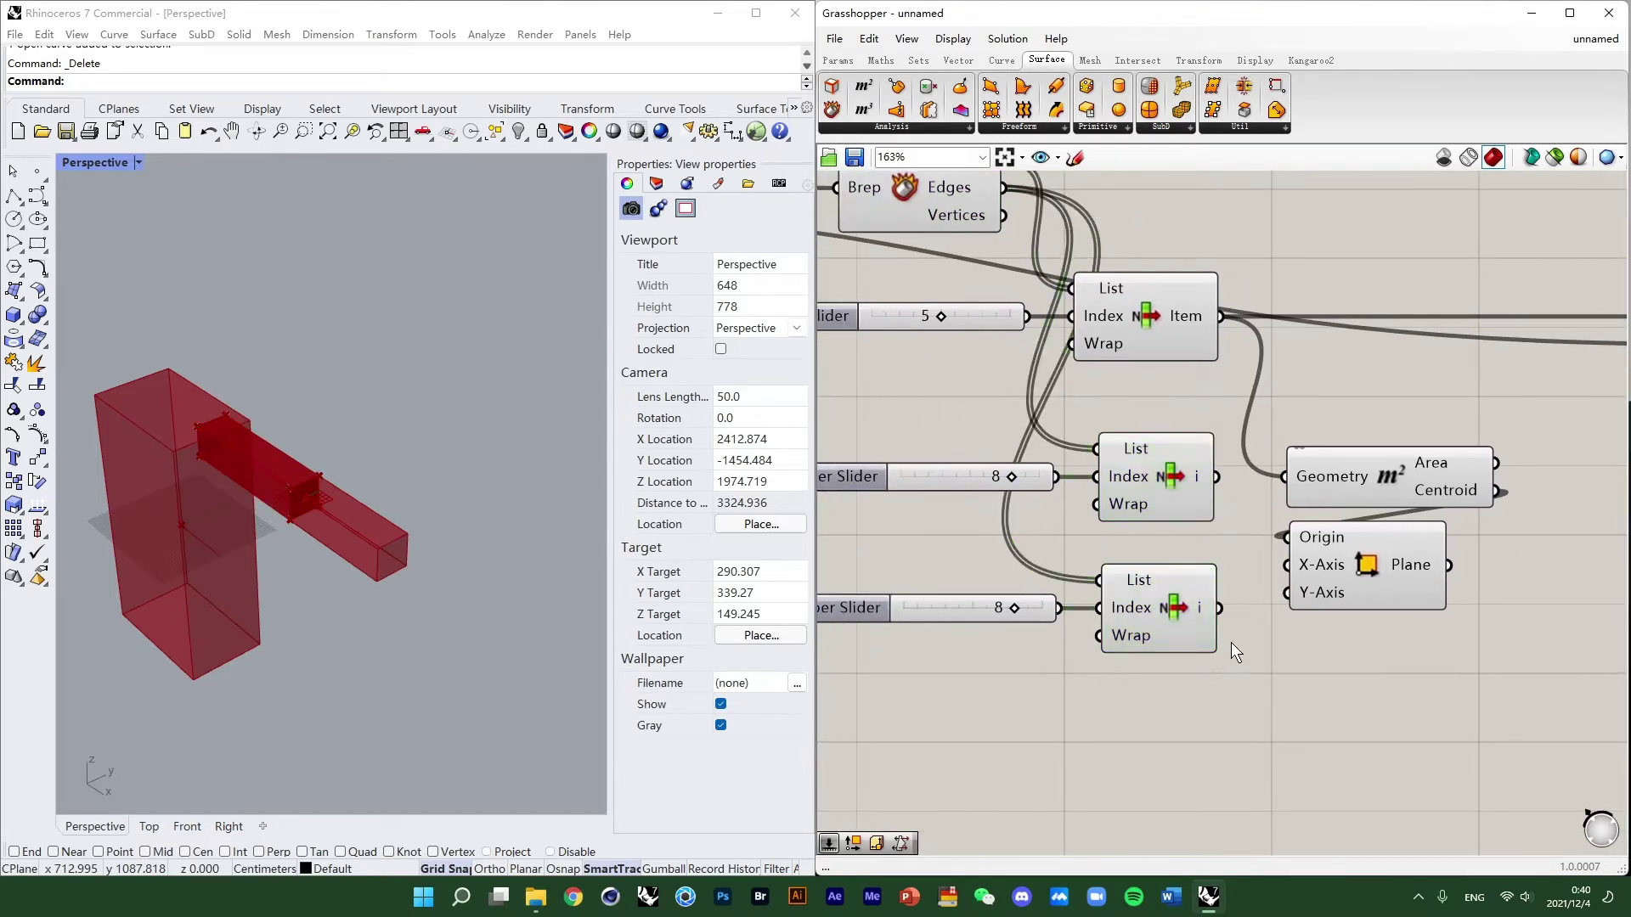
Set the second List Item's index slider to 7 to pick the end face's upper edge and wire its output to Construct Plane's Y-Axis.
{"action": "left_click", "coordinate": [1170, 474]}
{"action": "scroll", "coordinate": [290, 501], "scroll_direction": "up", "scroll_amount": 3}
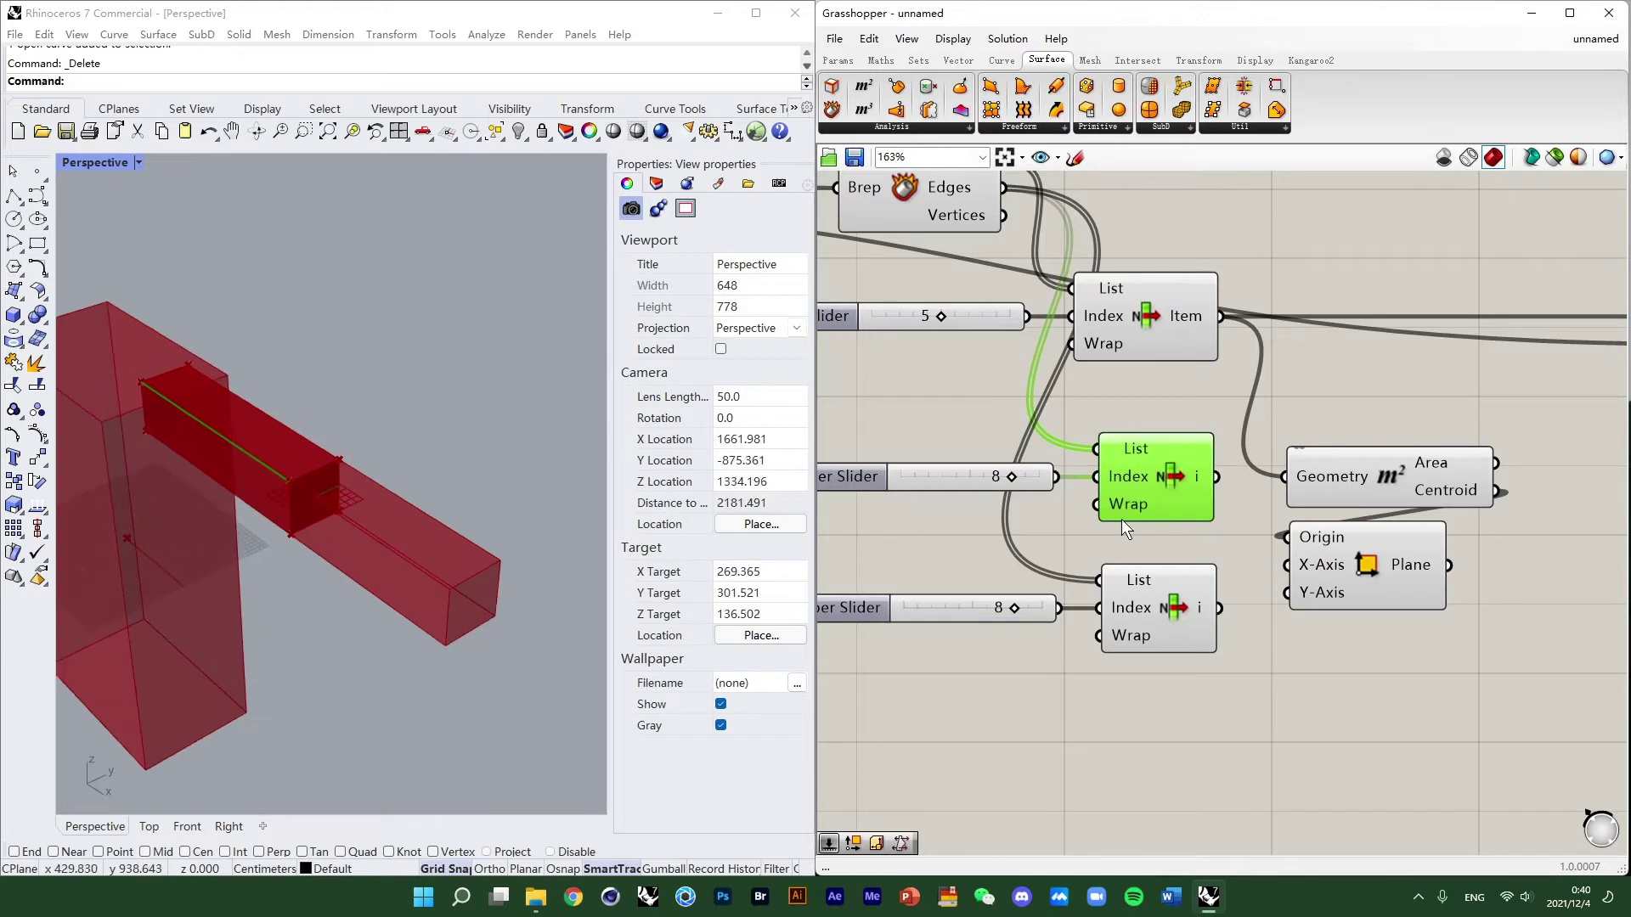
{"action": "scroll", "coordinate": [1119, 517], "scroll_direction": "up", "scroll_amount": 2}
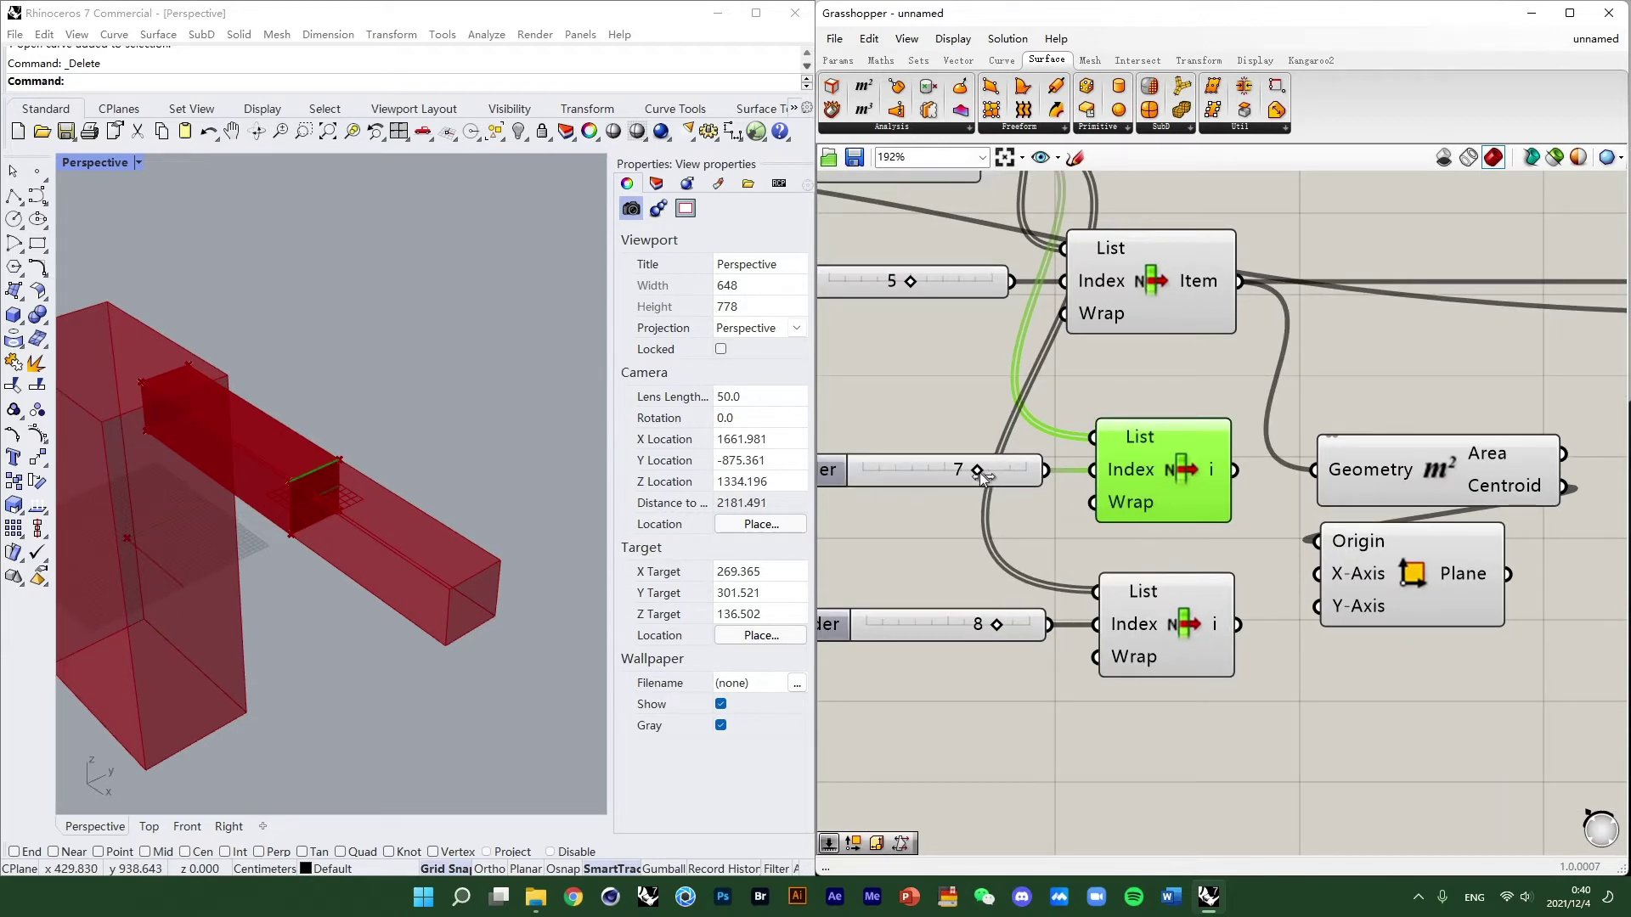
{"action": "scroll", "coordinate": [338, 465], "scroll_direction": "up", "scroll_amount": 3}
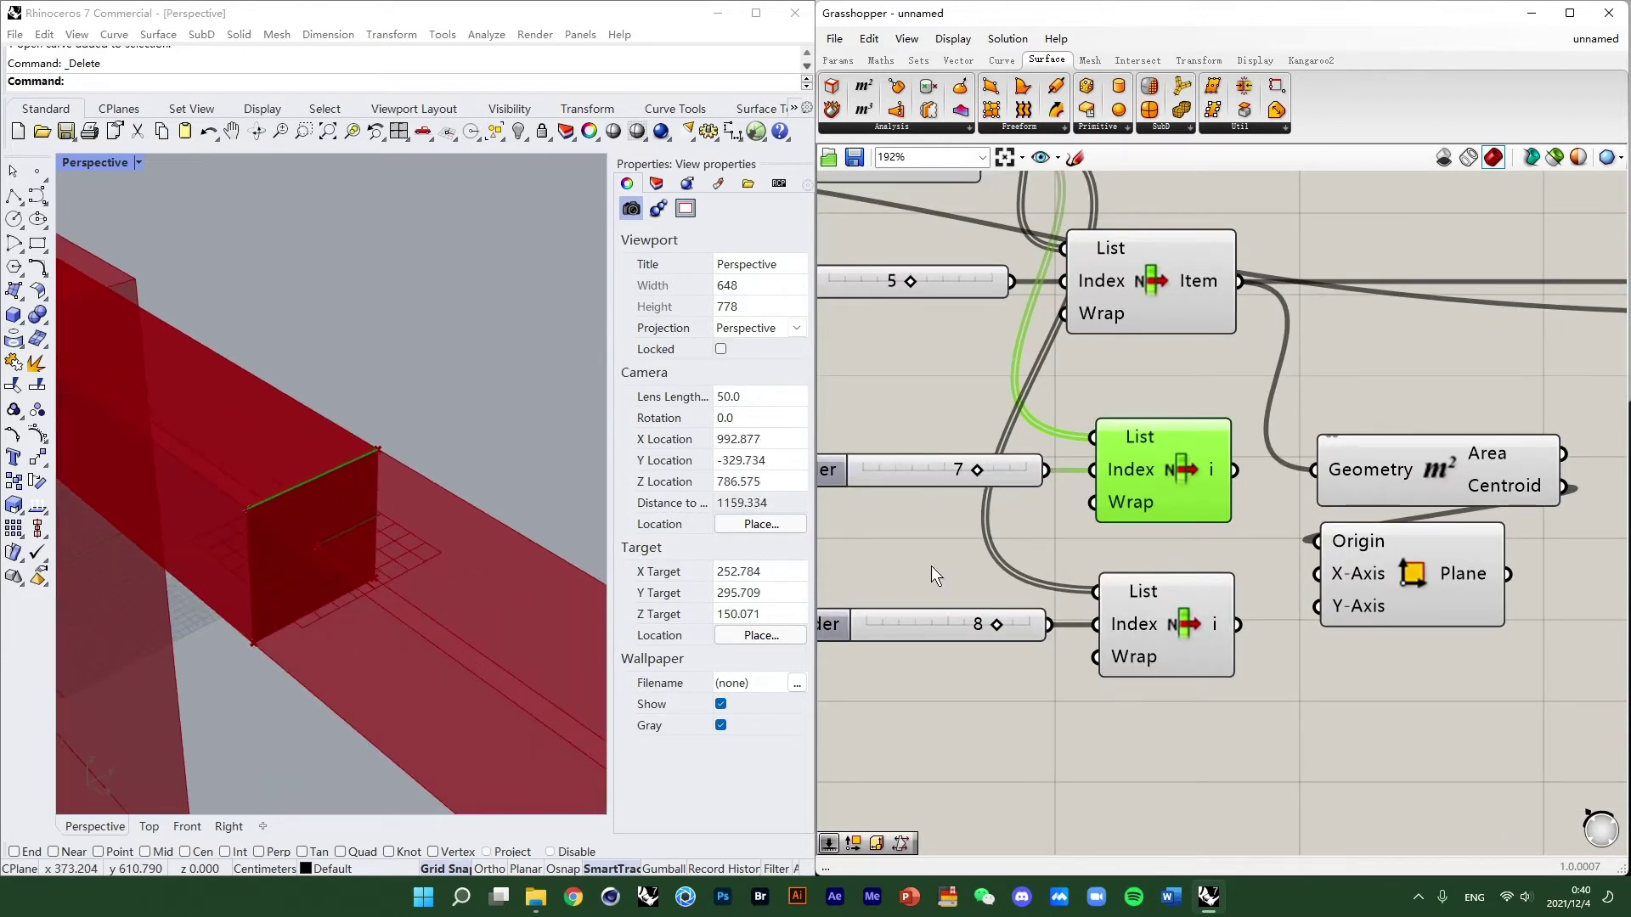
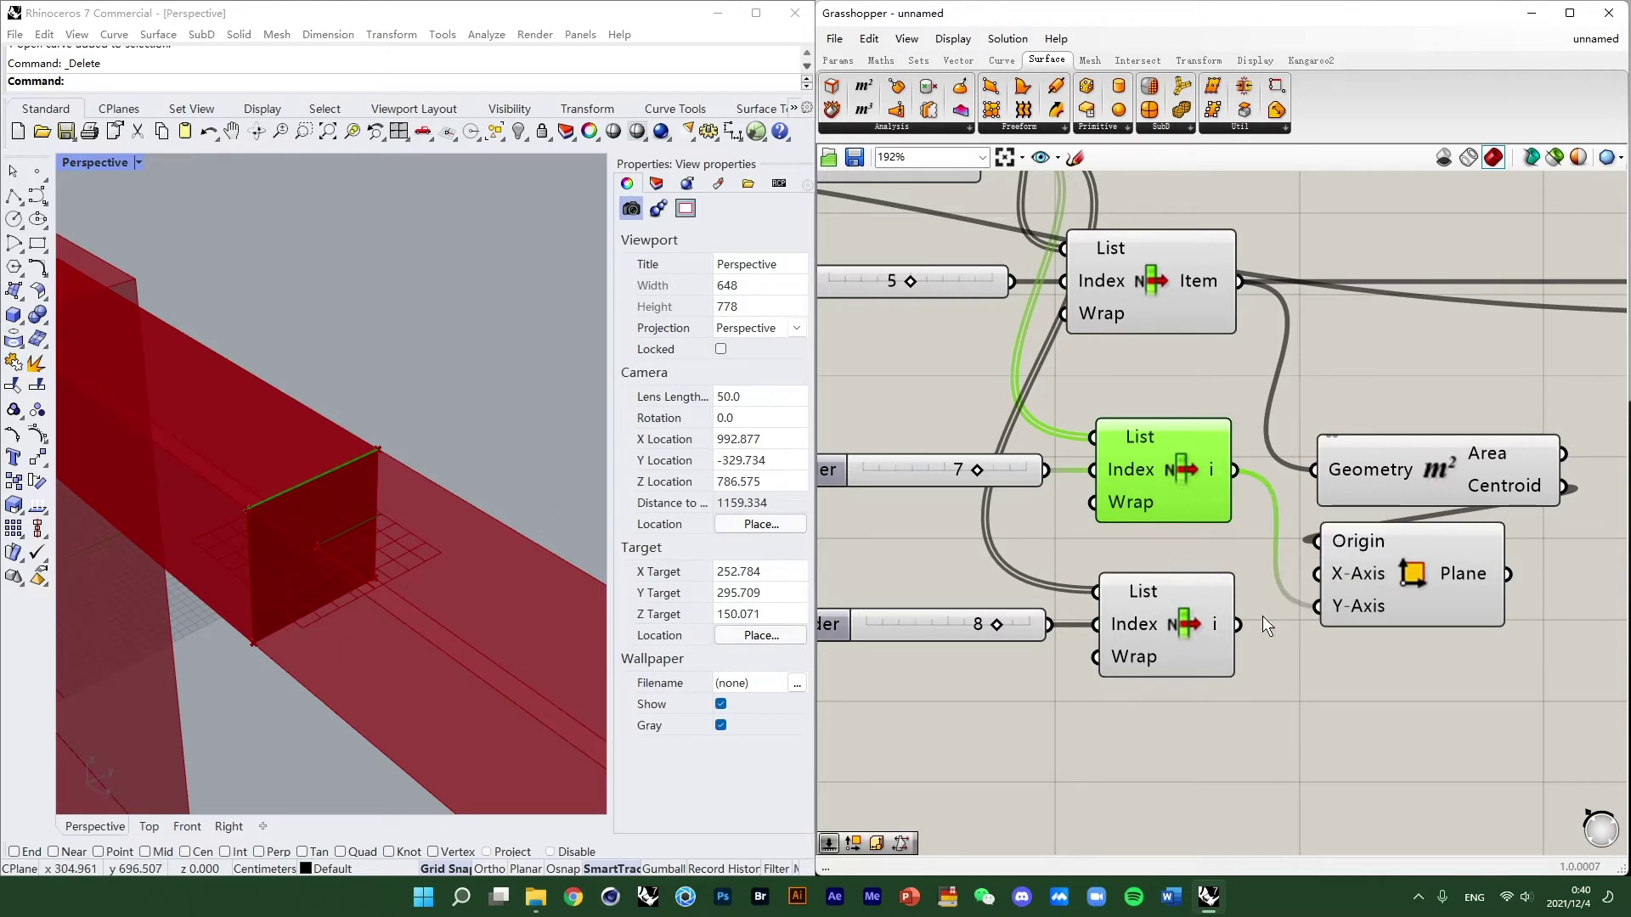
Set the third List Item's index slider to 4 to pick the end face's vertical edge and wire its output to Construct Plane's X-Axis.
{"action": "left_click", "coordinate": [1173, 643]}
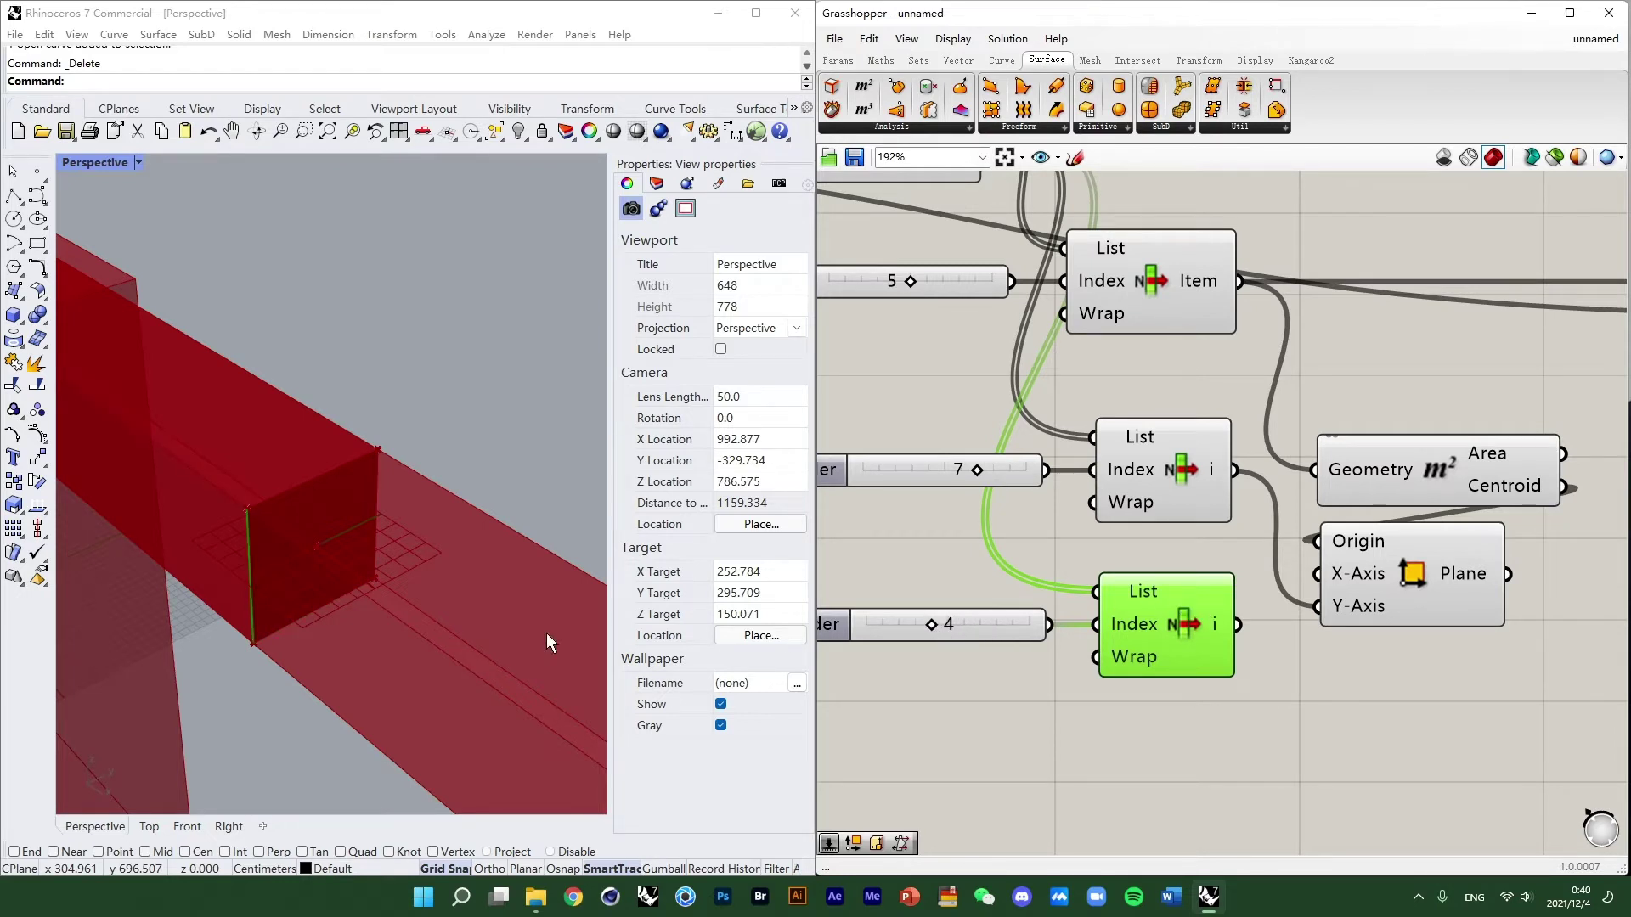
{"action": "scroll", "coordinate": [263, 598], "scroll_direction": "up", "scroll_amount": 2}
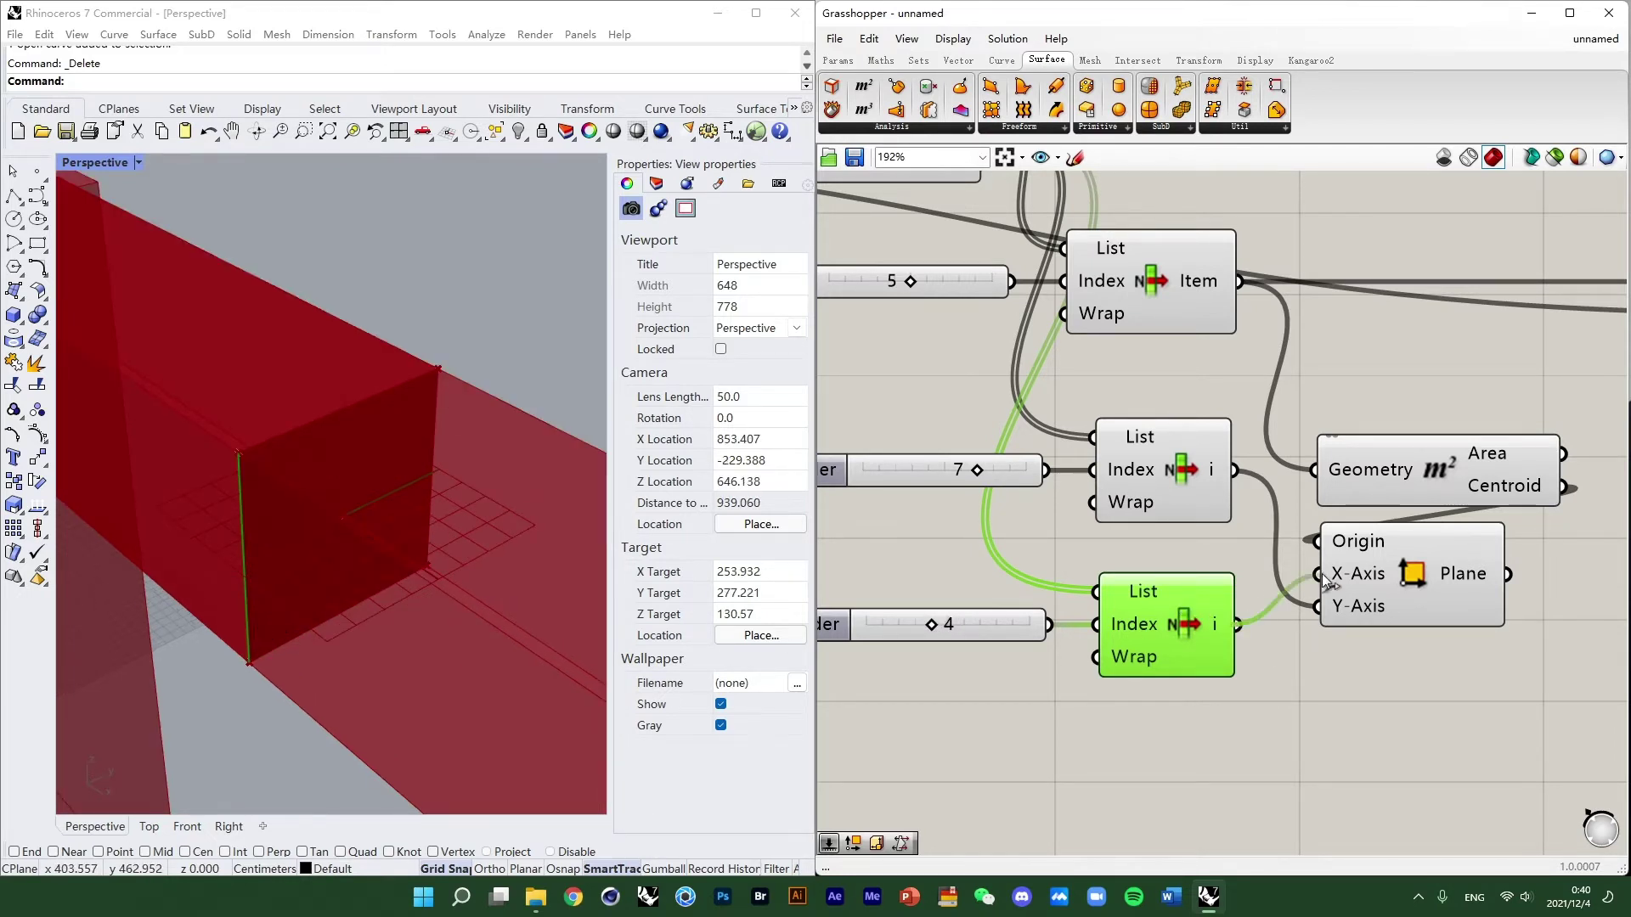
{"action": "left_click_drag", "start_coordinate": [1328, 582], "coordinate": [1333, 583]}
Examine the constructed plane's orientation and axes at the upper arm's end face, temporarily previewing only the selected component.
{"action": "scroll", "coordinate": [391, 398], "scroll_direction": "down", "scroll_amount": 2}
{"action": "scroll", "coordinate": [391, 397], "scroll_direction": "up", "scroll_amount": 3}
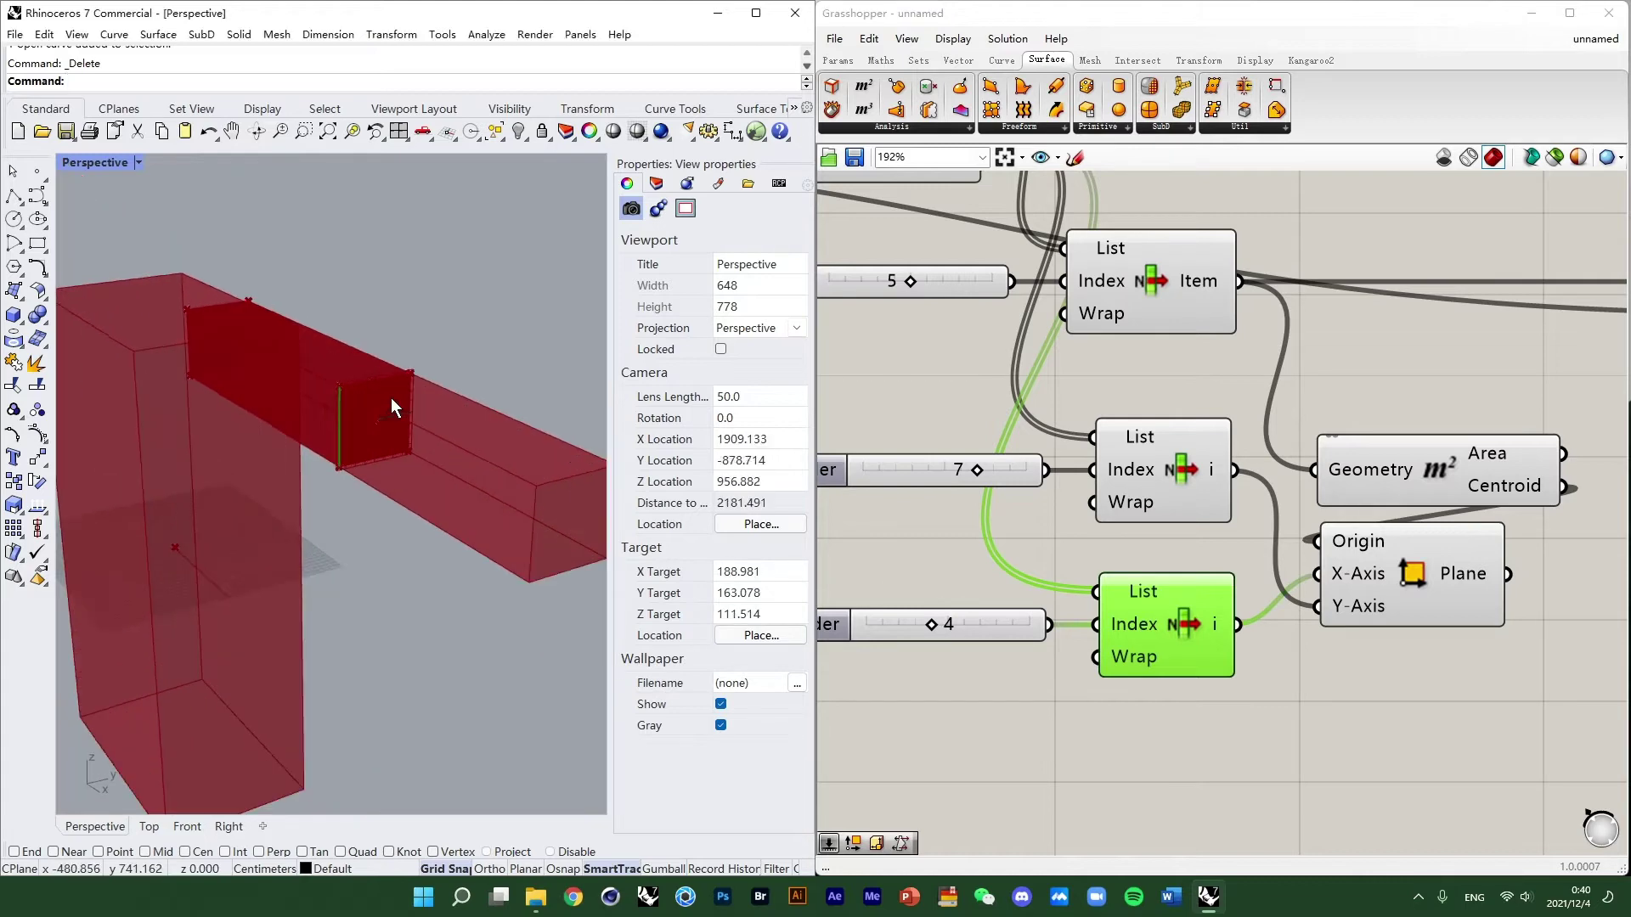
{"action": "scroll", "coordinate": [377, 379], "scroll_direction": "down", "scroll_amount": 3}
{"action": "right_click_drag", "start_coordinate": [377, 380], "coordinate": [407, 382]}
{"action": "left_click", "coordinate": [1411, 574]}
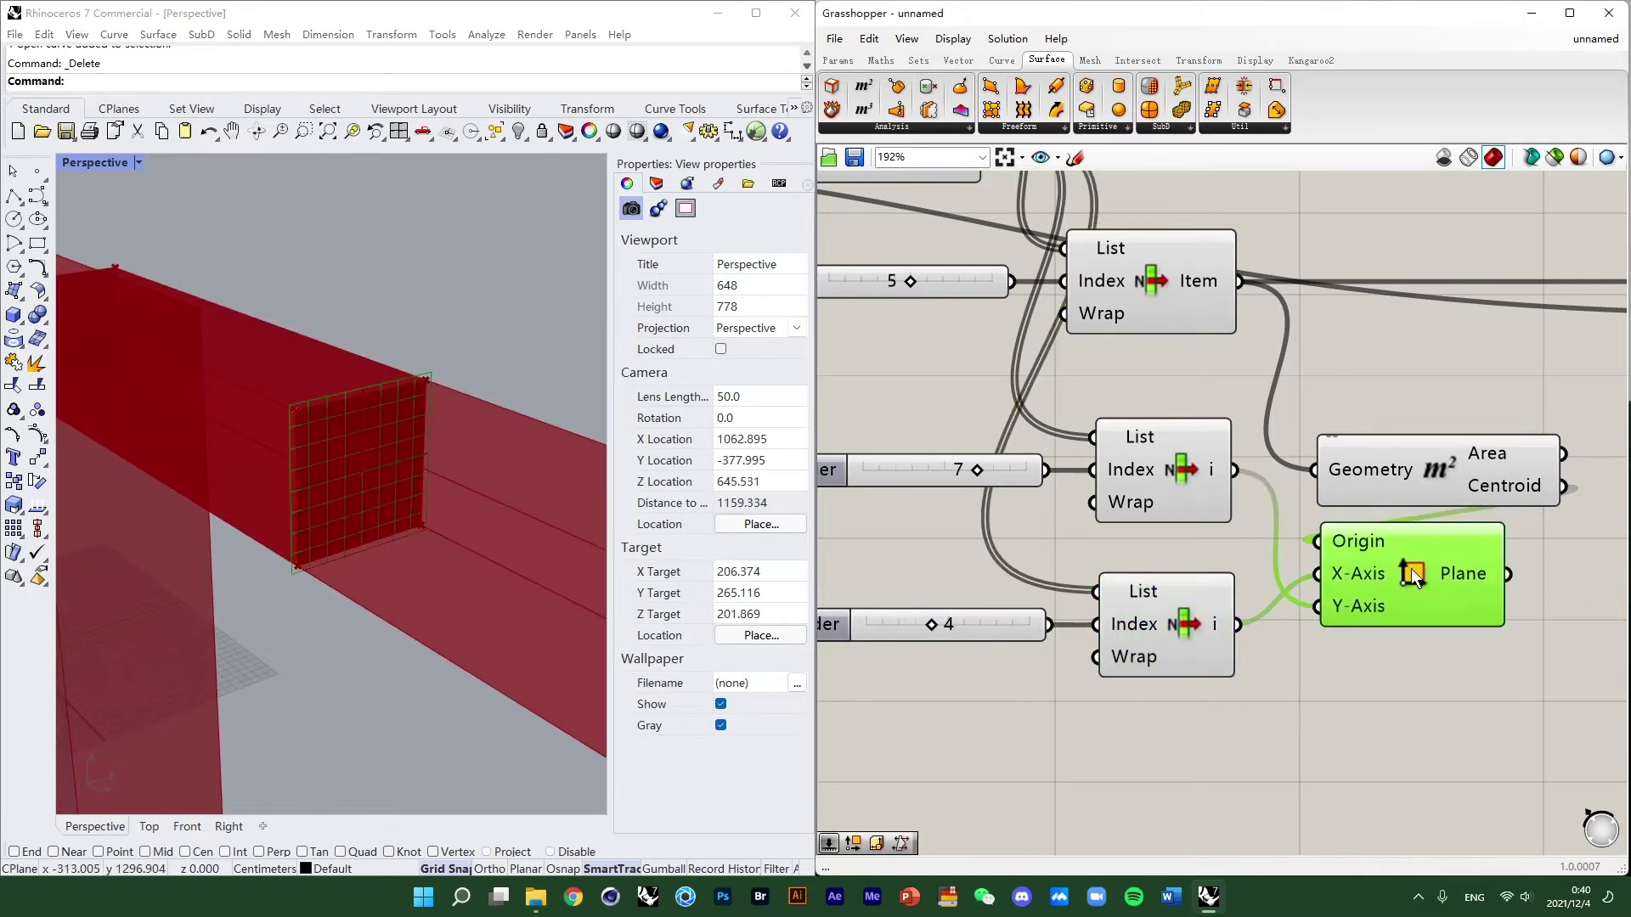
{"action": "left_click", "coordinate": [1554, 158]}
{"action": "scroll", "coordinate": [399, 450], "scroll_direction": "down", "scroll_amount": 3}
{"action": "scroll", "coordinate": [323, 442], "scroll_direction": "up", "scroll_amount": 2}
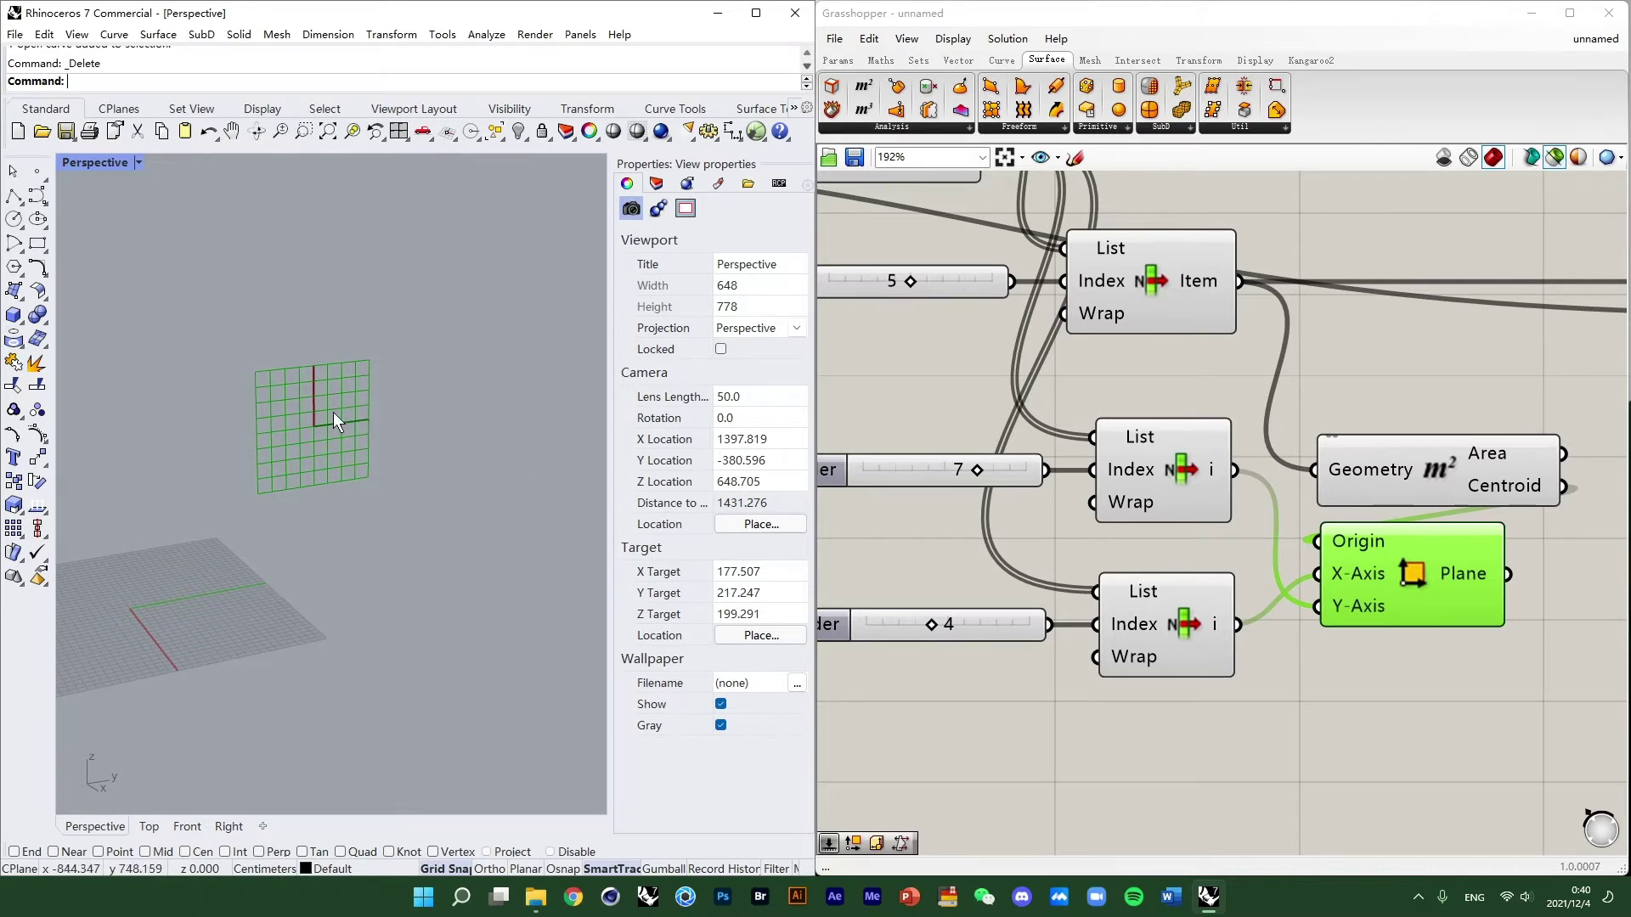
{"action": "scroll", "coordinate": [336, 422], "scroll_direction": "up", "scroll_amount": 4}
{"action": "left_click", "coordinate": [1554, 159]}
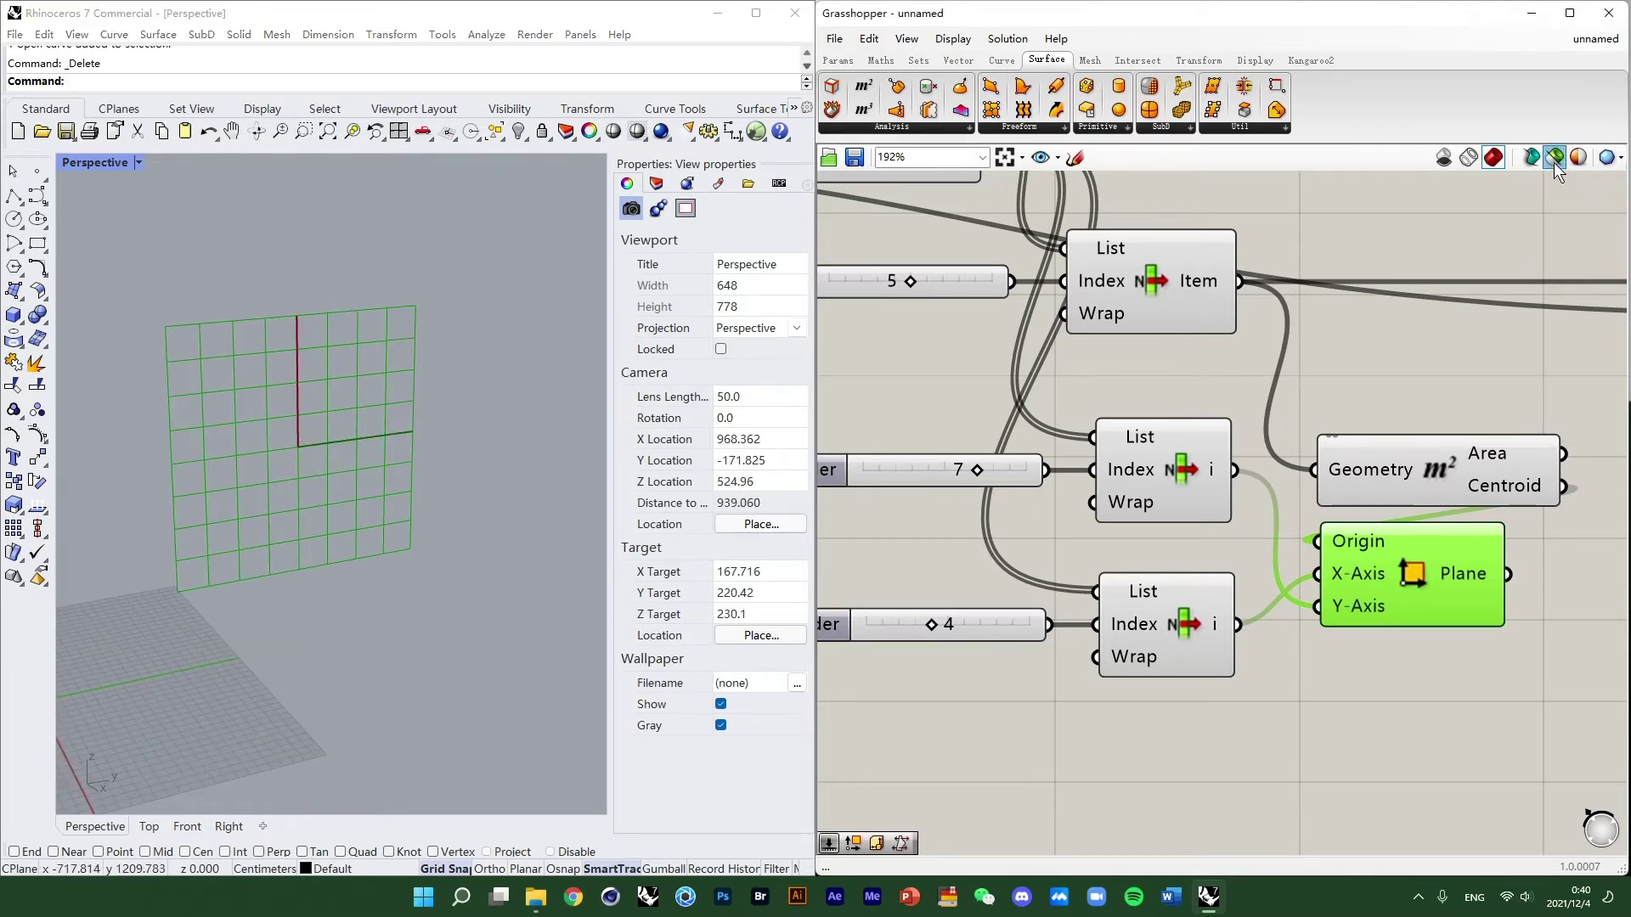
{"action": "scroll", "coordinate": [219, 476], "scroll_direction": "down", "scroll_amount": 8}
{"action": "right_click_drag", "start_coordinate": [226, 481], "coordinate": [284, 503]}
{"action": "scroll", "coordinate": [254, 514], "scroll_direction": "down", "scroll_amount": 2}
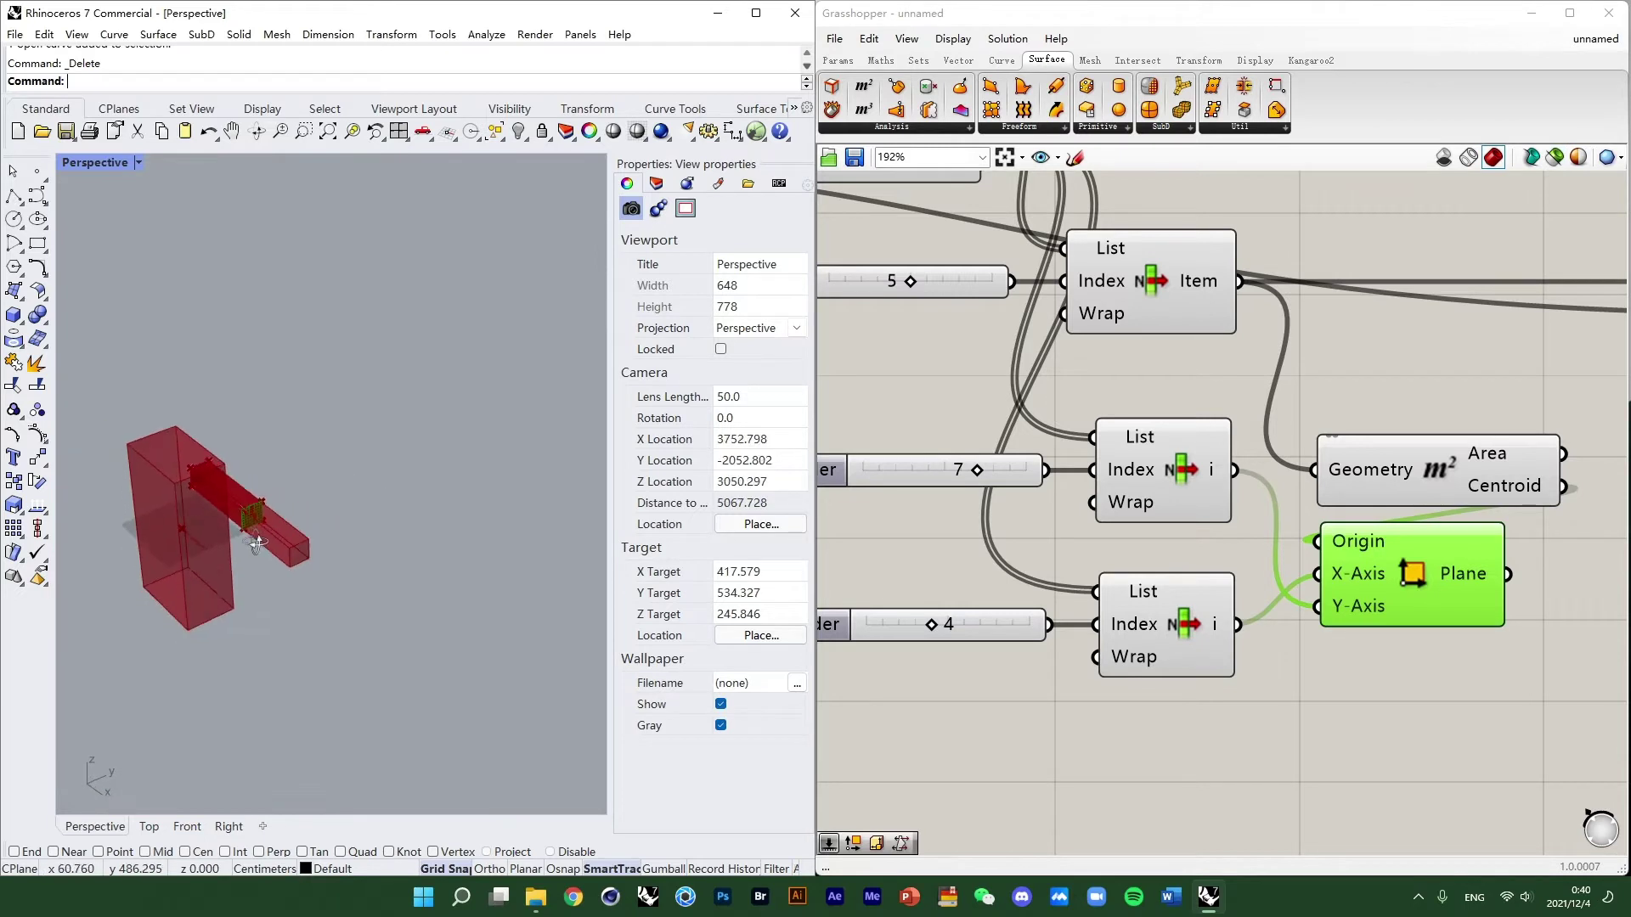
Move the Box Rectangle component closer to the Area and Construct Plane components.
{"action": "right_click_drag", "start_coordinate": [1340, 443], "coordinate": [1121, 480]}
{"action": "scroll", "coordinate": [1159, 459], "scroll_direction": "down", "scroll_amount": 2}
{"action": "left_click_drag", "start_coordinate": [1315, 382], "coordinate": [1197, 387]}
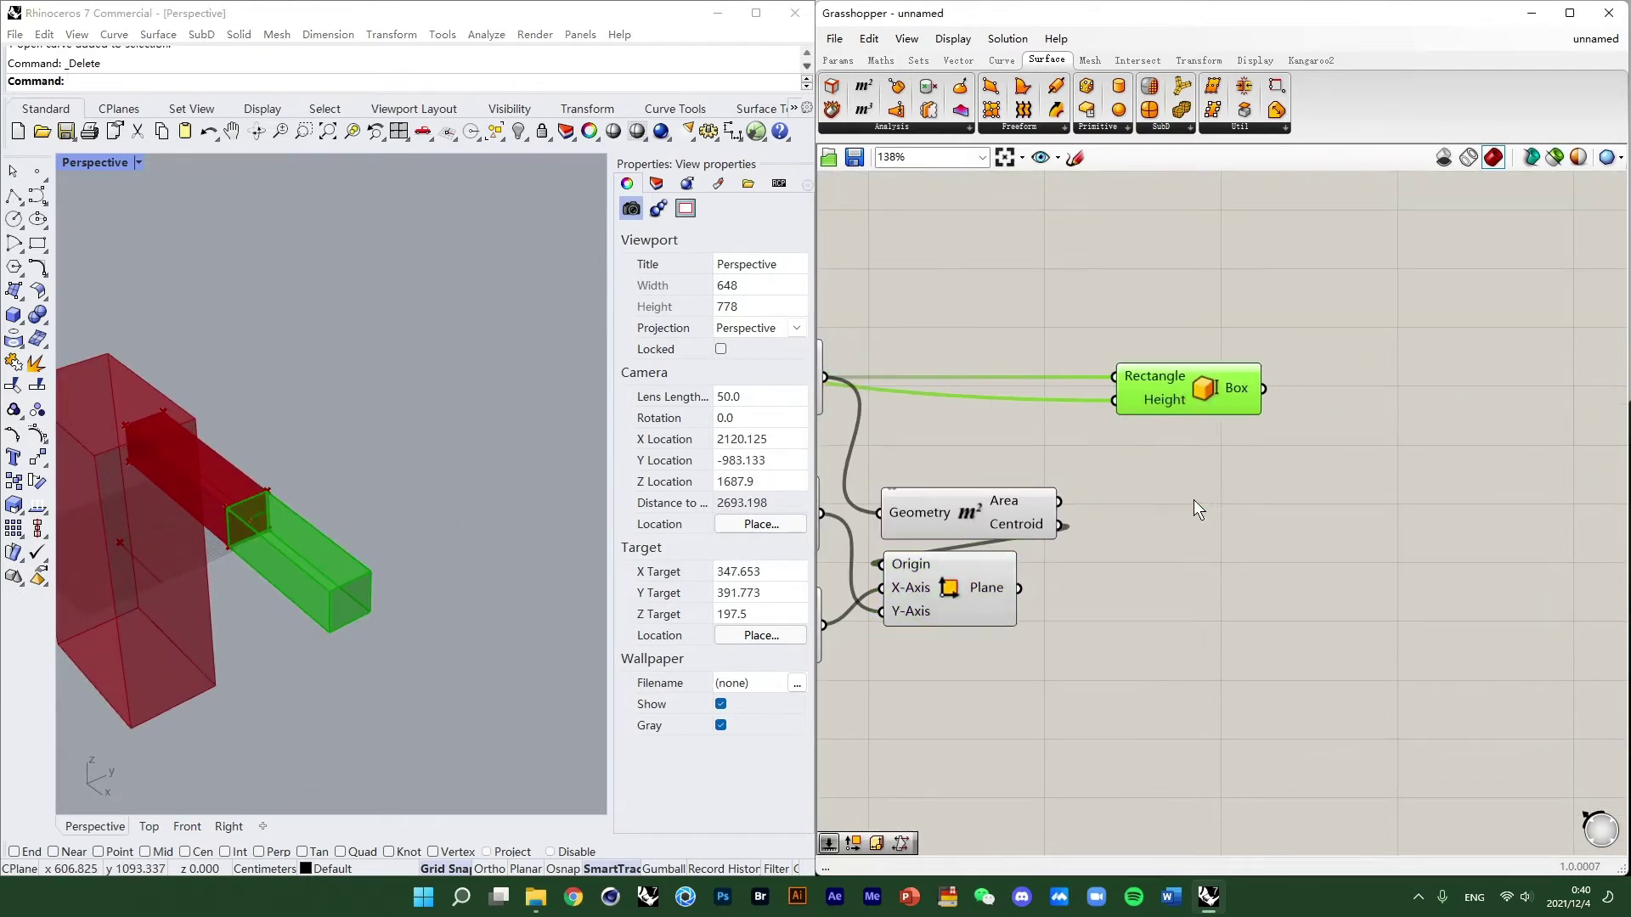
Add a Rotate 3D component beside Box Rectangle and wire the Box output to its Geometry input.
{"action": "right_click_drag", "start_coordinate": [1194, 499], "coordinate": [1261, 515]}
{"action": "double_click", "coordinate": [1261, 515]}
{"action": "type", "text": "rotate"}
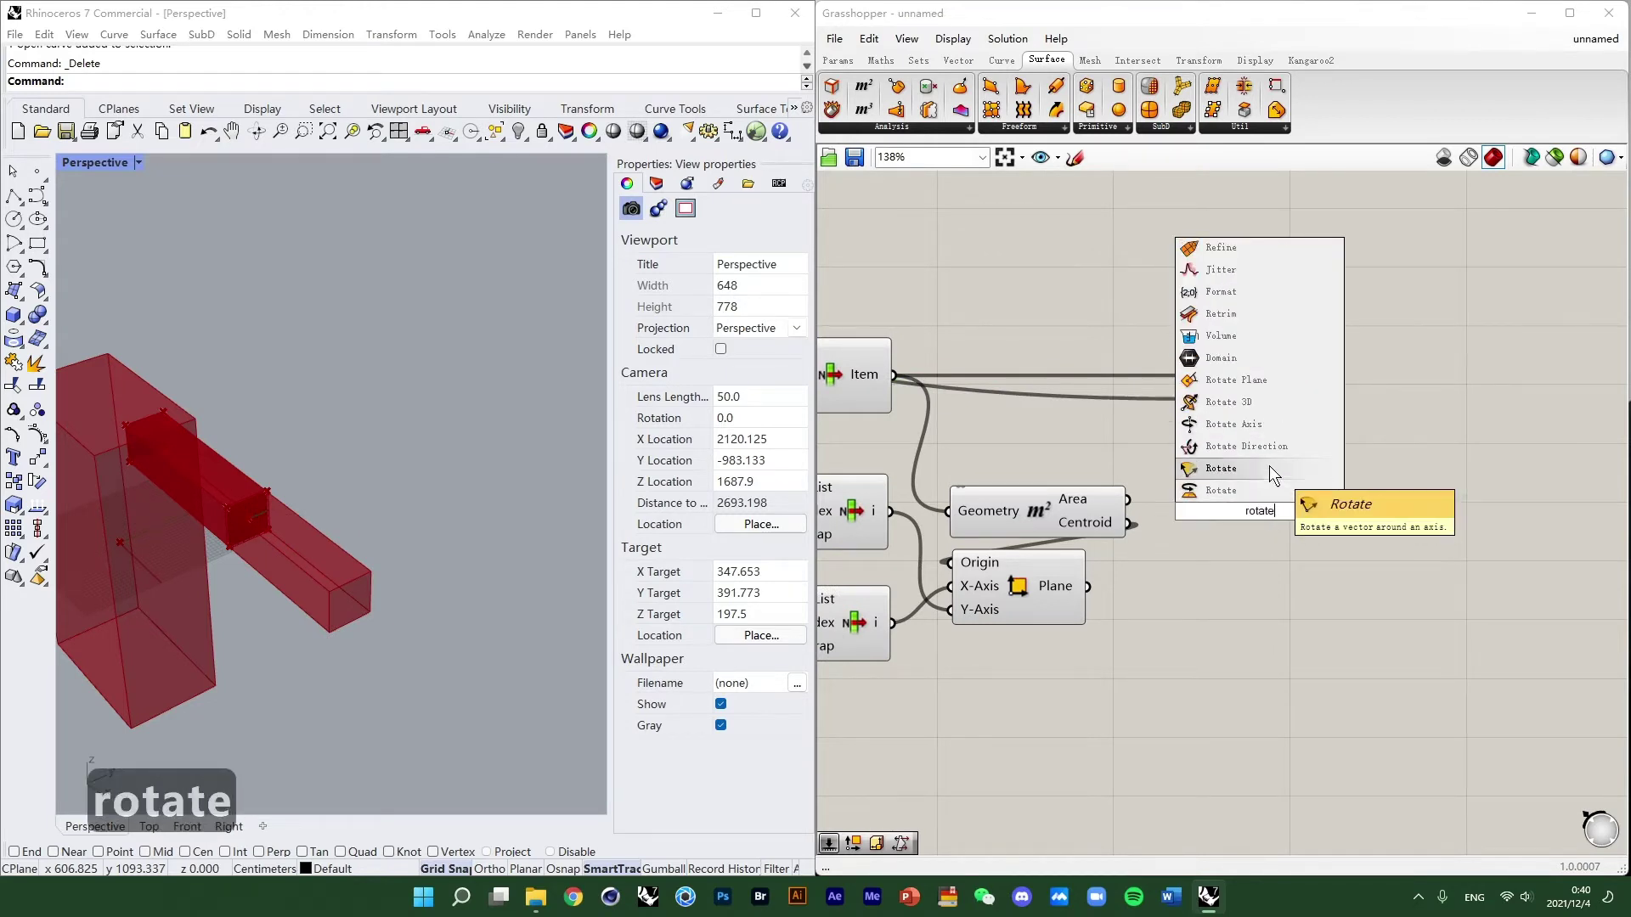
{"action": "left_click", "coordinate": [1241, 404]}
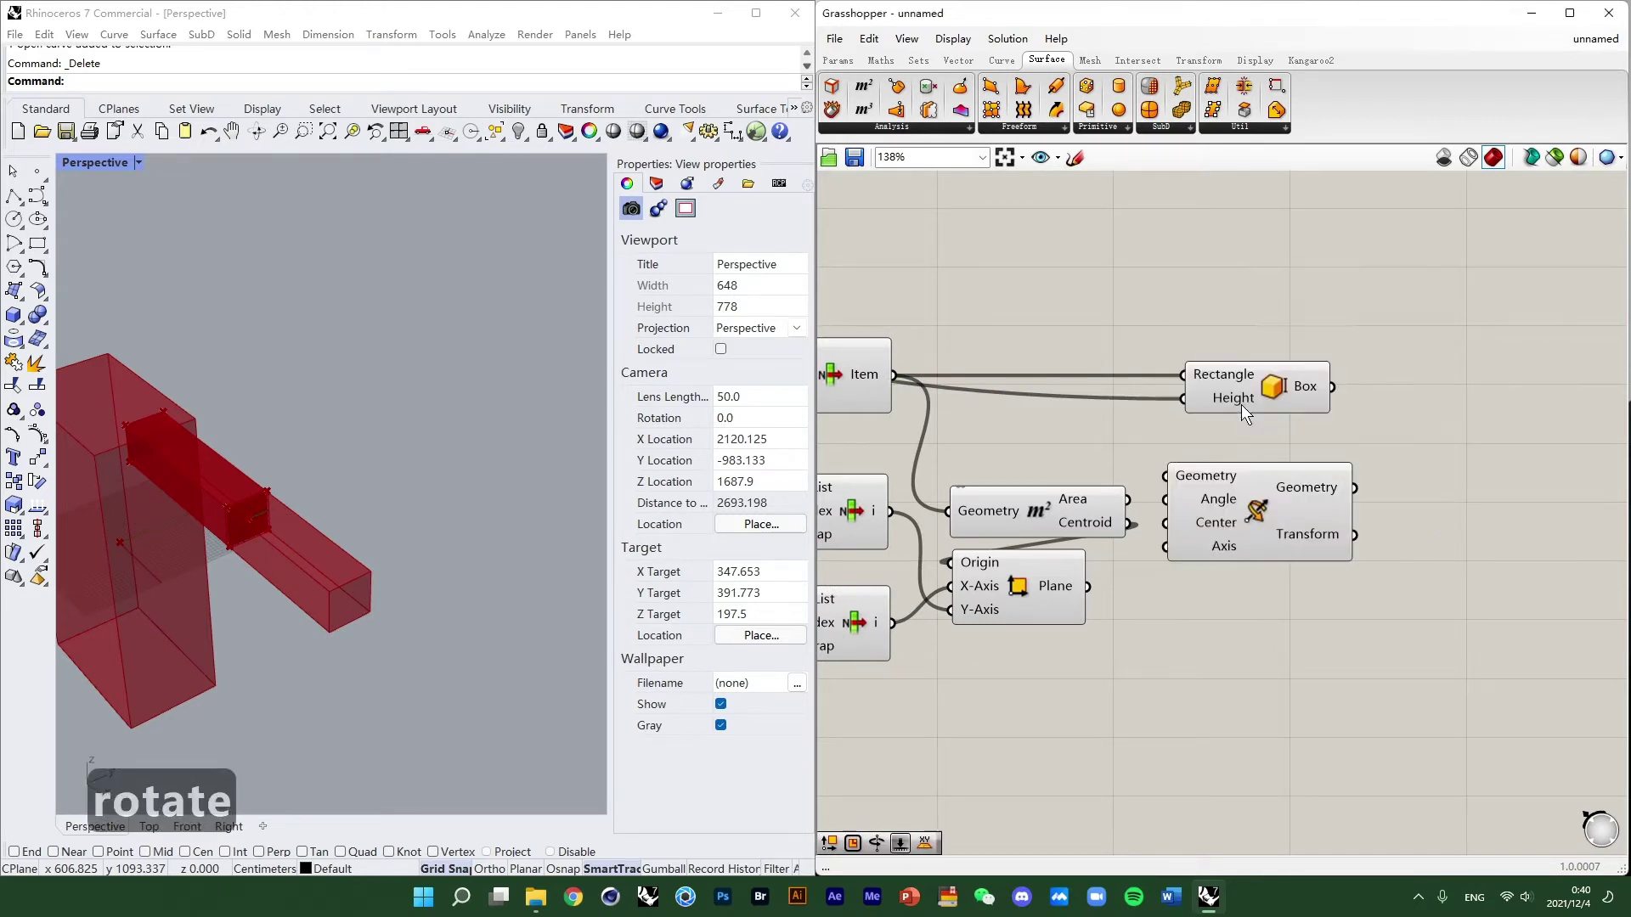
{"action": "right_click_drag", "start_coordinate": [1241, 434], "coordinate": [1360, 464]}
{"action": "left_click_drag", "start_coordinate": [1354, 543], "coordinate": [1194, 579]}
{"action": "right_click_drag", "start_coordinate": [1347, 549], "coordinate": [1082, 566]}
{"action": "left_click_drag", "start_coordinate": [980, 610], "coordinate": [1351, 514]}
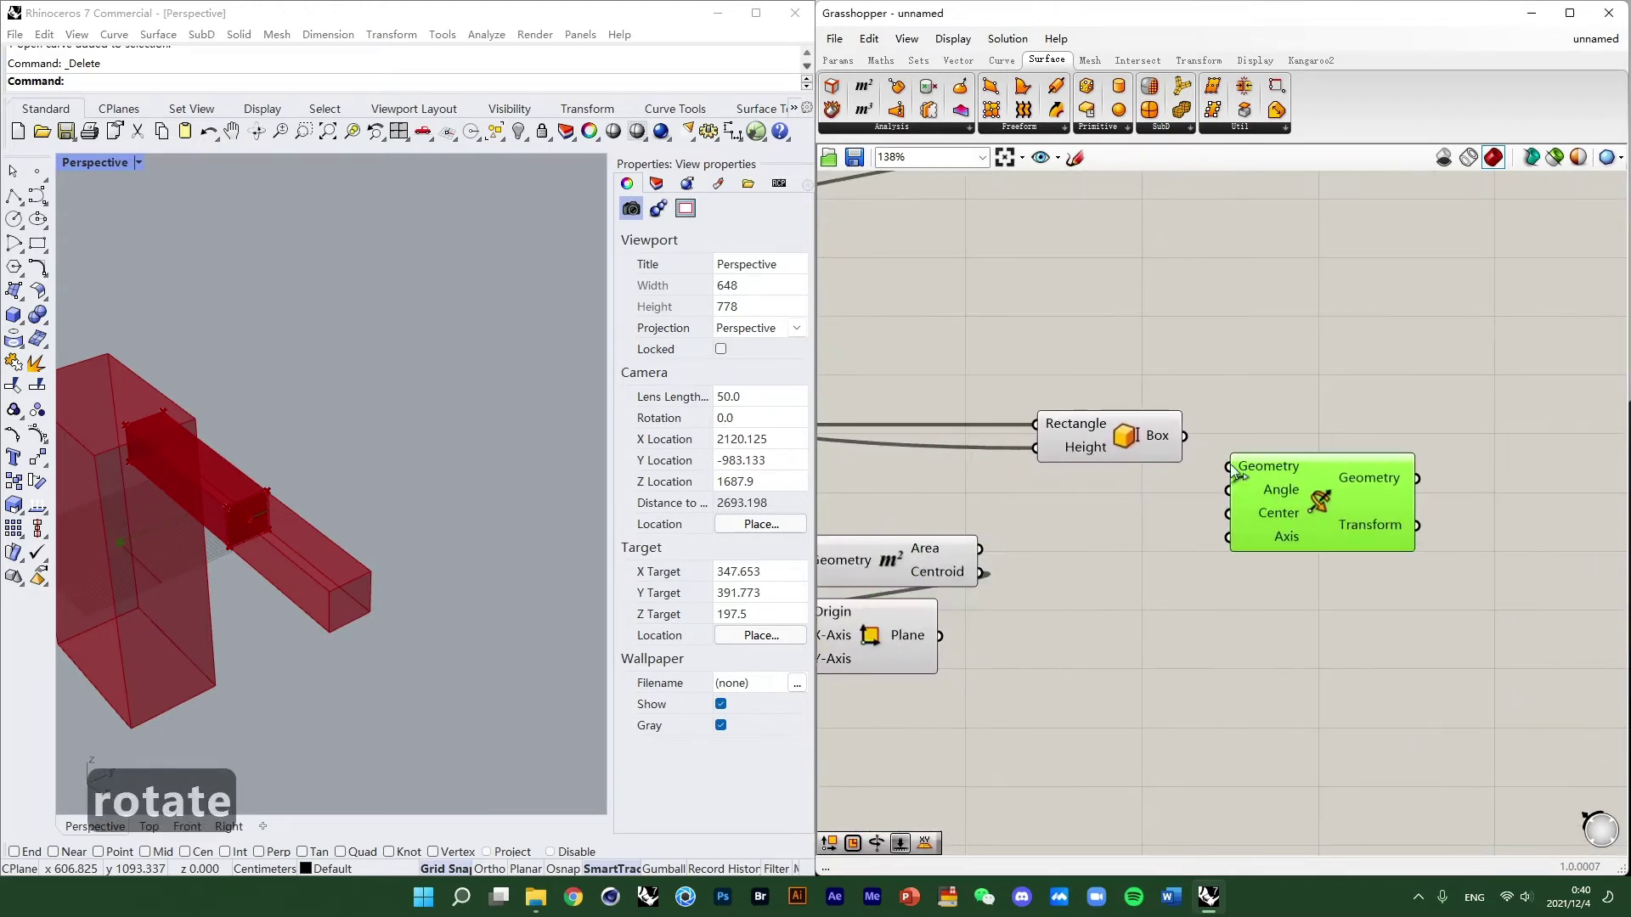
{"action": "left_click", "coordinate": [1165, 437]}
{"action": "left_click_drag", "start_coordinate": [1181, 438], "coordinate": [1228, 469]}
{"action": "left_click", "coordinate": [1325, 499]}
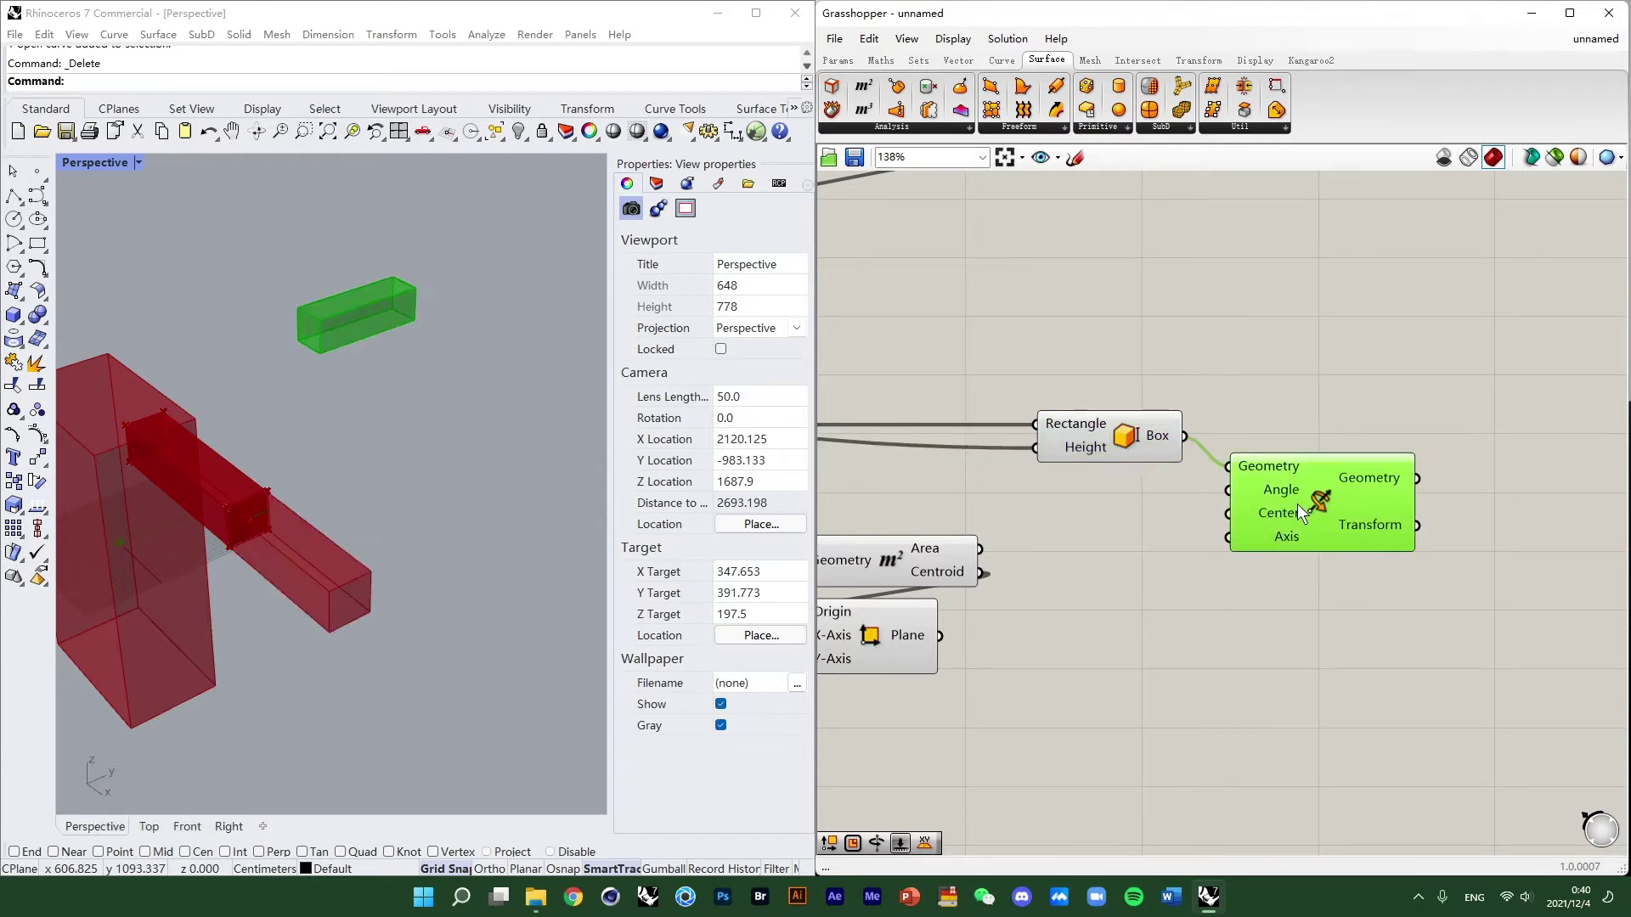
Wire the Area component's Centroid output to Rotate 3D's Center input.
{"action": "scroll", "coordinate": [1231, 484], "scroll_direction": "down", "scroll_amount": 3}
{"action": "left_click_drag", "start_coordinate": [1139, 496], "coordinate": [1144, 474]}
{"action": "right_click_drag", "start_coordinate": [1144, 474], "coordinate": [1079, 493]}
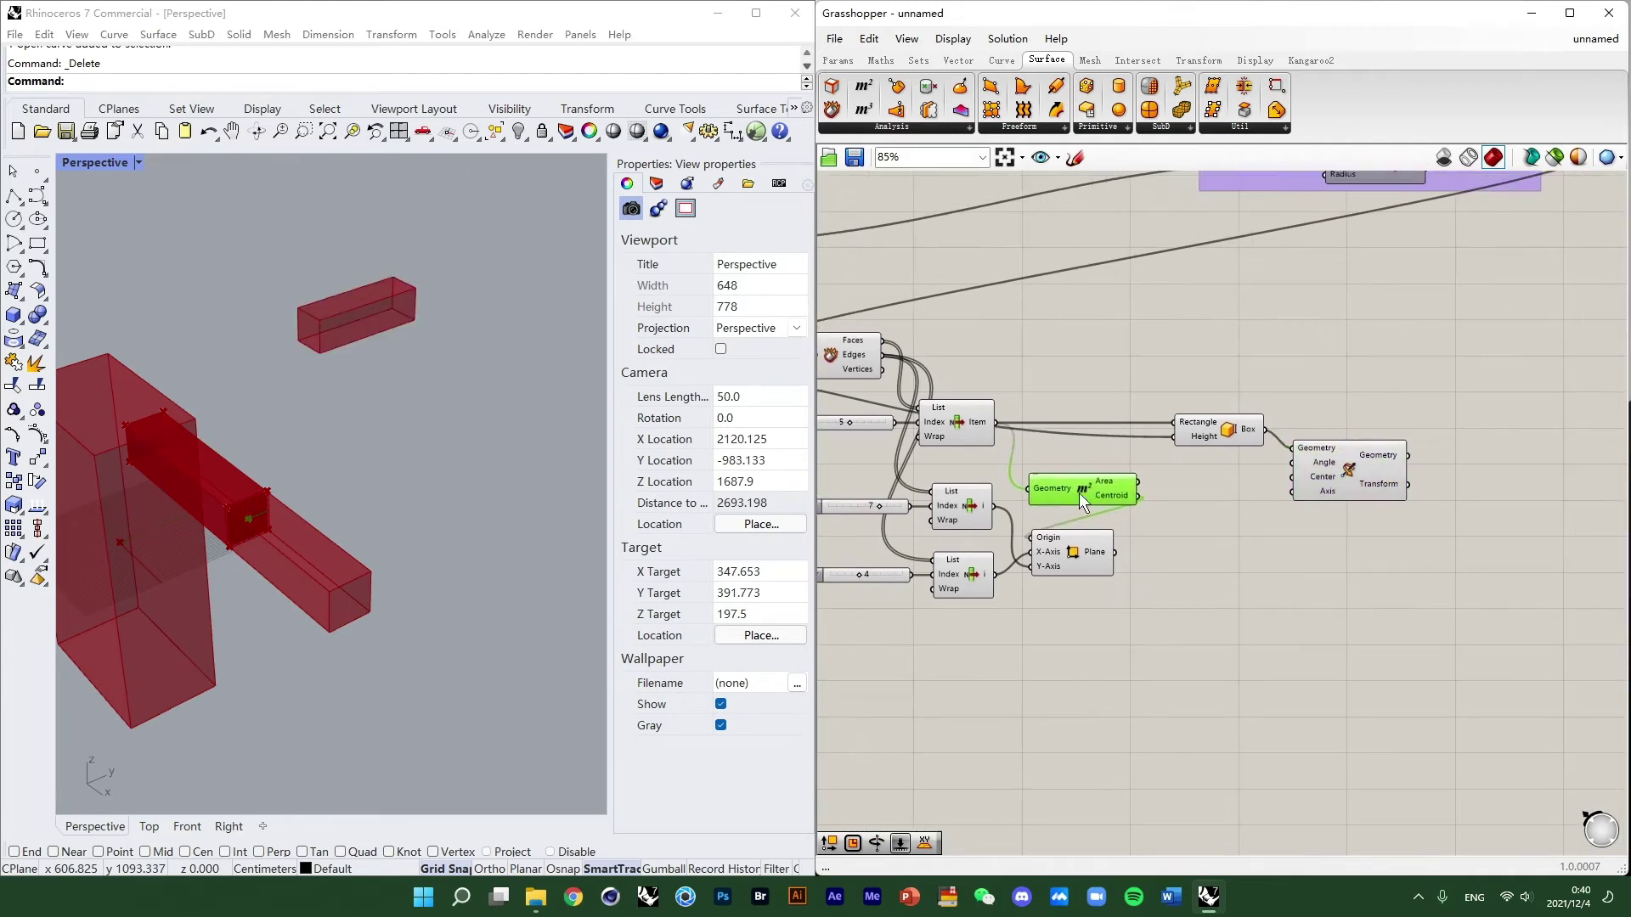
{"action": "scroll", "coordinate": [267, 534], "scroll_direction": "up", "scroll_amount": 4}
{"action": "left_click_drag", "start_coordinate": [1138, 496], "coordinate": [1292, 477]}
{"action": "left_click", "coordinate": [1350, 467]}
Wire the Radians output fed by the slider below Forearm length to Rotate 3D's Angle input.
{"action": "right_click_drag", "start_coordinate": [1140, 505], "coordinate": [1301, 497]}
{"action": "scroll", "coordinate": [1219, 510], "scroll_direction": "down", "scroll_amount": 2}
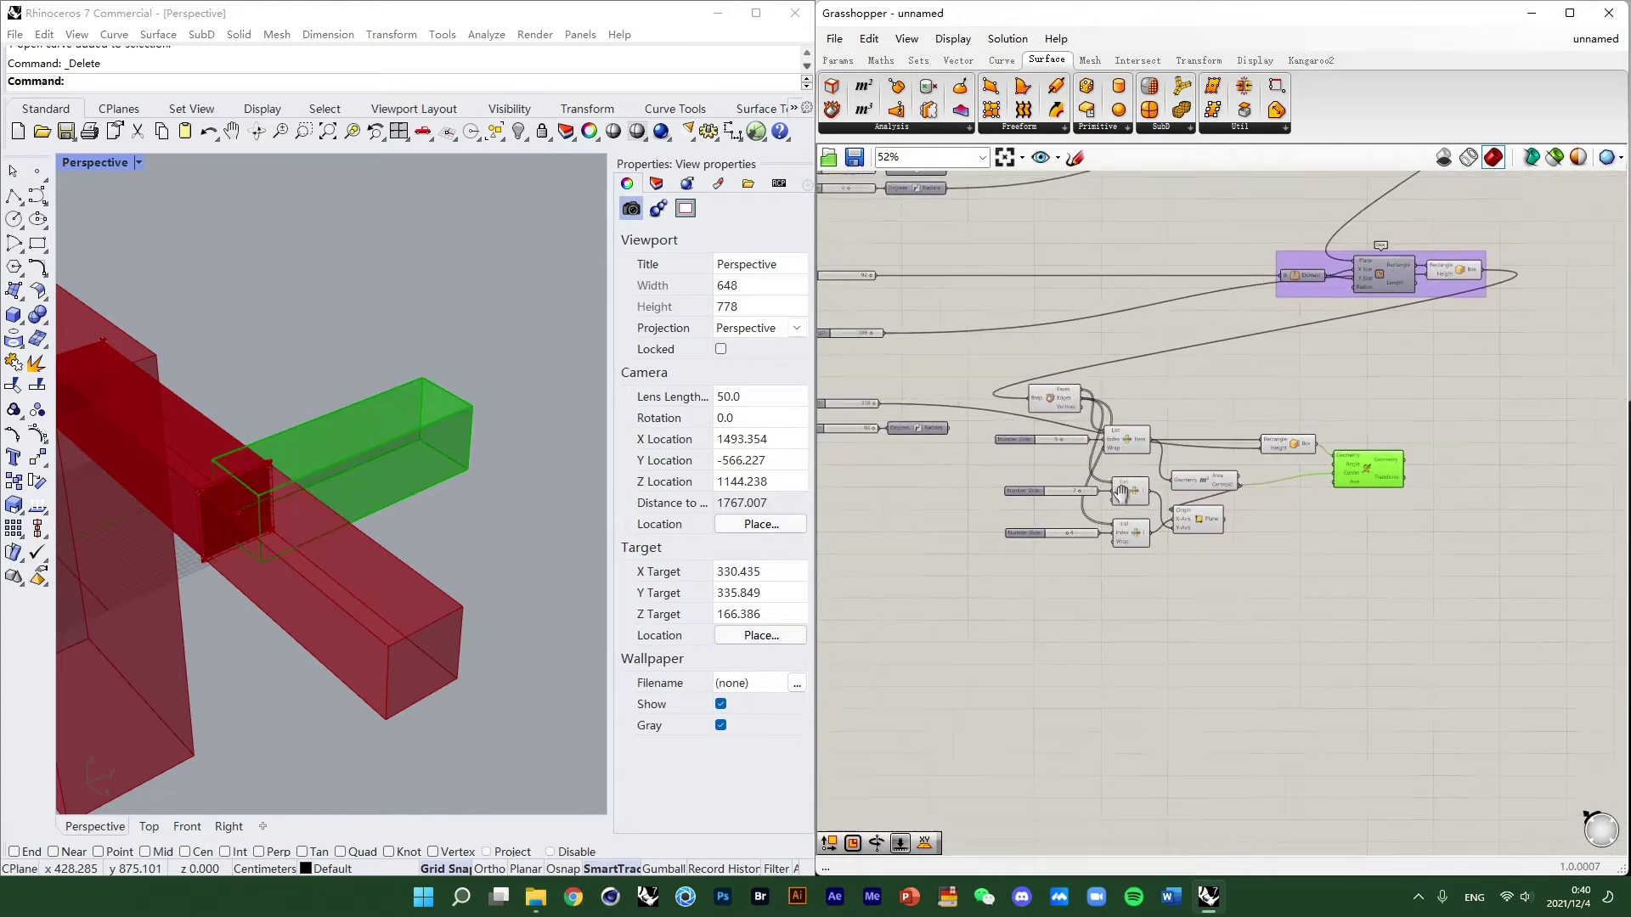
{"action": "left_click_drag", "start_coordinate": [985, 441], "coordinate": [1390, 493]}
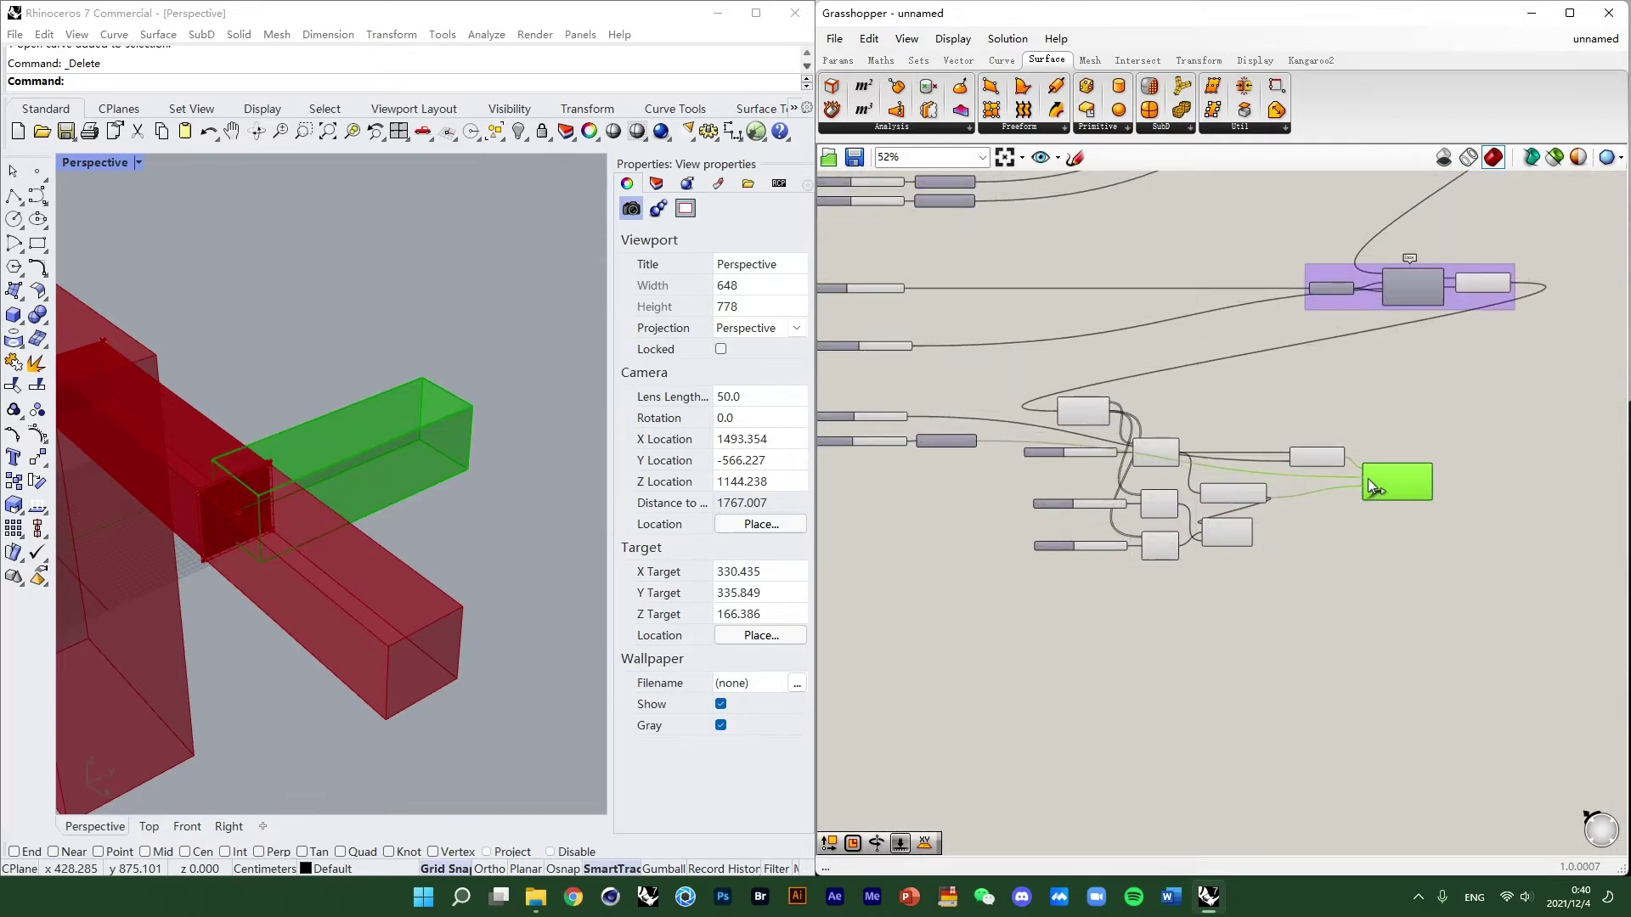
{"action": "scroll", "coordinate": [1392, 482], "scroll_direction": "up", "scroll_amount": 6}
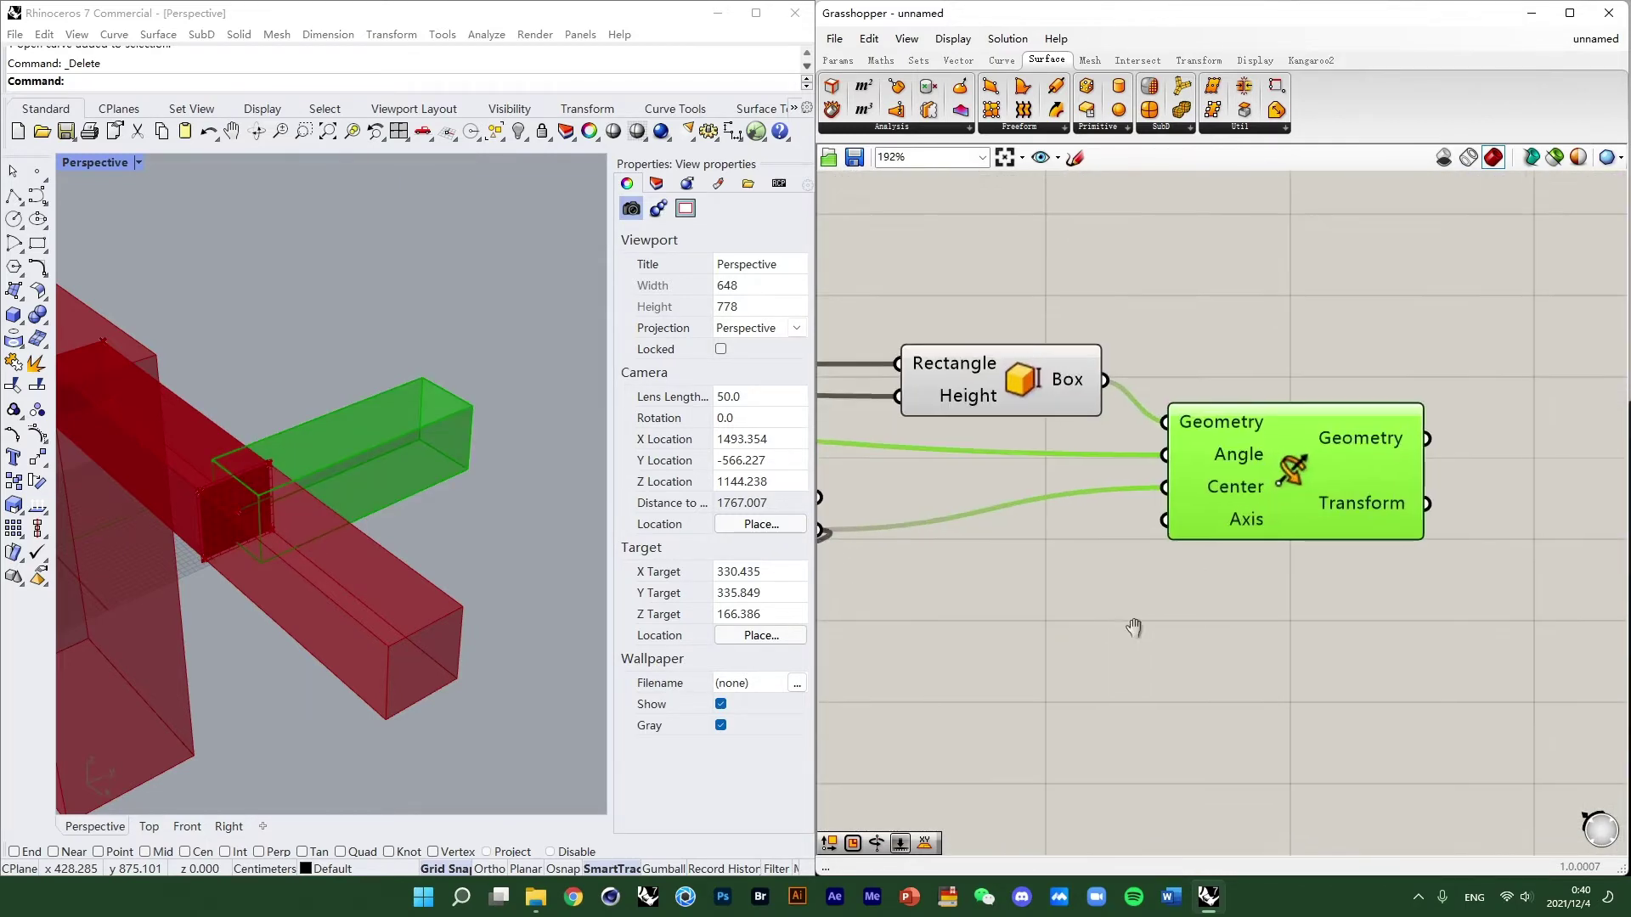
Examine the axis directions of the constructed plane, temporarily previewing only the Construct Plane component.
{"action": "scroll", "coordinate": [1169, 557], "scroll_direction": "down", "scroll_amount": 3}
{"action": "scroll", "coordinate": [966, 589], "scroll_direction": "up", "scroll_amount": 1}
{"action": "left_click", "coordinate": [1002, 583]}
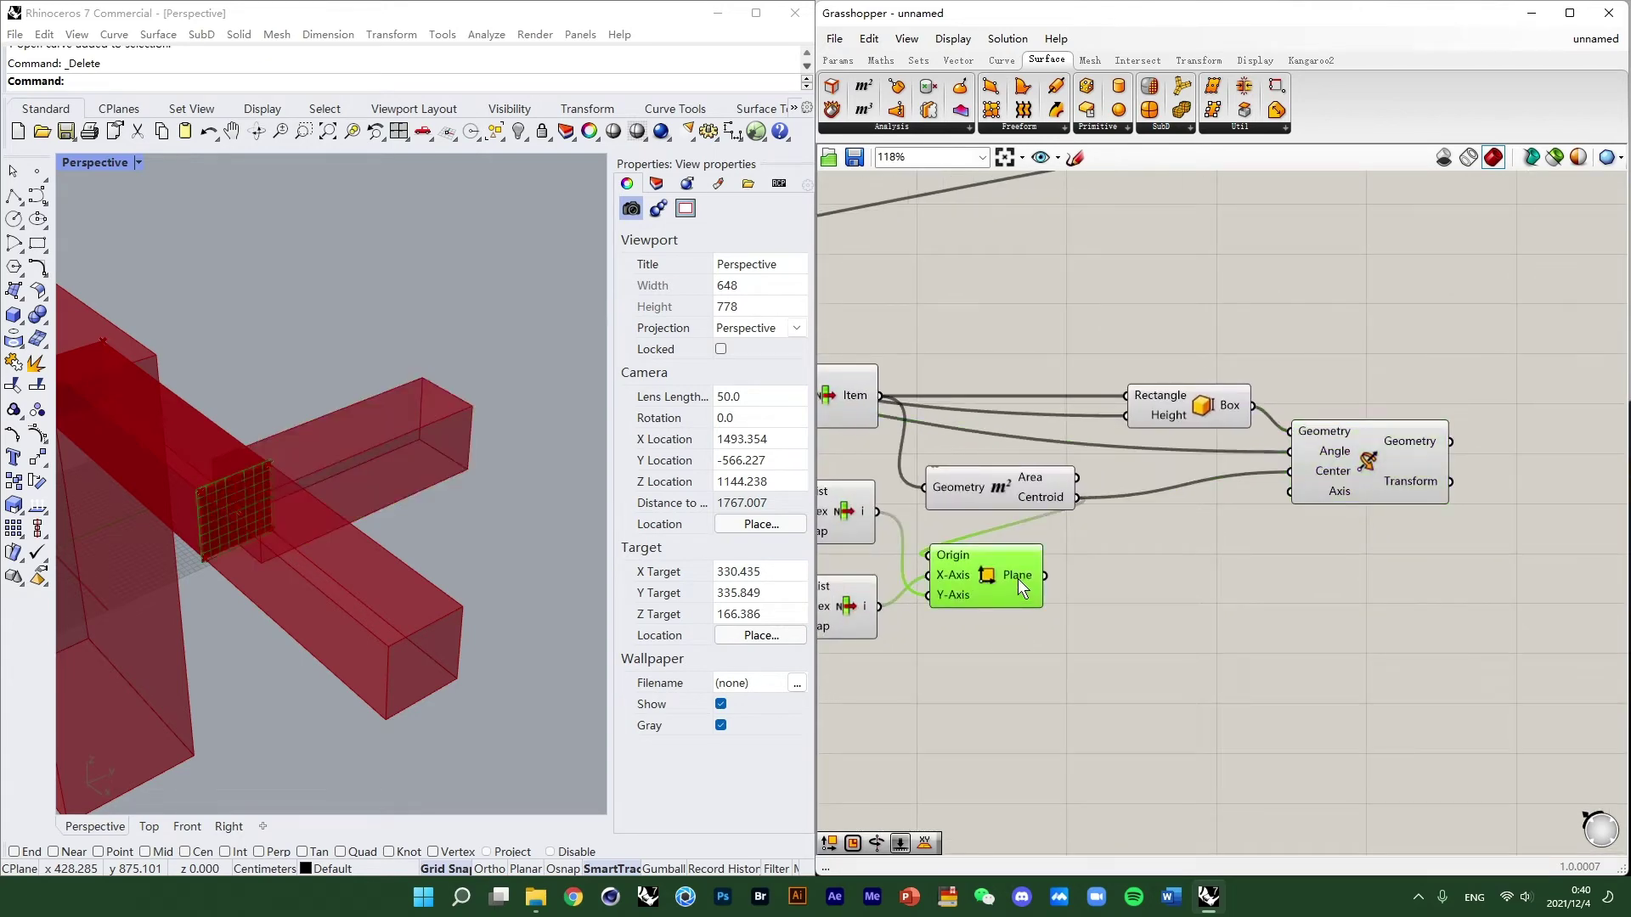
{"action": "left_click_drag", "start_coordinate": [1028, 578], "coordinate": [1033, 578]}
{"action": "left_click", "coordinate": [1554, 158]}
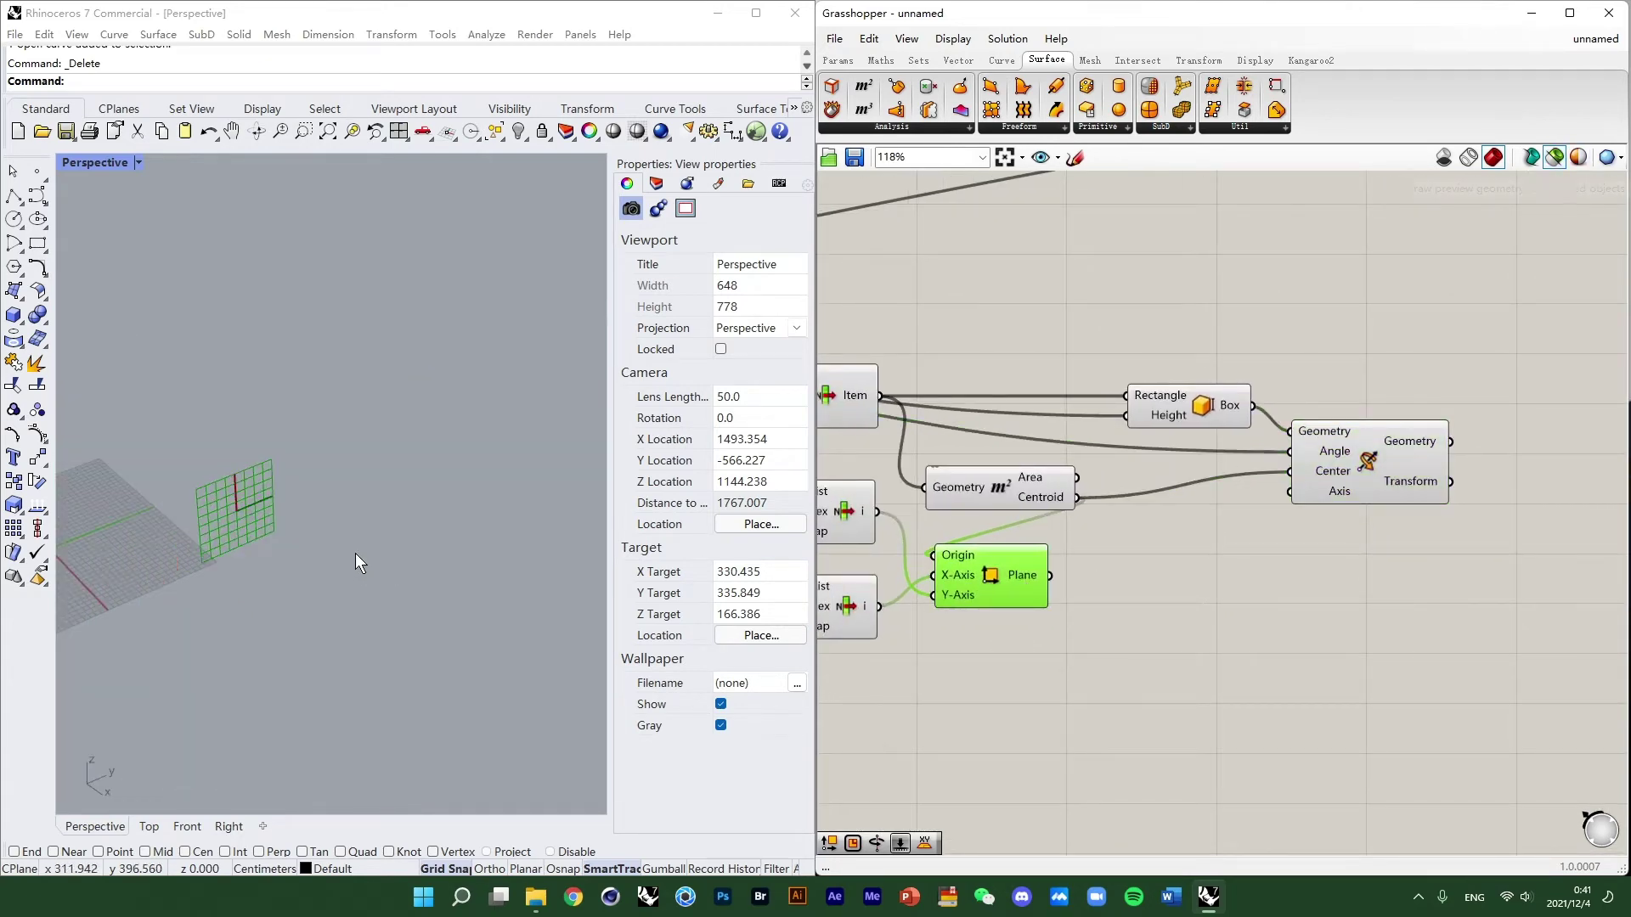
{"action": "right_click_drag", "start_coordinate": [355, 552], "coordinate": [309, 501]}
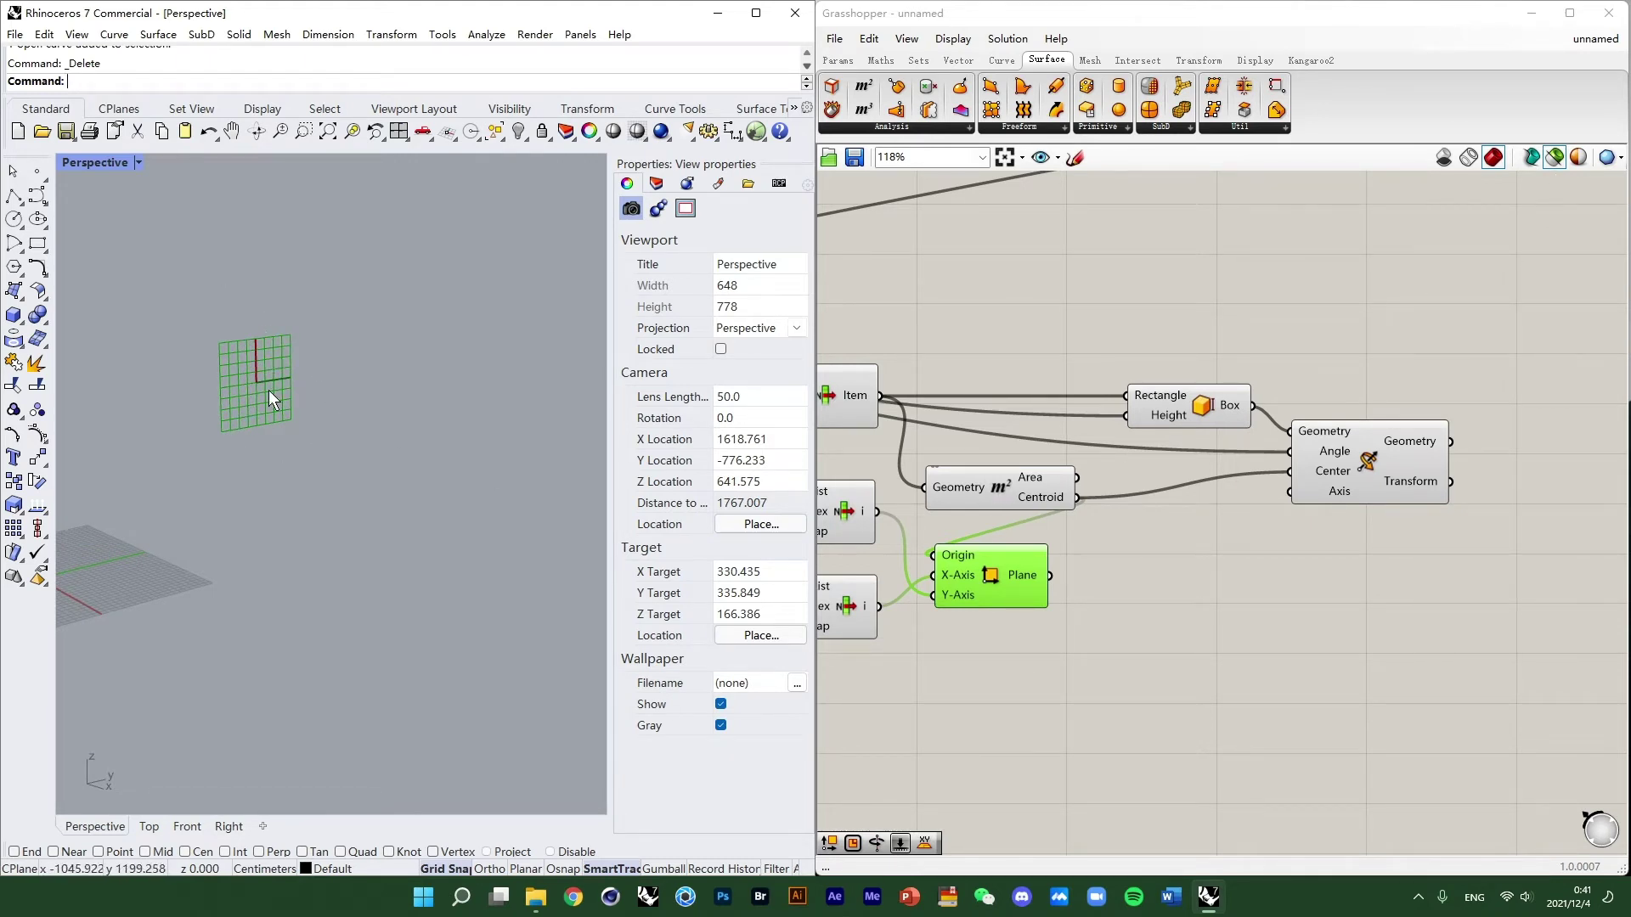
{"action": "scroll", "coordinate": [247, 350], "scroll_direction": "up", "scroll_amount": 5}
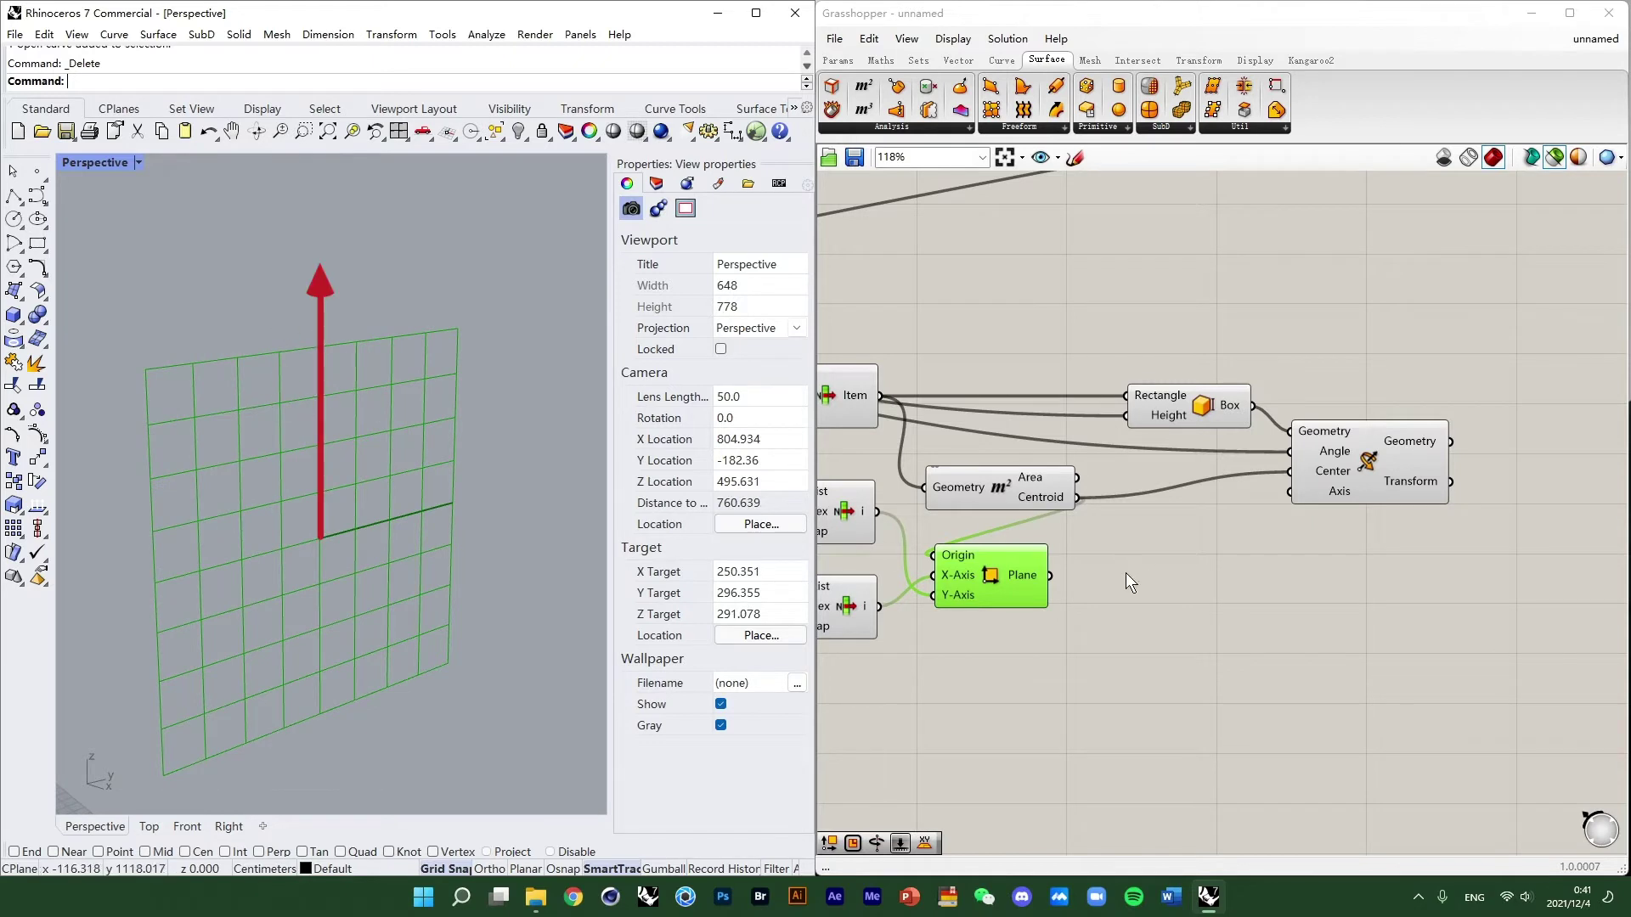
{"action": "left_click", "coordinate": [1025, 584]}
{"action": "left_click", "coordinate": [1555, 158]}
{"action": "left_click", "coordinate": [1099, 587]}
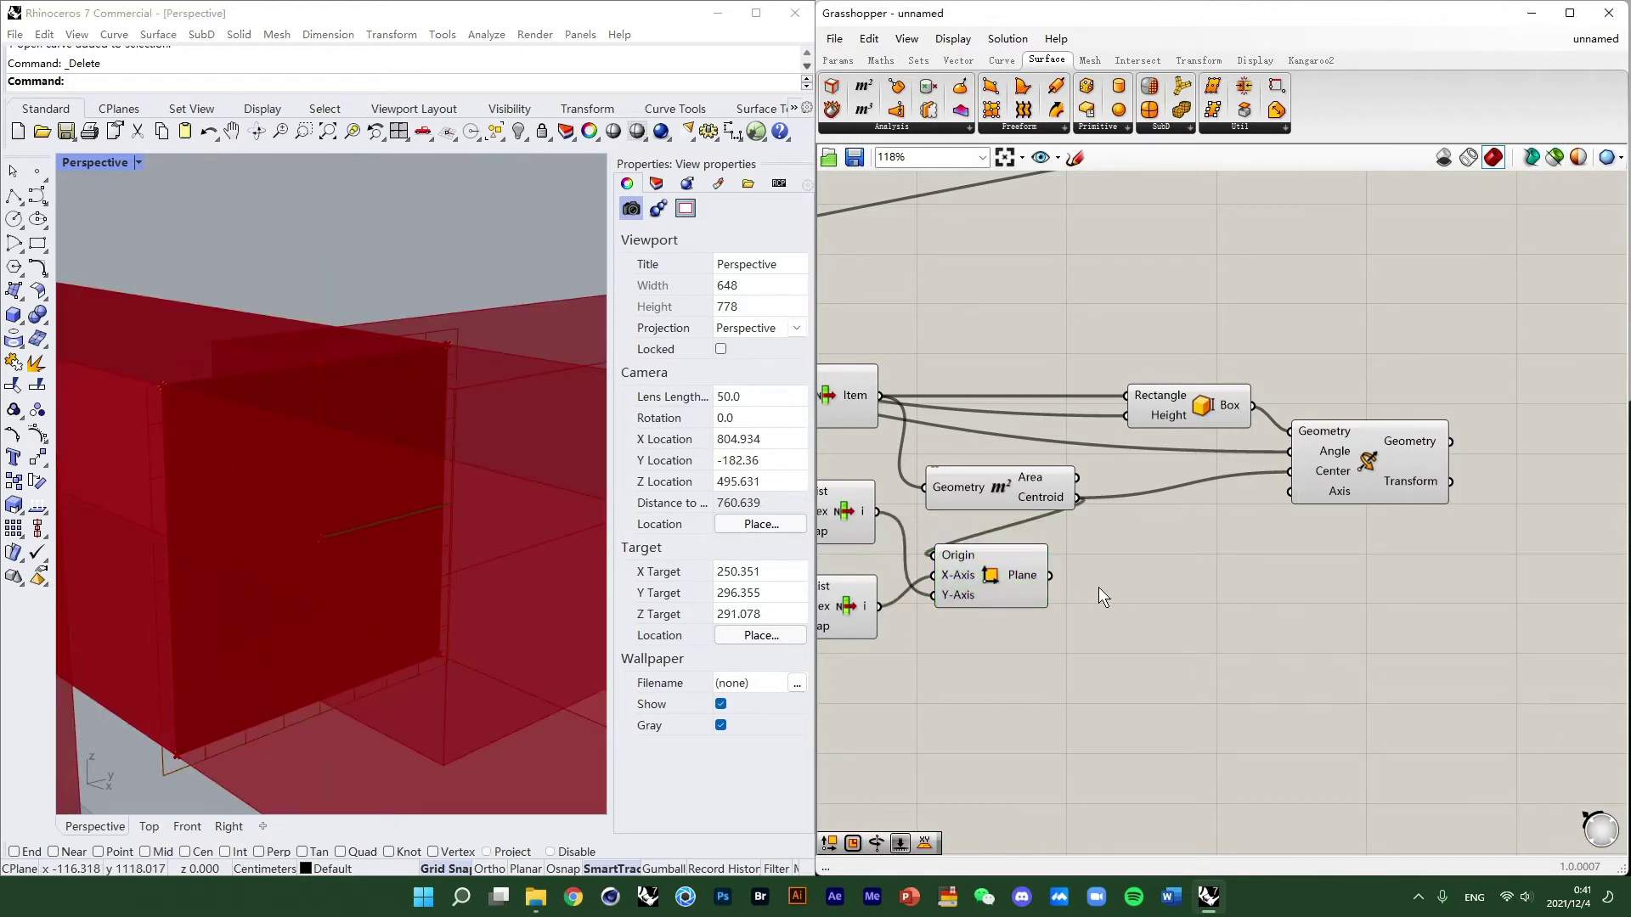
Add a Deconstruct Plane component beside Construct Plane, fed by its Plane output.
{"action": "double_click", "coordinate": [1099, 589]}
{"action": "type", "text": "d"}
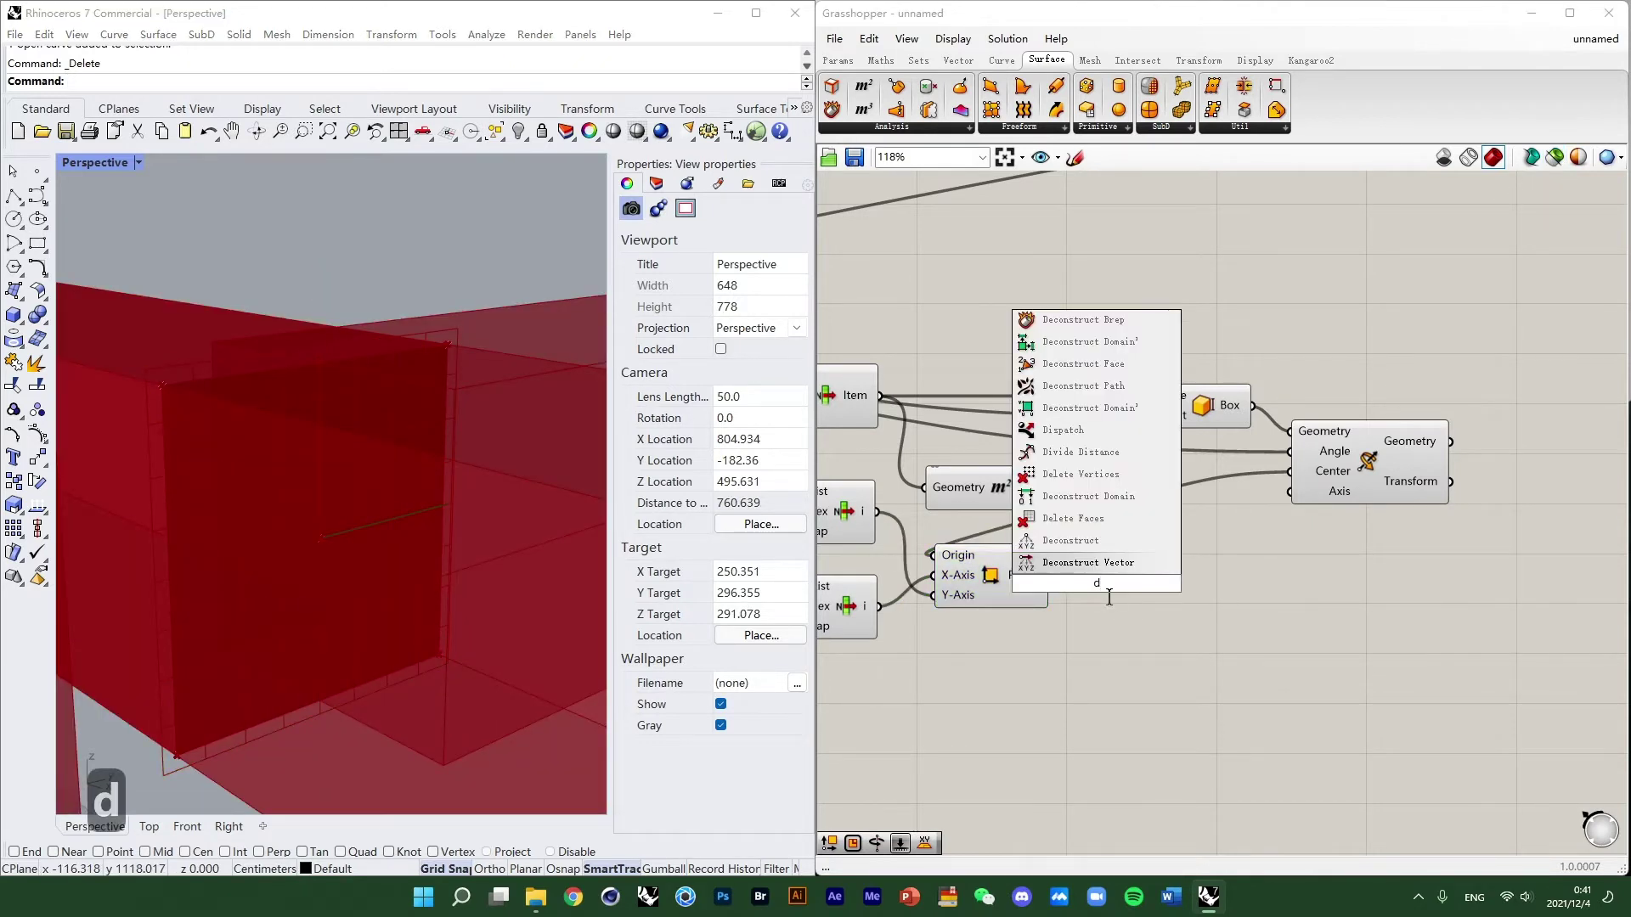
{"action": "type", "text": "econstru"}
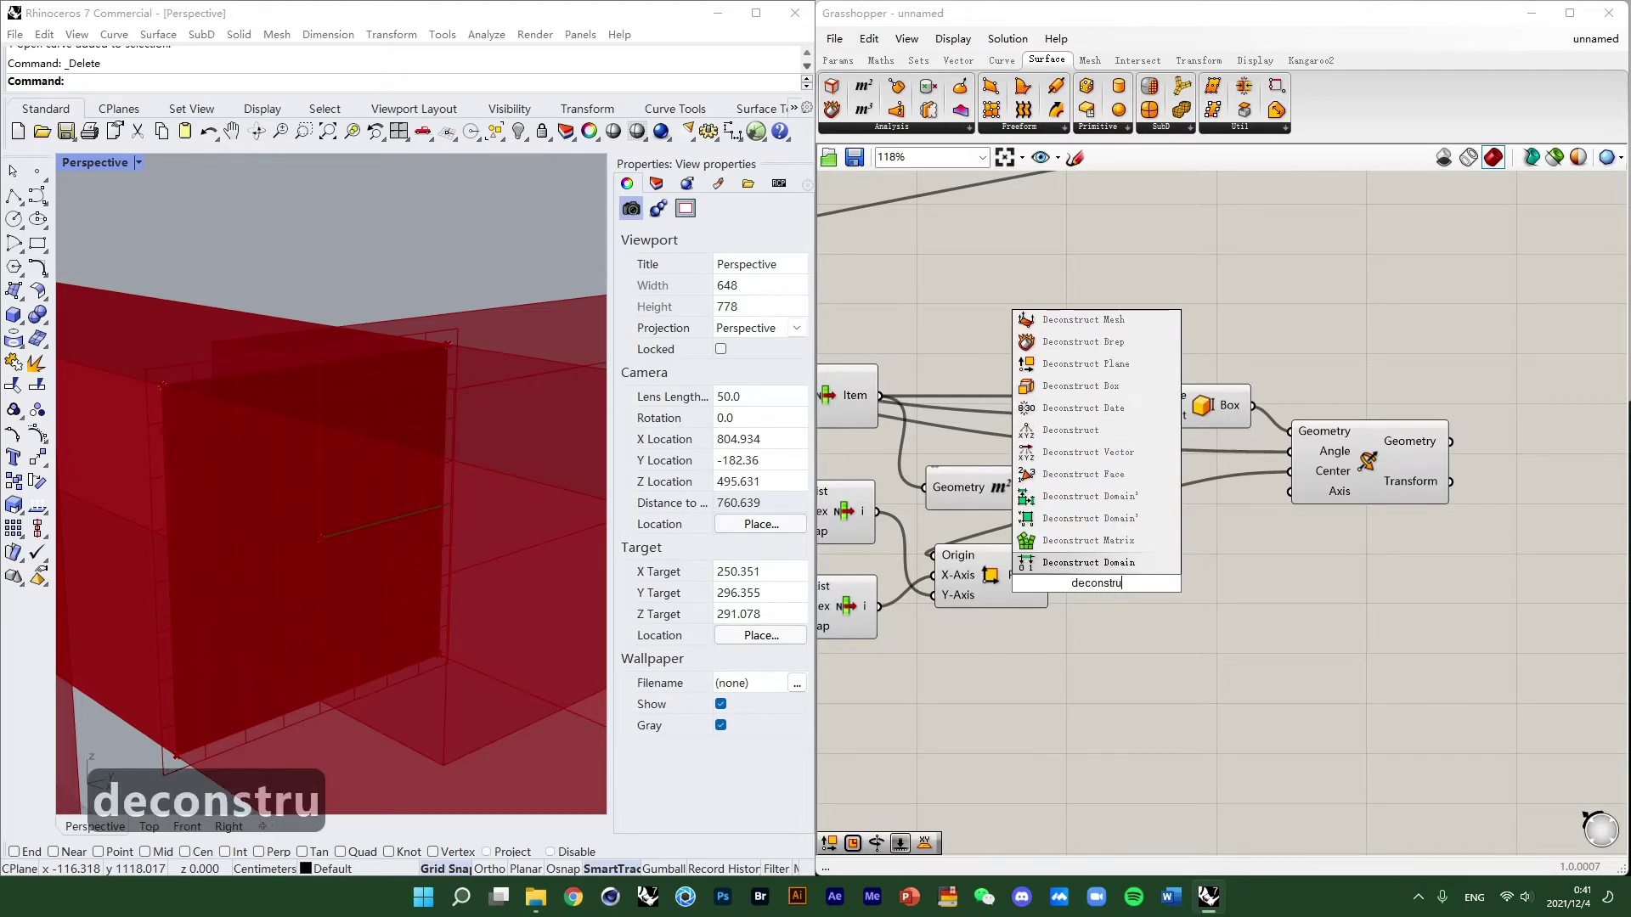
{"action": "left_click", "coordinate": [1085, 365]}
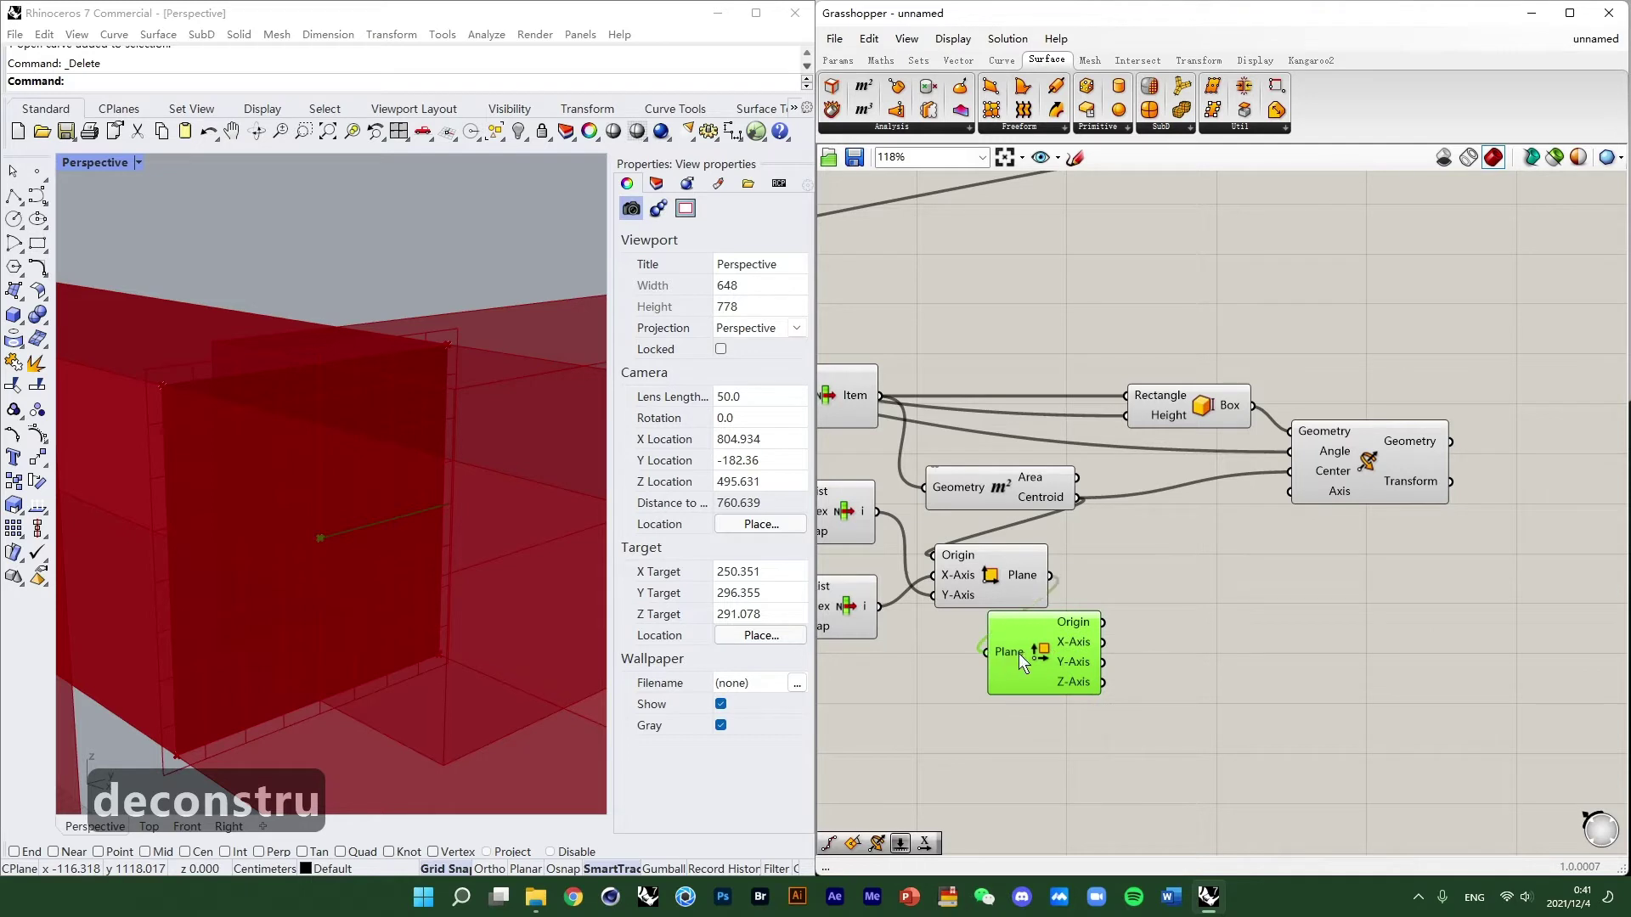
{"action": "left_click_drag", "start_coordinate": [1017, 654], "coordinate": [1138, 563]}
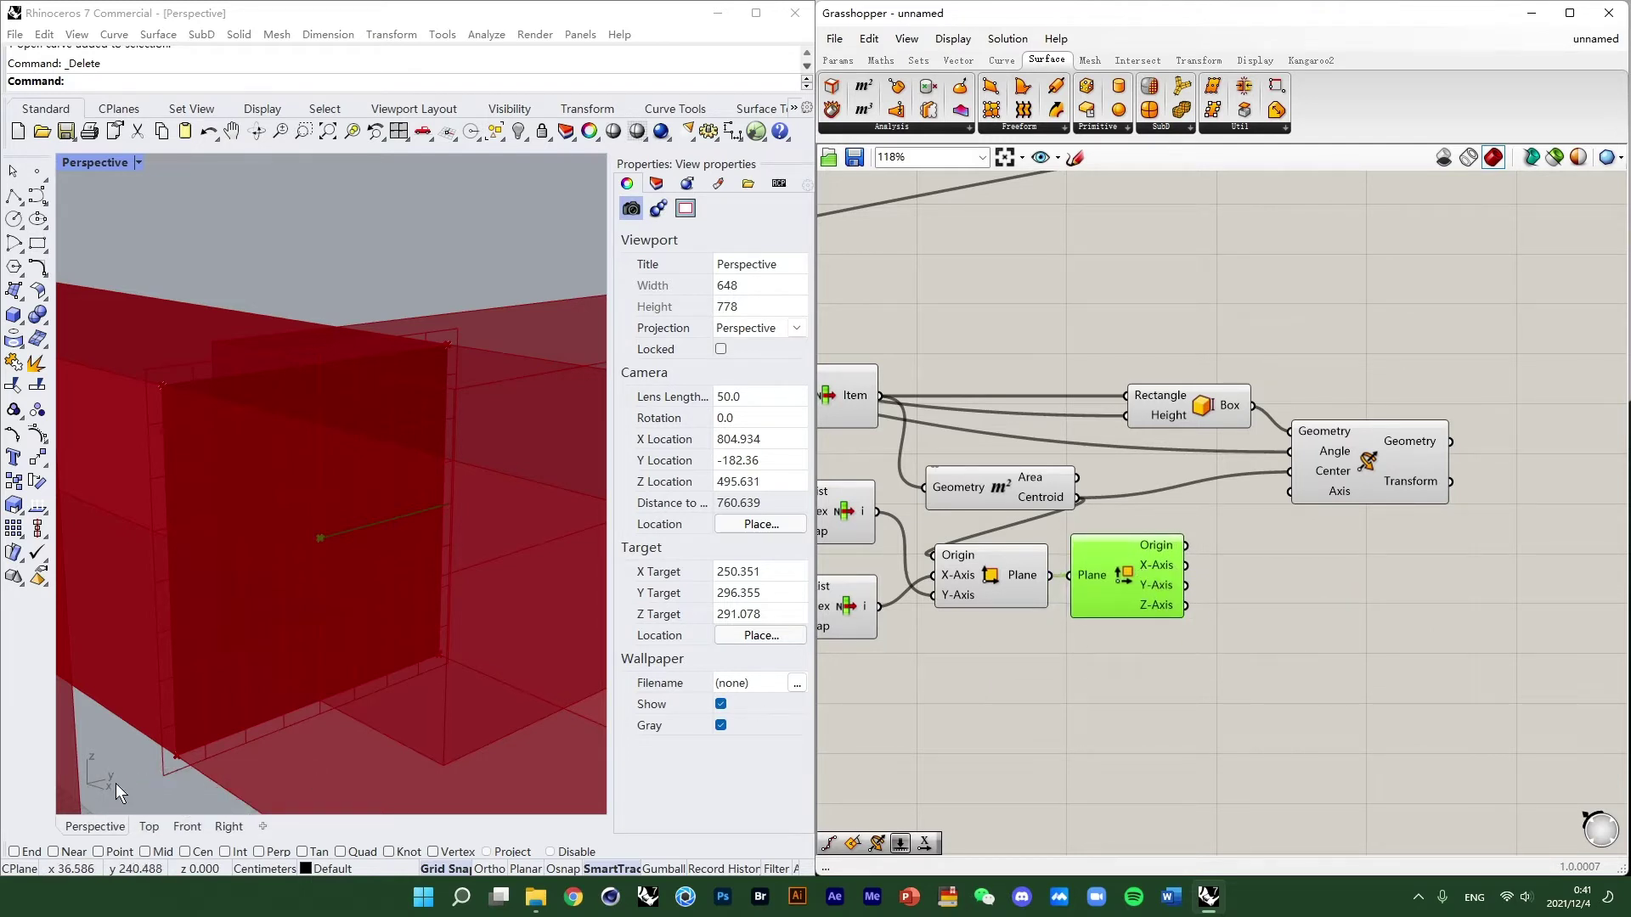
Wire Deconstruct Plane's X-Axis output to Rotate 3D's Axis input.
{"action": "scroll", "coordinate": [301, 547], "scroll_direction": "down", "scroll_amount": 10}
{"action": "right_click_drag", "start_coordinate": [223, 544], "coordinate": [253, 618]}
{"action": "scroll", "coordinate": [315, 618], "scroll_direction": "up", "scroll_amount": 7}
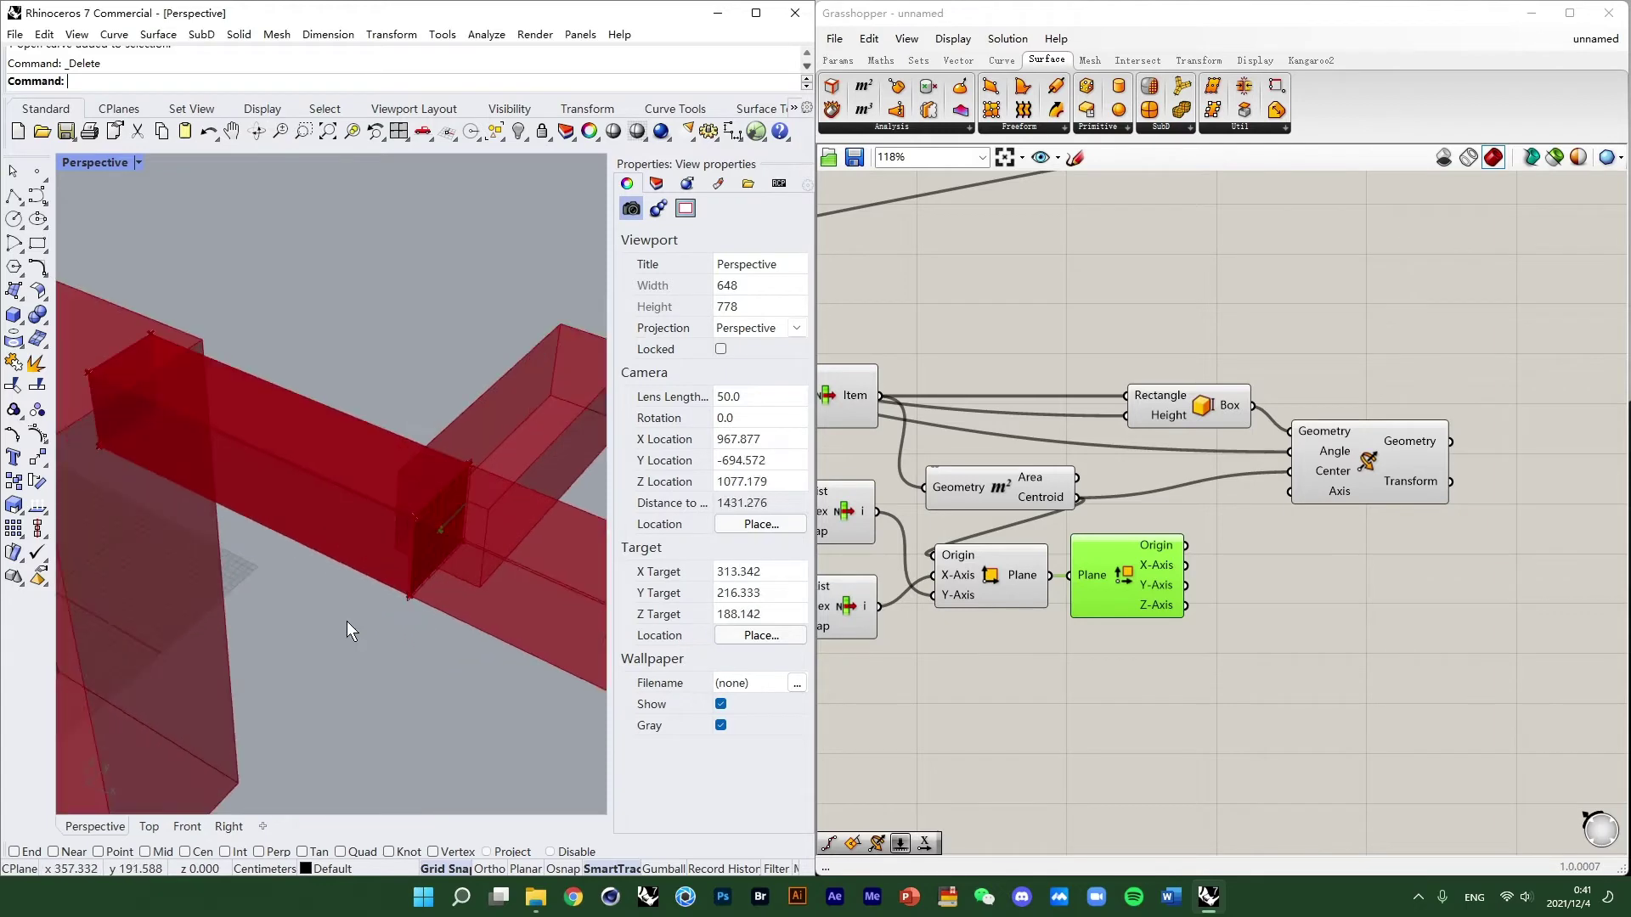
{"action": "left_click_drag", "start_coordinate": [1187, 566], "coordinate": [1299, 492]}
{"action": "left_click", "coordinate": [1357, 472]}
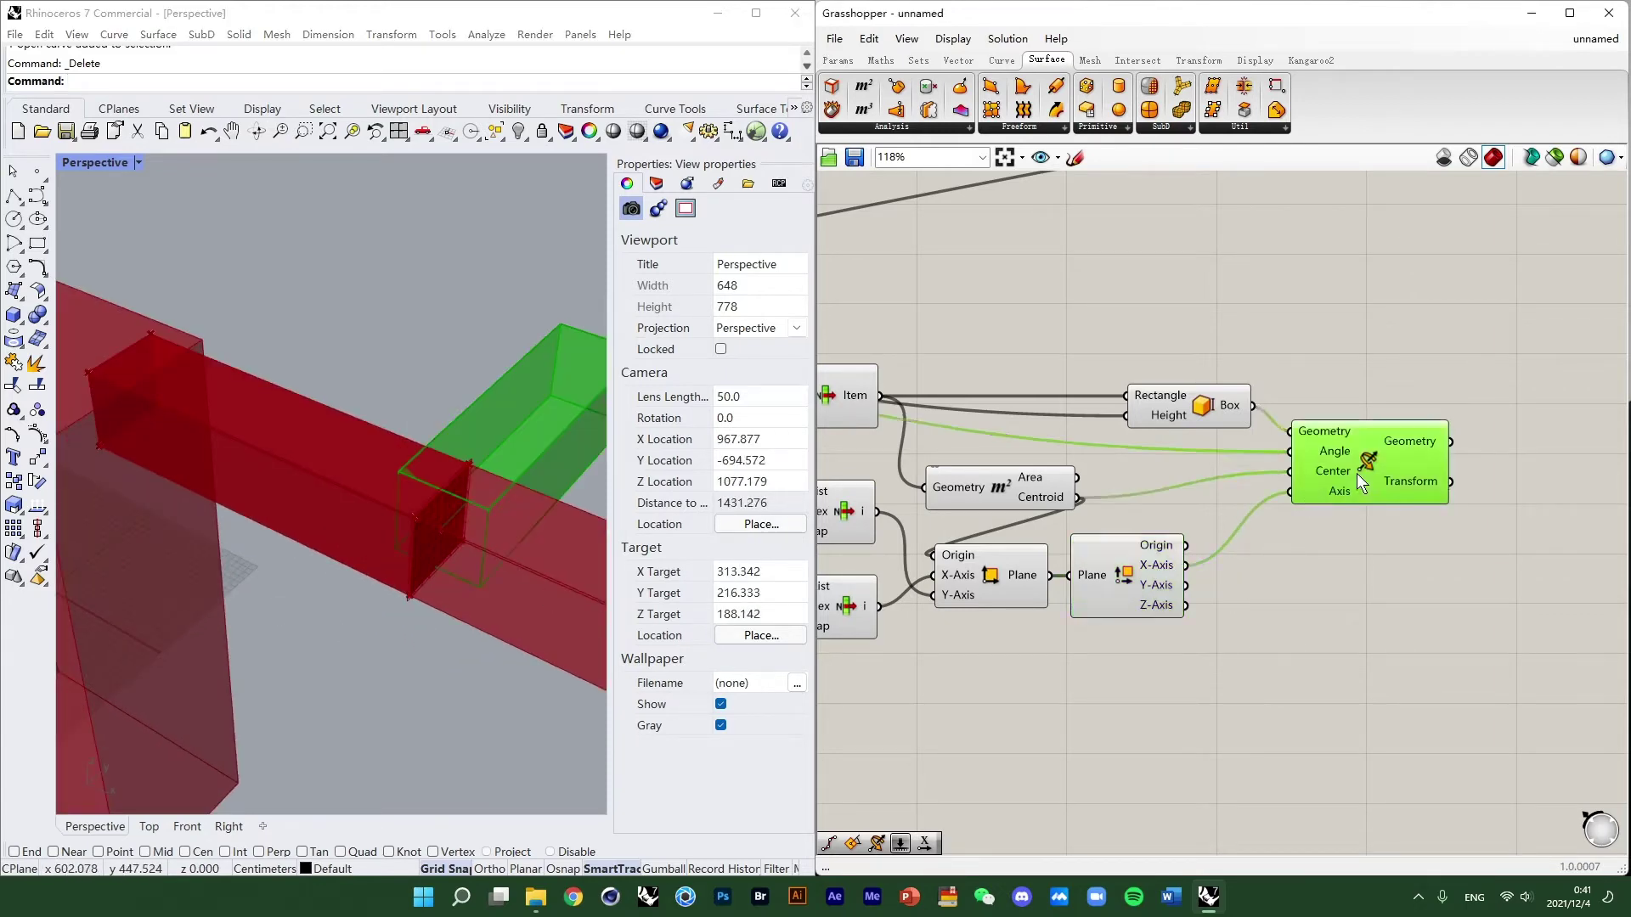
Set the forearm's rotation angle slider to 51 to test the rotation.
{"action": "scroll", "coordinate": [1349, 496], "scroll_direction": "down", "scroll_amount": 4}
{"action": "scroll", "coordinate": [1257, 565], "scroll_direction": "down", "scroll_amount": 3}
{"action": "scroll", "coordinate": [1134, 552], "scroll_direction": "up", "scroll_amount": 6}
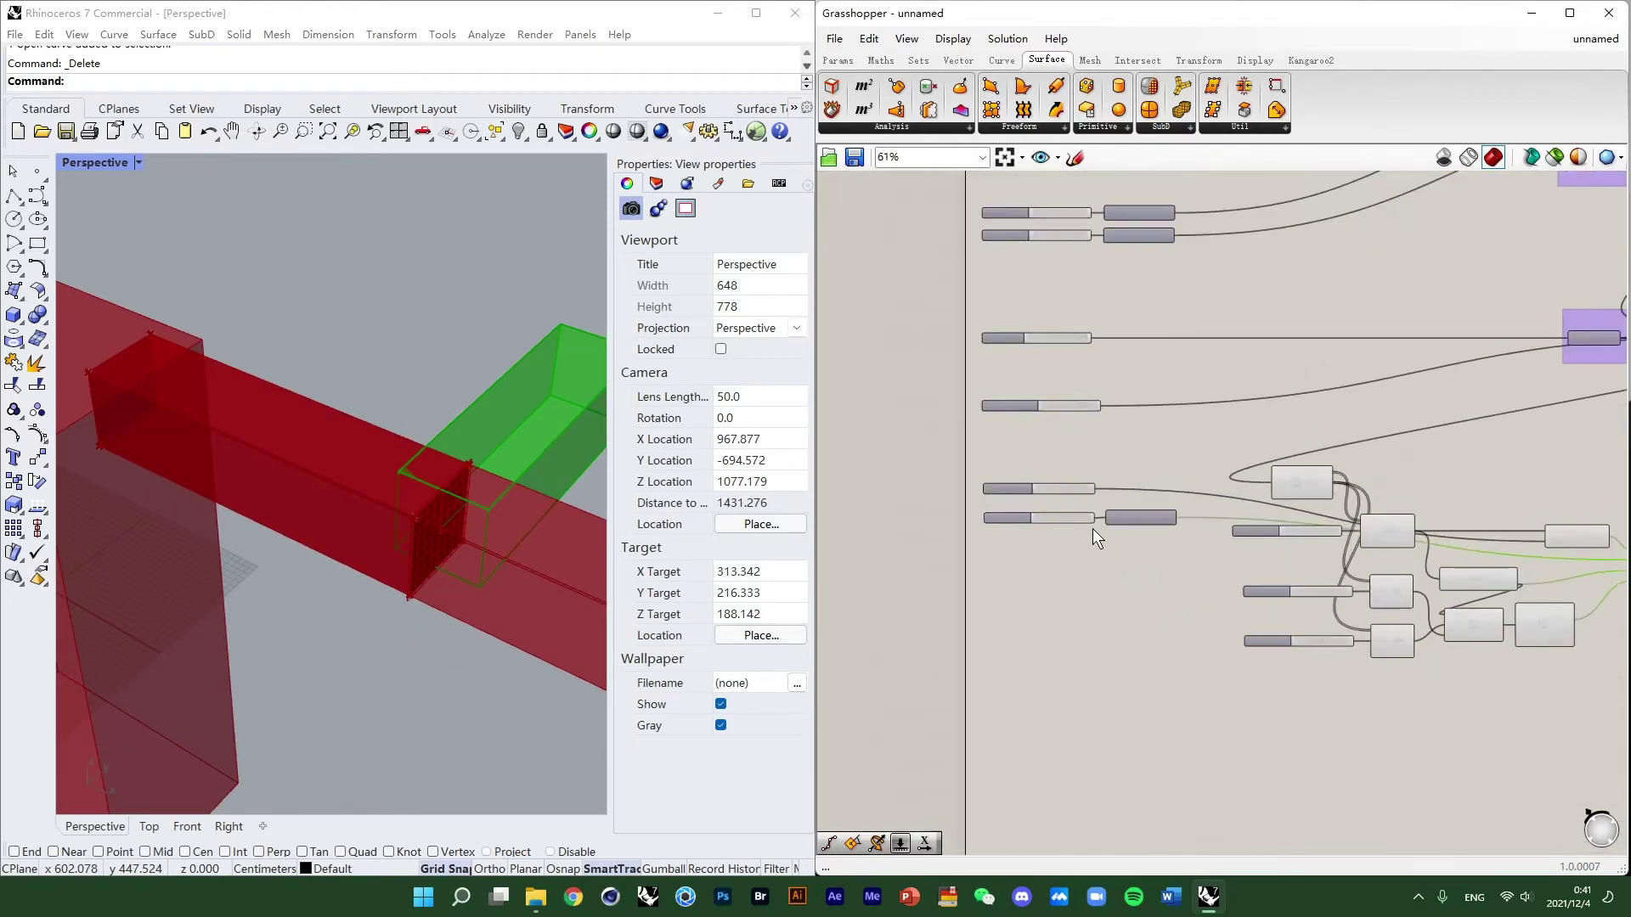
{"action": "left_click_drag", "start_coordinate": [1128, 540], "coordinate": [1085, 537]}
{"action": "scroll", "coordinate": [217, 470], "scroll_direction": "down", "scroll_amount": 3}
{"action": "right_click_drag", "start_coordinate": [218, 470], "coordinate": [288, 392]}
{"action": "scroll", "coordinate": [251, 411], "scroll_direction": "up", "scroll_amount": 4}
{"action": "mouse_move", "coordinate": [1093, 538]}
{"action": "left_mouse_down"}
{"action": "mouse_move", "coordinate": [1013, 544]}
{"action": "mouse_move", "coordinate": [1077, 544]}
{"action": "left_mouse_up"}
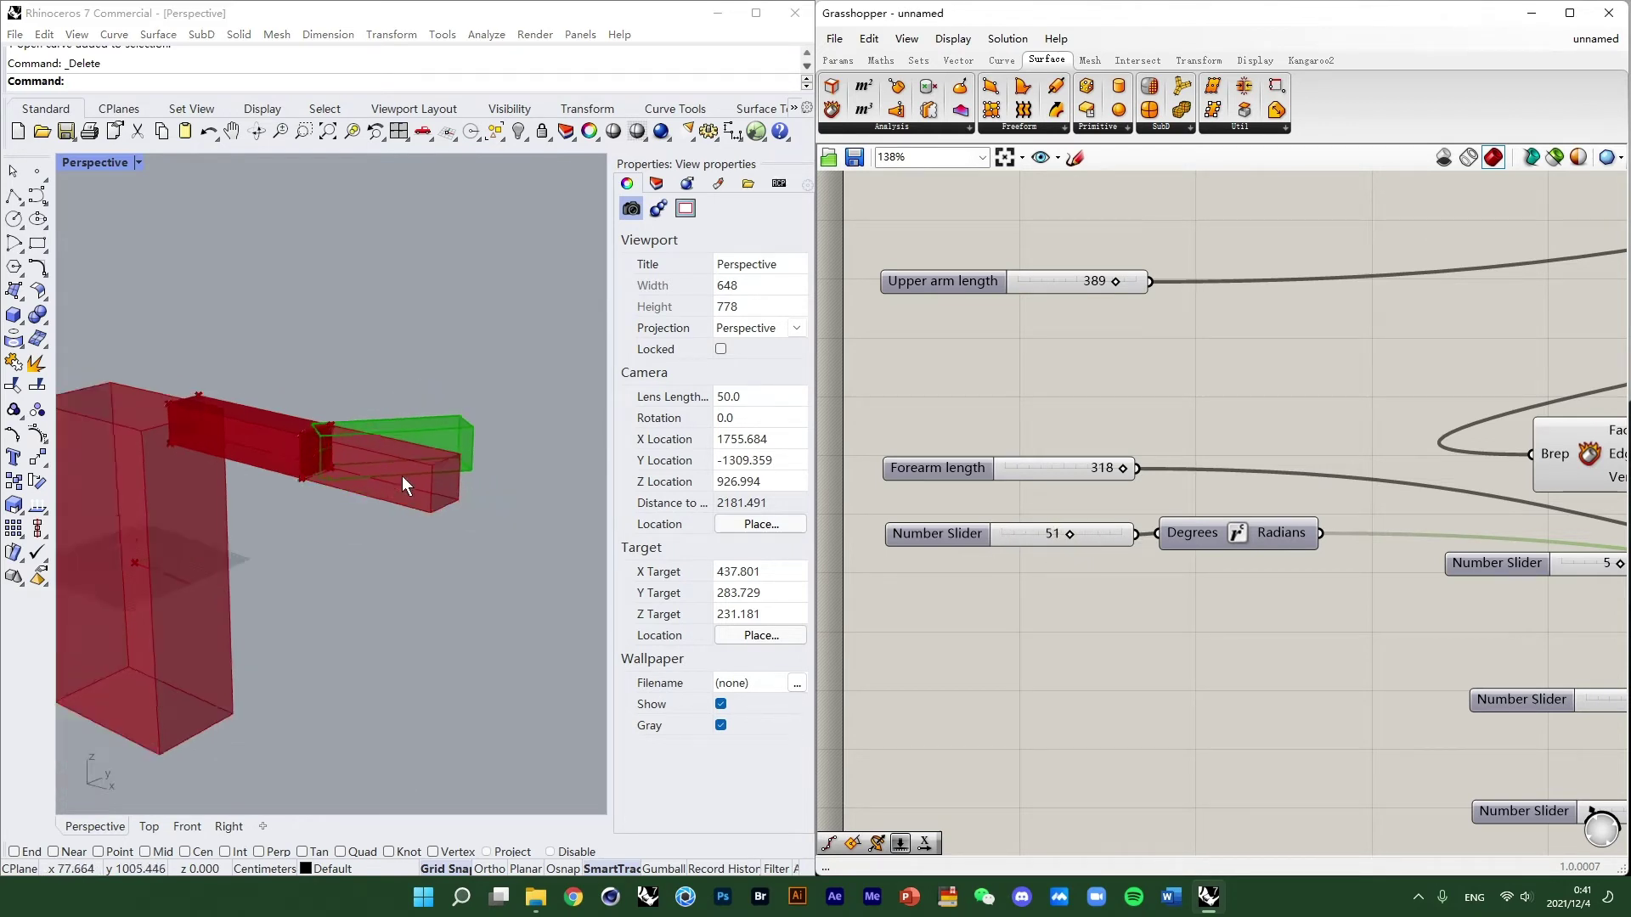
Examine the rotated forearm from several sides and check the inputs of the Rotate 3D component.
{"action": "right_click_drag", "start_coordinate": [401, 475], "coordinate": [285, 465]}
{"action": "scroll", "coordinate": [267, 498], "scroll_direction": "up", "scroll_amount": 2}
{"action": "scroll", "coordinate": [387, 501], "scroll_direction": "up", "scroll_amount": 4}
{"action": "scroll", "coordinate": [296, 494], "scroll_direction": "down", "scroll_amount": 6}
{"action": "scroll", "coordinate": [1245, 553], "scroll_direction": "down", "scroll_amount": 3}
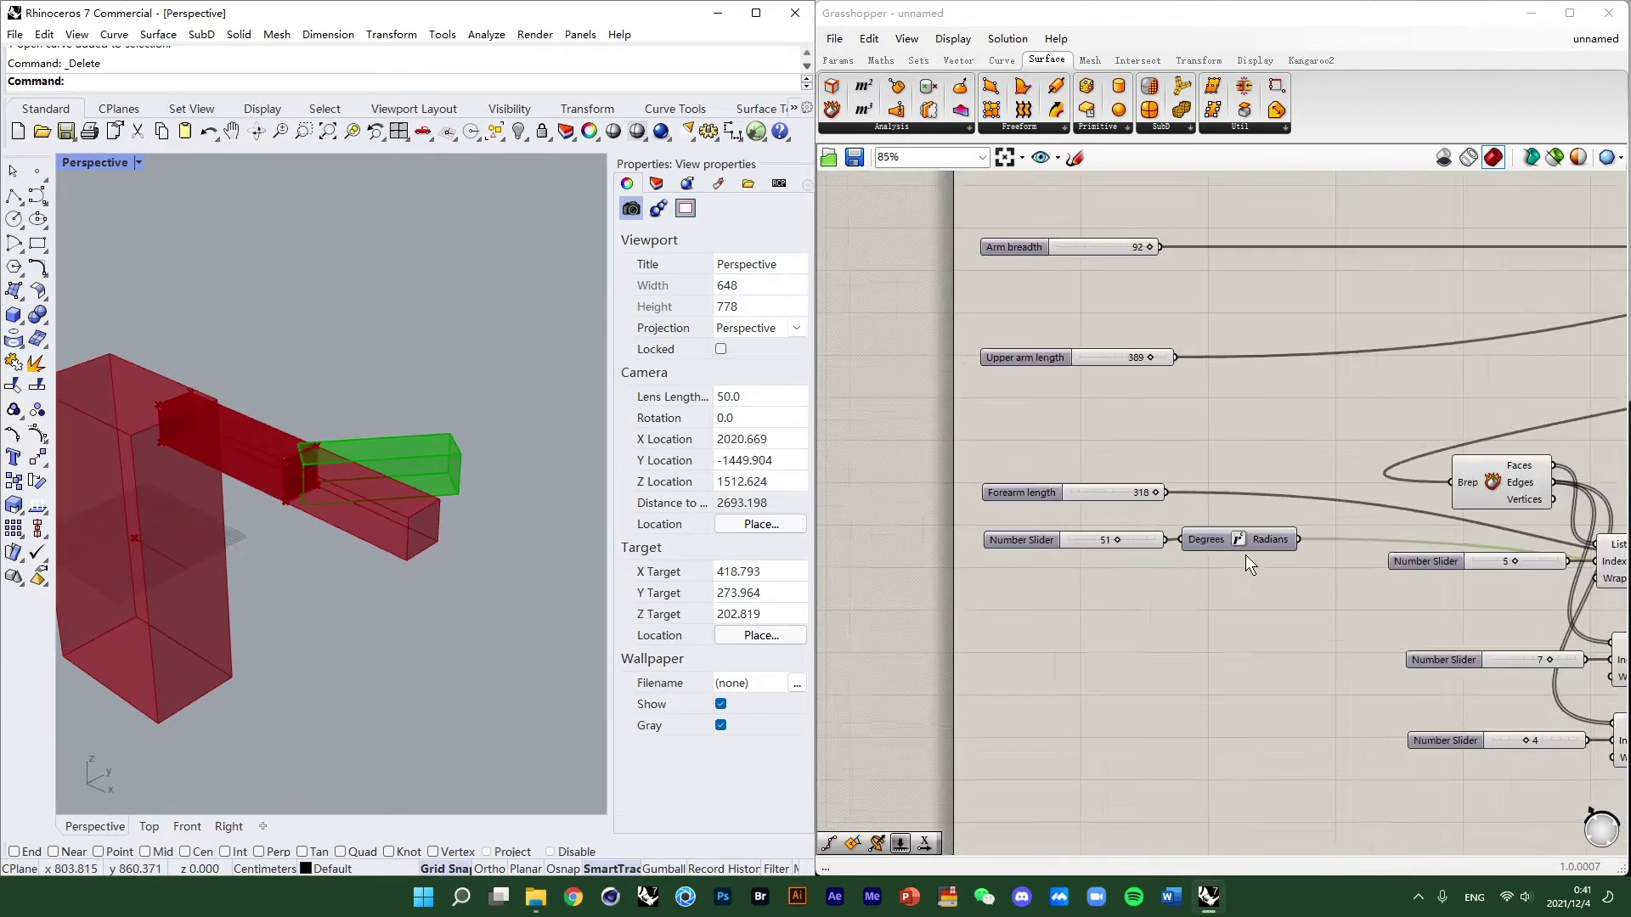
{"action": "right_click_drag", "start_coordinate": [1325, 577], "coordinate": [1056, 467]}
{"action": "right_click_drag", "start_coordinate": [1514, 564], "coordinate": [1094, 544]}
{"action": "scroll", "coordinate": [1146, 456], "scroll_direction": "up", "scroll_amount": 3}
{"action": "scroll", "coordinate": [1146, 456], "scroll_direction": "up", "scroll_amount": 2}
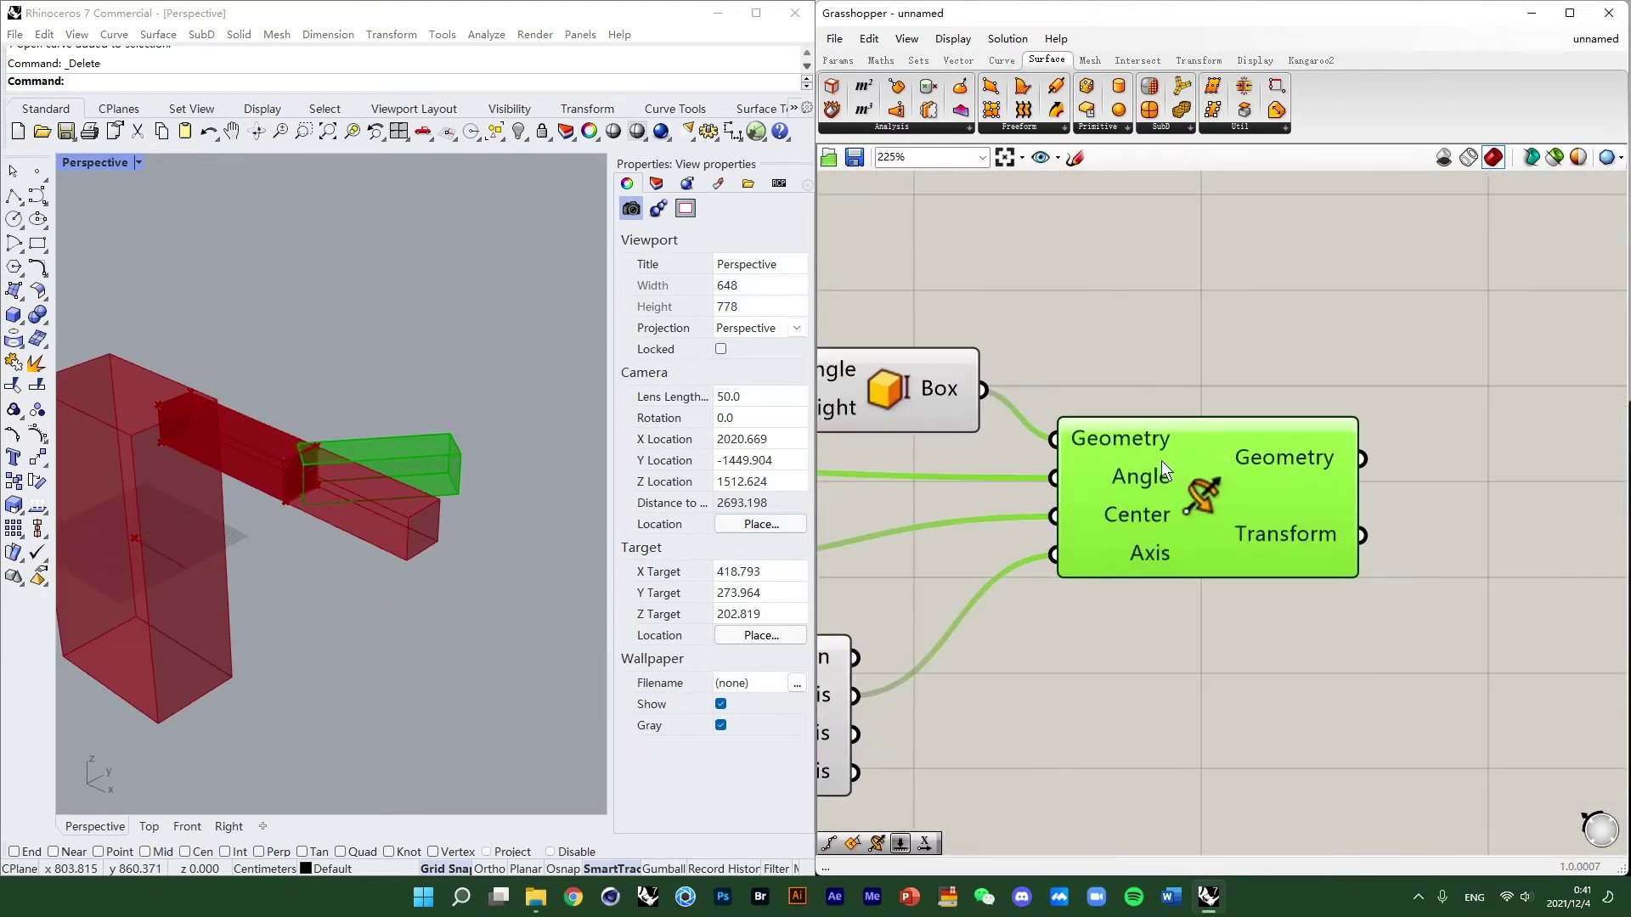
{"action": "scroll", "coordinate": [481, 414], "scroll_direction": "down", "scroll_amount": 4}
{"action": "right_click", "coordinate": [520, 422]}
{"action": "scroll", "coordinate": [1104, 387], "scroll_direction": "down", "scroll_amount": 4}
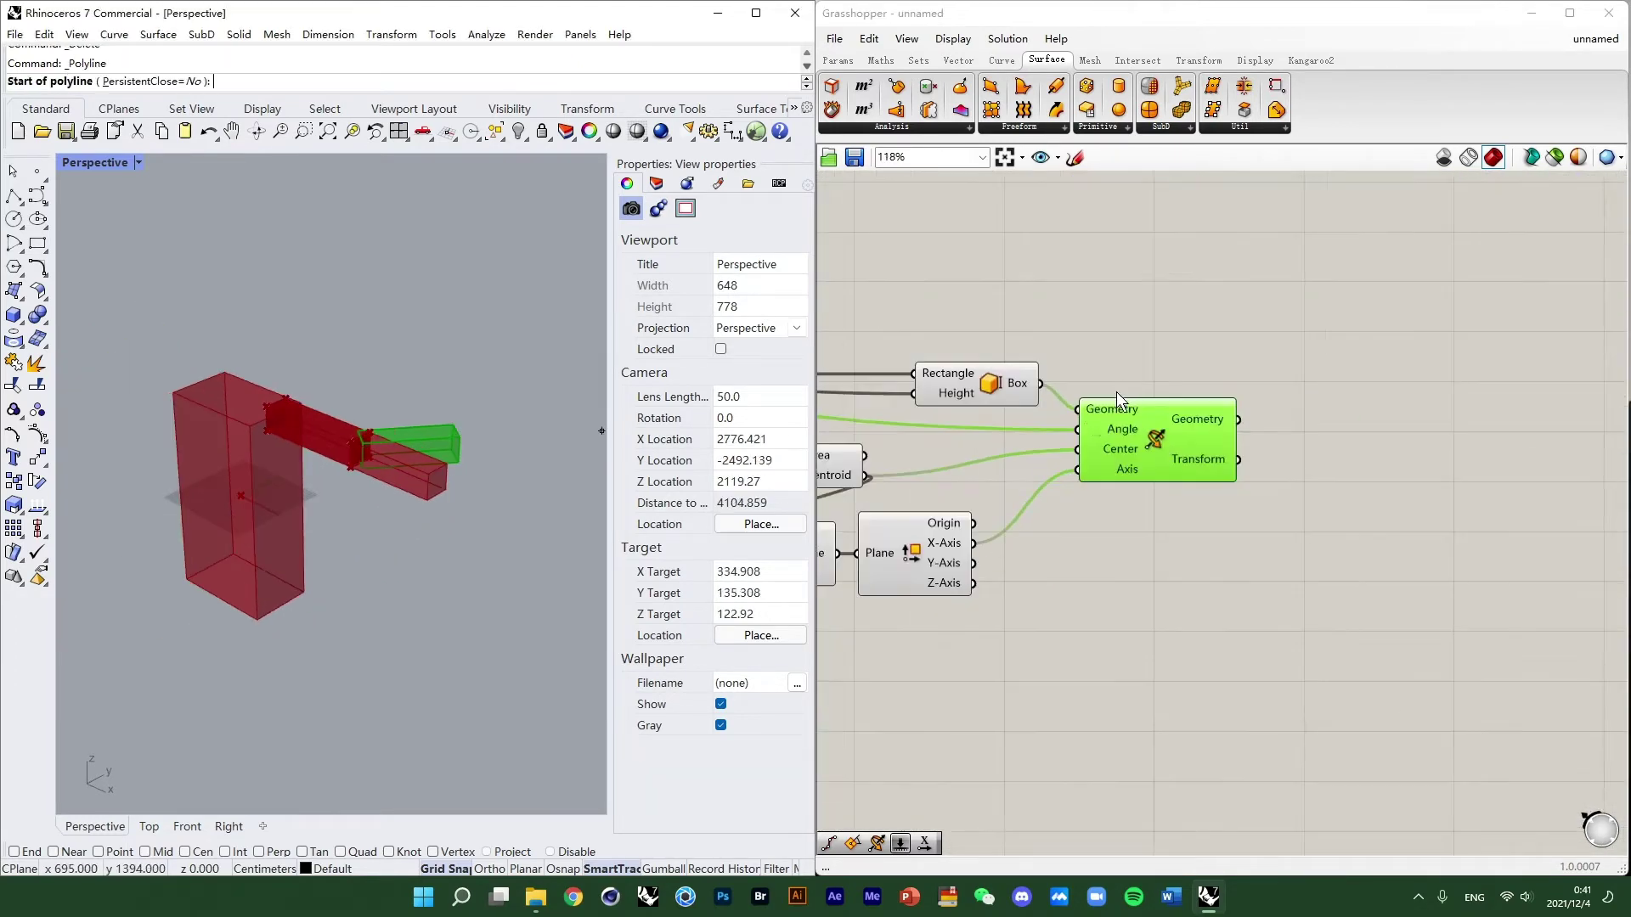
Set the forearm's rotation angle slider to 0.
{"action": "right_click_drag", "start_coordinate": [1113, 393], "coordinate": [1459, 382]}
{"action": "right_click_drag", "start_coordinate": [1121, 441], "coordinate": [1525, 472]}
{"action": "right_click_drag", "start_coordinate": [905, 440], "coordinate": [1046, 474]}
{"action": "right_click_drag", "start_coordinate": [891, 407], "coordinate": [1046, 495]}
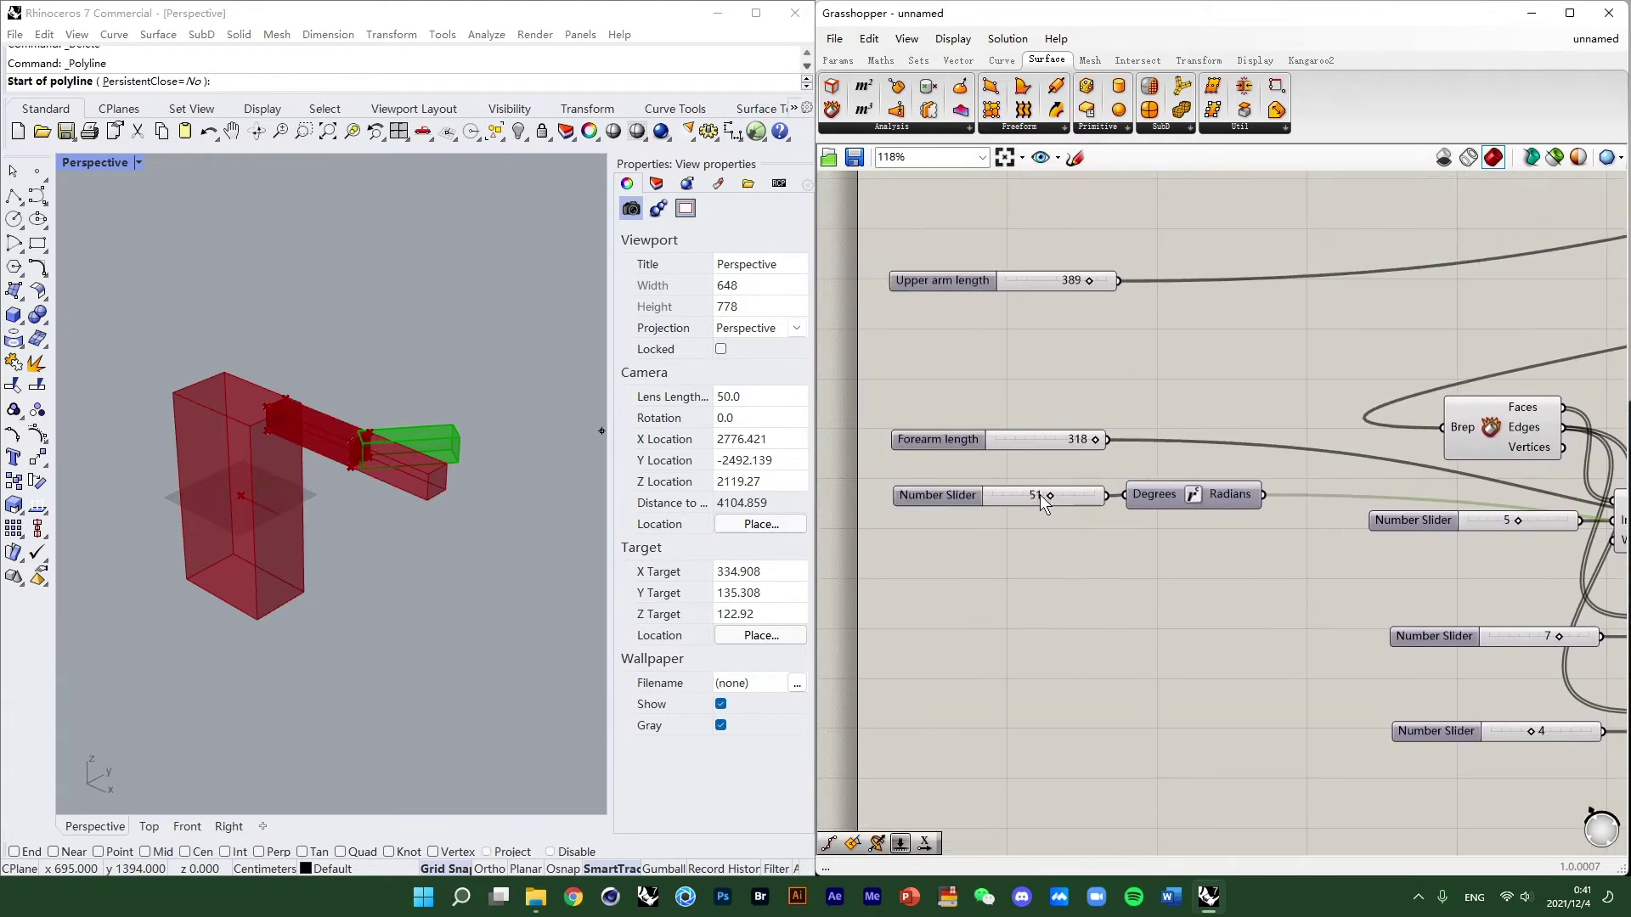
{"action": "scroll", "coordinate": [1043, 497], "scroll_direction": "up", "scroll_amount": 4}
{"action": "left_click_drag", "start_coordinate": [1064, 507], "coordinate": [847, 498]}
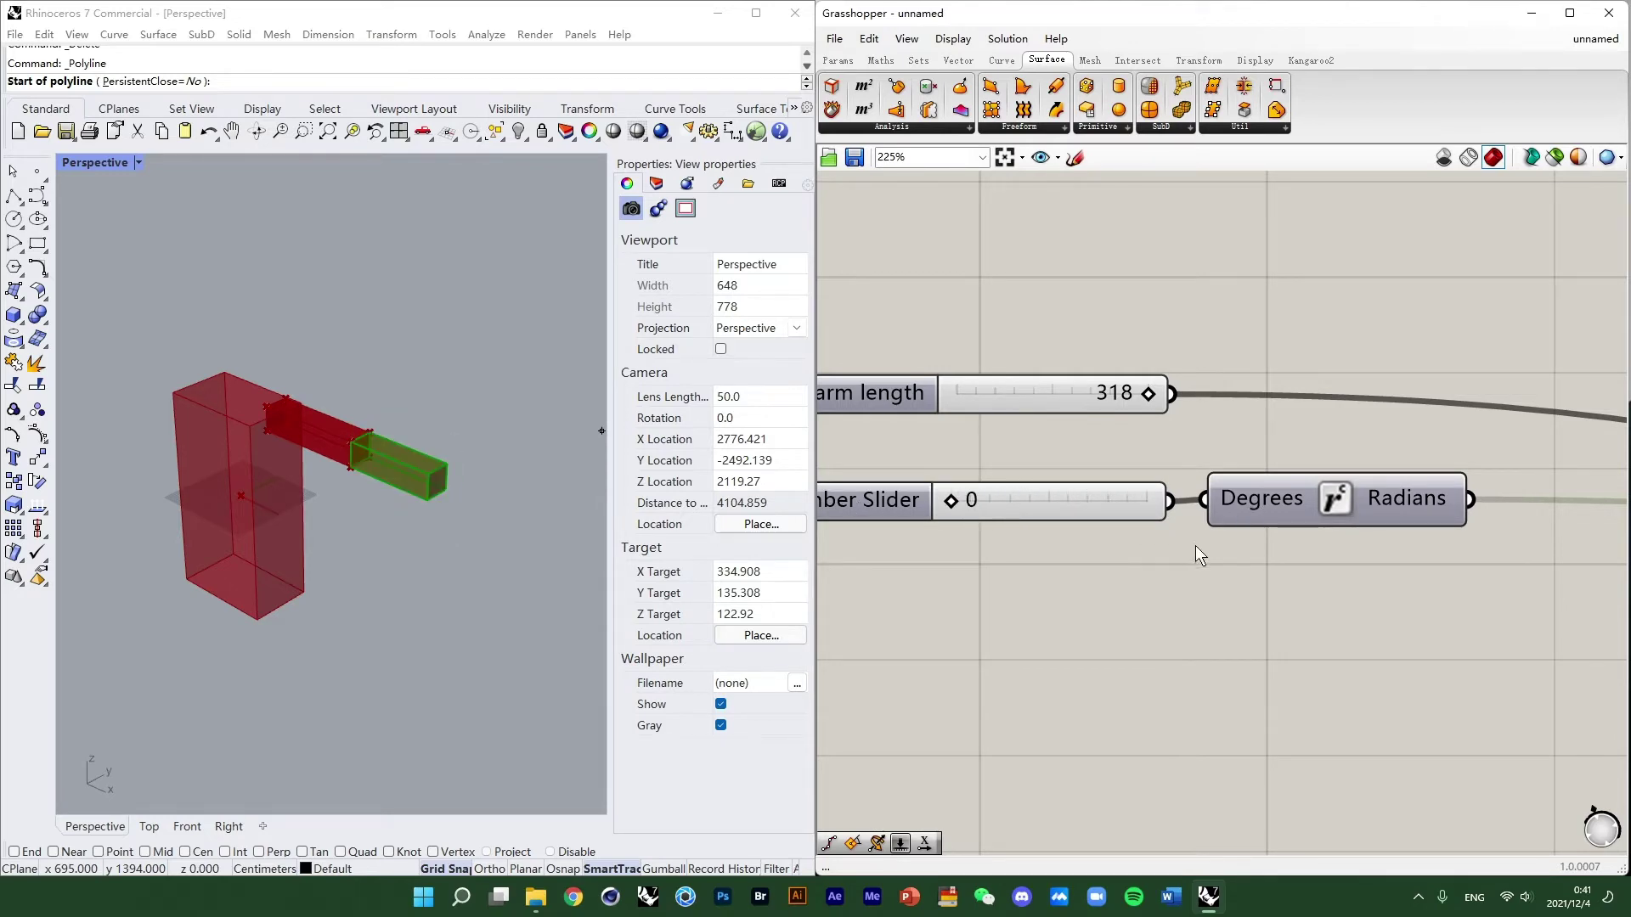
Examine the Rotate Plane component and angle conversion in the plane rotation group, and compare the forearm's angle slider.
{"action": "scroll", "coordinate": [1197, 548], "scroll_direction": "down", "scroll_amount": 5}
{"action": "scroll", "coordinate": [1087, 527], "scroll_direction": "up", "scroll_amount": 5}
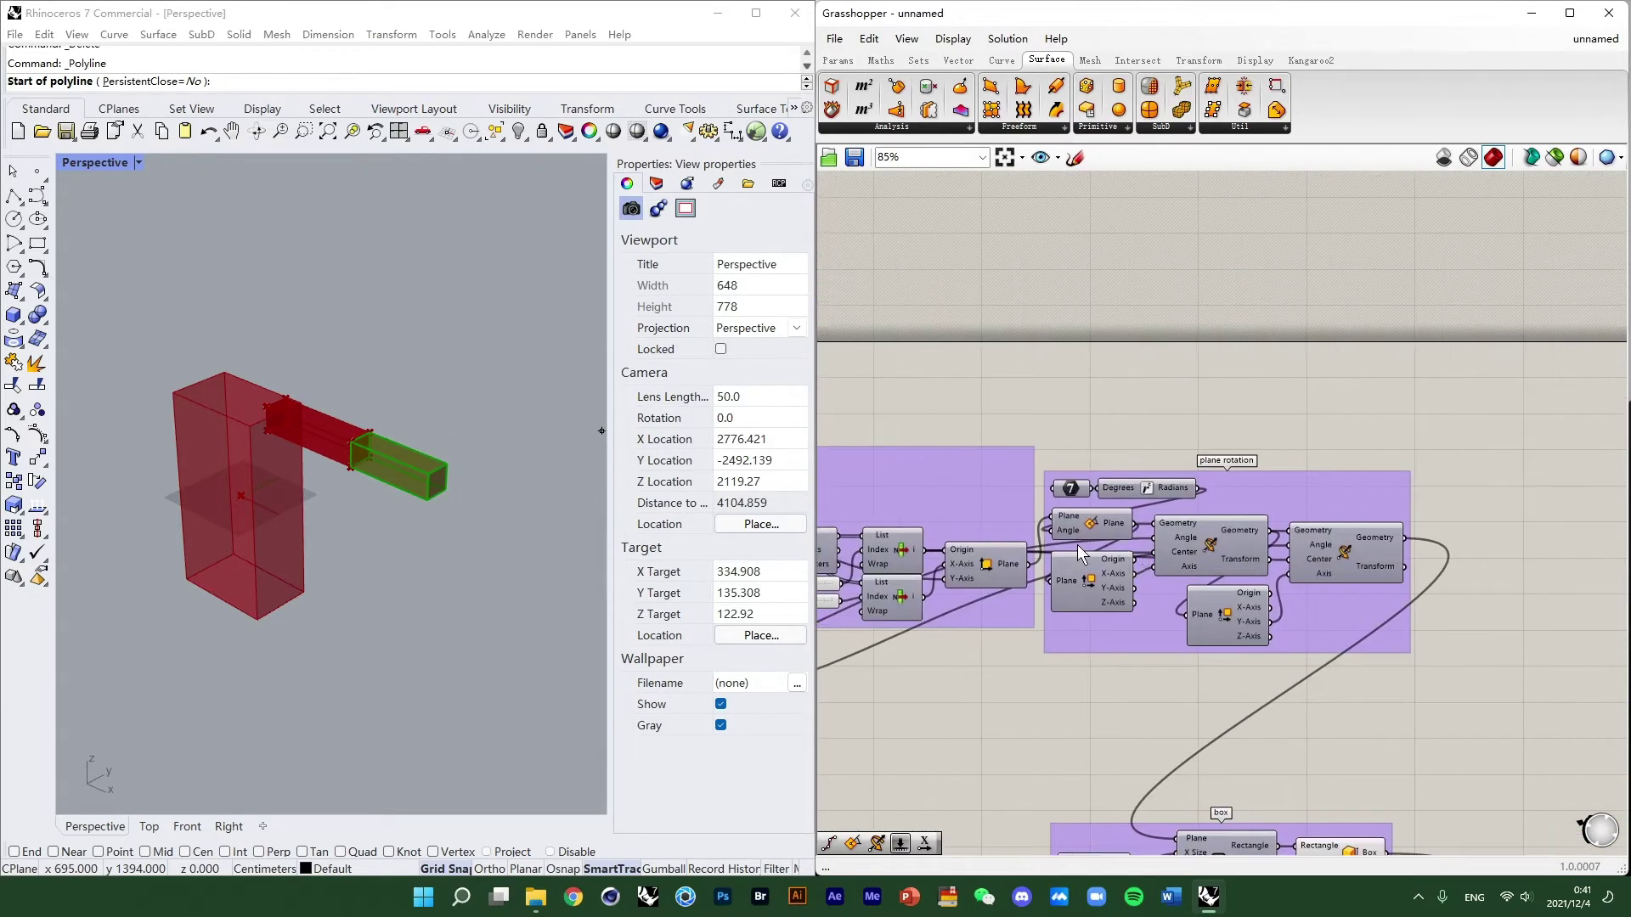
{"action": "left_click", "coordinate": [1113, 502]}
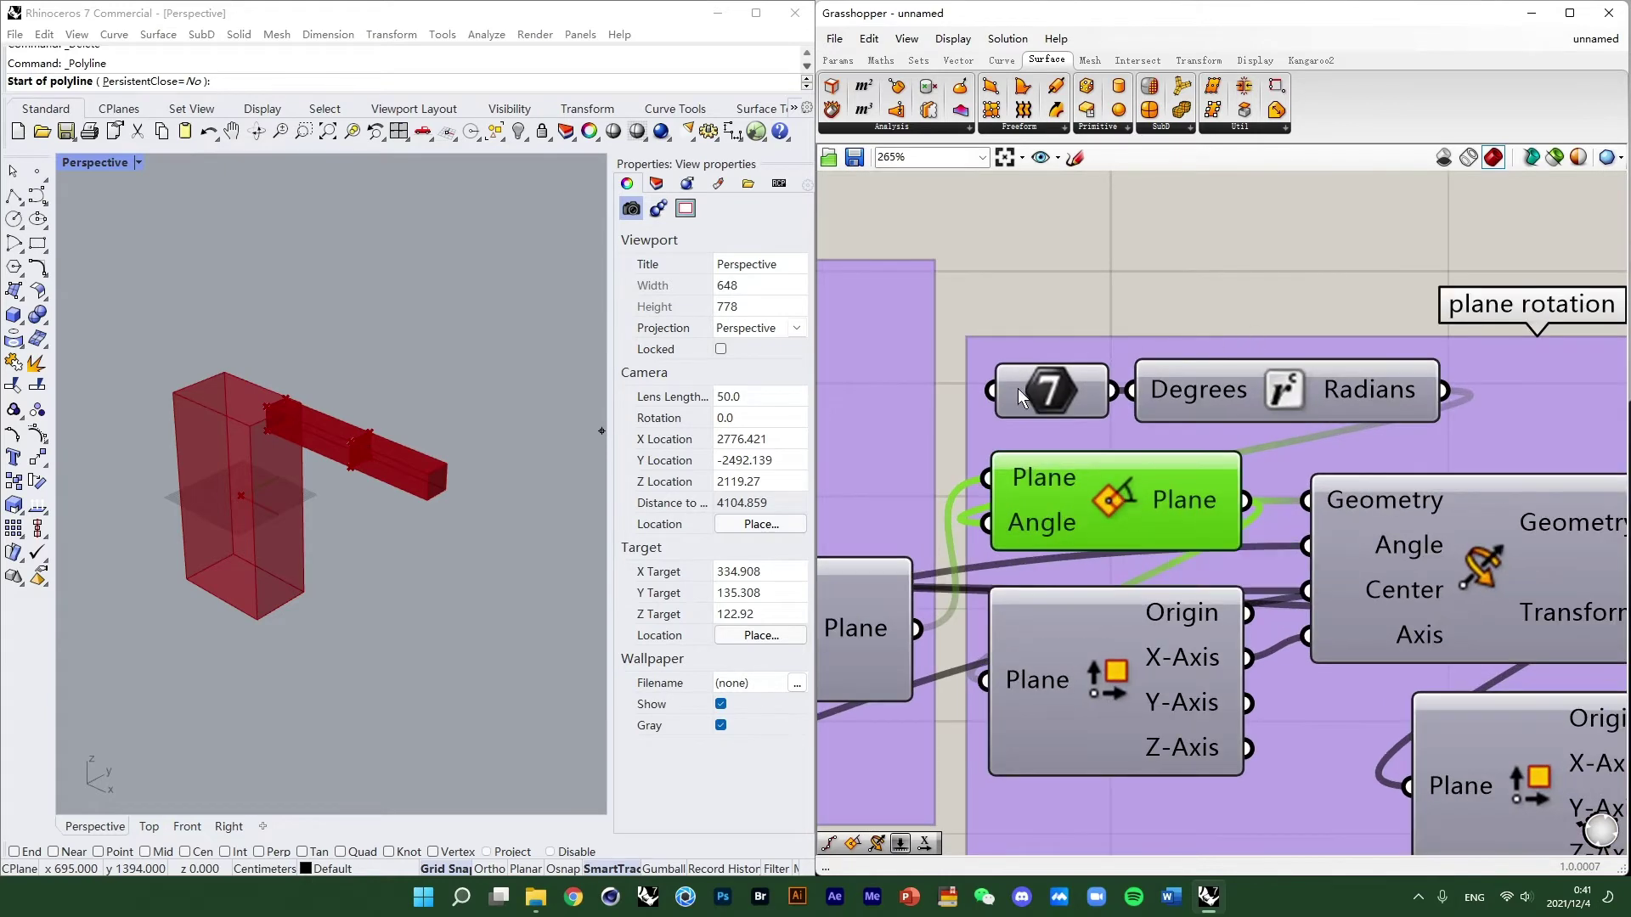
{"action": "scroll", "coordinate": [1145, 314], "scroll_direction": "down", "scroll_amount": 10}
{"action": "scroll", "coordinate": [1132, 503], "scroll_direction": "up", "scroll_amount": 9}
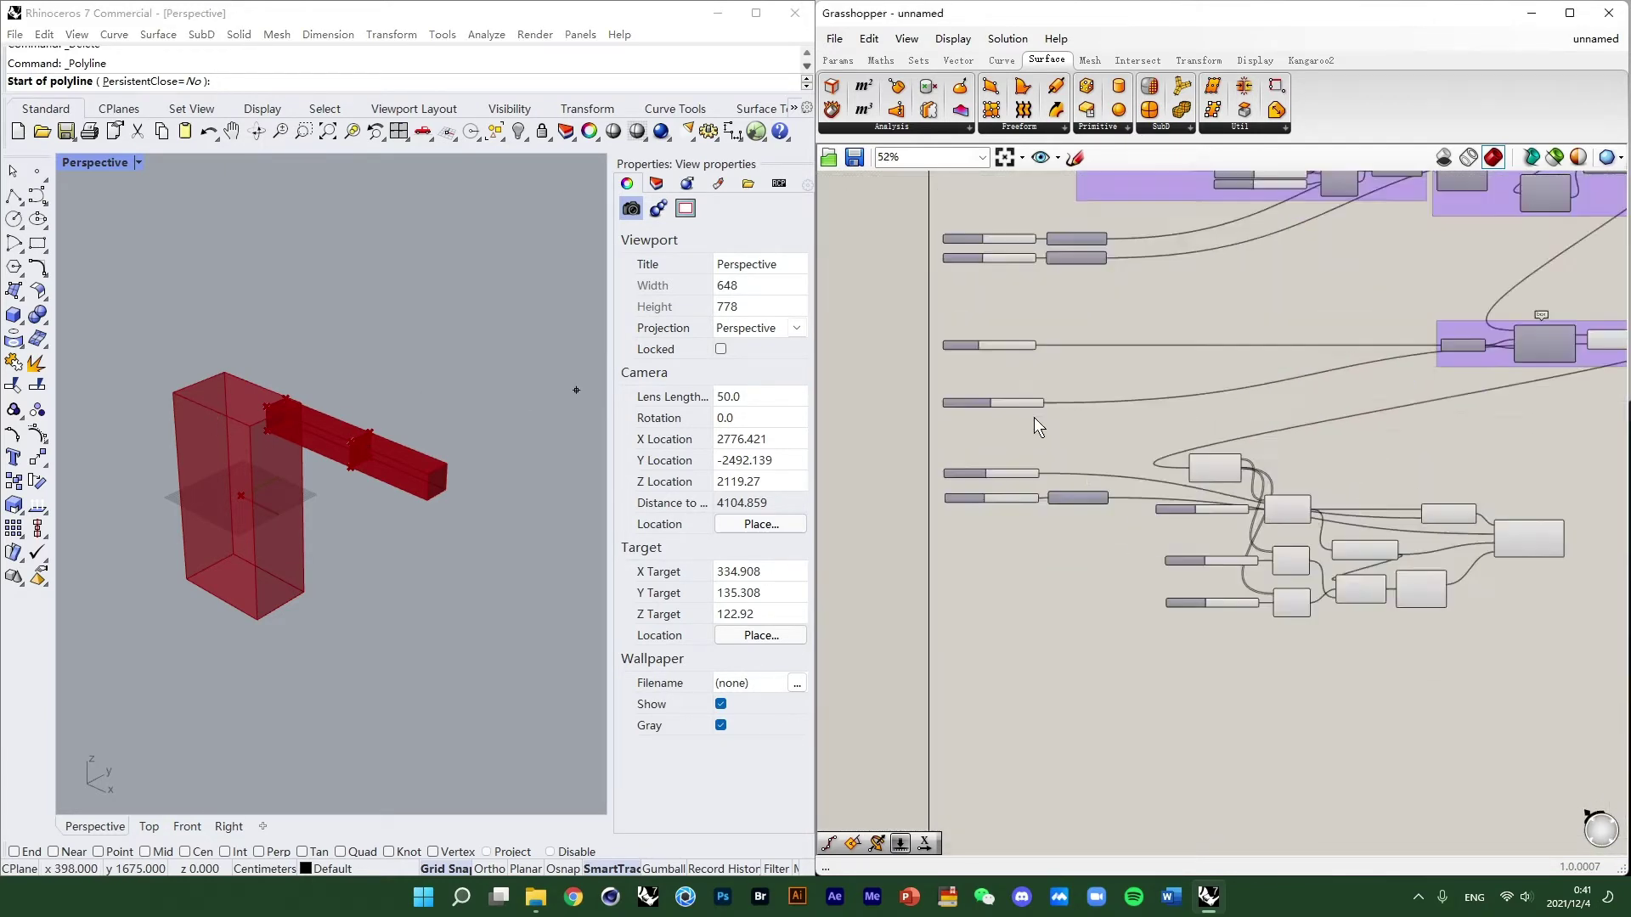
{"action": "scroll", "coordinate": [1044, 516], "scroll_direction": "up", "scroll_amount": 2}
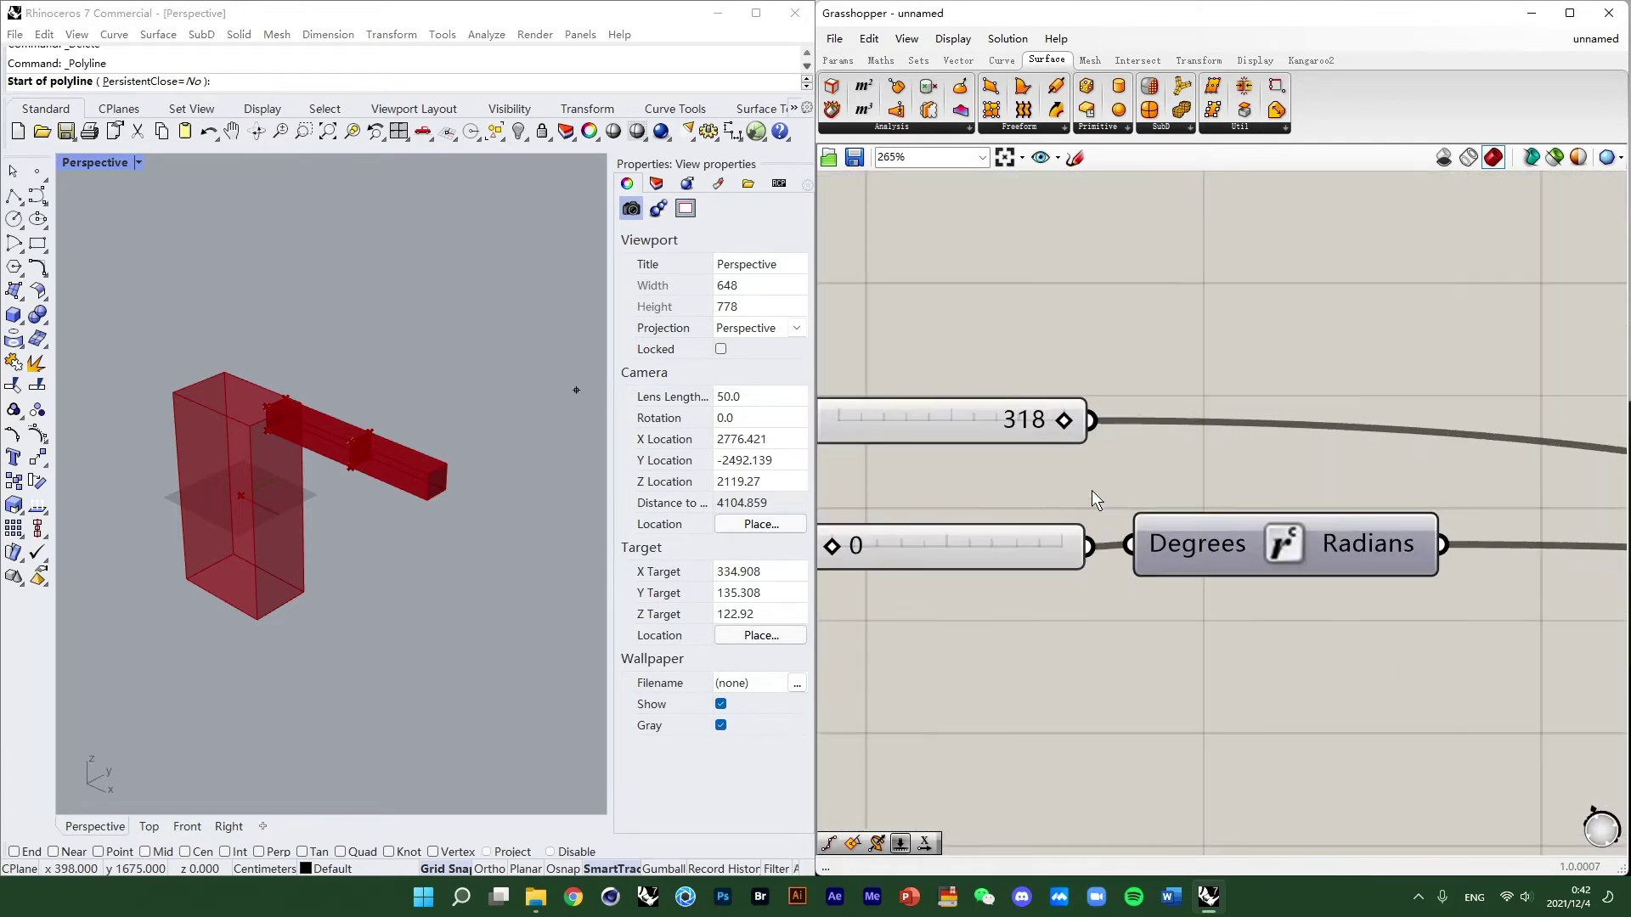
Apply the expression -x to the Angle input of the component that rotates the forearm box.
{"action": "scroll", "coordinate": [1223, 484], "scroll_direction": "down", "scroll_amount": 4}
{"action": "right_click_drag", "start_coordinate": [1302, 508], "coordinate": [999, 479]}
{"action": "right_click_drag", "start_coordinate": [1567, 497], "coordinate": [753, 363]}
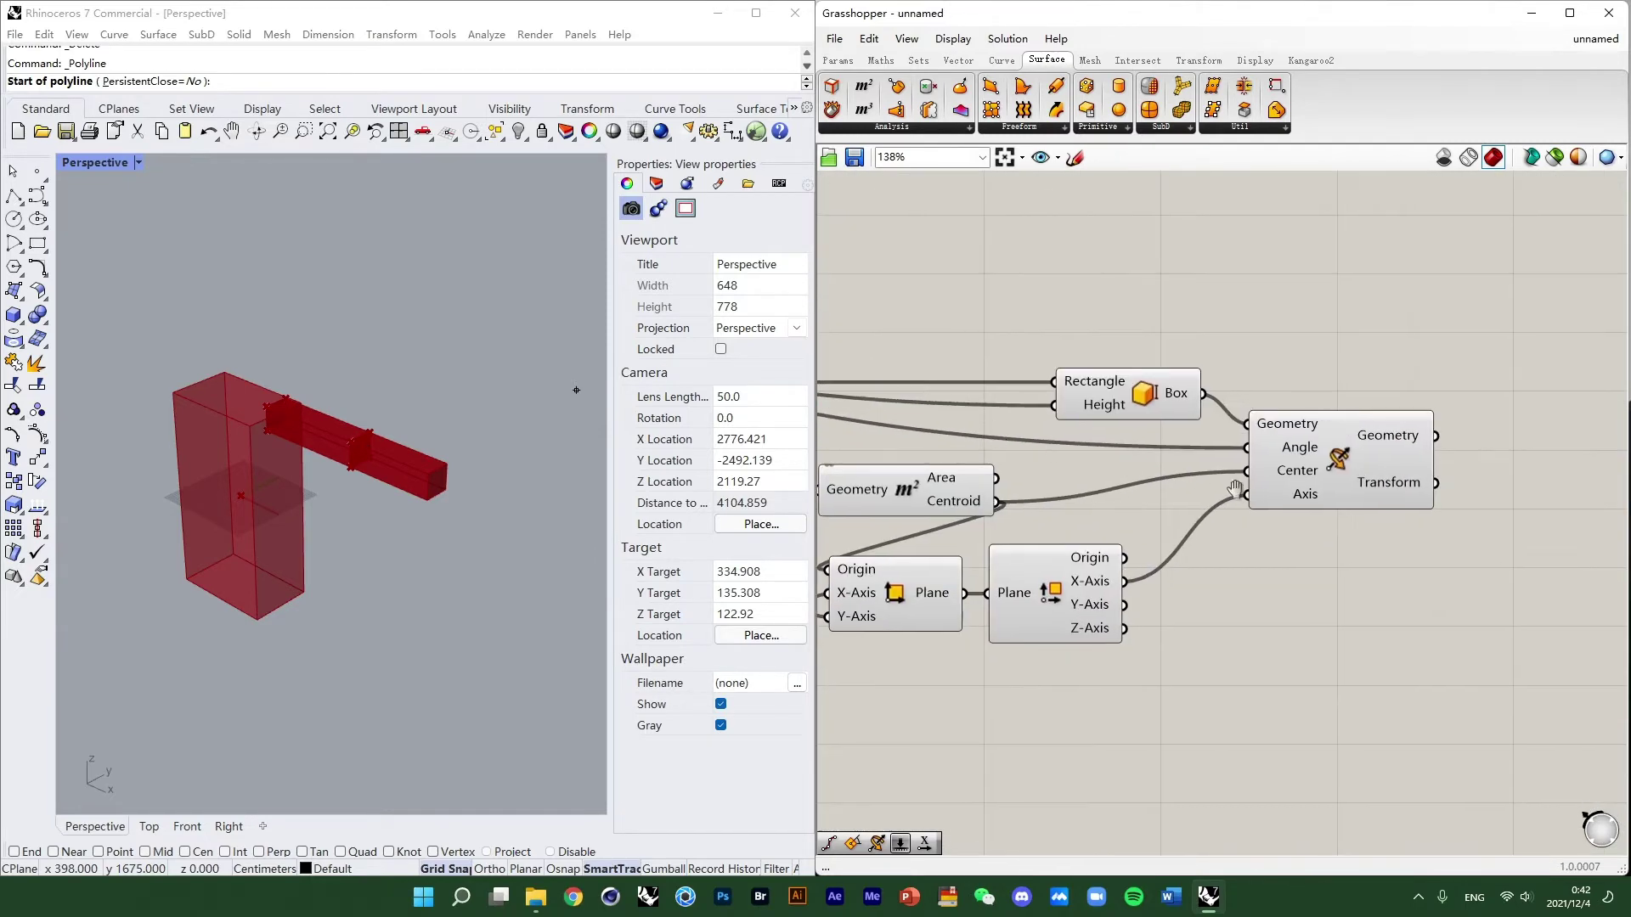
{"action": "left_click", "coordinate": [1190, 494]}
{"action": "right_click_drag", "start_coordinate": [1336, 465], "coordinate": [1195, 406]}
{"action": "scroll", "coordinate": [1142, 480], "scroll_direction": "up", "scroll_amount": 3}
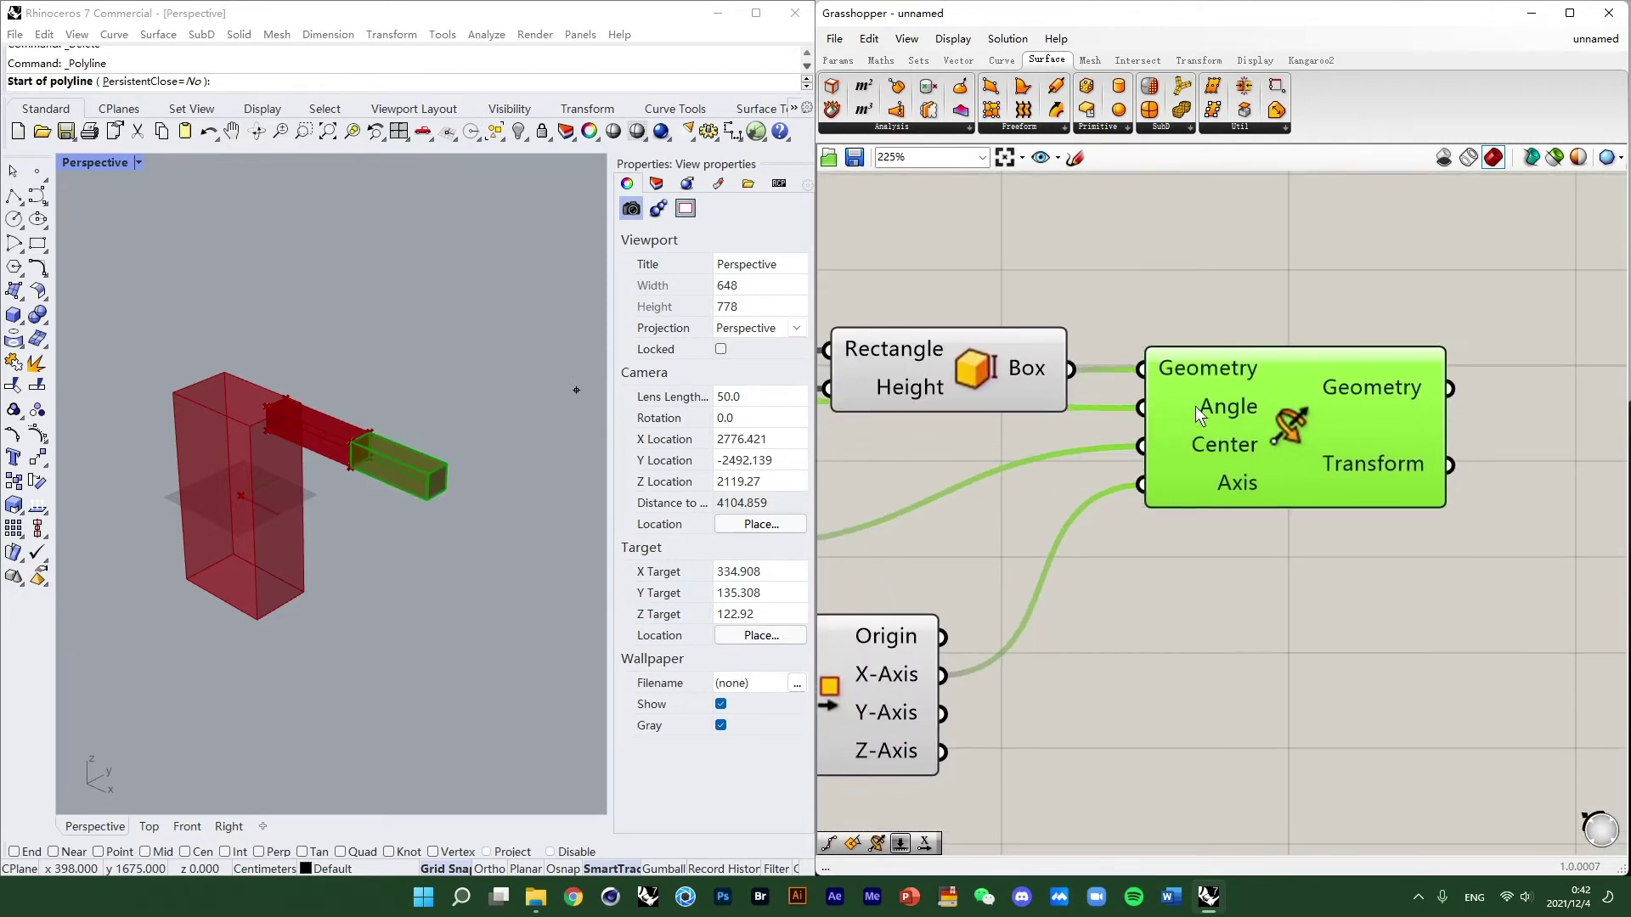
{"action": "scroll", "coordinate": [1189, 415], "scroll_direction": "up", "scroll_amount": 2}
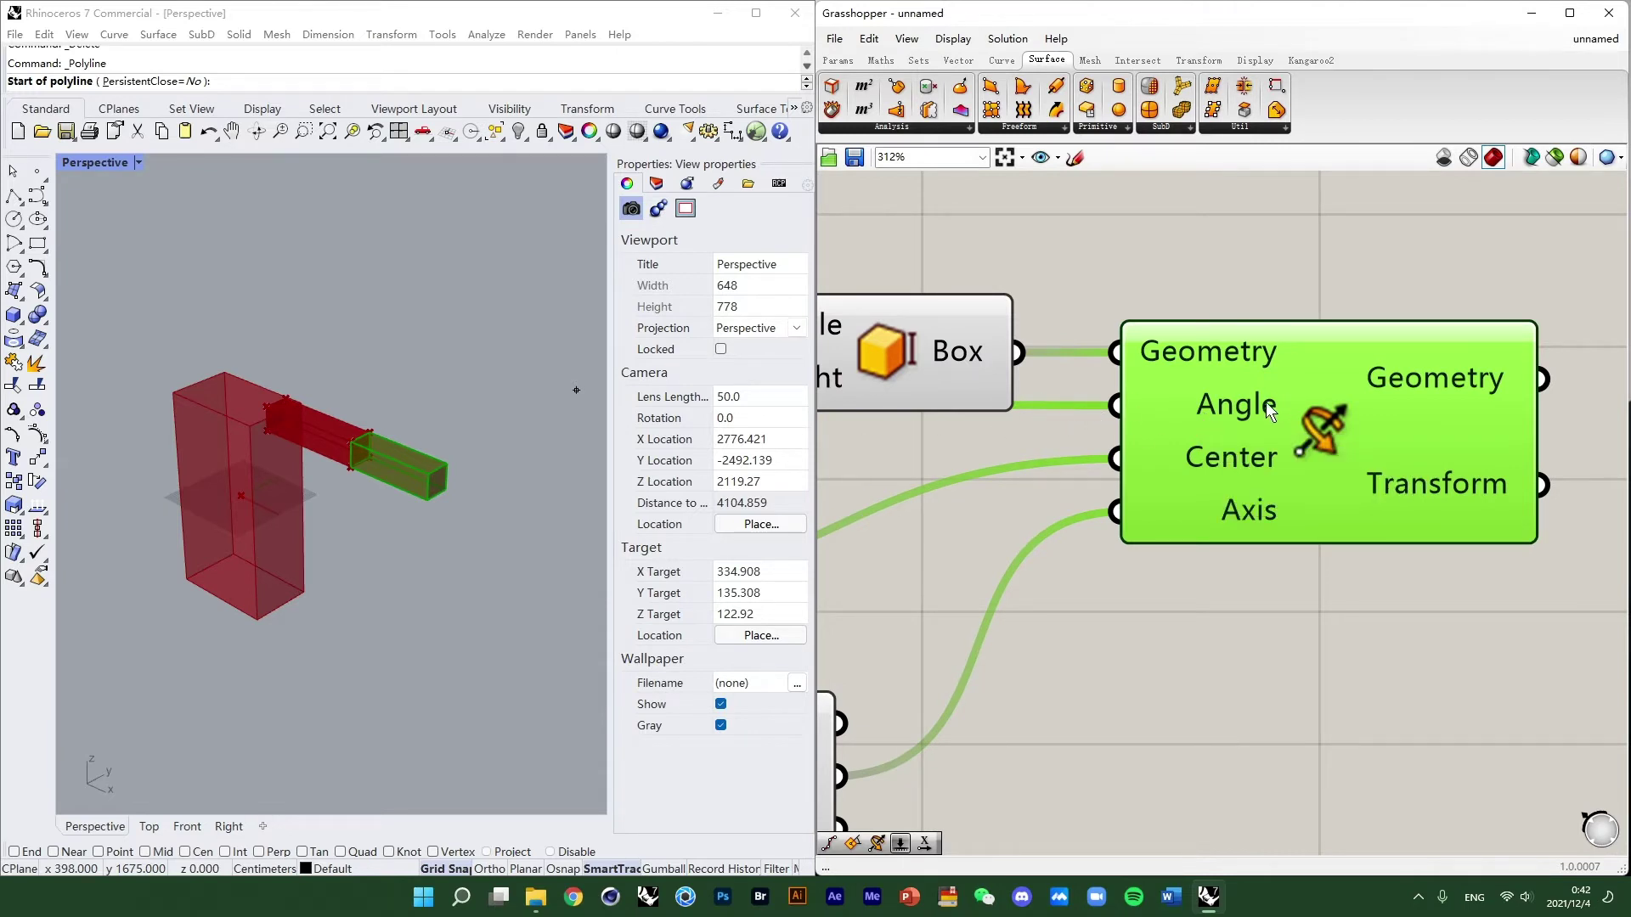
{"action": "right_click", "coordinate": [1235, 410]}
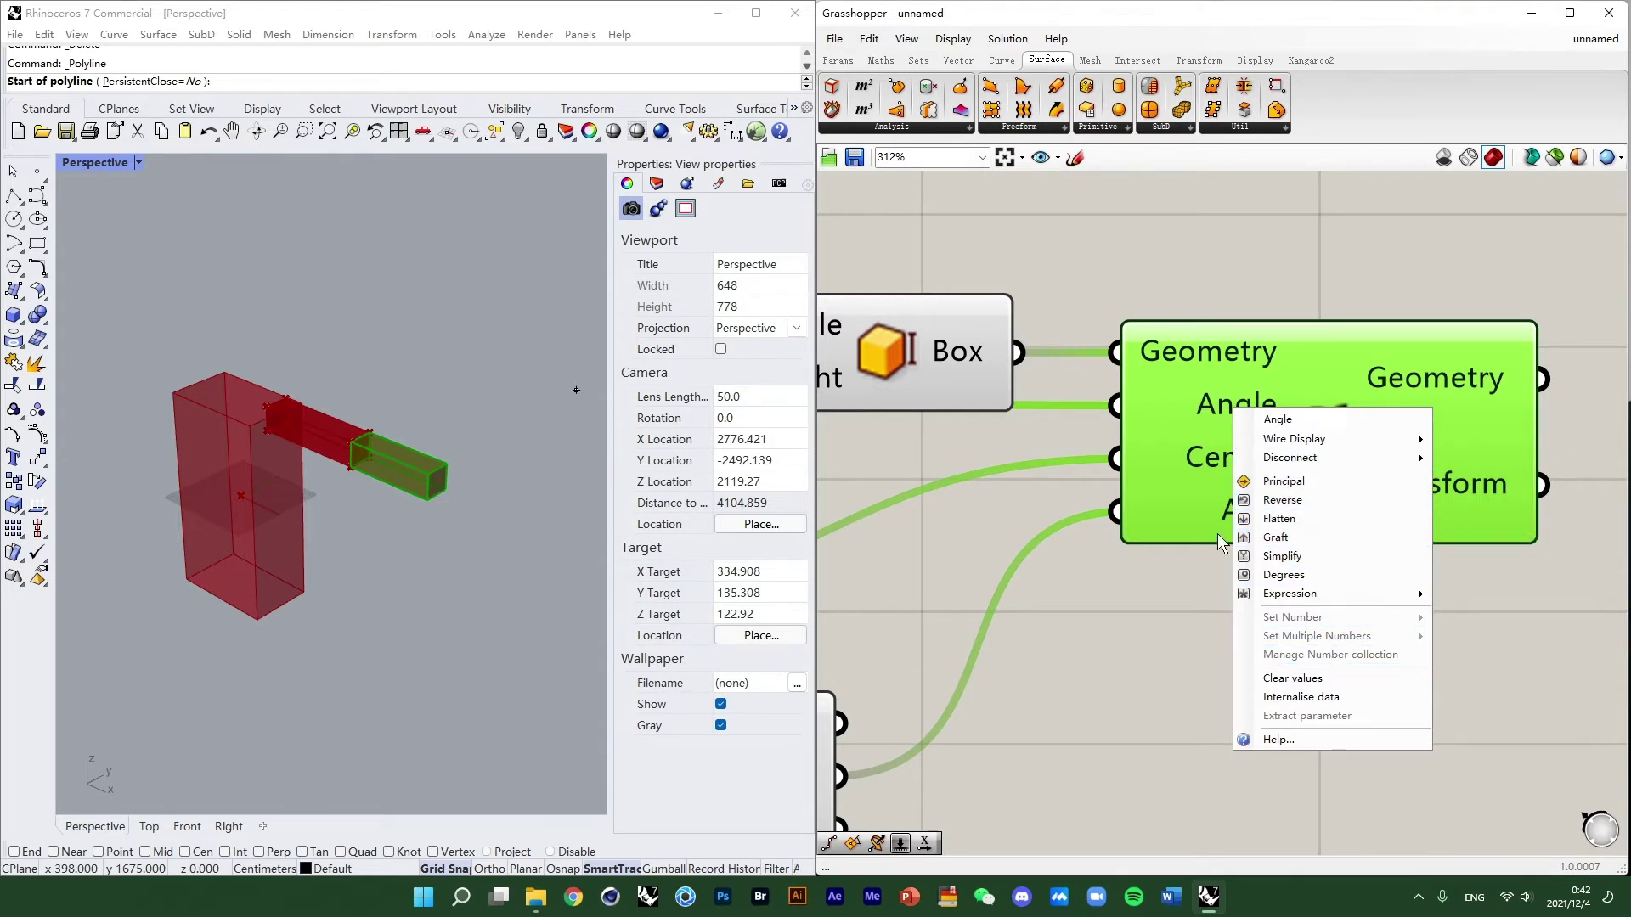
{"action": "mouse_move", "coordinate": [1338, 596]}
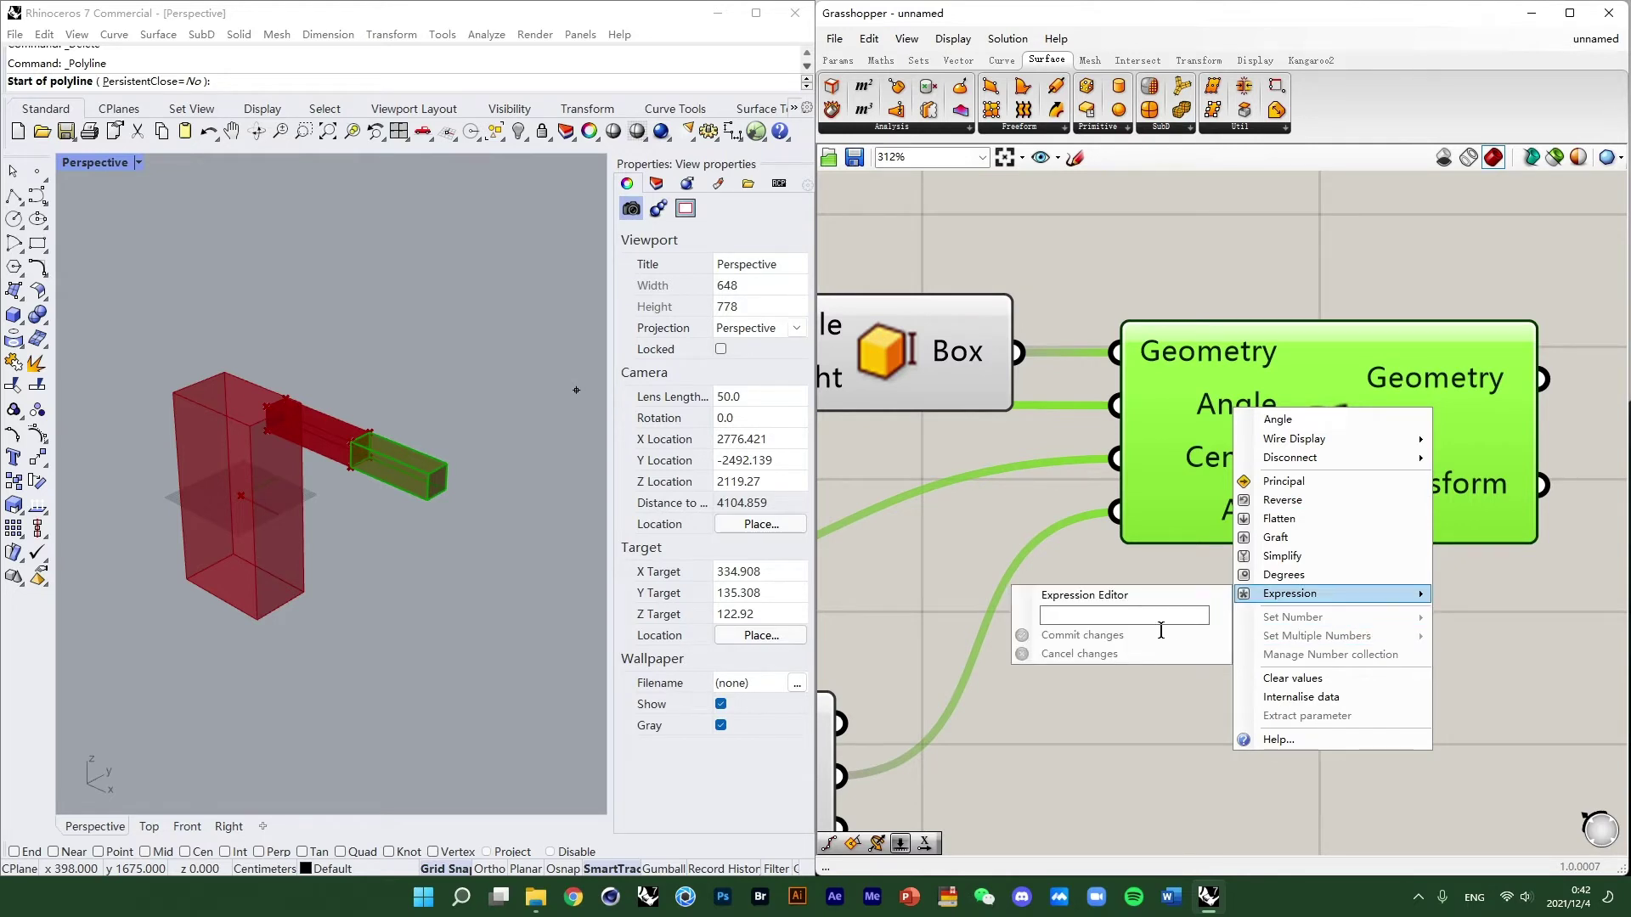
{"action": "type", "text": "-"}
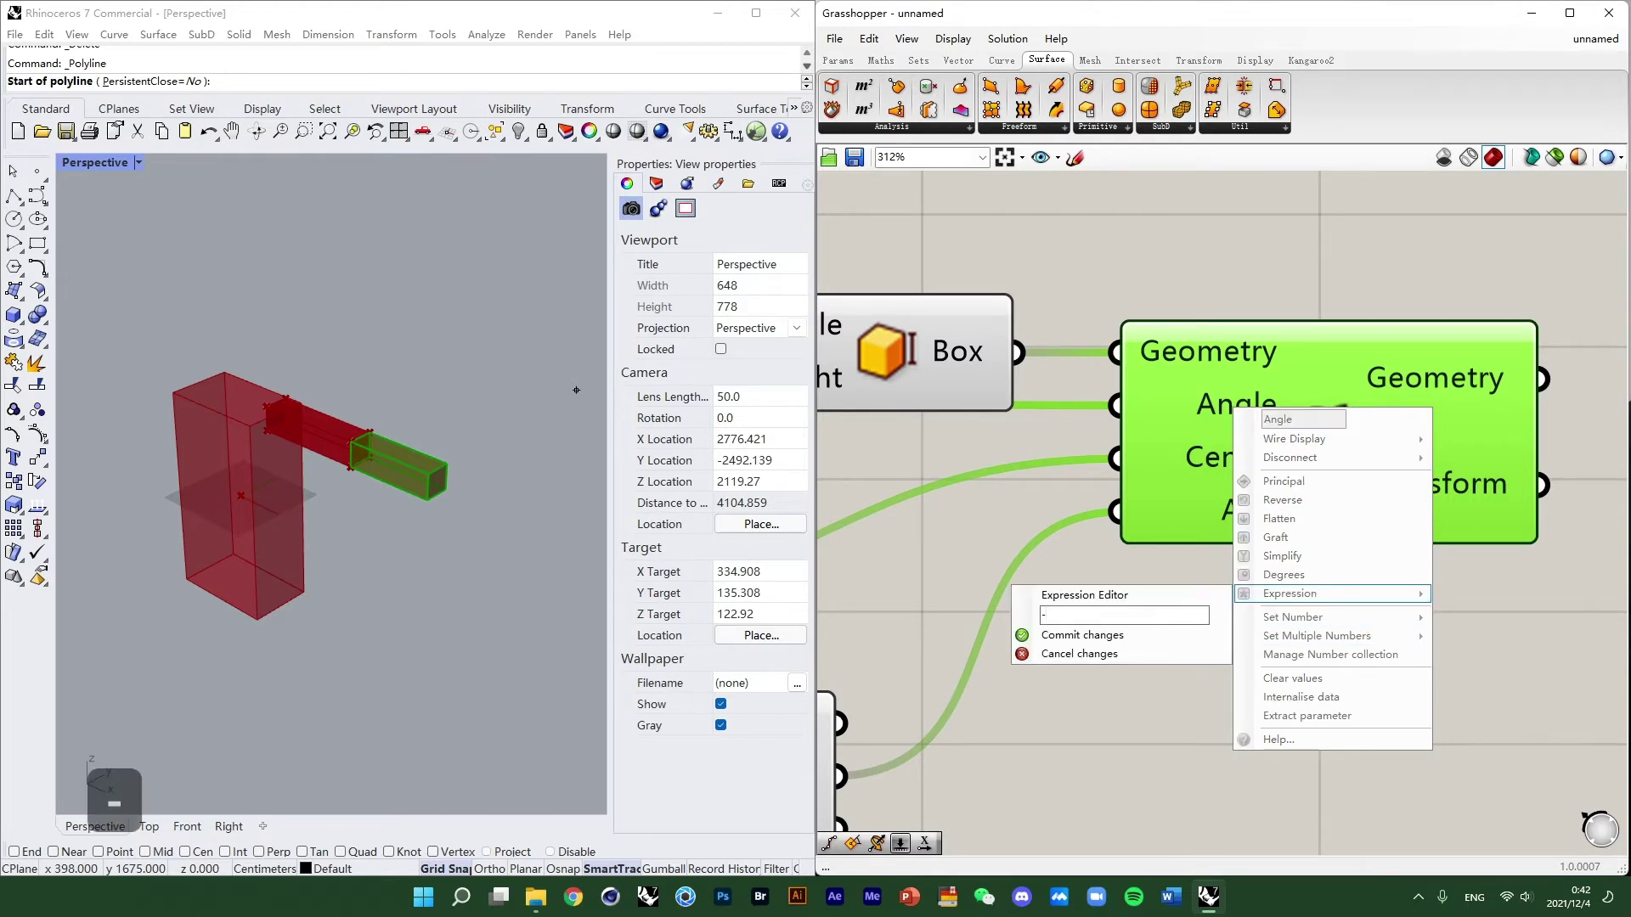
{"action": "type", "text": "x"}
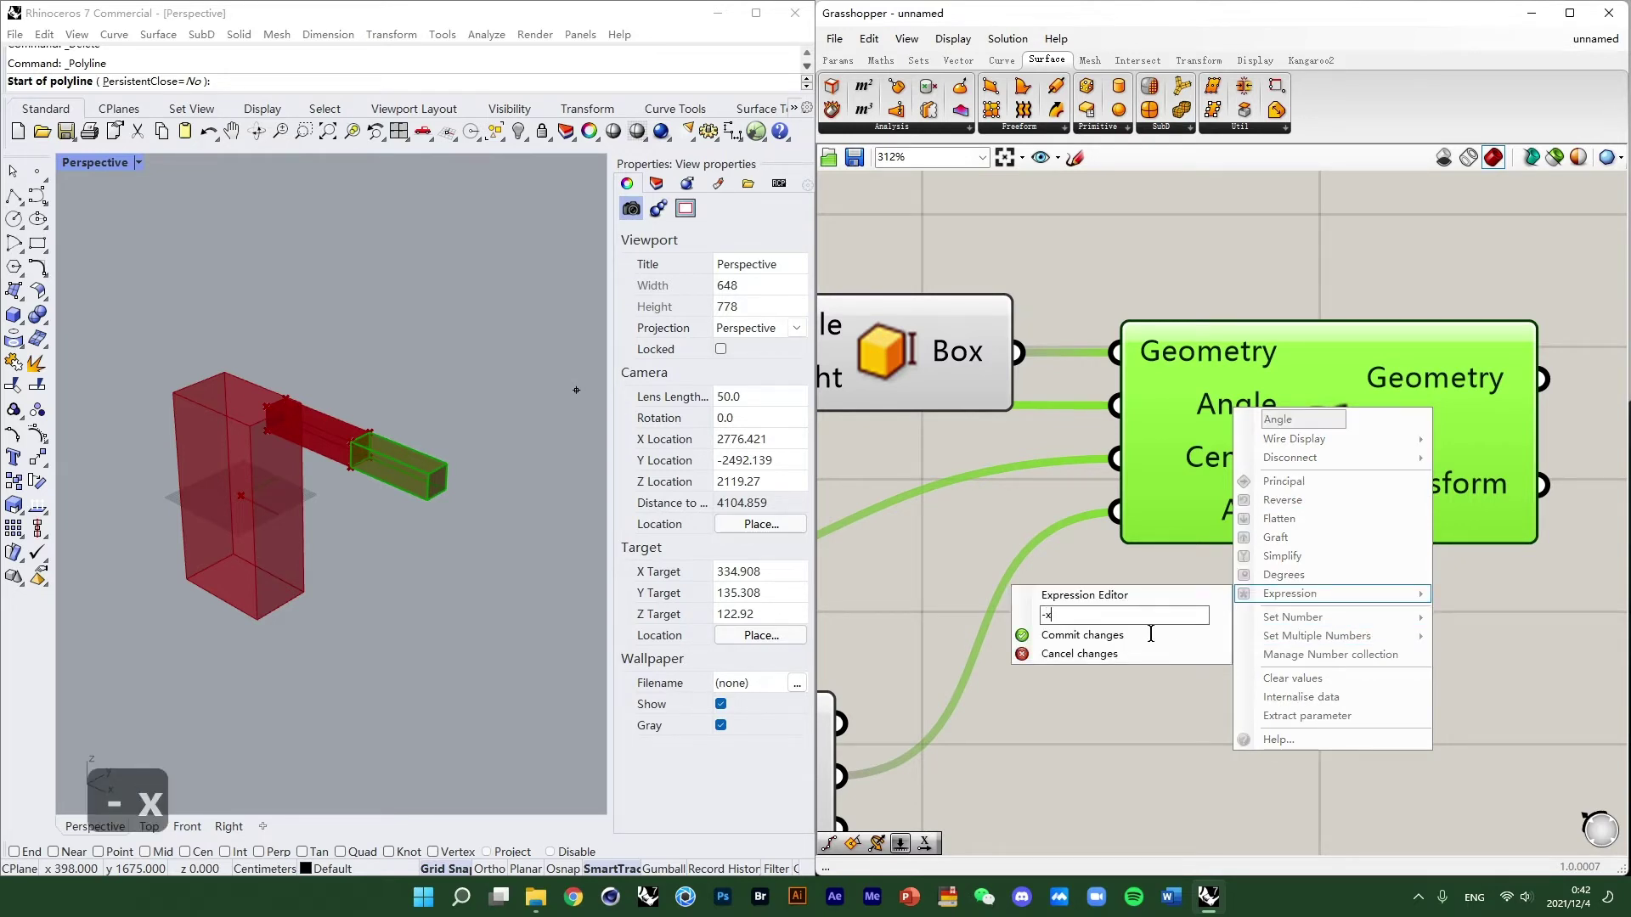
{"action": "left_click", "coordinate": [1052, 635]}
Set the forearm's rotation angle slider to 75 to test the reversed rotation direction.
{"action": "scroll", "coordinate": [1281, 411], "scroll_direction": "down", "scroll_amount": 3}
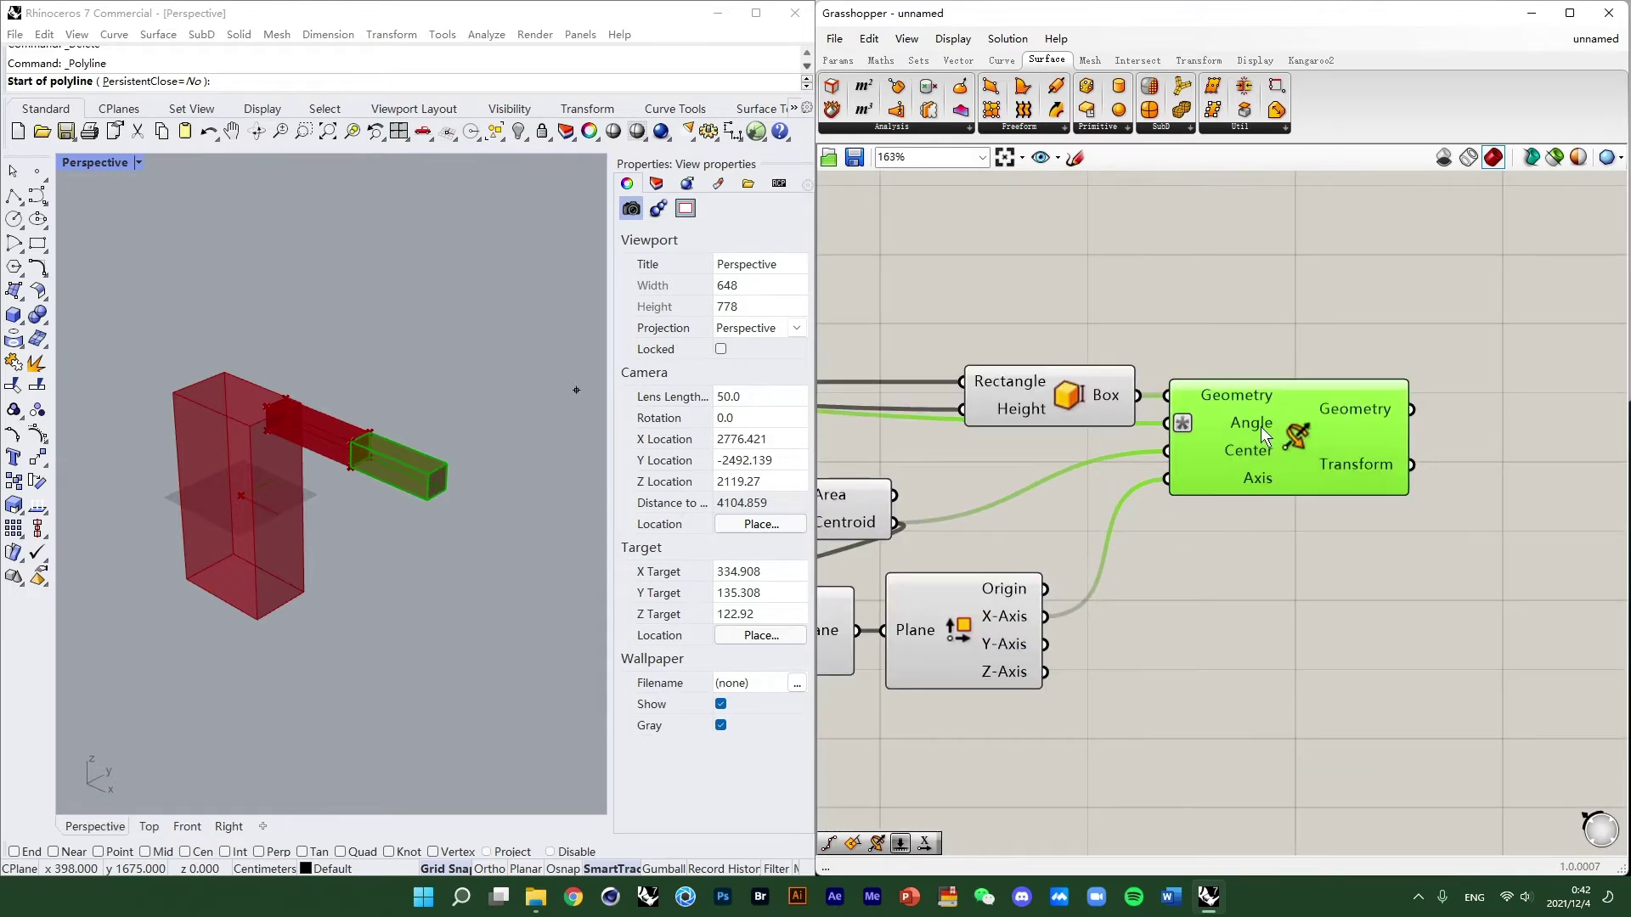
{"action": "scroll", "coordinate": [1414, 433], "scroll_direction": "down", "scroll_amount": 2}
{"action": "scroll", "coordinate": [1363, 455], "scroll_direction": "down", "scroll_amount": 3}
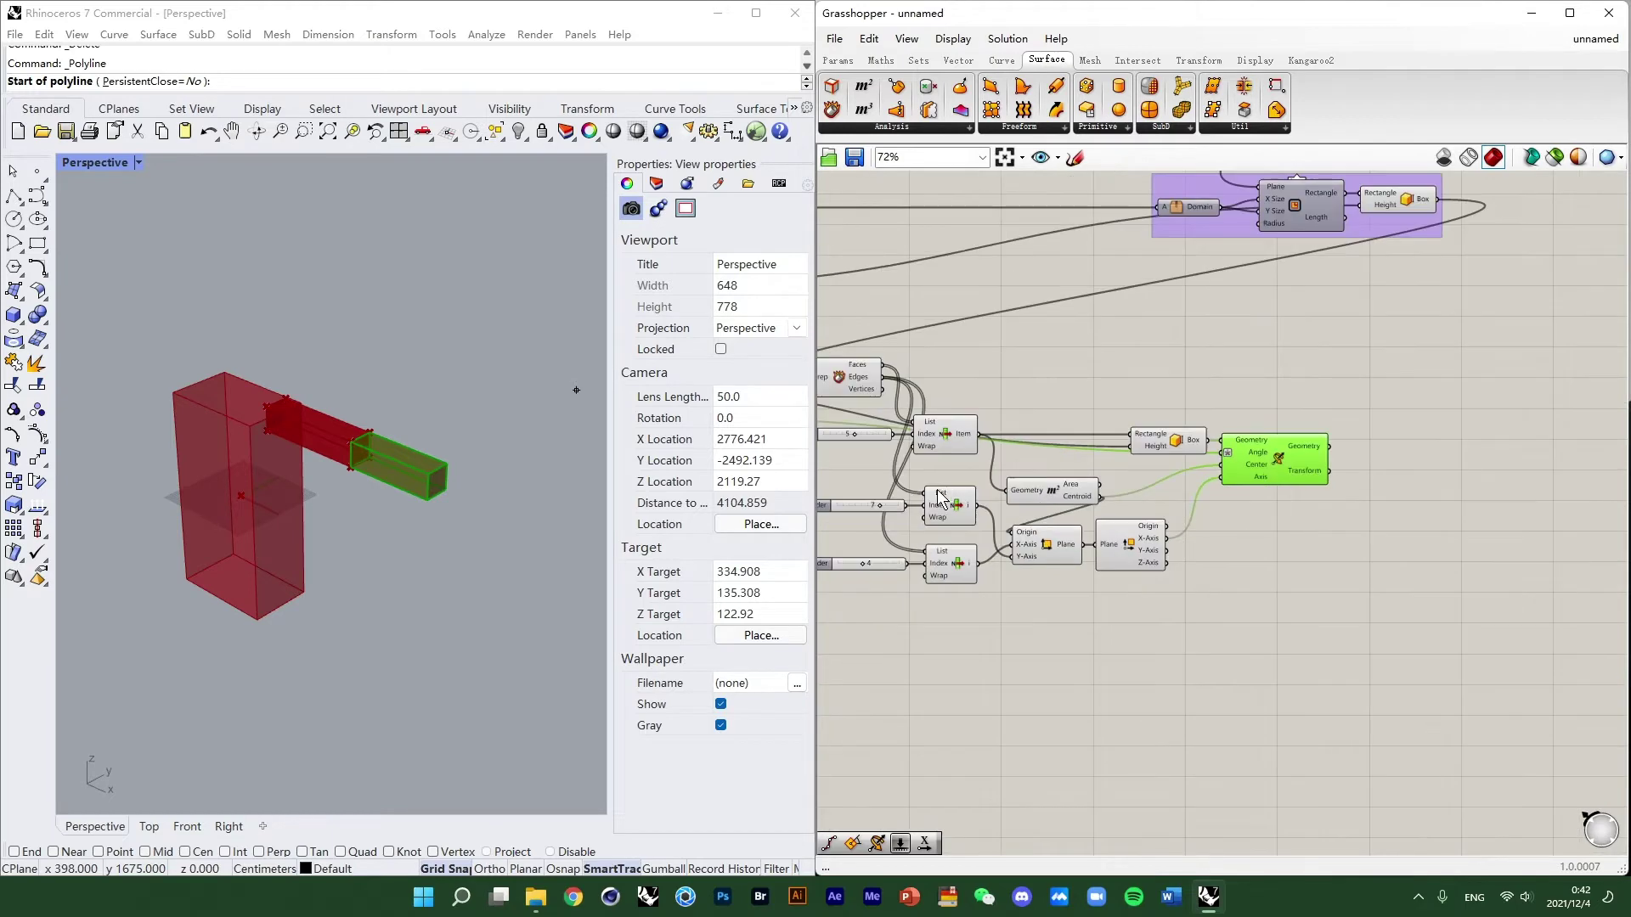
{"action": "scroll", "coordinate": [1165, 518], "scroll_direction": "up", "scroll_amount": 5}
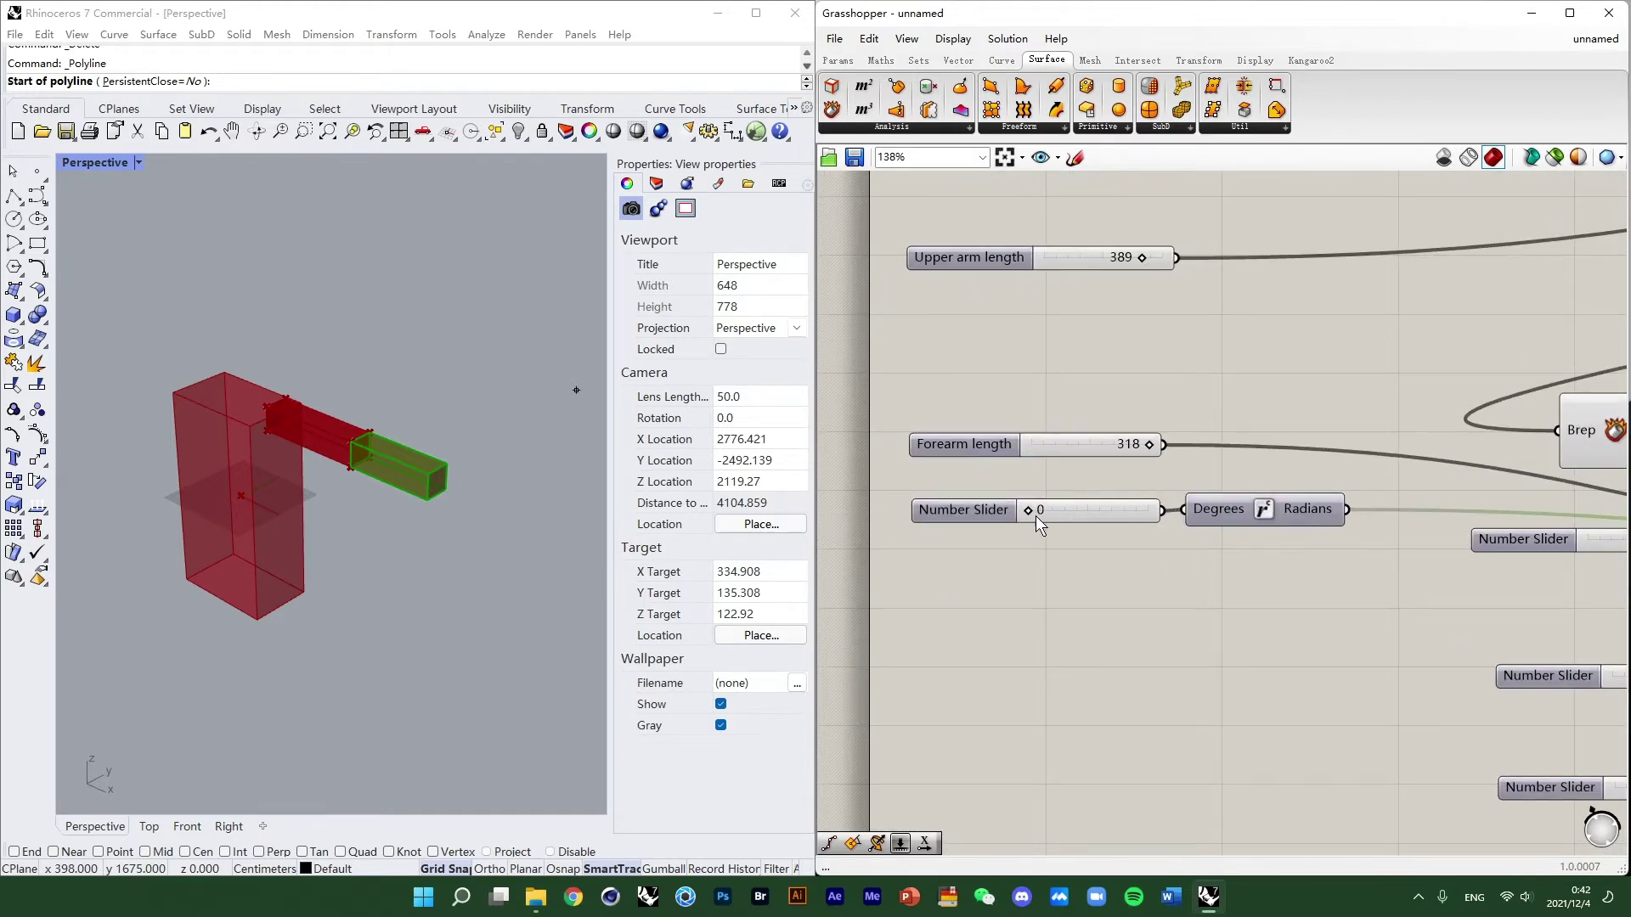
{"action": "scroll", "coordinate": [1036, 516], "scroll_direction": "up", "scroll_amount": 3}
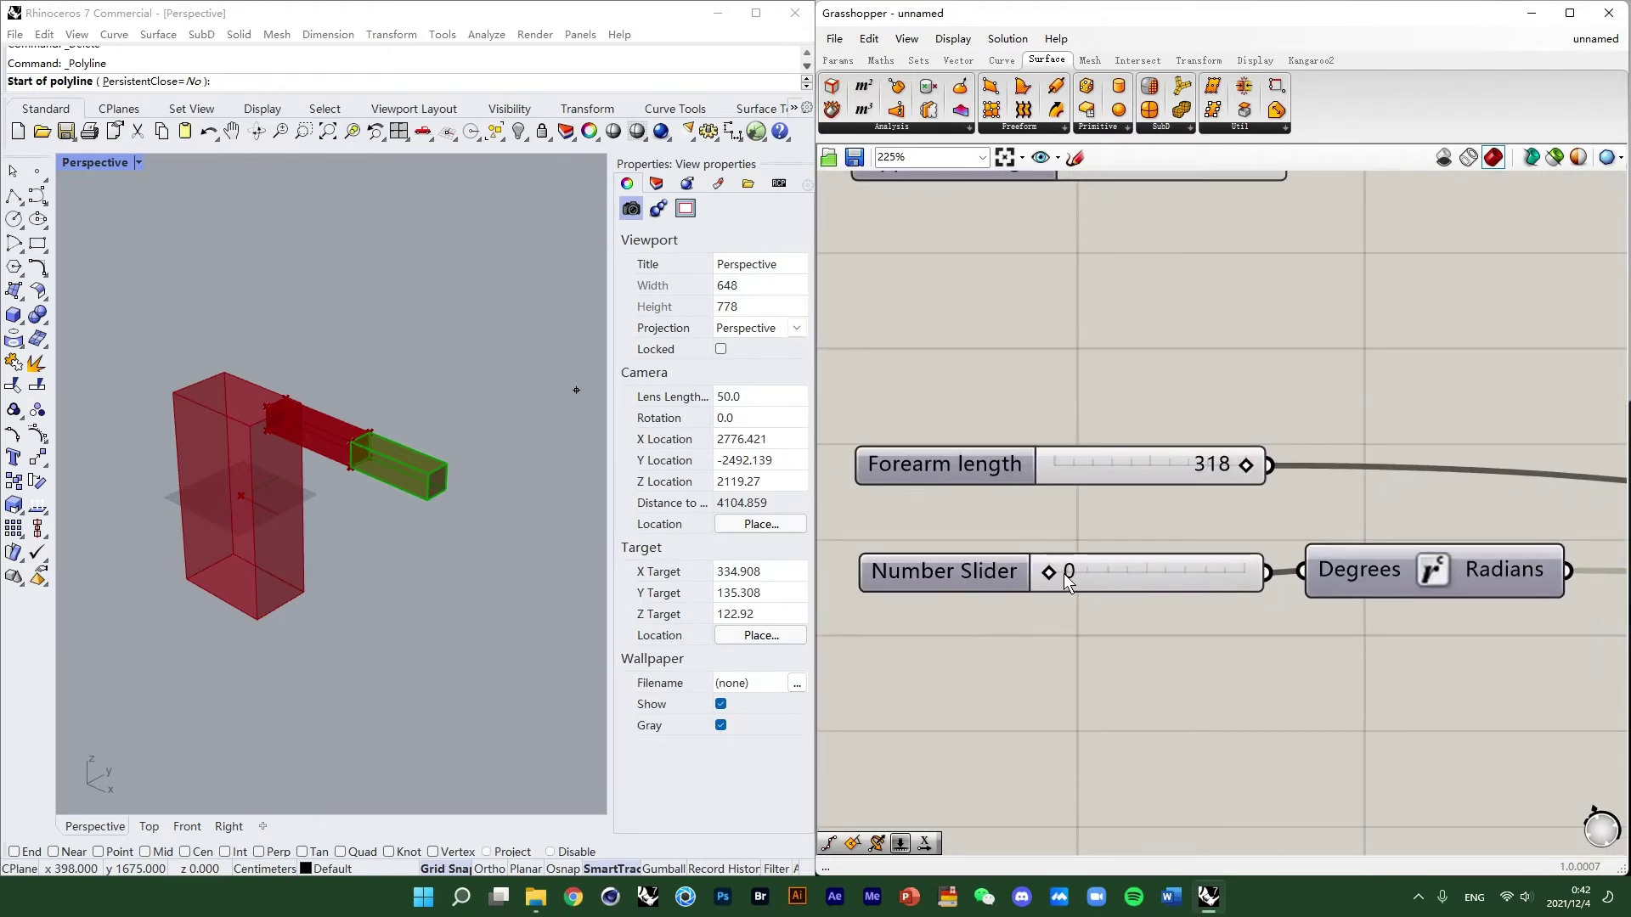
{"action": "left_click_drag", "start_coordinate": [1068, 584], "coordinate": [1218, 578]}
Set the upper of the two arm plane rotation angle sliders to 26 to test the arm with the bent forearm.
{"action": "scroll", "coordinate": [1019, 433], "scroll_direction": "down", "scroll_amount": 4}
{"action": "right_click_drag", "start_coordinate": [1013, 399], "coordinate": [1047, 460]}
{"action": "right_click_drag", "start_coordinate": [1169, 648], "coordinate": [1043, 503]}
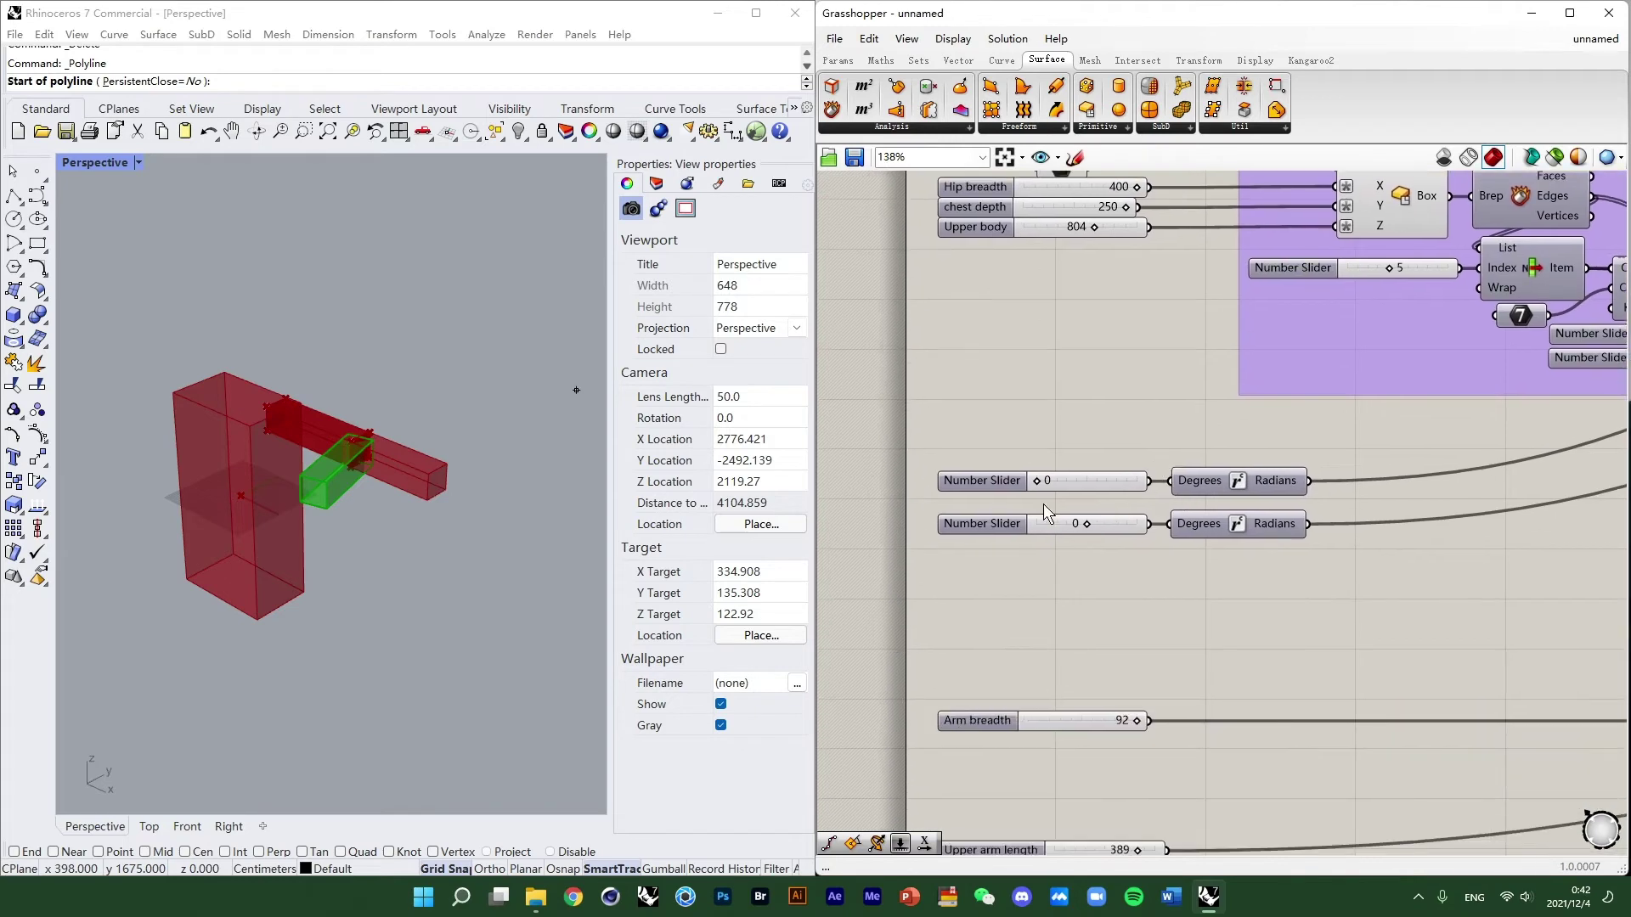
{"action": "scroll", "coordinate": [1043, 503], "scroll_direction": "up", "scroll_amount": 4}
{"action": "scroll", "coordinate": [347, 408], "scroll_direction": "up", "scroll_amount": 5}
{"action": "right_click_drag", "start_coordinate": [347, 408], "coordinate": [458, 497]}
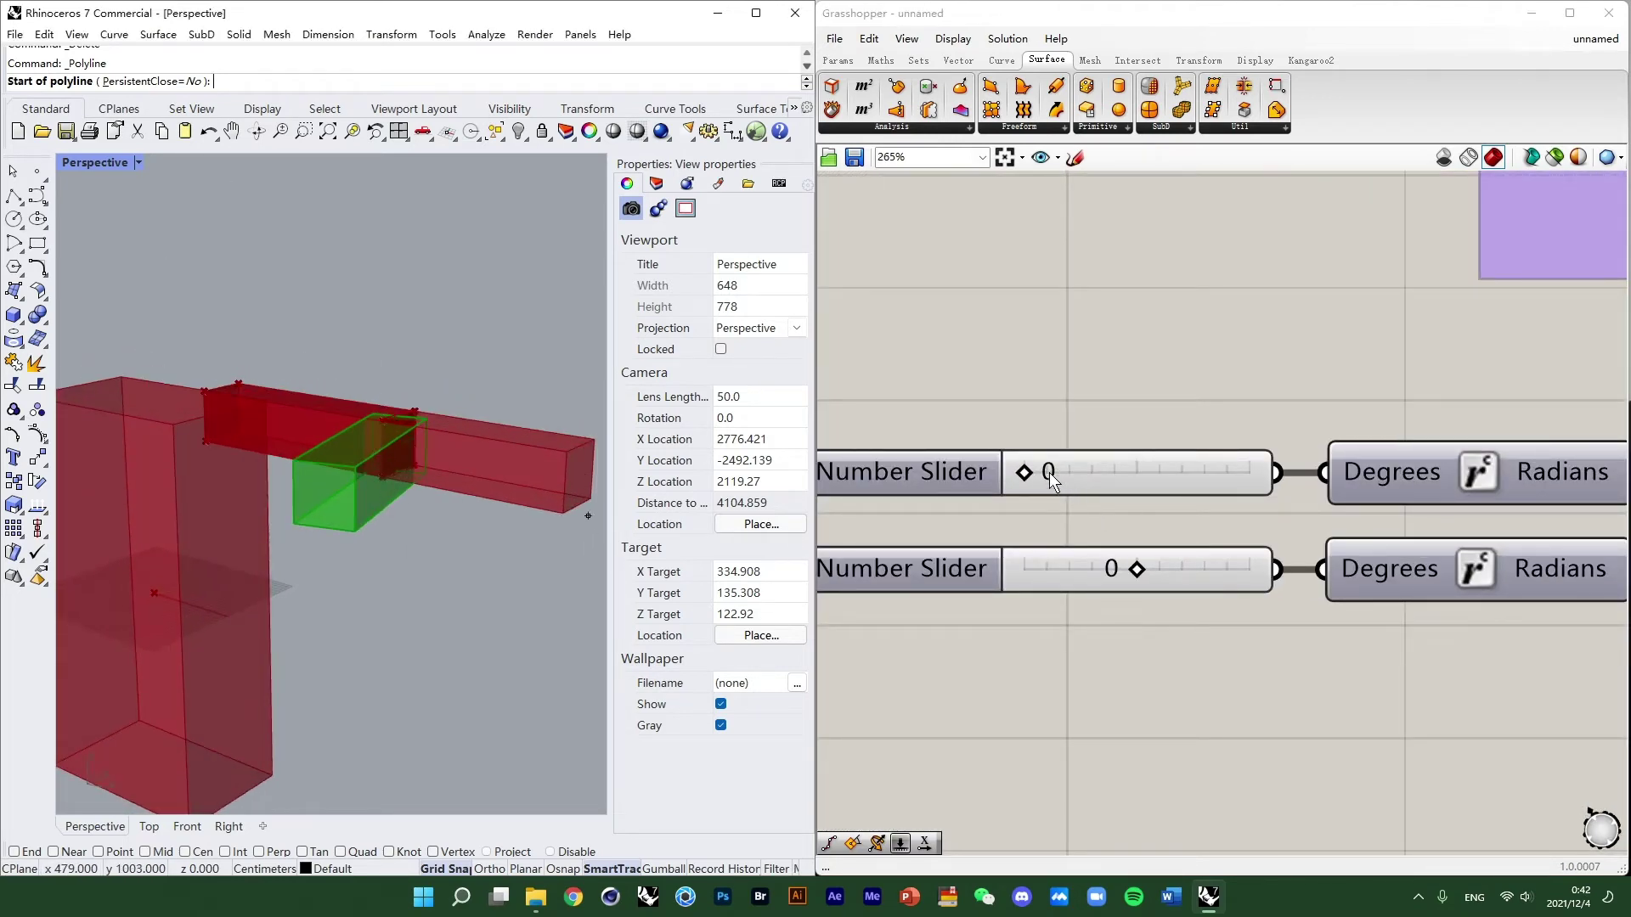
{"action": "left_click_drag", "start_coordinate": [1038, 484], "coordinate": [1089, 486]}
Set the lower arm plane rotation slider to -60 and the upper one to 15, checking the arm from several sides.
{"action": "scroll", "coordinate": [331, 542], "scroll_direction": "down", "scroll_amount": 3}
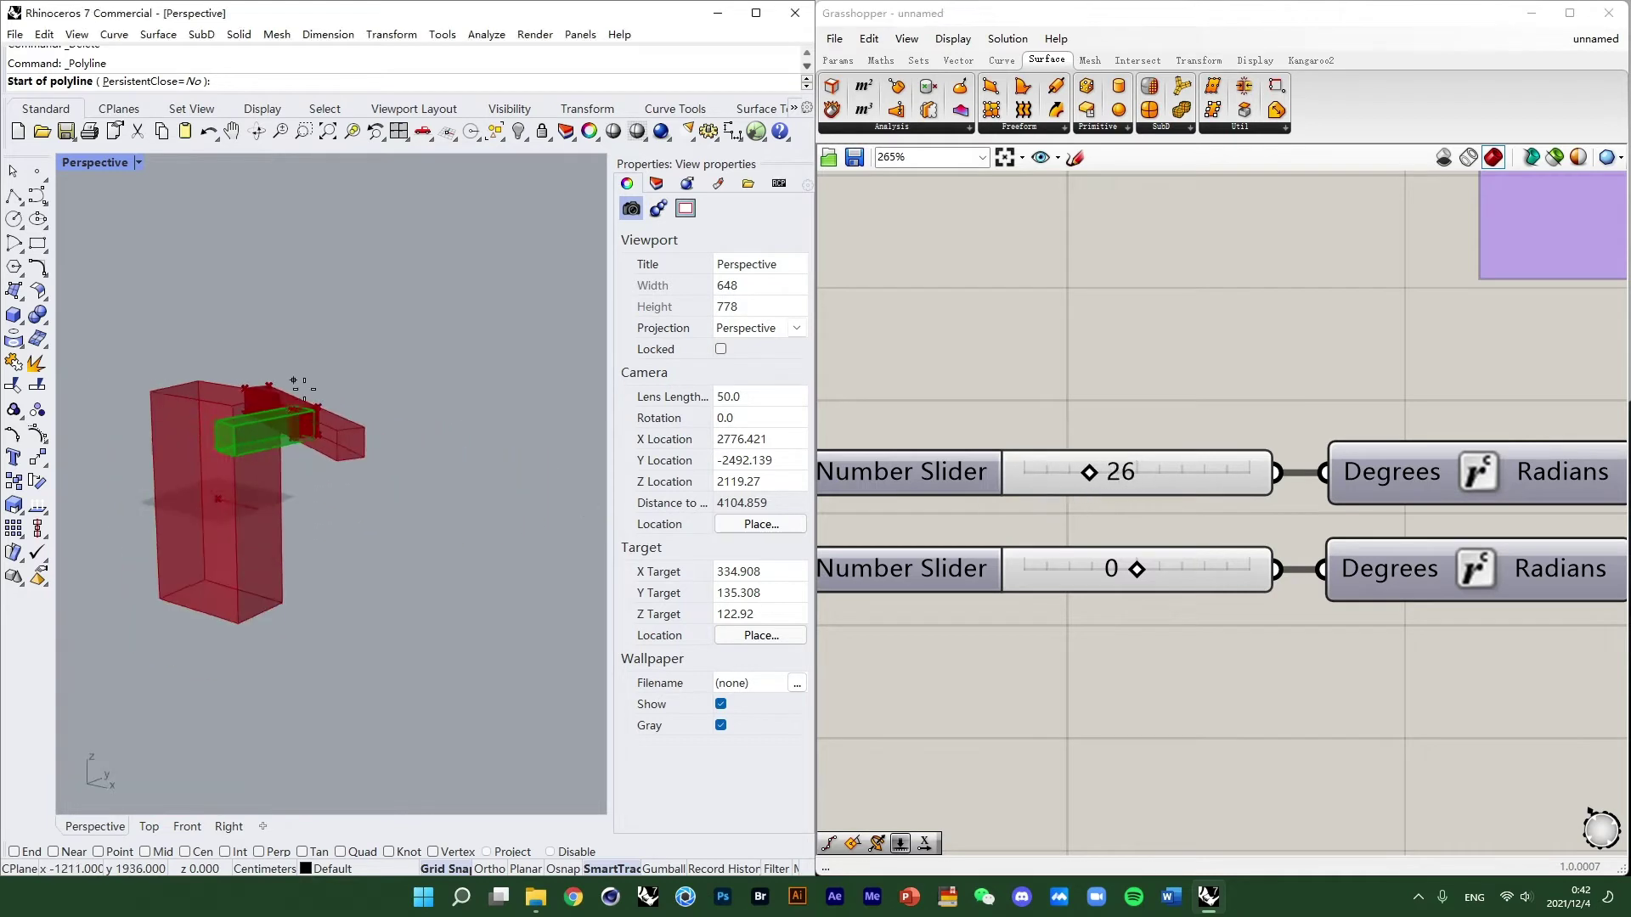
{"action": "scroll", "coordinate": [331, 542], "scroll_direction": "up", "scroll_amount": 2}
{"action": "left_click_drag", "start_coordinate": [1145, 577], "coordinate": [1071, 569]}
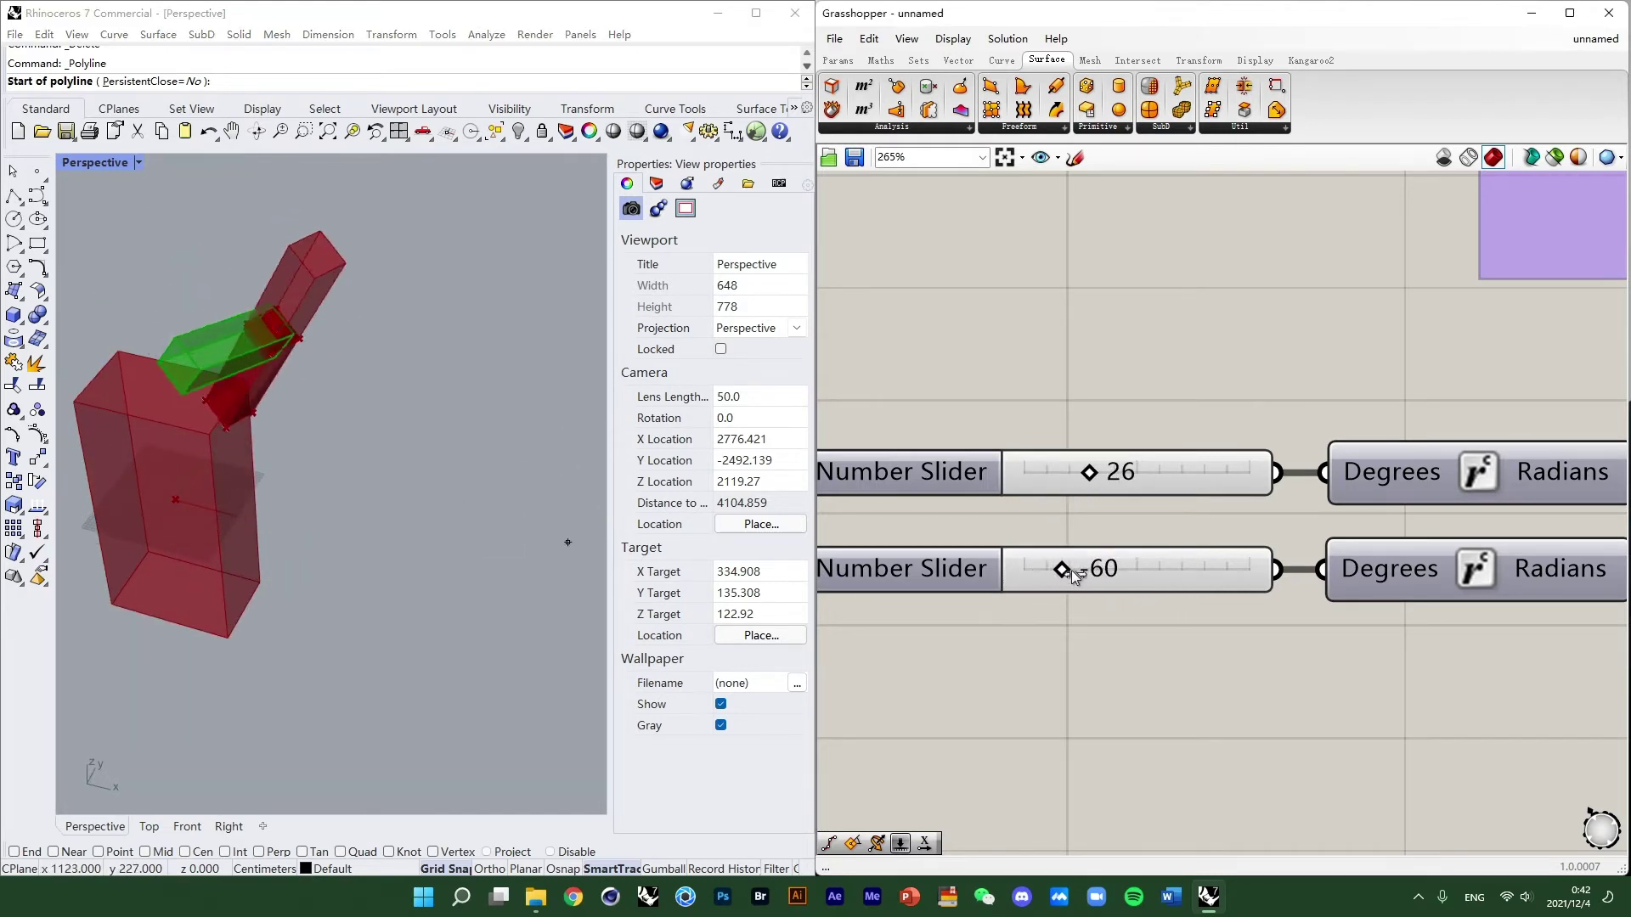
{"action": "right_click_drag", "start_coordinate": [340, 382], "coordinate": [406, 356]}
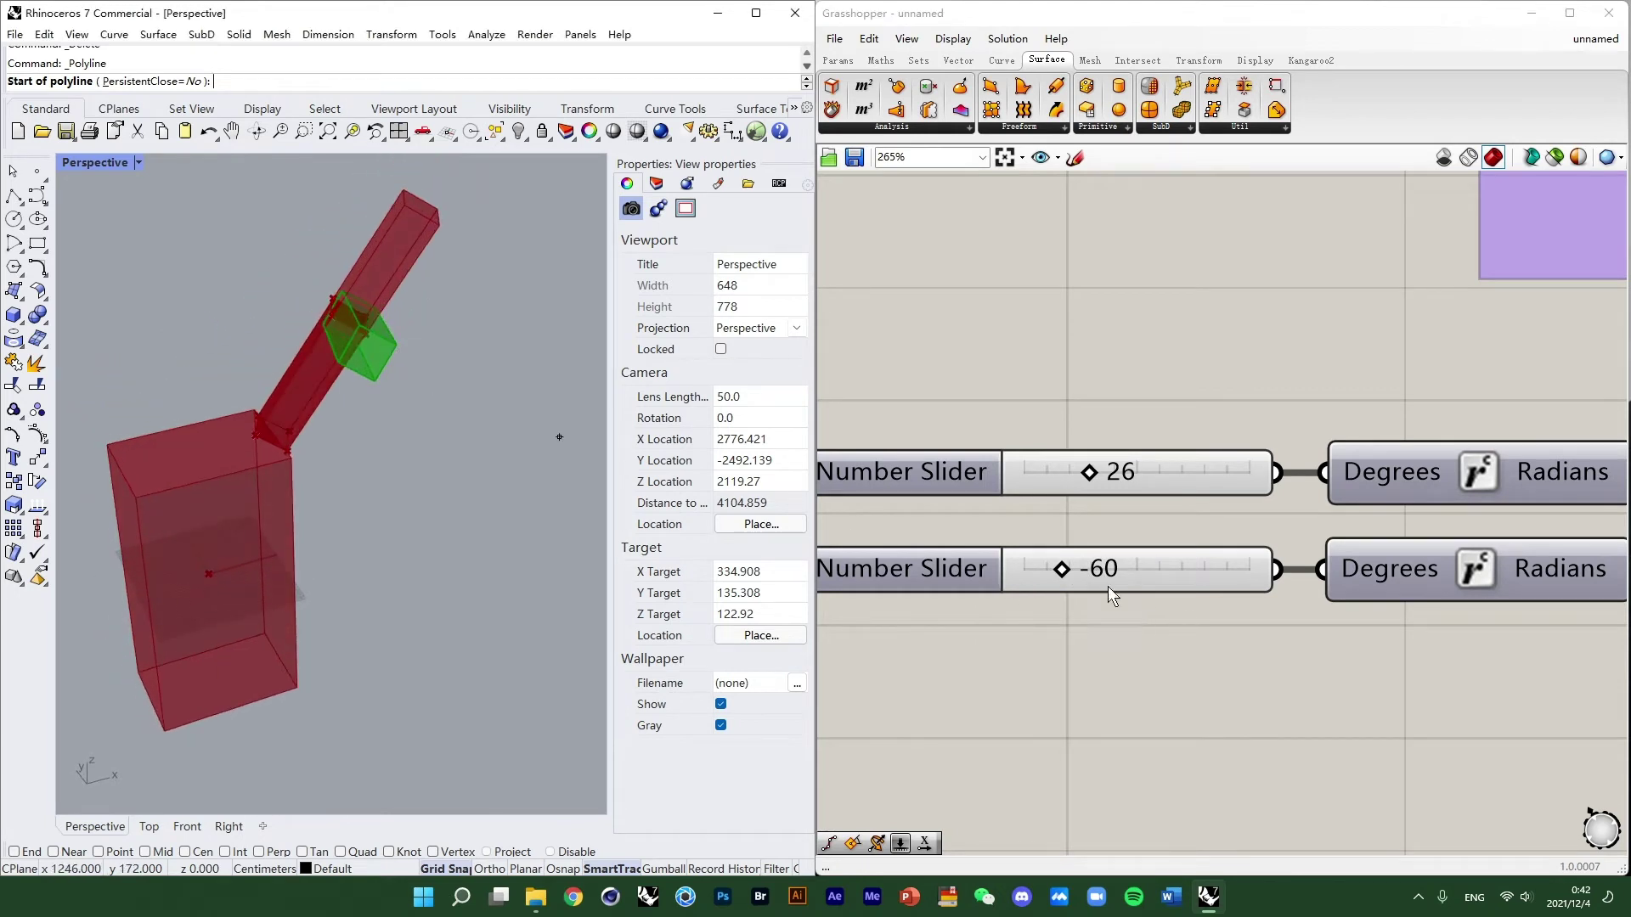
{"action": "mouse_move", "coordinate": [1093, 481]}
{"action": "left_mouse_down"}
{"action": "mouse_move", "coordinate": [1042, 482]}
{"action": "mouse_move", "coordinate": [1113, 484]}
{"action": "mouse_move", "coordinate": [1036, 484]}
{"action": "mouse_move", "coordinate": [1066, 483]}
{"action": "left_mouse_up"}
{"action": "right_click_drag", "start_coordinate": [357, 443], "coordinate": [510, 425]}
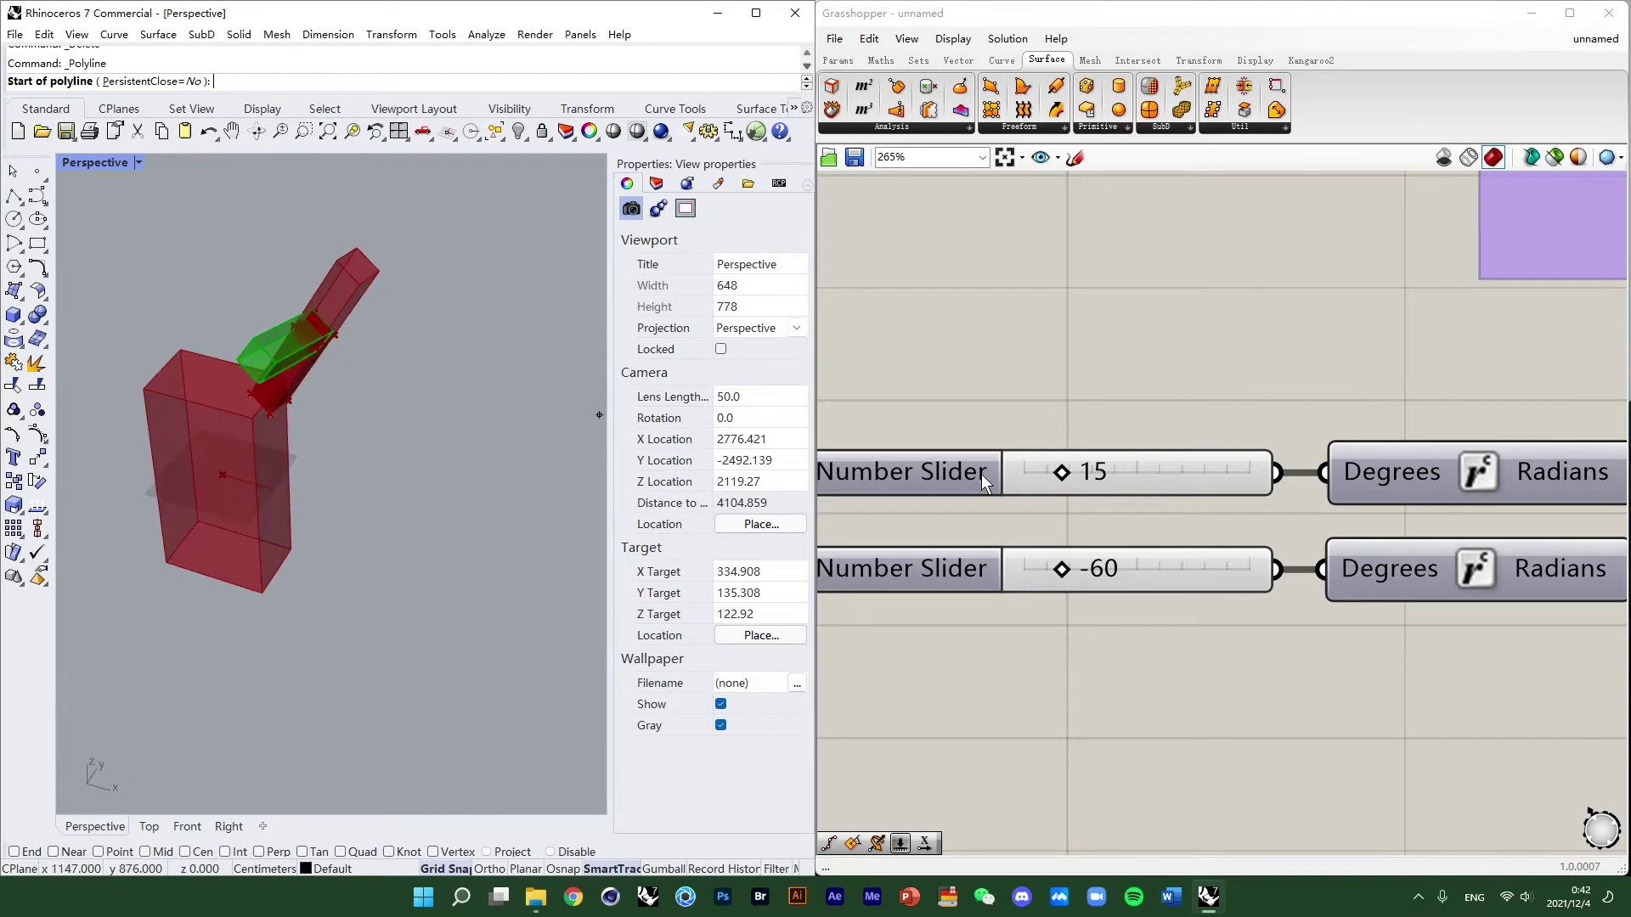
Reset both arm plane rotation angle sliders to 0.
{"action": "left_click_drag", "start_coordinate": [1062, 473], "coordinate": [1023, 474]}
{"action": "double_click", "coordinate": [1072, 573]}
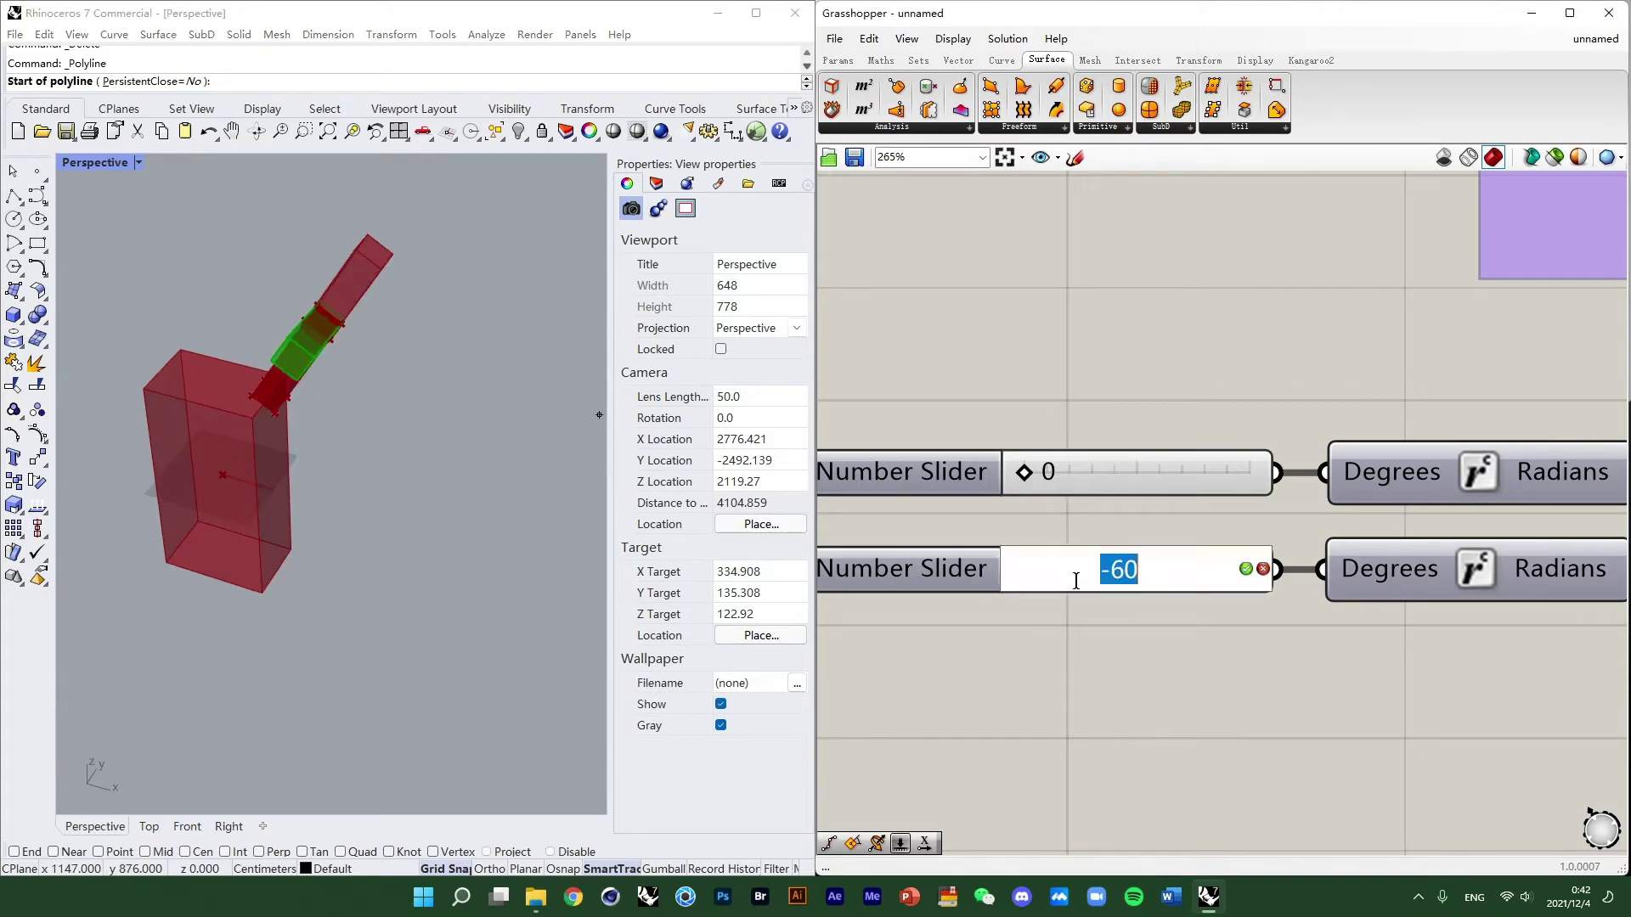
{"action": "type", "text": "0"}
{"action": "key", "text": "Return"}
Set the forearm's rotation angle slider back to 0.
{"action": "scroll", "coordinate": [1065, 572], "scroll_direction": "down", "scroll_amount": 6}
{"action": "right_click_drag", "start_coordinate": [1198, 596], "coordinate": [1135, 329]}
{"action": "right_click_drag", "start_coordinate": [1077, 583], "coordinate": [1123, 327]}
{"action": "scroll", "coordinate": [1096, 411], "scroll_direction": "up", "scroll_amount": 4}
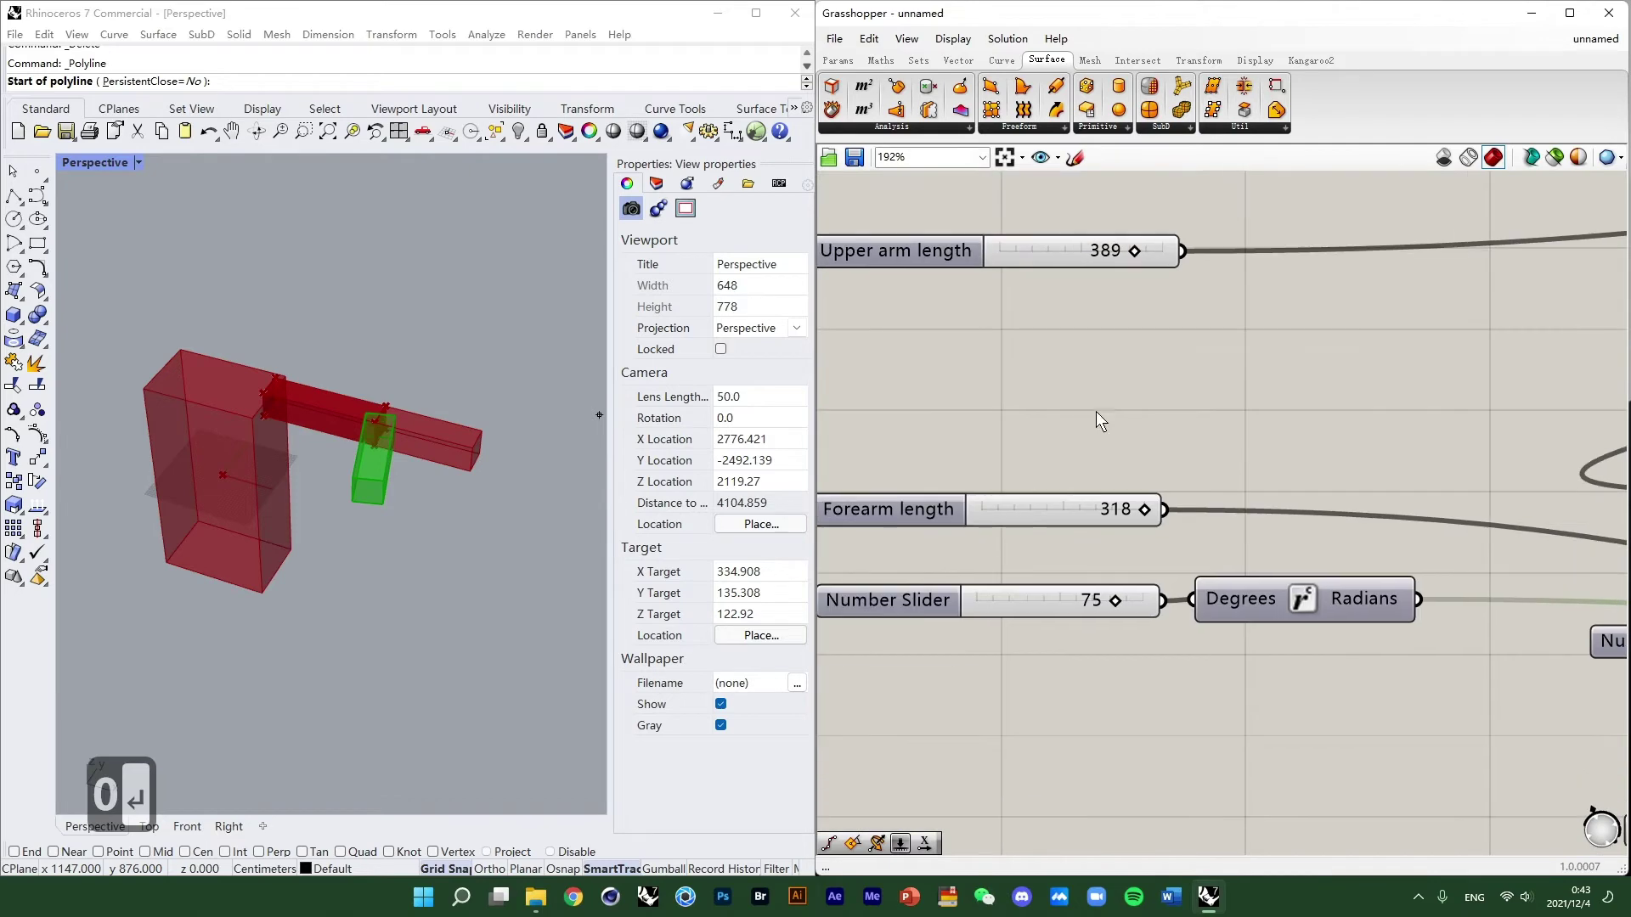
{"action": "double_click", "coordinate": [1119, 609]}
{"action": "type", "text": "0"}
{"action": "key", "text": "Return"}
{"action": "right_click_drag", "start_coordinate": [365, 382], "coordinate": [282, 377]}
{"action": "scroll", "coordinate": [1104, 433], "scroll_direction": "down", "scroll_amount": 4}
{"action": "right_click_drag", "start_coordinate": [1147, 440], "coordinate": [994, 360]}
{"action": "right_click_drag", "start_coordinate": [1502, 517], "coordinate": [1113, 431]}
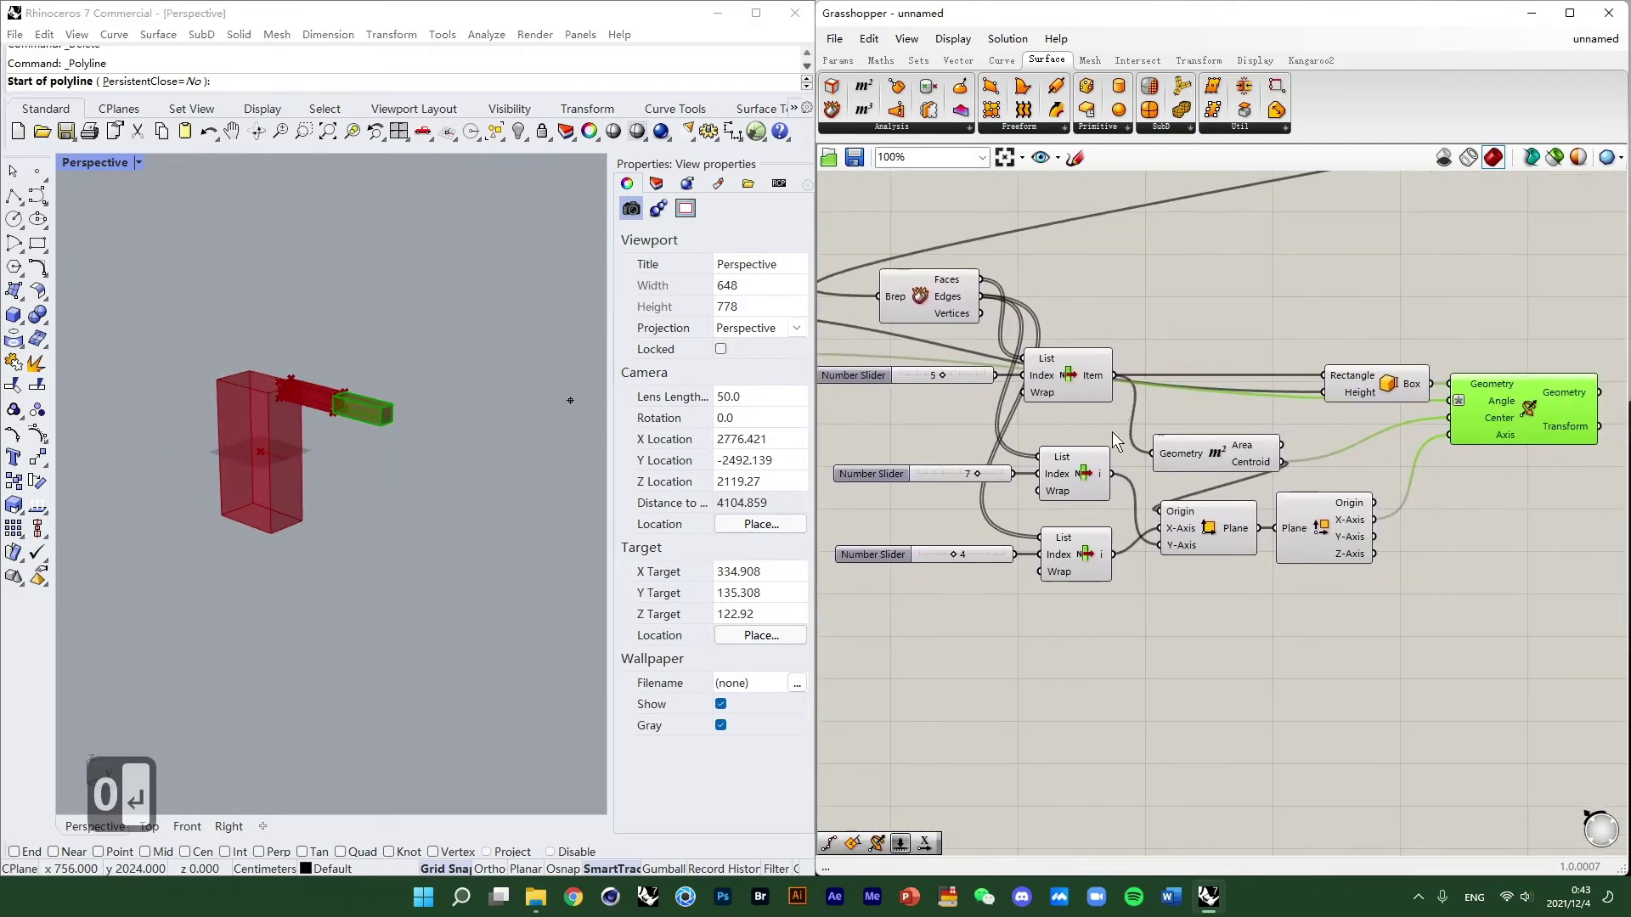
{"action": "right_click_drag", "start_coordinate": [1431, 501], "coordinate": [1313, 443]}
{"action": "scroll", "coordinate": [1316, 463], "scroll_direction": "down", "scroll_amount": 3}
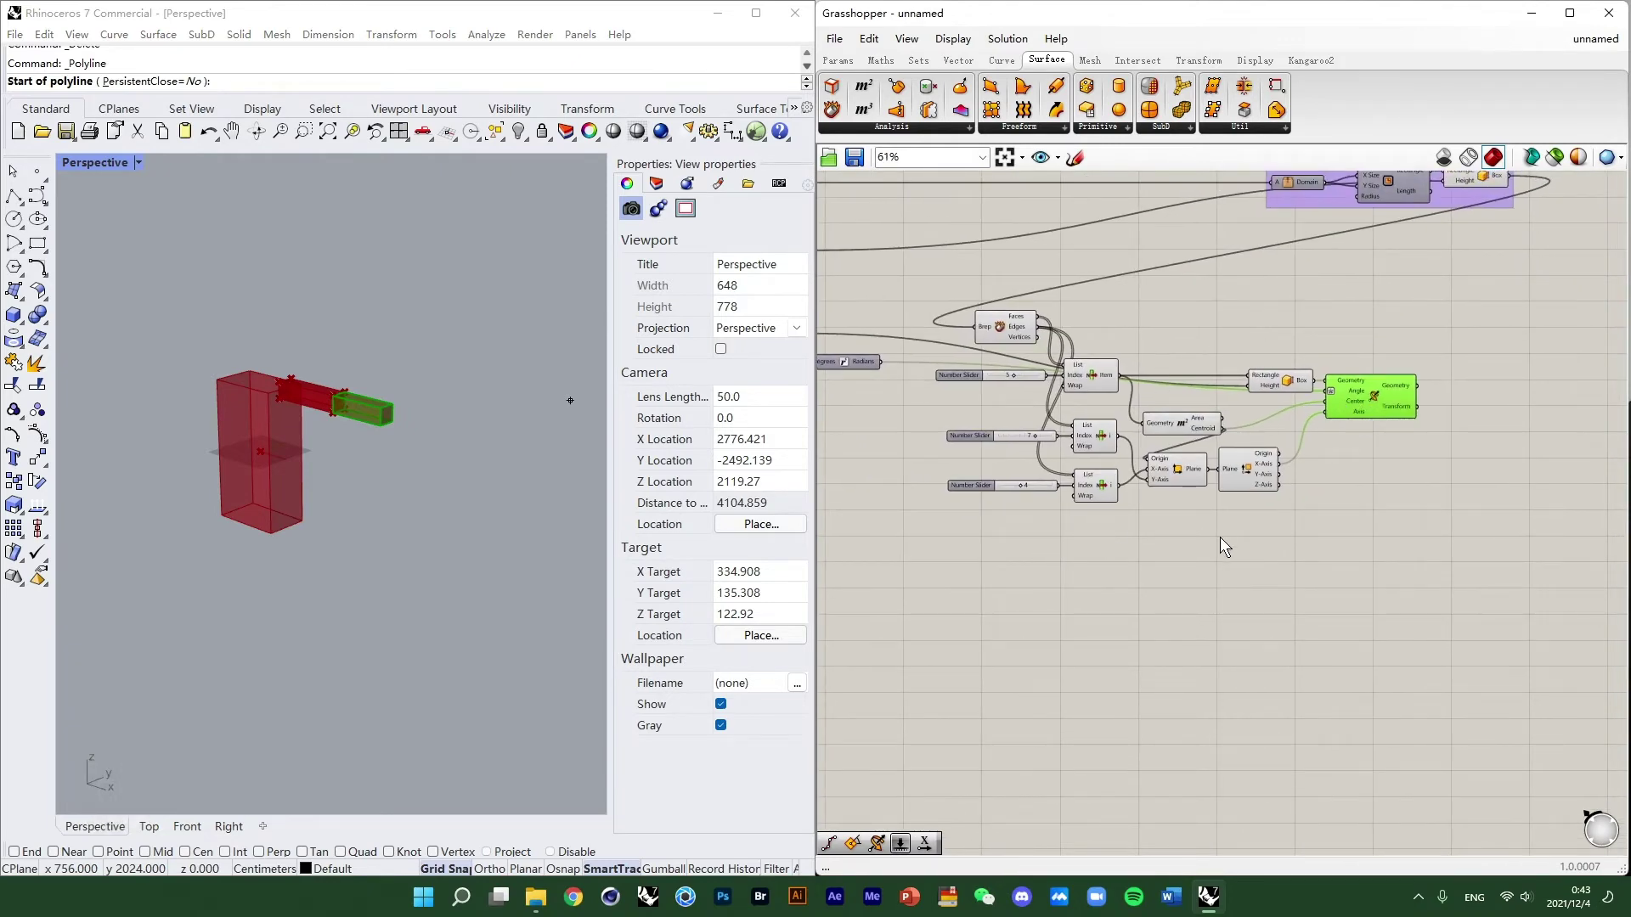
{"action": "key", "text": "alt+F9"}
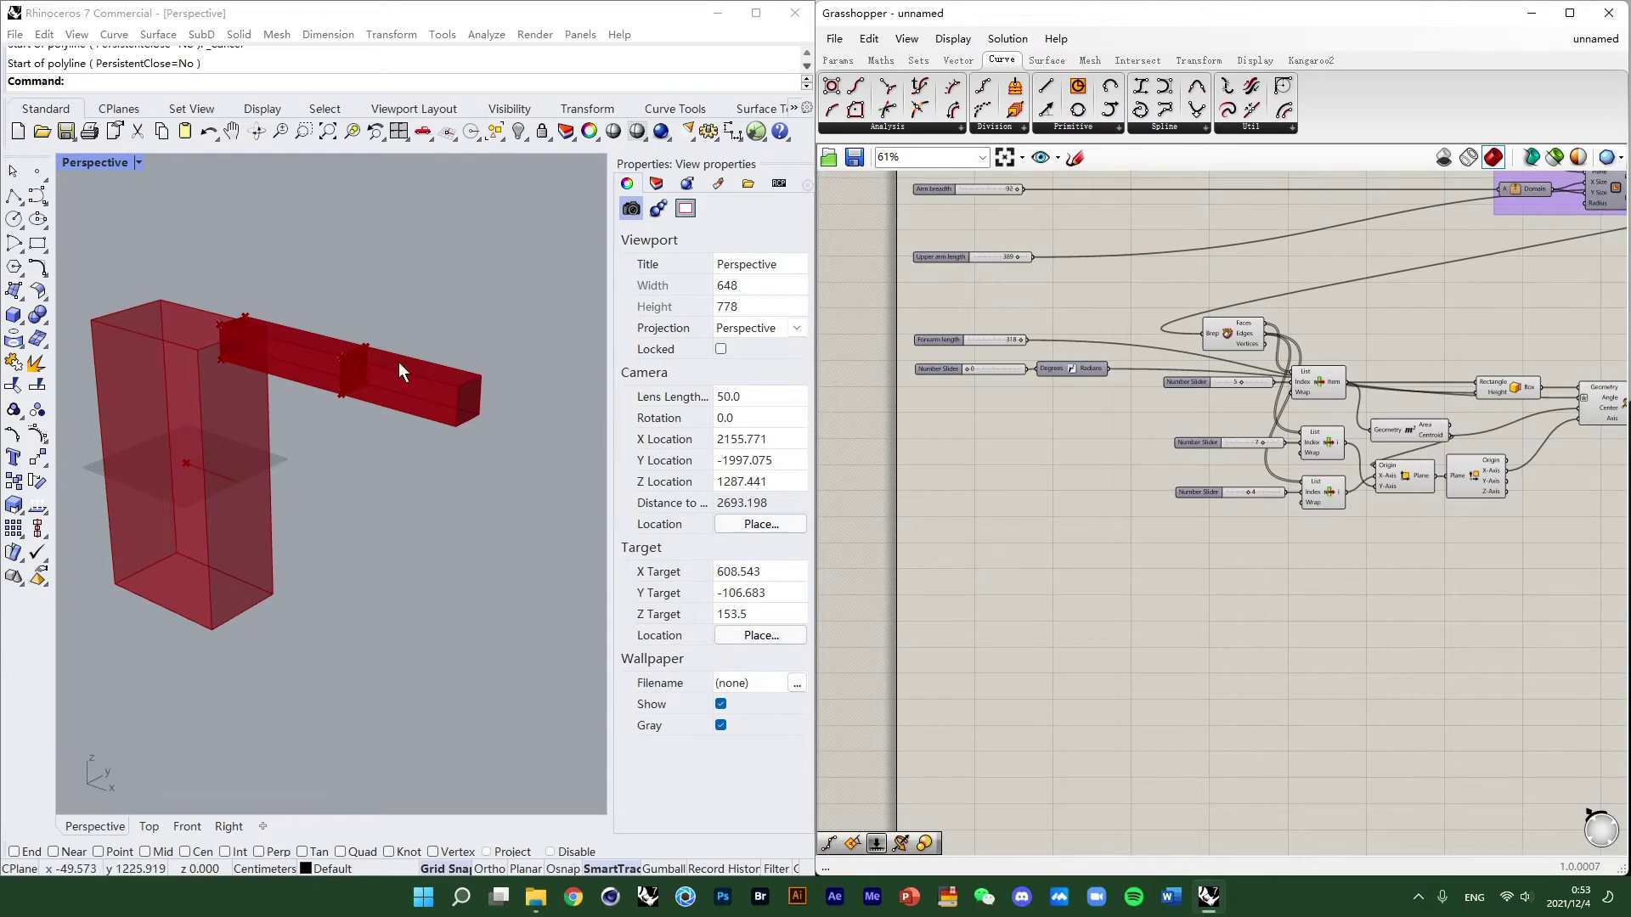
Add a number slider with the value 202 in the empty area below the forearm sliders.
{"action": "right_click_drag", "start_coordinate": [399, 371], "coordinate": [297, 416]}
{"action": "scroll", "coordinate": [1010, 578], "scroll_direction": "up", "scroll_amount": 4}
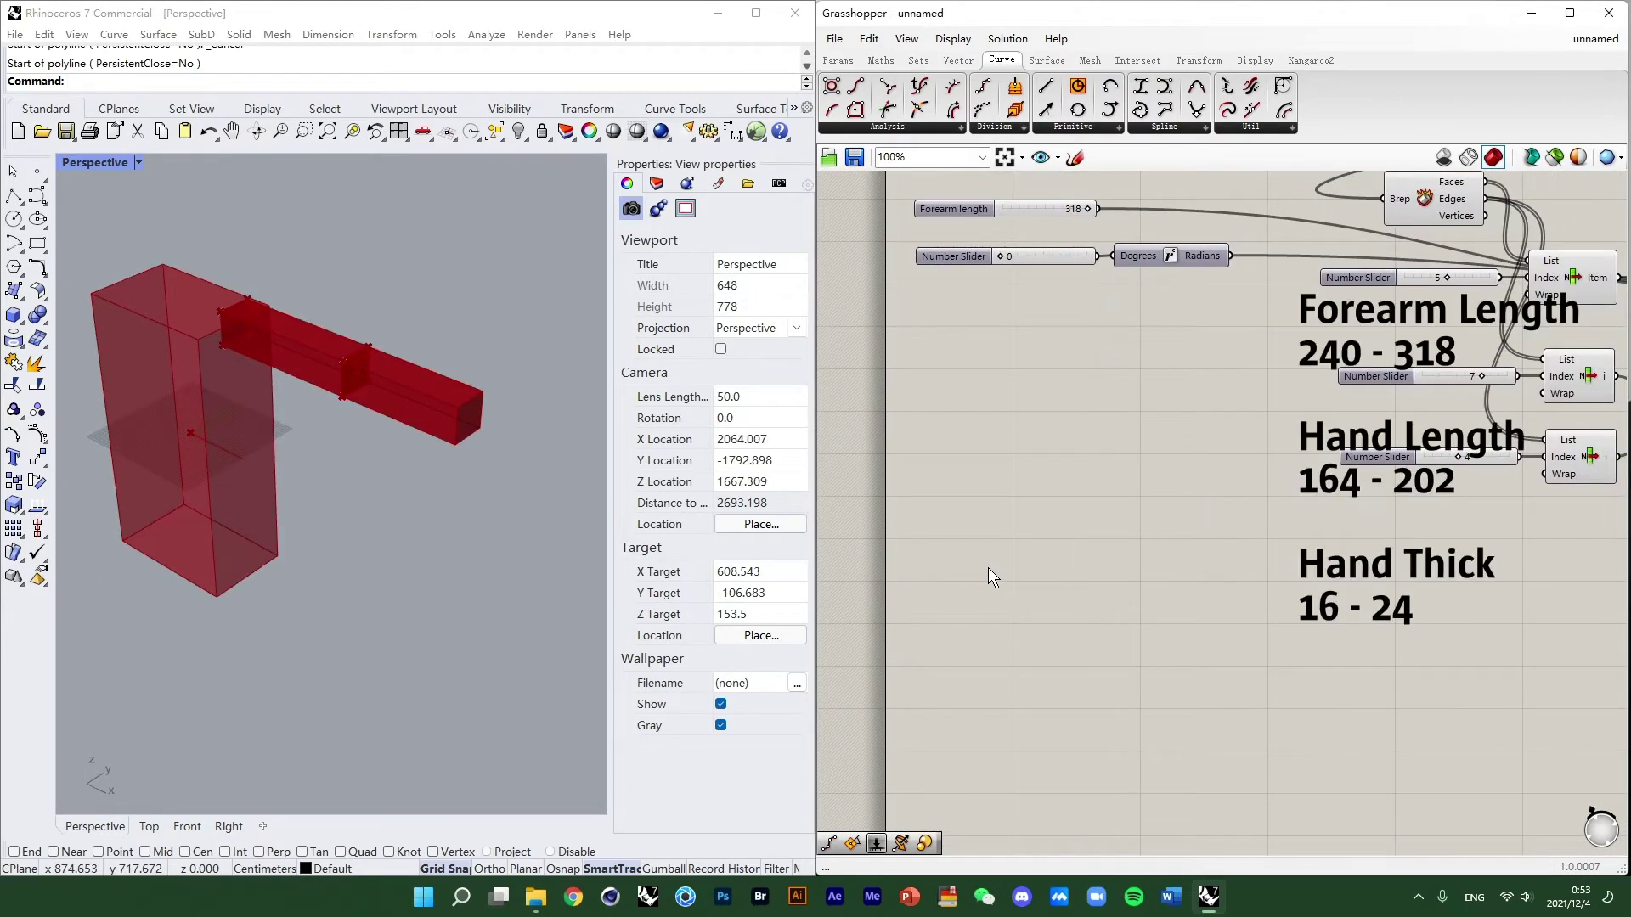
{"action": "double_click", "coordinate": [987, 568]}
{"action": "double_click", "coordinate": [954, 562]}
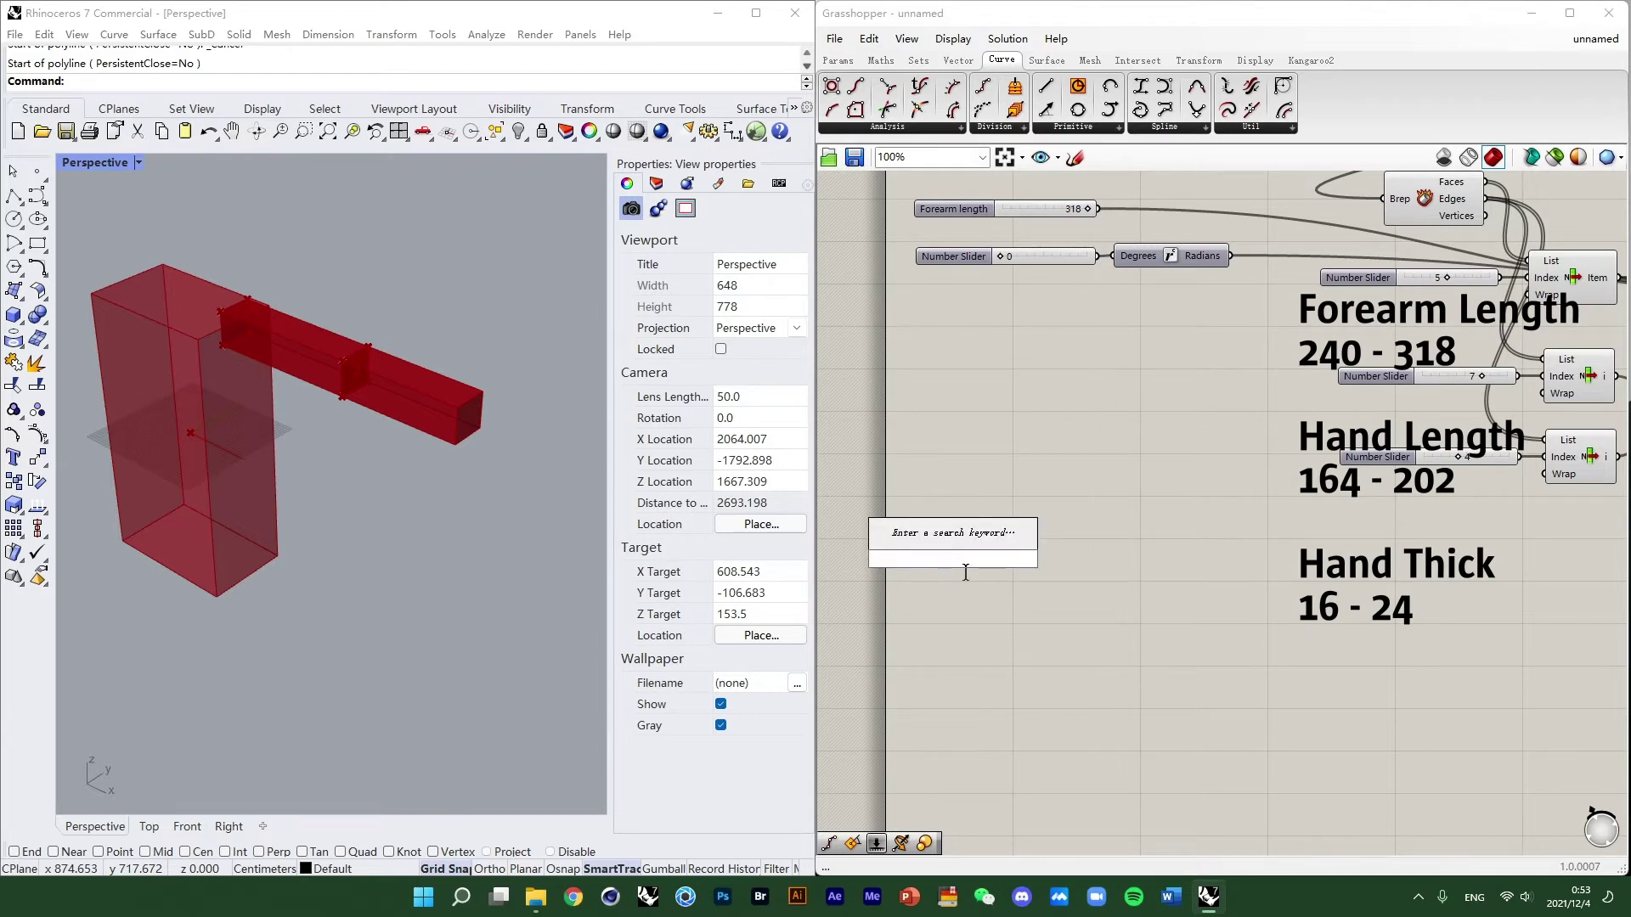
{"action": "type", "text": "202"}
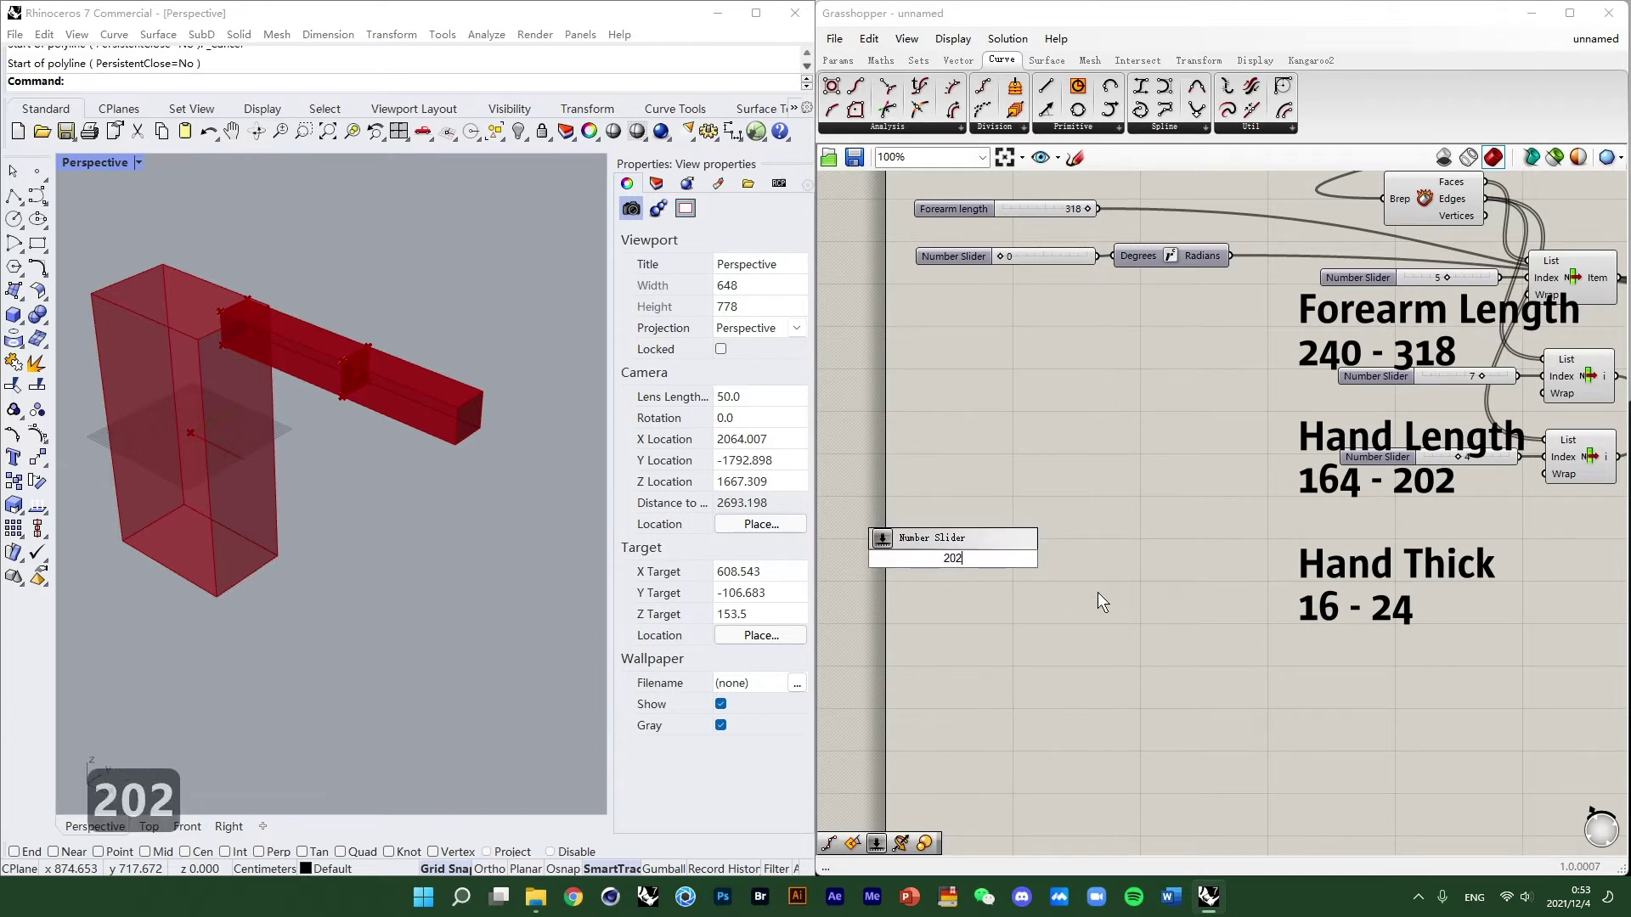
{"action": "key", "text": "Return"}
Name the new 202 slider "Hand length" and limit its range to 164 to 202.
{"action": "right_click", "coordinate": [1018, 556]}
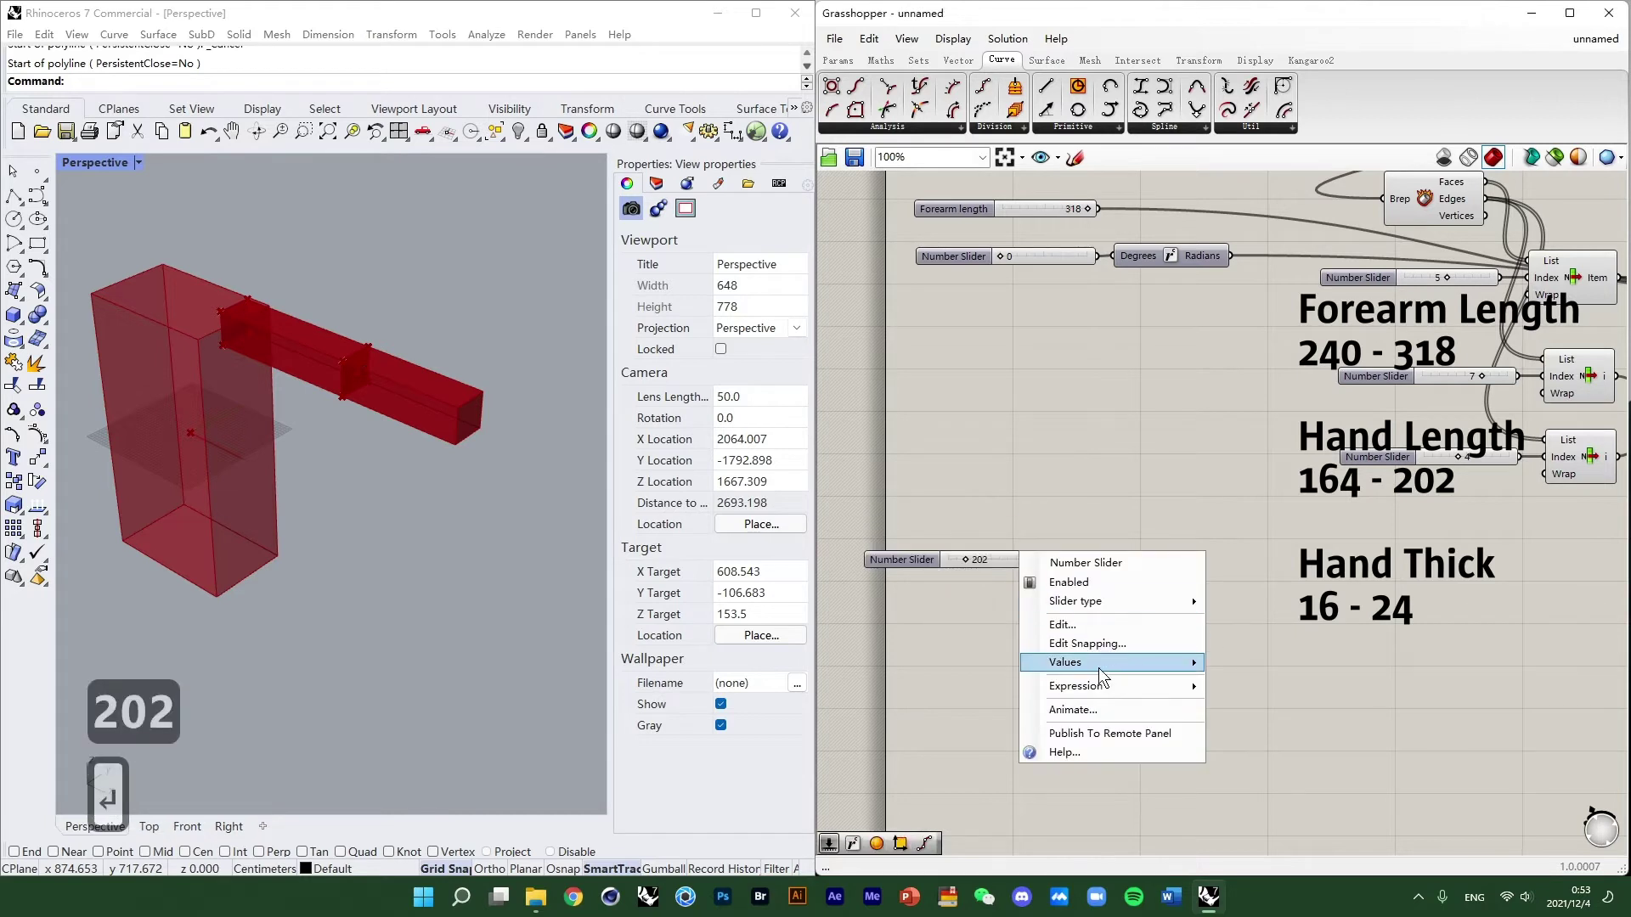
{"action": "left_click", "coordinate": [1079, 624]}
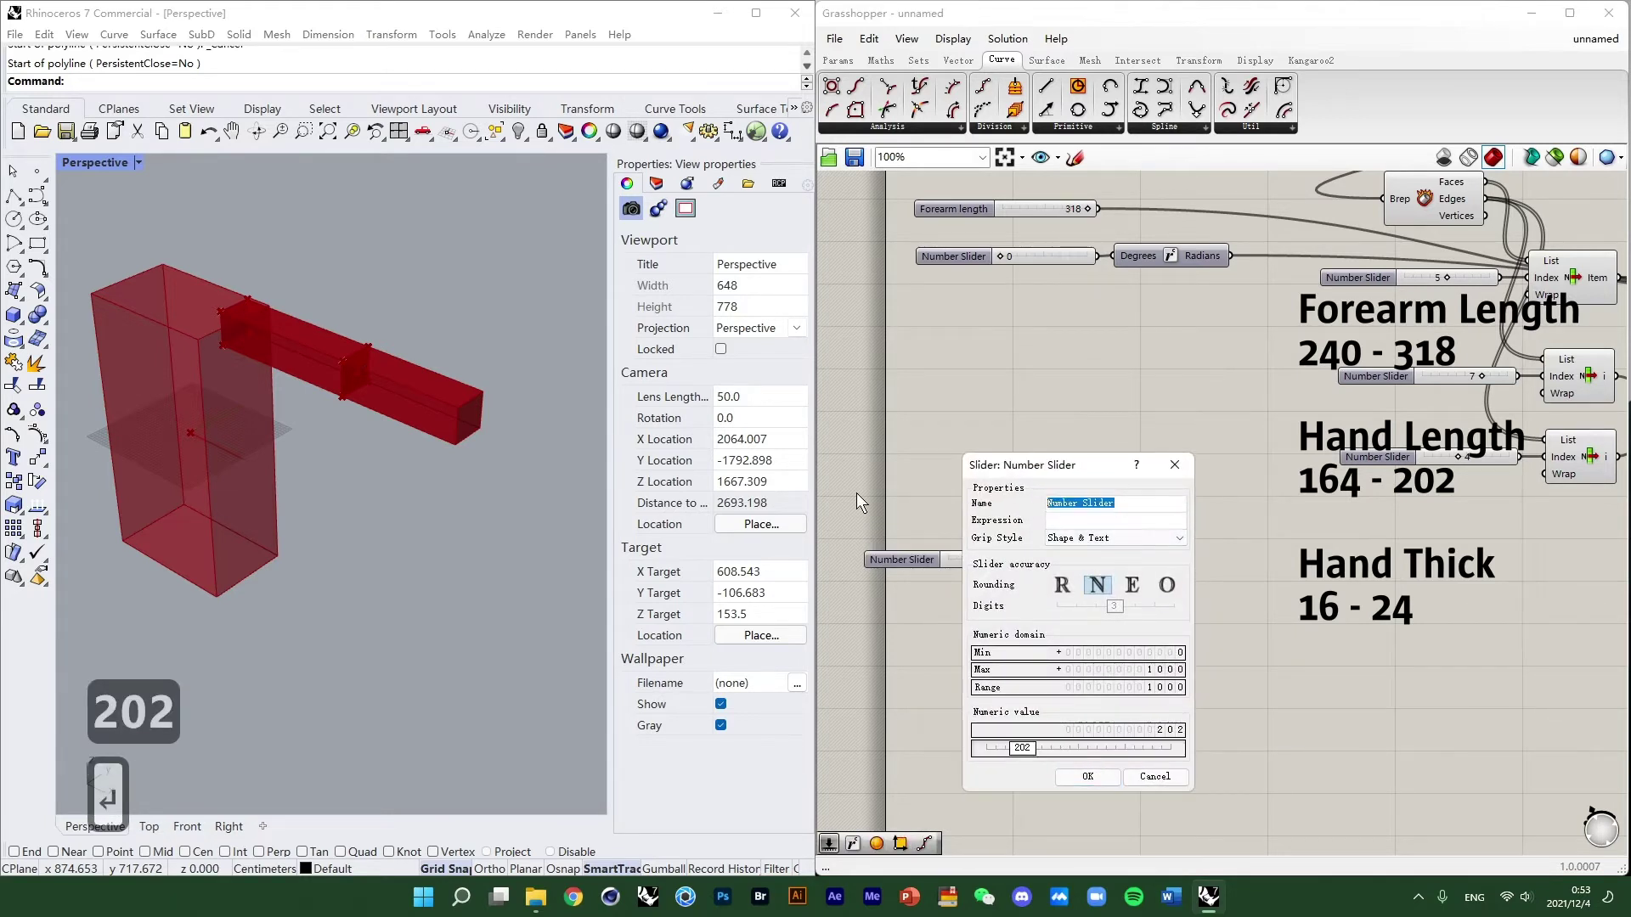
{"action": "type", "text": "Hand "}
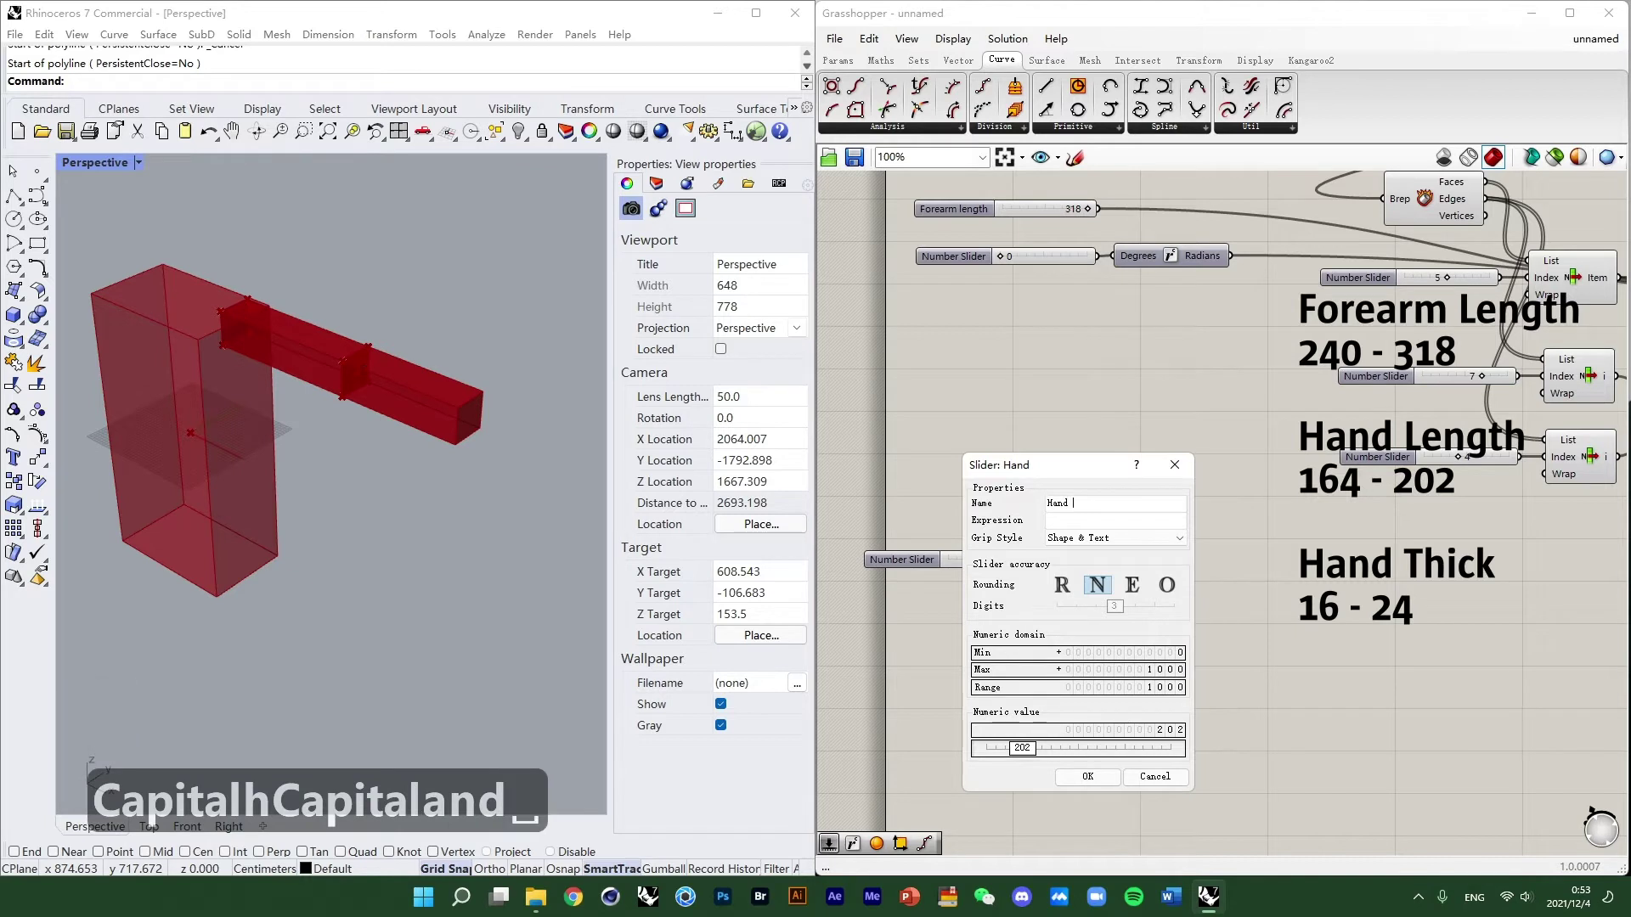
{"action": "type", "text": "length"}
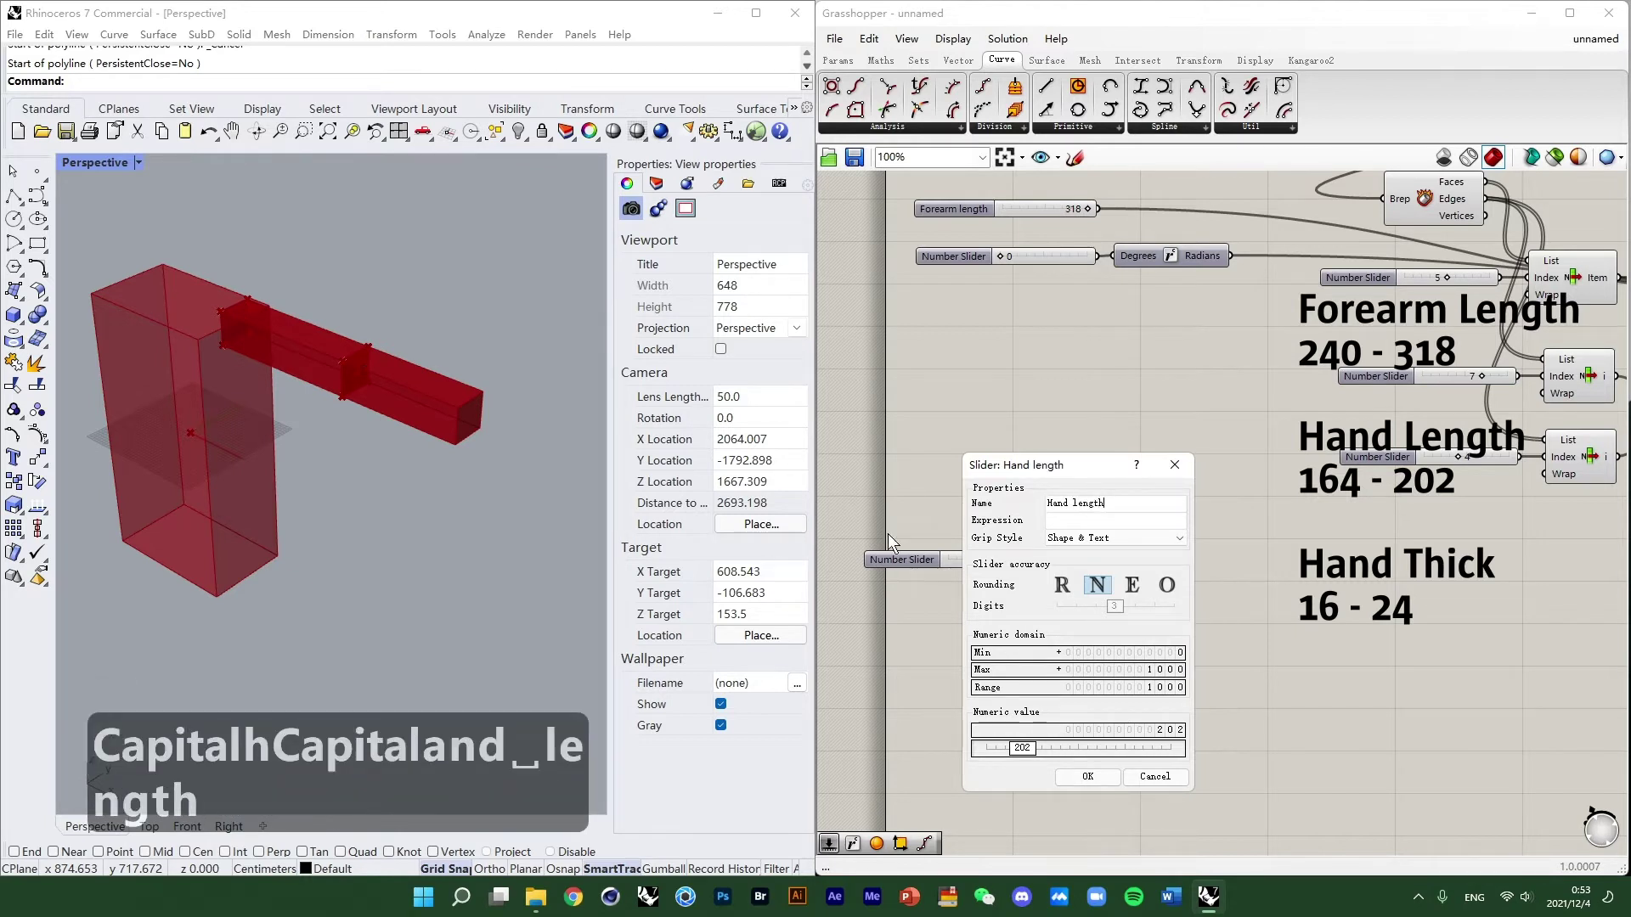
{"action": "double_click", "coordinate": [1181, 670]}
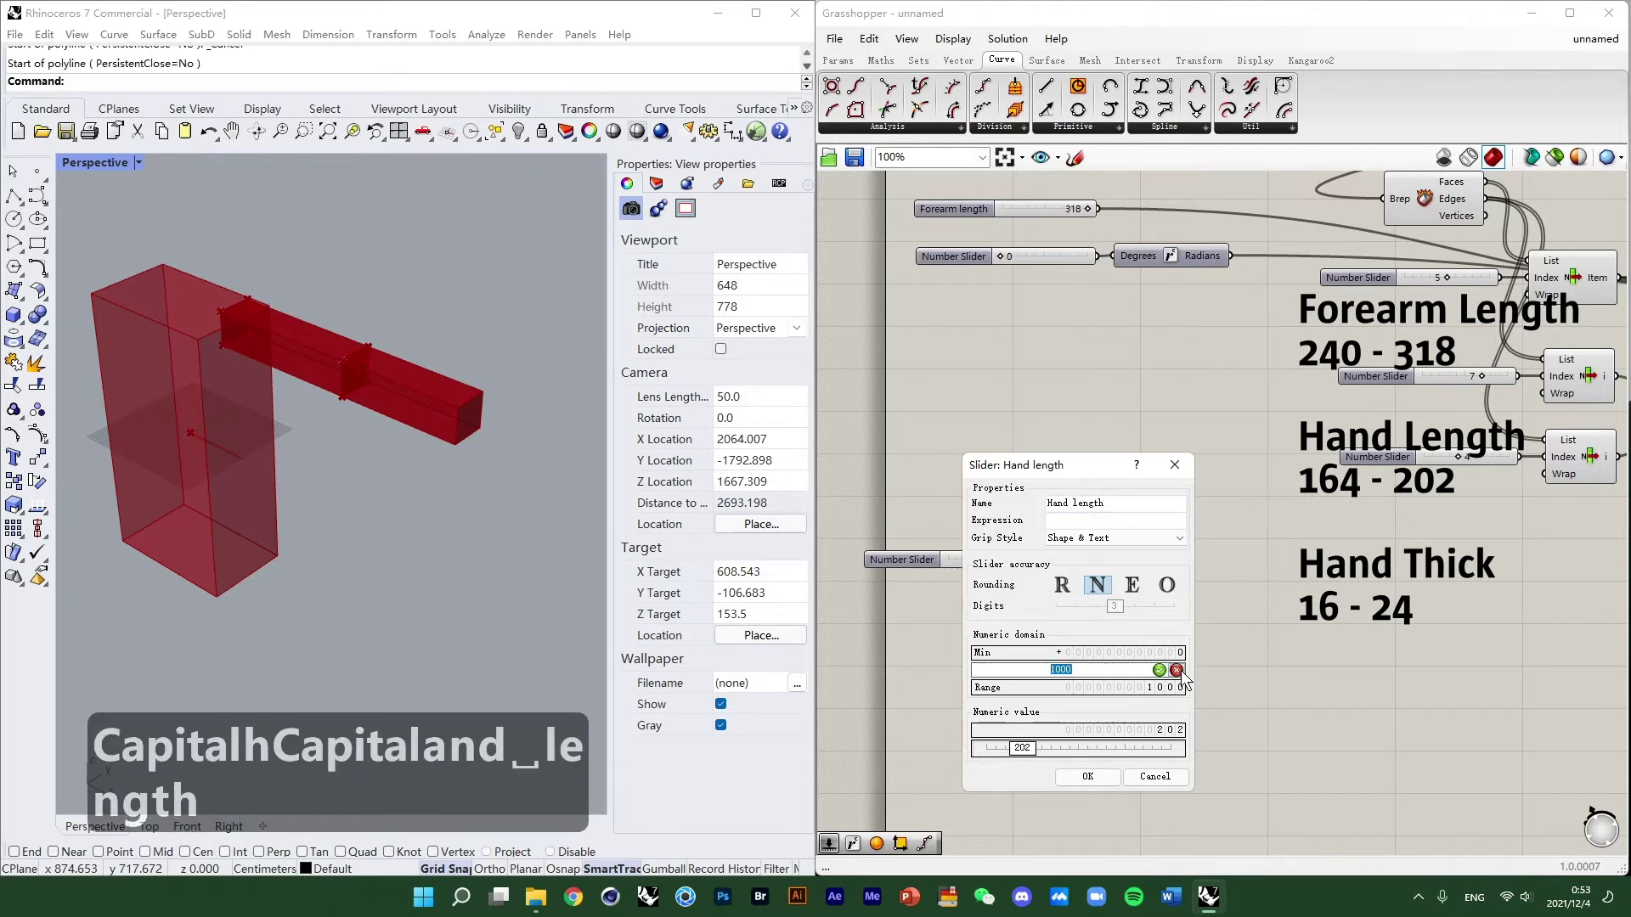
{"action": "type", "text": "20"}
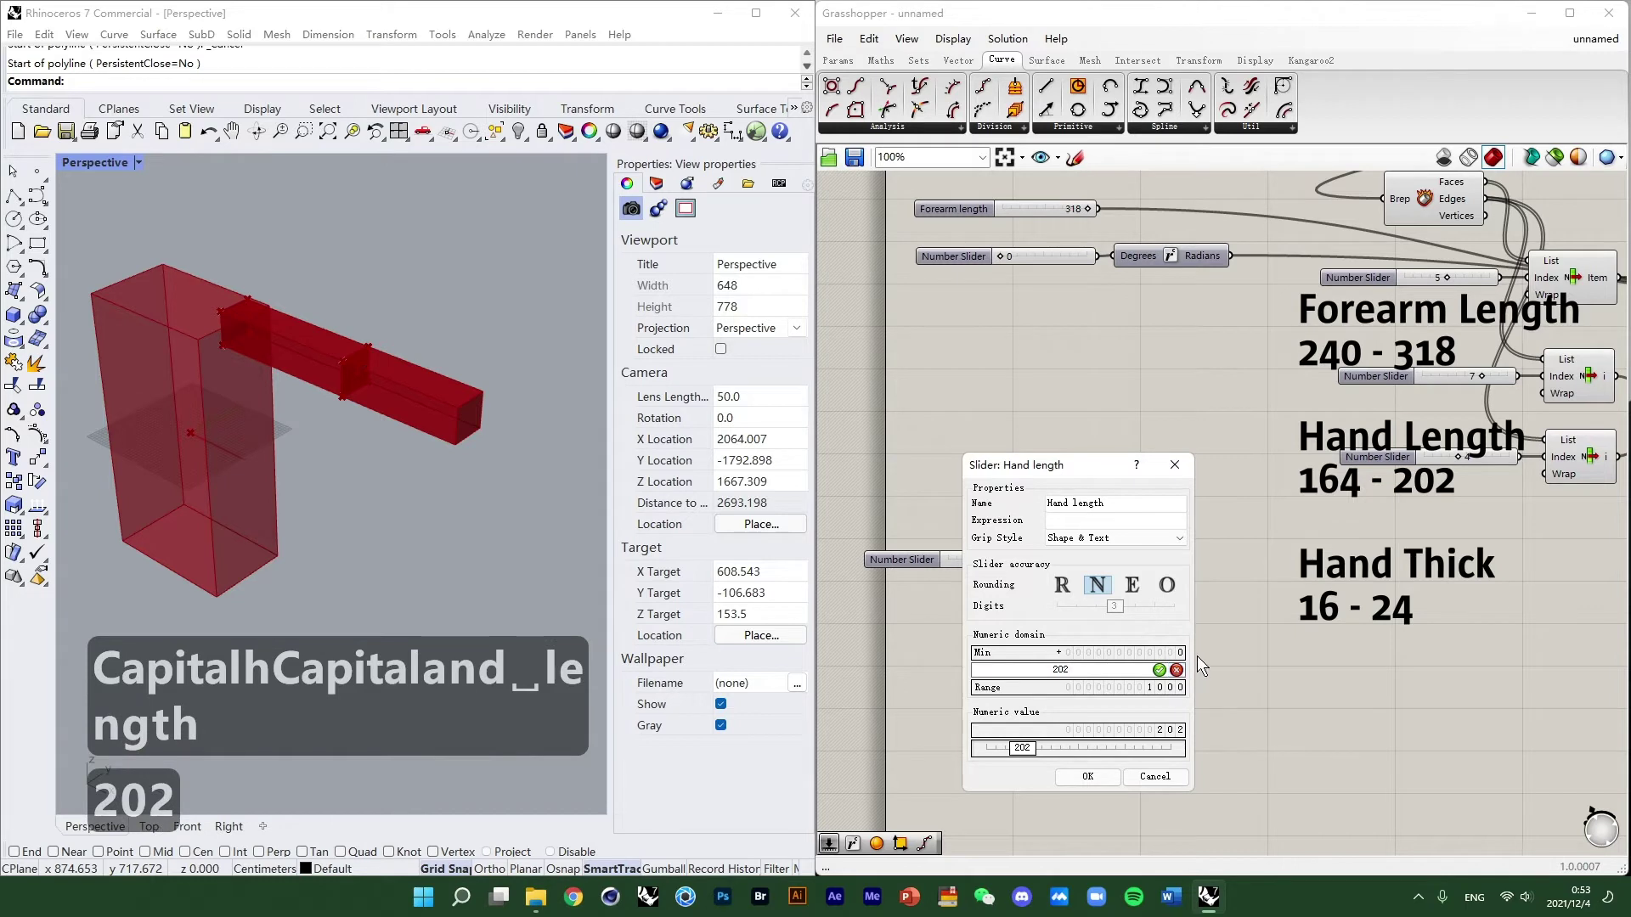
{"action": "type", "text": "2"}
{"action": "left_click", "coordinate": [1179, 653]}
{"action": "double_click", "coordinate": [1179, 653]}
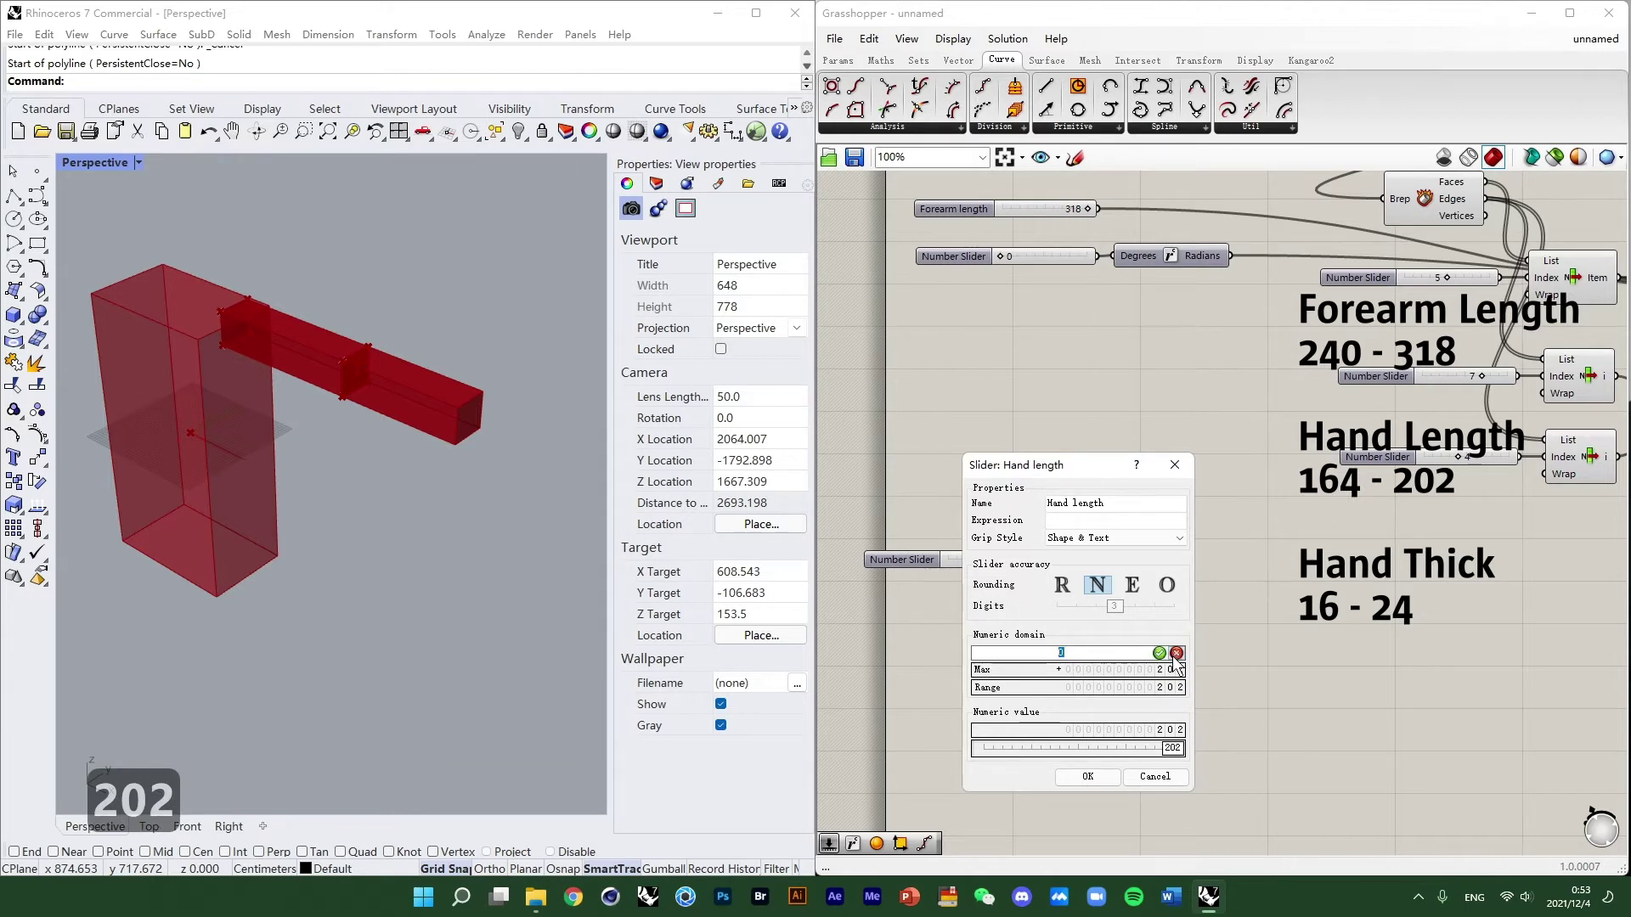
{"action": "type", "text": "164"}
{"action": "key", "text": "Return"}
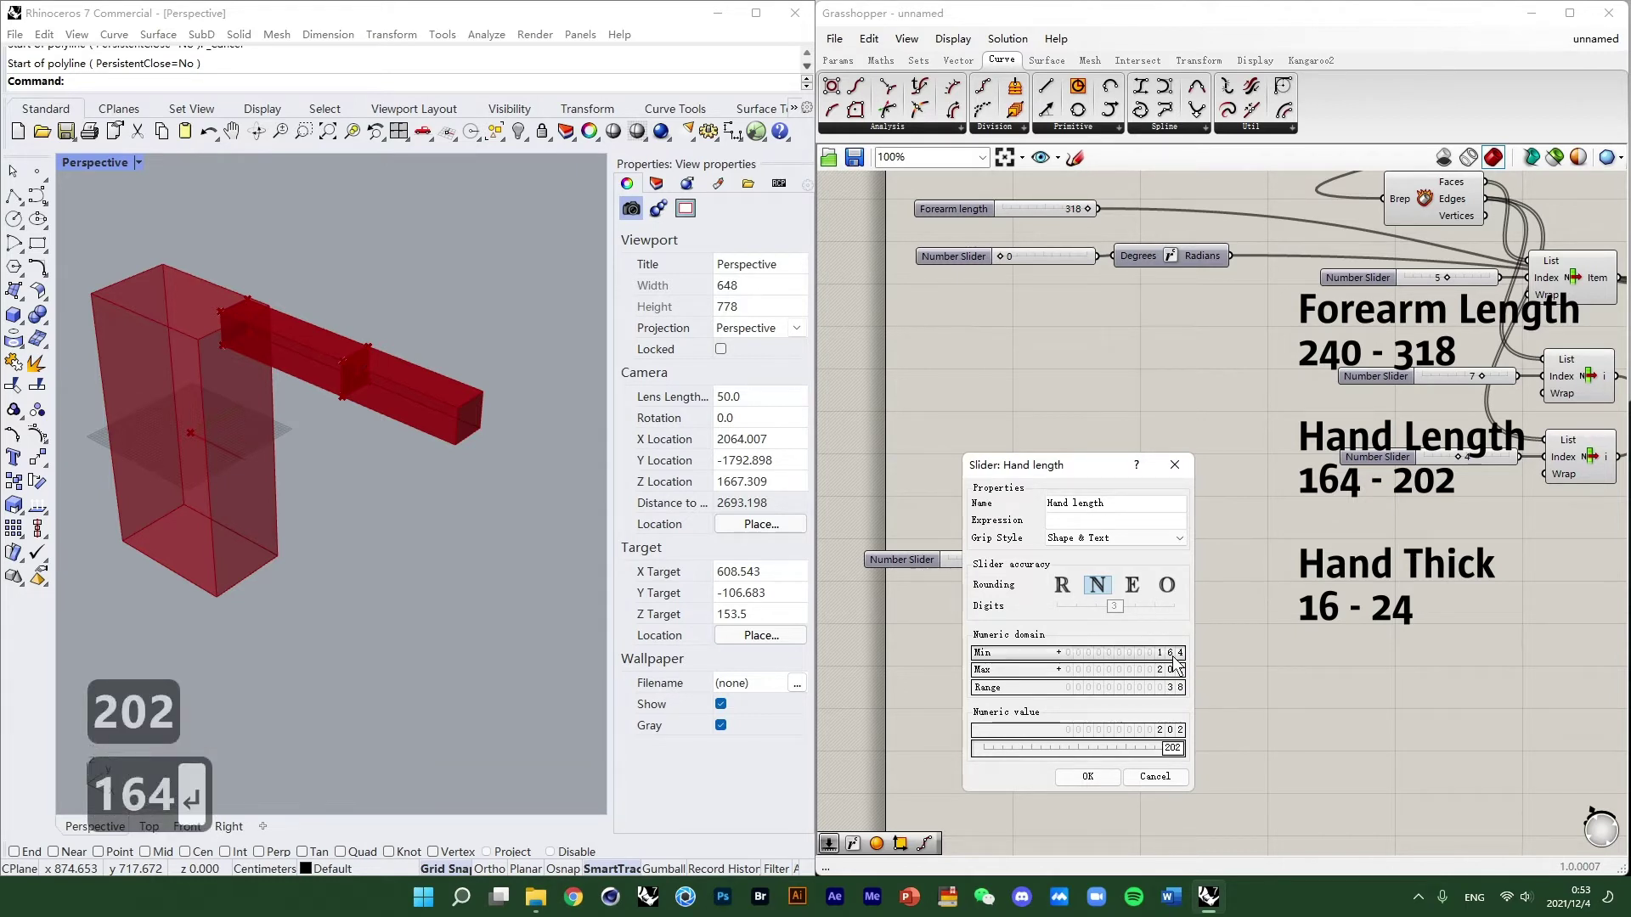
{"action": "left_click", "coordinate": [1087, 776]}
Move the Hand length slider closer to the forearm sliders and duplicate it directly below.
{"action": "right_click_drag", "start_coordinate": [1095, 765], "coordinate": [1055, 743]}
{"action": "left_click_drag", "start_coordinate": [977, 535], "coordinate": [991, 472]}
{"action": "key", "text": "ctrl+c"}
{"action": "key", "text": "ctrl+v"}
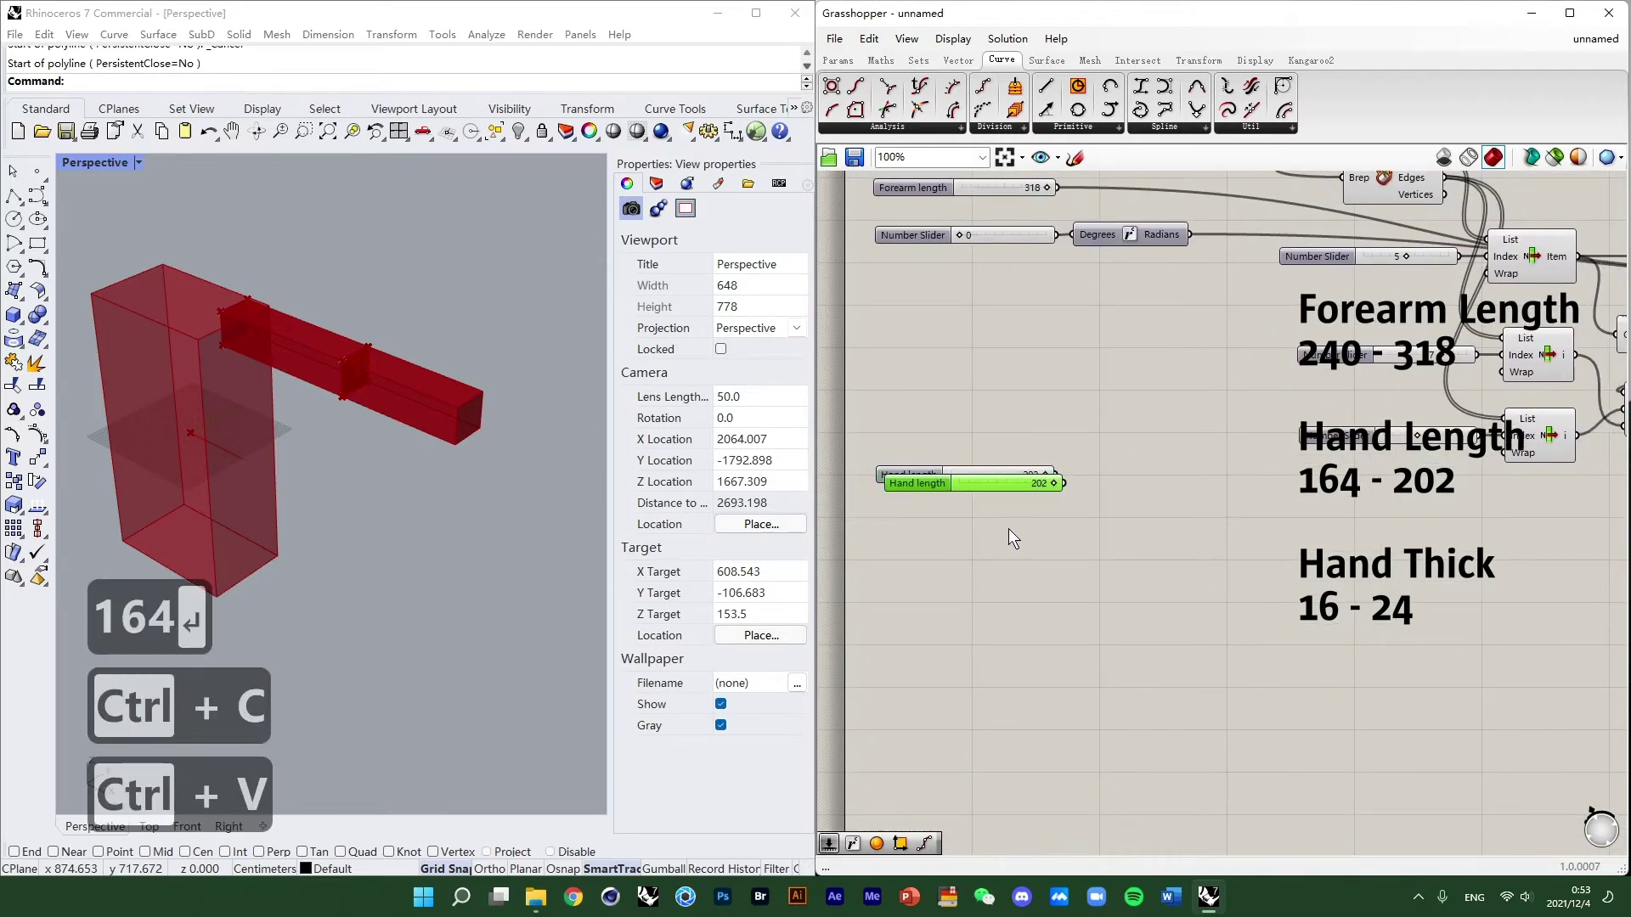
Rename the copied slider "Hand thick" and limit its range to 16 to 24.
{"action": "right_click", "coordinate": [991, 522]}
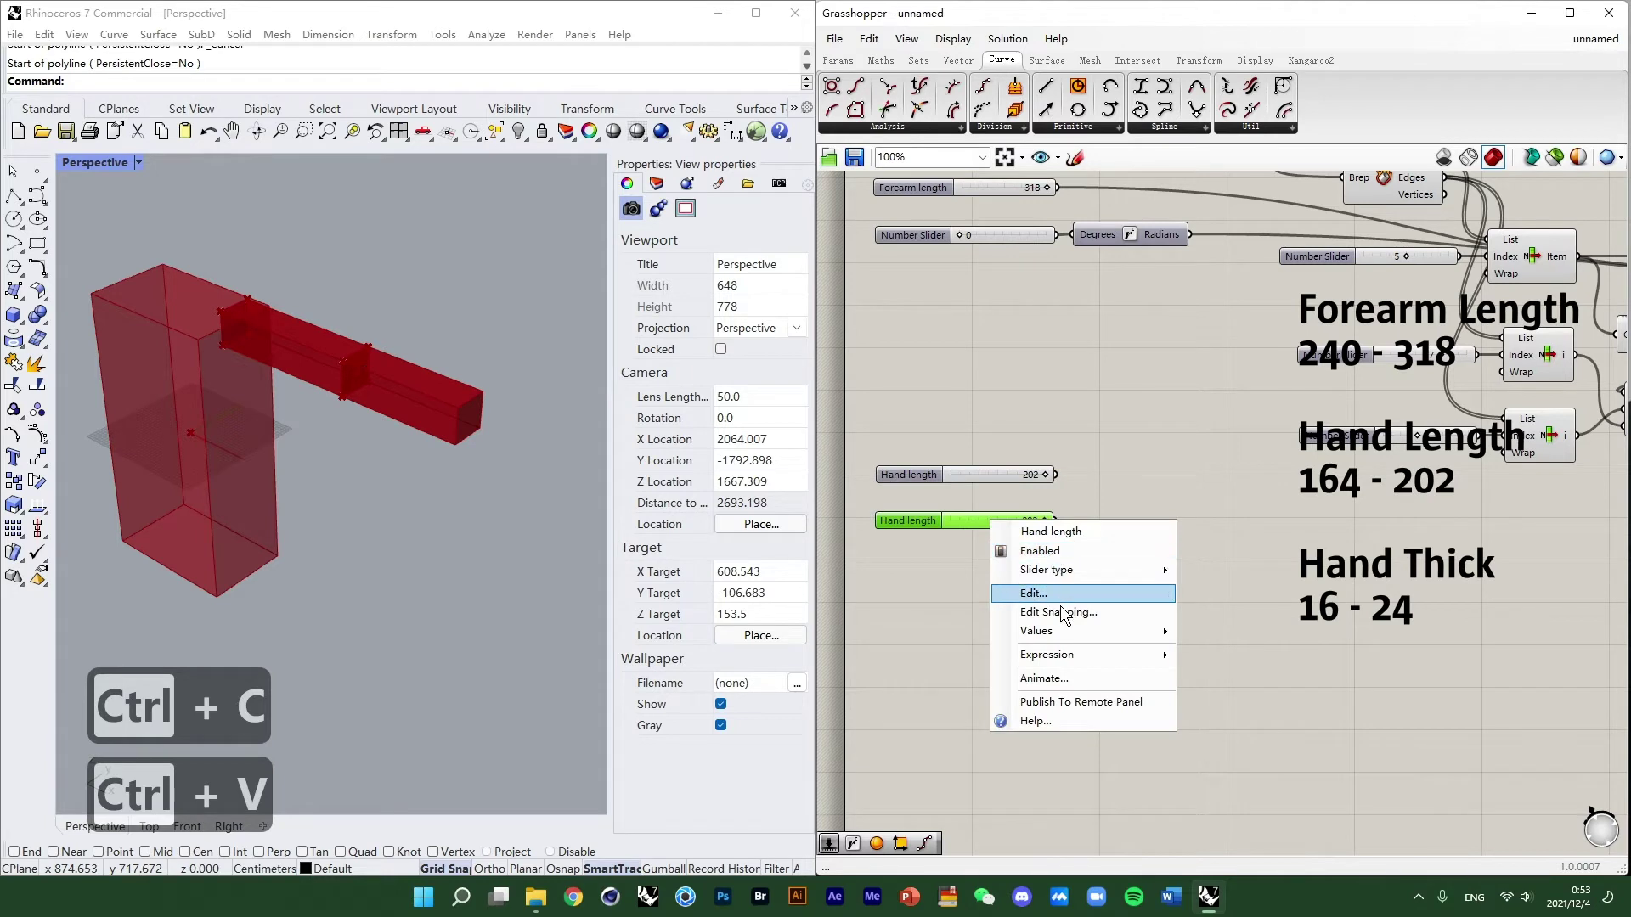
{"action": "left_click", "coordinate": [1058, 594]}
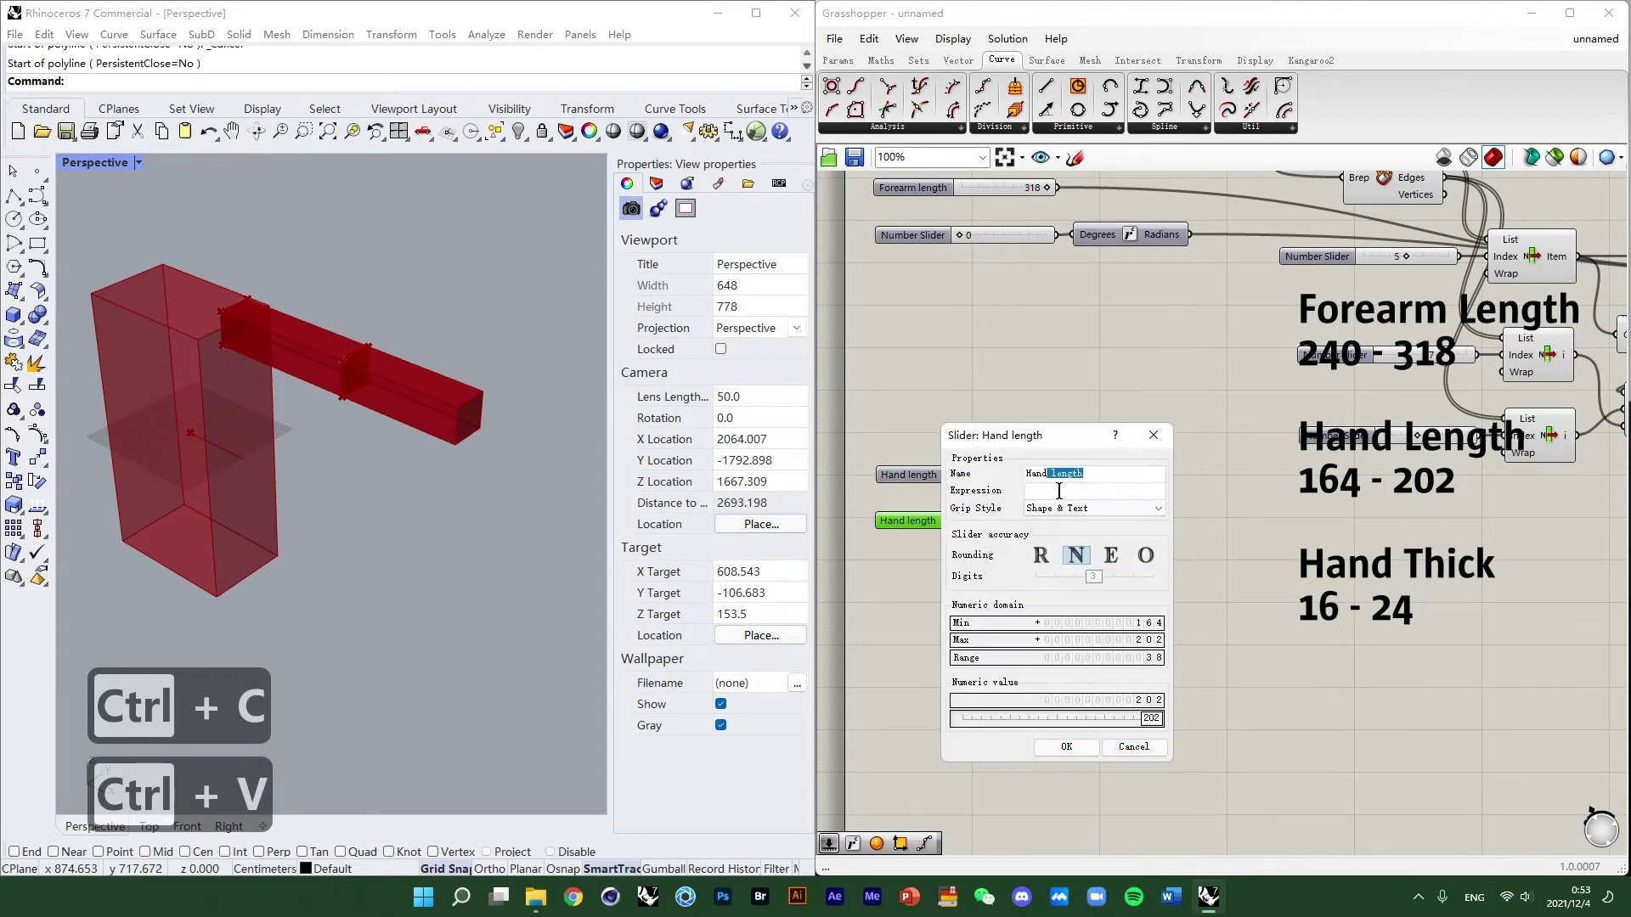
{"action": "type", "text": "thick"}
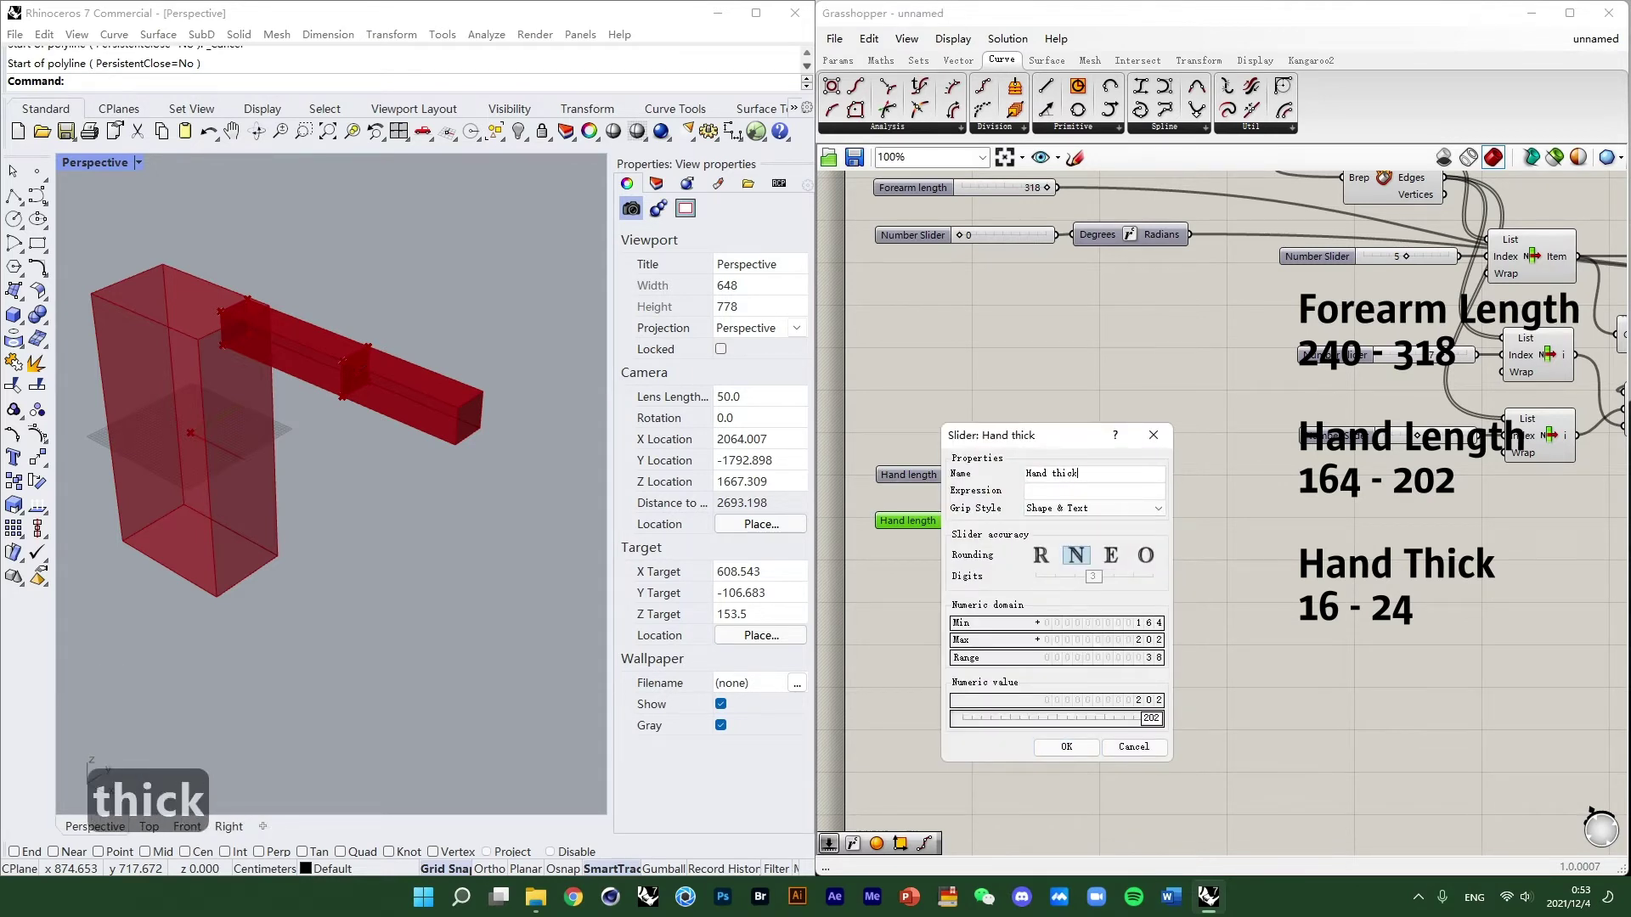
{"action": "double_click", "coordinate": [1150, 628]}
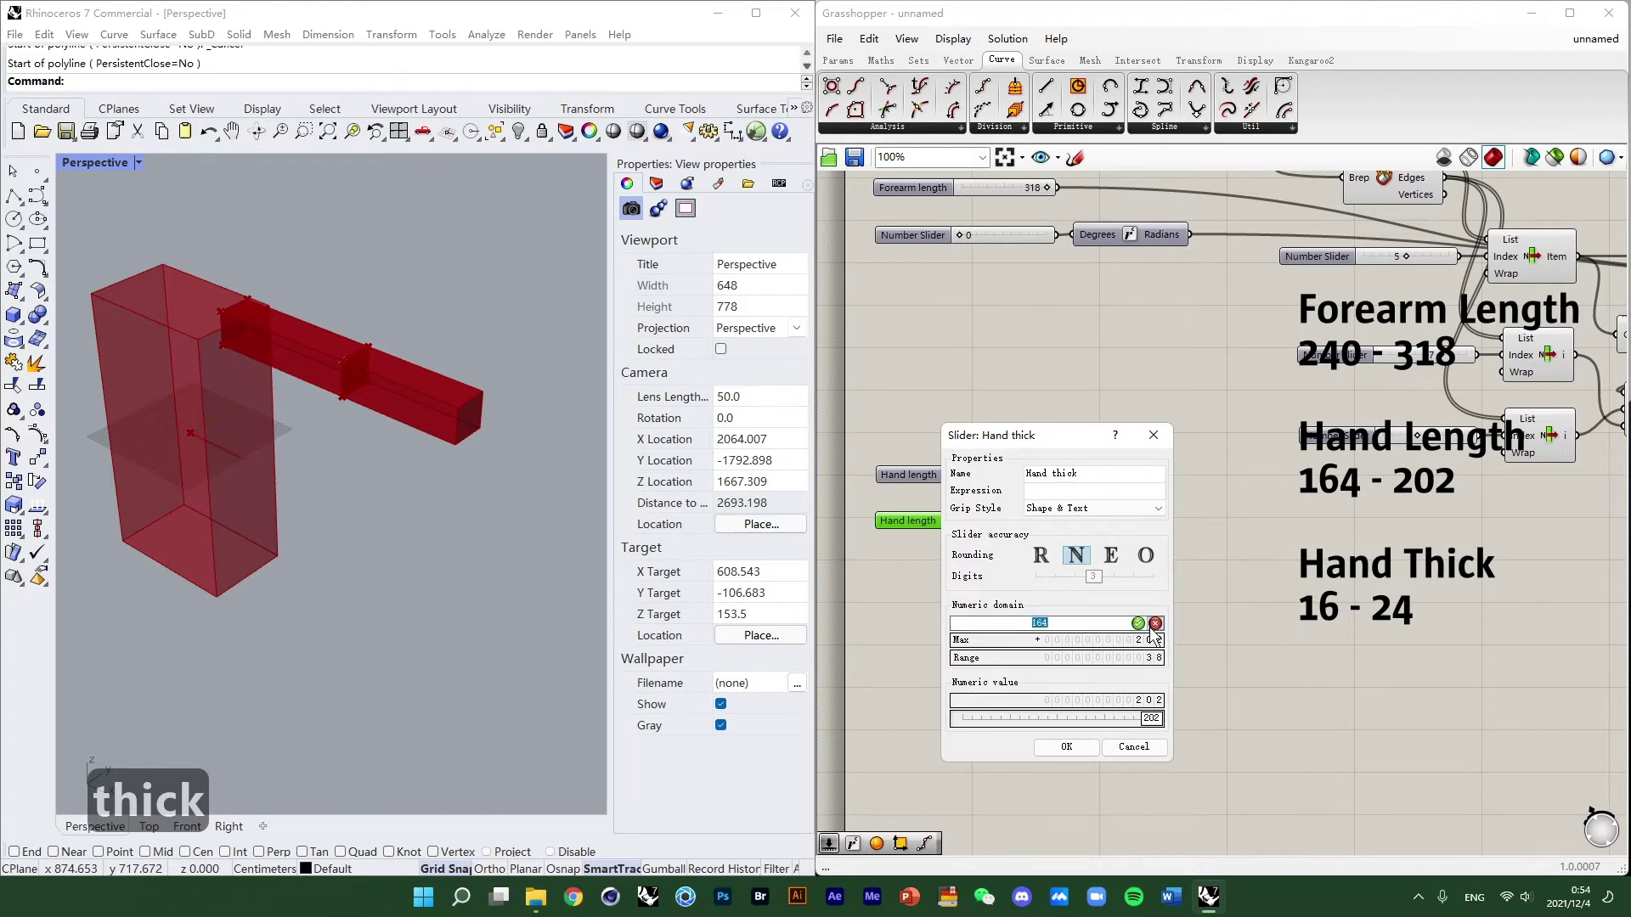
{"action": "type", "text": "16"}
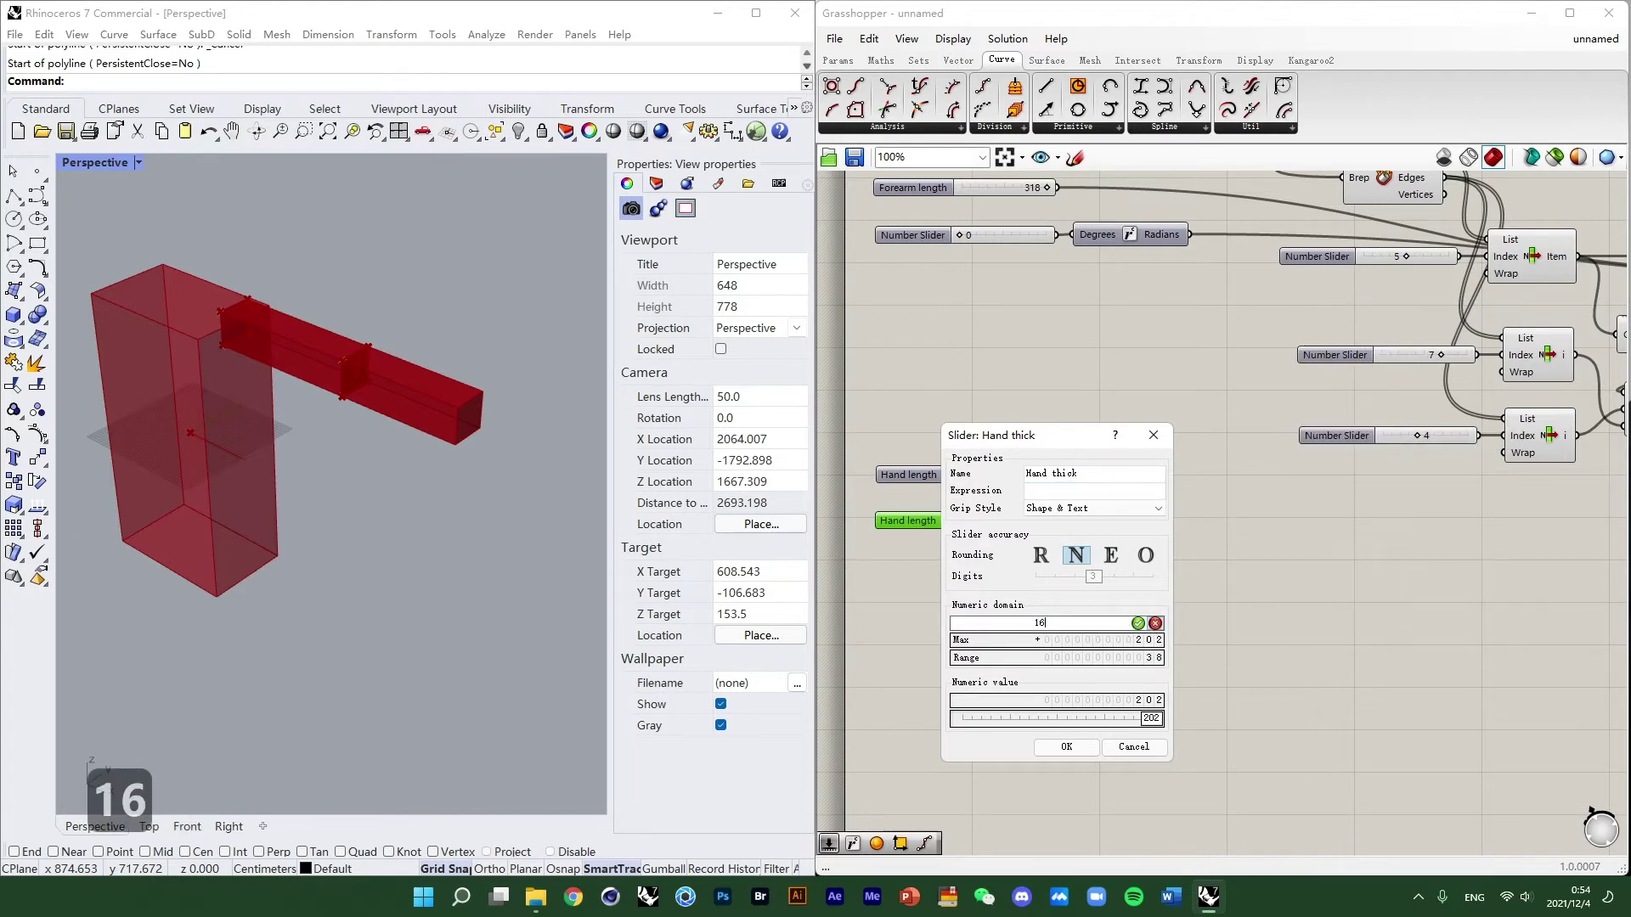
{"action": "double_click", "coordinate": [1130, 640]}
{"action": "type", "text": "24"}
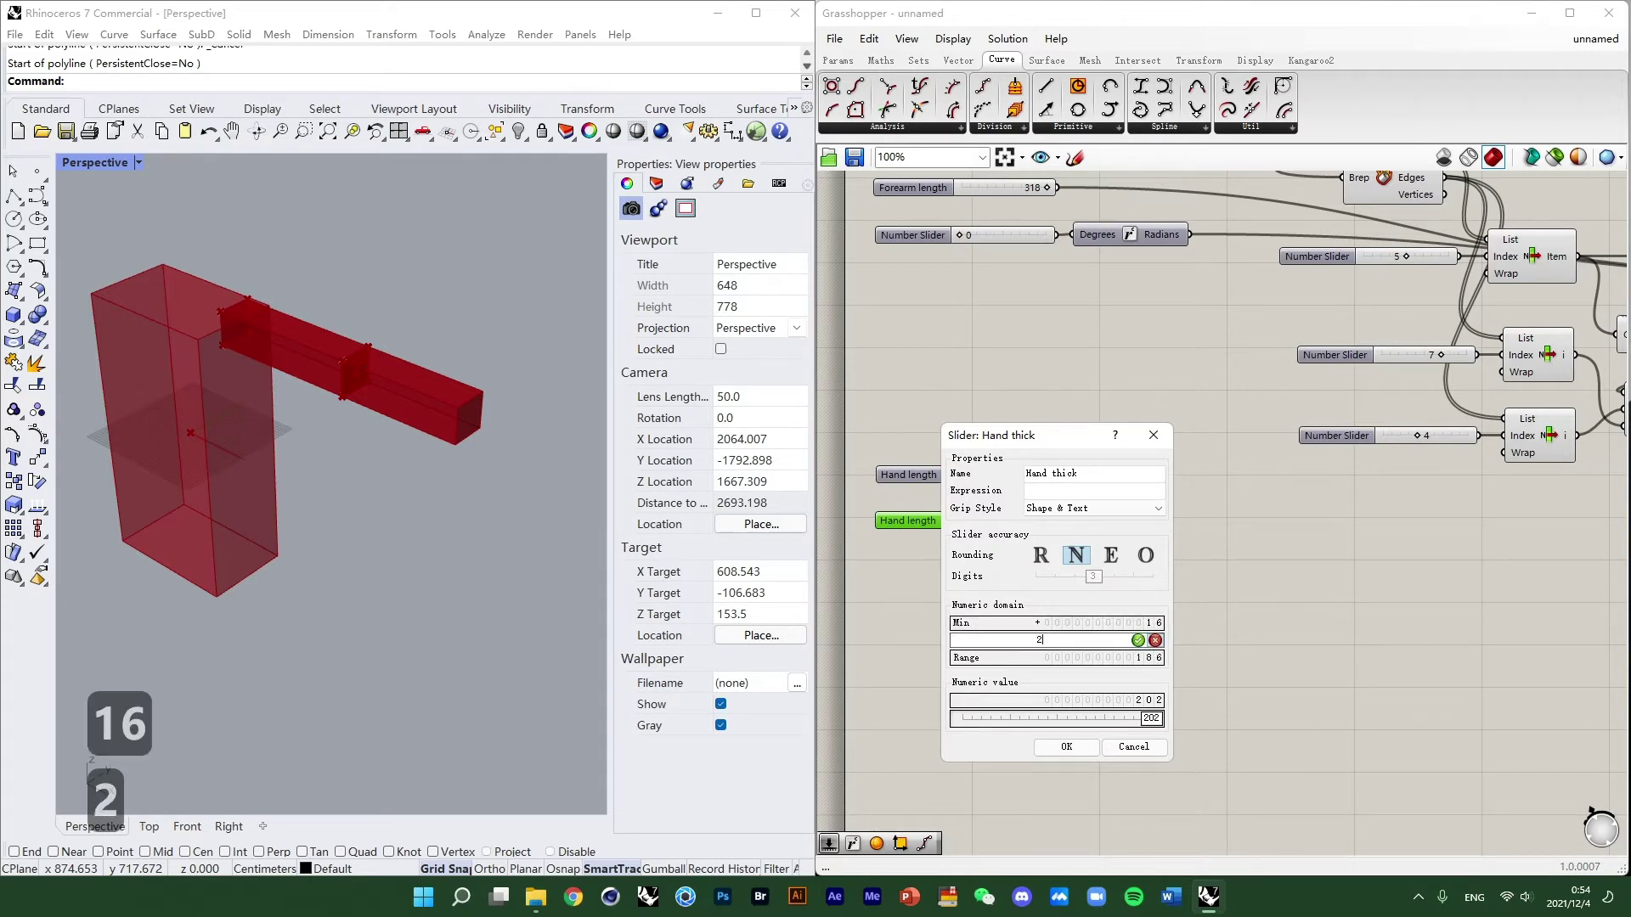
{"action": "key", "text": "Return"}
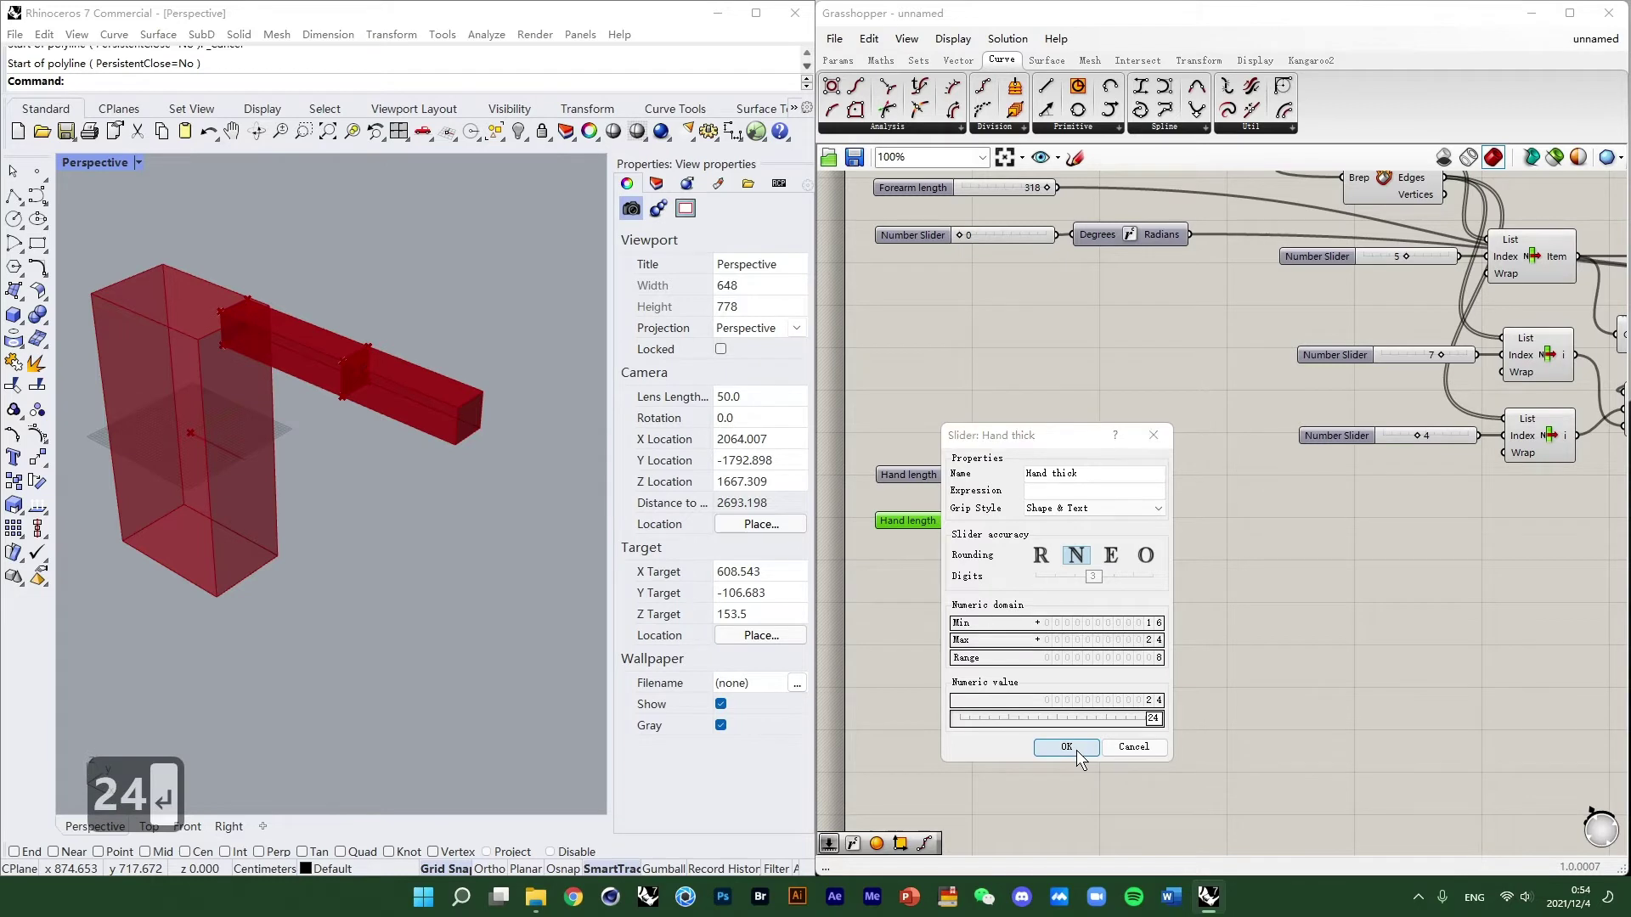
{"action": "left_click", "coordinate": [1066, 746]}
{"action": "left_click_drag", "start_coordinate": [1147, 619], "coordinate": [997, 445]}
{"action": "right_click_drag", "start_coordinate": [1034, 614], "coordinate": [1015, 554]}
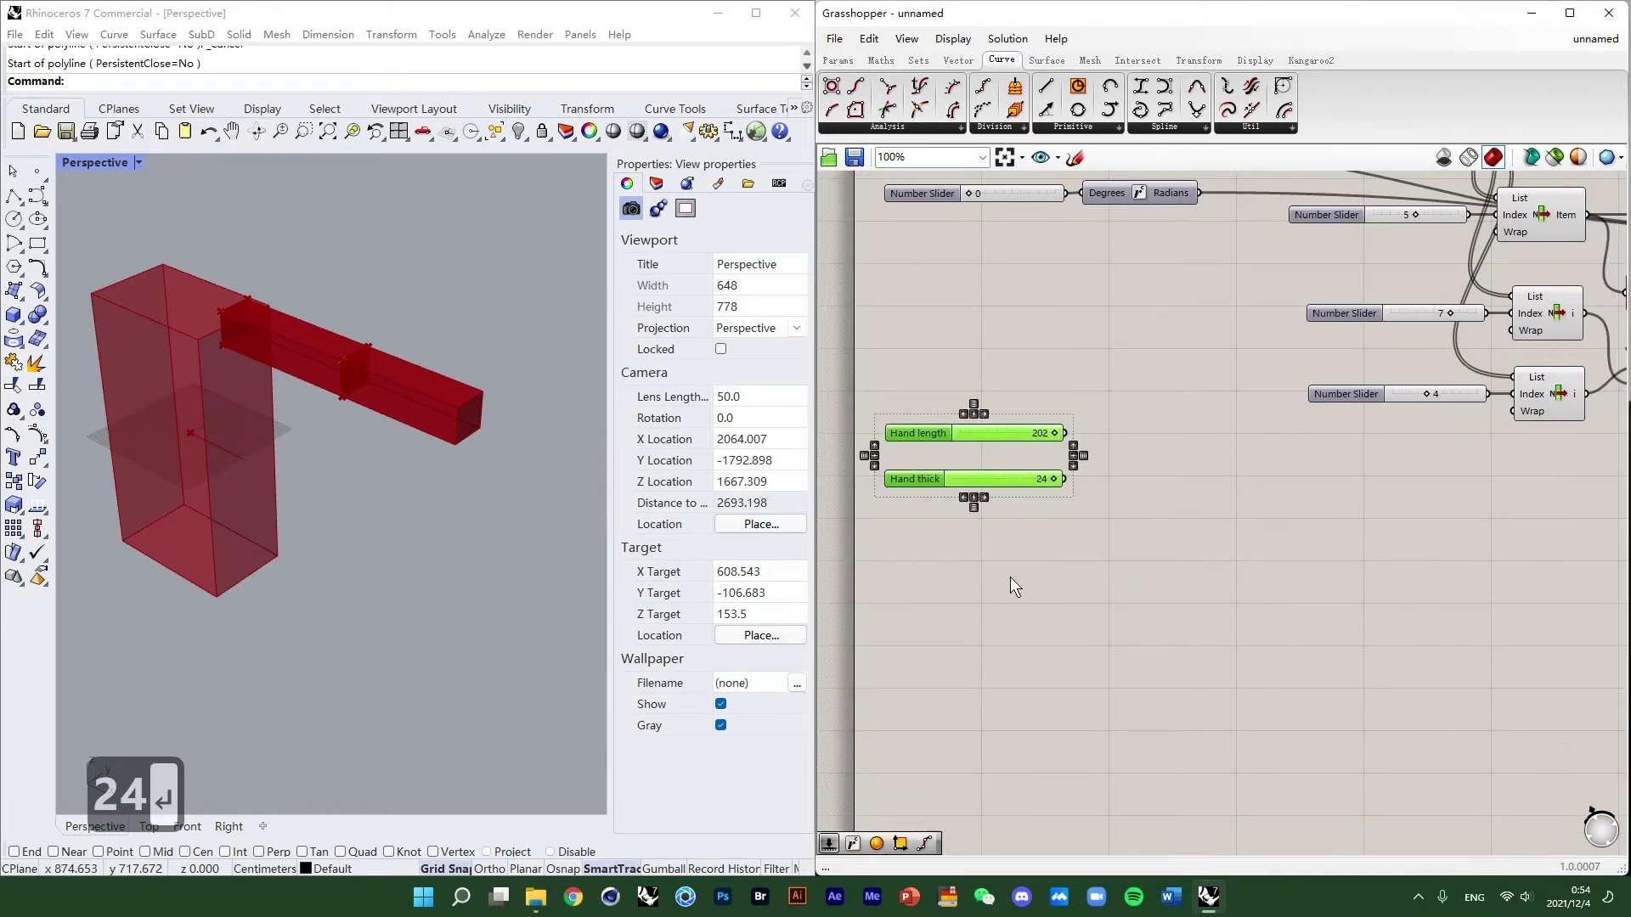
Add a number slider with the value 90 in the empty area below the Hand thick slider.
{"action": "double_click", "coordinate": [1011, 577]}
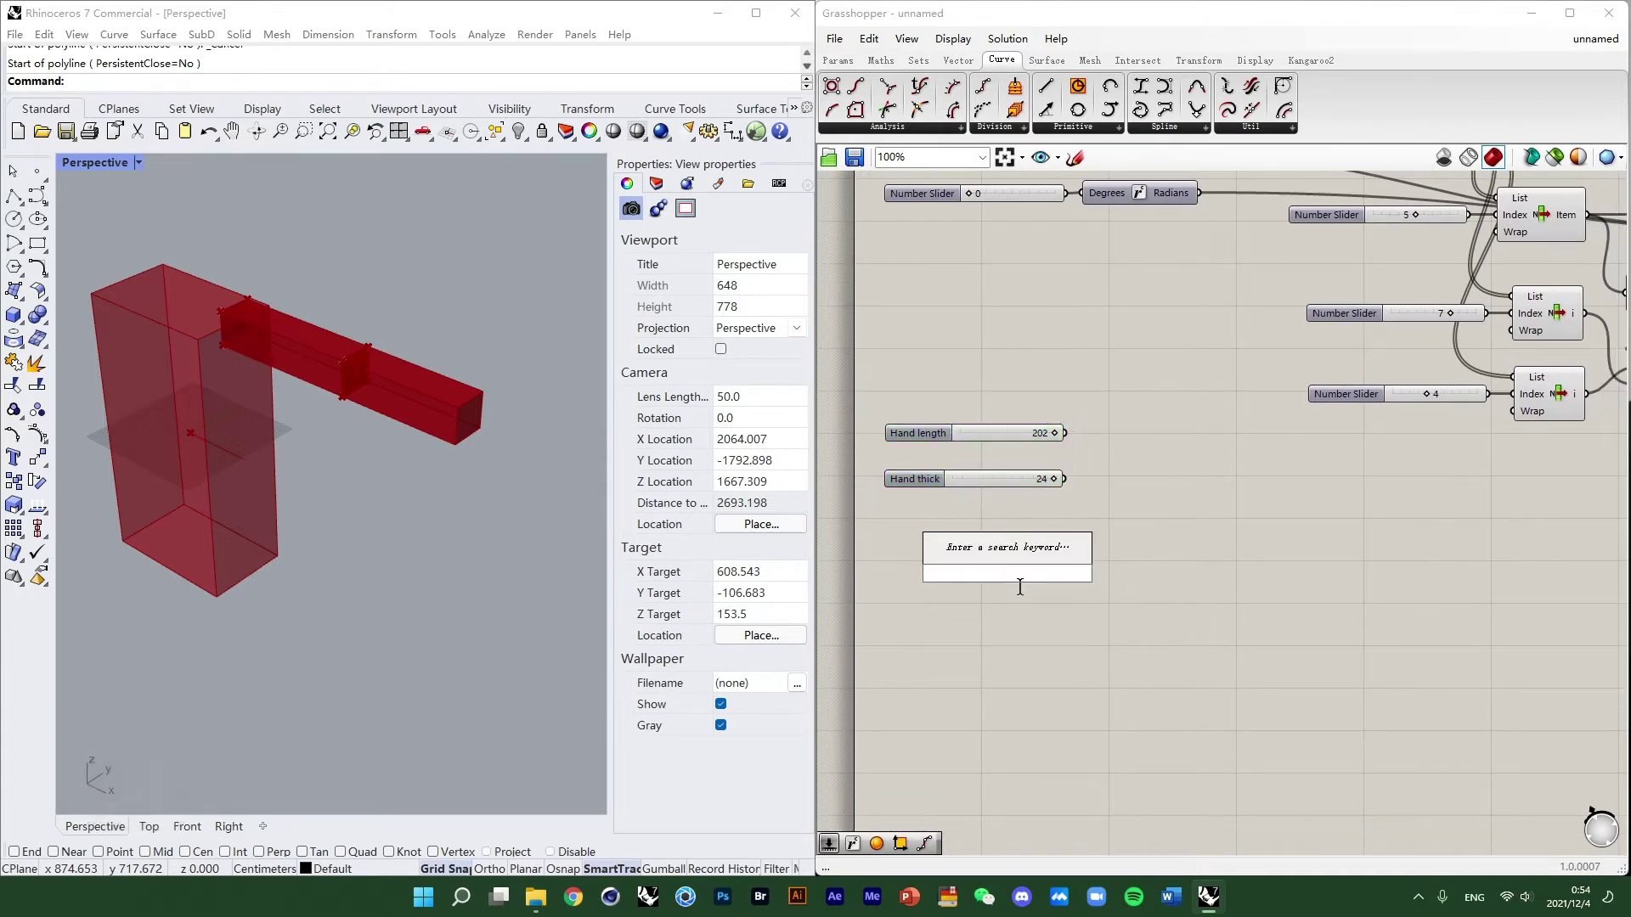
{"action": "type", "text": "r"}
{"action": "key", "text": "BackSpace"}
{"action": "key", "text": "BackSpace"}
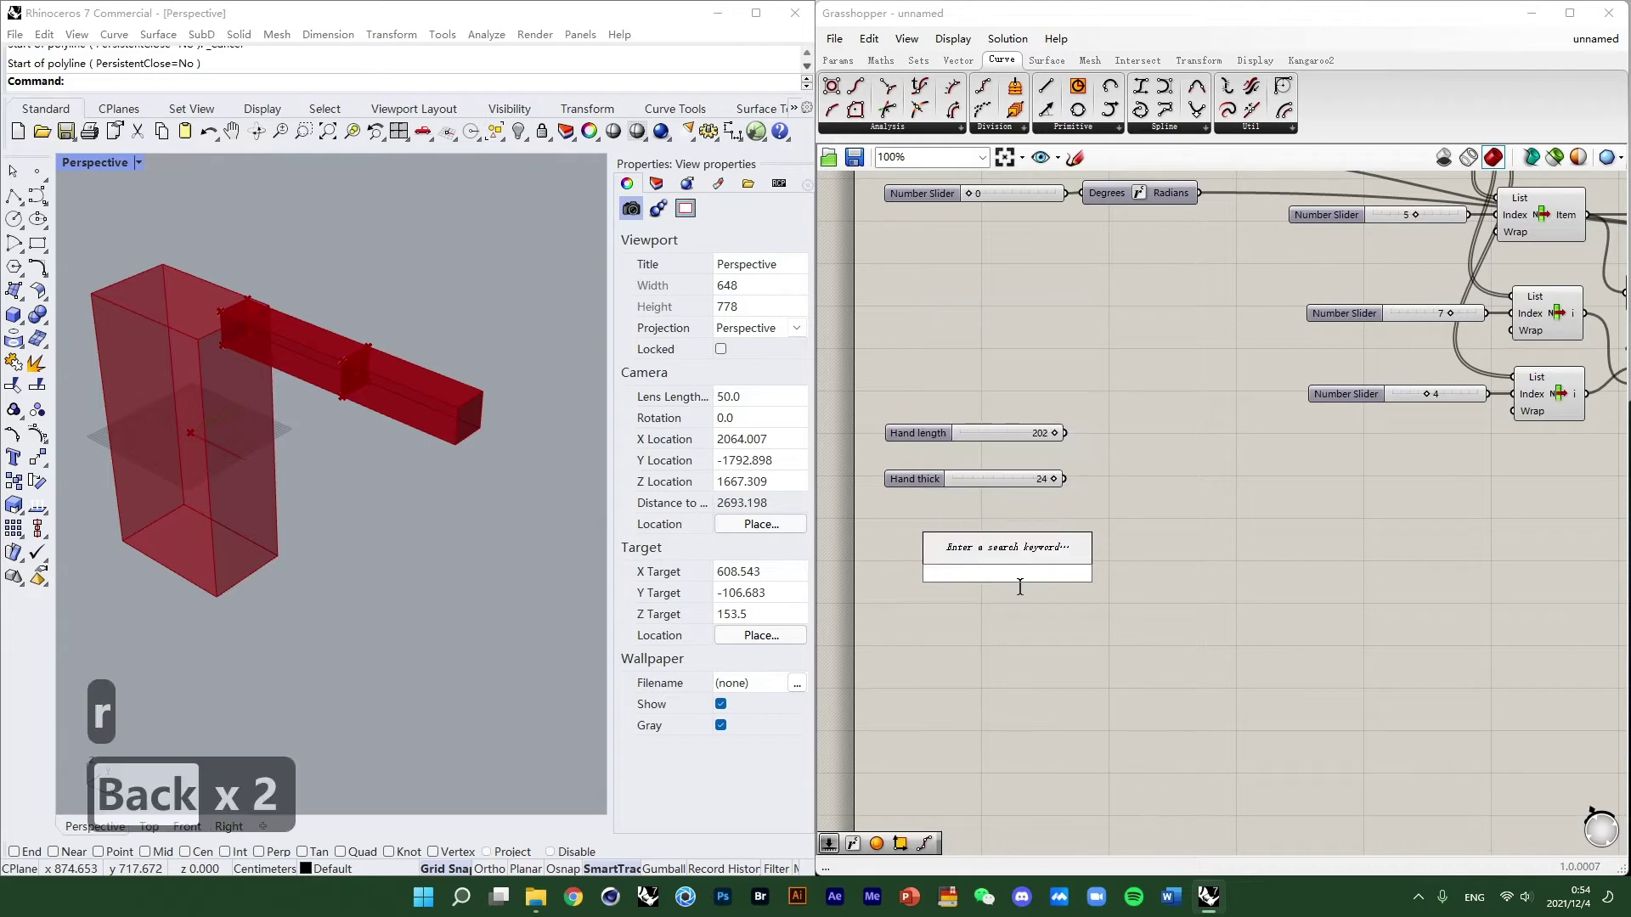
{"action": "type", "text": "90"}
{"action": "key", "text": "Return"}
Set the new slider's maximum to 90.
{"action": "right_click", "coordinate": [1012, 574]}
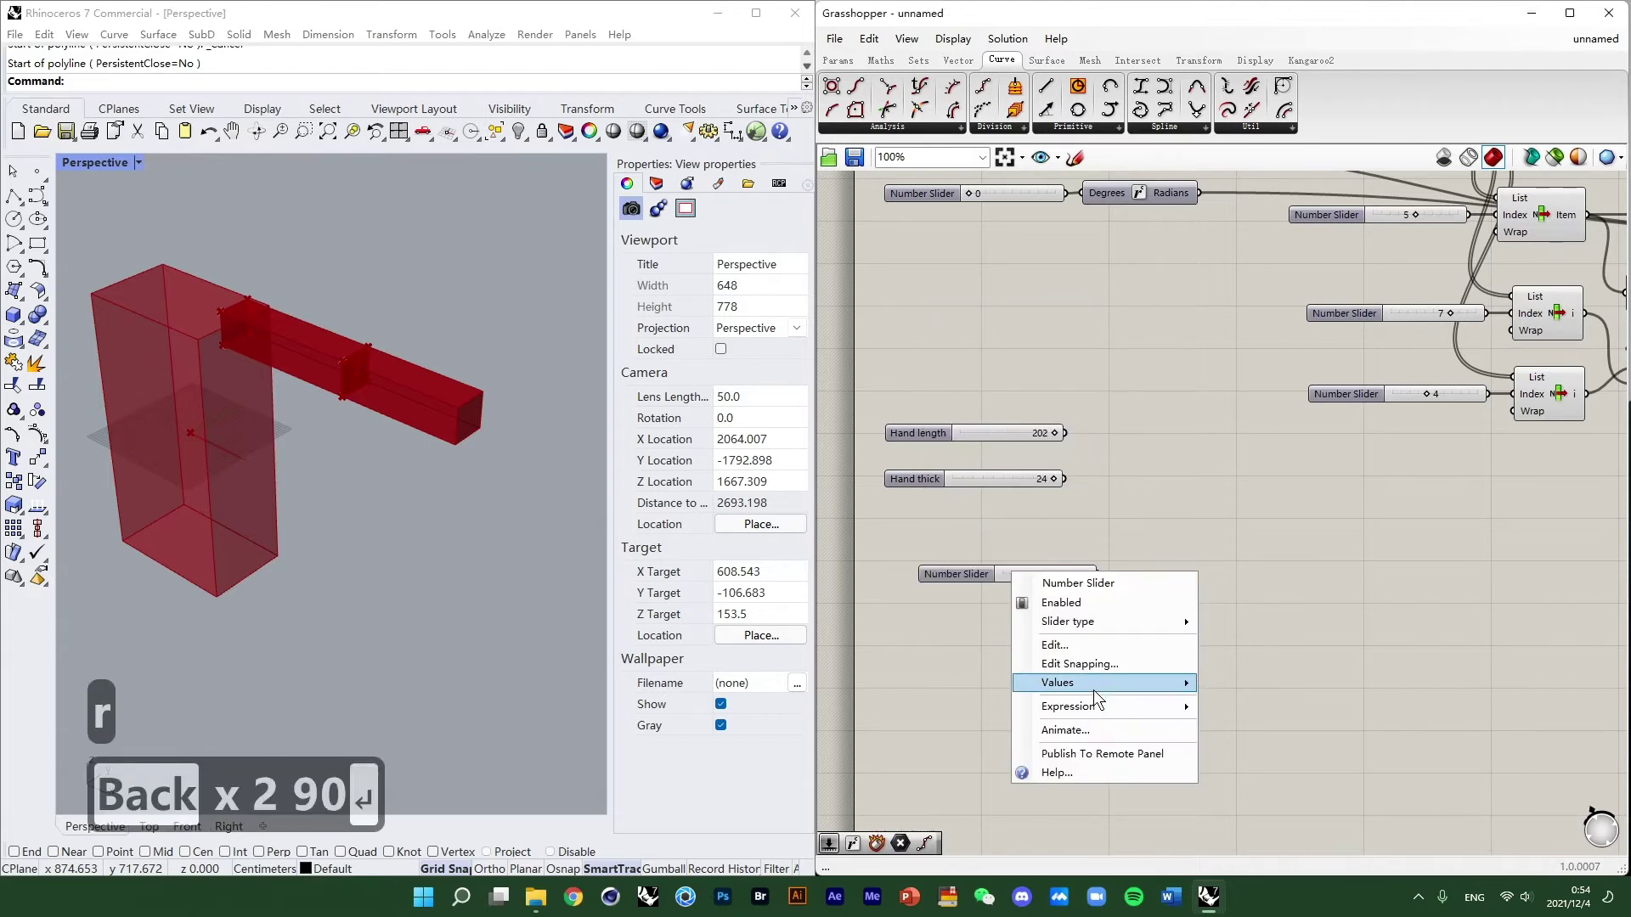
{"action": "left_click", "coordinate": [1077, 643]}
{"action": "left_click", "coordinate": [1185, 695]}
{"action": "type", "text": "90"}
{"action": "key", "text": "Return"}
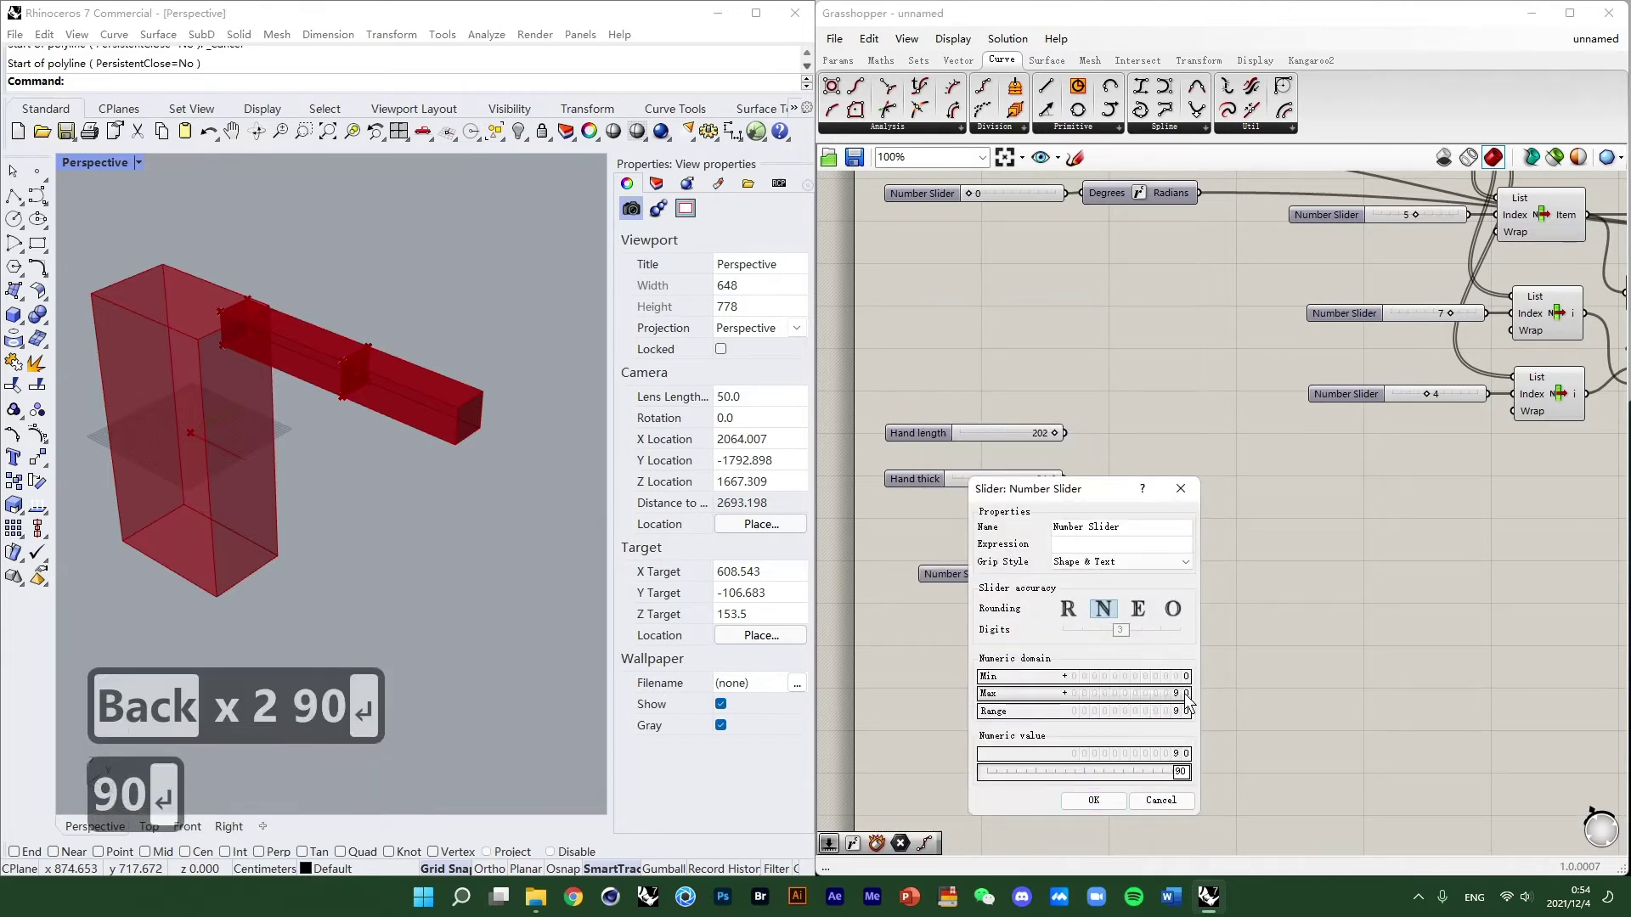
{"action": "left_click", "coordinate": [1093, 801]}
{"action": "right_click_drag", "start_coordinate": [1282, 645], "coordinate": [1399, 682]}
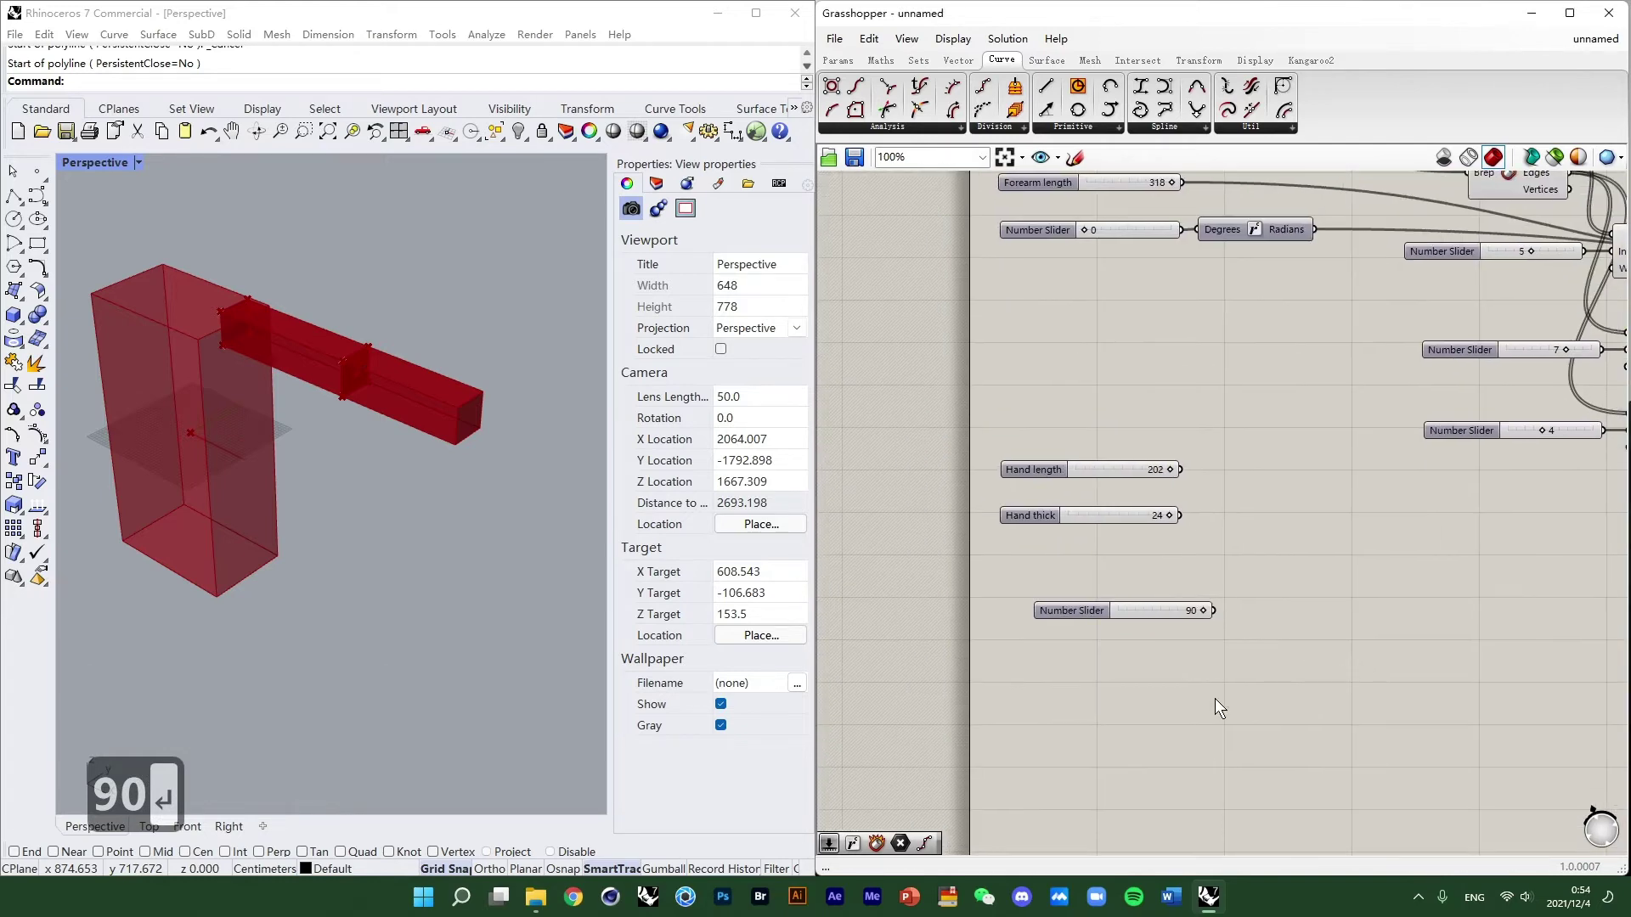
Move the number slider with value 90 directly below the Hand thick slider.
{"action": "scroll", "coordinate": [1191, 691], "scroll_direction": "up", "scroll_amount": 4}
{"action": "left_click_drag", "start_coordinate": [1142, 646], "coordinate": [1061, 559]}
{"action": "right_click_drag", "start_coordinate": [1062, 559], "coordinate": [1132, 597]}
{"action": "left_click_drag", "start_coordinate": [1131, 598], "coordinate": [1109, 508]}
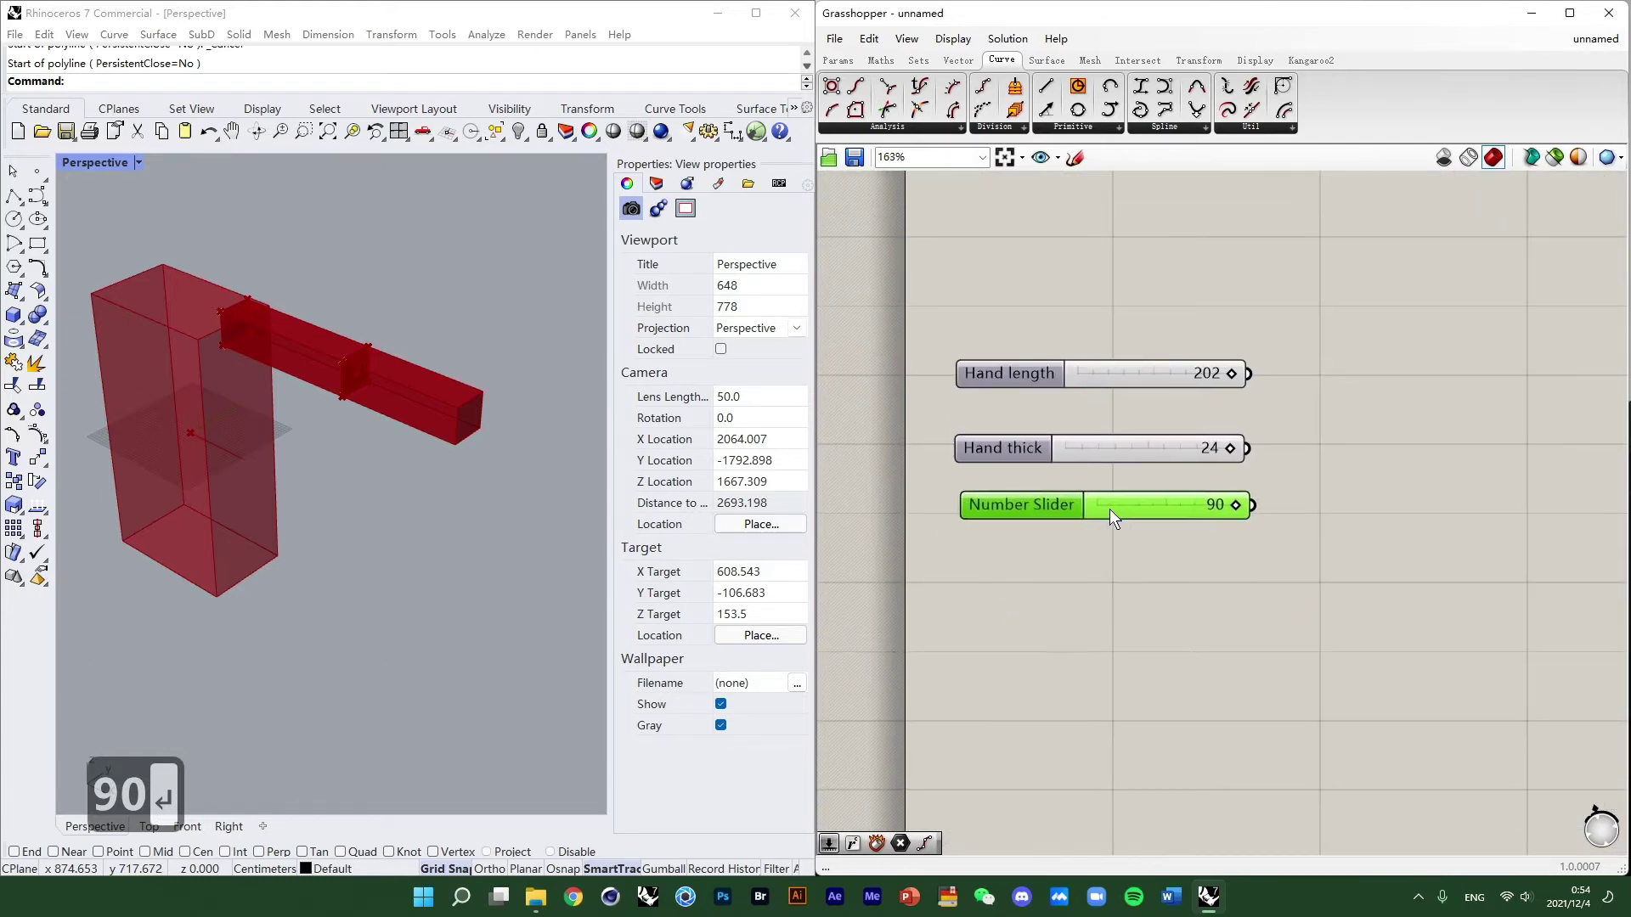
Align the Hand length, Hand thick and 90-value sliders in one column with equal vertical spacing.
{"action": "right_click_drag", "start_coordinate": [1091, 452], "coordinate": [1068, 537]}
{"action": "left_click_drag", "start_coordinate": [1090, 677], "coordinate": [1010, 429]}
{"action": "left_click", "coordinate": [1078, 435]}
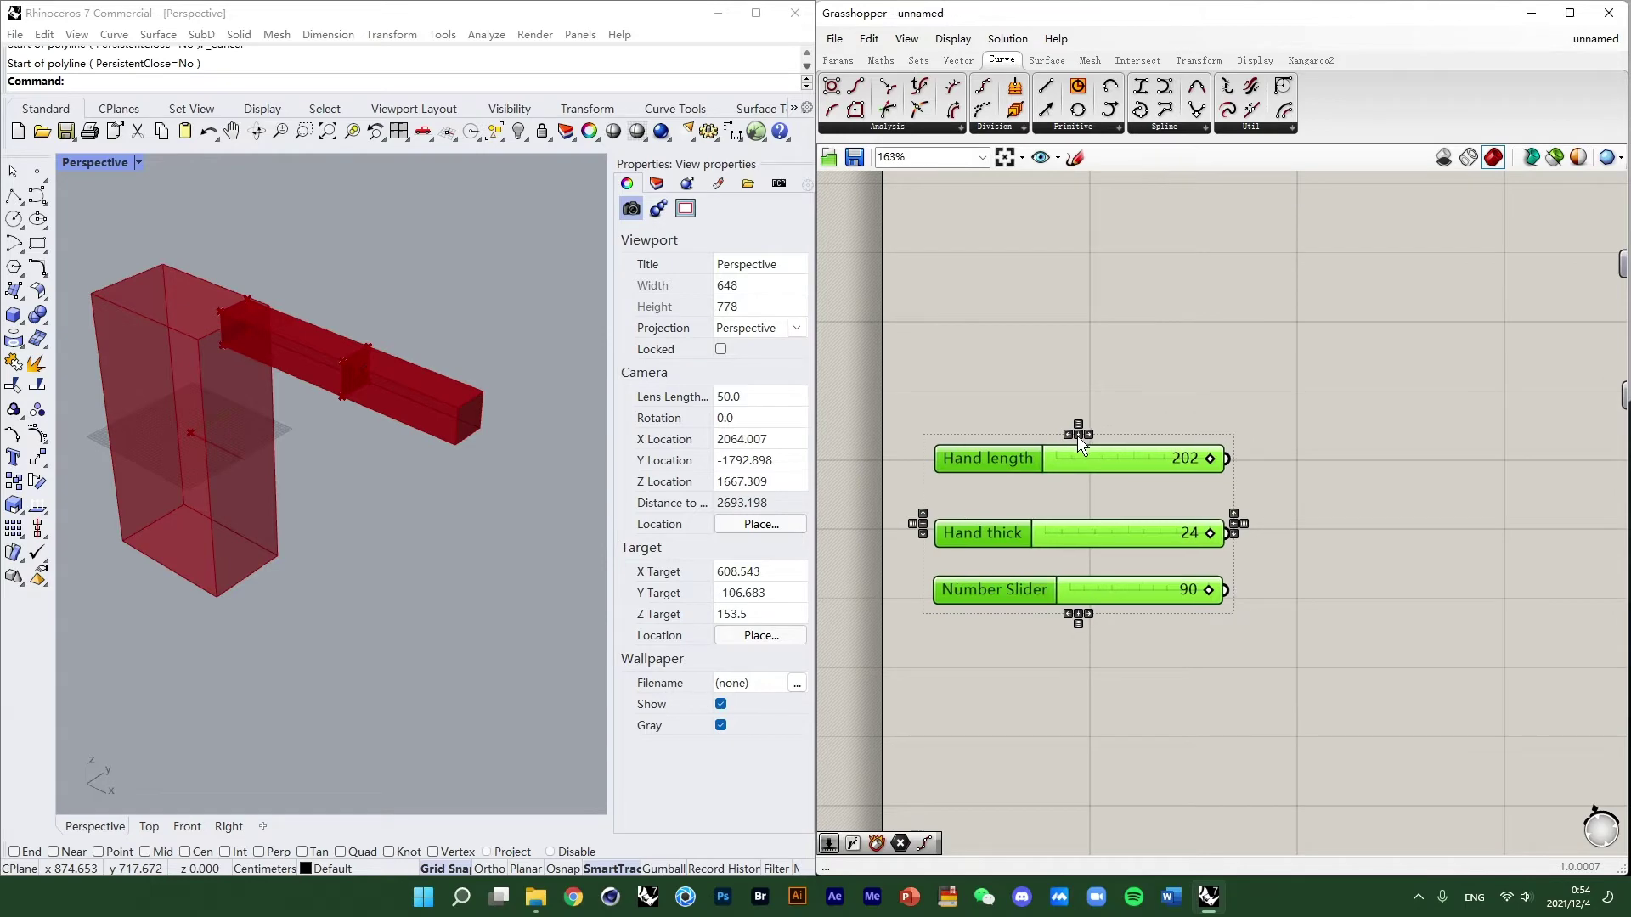
{"action": "left_click", "coordinate": [1078, 424]}
{"action": "scroll", "coordinate": [1118, 390], "scroll_direction": "down", "scroll_amount": 5}
{"action": "right_click_drag", "start_coordinate": [1118, 400], "coordinate": [1079, 569]}
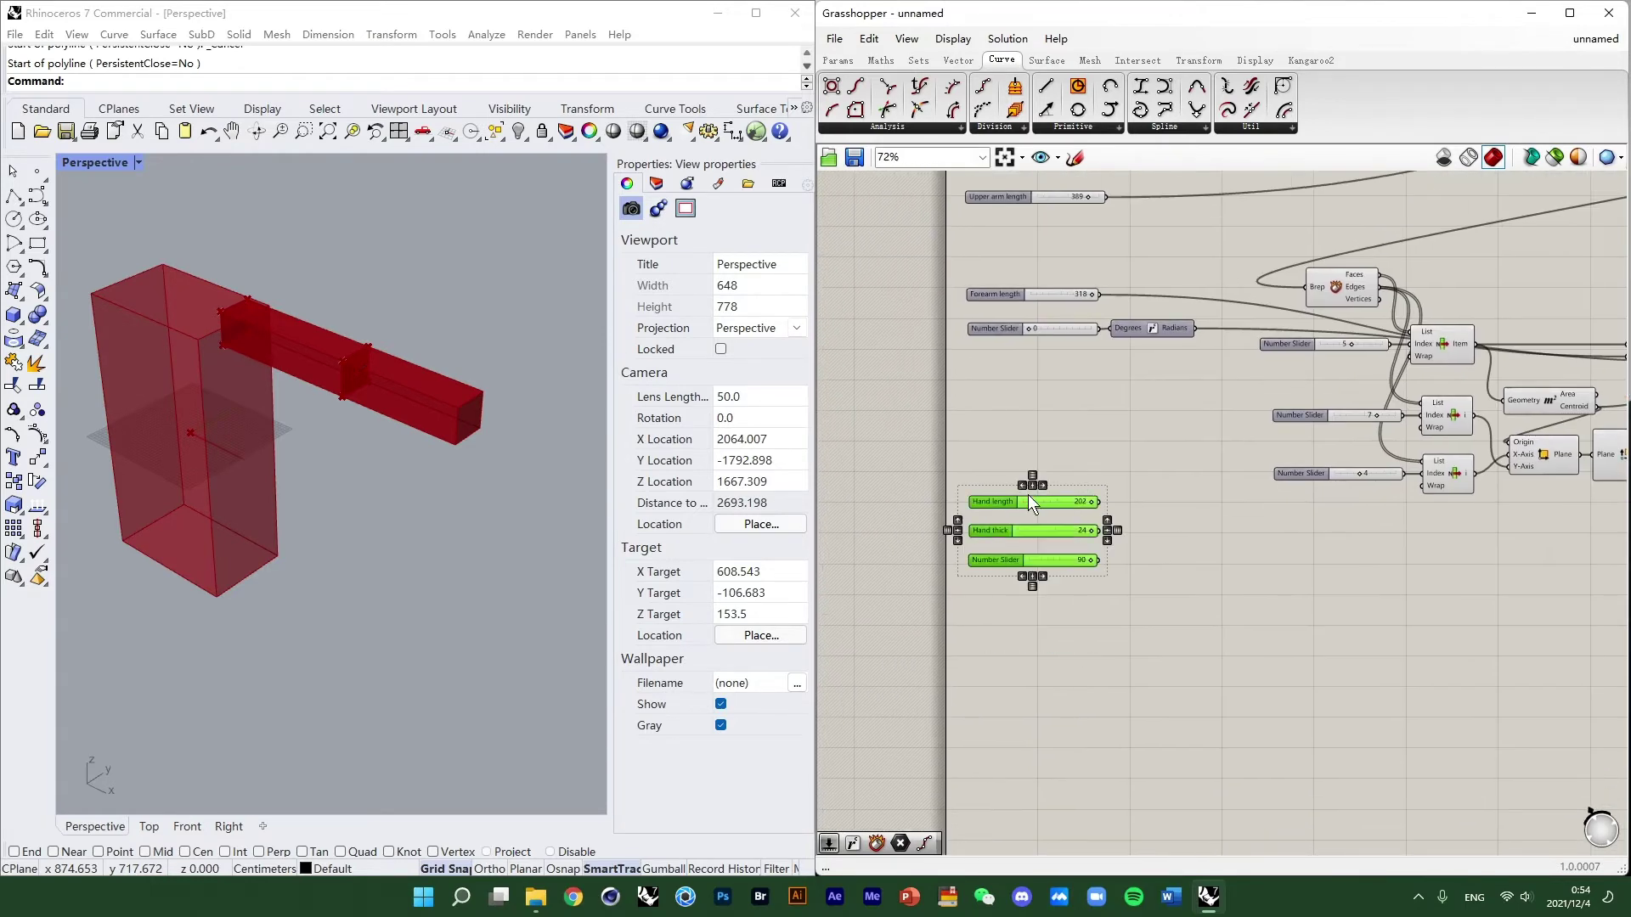
{"action": "left_click_drag", "start_coordinate": [1031, 520], "coordinate": [1031, 537]}
{"action": "right_click_drag", "start_coordinate": [1105, 559], "coordinate": [1094, 435]}
{"action": "scroll", "coordinate": [1051, 560], "scroll_direction": "up", "scroll_amount": 1}
{"action": "scroll", "coordinate": [994, 443], "scroll_direction": "down", "scroll_amount": 3}
{"action": "scroll", "coordinate": [992, 424], "scroll_direction": "up", "scroll_amount": 4}
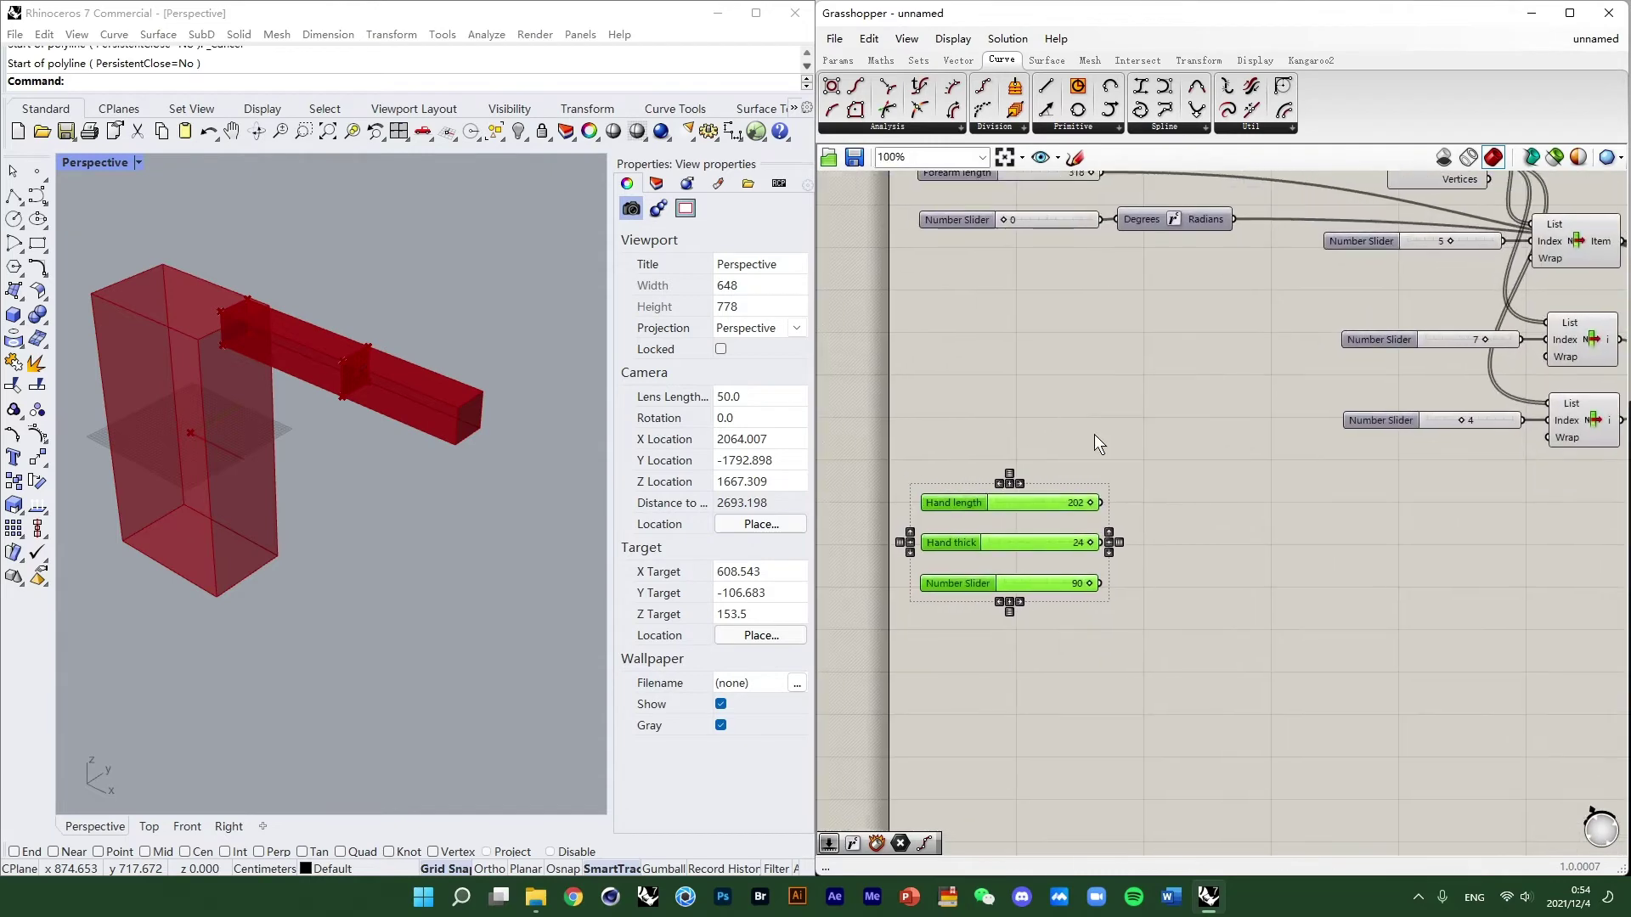
Add a Radians component beside the 90-value slider and connect the slider to its Degrees input.
{"action": "scroll", "coordinate": [1129, 553], "scroll_direction": "up", "scroll_amount": 2}
{"action": "double_click", "coordinate": [1164, 576]}
{"action": "type", "text": "ra"}
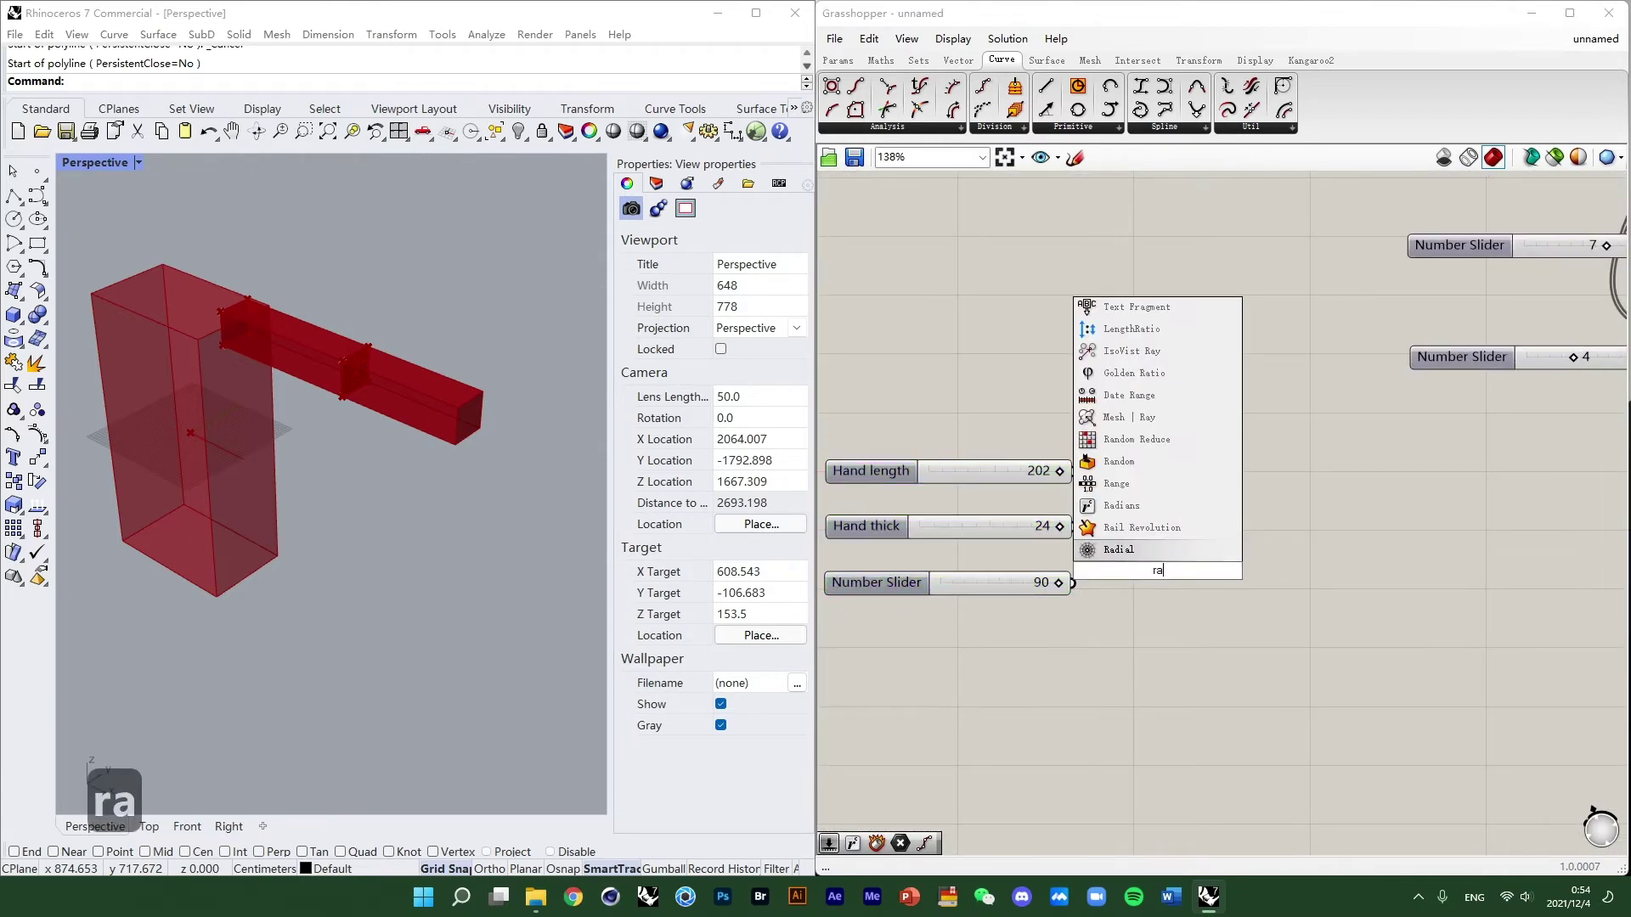
{"action": "type", "text": "di"}
{"action": "left_click", "coordinate": [1155, 557]}
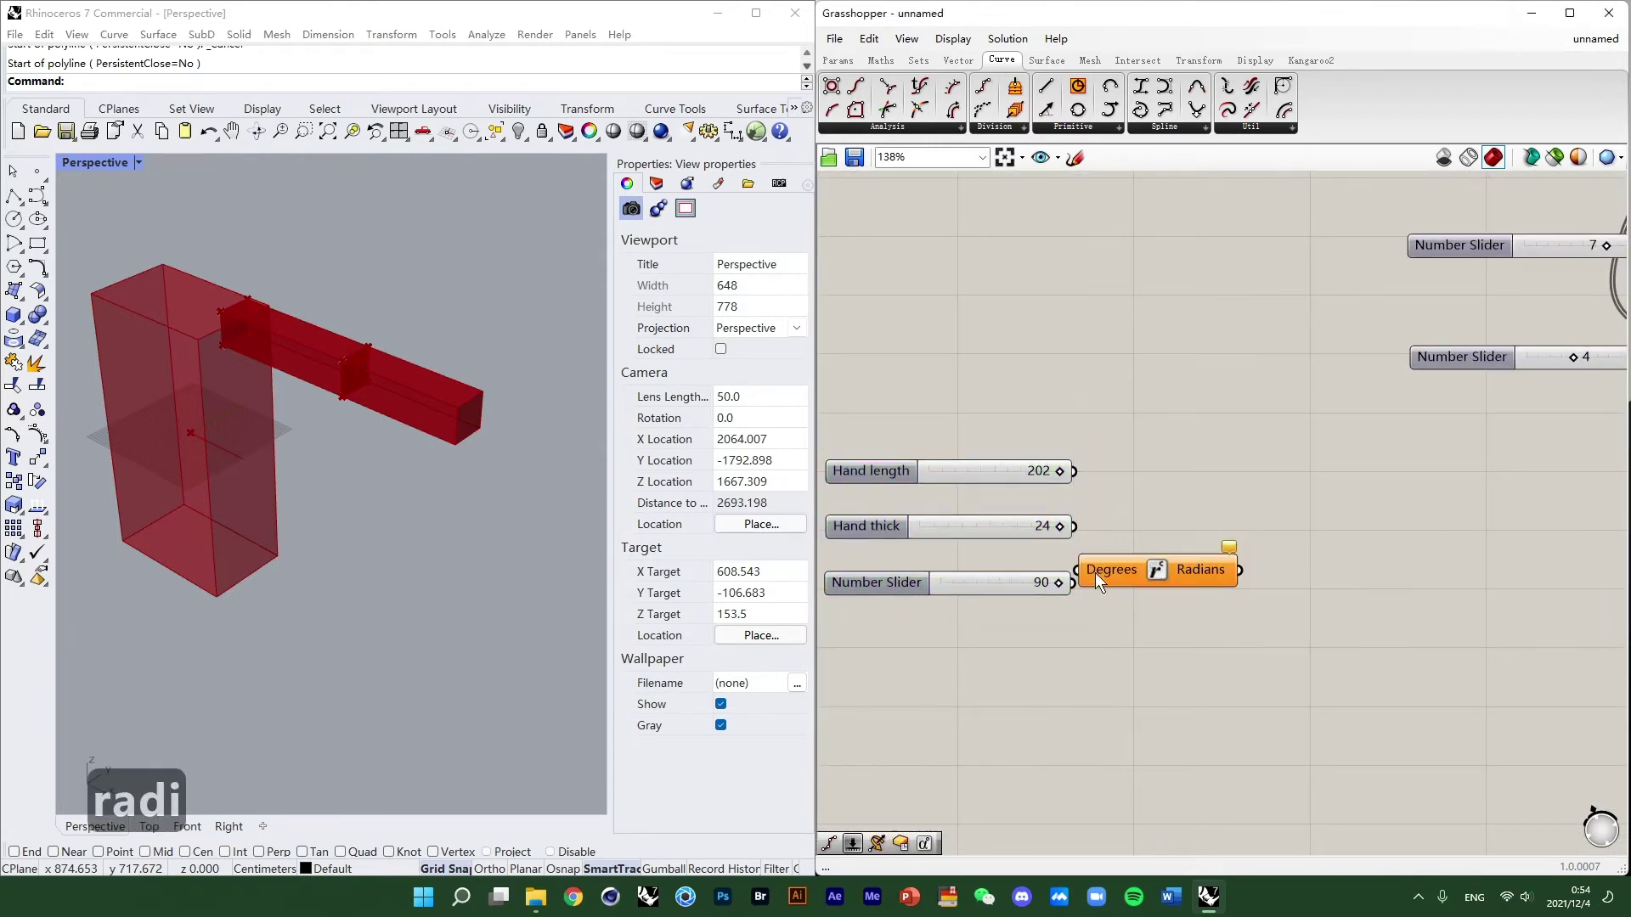
{"action": "left_click_drag", "start_coordinate": [1083, 588], "coordinate": [1125, 587]}
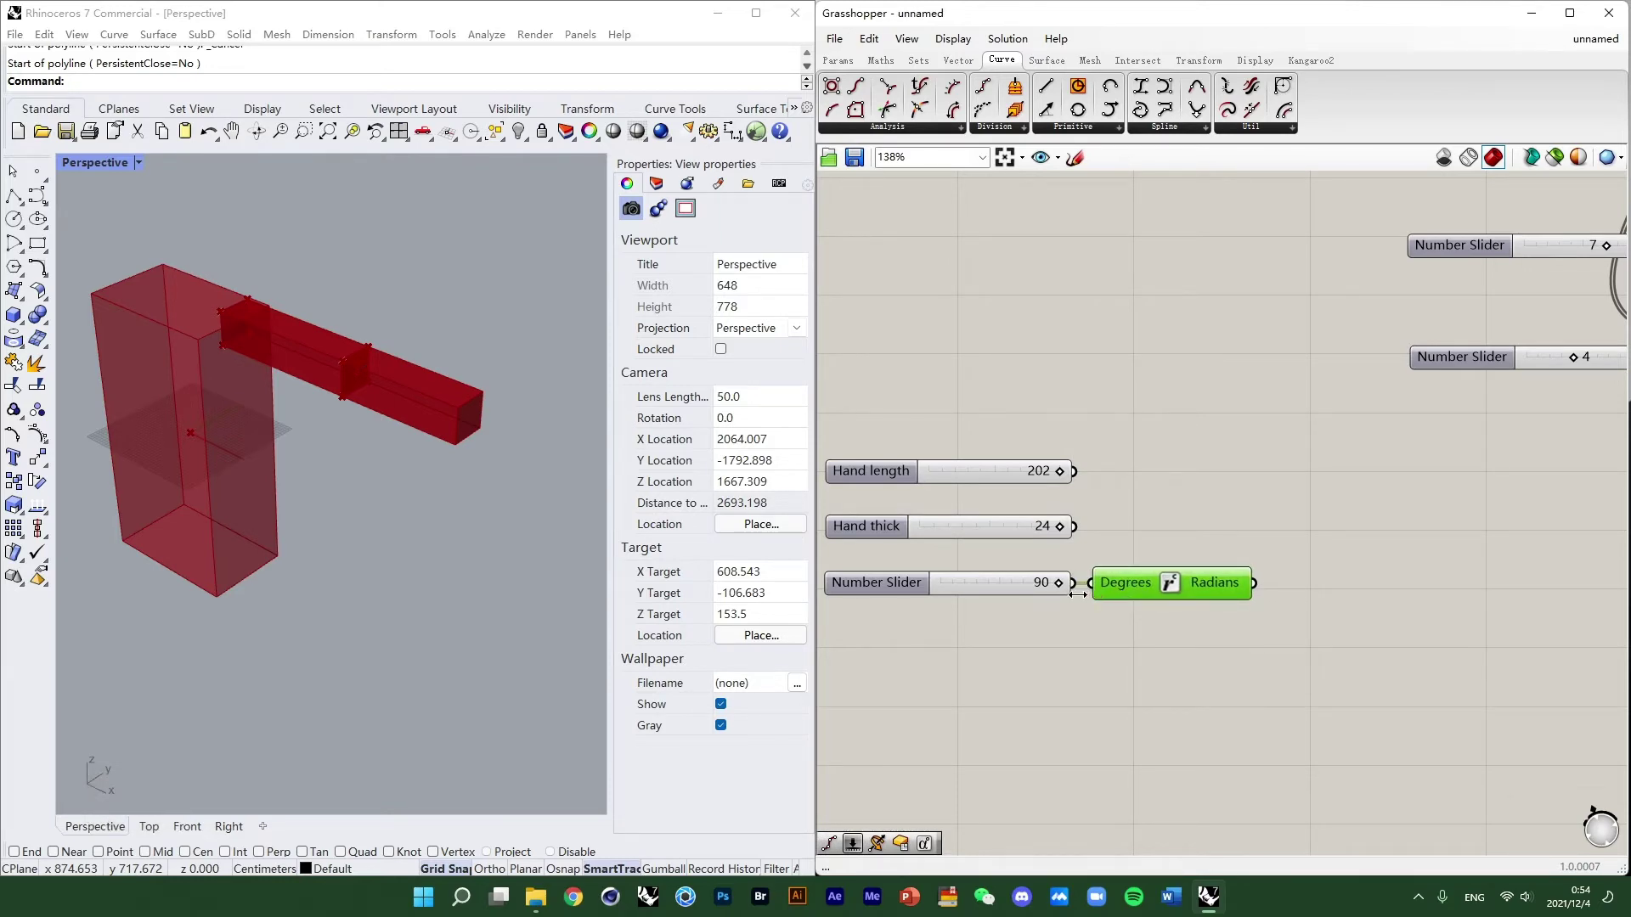
Shift the three hand sliders and their Radians component together slightly further down the canvas.
{"action": "scroll", "coordinate": [1196, 540], "scroll_direction": "down", "scroll_amount": 5}
{"action": "right_click_drag", "start_coordinate": [1158, 505], "coordinate": [1132, 482]}
{"action": "scroll", "coordinate": [1063, 426], "scroll_direction": "down", "scroll_amount": 3}
{"action": "left_click_drag", "start_coordinate": [1088, 545], "coordinate": [933, 448]}
{"action": "scroll", "coordinate": [1009, 516], "scroll_direction": "up", "scroll_amount": 4}
{"action": "left_click_drag", "start_coordinate": [1012, 524], "coordinate": [1017, 543]}
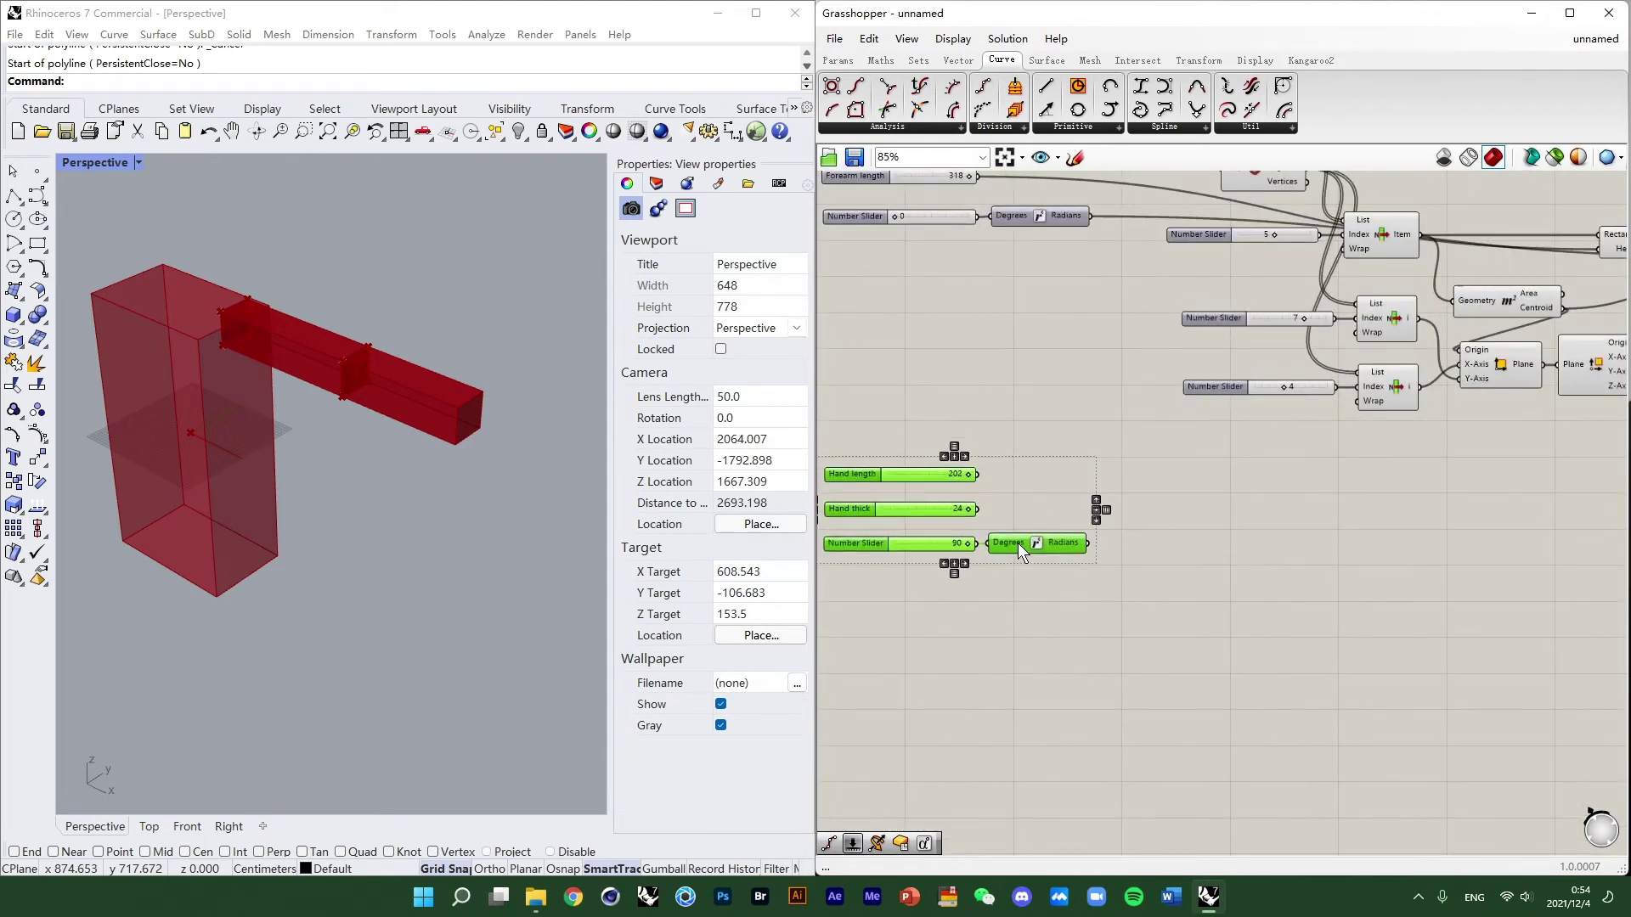
Inspect the forearm's rotated box, then hide the preview of the whole forearm component cluster.
{"action": "scroll", "coordinate": [1179, 504], "scroll_direction": "down", "scroll_amount": 3}
{"action": "left_click", "coordinate": [1206, 497]}
{"action": "right_click_drag", "start_coordinate": [1256, 487], "coordinate": [1190, 531]}
{"action": "scroll", "coordinate": [1190, 532], "scroll_direction": "up", "scroll_amount": 3}
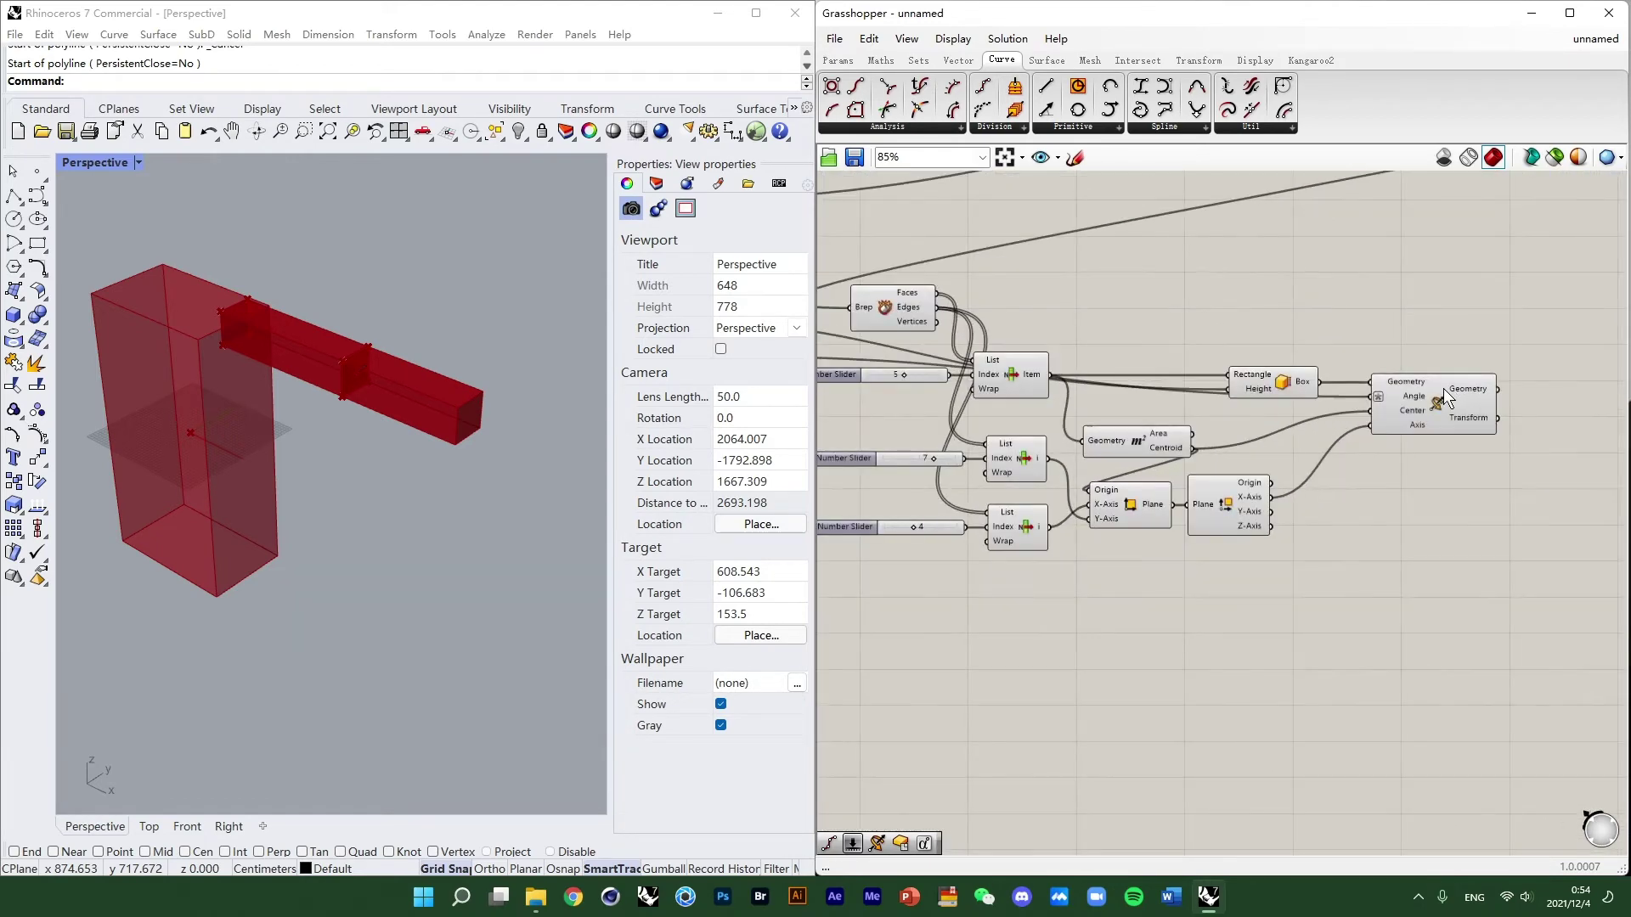
{"action": "left_click", "coordinate": [1434, 403]}
{"action": "scroll", "coordinate": [492, 466], "scroll_direction": "down", "scroll_amount": 3}
{"action": "scroll", "coordinate": [411, 390], "scroll_direction": "up", "scroll_amount": 5}
{"action": "scroll", "coordinate": [411, 391], "scroll_direction": "down", "scroll_amount": 5}
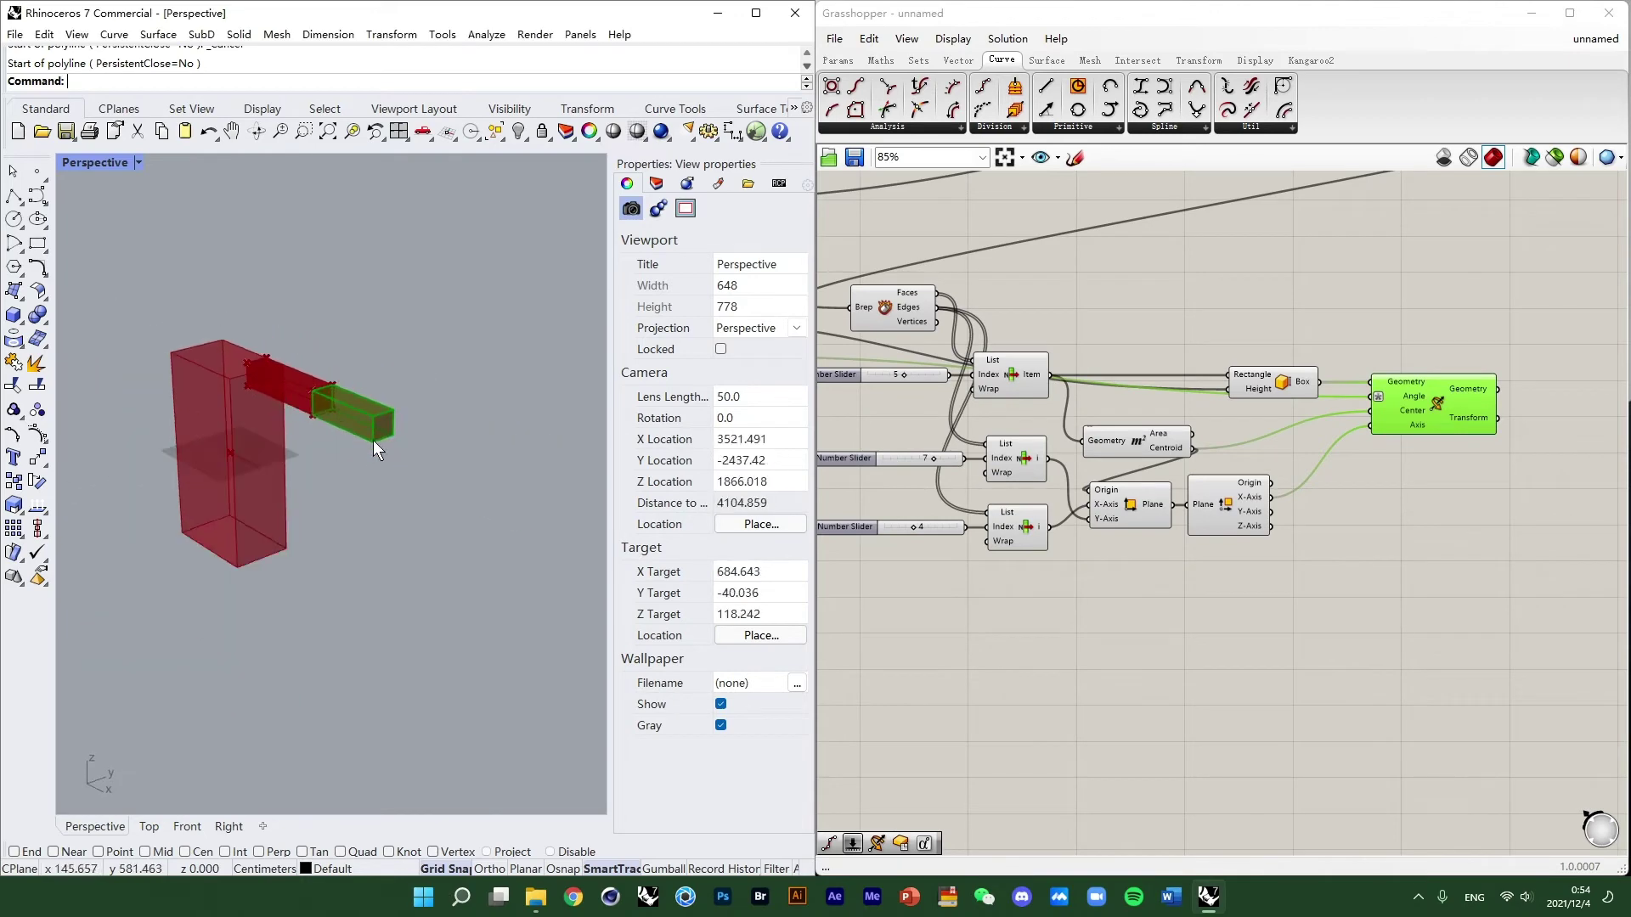
{"action": "scroll", "coordinate": [374, 440], "scroll_direction": "up", "scroll_amount": 5}
{"action": "right_click_drag", "start_coordinate": [373, 440], "coordinate": [401, 474]}
{"action": "scroll", "coordinate": [1163, 460], "scroll_direction": "down", "scroll_amount": 3}
{"action": "left_click_drag", "start_coordinate": [1456, 576], "coordinate": [929, 350]}
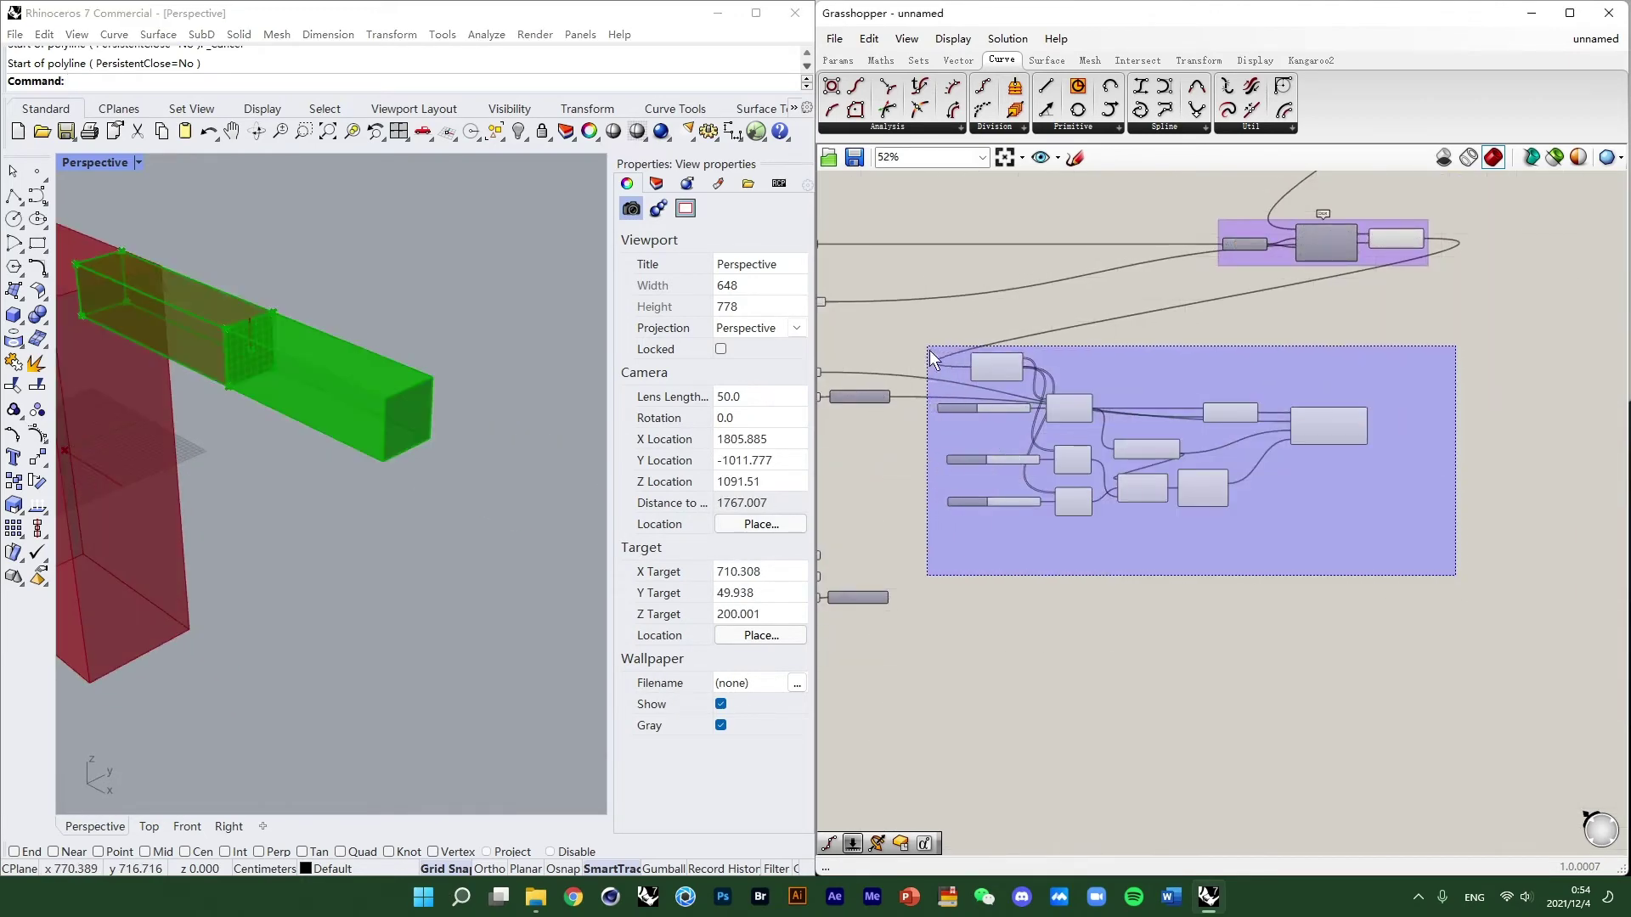
{"action": "middle_click", "coordinate": [1110, 355]}
{"action": "left_click", "coordinate": [1145, 323]}
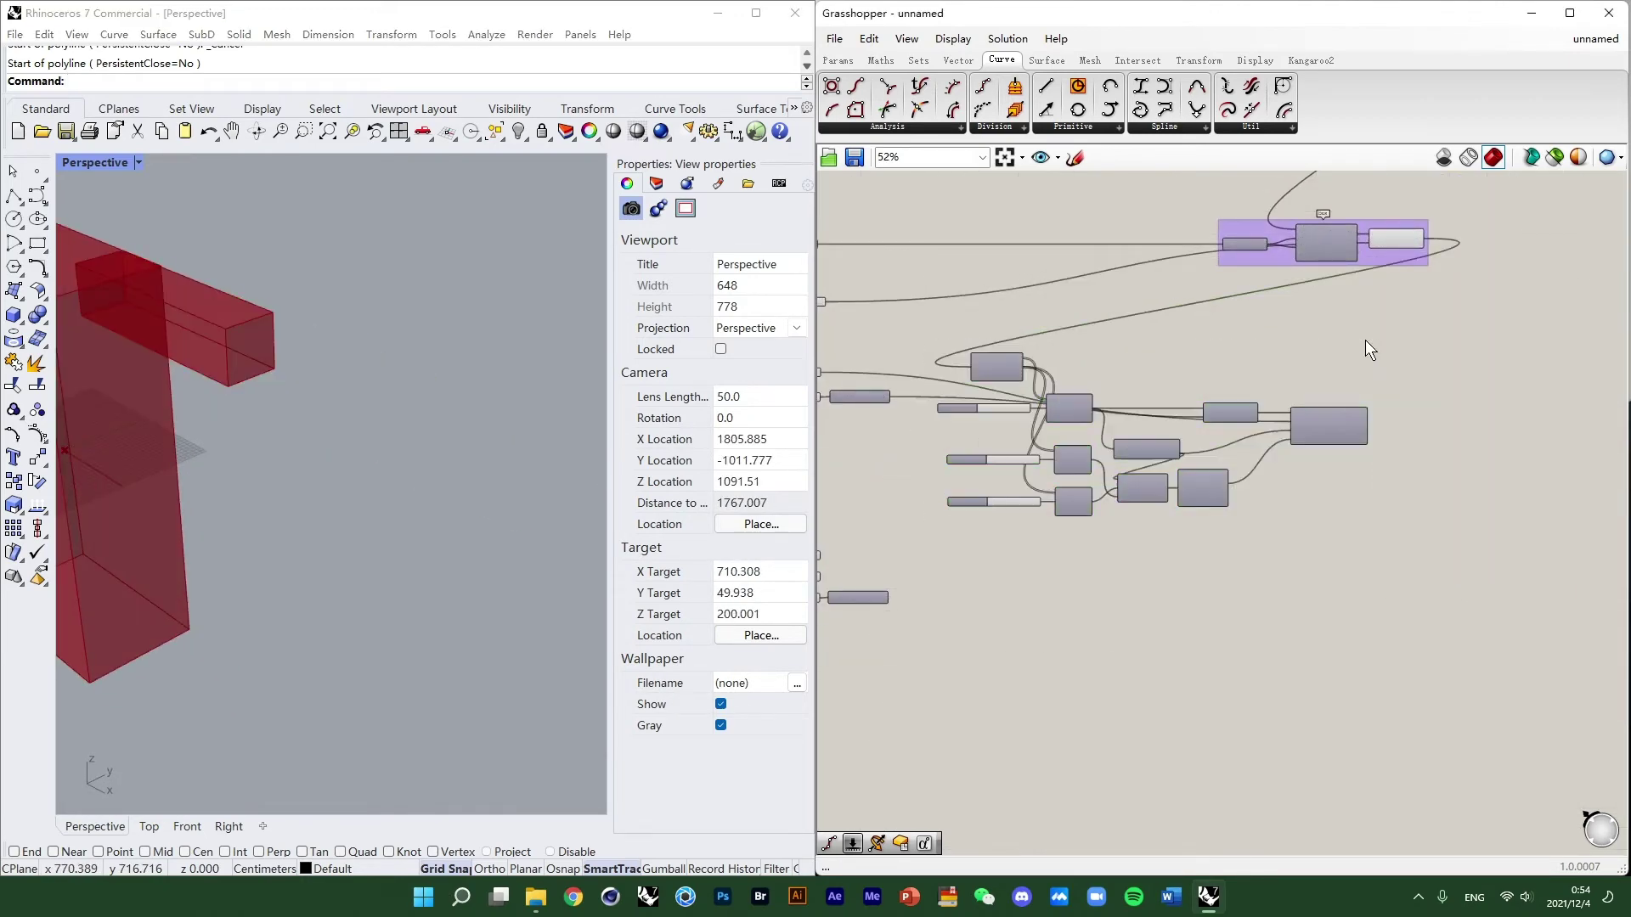
Turn the preview back on for the final forearm rotation component only.
{"action": "middle_click", "coordinate": [1350, 440]}
{"action": "left_click", "coordinate": [1381, 405]}
{"action": "right_click_drag", "start_coordinate": [366, 378], "coordinate": [246, 357]}
{"action": "left_click", "coordinate": [1329, 435]}
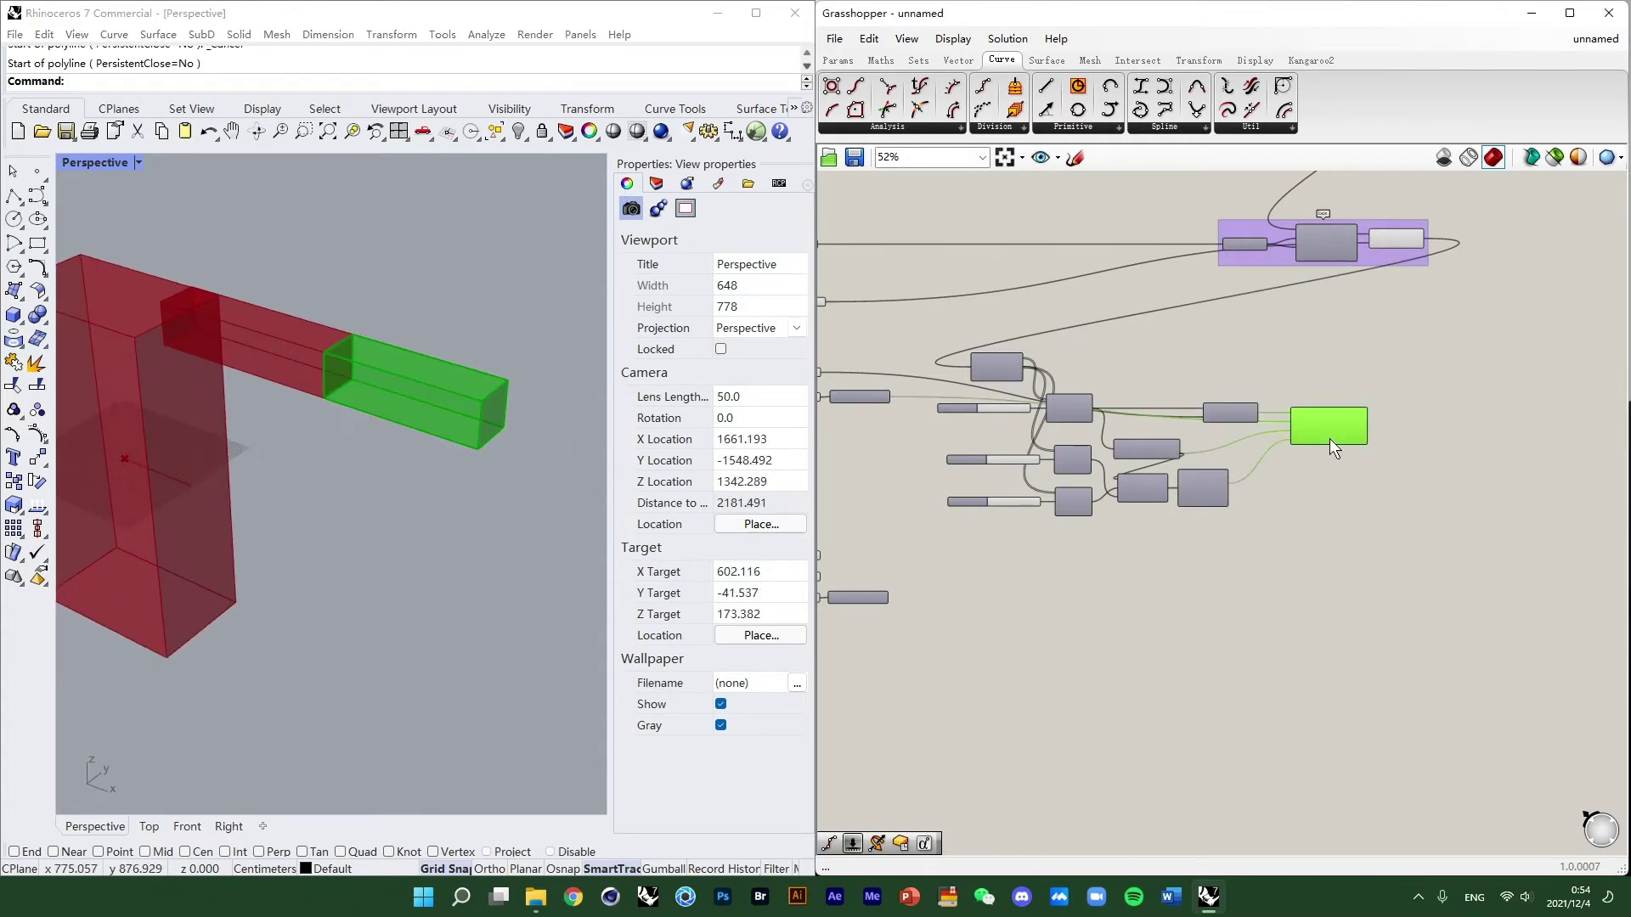
{"action": "left_click", "coordinate": [855, 468]}
Add a Deconstruct Brep component below the forearm cluster, beside the hand's Radians component.
{"action": "scroll", "coordinate": [1184, 450], "scroll_direction": "up", "scroll_amount": 4}
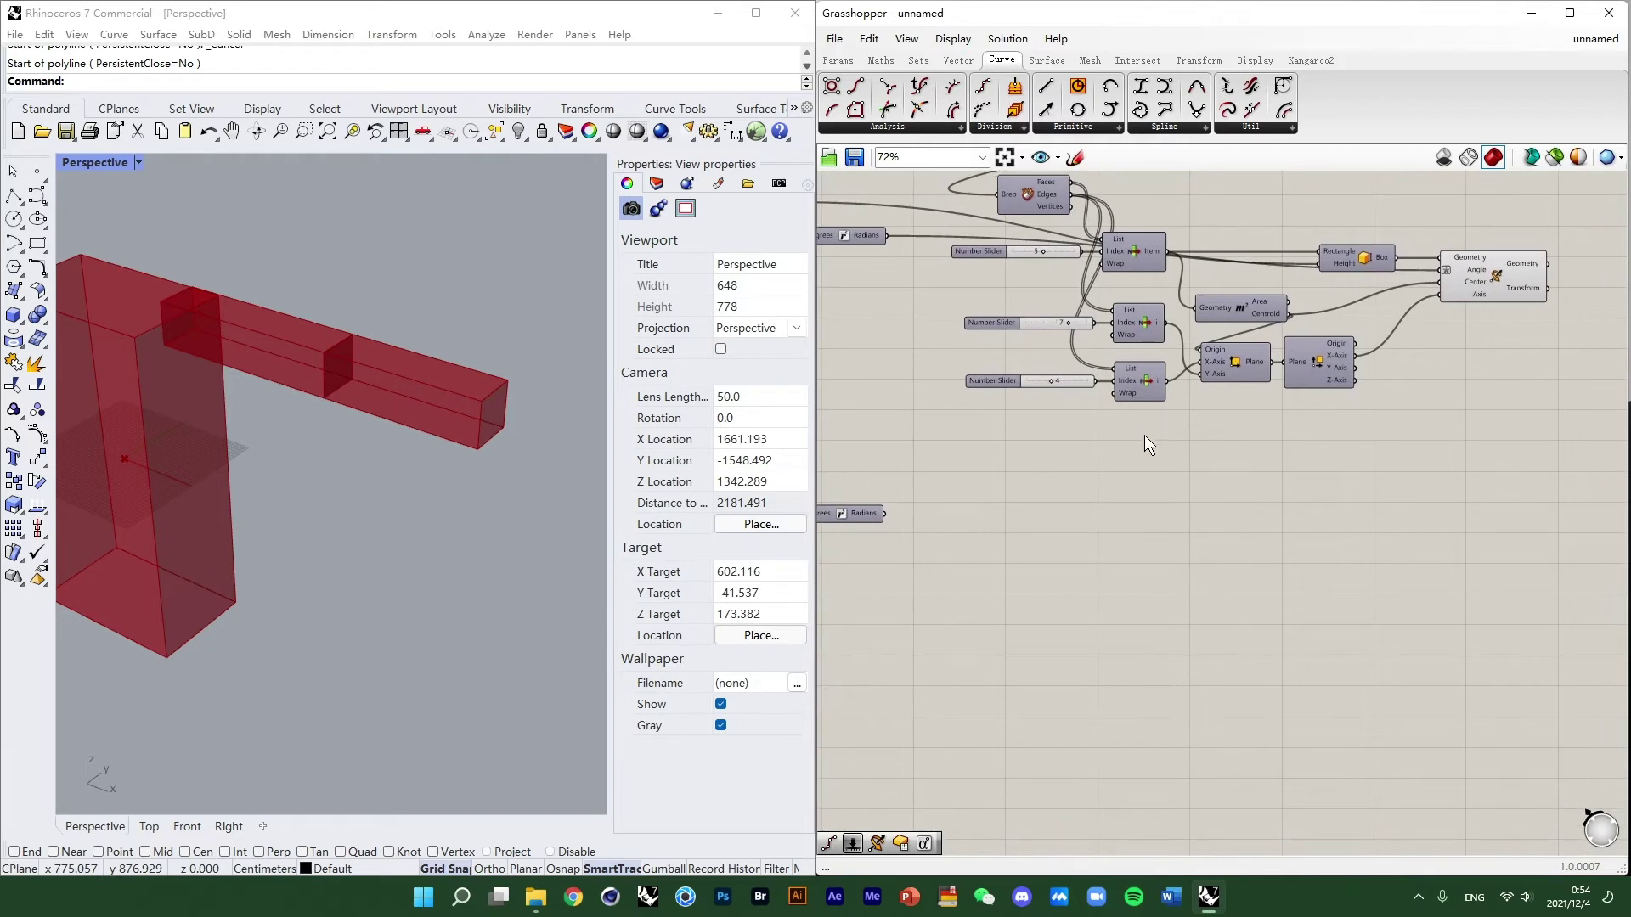
{"action": "double_click", "coordinate": [1006, 488]}
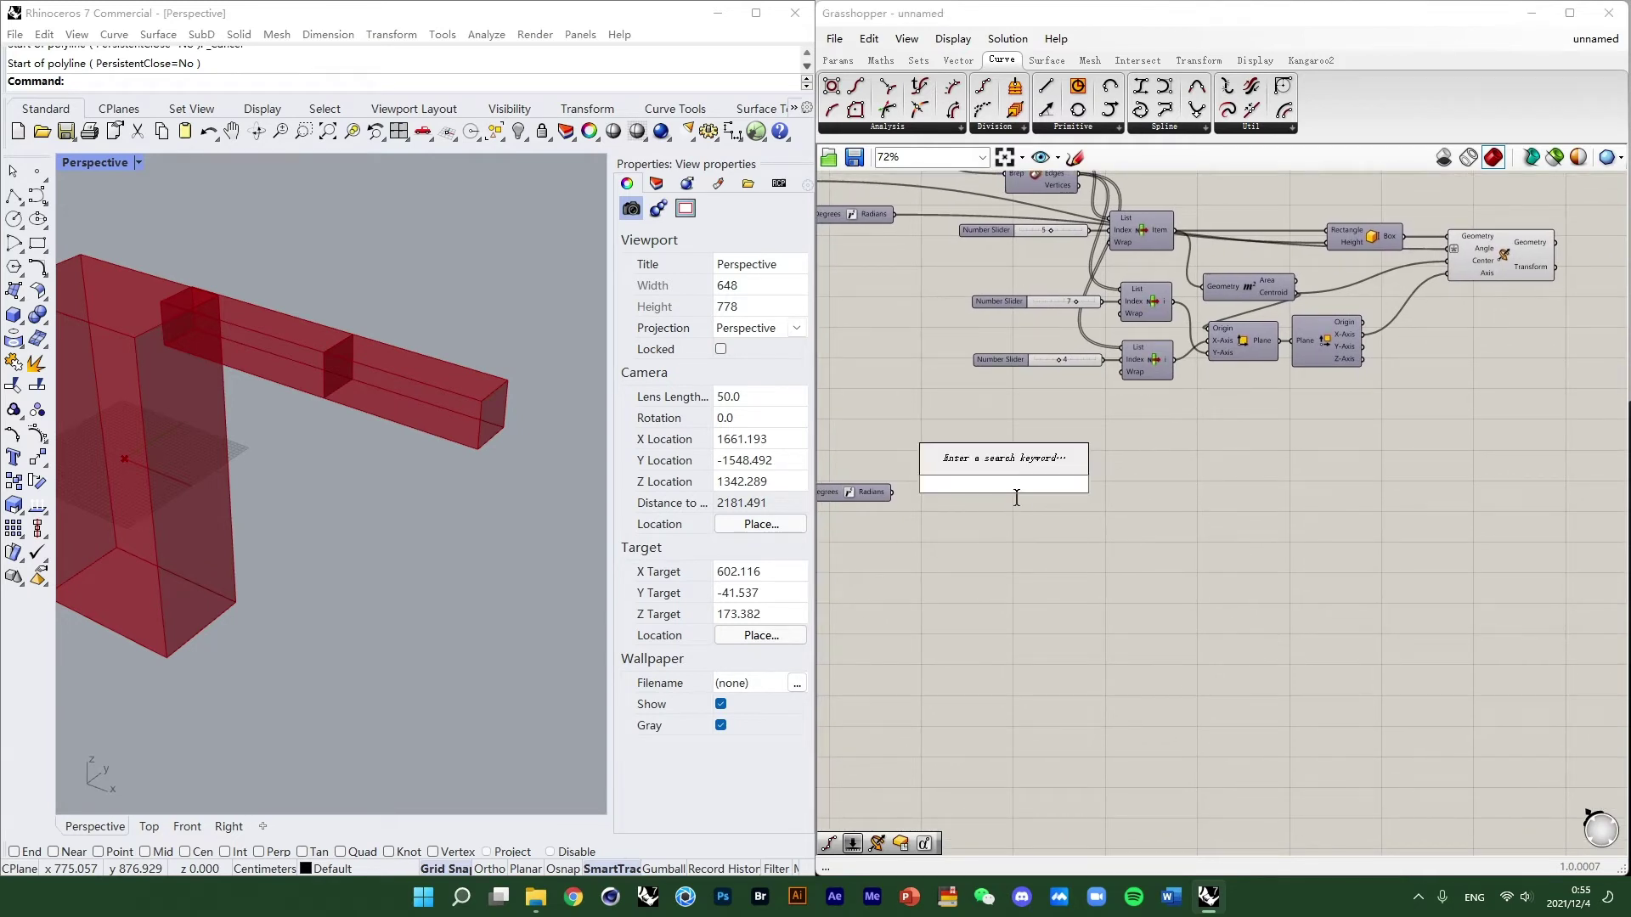
{"action": "type", "text": "br"}
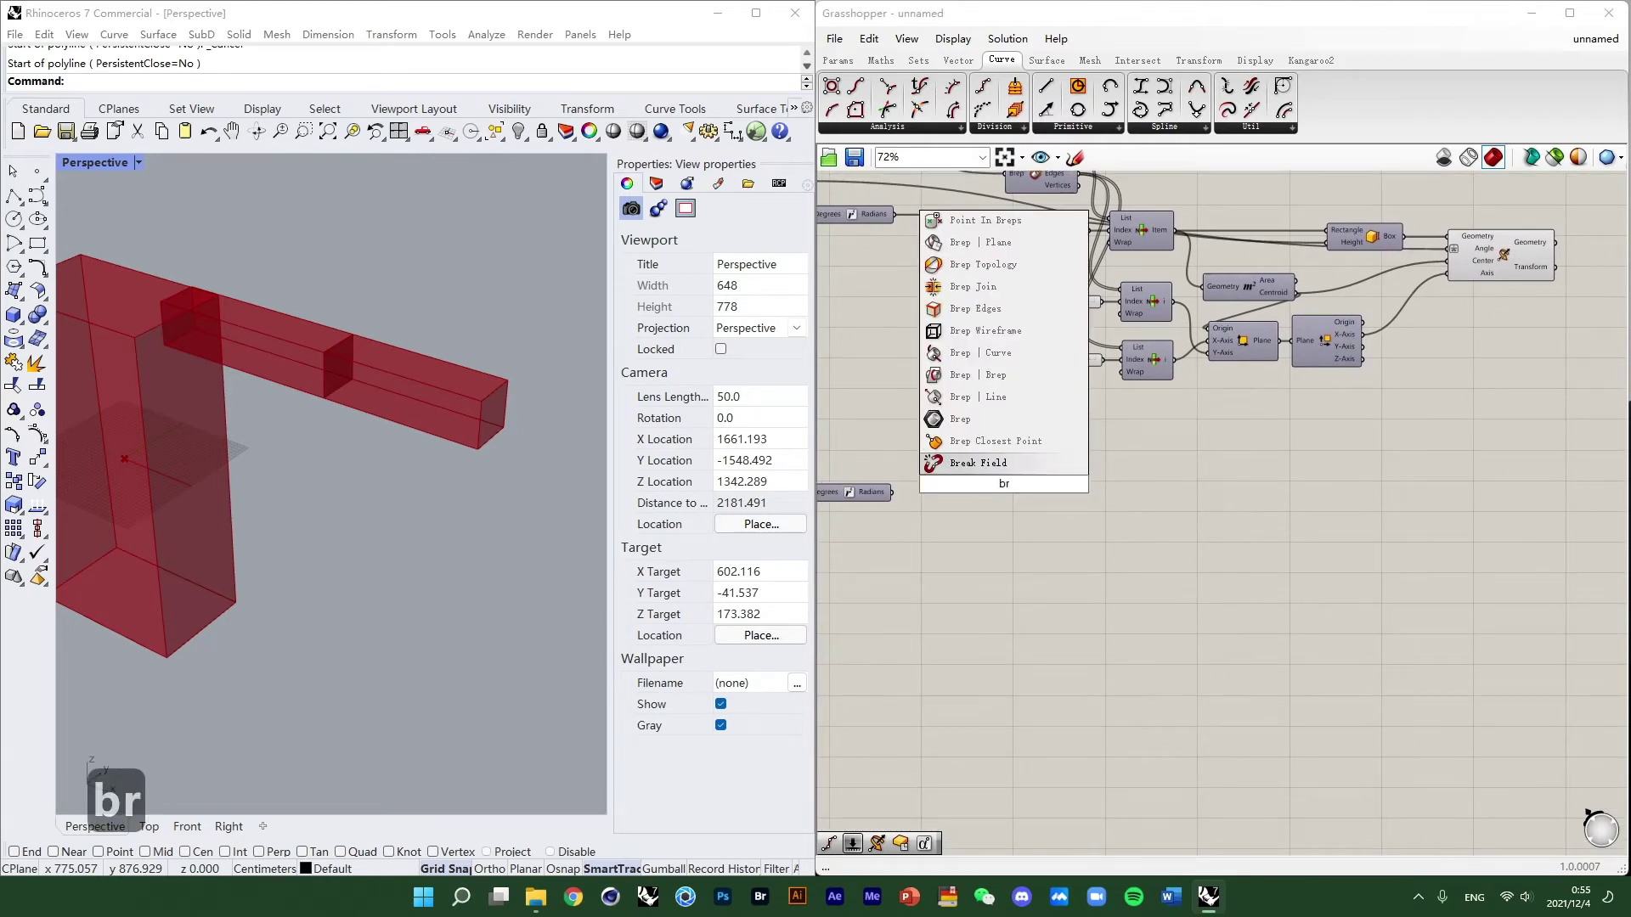
{"action": "type", "text": "ep"}
{"action": "left_click", "coordinate": [981, 386]}
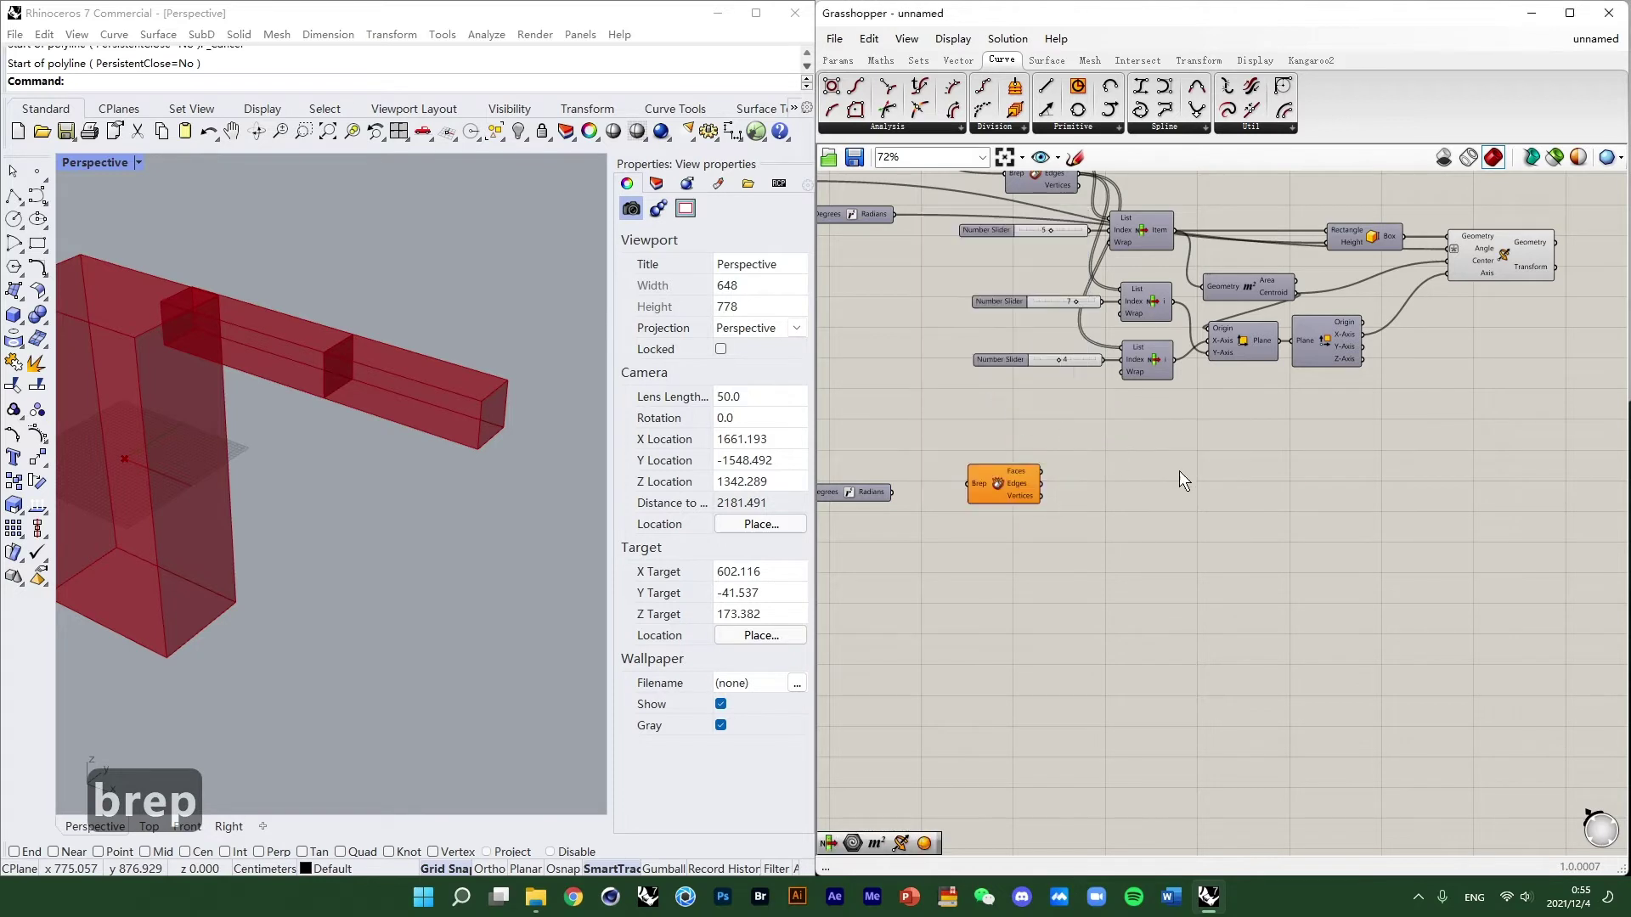
Connect the forearm rotation's Geometry output to the new Deconstruct Brep's input and hide its preview.
{"action": "right_click_drag", "start_coordinate": [1179, 471], "coordinate": [1263, 491]}
{"action": "left_click_drag", "start_coordinate": [1123, 512], "coordinate": [1121, 513]}
{"action": "right_click_drag", "start_coordinate": [1382, 424], "coordinate": [1295, 424]}
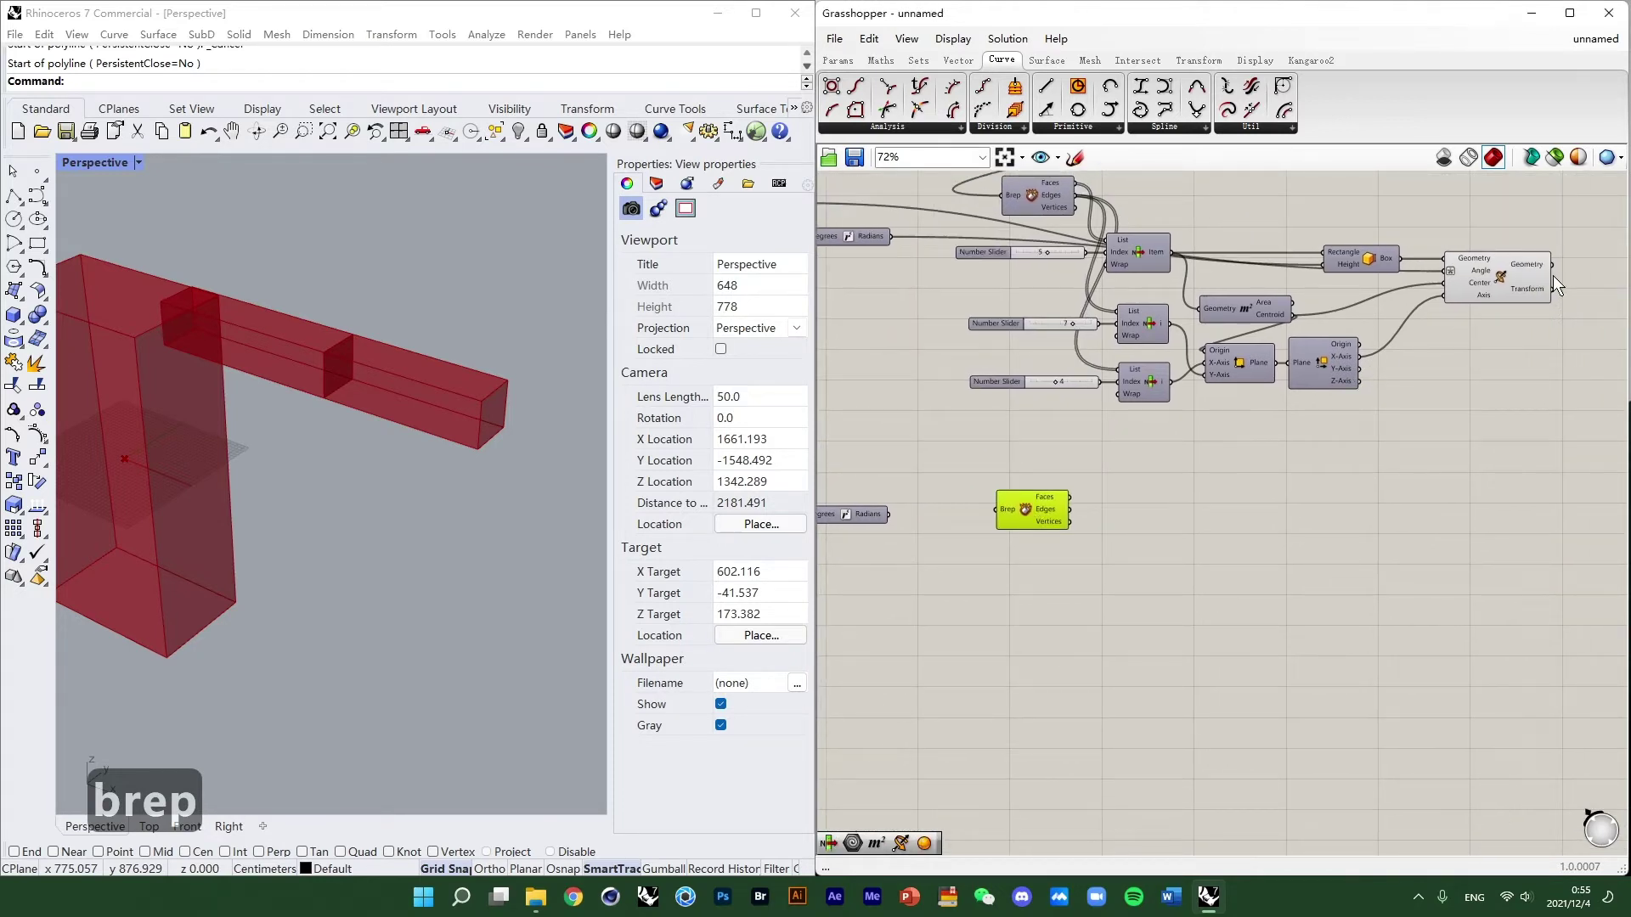
{"action": "left_click_drag", "start_coordinate": [1561, 268], "coordinate": [1000, 511]}
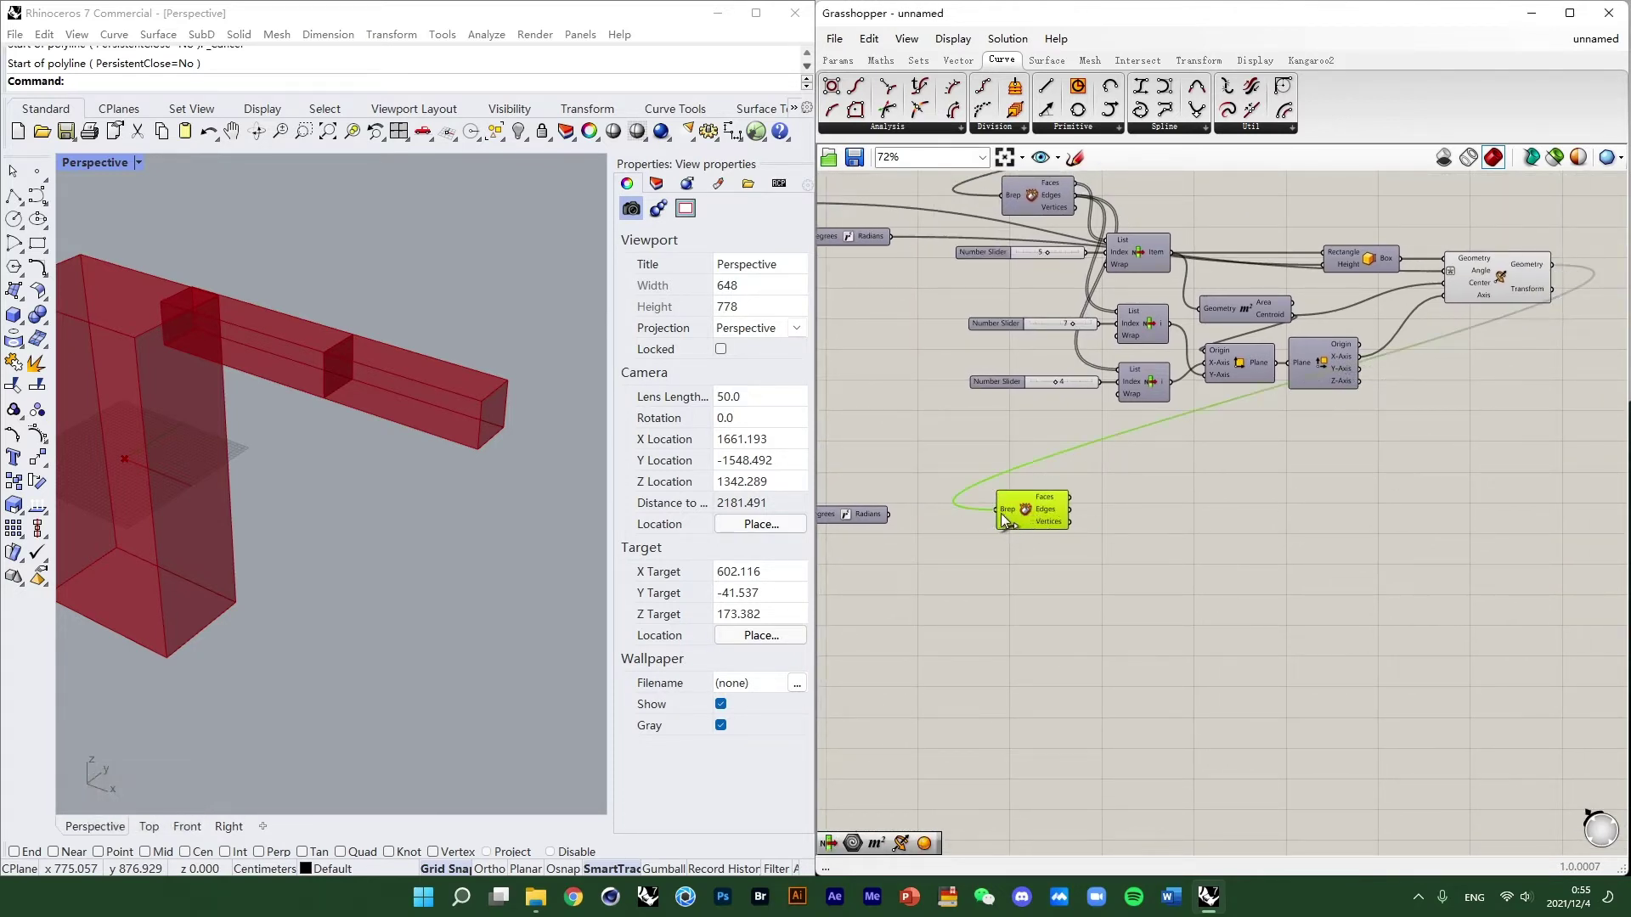
{"action": "middle_click", "coordinate": [1045, 508]}
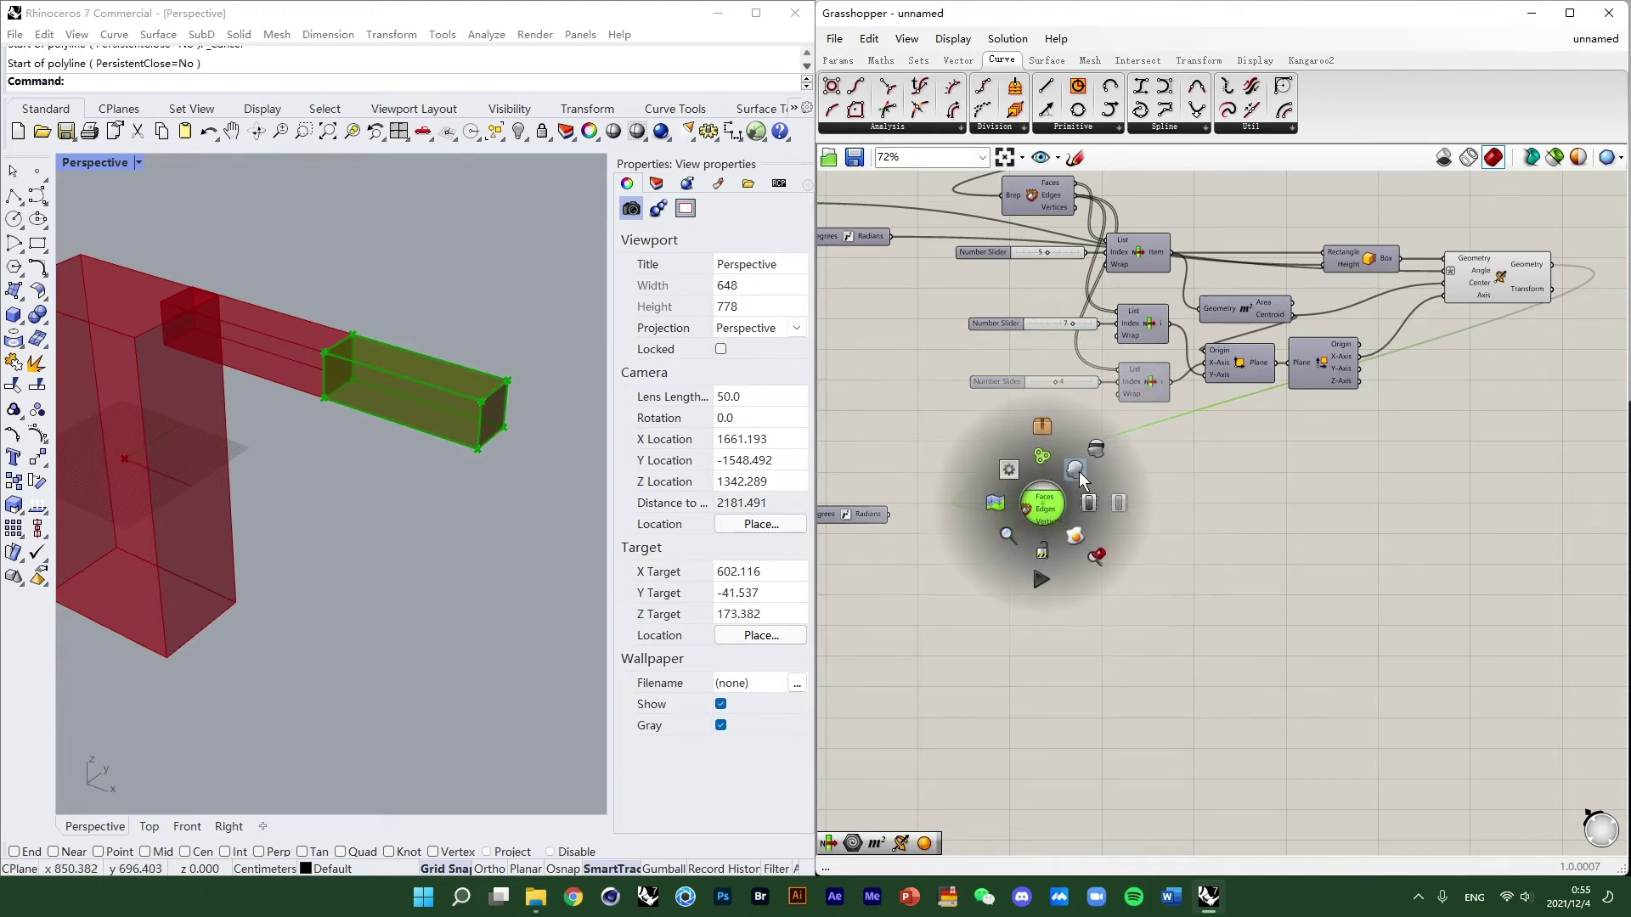
{"action": "left_click", "coordinate": [1076, 470]}
Add a List Item component below the new Deconstruct Brep component.
{"action": "scroll", "coordinate": [1020, 535], "scroll_direction": "up", "scroll_amount": 2}
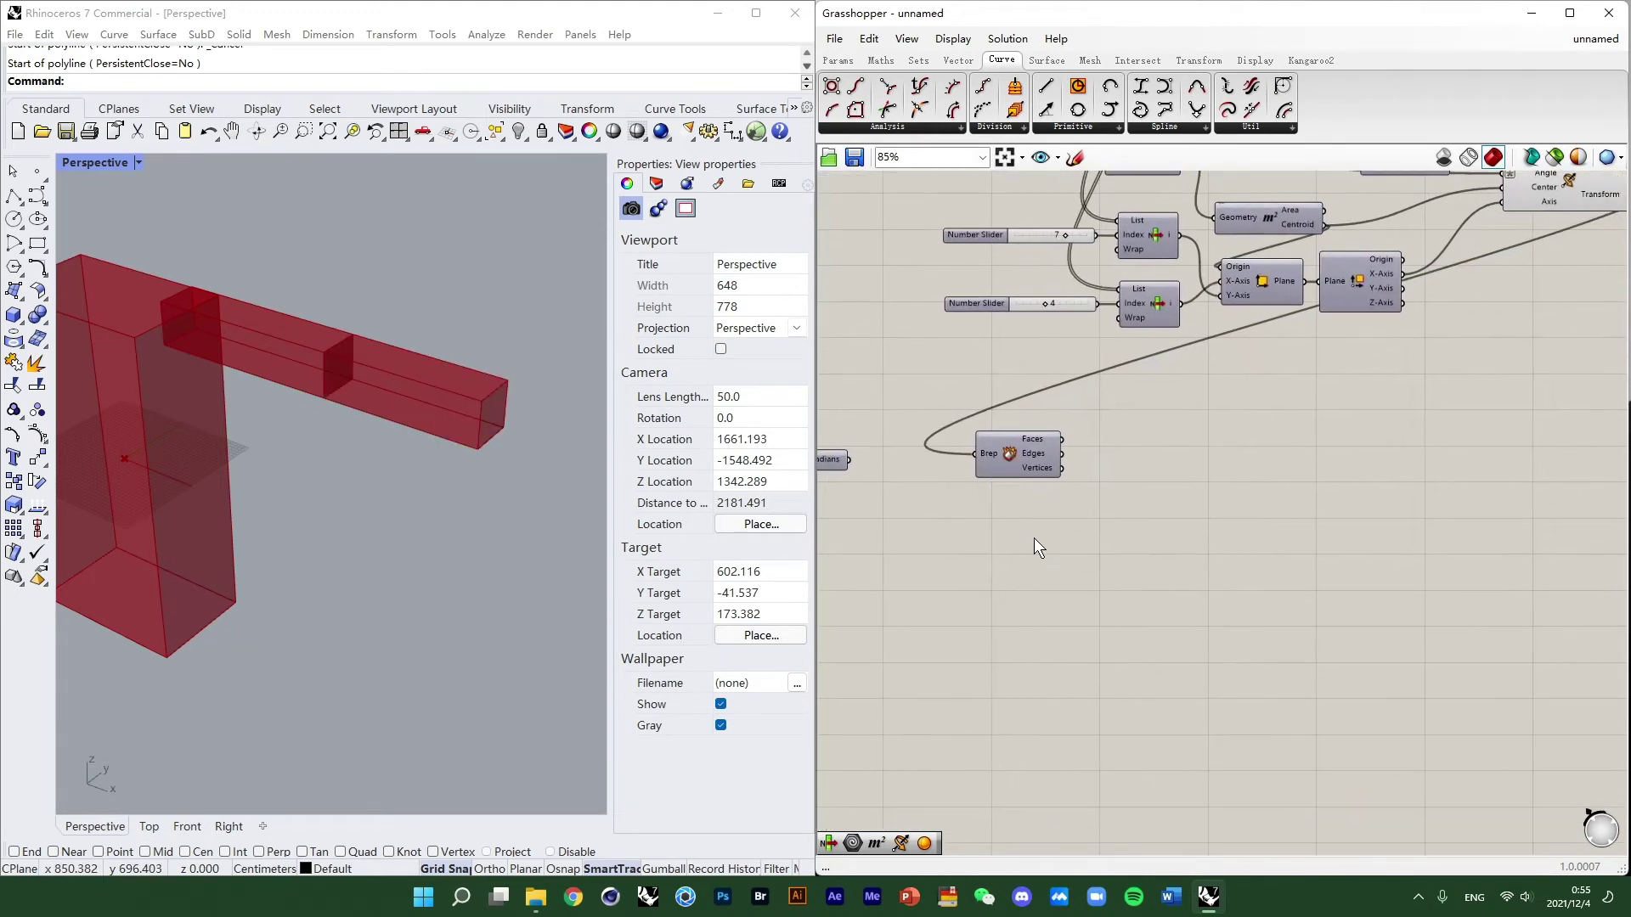
{"action": "double_click", "coordinate": [1033, 541]}
{"action": "type", "text": "li"}
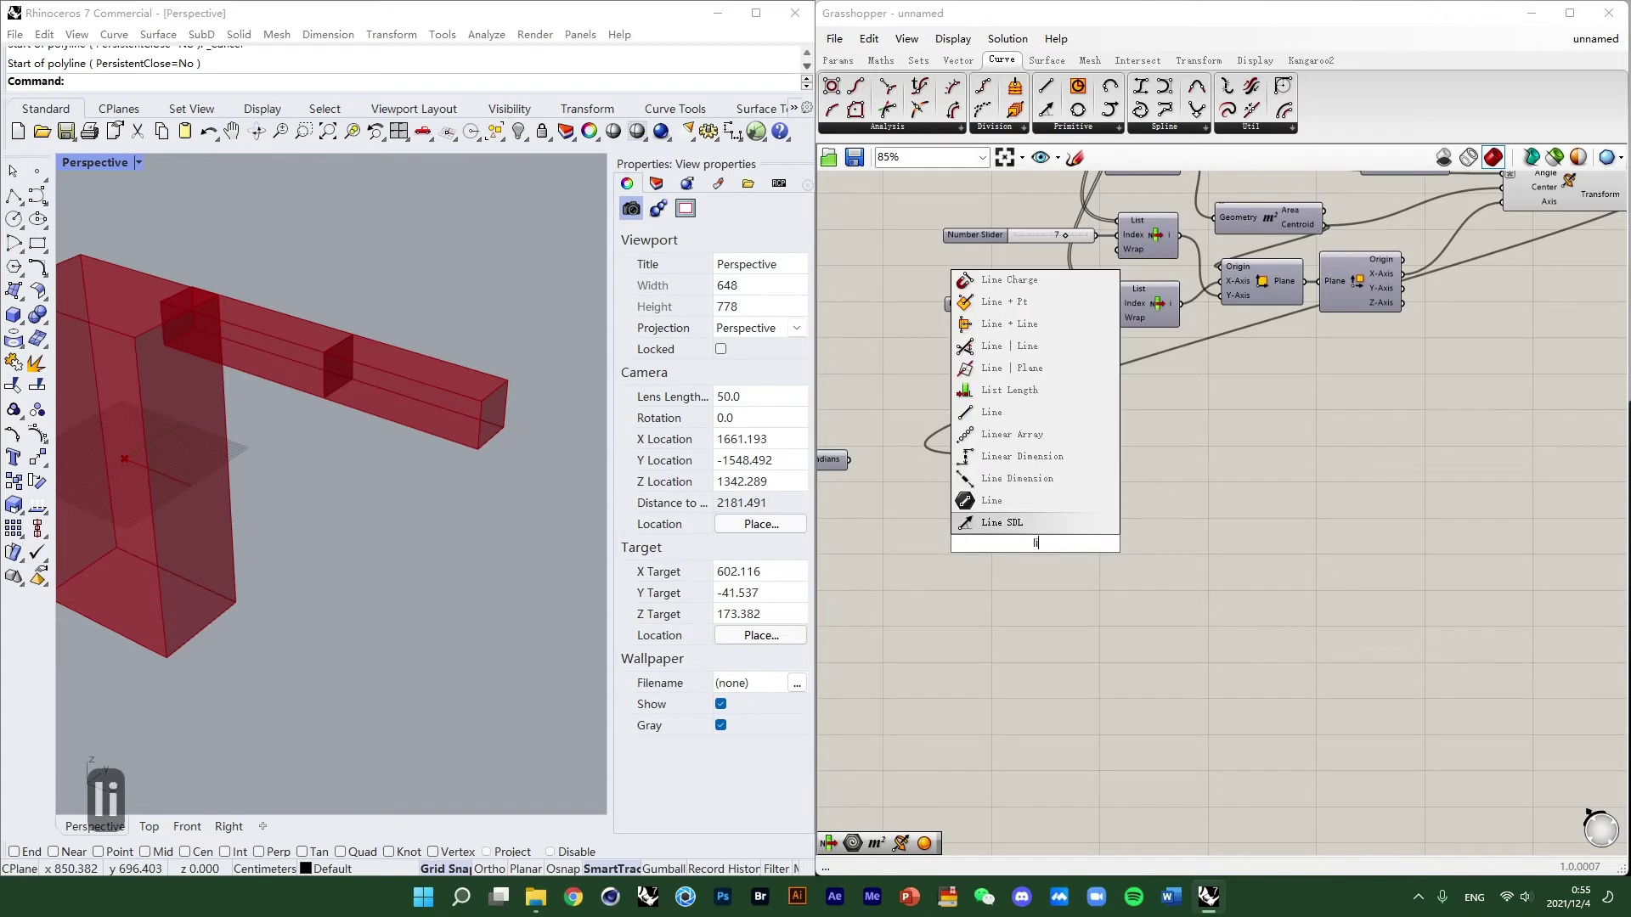
{"action": "type", "text": "xt"}
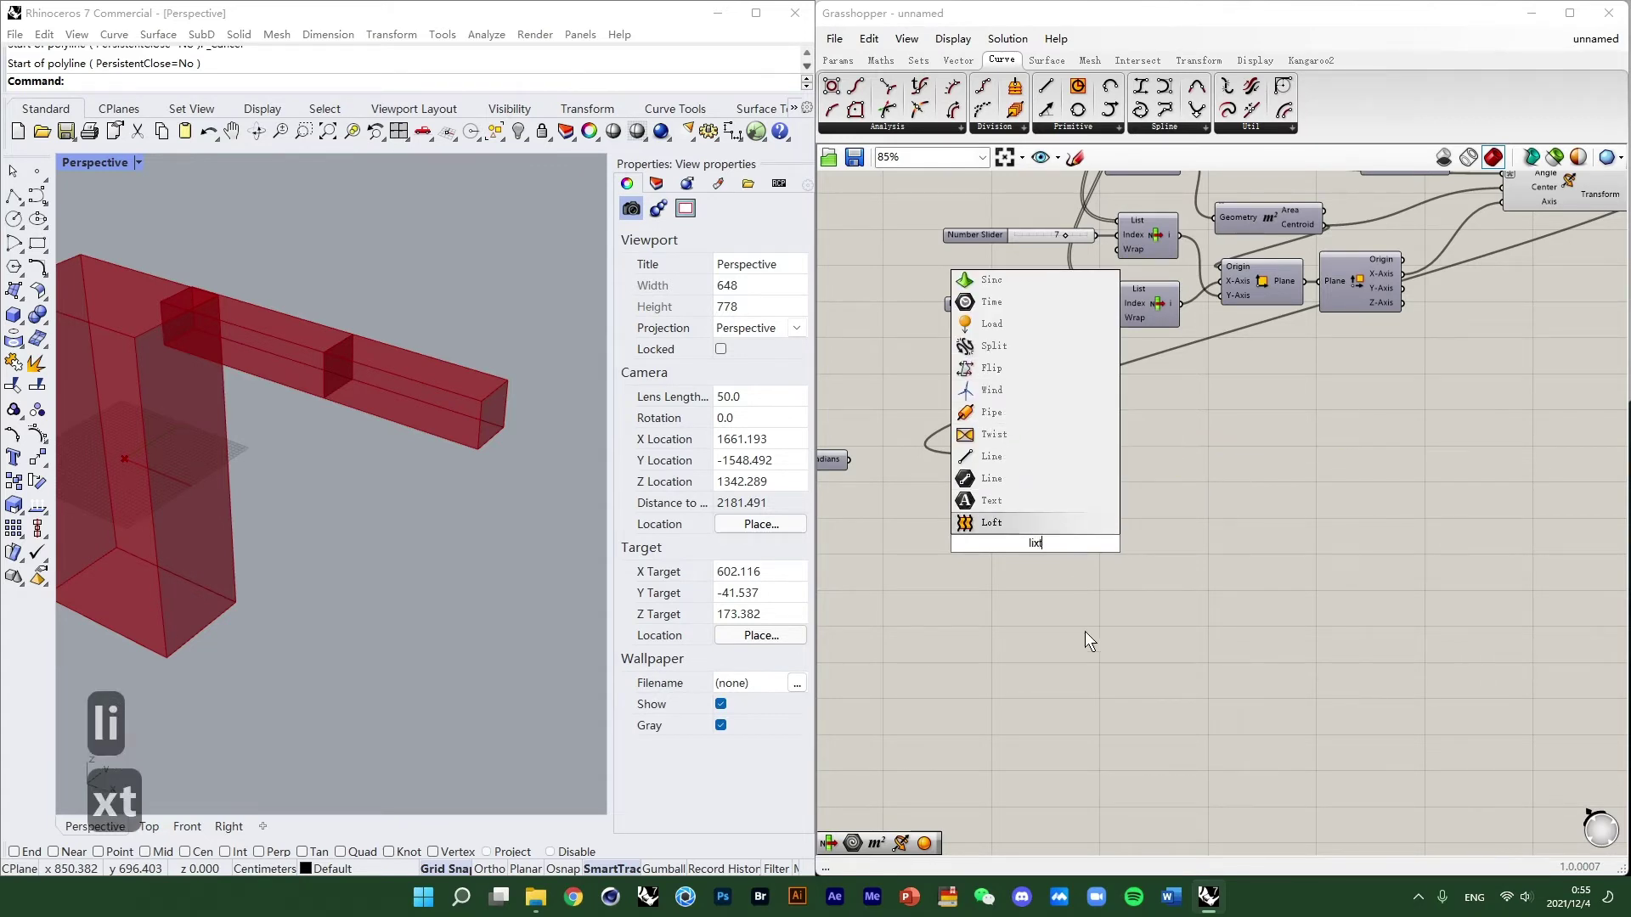
{"action": "key", "text": "BackSpace"}
{"action": "key", "text": "BackSpace"}
{"action": "type", "text": "s"}
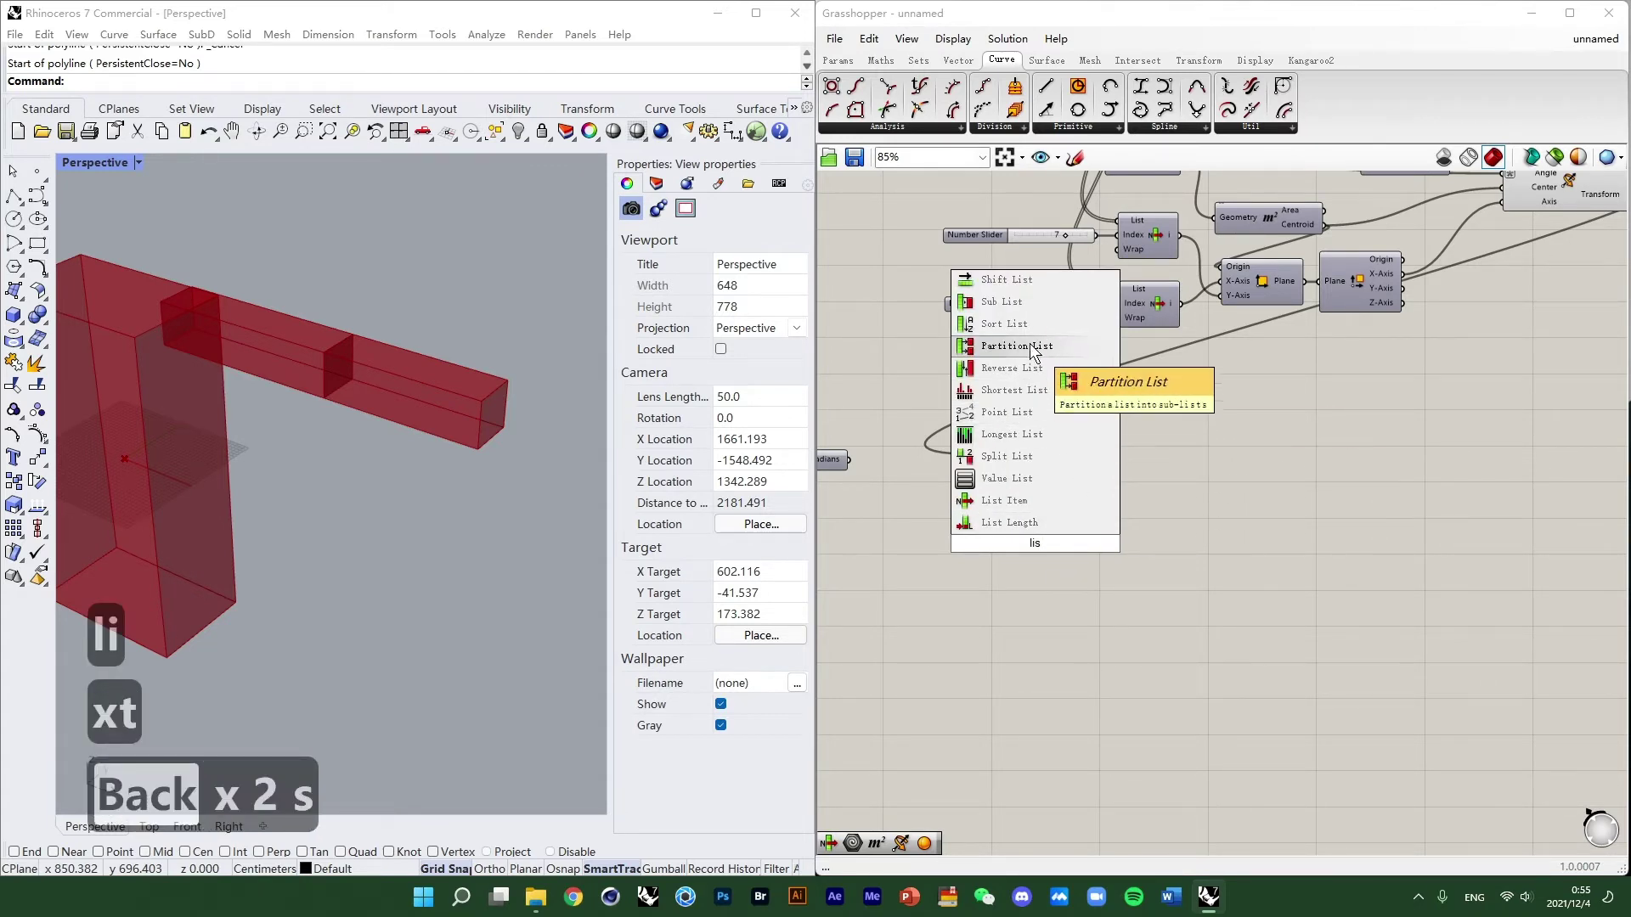
{"action": "type", "text": "t"}
{"action": "left_click", "coordinate": [1007, 330]}
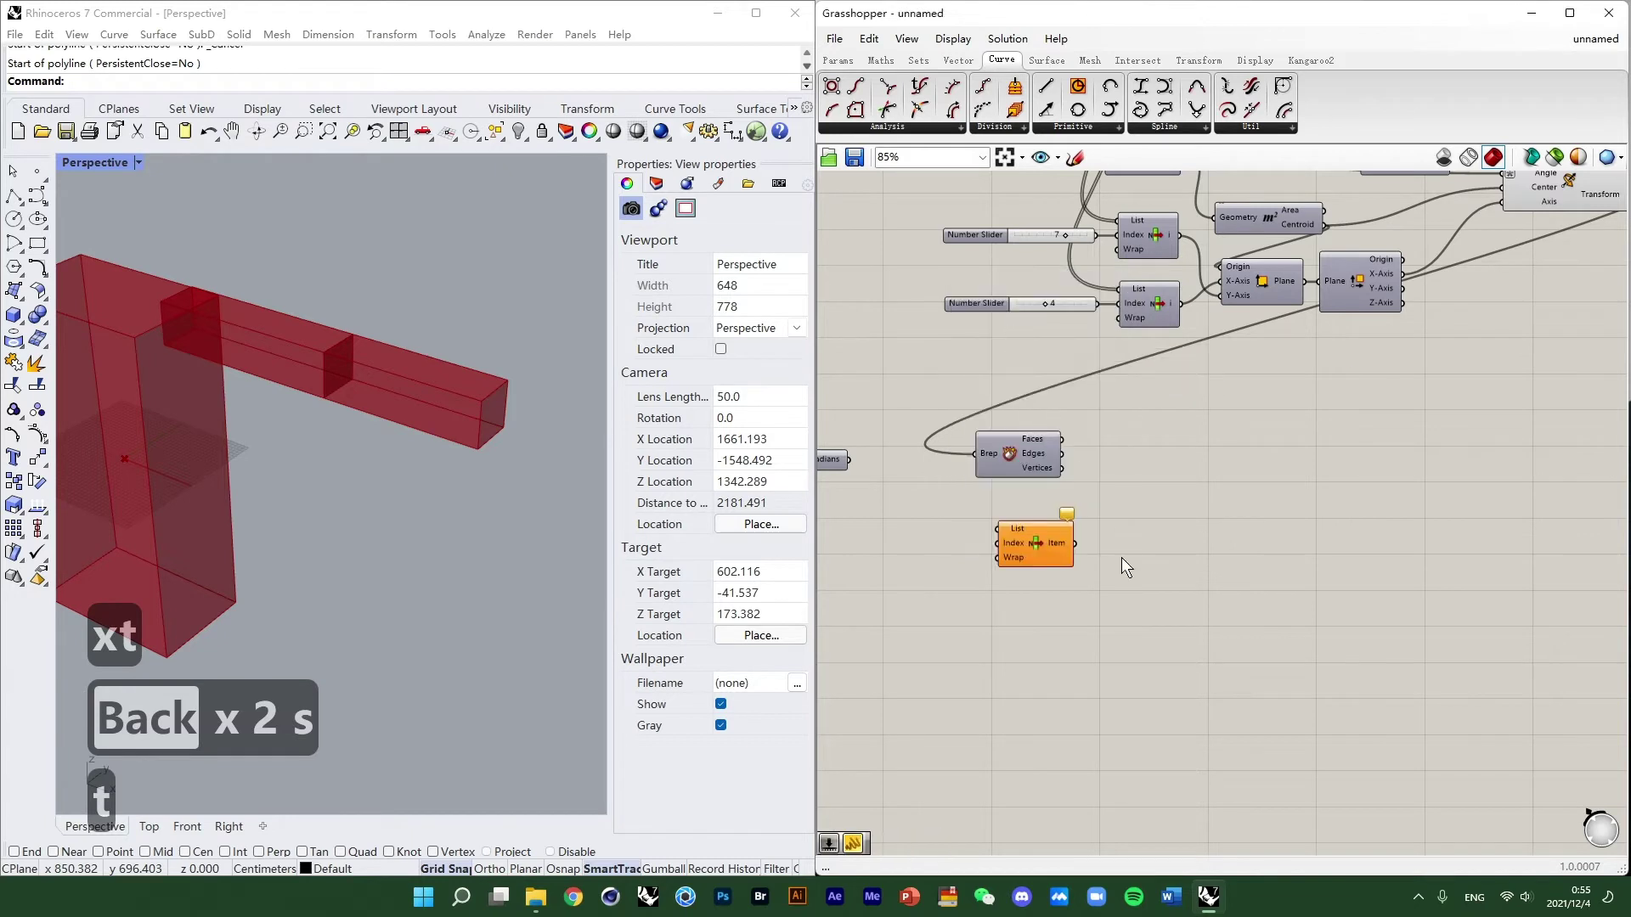
Create a number slider with value 8, connect it to the List Item's Index input, and line the two up.
{"action": "double_click", "coordinate": [986, 589]}
{"action": "type", "text": "8"}
{"action": "key", "text": "Return"}
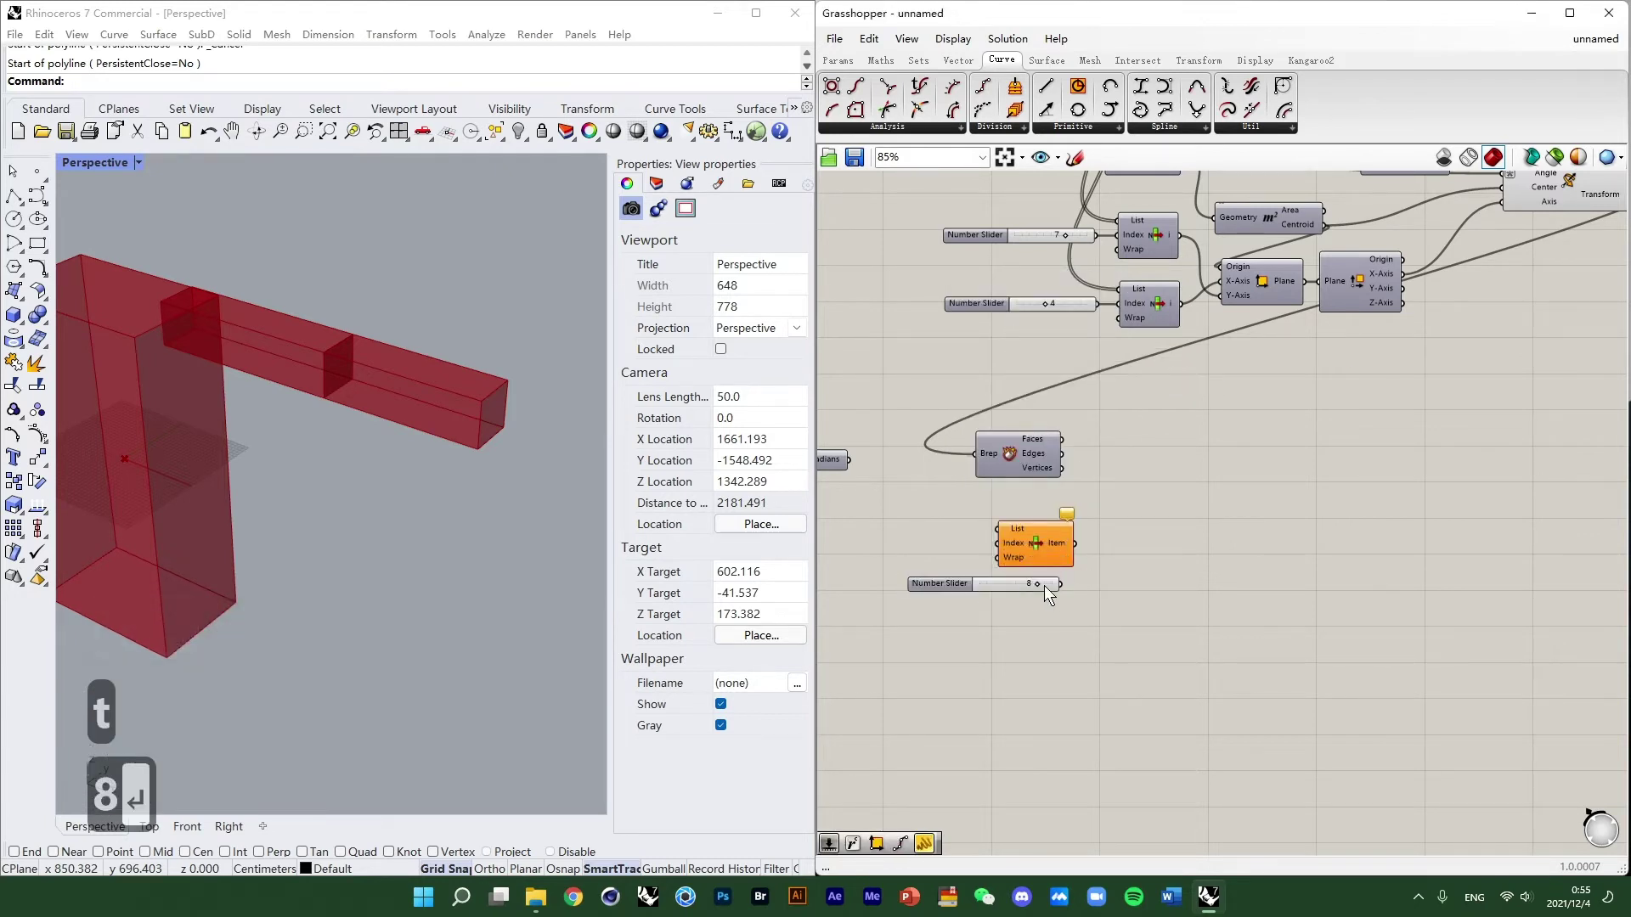
{"action": "left_click_drag", "start_coordinate": [1022, 547], "coordinate": [1128, 569]}
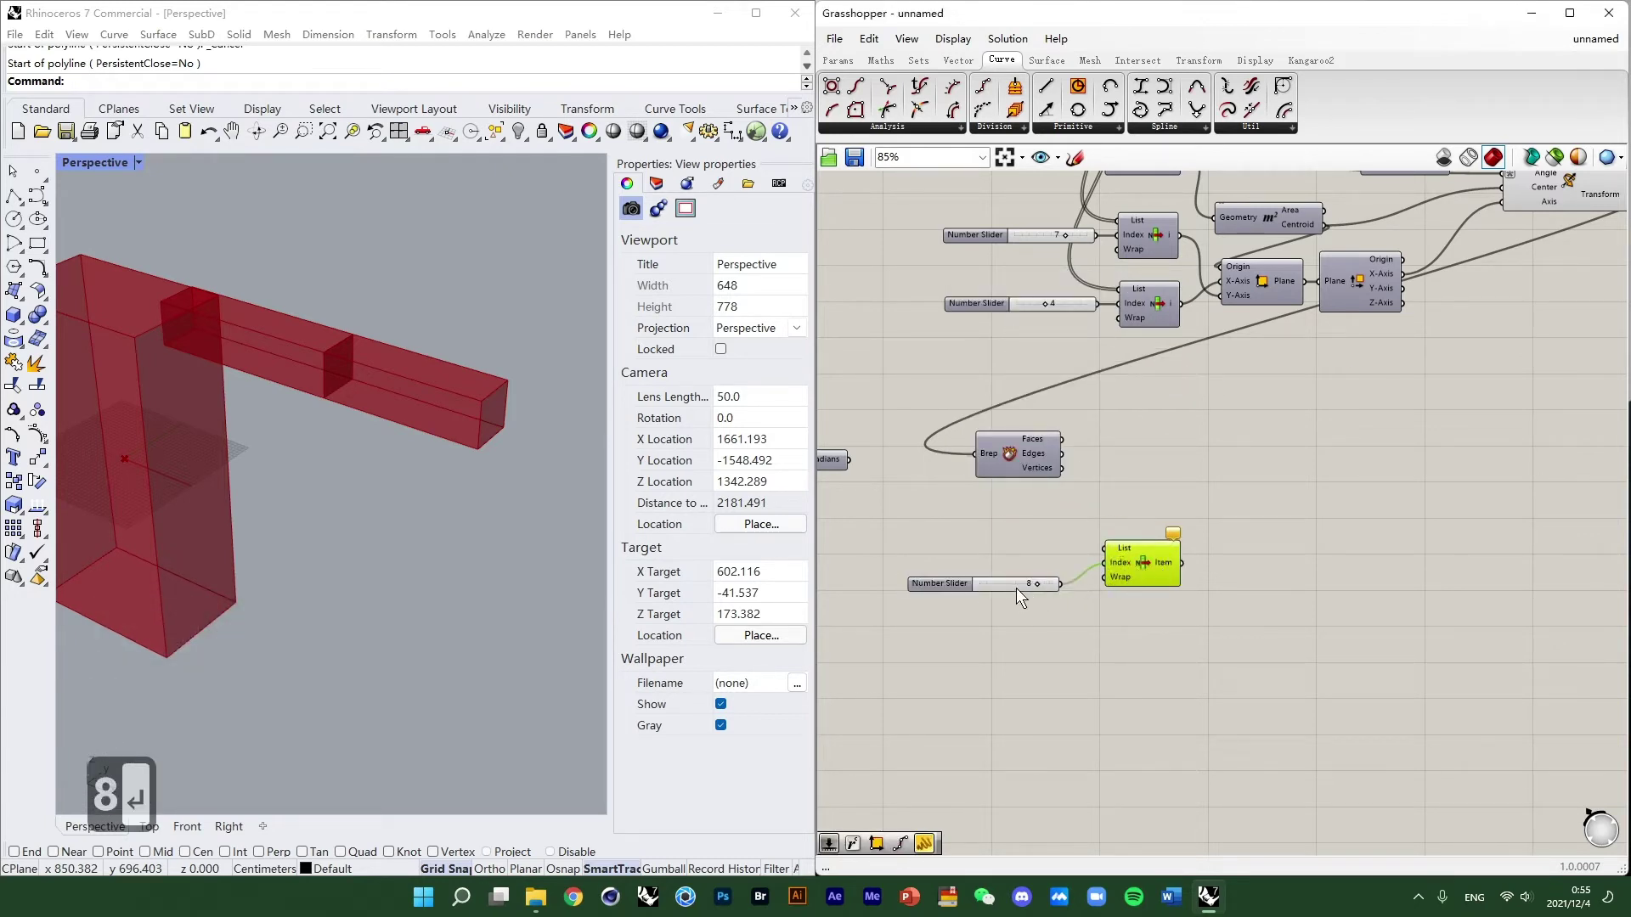
{"action": "left_click_drag", "start_coordinate": [1016, 588], "coordinate": [1009, 543]}
{"action": "left_click_drag", "start_coordinate": [1142, 565], "coordinate": [1112, 543]}
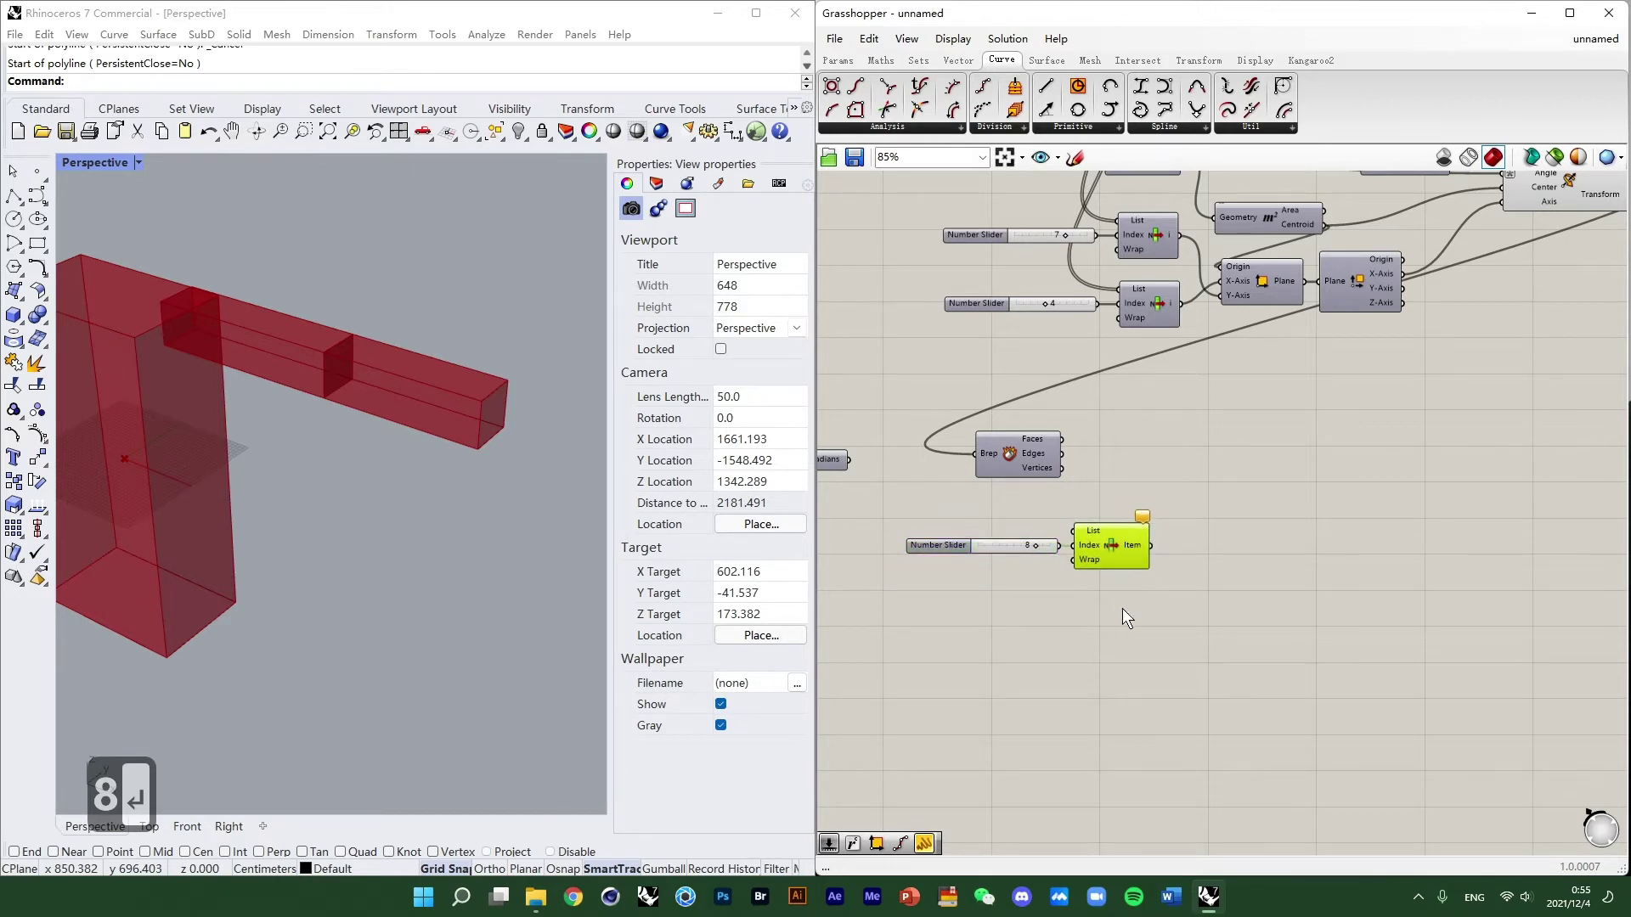
Duplicate the slider and List Item pair twice and stack the copies below the original.
{"action": "left_click_drag", "start_coordinate": [1123, 608], "coordinate": [1006, 525]}
{"action": "key", "text": "ctrl+c"}
{"action": "key", "text": "ctrl+v"}
{"action": "left_click_drag", "start_coordinate": [1118, 555], "coordinate": [1128, 615]}
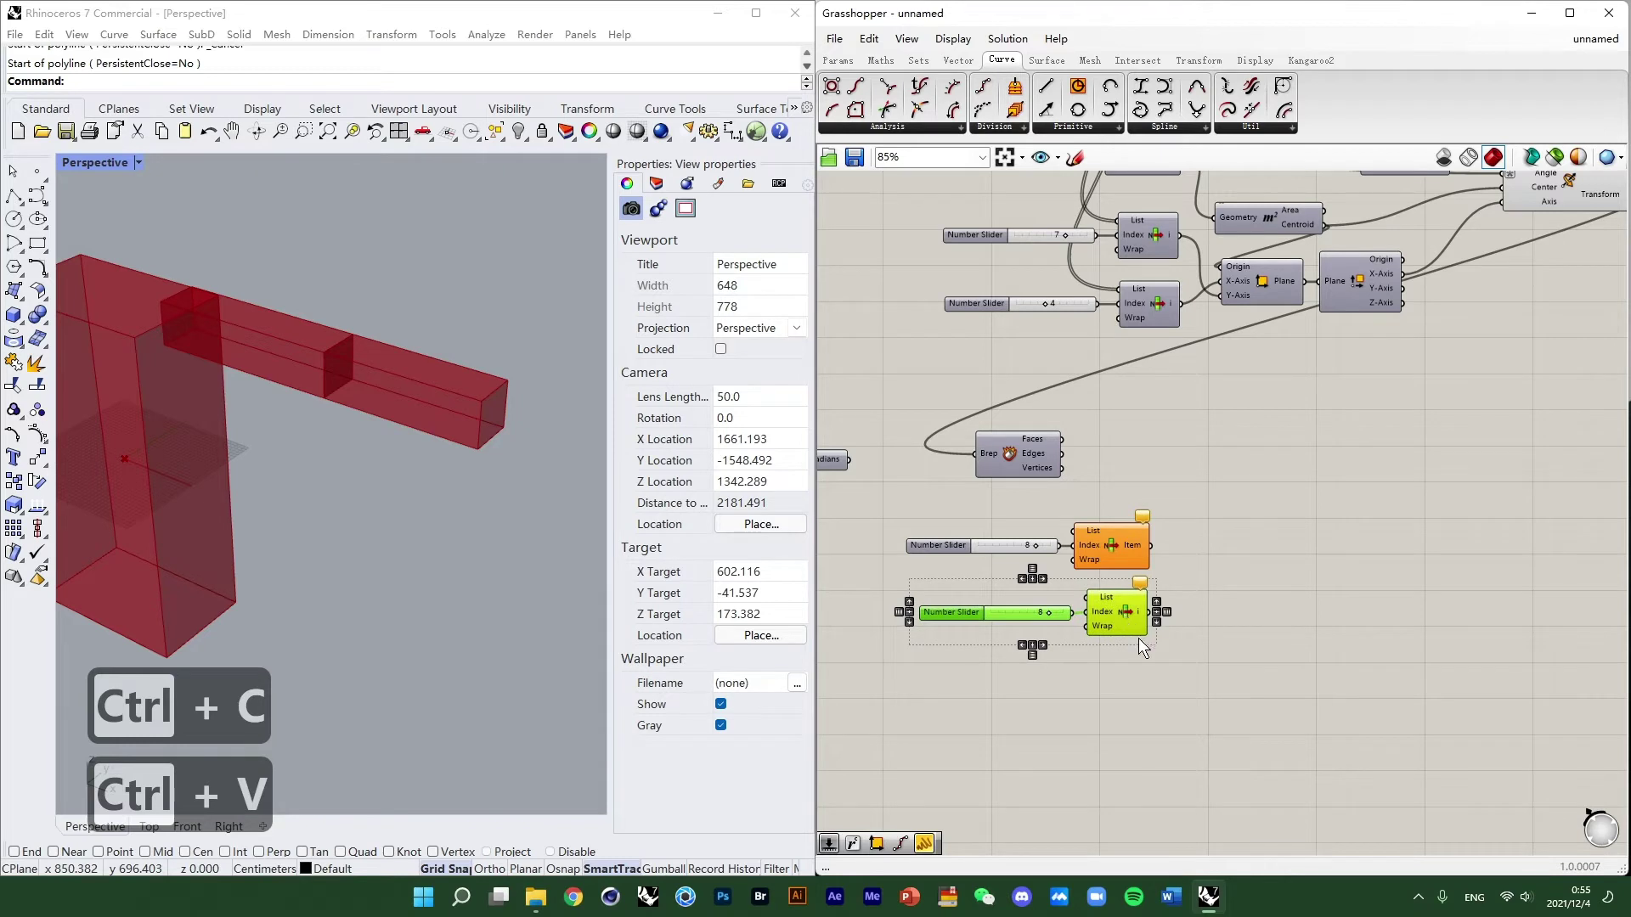
{"action": "key", "text": "ctrl+v"}
{"action": "left_click_drag", "start_coordinate": [1121, 556], "coordinate": [1128, 683]}
Move the two duplicated slider and List Item pairs slightly down, away from the original pair.
{"action": "left_click_drag", "start_coordinate": [1212, 731], "coordinate": [936, 603]}
{"action": "left_click", "coordinate": [1231, 550]}
{"action": "left_click_drag", "start_coordinate": [1255, 565], "coordinate": [943, 515]}
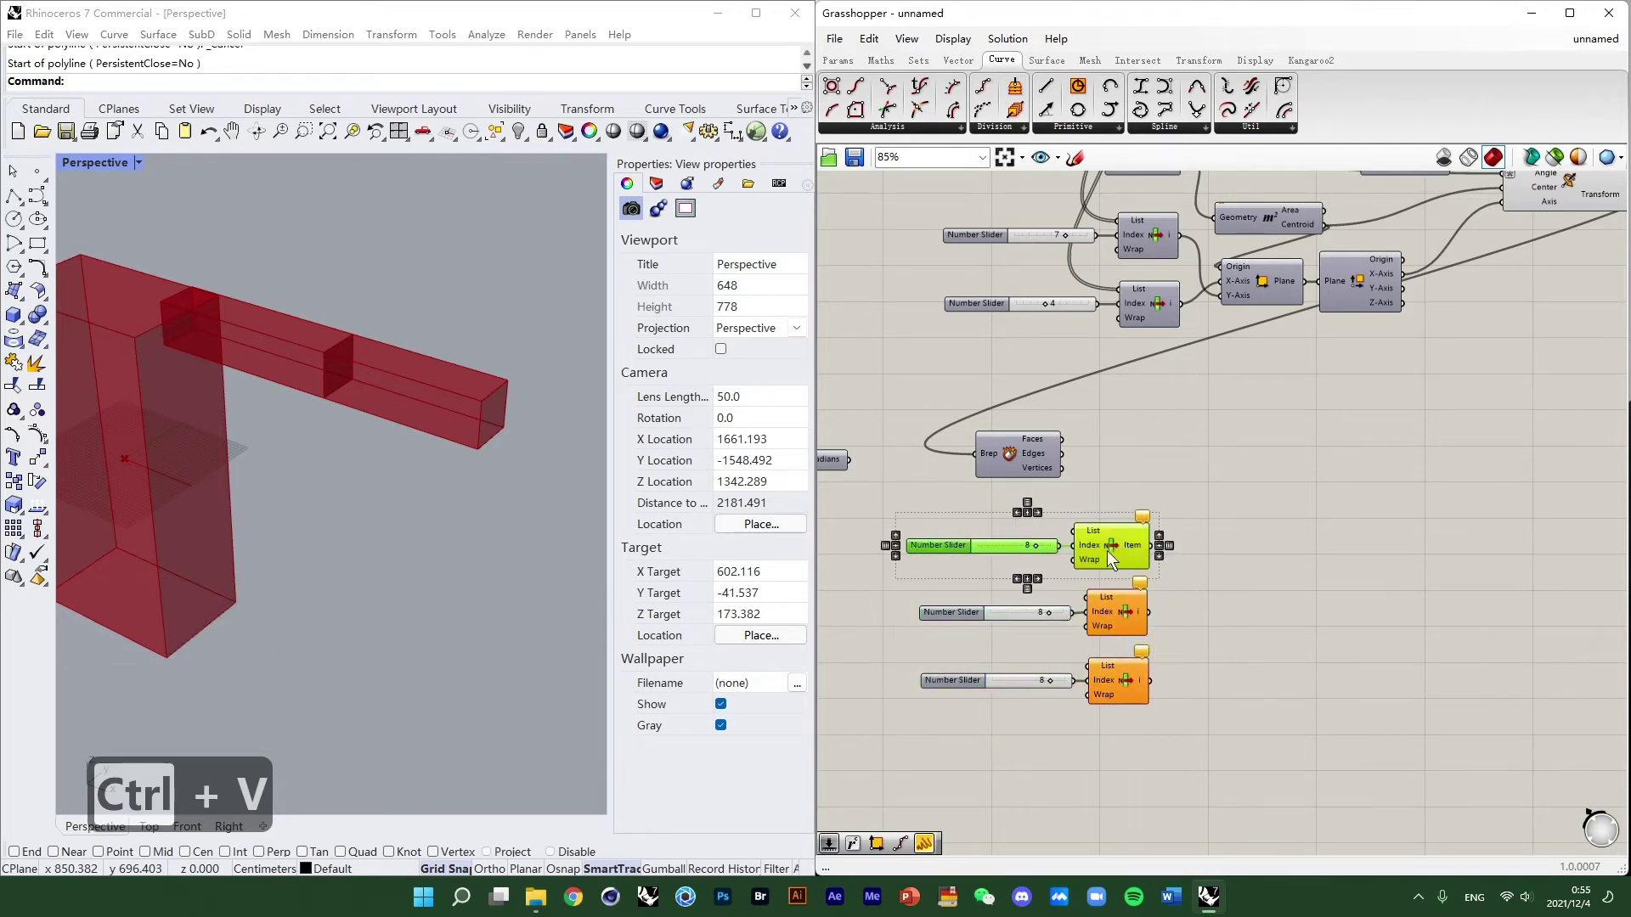
{"action": "left_click", "coordinate": [1296, 650]}
{"action": "left_click_drag", "start_coordinate": [1265, 653], "coordinate": [902, 595]}
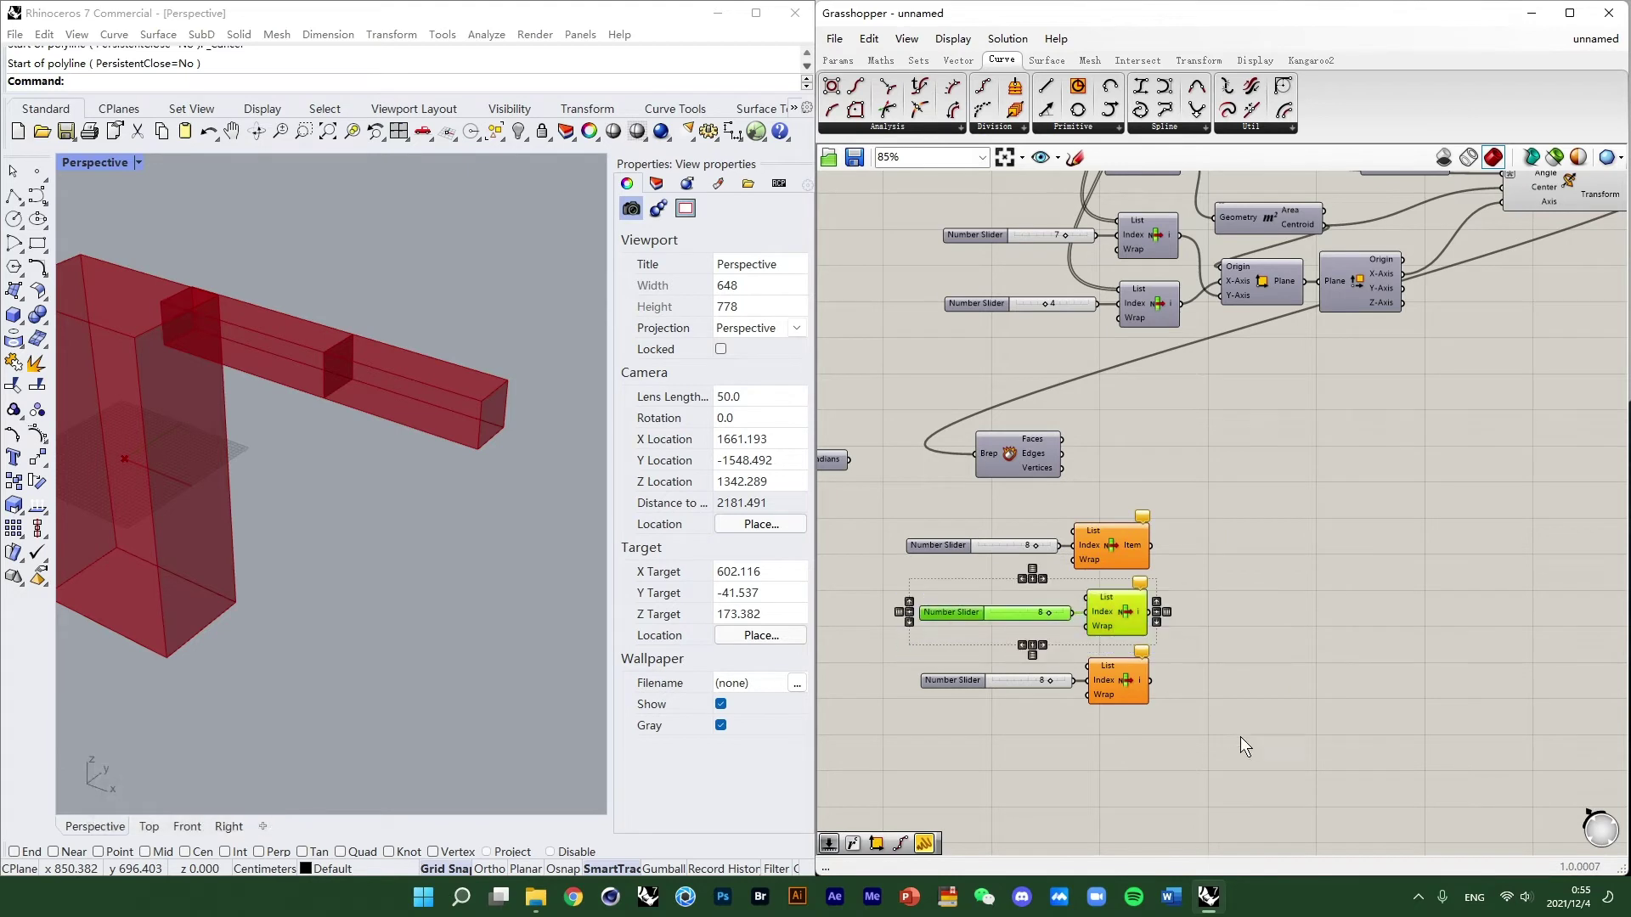
{"action": "left_click_drag", "start_coordinate": [1251, 740], "coordinate": [915, 644]}
{"action": "left_click_drag", "start_coordinate": [1302, 729], "coordinate": [863, 586]}
{"action": "left_click", "coordinate": [1195, 621]}
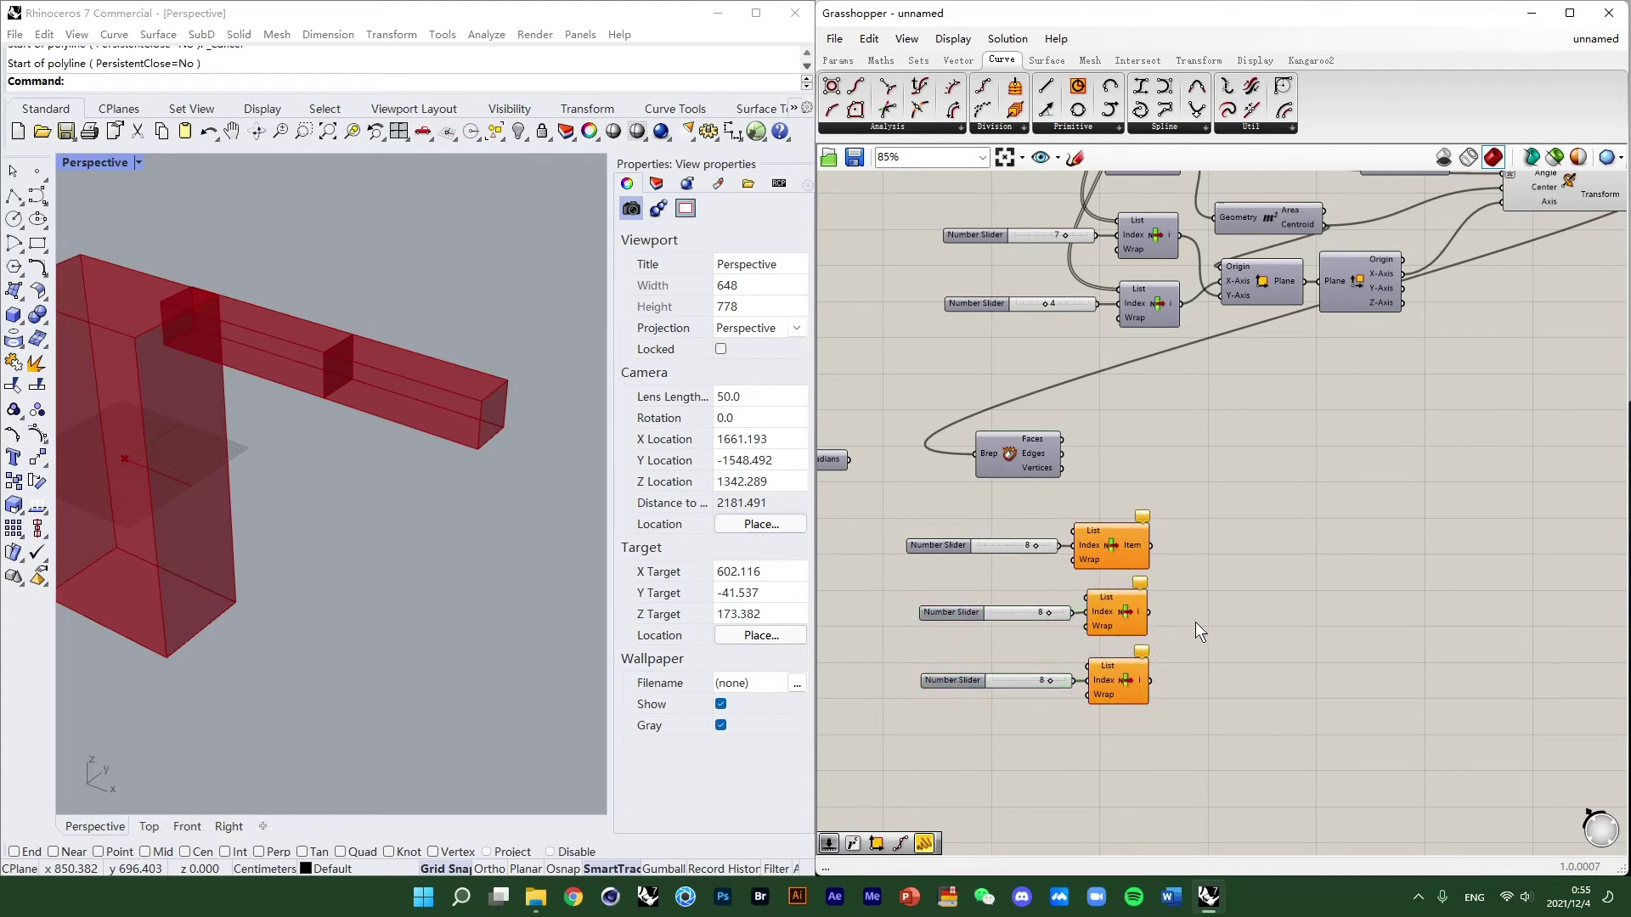
{"action": "right_click_drag", "start_coordinate": [1115, 625], "coordinate": [1099, 646]}
{"action": "left_click_drag", "start_coordinate": [1250, 739], "coordinate": [874, 608]}
{"action": "right_click_drag", "start_coordinate": [1187, 670], "coordinate": [1226, 575]}
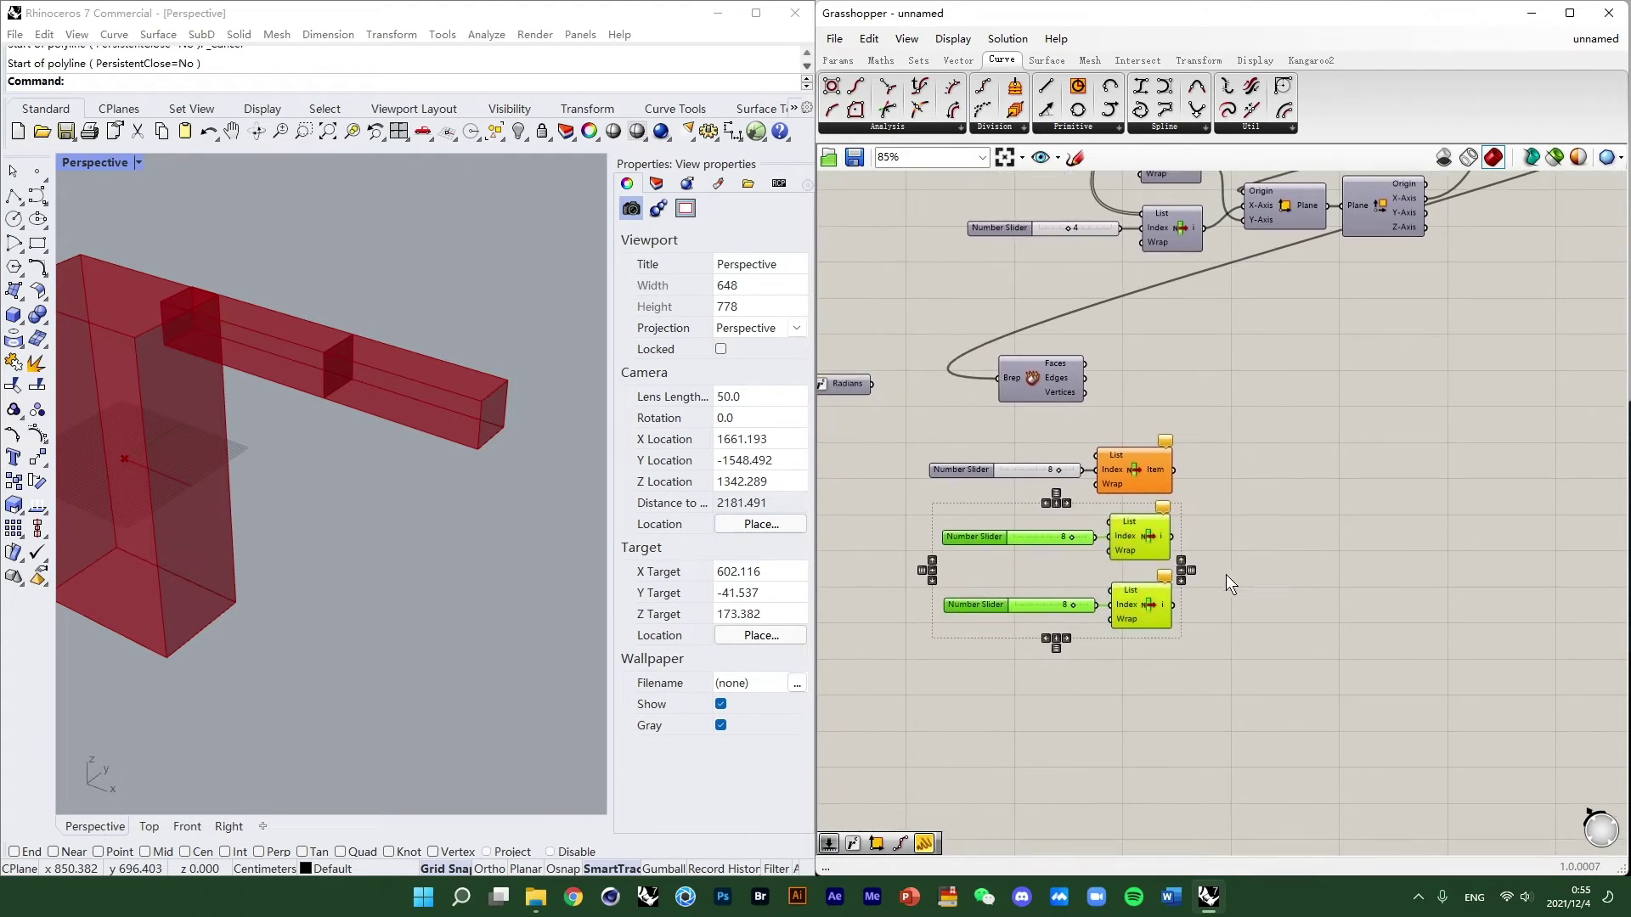
{"action": "left_click_drag", "start_coordinate": [1146, 549], "coordinate": [1140, 555]}
Connect the new Deconstruct Brep's Faces output to the first List Item's List input and set its index slider to 5.
{"action": "left_click", "coordinate": [1211, 454]}
{"action": "scroll", "coordinate": [1211, 453], "scroll_direction": "up", "scroll_amount": 3}
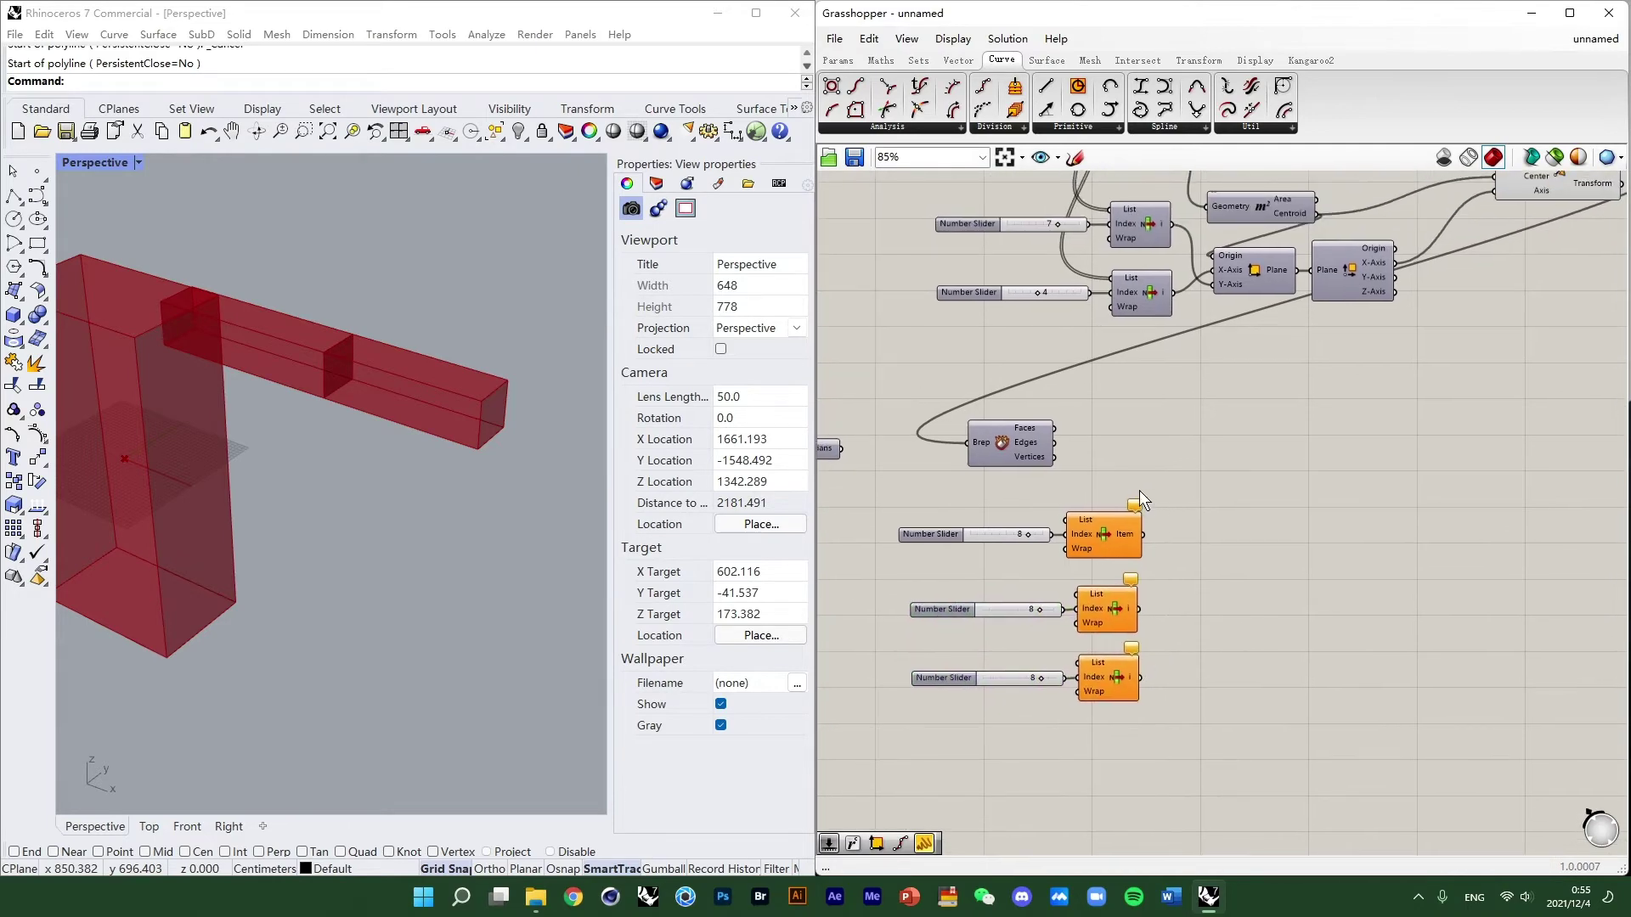
{"action": "right_click_drag", "start_coordinate": [1098, 481], "coordinate": [1080, 498]}
{"action": "left_click", "coordinate": [1100, 558]}
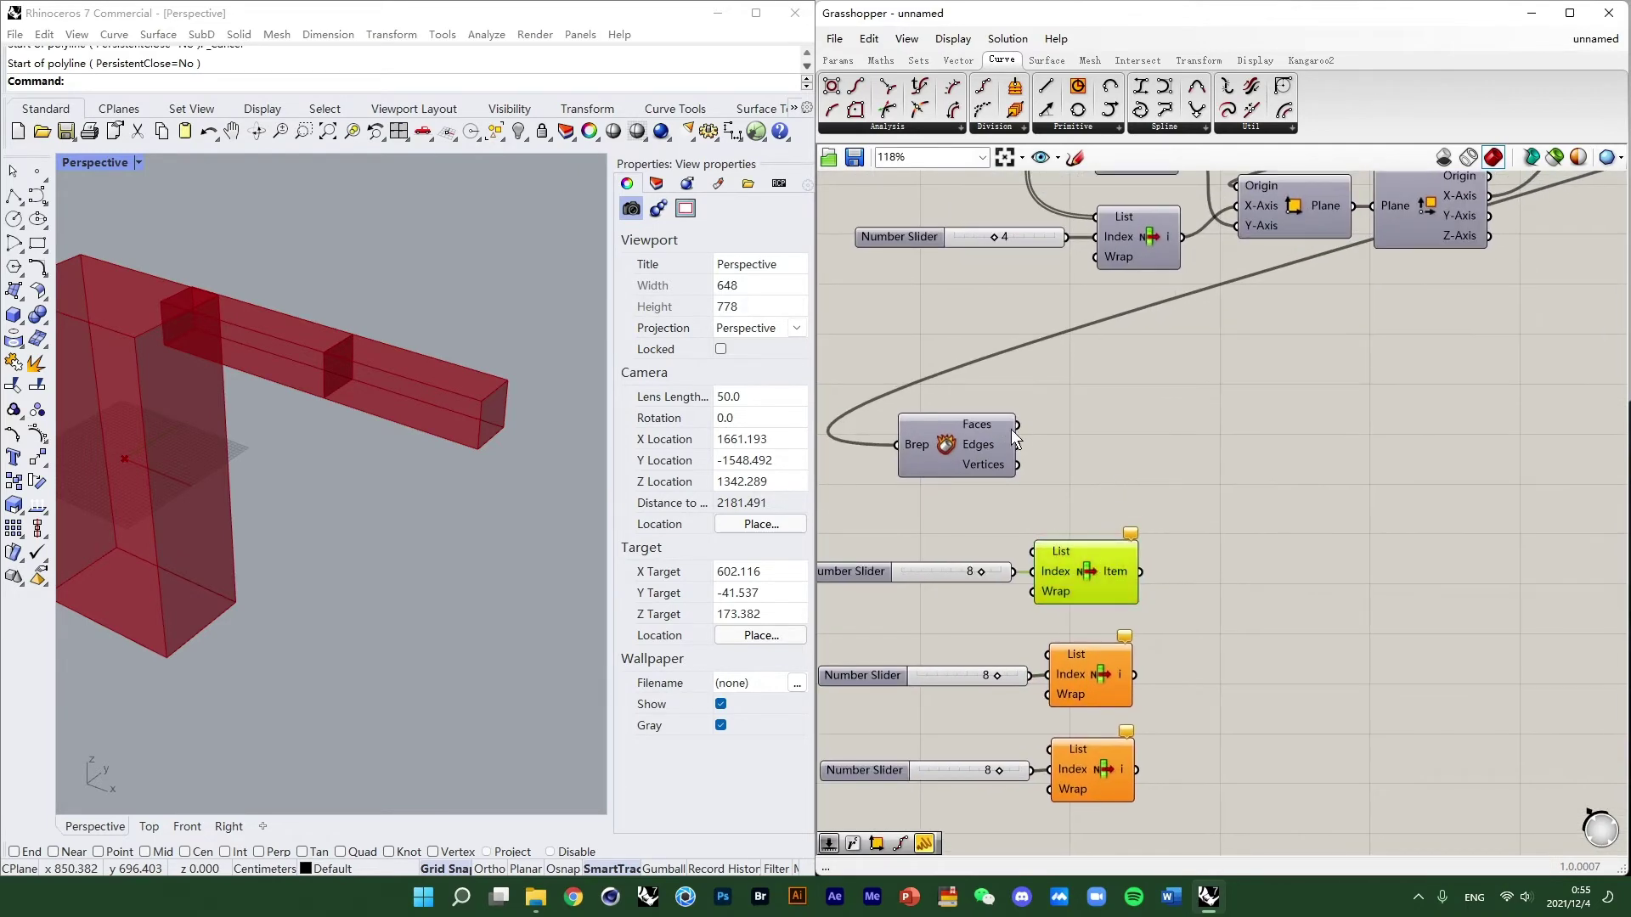
{"action": "right_click_drag", "start_coordinate": [1174, 548], "coordinate": [1074, 478]}
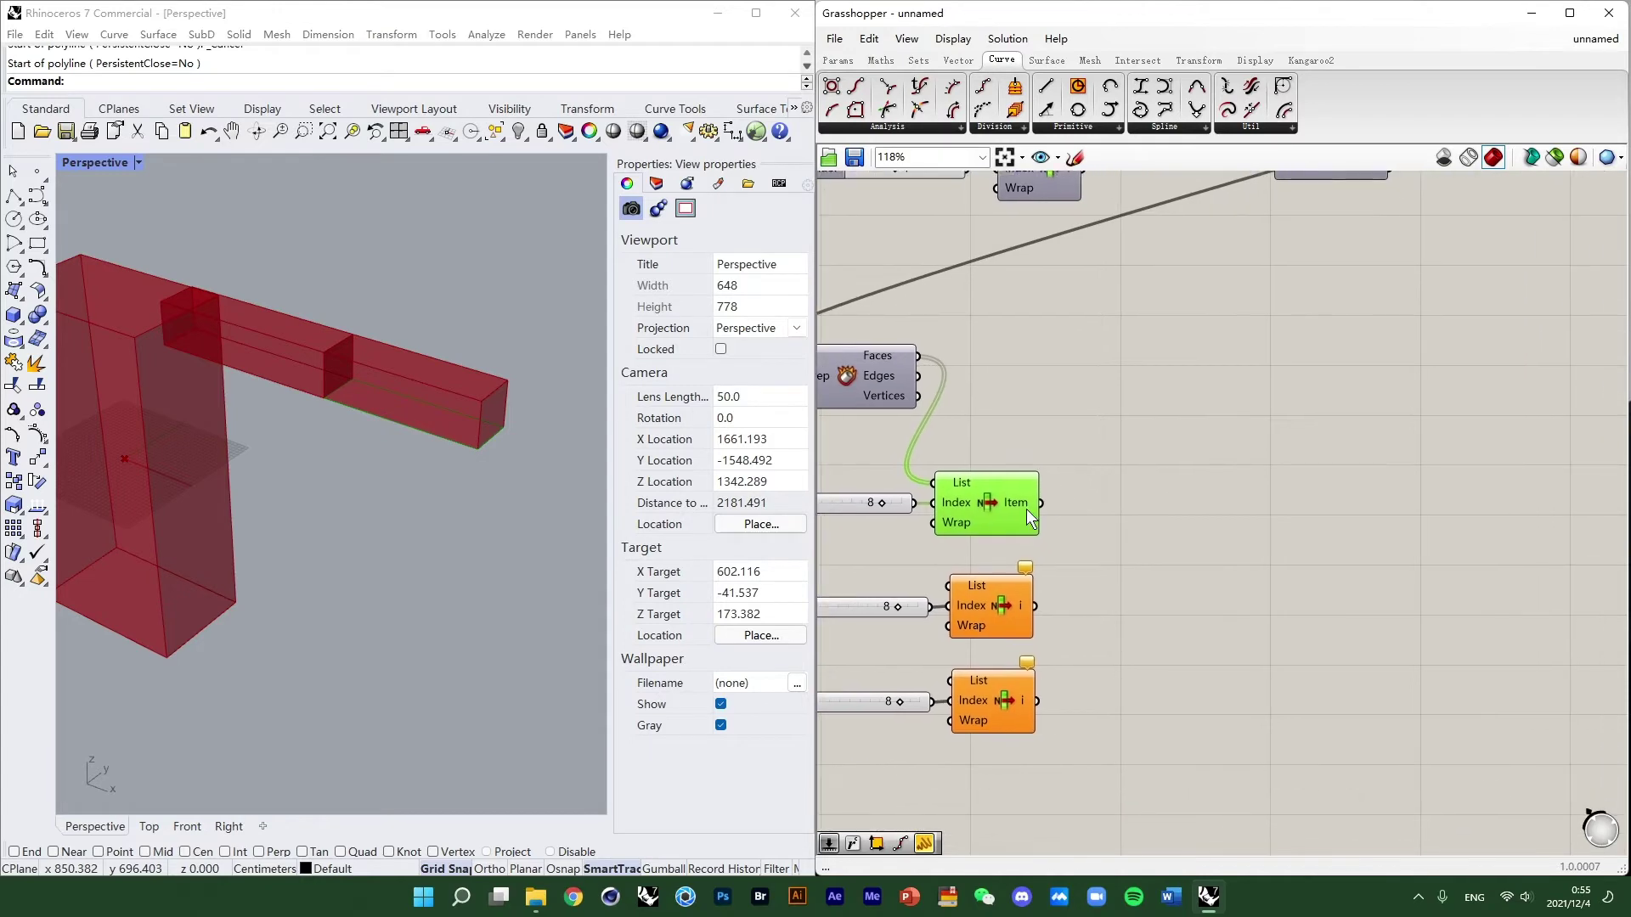
{"action": "right_click_drag", "start_coordinate": [943, 503], "coordinate": [1129, 516]}
{"action": "scroll", "coordinate": [1094, 508], "scroll_direction": "up", "scroll_amount": 3}
{"action": "left_click_drag", "start_coordinate": [1061, 526], "coordinate": [1018, 528]}
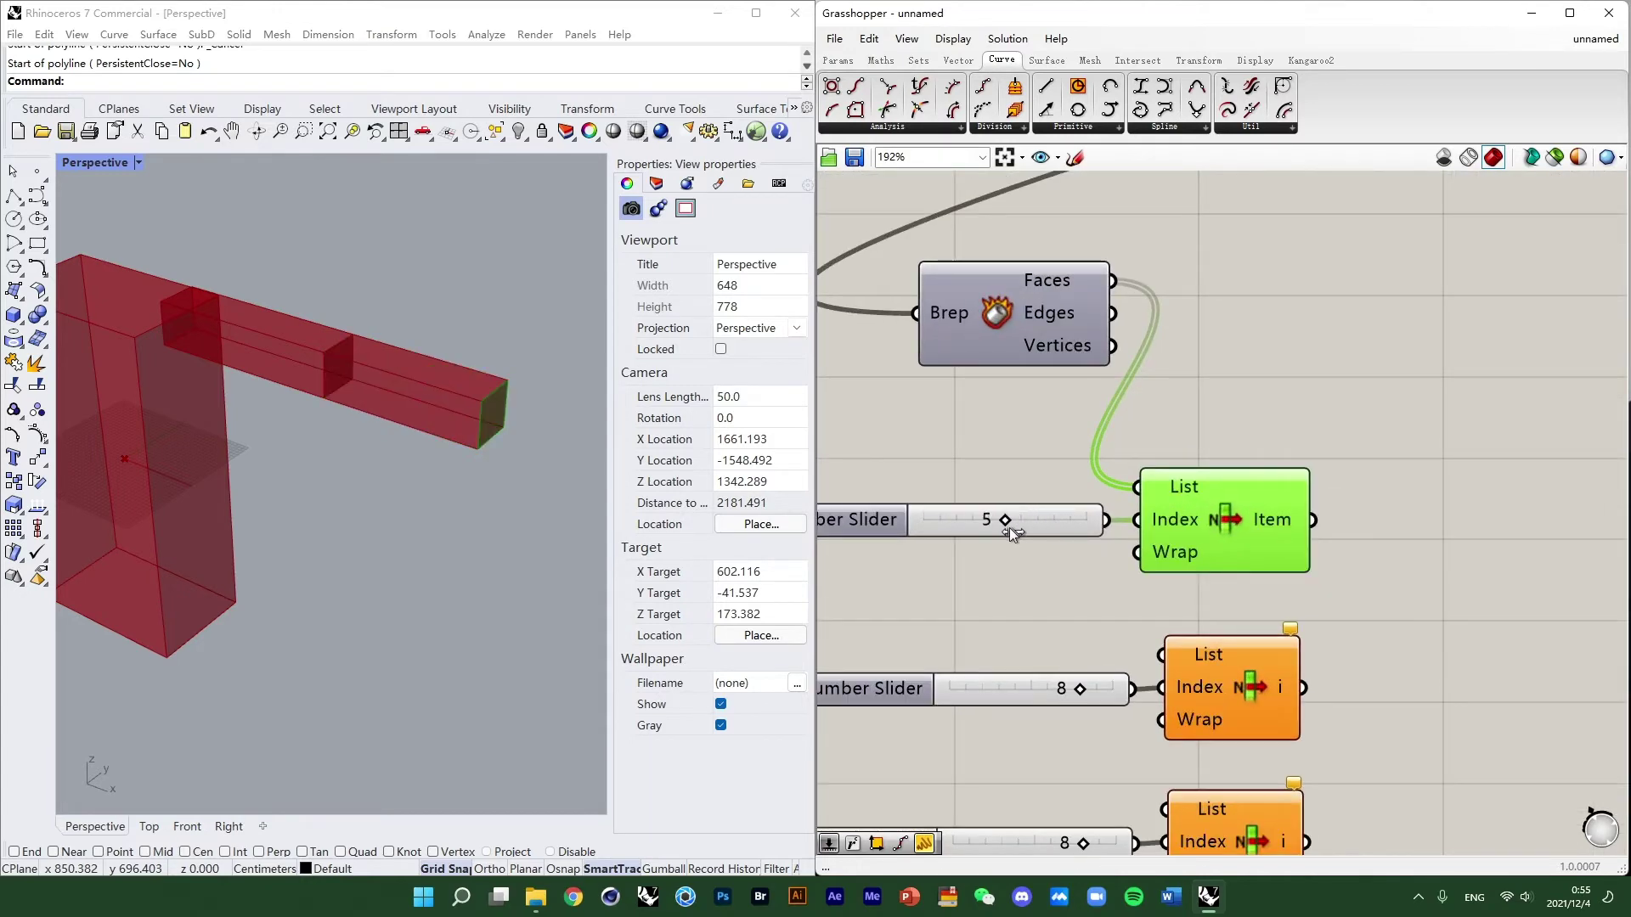
Examine the selected end face of the forearm in the Perspective view.
{"action": "scroll", "coordinate": [529, 434], "scroll_direction": "down", "scroll_amount": 3}
{"action": "right_click_drag", "start_coordinate": [529, 434], "coordinate": [482, 414]}
{"action": "scroll", "coordinate": [333, 392], "scroll_direction": "up", "scroll_amount": 6}
{"action": "scroll", "coordinate": [334, 408], "scroll_direction": "down", "scroll_amount": 6}
{"action": "right_click_drag", "start_coordinate": [334, 451], "coordinate": [327, 467]}
{"action": "scroll", "coordinate": [311, 400], "scroll_direction": "up", "scroll_amount": 6}
{"action": "right_click_drag", "start_coordinate": [311, 401], "coordinate": [284, 446]}
{"action": "scroll", "coordinate": [328, 440], "scroll_direction": "down", "scroll_amount": 4}
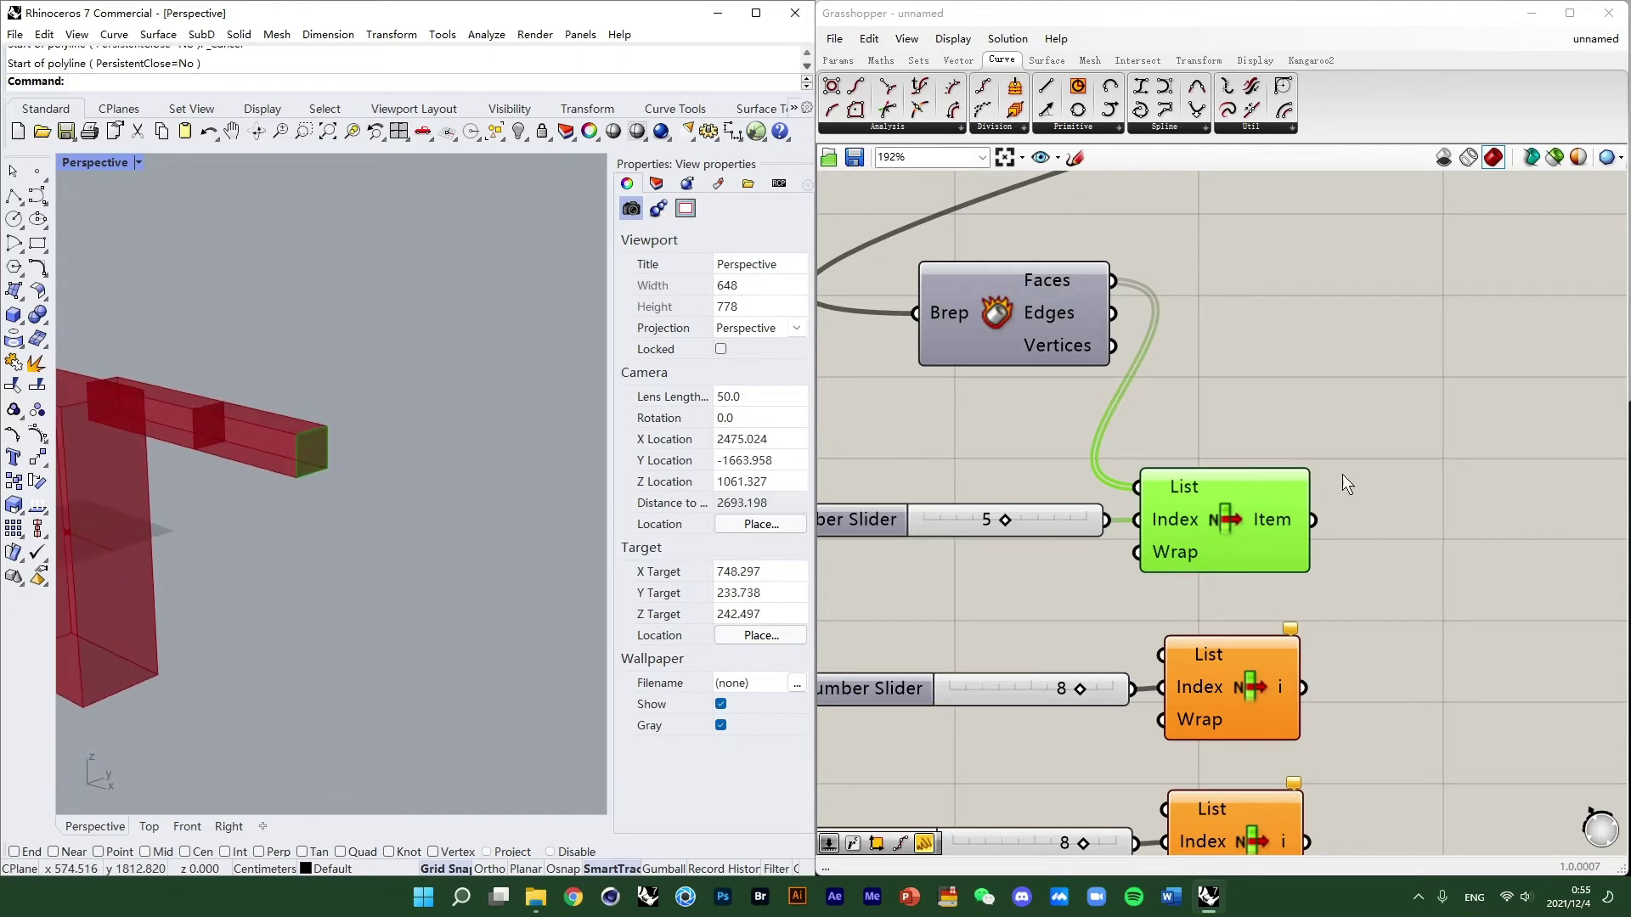
Add a Box Rectangle component beside the first List Item and connect the List Item's output to its Rectangle input.
{"action": "scroll", "coordinate": [1342, 474], "scroll_direction": "down", "scroll_amount": 3}
{"action": "right_click_drag", "start_coordinate": [1380, 421], "coordinate": [1309, 466]}
{"action": "double_click", "coordinate": [1309, 465]}
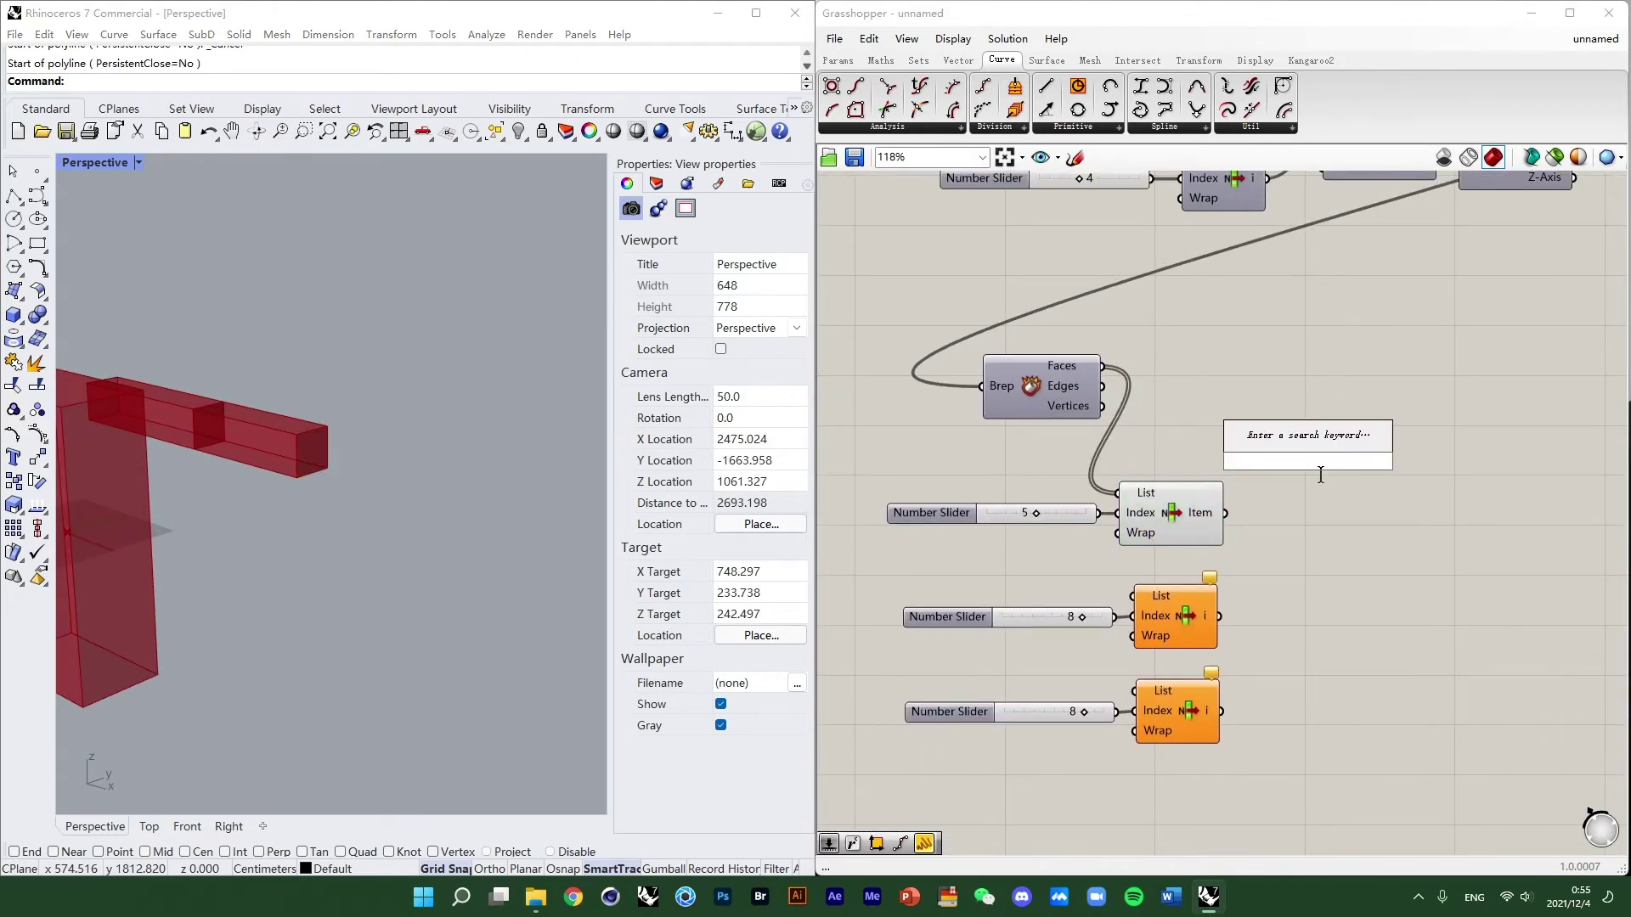
{"action": "type", "text": "box"}
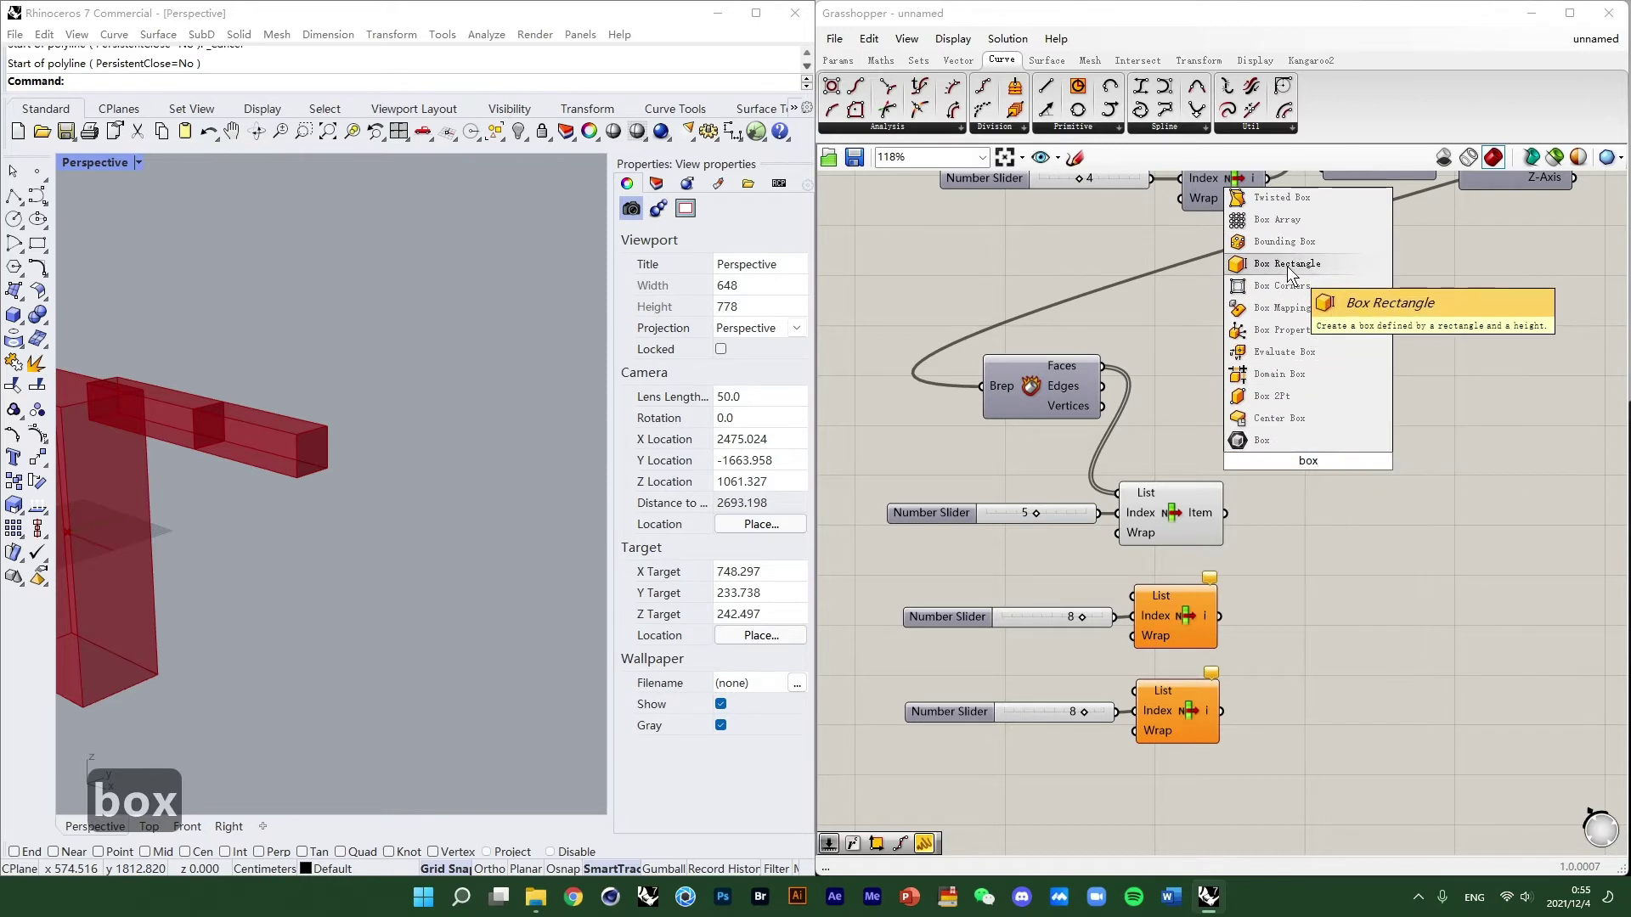
{"action": "left_click", "coordinate": [1286, 269]}
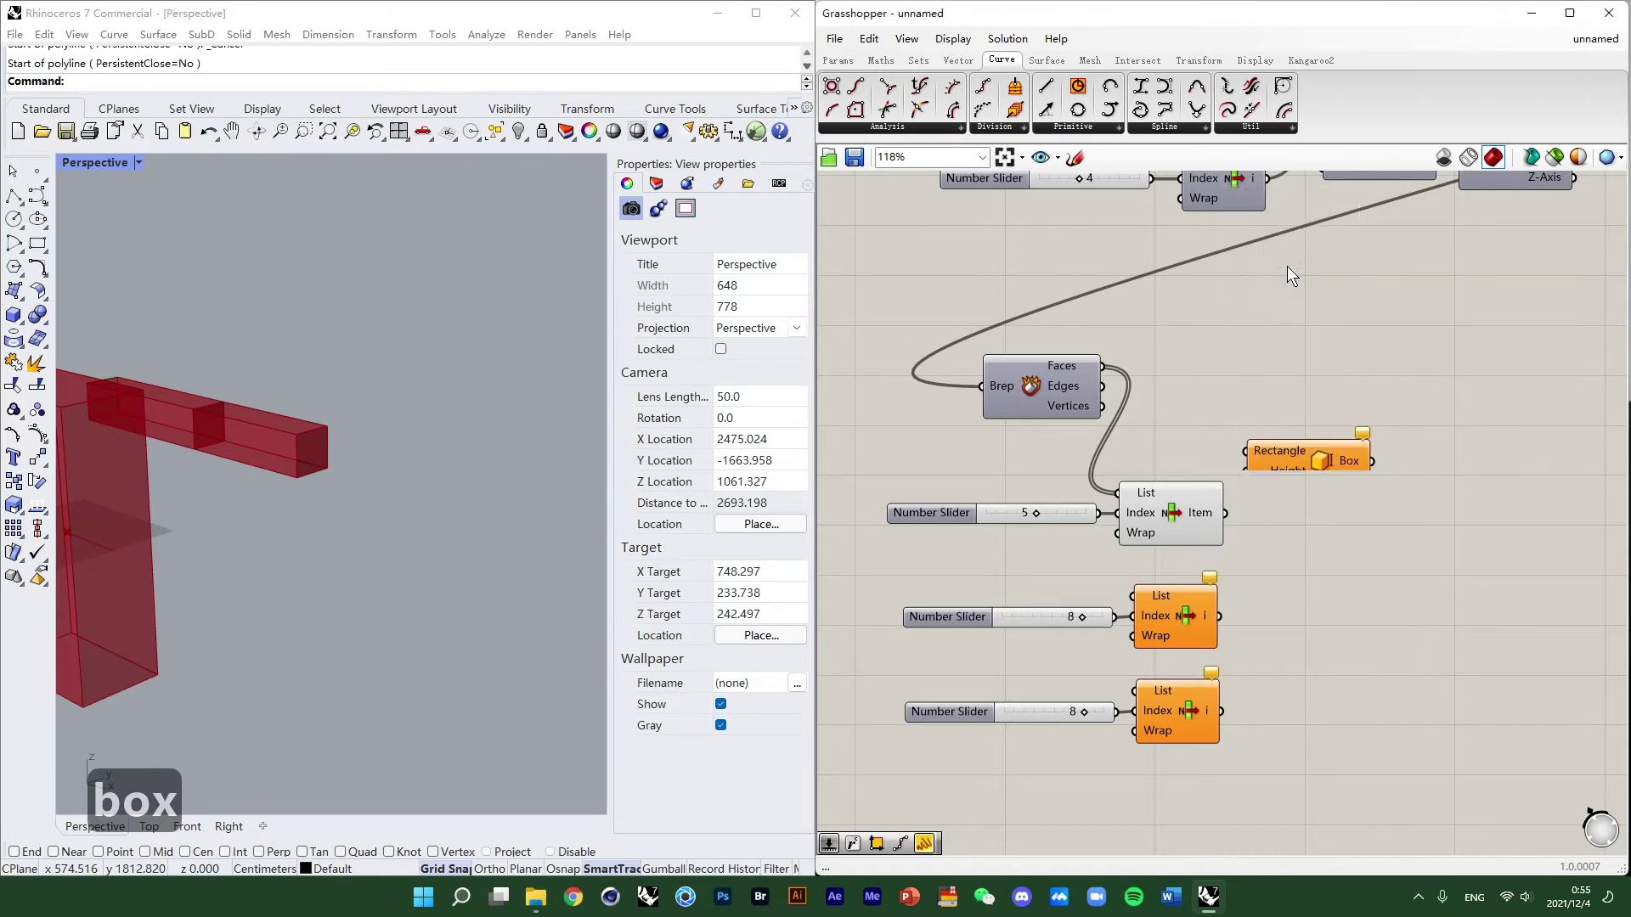
{"action": "right_click_drag", "start_coordinate": [1362, 533], "coordinate": [1410, 542]}
{"action": "left_click_drag", "start_coordinate": [1330, 488], "coordinate": [1413, 511]}
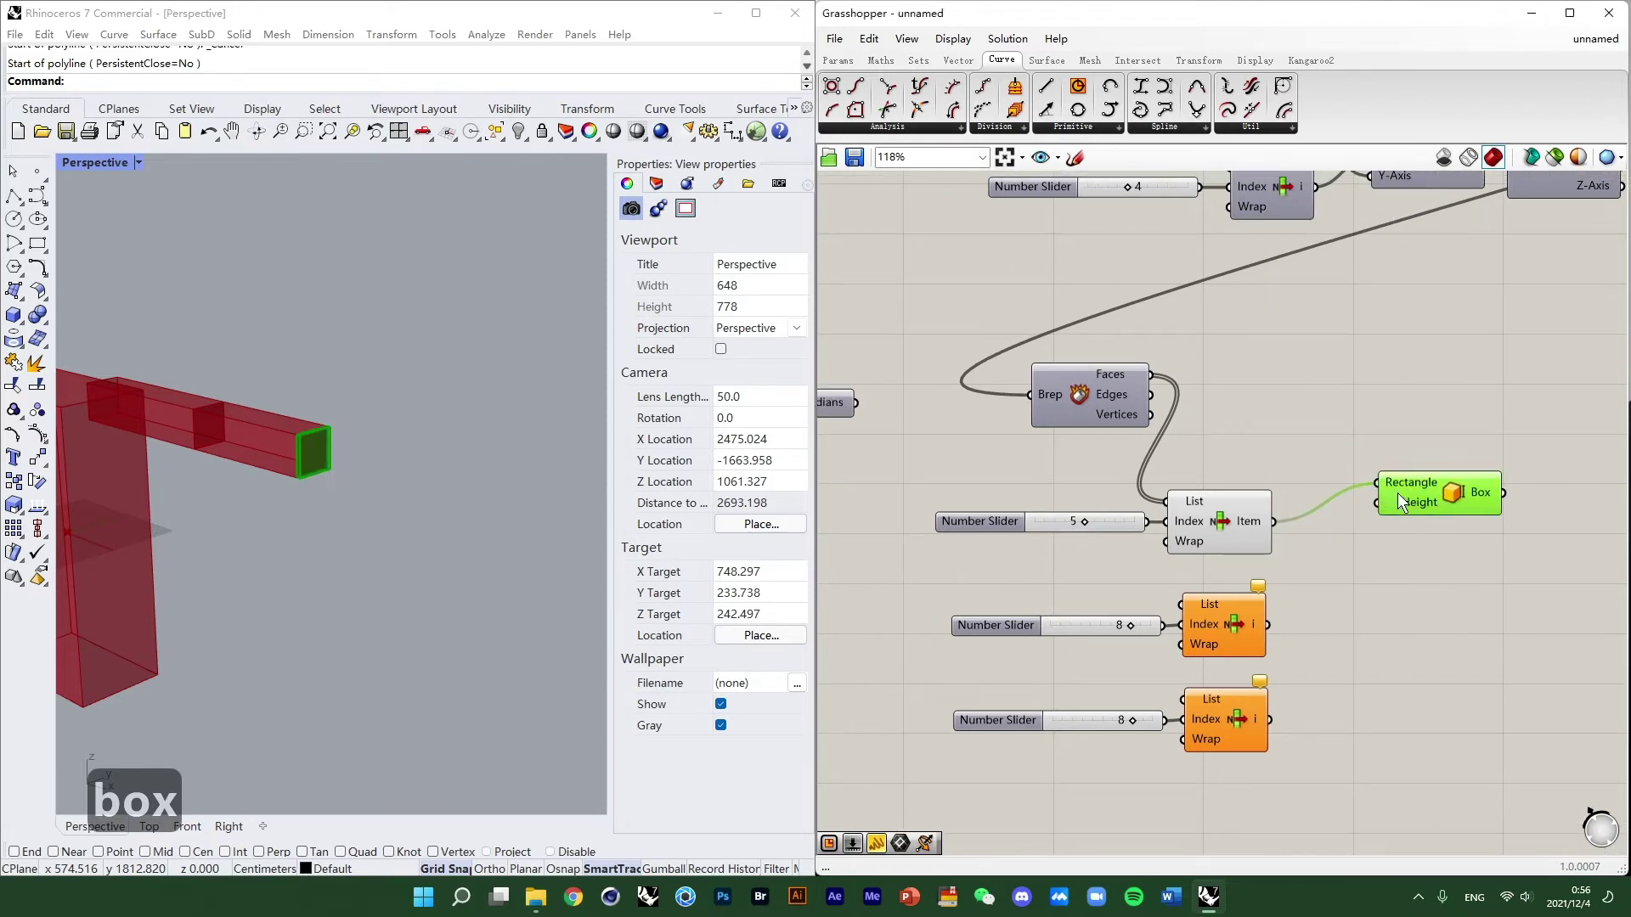
Connect the hand's length slider to the Box Rectangle's Height input and move the component up slightly.
{"action": "scroll", "coordinate": [1119, 459], "scroll_direction": "down", "scroll_amount": 2}
{"action": "right_click_drag", "start_coordinate": [1119, 459], "coordinate": [1247, 471]}
{"action": "right_click_drag", "start_coordinate": [1062, 357], "coordinate": [856, 393]}
{"action": "scroll", "coordinate": [980, 474], "scroll_direction": "up", "scroll_amount": 2}
{"action": "left_click", "coordinate": [913, 461]}
{"action": "scroll", "coordinate": [1102, 466], "scroll_direction": "down", "scroll_amount": 2}
{"action": "left_click_drag", "start_coordinate": [854, 386], "coordinate": [1332, 526]}
{"action": "left_click_drag", "start_coordinate": [1366, 527], "coordinate": [1354, 448]}
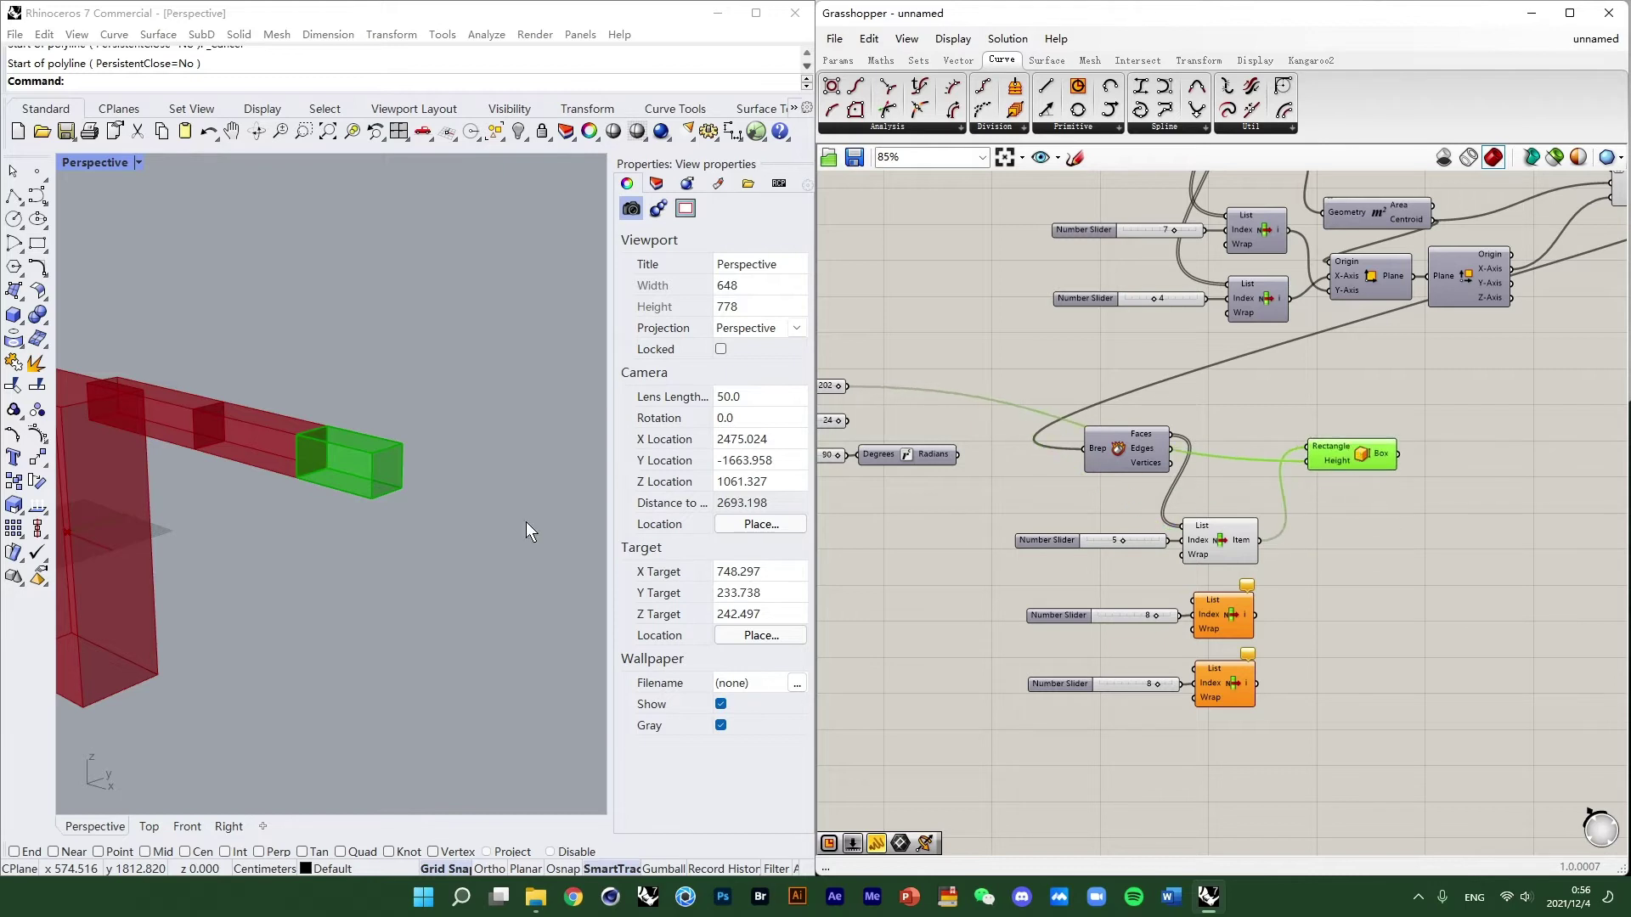
Examine the new hand box at the end of the forearm from several distances and angles.
{"action": "right_click_drag", "start_coordinate": [527, 522], "coordinate": [248, 433]}
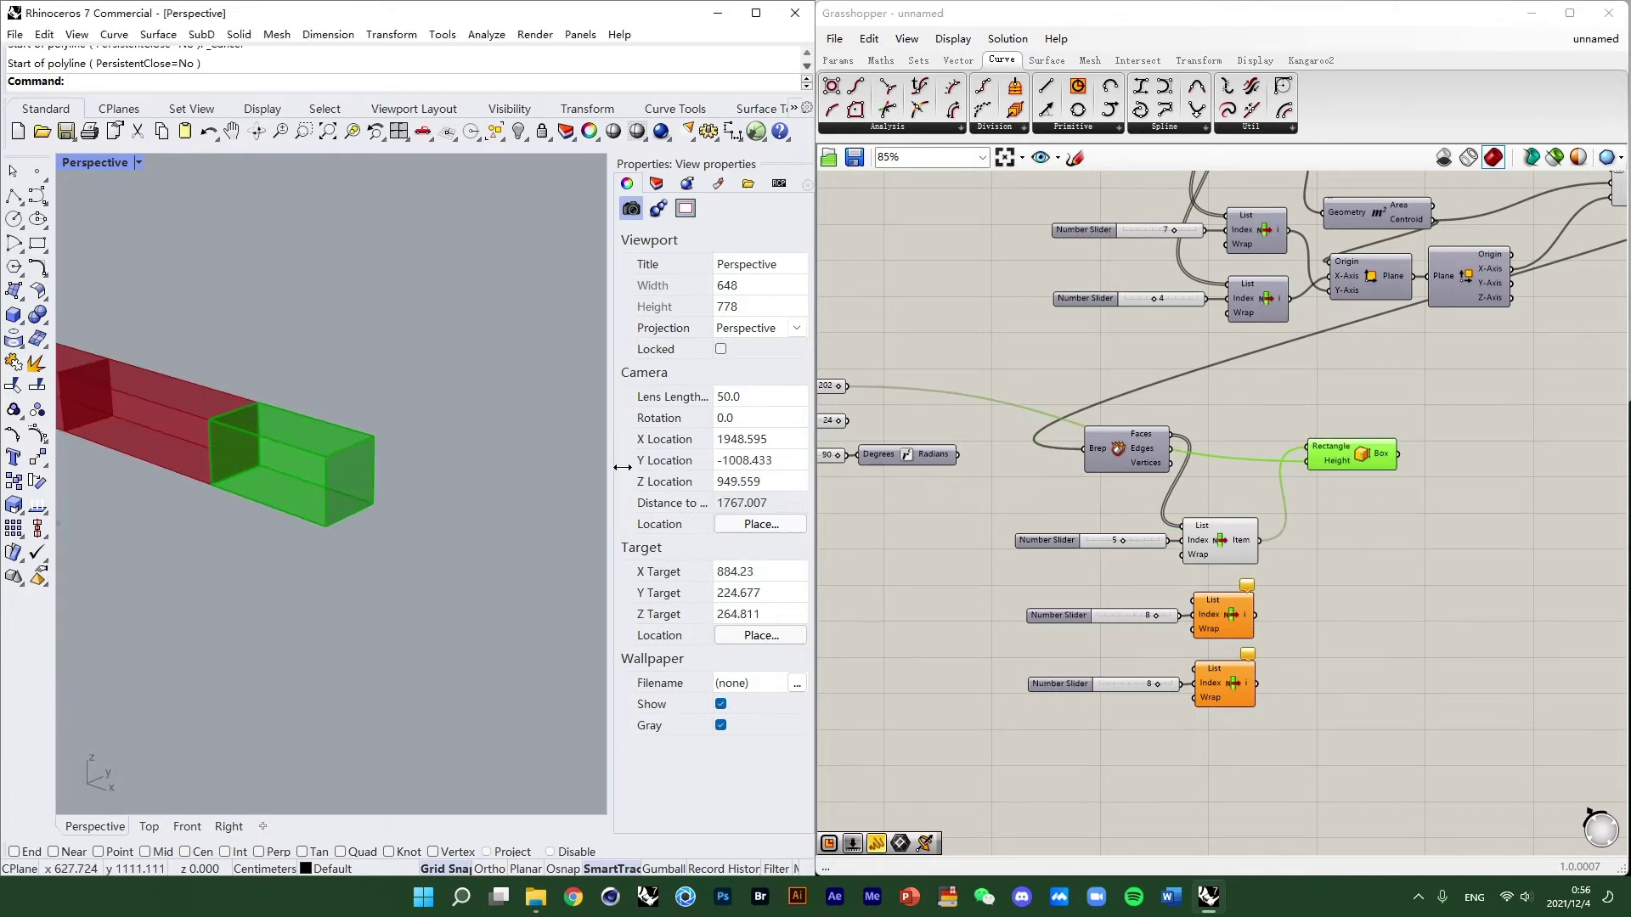
{"action": "right_click_drag", "start_coordinate": [1371, 459], "coordinate": [1271, 479]}
{"action": "scroll", "coordinate": [1223, 478], "scroll_direction": "down", "scroll_amount": 3}
{"action": "right_click_drag", "start_coordinate": [391, 459], "coordinate": [333, 440]}
{"action": "scroll", "coordinate": [370, 427], "scroll_direction": "down", "scroll_amount": 3}
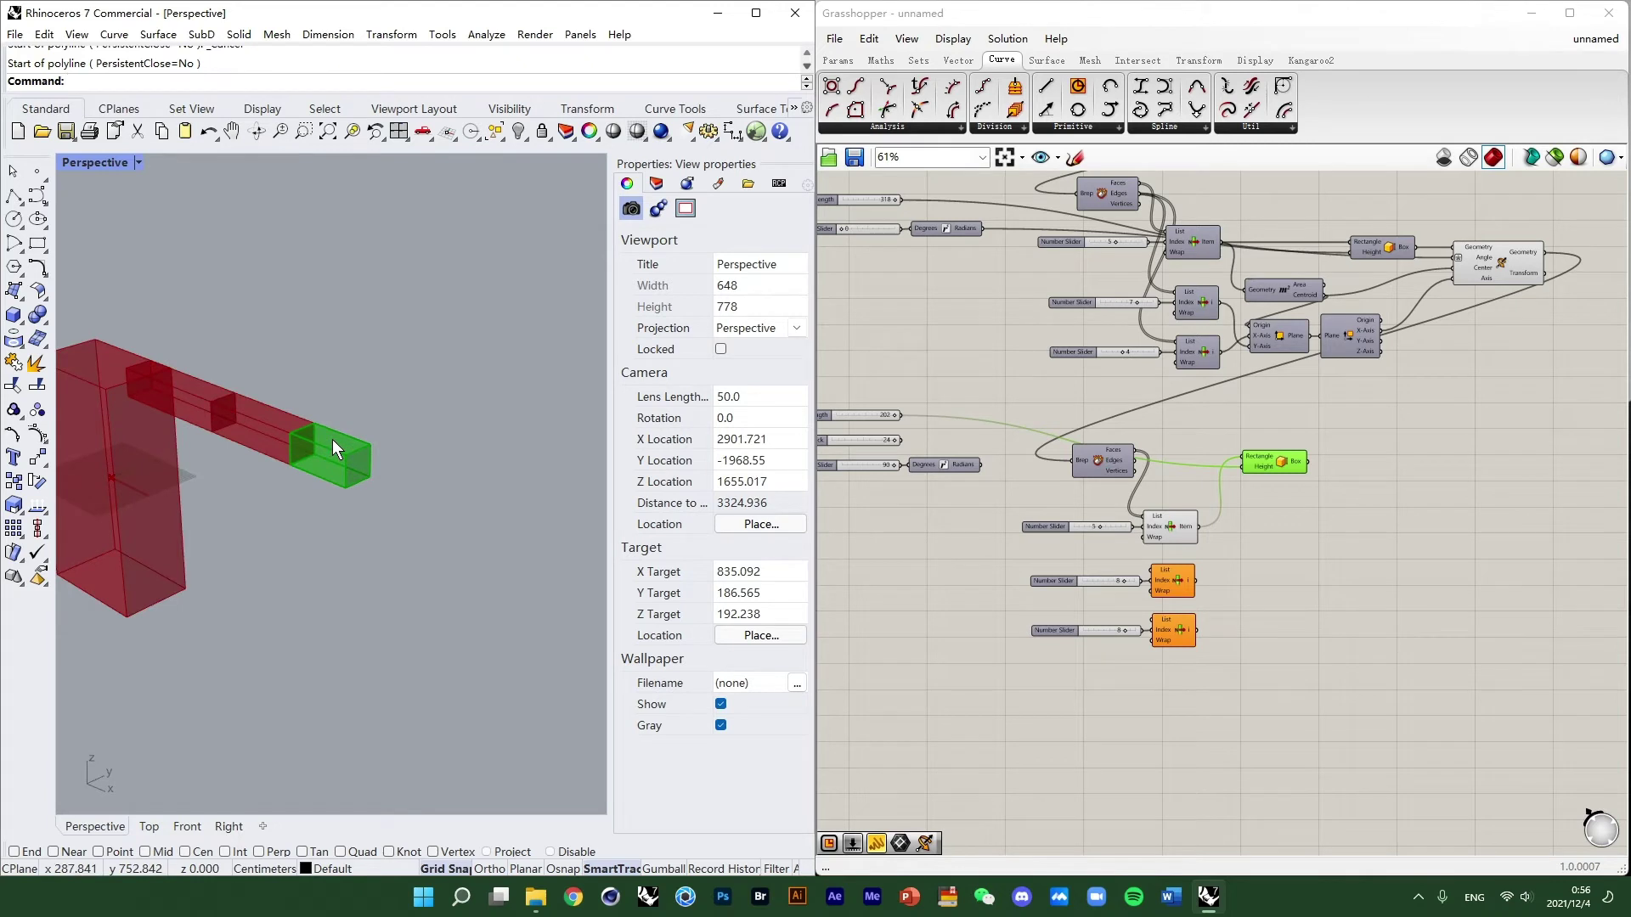
{"action": "scroll", "coordinate": [265, 436], "scroll_direction": "up", "scroll_amount": 3}
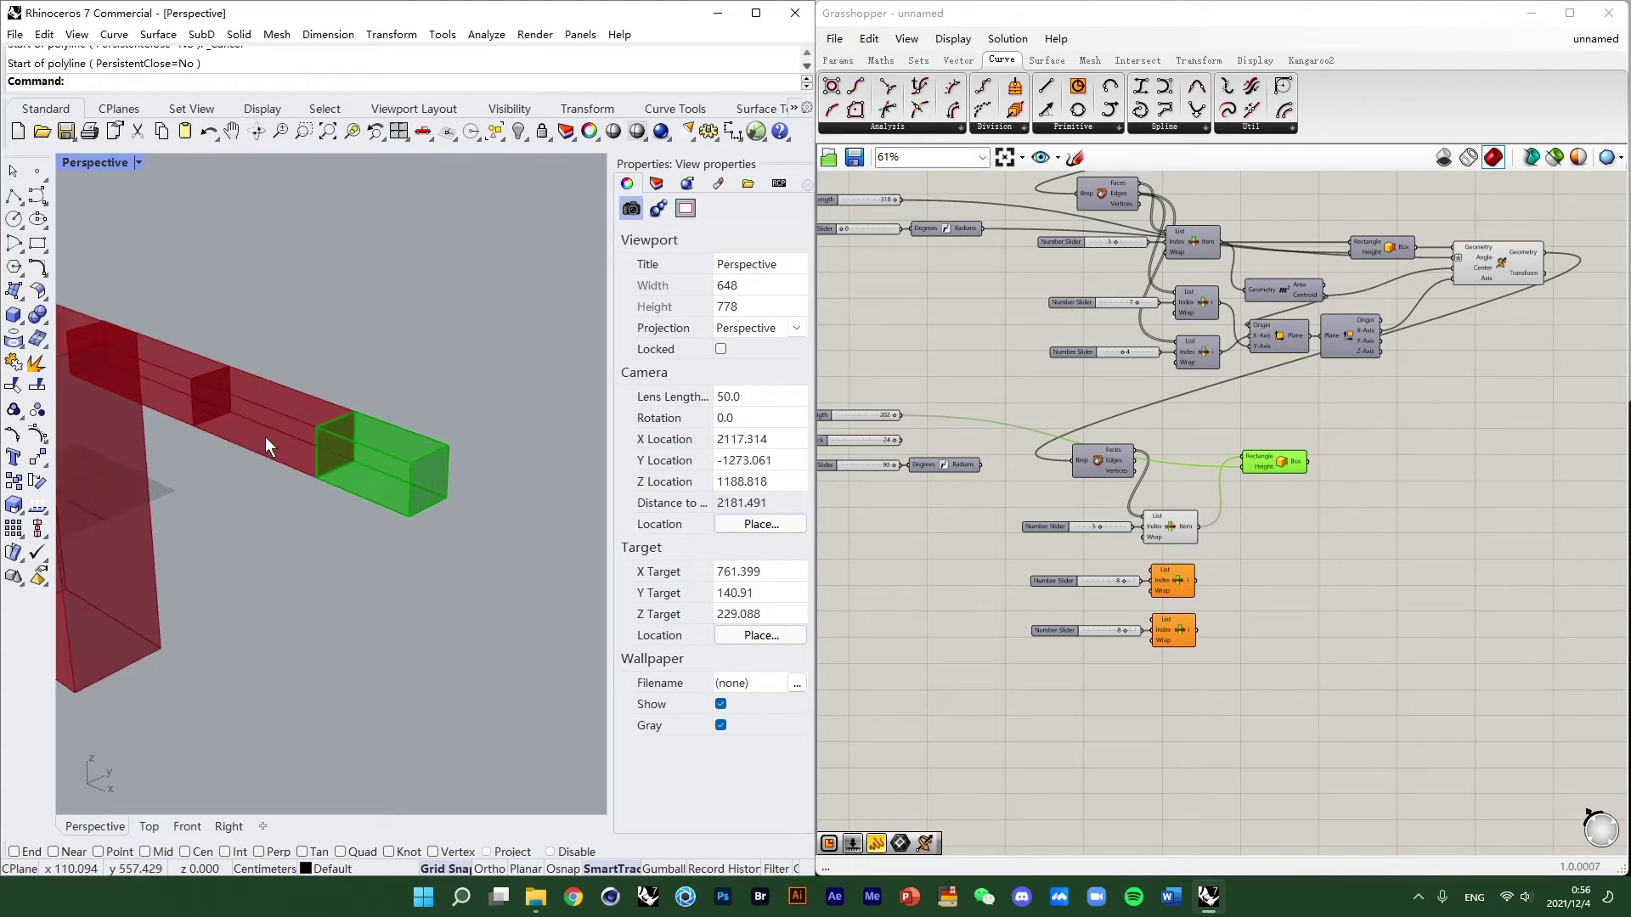
{"action": "right_click_drag", "start_coordinate": [388, 517], "coordinate": [411, 502]}
{"action": "right_click_drag", "start_coordinate": [451, 427], "coordinate": [412, 469]}
{"action": "scroll", "coordinate": [313, 496], "scroll_direction": "down", "scroll_amount": 4}
{"action": "scroll", "coordinate": [360, 477], "scroll_direction": "up", "scroll_amount": 4}
{"action": "scroll", "coordinate": [410, 456], "scroll_direction": "up", "scroll_amount": 4}
{"action": "scroll", "coordinate": [406, 473], "scroll_direction": "up", "scroll_amount": 2}
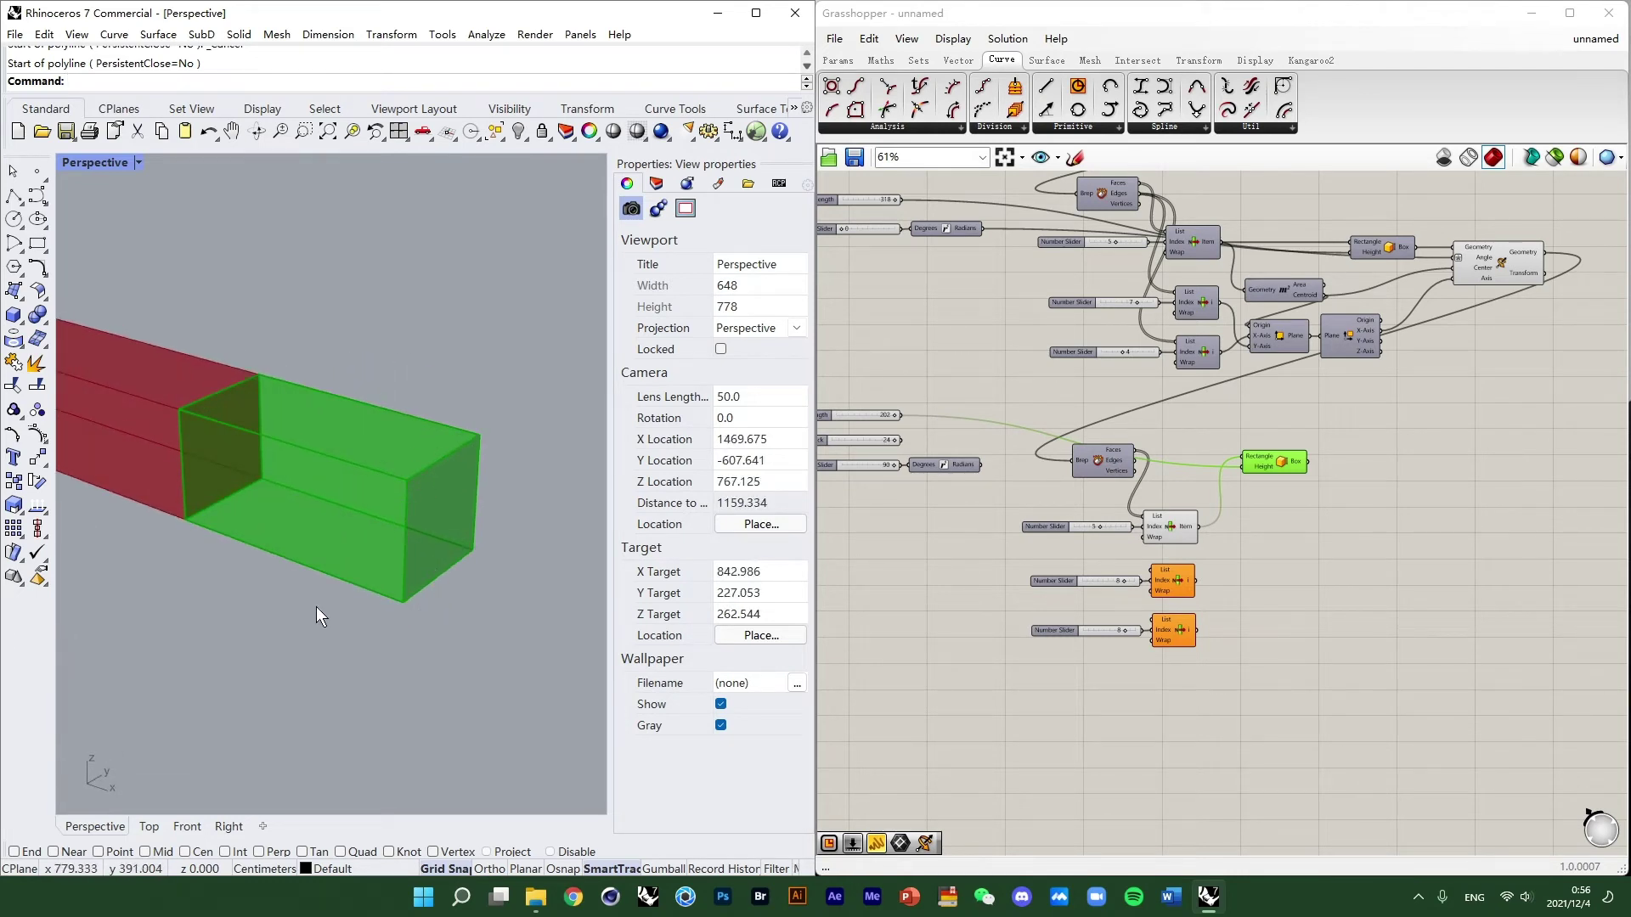
Sketch a temporary upward arrow polyline across the outer end of the hand box and delete it.
{"action": "key", "text": "Return"}
{"action": "left_click", "coordinate": [413, 704]}
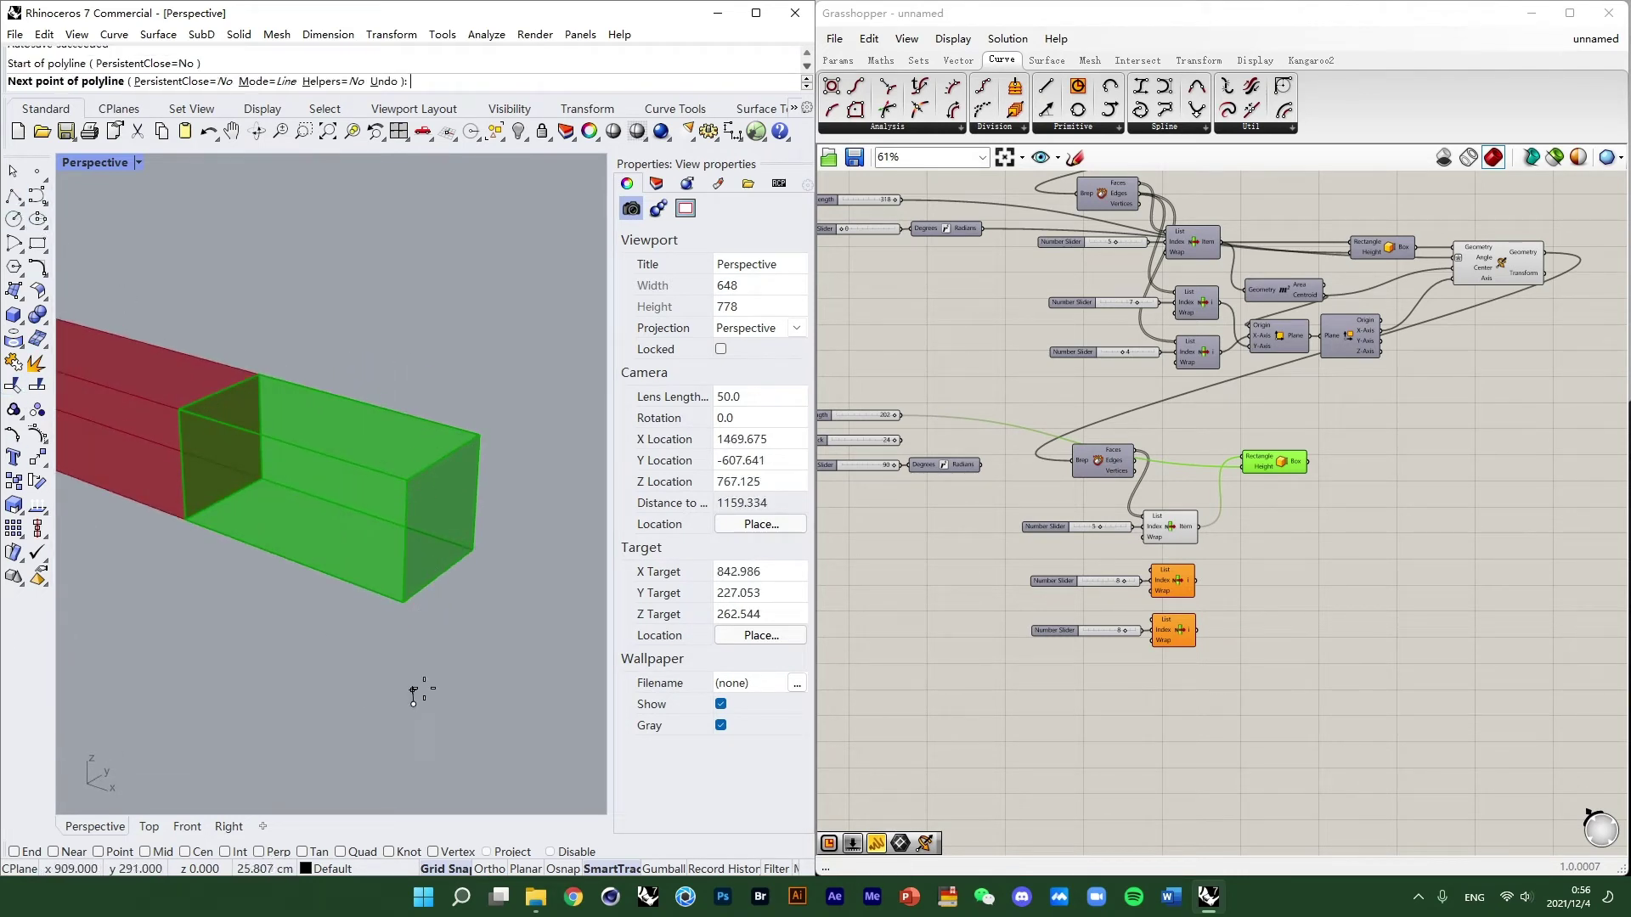
{"action": "left_click", "coordinate": [426, 372]}
{"action": "left_click", "coordinate": [411, 391]}
{"action": "key", "text": "Return"}
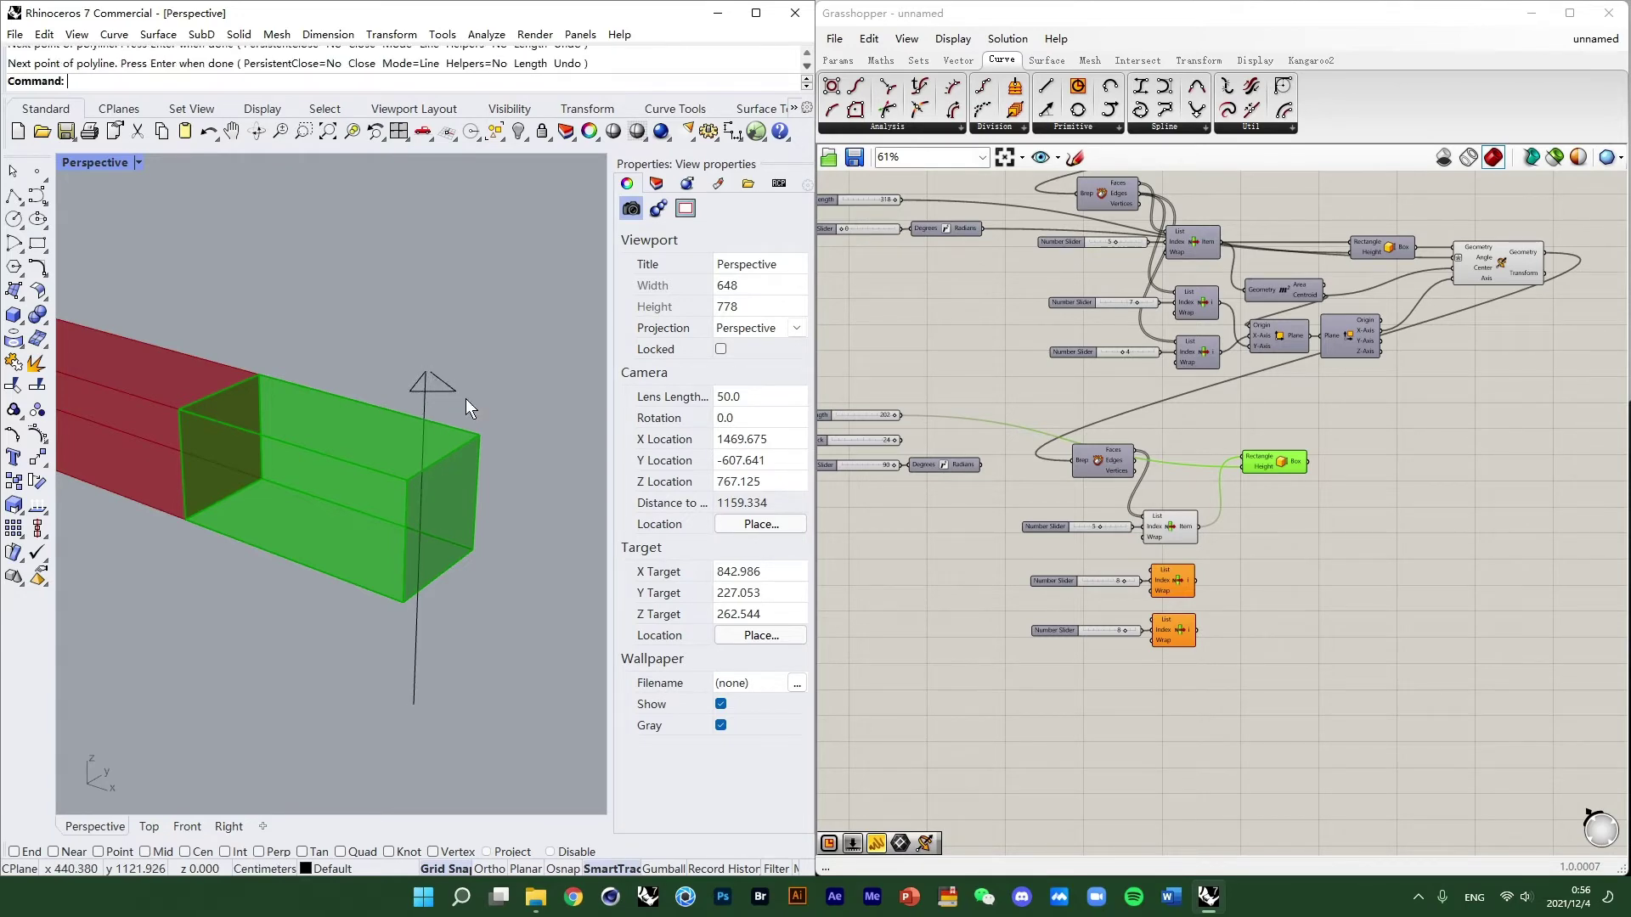
{"action": "left_click", "coordinate": [427, 384]}
{"action": "key", "text": "Delete"}
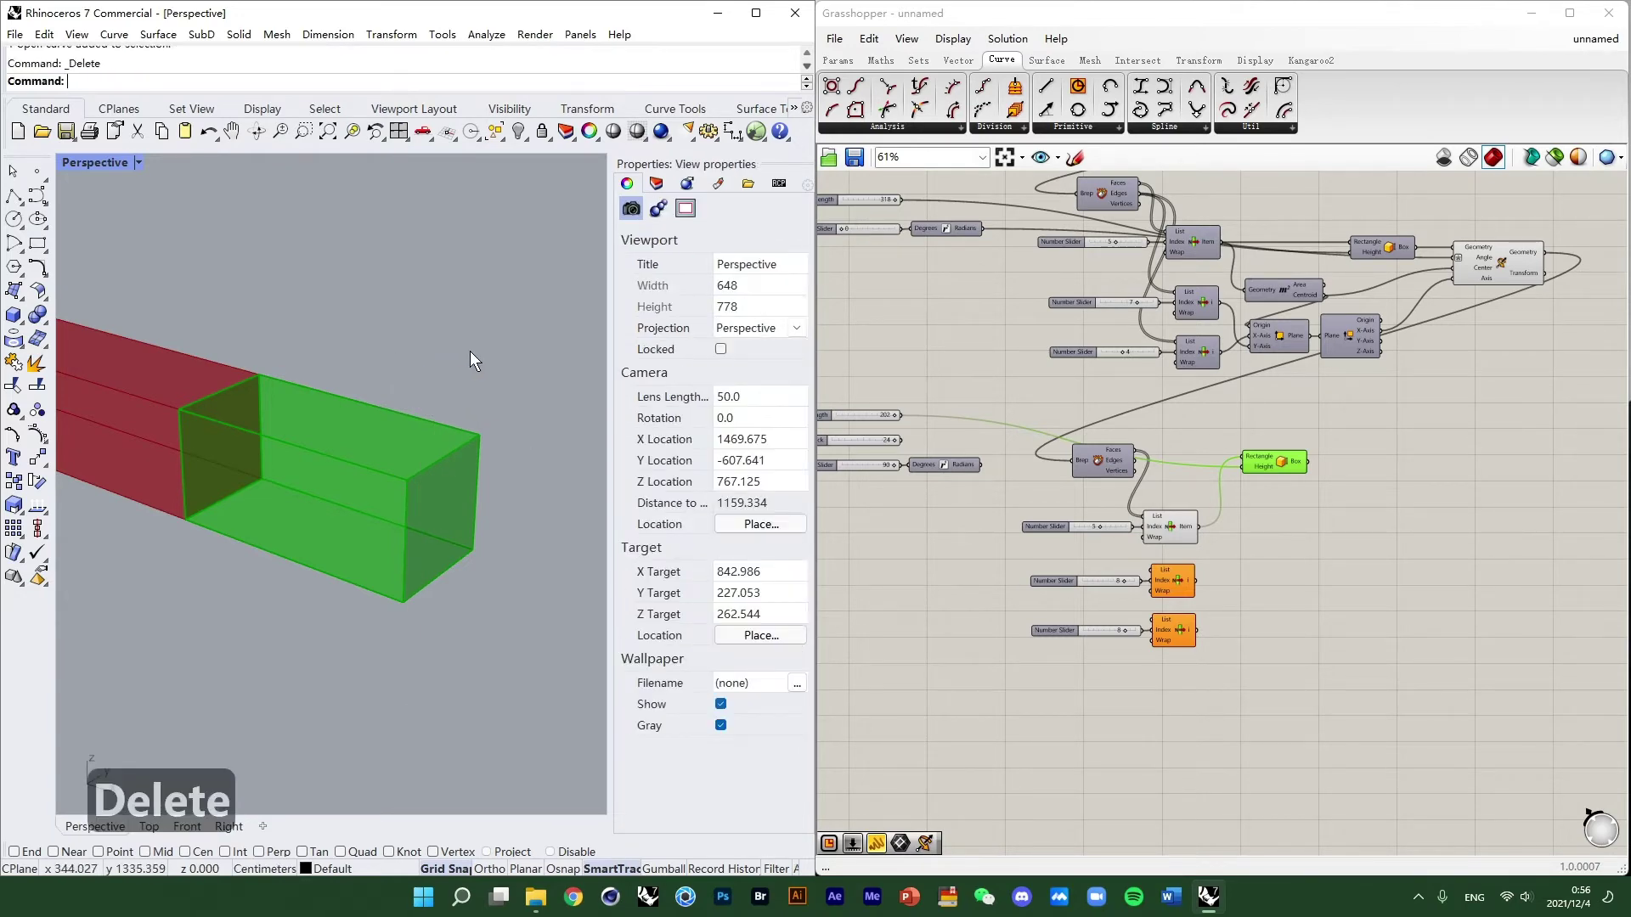
Add a Scale NU component and place it beside the hand's Box Rectangle component.
{"action": "scroll", "coordinate": [470, 349], "scroll_direction": "down", "scroll_amount": 2}
{"action": "right_click_drag", "start_coordinate": [1312, 475], "coordinate": [1308, 483]}
{"action": "scroll", "coordinate": [1281, 558], "scroll_direction": "up", "scroll_amount": 2}
{"action": "left_click", "coordinate": [1261, 544]}
{"action": "double_click", "coordinate": [1261, 544]}
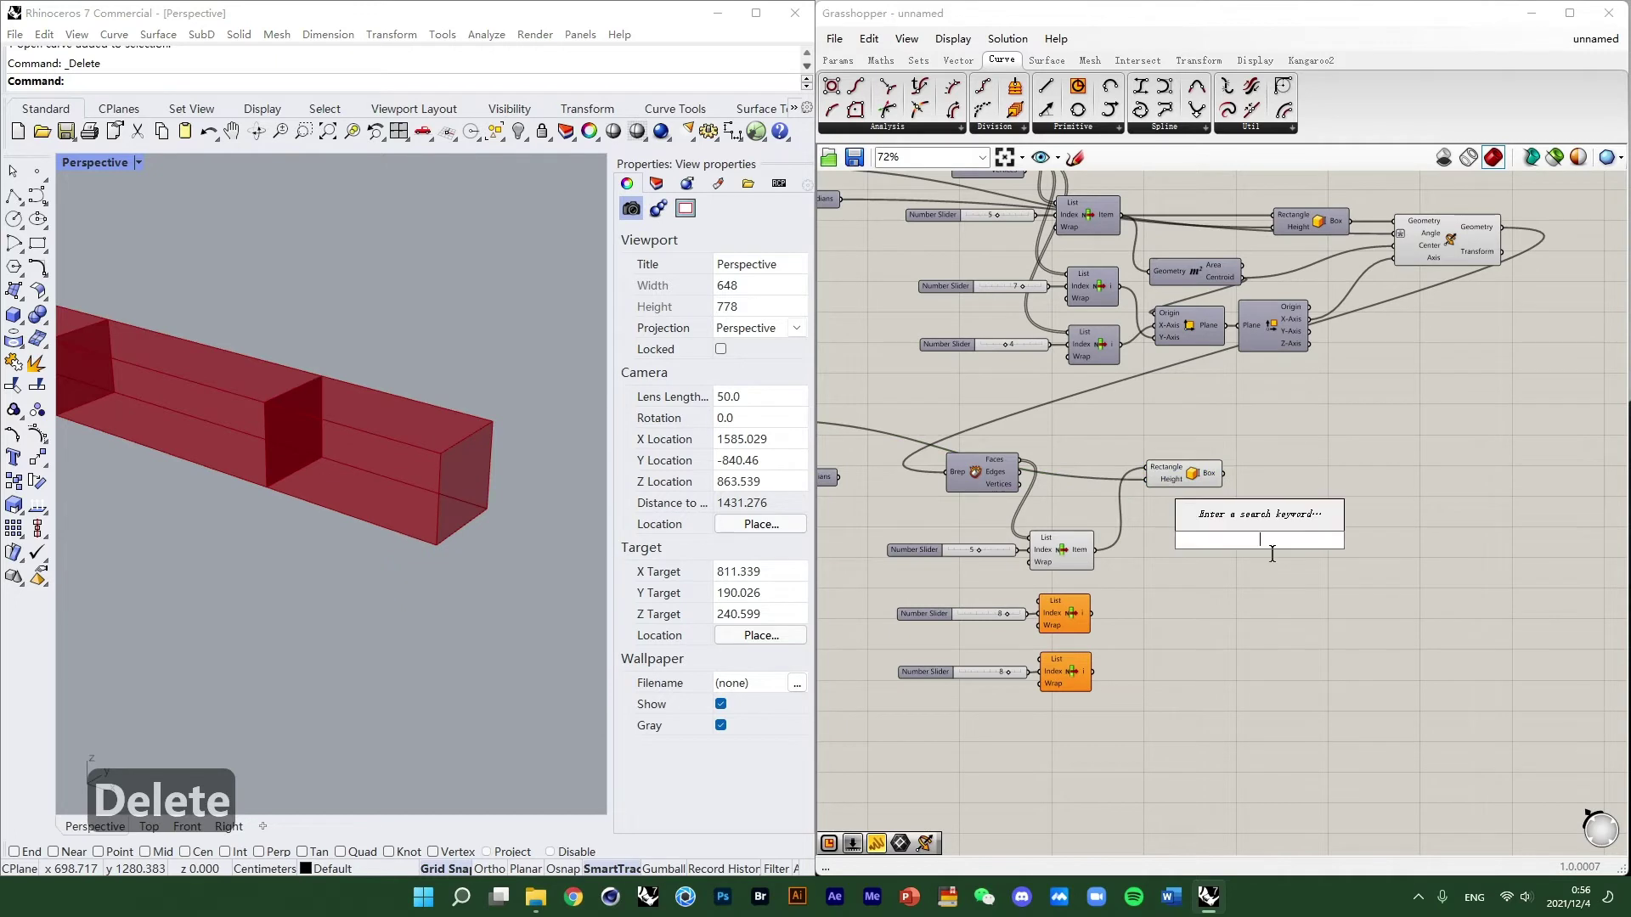
{"action": "type", "text": "scale"}
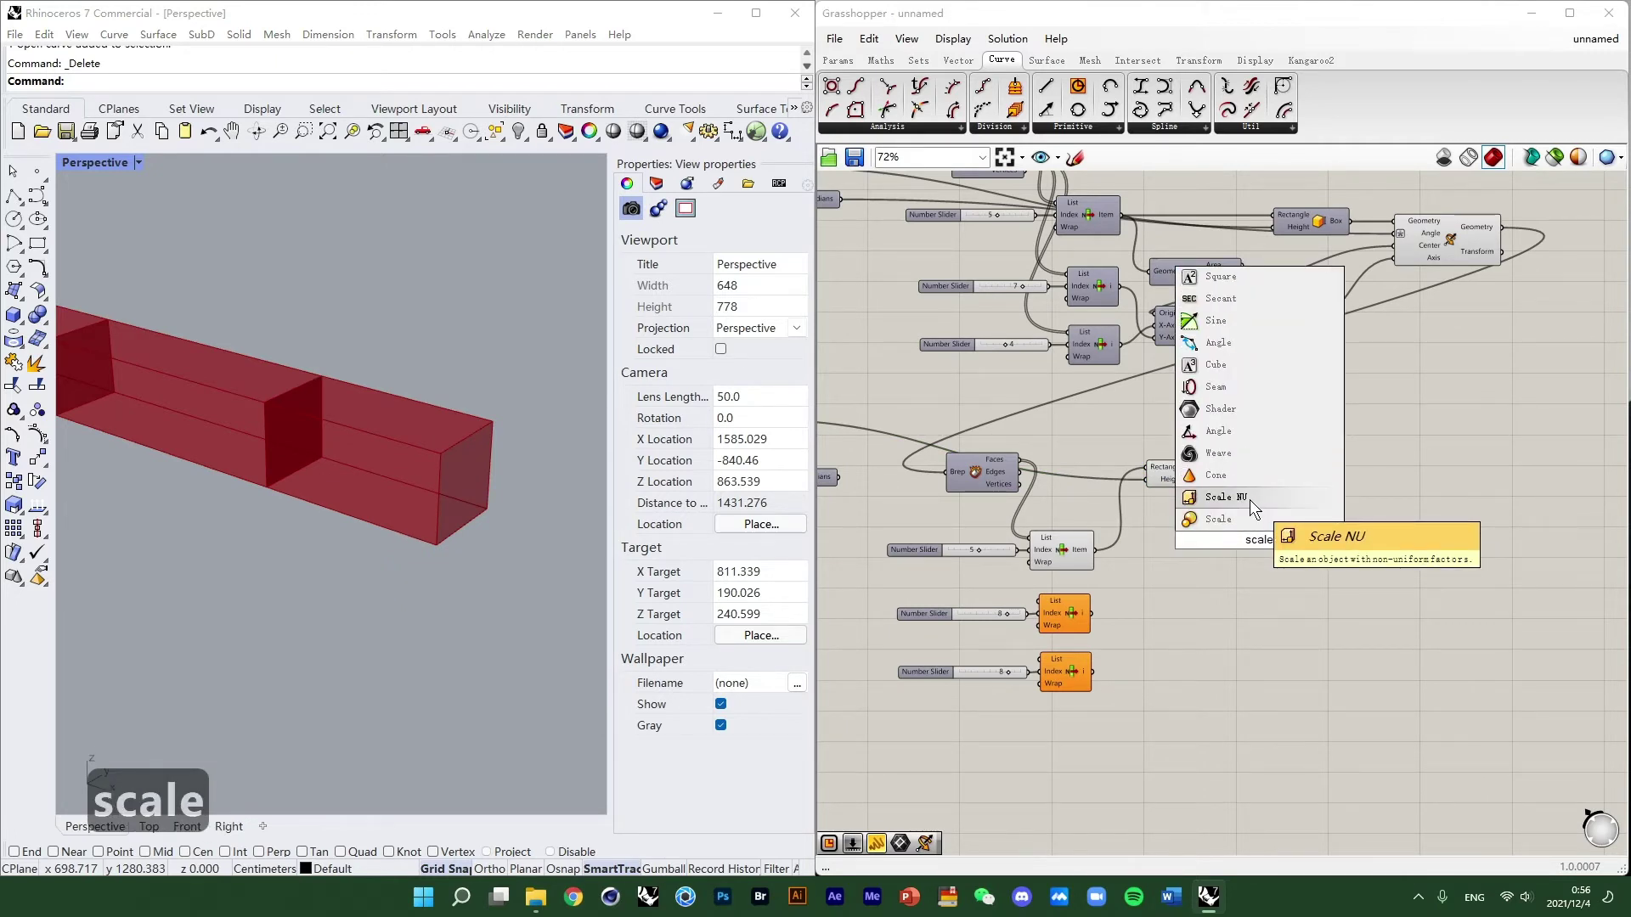
{"action": "left_click", "coordinate": [1250, 500]}
{"action": "right_click_drag", "start_coordinate": [1311, 506], "coordinate": [1185, 586]}
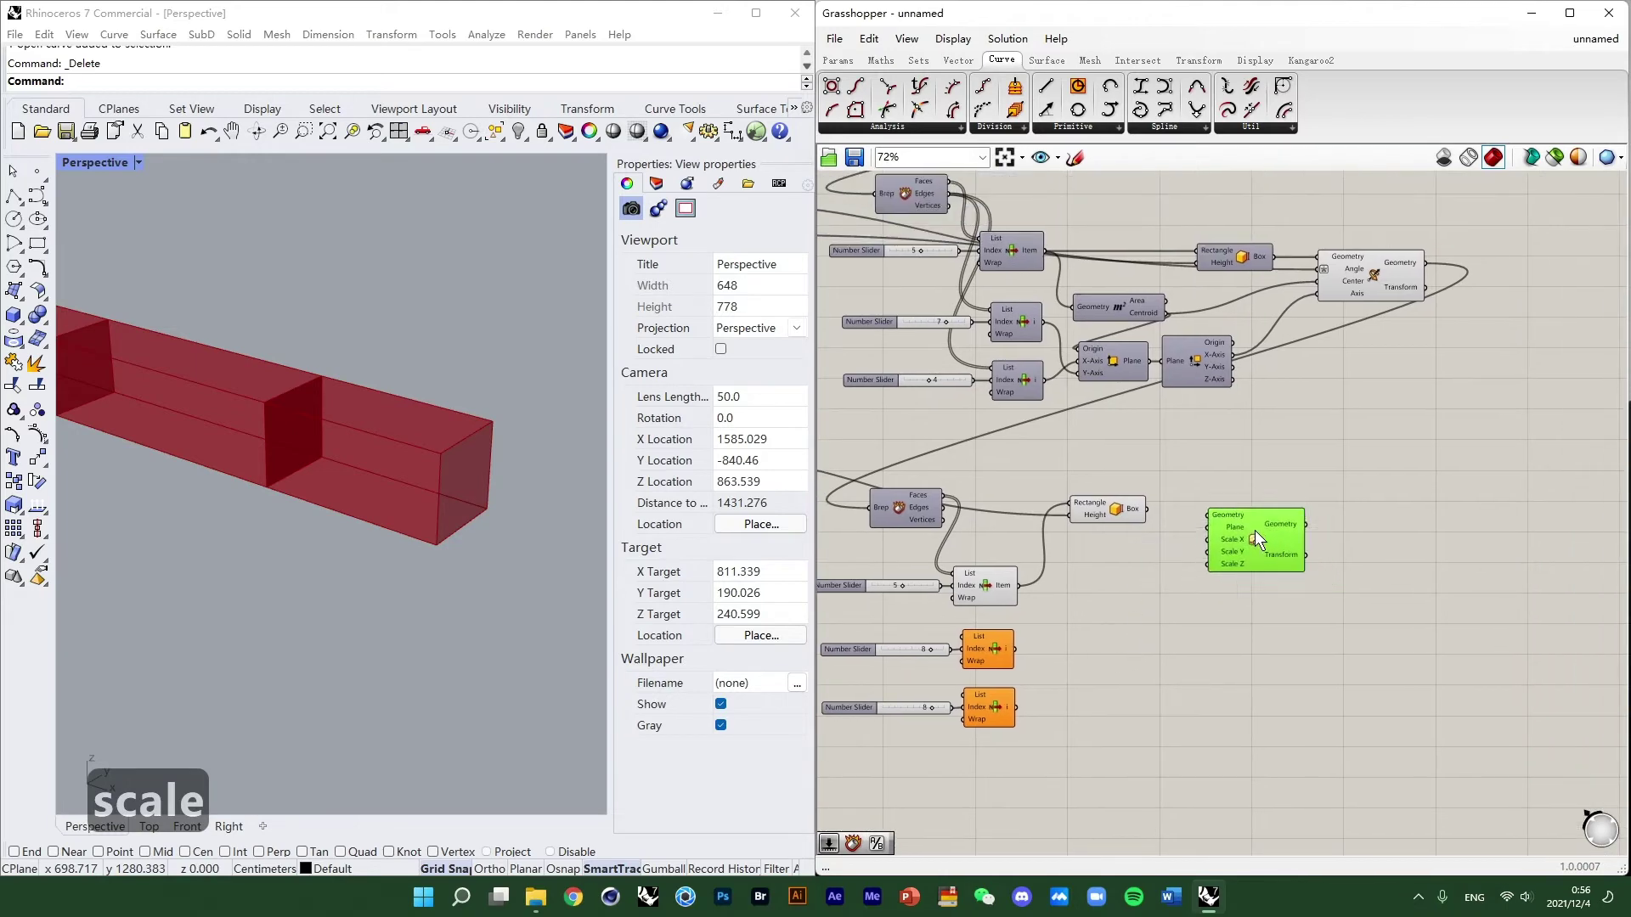
{"action": "left_click_drag", "start_coordinate": [1255, 540], "coordinate": [1242, 537]}
Examine the hand box preview alongside the Scale NU component's Plane and scale inputs.
{"action": "right_click_drag", "start_coordinate": [207, 440], "coordinate": [270, 461]}
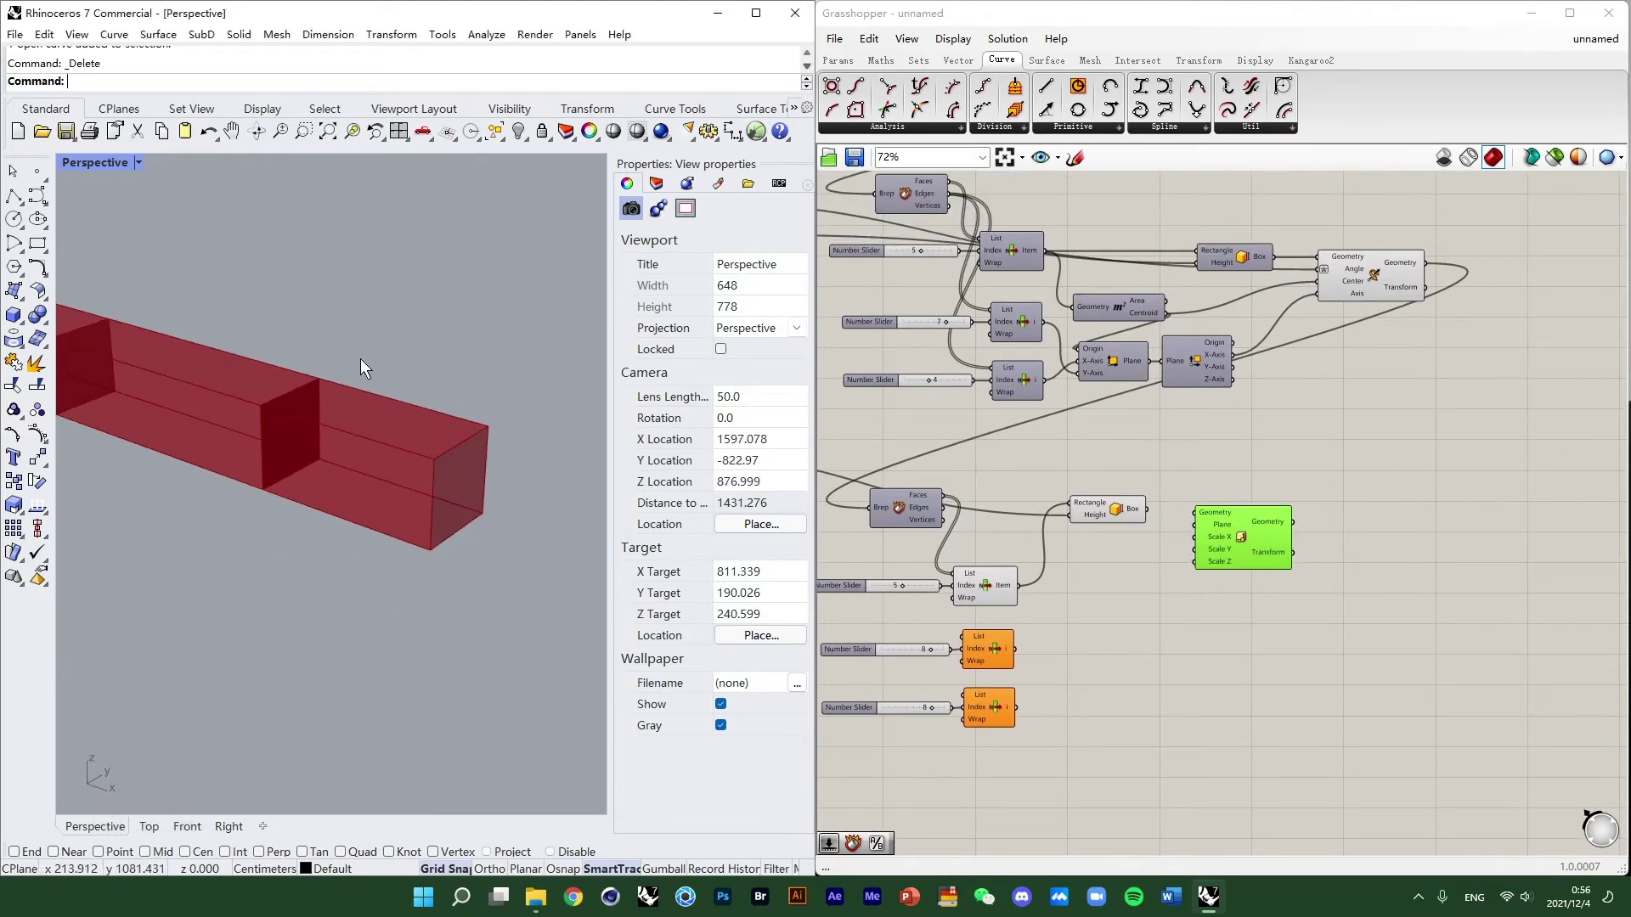
{"action": "scroll", "coordinate": [1186, 522], "scroll_direction": "up", "scroll_amount": 3}
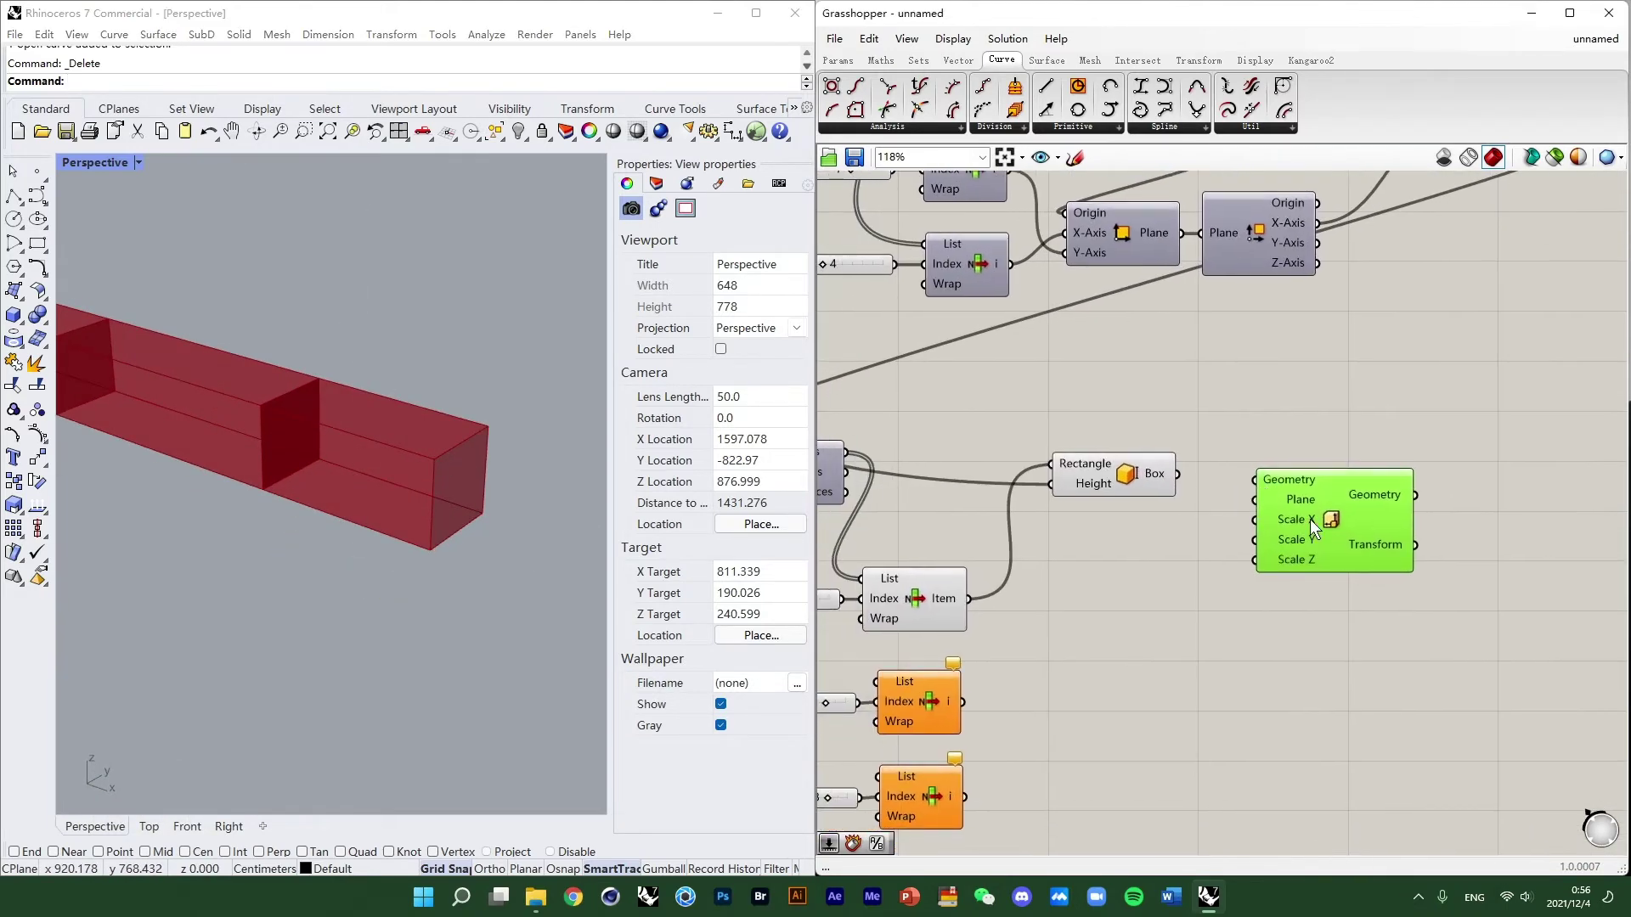
{"action": "left_click", "coordinate": [1153, 482]}
{"action": "right_click_drag", "start_coordinate": [484, 465], "coordinate": [299, 443], "text": "shift"}
{"action": "right_click_drag", "start_coordinate": [1311, 509], "coordinate": [1329, 498]}
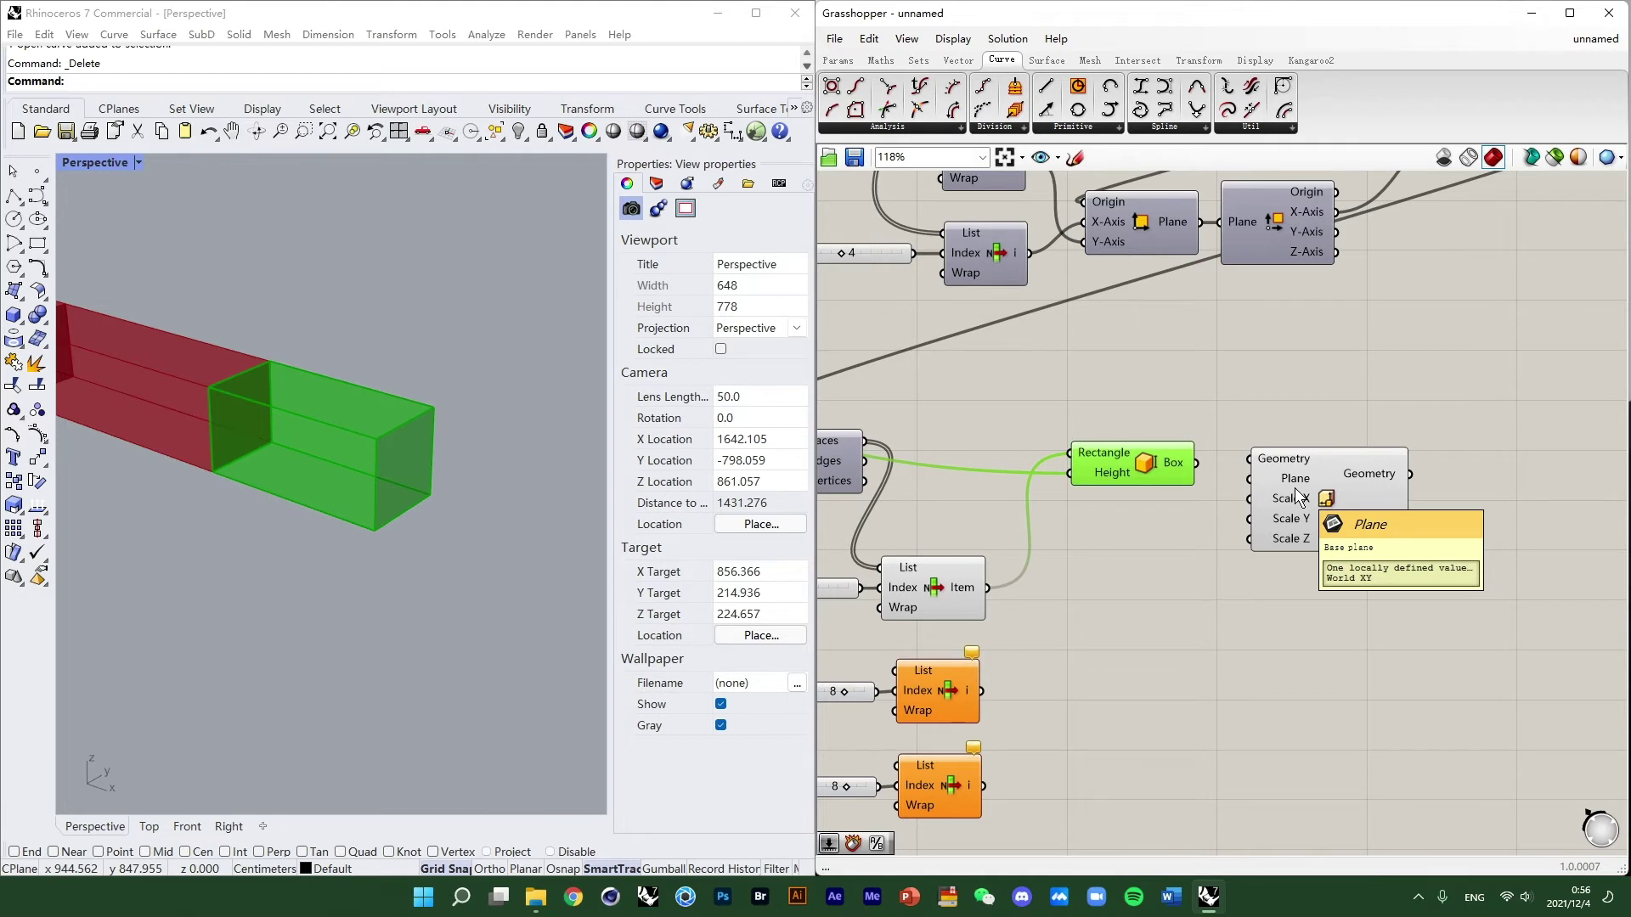
{"action": "left_click", "coordinate": [1260, 421]}
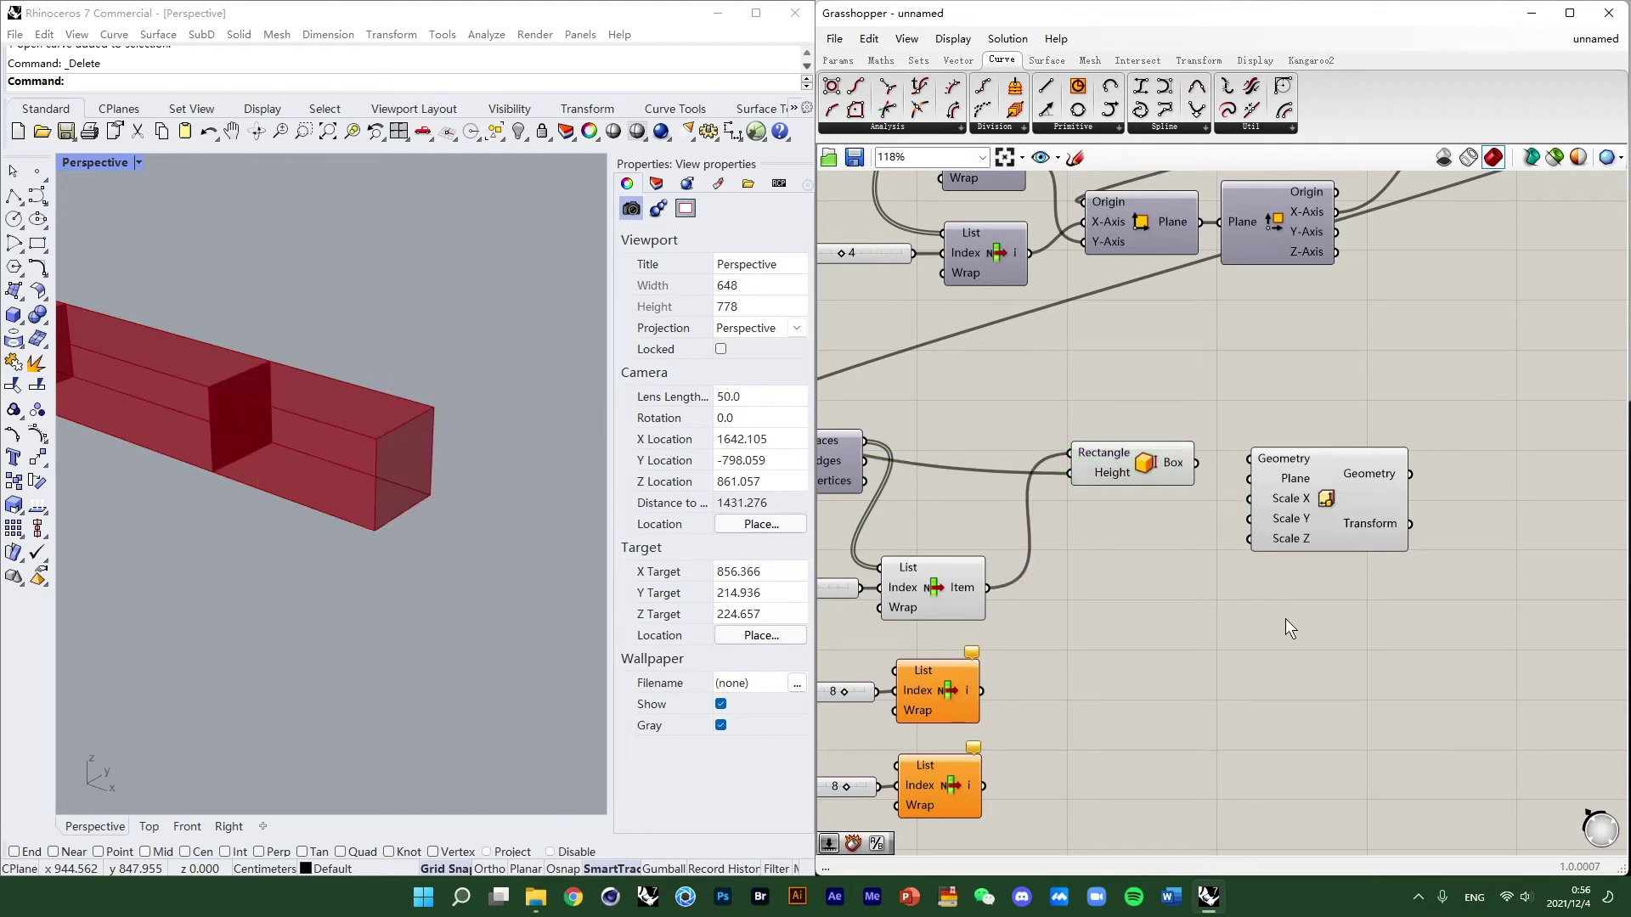
{"action": "left_click", "coordinate": [1287, 490]}
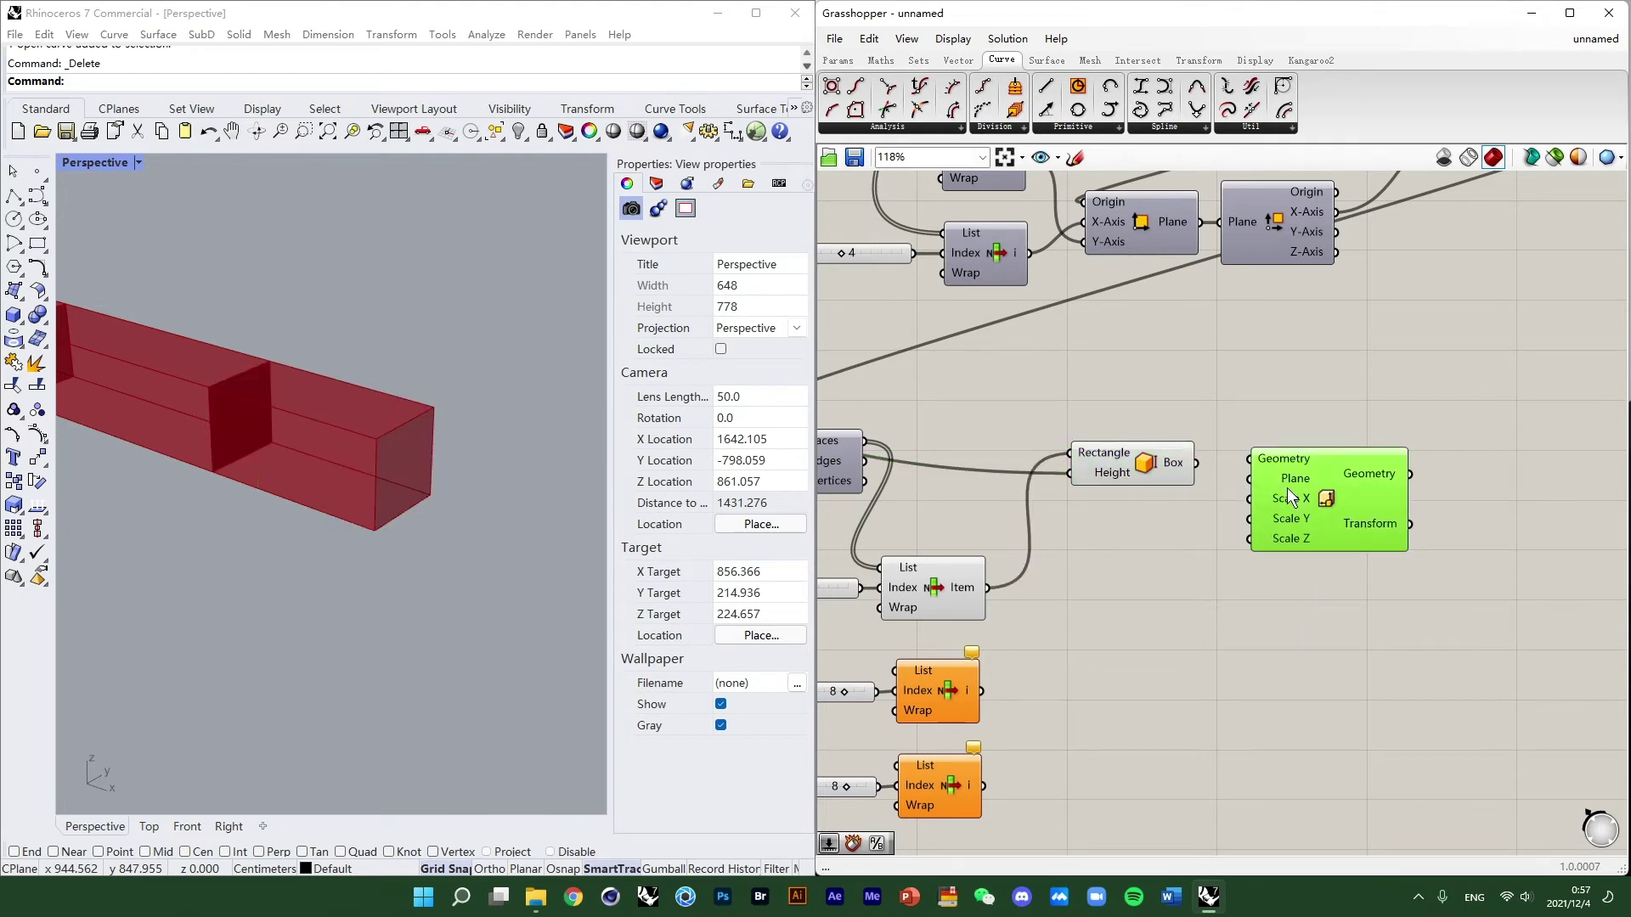
{"action": "left_click", "coordinate": [1161, 477]}
{"action": "left_click", "coordinate": [1338, 497]}
{"action": "left_click", "coordinate": [1154, 474]}
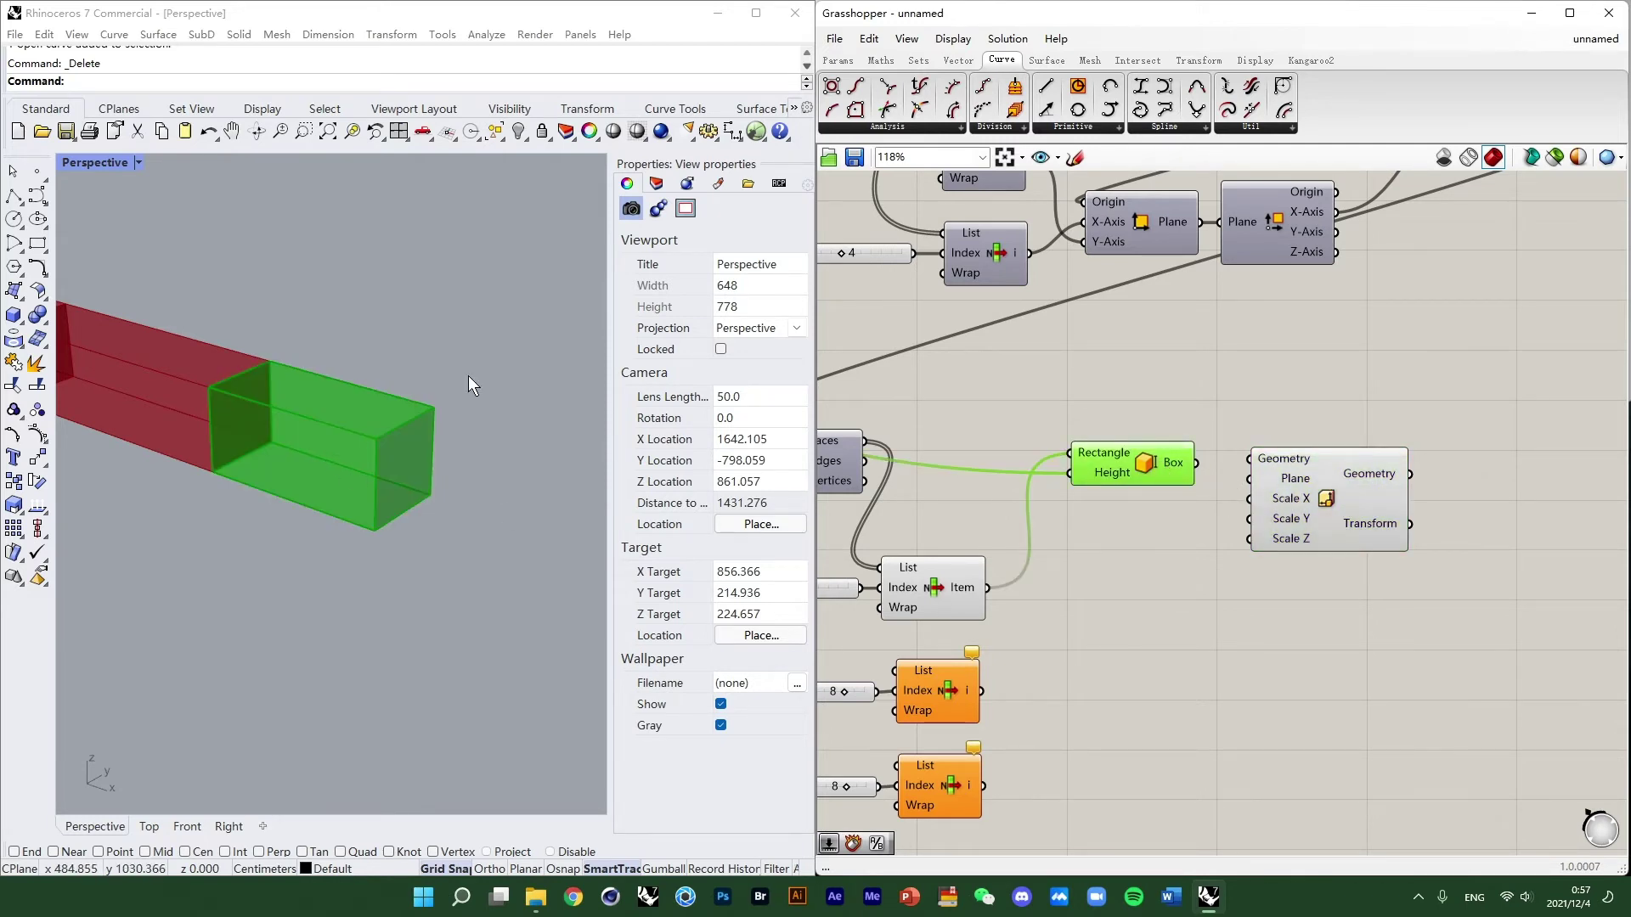
Draw a temporary rectangle around the top of the hand box and delete it.
{"action": "left_click", "coordinate": [37, 244]}
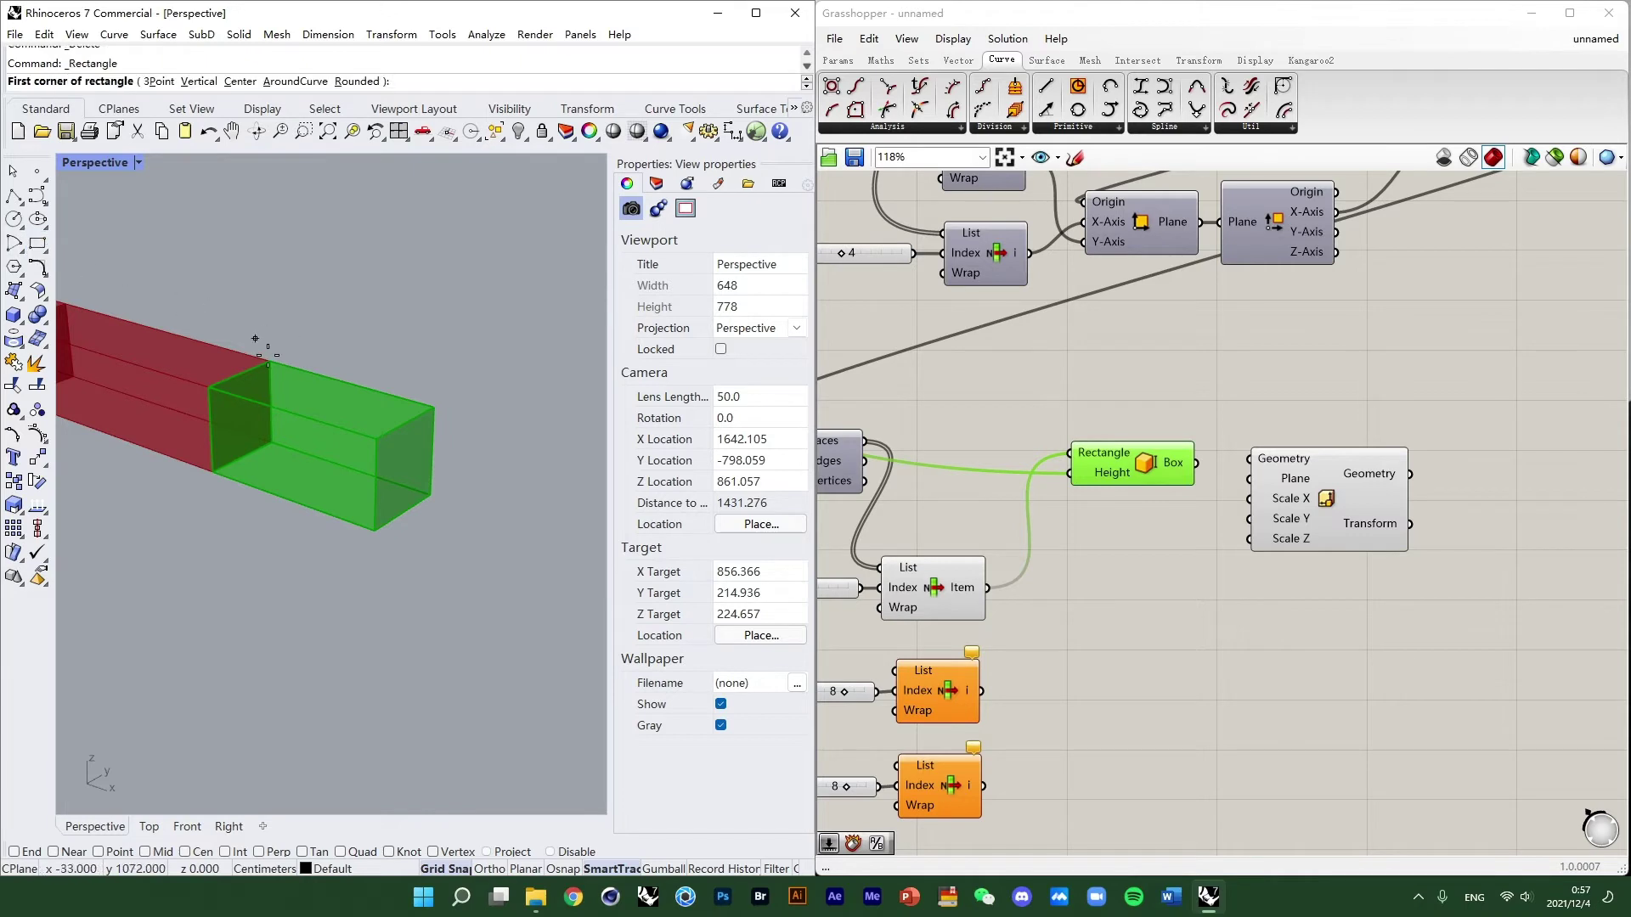
{"action": "left_click", "coordinate": [270, 355]}
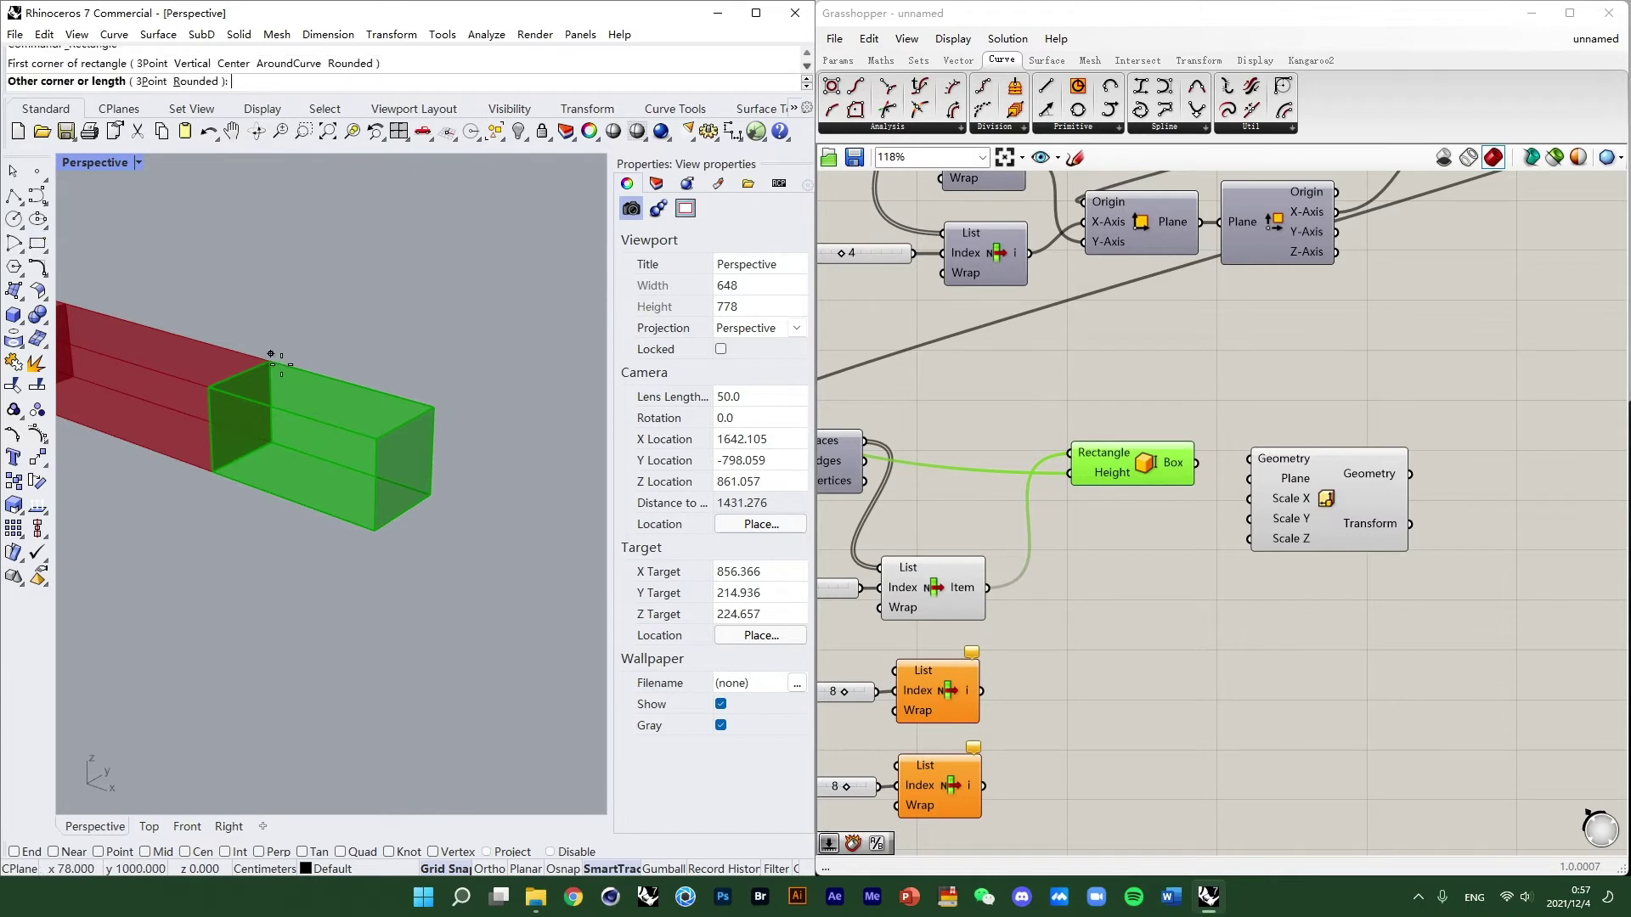
{"action": "left_click", "coordinate": [386, 458]}
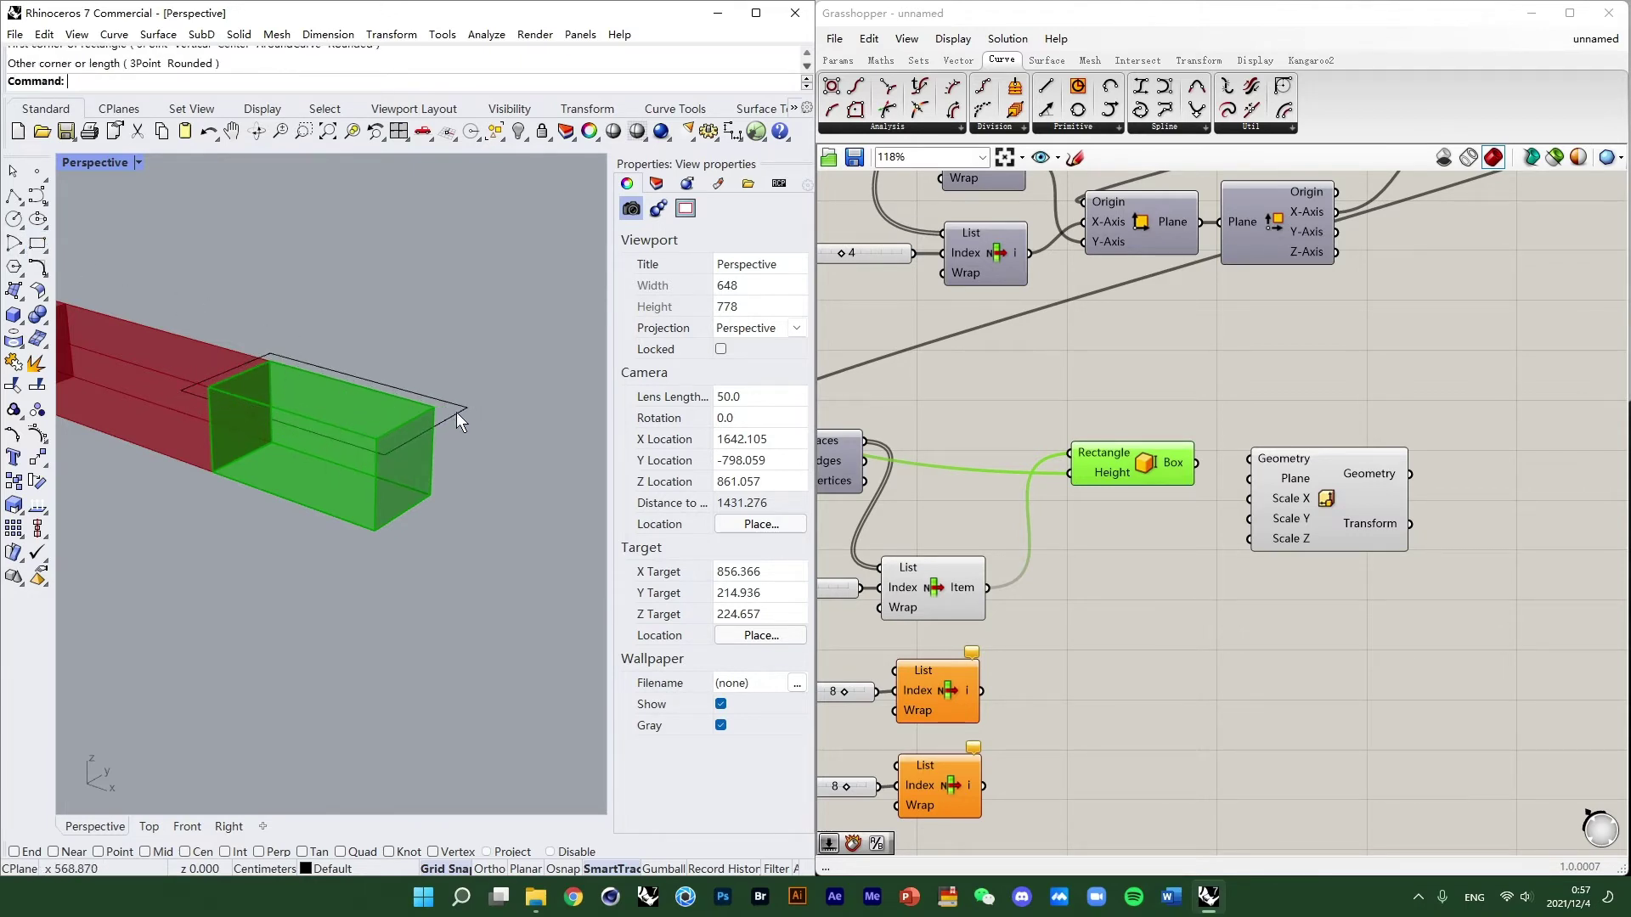
{"action": "key", "text": "Delete"}
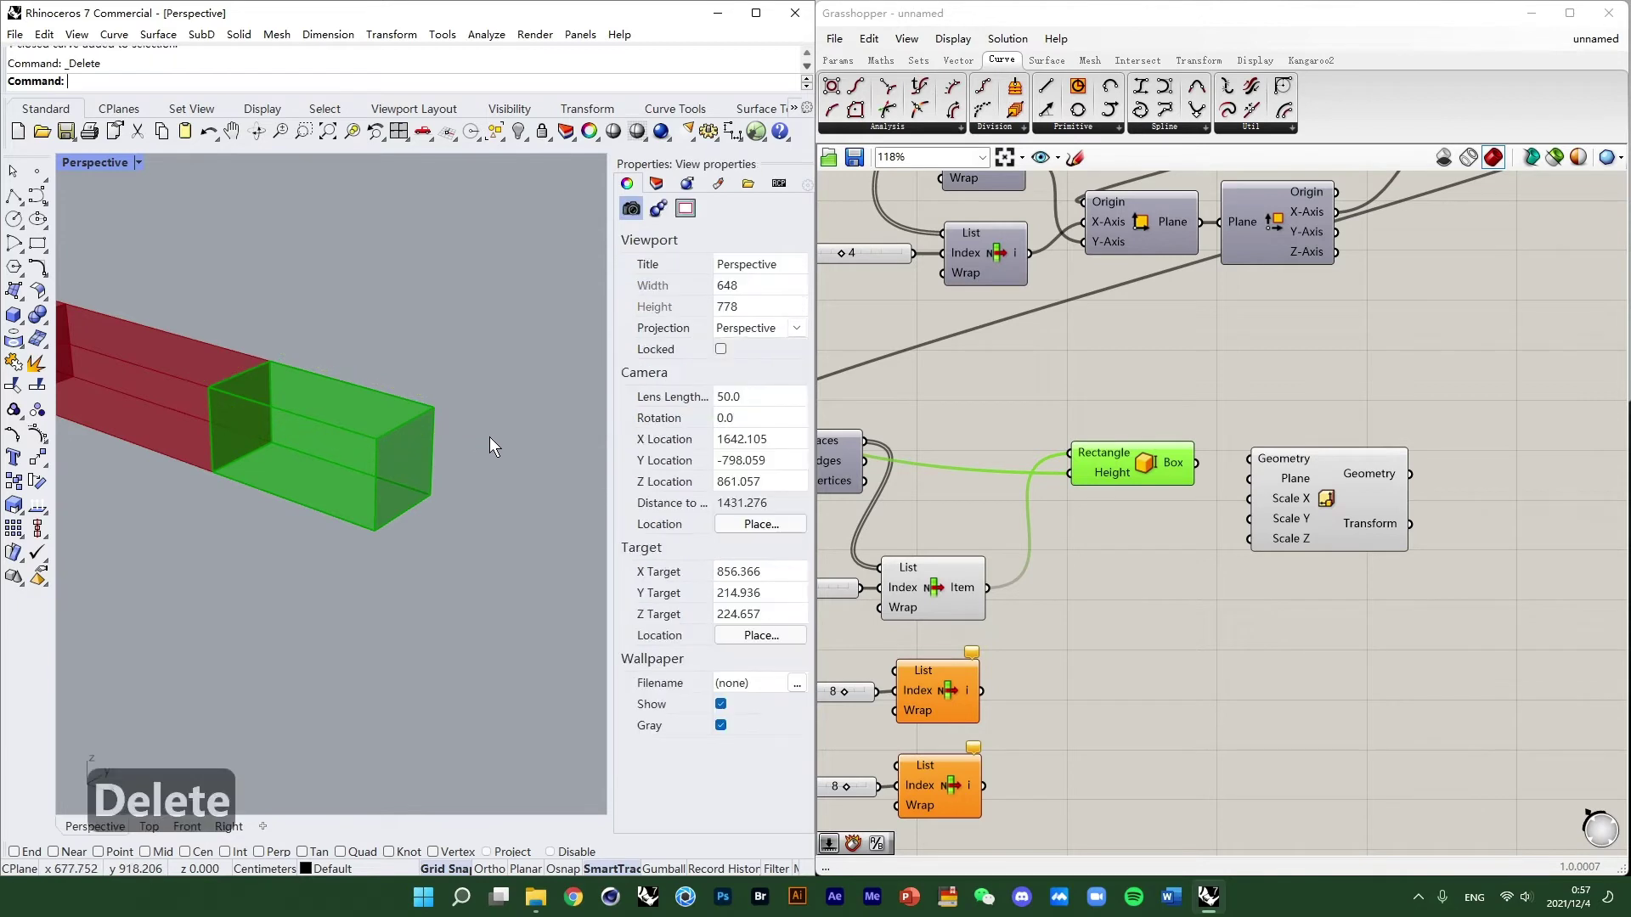
Add a Deconstruct Brep component directly below the hand's Box Rectangle component.
{"action": "left_click", "coordinate": [1444, 510]}
{"action": "left_click", "coordinate": [1150, 472]}
{"action": "double_click", "coordinate": [1155, 553]}
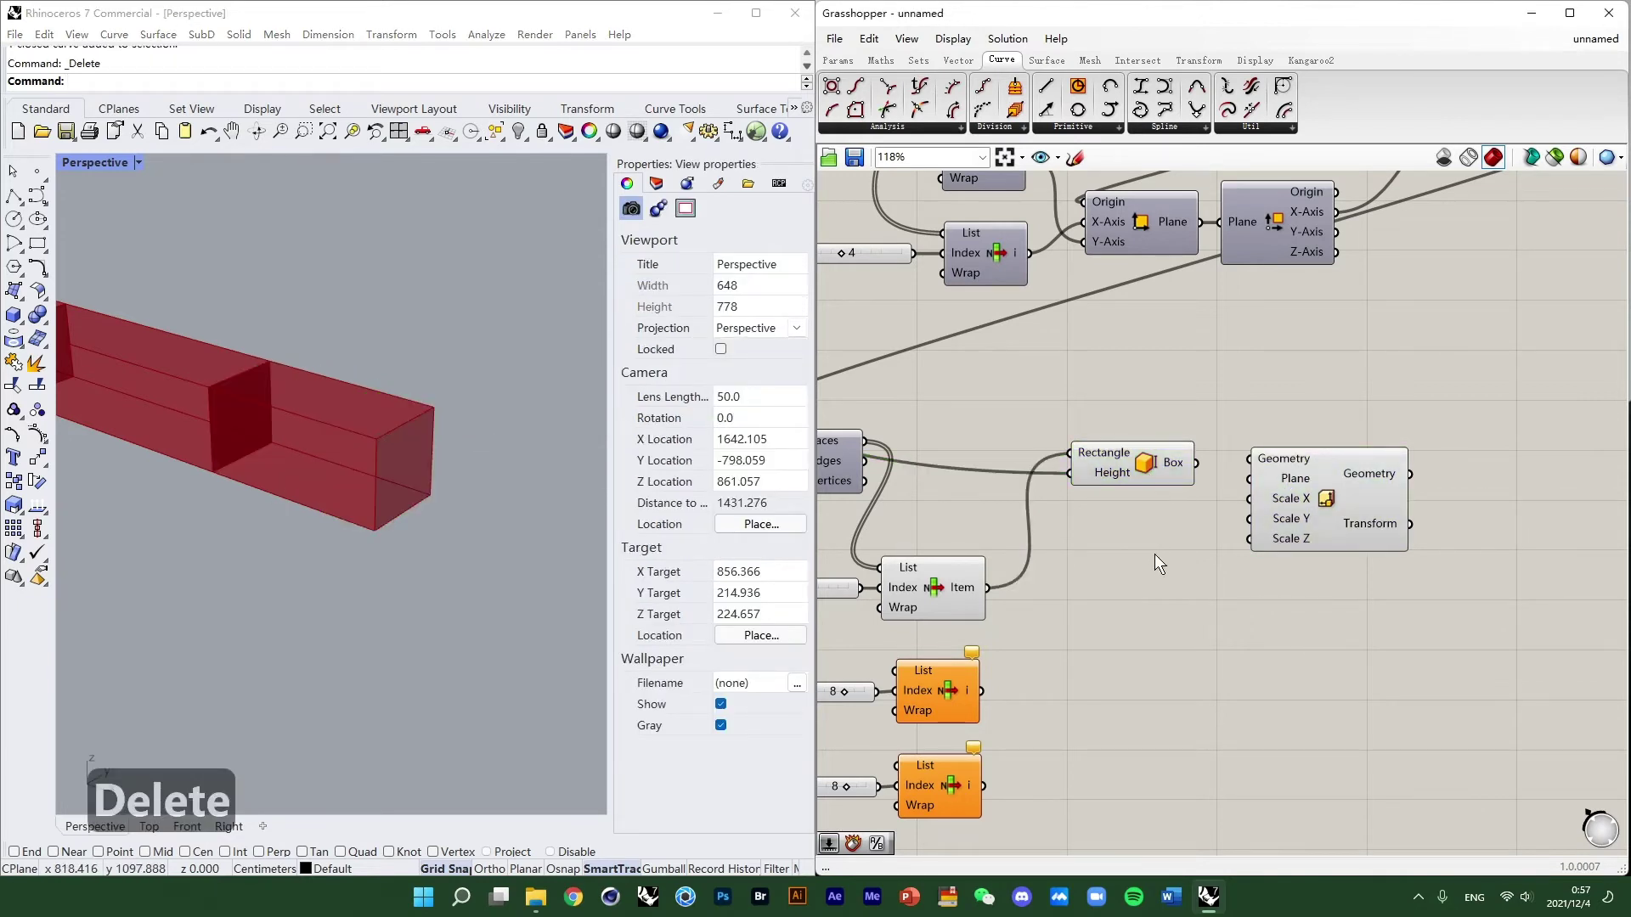
{"action": "mouse_move", "coordinate": [1289, 408]}
{"action": "right_mouse_down"}
{"action": "mouse_move", "coordinate": [1343, 390]}
{"action": "mouse_move", "coordinate": [1303, 404]}
{"action": "right_mouse_up"}
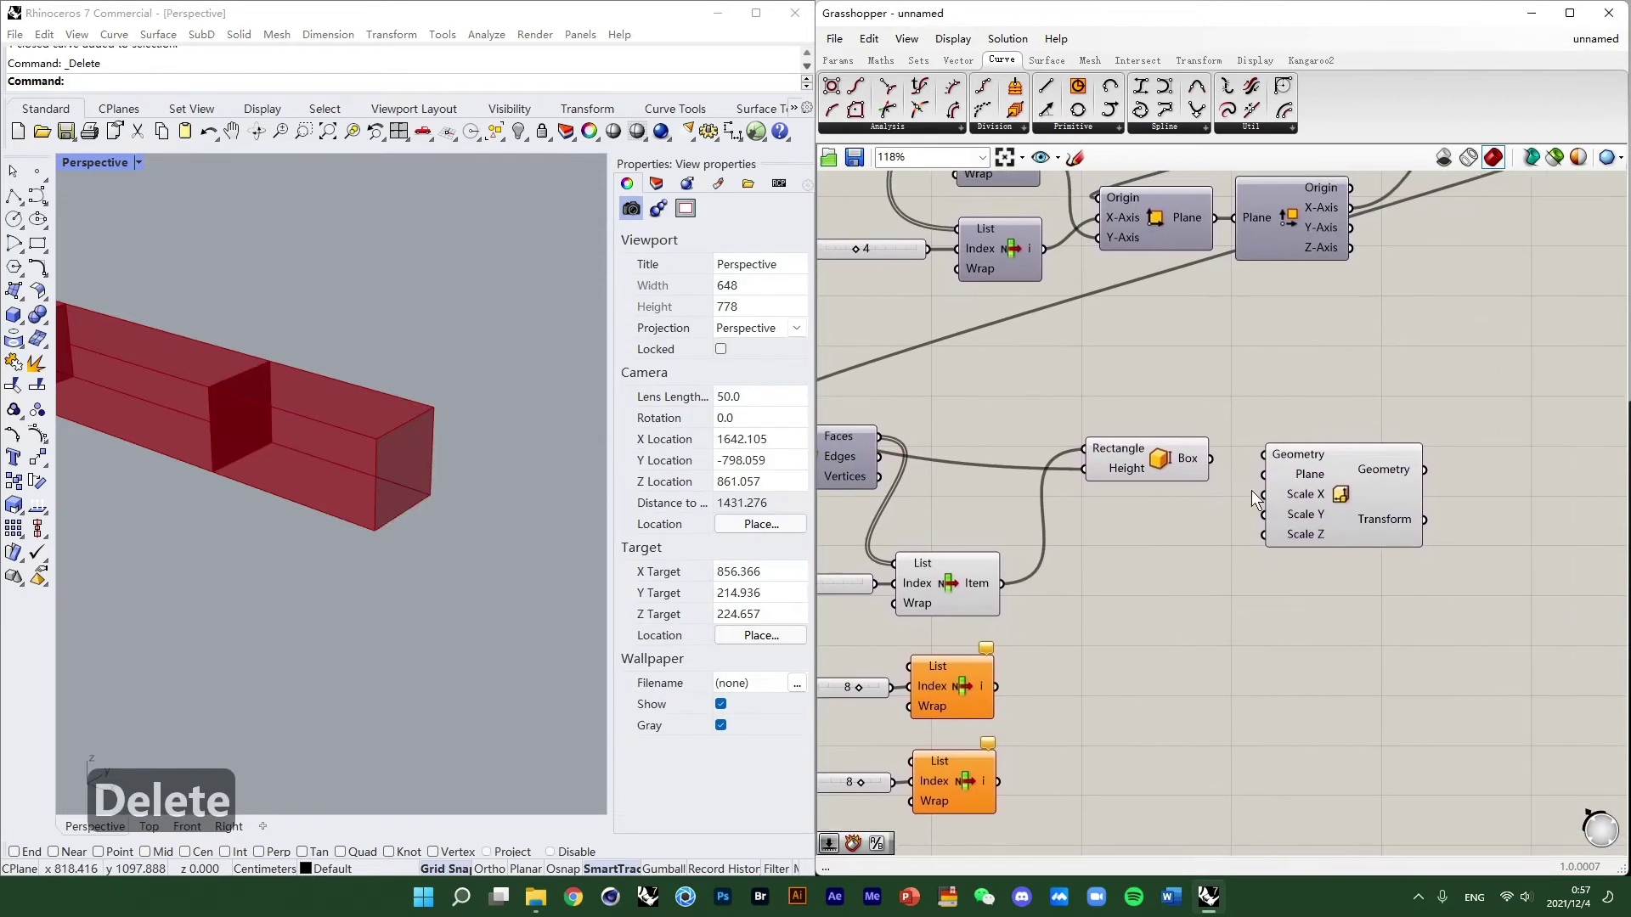
{"action": "double_click", "coordinate": [1196, 569]}
{"action": "type", "text": "brep"}
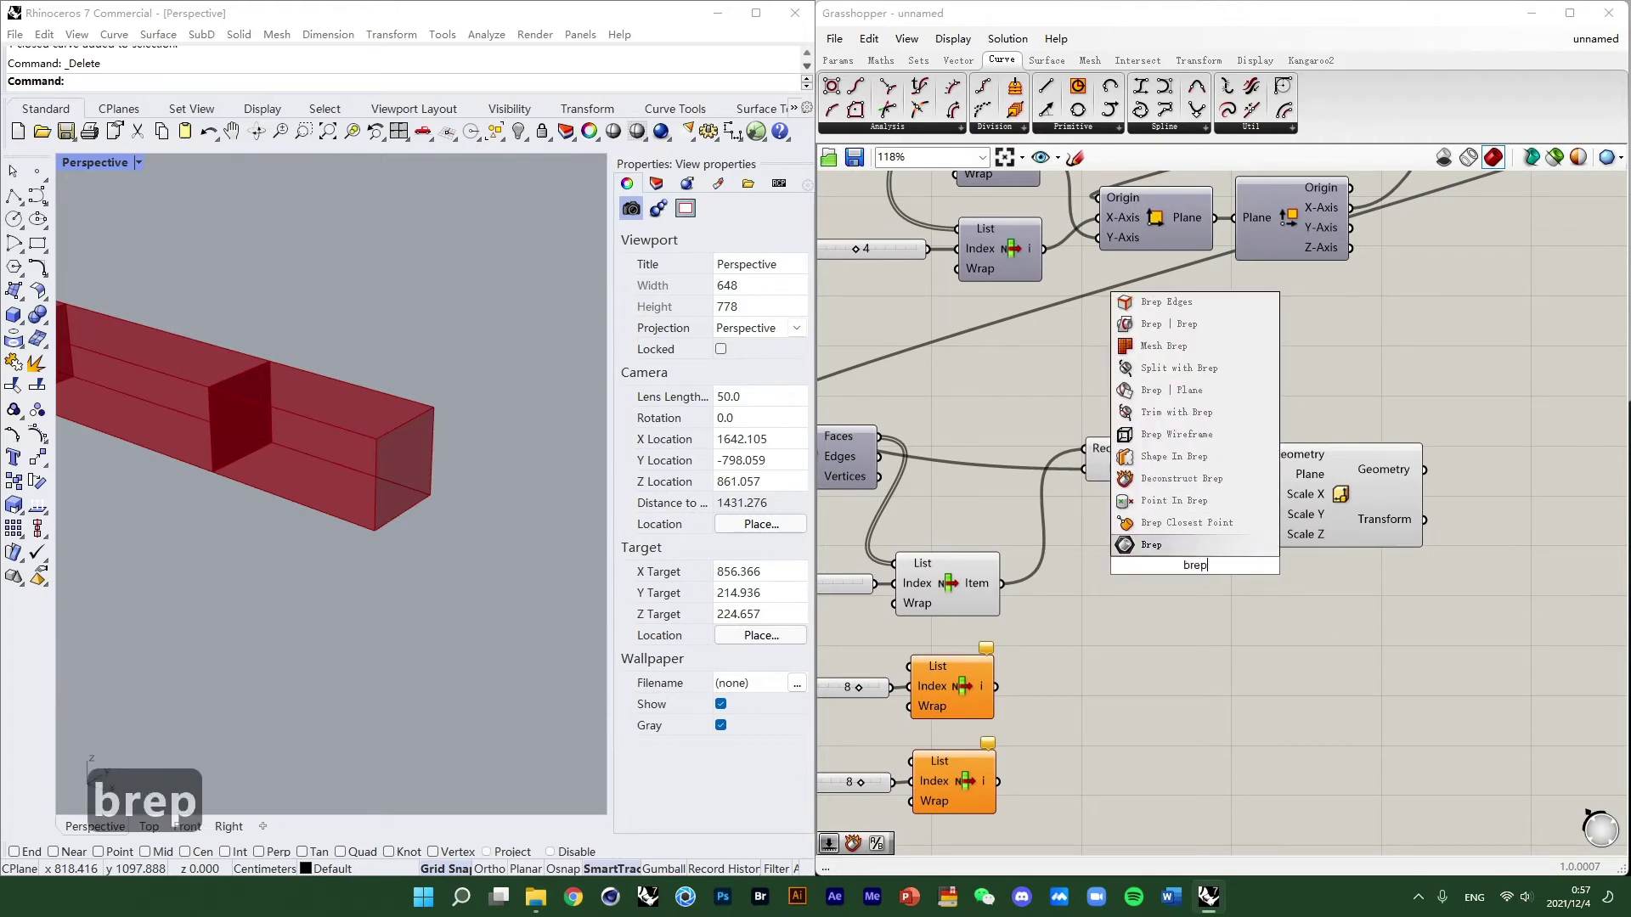
{"action": "left_click", "coordinate": [1160, 479]}
{"action": "right_click_drag", "start_coordinate": [1143, 552], "coordinate": [1258, 493]}
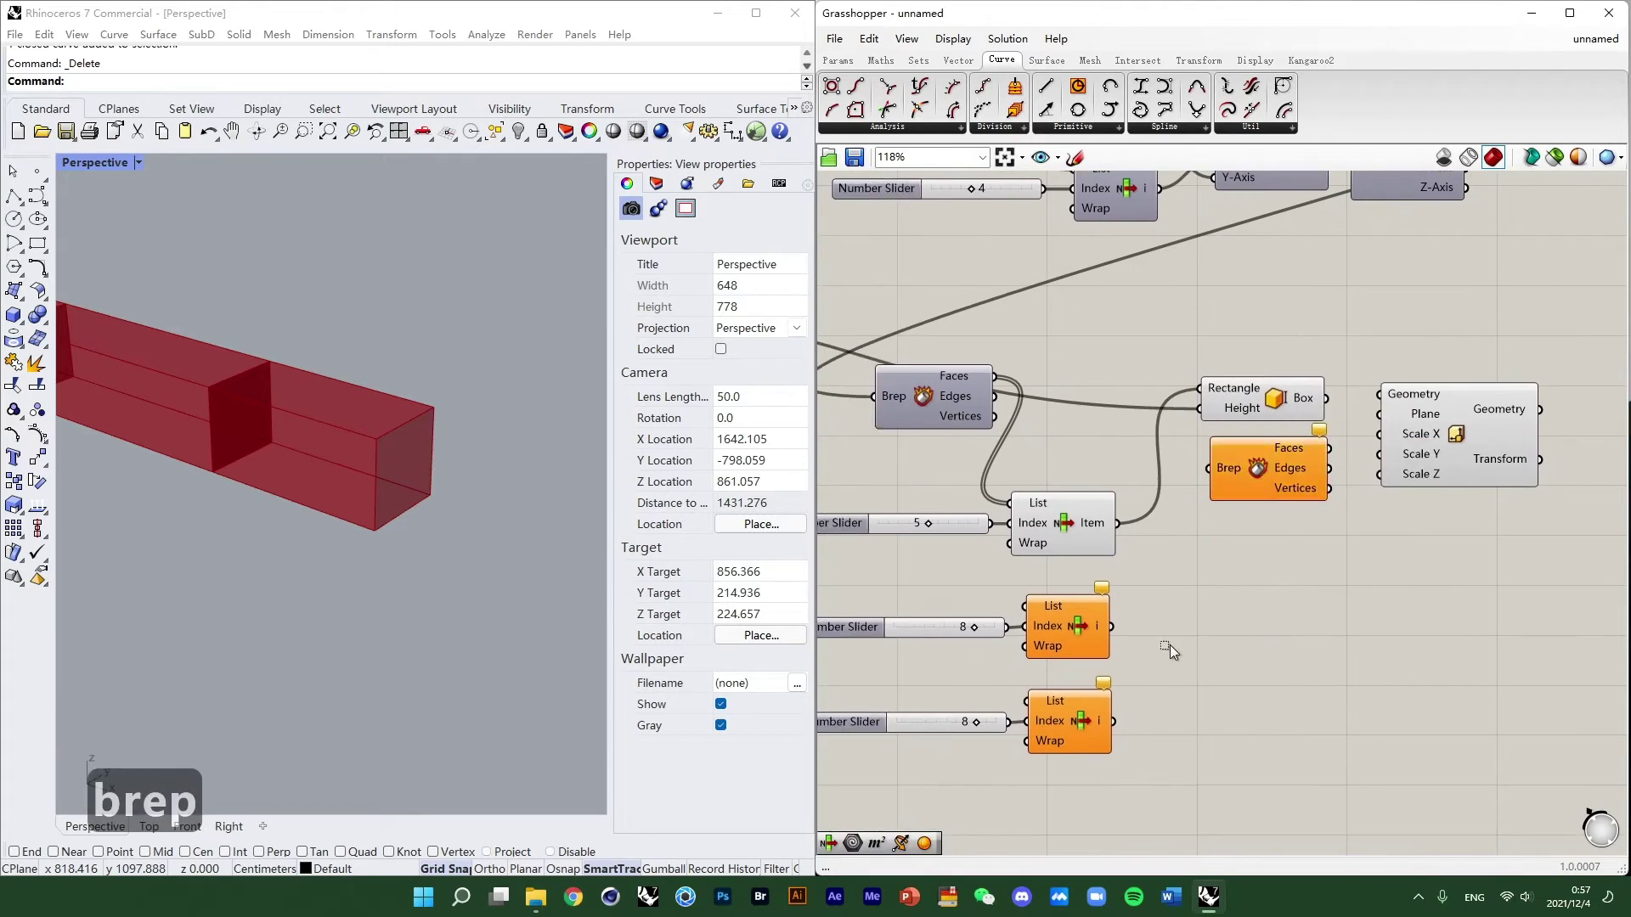
Duplicate the index-8 Number Slider and List Item pair and place the copy below the hand's Deconstruct Brep.
{"action": "left_click_drag", "start_coordinate": [1170, 644], "coordinate": [921, 622]}
{"action": "key", "text": "ctrl+c"}
{"action": "key", "text": "ctrl+v"}
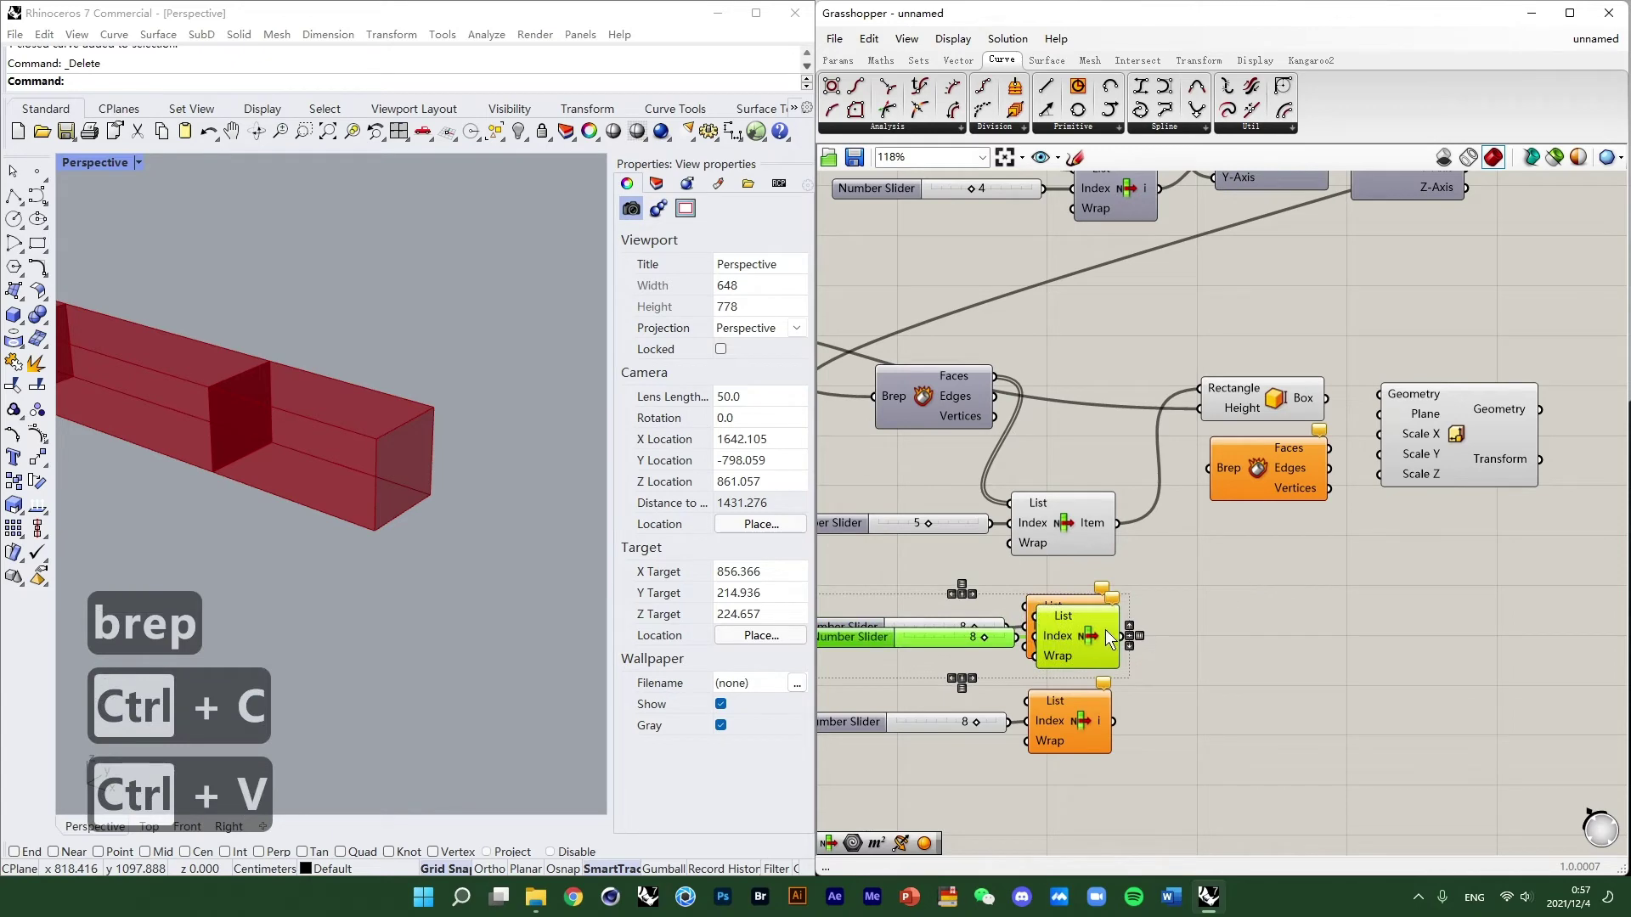
{"action": "left_click_drag", "start_coordinate": [1104, 630], "coordinate": [1413, 547]}
{"action": "scroll", "coordinate": [1159, 600], "scroll_direction": "up", "scroll_amount": 4}
{"action": "left_click_drag", "start_coordinate": [1233, 599], "coordinate": [1150, 582]}
Connect the hand Box to Deconstruct Brep and its Faces to the copied List Item, setting the index to 7.
{"action": "left_click_drag", "start_coordinate": [1156, 482], "coordinate": [1086, 575]}
{"action": "left_click_drag", "start_coordinate": [1152, 412], "coordinate": [998, 524]}
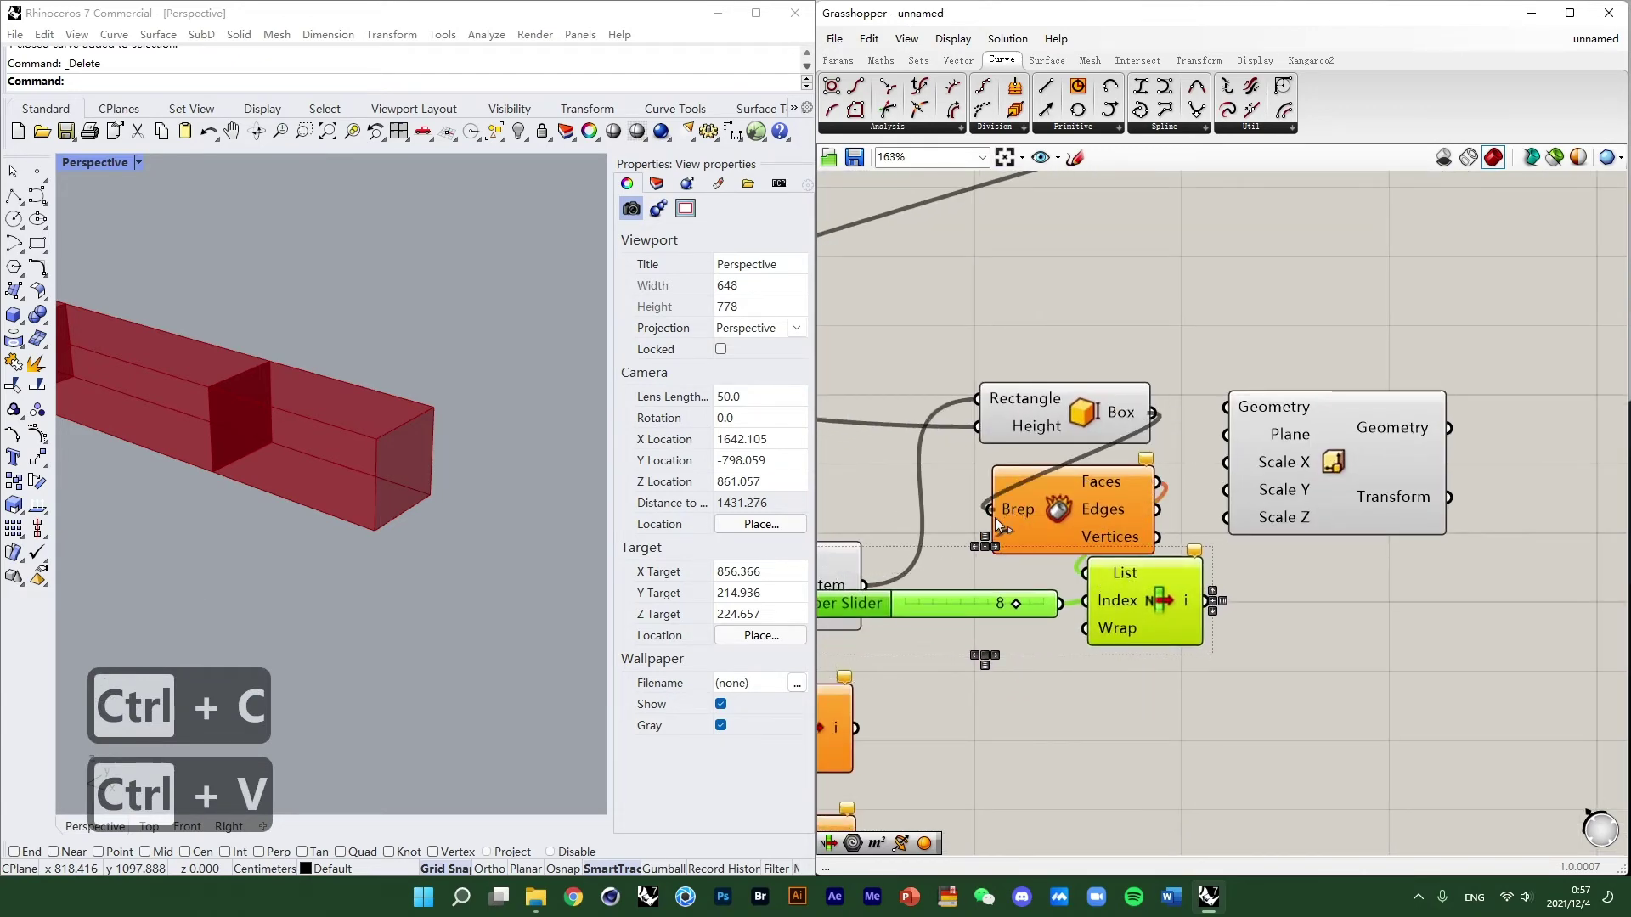
{"action": "scroll", "coordinate": [1149, 524], "scroll_direction": "down", "scroll_amount": 1}
{"action": "scroll", "coordinate": [1072, 552], "scroll_direction": "up", "scroll_amount": 4}
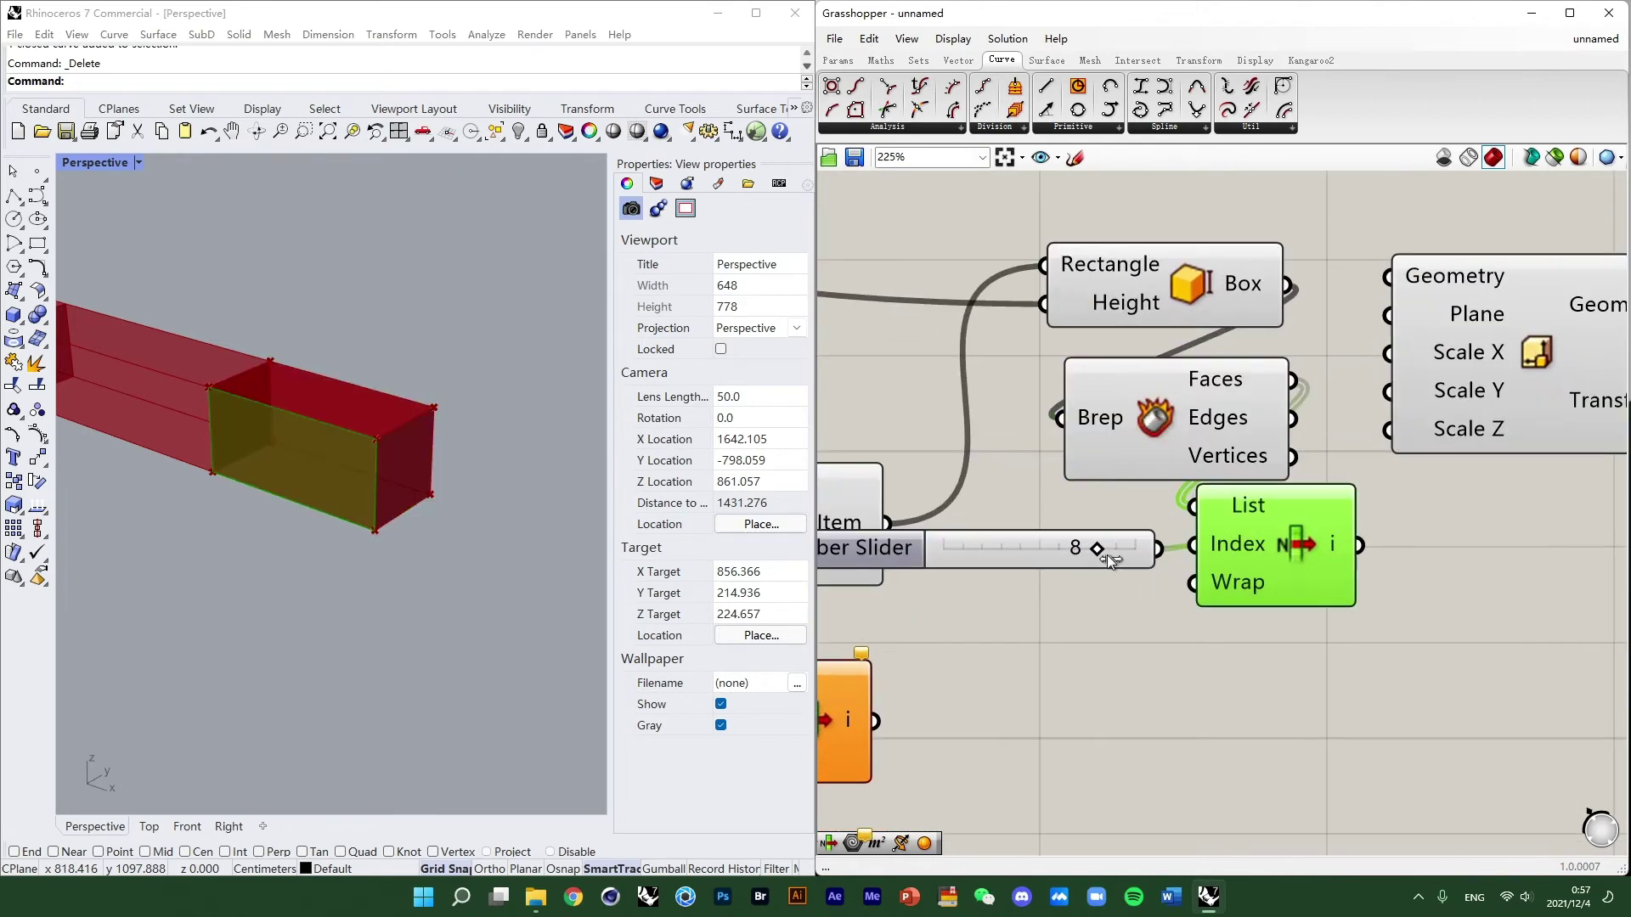
{"action": "mouse_move", "coordinate": [1107, 554]}
{"action": "left_mouse_down"}
{"action": "mouse_move", "coordinate": [1068, 554]}
{"action": "mouse_move", "coordinate": [1082, 553]}
{"action": "left_mouse_up"}
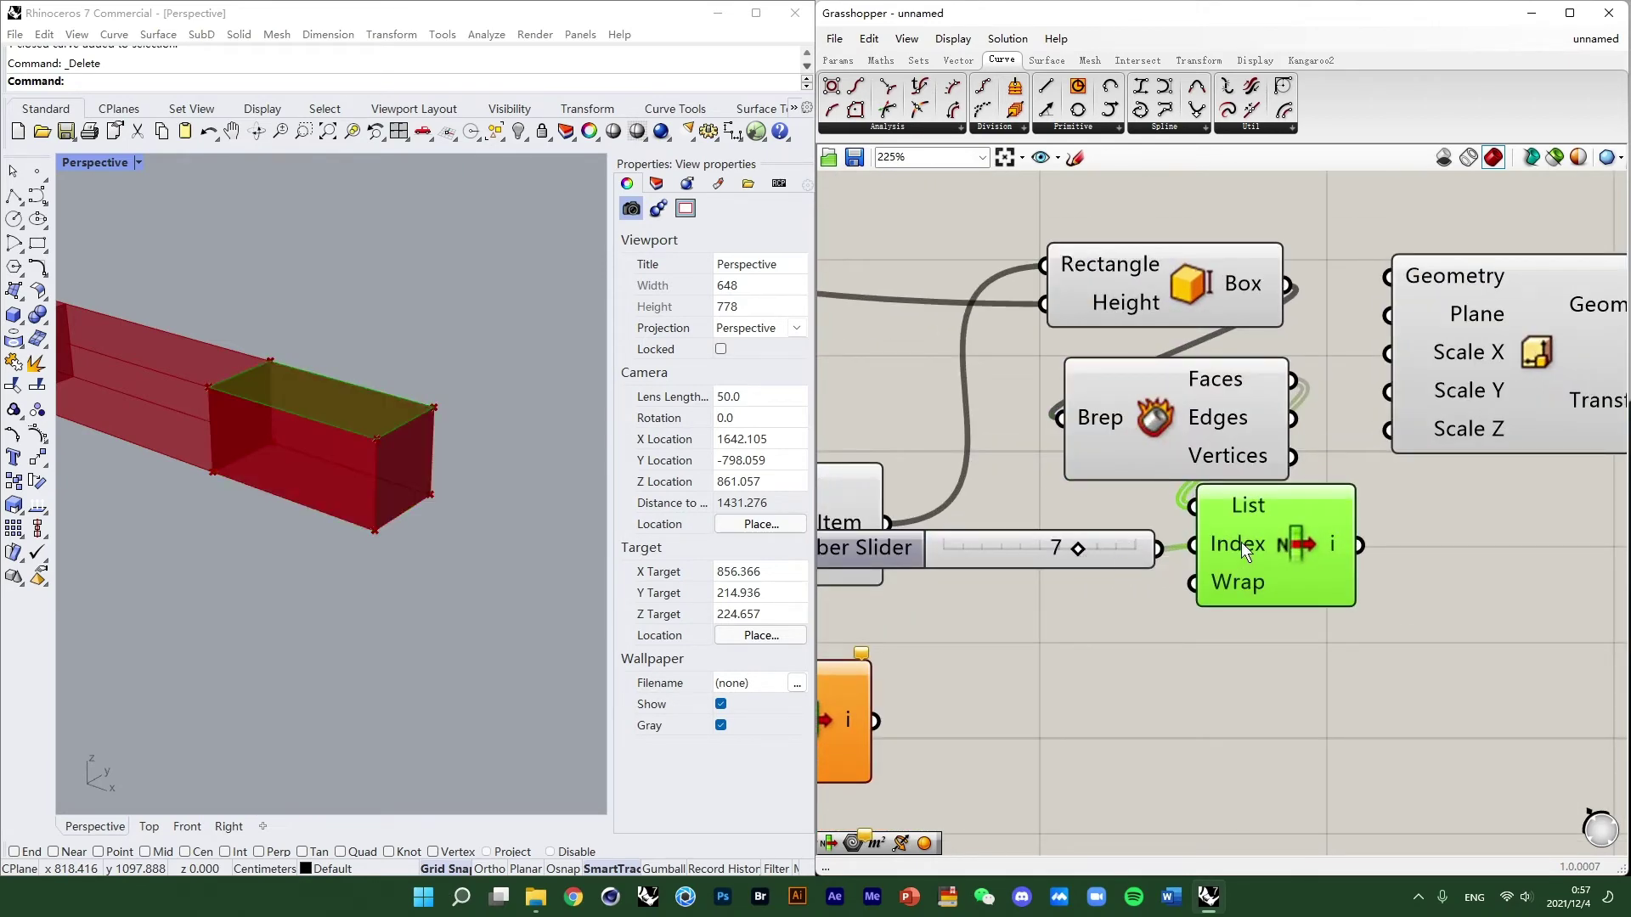
Arrange the List Item beside Deconstruct Brep with its slider underneath, and set Scale NU next to them.
{"action": "scroll", "coordinate": [1241, 542], "scroll_direction": "down", "scroll_amount": 5}
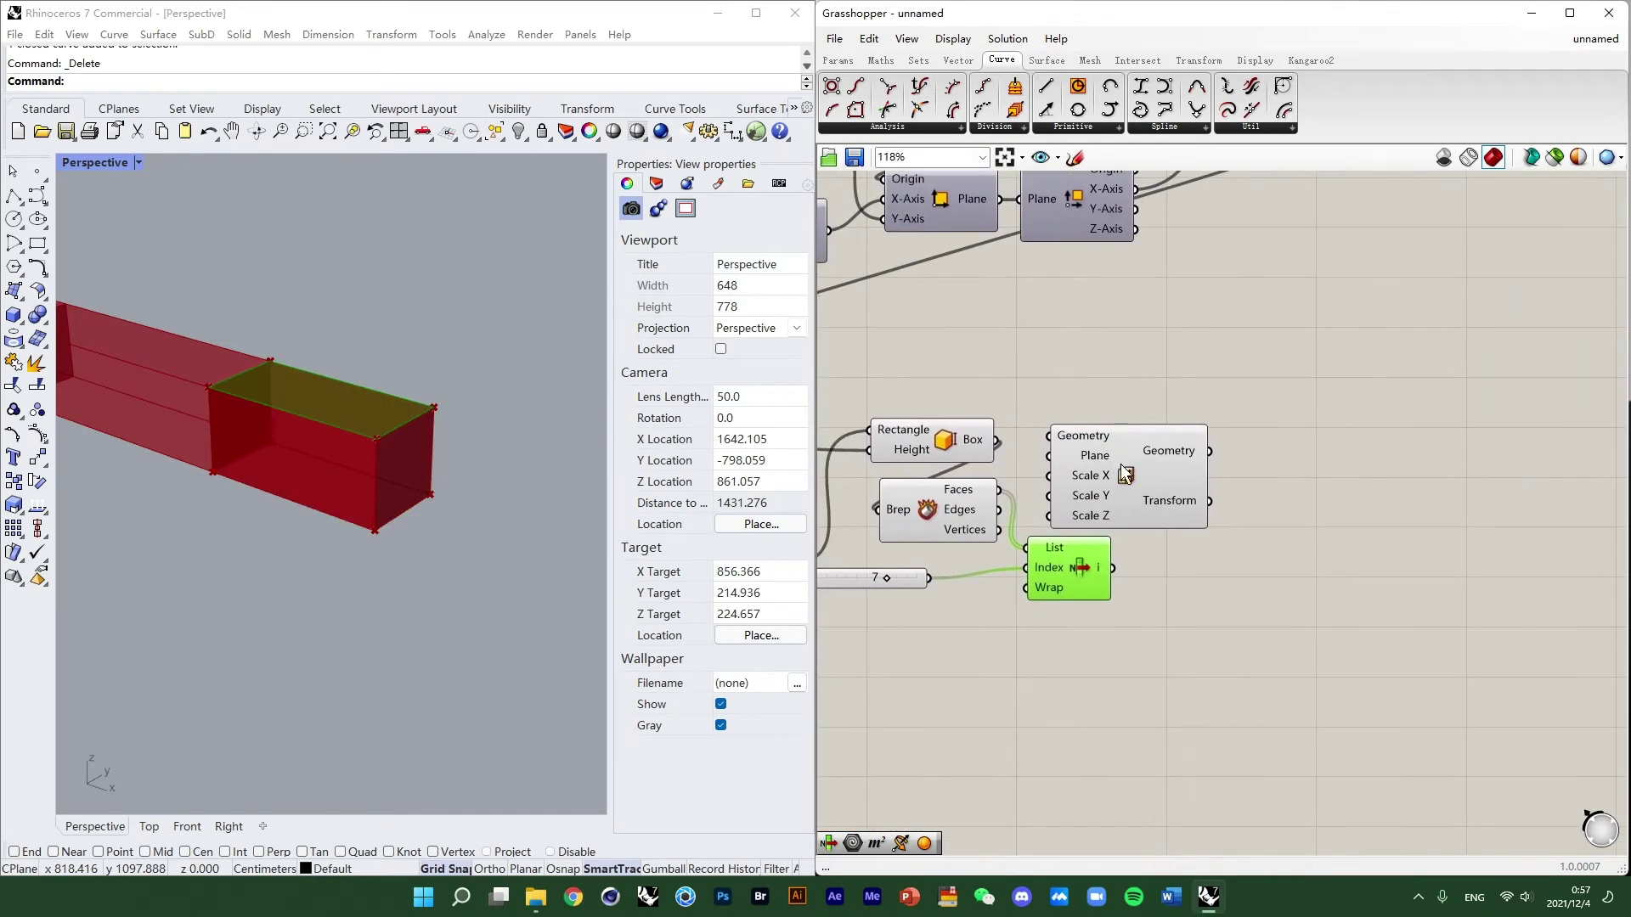
{"action": "left_click_drag", "start_coordinate": [1125, 474], "coordinate": [1247, 463]}
{"action": "left_click_drag", "start_coordinate": [943, 520], "coordinate": [944, 511]}
{"action": "left_click_drag", "start_coordinate": [1099, 564], "coordinate": [1085, 493]}
{"action": "left_click_drag", "start_coordinate": [850, 576], "coordinate": [1035, 509]}
{"action": "left_click", "coordinate": [1038, 504]}
{"action": "left_click_drag", "start_coordinate": [1242, 453], "coordinate": [1188, 471]}
Connect the hand Box to Scale NU's Geometry input and the List Item's selected face to its Plane input.
{"action": "left_click", "coordinate": [990, 441]}
{"action": "scroll", "coordinate": [977, 450], "scroll_direction": "up", "scroll_amount": 2}
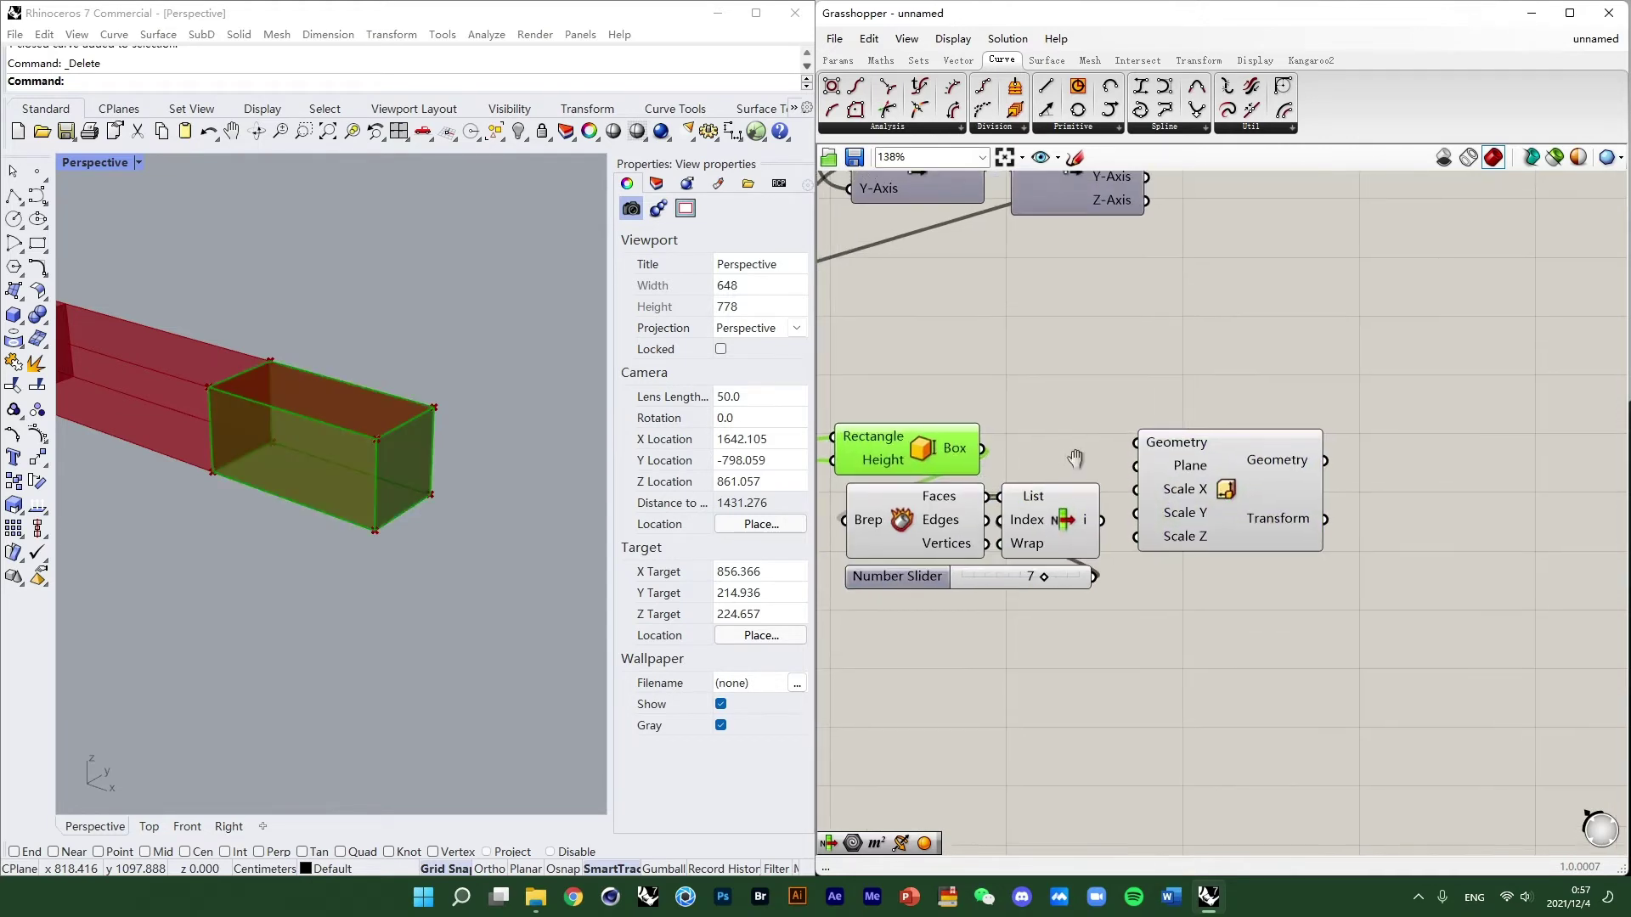
{"action": "left_click_drag", "start_coordinate": [977, 451], "coordinate": [1176, 461]}
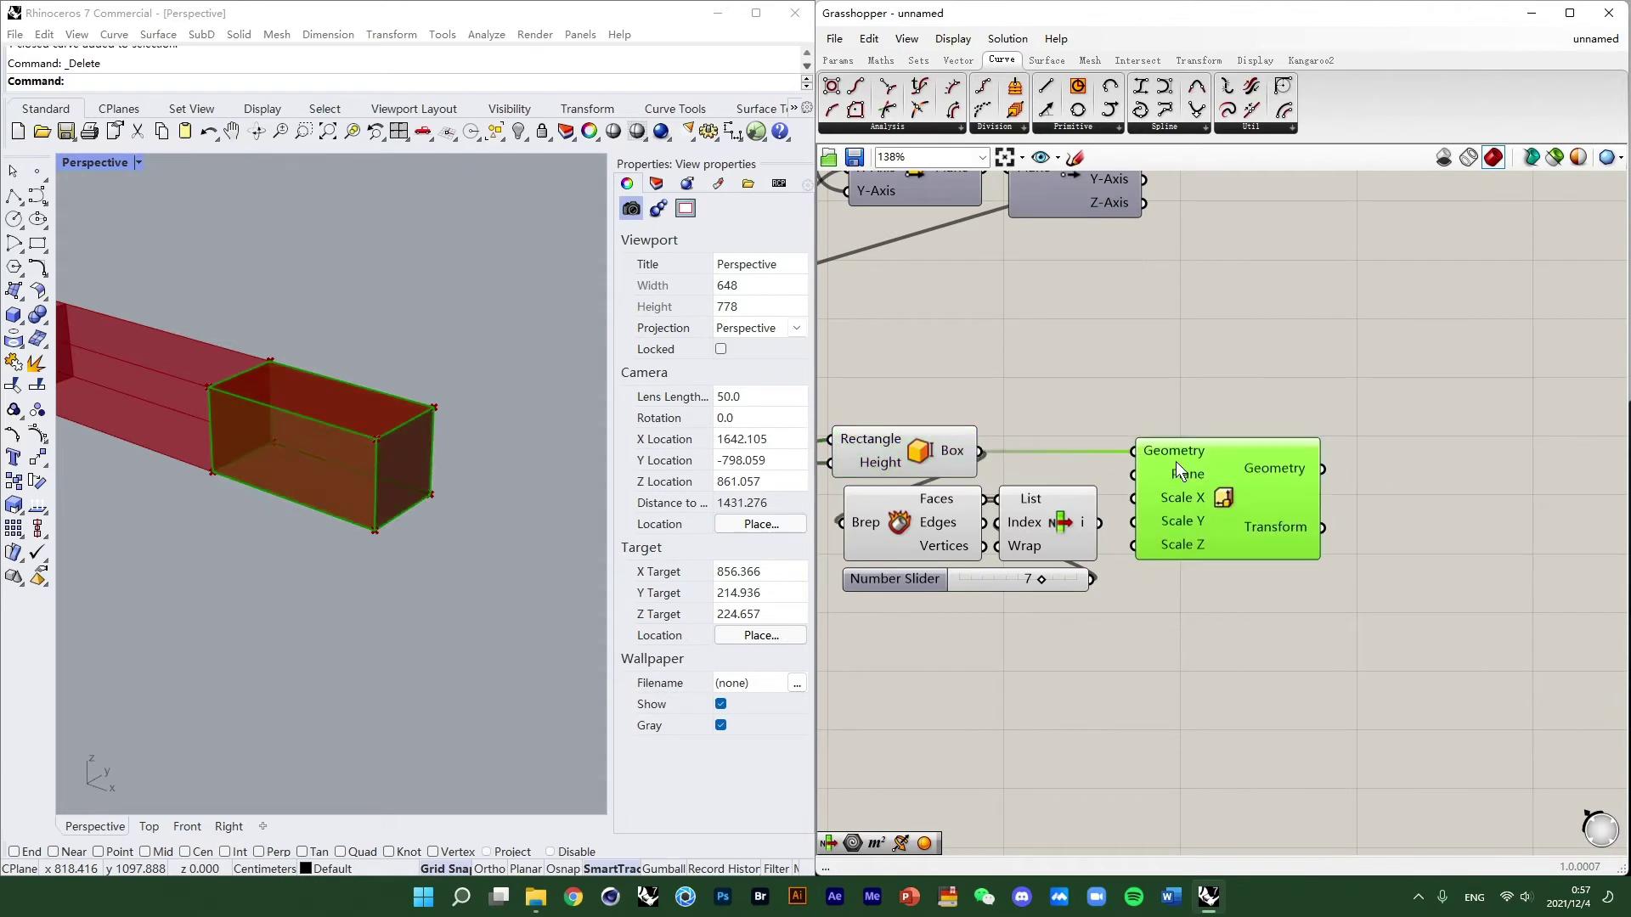
{"action": "left_click", "coordinate": [1078, 509]}
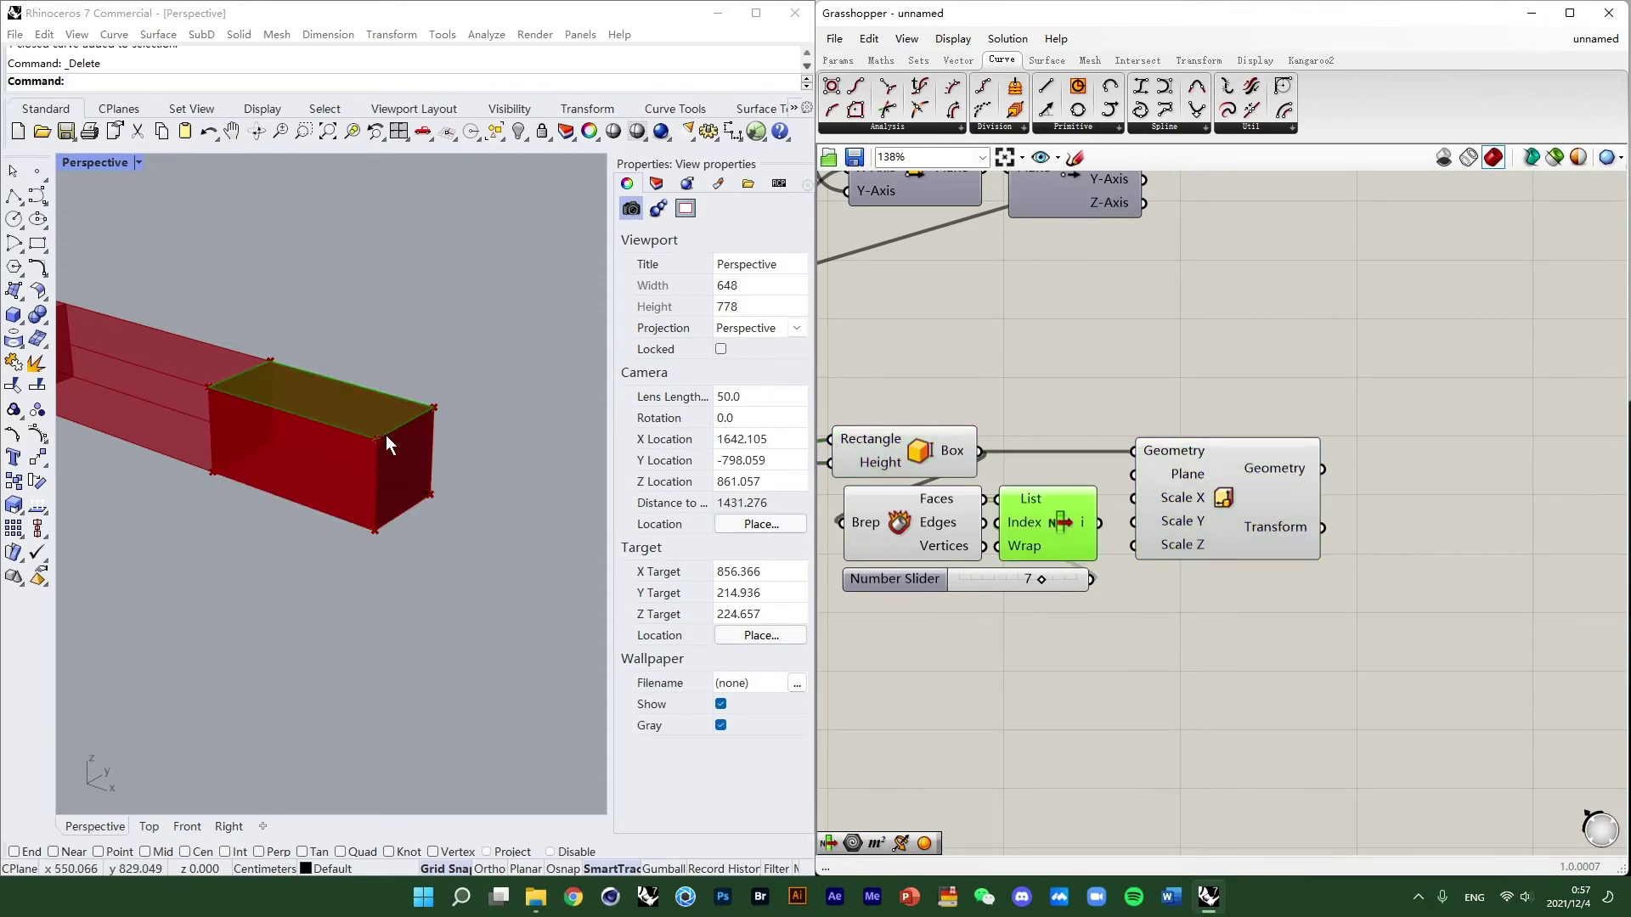
{"action": "left_click_drag", "start_coordinate": [1099, 522], "coordinate": [1134, 498]}
{"action": "scroll", "coordinate": [1233, 396], "scroll_direction": "down", "scroll_amount": 1}
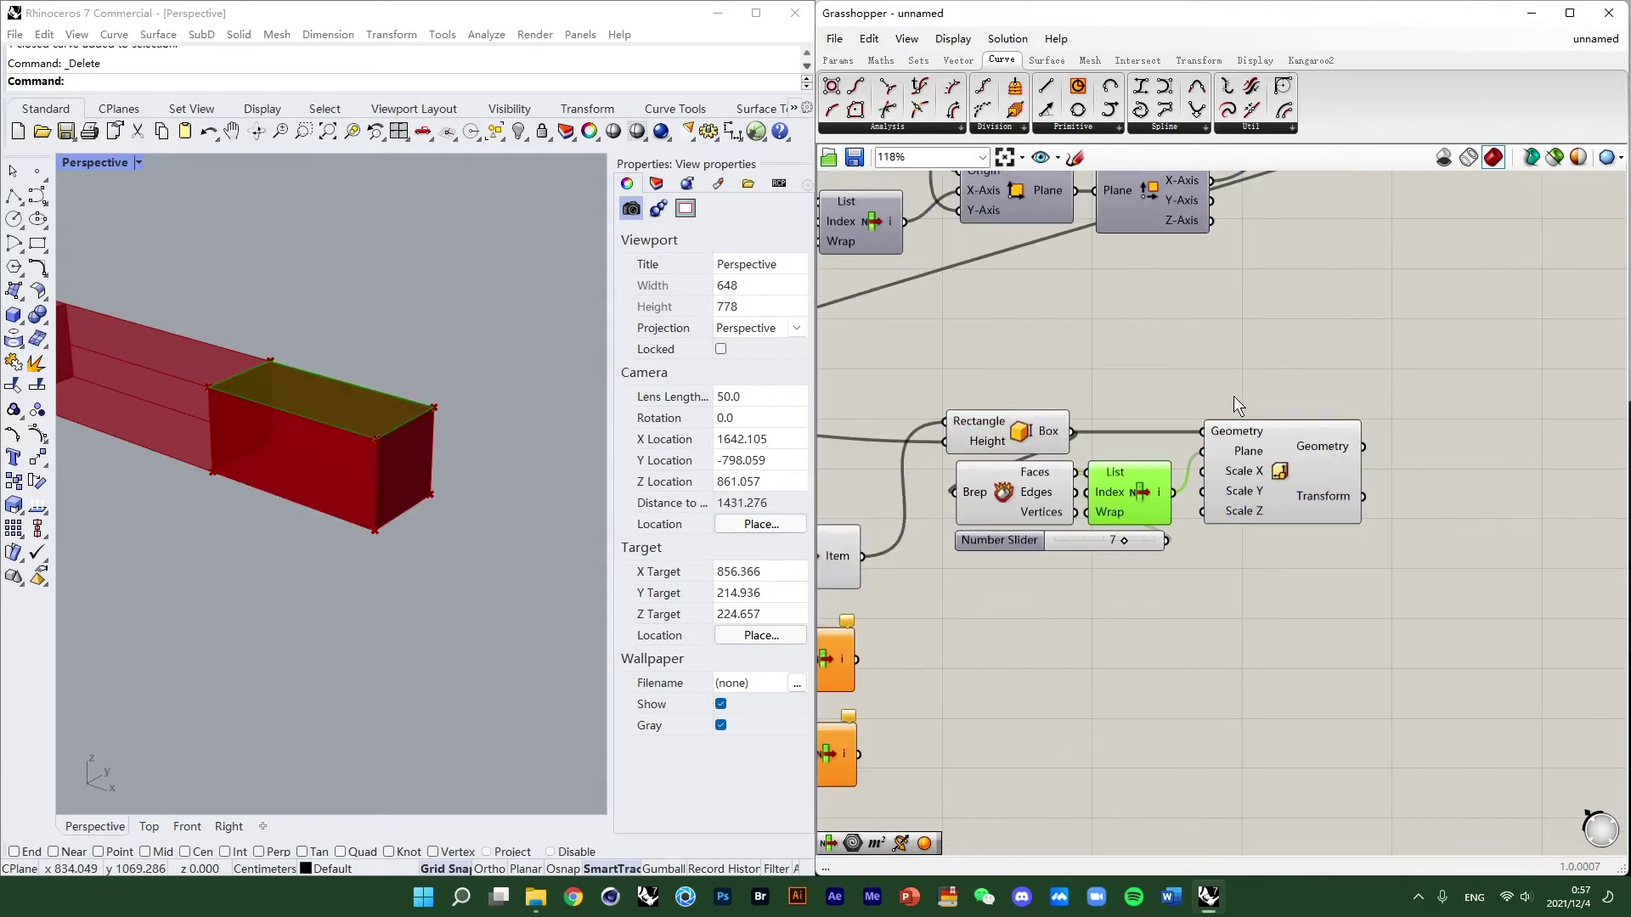
{"action": "left_click", "coordinate": [1238, 436], "text": "shift"}
{"action": "scroll", "coordinate": [1185, 550], "scroll_direction": "up", "scroll_amount": 4}
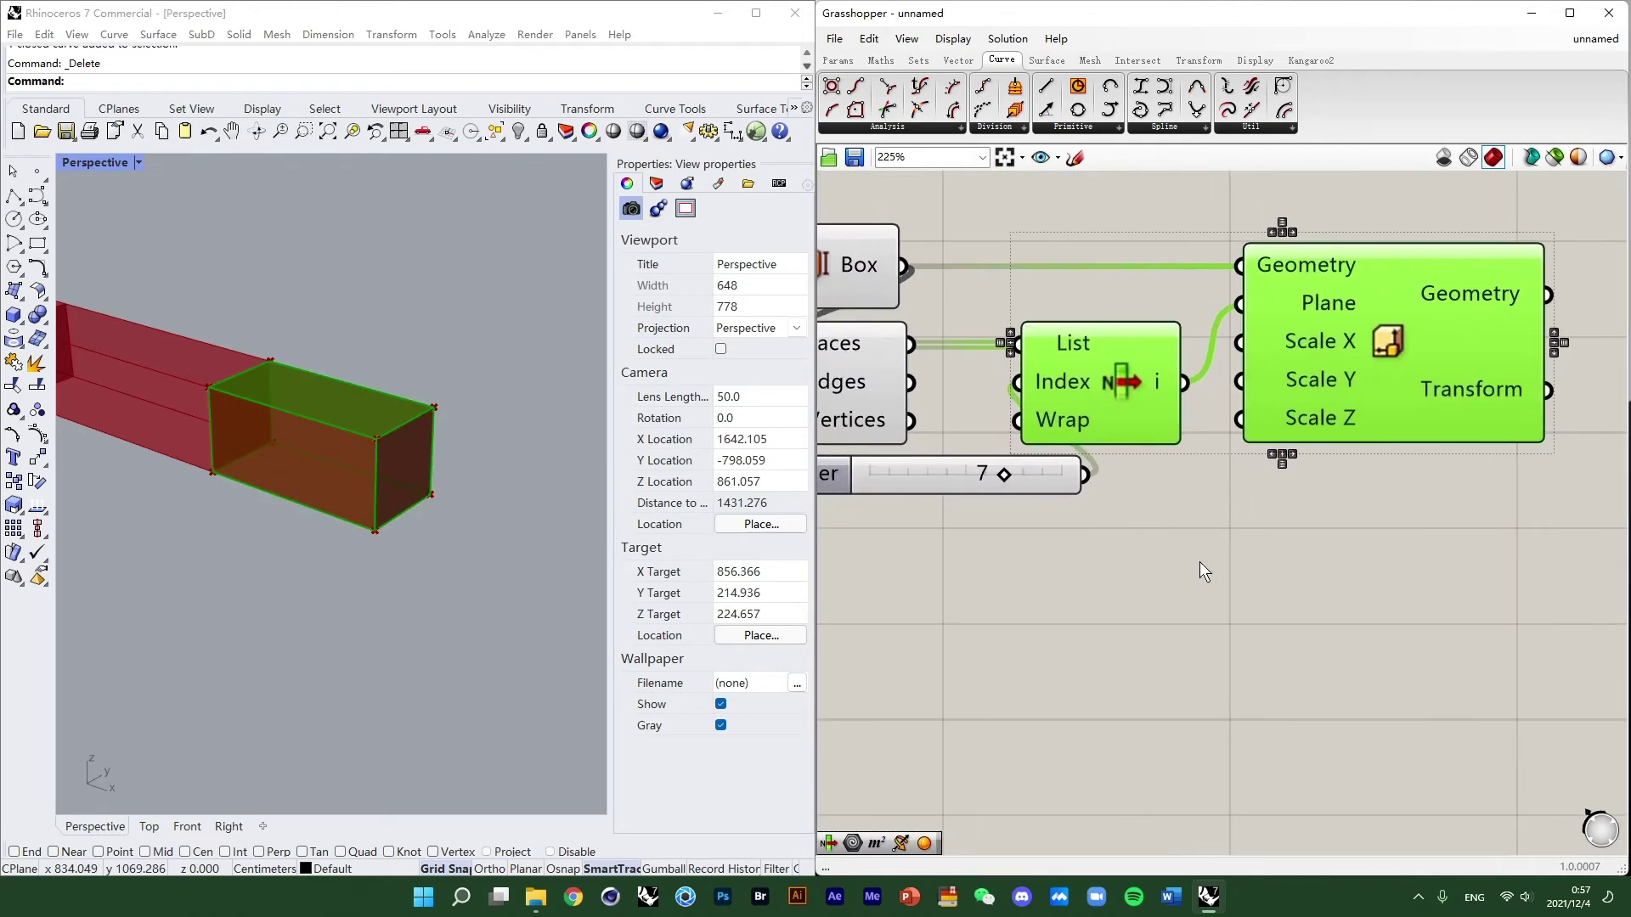
Add a 0.5 number slider below the List Item and connect it to Scale NU's Scale Z input.
{"action": "double_click", "coordinate": [1175, 590]}
{"action": "type", "text": "0.5"}
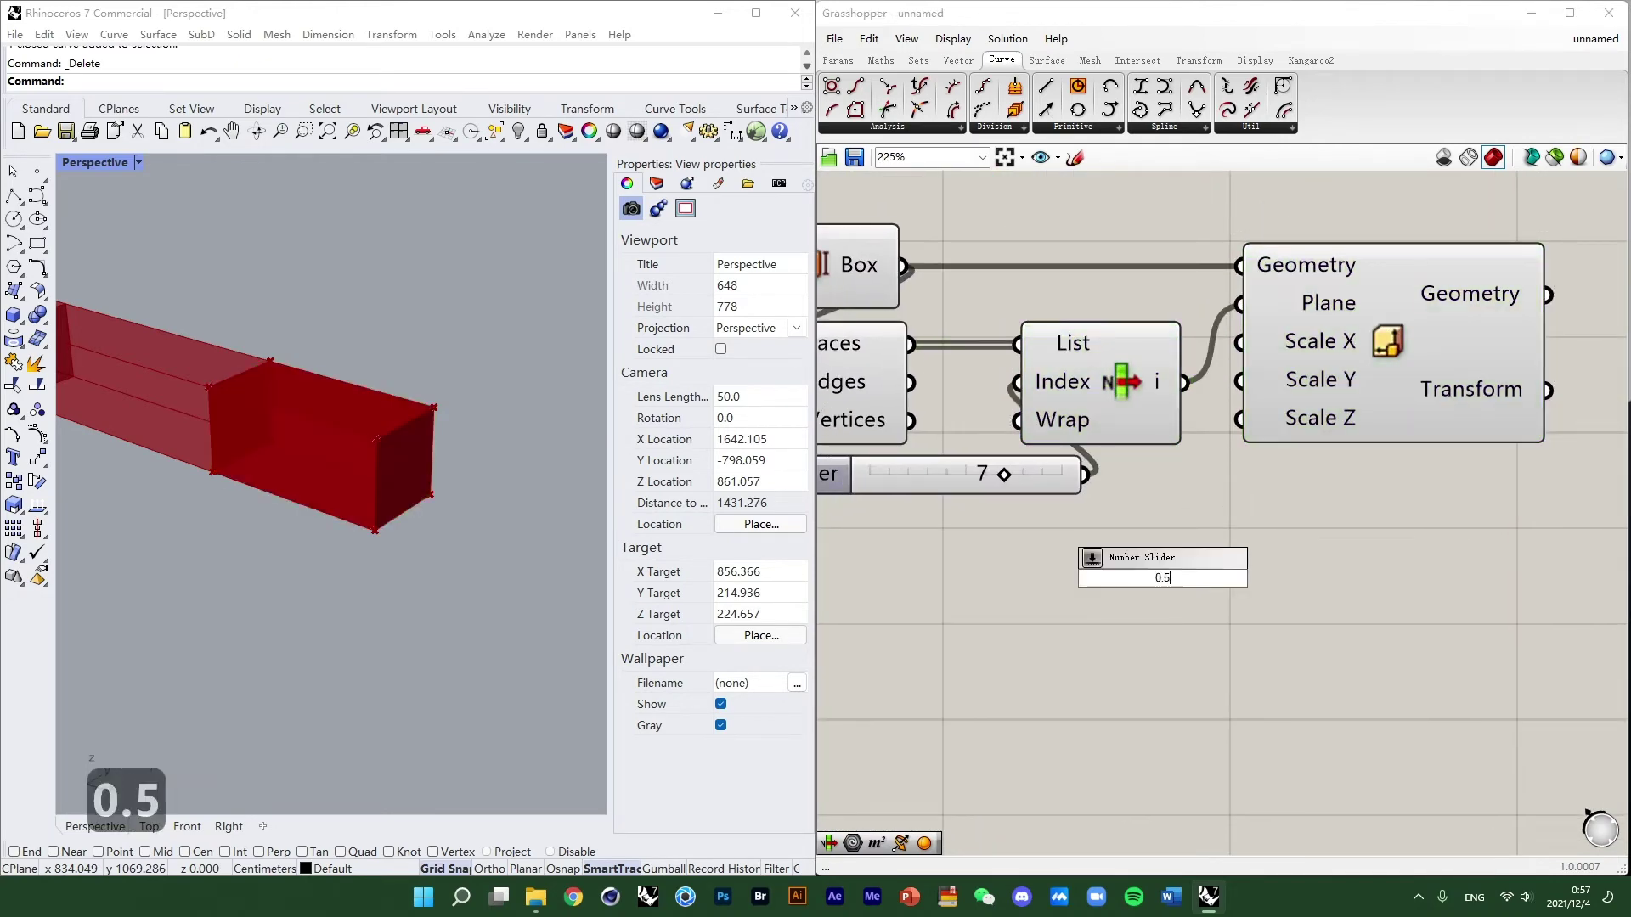
{"action": "key", "text": "Return"}
{"action": "left_click_drag", "start_coordinate": [1164, 583], "coordinate": [1032, 593]}
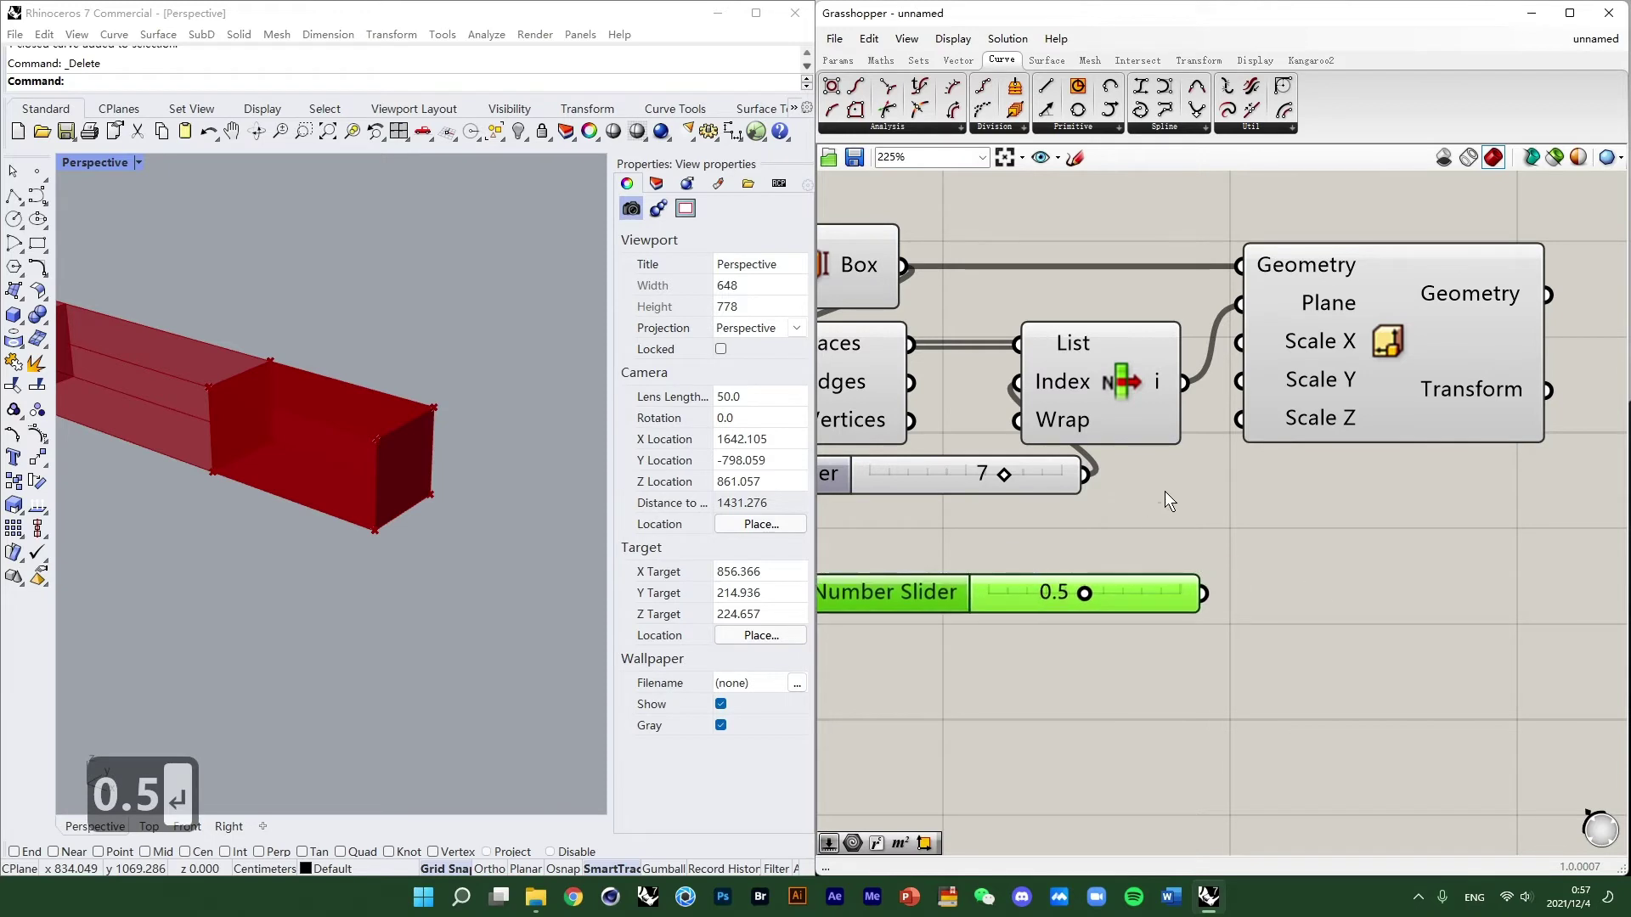
{"action": "scroll", "coordinate": [1215, 520], "scroll_direction": "down", "scroll_amount": 1}
{"action": "left_click", "coordinate": [1306, 465]}
{"action": "right_click_drag", "start_coordinate": [324, 416], "coordinate": [263, 420]}
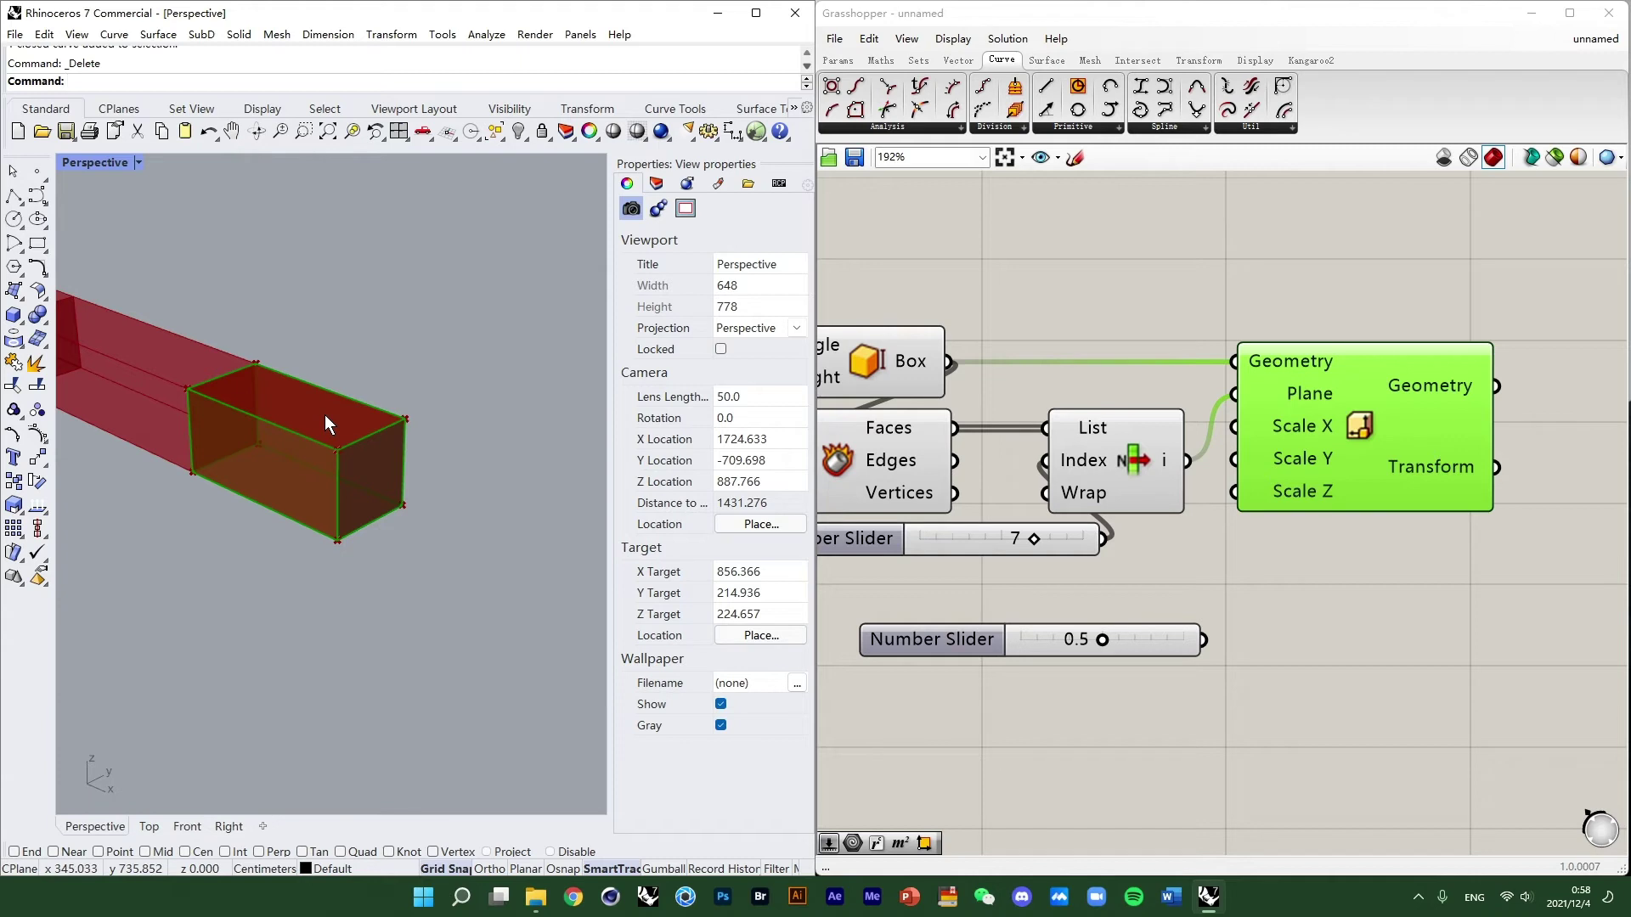
{"action": "left_click_drag", "start_coordinate": [1204, 639], "coordinate": [1263, 499]}
Set the Scale Z slider to 0.2 to thin the hand box.
{"action": "right_click_drag", "start_coordinate": [297, 475], "coordinate": [332, 429]}
{"action": "scroll", "coordinate": [400, 394], "scroll_direction": "up", "scroll_amount": 4}
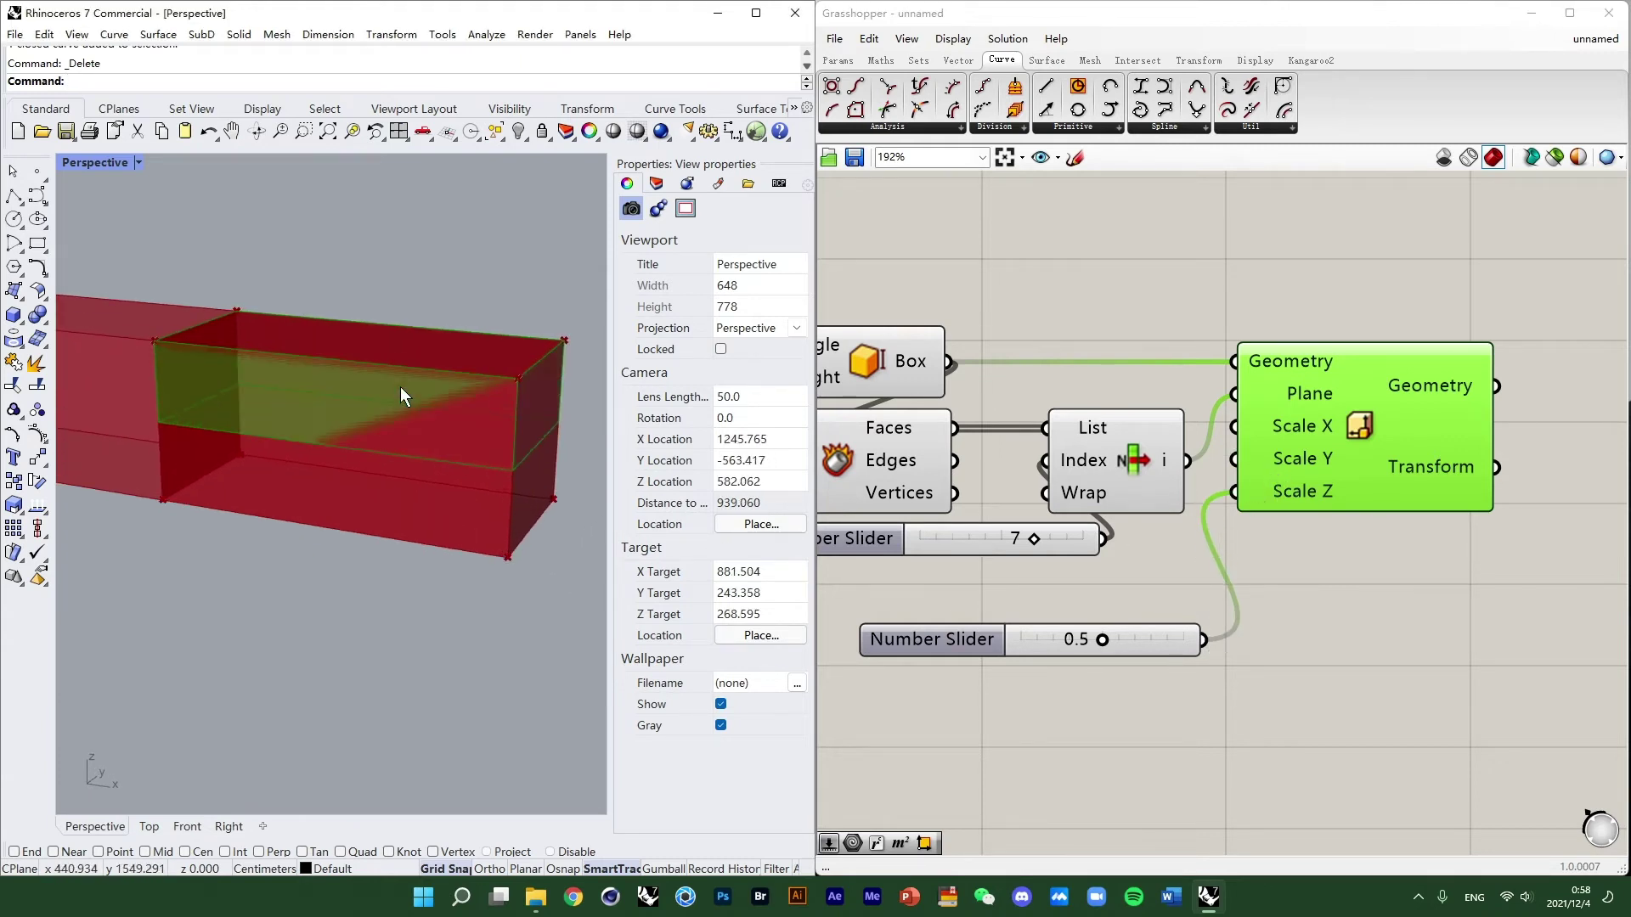
{"action": "right_click_drag", "start_coordinate": [400, 388], "coordinate": [368, 397]}
{"action": "left_click_drag", "start_coordinate": [1102, 639], "coordinate": [1053, 643]}
Hide the previews of the hand's Box Rectangle, Deconstruct Brep and face List Item, leaving Scale NU visible.
{"action": "scroll", "coordinate": [1149, 617], "scroll_direction": "down", "scroll_amount": 3}
{"action": "scroll", "coordinate": [1223, 621], "scroll_direction": "up", "scroll_amount": 1}
{"action": "right_click_drag", "start_coordinate": [1164, 596], "coordinate": [1267, 569]}
{"action": "scroll", "coordinate": [1193, 615], "scroll_direction": "down", "scroll_amount": 3}
{"action": "left_click_drag", "start_coordinate": [1269, 569], "coordinate": [1089, 449]}
{"action": "middle_click", "coordinate": [1185, 452]}
{"action": "left_click", "coordinate": [1237, 396]}
{"action": "left_click_drag", "start_coordinate": [1372, 554], "coordinate": [1308, 445]}
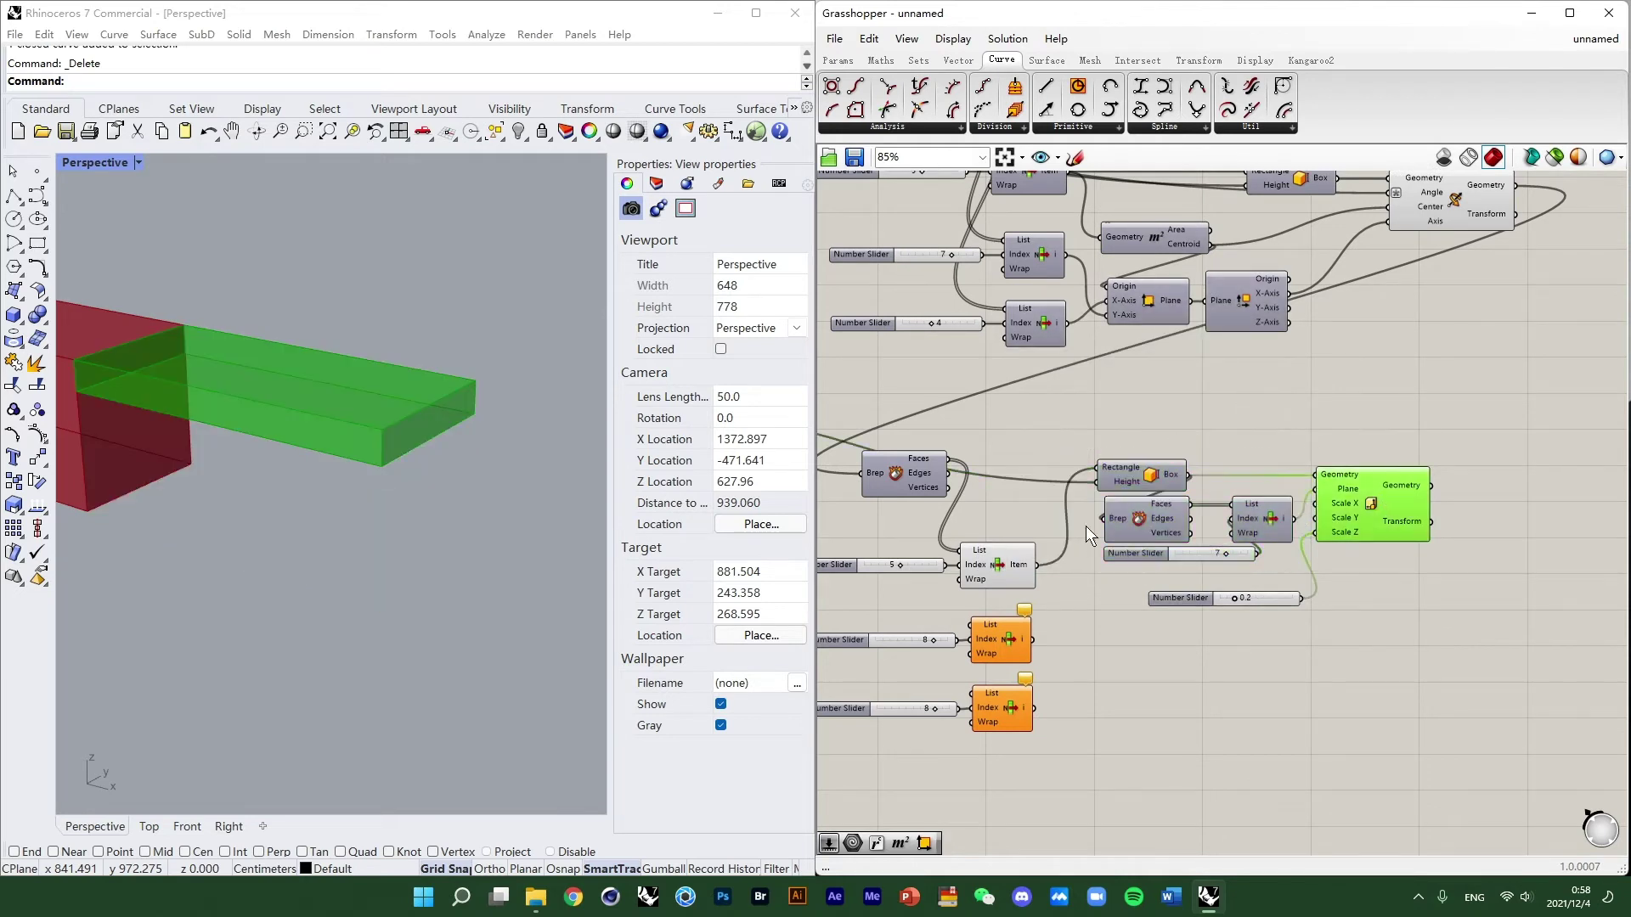
Check the scaled hand on the arm and tuck the Scale Z slider directly beneath the face index slider.
{"action": "scroll", "coordinate": [319, 430], "scroll_direction": "down", "scroll_amount": 4}
{"action": "right_click_drag", "start_coordinate": [319, 430], "coordinate": [362, 399]}
{"action": "scroll", "coordinate": [340, 427], "scroll_direction": "up", "scroll_amount": 6}
{"action": "scroll", "coordinate": [392, 441], "scroll_direction": "down", "scroll_amount": 2}
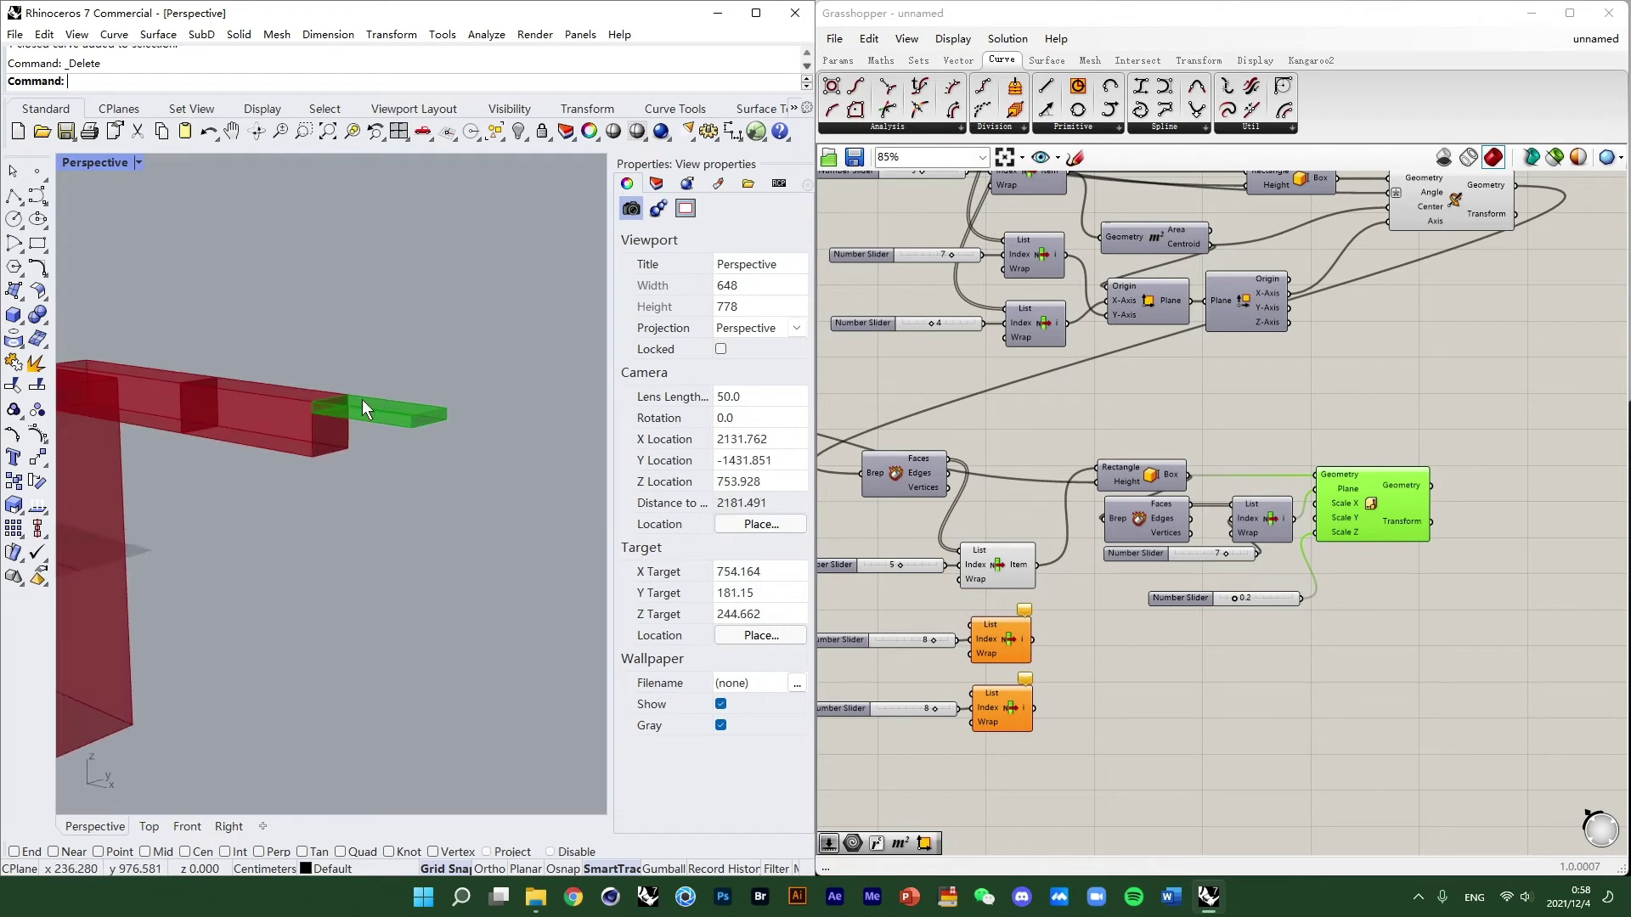
{"action": "left_click", "coordinate": [1322, 642]}
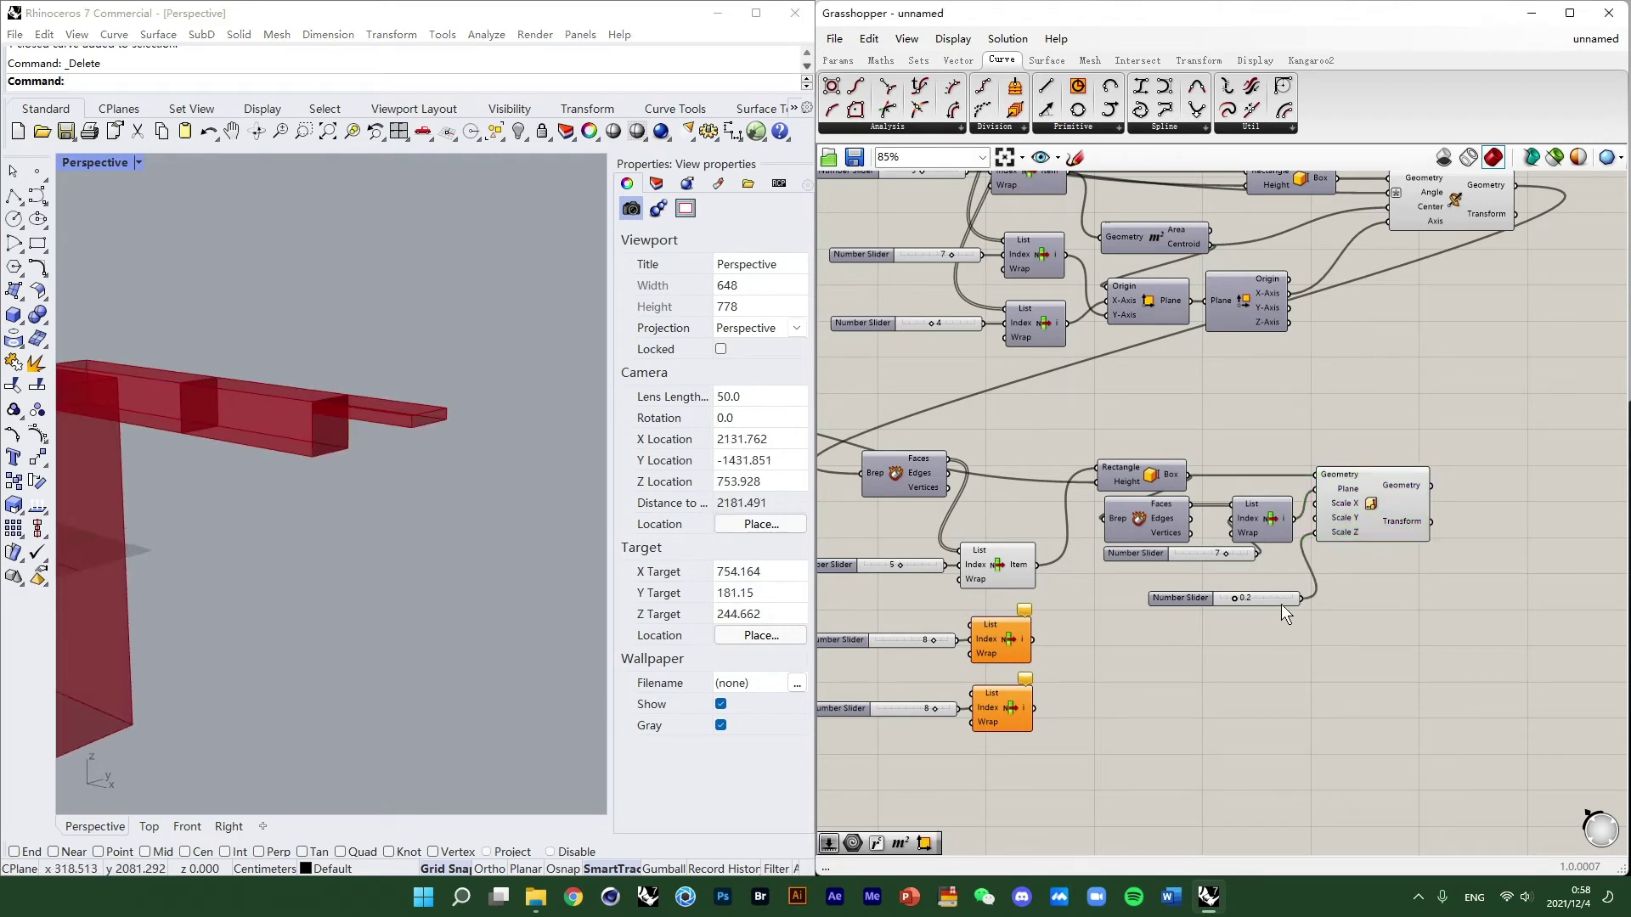
{"action": "left_click_drag", "start_coordinate": [1282, 605], "coordinate": [1239, 580]}
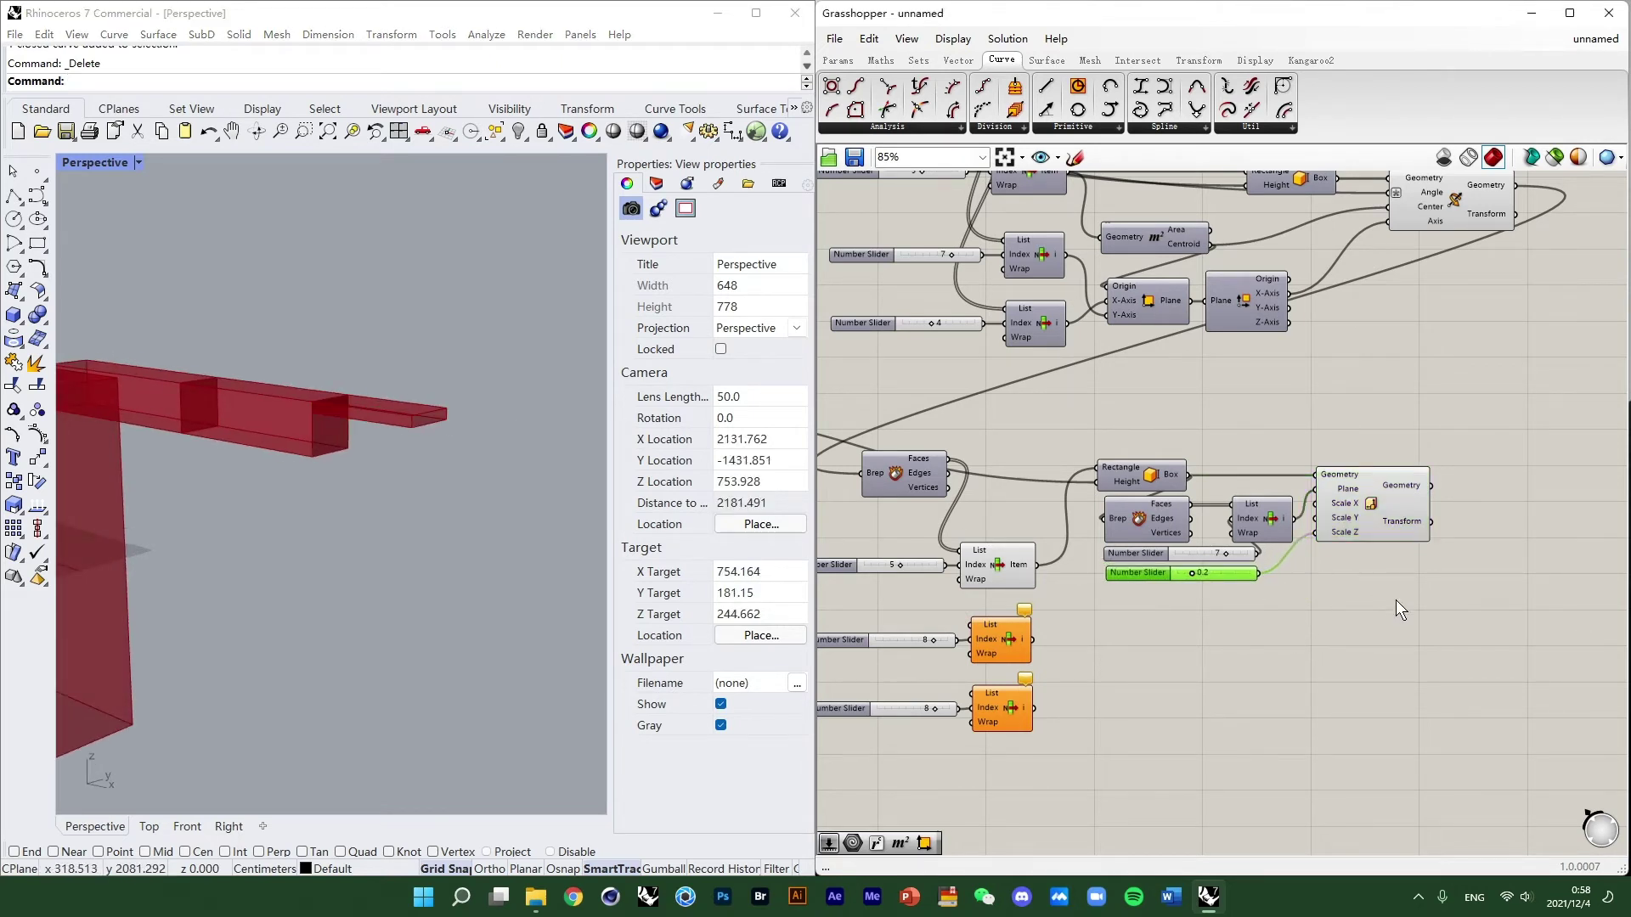
Add a Rotate 3D component for the scaled hand box.
{"action": "scroll", "coordinate": [1392, 599], "scroll_direction": "down", "scroll_amount": 3}
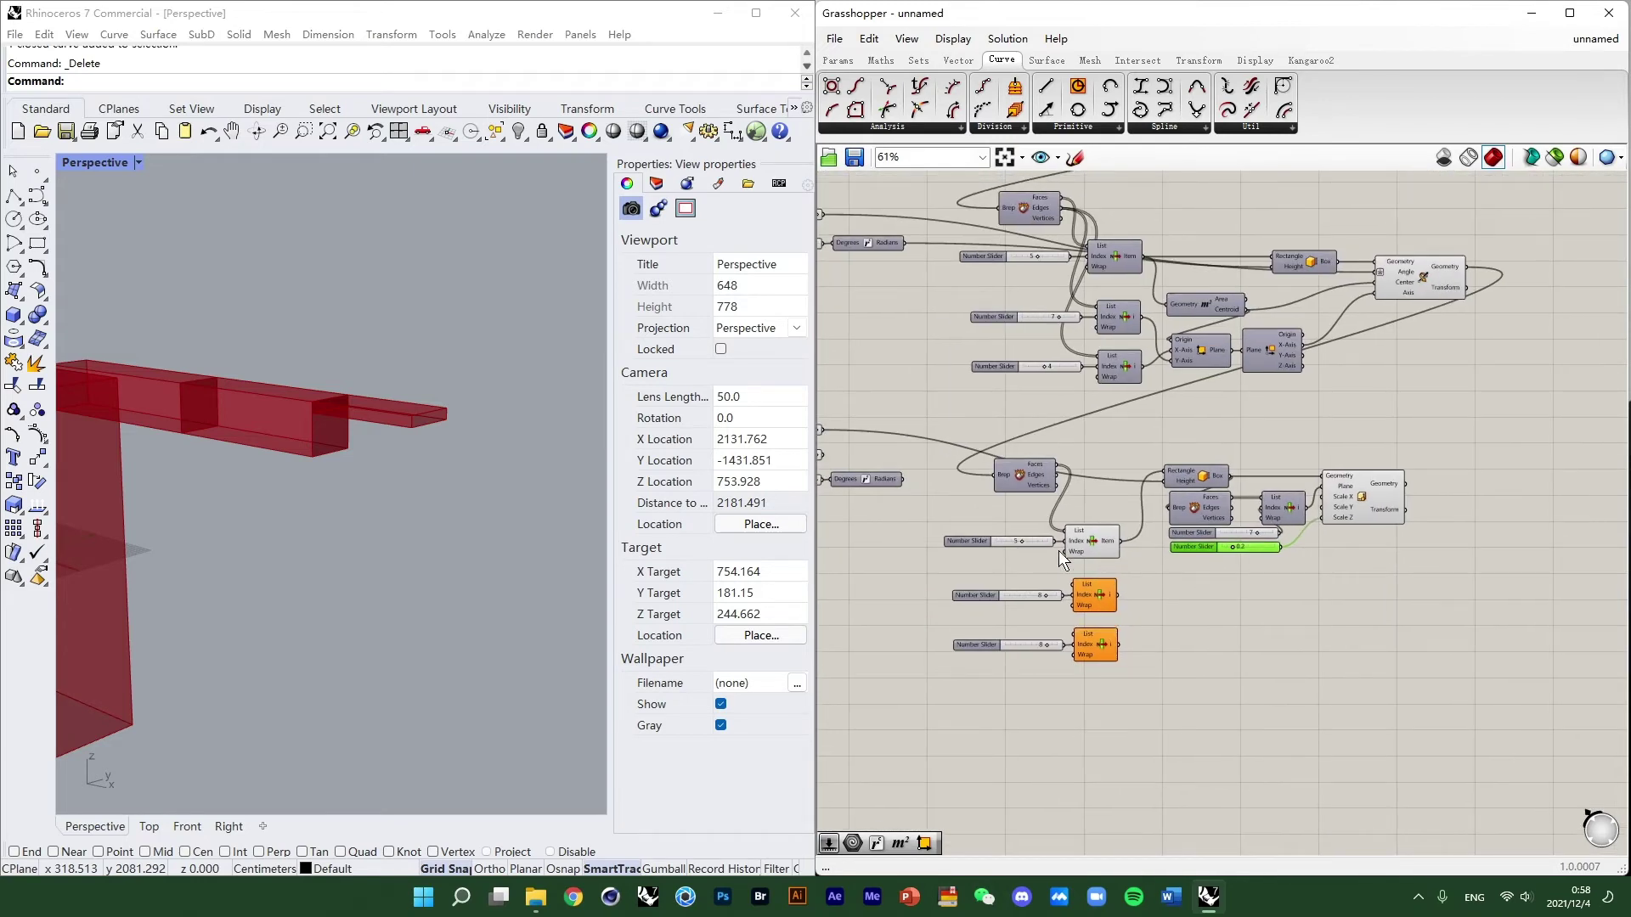
{"action": "left_click", "coordinate": [1372, 494]}
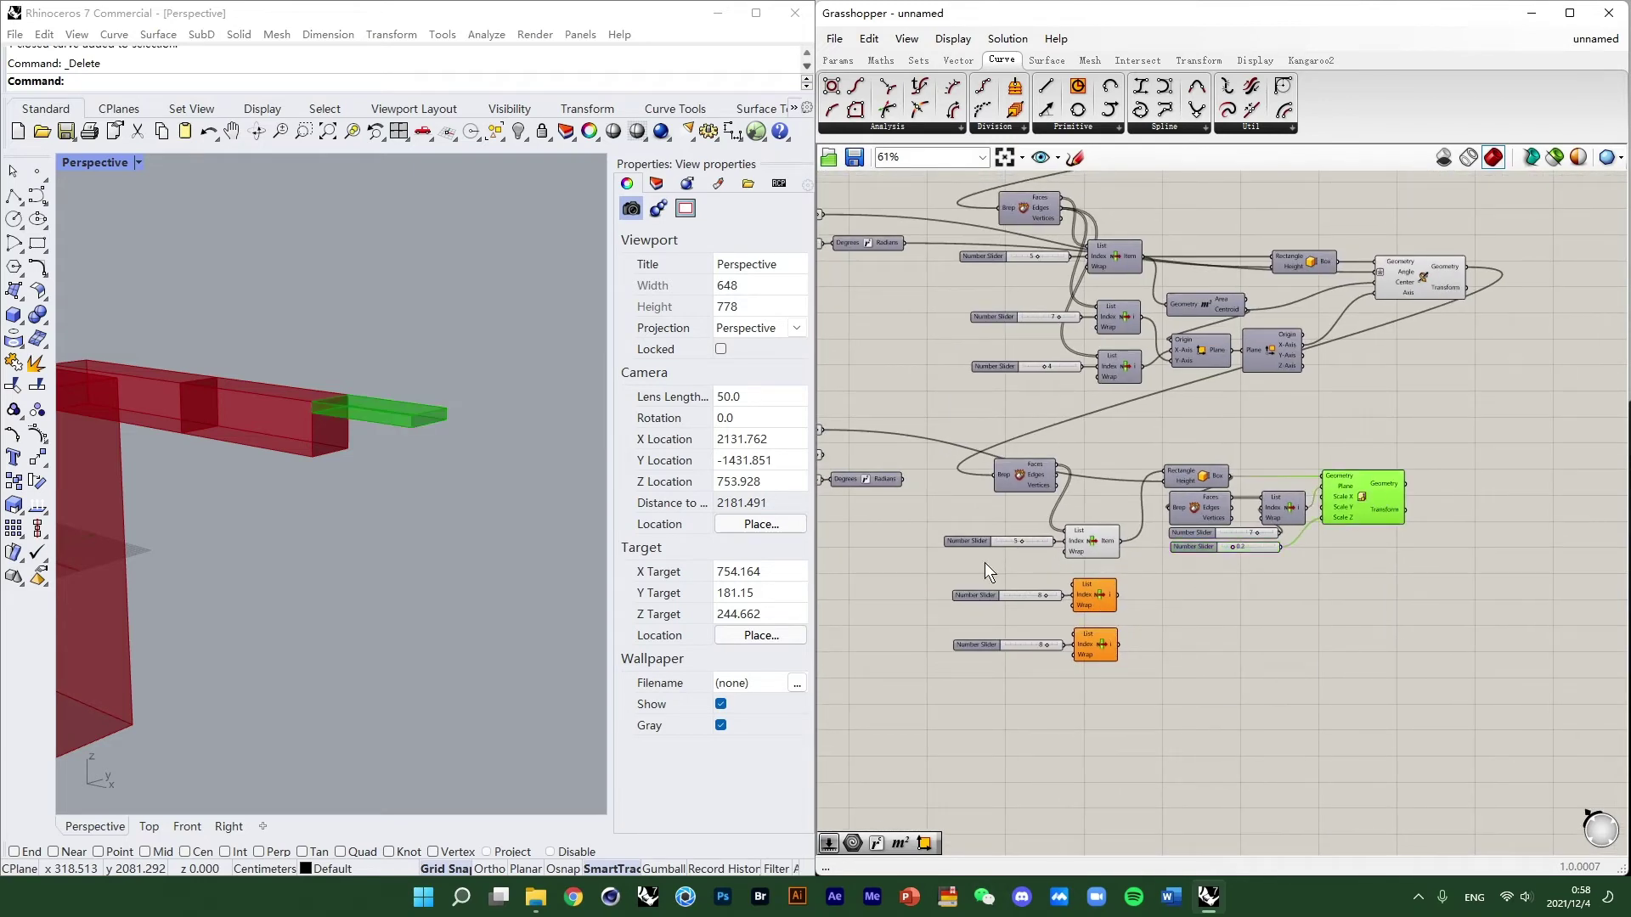
{"action": "scroll", "coordinate": [357, 457], "scroll_direction": "up", "scroll_amount": 8}
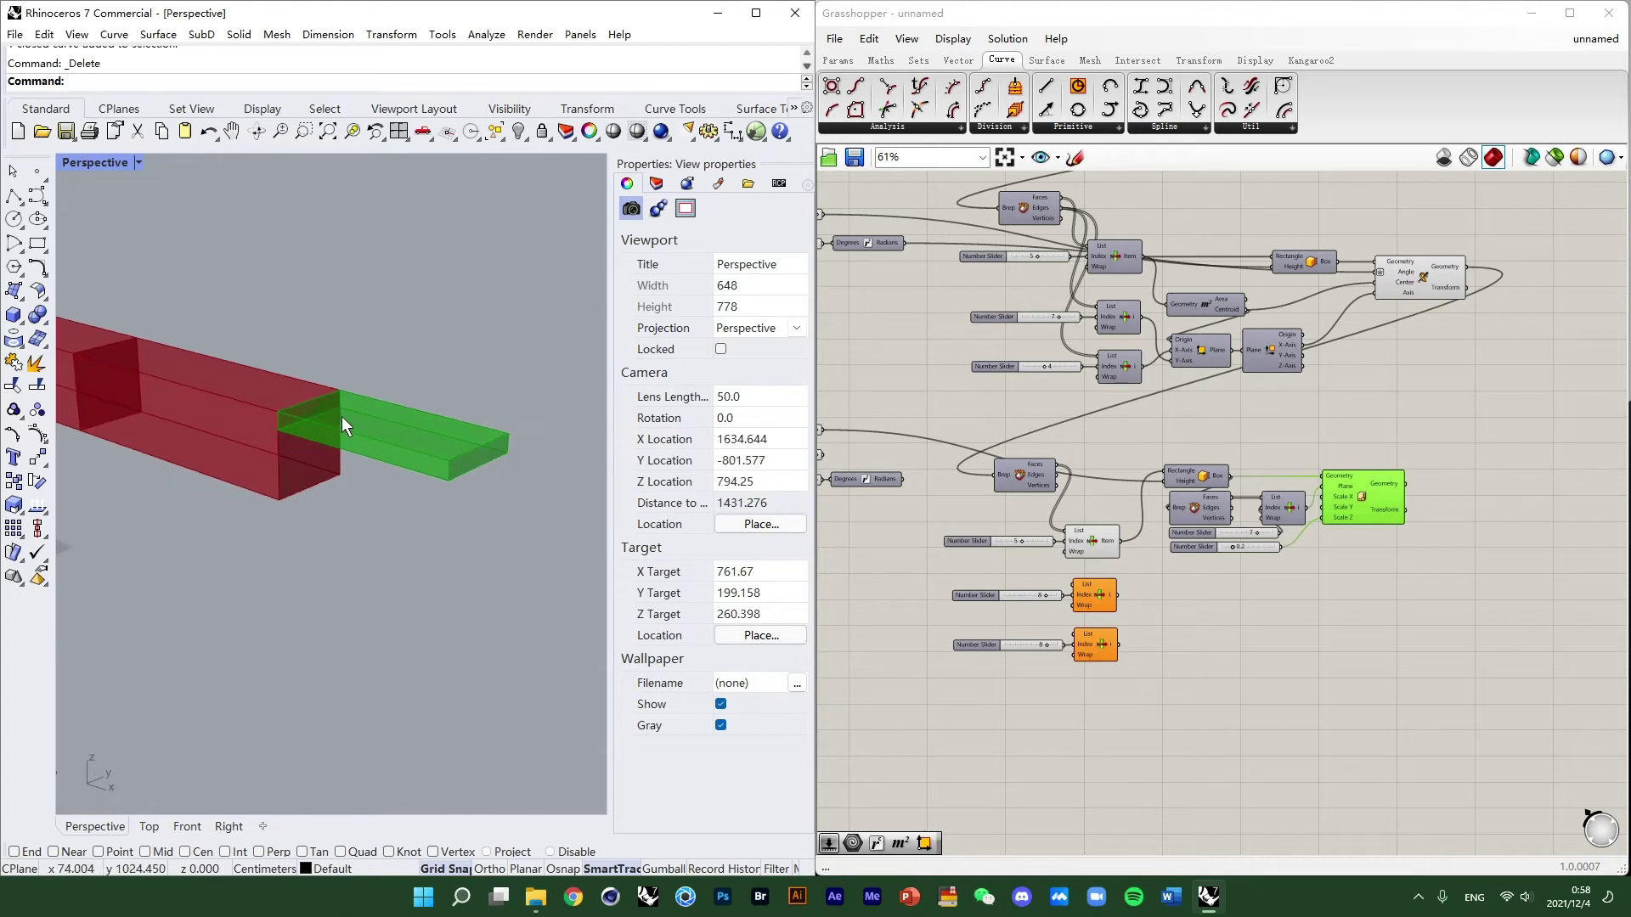
{"action": "right_click_drag", "start_coordinate": [1447, 564], "coordinate": [1269, 562]}
{"action": "double_click", "coordinate": [1245, 568]}
{"action": "scroll", "coordinate": [1401, 571], "scroll_direction": "up", "scroll_amount": 3}
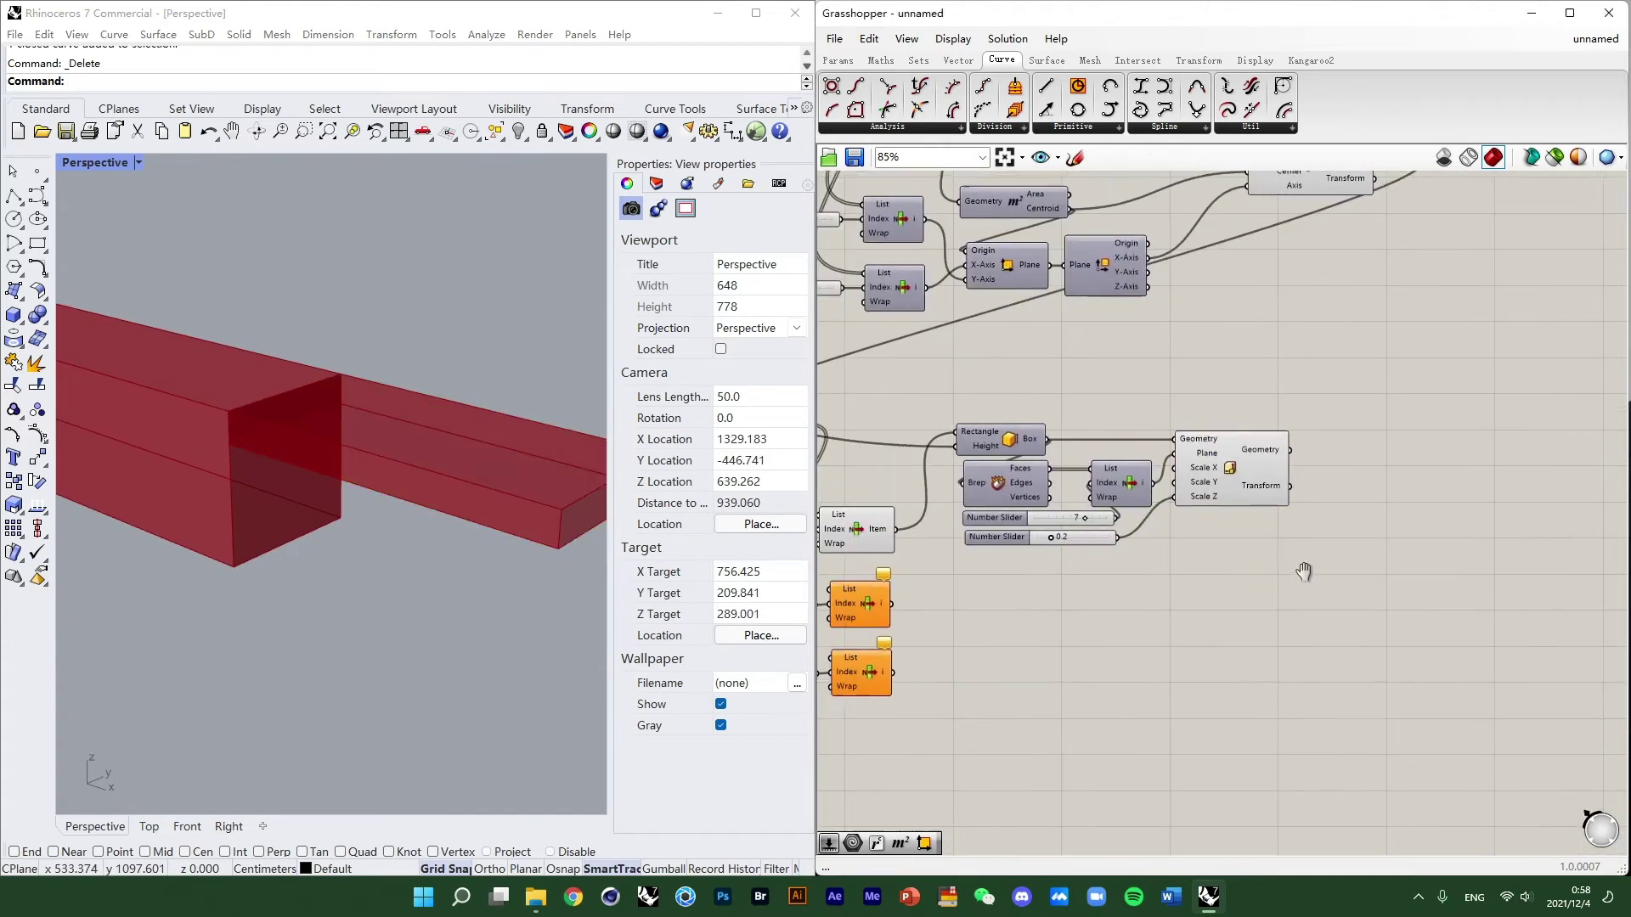
{"action": "type", "text": "ra"}
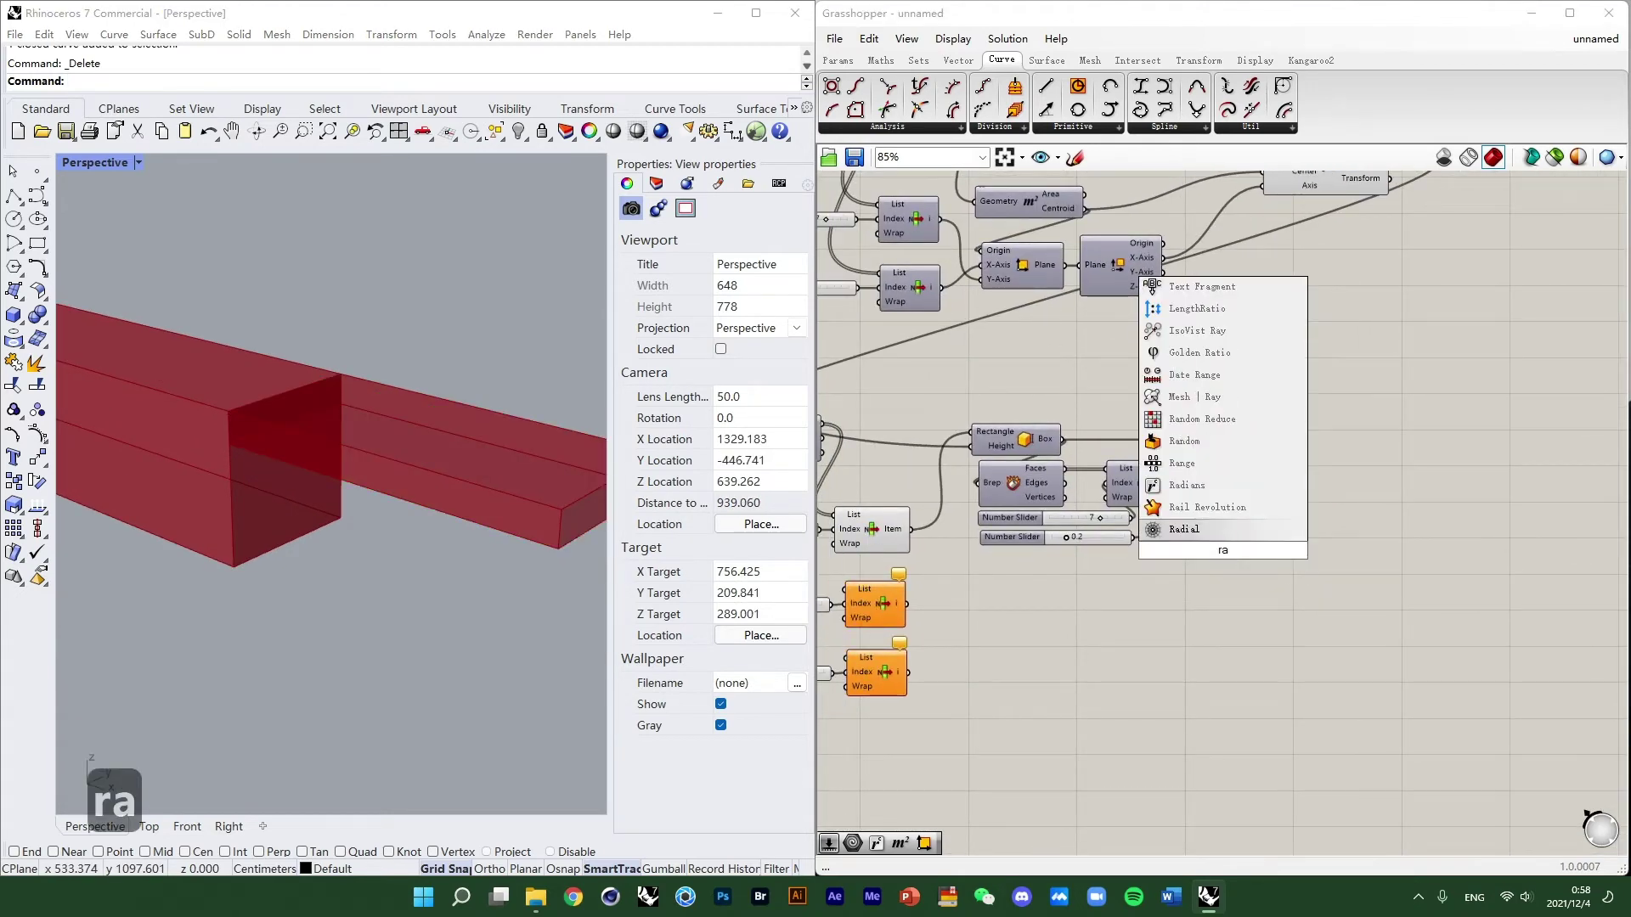
{"action": "key", "text": "BackSpace"}
{"action": "type", "text": "or"}
{"action": "key", "text": "BackSpace"}
{"action": "type", "text": "ta"}
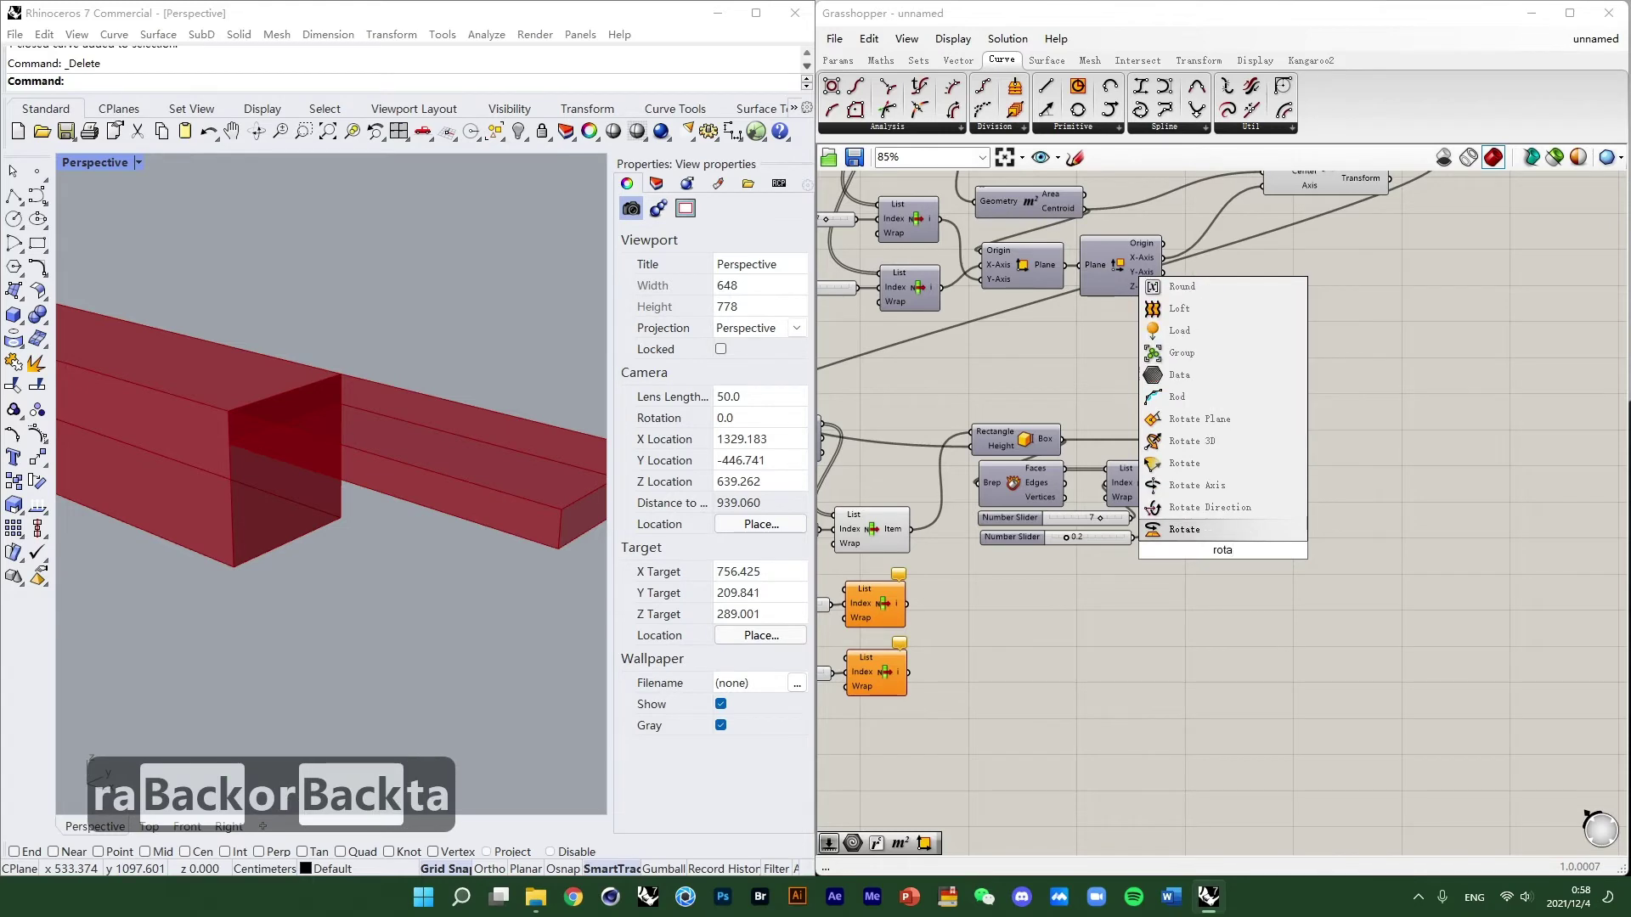
{"action": "left_click", "coordinate": [1213, 447]}
Place Rotate 3D below Scale NU and connect the hand angle's Radians output to its Angle input.
{"action": "right_click_drag", "start_coordinate": [1324, 586], "coordinate": [1225, 607]}
{"action": "left_click_drag", "start_coordinate": [1128, 580], "coordinate": [1151, 615]}
{"action": "scroll", "coordinate": [1150, 616], "scroll_direction": "up", "scroll_amount": 3}
{"action": "right_click_drag", "start_coordinate": [1175, 557], "coordinate": [1221, 452]}
{"action": "left_click_drag", "start_coordinate": [1157, 474], "coordinate": [1167, 511]}
{"action": "scroll", "coordinate": [1159, 503], "scroll_direction": "down", "scroll_amount": 2}
{"action": "scroll", "coordinate": [1026, 466], "scroll_direction": "down", "scroll_amount": 2}
{"action": "right_click_drag", "start_coordinate": [1026, 466], "coordinate": [1294, 463]}
{"action": "left_click_drag", "start_coordinate": [927, 369], "coordinate": [1352, 480]}
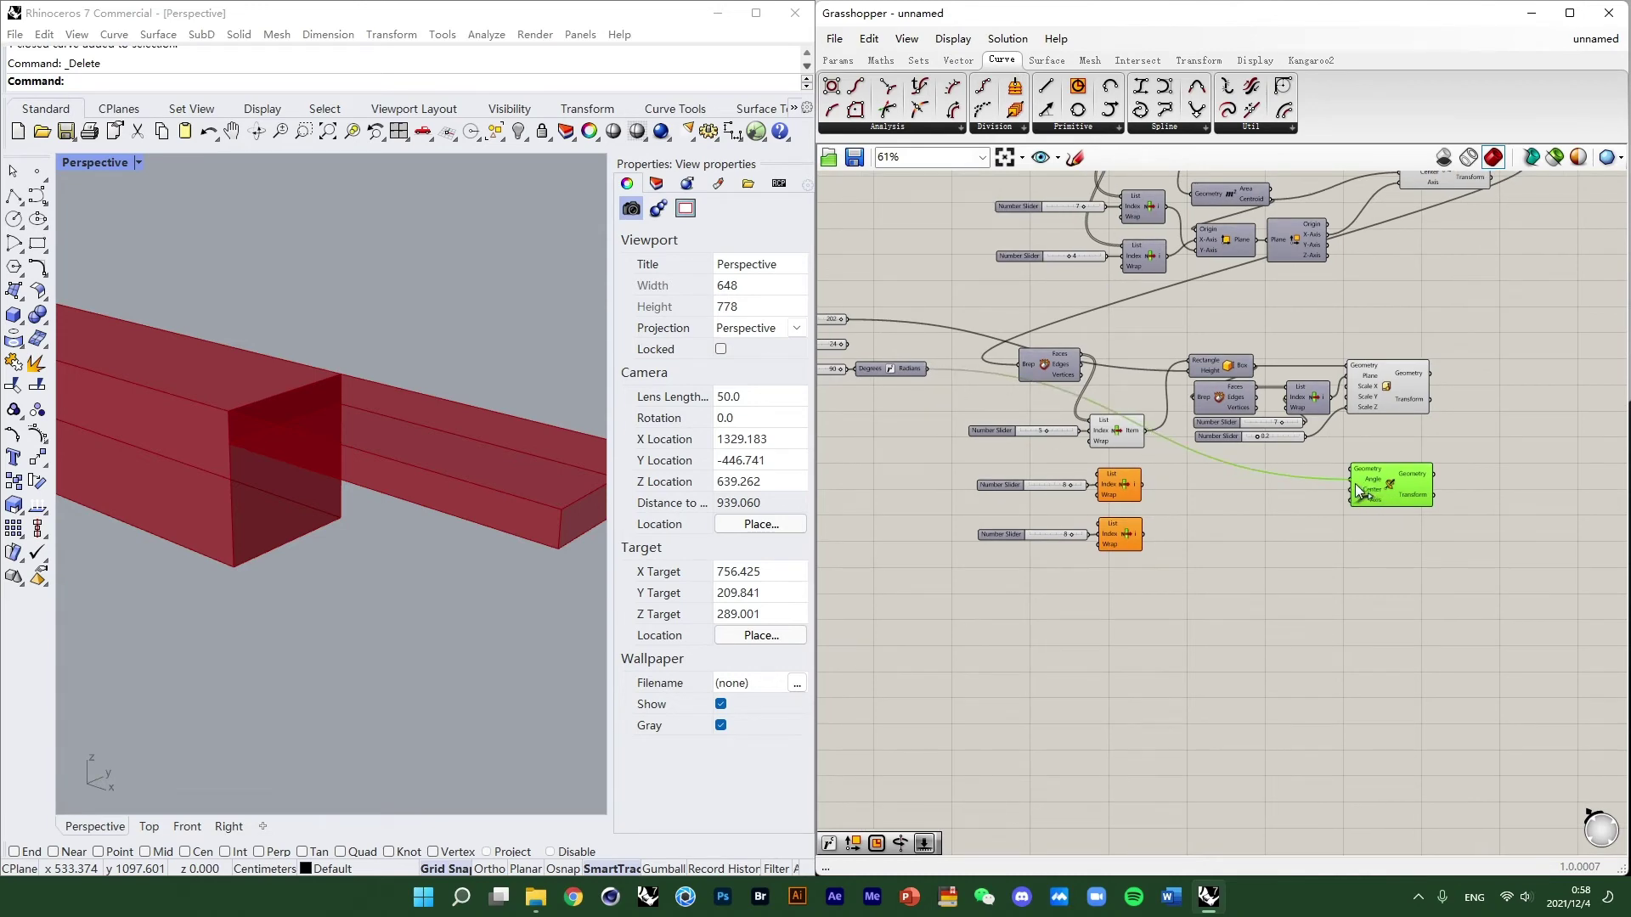
{"action": "scroll", "coordinate": [1354, 482], "scroll_direction": "up", "scroll_amount": 3}
{"action": "right_click_drag", "start_coordinate": [1302, 509], "coordinate": [1224, 501]}
{"action": "right_click_drag", "start_coordinate": [1147, 463], "coordinate": [1339, 493]}
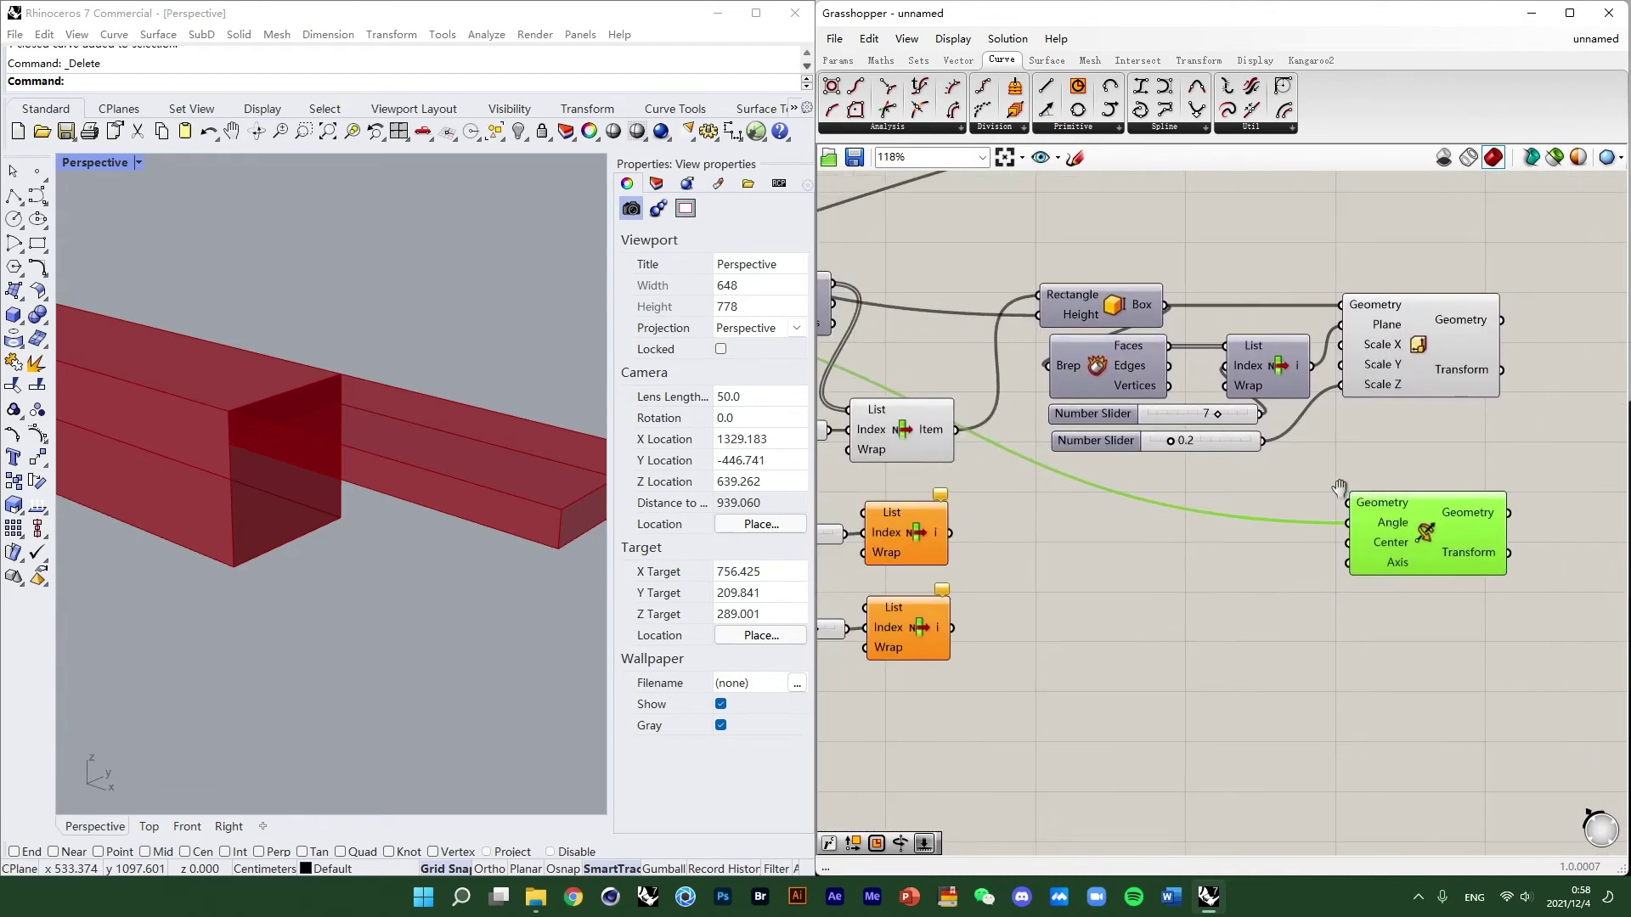
Examine how the Scale Z slider and Scale NU component control the hand's thickness relative to the forearm.
{"action": "left_click", "coordinate": [1215, 443]}
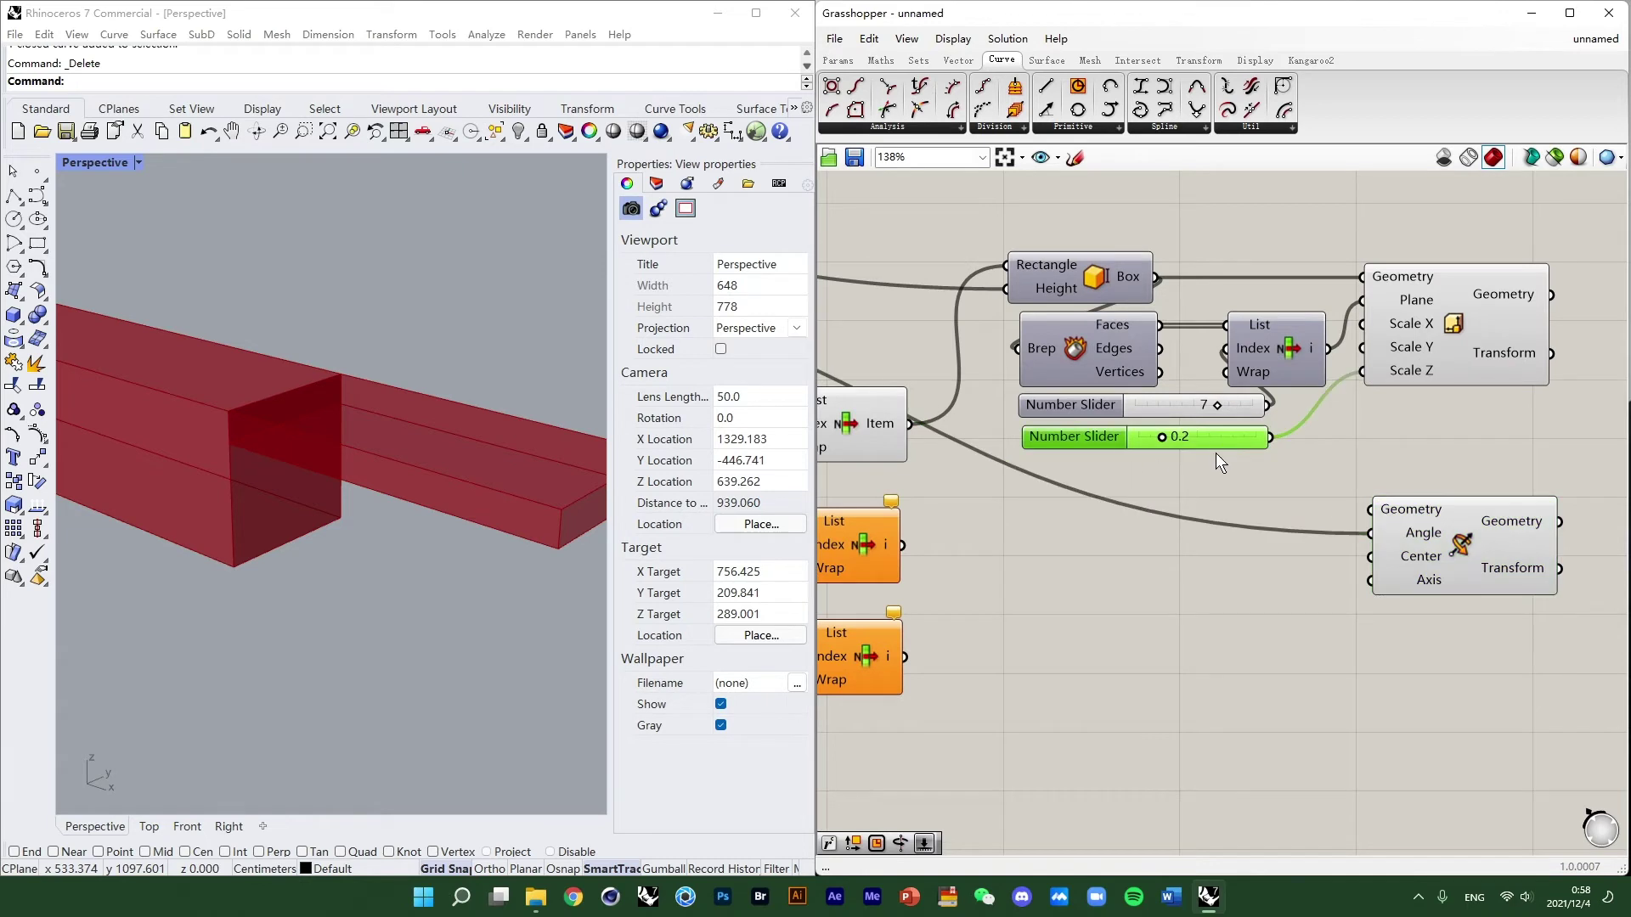
{"action": "scroll", "coordinate": [1215, 452], "scroll_direction": "up", "scroll_amount": 1}
{"action": "left_click_drag", "start_coordinate": [1216, 487], "coordinate": [1210, 487]}
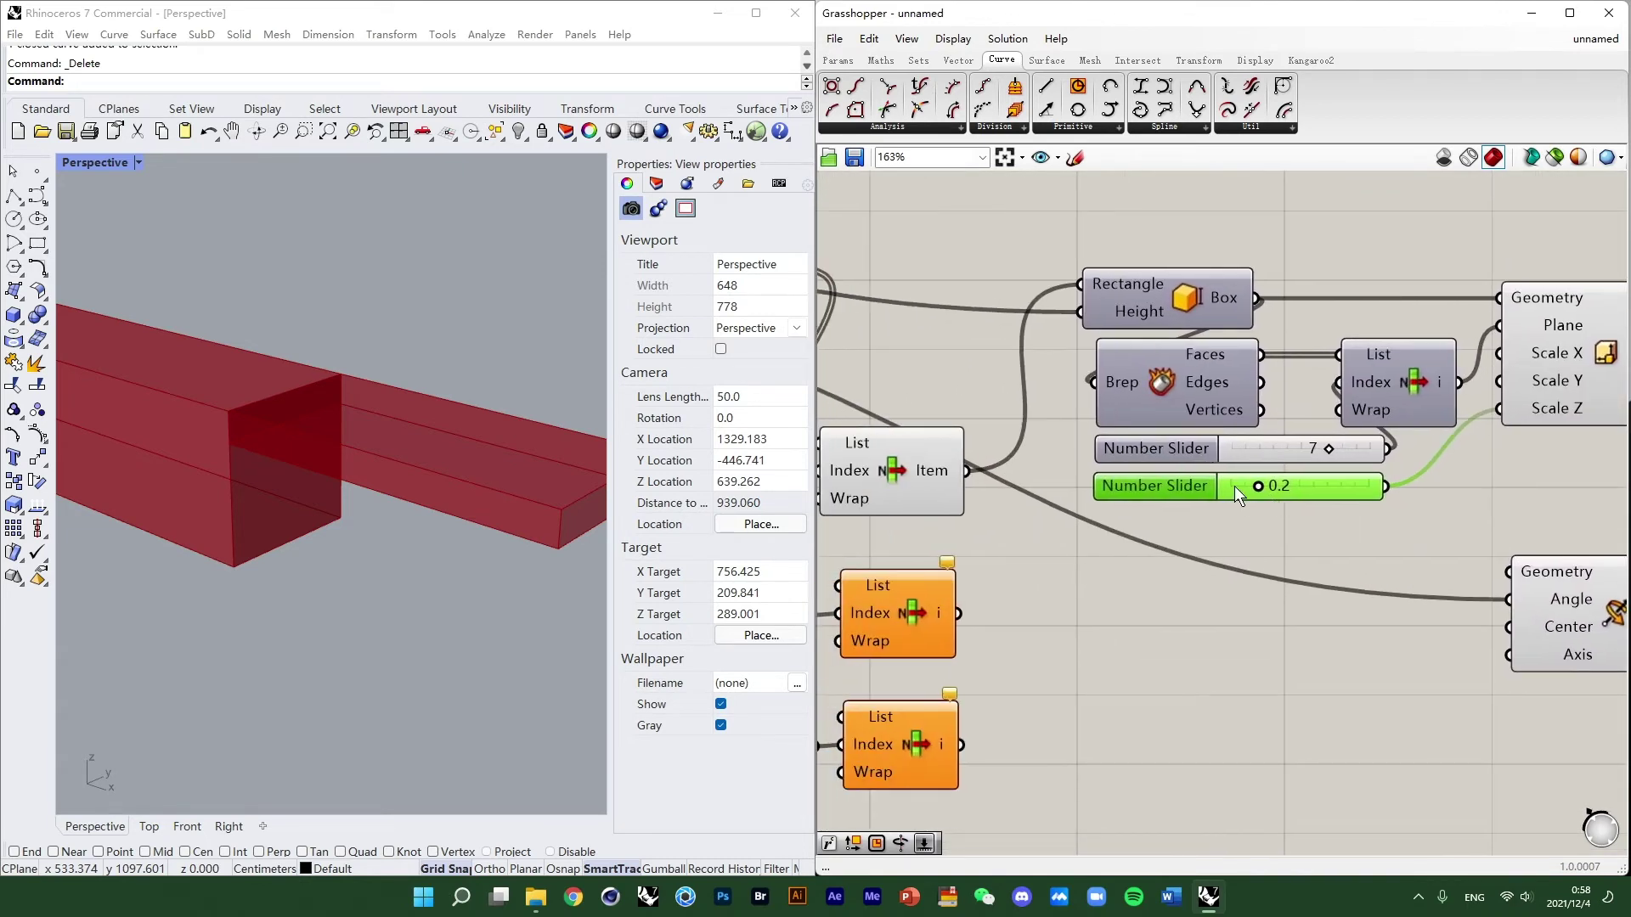
{"action": "right_click_drag", "start_coordinate": [1459, 501], "coordinate": [1301, 549]}
{"action": "left_click", "coordinate": [1361, 468]}
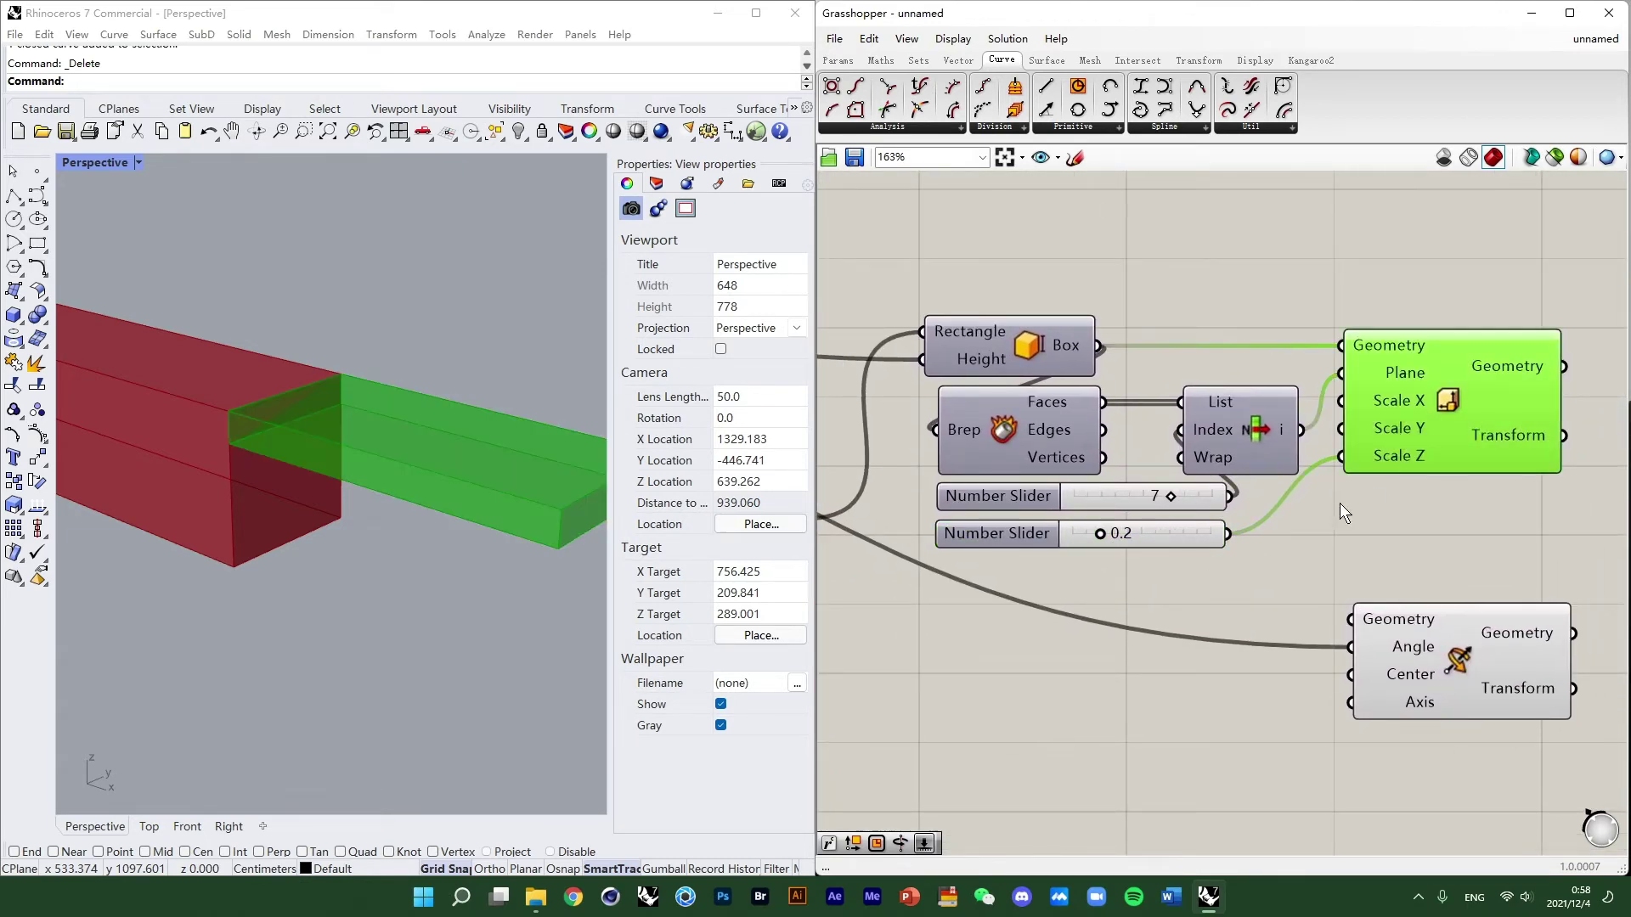
{"action": "right_click_drag", "start_coordinate": [1174, 553], "coordinate": [1219, 574]}
{"action": "left_click", "coordinate": [1214, 563]}
{"action": "right_click_drag", "start_coordinate": [1079, 584], "coordinate": [1322, 591]}
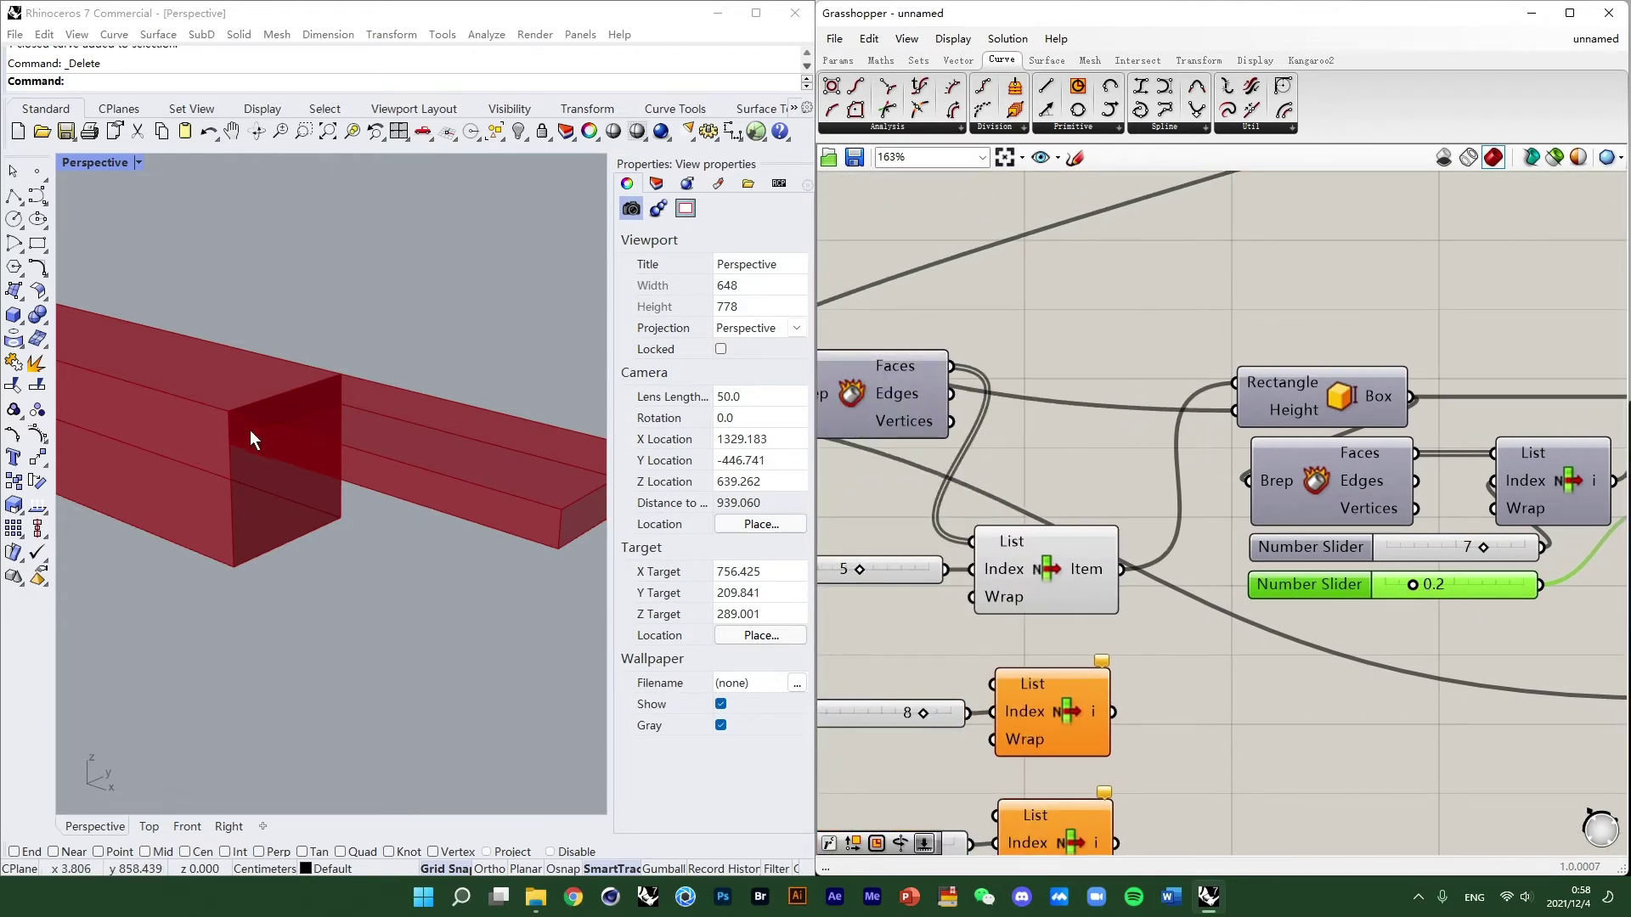
{"action": "right_click_drag", "start_coordinate": [1379, 548], "coordinate": [1229, 527]}
Try the Scale Z slider at 1.0 and inspect the full-thickness hand box from several angles.
{"action": "left_click_drag", "start_coordinate": [1269, 567], "coordinate": [1398, 564]}
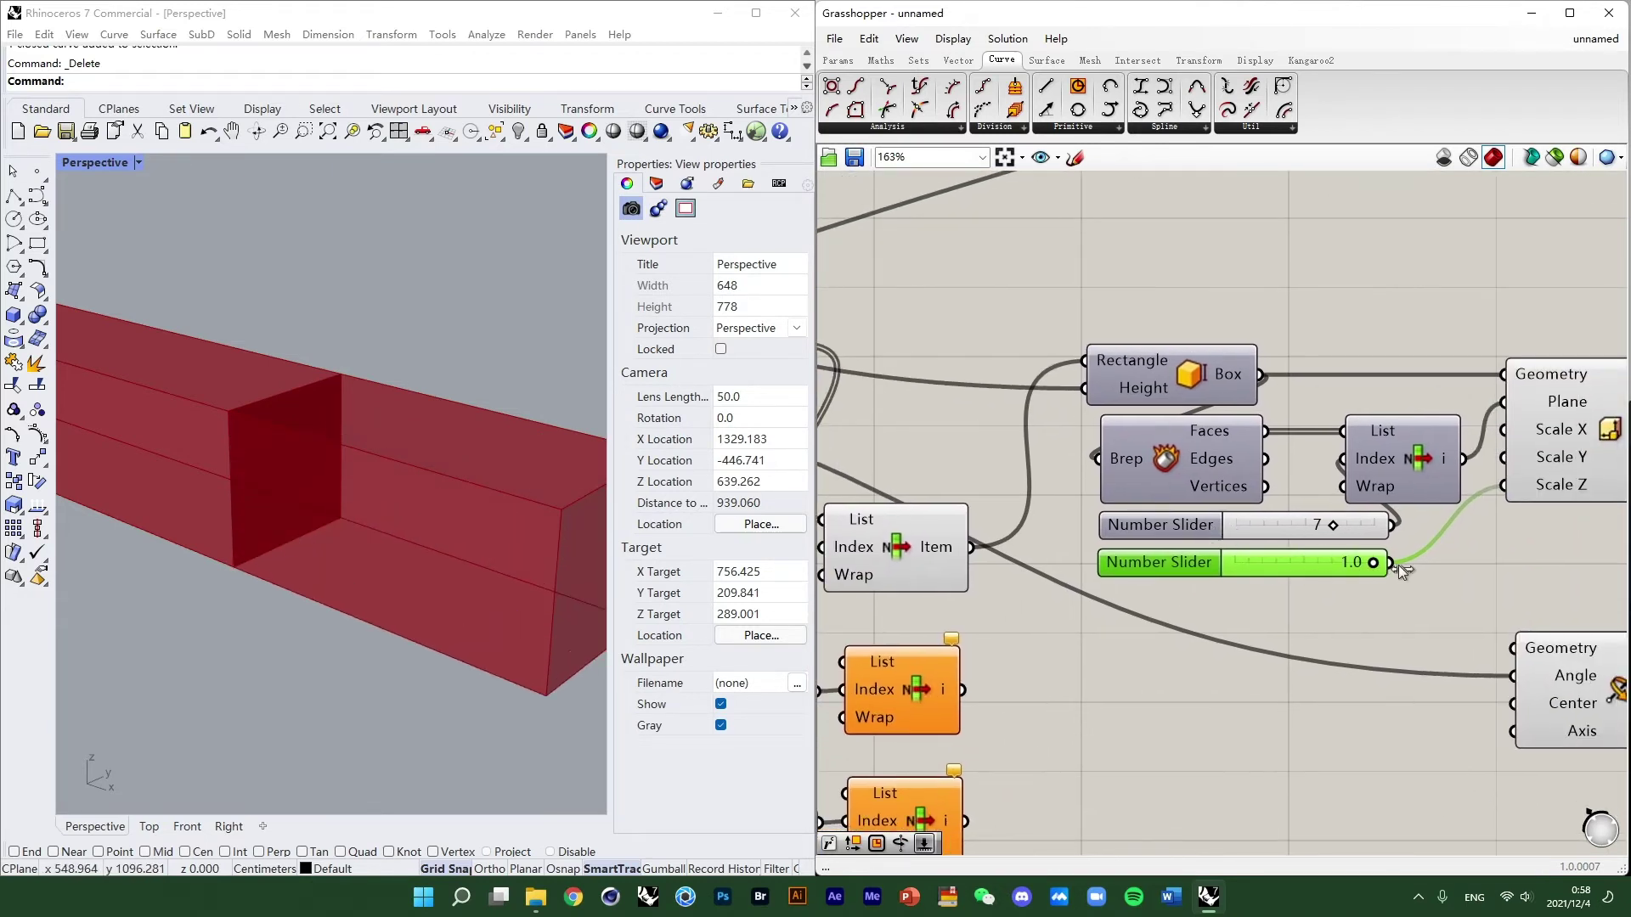
{"action": "scroll", "coordinate": [289, 394], "scroll_direction": "down", "scroll_amount": 5}
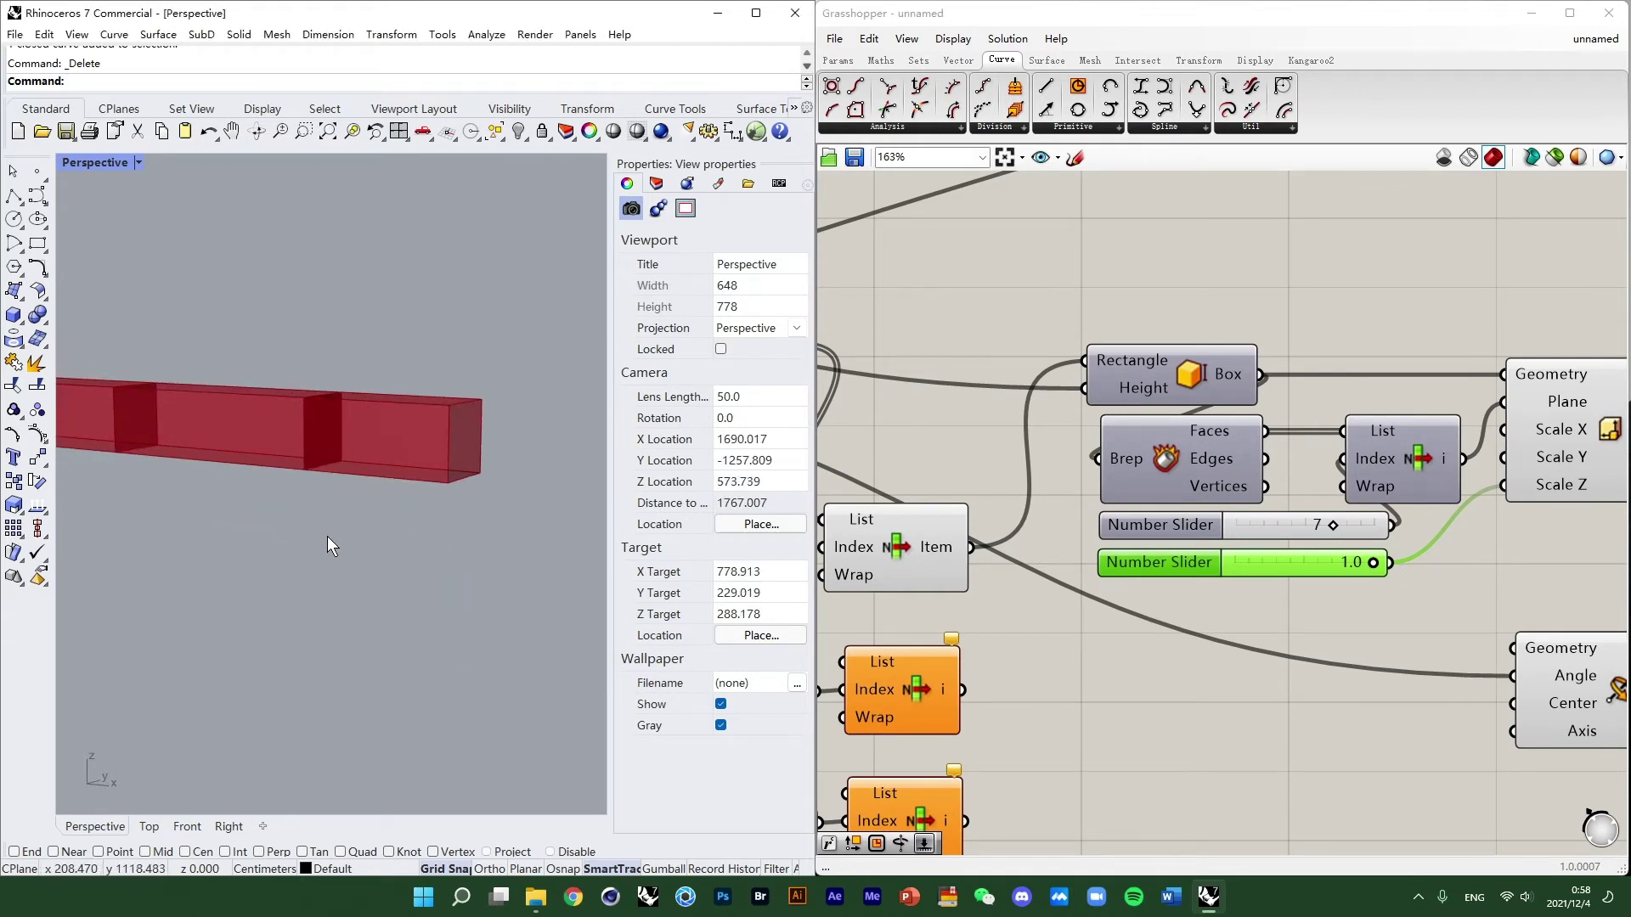
{"action": "scroll", "coordinate": [287, 463], "scroll_direction": "up", "scroll_amount": 2}
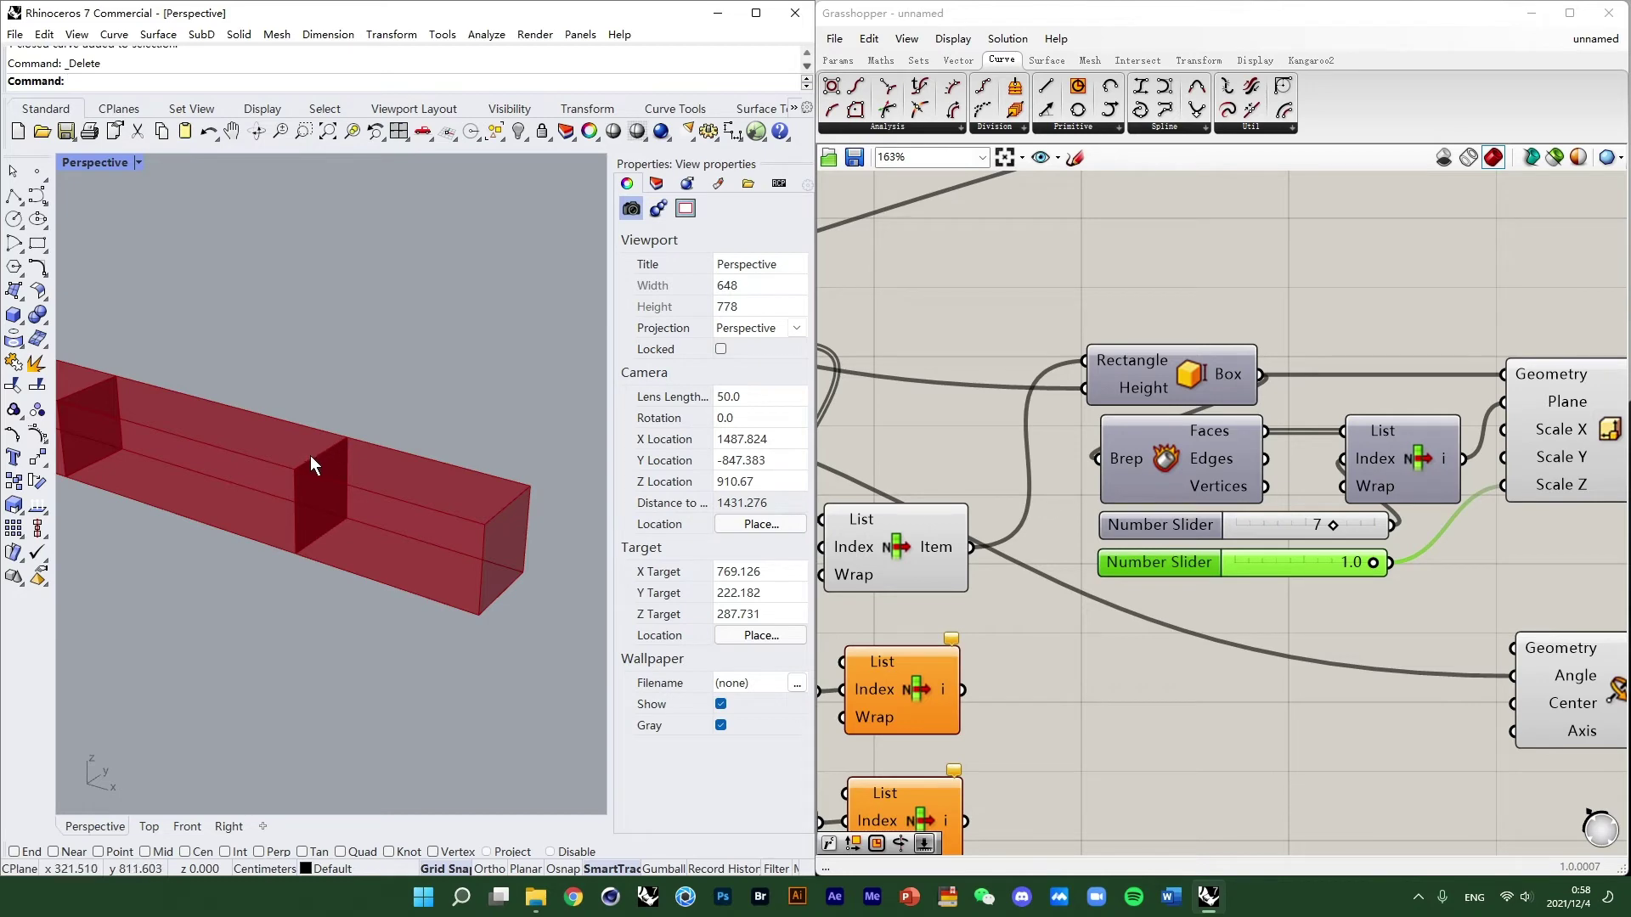
{"action": "scroll", "coordinate": [1096, 407], "scroll_direction": "down", "scroll_amount": 5}
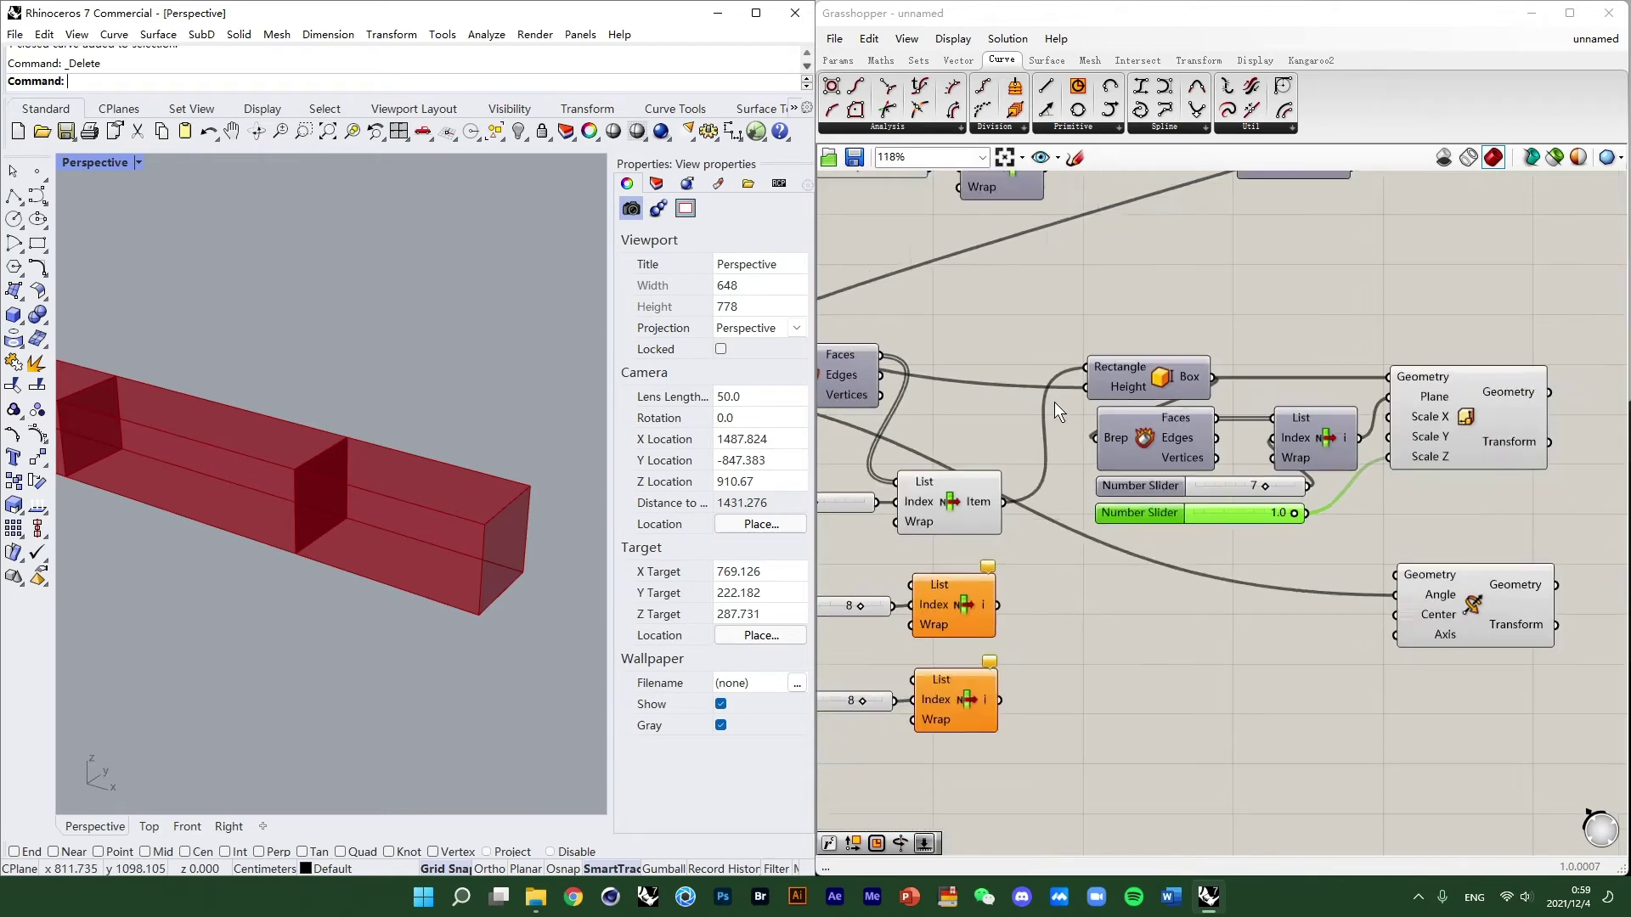
Lower the Scale Z slider to make the hand box thinner than the forearm, and bring the hand's input sliders into view.
{"action": "left_click_drag", "start_coordinate": [1263, 501], "coordinate": [1211, 509]}
{"action": "right_click_drag", "start_coordinate": [881, 522], "coordinate": [1182, 506]}
{"action": "right_click_drag", "start_coordinate": [826, 428], "coordinate": [1048, 549]}
{"action": "scroll", "coordinate": [1045, 464], "scroll_direction": "up", "scroll_amount": 1}
{"action": "right_click_drag", "start_coordinate": [1058, 453], "coordinate": [997, 550]}
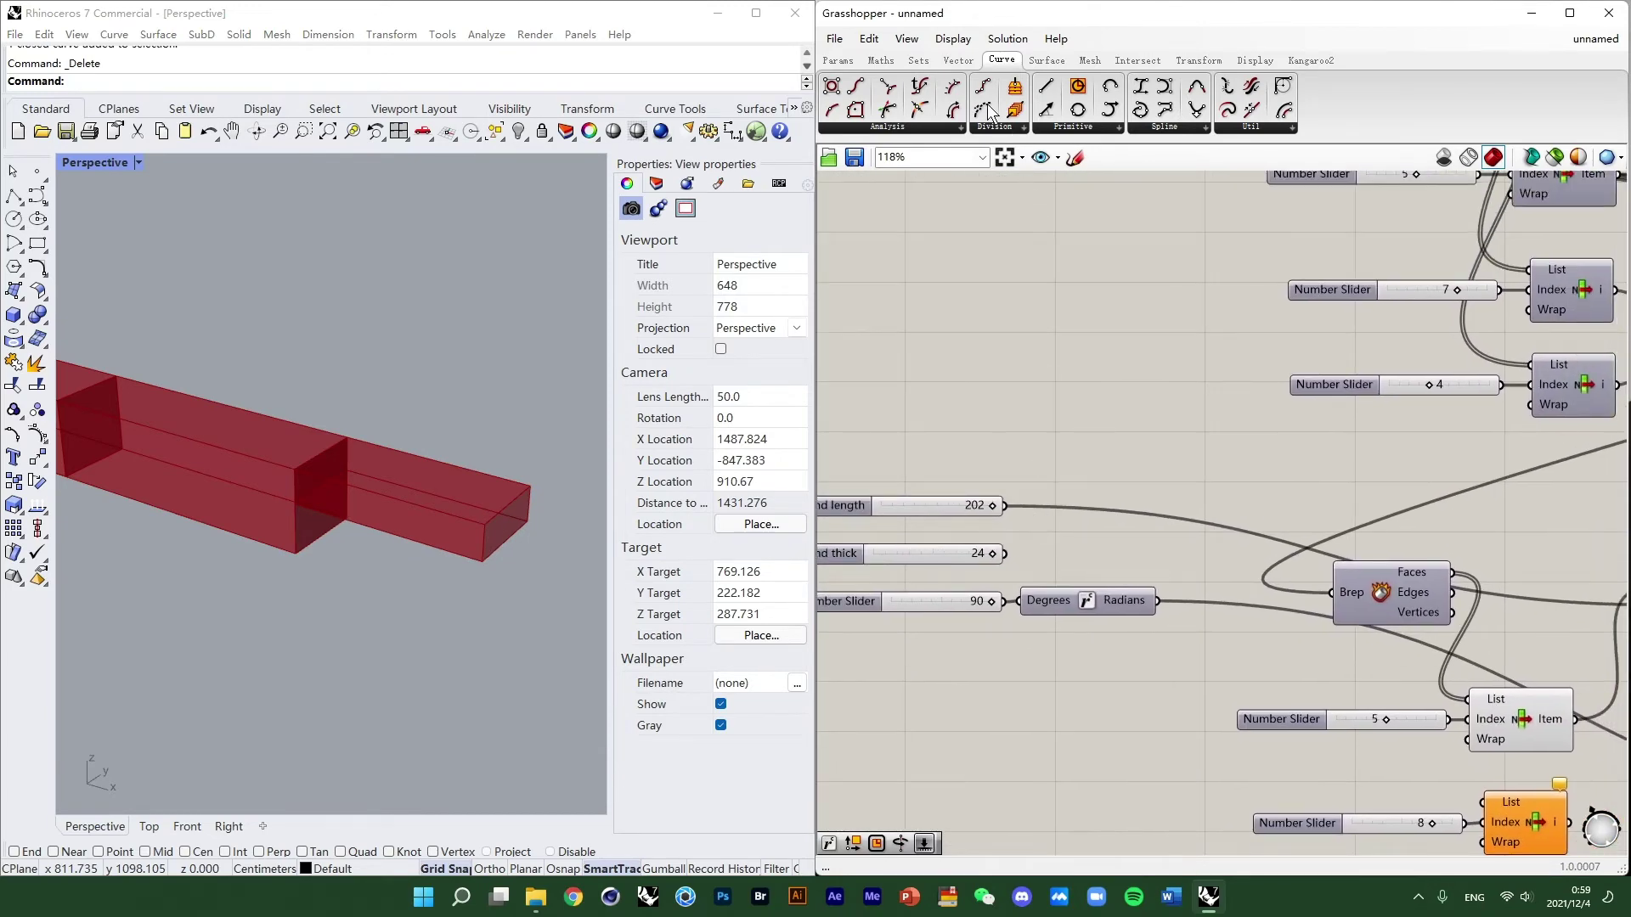
Place a Division component beside the hand sliders and connect Hand thick to its A input.
{"action": "left_click", "coordinate": [927, 62]}
{"action": "left_click", "coordinate": [886, 62]}
{"action": "left_click_drag", "start_coordinate": [961, 153], "coordinate": [1087, 531]}
{"action": "scroll", "coordinate": [1086, 544], "scroll_direction": "up", "scroll_amount": 4}
{"action": "left_click", "coordinate": [1124, 482]}
{"action": "left_click", "coordinate": [924, 528]}
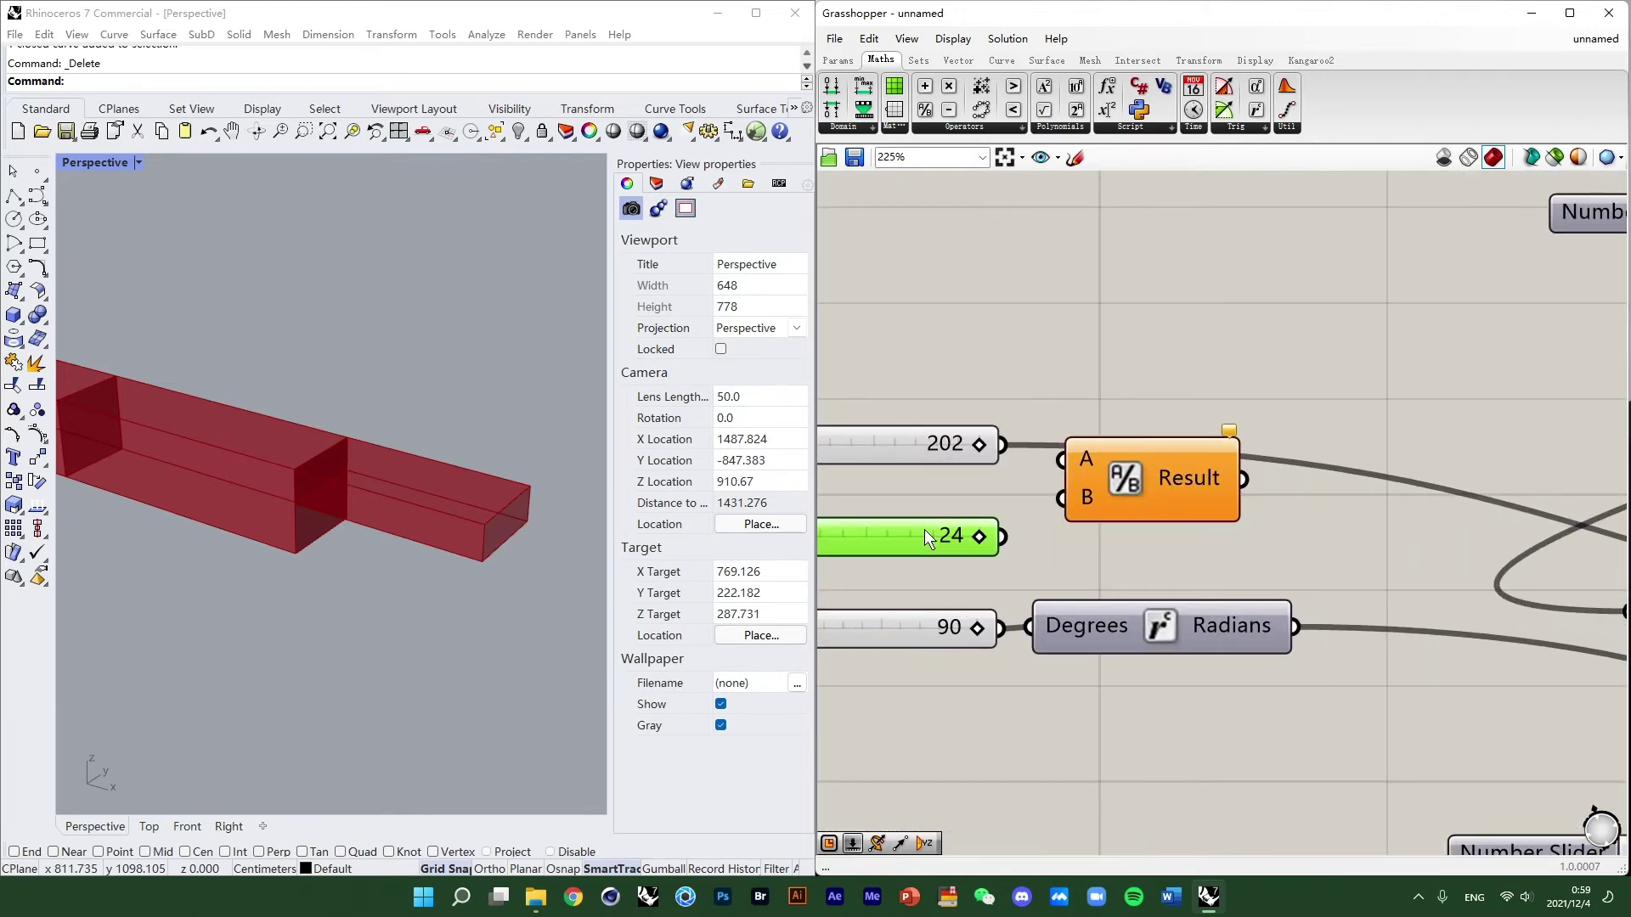
{"action": "scroll", "coordinate": [319, 496], "scroll_direction": "down", "scroll_amount": 4}
{"action": "right_click_drag", "start_coordinate": [900, 547], "coordinate": [1035, 488]}
{"action": "right_click_drag", "start_coordinate": [1307, 445], "coordinate": [1223, 451]}
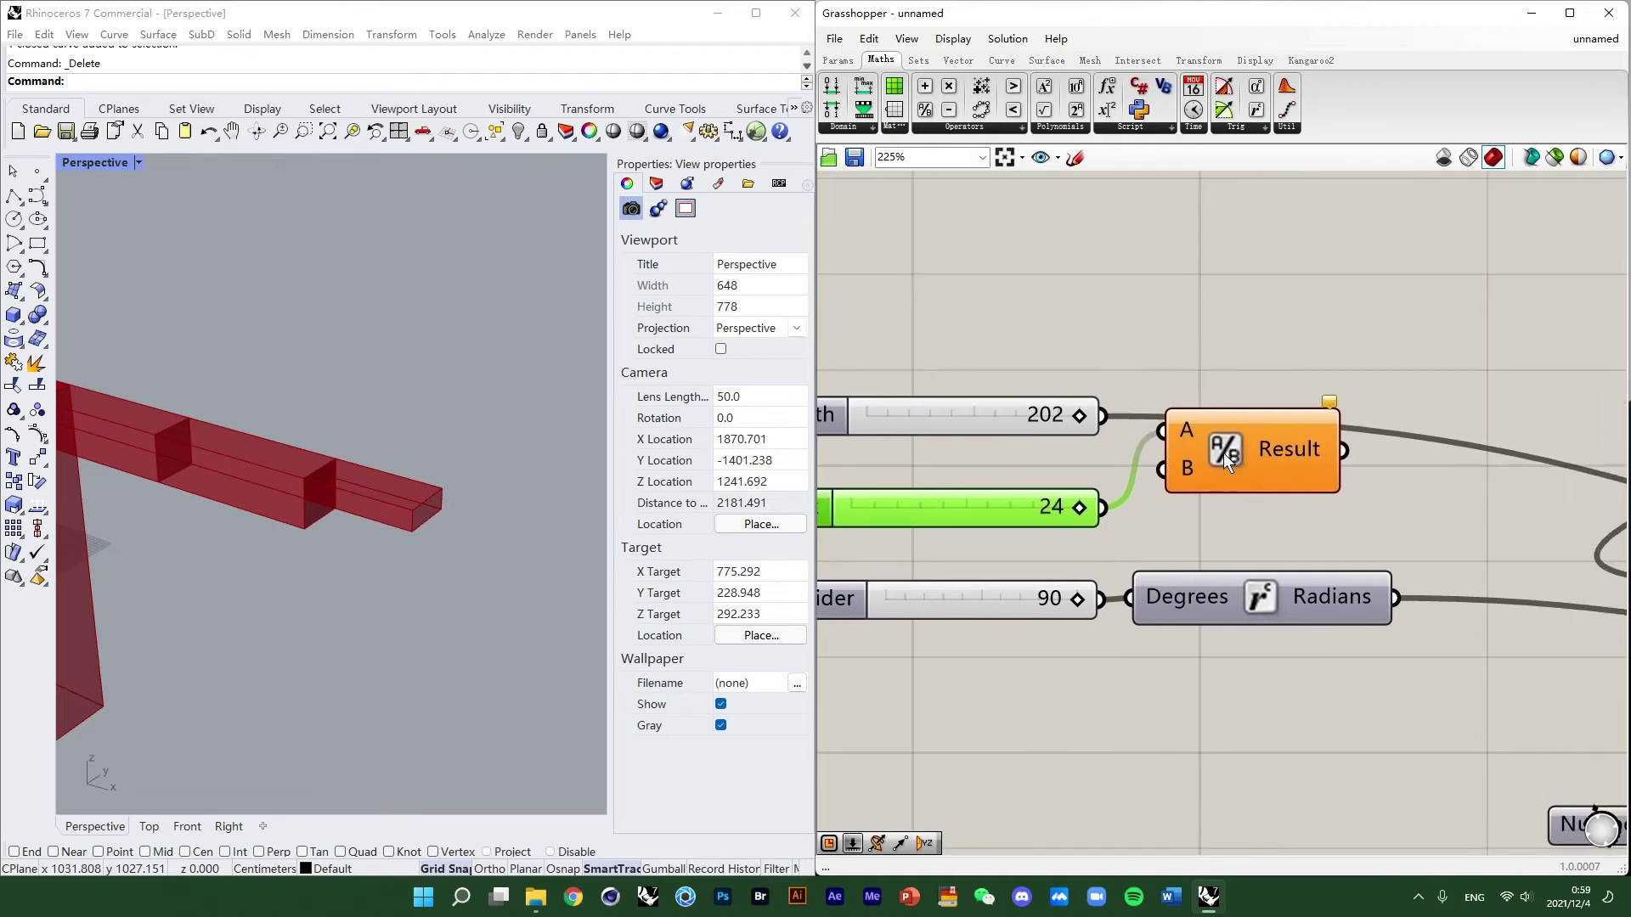
{"action": "left_click_drag", "start_coordinate": [1228, 459], "coordinate": [1236, 511]}
Connect the Arm breadth slider to the B input of the Division component.
{"action": "scroll", "coordinate": [1181, 425], "scroll_direction": "down", "scroll_amount": 5}
{"action": "right_click_drag", "start_coordinate": [1103, 202], "coordinate": [1060, 529]}
{"action": "right_click_drag", "start_coordinate": [1001, 260], "coordinate": [1002, 396]}
{"action": "scroll", "coordinate": [1002, 396], "scroll_direction": "up", "scroll_amount": 1}
{"action": "right_click_drag", "start_coordinate": [1019, 260], "coordinate": [1012, 337]}
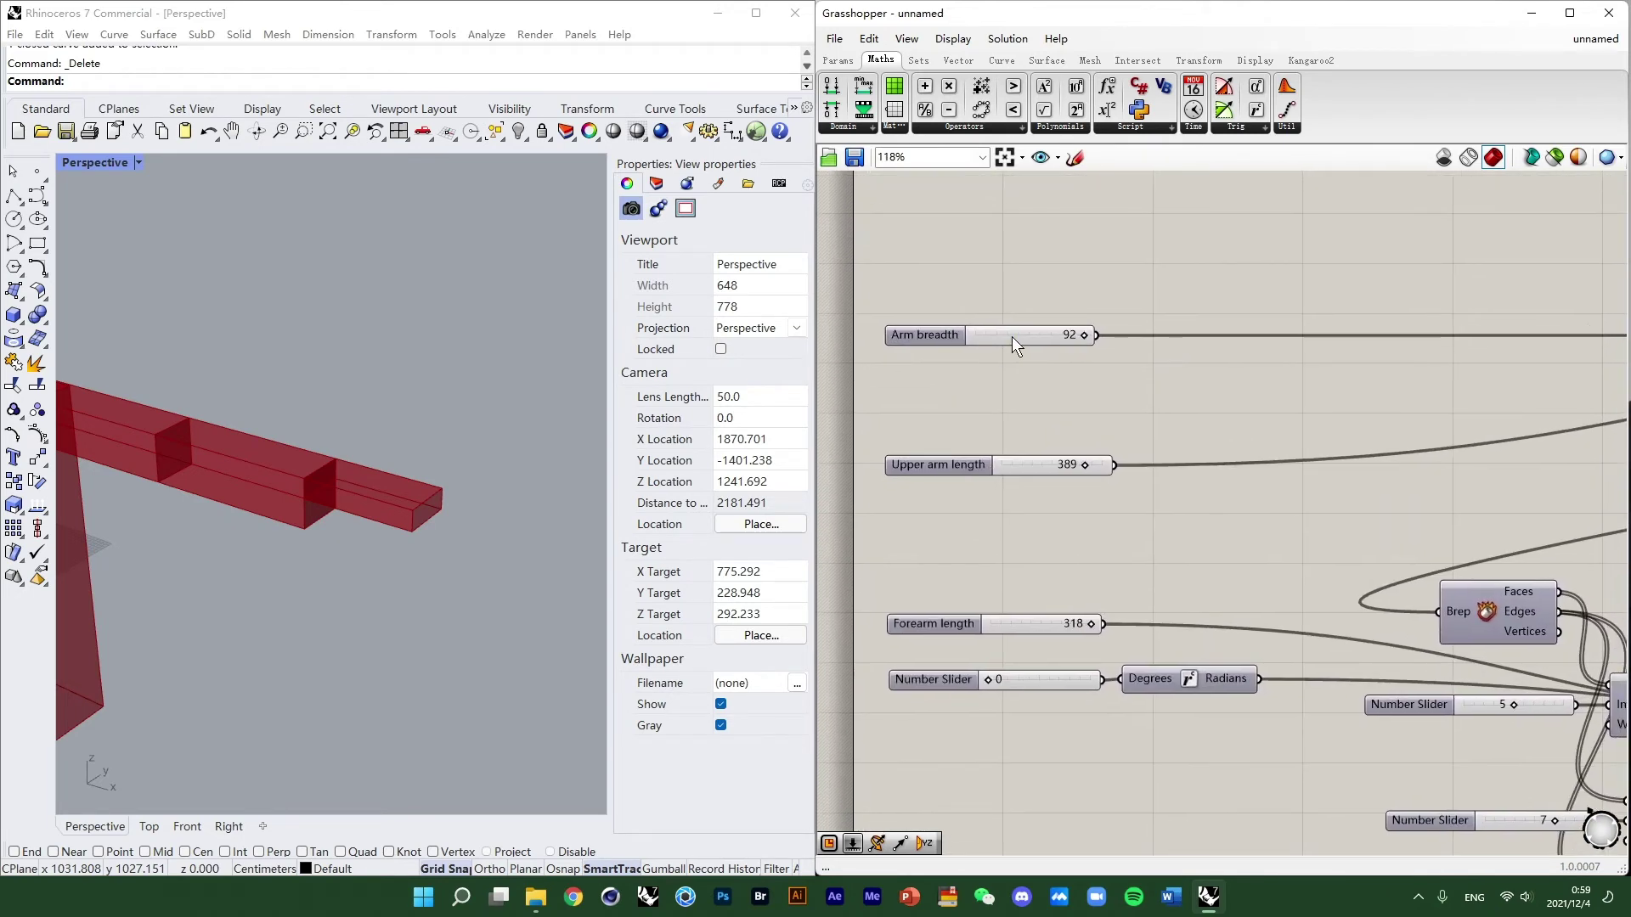
{"action": "left_click", "coordinate": [894, 339]}
{"action": "scroll", "coordinate": [282, 463], "scroll_direction": "down", "scroll_amount": 3}
{"action": "right_click_drag", "start_coordinate": [282, 464], "coordinate": [293, 467]}
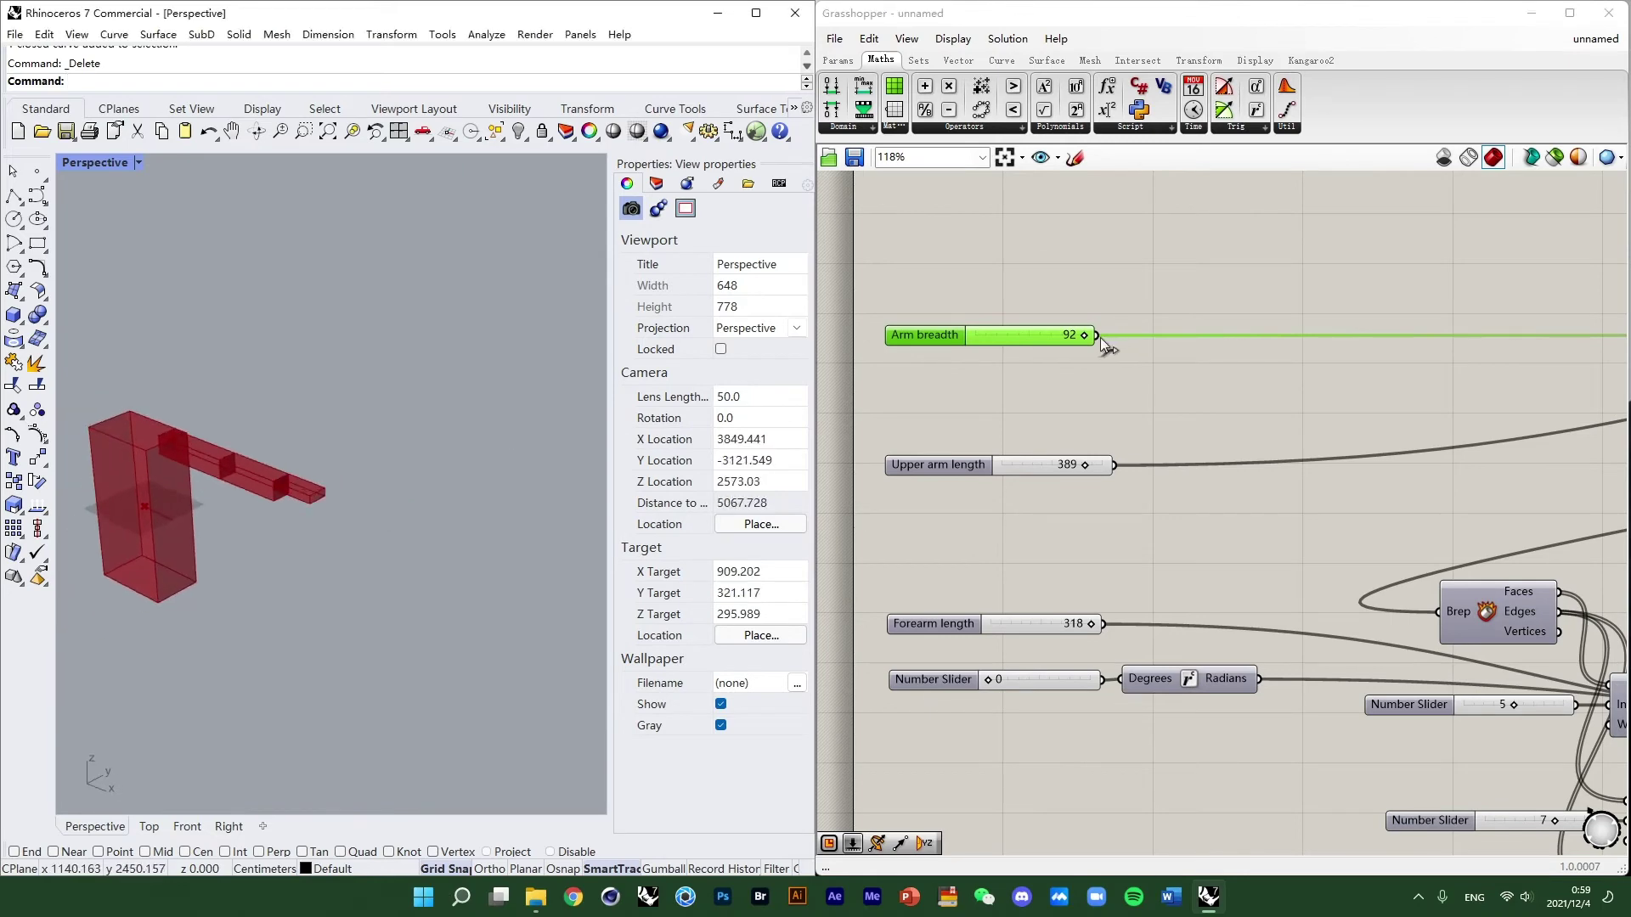
{"action": "scroll", "coordinate": [1099, 338], "scroll_direction": "down", "scroll_amount": 3}
{"action": "right_click_drag", "start_coordinate": [1140, 378], "coordinate": [1079, 242]}
{"action": "left_click_drag", "start_coordinate": [1102, 347], "coordinate": [1102, 695]}
{"action": "left_click", "coordinate": [1126, 692]}
Check the Division result in a temporary Panel placed beside it, and delete the Panel.
{"action": "scroll", "coordinate": [1057, 476], "scroll_direction": "up", "scroll_amount": 3}
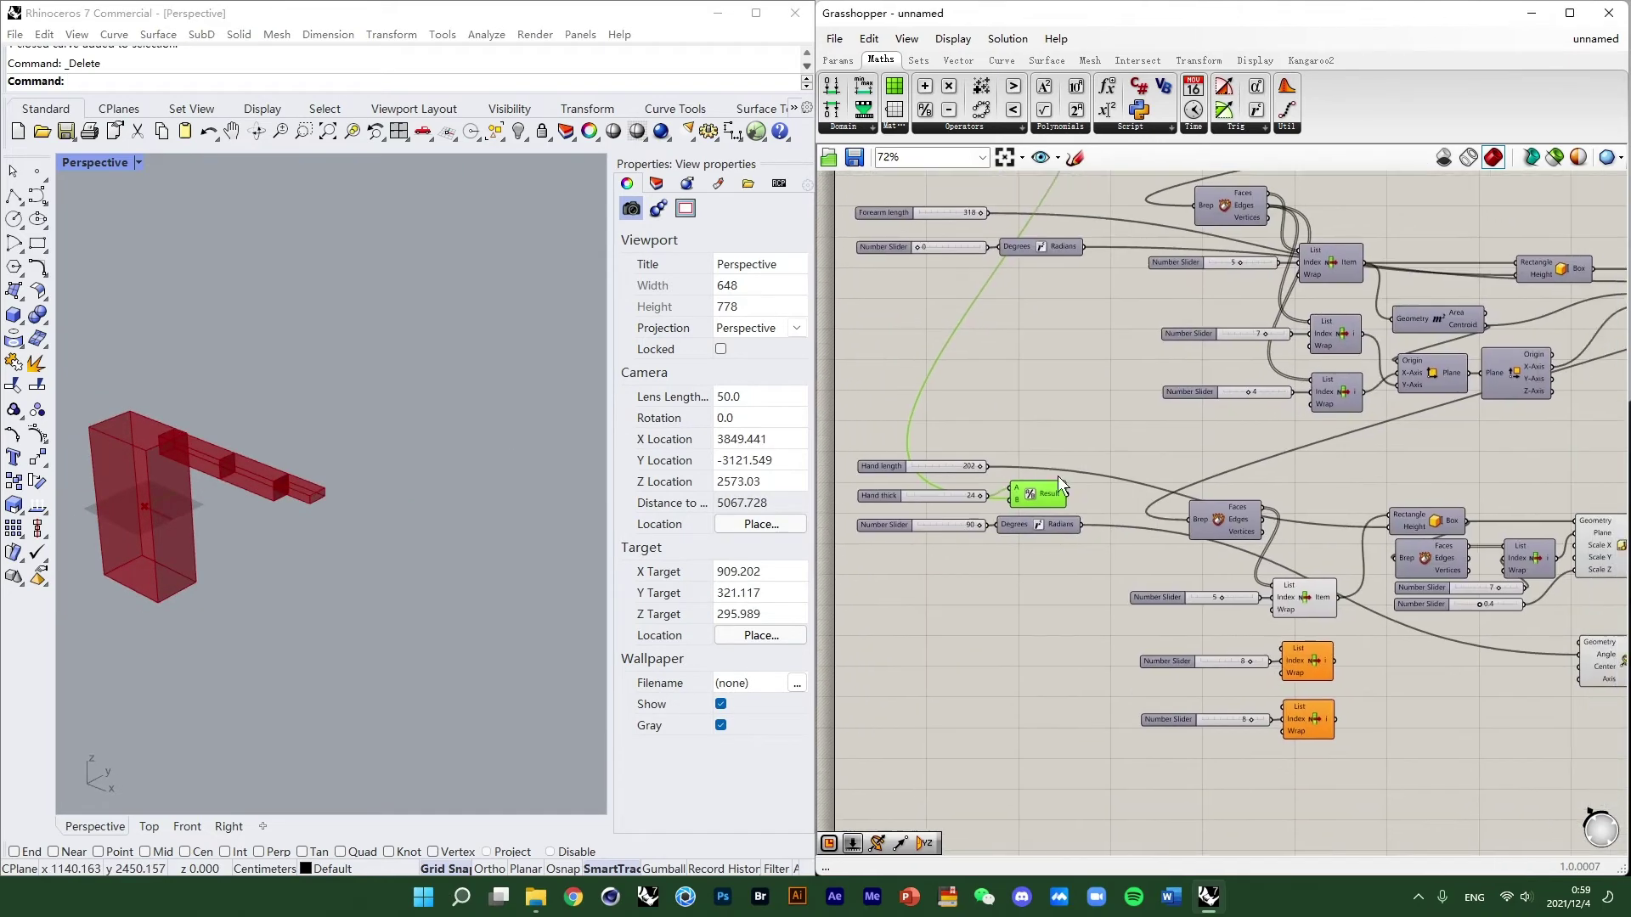
{"action": "scroll", "coordinate": [987, 489], "scroll_direction": "up", "scroll_amount": 3}
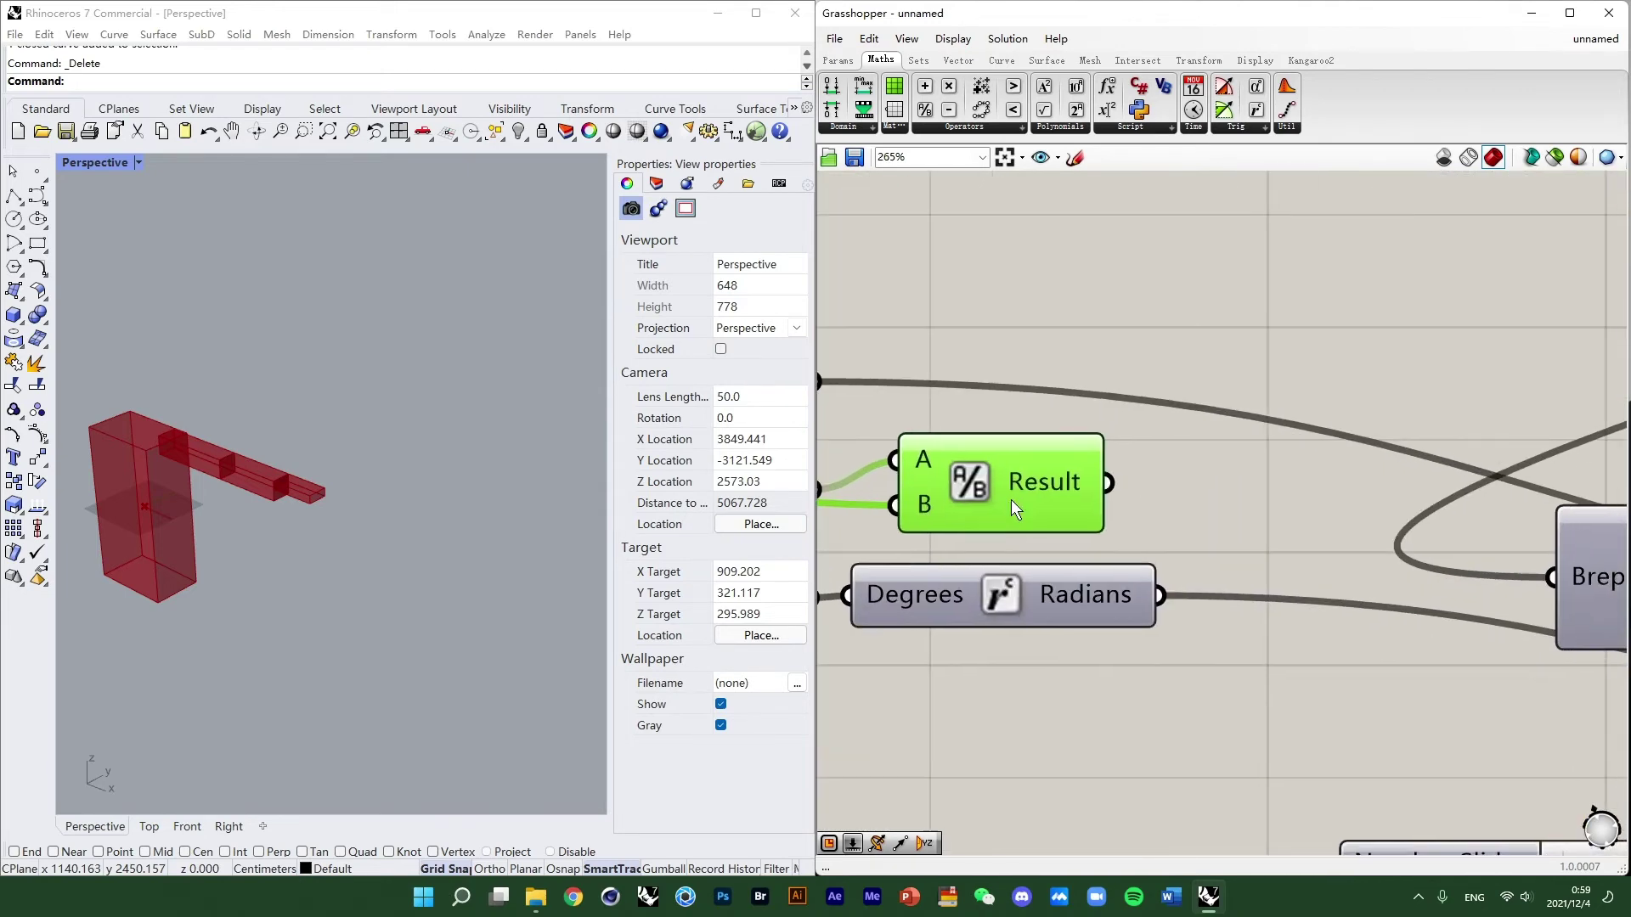
{"action": "left_click", "coordinate": [1216, 474]}
{"action": "double_click", "coordinate": [1211, 318]}
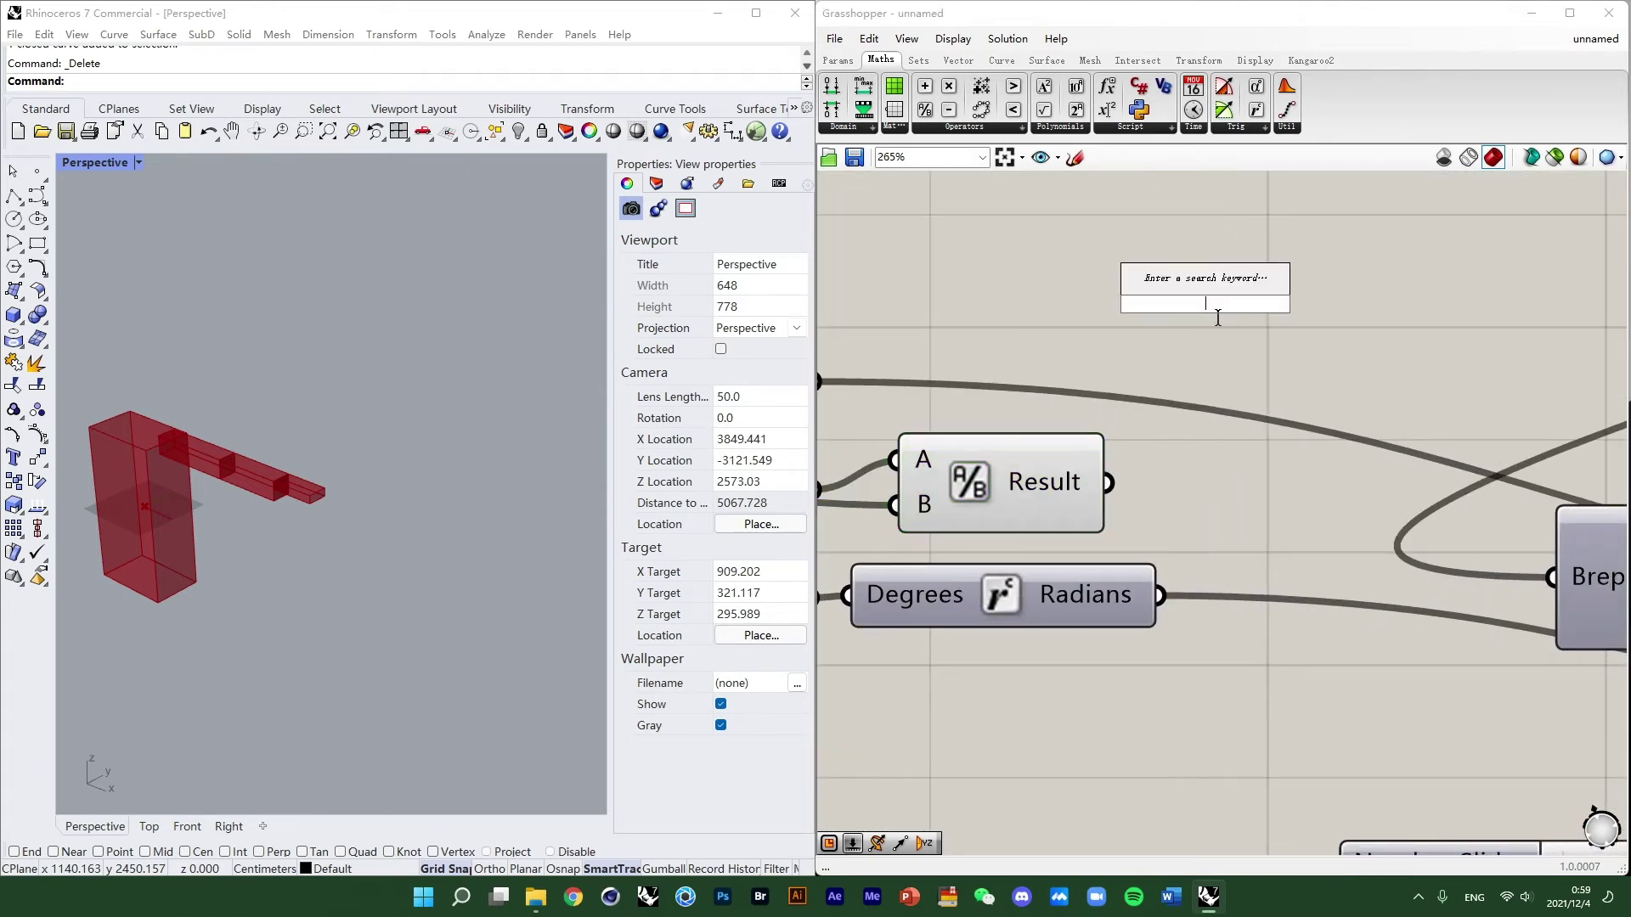
{"action": "type", "text": "pa"}
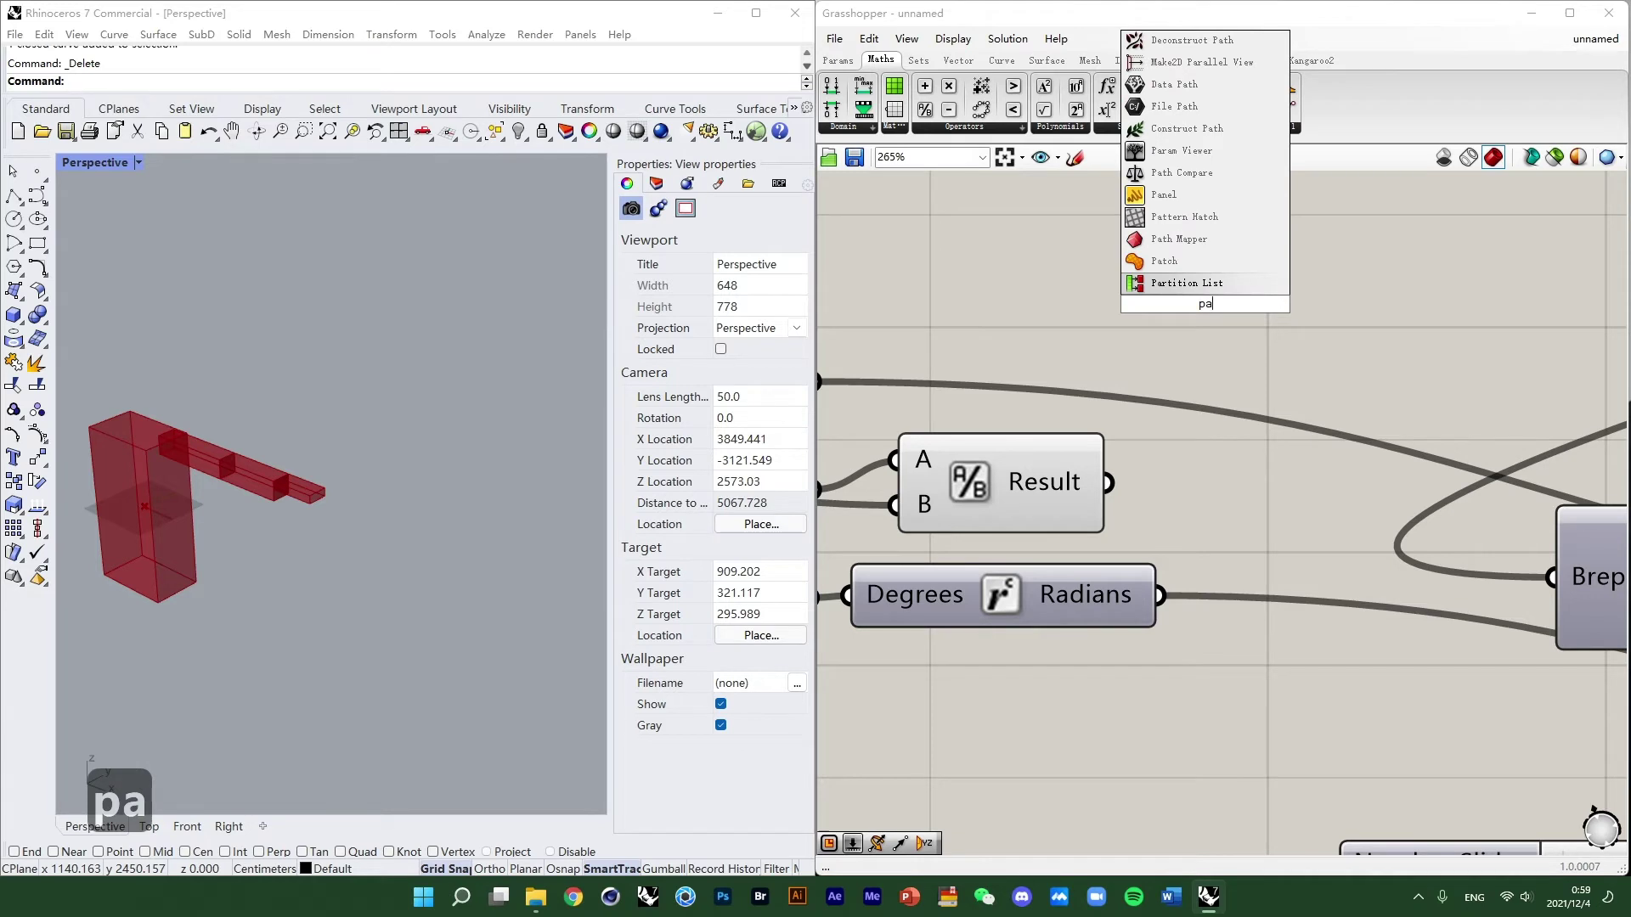
{"action": "type", "text": "nel"}
{"action": "left_click", "coordinate": [1198, 283]}
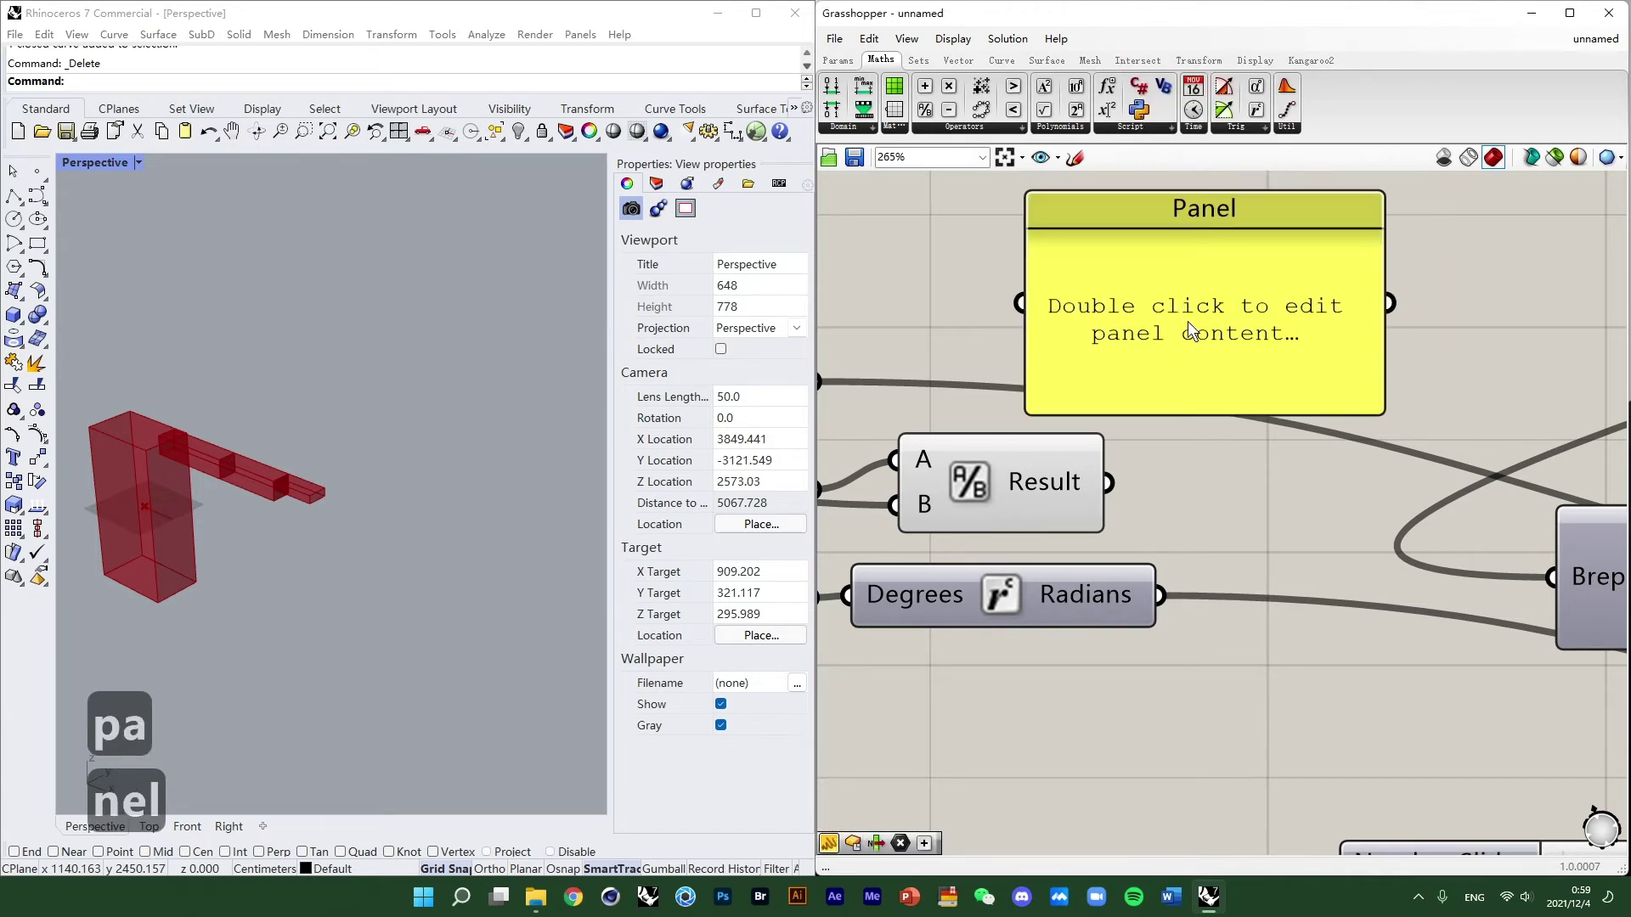
{"action": "left_click_drag", "start_coordinate": [1196, 218], "coordinate": [1371, 340]}
{"action": "left_click_drag", "start_coordinate": [1107, 481], "coordinate": [1201, 426]}
{"action": "right_click_drag", "start_coordinate": [1364, 391], "coordinate": [1235, 365]}
{"action": "key", "text": "Delete"}
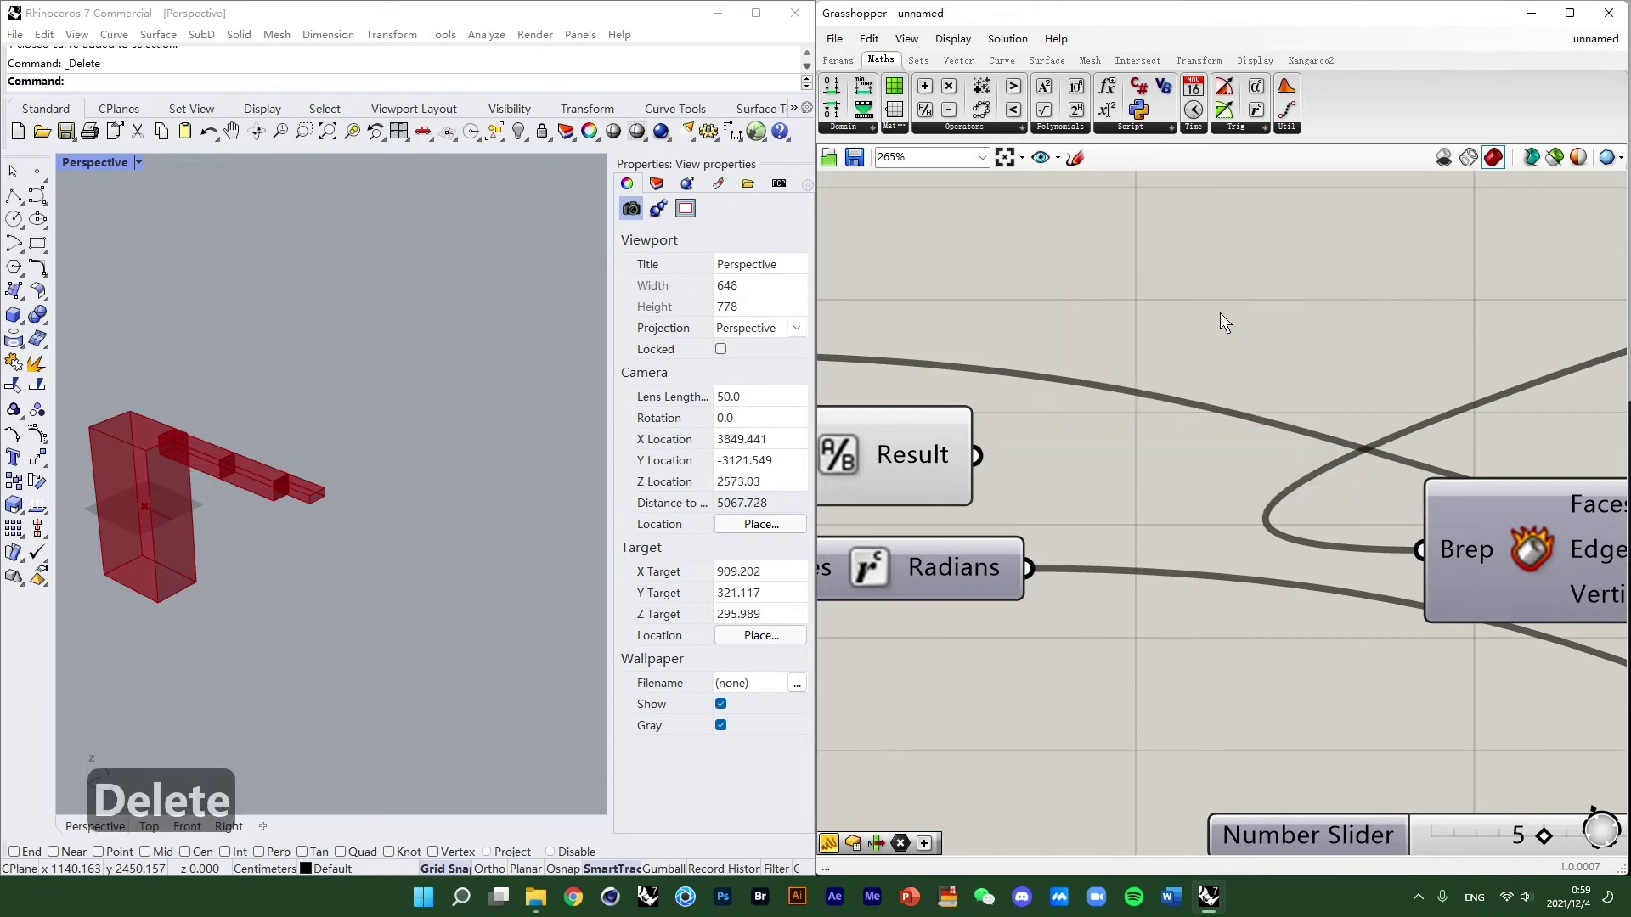
Connect the Division result to Scale NU's Scale Z input and delete the 0.4 slider.
{"action": "scroll", "coordinate": [1220, 312], "scroll_direction": "down", "scroll_amount": 6}
{"action": "right_click_drag", "start_coordinate": [1004, 435], "coordinate": [915, 357]}
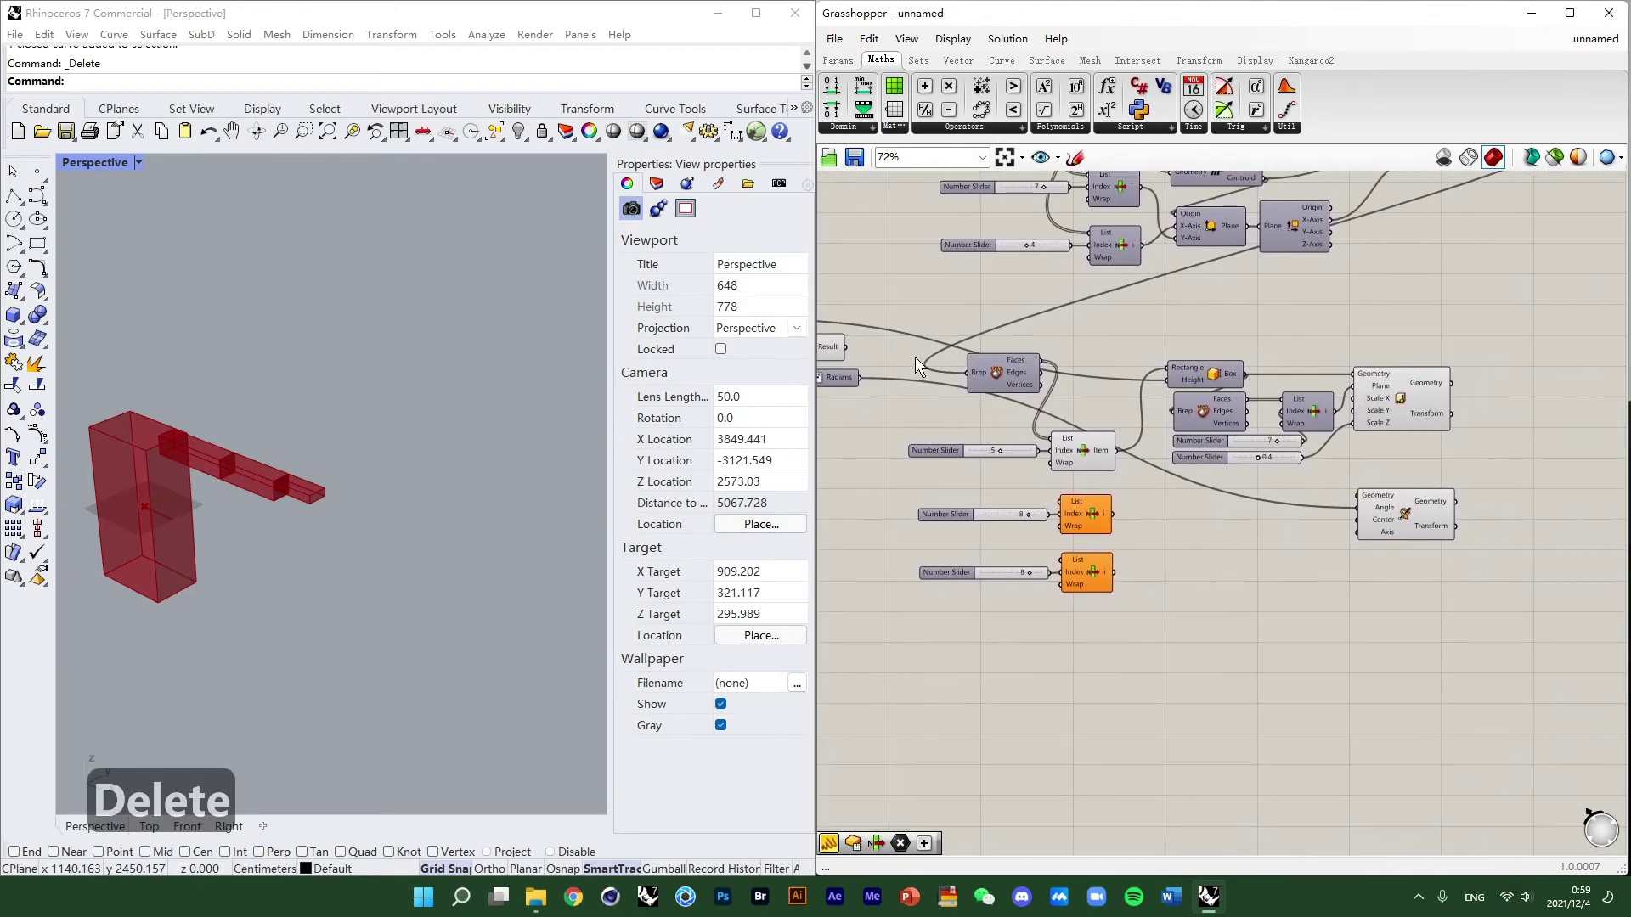
{"action": "left_click_drag", "start_coordinate": [846, 346], "coordinate": [1359, 433]}
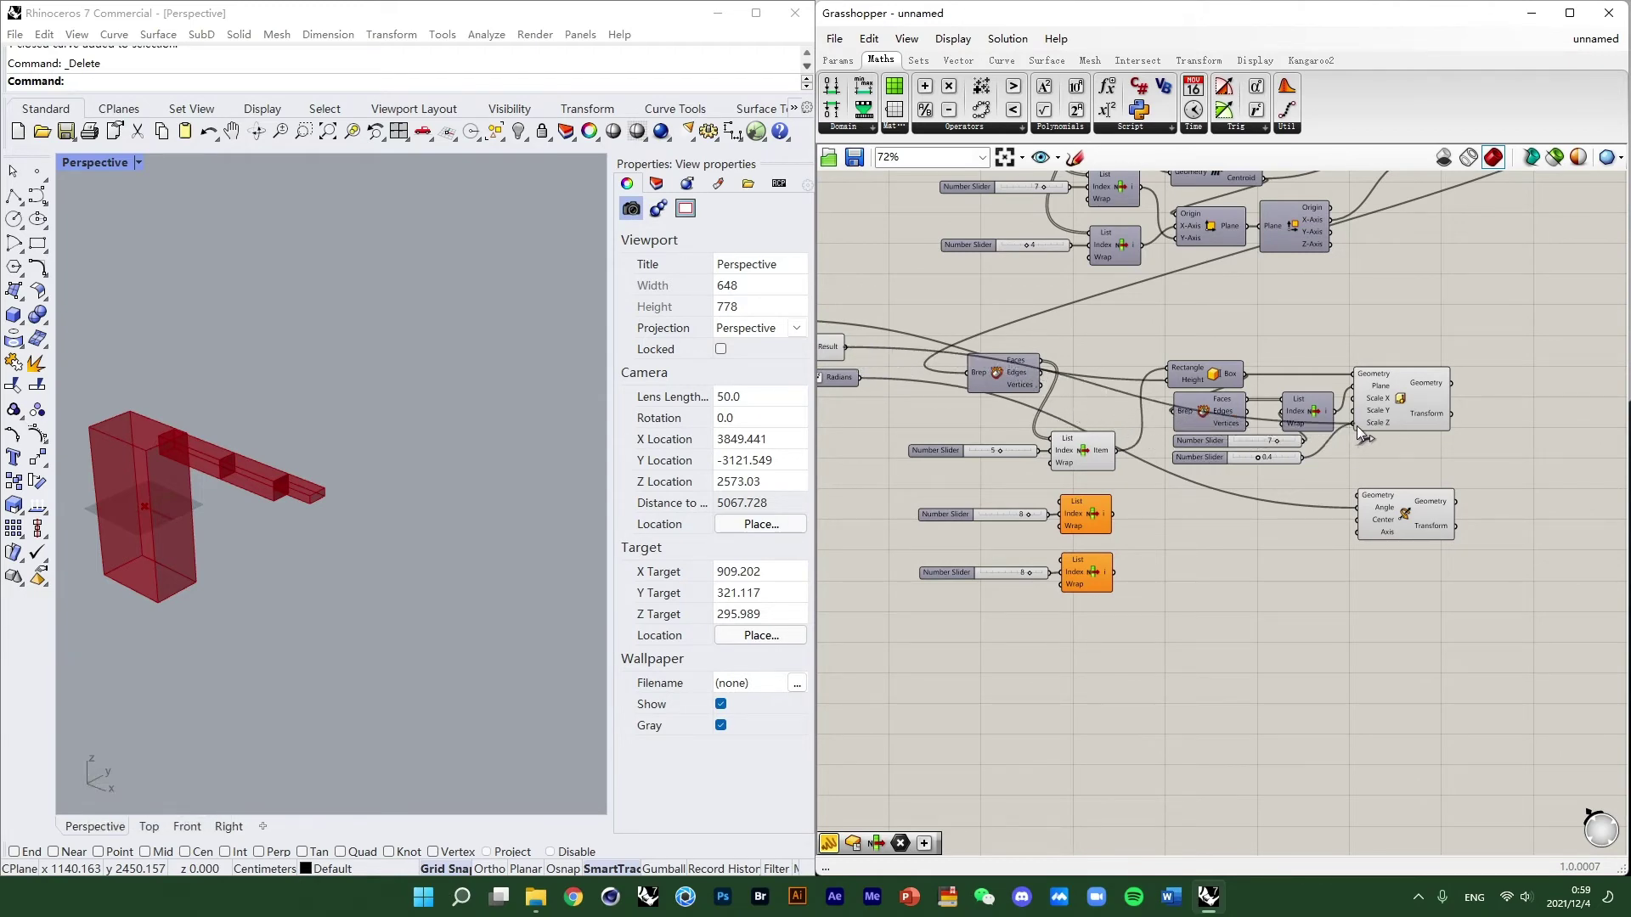
{"action": "scroll", "coordinate": [1304, 446], "scroll_direction": "up", "scroll_amount": 3}
{"action": "left_click", "coordinate": [1246, 466]}
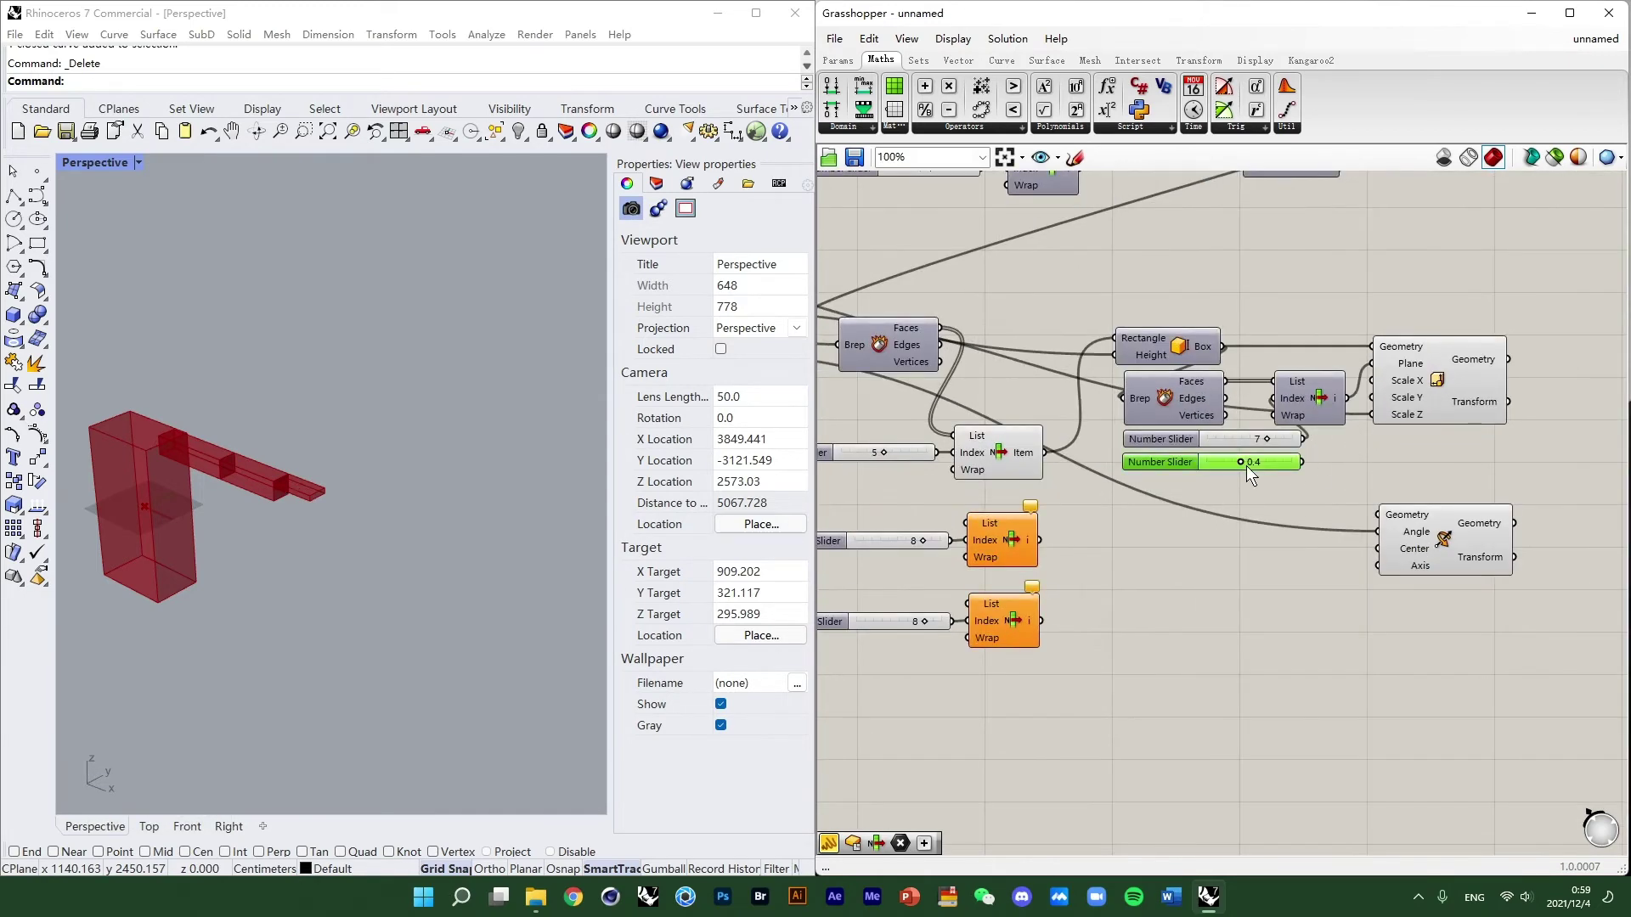
{"action": "key", "text": "Delete"}
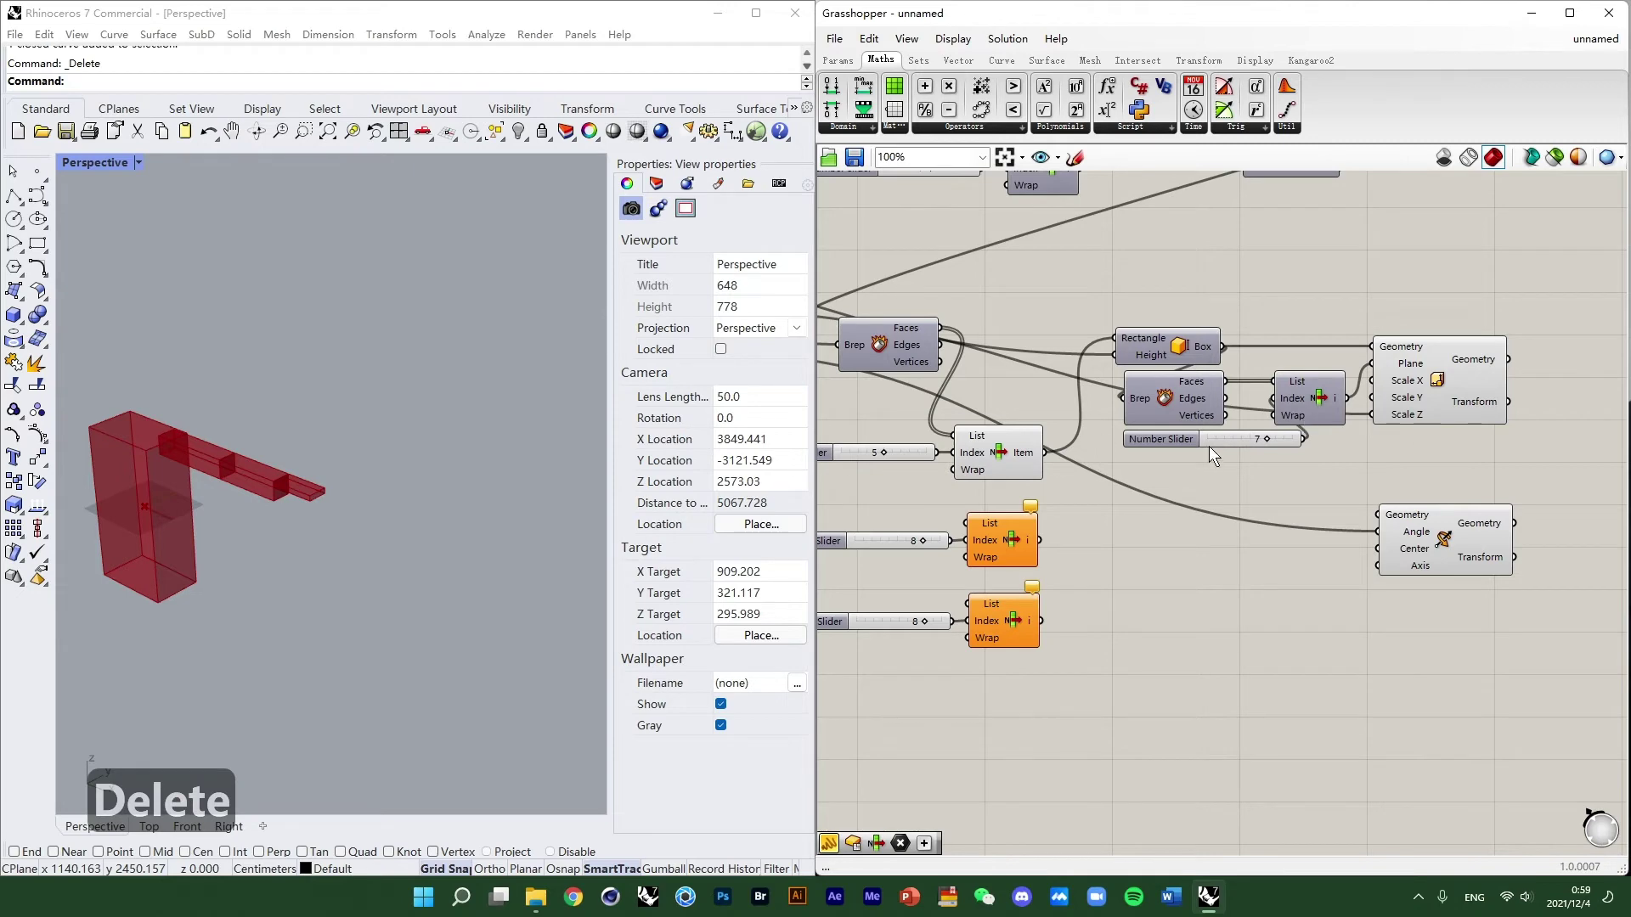
Try the Hand thick slider and inspect the hand box's thickness at the end of the forearm.
{"action": "right_click_drag", "start_coordinate": [919, 372], "coordinate": [1453, 402]}
{"action": "scroll", "coordinate": [1040, 336], "scroll_direction": "up", "scroll_amount": 5}
{"action": "right_click_drag", "start_coordinate": [1040, 336], "coordinate": [1158, 363]}
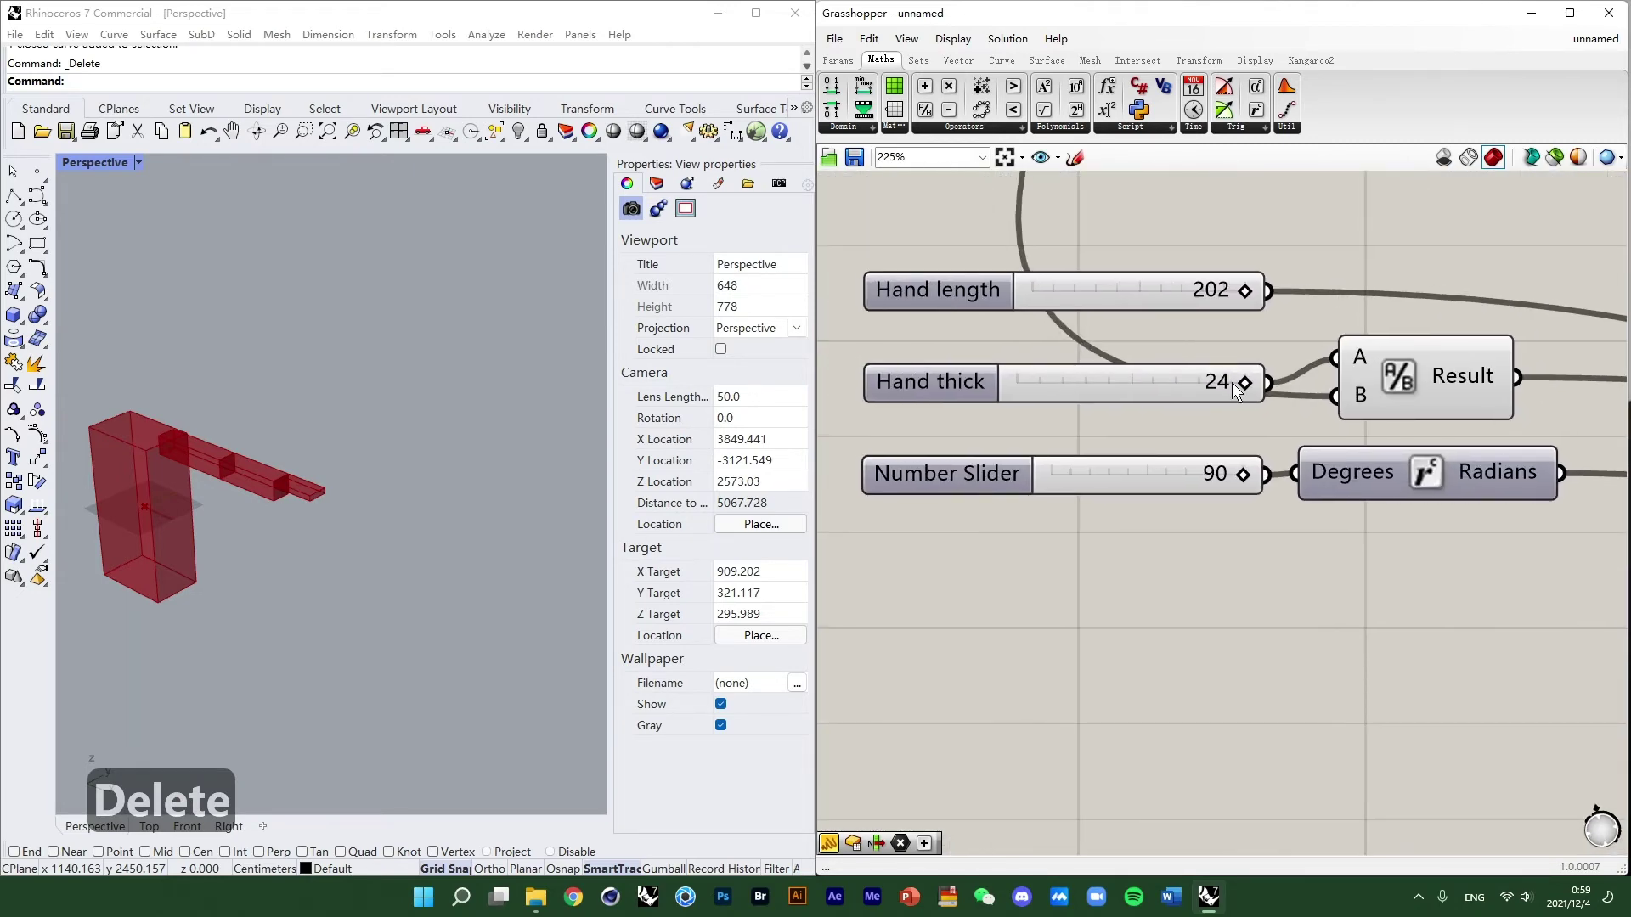
{"action": "scroll", "coordinate": [249, 467], "scroll_direction": "up", "scroll_amount": 8}
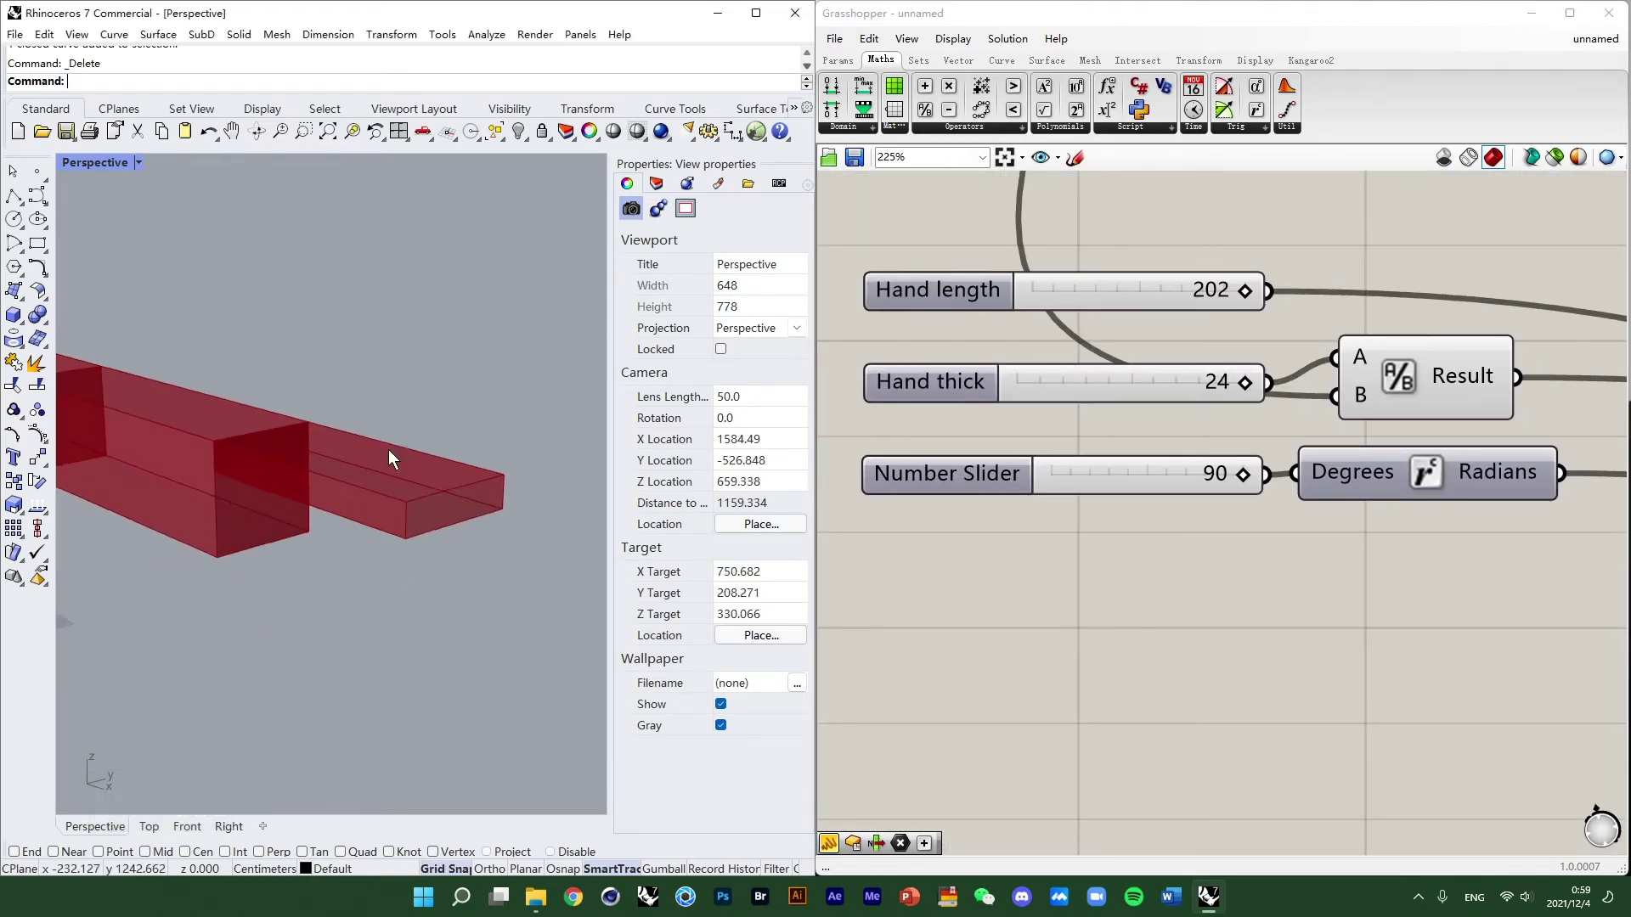
{"action": "left_click_drag", "start_coordinate": [1233, 395], "coordinate": [1299, 394]}
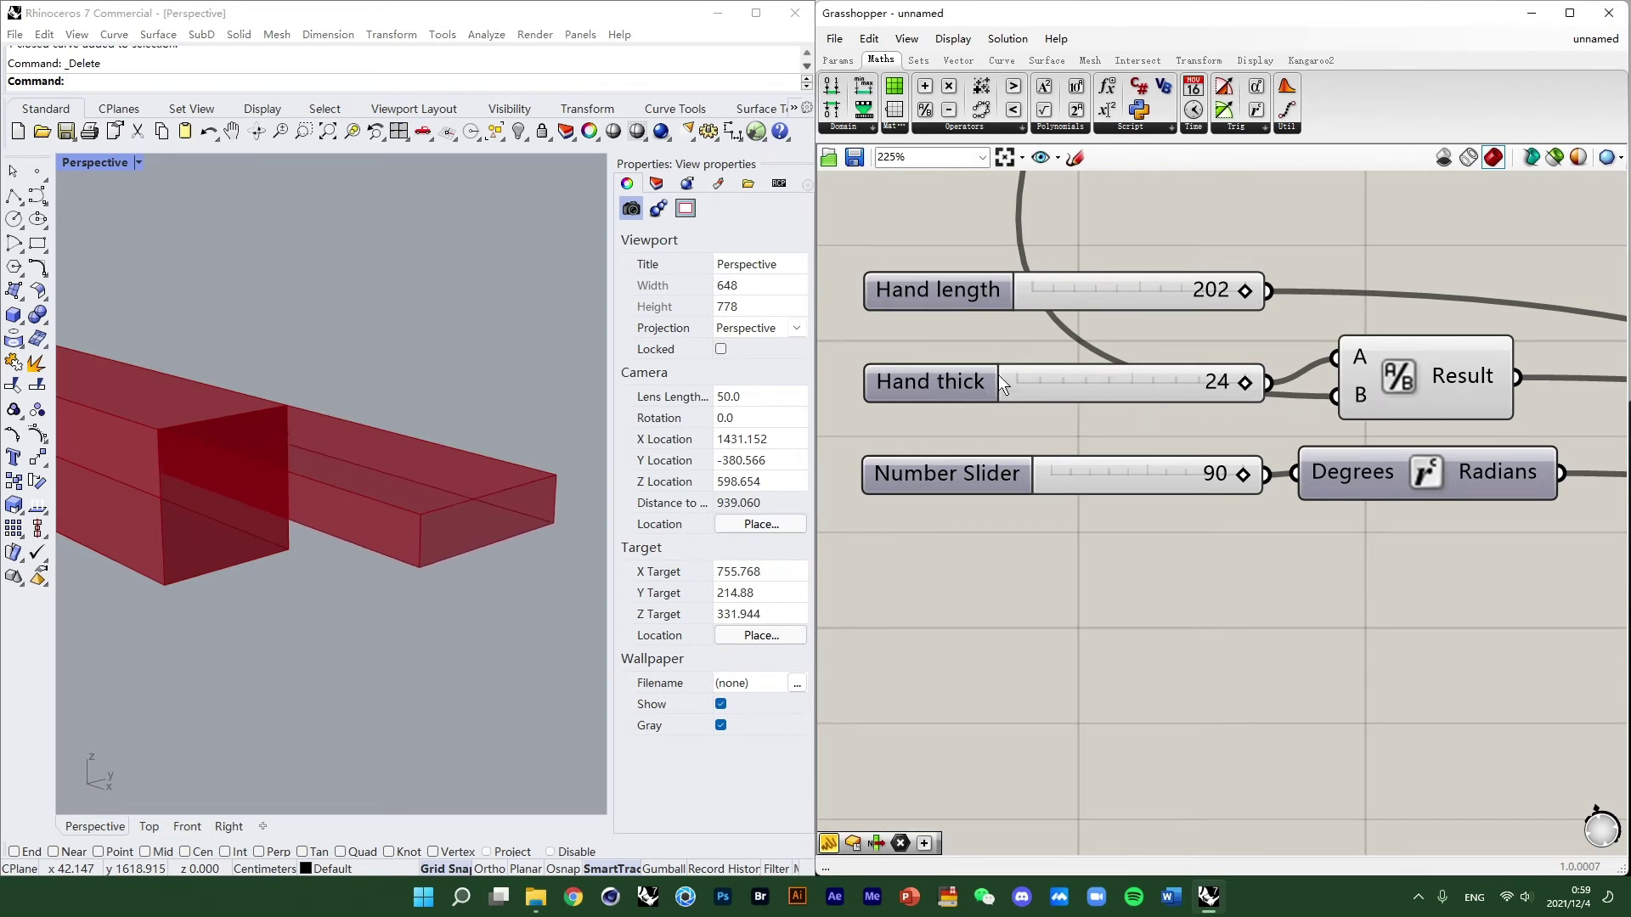
Move the Rotate 3D component up directly beneath Scale NU.
{"action": "scroll", "coordinate": [997, 375], "scroll_direction": "down", "scroll_amount": 8}
{"action": "scroll", "coordinate": [1298, 384], "scroll_direction": "up", "scroll_amount": 2}
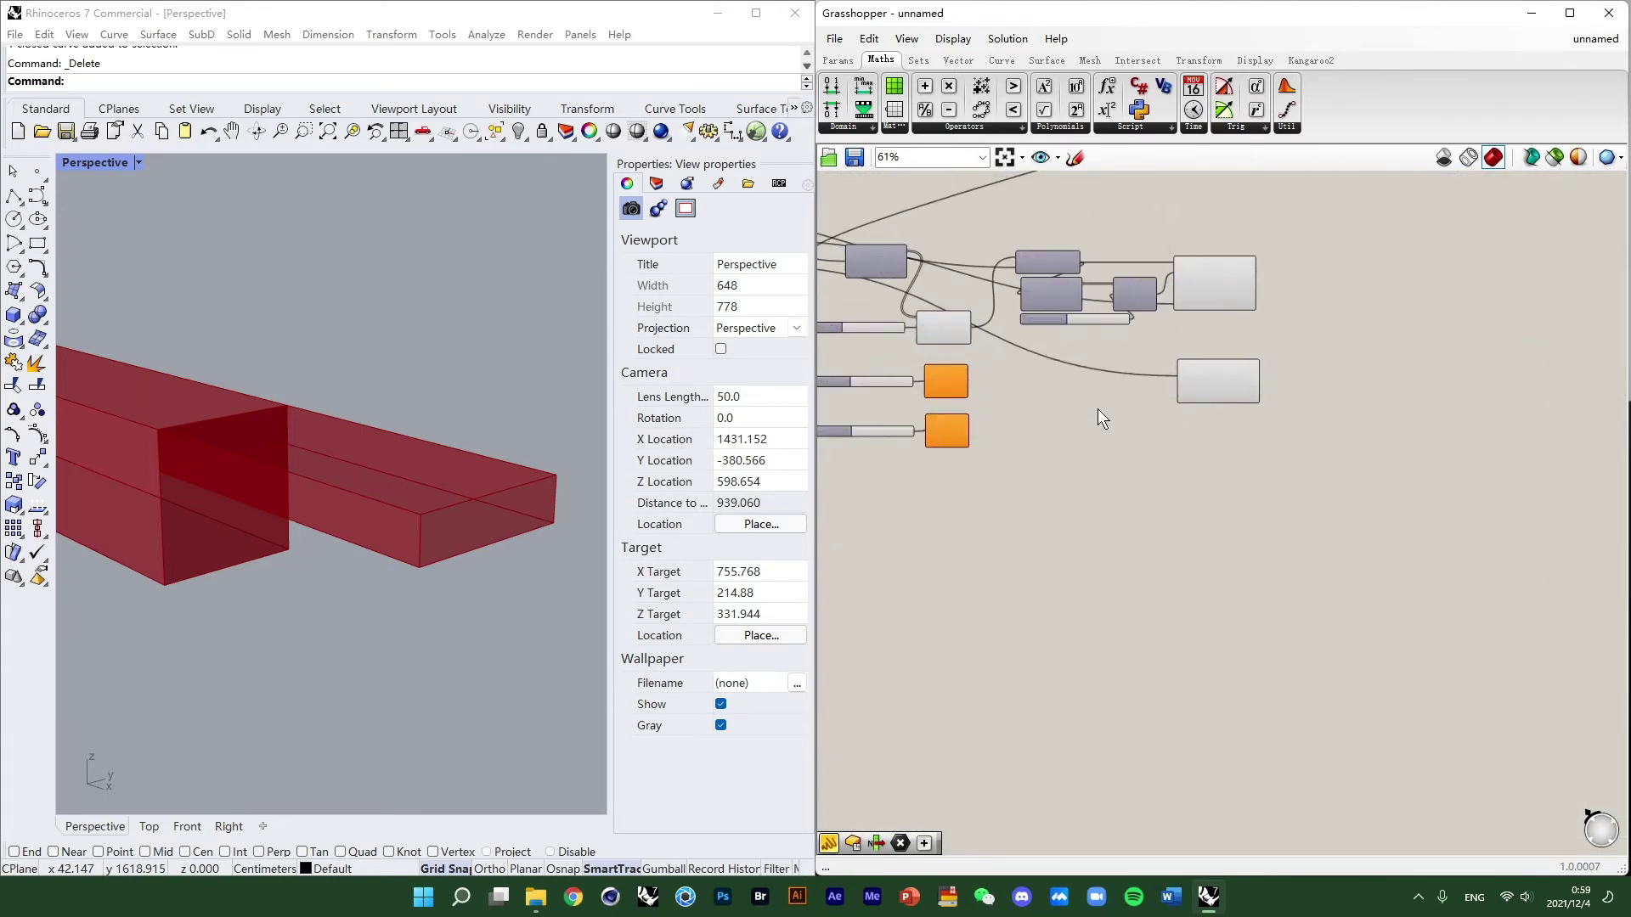
{"action": "scroll", "coordinate": [1097, 404], "scroll_direction": "up", "scroll_amount": 3}
{"action": "right_click_drag", "start_coordinate": [1079, 365], "coordinate": [1218, 452]}
{"action": "left_click_drag", "start_coordinate": [1442, 472], "coordinate": [1431, 405]}
{"action": "scroll", "coordinate": [1166, 468], "scroll_direction": "down", "scroll_amount": 2}
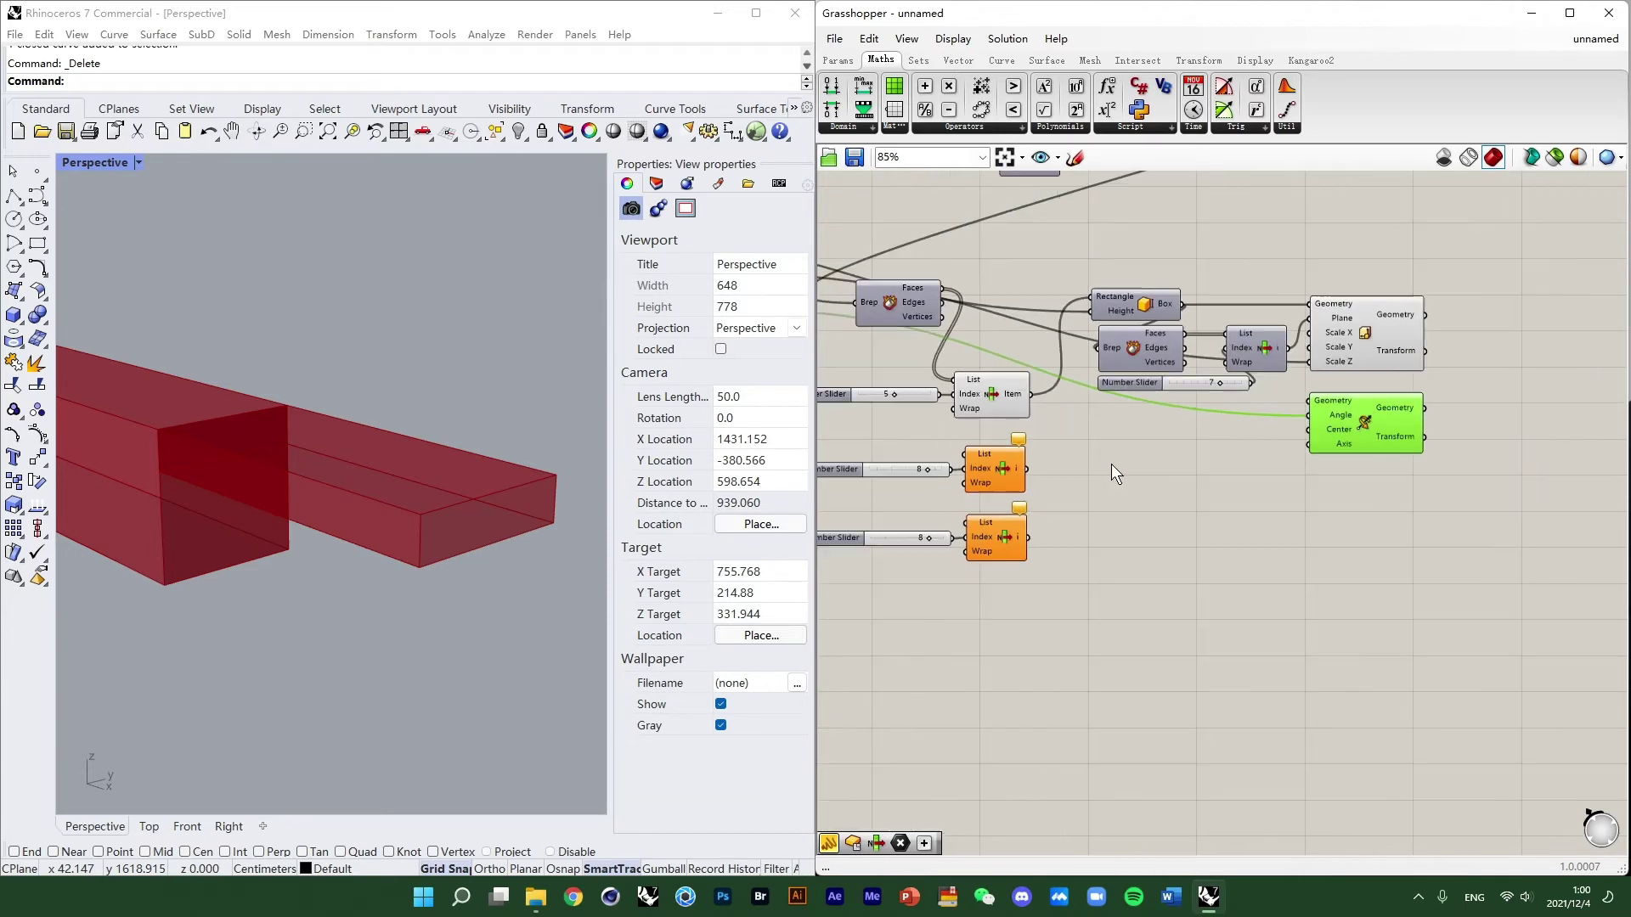
Examine the two unconnected List Item components, the Rotate 3D inputs and the joint between forearm and hand.
{"action": "right_click_drag", "start_coordinate": [1031, 477], "coordinate": [1081, 492]}
{"action": "left_click_drag", "start_coordinate": [1195, 590], "coordinate": [848, 468]}
{"action": "right_click_drag", "start_coordinate": [1050, 481], "coordinate": [1163, 513]}
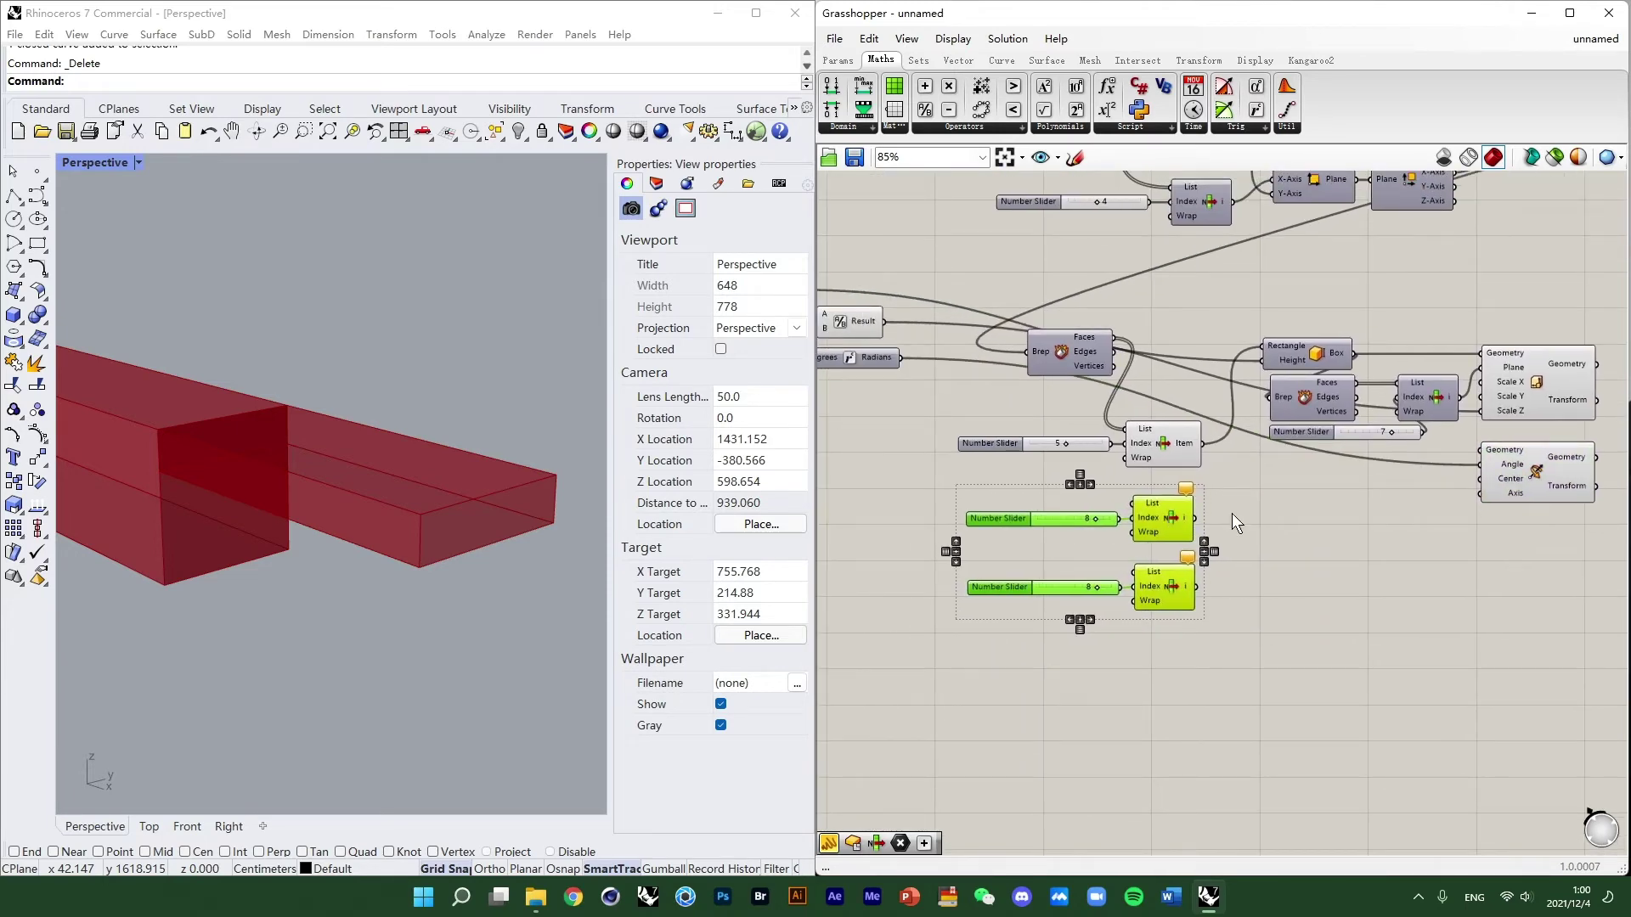
{"action": "left_click", "coordinate": [1276, 512]}
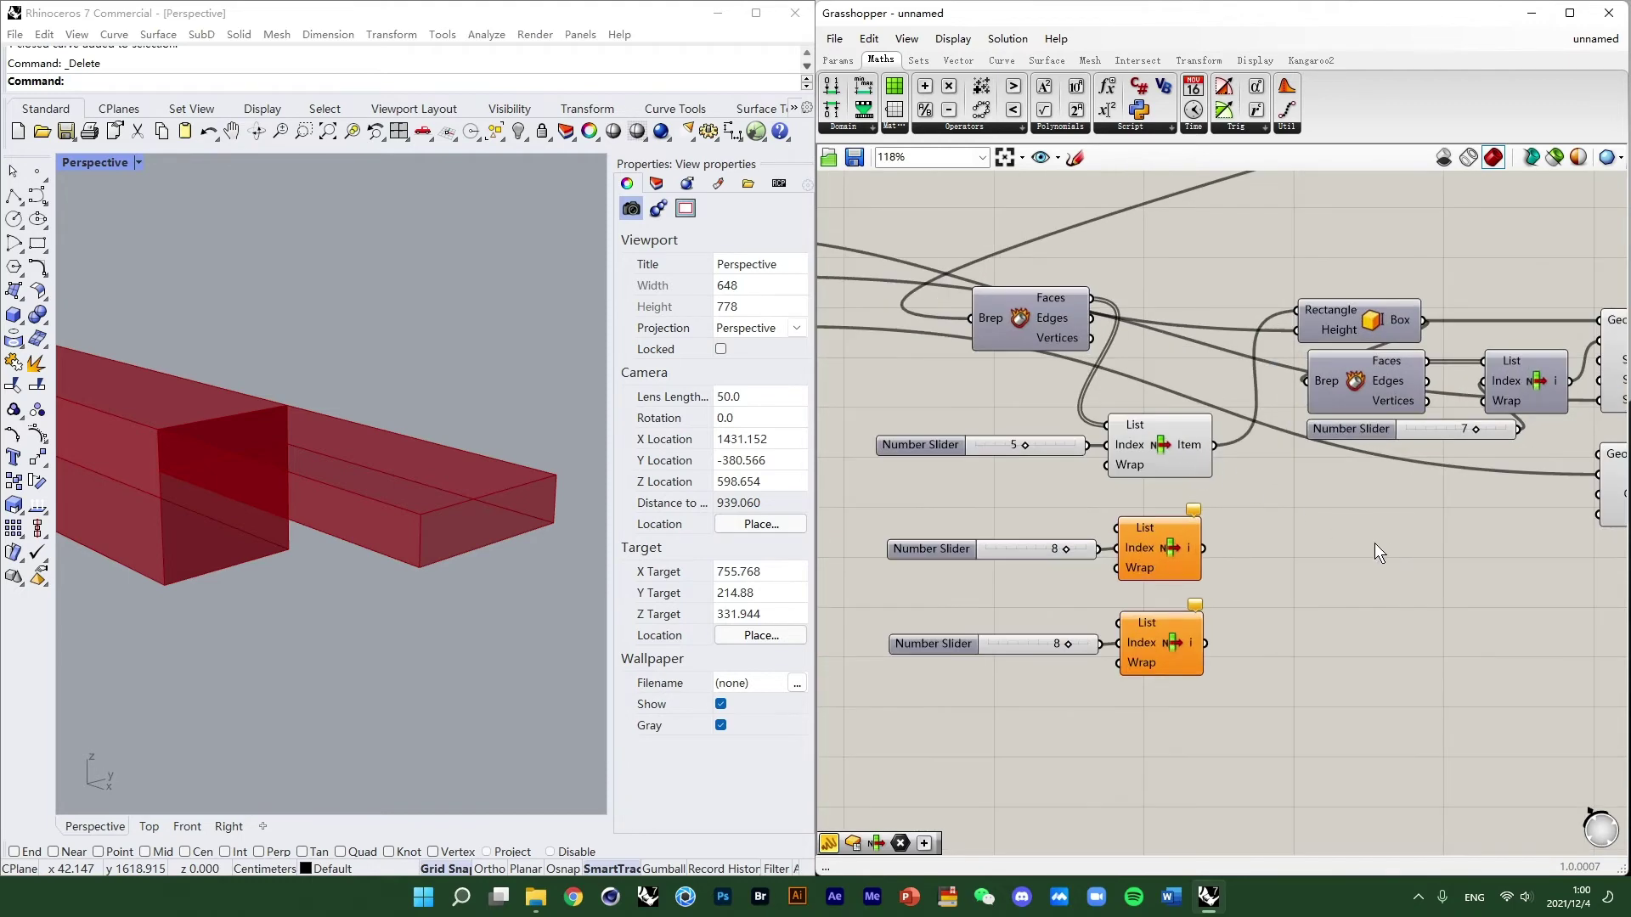
{"action": "scroll", "coordinate": [1347, 552], "scroll_direction": "up", "scroll_amount": 2}
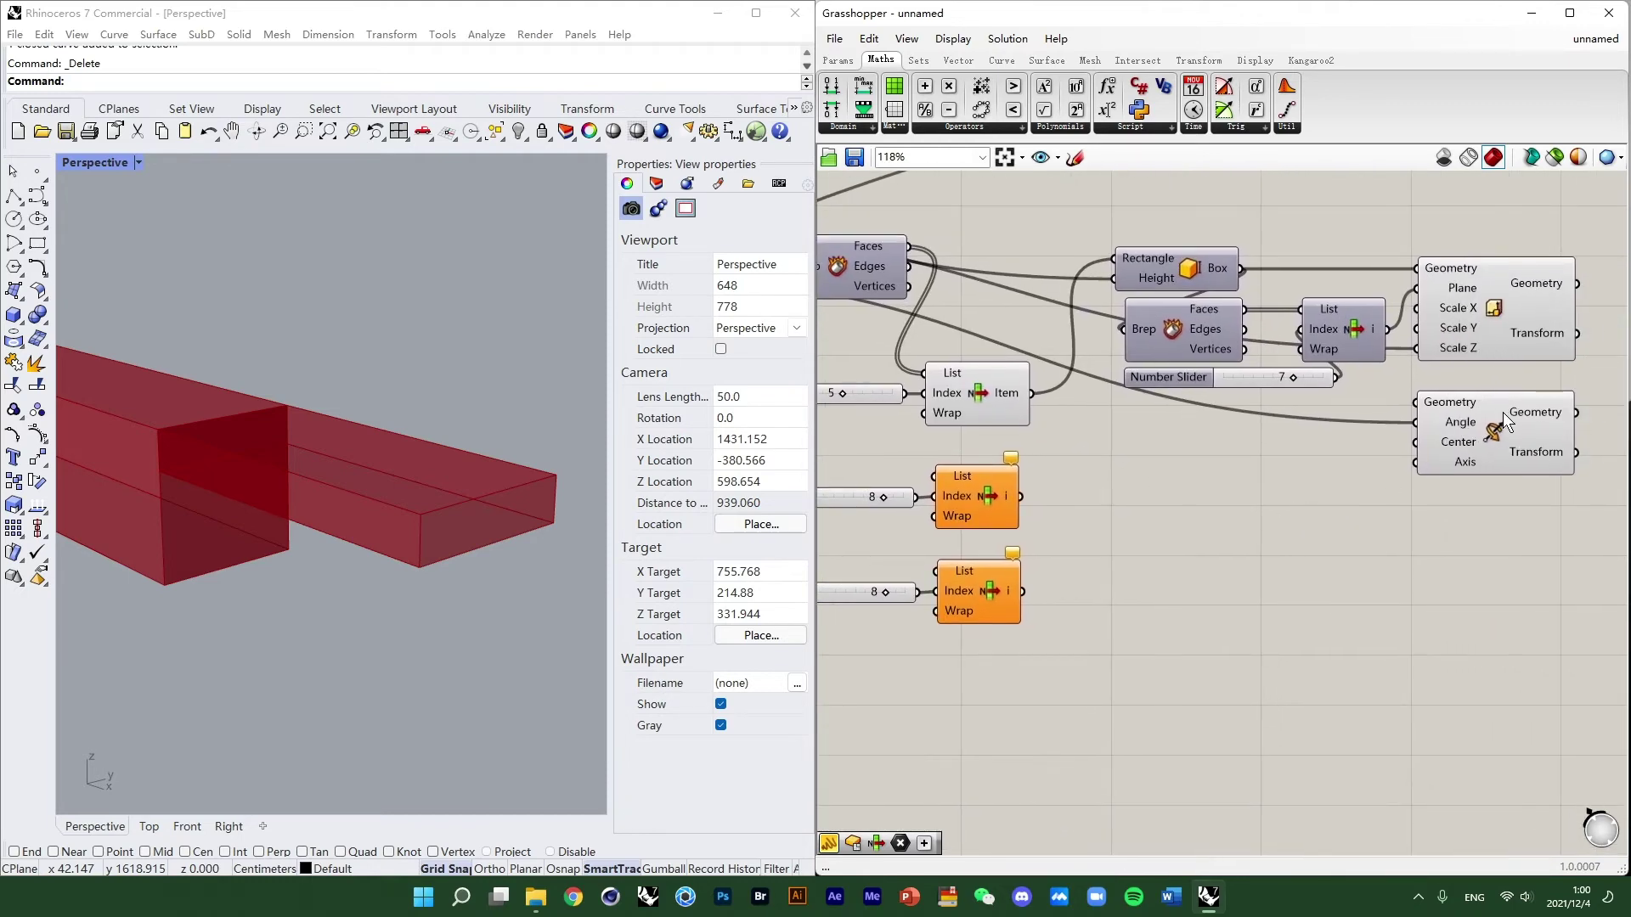
{"action": "left_click", "coordinate": [1504, 411]}
{"action": "mouse_move", "coordinate": [302, 460]}
{"action": "right_mouse_down"}
{"action": "mouse_move", "coordinate": [275, 471]}
{"action": "mouse_move", "coordinate": [318, 485]}
{"action": "right_mouse_up"}
{"action": "left_click", "coordinate": [1299, 506]}
{"action": "right_click_drag", "start_coordinate": [1132, 535], "coordinate": [1153, 524]}
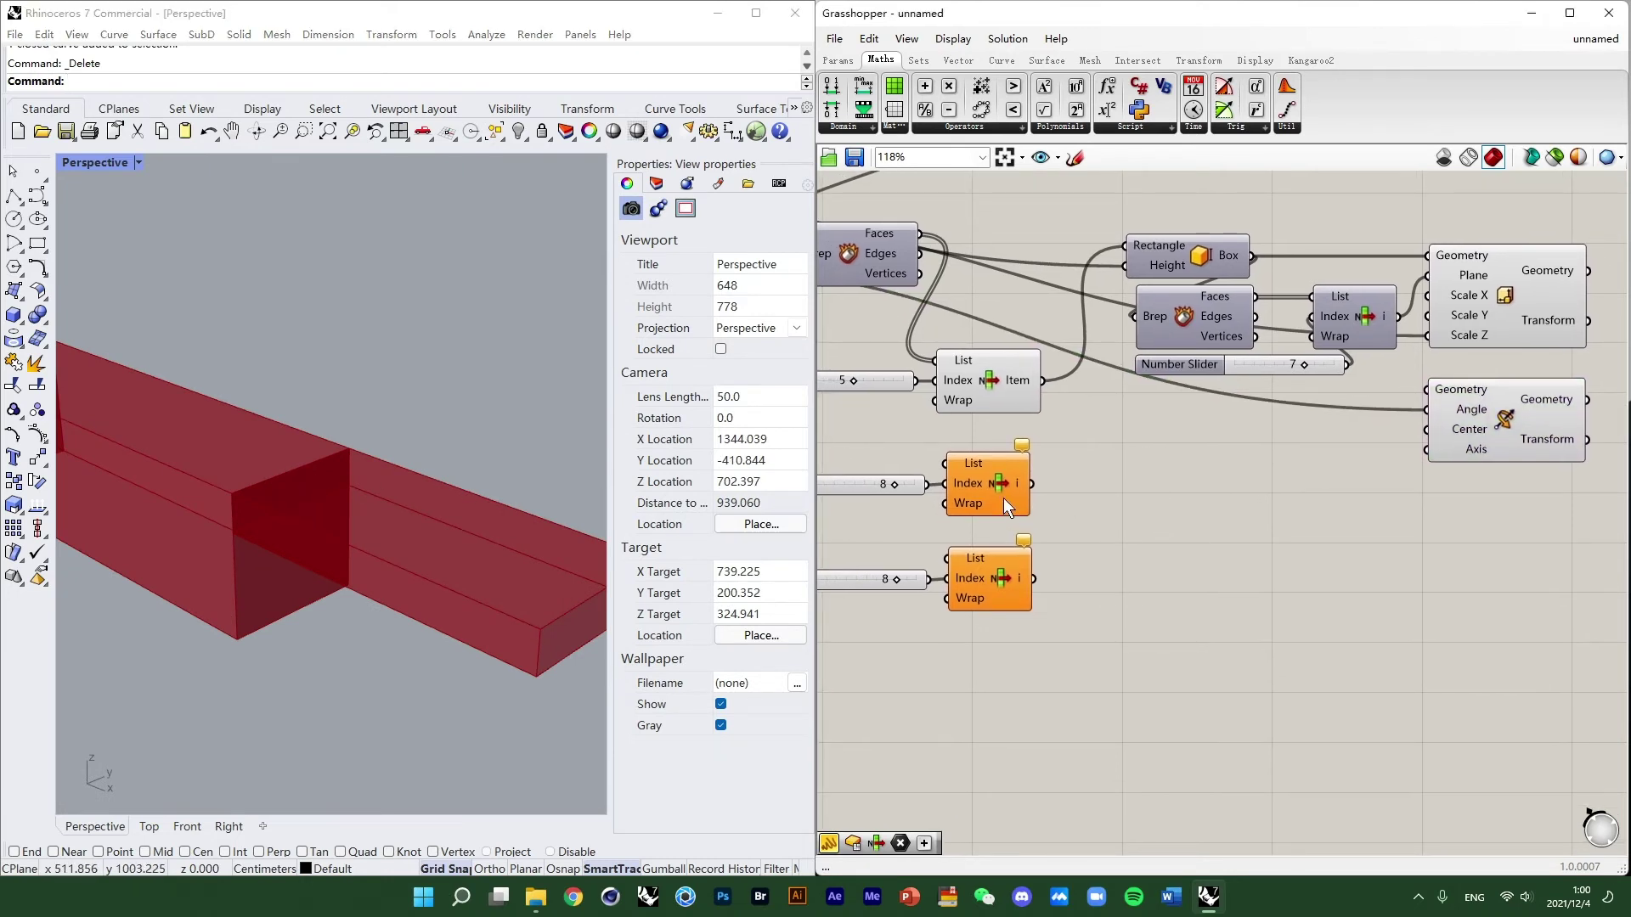
Try to route the forearm Deconstruct Brep's Edges output toward the first unconnected List Item.
{"action": "left_click", "coordinate": [1002, 464]}
{"action": "right_click_drag", "start_coordinate": [927, 307], "coordinate": [1083, 307]}
{"action": "left_click", "coordinate": [1053, 268]}
{"action": "left_click_drag", "start_coordinate": [1075, 235], "coordinate": [1108, 475]}
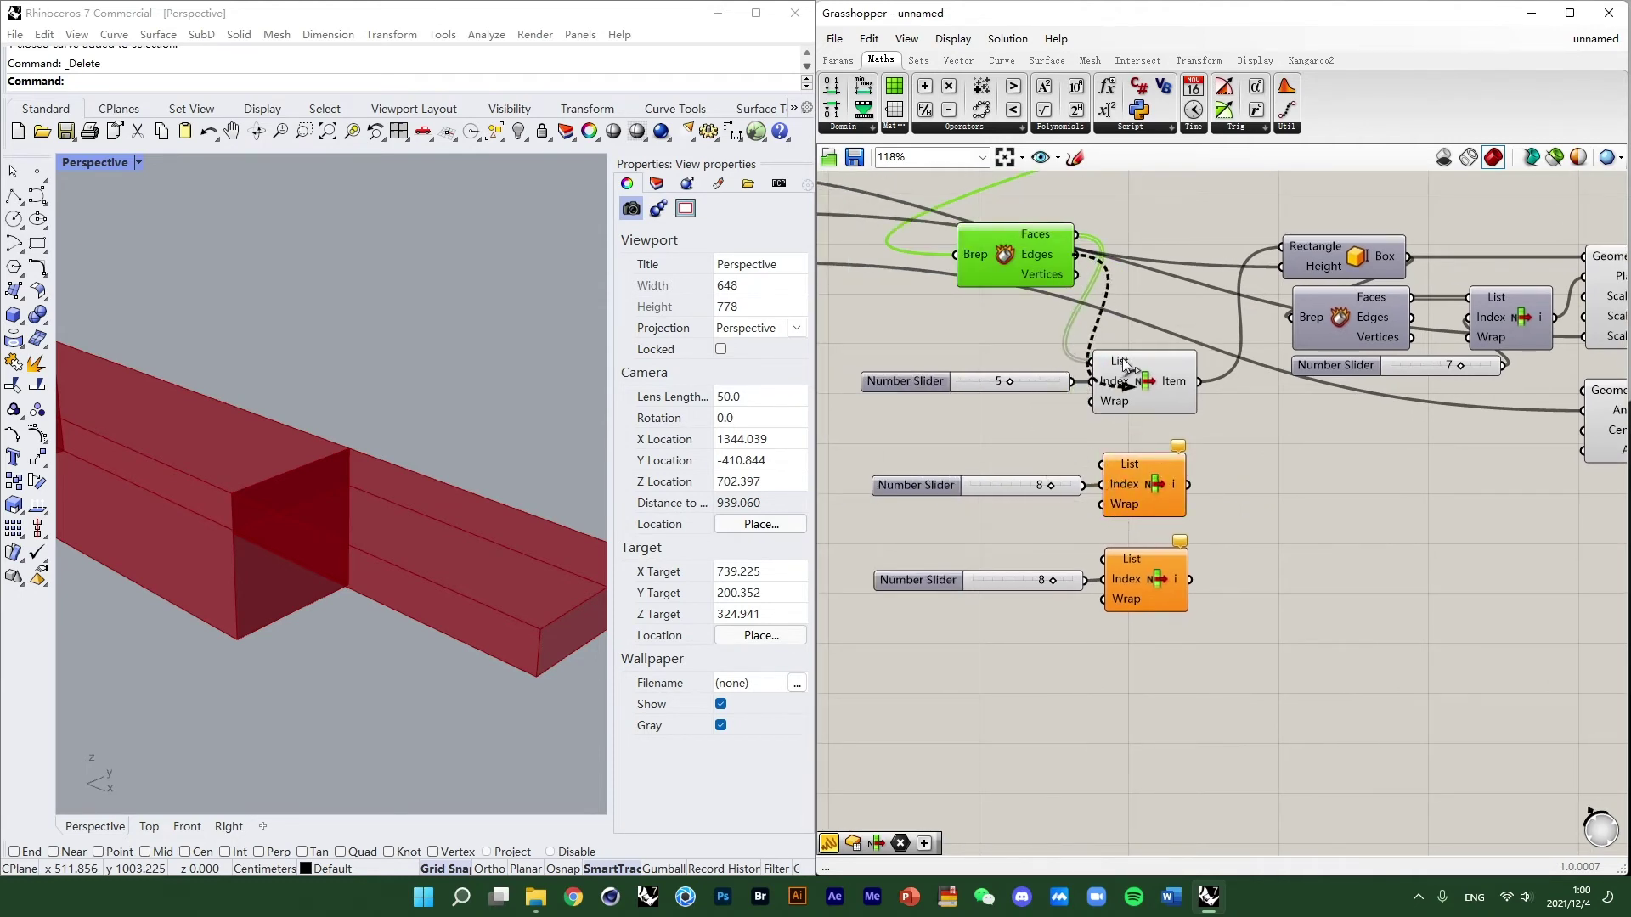
{"action": "right_click_drag", "start_coordinate": [1108, 476], "coordinate": [914, 454]}
{"action": "left_click", "coordinate": [1460, 413]}
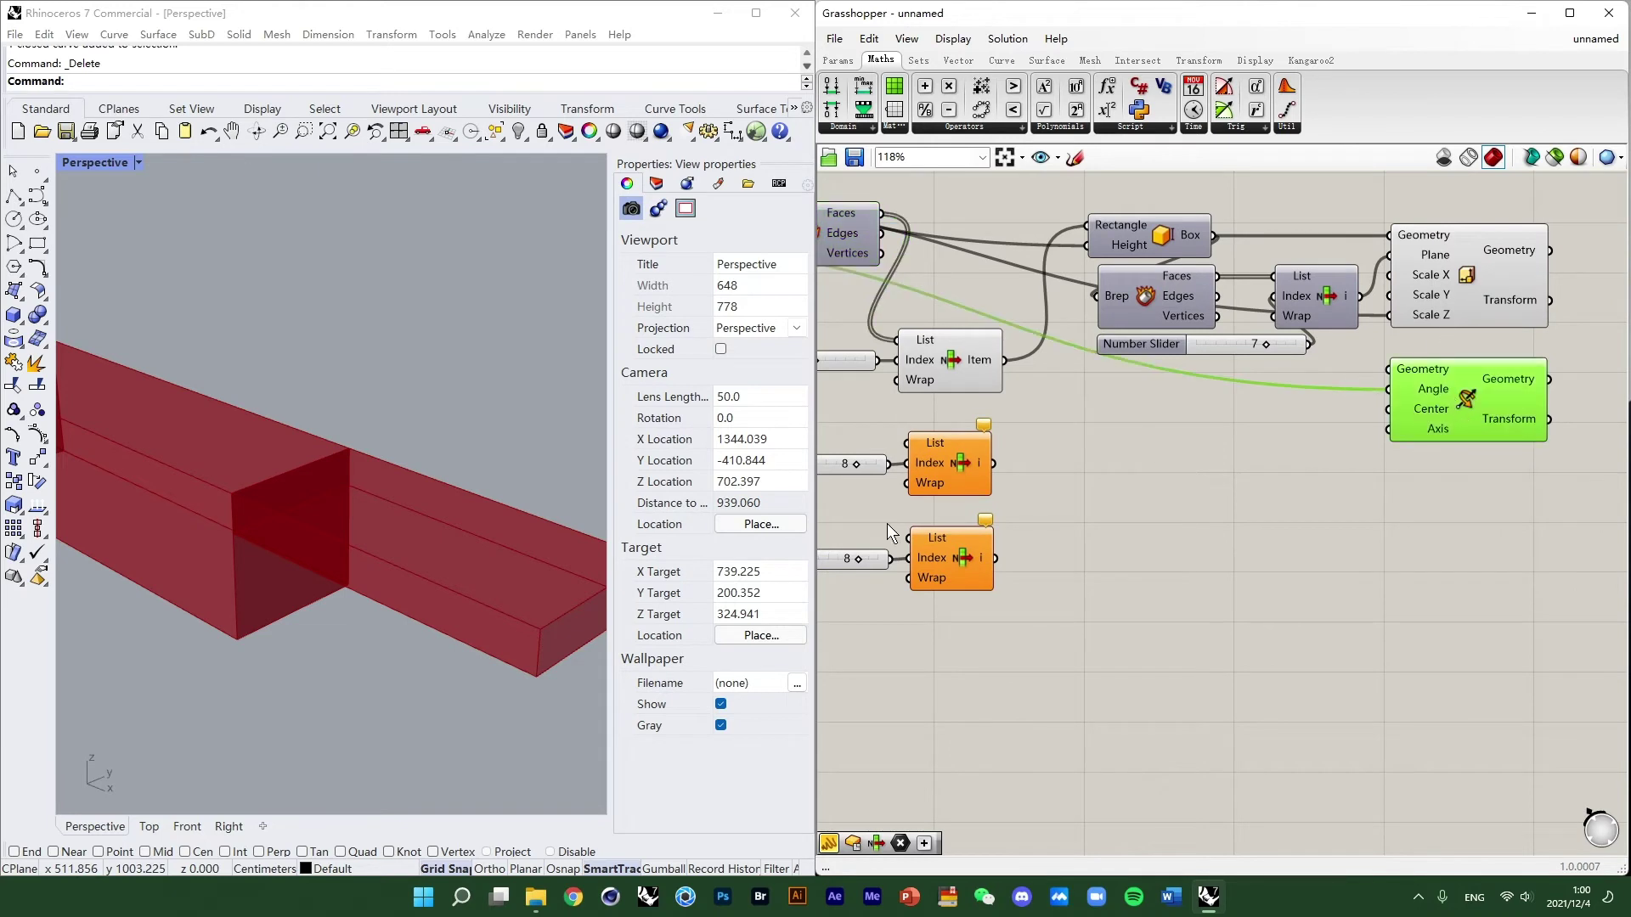
Mark a possible rotation center near the forearm's end face with a temporary point, and delete the point.
{"action": "scroll", "coordinate": [321, 484], "scroll_direction": "up", "scroll_amount": 5}
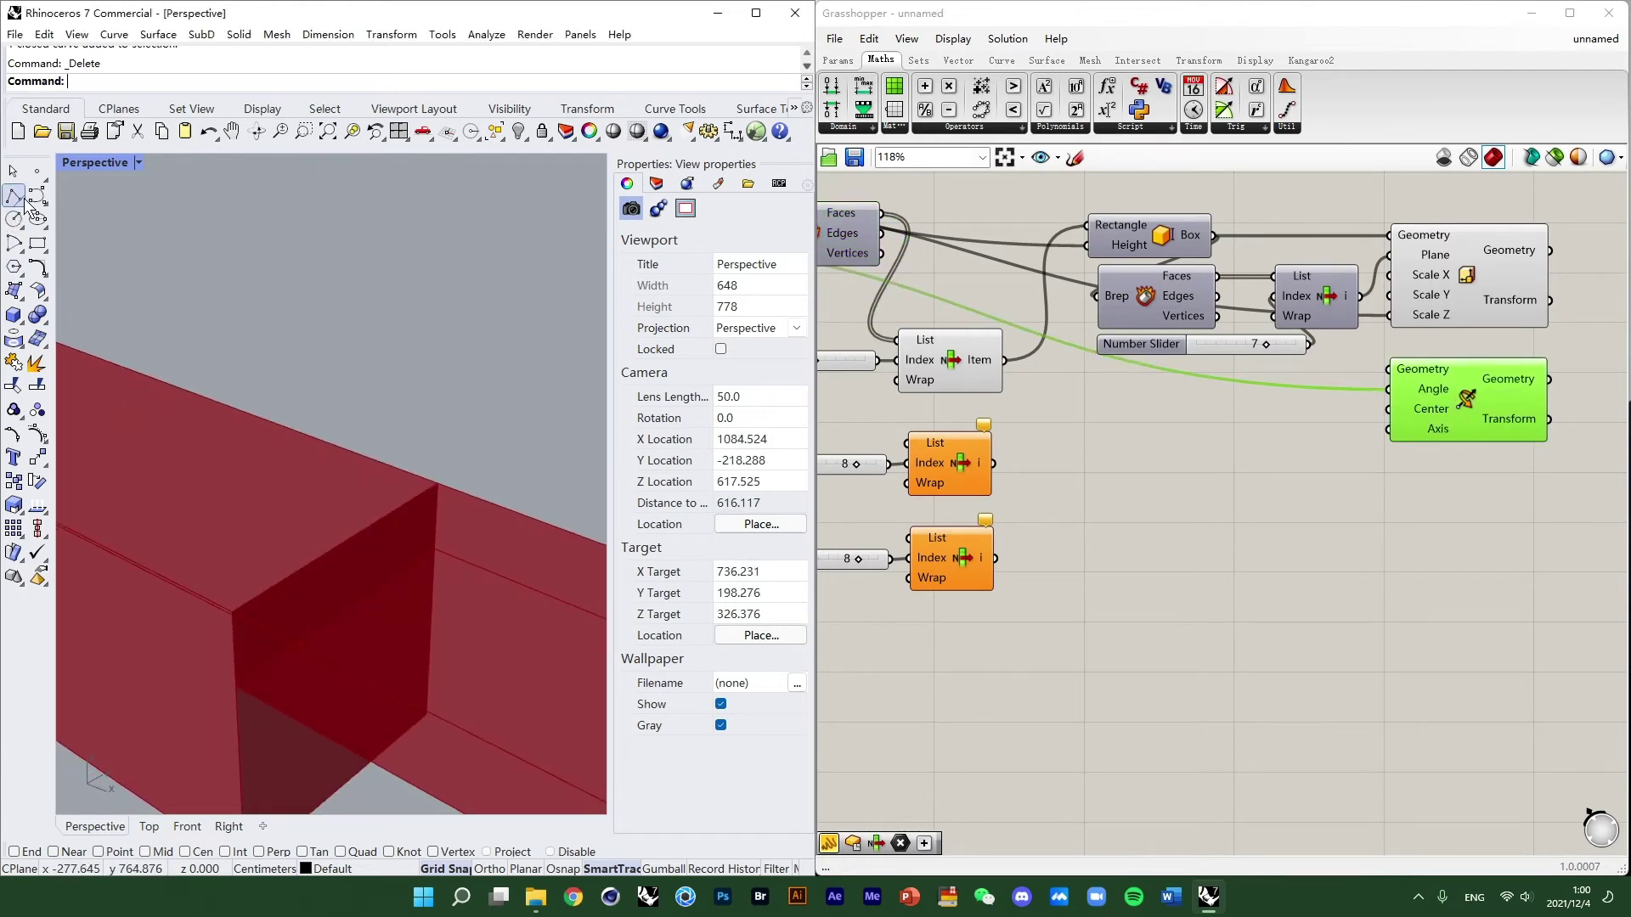
{"action": "left_click", "coordinate": [36, 171]}
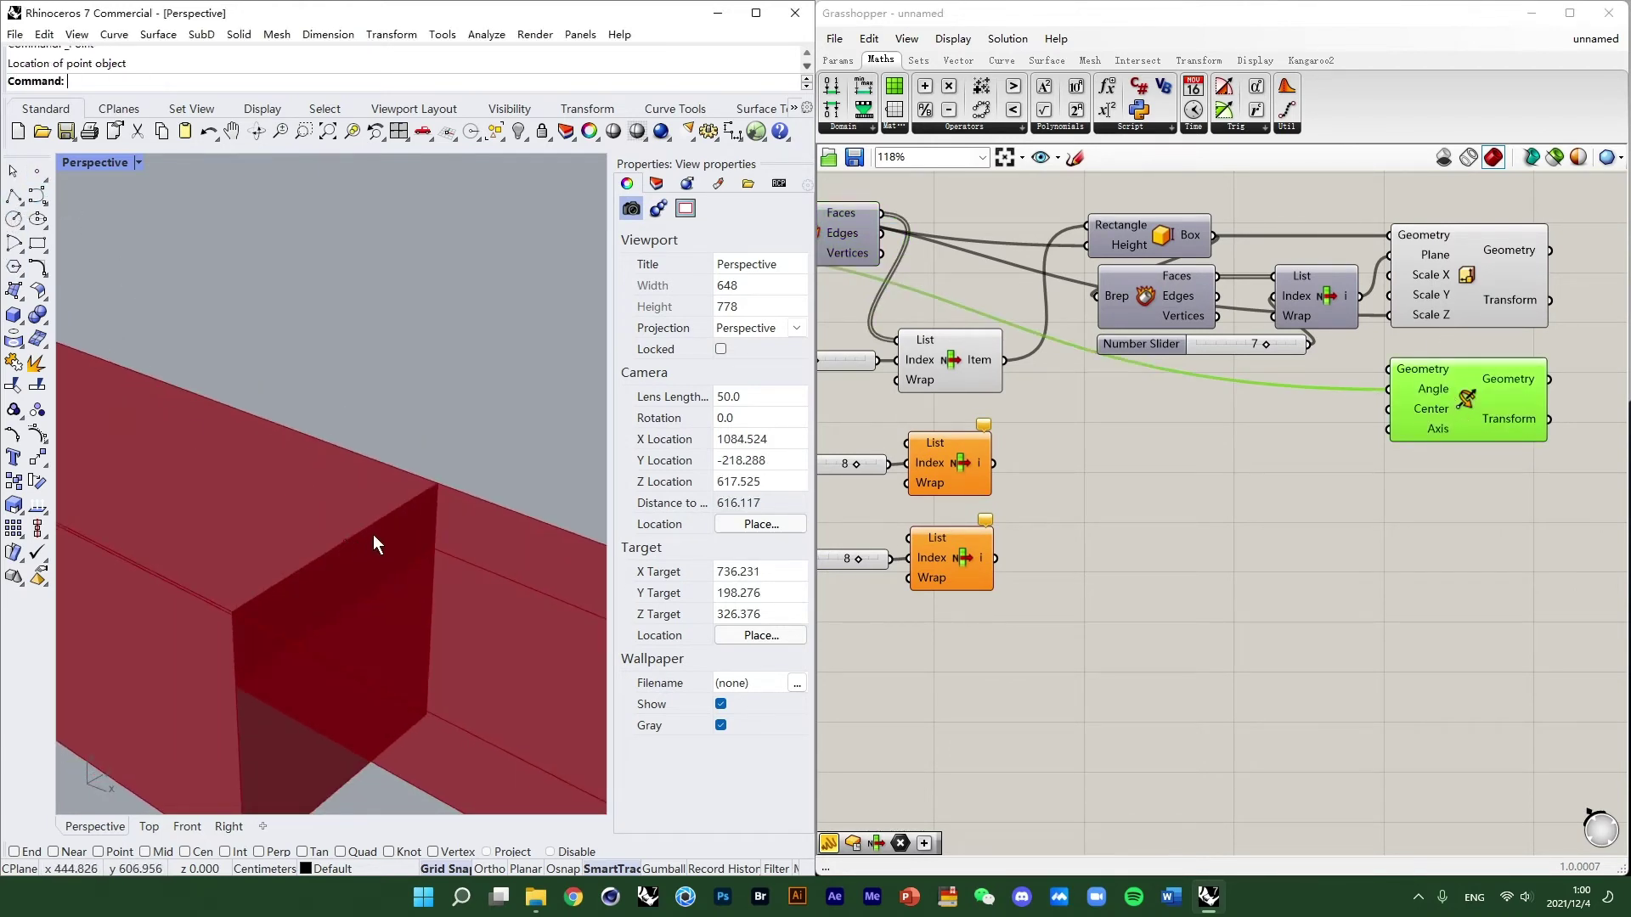
{"action": "left_click", "coordinate": [345, 541]}
{"action": "scroll", "coordinate": [354, 489], "scroll_direction": "down", "scroll_amount": 5}
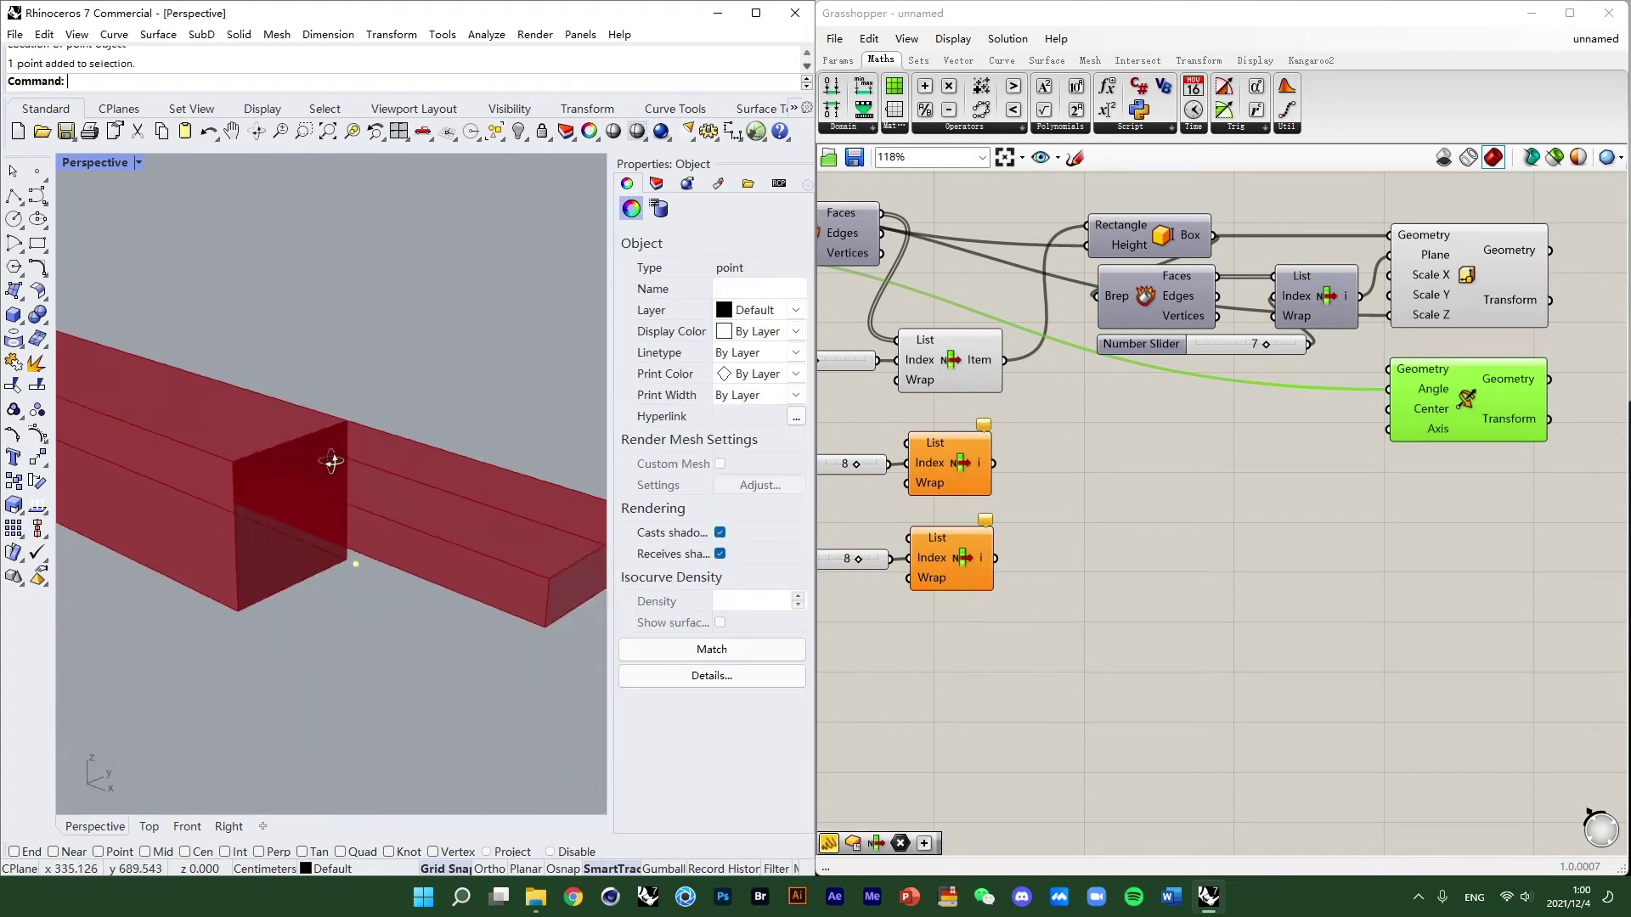
{"action": "key", "text": "Delete"}
Sketch a temporary rotation axis line along the top edge of the forearm's end face, and delete the line.
{"action": "scroll", "coordinate": [353, 518], "scroll_direction": "up", "scroll_amount": 4}
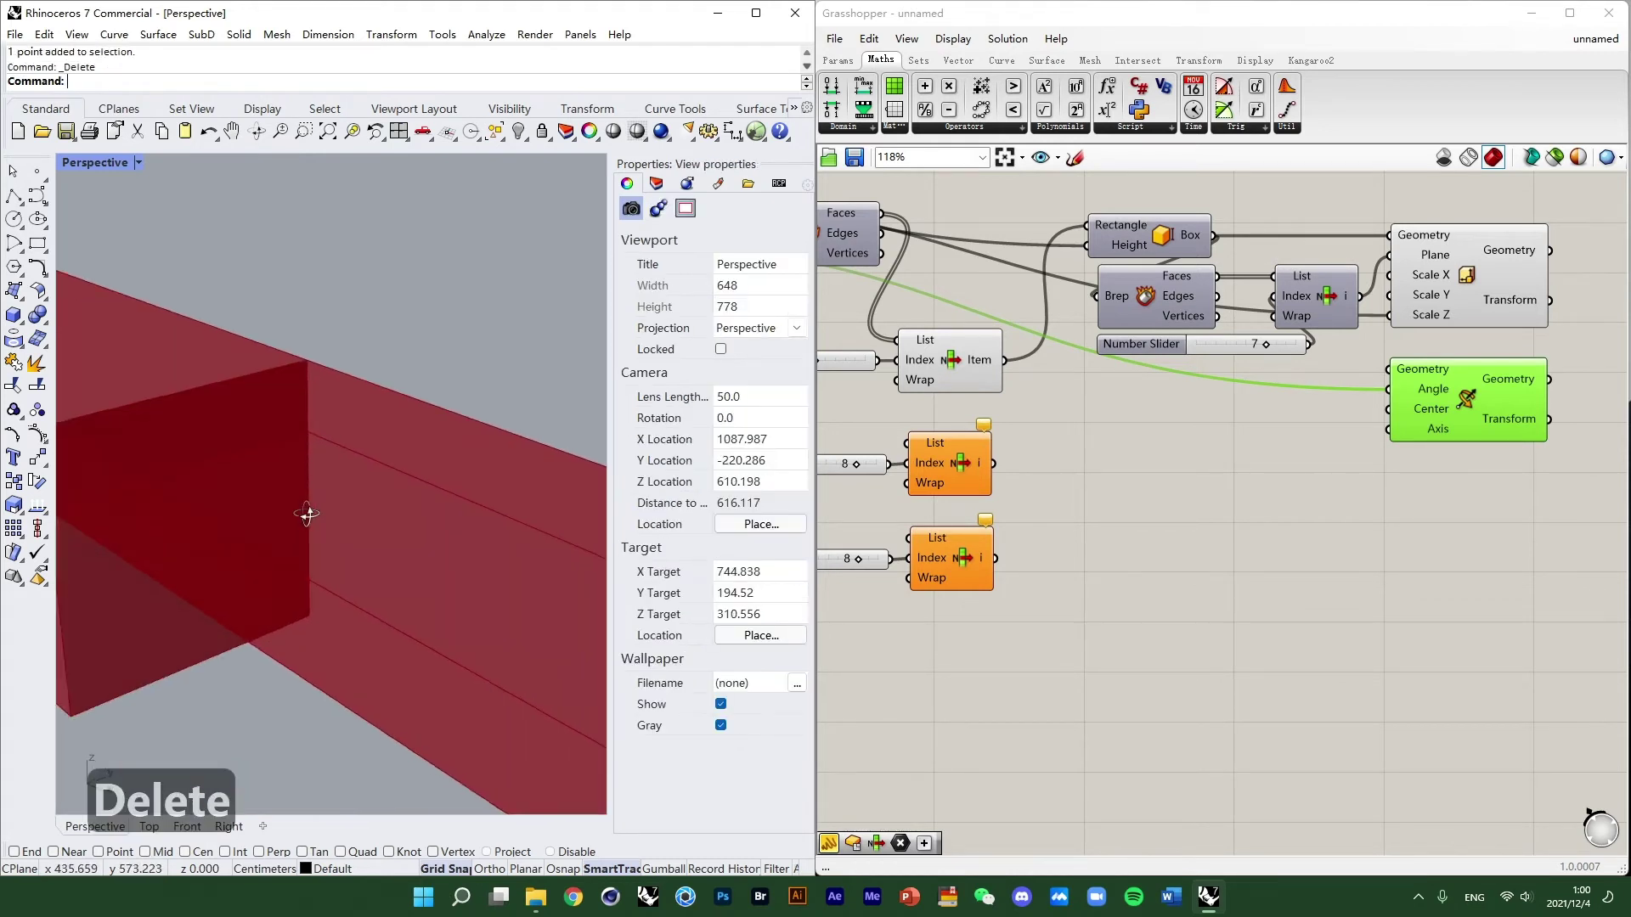
{"action": "left_click", "coordinate": [15, 198]}
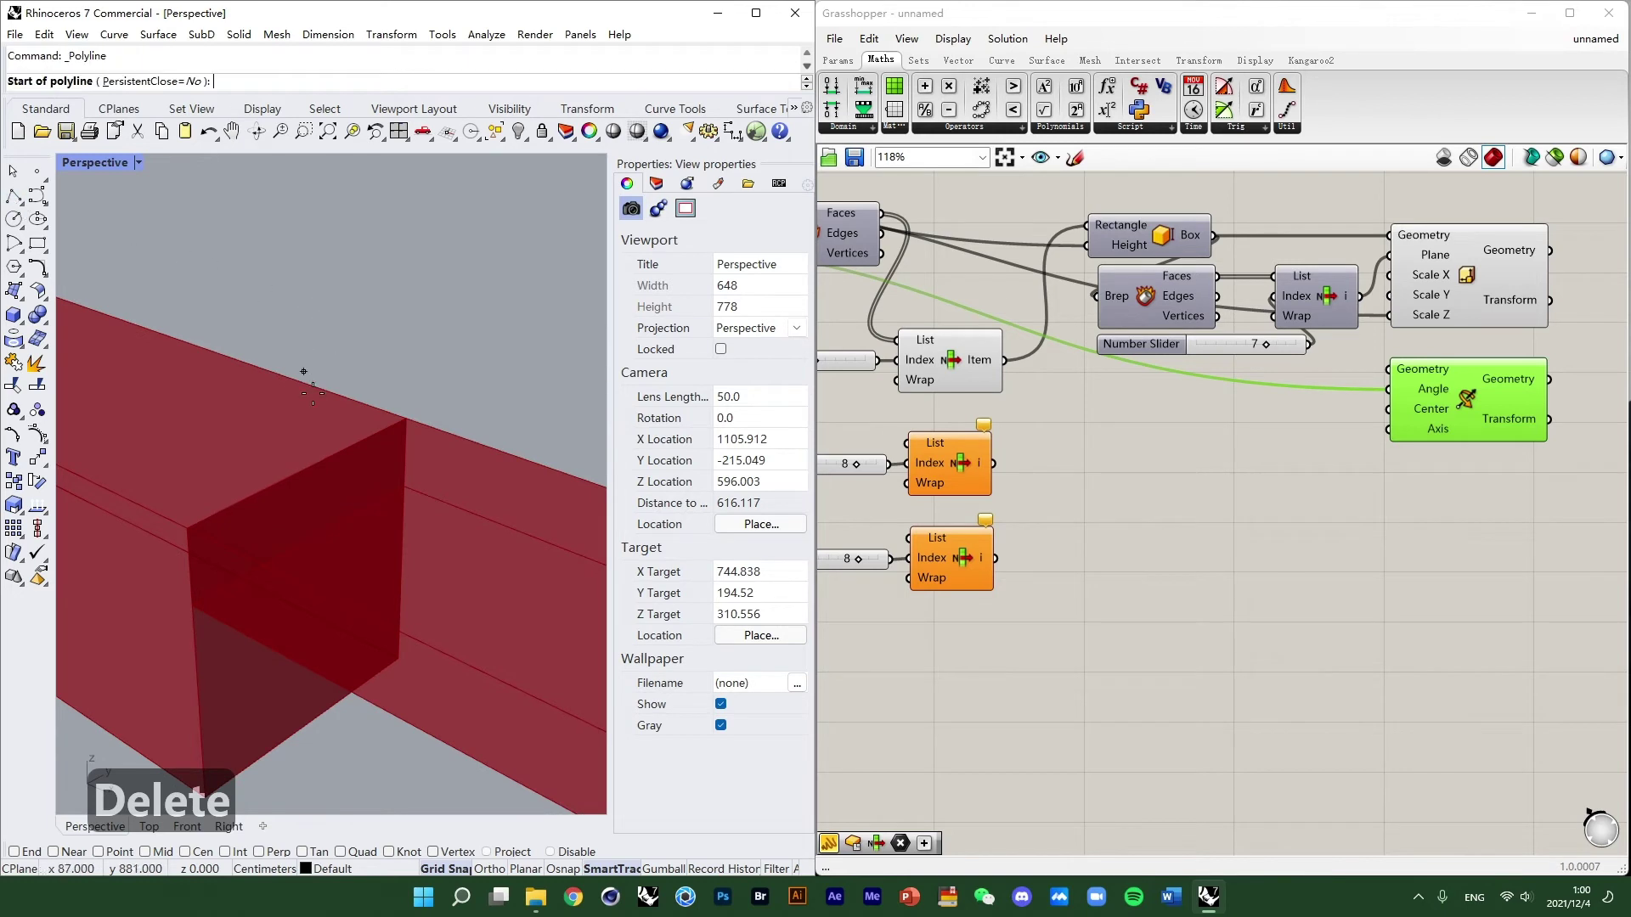
{"action": "left_click", "coordinate": [162, 543]}
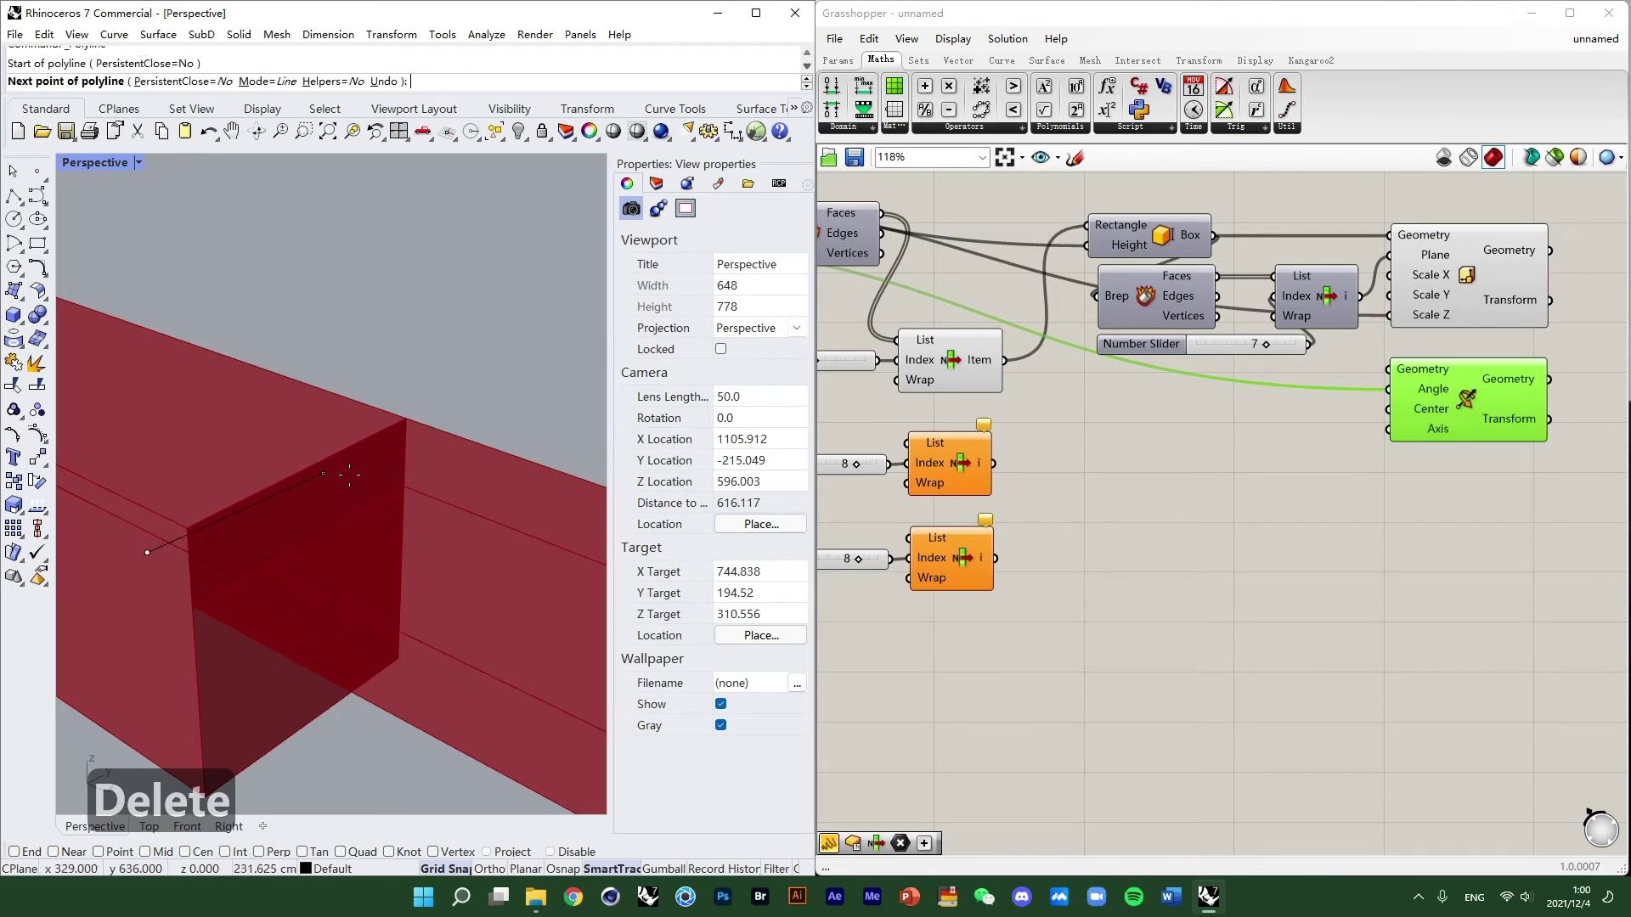
{"action": "left_click", "coordinate": [472, 385]}
{"action": "key", "text": "Return"}
{"action": "left_click", "coordinate": [452, 396]}
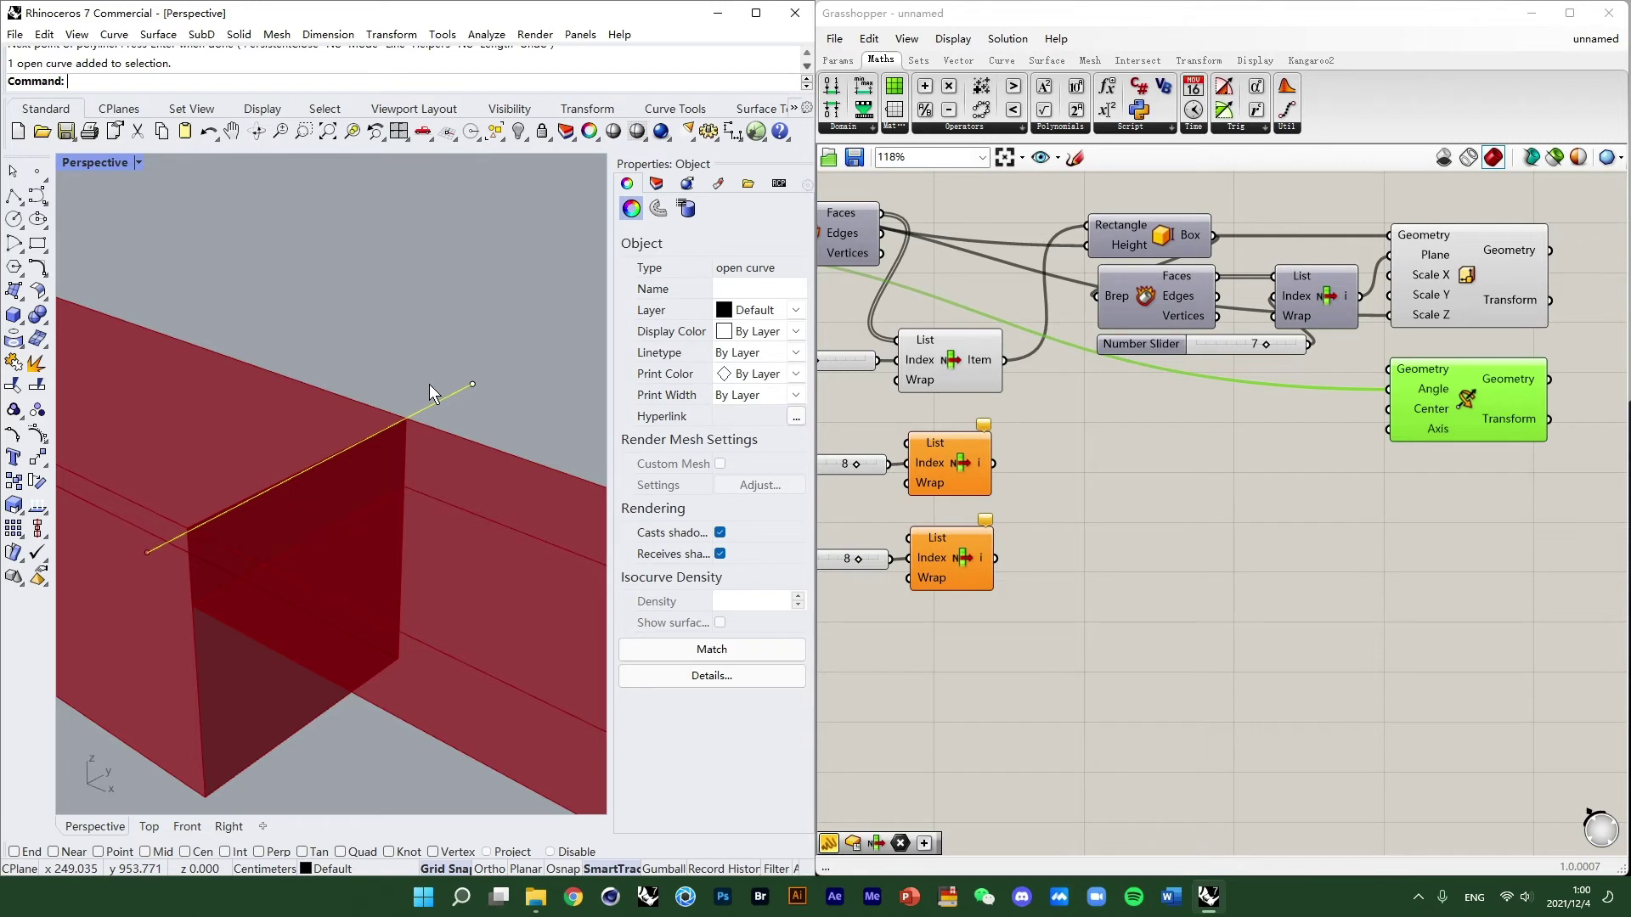
{"action": "left_click", "coordinate": [449, 398]}
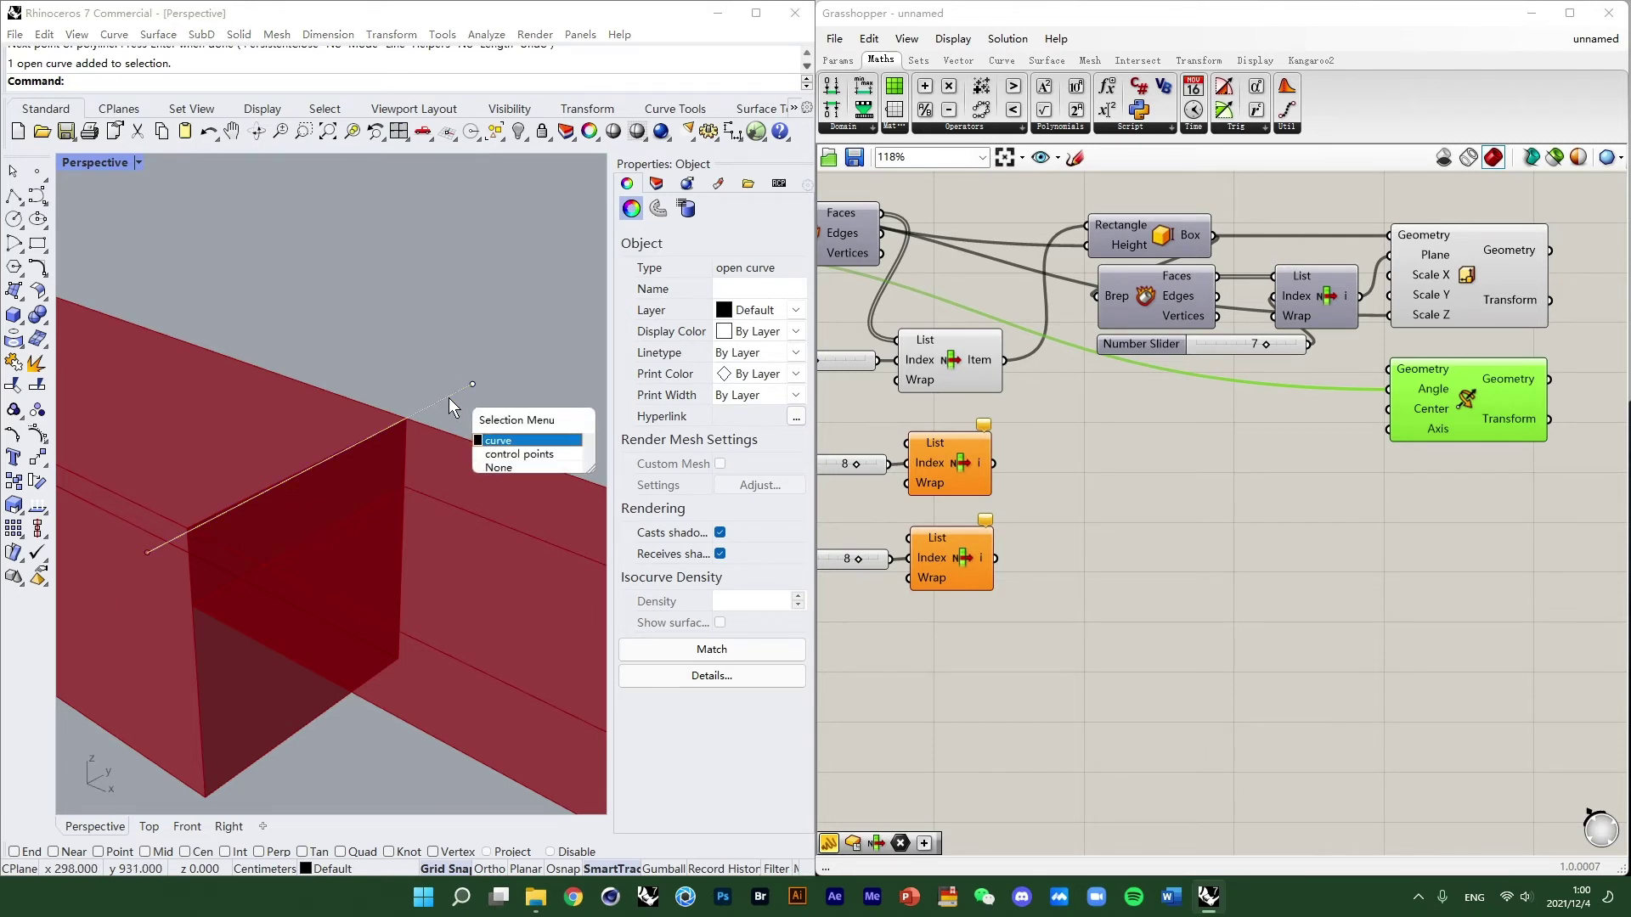
{"action": "key", "text": "Delete"}
Connect the forearm's Edges output to the first unconnected List Item and set its index slider to 4.
{"action": "right_click_drag", "start_coordinate": [448, 398], "coordinate": [338, 412]}
{"action": "right_click_drag", "start_coordinate": [1081, 564], "coordinate": [1170, 553]}
{"action": "right_click_drag", "start_coordinate": [1004, 437], "coordinate": [1027, 462]}
{"action": "left_click_drag", "start_coordinate": [993, 246], "coordinate": [938, 482]}
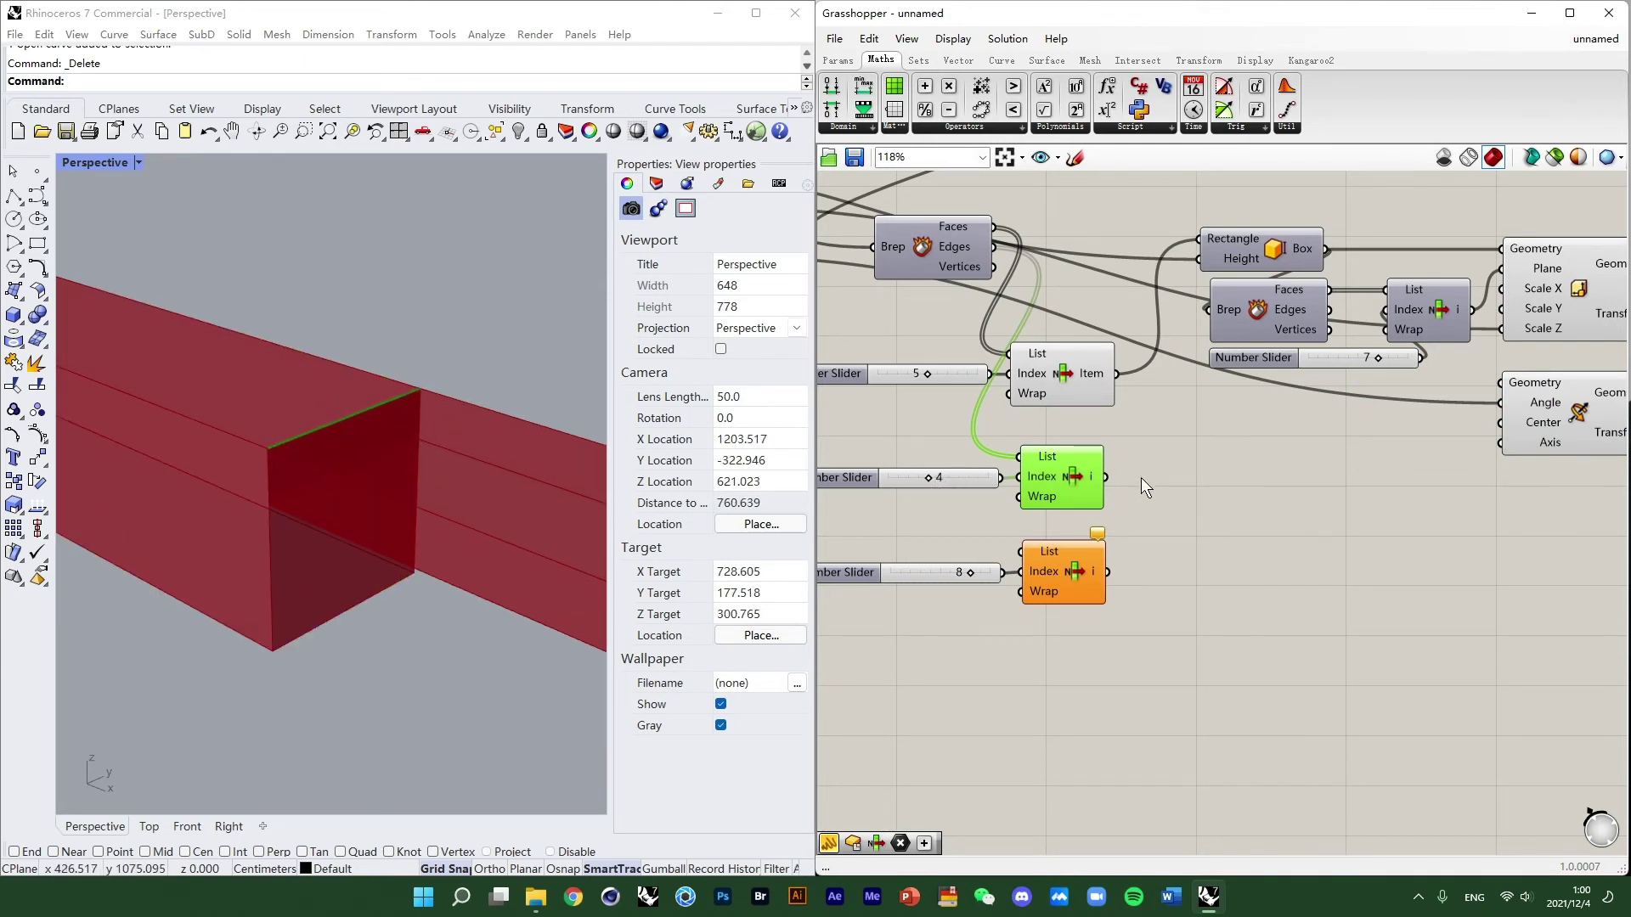
{"action": "right_click_drag", "start_coordinate": [1066, 483], "coordinate": [1048, 493]}
{"action": "left_click_drag", "start_coordinate": [944, 488], "coordinate": [947, 487]}
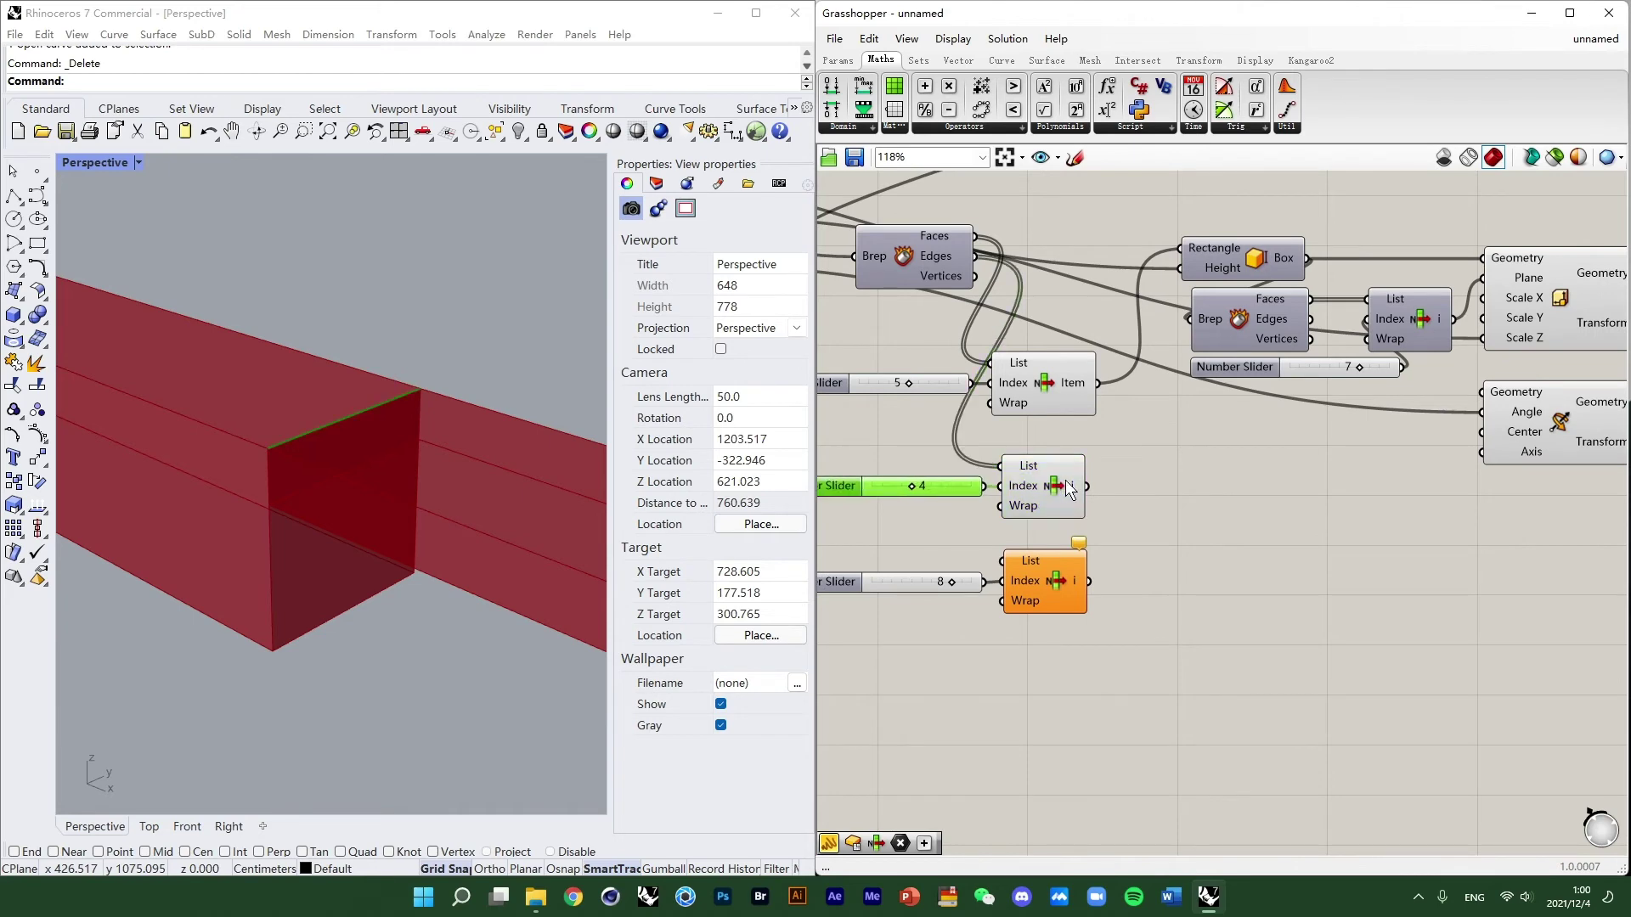
Add a Divide Curve component and connect the index-4 List Item's edge to its Curve input.
{"action": "left_click", "coordinate": [1065, 481]}
{"action": "right_click_drag", "start_coordinate": [1032, 420], "coordinate": [996, 459]}
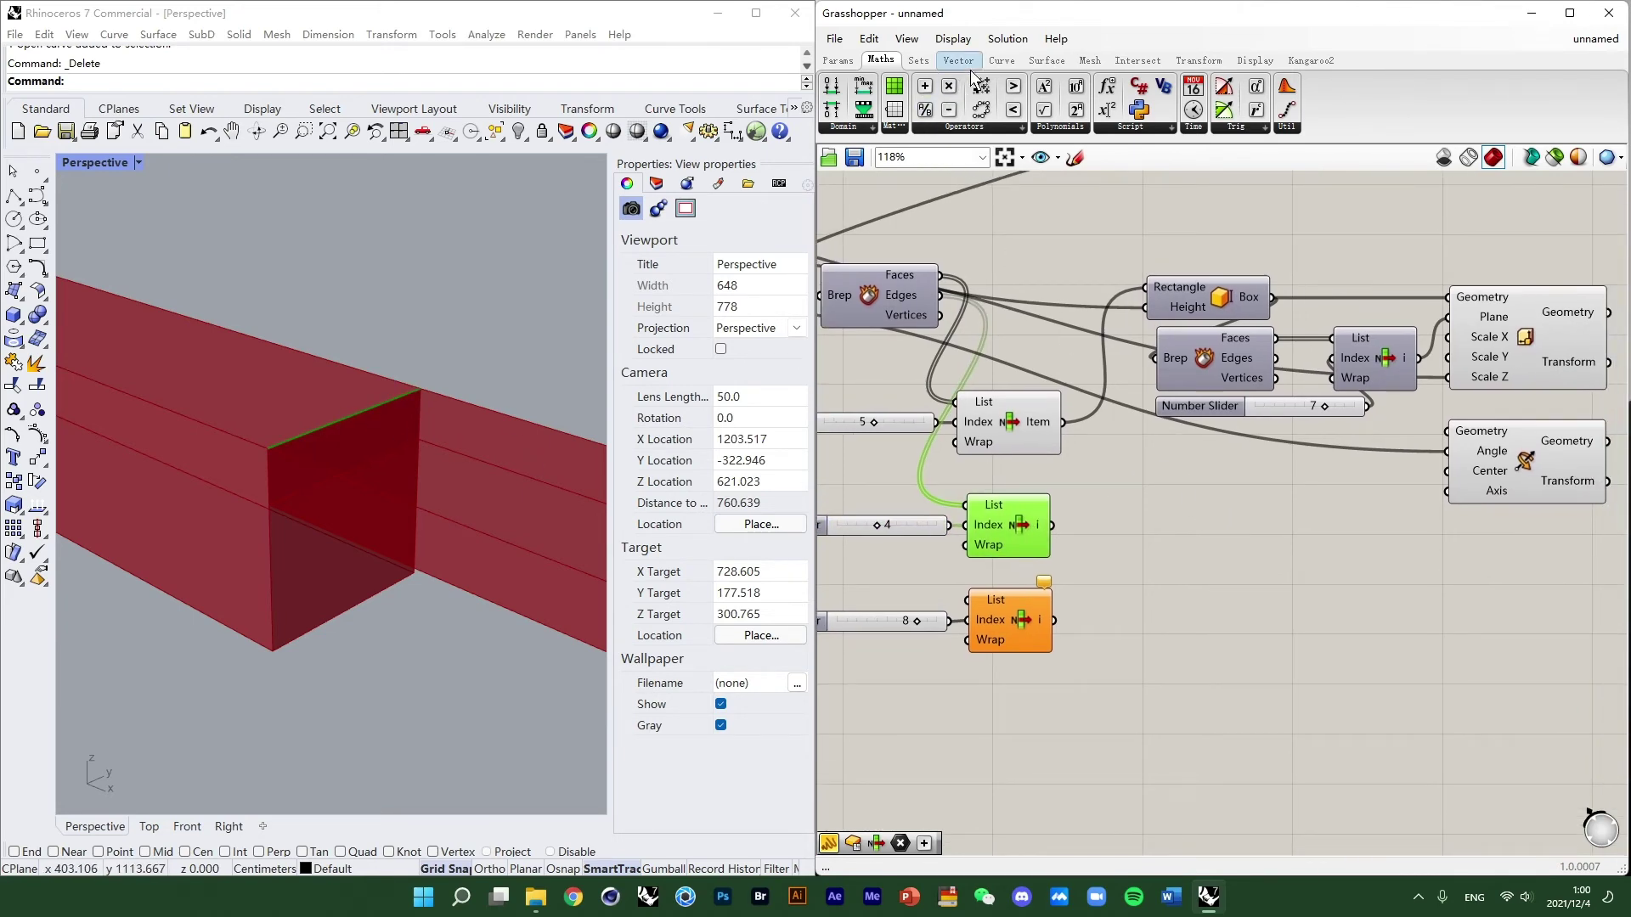
{"action": "left_click", "coordinate": [1000, 60]}
{"action": "left_click_drag", "start_coordinate": [1047, 220], "coordinate": [1125, 497]}
{"action": "scroll", "coordinate": [1160, 521], "scroll_direction": "up", "scroll_amount": 3}
{"action": "right_click_drag", "start_coordinate": [1089, 569], "coordinate": [1107, 578]}
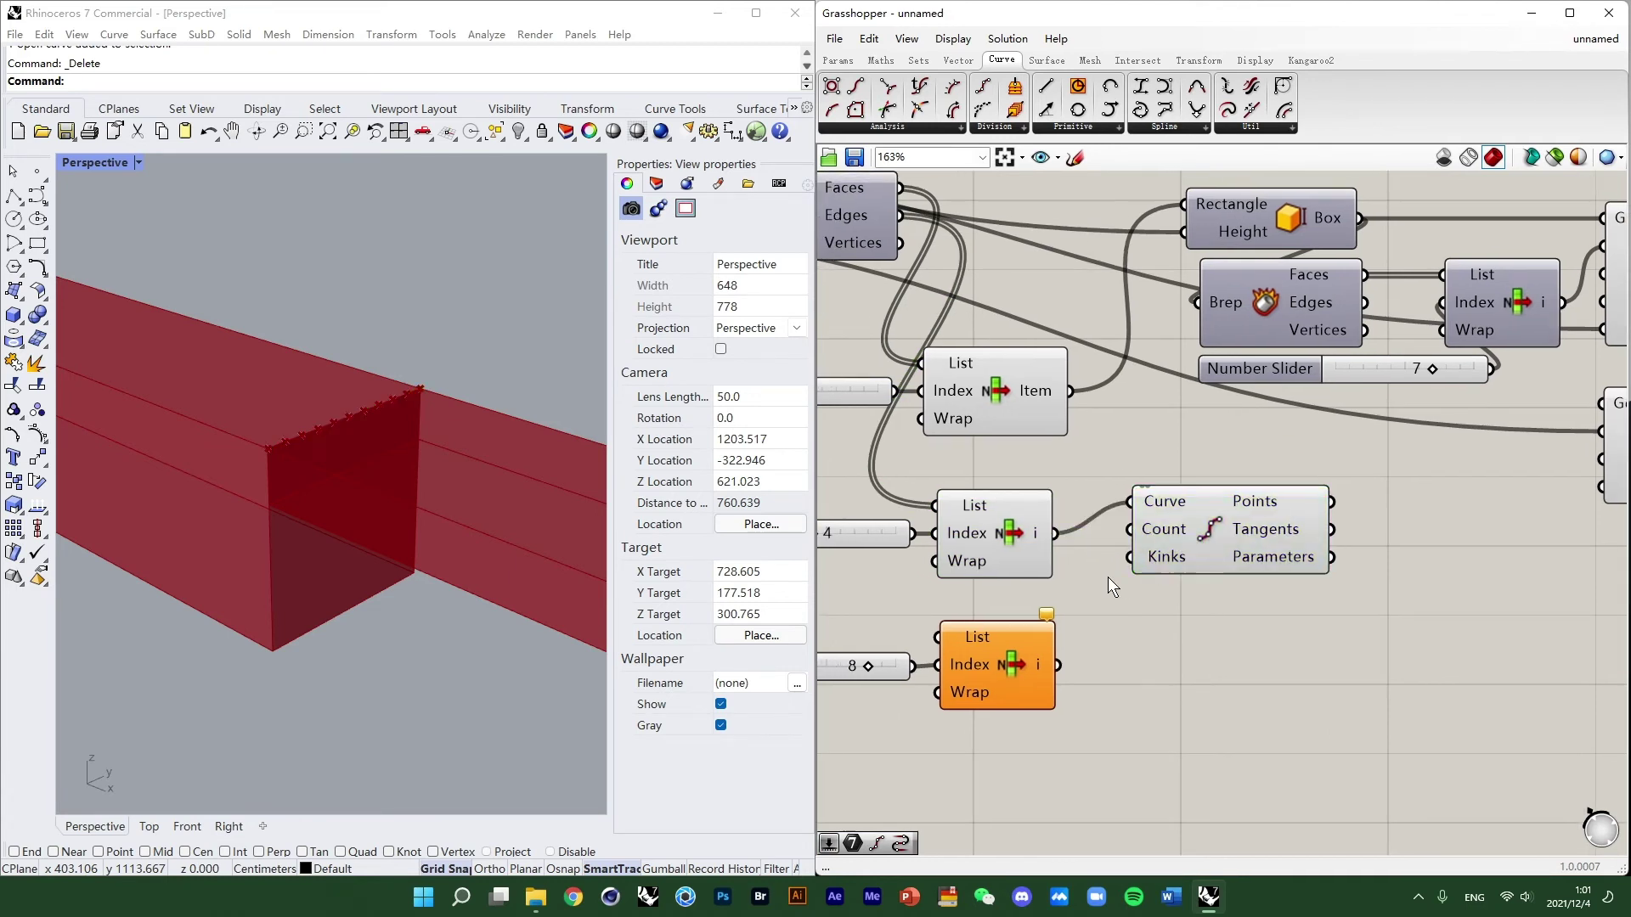
Add an Integer parameter near Divide Curve and set its value to 2.
{"action": "double_click", "coordinate": [1107, 577]}
{"action": "right_click", "coordinate": [1125, 602]}
{"action": "double_click", "coordinate": [1096, 613]}
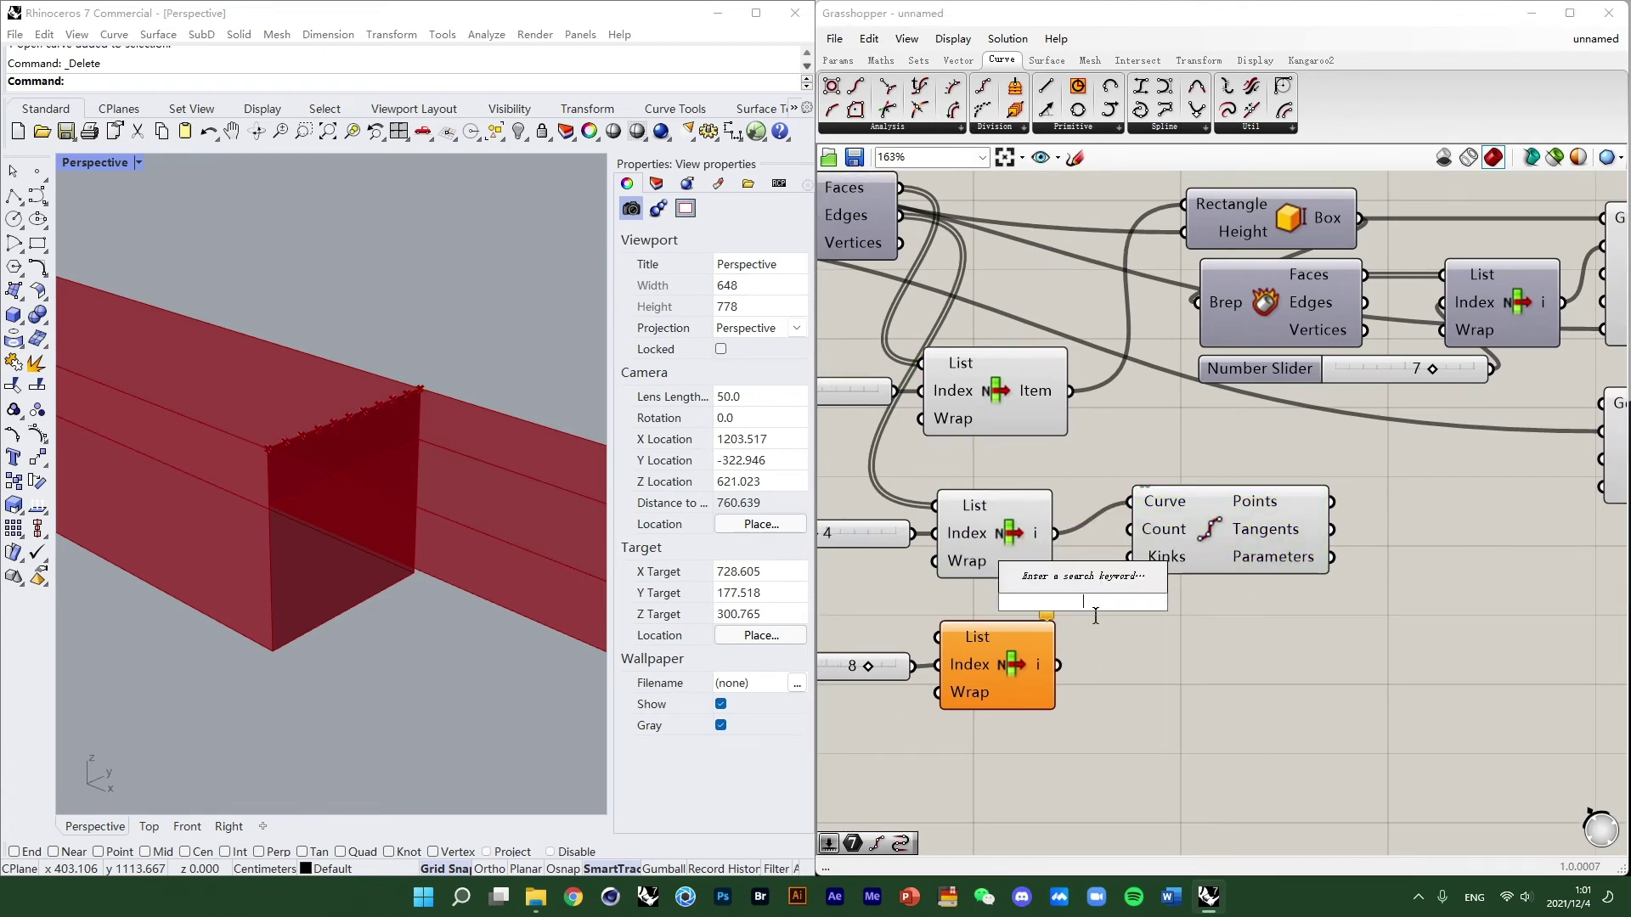
{"action": "type", "text": "integ"}
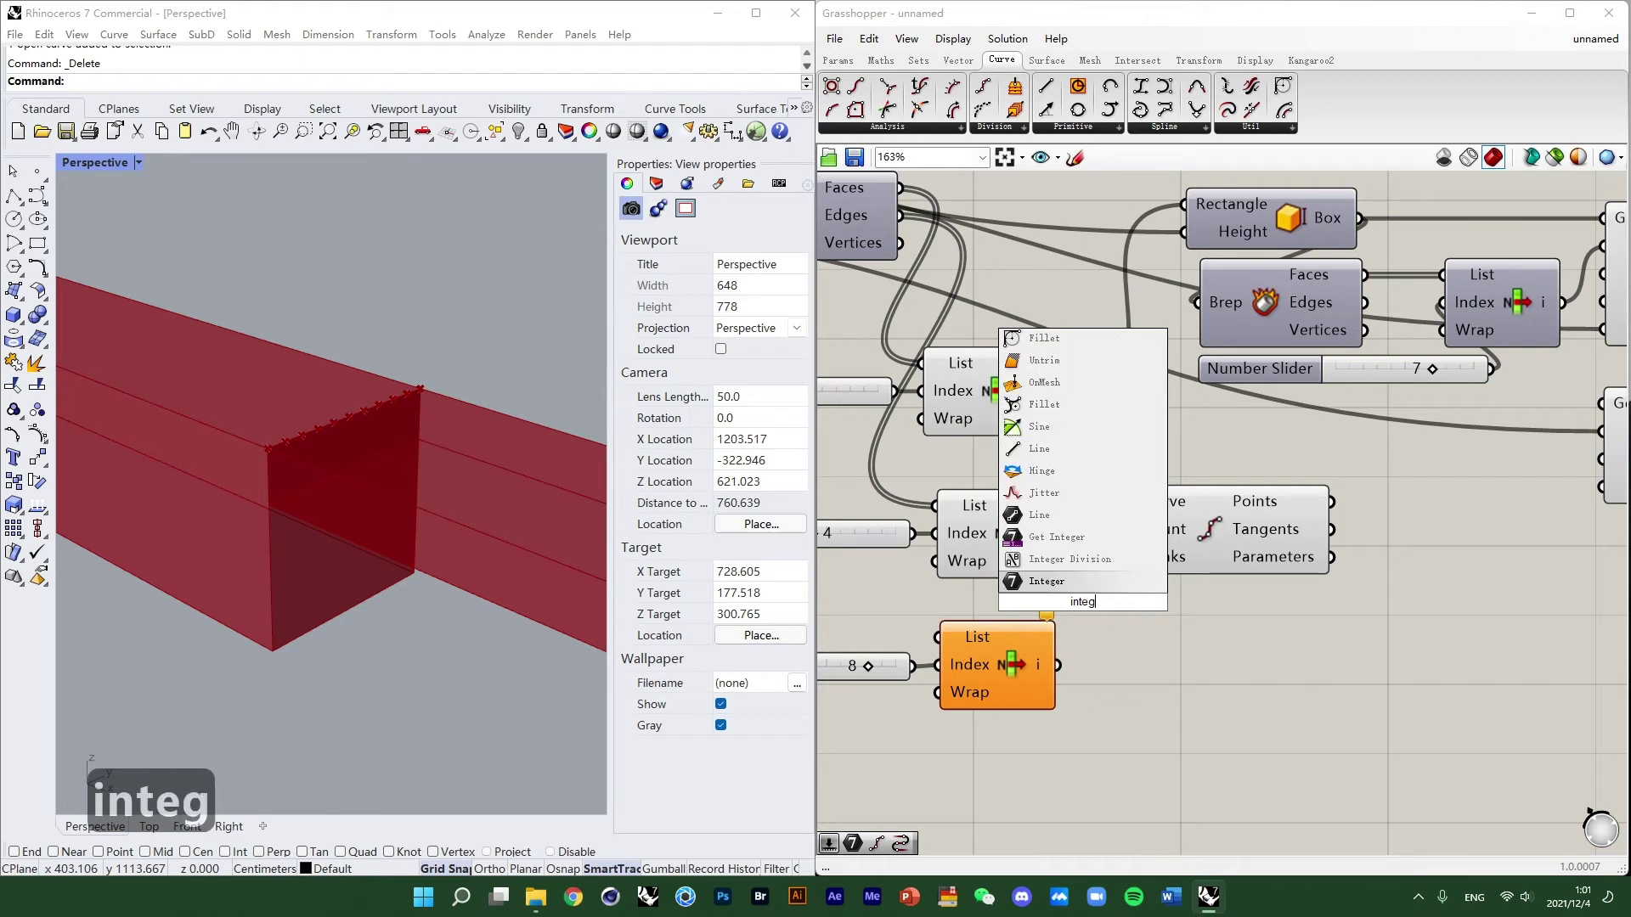
{"action": "left_click", "coordinate": [1059, 580]}
{"action": "right_click", "coordinate": [1095, 602]}
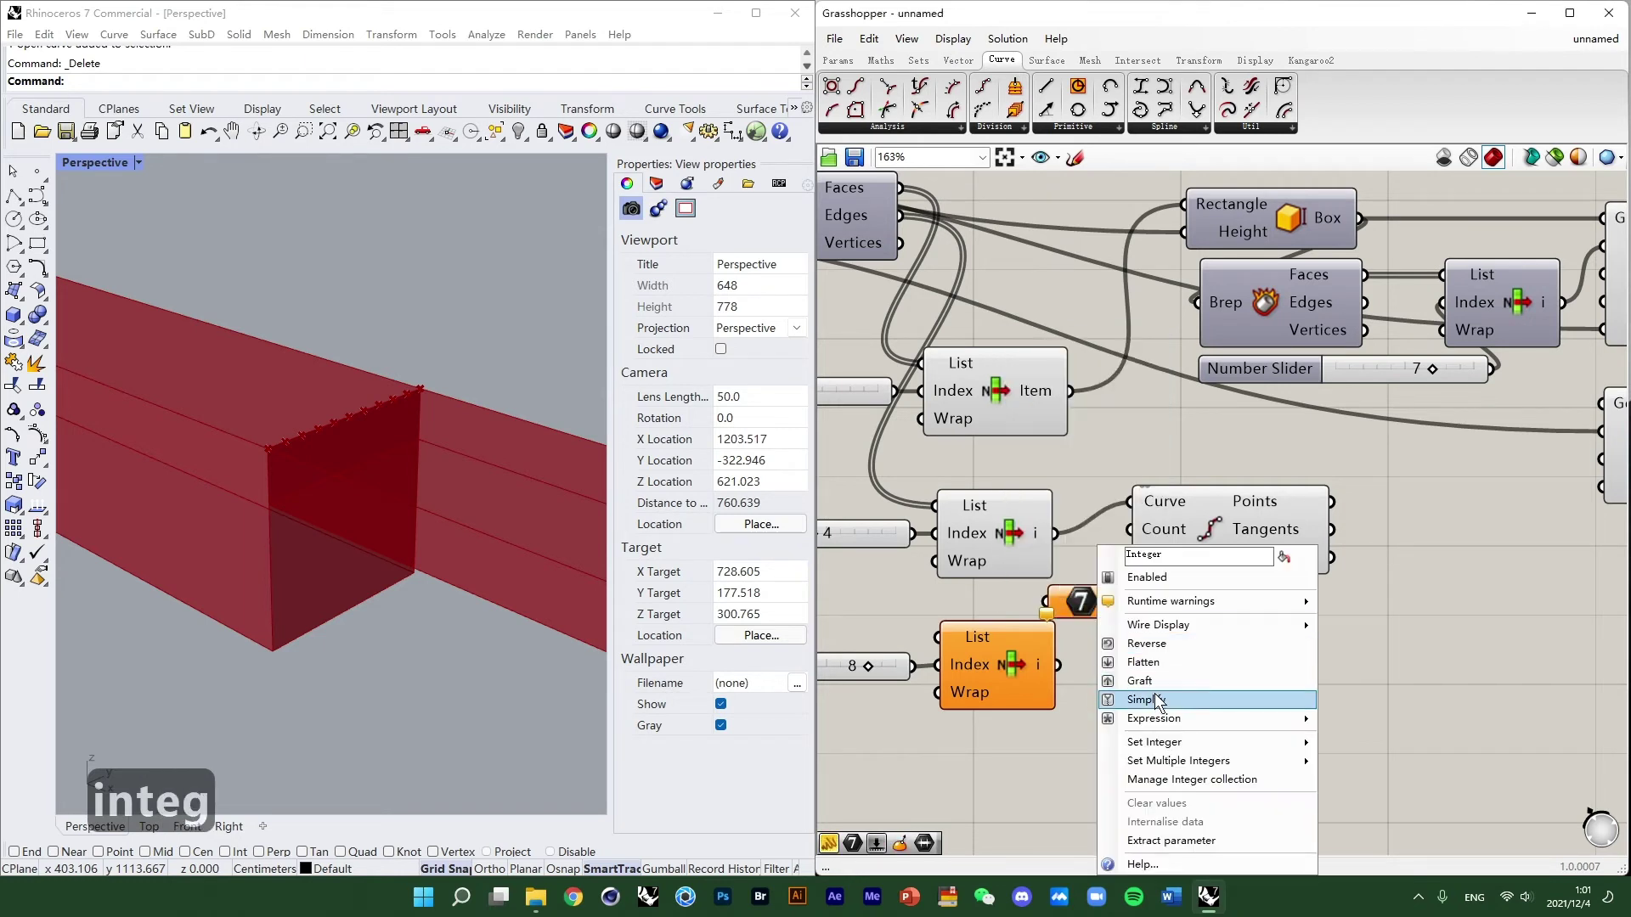
{"action": "mouse_move", "coordinate": [1244, 741]}
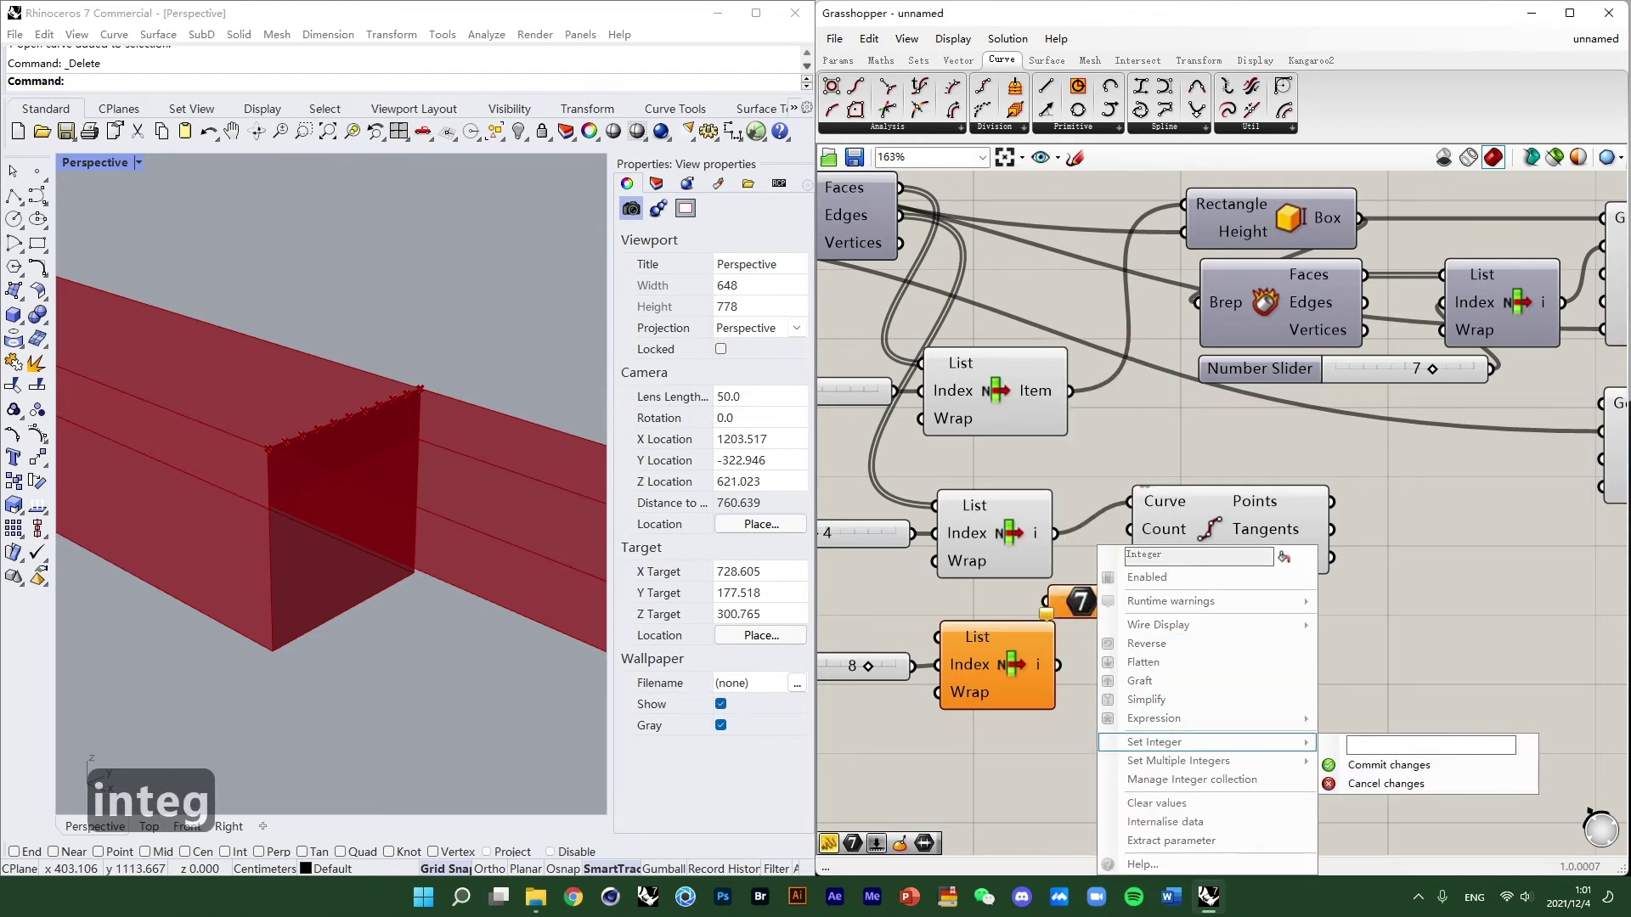
{"action": "type", "text": "2"}
{"action": "key", "text": "Return"}
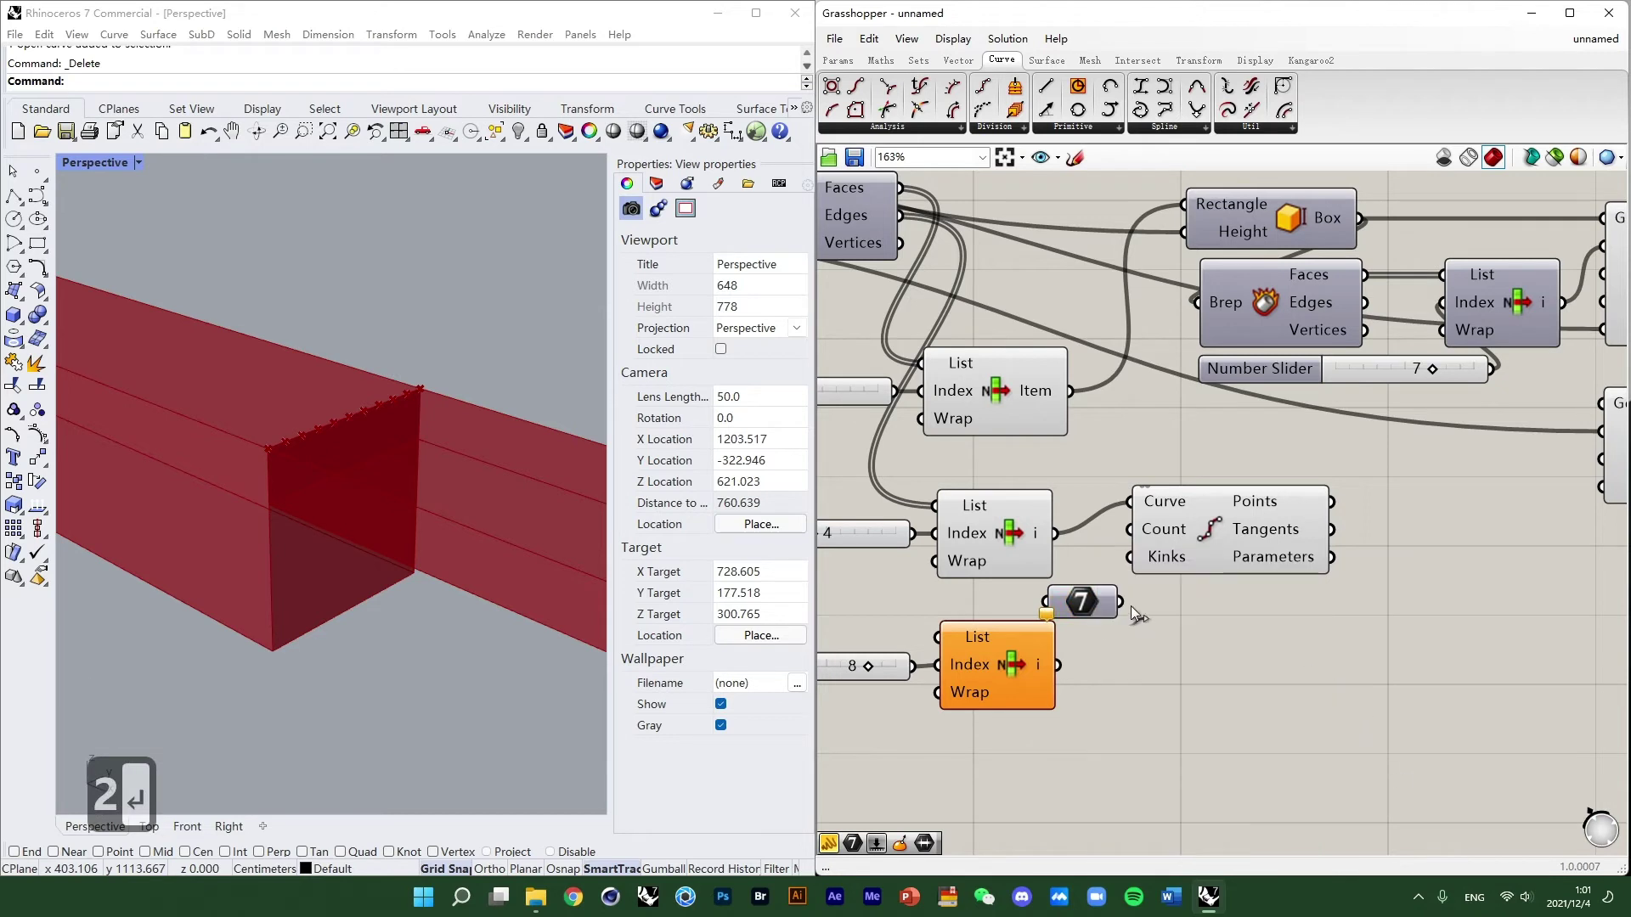
Place the Integer parameter directly beside Divide Curve and connect it to the Count input.
{"action": "left_click_drag", "start_coordinate": [1090, 596], "coordinate": [1091, 531]}
{"action": "left_click_drag", "start_coordinate": [1190, 526], "coordinate": [1195, 557]}
{"action": "left_click_drag", "start_coordinate": [1047, 531], "coordinate": [1094, 572]}
{"action": "left_click", "coordinate": [1175, 570]}
{"action": "right_click_drag", "start_coordinate": [1209, 568], "coordinate": [1204, 524]}
{"action": "scroll", "coordinate": [379, 447], "scroll_direction": "down", "scroll_amount": 6}
{"action": "right_click_drag", "start_coordinate": [379, 451], "coordinate": [314, 405]}
{"action": "scroll", "coordinate": [314, 405], "scroll_direction": "up", "scroll_amount": 2}
{"action": "right_click_drag", "start_coordinate": [1193, 526], "coordinate": [1274, 472]}
{"action": "scroll", "coordinate": [1041, 448], "scroll_direction": "down", "scroll_amount": 2}
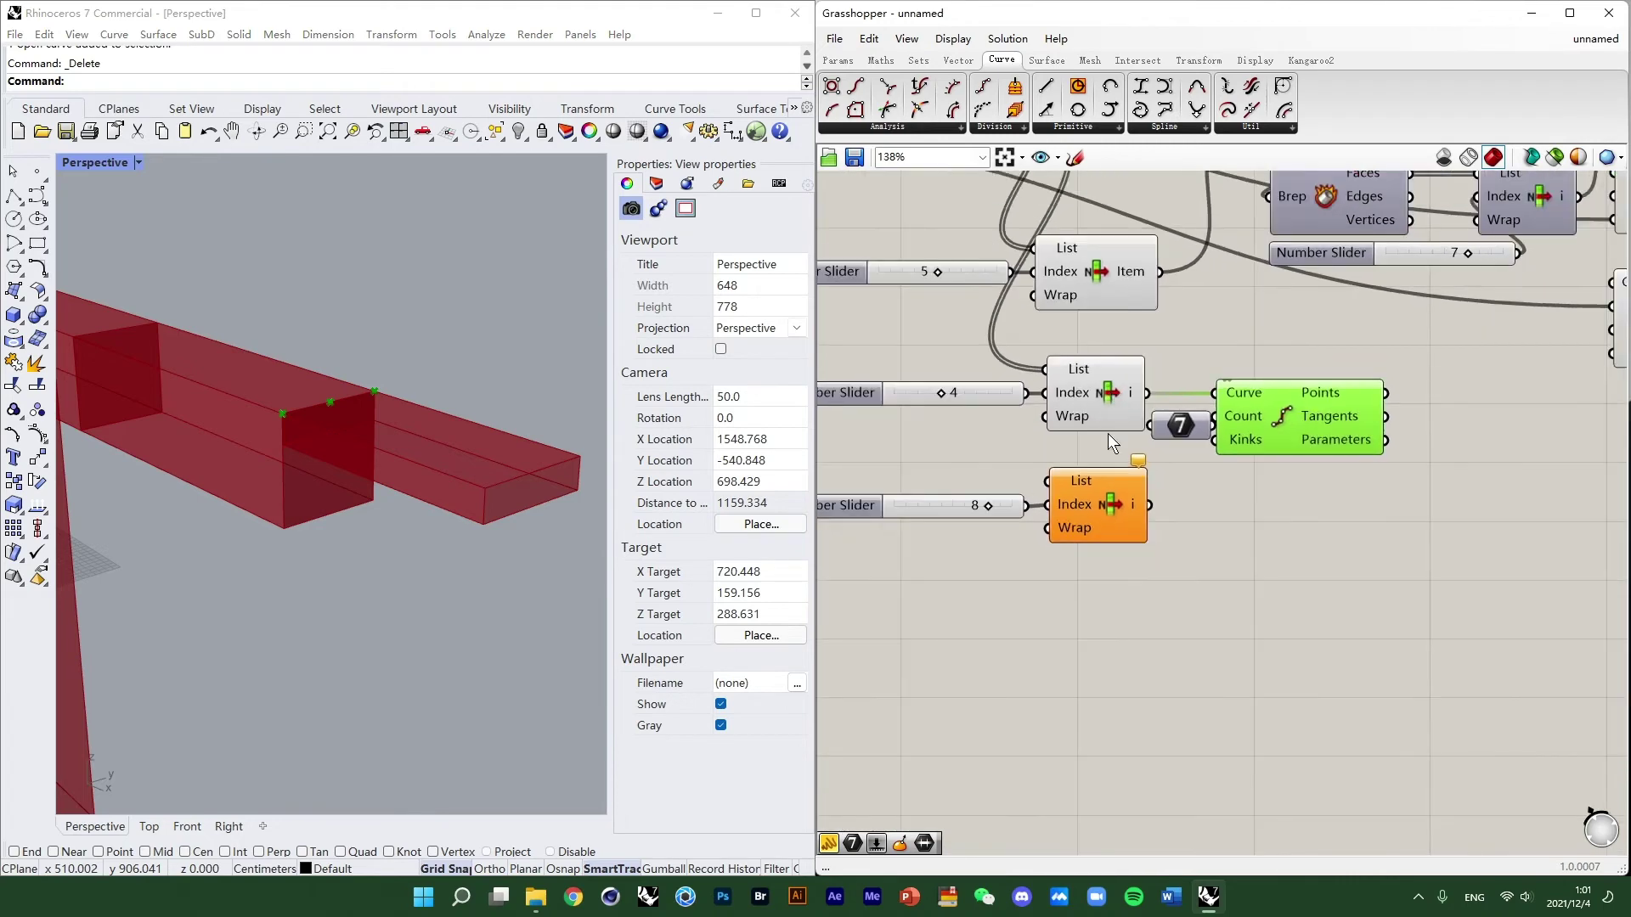
Duplicate the unconnected List Item and its slider beside Divide Curve, and feed the division Points into the copy's List input.
{"action": "left_click", "coordinate": [1096, 493]}
{"action": "left_click", "coordinate": [980, 508], "text": "shift"}
{"action": "key", "text": "ctrl+c"}
{"action": "key", "text": "ctrl+v"}
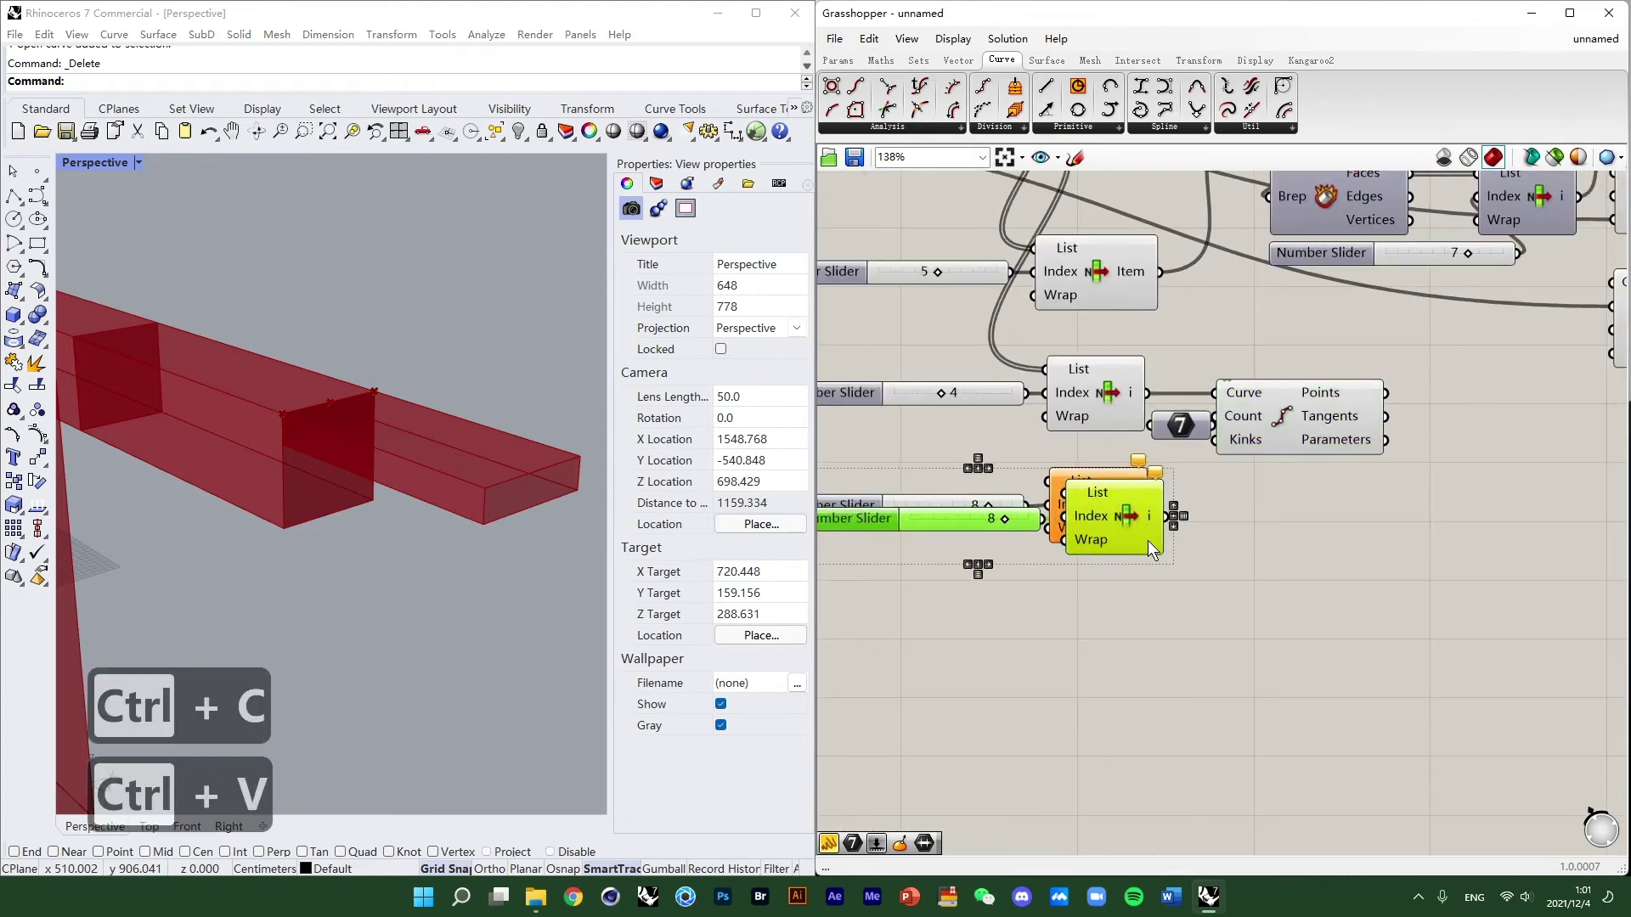
{"action": "left_click_drag", "start_coordinate": [1148, 541], "coordinate": [1499, 532]}
{"action": "scroll", "coordinate": [1340, 465], "scroll_direction": "down", "scroll_amount": 2}
{"action": "right_click_drag", "start_coordinate": [1340, 465], "coordinate": [1121, 531]}
{"action": "scroll", "coordinate": [1154, 484], "scroll_direction": "up", "scroll_amount": 1}
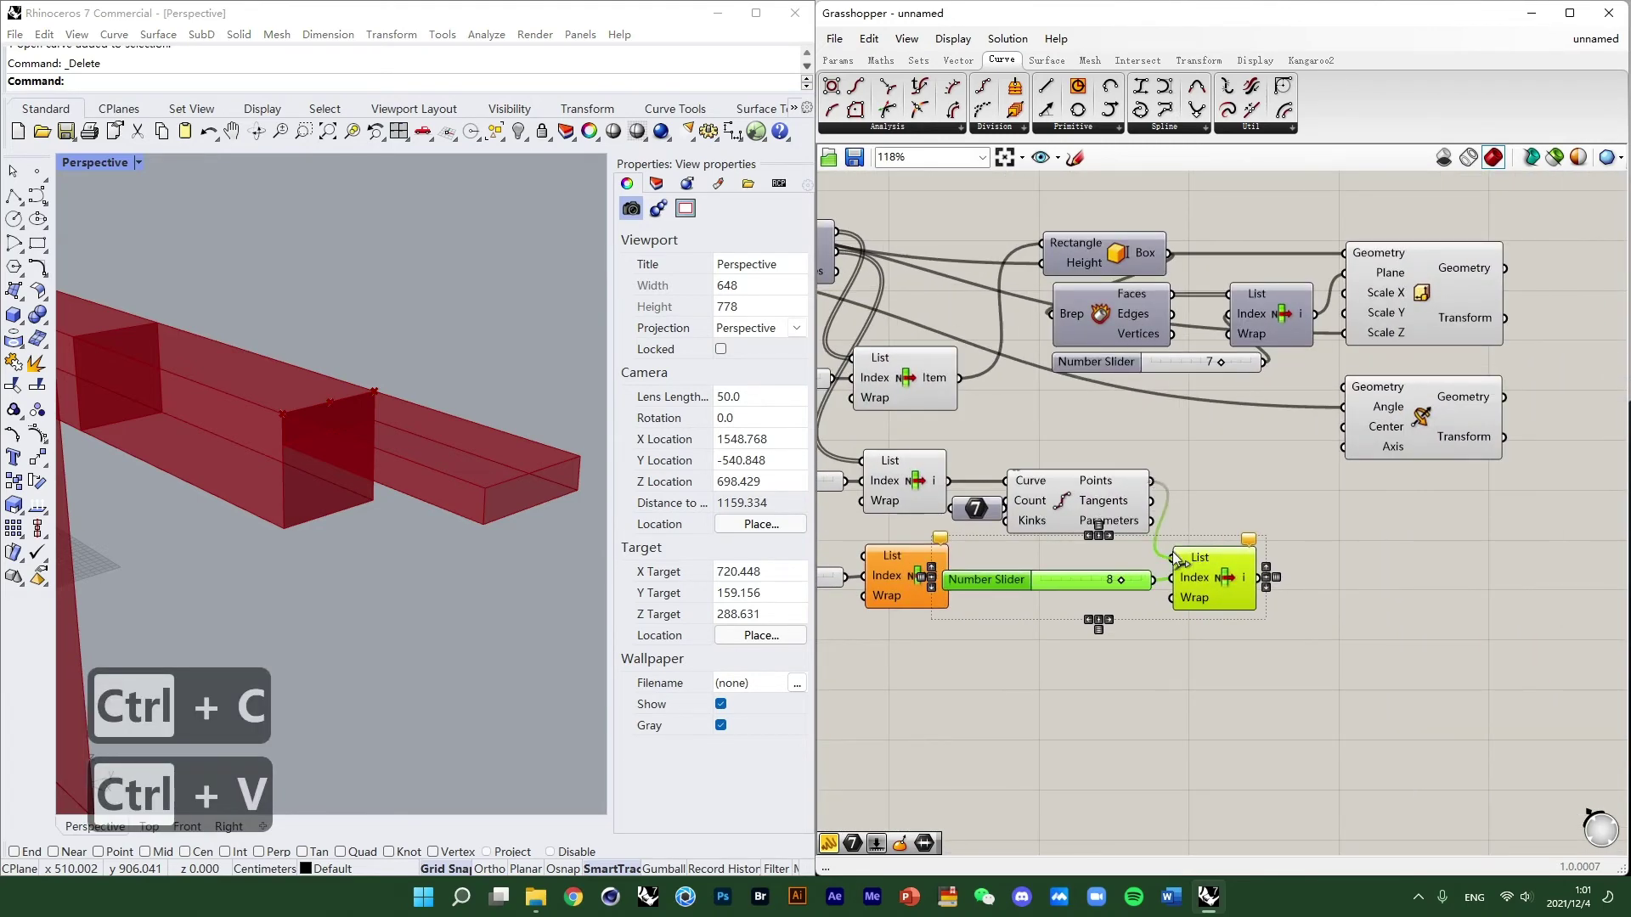
{"action": "left_click_drag", "start_coordinate": [1212, 574], "coordinate": [1198, 502]}
{"action": "left_click", "coordinate": [1214, 512]}
Position the copied index slider above Divide Curve and set it to 1 to pick the end edge's midpoint.
{"action": "left_click_drag", "start_coordinate": [1076, 454], "coordinate": [1131, 454]}
{"action": "scroll", "coordinate": [395, 445], "scroll_direction": "up", "scroll_amount": 2}
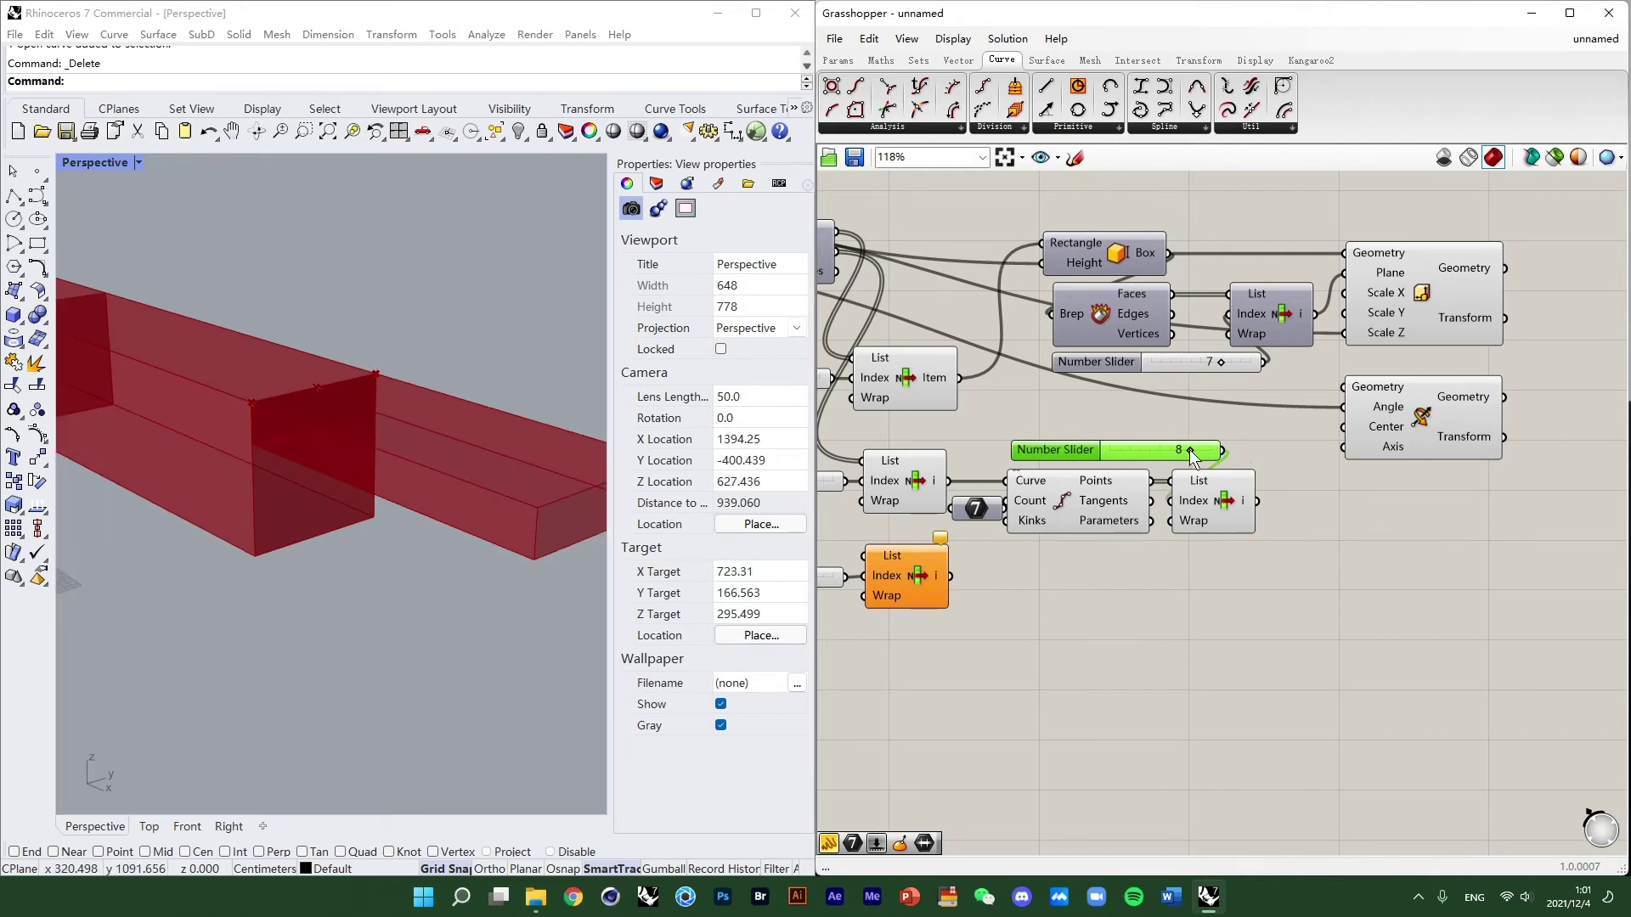
{"action": "left_click", "coordinate": [1204, 492]}
{"action": "scroll", "coordinate": [1134, 455], "scroll_direction": "up", "scroll_amount": 2}
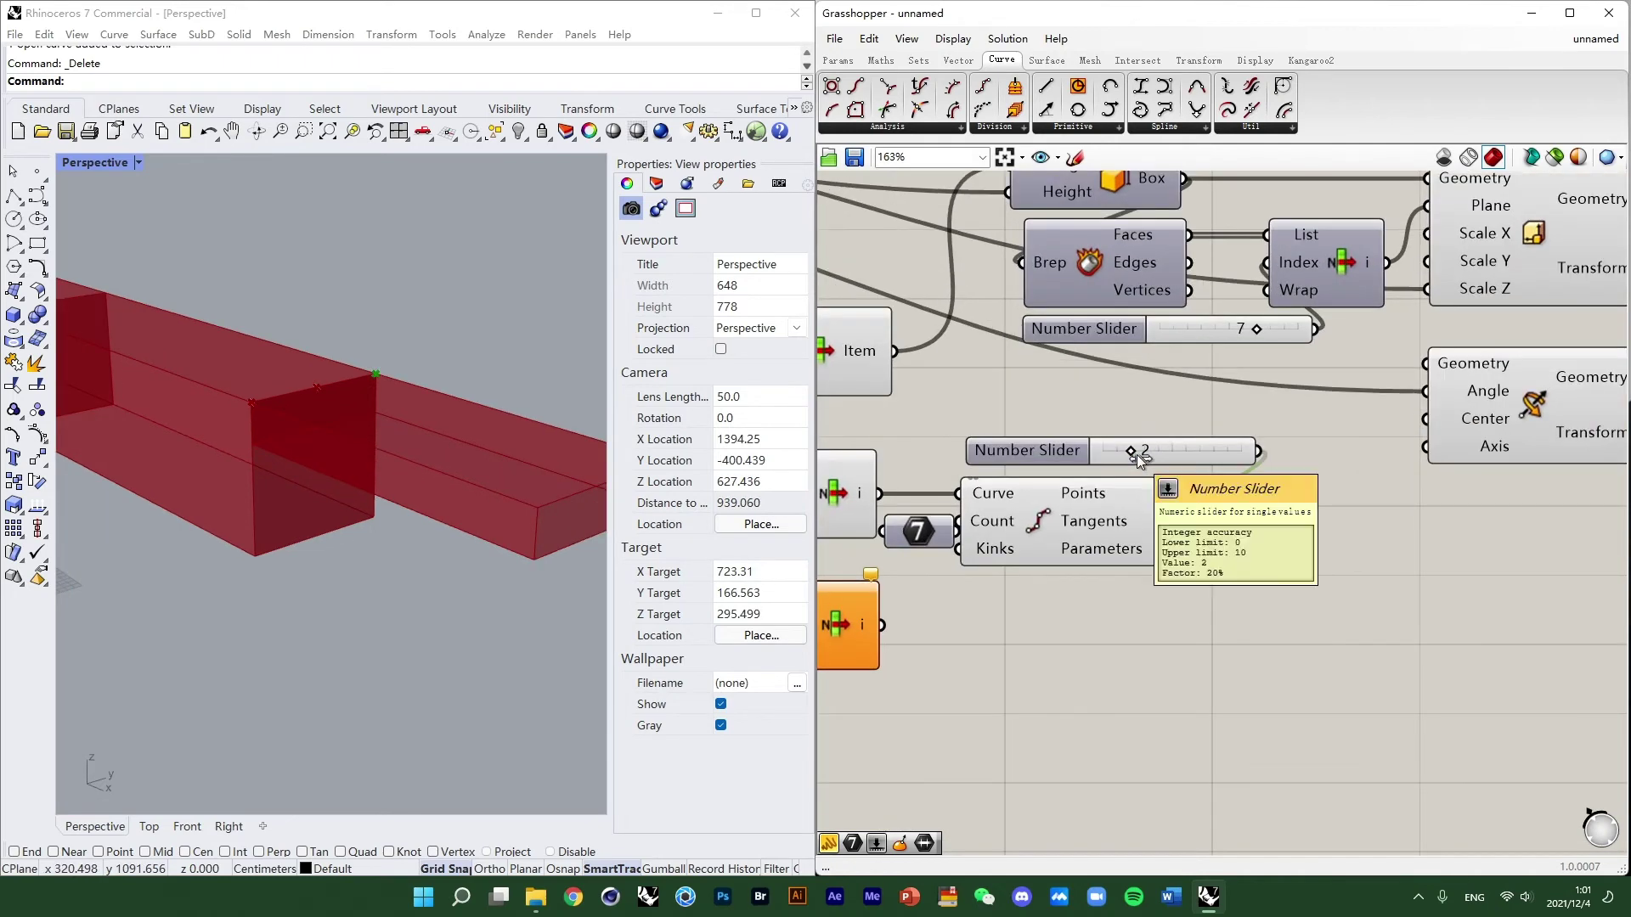
{"action": "scroll", "coordinate": [331, 395], "scroll_direction": "up", "scroll_amount": 4}
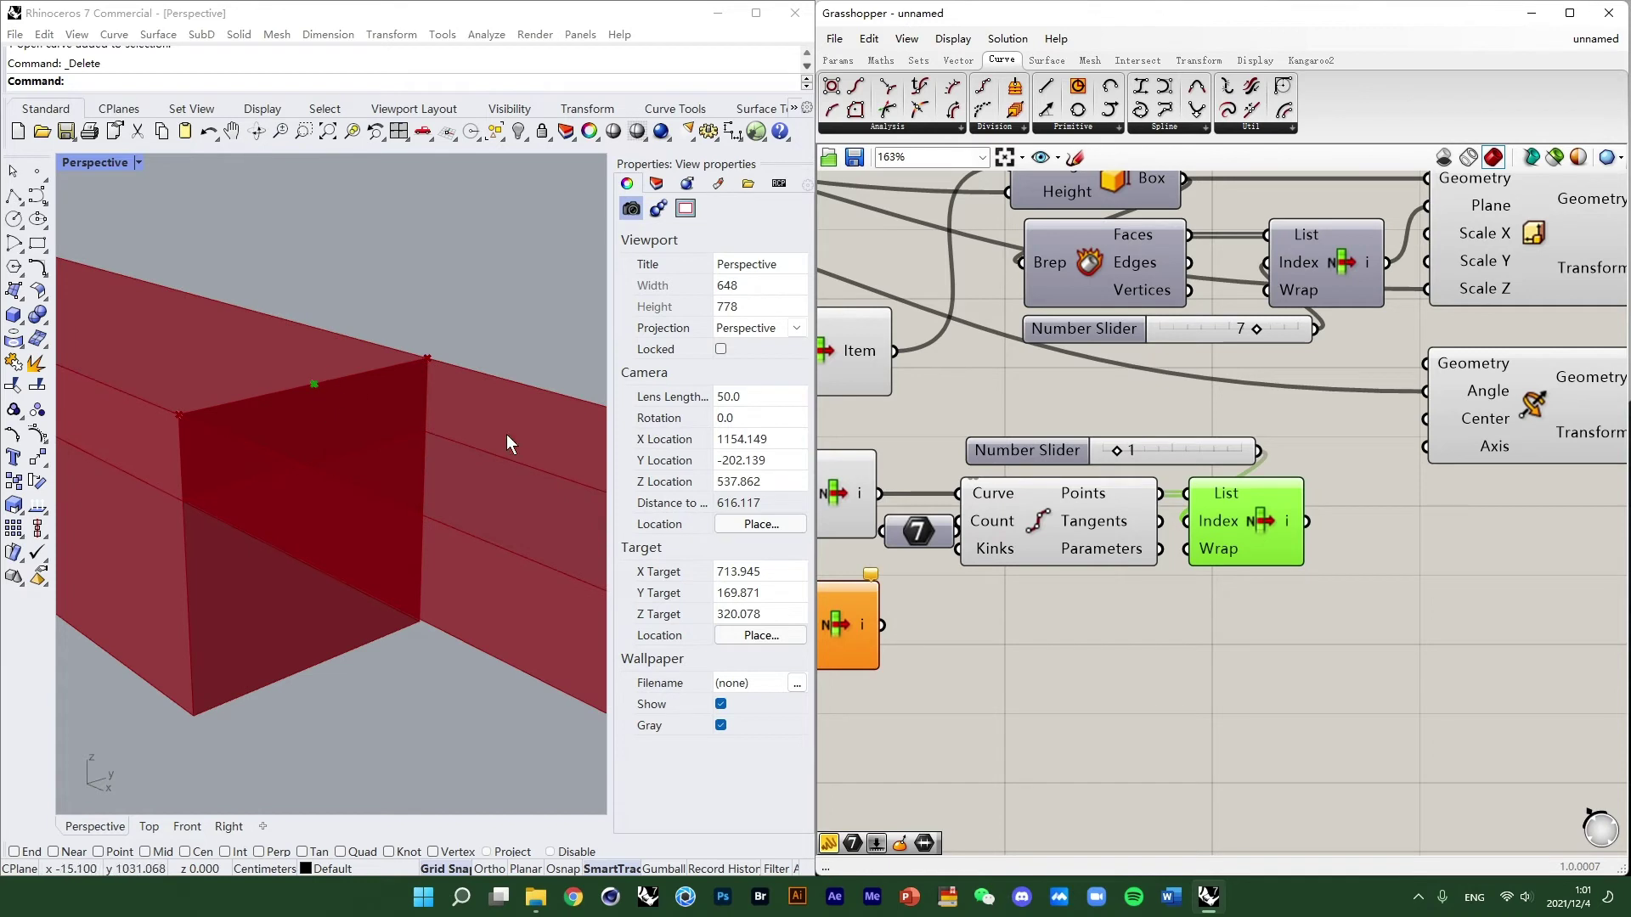
{"action": "scroll", "coordinate": [293, 361], "scroll_direction": "down", "scroll_amount": 6}
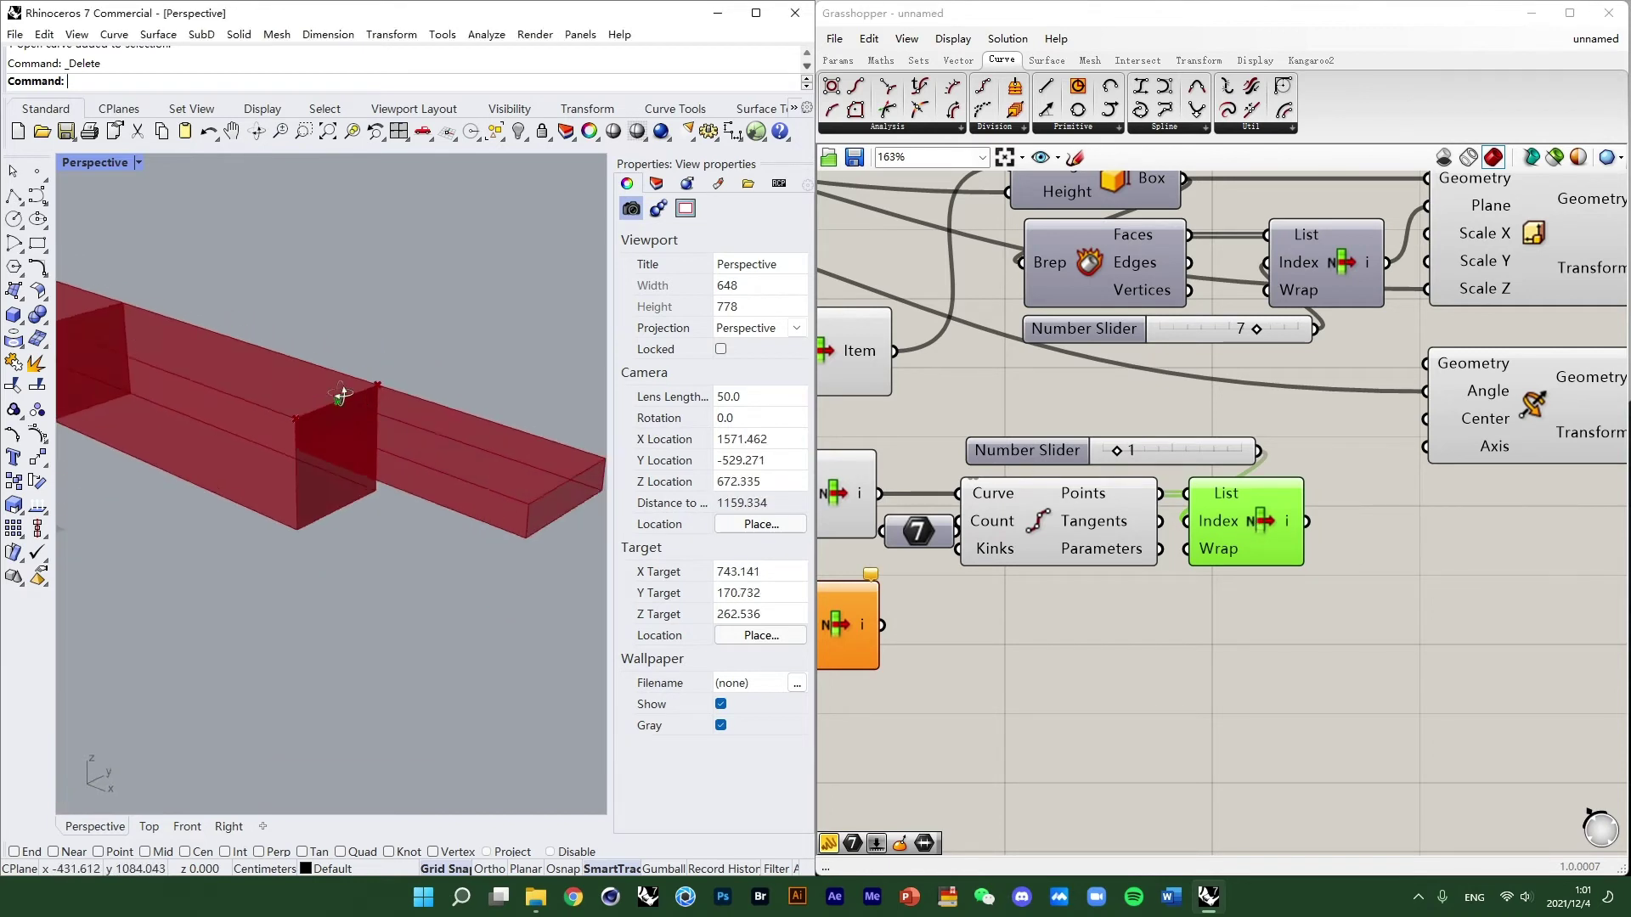
Add a Construct Plane component, using the selected division point as Origin and the index-4 edge as Y-Axis.
{"action": "left_click", "coordinate": [1362, 556]}
{"action": "double_click", "coordinate": [1358, 556]}
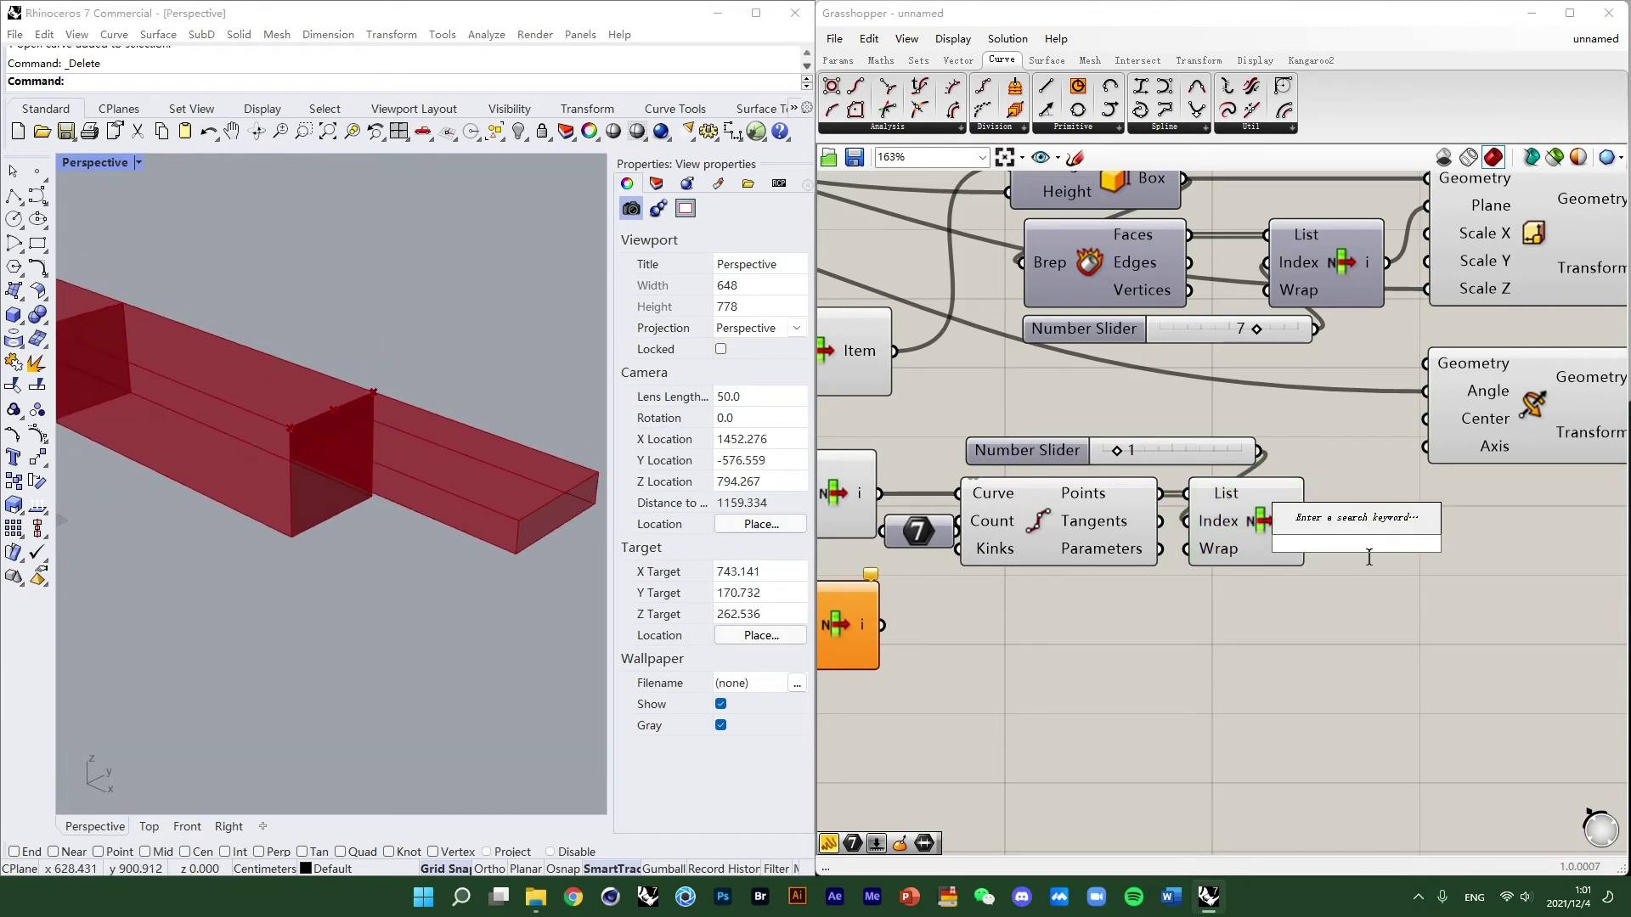
{"action": "type", "text": "con"}
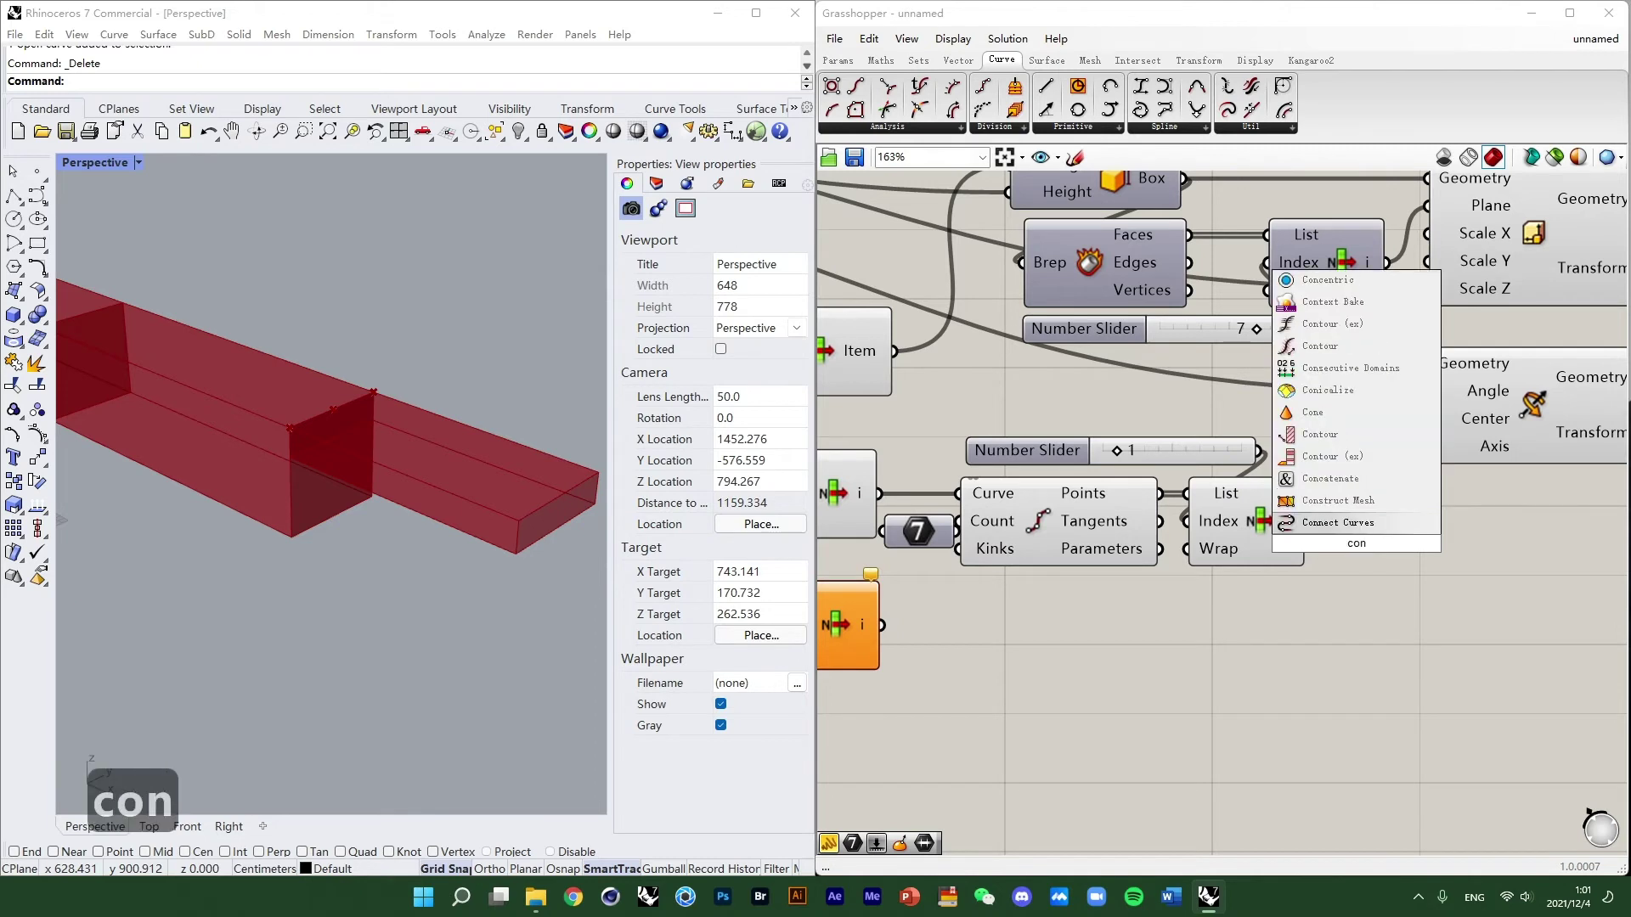
{"action": "type", "text": "strc"}
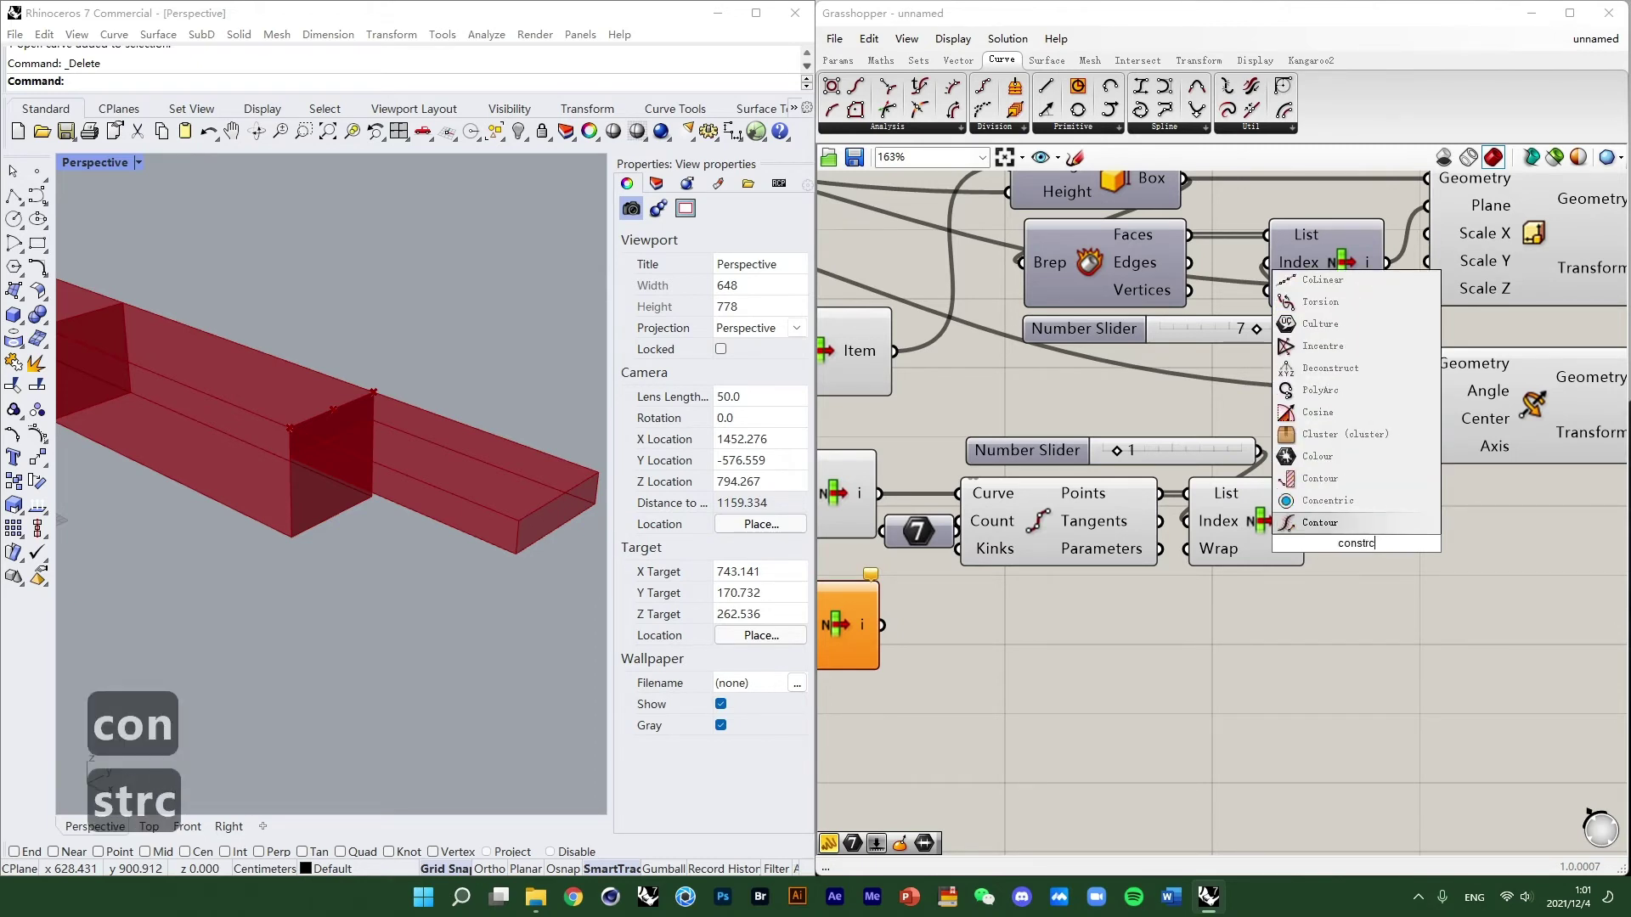
{"action": "type", "text": "t"}
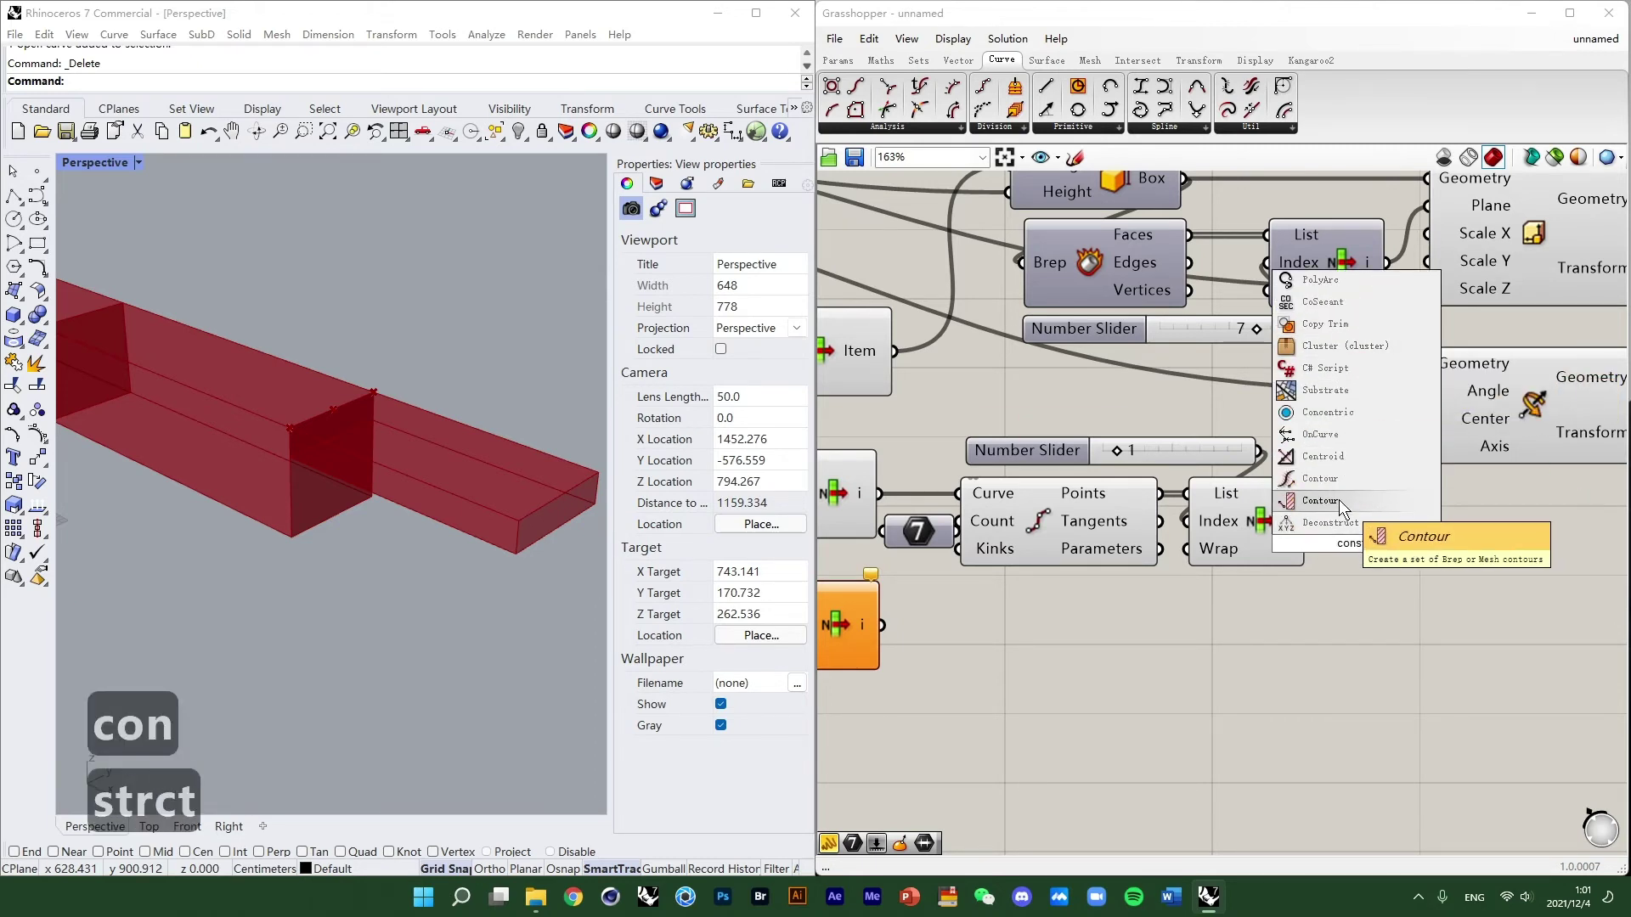
{"action": "key", "text": "BackSpace"}
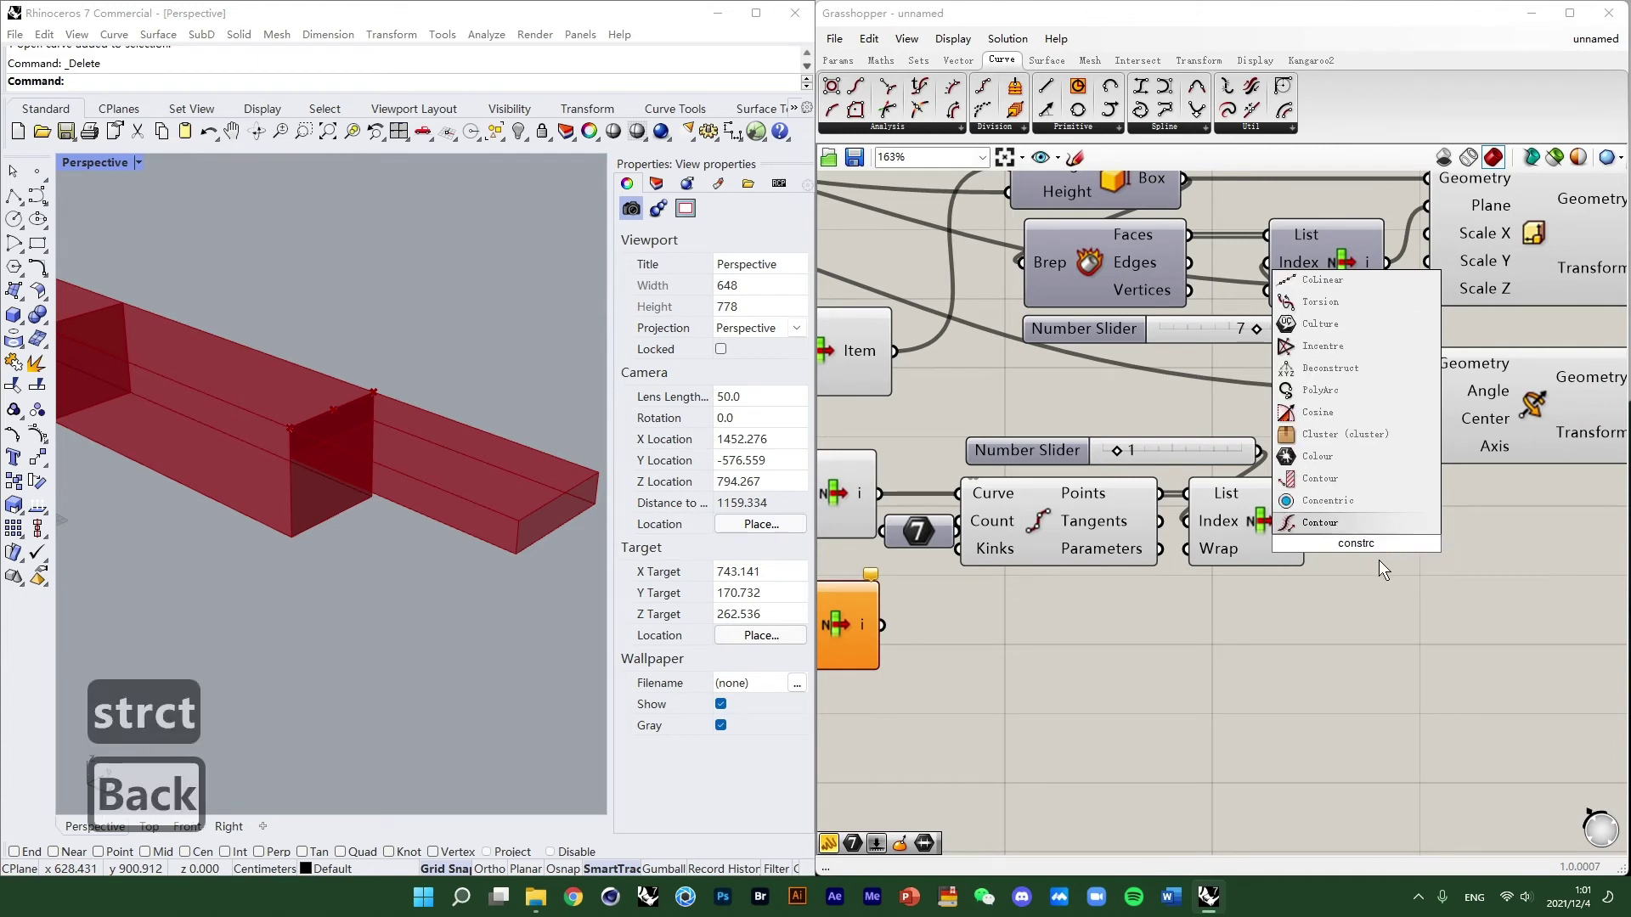
{"action": "key", "text": "BackSpace"}
{"action": "type", "text": "u"}
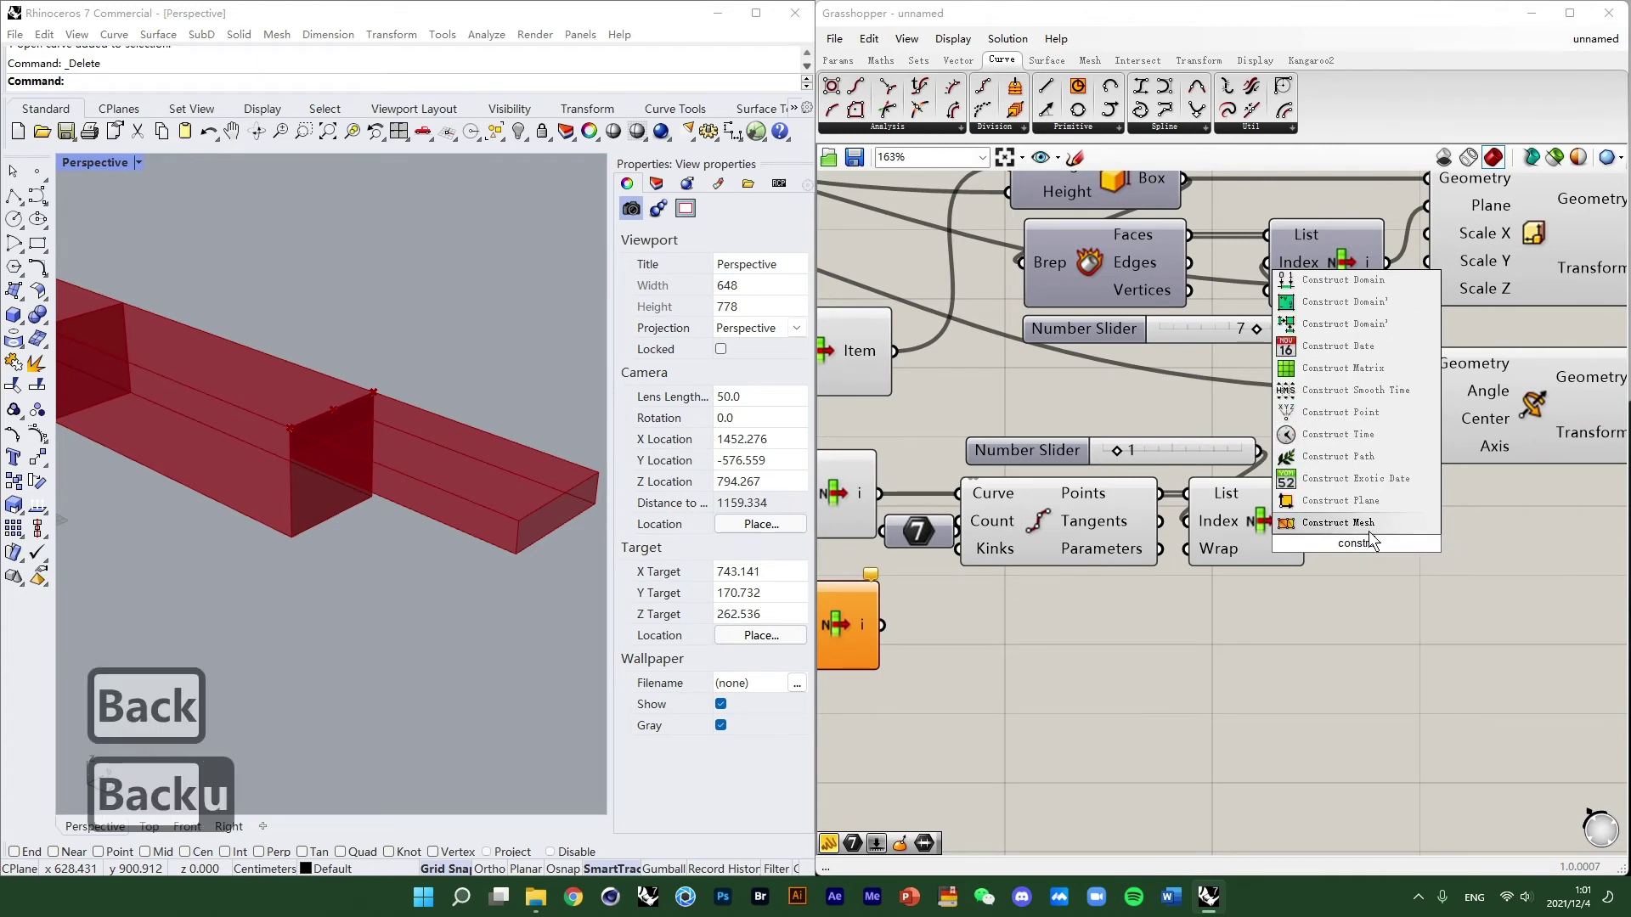
{"action": "left_click", "coordinate": [1391, 543]}
{"action": "left_click_drag", "start_coordinate": [1391, 543], "coordinate": [1476, 584]}
{"action": "left_click_drag", "start_coordinate": [1307, 522], "coordinate": [1388, 541]}
{"action": "scroll", "coordinate": [1387, 541], "scroll_direction": "down", "scroll_amount": 2}
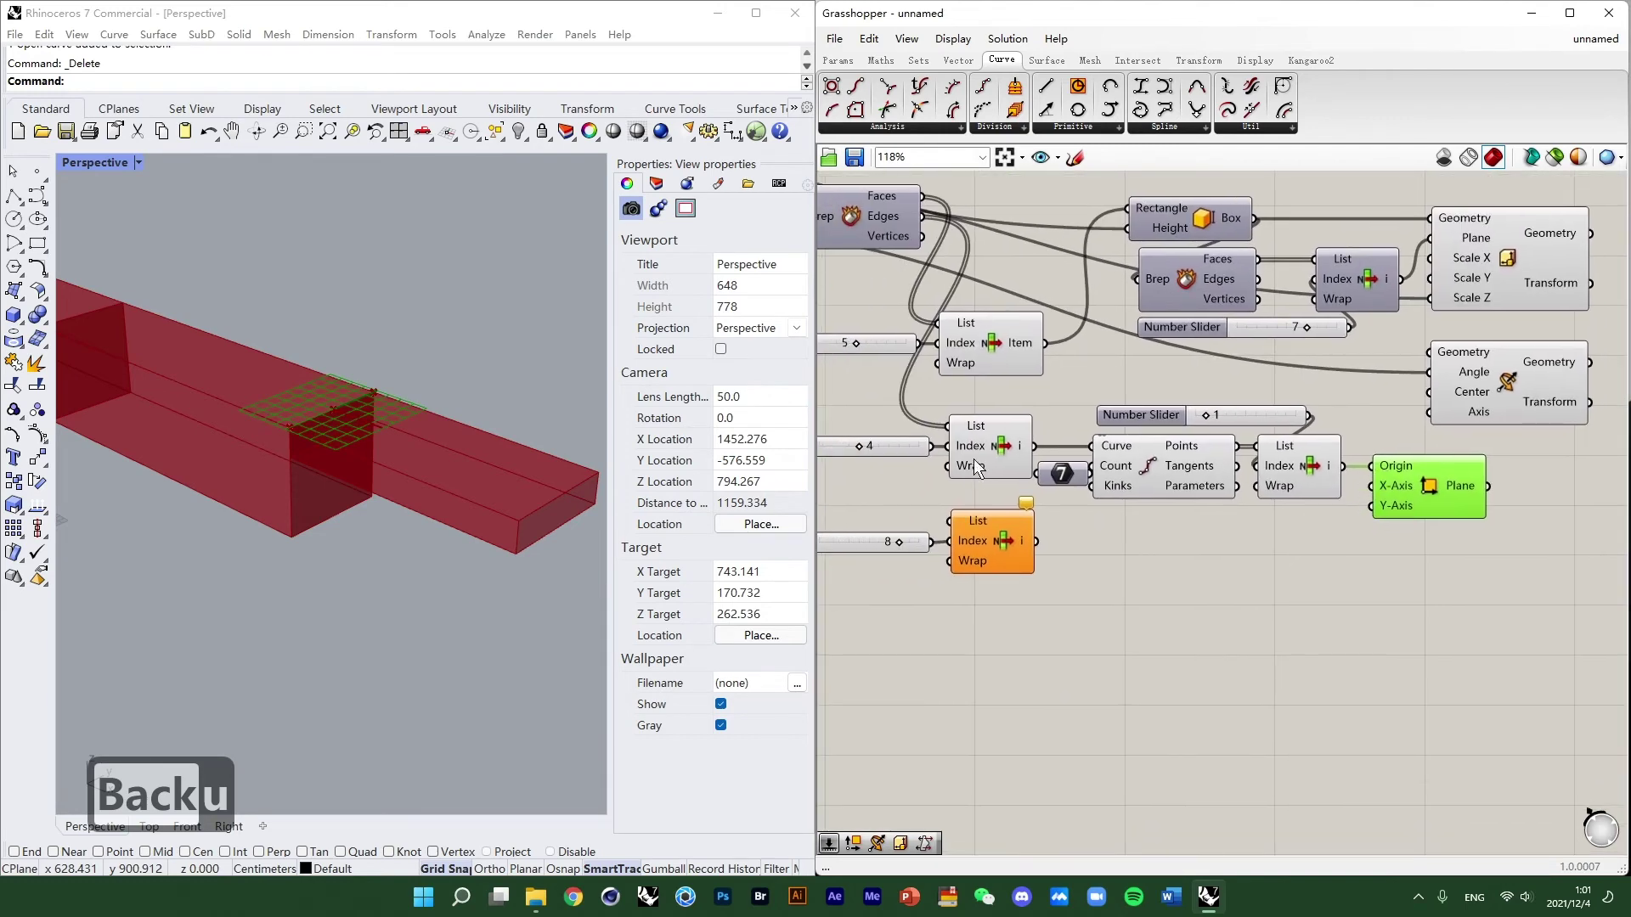
{"action": "left_click", "coordinate": [1024, 457]}
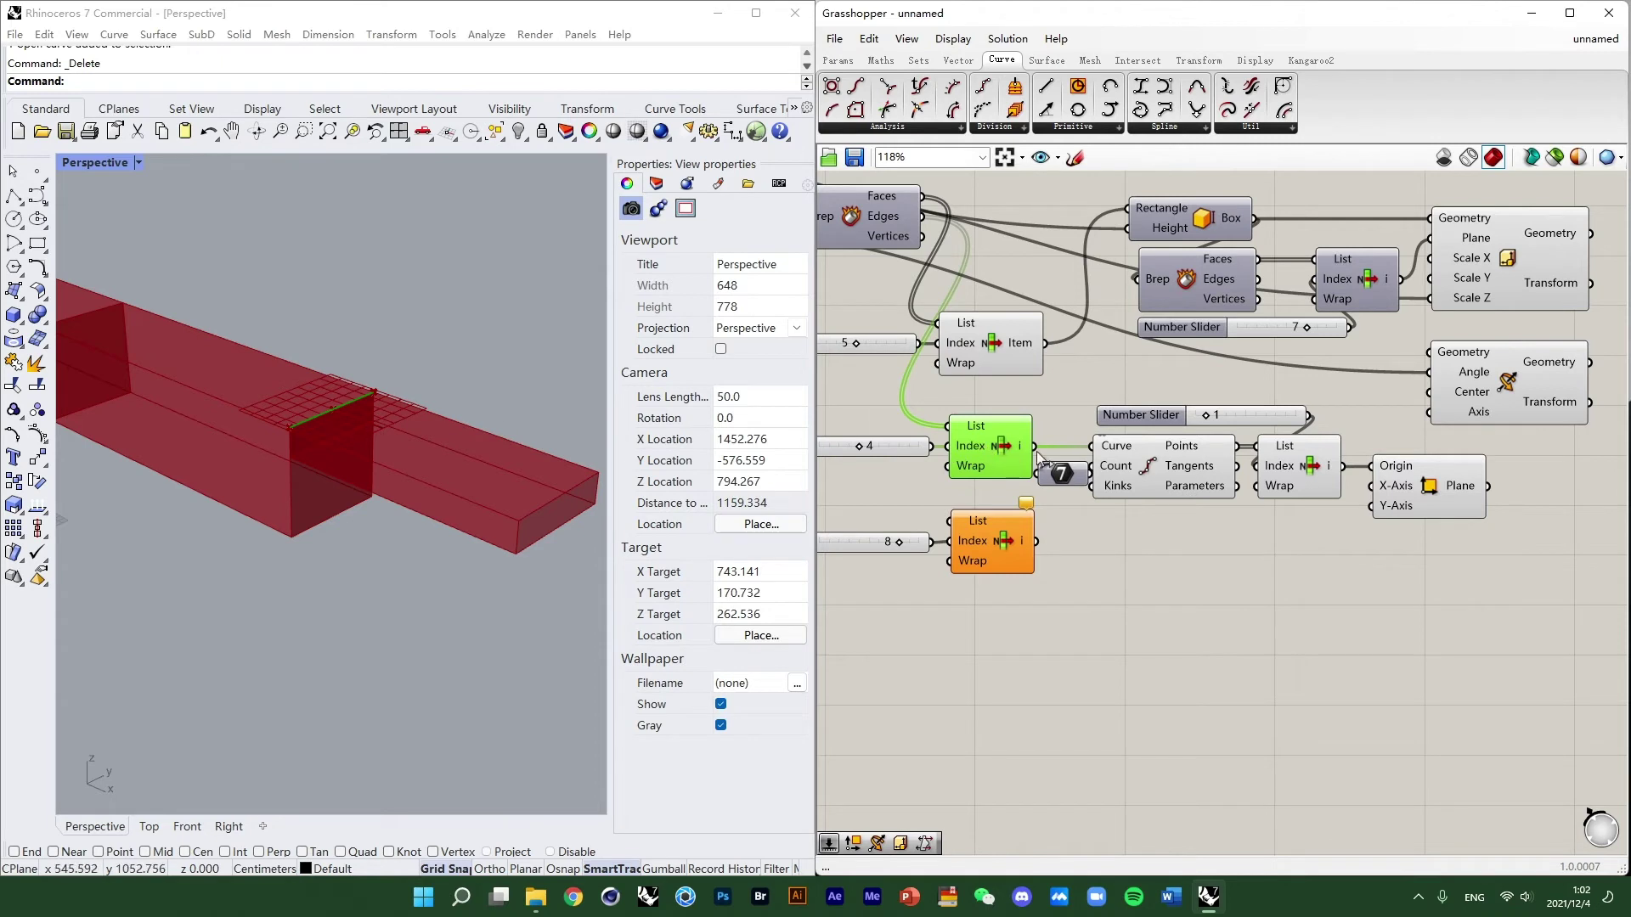
{"action": "left_click_drag", "start_coordinate": [1037, 451], "coordinate": [1398, 503]}
Connect the forearm's Edges output to the remaining unconnected List Item and set its index slider to 5.
{"action": "left_click", "coordinate": [1016, 557]}
{"action": "right_click_drag", "start_coordinate": [925, 362], "coordinate": [1078, 350]}
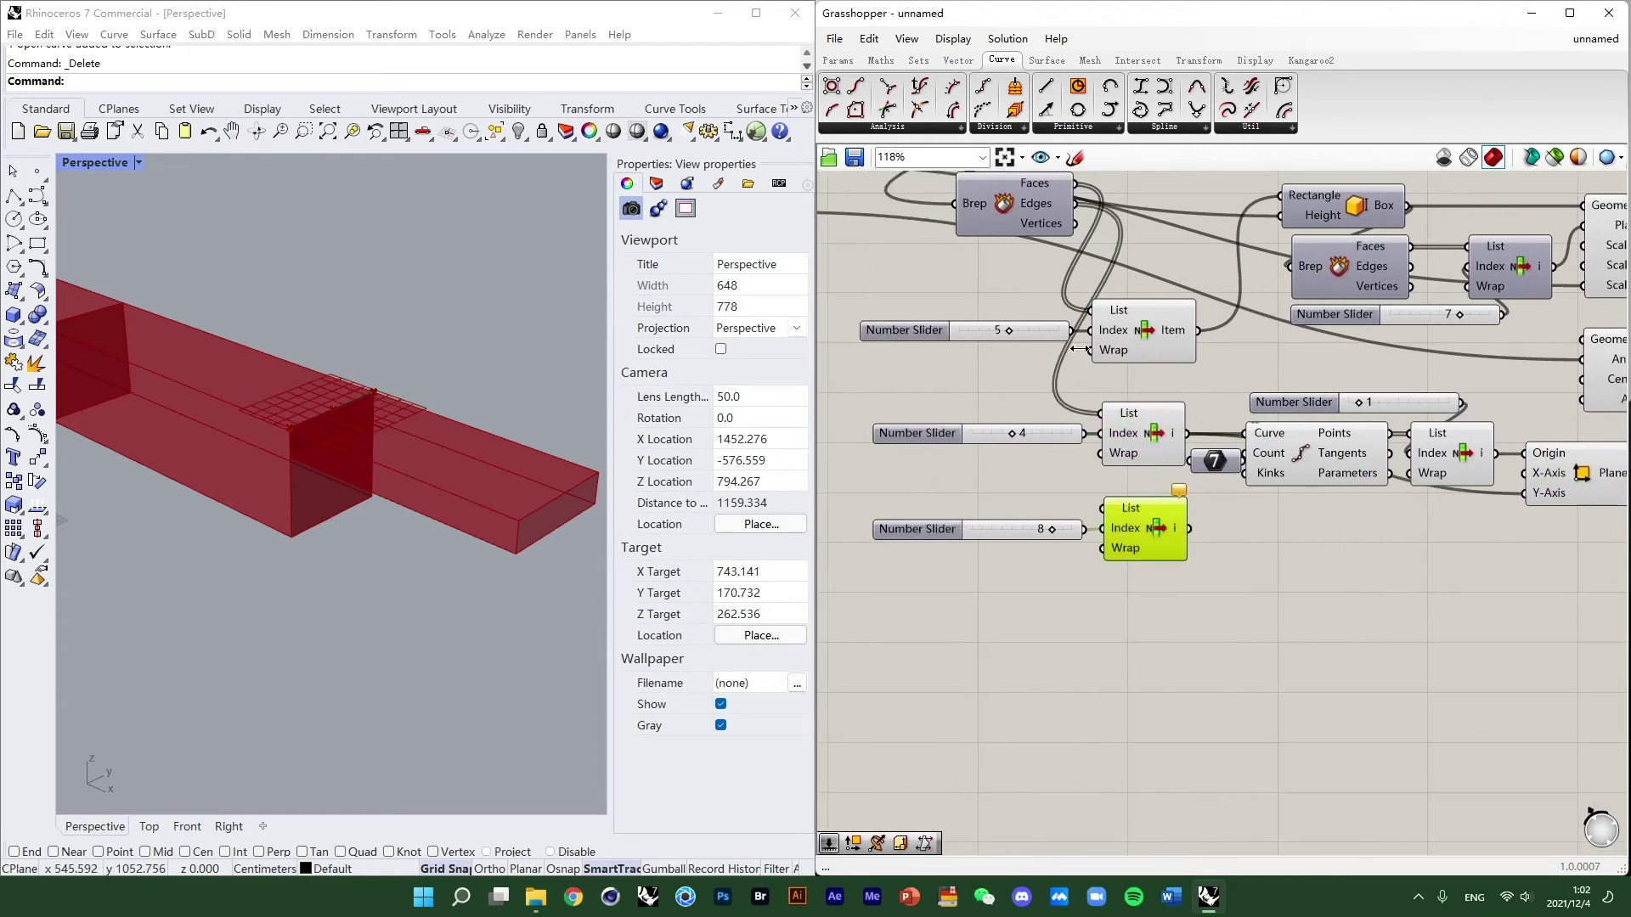
{"action": "left_click_drag", "start_coordinate": [1074, 206], "coordinate": [1102, 508]}
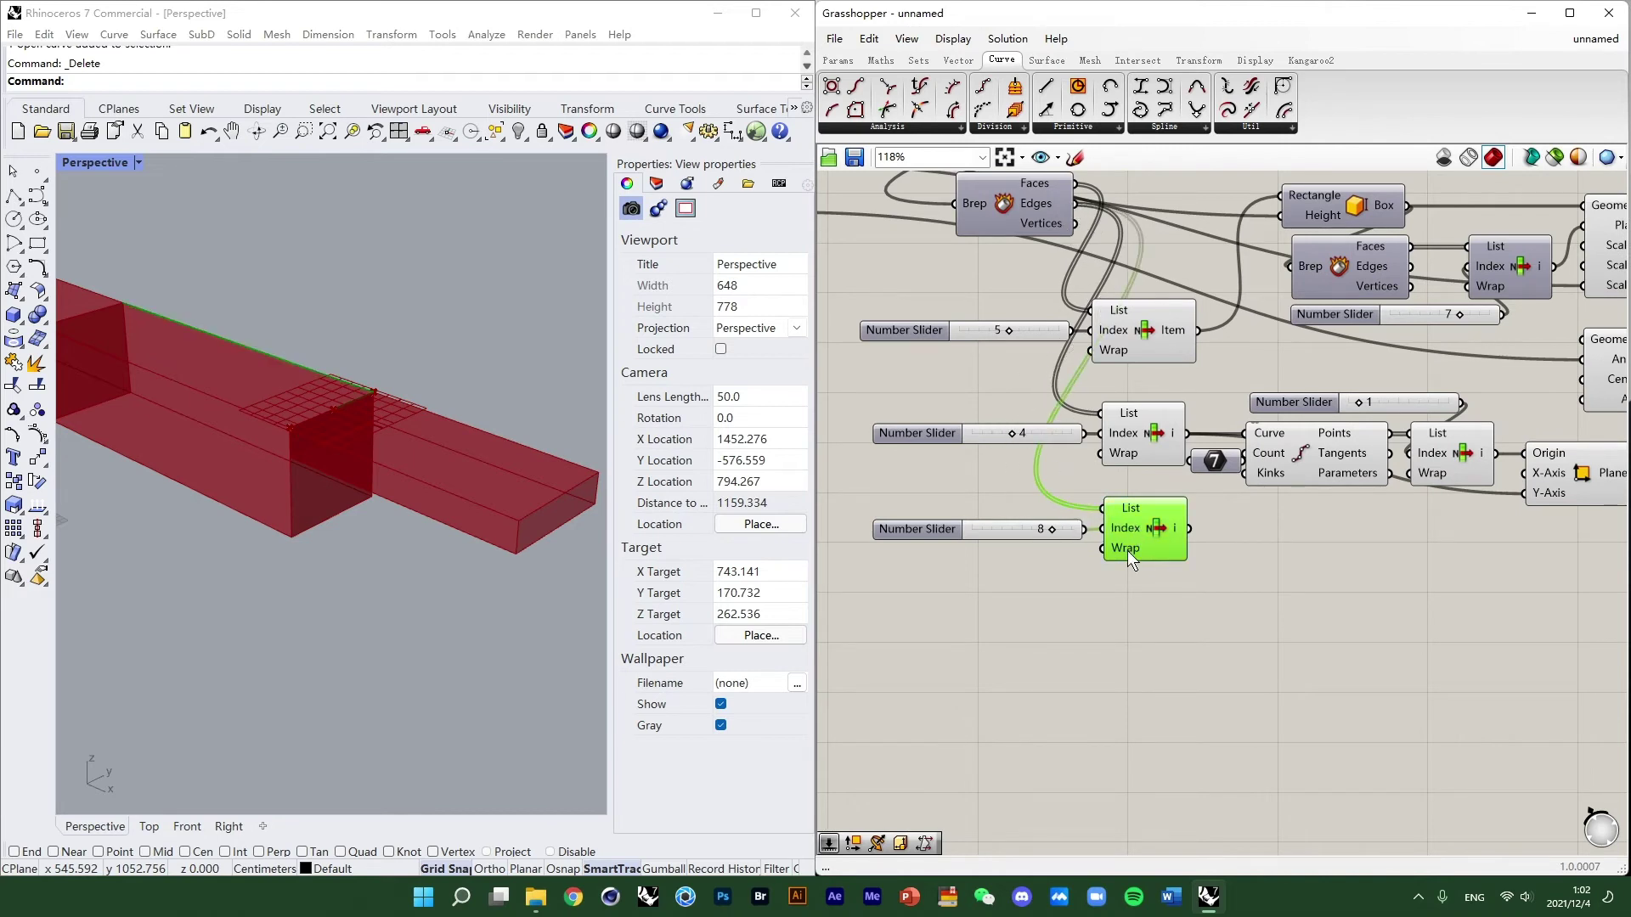
{"action": "right_click_drag", "start_coordinate": [1128, 550], "coordinate": [1175, 536]}
{"action": "scroll", "coordinate": [549, 566], "scroll_direction": "up", "scroll_amount": 2}
{"action": "left_click_drag", "start_coordinate": [1066, 528], "coordinate": [1047, 541]}
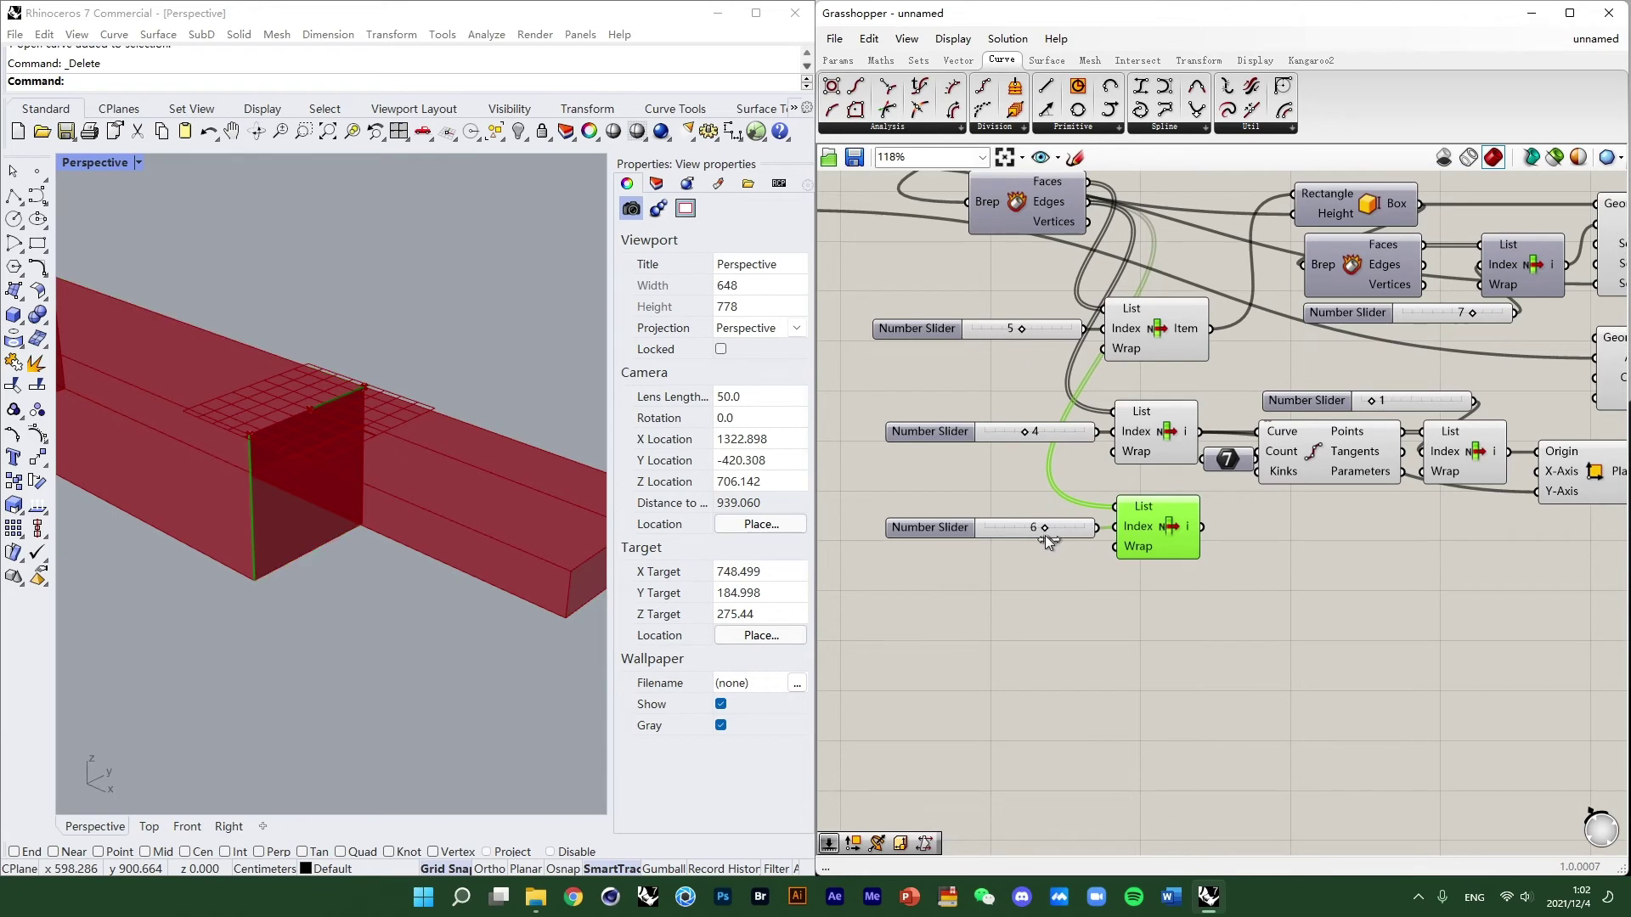
Connect the index-5 List Item's edge to the X-Axis input of Construct Plane.
{"action": "scroll", "coordinate": [1036, 559], "scroll_direction": "down", "scroll_amount": 3}
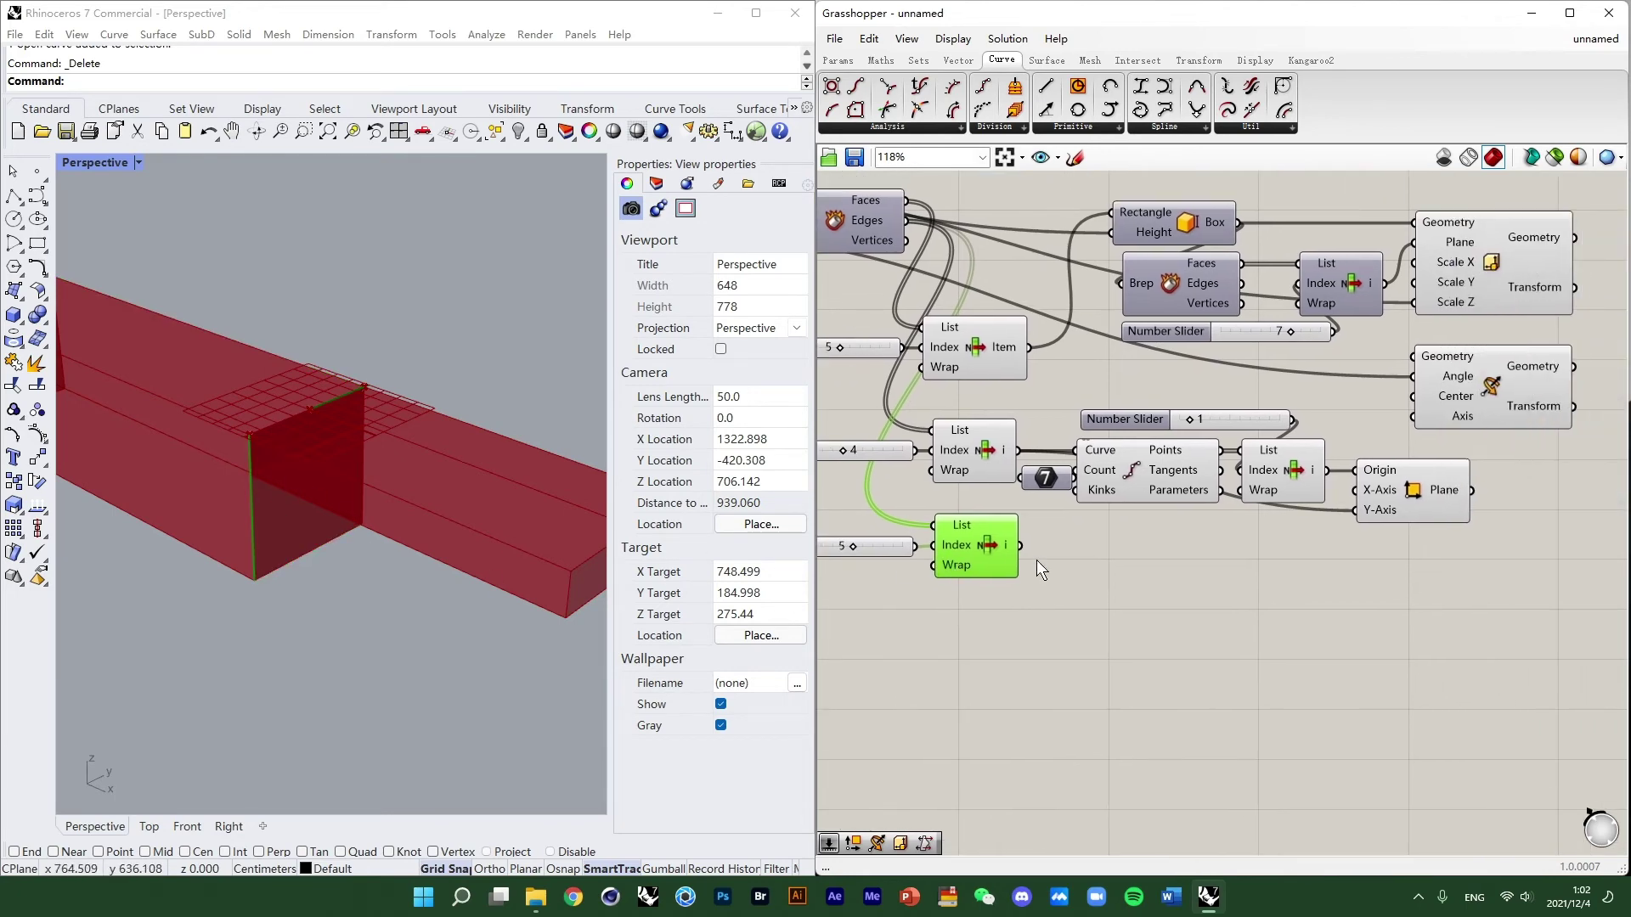
{"action": "scroll", "coordinate": [974, 592], "scroll_direction": "up", "scroll_amount": 3}
{"action": "left_click_drag", "start_coordinate": [967, 572], "coordinate": [1303, 536]}
{"action": "left_click", "coordinate": [1312, 523]}
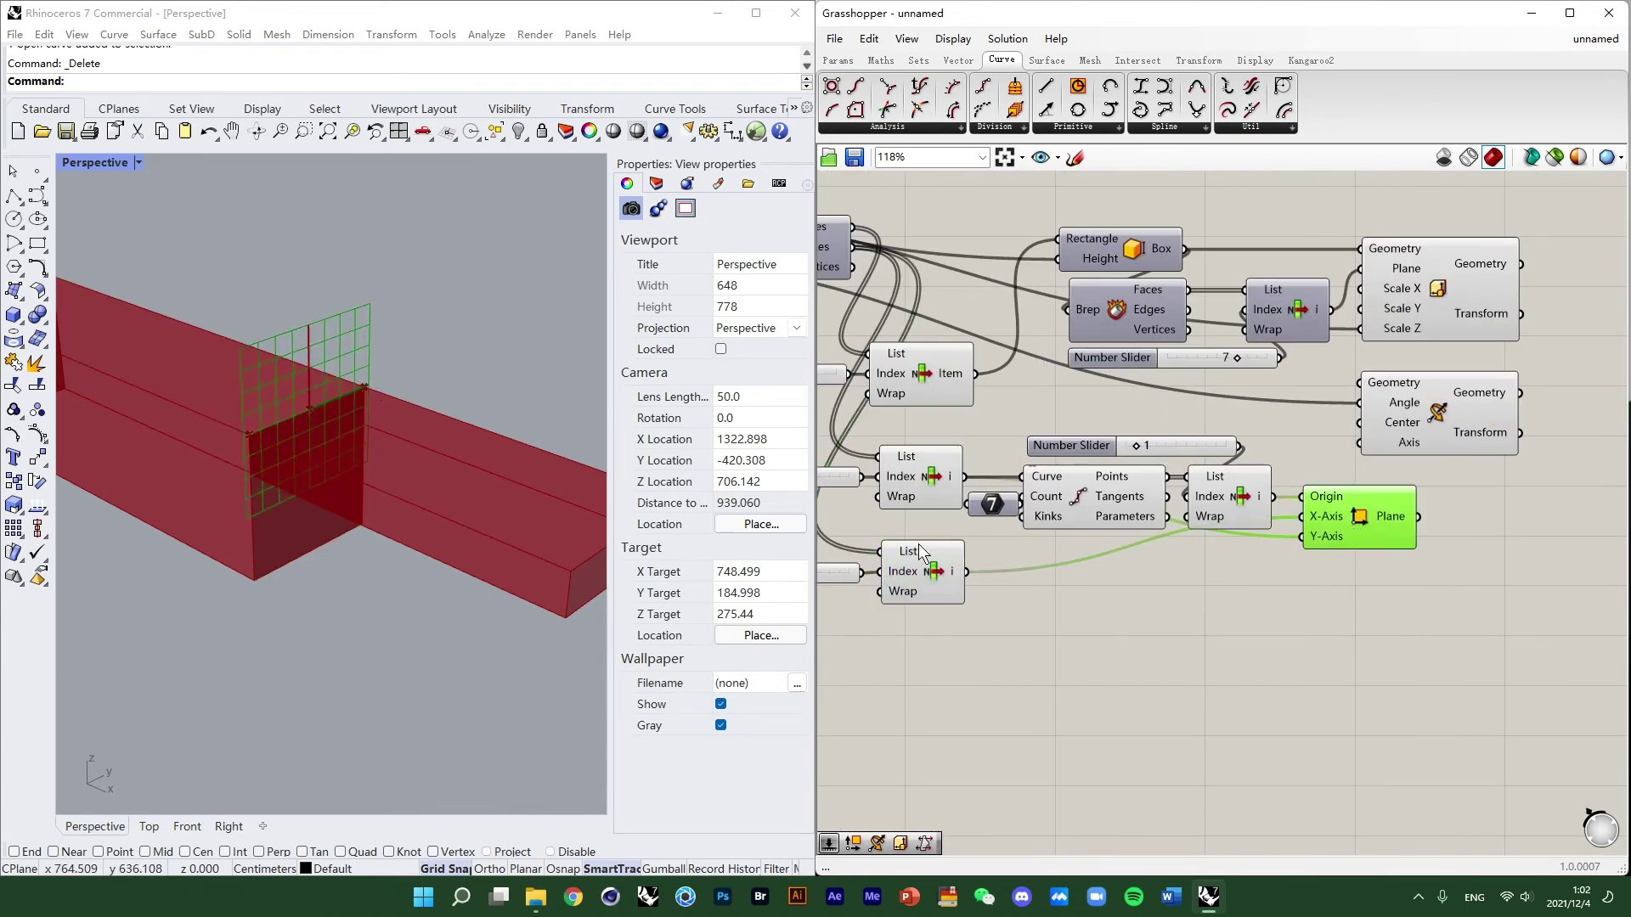
Examine the constructed plane's origin and orientation against the forearm's end face in the Perspective viewport.
{"action": "scroll", "coordinate": [343, 426], "scroll_direction": "down", "scroll_amount": 3}
{"action": "scroll", "coordinate": [306, 403], "scroll_direction": "up", "scroll_amount": 5}
{"action": "scroll", "coordinate": [318, 425], "scroll_direction": "down", "scroll_amount": 3}
{"action": "scroll", "coordinate": [335, 450], "scroll_direction": "up", "scroll_amount": 5}
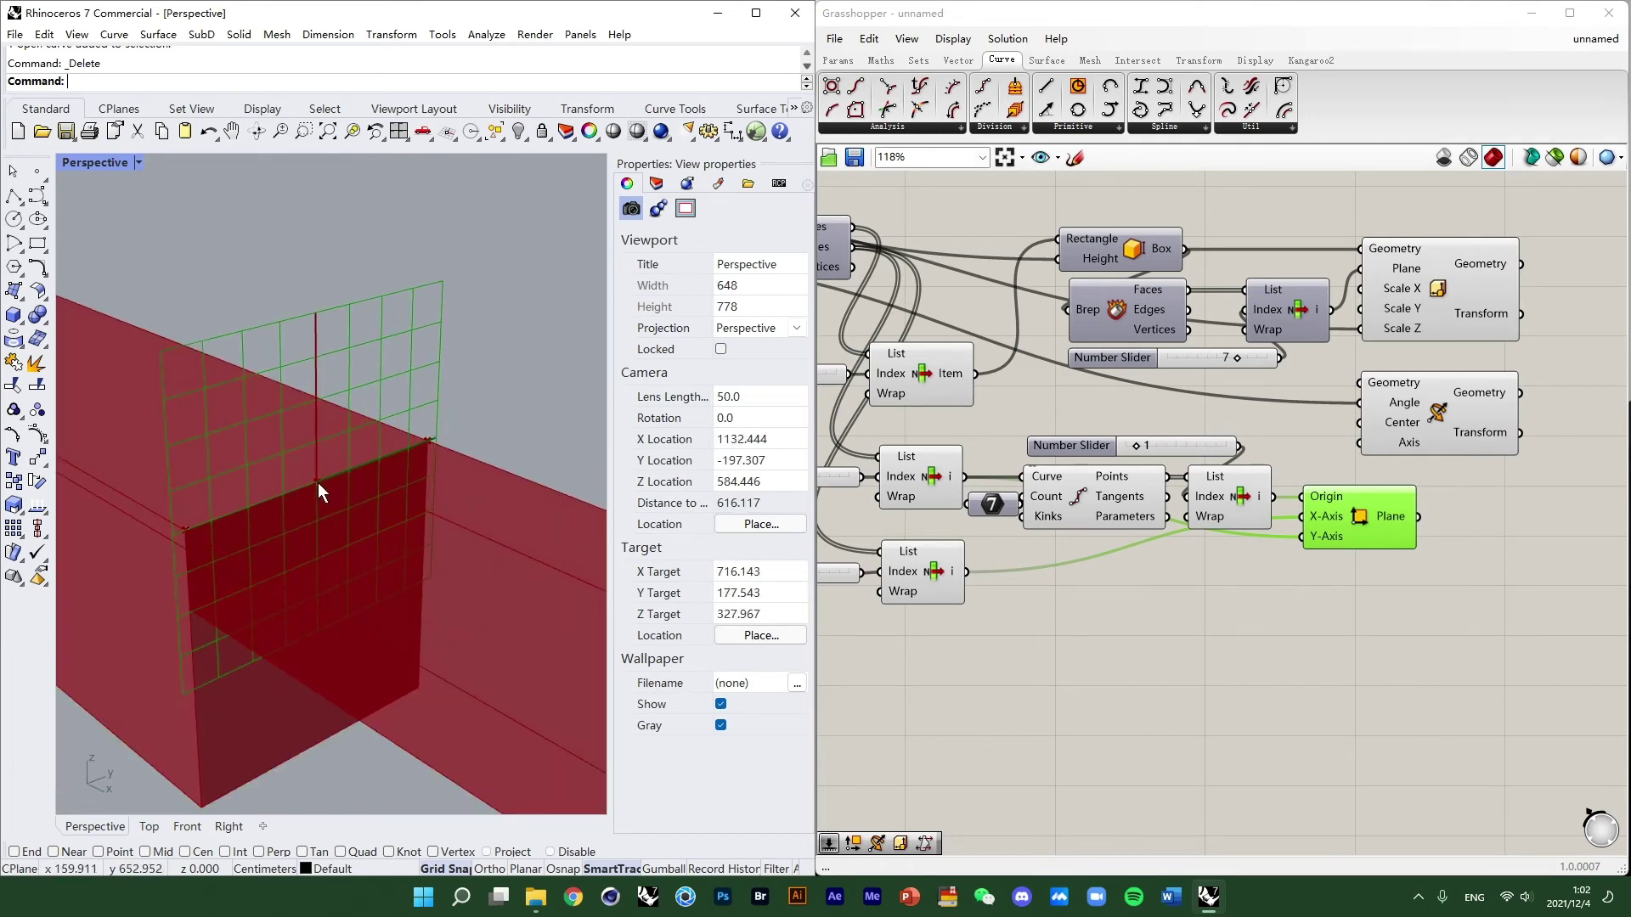
{"action": "scroll", "coordinate": [318, 486], "scroll_direction": "up", "scroll_amount": 2}
{"action": "scroll", "coordinate": [318, 483], "scroll_direction": "down", "scroll_amount": 2}
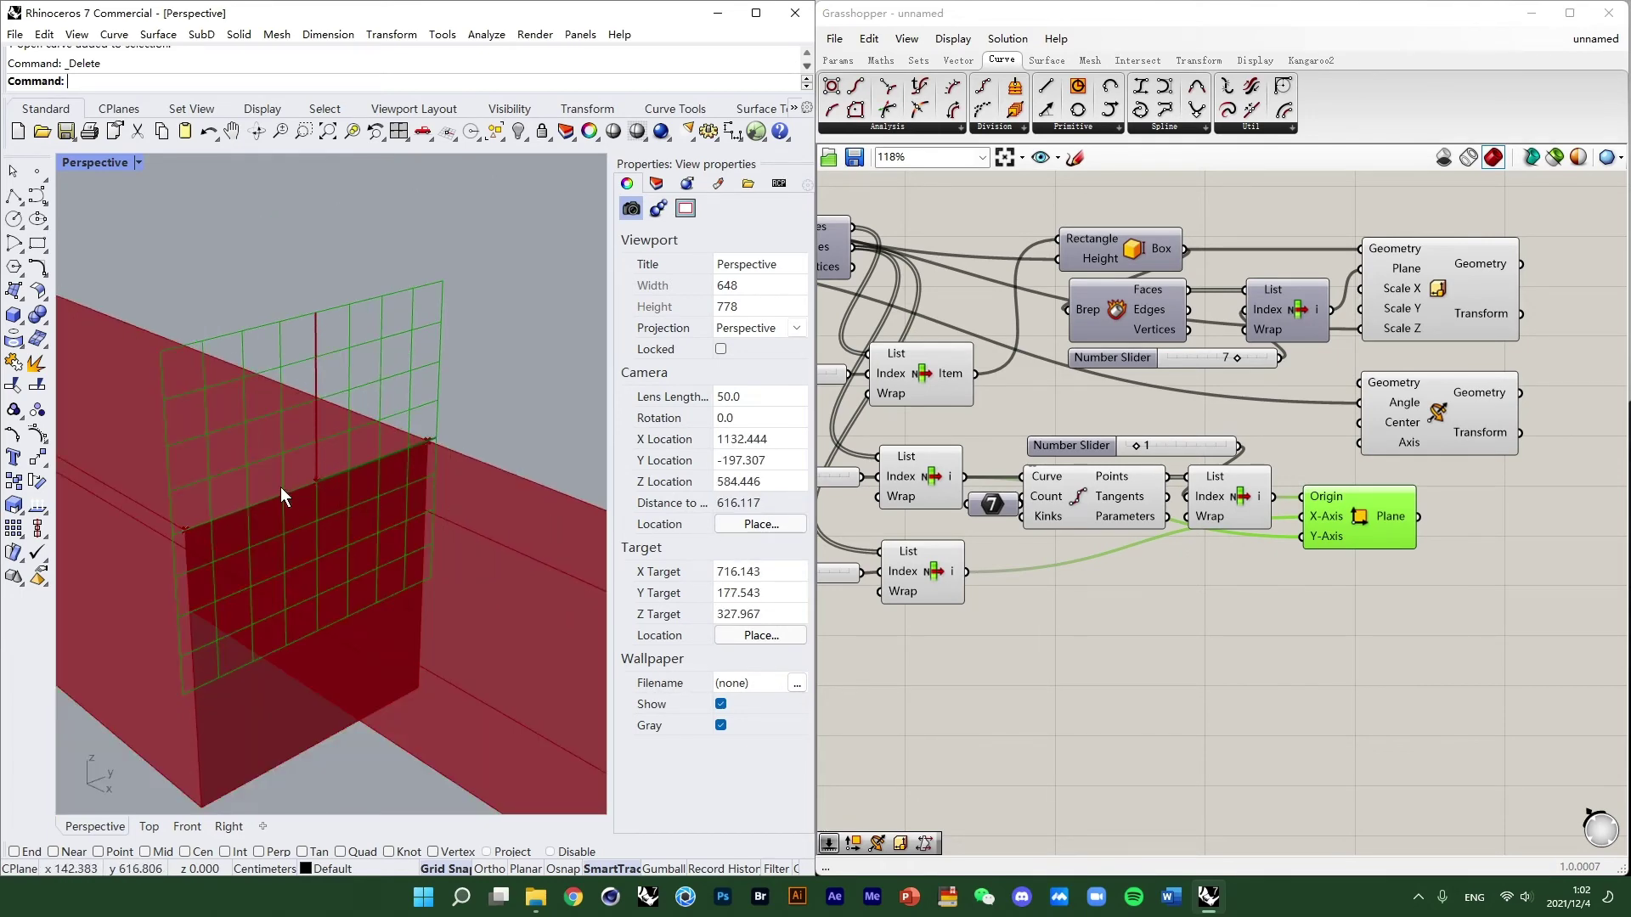
{"action": "scroll", "coordinate": [270, 501], "scroll_direction": "down", "scroll_amount": 2}
{"action": "scroll", "coordinate": [327, 501], "scroll_direction": "down", "scroll_amount": 4}
{"action": "mouse_move", "coordinate": [350, 501]}
{"action": "right_mouse_down"}
{"action": "mouse_move", "coordinate": [448, 506]}
{"action": "mouse_move", "coordinate": [358, 471]}
{"action": "right_mouse_up"}
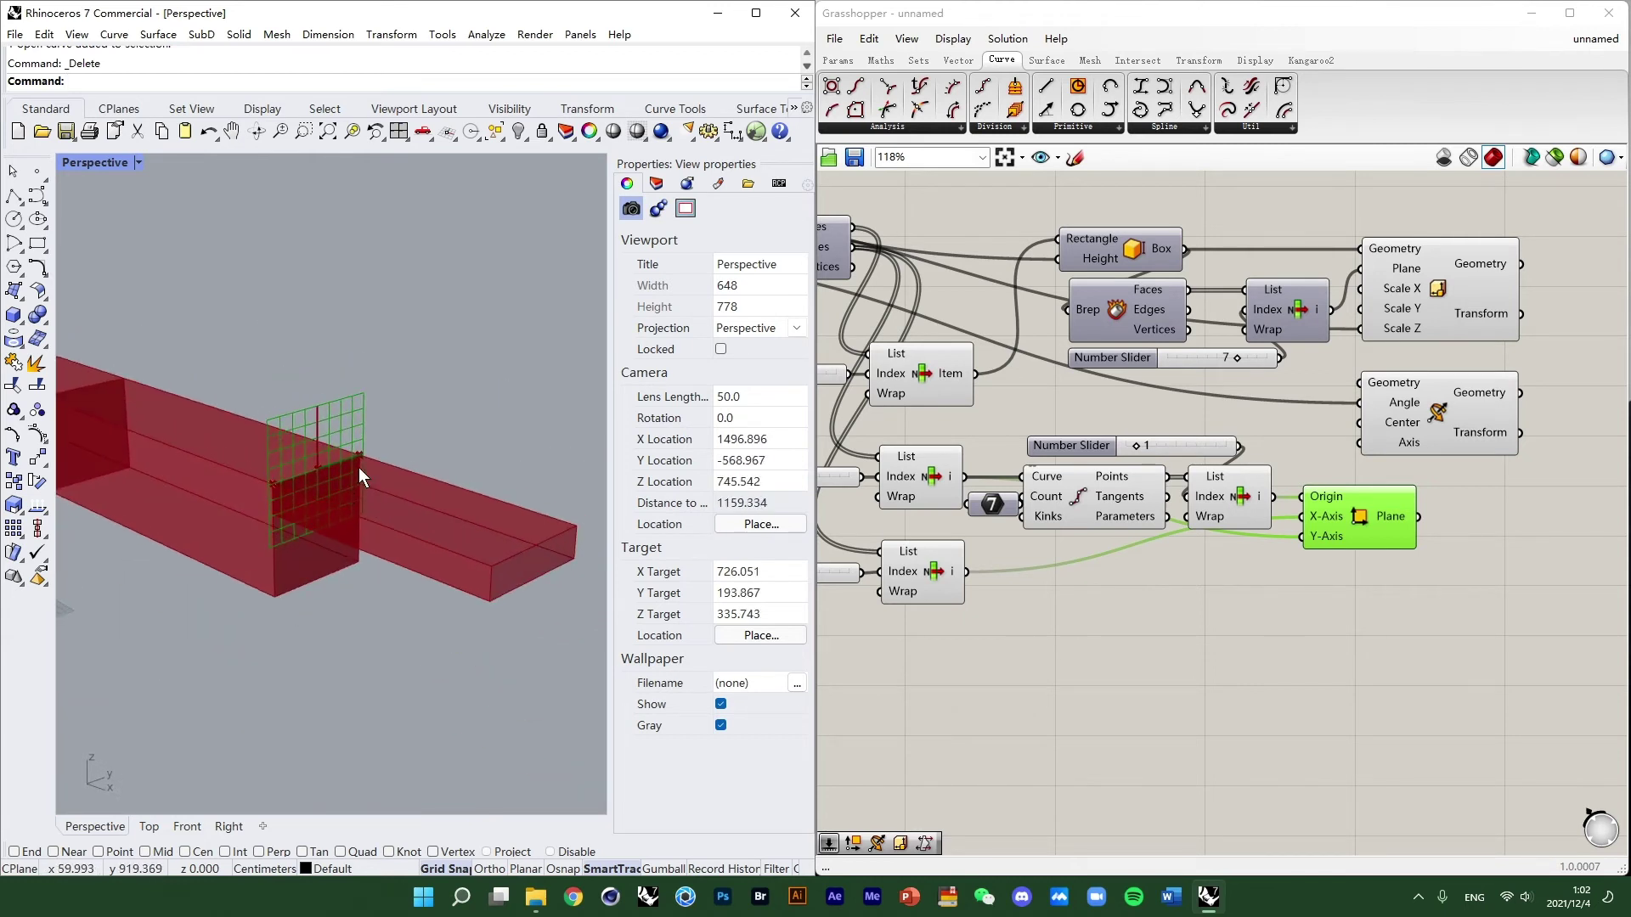
{"action": "scroll", "coordinate": [289, 496], "scroll_direction": "up", "scroll_amount": 4}
{"action": "scroll", "coordinate": [396, 512], "scroll_direction": "down", "scroll_amount": 2}
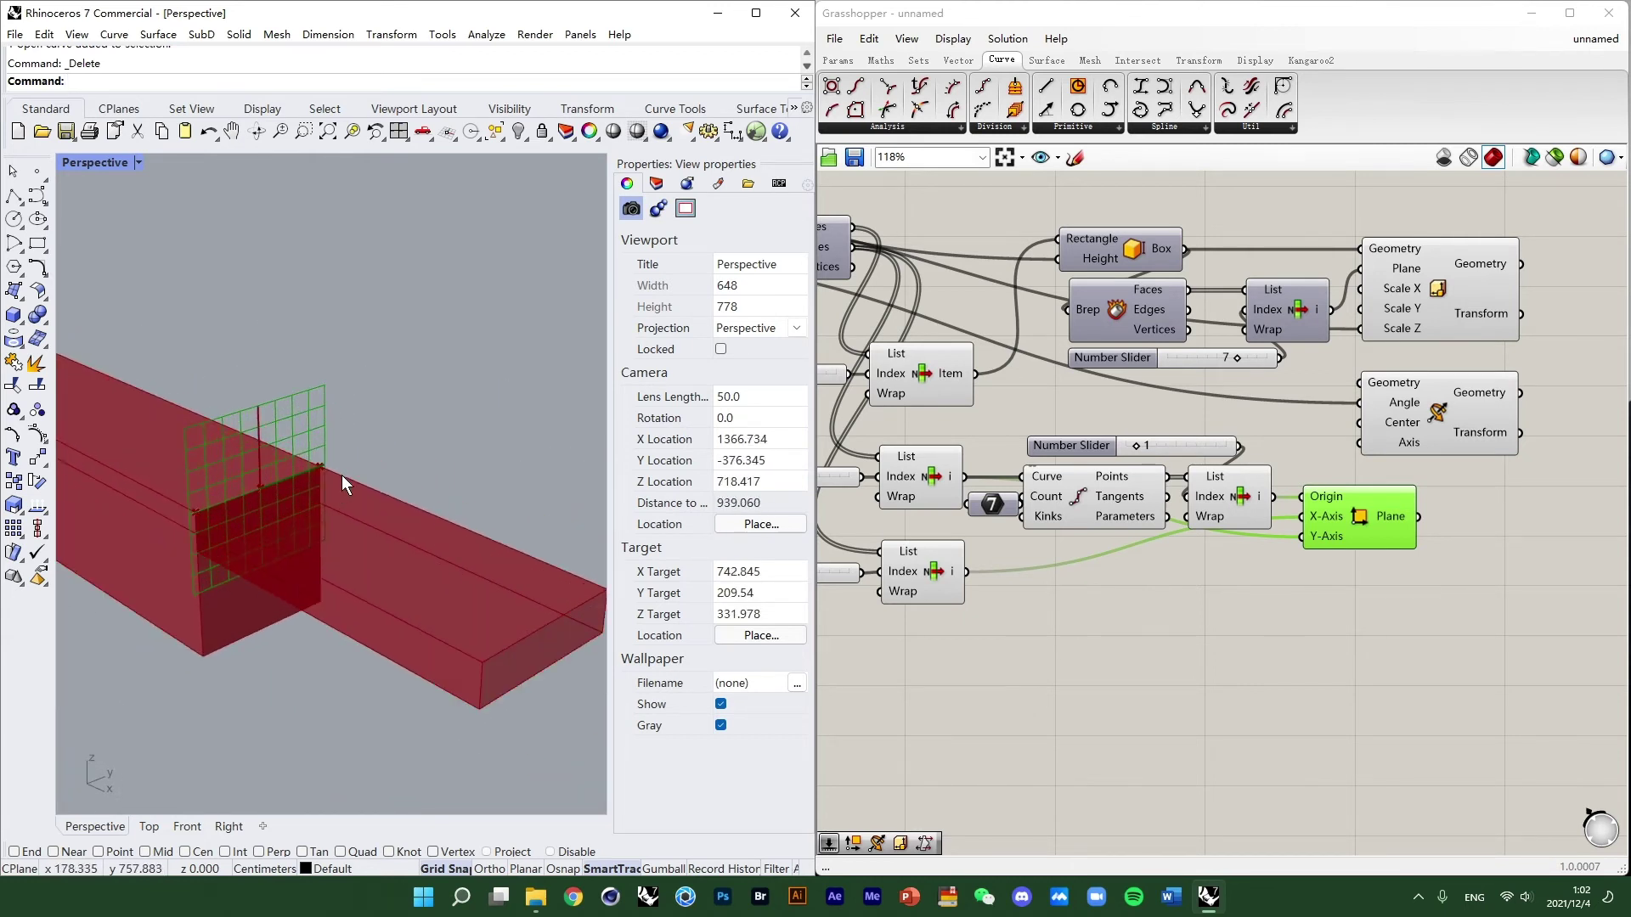
Move Construct Plane beneath the division-point List Item and restrict the preview to selected components.
{"action": "left_click", "coordinate": [1371, 513]}
{"action": "right_click_drag", "start_coordinate": [1359, 549], "coordinate": [1264, 542]}
{"action": "left_click", "coordinate": [1204, 592]}
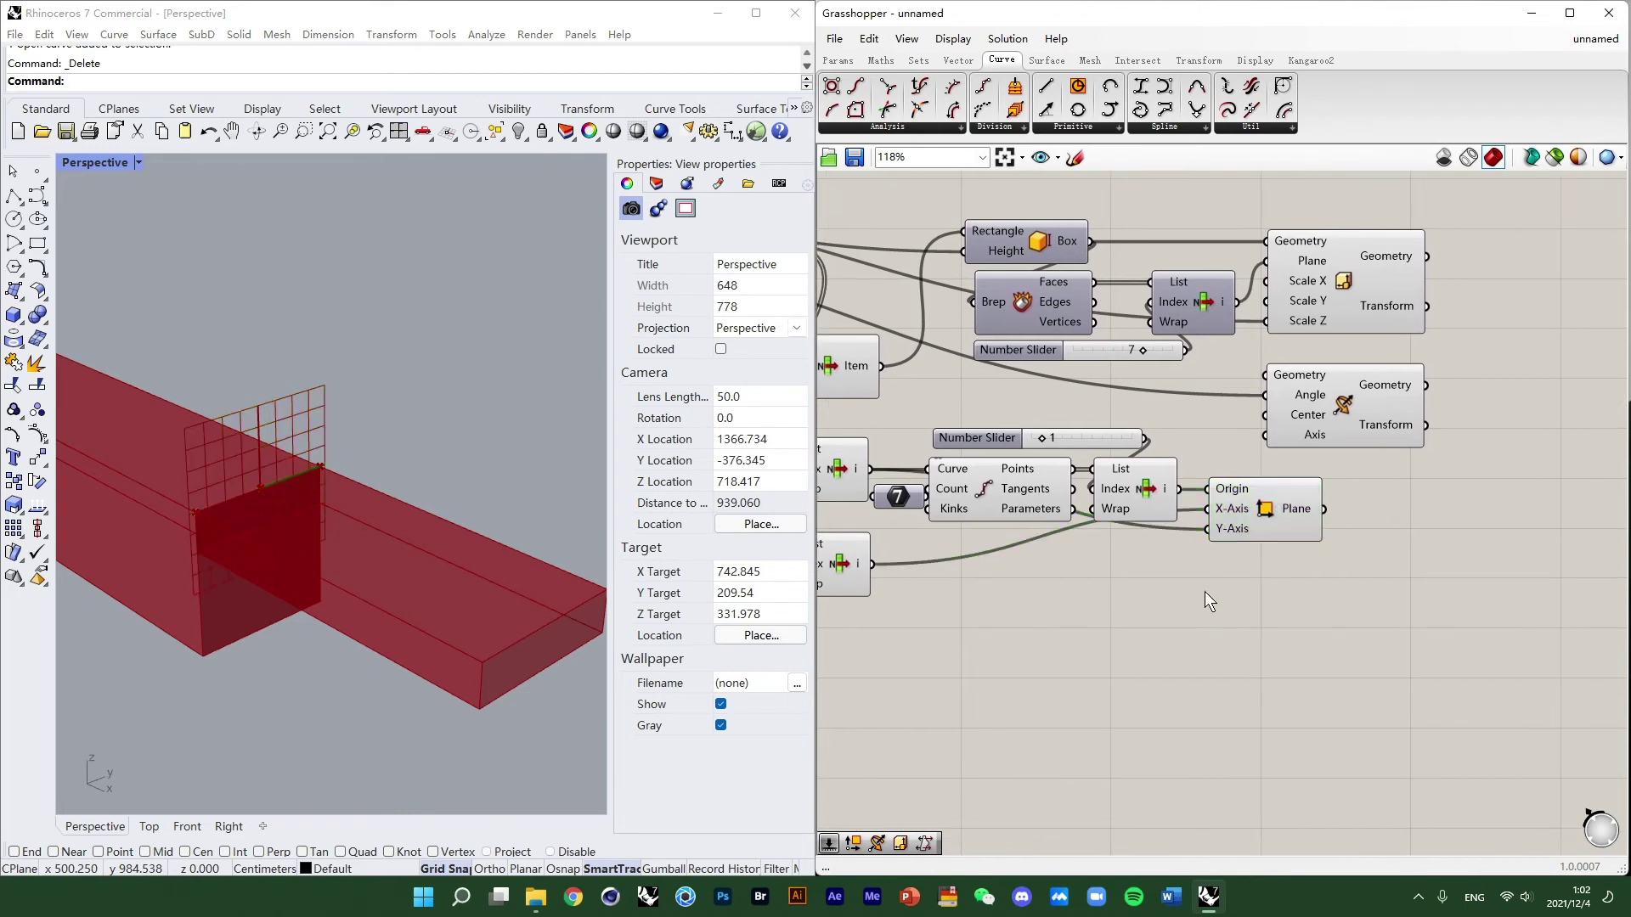
{"action": "left_click_drag", "start_coordinate": [1275, 514], "coordinate": [1126, 567]}
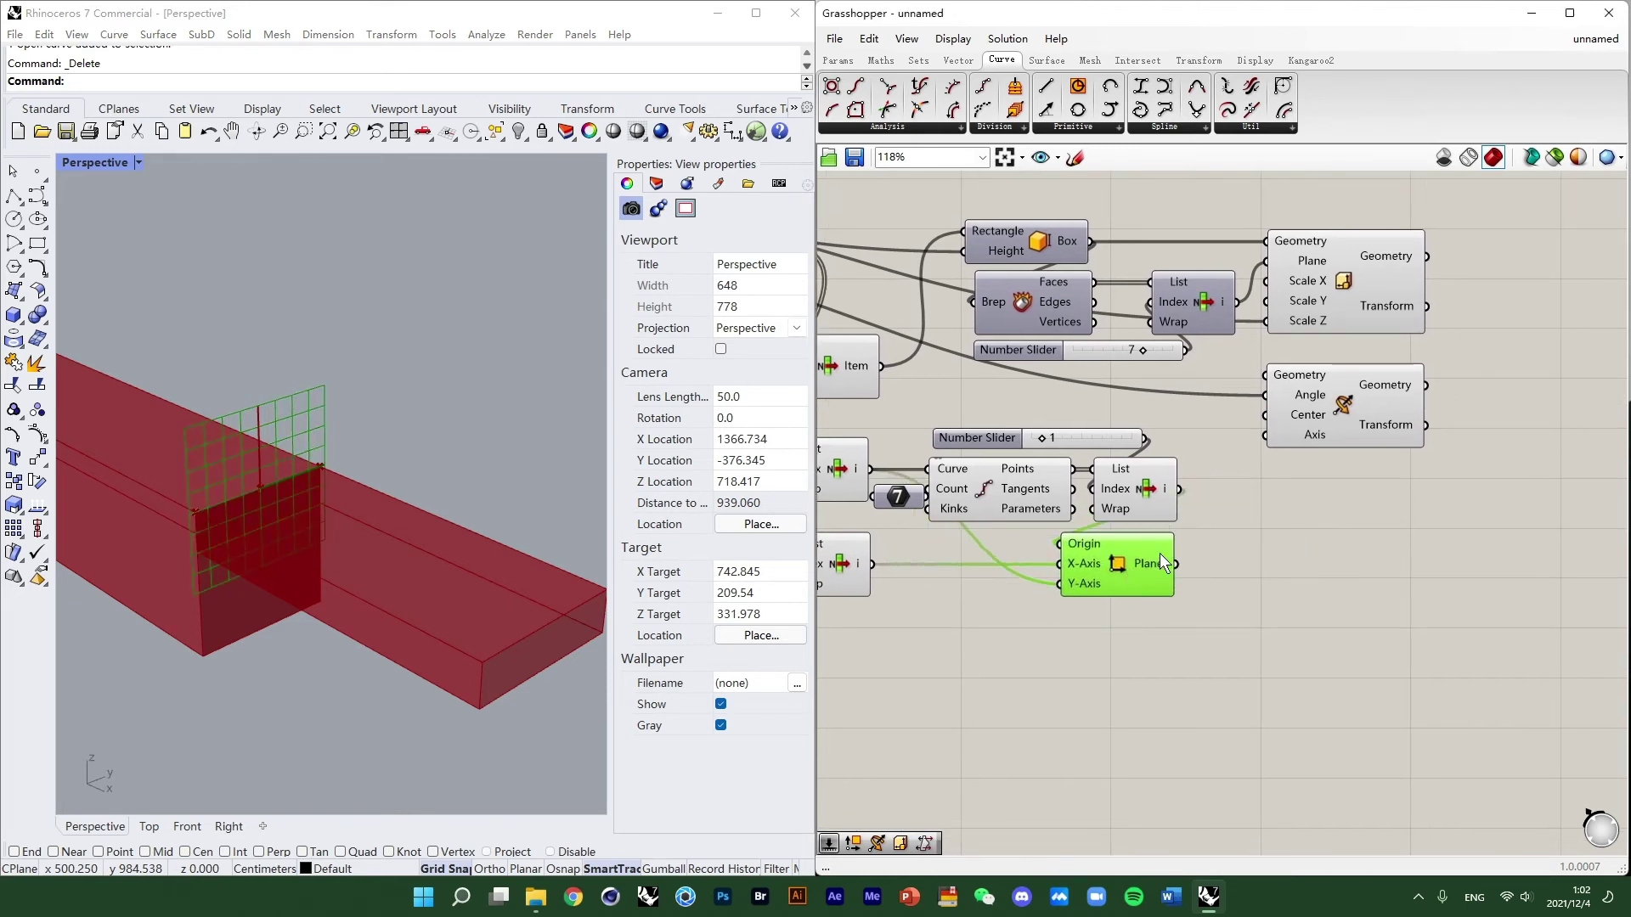
{"action": "left_click", "coordinate": [1554, 157]}
Draw a temporary line along the plane's horizontal axis in the Perspective viewport to illustrate the hand's rotation axis, and delete it.
{"action": "scroll", "coordinate": [283, 462], "scroll_direction": "up", "scroll_amount": 2}
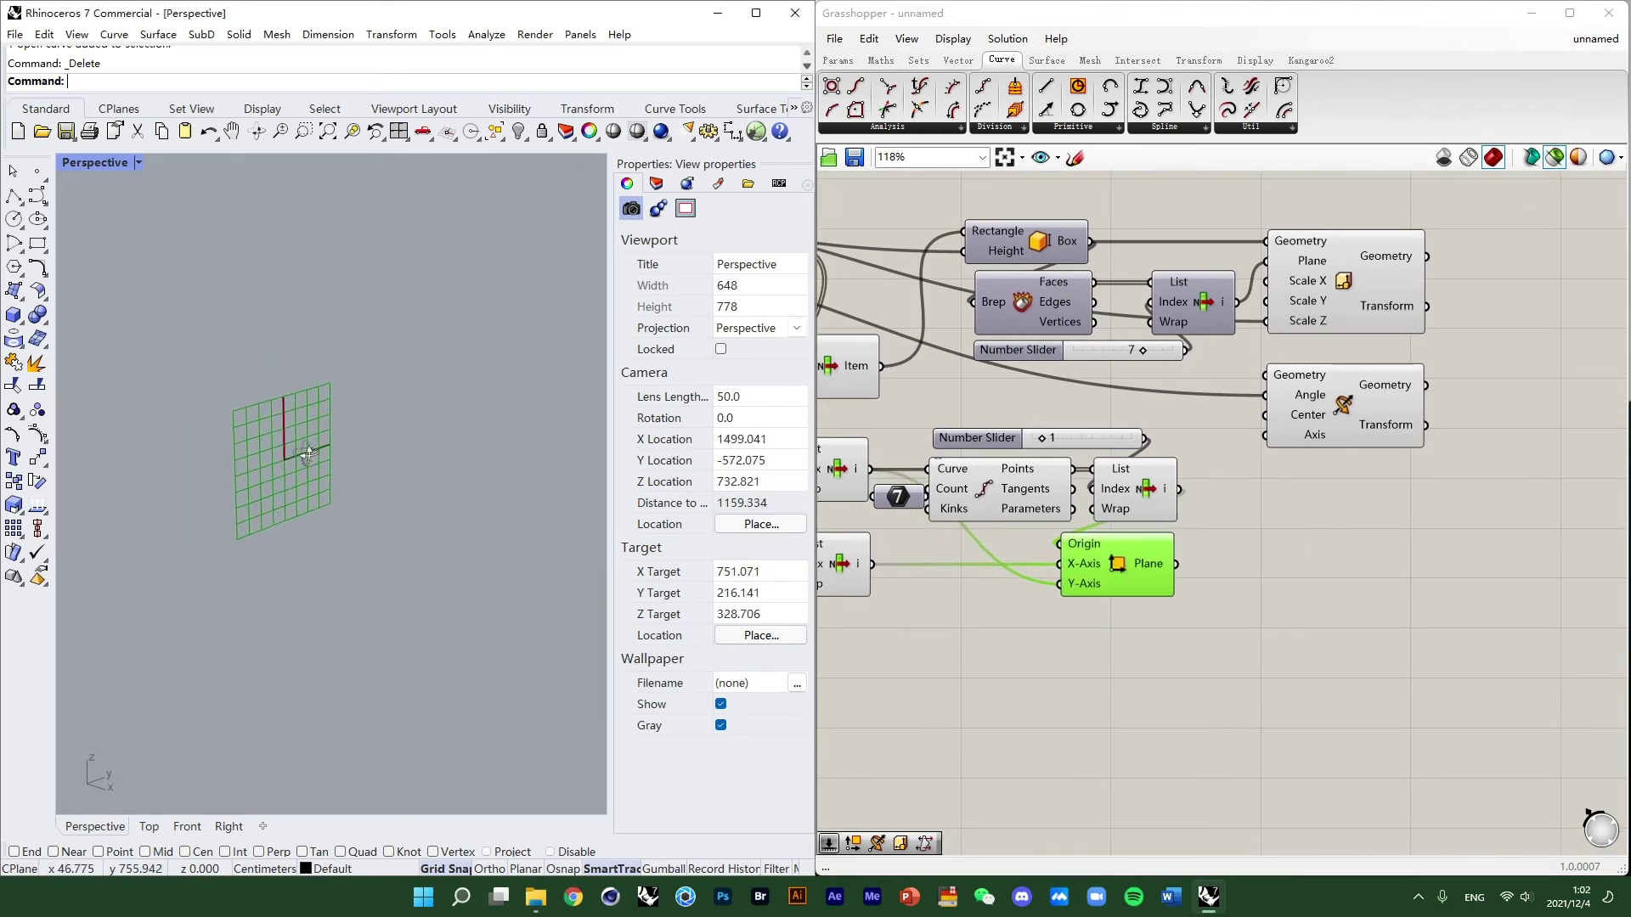
{"action": "left_click", "coordinate": [13, 196]}
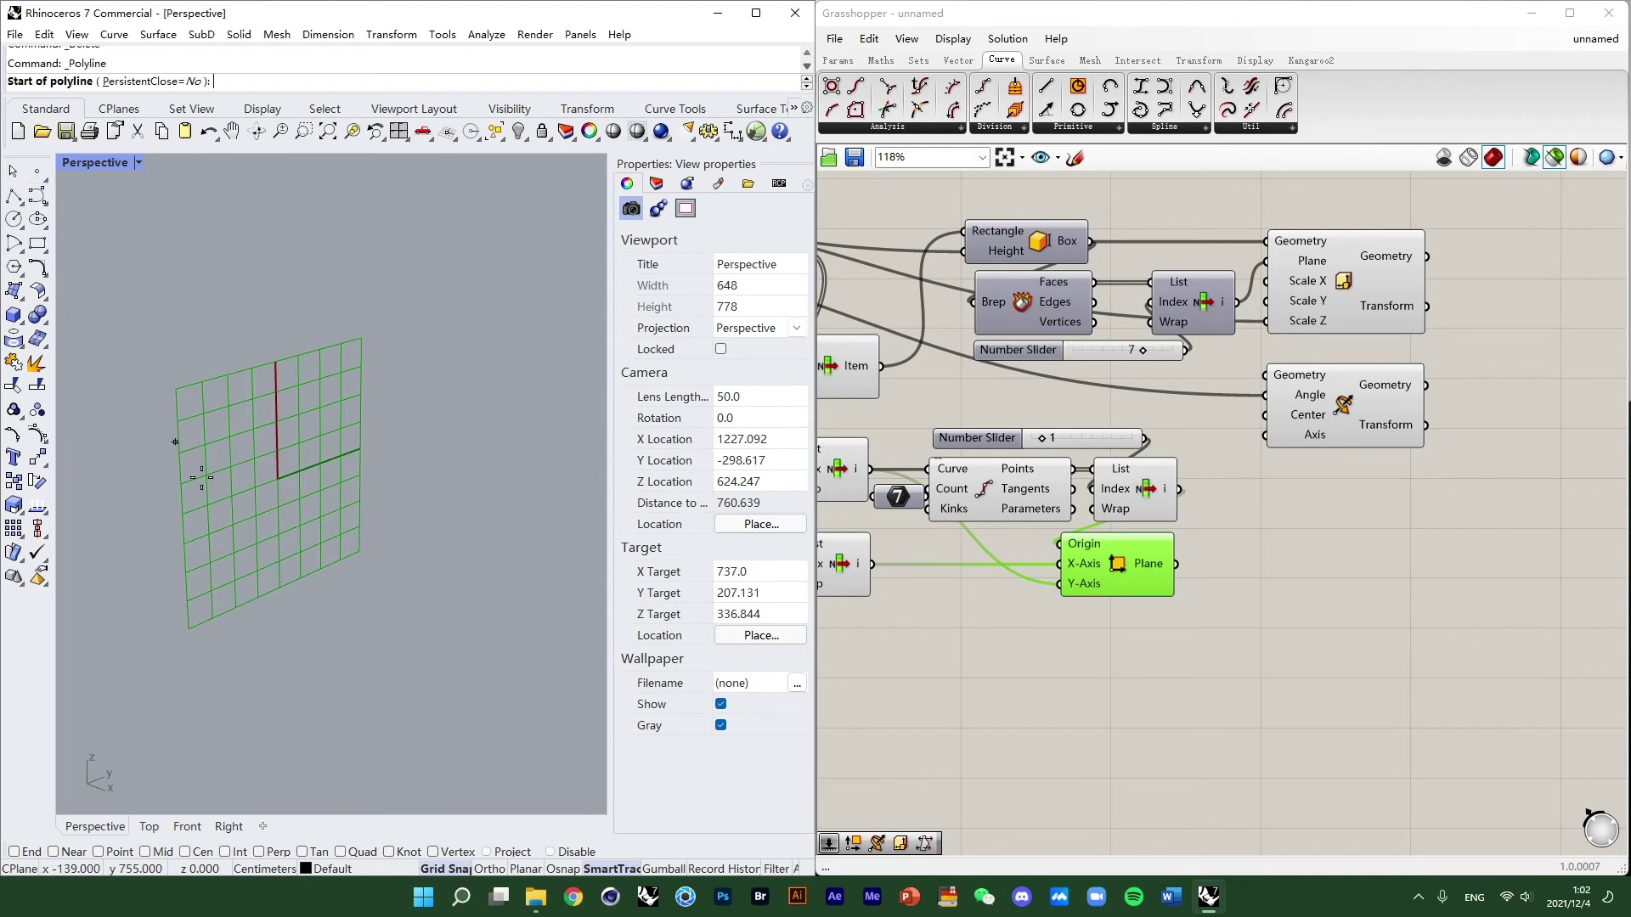
{"action": "left_click", "coordinate": [151, 536]}
{"action": "left_click", "coordinate": [416, 429]}
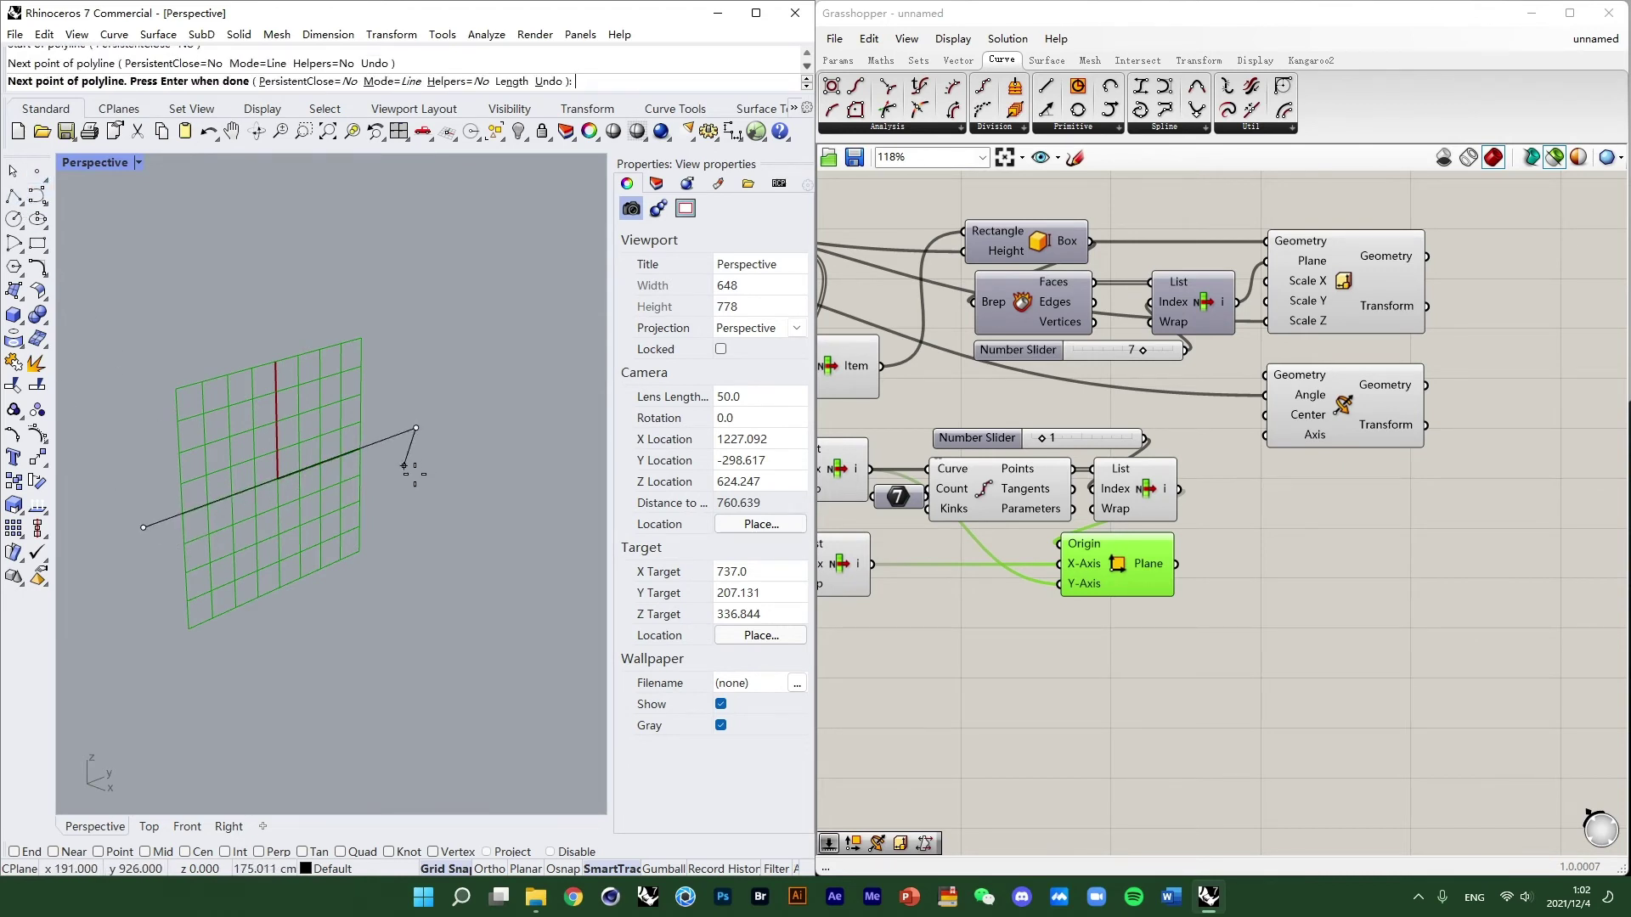
{"action": "key", "text": "Return"}
{"action": "left_click", "coordinate": [429, 433]}
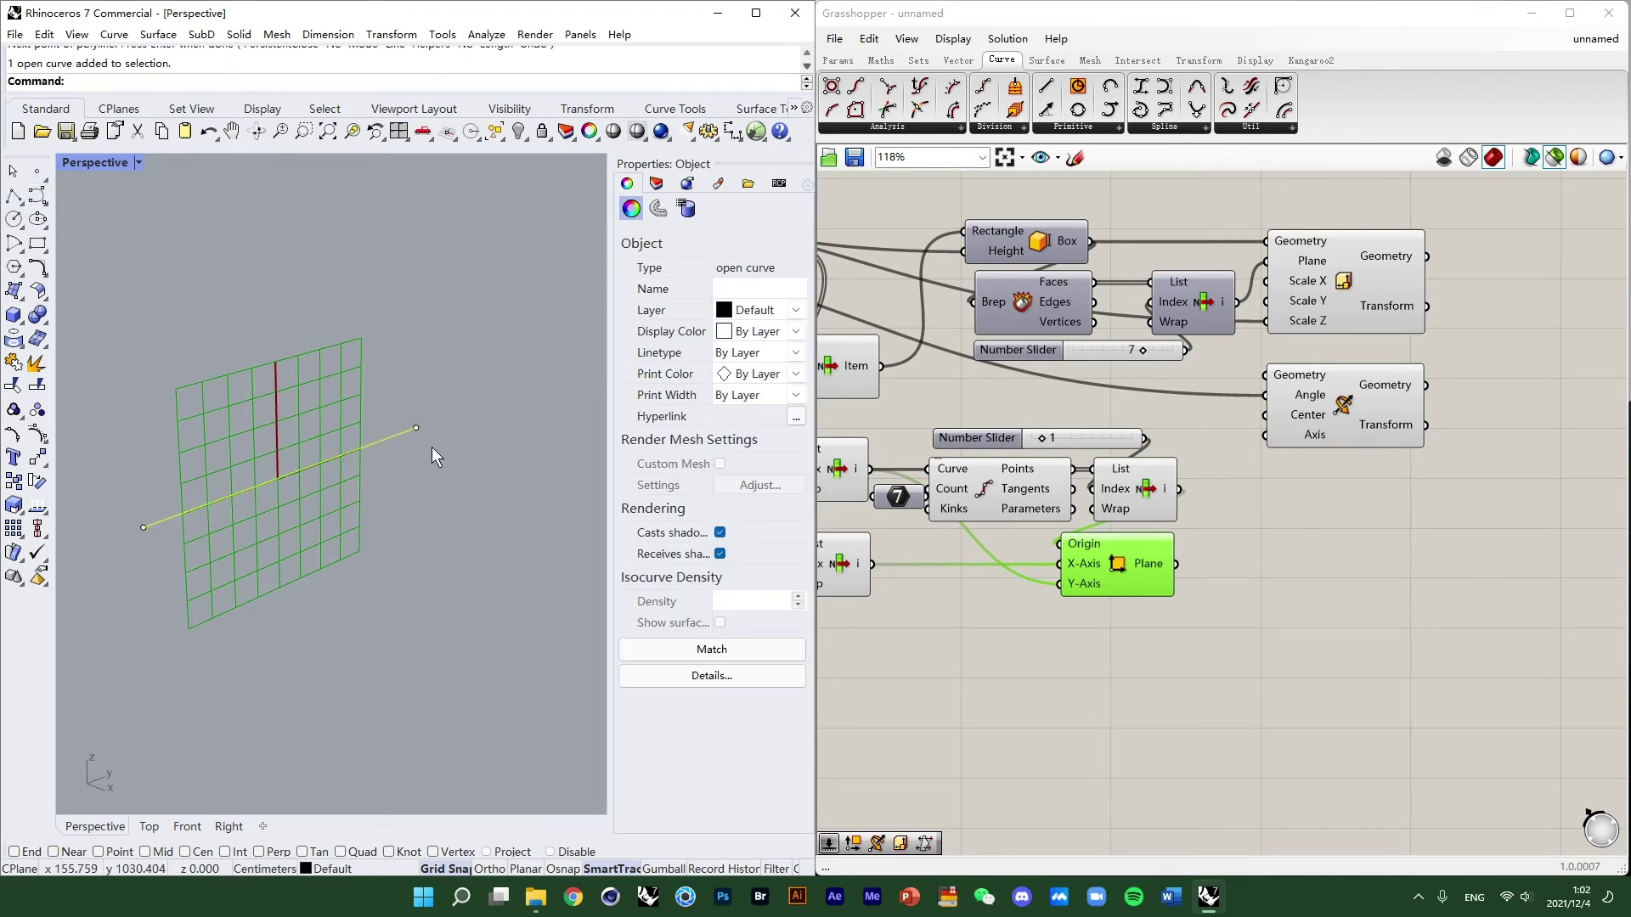
{"action": "key", "text": "Delete"}
Add a Deconstruct Plane component, feed it the Construct Plane output, and place it beside Construct Plane.
{"action": "left_click", "coordinate": [1179, 625]}
{"action": "right_click", "coordinate": [1178, 625]}
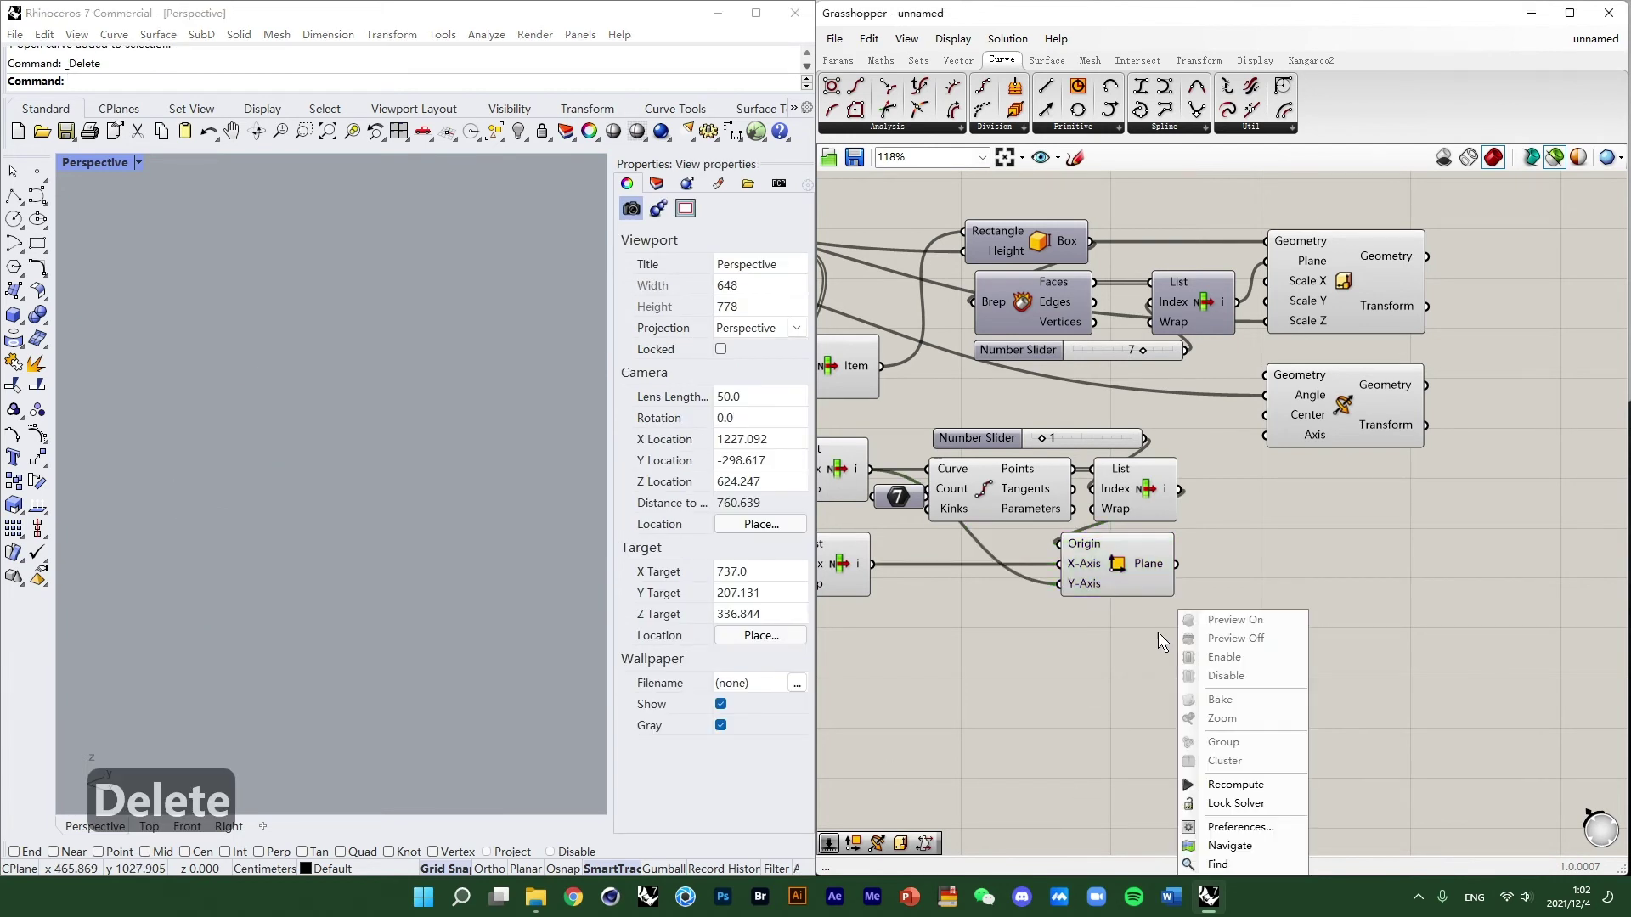
{"action": "left_click", "coordinate": [1140, 638]}
{"action": "double_click", "coordinate": [1140, 639]}
{"action": "type", "text": "deconst"}
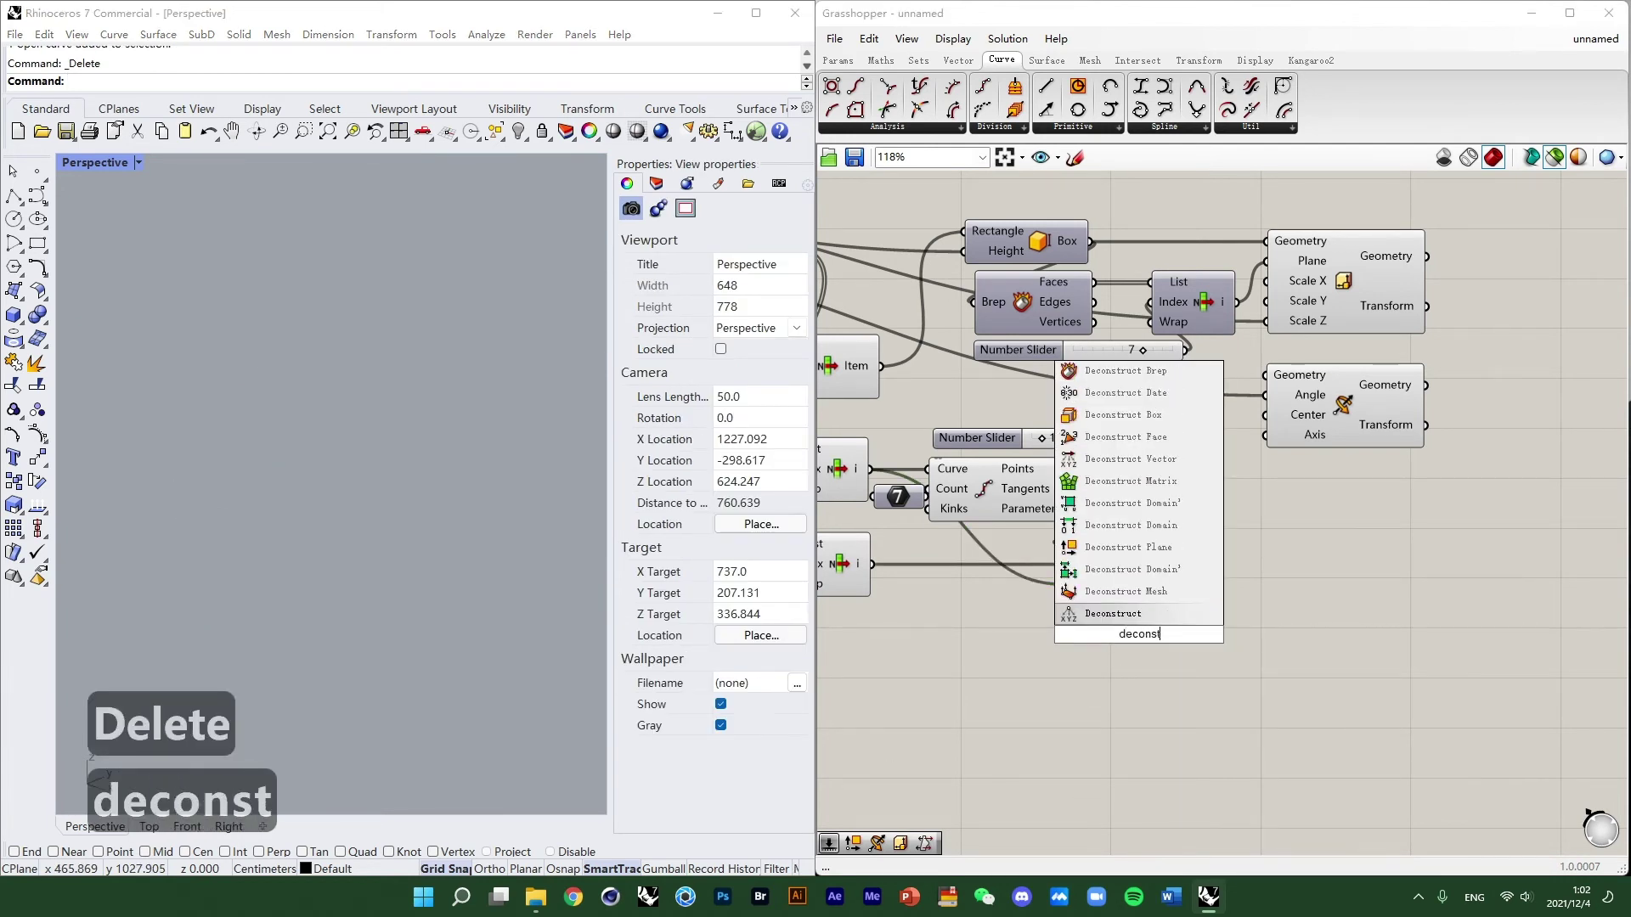
{"action": "left_click", "coordinate": [1114, 552]}
{"action": "left_click_drag", "start_coordinate": [1155, 662], "coordinate": [1359, 588]}
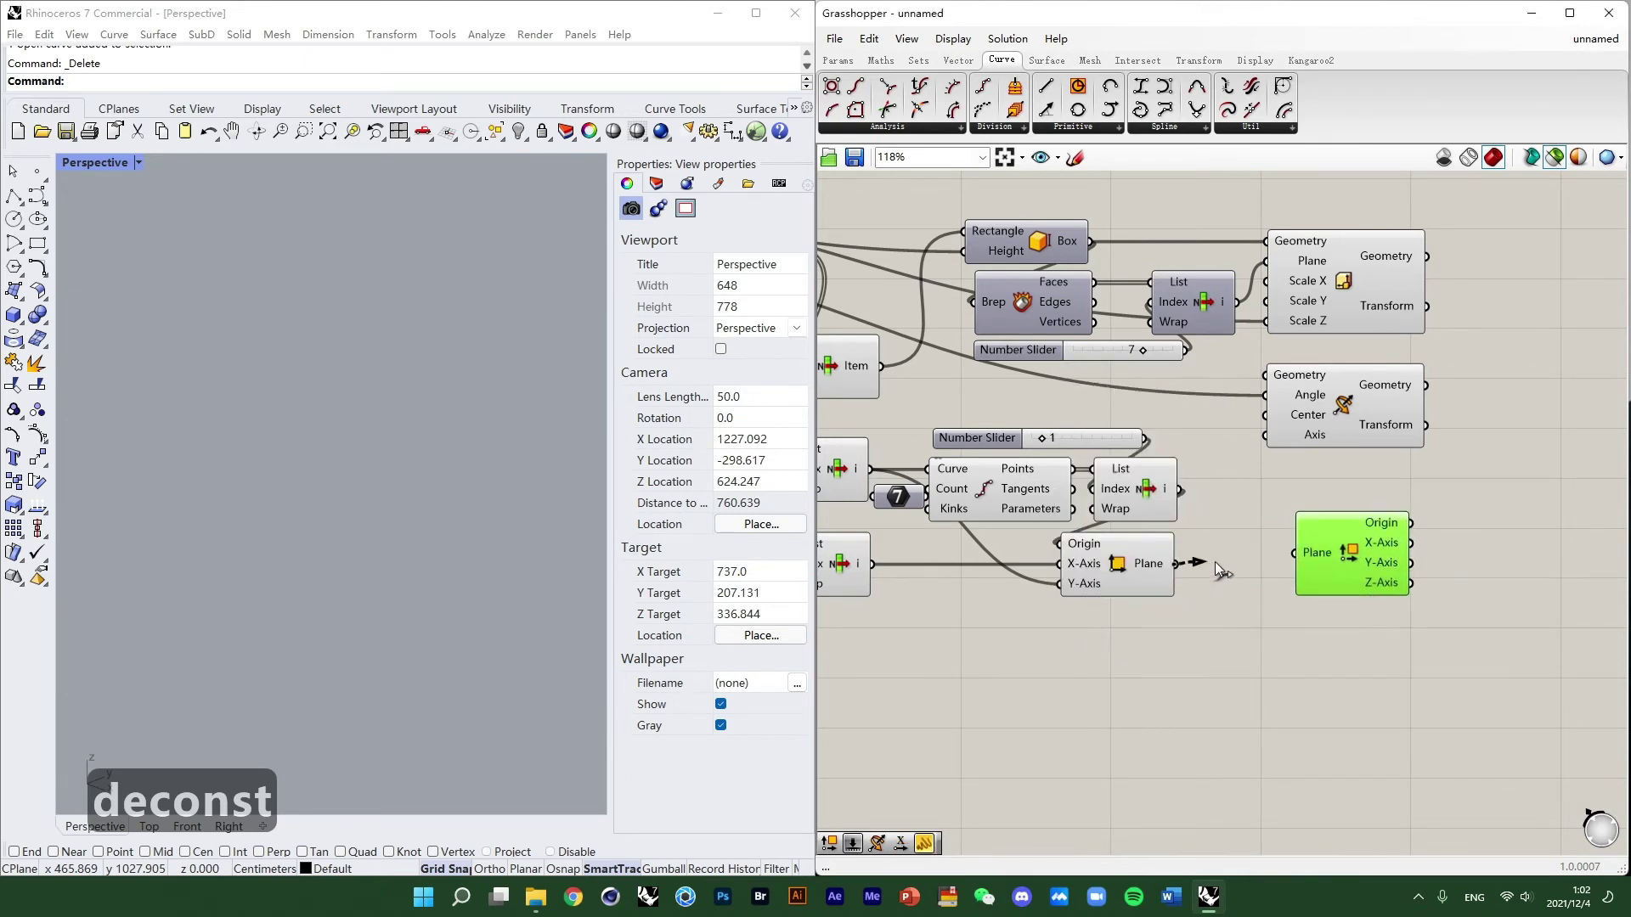
{"action": "mouse_move", "coordinate": [1221, 571]}
{"action": "left_mouse_down"}
{"action": "mouse_move", "coordinate": [1296, 553]}
{"action": "mouse_move", "coordinate": [1236, 572]}
{"action": "left_mouse_up"}
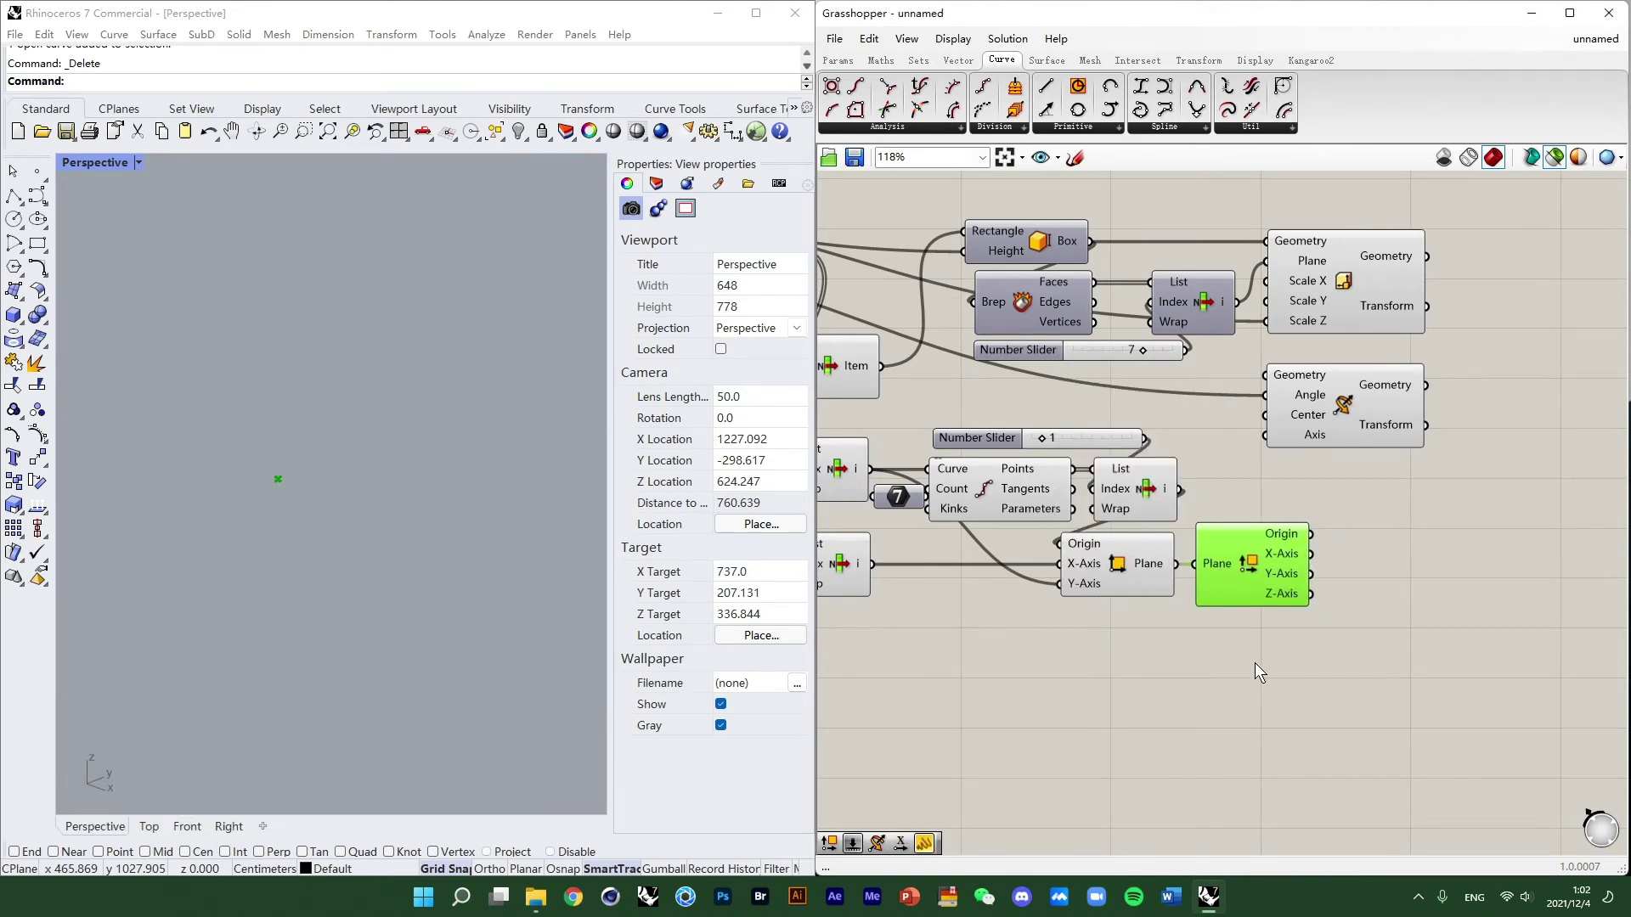
Compare the previews of Construct Plane and Deconstruct Plane, and stop limiting the preview to selected components.
{"action": "left_click", "coordinate": [1097, 599]}
{"action": "left_click", "coordinate": [1133, 568]}
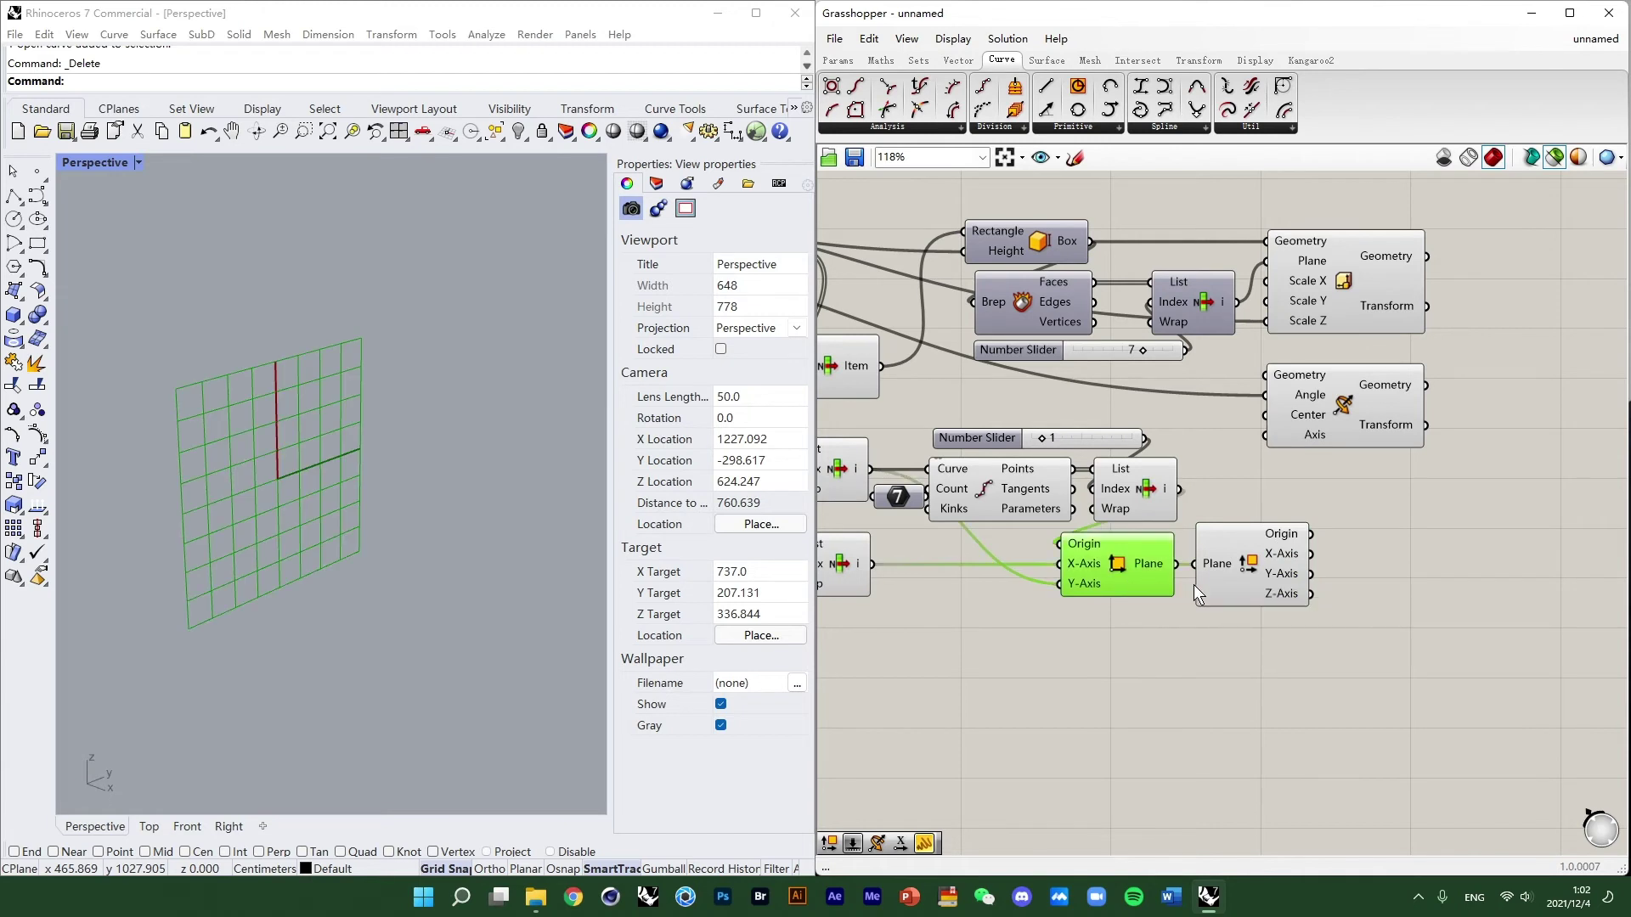
{"action": "left_click", "coordinate": [1253, 567]}
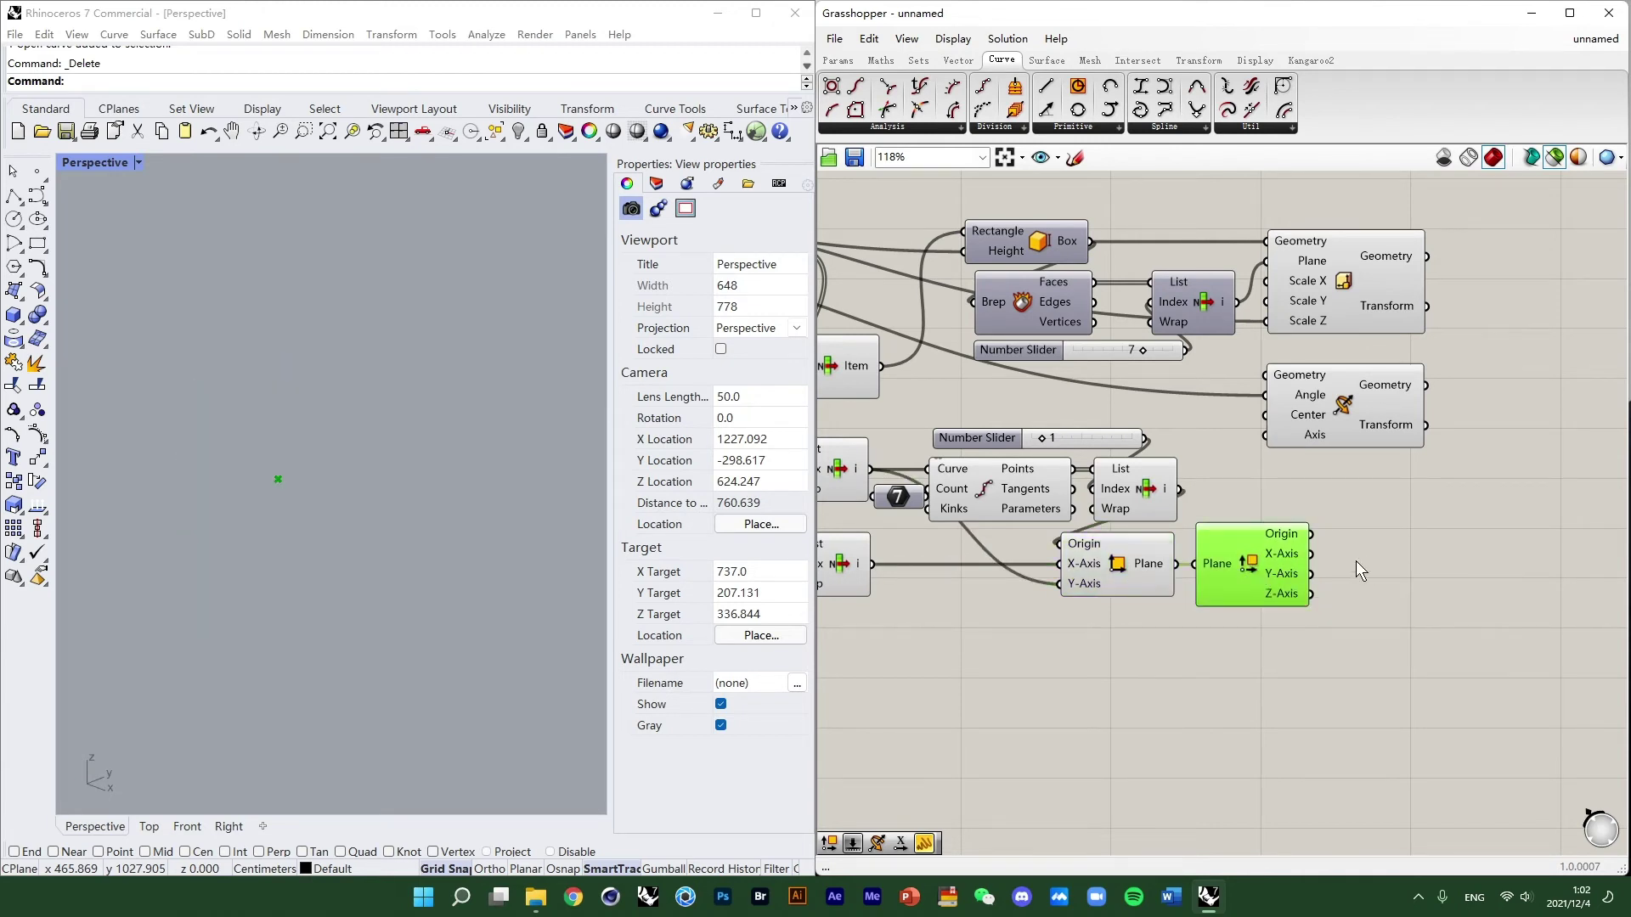
{"action": "left_click", "coordinate": [1132, 556]}
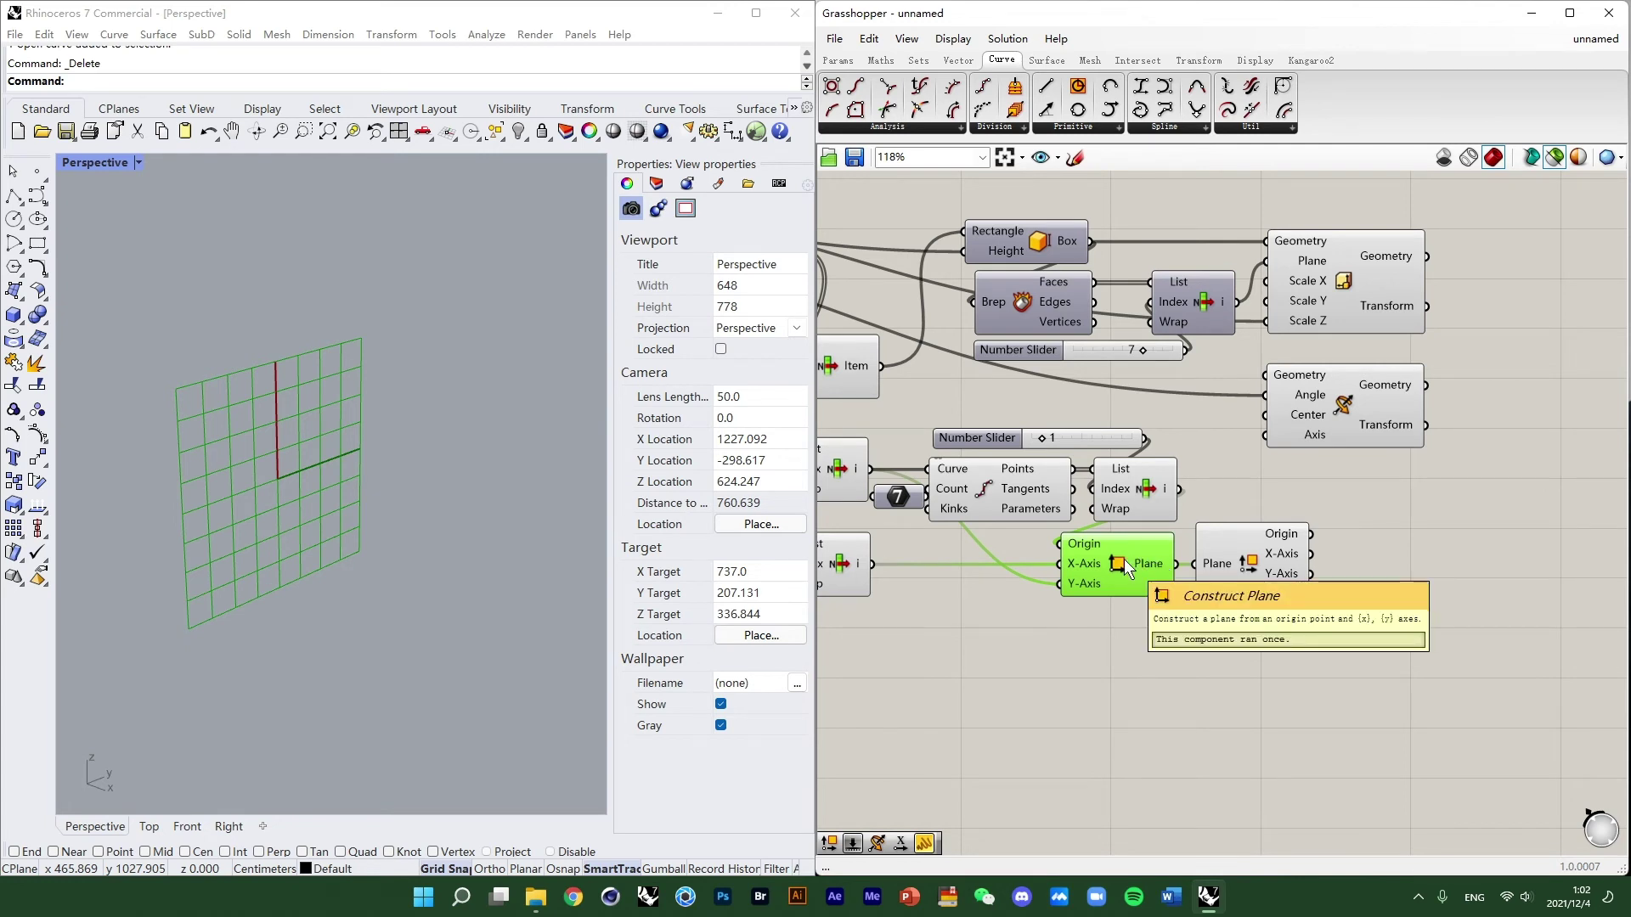
{"action": "left_click", "coordinate": [1555, 157]}
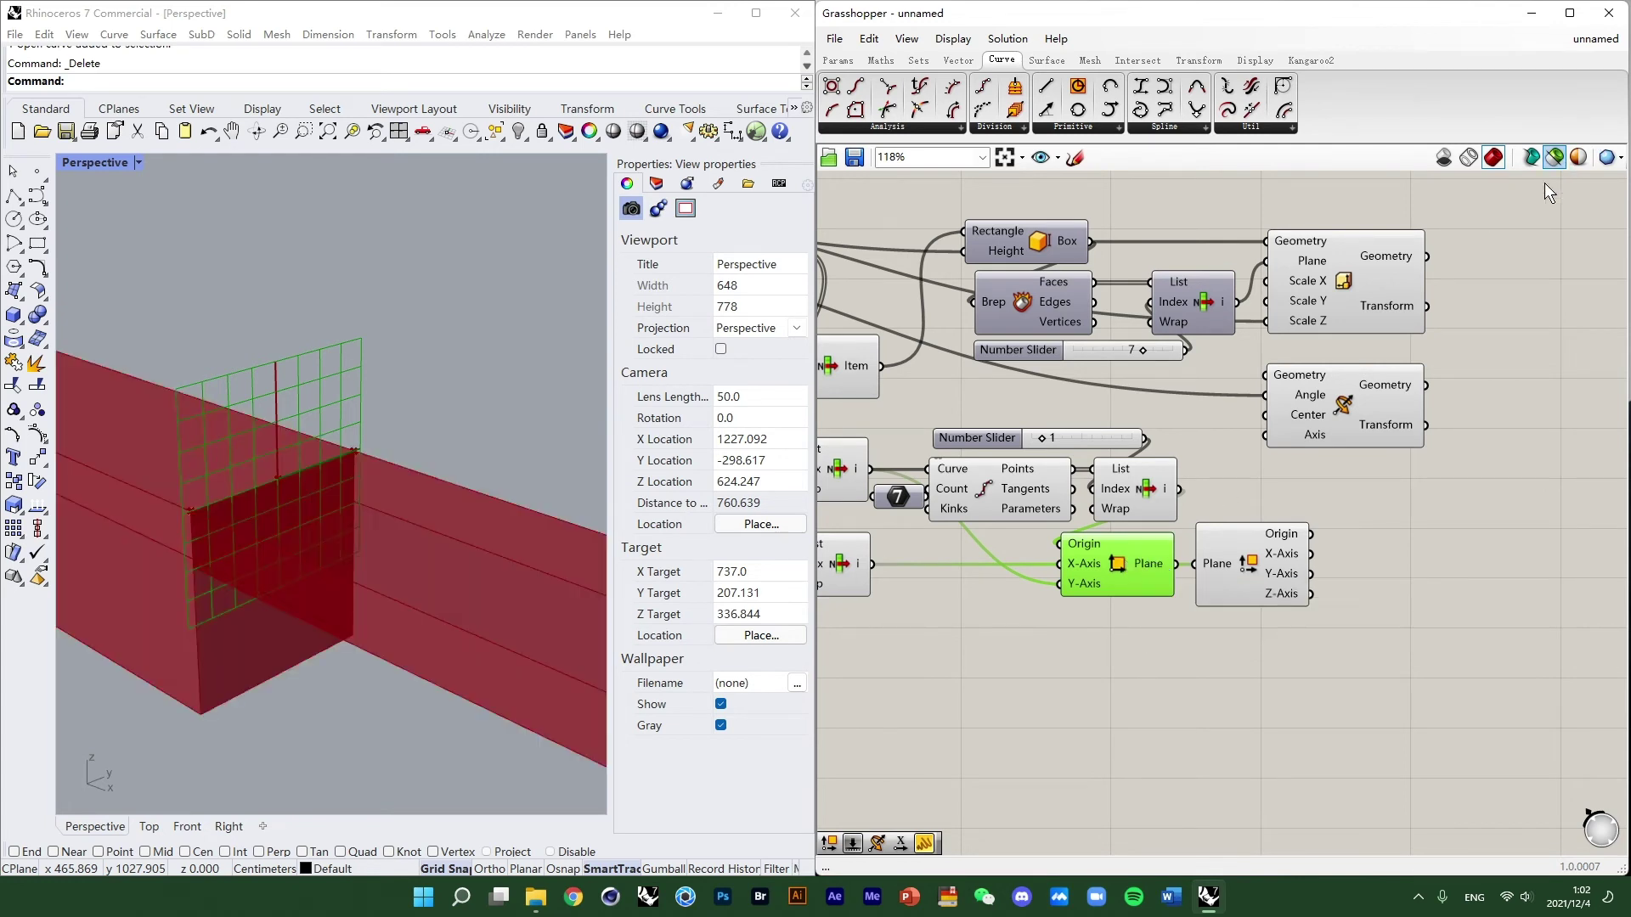
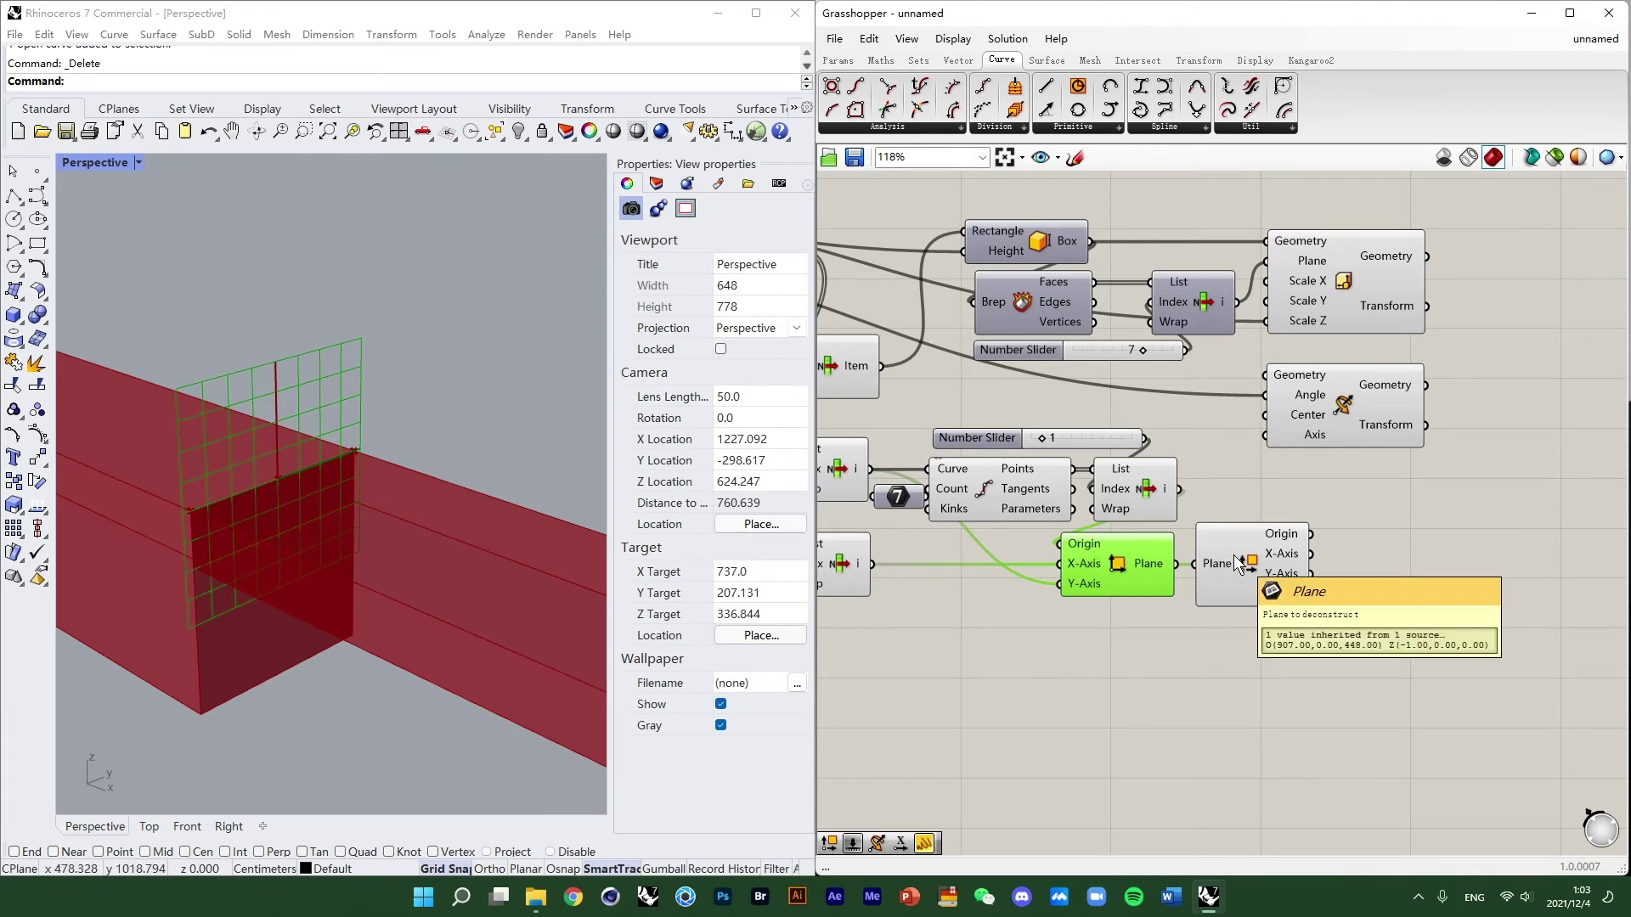
Connect Deconstruct Plane's Y-Axis output to the Axis input of the hand's rotation component.
{"action": "left_click", "coordinate": [1263, 568]}
{"action": "mouse_move", "coordinate": [1279, 575]}
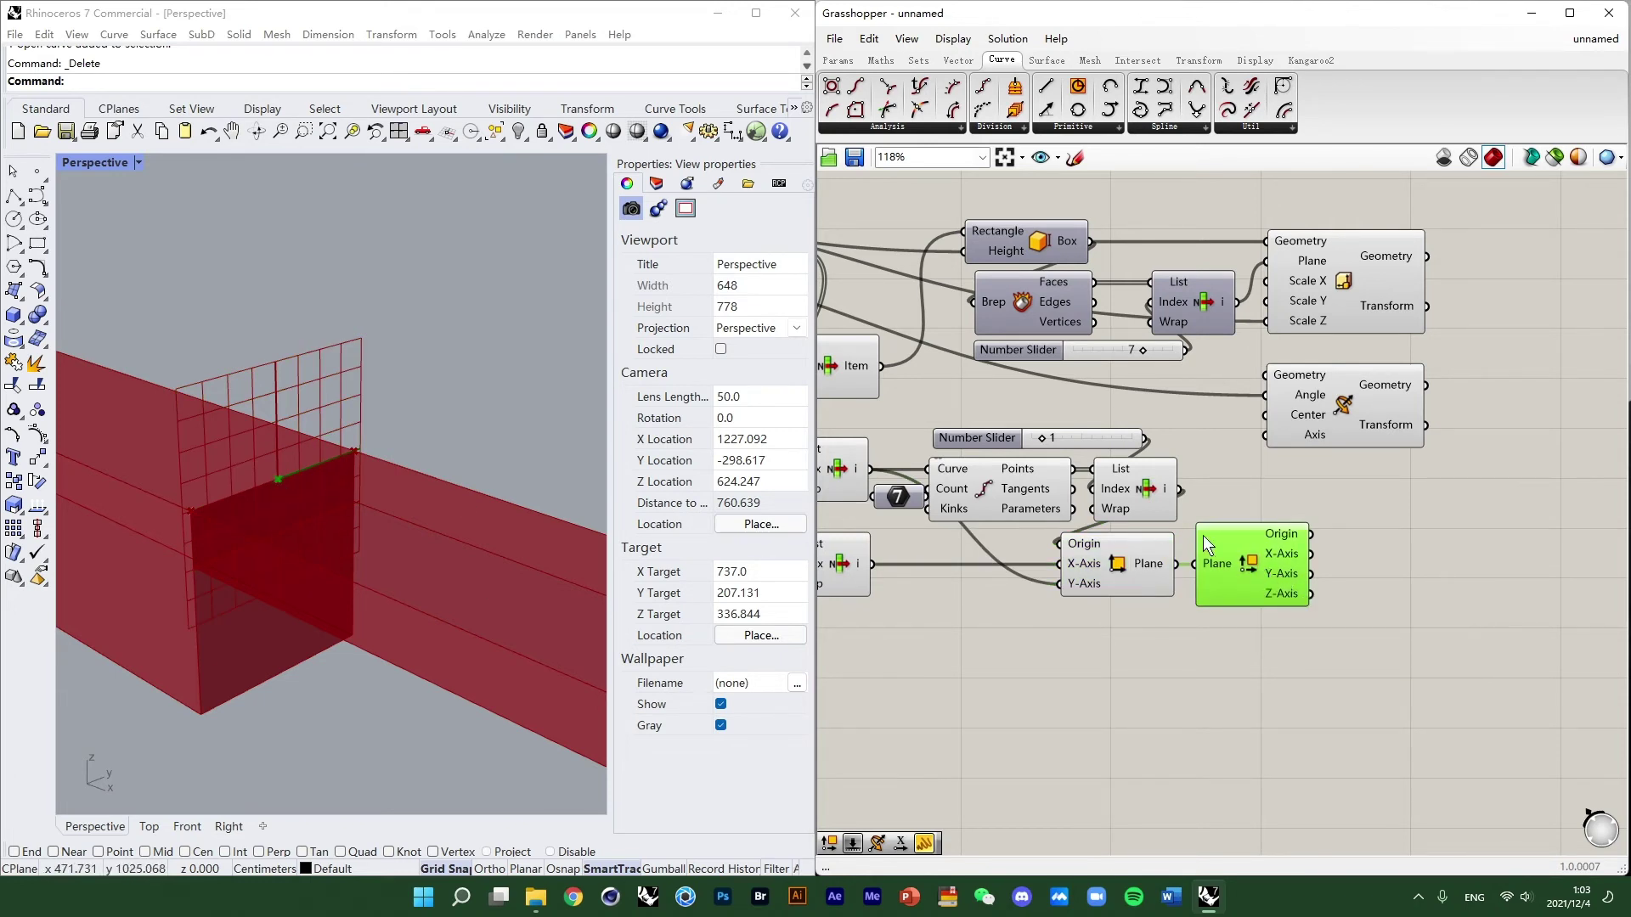
{"action": "left_click", "coordinate": [1151, 568]}
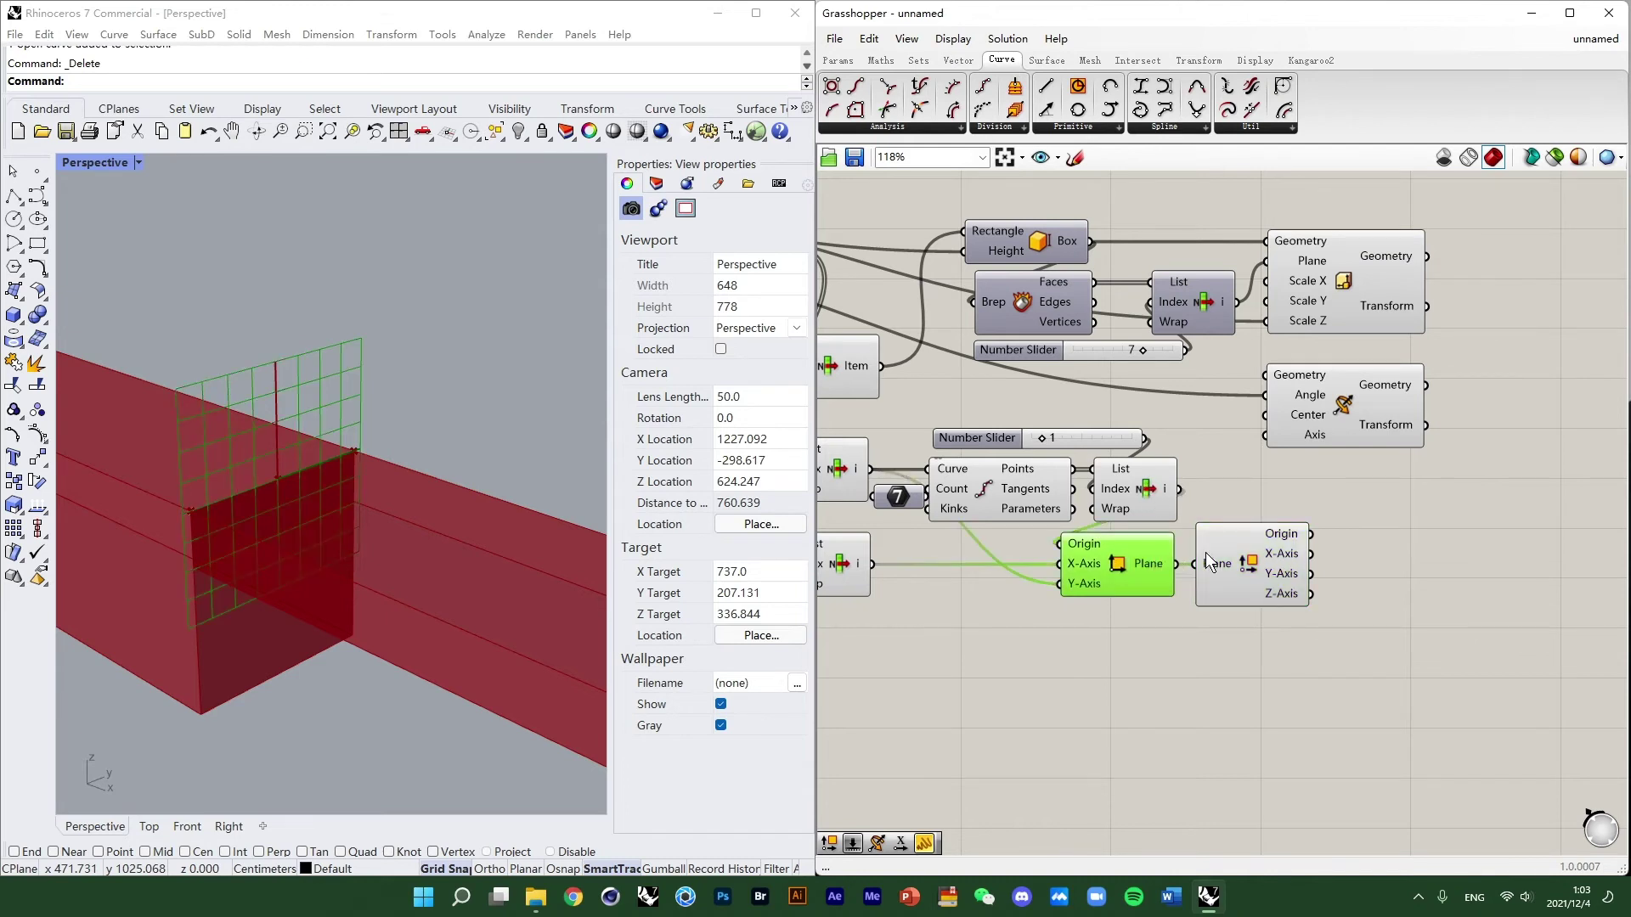
{"action": "left_click", "coordinate": [1238, 549]}
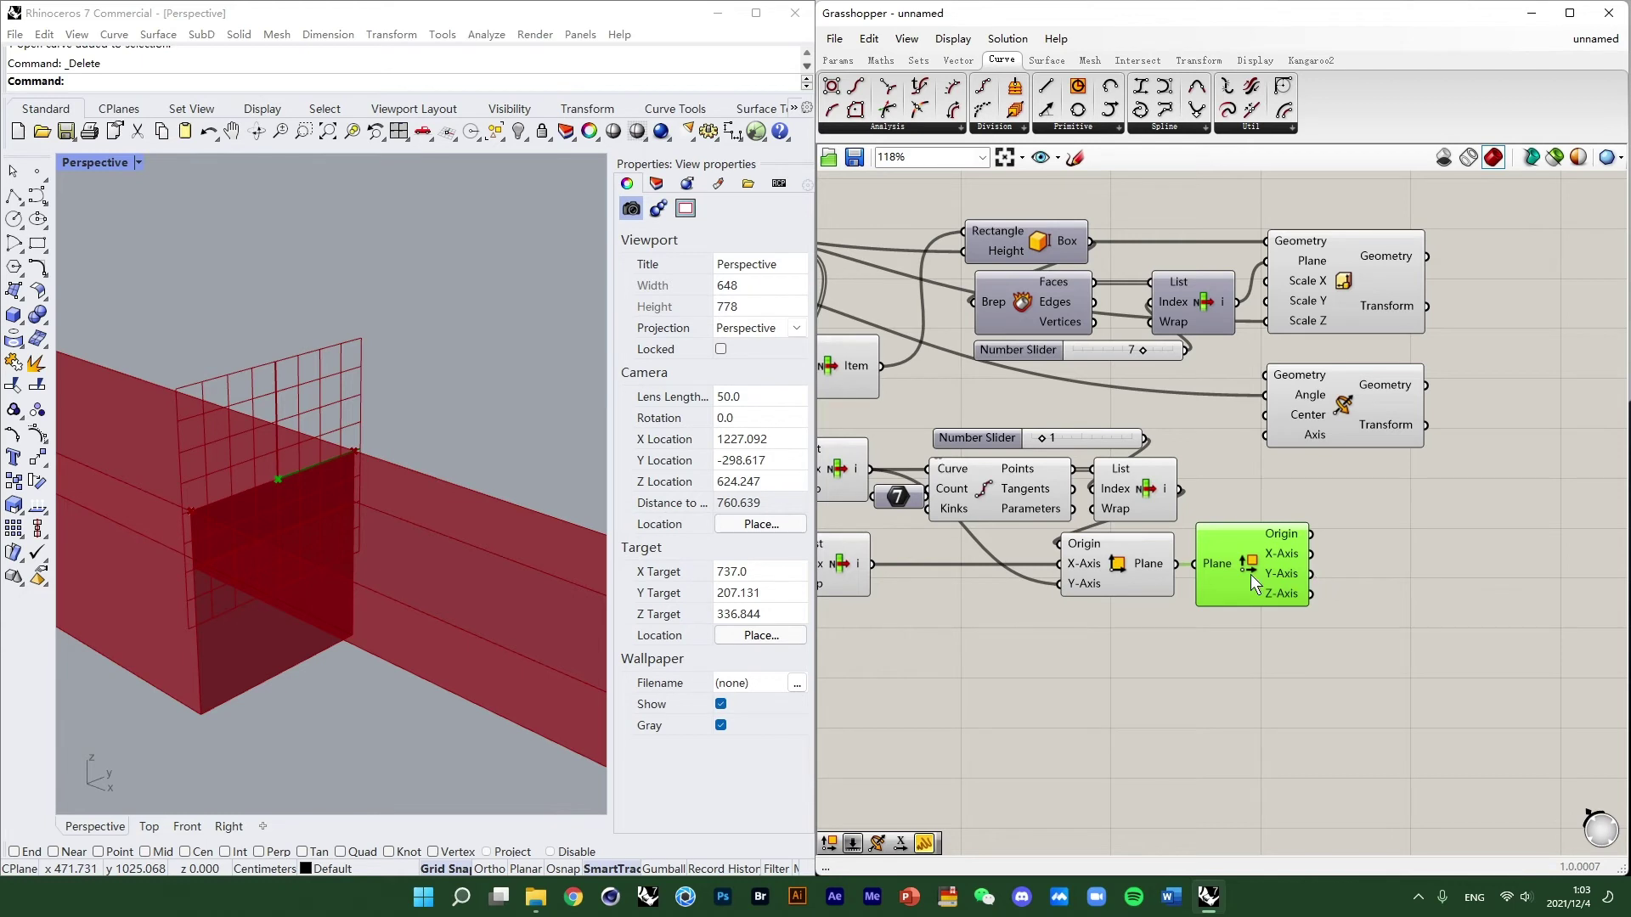
{"action": "left_click_drag", "start_coordinate": [1310, 573], "coordinate": [1267, 435]}
{"action": "left_click", "coordinate": [1297, 433]}
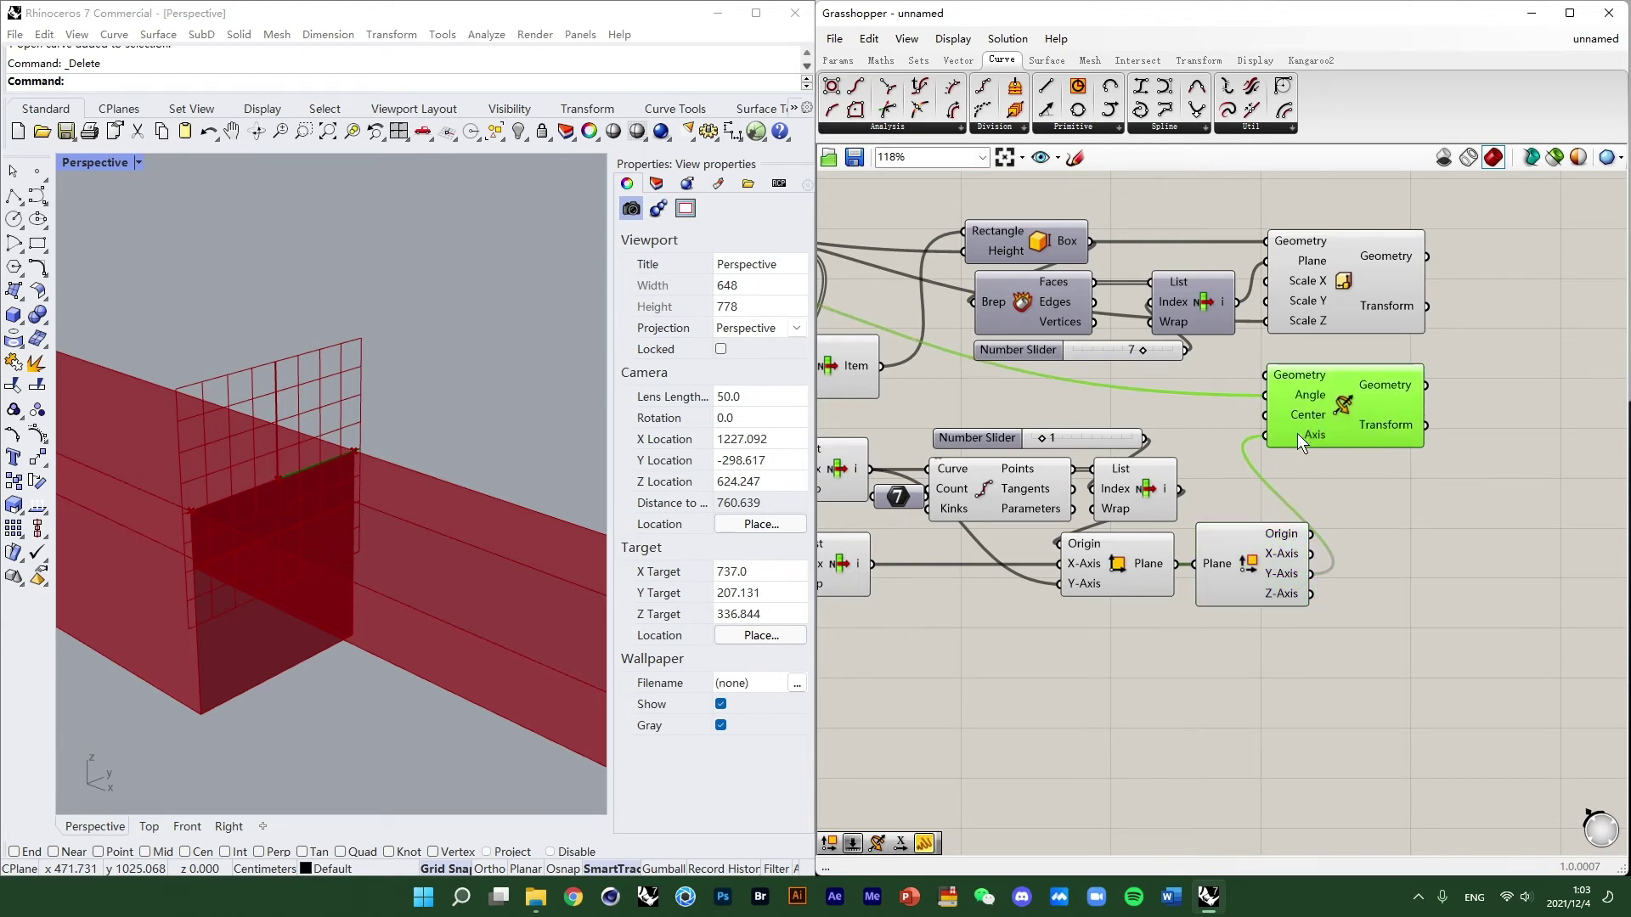
Shift the two plane components closer to the edge List Items and connect the division-point List Item to the rotation's Center input.
{"action": "left_click", "coordinate": [1043, 500]}
{"action": "left_click", "coordinate": [1146, 496]}
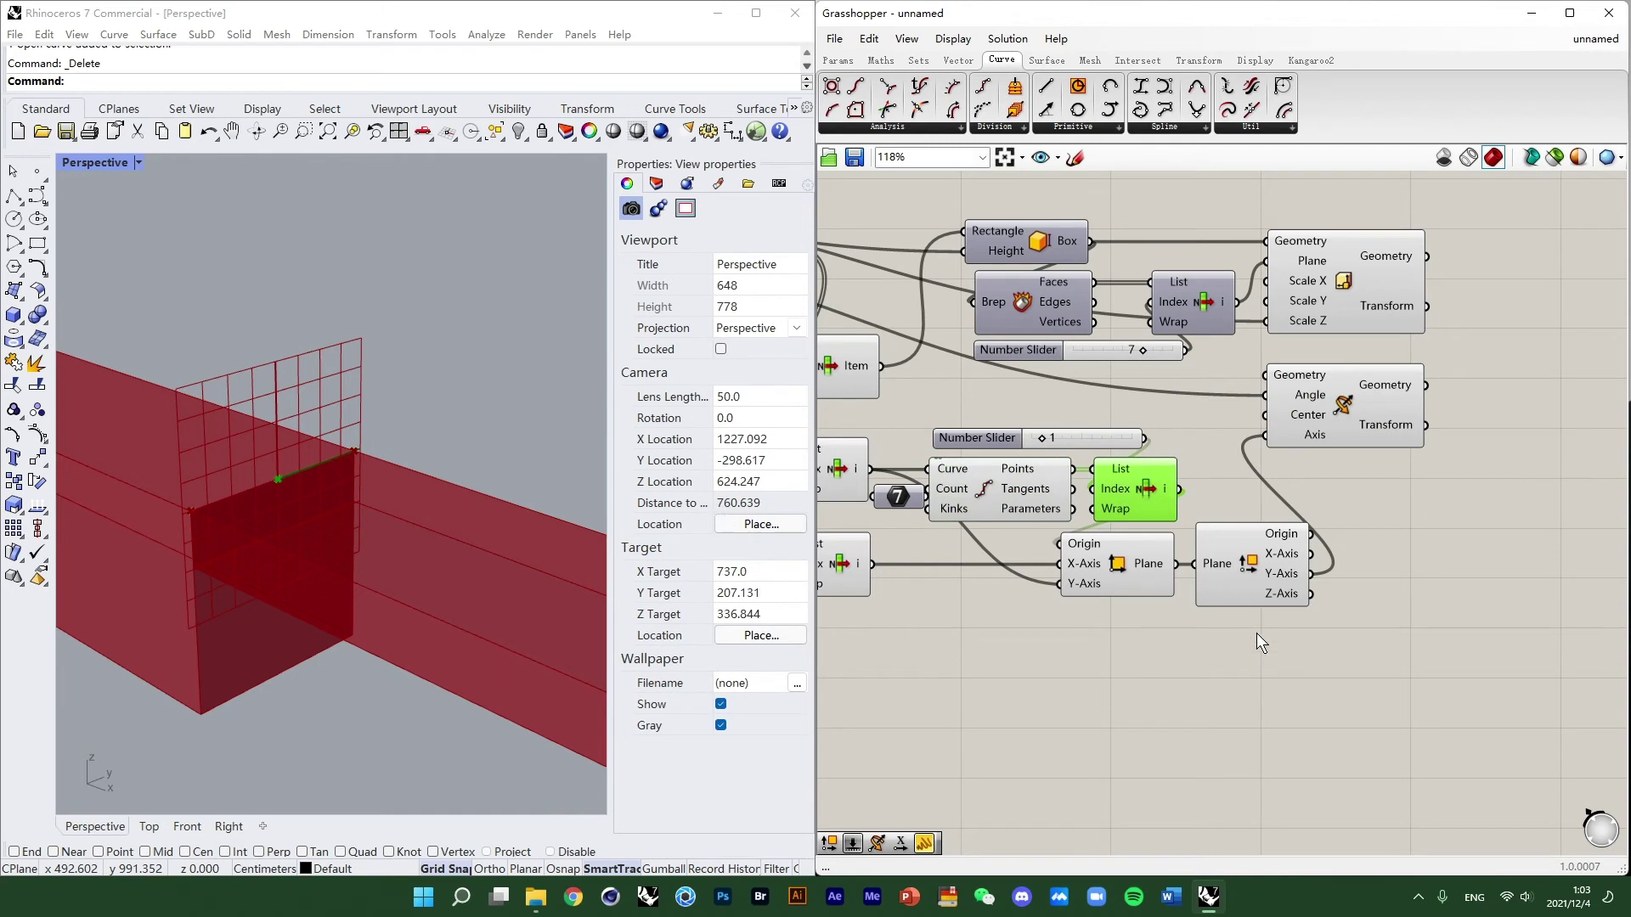
{"action": "left_click_drag", "start_coordinate": [1256, 634], "coordinate": [1121, 582]}
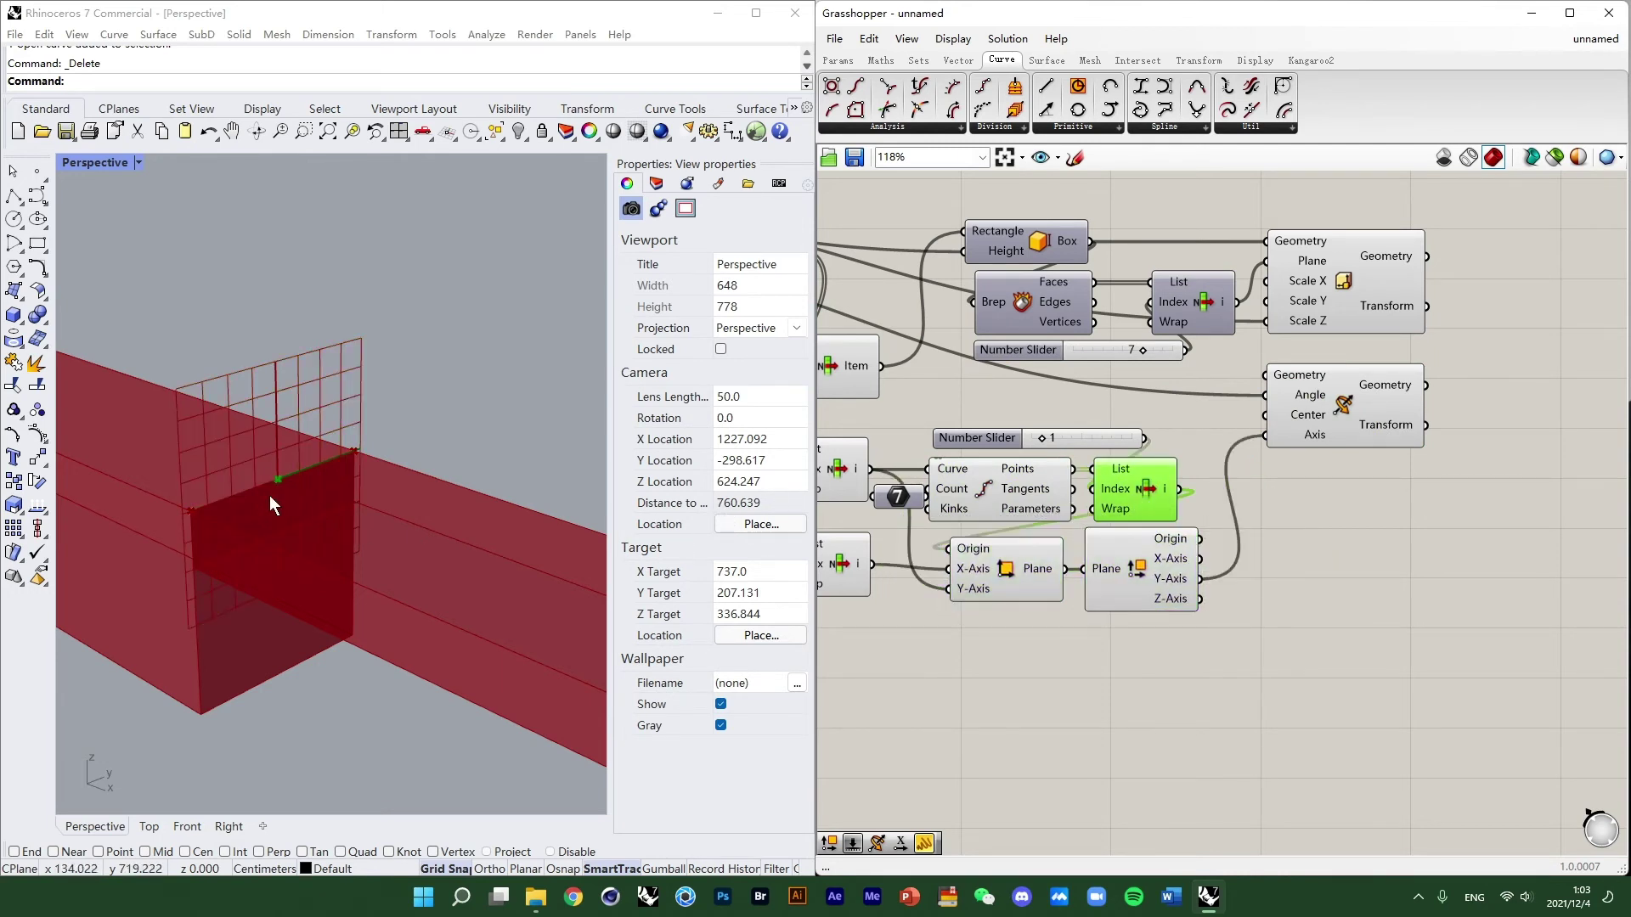
{"action": "left_click_drag", "start_coordinate": [1180, 489], "coordinate": [1266, 415]}
{"action": "left_click", "coordinate": [1296, 398]}
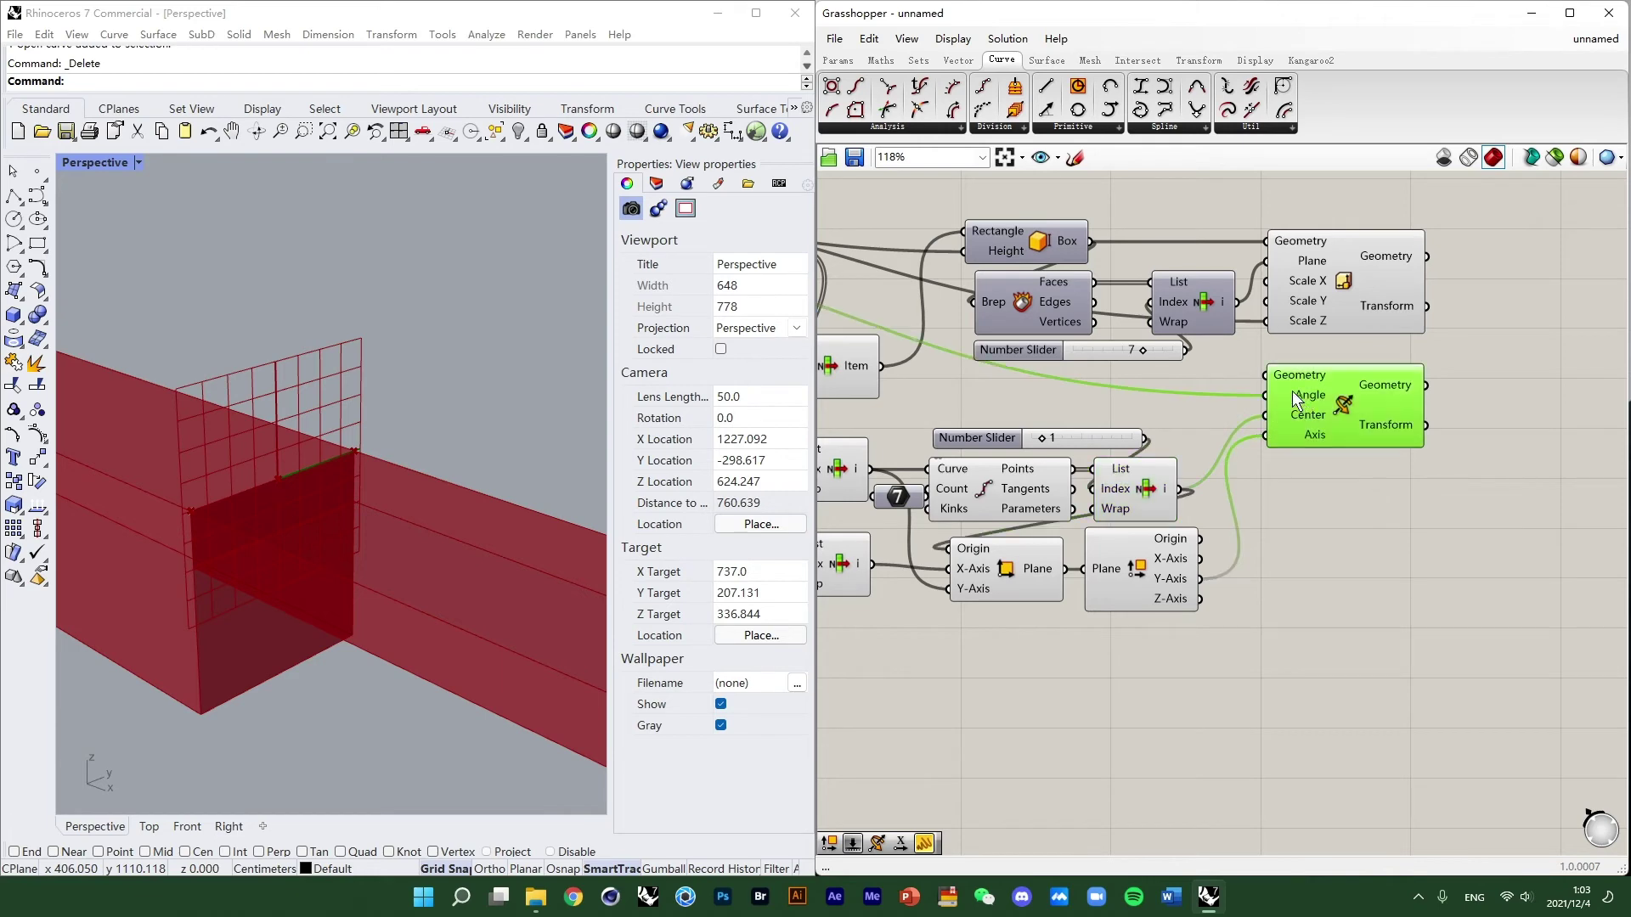
Connect the scaled hand's Geometry output to the Geometry input of the rotation component.
{"action": "left_click", "coordinate": [1321, 305]}
{"action": "left_click_drag", "start_coordinate": [1429, 256], "coordinate": [1269, 379]}
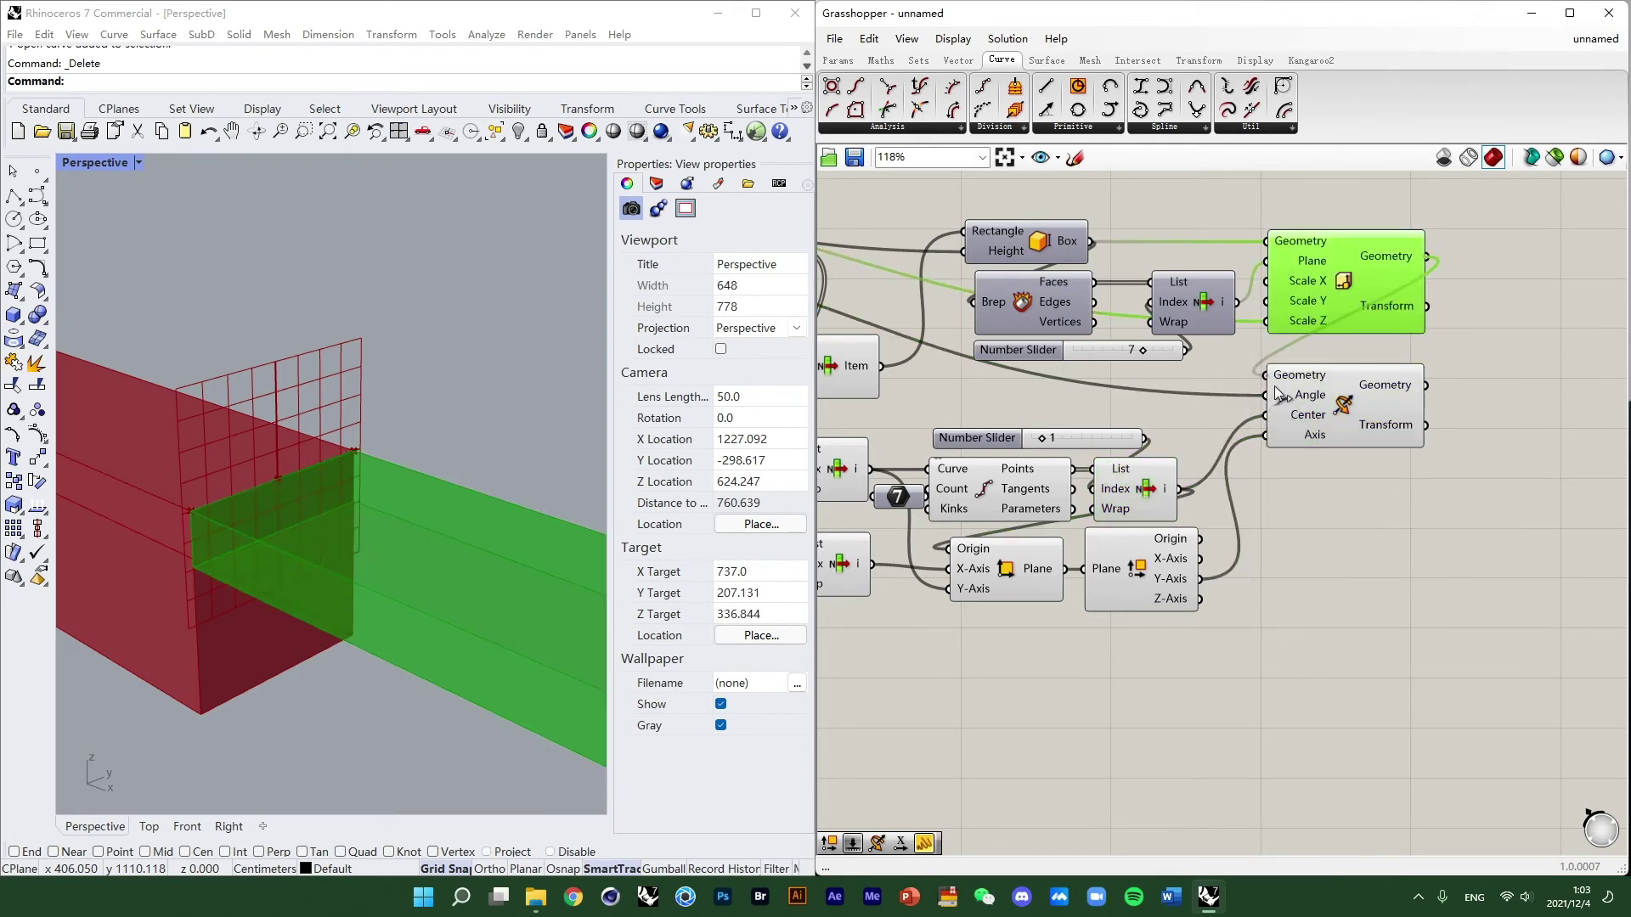
{"action": "left_click", "coordinate": [1294, 406]}
Turn off the preview of the whole hand component section, and turn it back on for the final rotation component only.
{"action": "scroll", "coordinate": [1308, 472], "scroll_direction": "down", "scroll_amount": 6}
{"action": "right_click_drag", "start_coordinate": [1197, 499], "coordinate": [1367, 516]}
{"action": "scroll", "coordinate": [1322, 471], "scroll_direction": "down", "scroll_amount": 2}
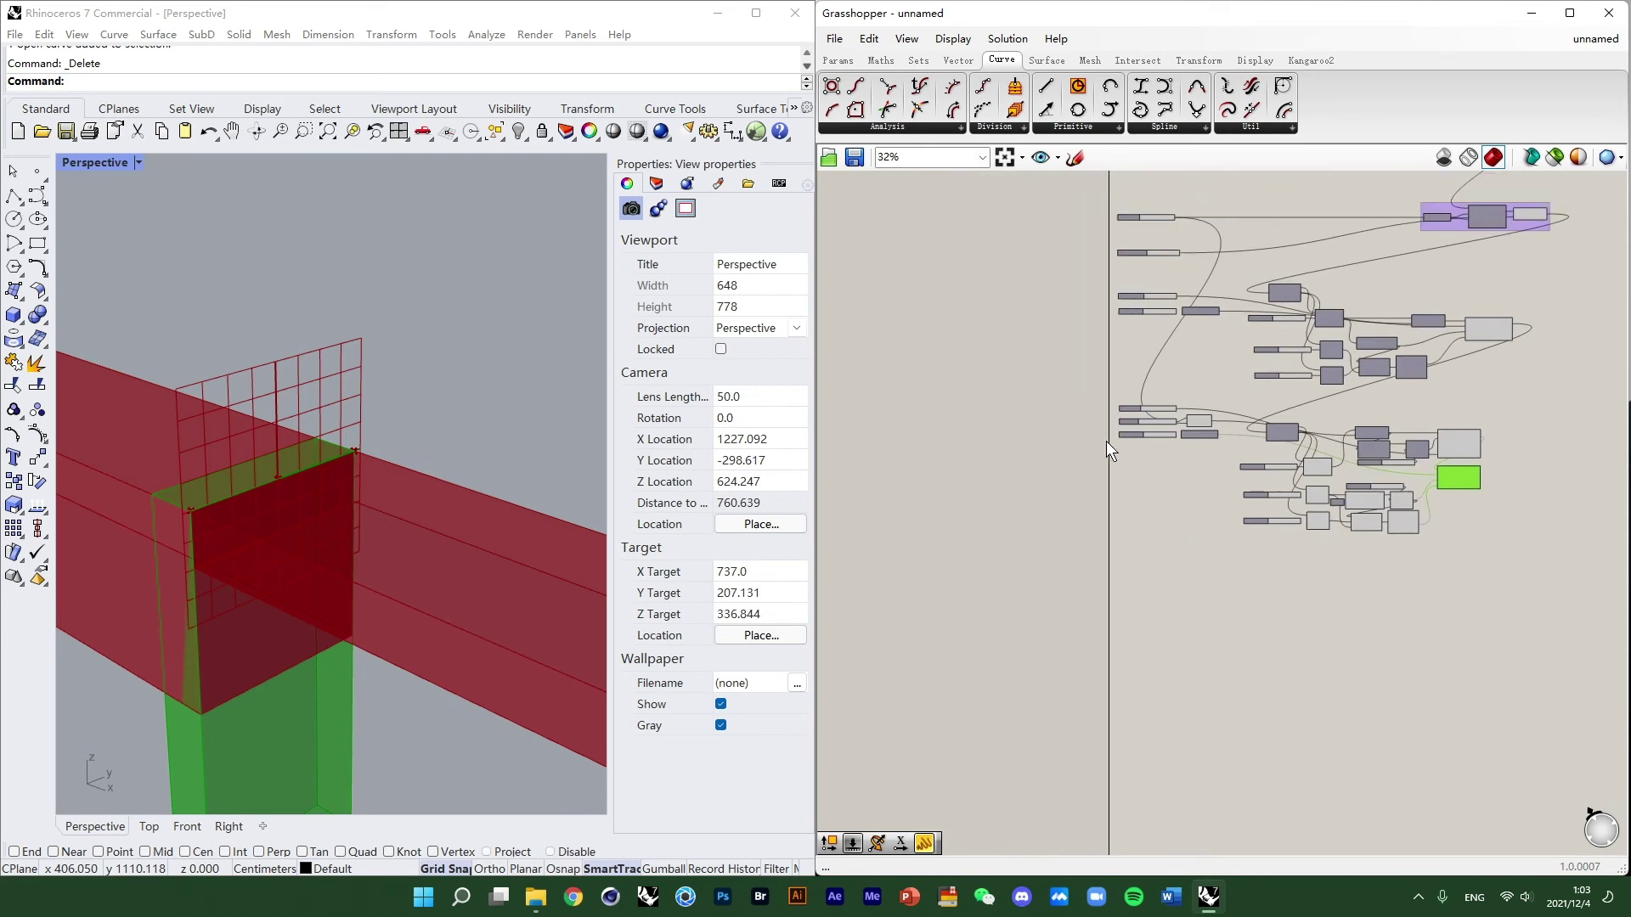
{"action": "scroll", "coordinate": [1106, 441], "scroll_direction": "up", "scroll_amount": 1}
{"action": "scroll", "coordinate": [556, 440], "scroll_direction": "down", "scroll_amount": 6}
{"action": "right_click_drag", "start_coordinate": [1532, 529], "coordinate": [1345, 507]}
{"action": "scroll", "coordinate": [1345, 510], "scroll_direction": "up", "scroll_amount": 2}
{"action": "left_click_drag", "start_coordinate": [1356, 539], "coordinate": [944, 343]}
{"action": "middle_click", "coordinate": [1148, 344]}
{"action": "left_click", "coordinate": [1185, 306]}
{"action": "left_click", "coordinate": [1323, 435]}
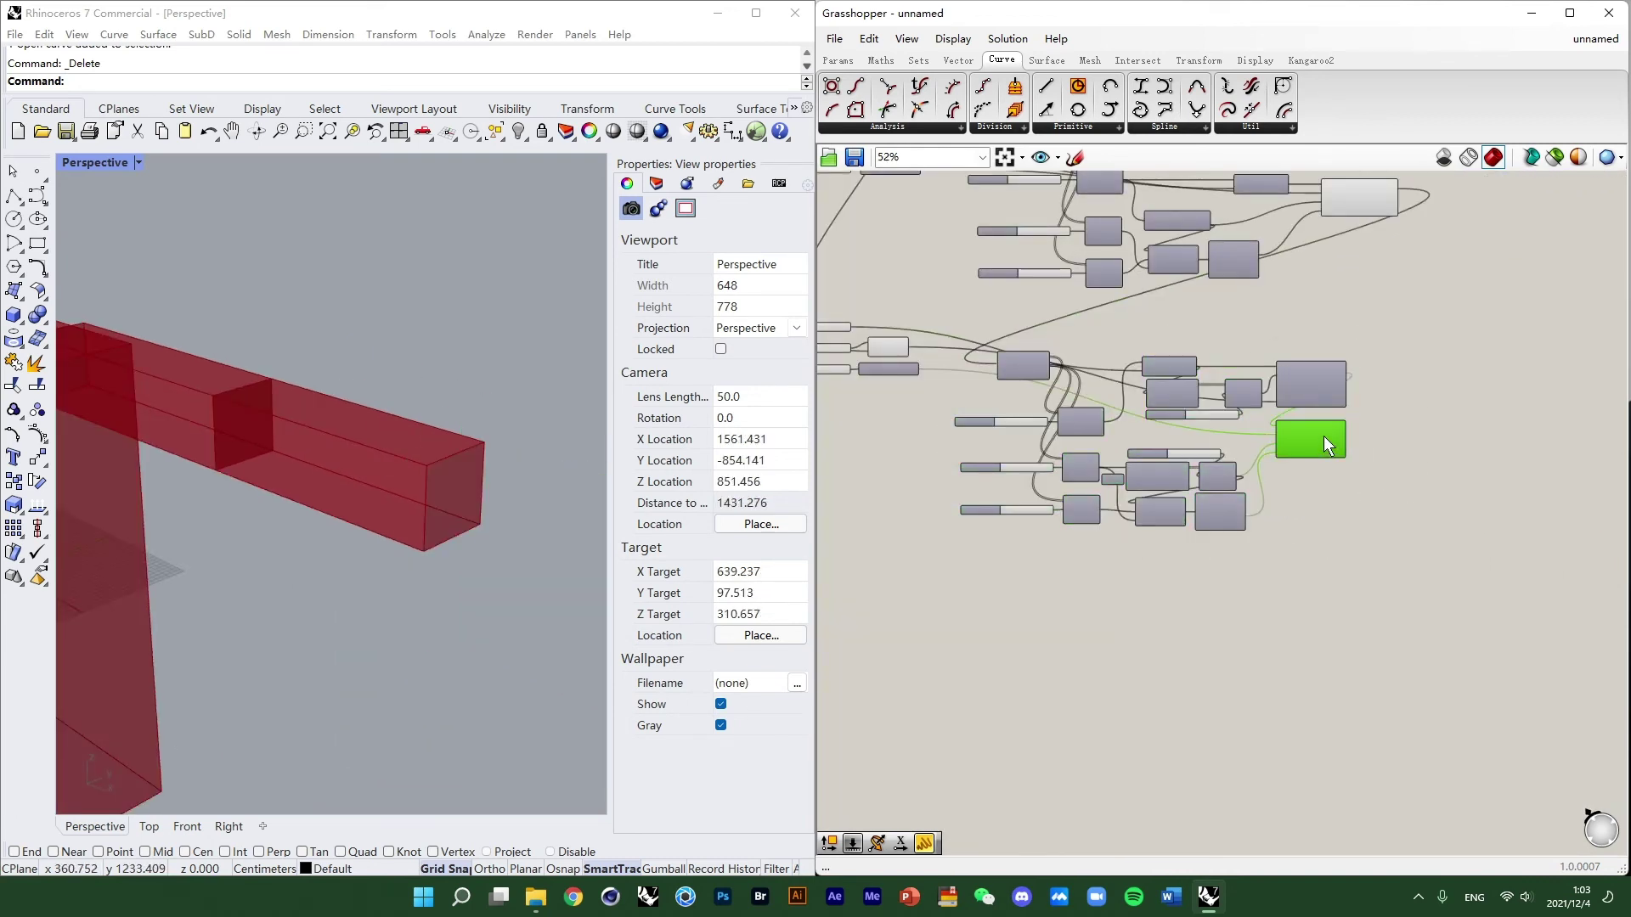
{"action": "middle_click", "coordinate": [1323, 436]}
{"action": "left_click", "coordinate": [1354, 399]}
{"action": "scroll", "coordinate": [1310, 431], "scroll_direction": "up", "scroll_amount": 2}
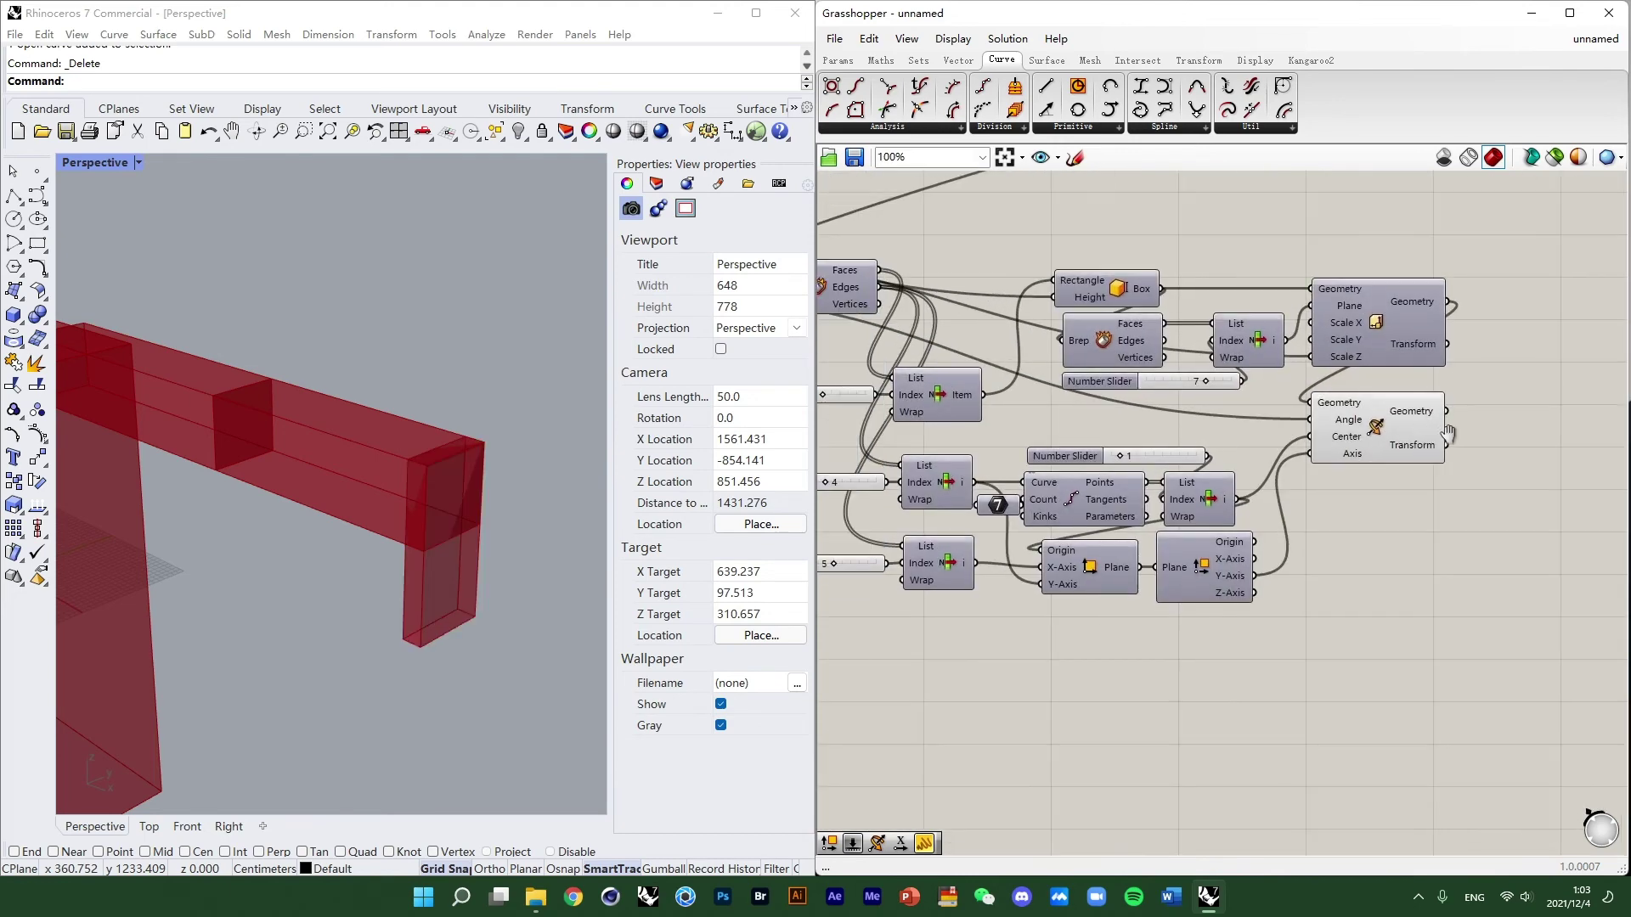
Try out the hand rotation by setting its angle slider to 45 degrees.
{"action": "scroll", "coordinate": [962, 507], "scroll_direction": "down", "scroll_amount": 1}
{"action": "right_click_drag", "start_coordinate": [961, 507], "coordinate": [1174, 518]}
{"action": "right_click_drag", "start_coordinate": [967, 452], "coordinate": [1174, 496]}
{"action": "scroll", "coordinate": [1047, 407], "scroll_direction": "up", "scroll_amount": 7}
{"action": "right_click_drag", "start_coordinate": [469, 522], "coordinate": [569, 492]}
{"action": "left_click_drag", "start_coordinate": [1169, 430], "coordinate": [1094, 433]}
{"action": "scroll", "coordinate": [310, 457], "scroll_direction": "down", "scroll_amount": 6}
{"action": "right_click_drag", "start_coordinate": [312, 445], "coordinate": [284, 497]}
Try out the whole arm's movement by setting the two shoulder angle sliders to 36 and -38 degrees.
{"action": "scroll", "coordinate": [316, 517], "scroll_direction": "up", "scroll_amount": 2}
{"action": "right_click_drag", "start_coordinate": [1059, 376], "coordinate": [1118, 538]}
{"action": "scroll", "coordinate": [1118, 538], "scroll_direction": "down", "scroll_amount": 8}
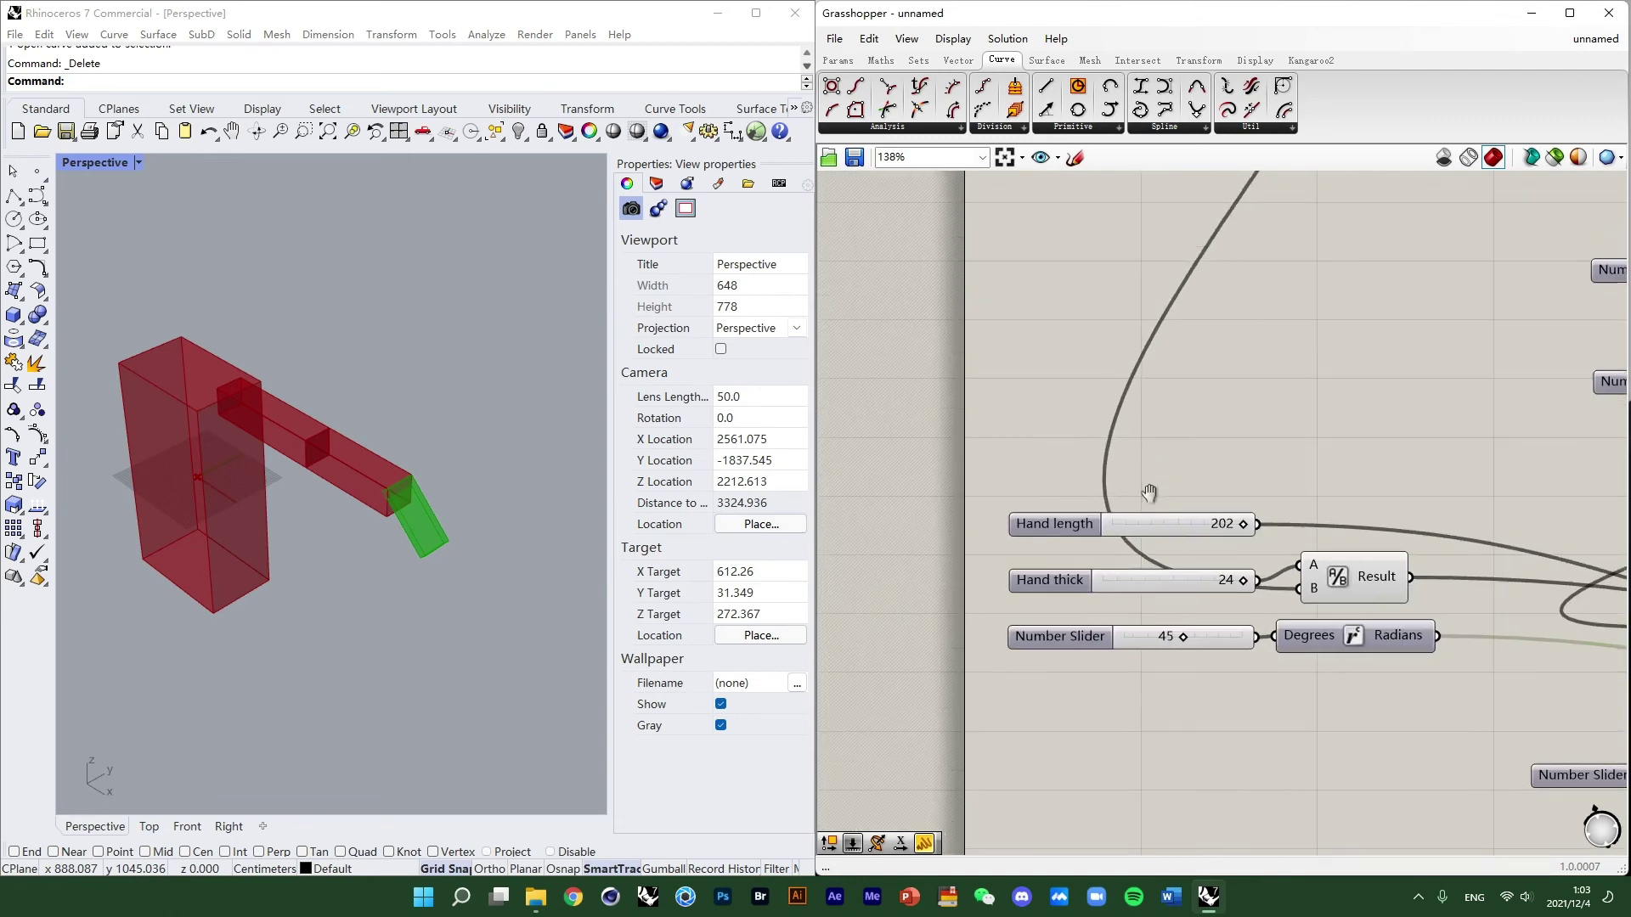
{"action": "scroll", "coordinate": [1083, 543], "scroll_direction": "up", "scroll_amount": 3}
{"action": "scroll", "coordinate": [1100, 458], "scroll_direction": "down", "scroll_amount": 3}
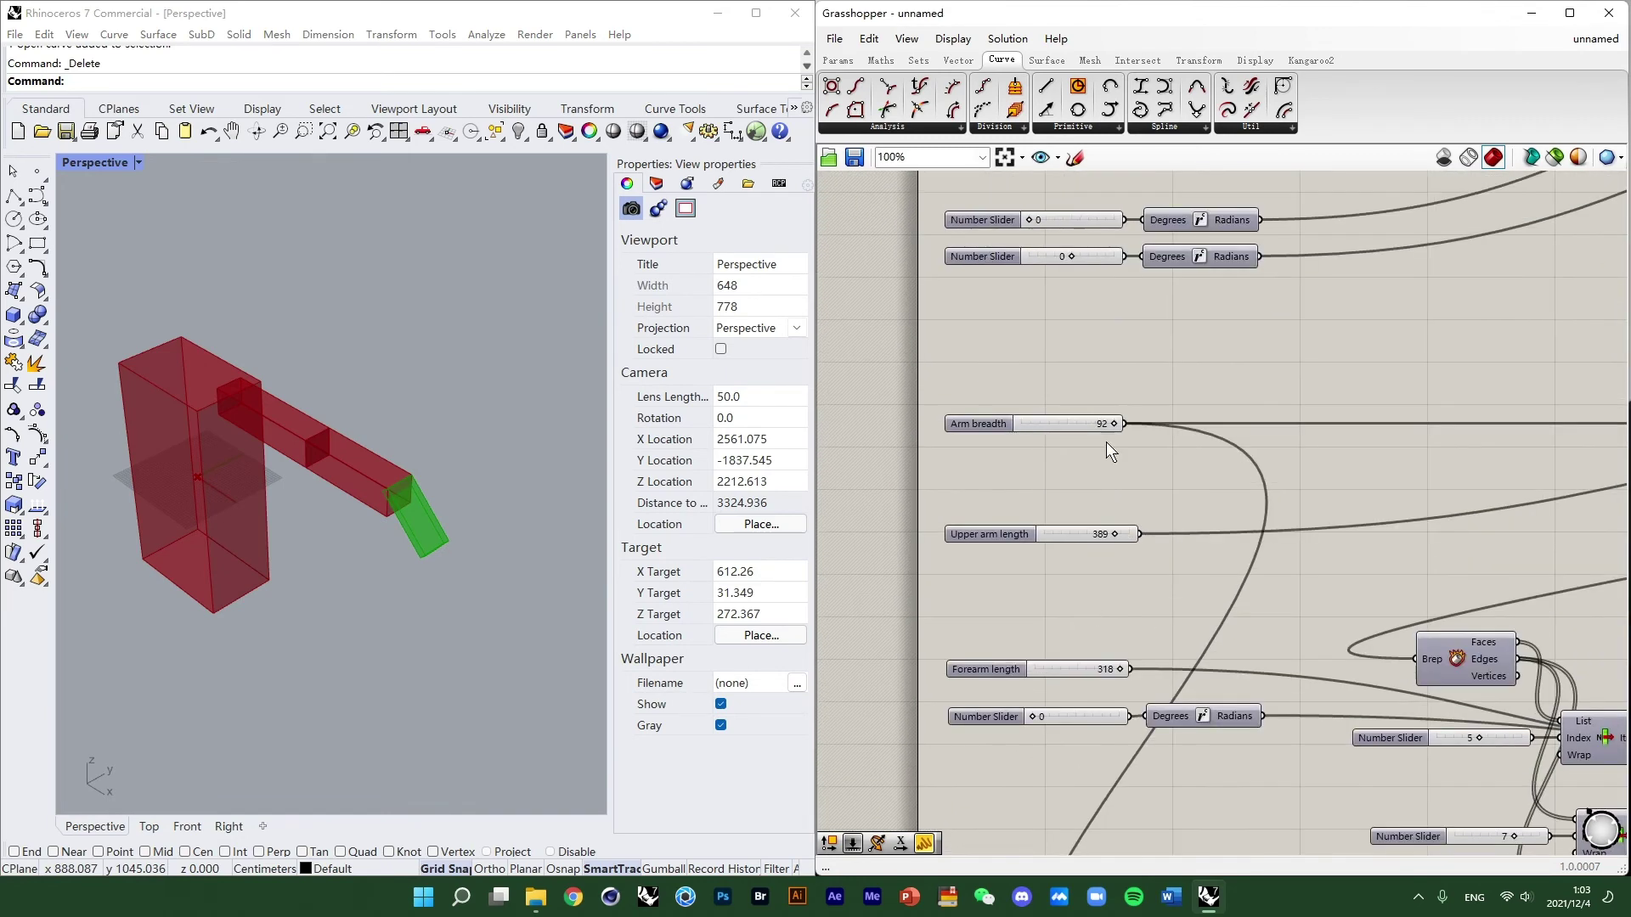
{"action": "right_click_drag", "start_coordinate": [1106, 442], "coordinate": [1061, 646]}
{"action": "scroll", "coordinate": [1012, 452], "scroll_direction": "up", "scroll_amount": 5}
{"action": "left_click_drag", "start_coordinate": [1007, 445], "coordinate": [1083, 446]}
{"action": "left_click_drag", "start_coordinate": [1097, 532], "coordinate": [1057, 531]}
{"action": "right_click_drag", "start_coordinate": [252, 469], "coordinate": [318, 331]}
{"action": "scroll", "coordinate": [313, 304], "scroll_direction": "up", "scroll_amount": 3}
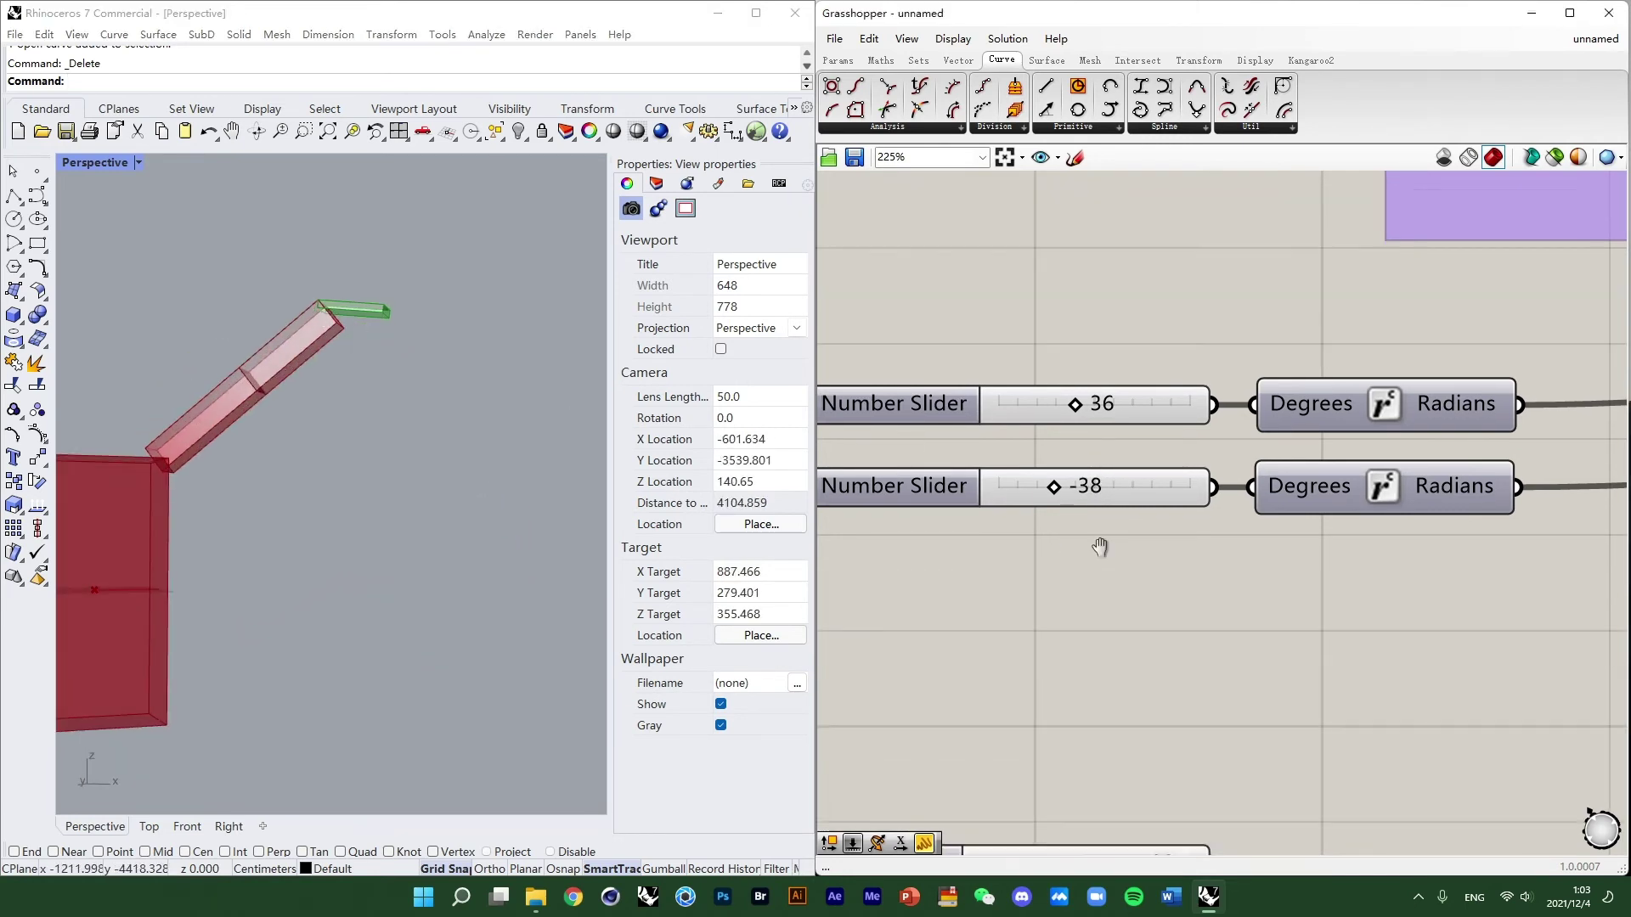
Try out the forearm bend by setting its angle slider to 64 degrees, and inspect the attached hand from several views.
{"action": "scroll", "coordinate": [1099, 546], "scroll_direction": "down", "scroll_amount": 5}
{"action": "scroll", "coordinate": [1103, 467], "scroll_direction": "up", "scroll_amount": 2}
{"action": "scroll", "coordinate": [1014, 489], "scroll_direction": "up", "scroll_amount": 2}
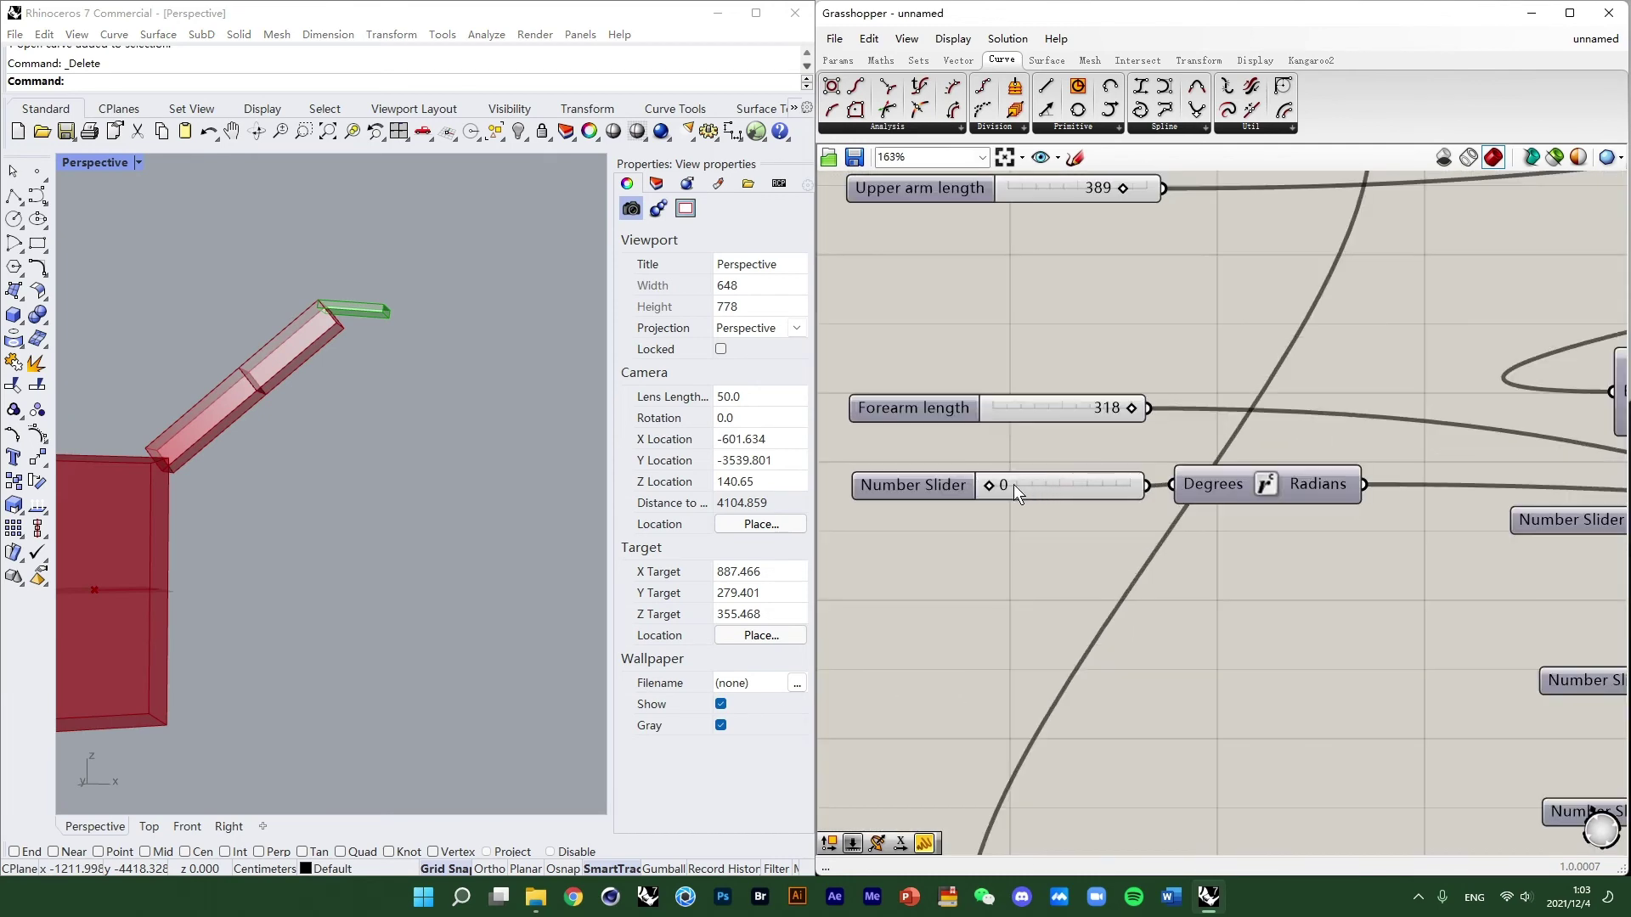
{"action": "left_click_drag", "start_coordinate": [999, 492], "coordinate": [1099, 491]}
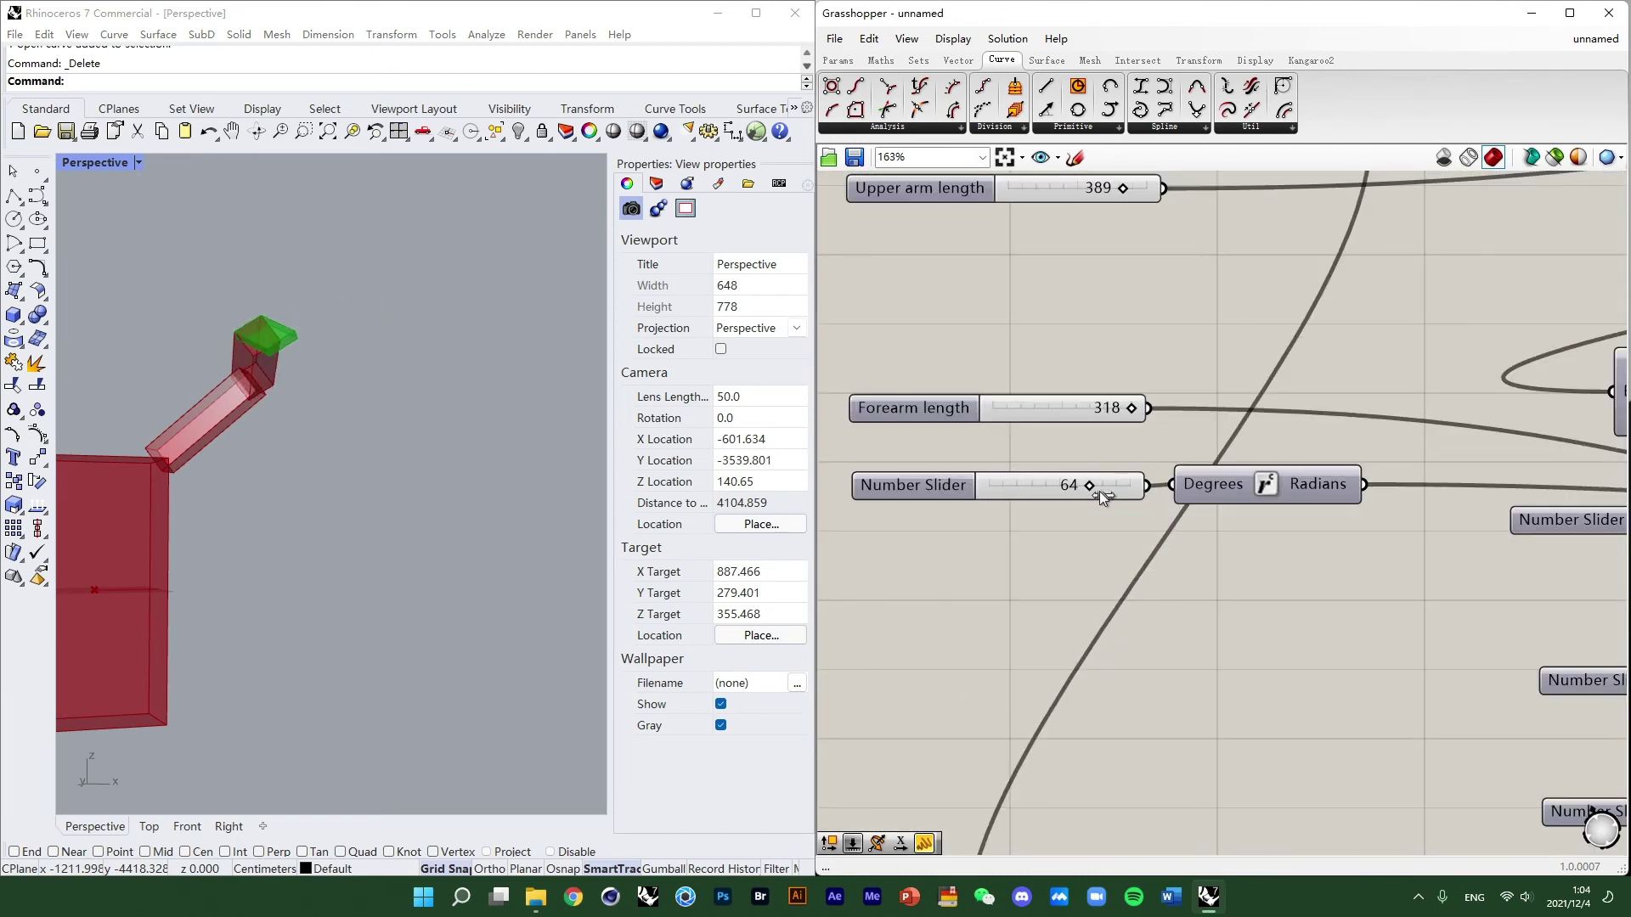
{"action": "right_click_drag", "start_coordinate": [361, 409], "coordinate": [299, 476]}
{"action": "scroll", "coordinate": [535, 323], "scroll_direction": "up", "scroll_amount": 3}
{"action": "scroll", "coordinate": [532, 320], "scroll_direction": "up", "scroll_amount": 8}
{"action": "scroll", "coordinate": [535, 292], "scroll_direction": "down", "scroll_amount": 14}
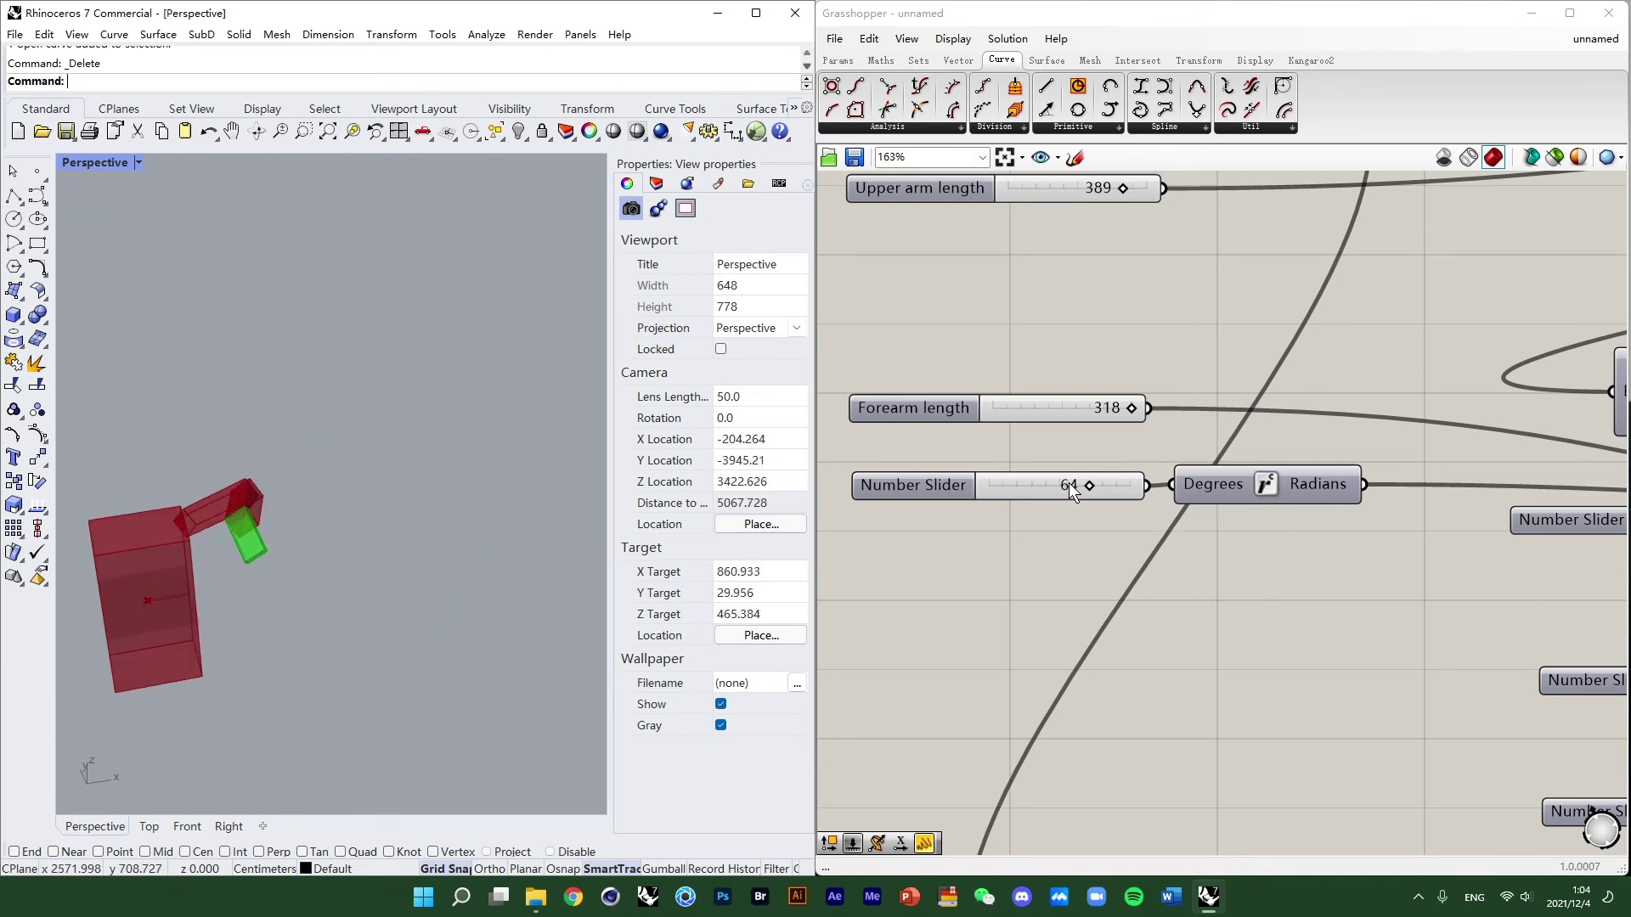
Set both the forearm and the hand rotation sliders to 0 degrees.
{"action": "left_click_drag", "start_coordinate": [1084, 487], "coordinate": [1003, 504]}
{"action": "scroll", "coordinate": [1027, 526], "scroll_direction": "down", "scroll_amount": 3}
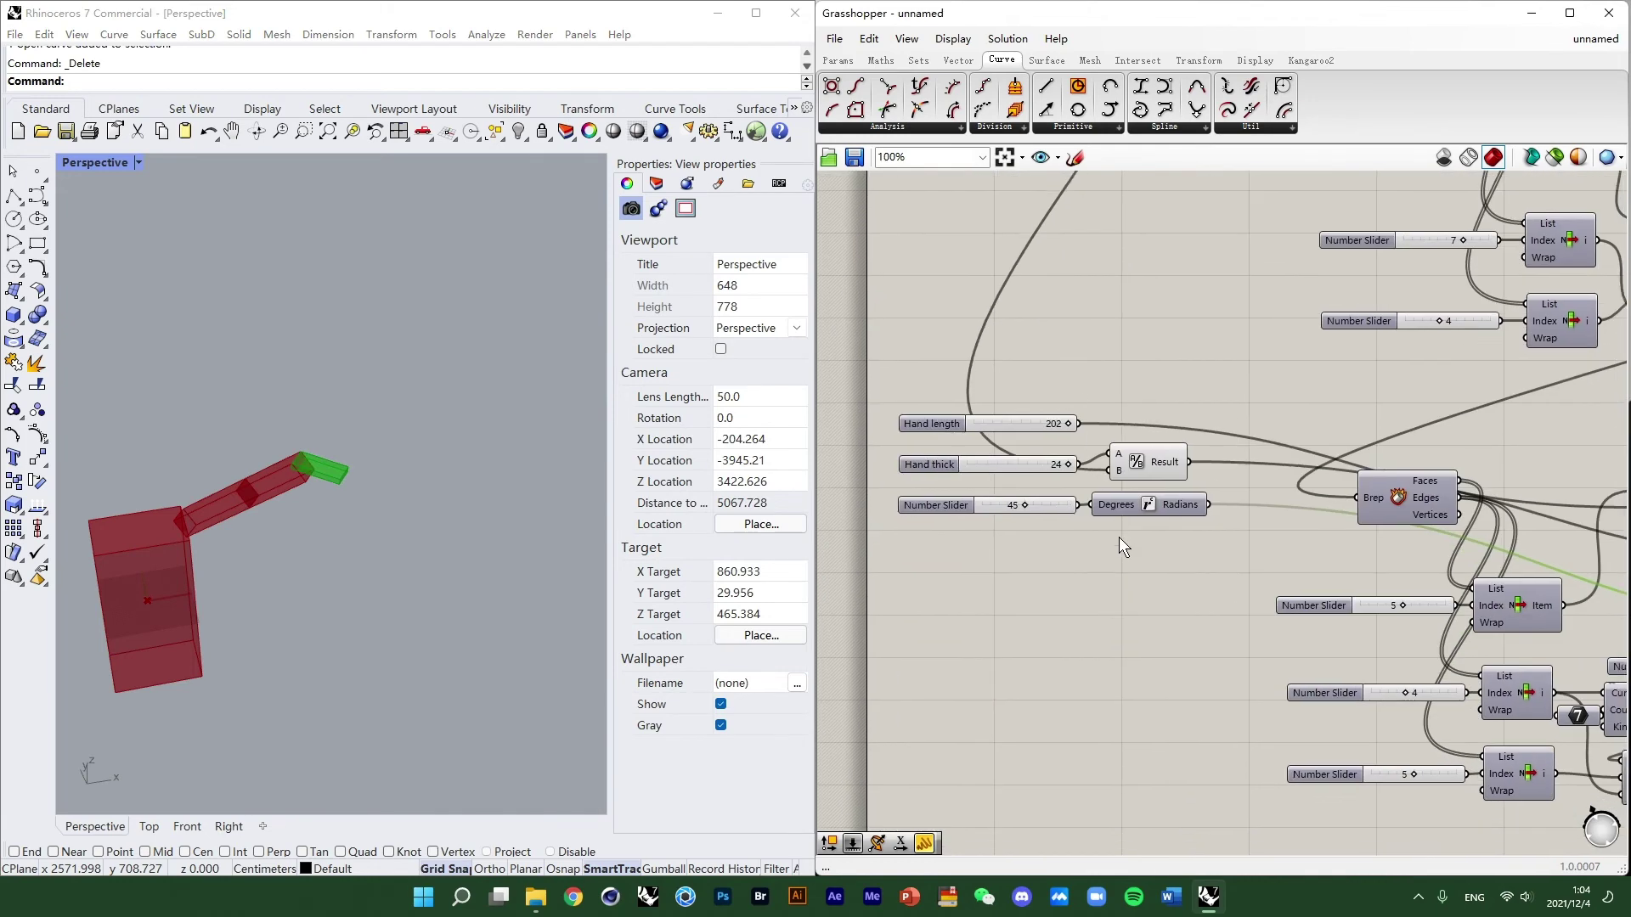
{"action": "left_click_drag", "start_coordinate": [966, 448], "coordinate": [915, 456]}
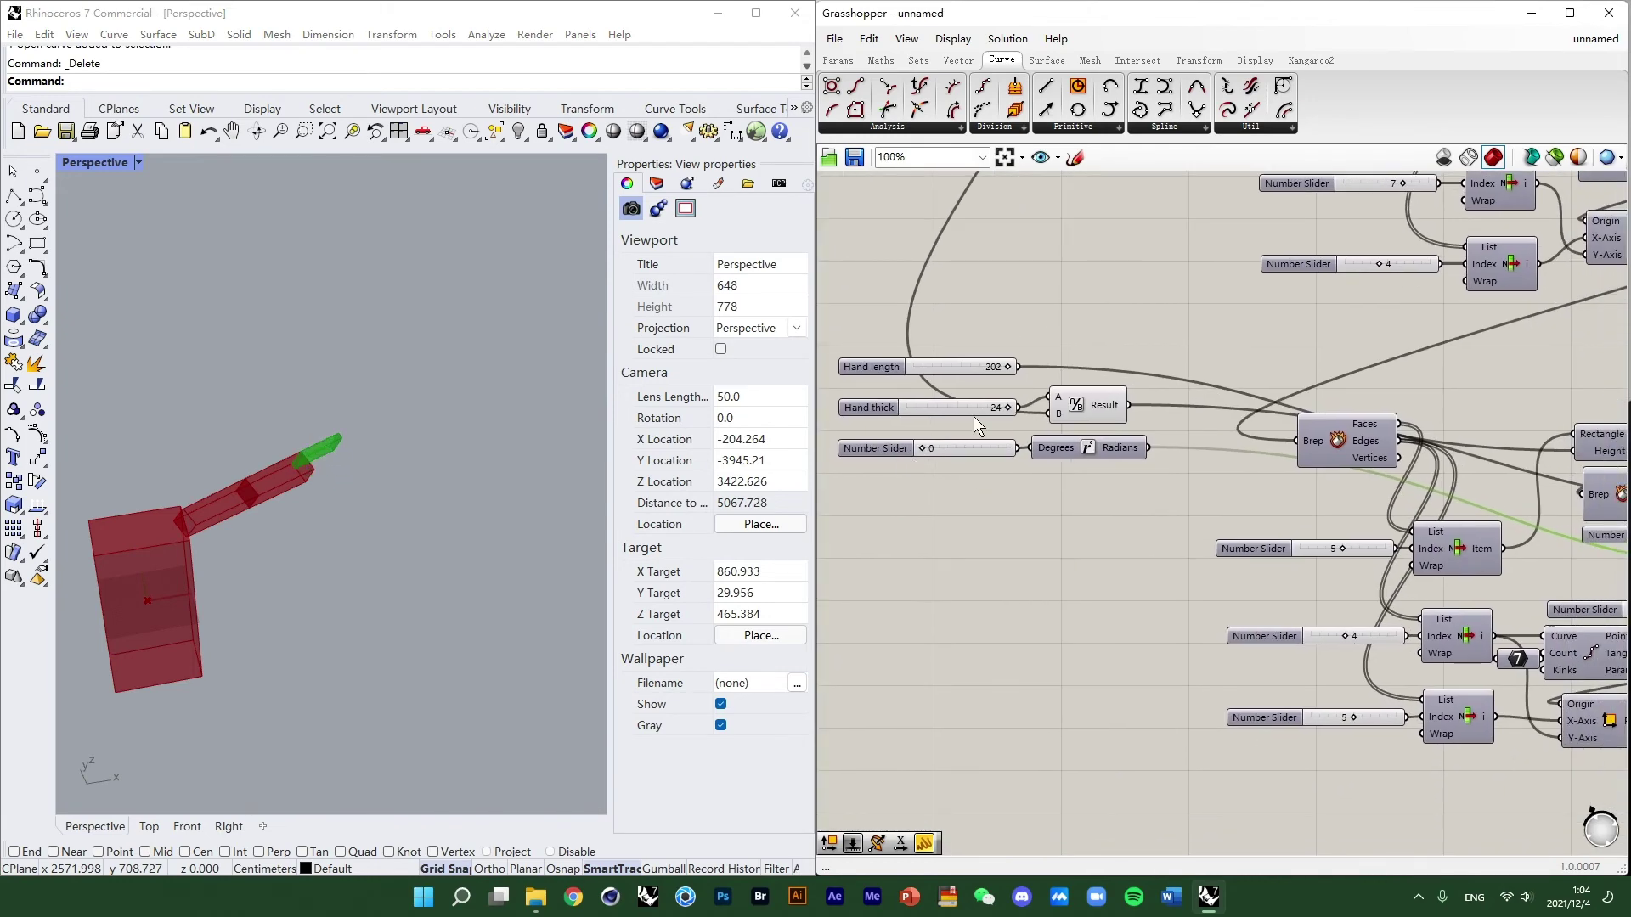
Set both shoulder angle sliders above the Arm breadth slider to 0 degrees.
{"action": "scroll", "coordinate": [973, 416], "scroll_direction": "down", "scroll_amount": 3}
{"action": "right_click_drag", "start_coordinate": [1020, 280], "coordinate": [1078, 539]}
{"action": "right_click_drag", "start_coordinate": [1081, 326], "coordinate": [1087, 521]}
{"action": "scroll", "coordinate": [1049, 426], "scroll_direction": "up", "scroll_amount": 4}
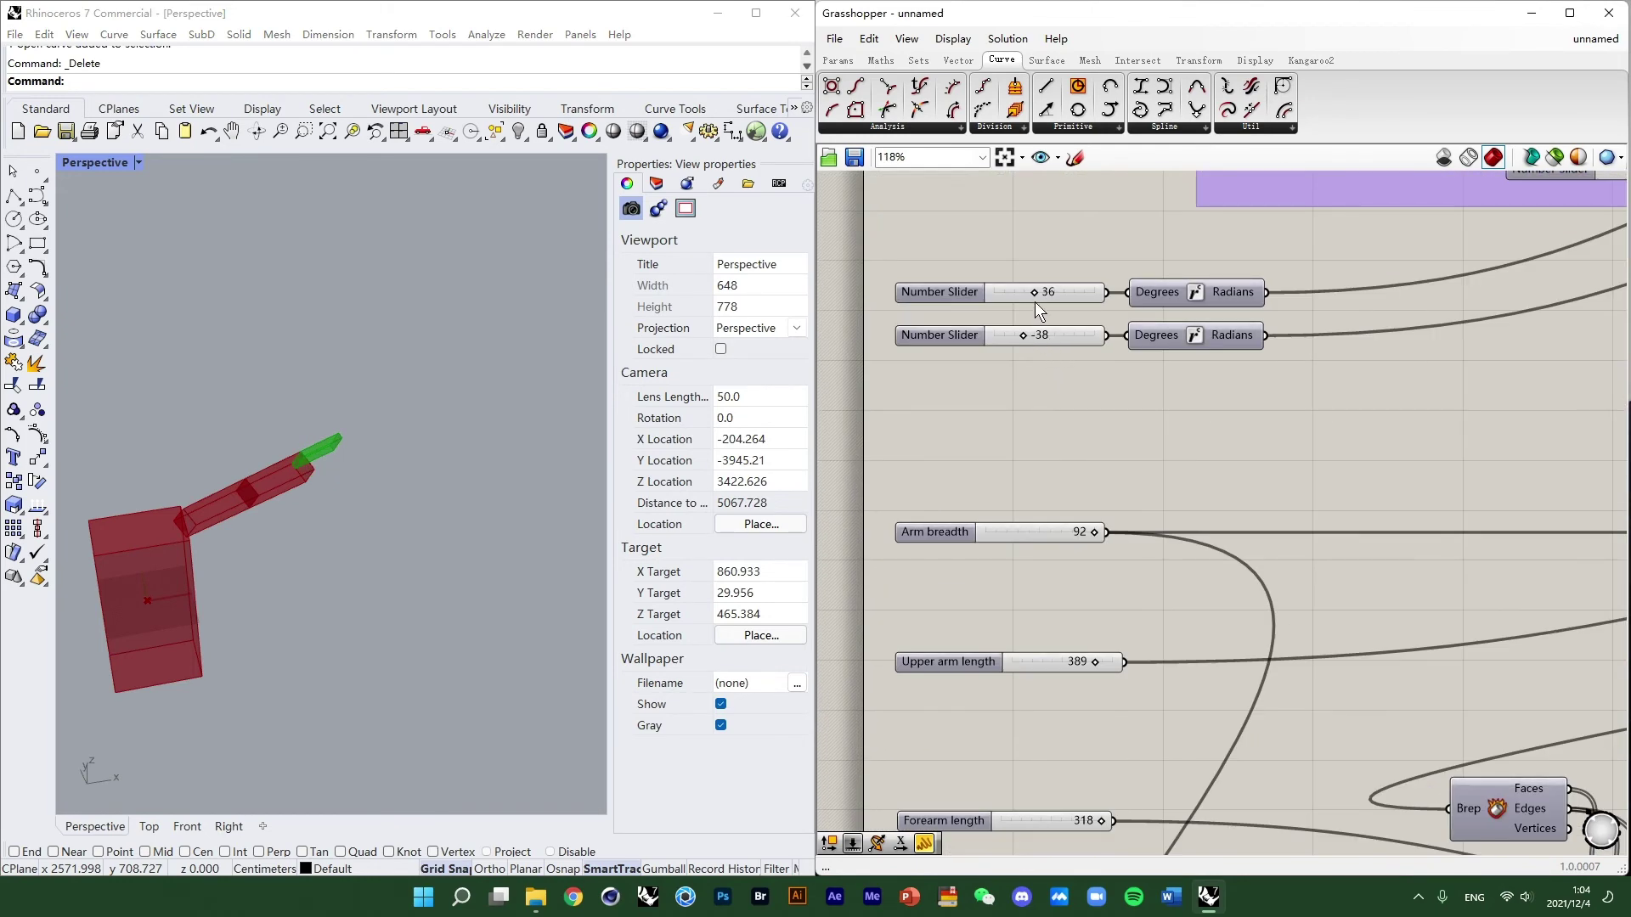
{"action": "left_click_drag", "start_coordinate": [1036, 303], "coordinate": [945, 318]}
{"action": "double_click", "coordinate": [1032, 339]}
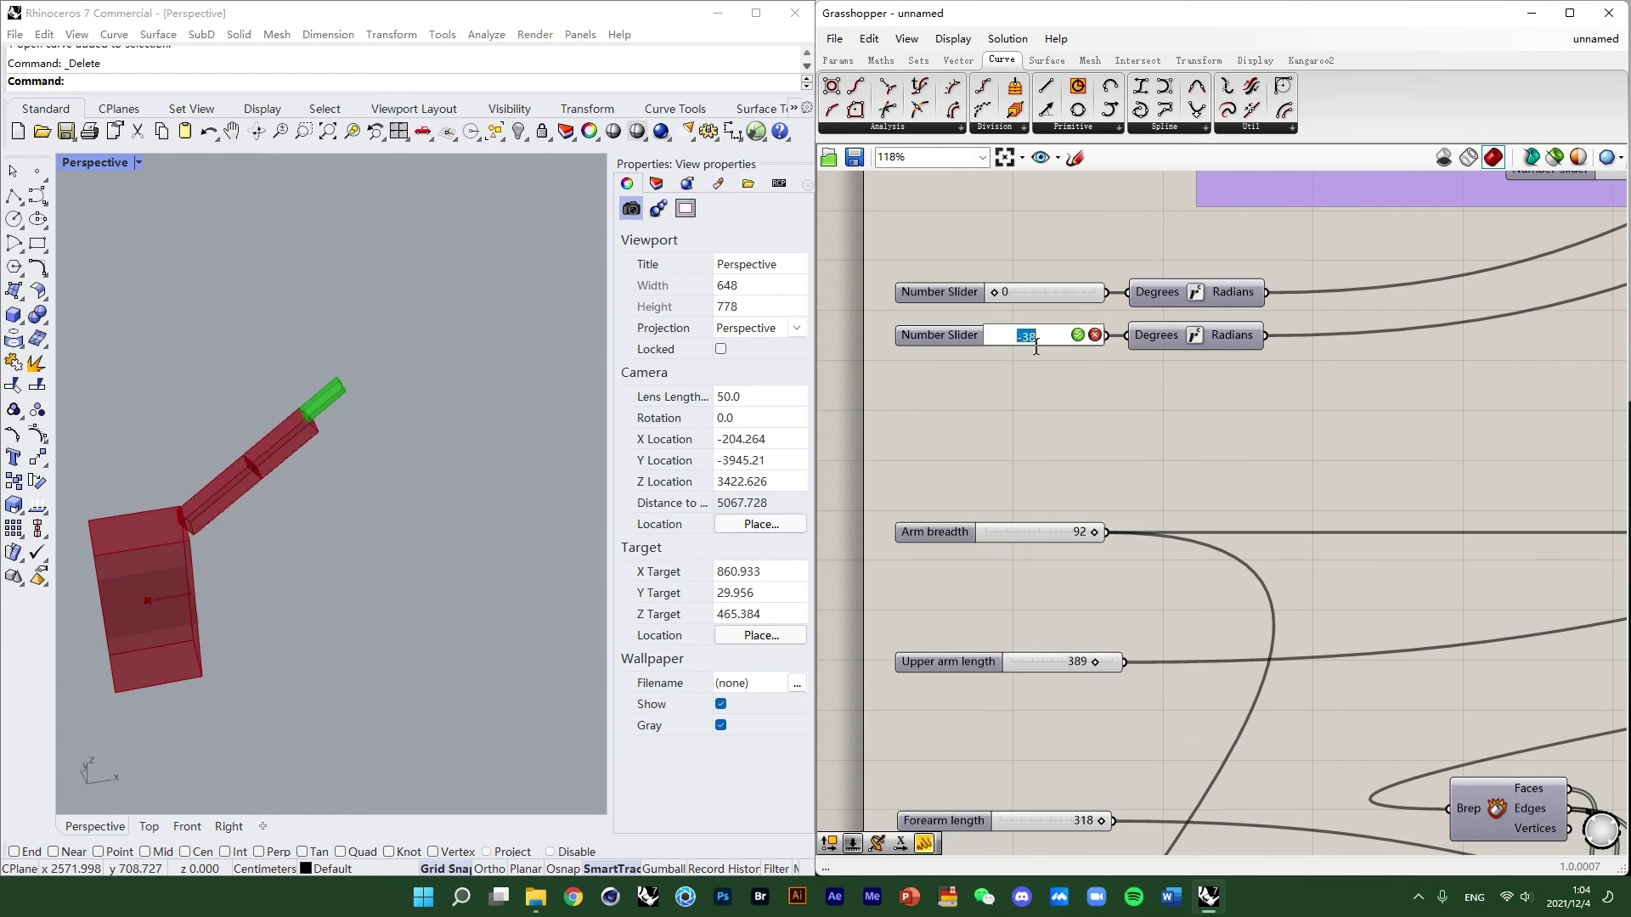
{"action": "type", "text": "0"}
{"action": "key", "text": "Return"}
{"action": "scroll", "coordinate": [1053, 468], "scroll_direction": "down", "scroll_amount": 6}
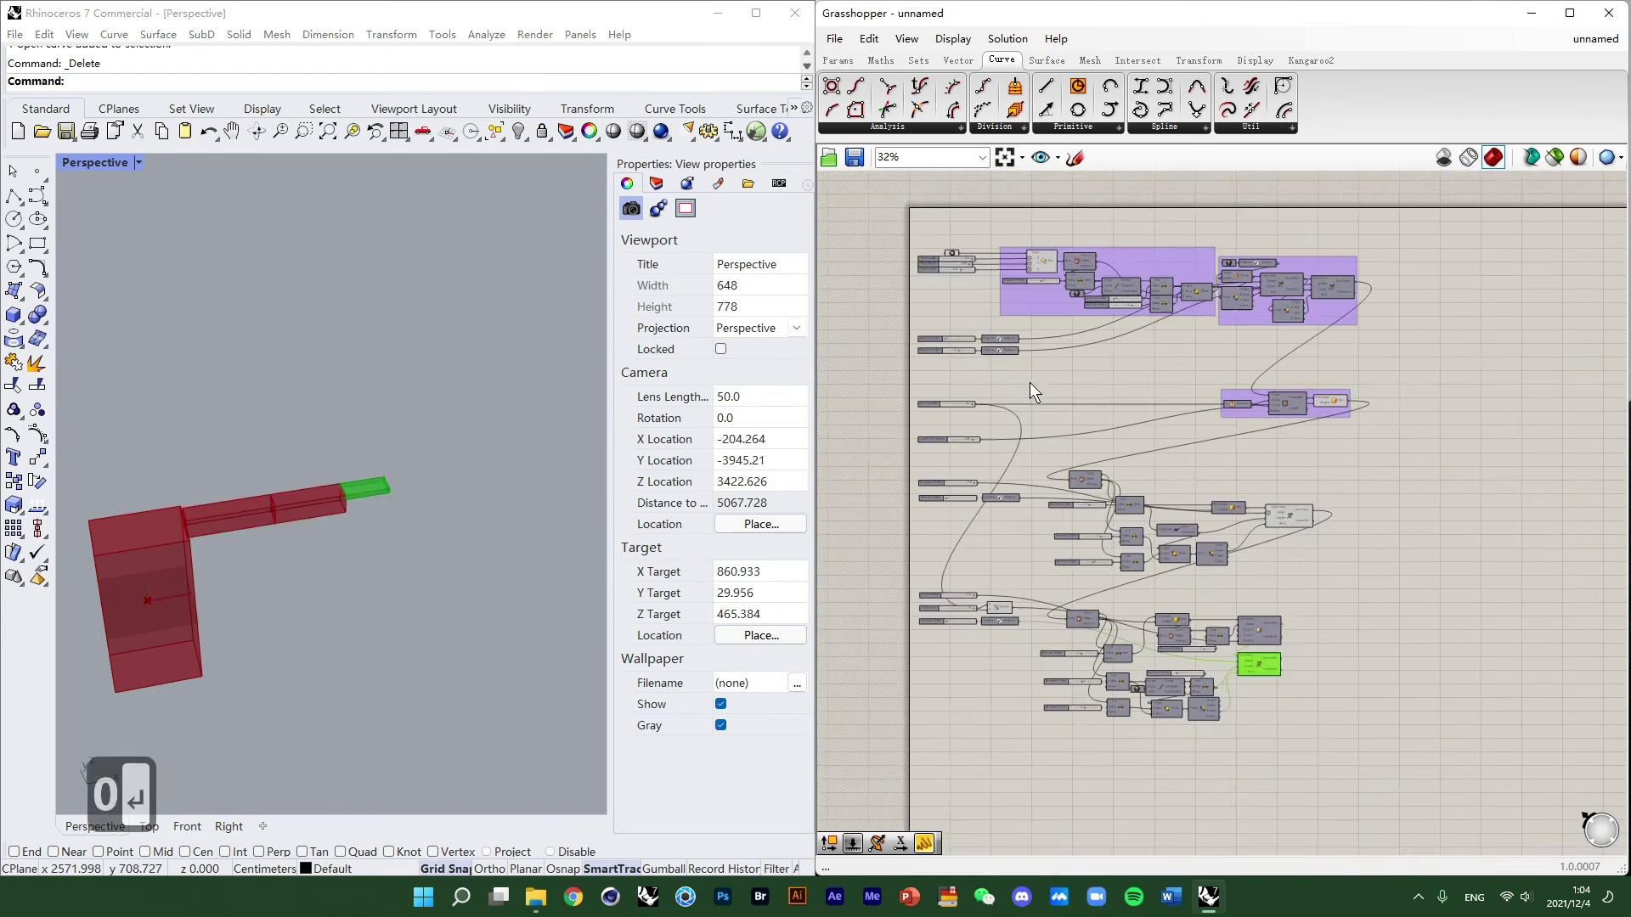
Hide the preview of the final Rotate Axis component that produces the hand box.
{"action": "scroll", "coordinate": [1113, 461], "scroll_direction": "up", "scroll_amount": 5}
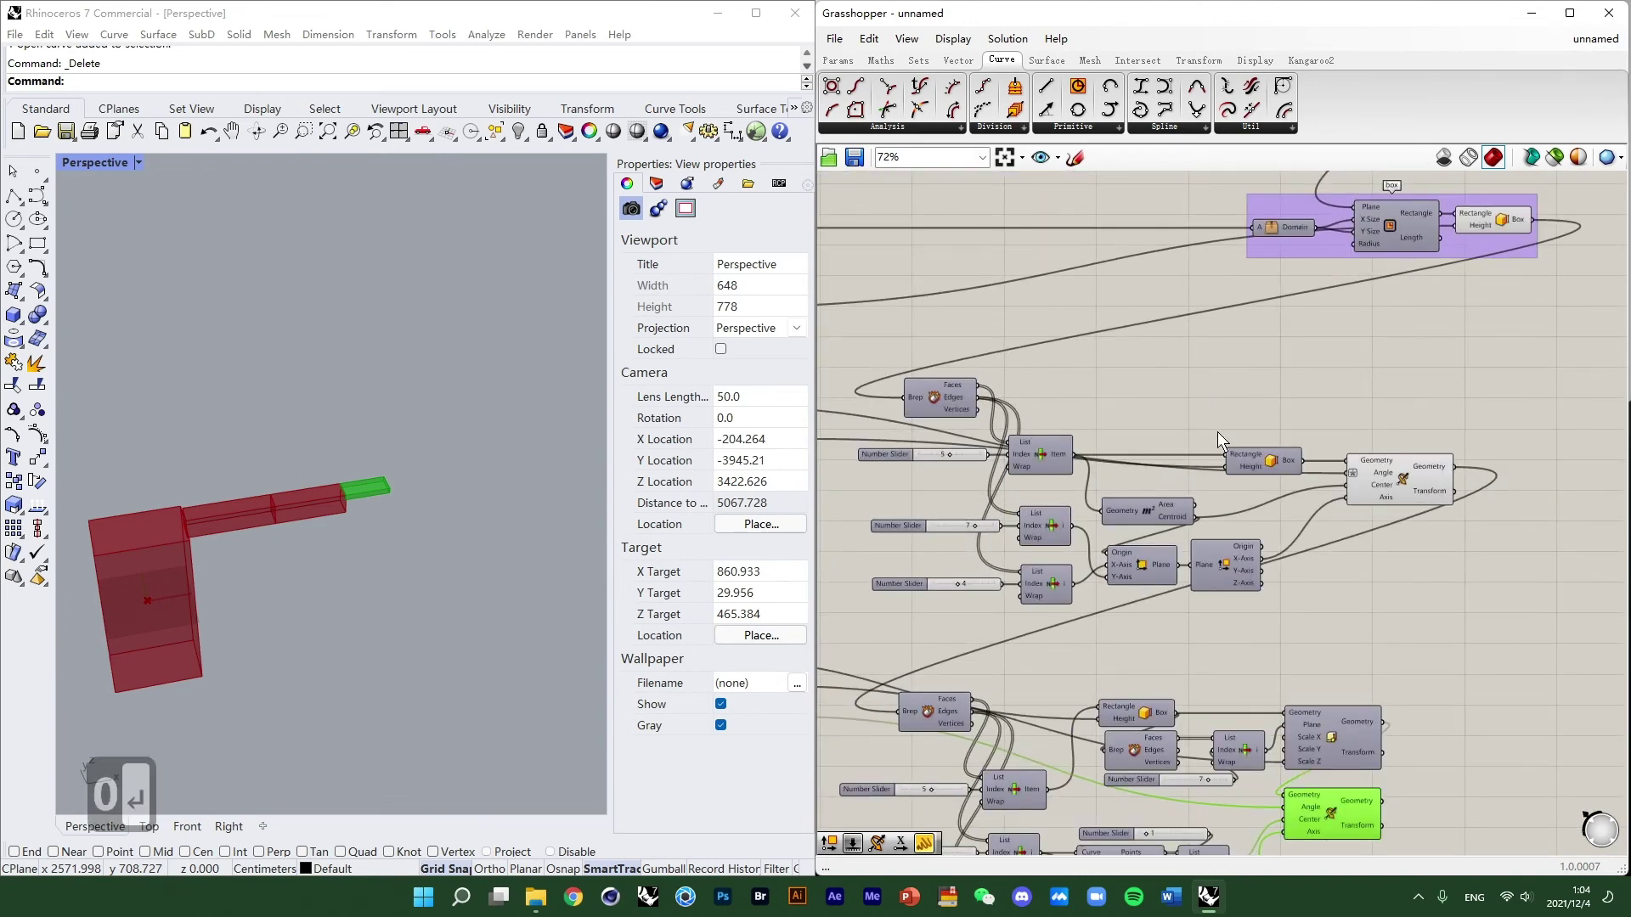
{"action": "scroll", "coordinate": [1217, 431], "scroll_direction": "down", "scroll_amount": 1}
{"action": "scroll", "coordinate": [1093, 420], "scroll_direction": "up", "scroll_amount": 3}
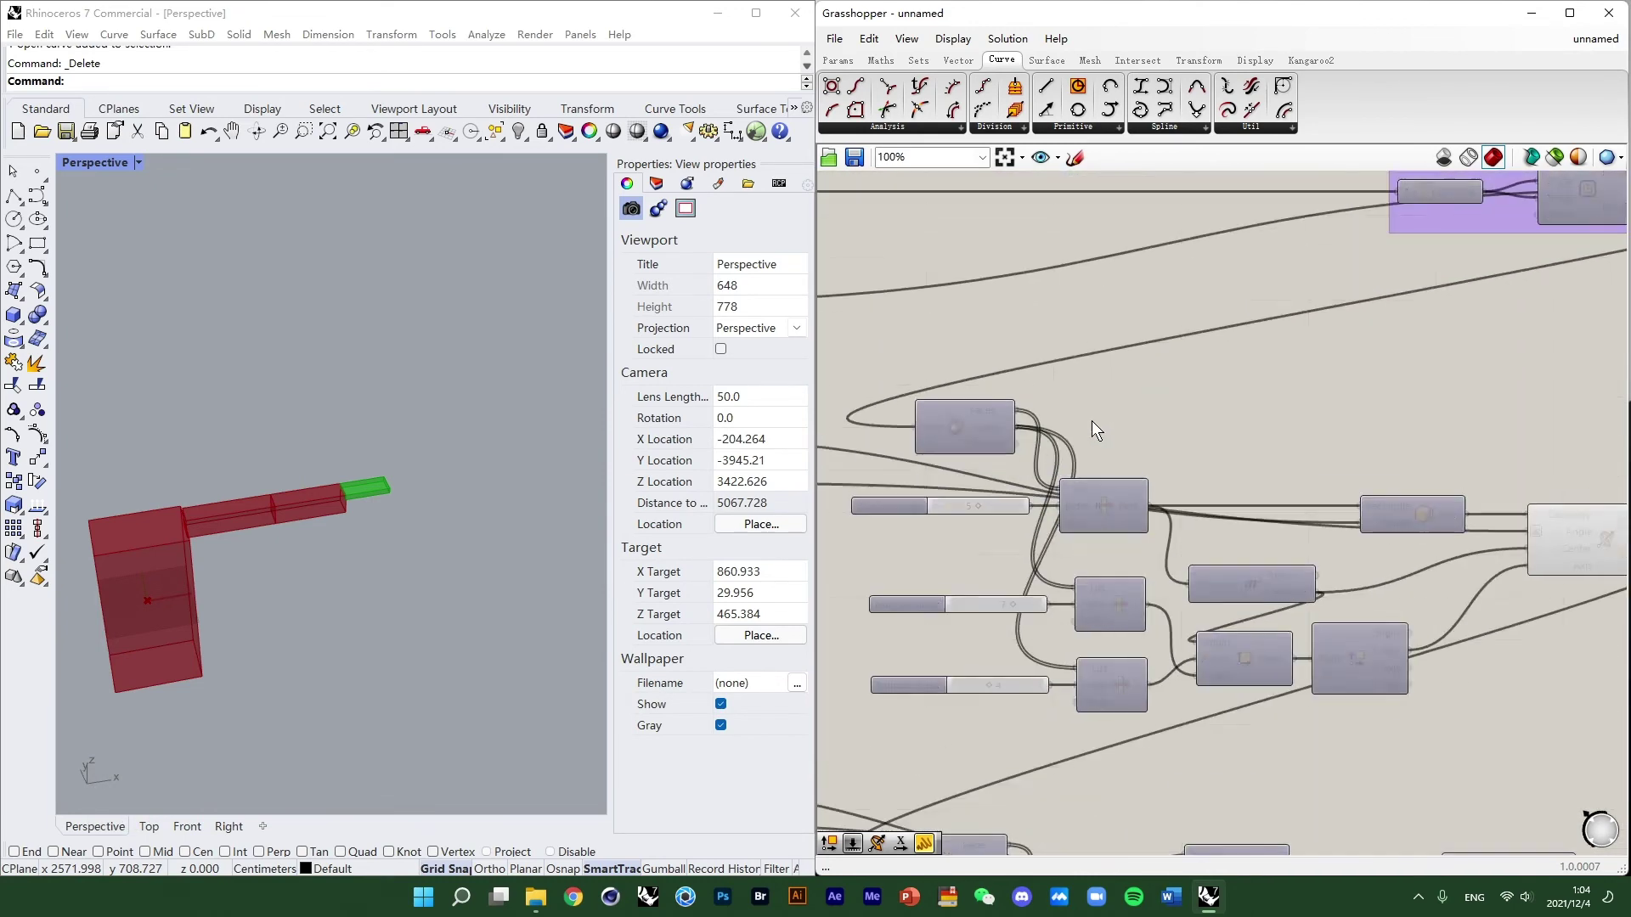
{"action": "scroll", "coordinate": [357, 536], "scroll_direction": "down", "scroll_amount": 4}
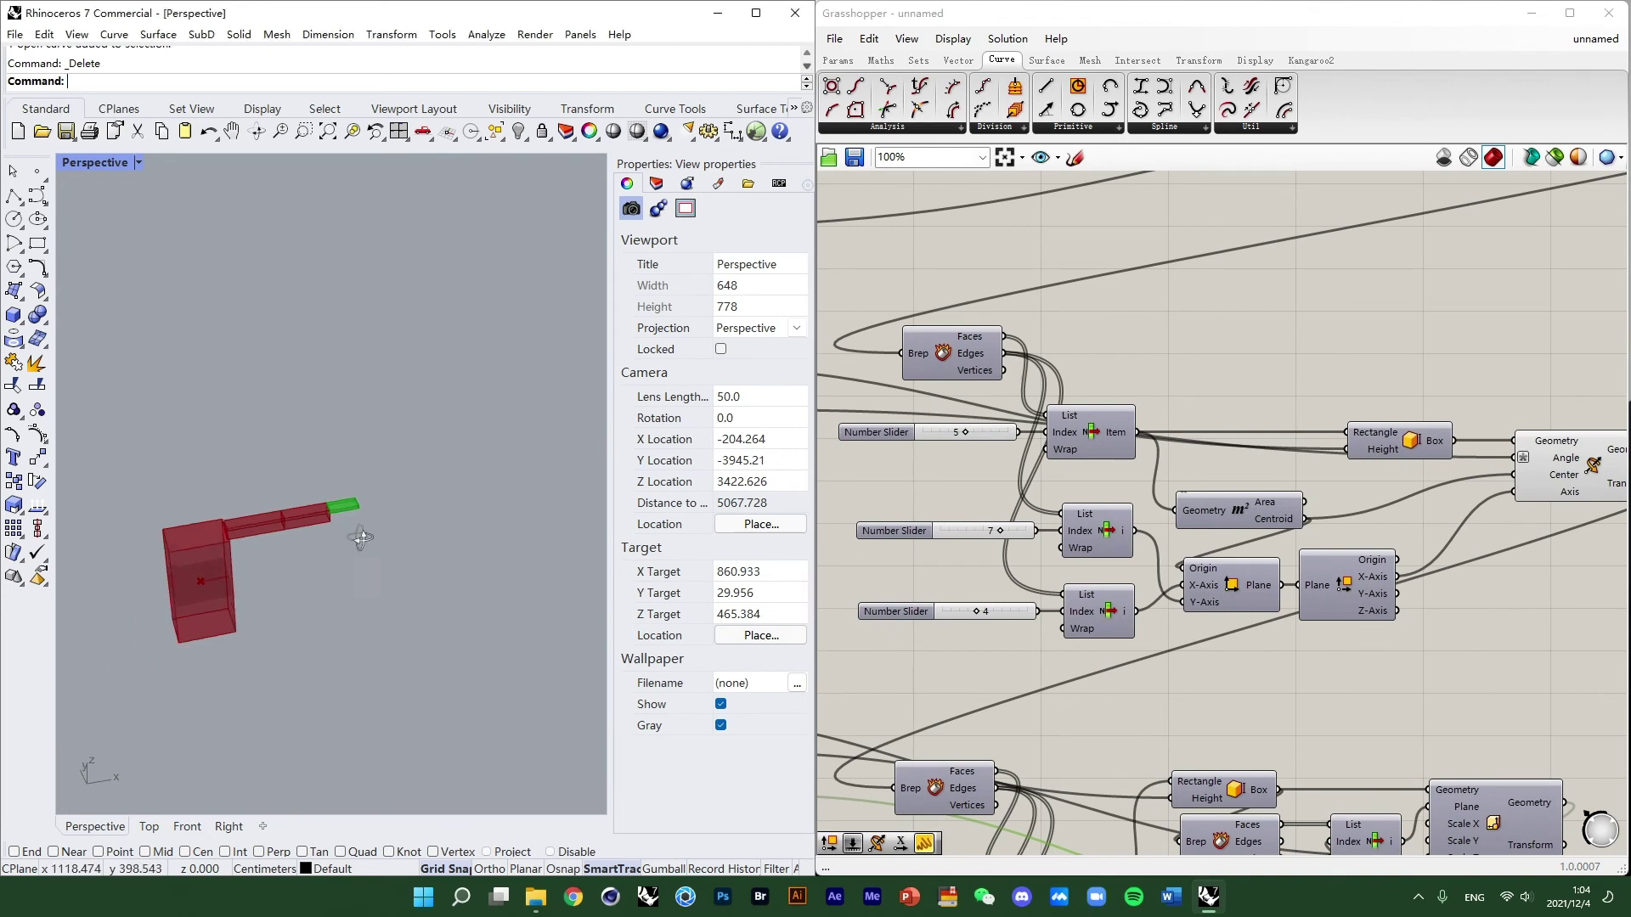
{"action": "right_click_drag", "start_coordinate": [357, 537], "coordinate": [296, 506]}
{"action": "scroll", "coordinate": [296, 506], "scroll_direction": "up", "scroll_amount": 6}
{"action": "scroll", "coordinate": [1099, 465], "scroll_direction": "down", "scroll_amount": 2}
{"action": "right_click_drag", "start_coordinate": [1102, 465], "coordinate": [1099, 321]}
{"action": "middle_click", "coordinate": [1408, 666]}
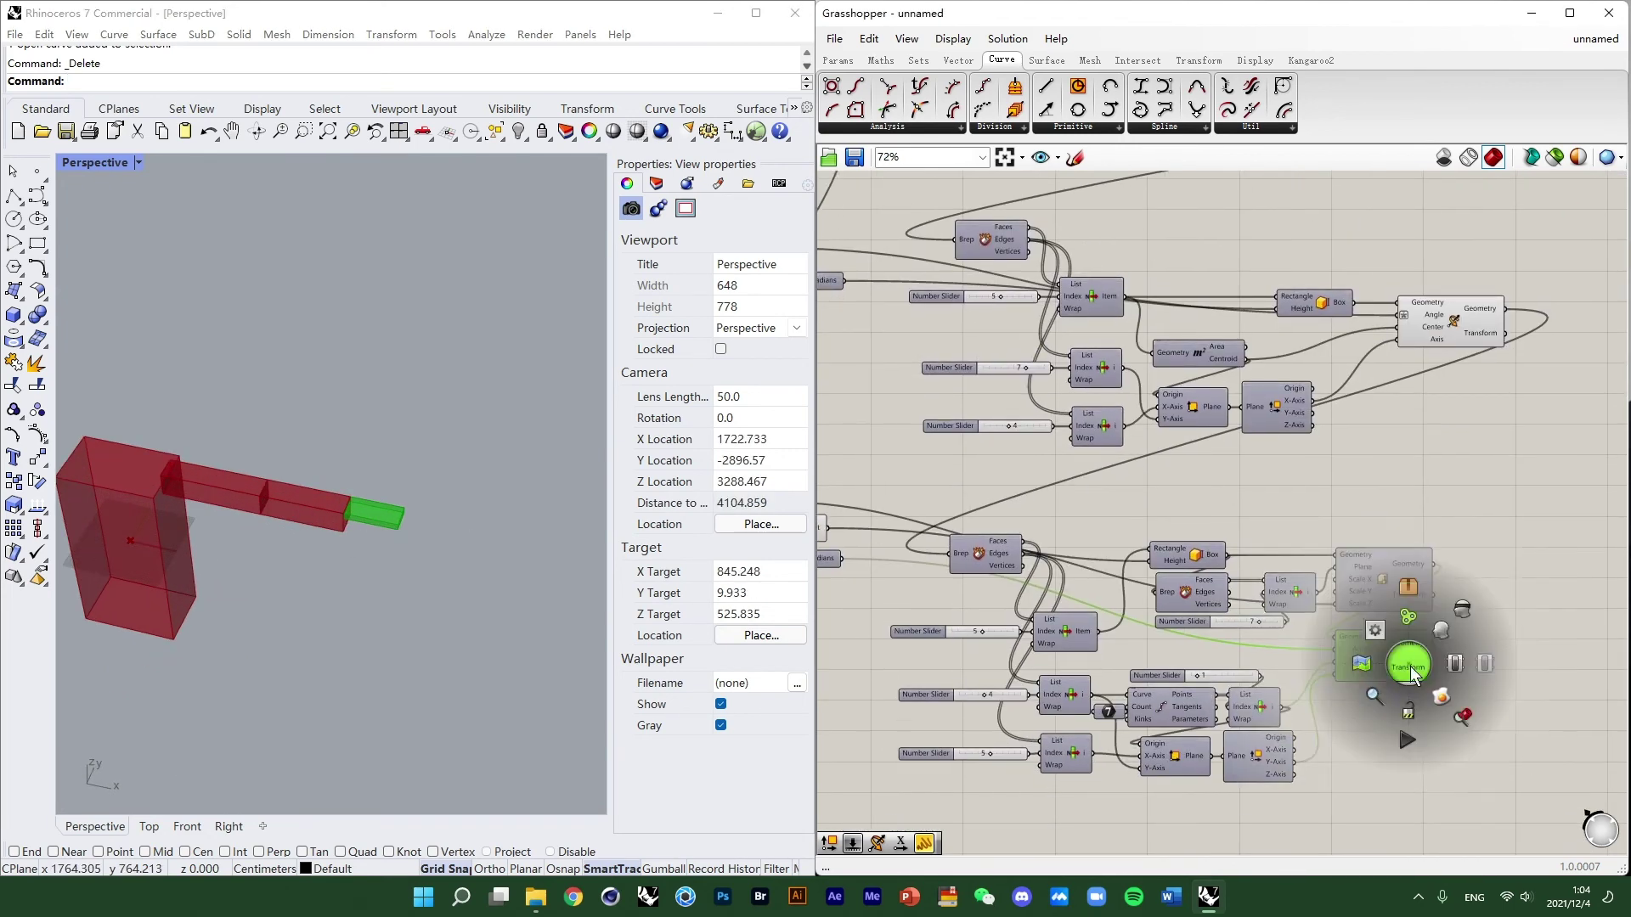
{"action": "scroll", "coordinate": [338, 542], "scroll_direction": "up", "scroll_amount": 3}
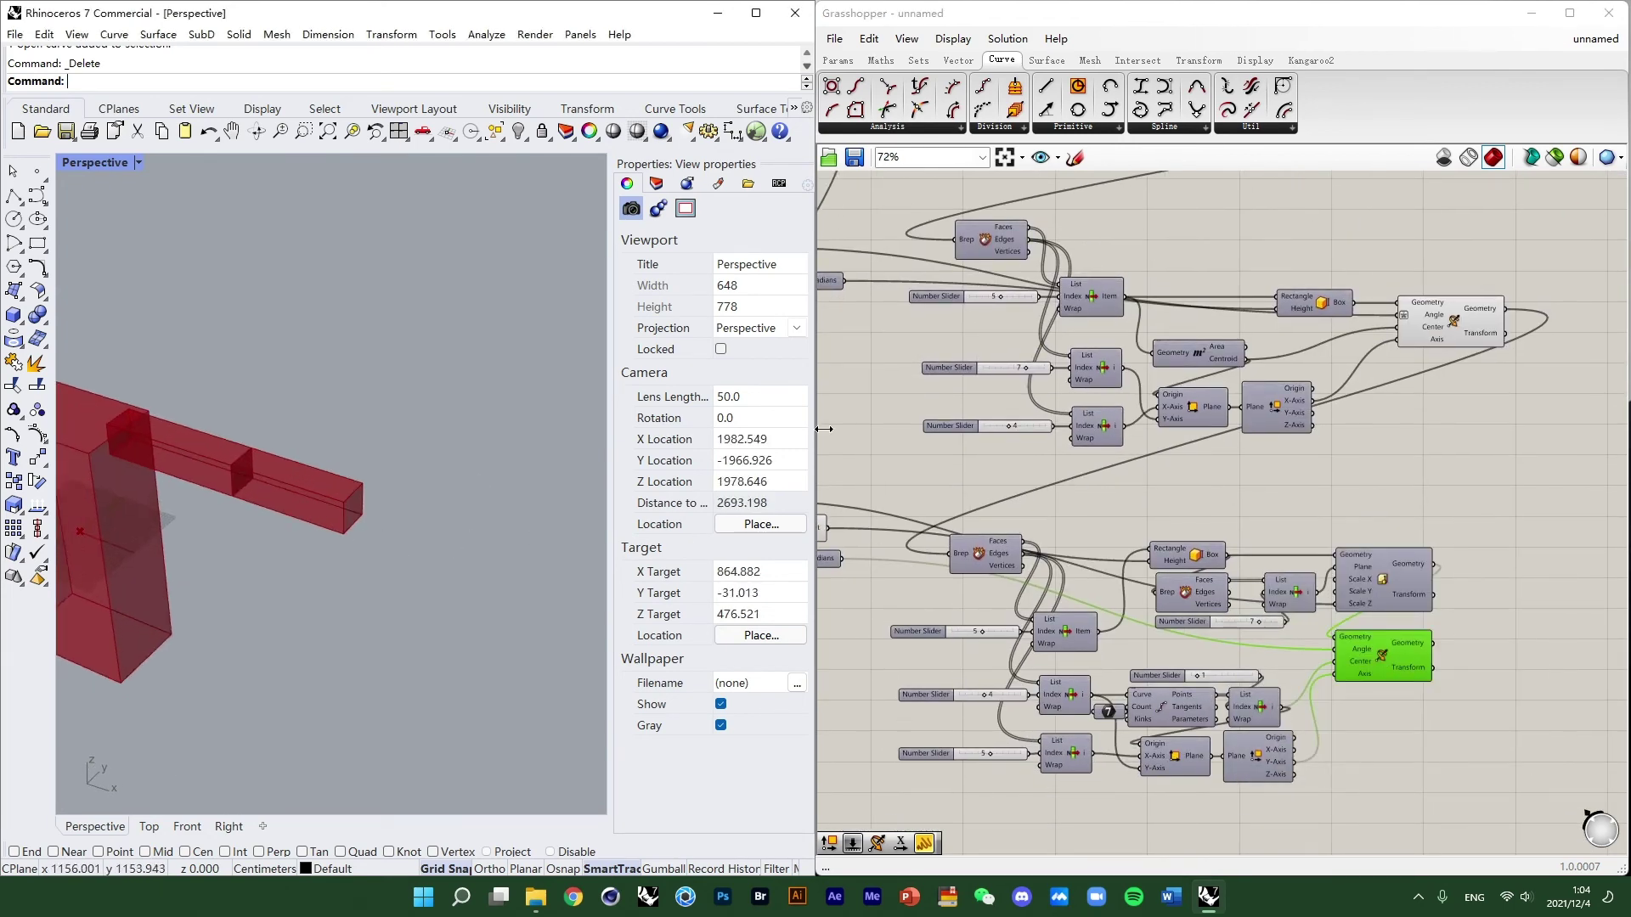
Turn on the preview of all the components that build and rotate the forearm box.
{"action": "right_click_drag", "start_coordinate": [1063, 332], "coordinate": [1059, 412]}
{"action": "left_click", "coordinate": [1100, 378]}
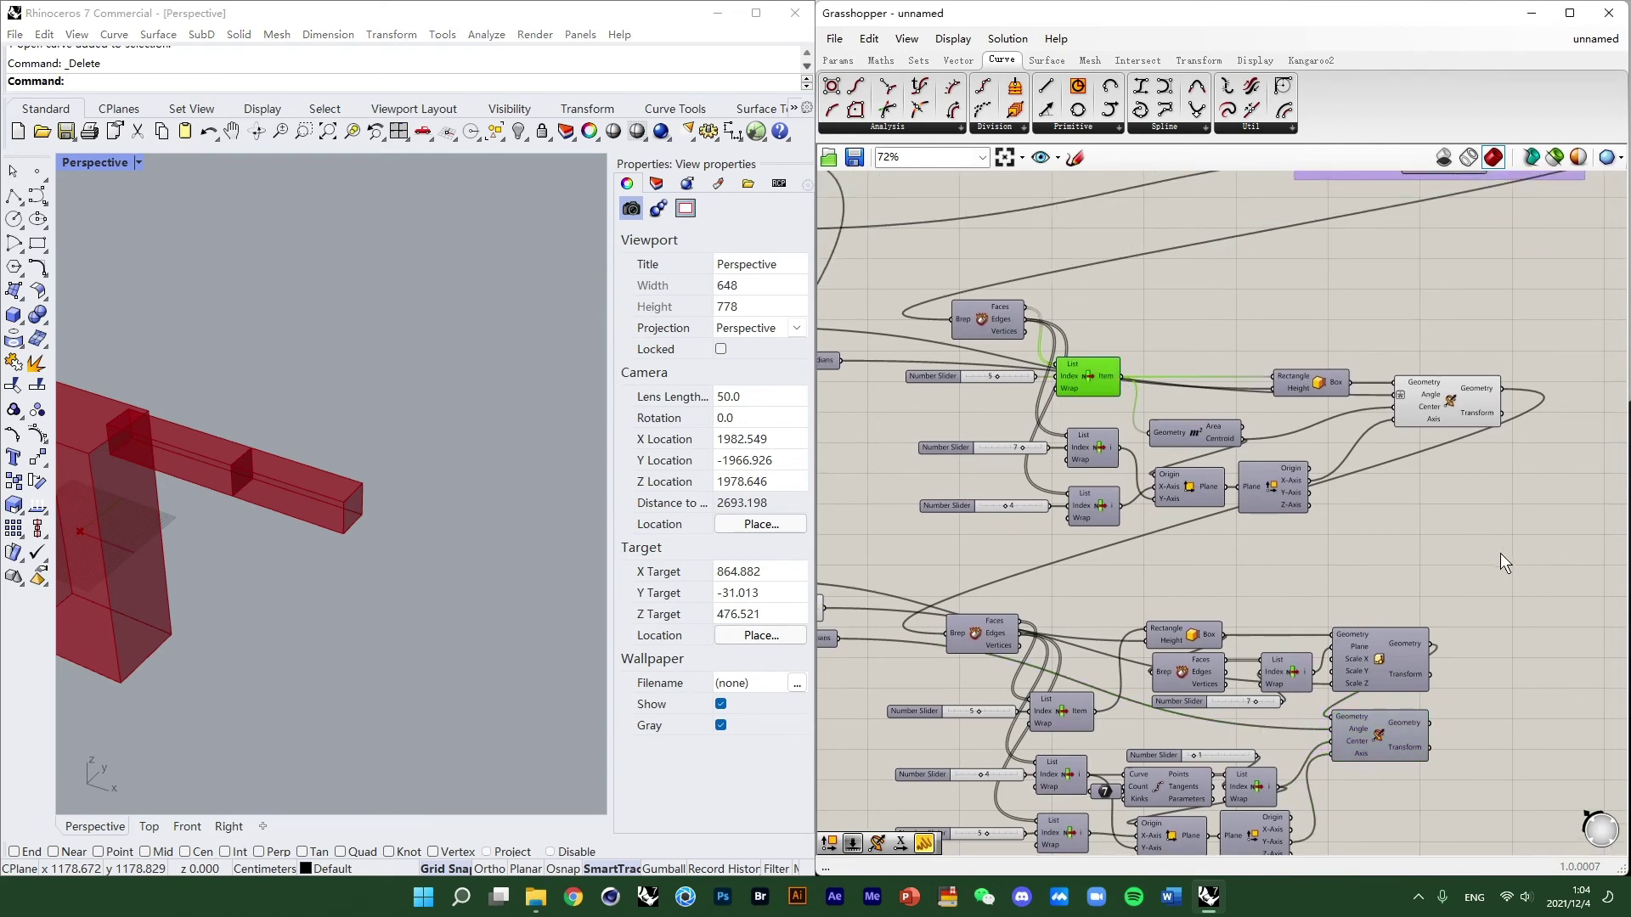
{"action": "left_click_drag", "start_coordinate": [1498, 550], "coordinate": [950, 313]}
{"action": "middle_click", "coordinate": [1108, 303]}
{"action": "left_click", "coordinate": [1143, 271]}
{"action": "left_click", "coordinate": [1179, 335]}
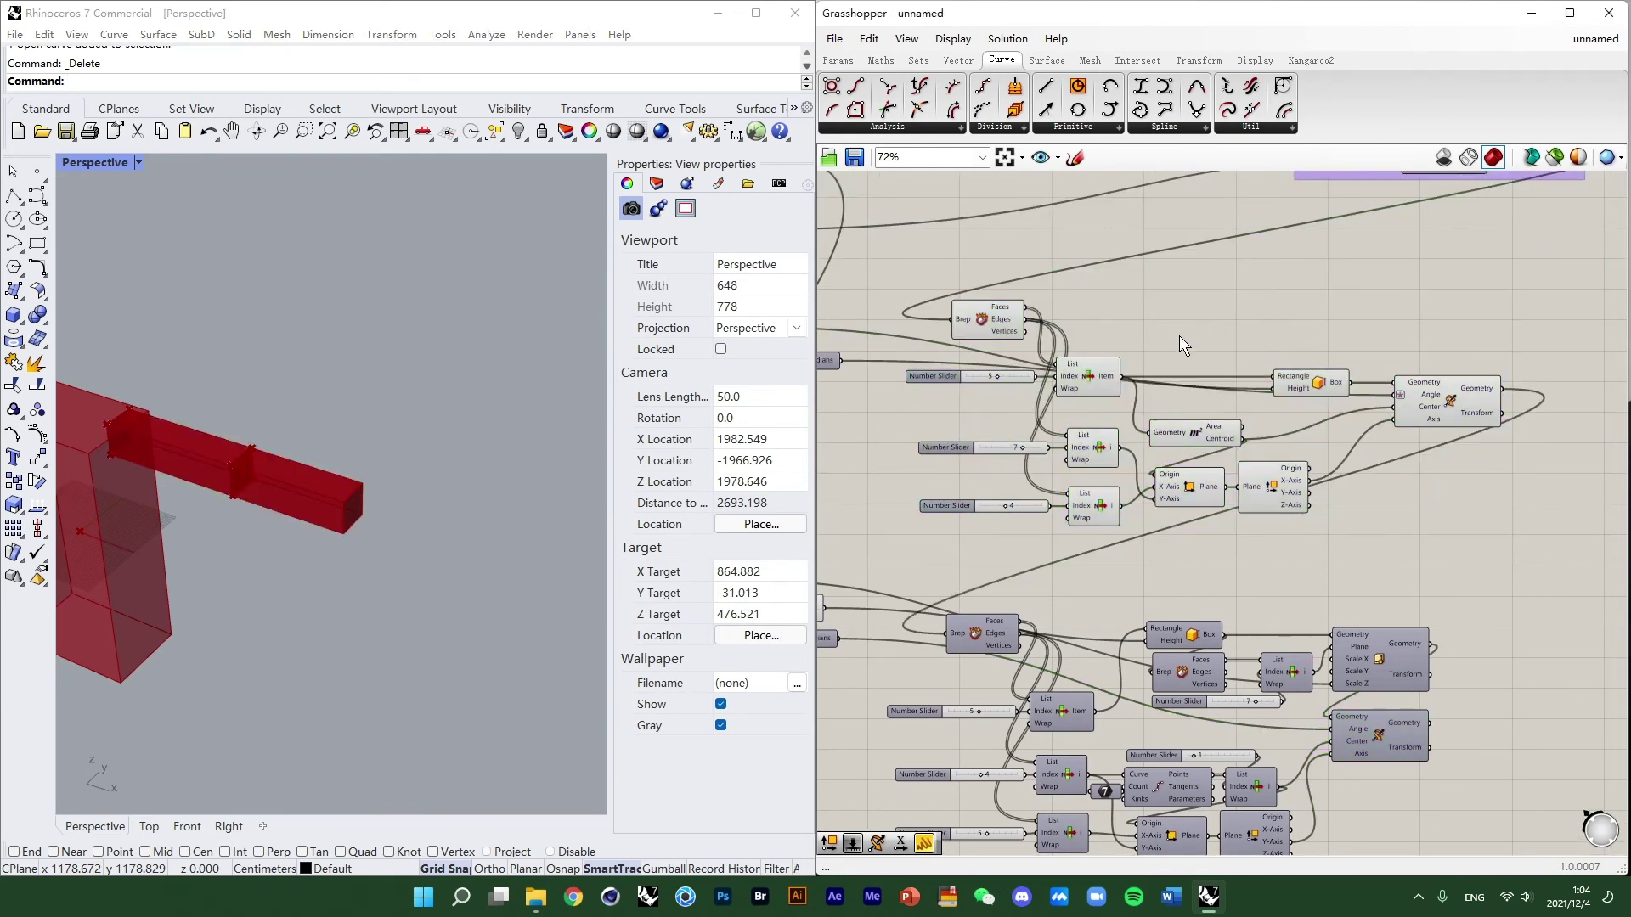
Examine the forearm's Deconstruct Brep output and the end face picked by its first List Item.
{"action": "scroll", "coordinate": [1009, 363], "scroll_direction": "up", "scroll_amount": 2}
{"action": "left_click", "coordinate": [944, 303]}
{"action": "scroll", "coordinate": [217, 438], "scroll_direction": "up", "scroll_amount": 3}
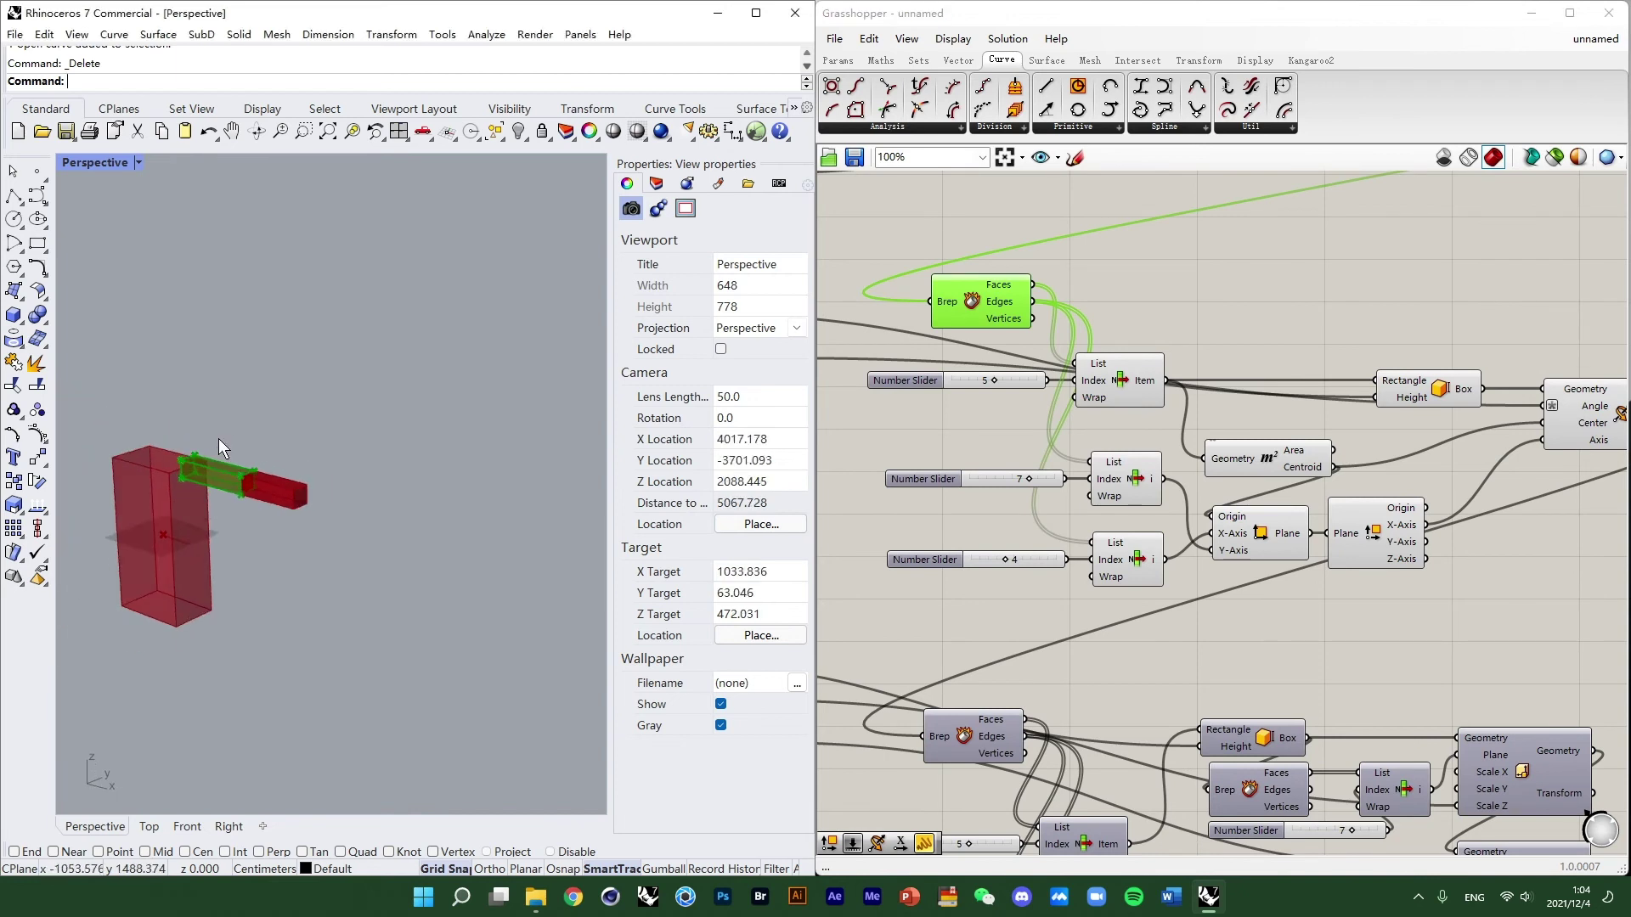
{"action": "left_click", "coordinate": [1118, 383]}
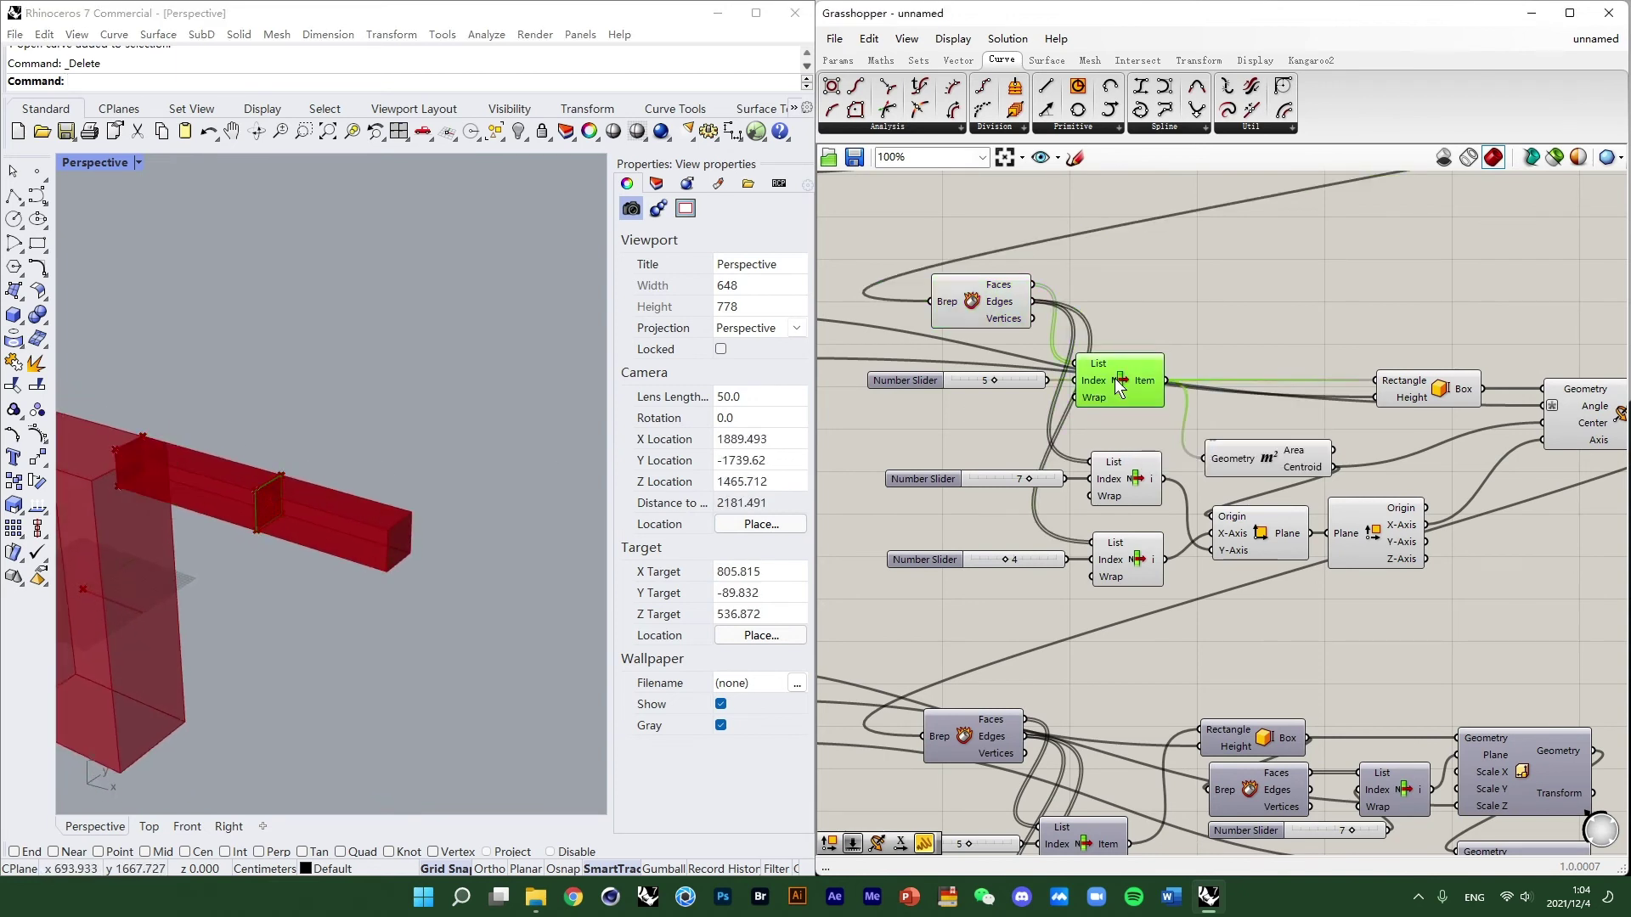
{"action": "scroll", "coordinate": [281, 518], "scroll_direction": "up", "scroll_amount": 2}
{"action": "scroll", "coordinate": [258, 436], "scroll_direction": "up", "scroll_amount": 2}
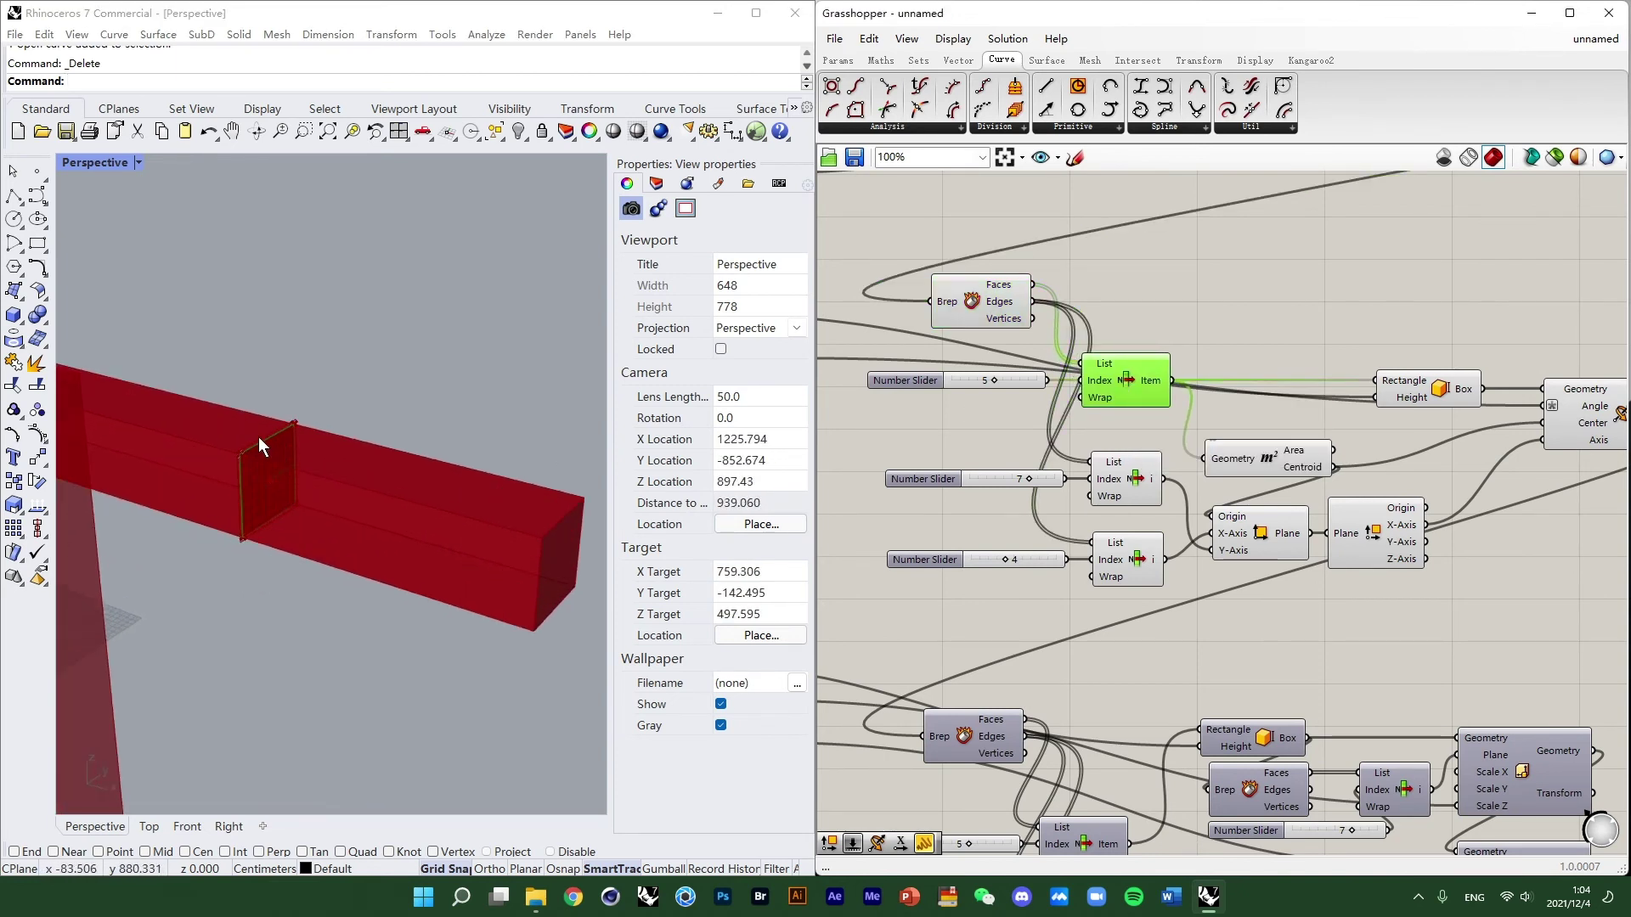
{"action": "scroll", "coordinate": [280, 445], "scroll_direction": "down", "scroll_amount": 5}
{"action": "scroll", "coordinate": [319, 423], "scroll_direction": "up", "scroll_amount": 8}
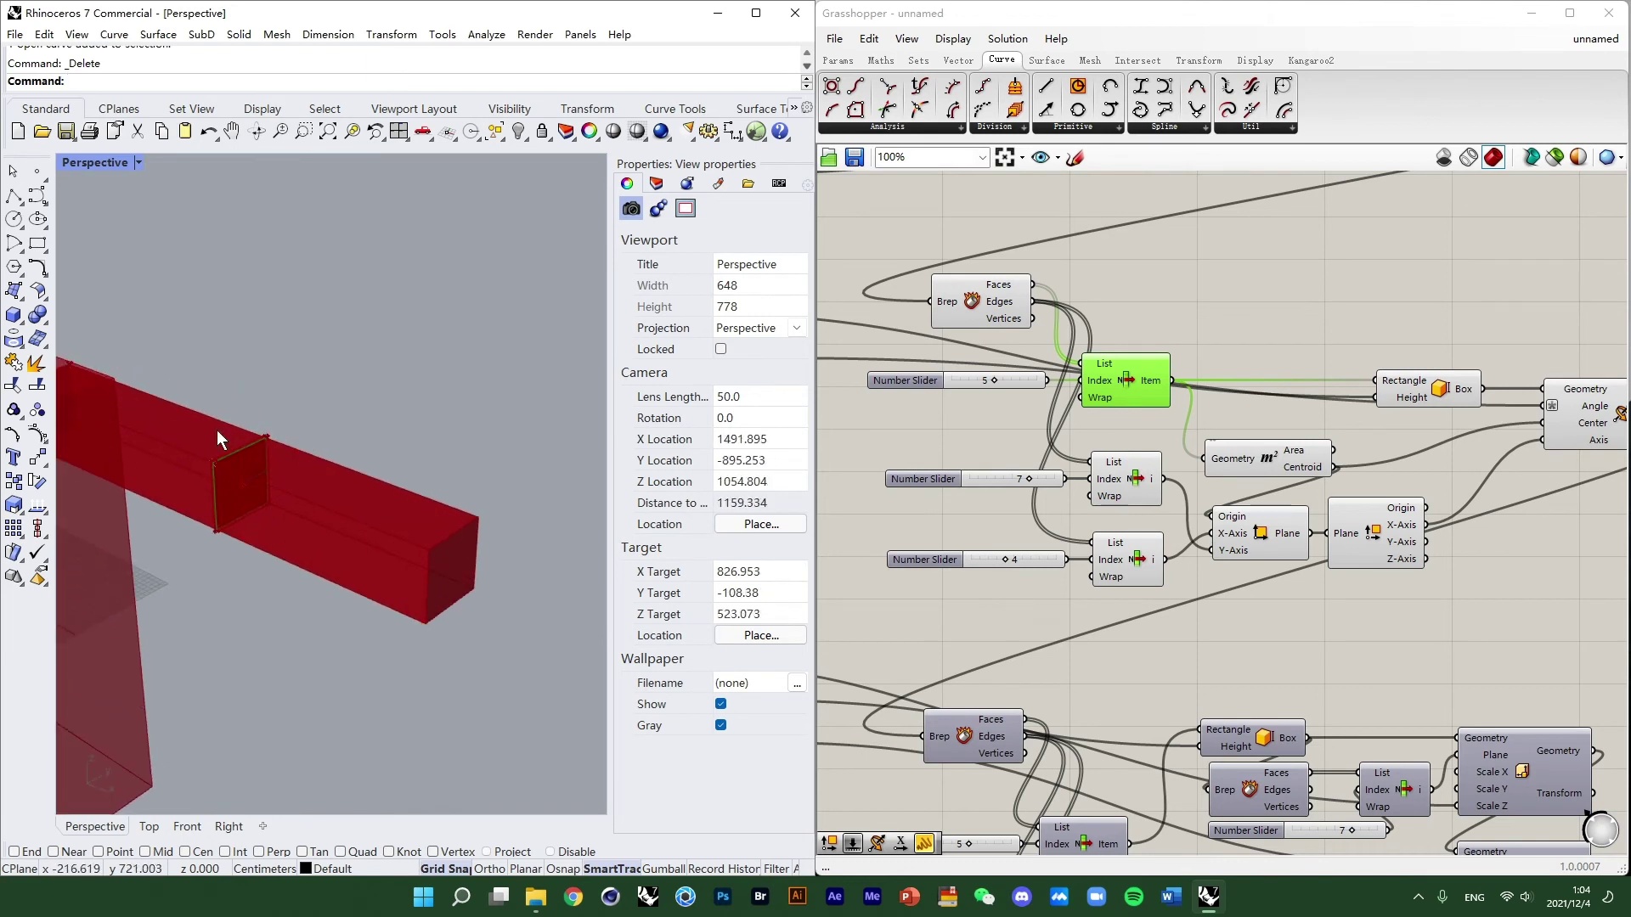
Examine which end-face edges the forearm's two lower List Item components pick.
{"action": "left_click", "coordinate": [1128, 473]}
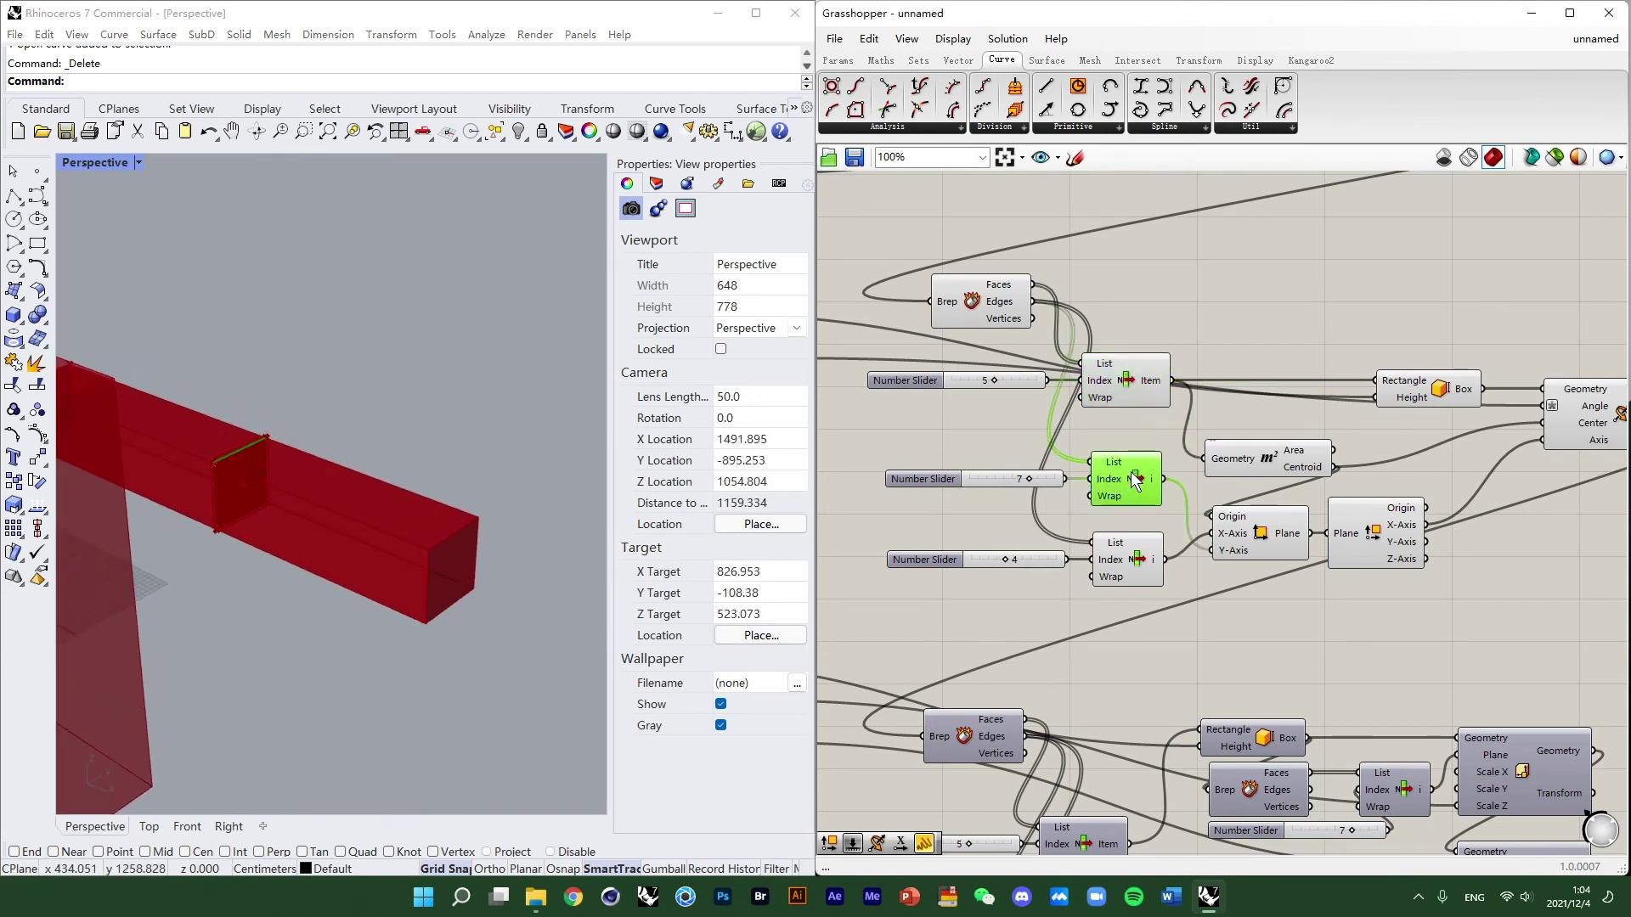
{"action": "left_click", "coordinate": [1133, 552]}
{"action": "left_click", "coordinate": [1130, 474]}
{"action": "left_click", "coordinate": [1130, 551]}
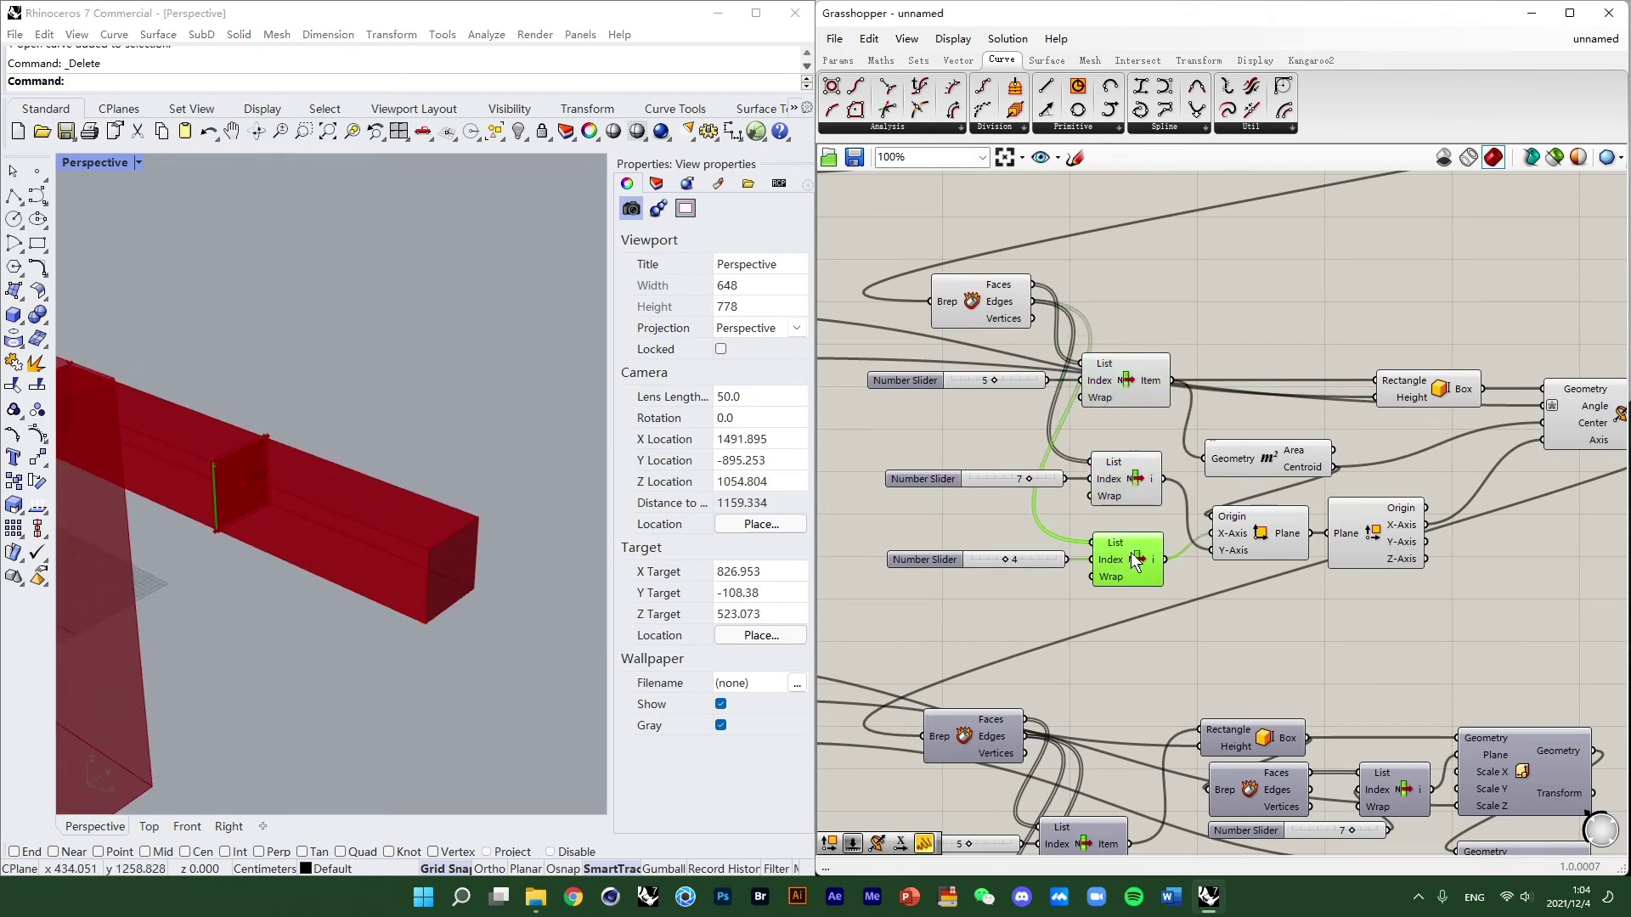
{"action": "right_click_drag", "start_coordinate": [1131, 500], "coordinate": [1133, 473]}
{"action": "left_click_drag", "start_coordinate": [1147, 605], "coordinate": [879, 328]}
{"action": "right_click_drag", "start_coordinate": [1143, 401], "coordinate": [971, 399]}
{"action": "right_click_drag", "start_coordinate": [1104, 428], "coordinate": [1063, 437]}
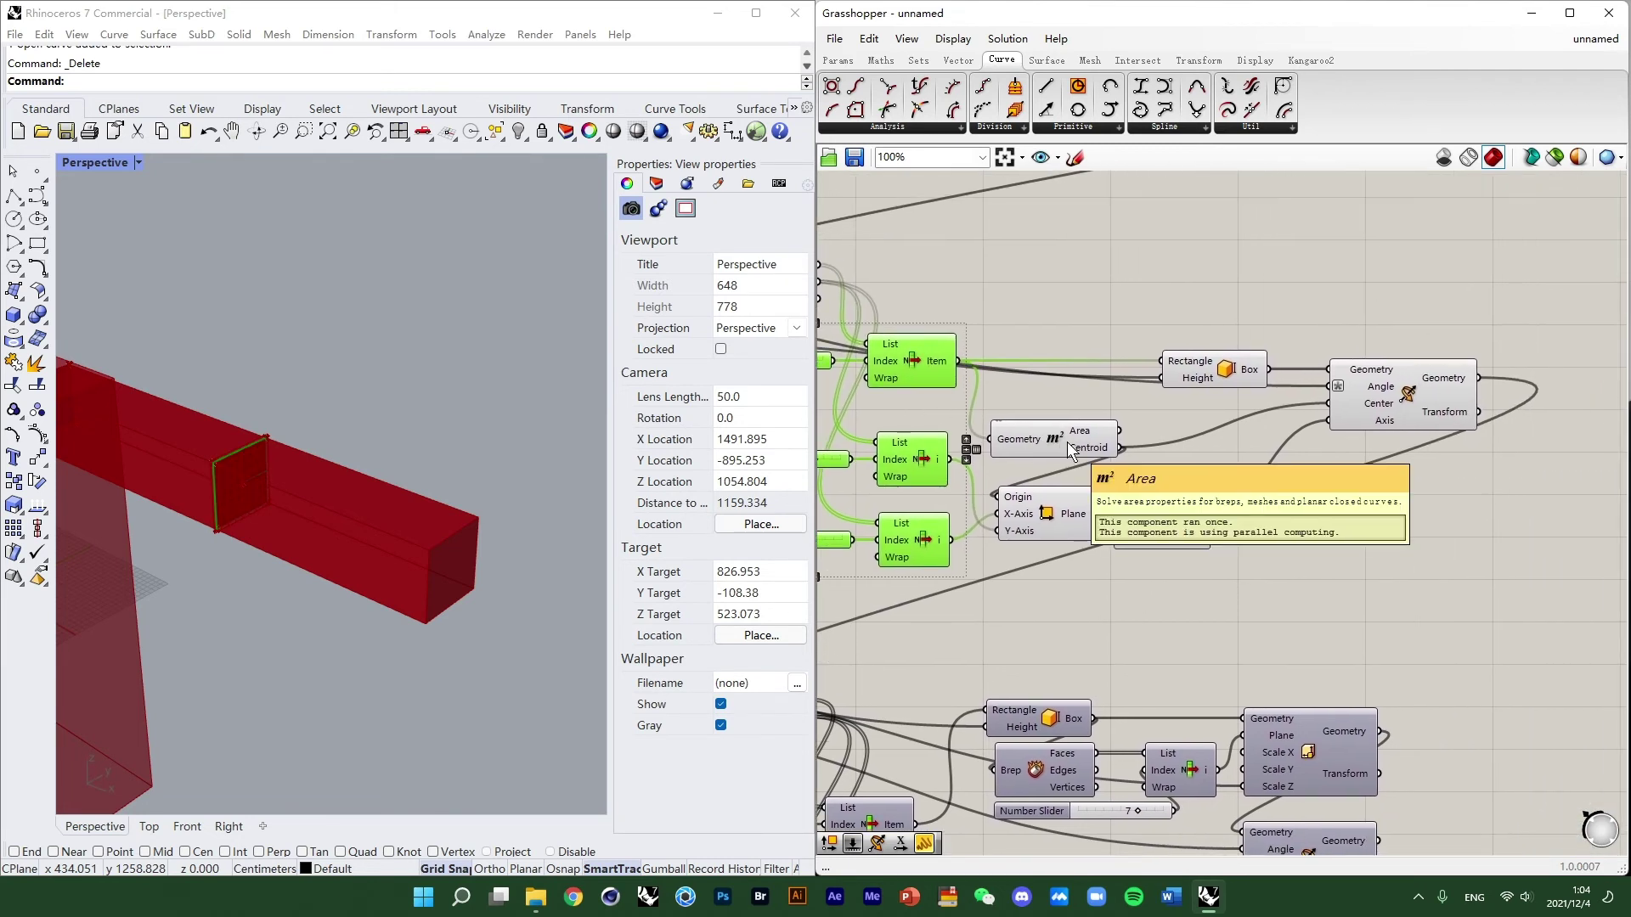
Check the forearm's face and box, and move their List Item and Box Rectangle components up beside the Deconstruct Brep.
{"action": "mouse_move", "coordinate": [1067, 441]}
{"action": "left_mouse_down"}
{"action": "mouse_move", "coordinate": [1063, 358]}
{"action": "mouse_move", "coordinate": [1065, 425]}
{"action": "left_mouse_up"}
{"action": "left_click", "coordinate": [904, 369]}
{"action": "right_click_drag", "start_coordinate": [904, 369], "coordinate": [959, 371]}
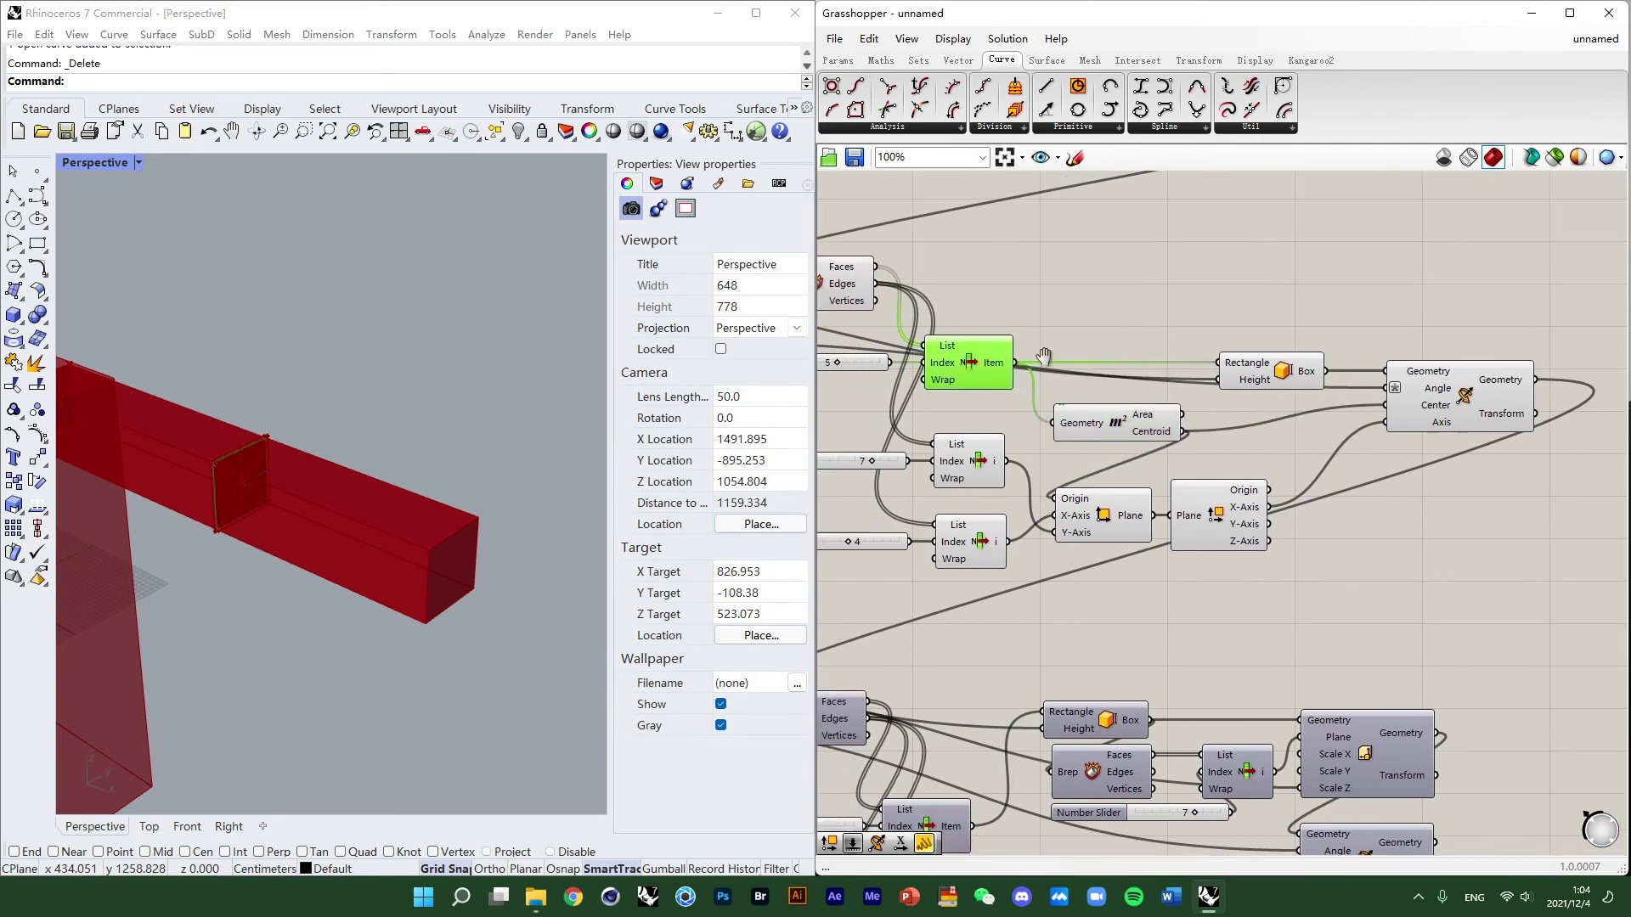
{"action": "left_click", "coordinate": [1256, 381]}
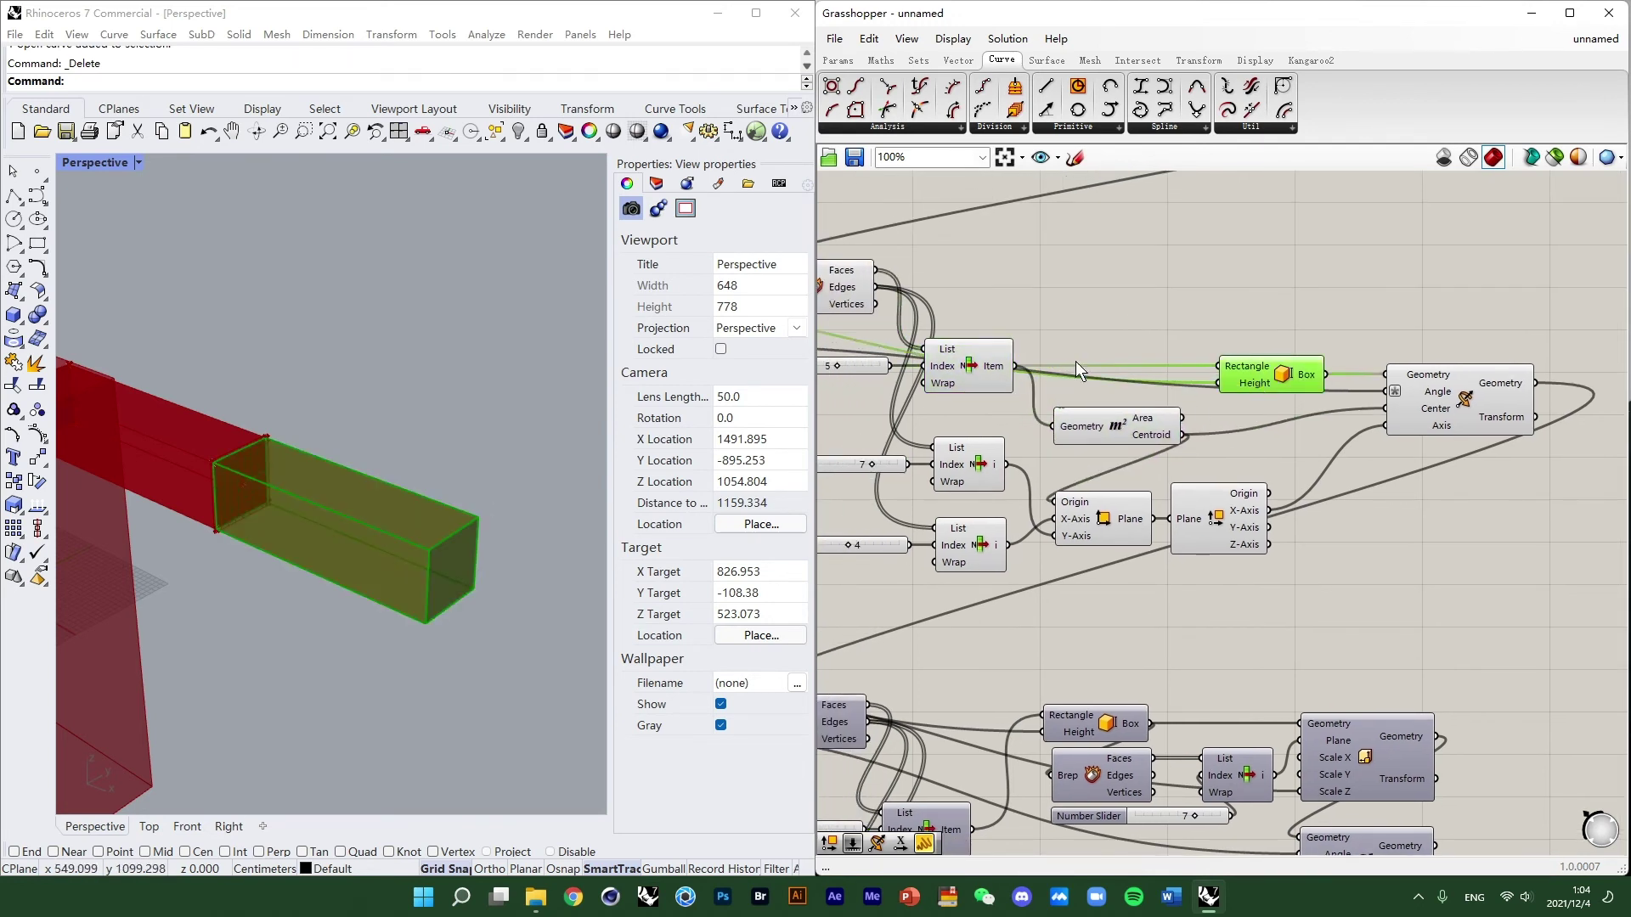
{"action": "right_click_drag", "start_coordinate": [1075, 360], "coordinate": [1042, 379]}
{"action": "left_click", "coordinate": [942, 382]}
{"action": "left_click_drag", "start_coordinate": [943, 382], "coordinate": [962, 304]}
{"action": "left_click_drag", "start_coordinate": [1243, 393], "coordinate": [1210, 302]}
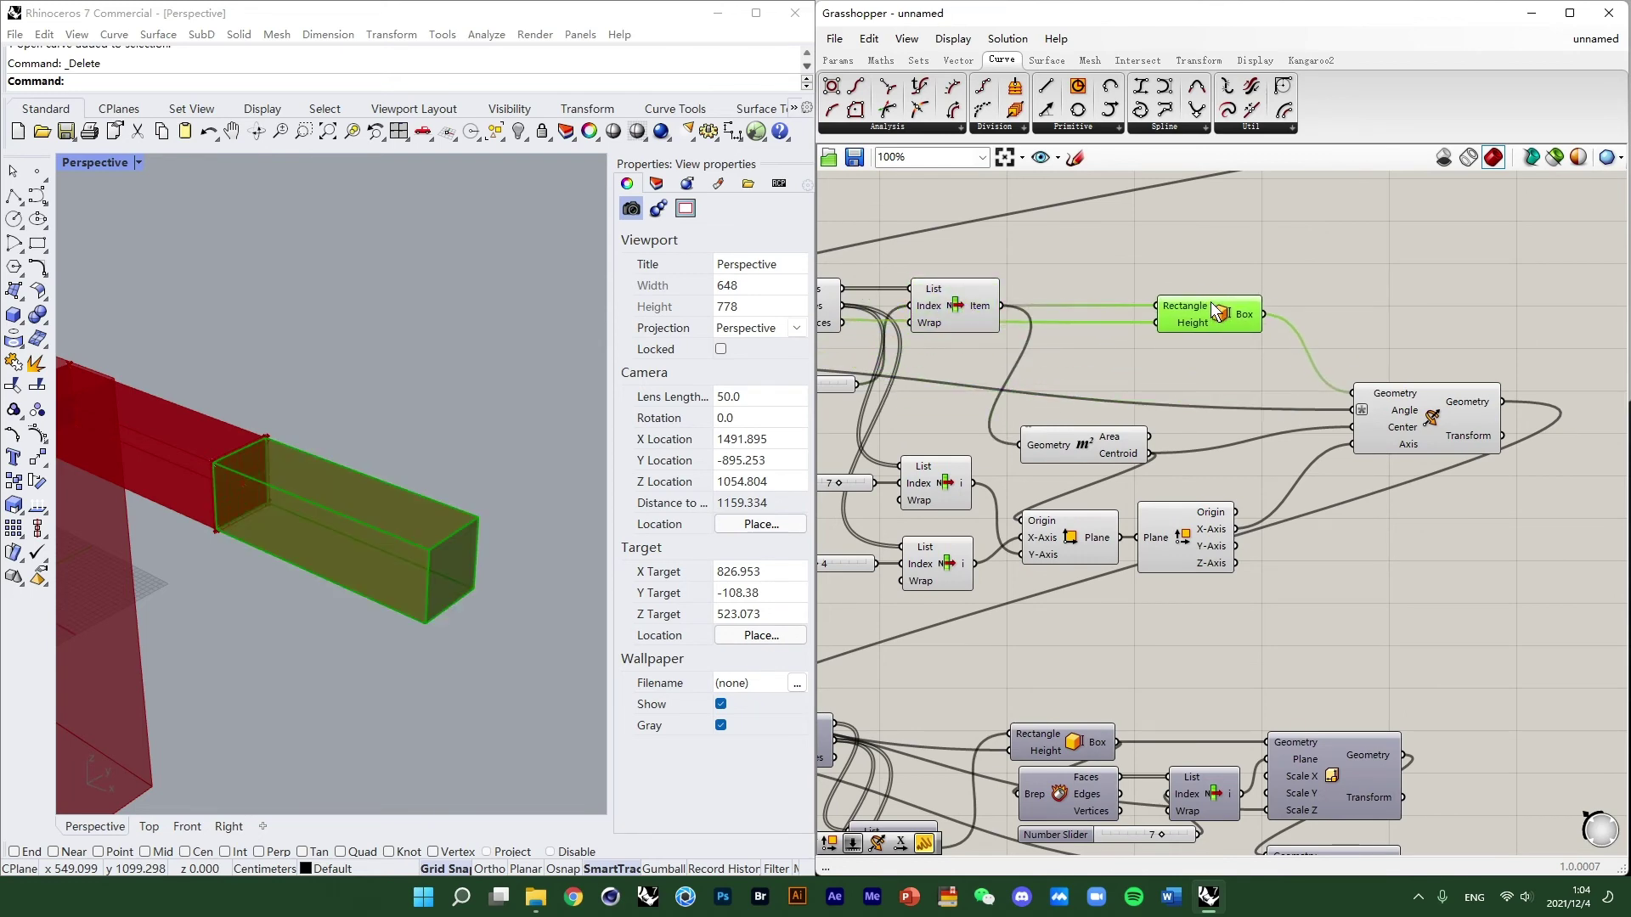
Place the forearm's face index slider directly above its List Item component.
{"action": "scroll", "coordinate": [1141, 319], "scroll_direction": "down", "scroll_amount": 4}
{"action": "scroll", "coordinate": [1373, 376], "scroll_direction": "up", "scroll_amount": 3}
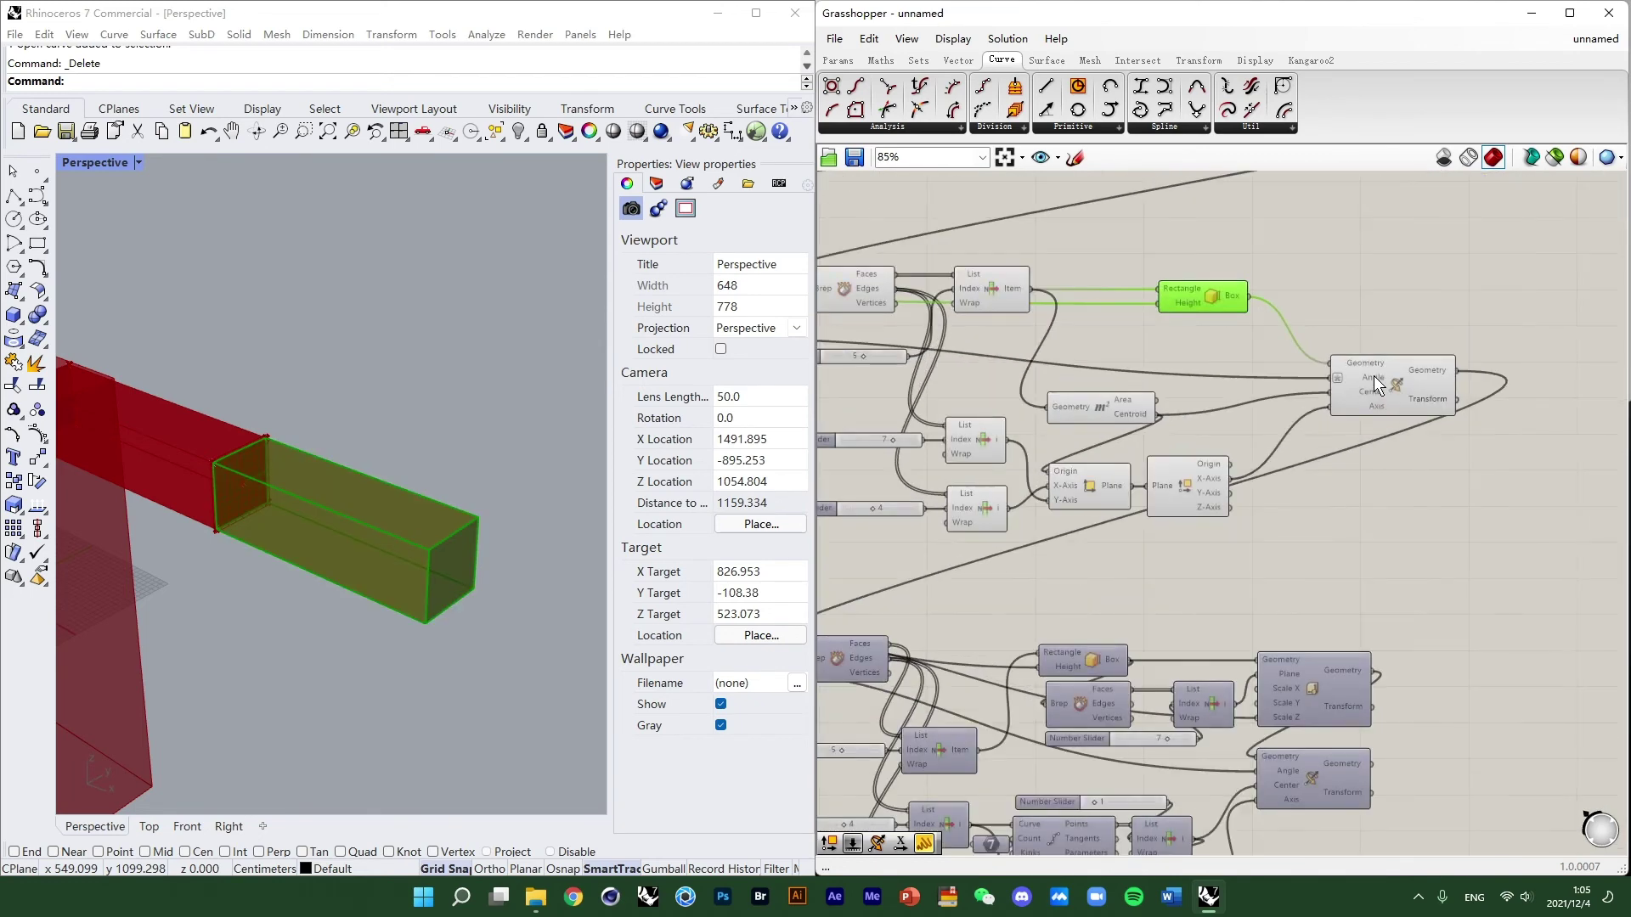
{"action": "scroll", "coordinate": [1223, 347], "scroll_direction": "down", "scroll_amount": 4}
{"action": "scroll", "coordinate": [1089, 327], "scroll_direction": "up", "scroll_amount": 4}
{"action": "right_click_drag", "start_coordinate": [1090, 327], "coordinate": [1155, 374]}
{"action": "scroll", "coordinate": [1185, 367], "scroll_direction": "up", "scroll_amount": 2}
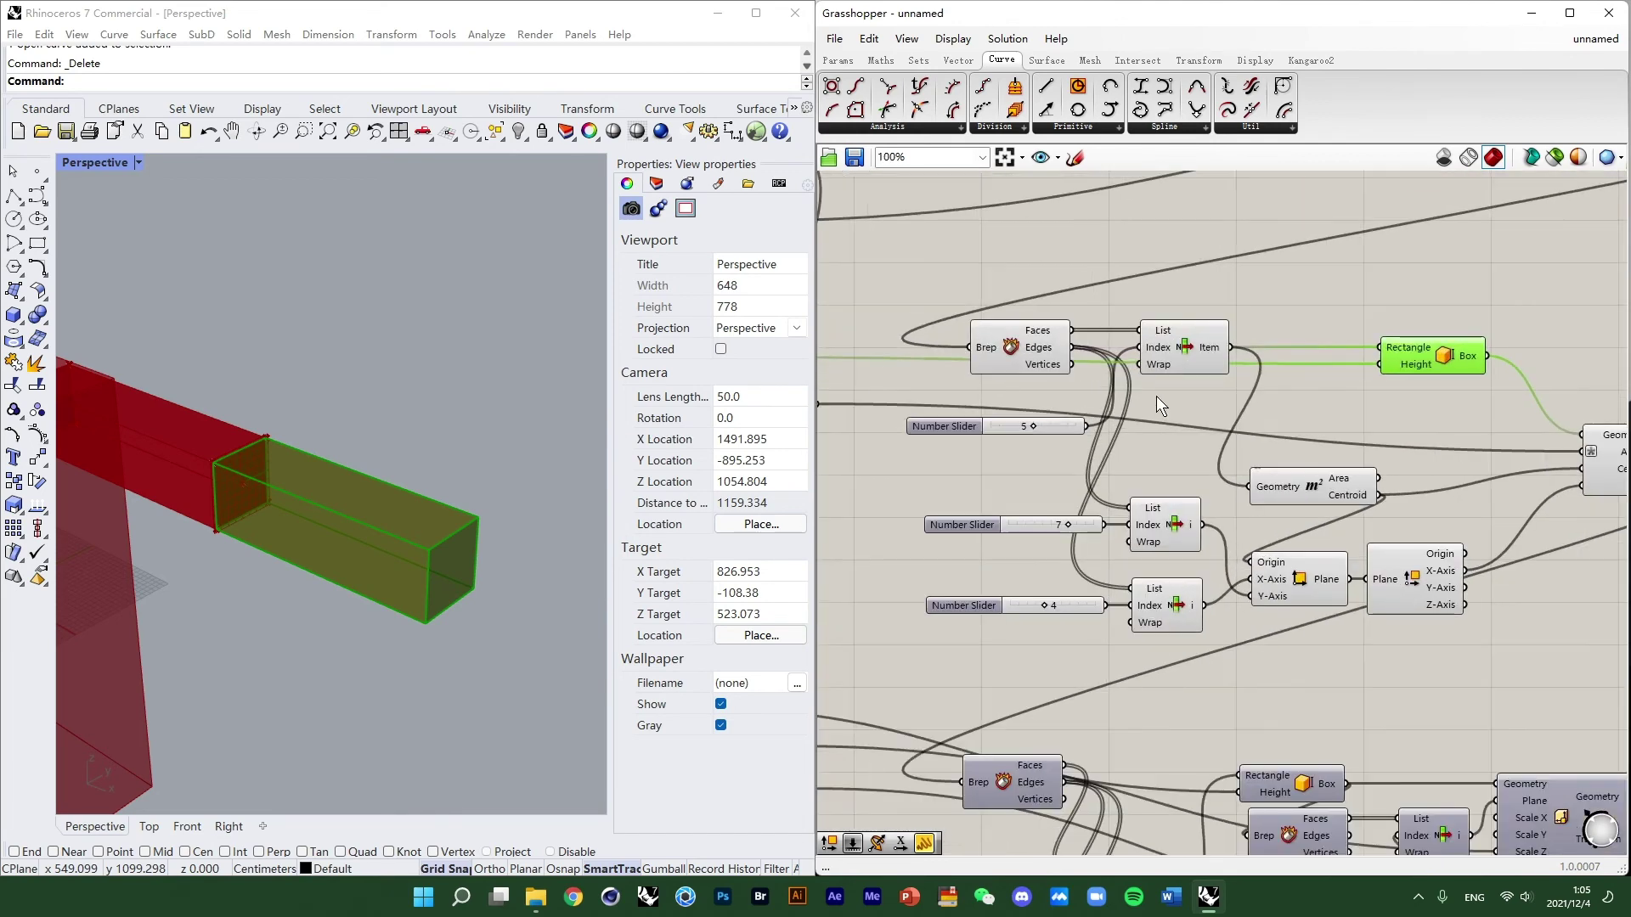
{"action": "left_click_drag", "start_coordinate": [1360, 404], "coordinate": [902, 344]}
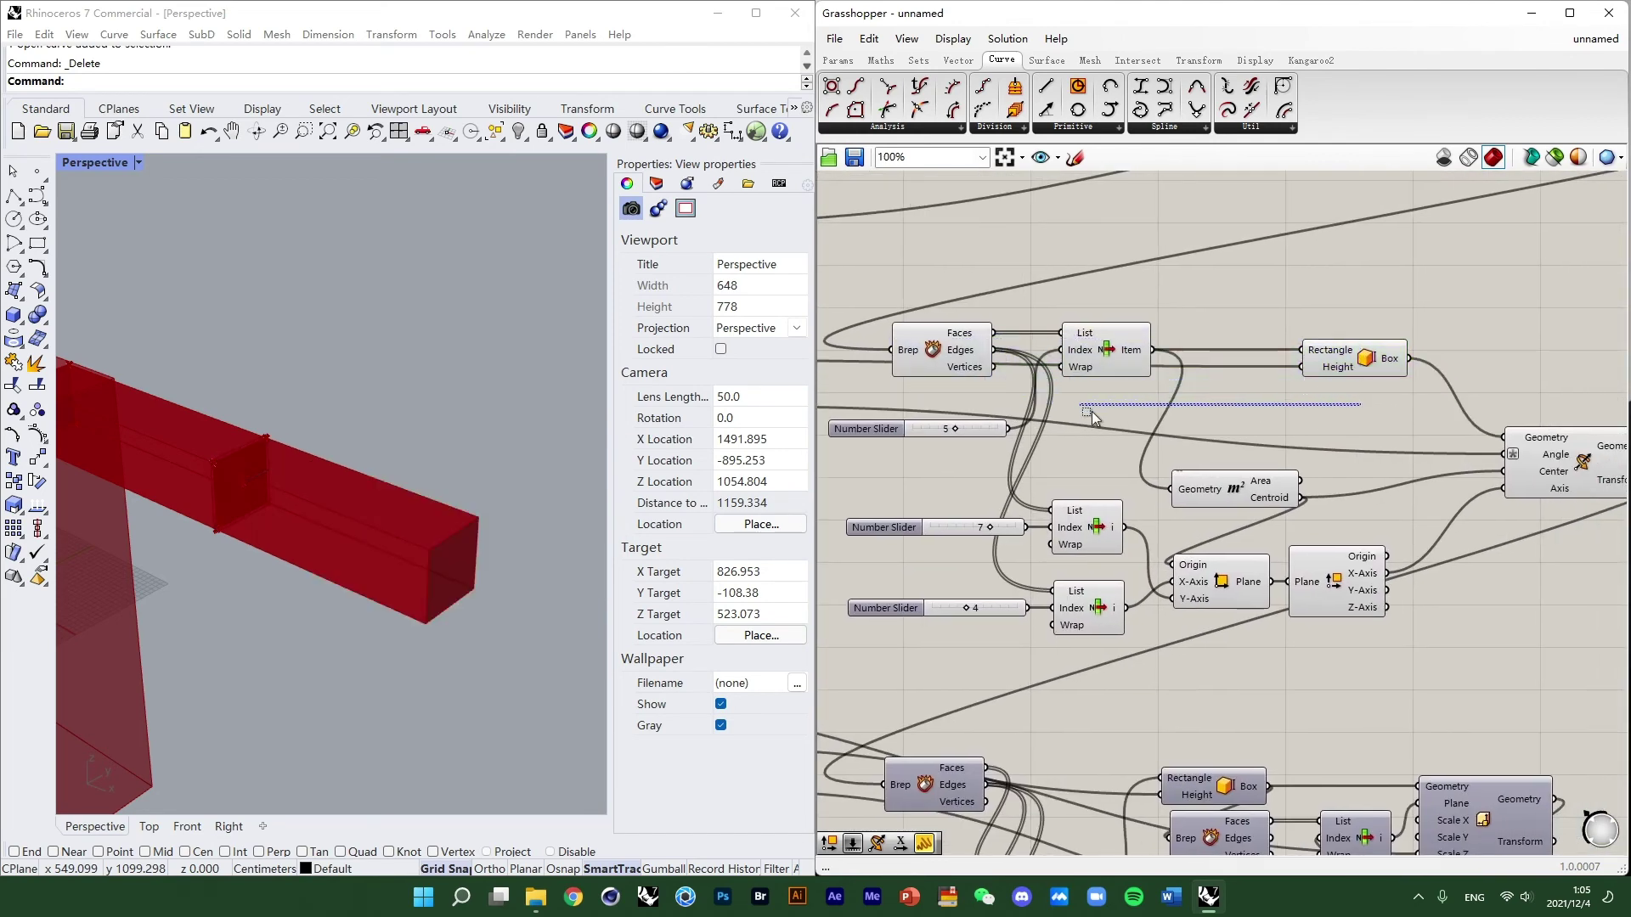
{"action": "left_click_drag", "start_coordinate": [916, 430], "coordinate": [1143, 309]}
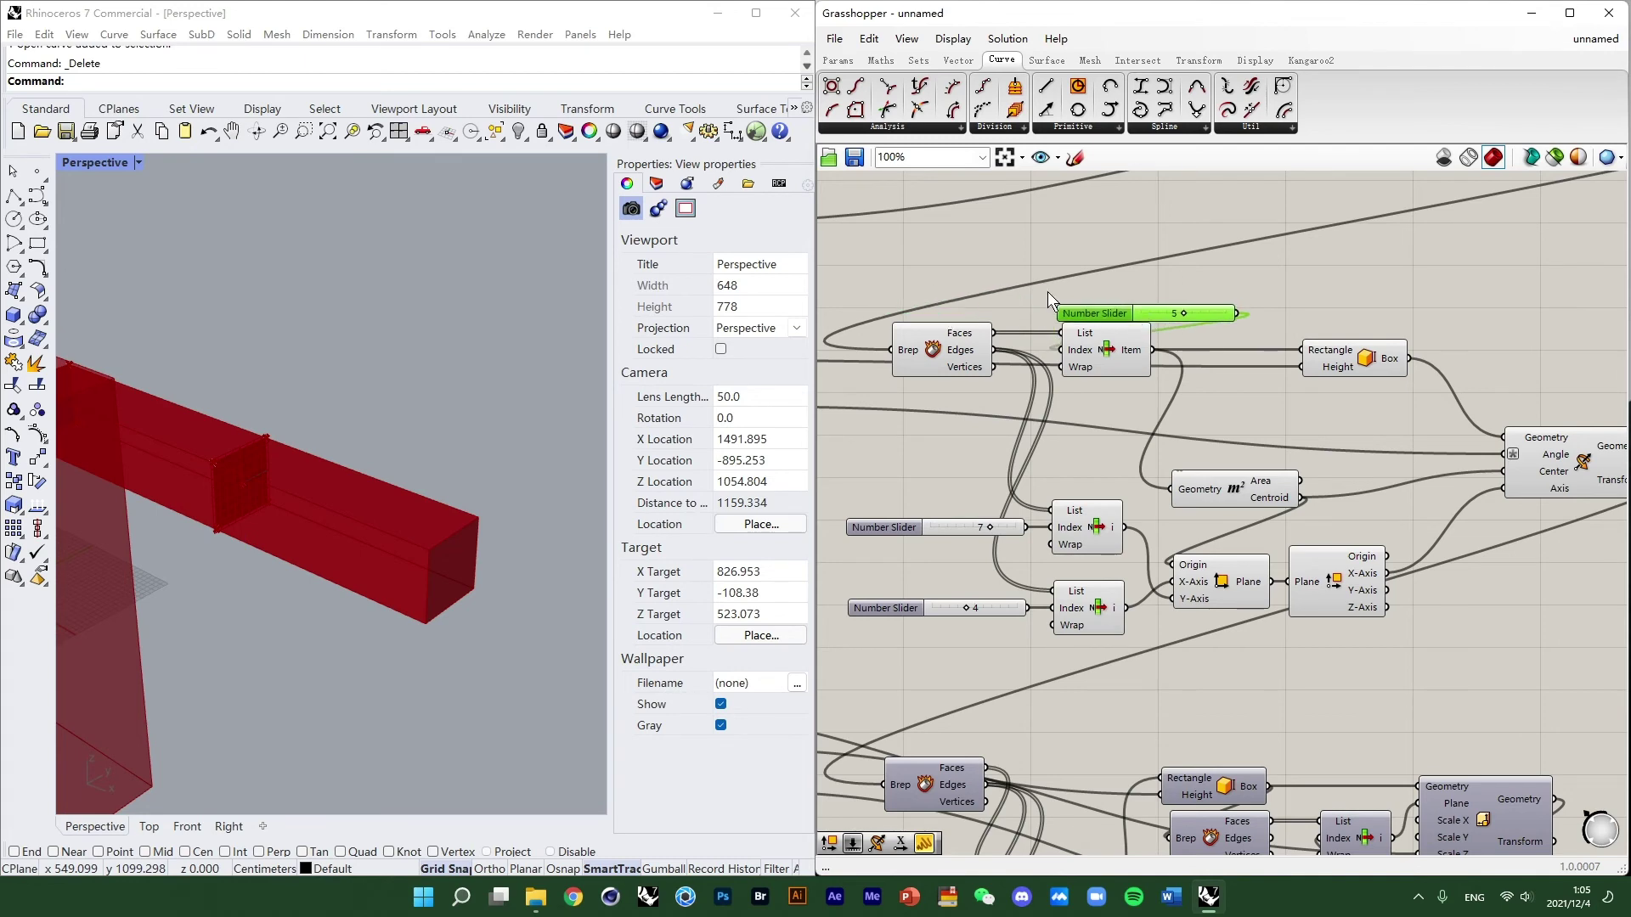
Group the forearm's face index slider, List Item and Box Rectangle components, and name the group "box".
{"action": "scroll", "coordinate": [1028, 342], "scroll_direction": "down", "scroll_amount": 2}
{"action": "left_click_drag", "start_coordinate": [1039, 342], "coordinate": [1258, 400]}
{"action": "left_click_drag", "start_coordinate": [973, 303], "coordinate": [1266, 414]}
{"action": "middle_click", "coordinate": [1133, 331]}
{"action": "left_click", "coordinate": [1132, 292]}
{"action": "scroll", "coordinate": [1098, 330], "scroll_direction": "up", "scroll_amount": 3}
{"action": "right_click", "coordinate": [1171, 350]}
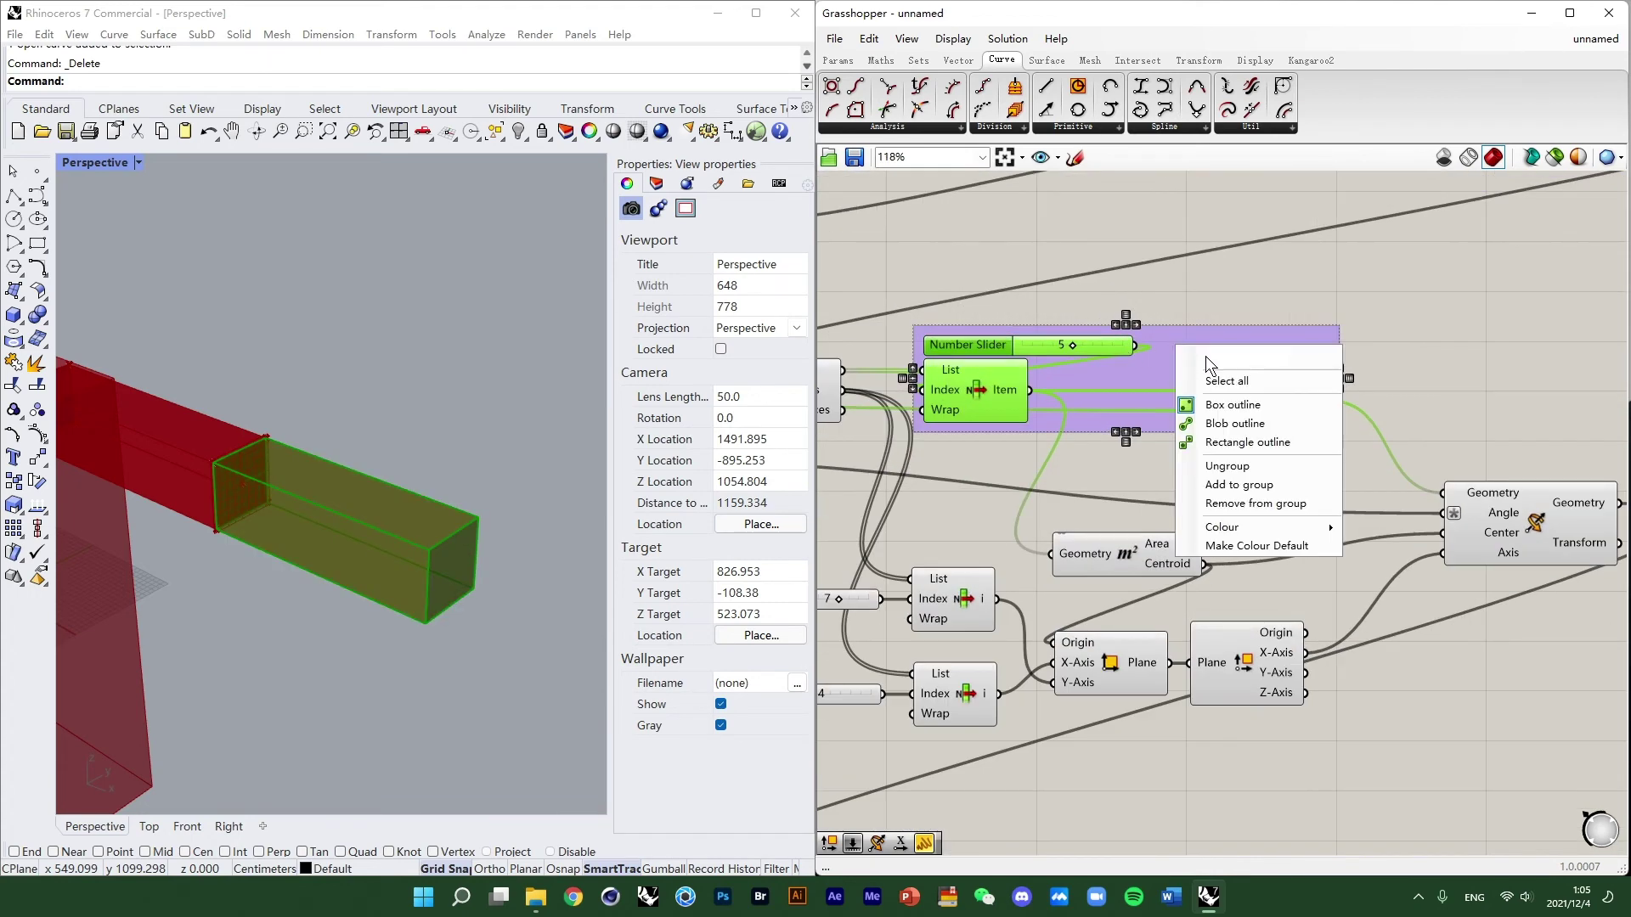
{"action": "type", "text": "box"}
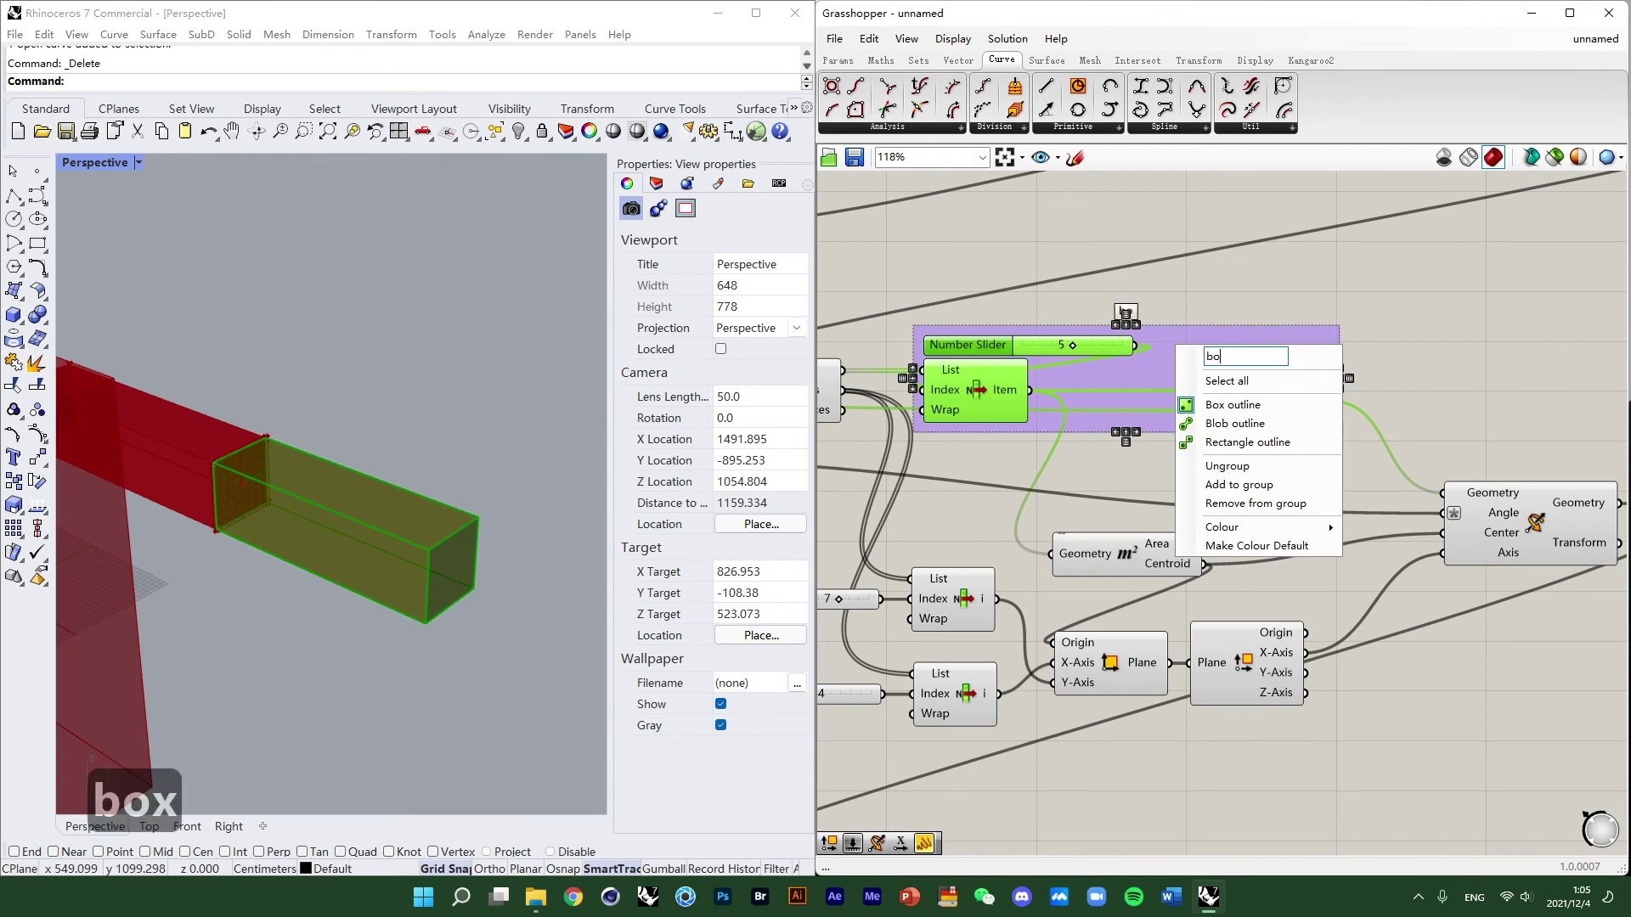
{"action": "key", "text": "Return"}
Review the edges picked by indices 7 and 4 that feed the forearm's rotation plane.
{"action": "right_click_drag", "start_coordinate": [1223, 350], "coordinate": [1199, 264]}
{"action": "scroll", "coordinate": [1199, 265], "scroll_direction": "down", "scroll_amount": 3}
{"action": "right_click_drag", "start_coordinate": [1181, 322], "coordinate": [1228, 309]}
{"action": "scroll", "coordinate": [1112, 362], "scroll_direction": "up", "scroll_amount": 2}
{"action": "right_click_drag", "start_coordinate": [1128, 369], "coordinate": [1165, 354]}
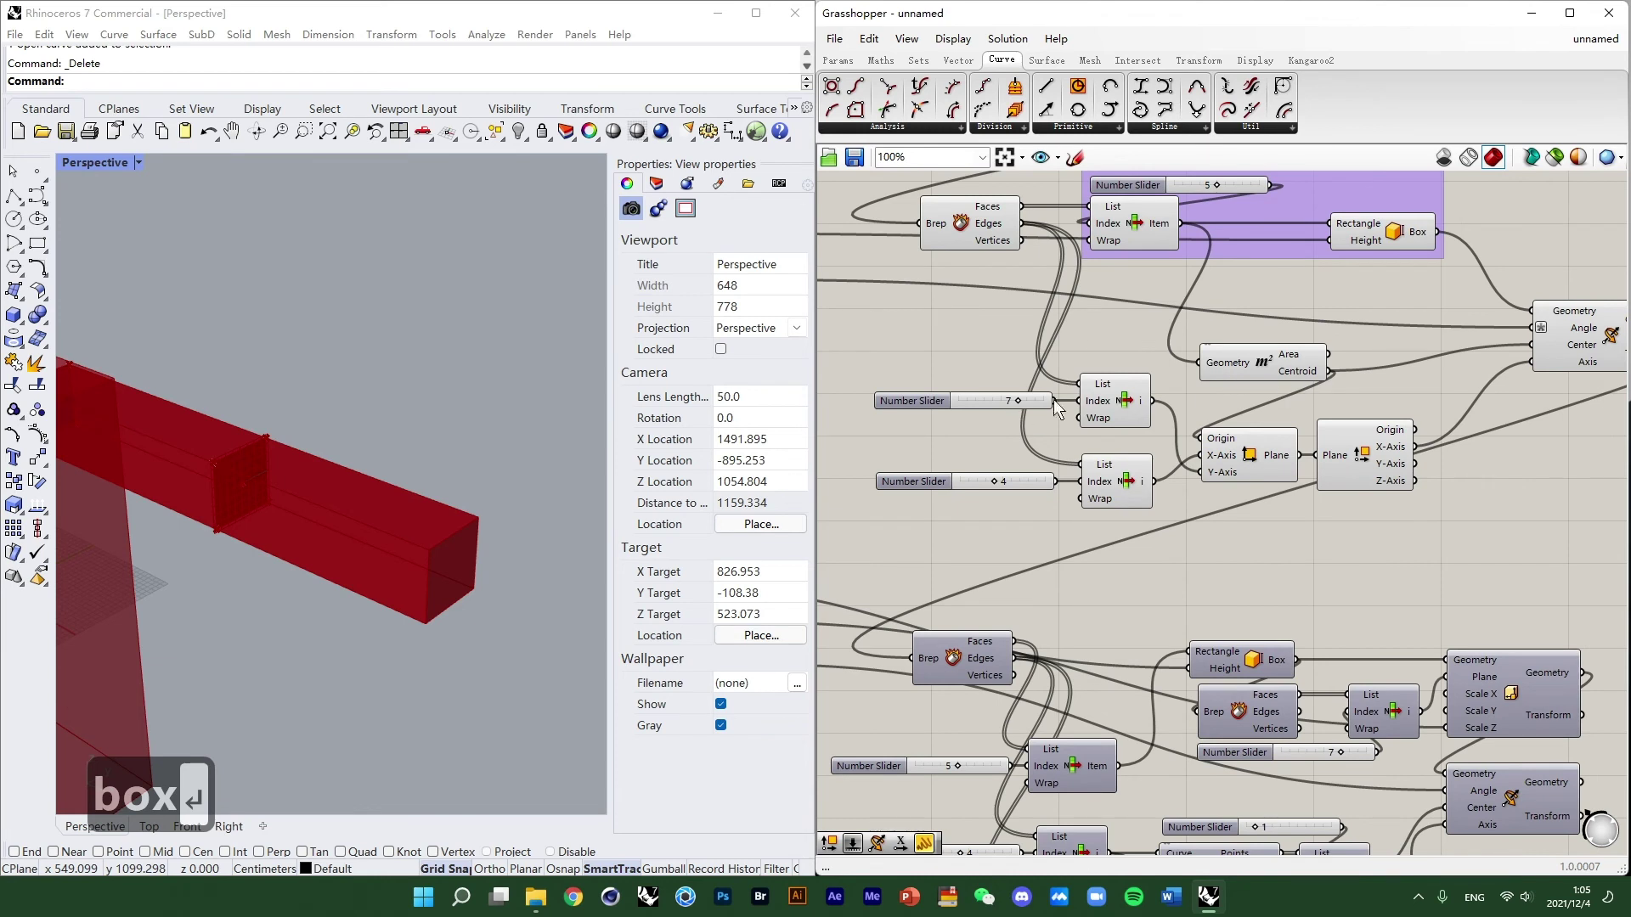
{"action": "left_click", "coordinate": [1100, 403]}
{"action": "left_click", "coordinate": [1123, 487]}
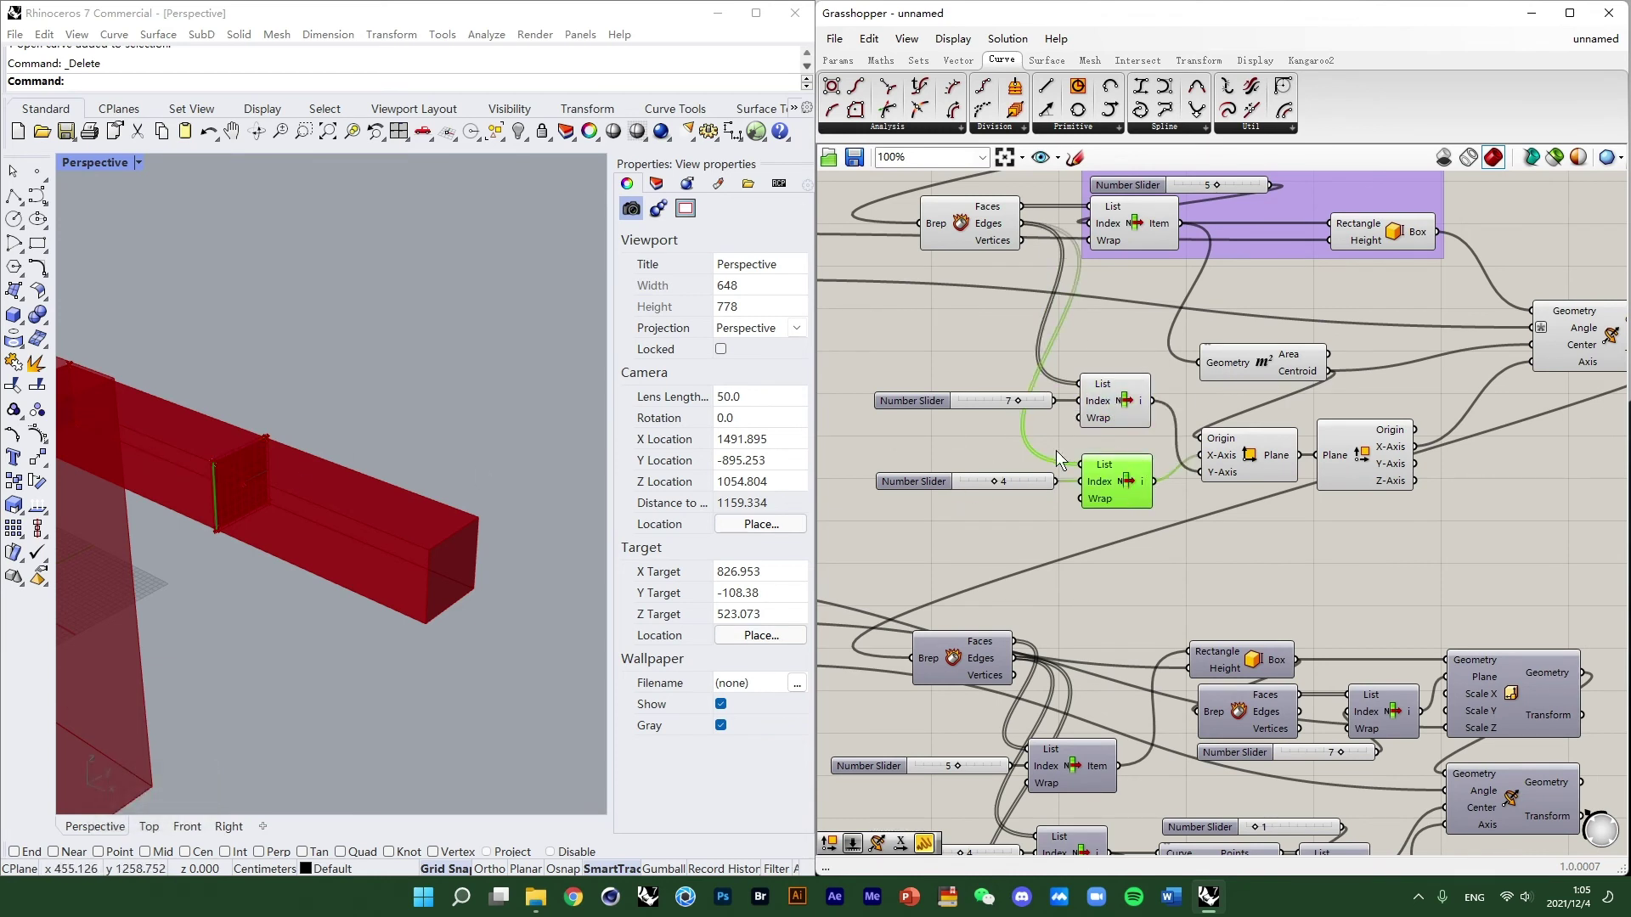
{"action": "right_click_drag", "start_coordinate": [1217, 425], "coordinate": [1153, 483]}
Examine the forearm's end face and its area centroid, briefly previewing only the selected component.
{"action": "left_click", "coordinate": [1074, 280]}
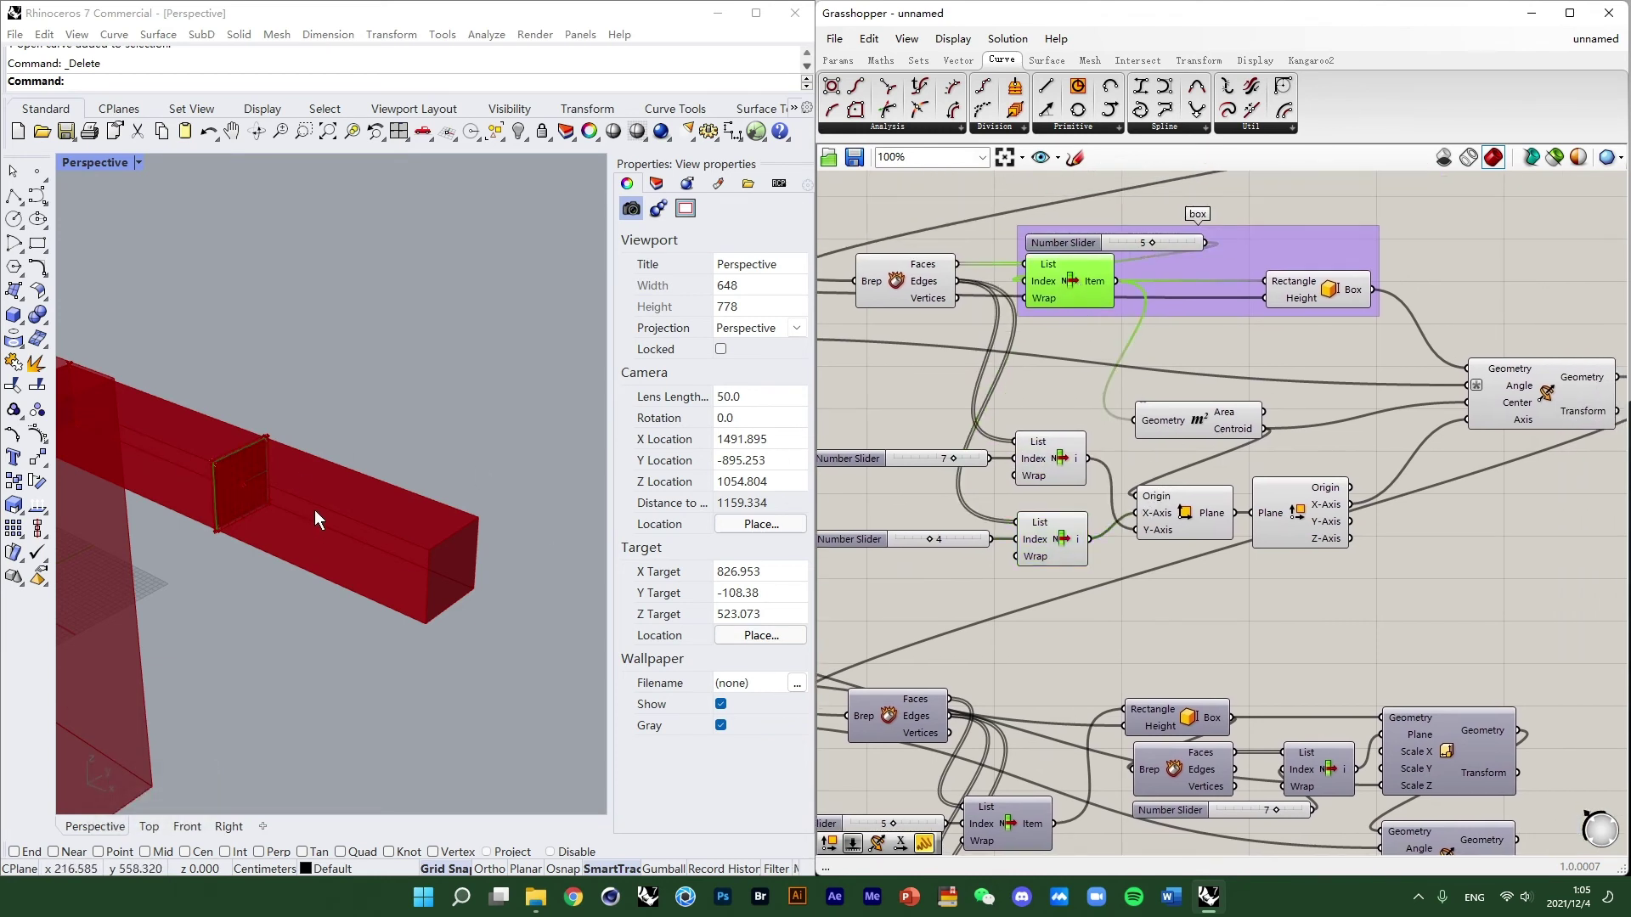
{"action": "scroll", "coordinate": [314, 510], "scroll_direction": "up", "scroll_amount": 2}
{"action": "scroll", "coordinate": [263, 472], "scroll_direction": "up", "scroll_amount": 5}
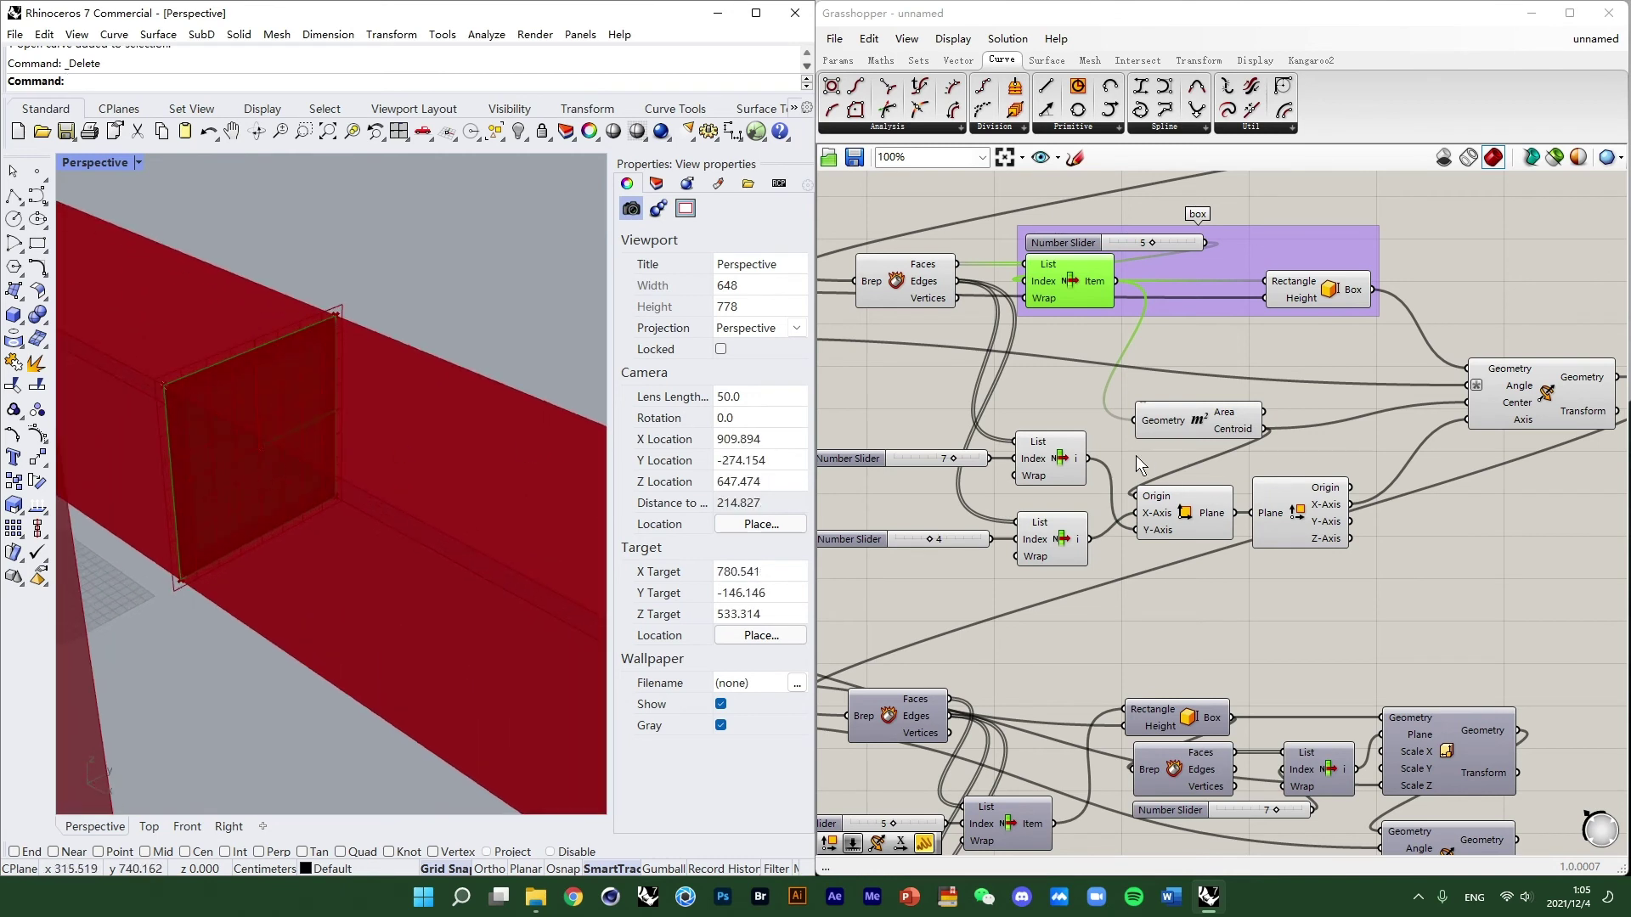
{"action": "left_click", "coordinate": [1213, 420]}
{"action": "scroll", "coordinate": [262, 438], "scroll_direction": "down", "scroll_amount": 6}
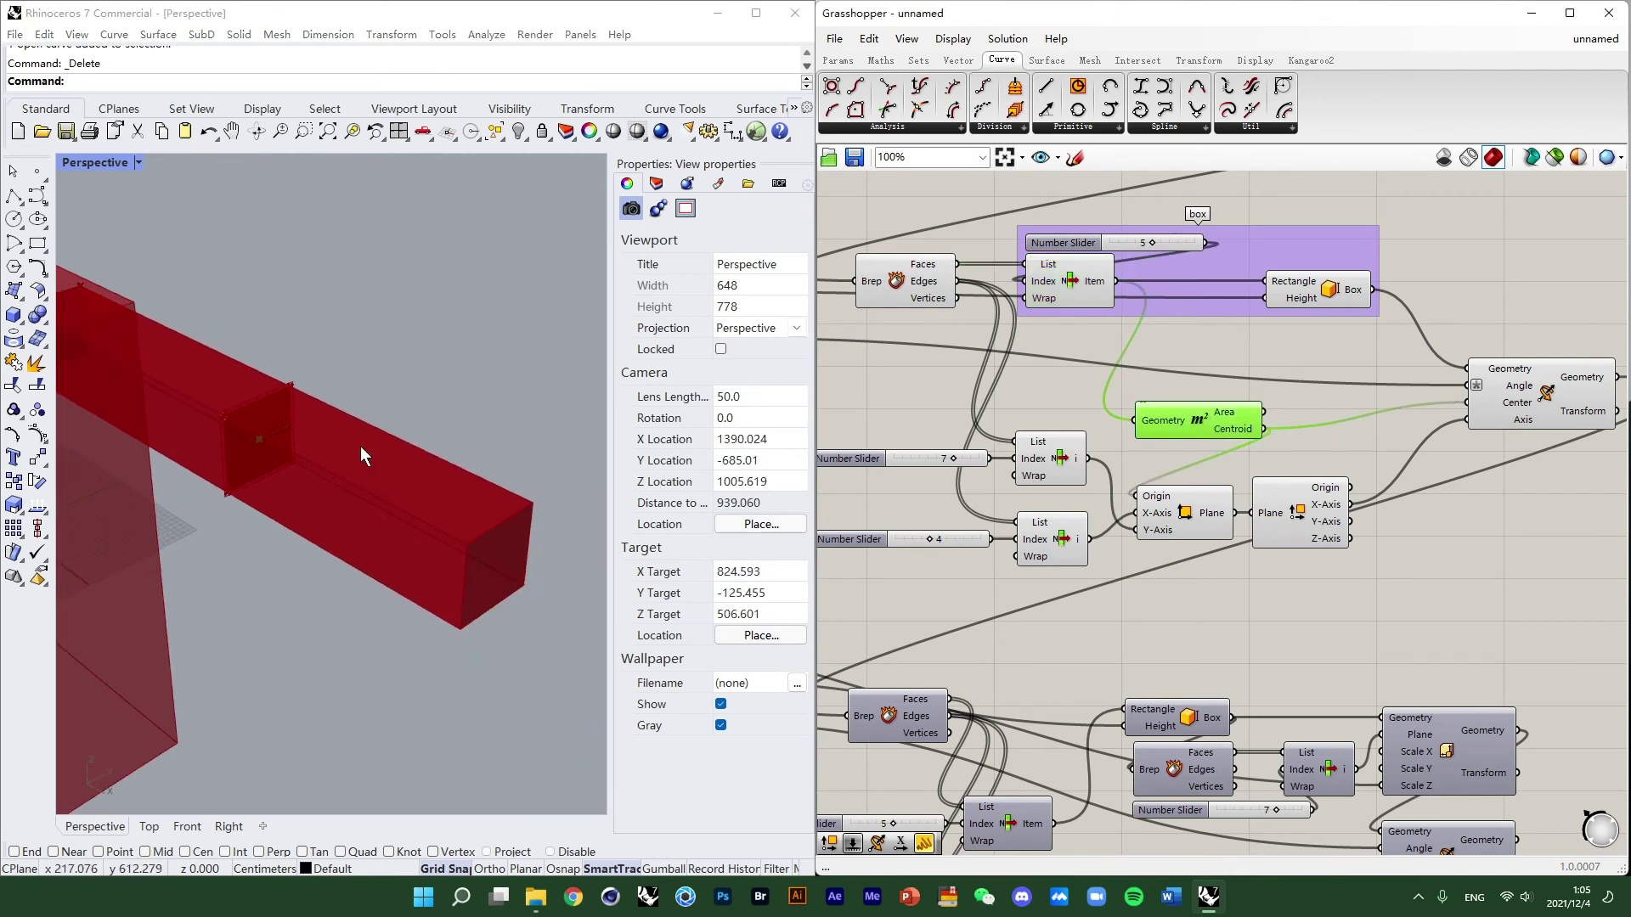
{"action": "left_click", "coordinate": [1556, 158]}
{"action": "left_click", "coordinate": [1556, 158]}
{"action": "left_click", "coordinate": [1556, 159]}
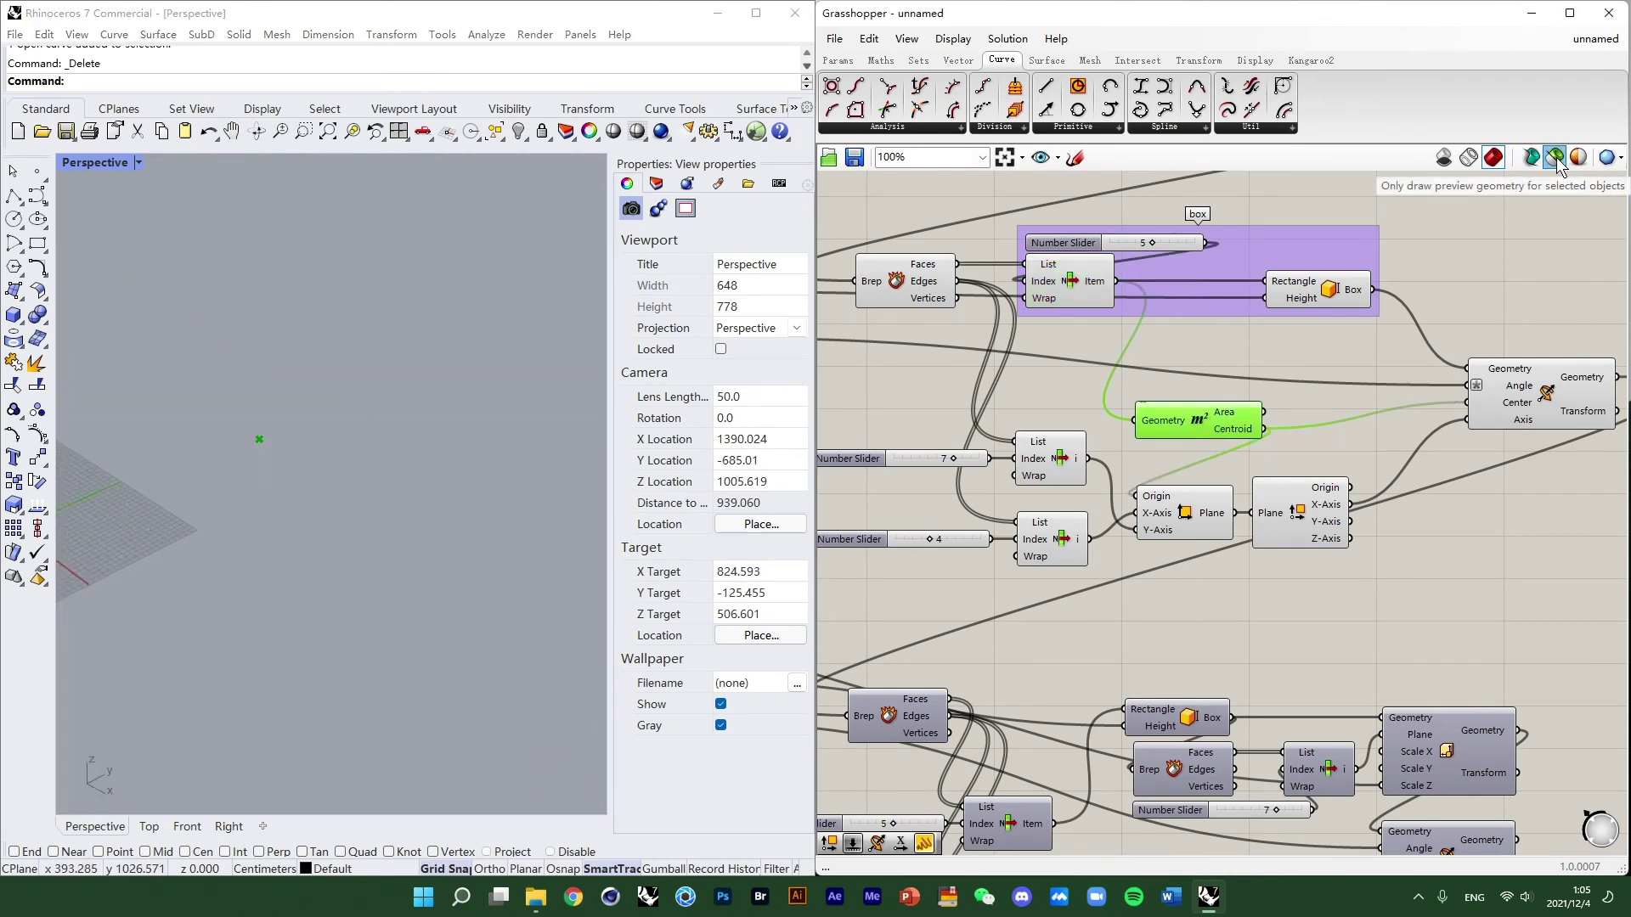
{"action": "left_click", "coordinate": [1556, 159]}
{"action": "scroll", "coordinate": [231, 399], "scroll_direction": "up", "scroll_amount": 3}
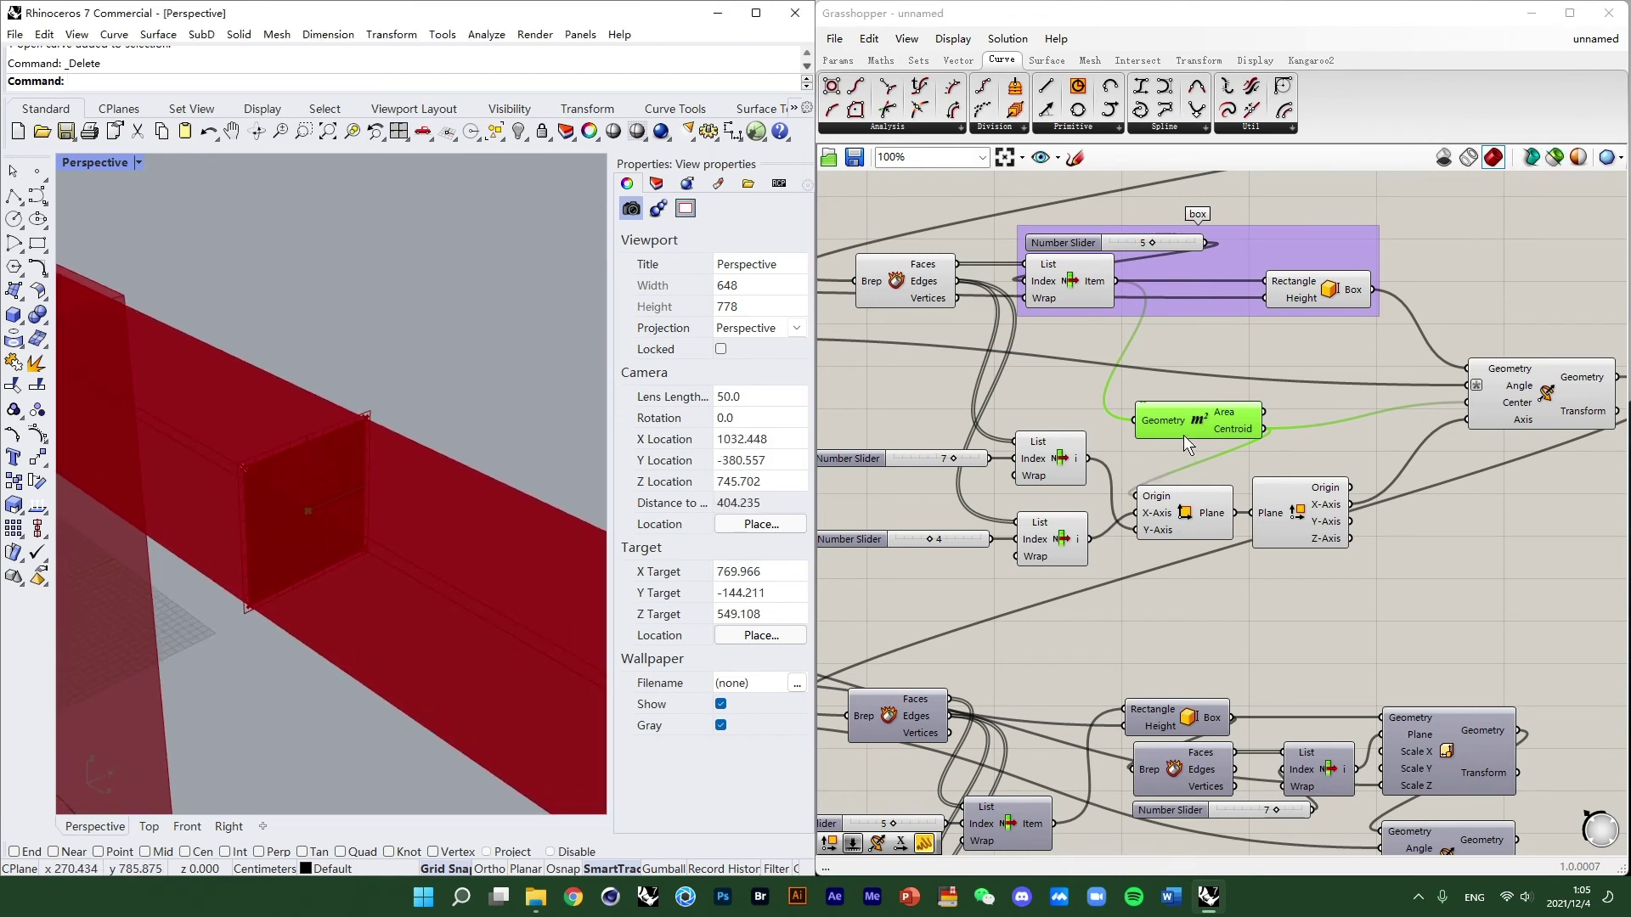
Move the Area component closer to the edge List Items, and stack Construct Plane above Deconstruct Plane beside it.
{"action": "left_click_drag", "start_coordinate": [1184, 432], "coordinate": [1153, 431]}
{"action": "left_click", "coordinate": [1056, 469]}
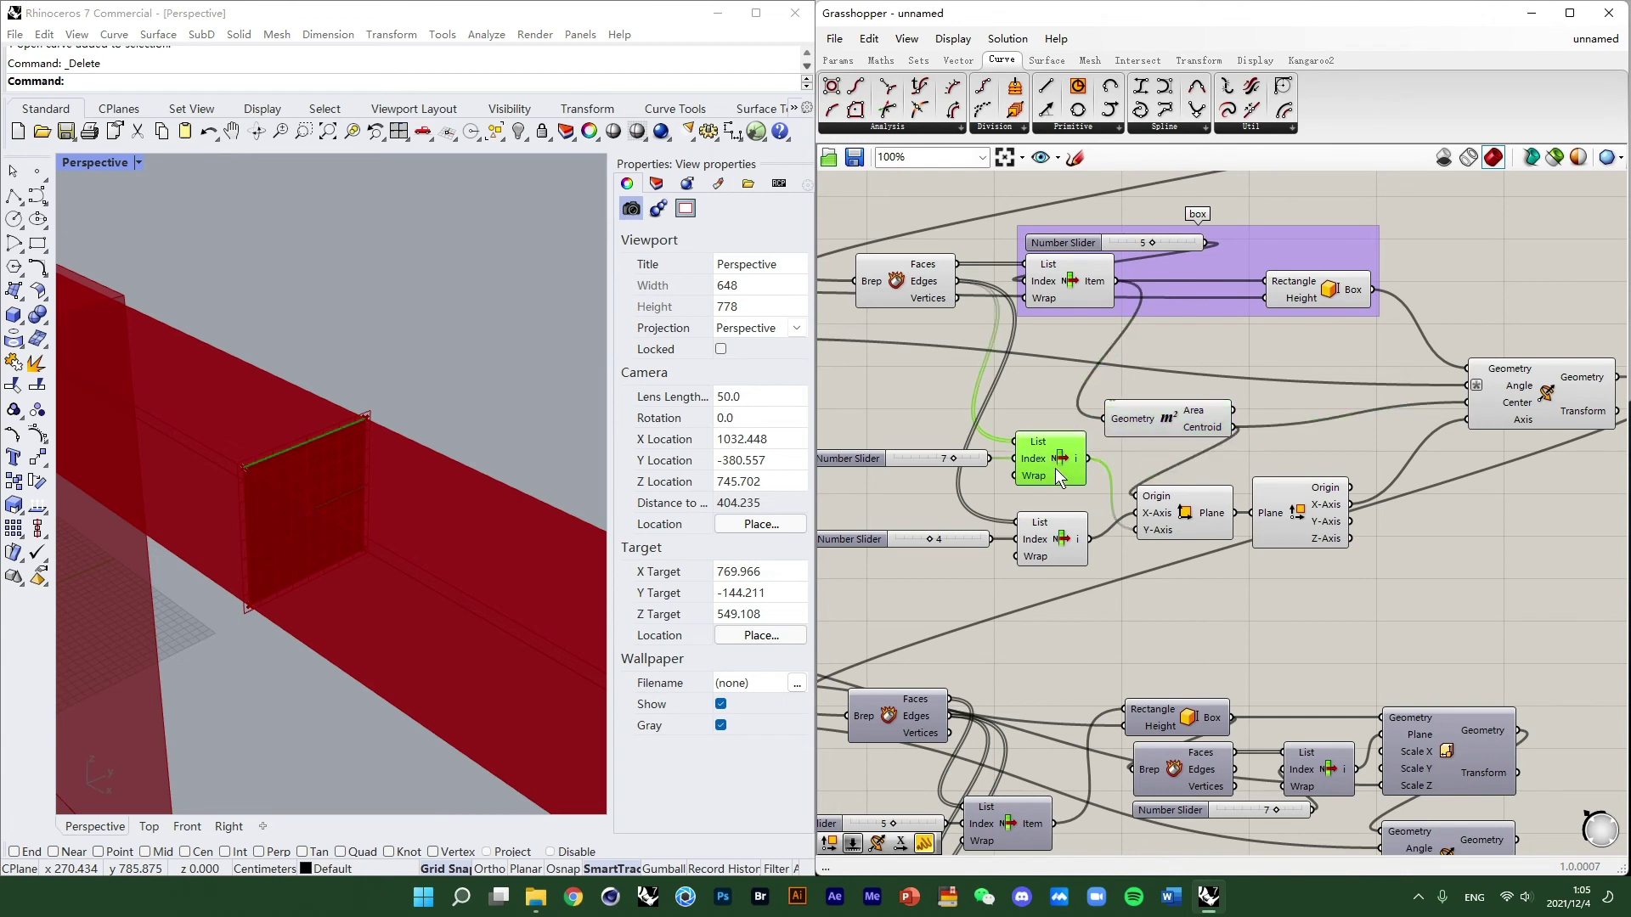
{"action": "left_click_drag", "start_coordinate": [1179, 507], "coordinate": [1292, 437]}
{"action": "mouse_move", "coordinate": [1295, 514]}
{"action": "left_mouse_down"}
{"action": "mouse_move", "coordinate": [1201, 514]}
{"action": "mouse_move", "coordinate": [1287, 508]}
{"action": "left_mouse_up"}
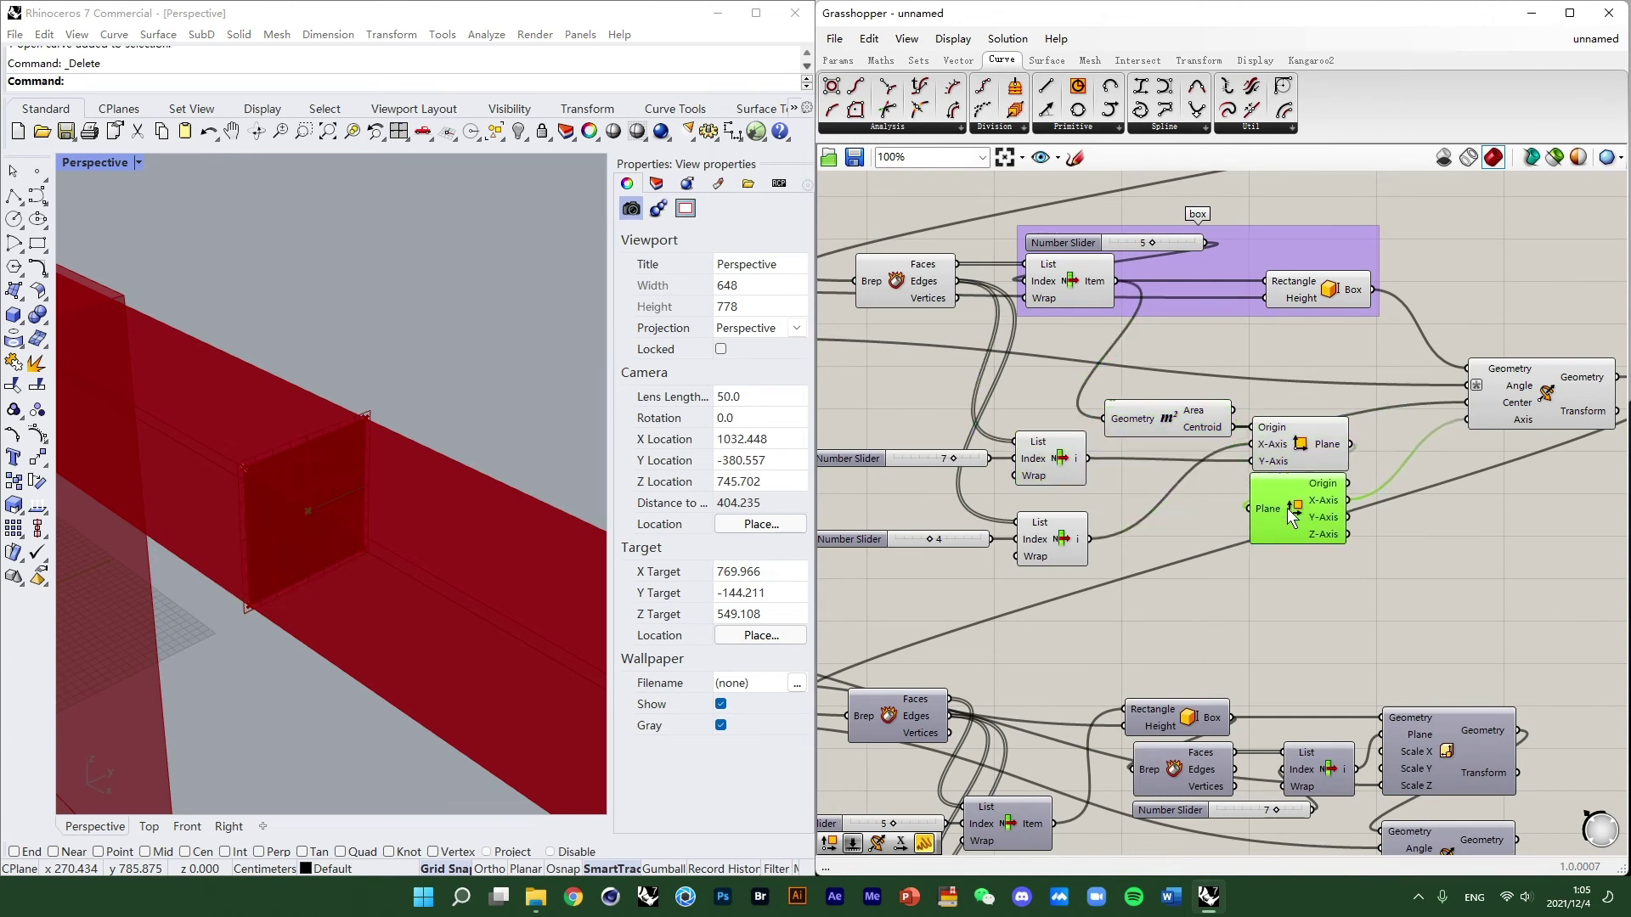
Examine the constructed plane on the forearm's end face and the deconstructed axis feeding its rotation.
{"action": "left_click", "coordinate": [1292, 464]}
{"action": "scroll", "coordinate": [198, 447], "scroll_direction": "down", "scroll_amount": 7}
{"action": "scroll", "coordinate": [251, 478], "scroll_direction": "up", "scroll_amount": 5}
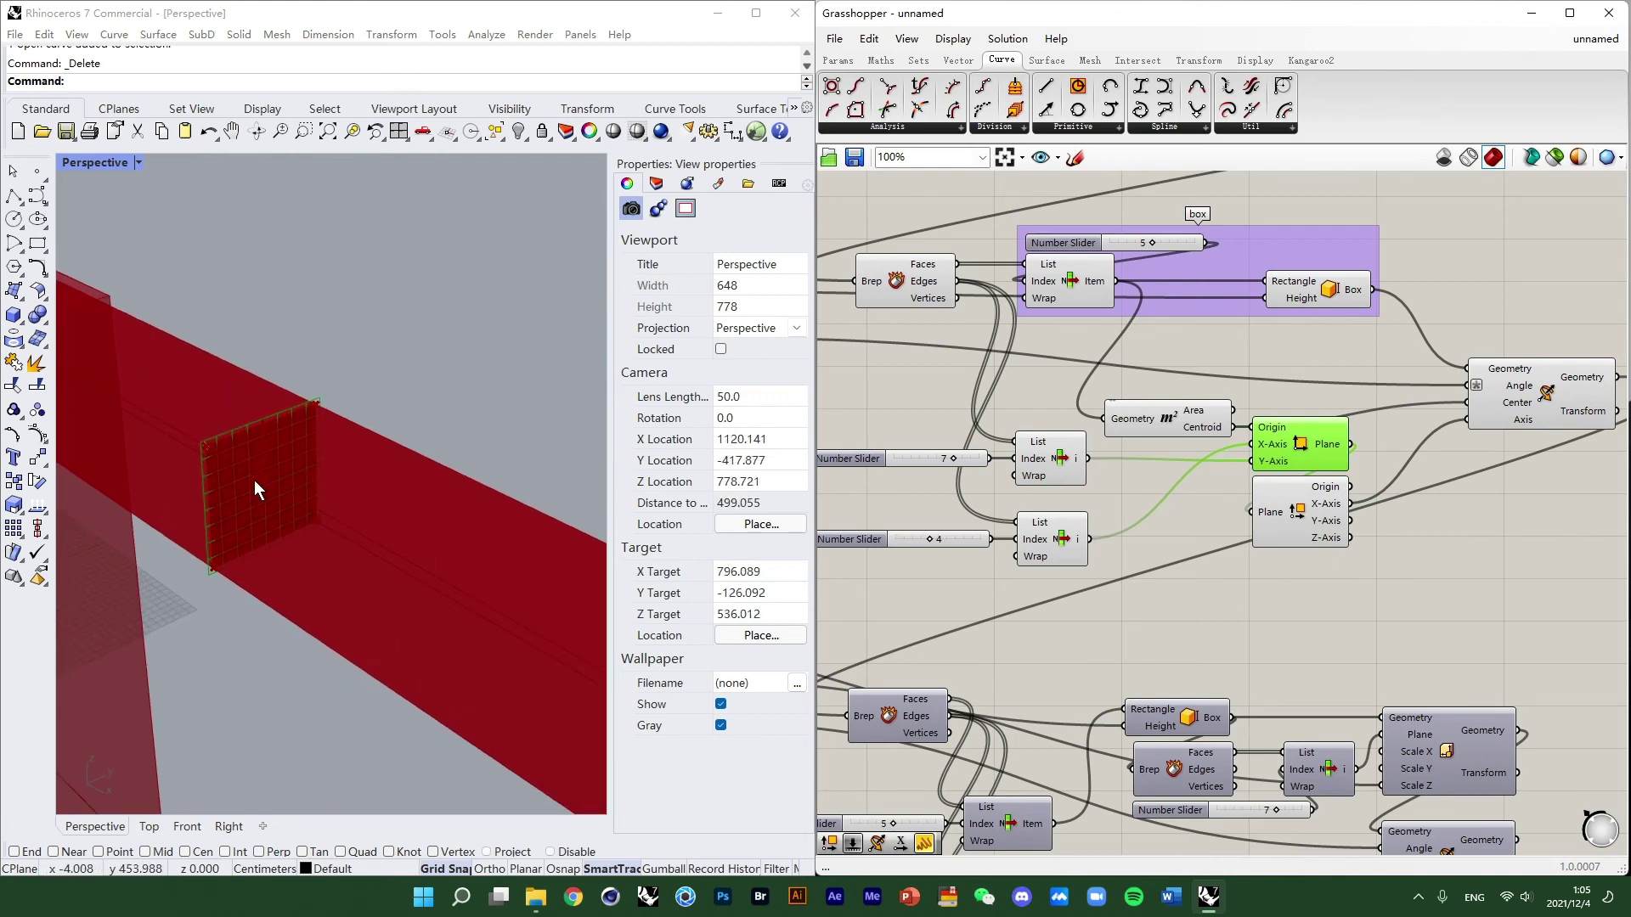
{"action": "left_click", "coordinate": [1291, 522]}
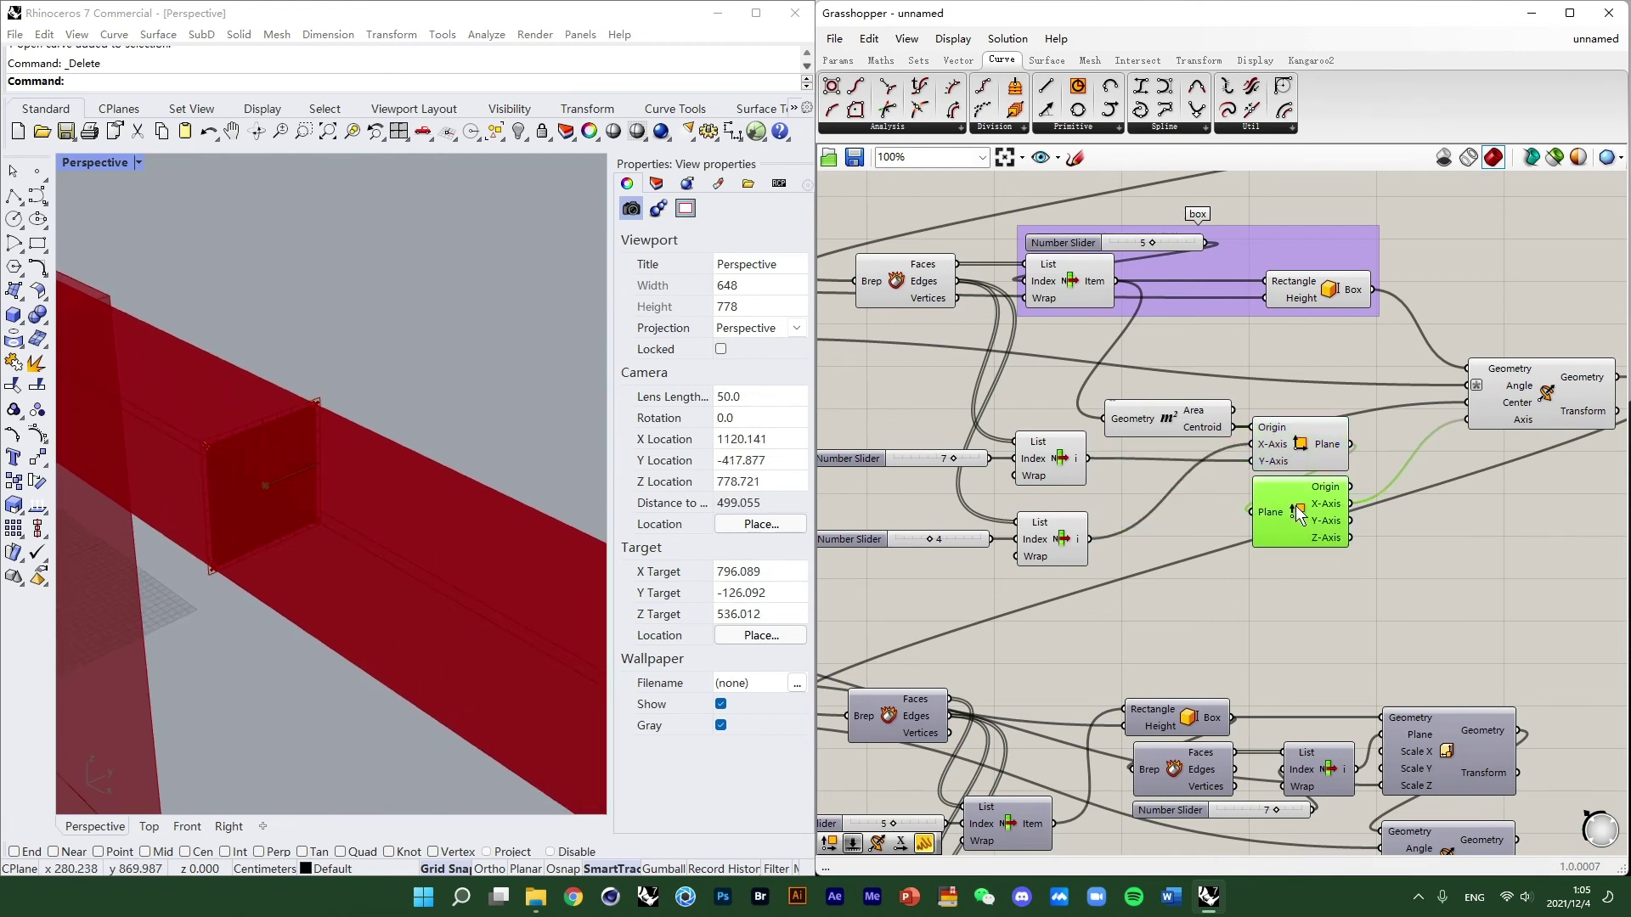
{"action": "scroll", "coordinate": [1104, 472], "scroll_direction": "down", "scroll_amount": 3}
{"action": "scroll", "coordinate": [1227, 491], "scroll_direction": "up", "scroll_amount": 3}
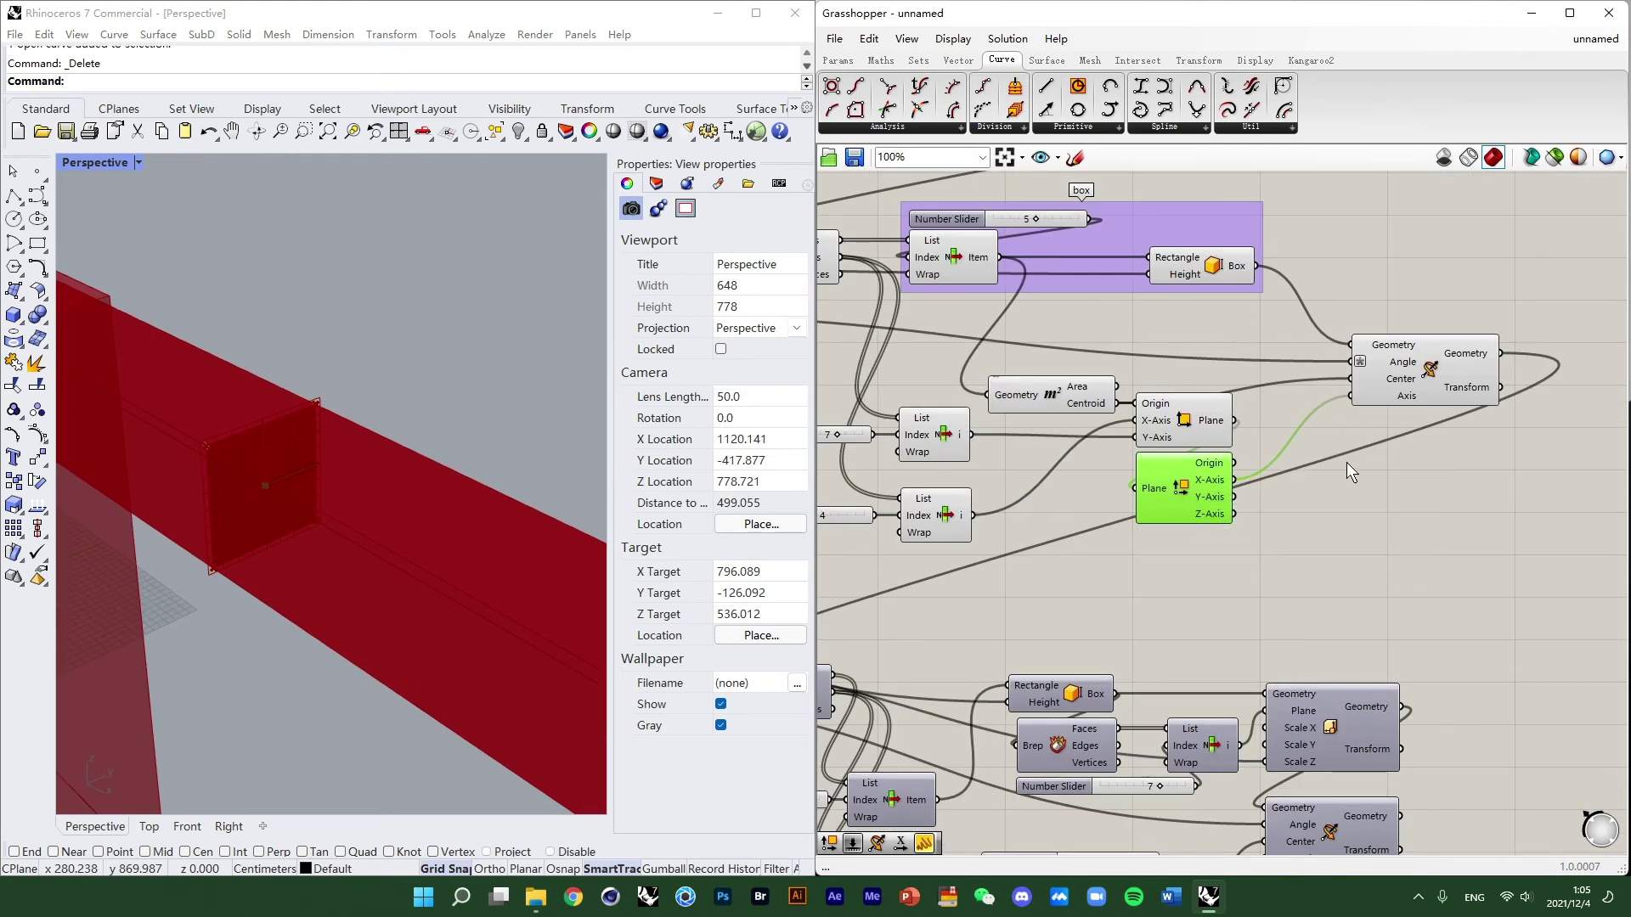
Group the forearm's two edge List Items, their sliders, Area, Construct Plane and Deconstruct Plane components.
{"action": "scroll", "coordinate": [1337, 537], "scroll_direction": "down", "scroll_amount": 2}
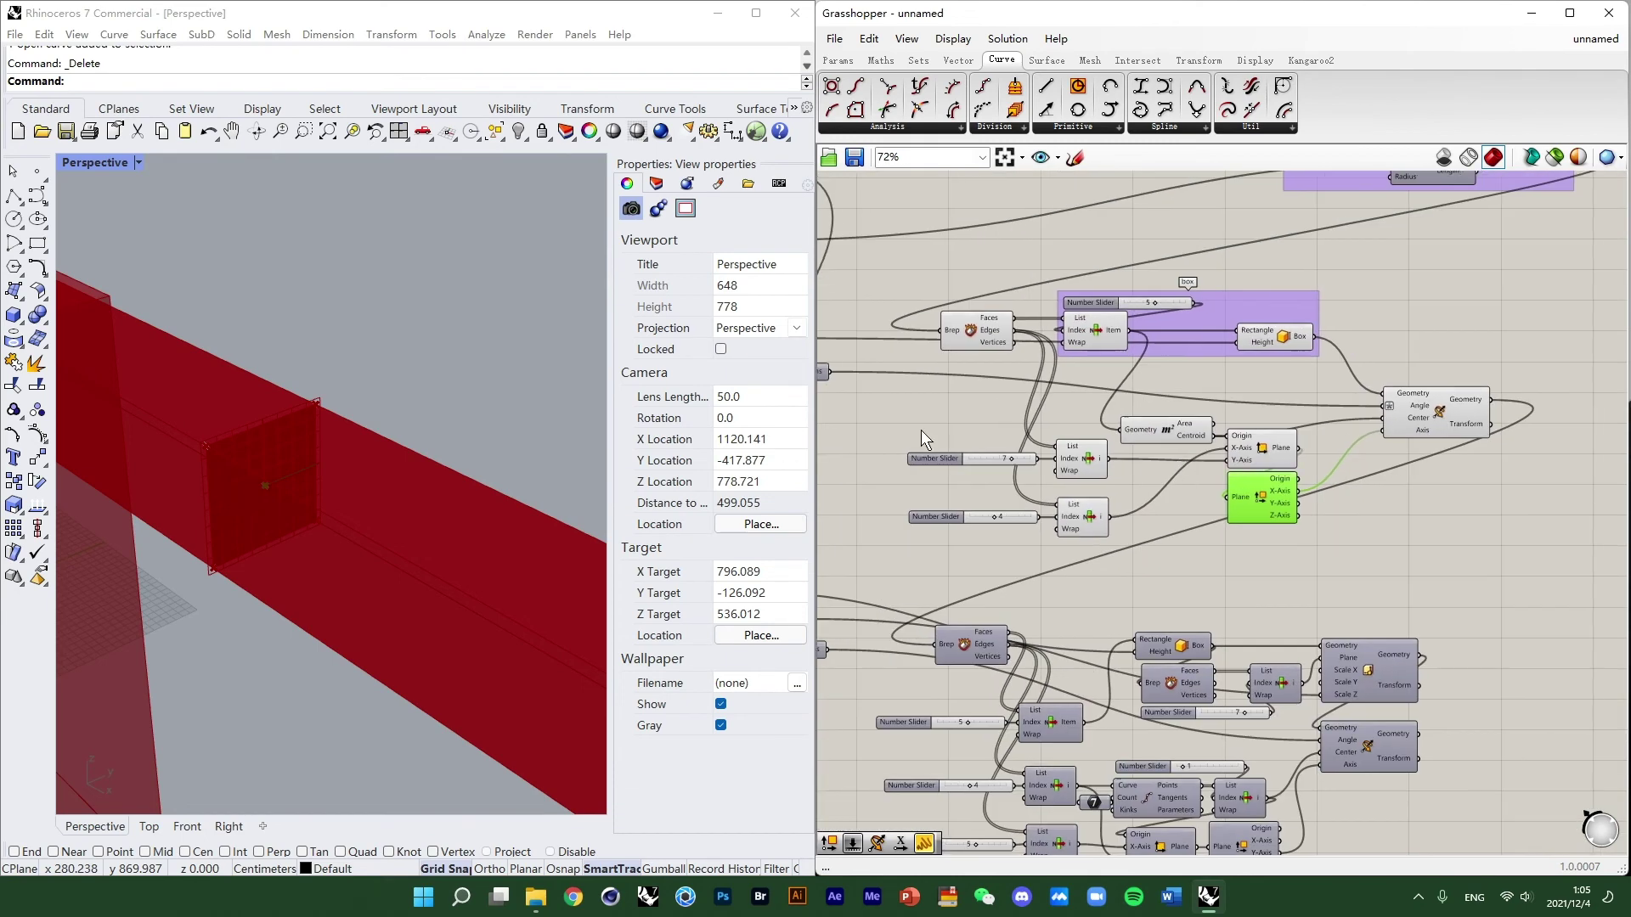
{"action": "left_click", "coordinate": [1276, 542]}
{"action": "left_click_drag", "start_coordinate": [1276, 542], "coordinate": [1350, 567]}
{"action": "middle_click", "coordinate": [1239, 481]}
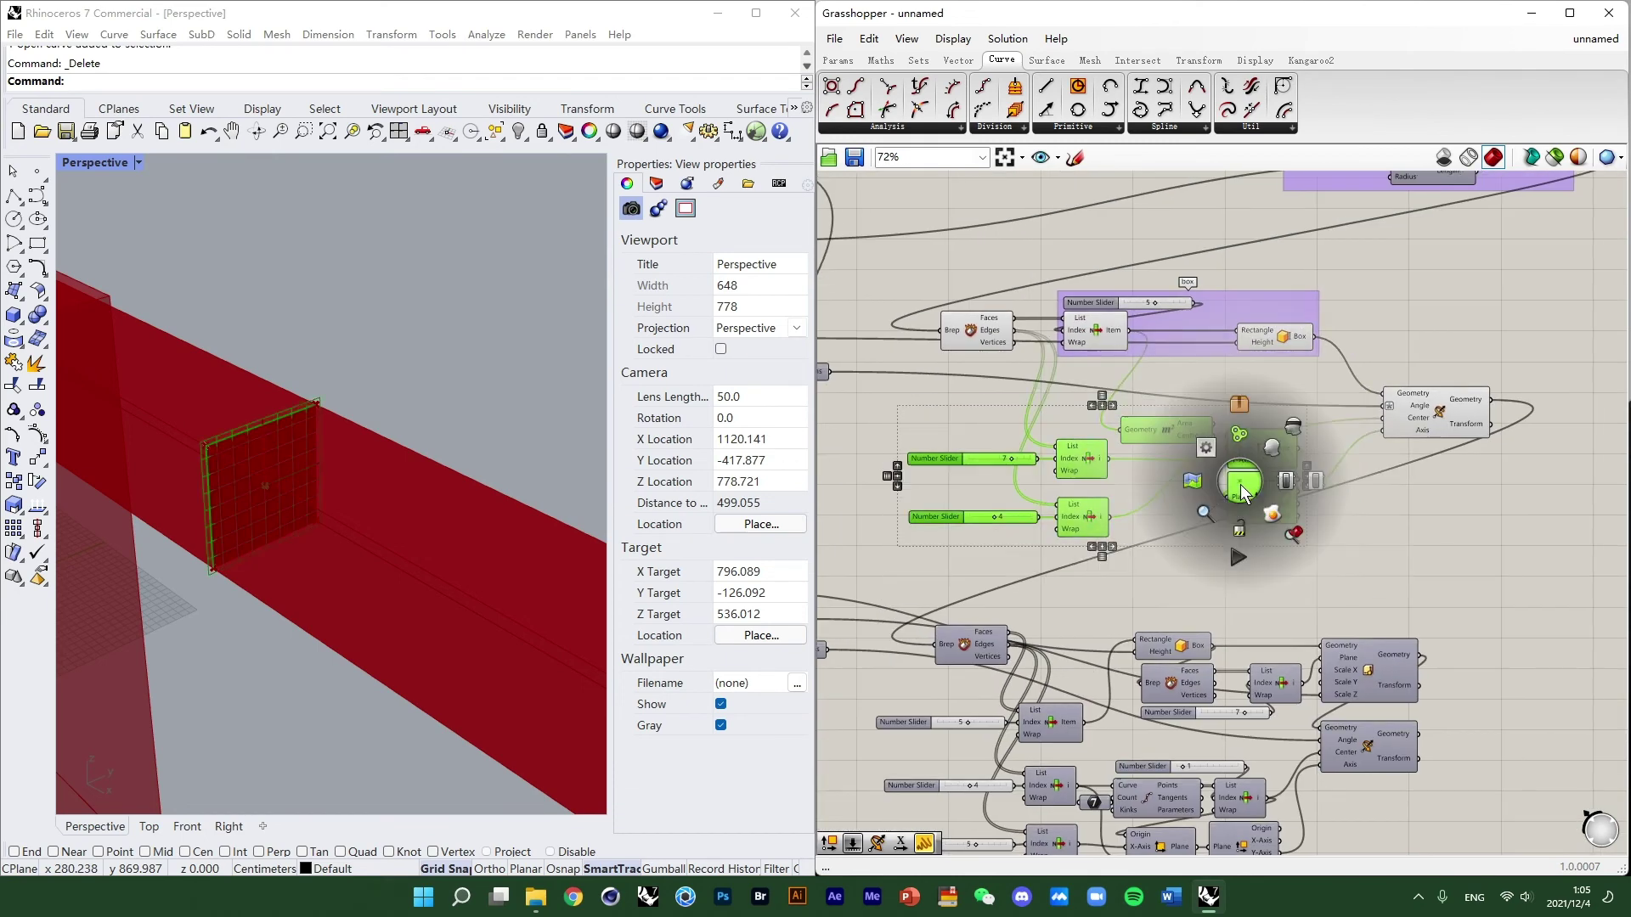
{"action": "left_click", "coordinate": [1236, 417]}
Label the new group "rotate axis".
{"action": "right_click", "coordinate": [1067, 433]}
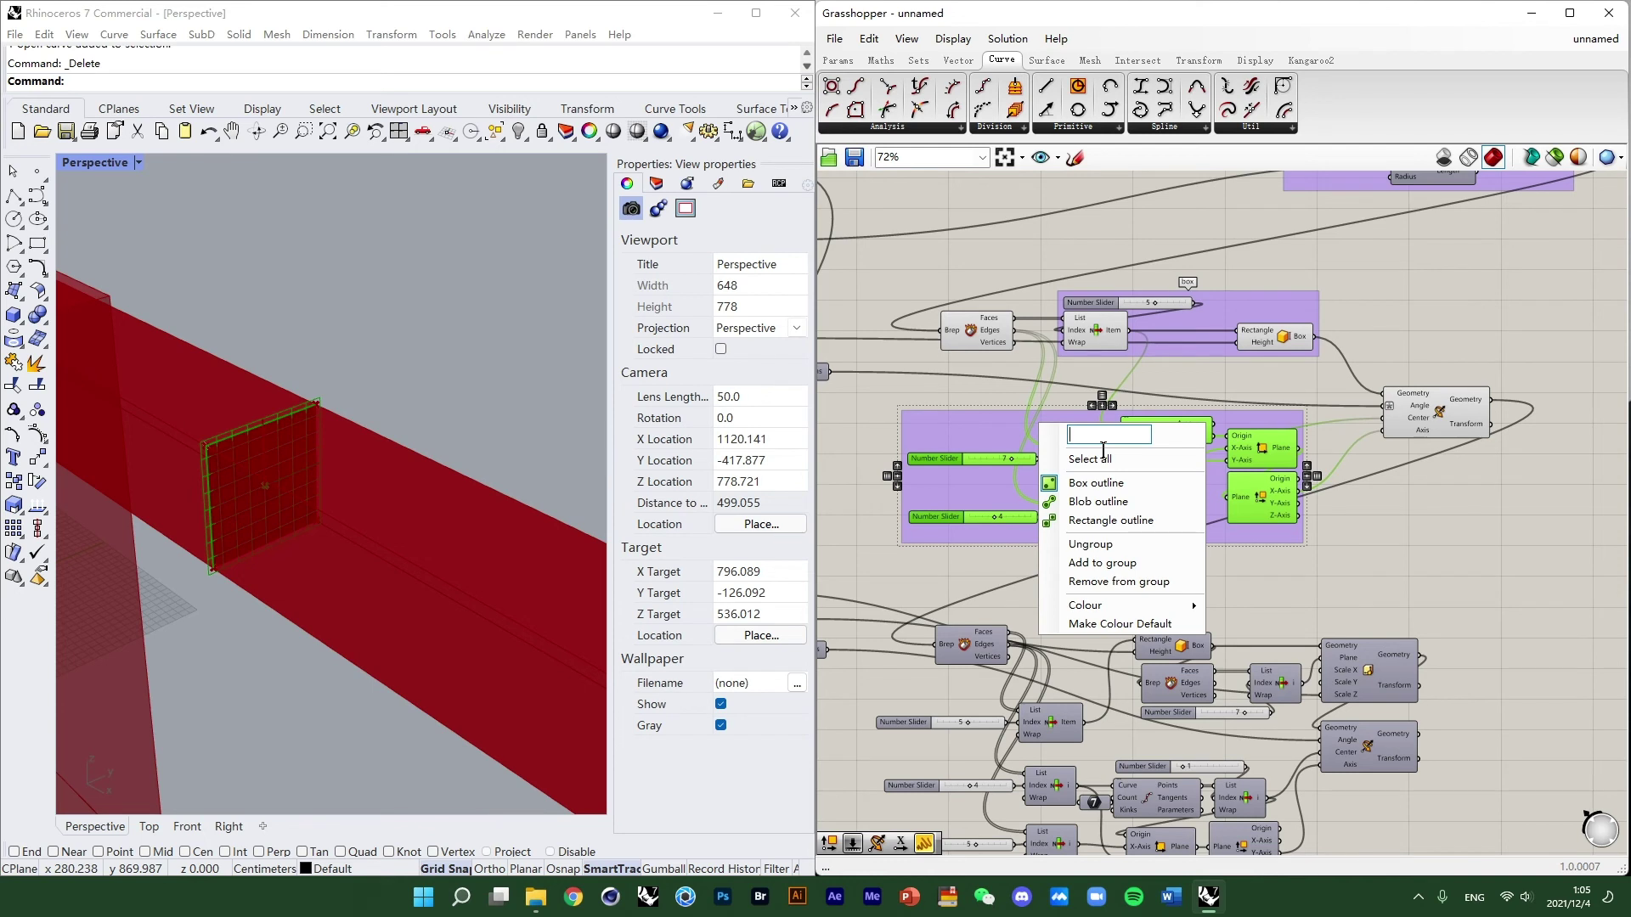
{"action": "type", "text": "rota"}
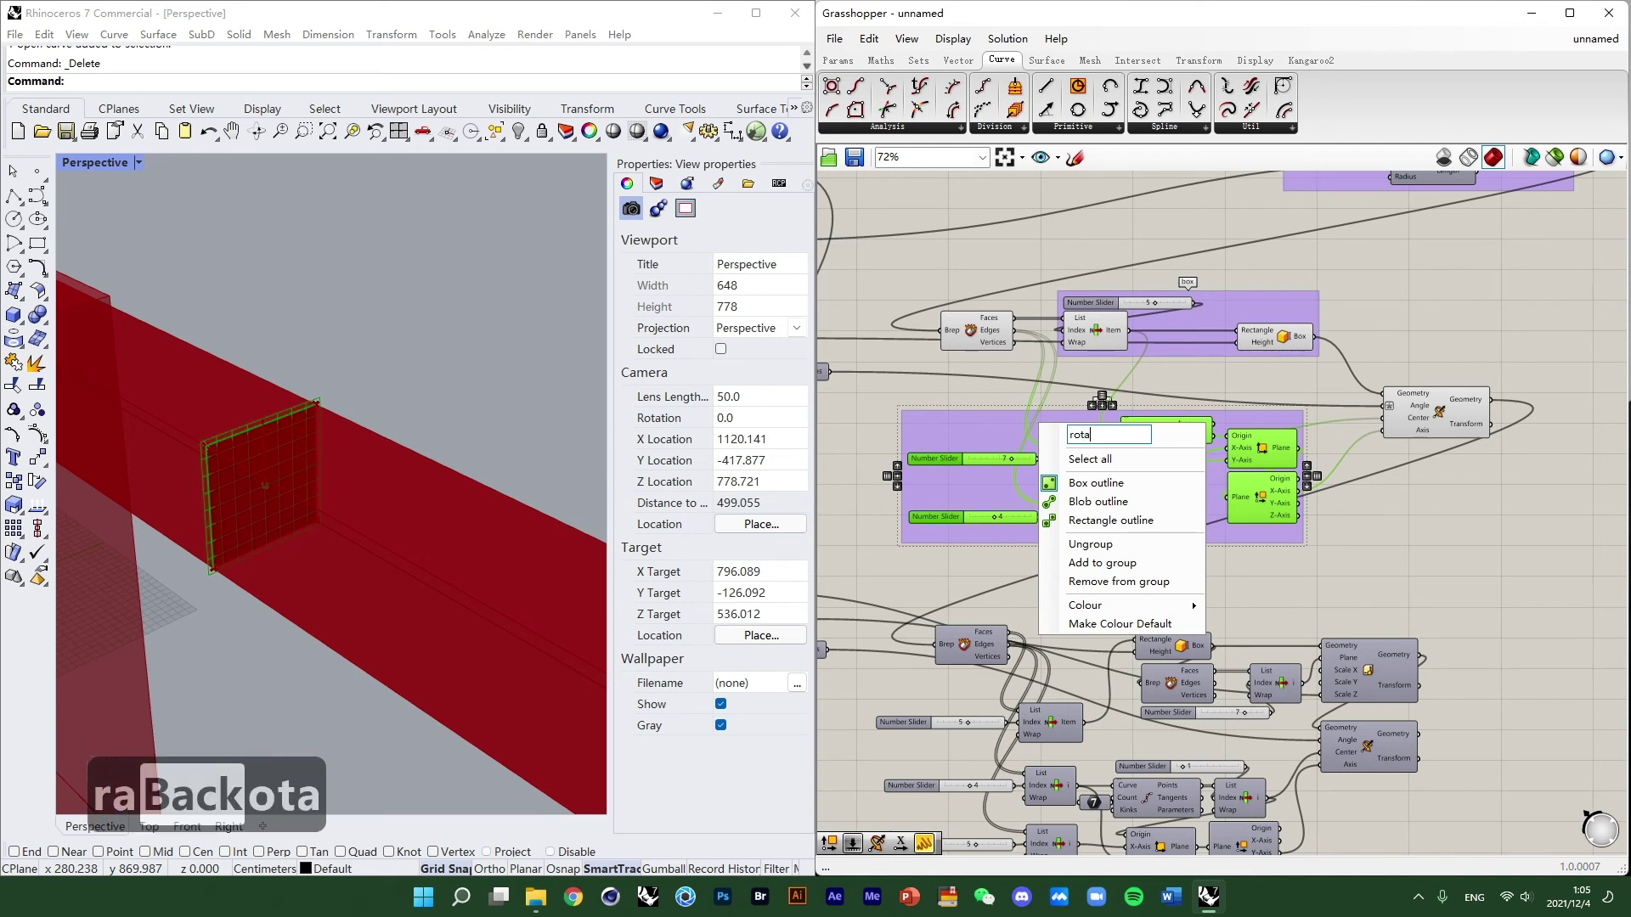
{"action": "type", "text": "te axiz"}
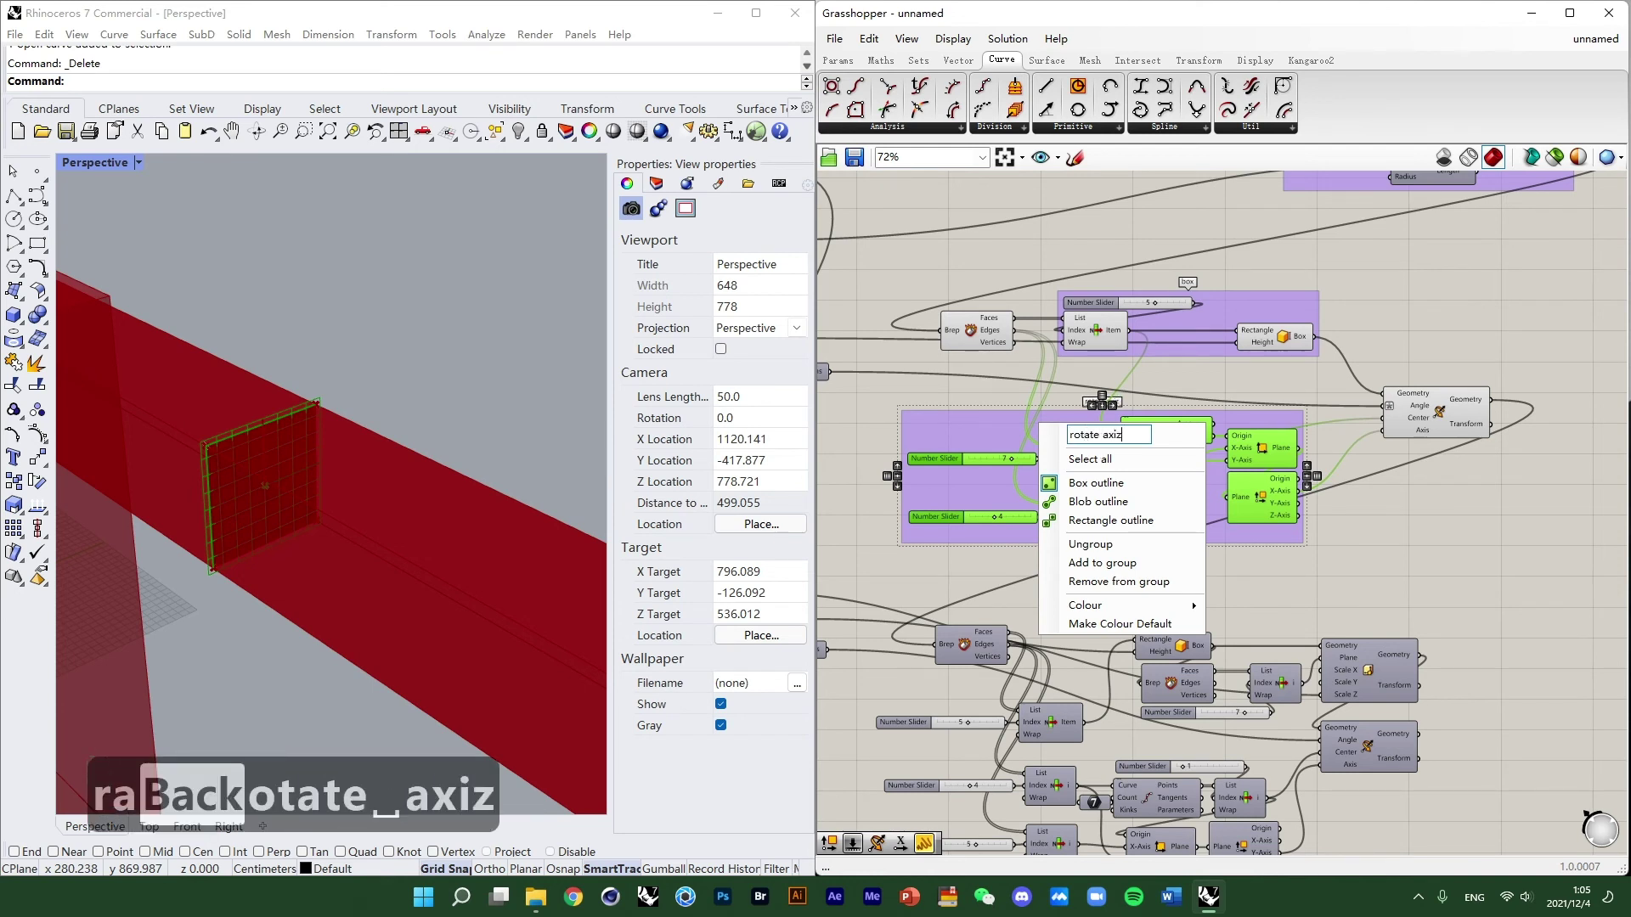
{"action": "key", "text": "BackSpace"}
{"action": "type", "text": "s"}
{"action": "left_click", "coordinate": [1344, 522]}
{"action": "scroll", "coordinate": [1243, 501], "scroll_direction": "up", "scroll_amount": 1}
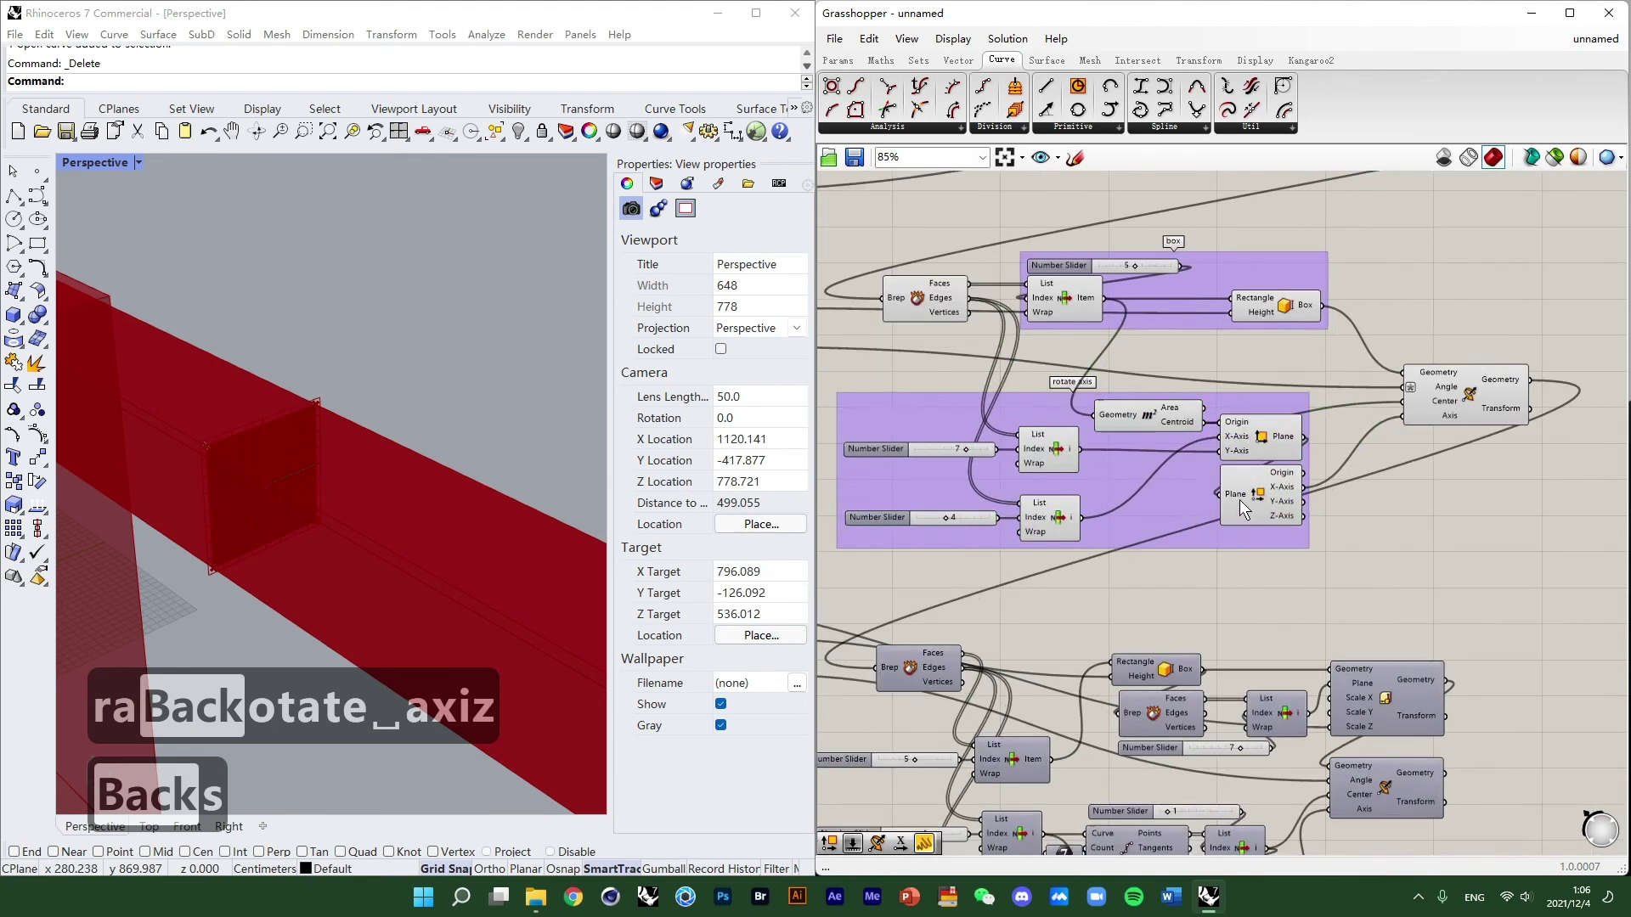
Move the forearm's "box" group closer to the Deconstruct Brep component.
{"action": "scroll", "coordinate": [1231, 496], "scroll_direction": "down", "scroll_amount": 1}
{"action": "right_click_drag", "start_coordinate": [1096, 446], "coordinate": [1052, 423]}
{"action": "scroll", "coordinate": [1112, 314], "scroll_direction": "up", "scroll_amount": 2}
{"action": "right_click_drag", "start_coordinate": [1053, 319], "coordinate": [1159, 345]}
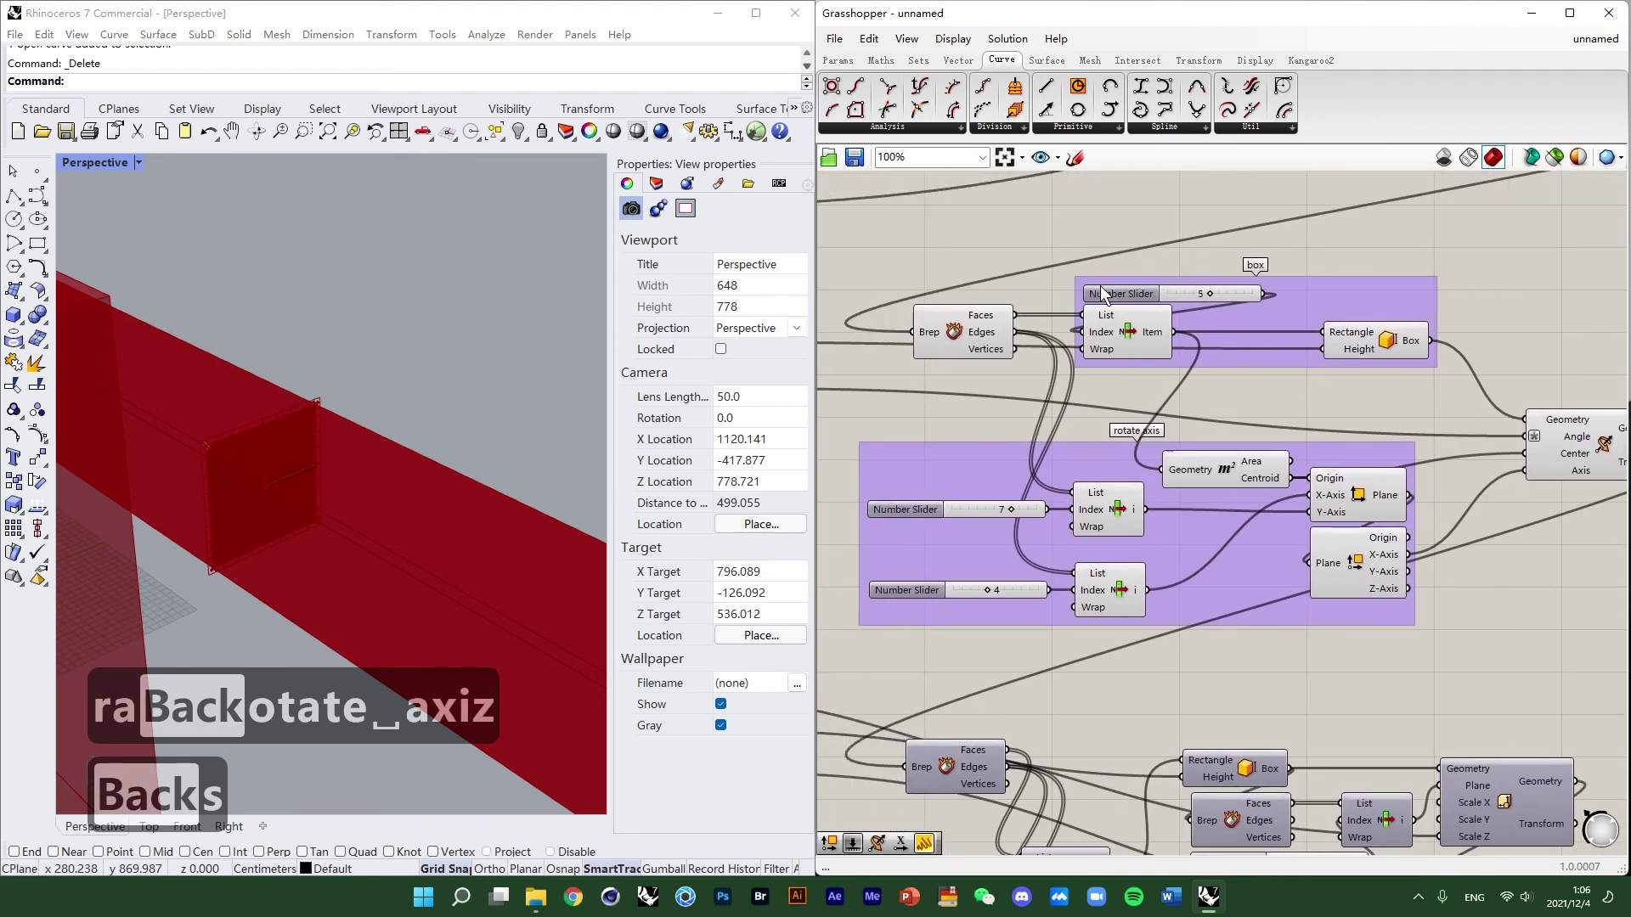
{"action": "left_click_drag", "start_coordinate": [1099, 286], "coordinate": [1065, 286]}
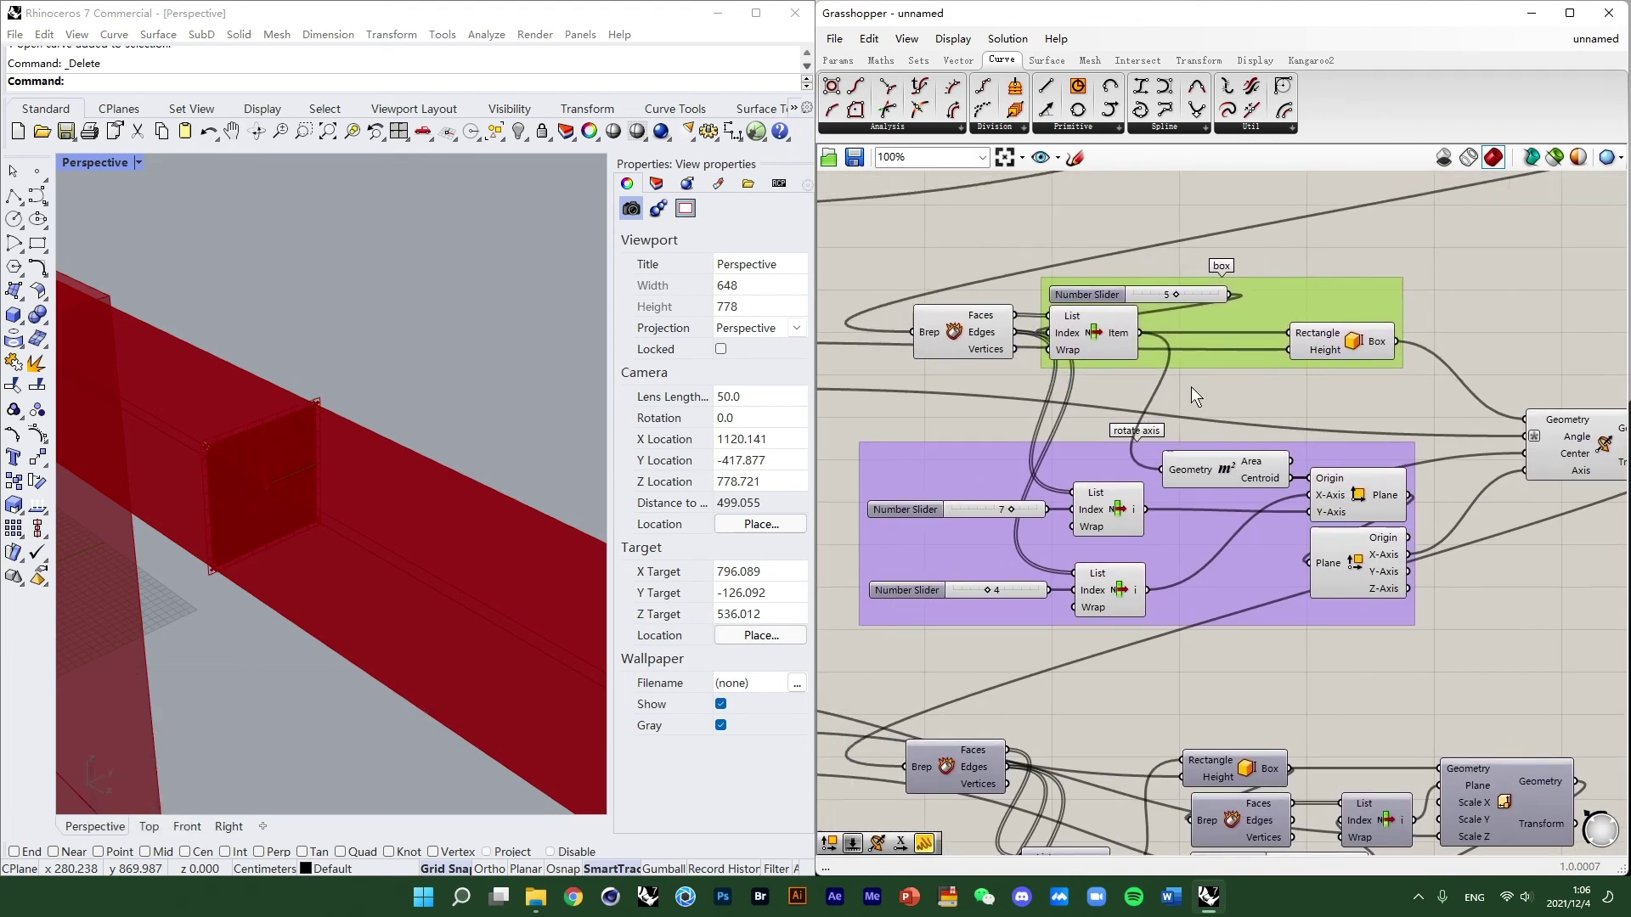
Examine the forearm's rotation component and its geometry, angle, center and axis inputs.
{"action": "scroll", "coordinate": [1257, 395], "scroll_direction": "up", "scroll_amount": 1}
{"action": "right_click_drag", "start_coordinate": [1323, 396], "coordinate": [1225, 395]}
{"action": "left_click", "coordinate": [1231, 395]}
{"action": "right_click_drag", "start_coordinate": [1413, 543], "coordinate": [1330, 448]}
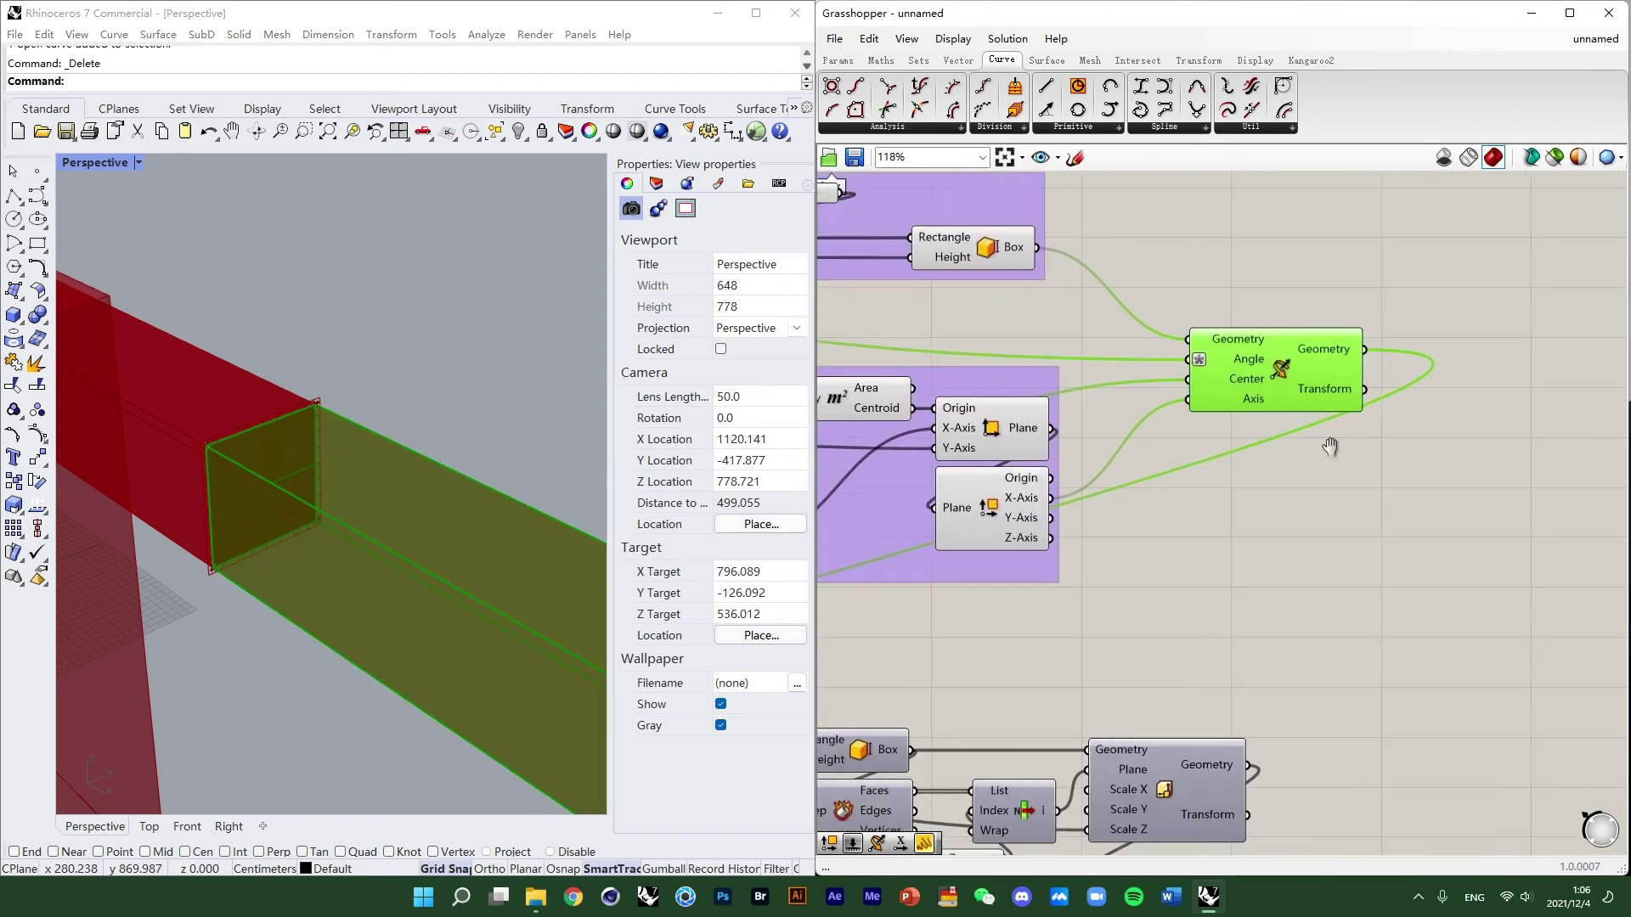
{"action": "scroll", "coordinate": [1330, 448], "scroll_direction": "down", "scroll_amount": 1}
{"action": "left_click", "coordinate": [1349, 414]}
{"action": "scroll", "coordinate": [1185, 435], "scroll_direction": "down", "scroll_amount": 3}
{"action": "scroll", "coordinate": [1316, 450], "scroll_direction": "up", "scroll_amount": 1}
{"action": "left_click", "coordinate": [1321, 456]}
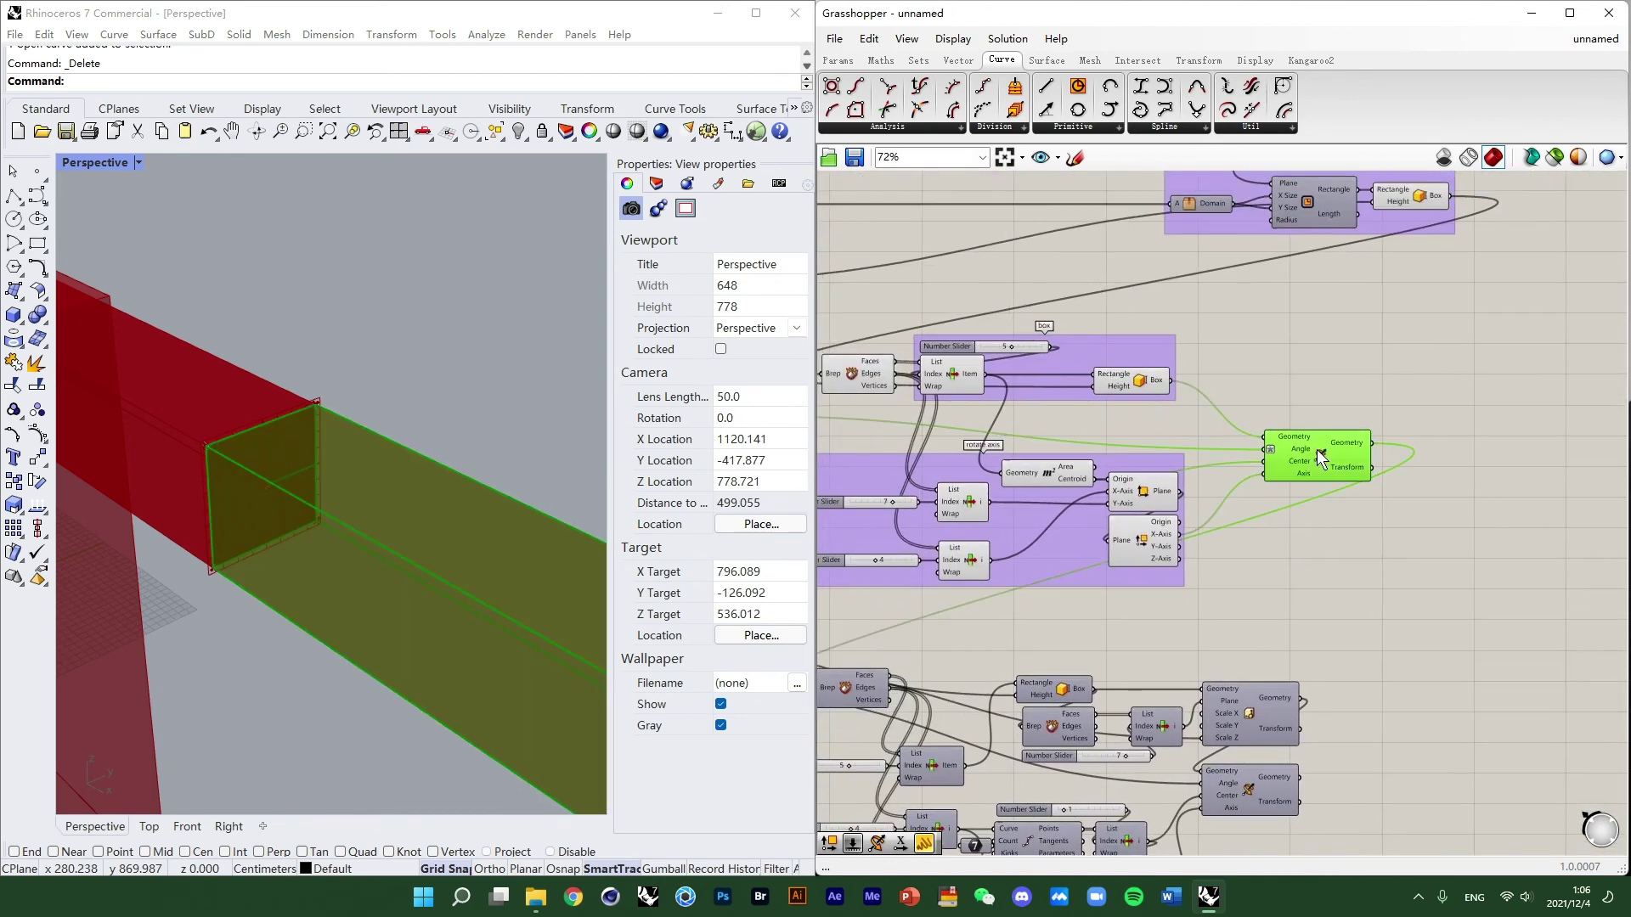
{"action": "scroll", "coordinate": [981, 457], "scroll_direction": "up", "scroll_amount": 1}
{"action": "scroll", "coordinate": [1308, 459], "scroll_direction": "down", "scroll_amount": 1}
{"action": "scroll", "coordinate": [1296, 487], "scroll_direction": "up", "scroll_amount": 2}
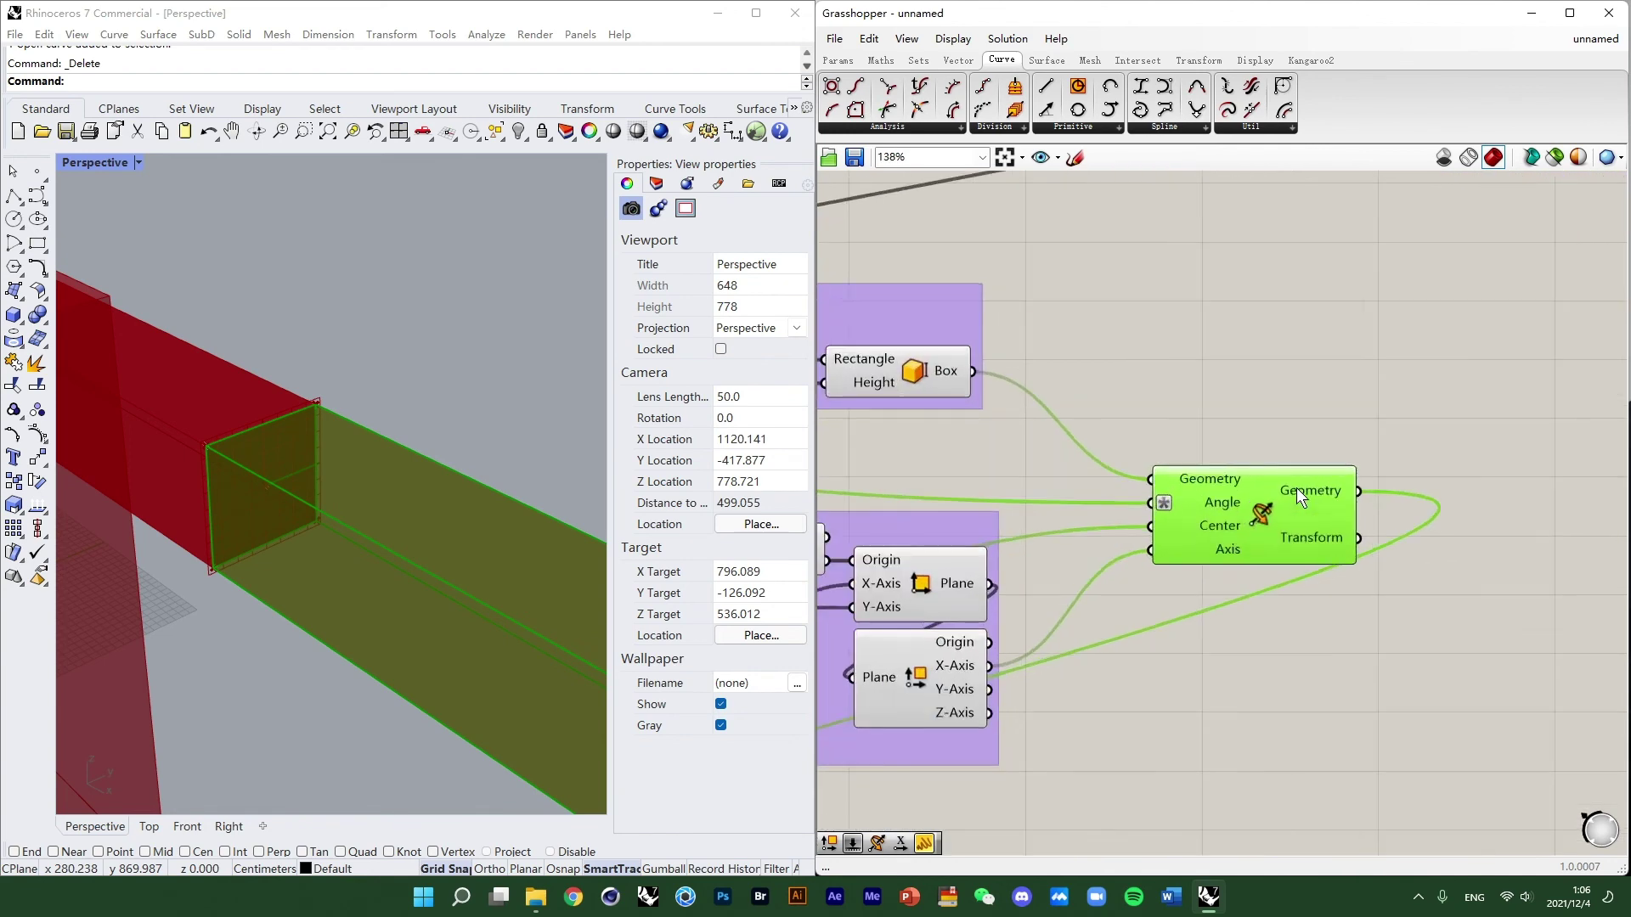
{"action": "scroll", "coordinate": [1296, 487], "scroll_direction": "up", "scroll_amount": 1}
{"action": "left_click", "coordinate": [1274, 450]}
{"action": "left_click", "coordinate": [1243, 501]}
{"action": "left_click_drag", "start_coordinate": [1226, 503], "coordinate": [1222, 456]}
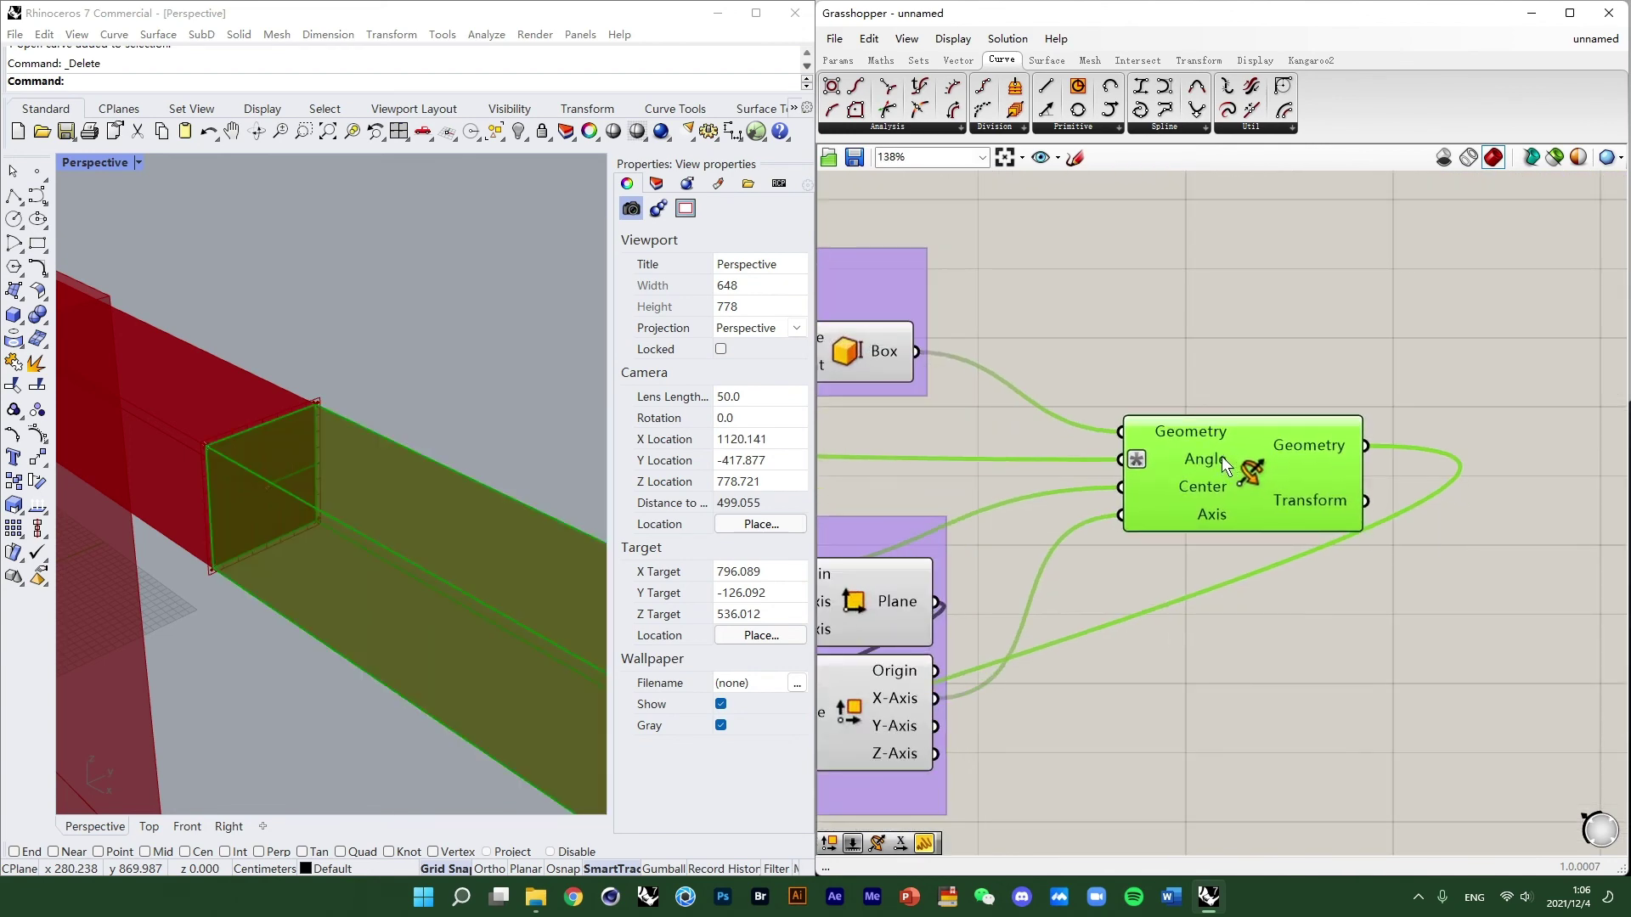
{"action": "scroll", "coordinate": [1480, 491], "scroll_direction": "down", "scroll_amount": 2}
{"action": "left_click", "coordinate": [1479, 491]}
Turn on the preview of all the hand components below the "rotate axis" group.
{"action": "scroll", "coordinate": [1378, 318], "scroll_direction": "down", "scroll_amount": 3}
{"action": "scroll", "coordinate": [1179, 319], "scroll_direction": "down", "scroll_amount": 1}
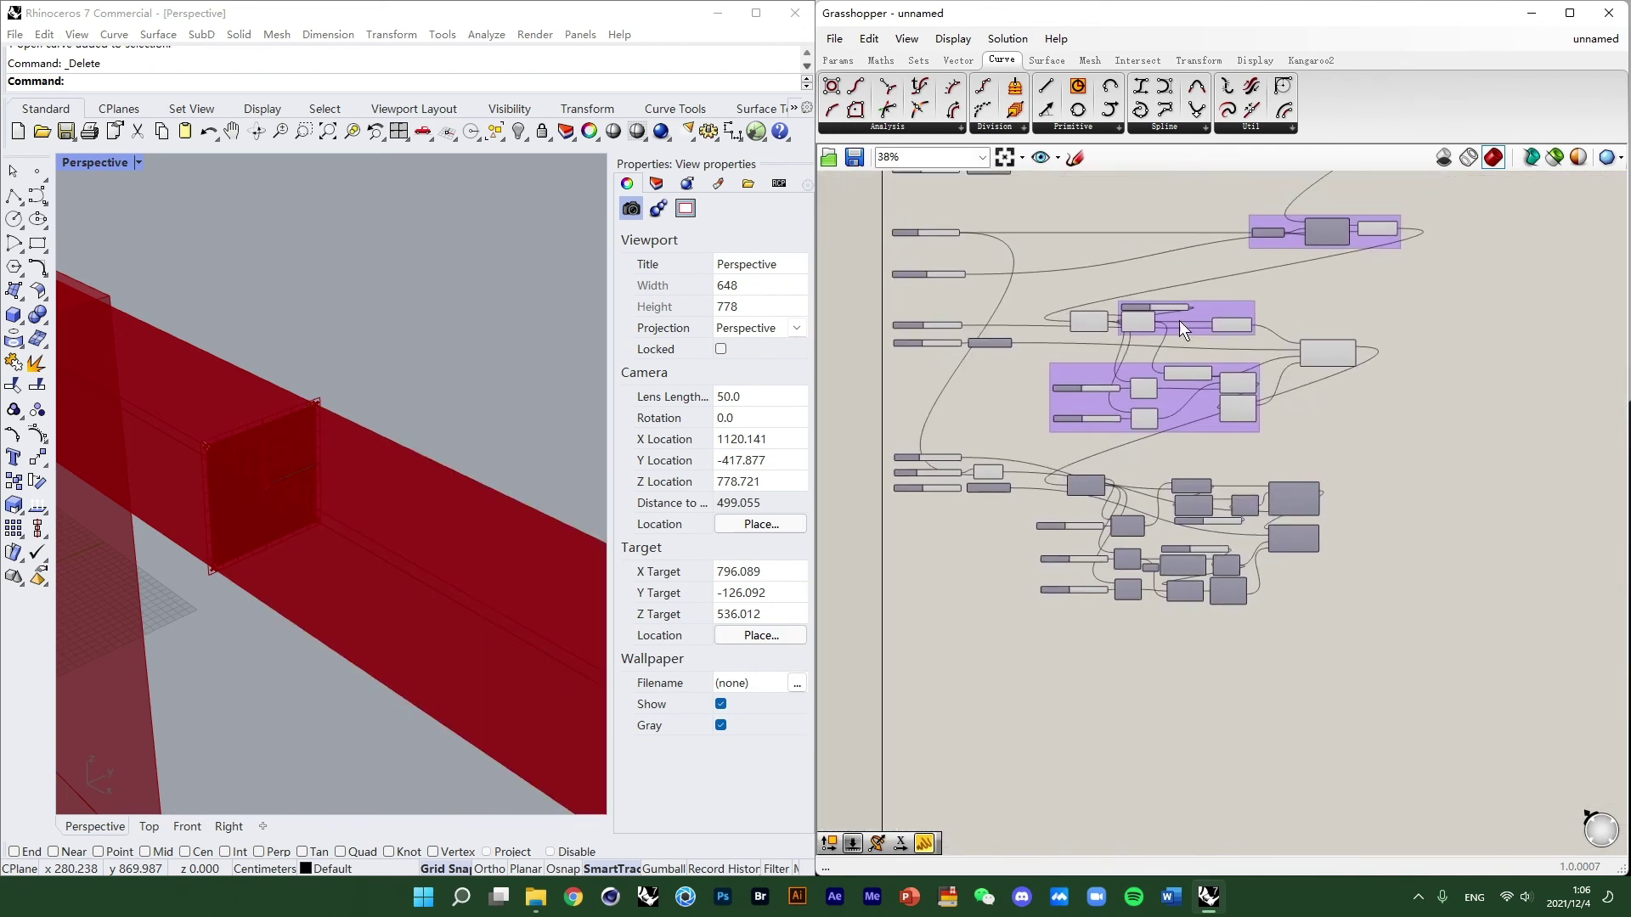
{"action": "scroll", "coordinate": [1179, 319], "scroll_direction": "up", "scroll_amount": 2}
{"action": "scroll", "coordinate": [233, 411], "scroll_direction": "down", "scroll_amount": 5}
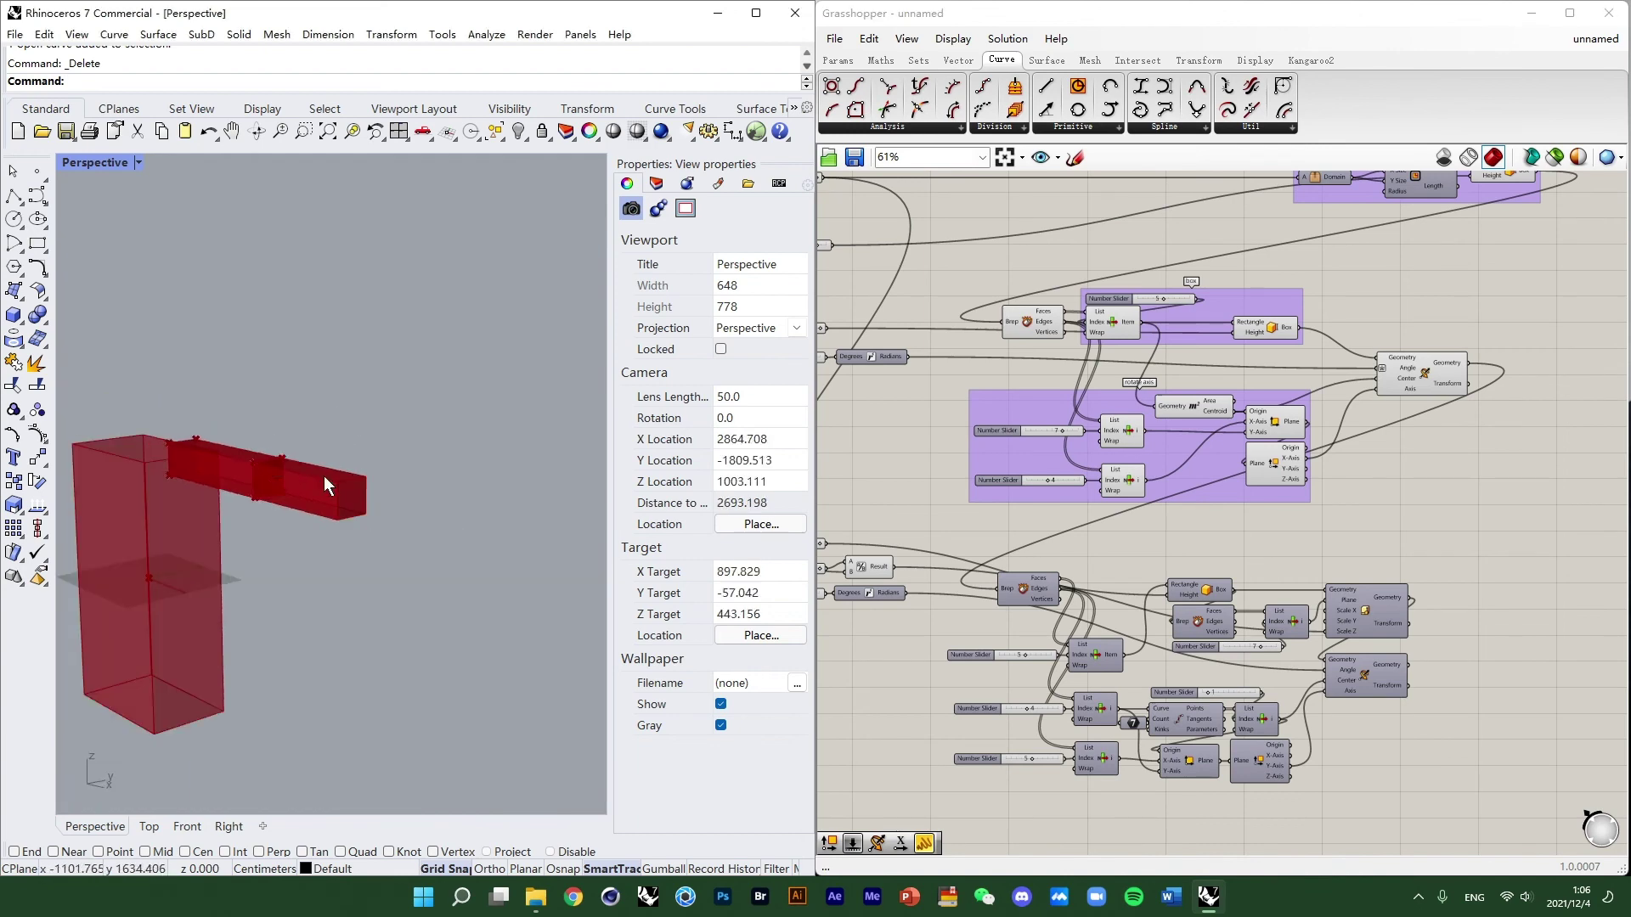
{"action": "scroll", "coordinate": [323, 484], "scroll_direction": "up", "scroll_amount": 3}
{"action": "scroll", "coordinate": [1333, 565], "scroll_direction": "down", "scroll_amount": 2}
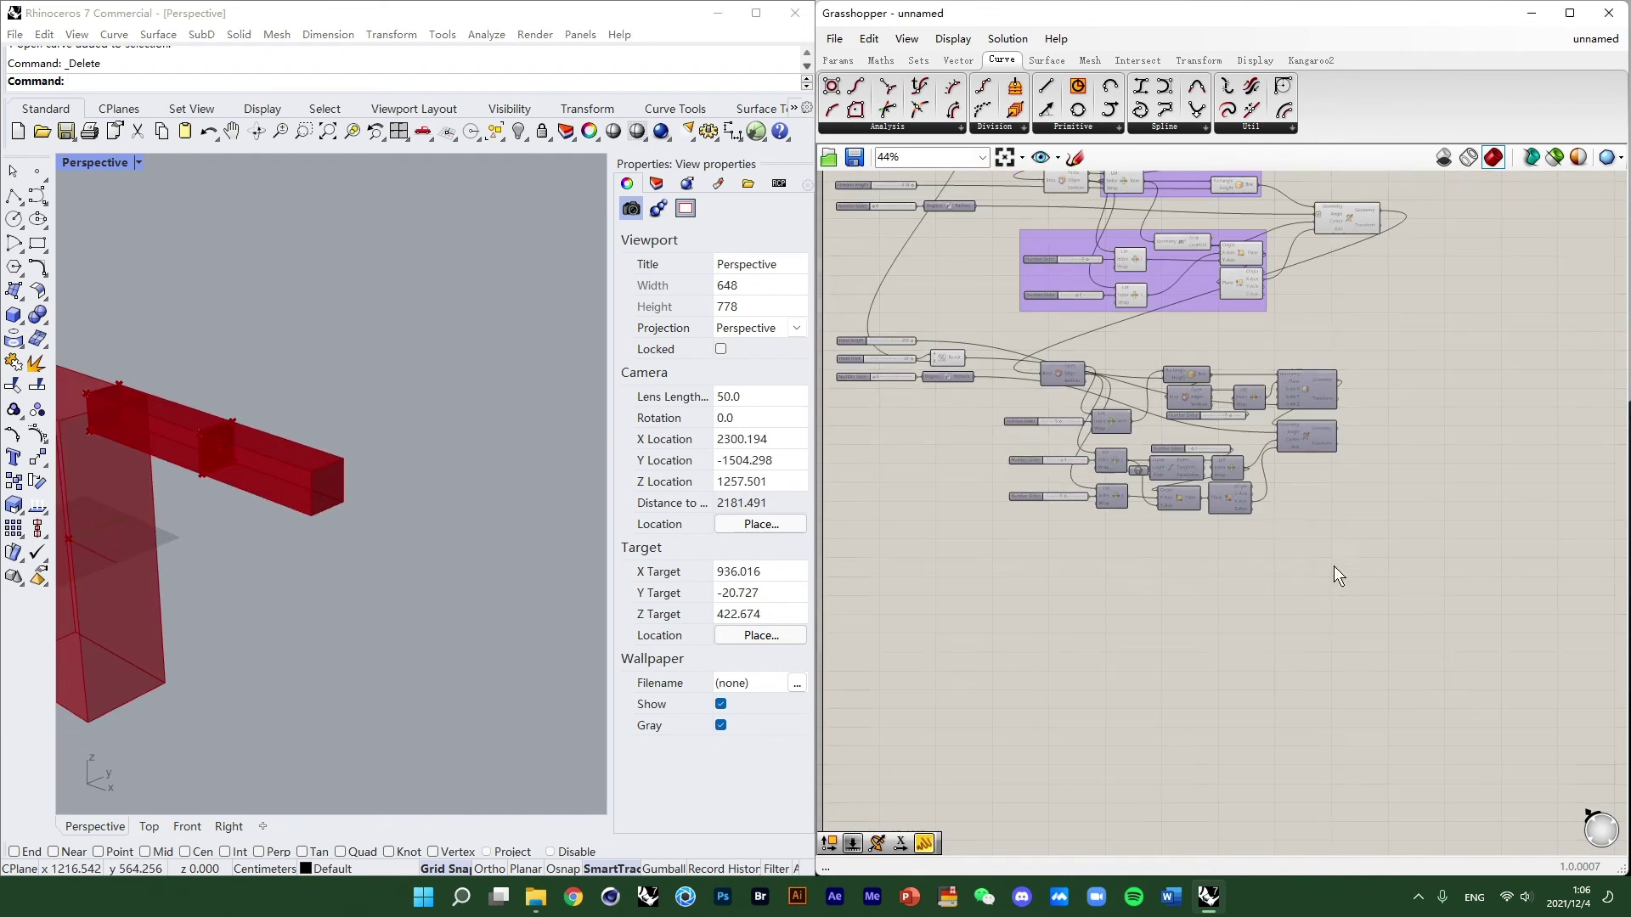
{"action": "right_click_drag", "start_coordinate": [1333, 566], "coordinate": [1309, 625]}
{"action": "scroll", "coordinate": [1261, 572], "scroll_direction": "up", "scroll_amount": 3}
{"action": "left_click_drag", "start_coordinate": [1364, 669], "coordinate": [892, 328]}
{"action": "right_click_drag", "start_coordinate": [1050, 391], "coordinate": [1120, 396]}
{"action": "middle_click", "coordinate": [1176, 455]}
{"action": "left_click", "coordinate": [1209, 425]}
{"action": "left_click", "coordinate": [1357, 377]}
Examine the deconstructed forearm and the end face picked by index 5 for the hand.
{"action": "scroll", "coordinate": [1334, 382], "scroll_direction": "down", "scroll_amount": 2}
{"action": "scroll", "coordinate": [1077, 391], "scroll_direction": "up", "scroll_amount": 4}
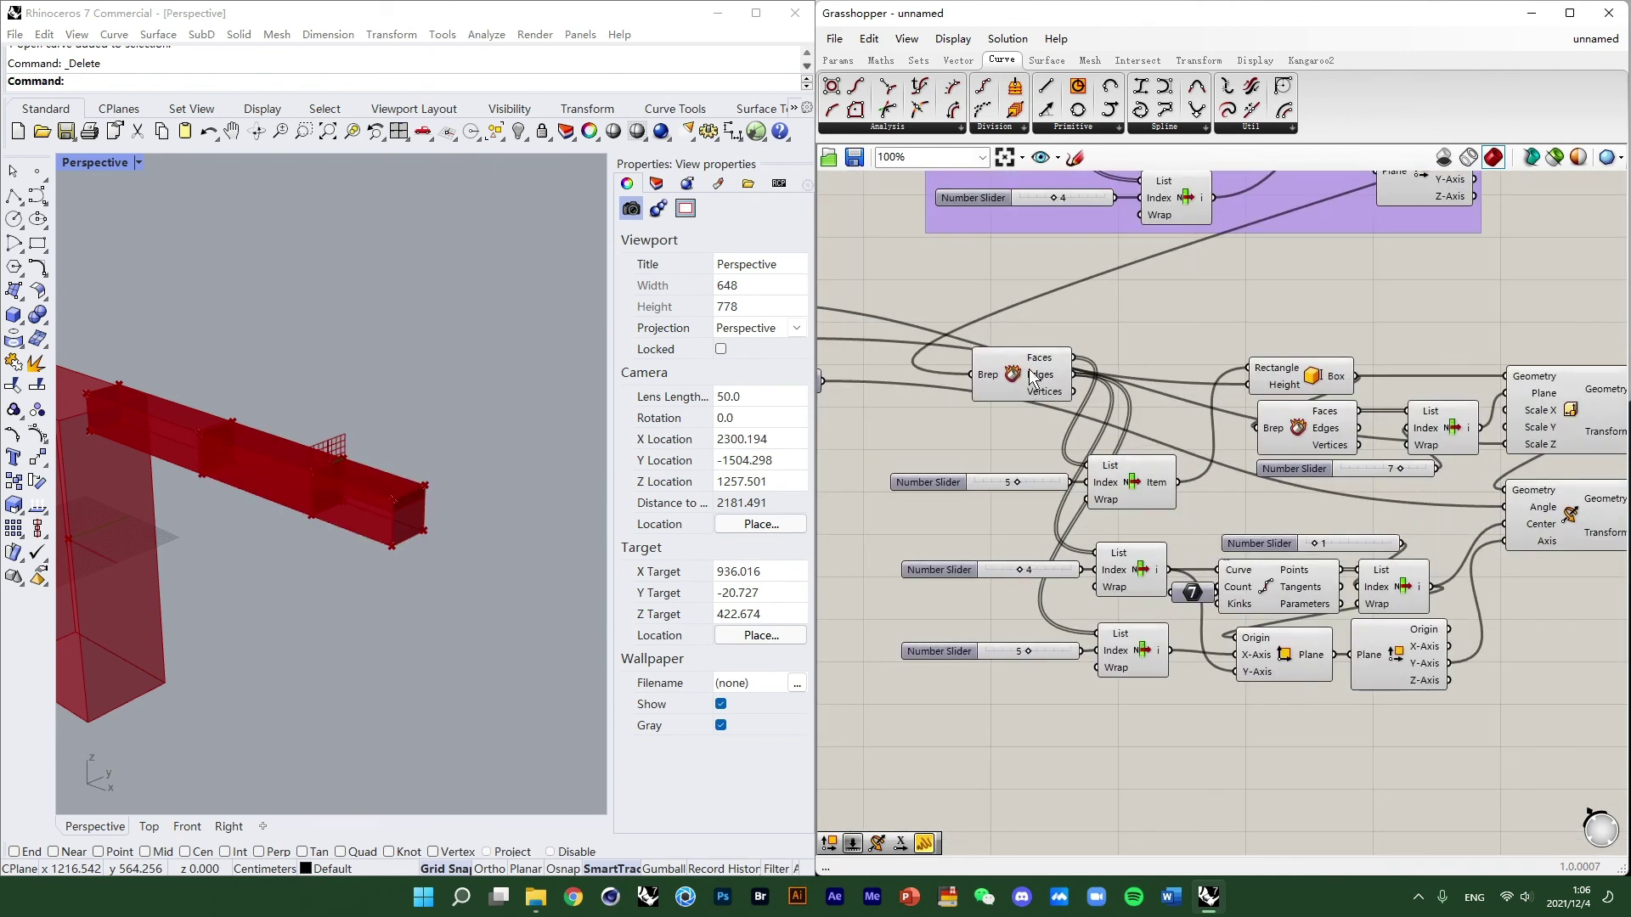
{"action": "left_click", "coordinate": [1029, 383]}
{"action": "mouse_move", "coordinate": [278, 438]}
{"action": "right_mouse_down"}
{"action": "mouse_move", "coordinate": [277, 515]}
{"action": "mouse_move", "coordinate": [290, 466]}
{"action": "mouse_move", "coordinate": [233, 442]}
{"action": "mouse_move", "coordinate": [270, 447]}
{"action": "right_mouse_up"}
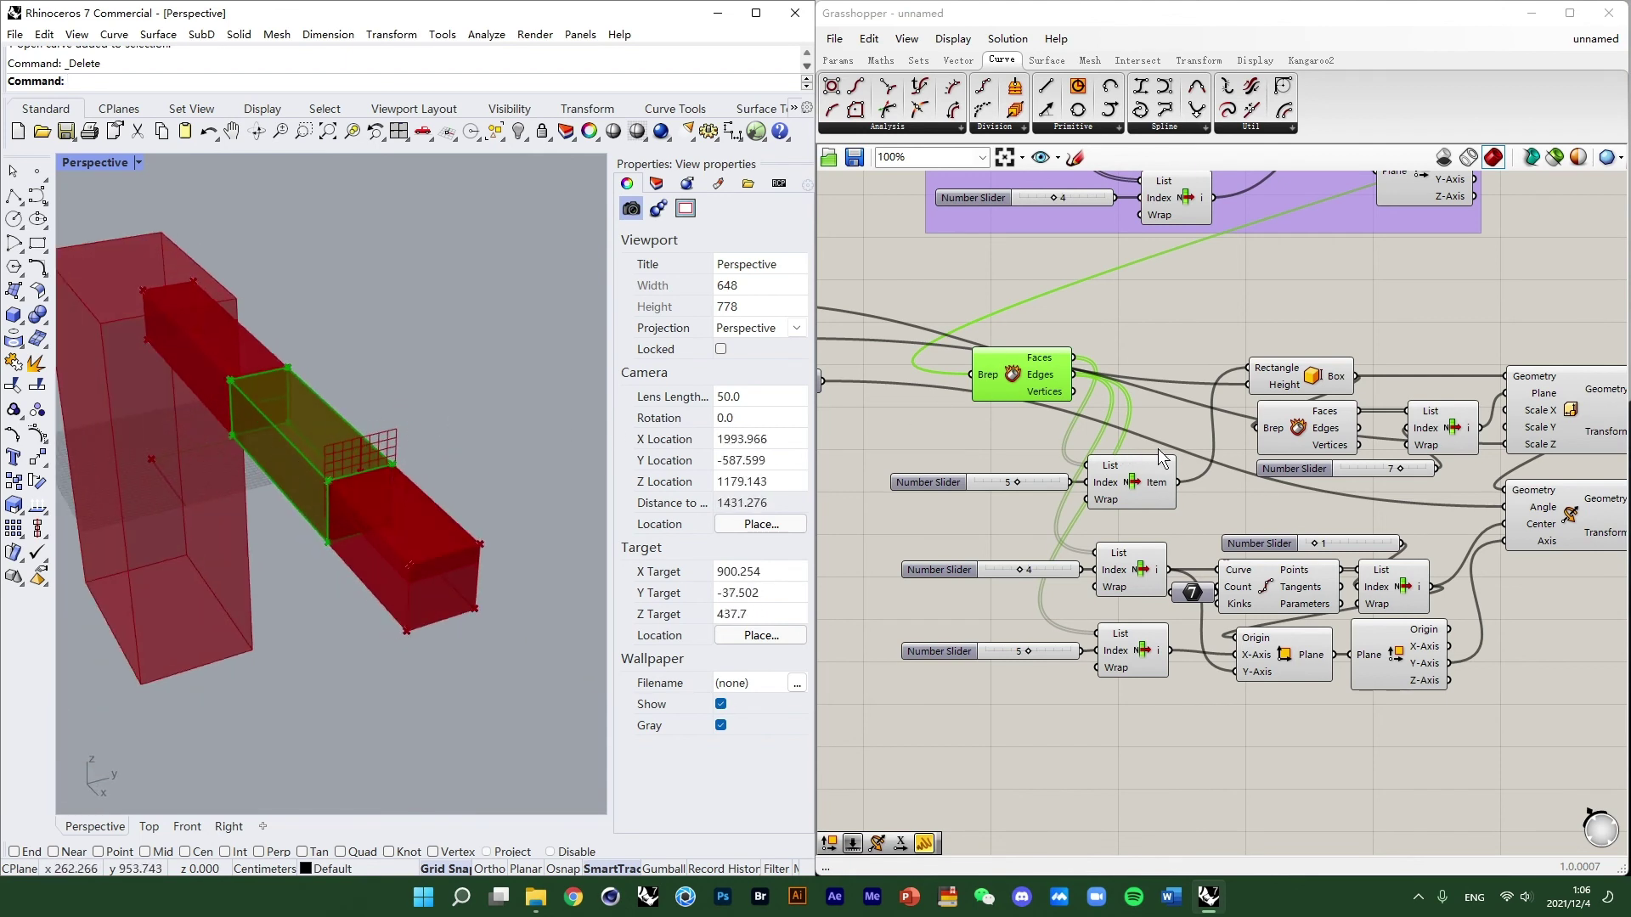
{"action": "left_click", "coordinate": [1143, 486]}
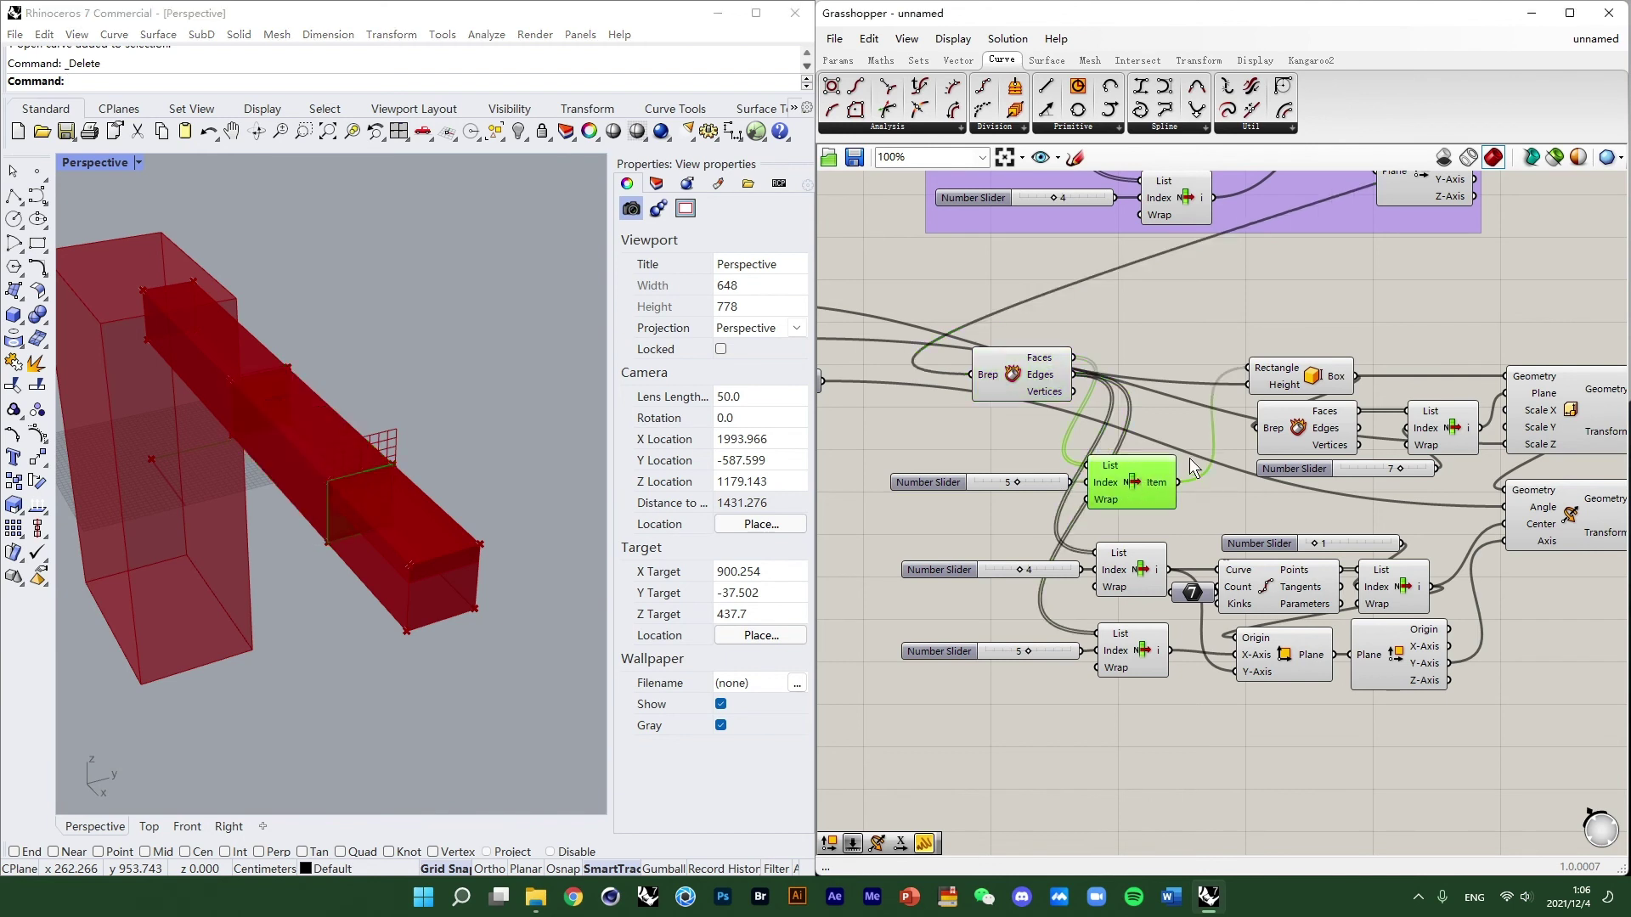
Place the hand's face List Item beside Deconstruct Brep, with its index 5 slider above it.
{"action": "right_click_drag", "start_coordinate": [1143, 485], "coordinate": [1092, 423]}
{"action": "left_click_drag", "start_coordinate": [1091, 423], "coordinate": [1102, 323]}
{"action": "left_click", "coordinate": [956, 424]}
{"action": "left_click_drag", "start_coordinate": [956, 425], "coordinate": [1180, 273]}
Examine the hand box extruded from the forearm's end face and the Deconstruct Brep reading its faces.
{"action": "left_click", "coordinate": [1260, 327]}
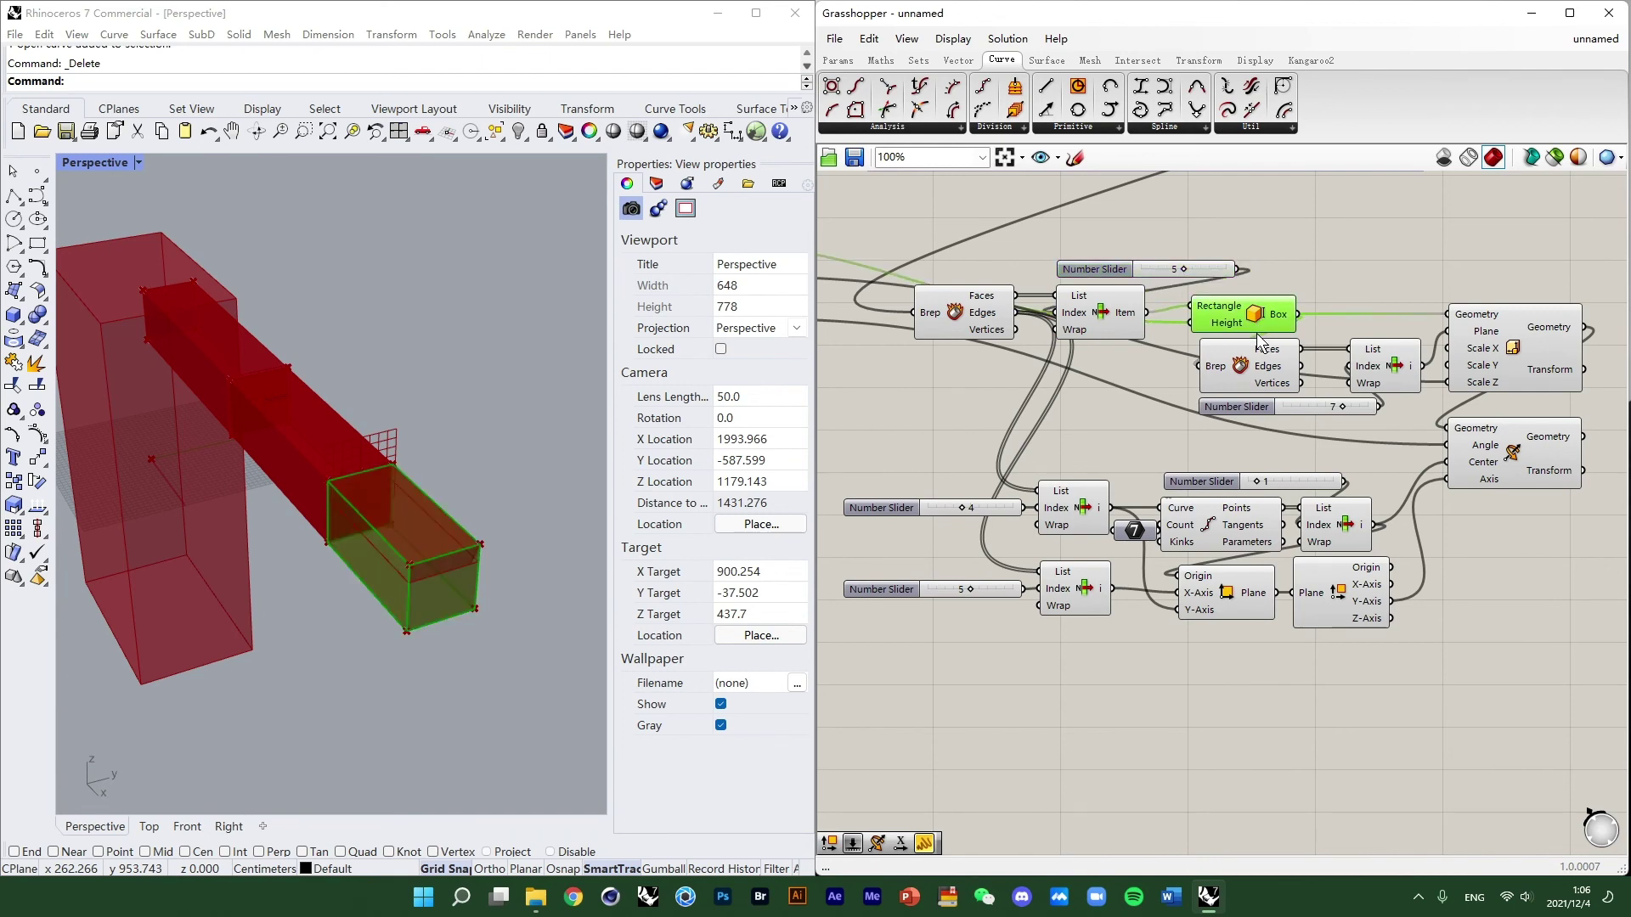
{"action": "scroll", "coordinate": [1259, 327], "scroll_direction": "up", "scroll_amount": 3}
{"action": "left_click_drag", "start_coordinate": [1142, 372], "coordinate": [1147, 381]}
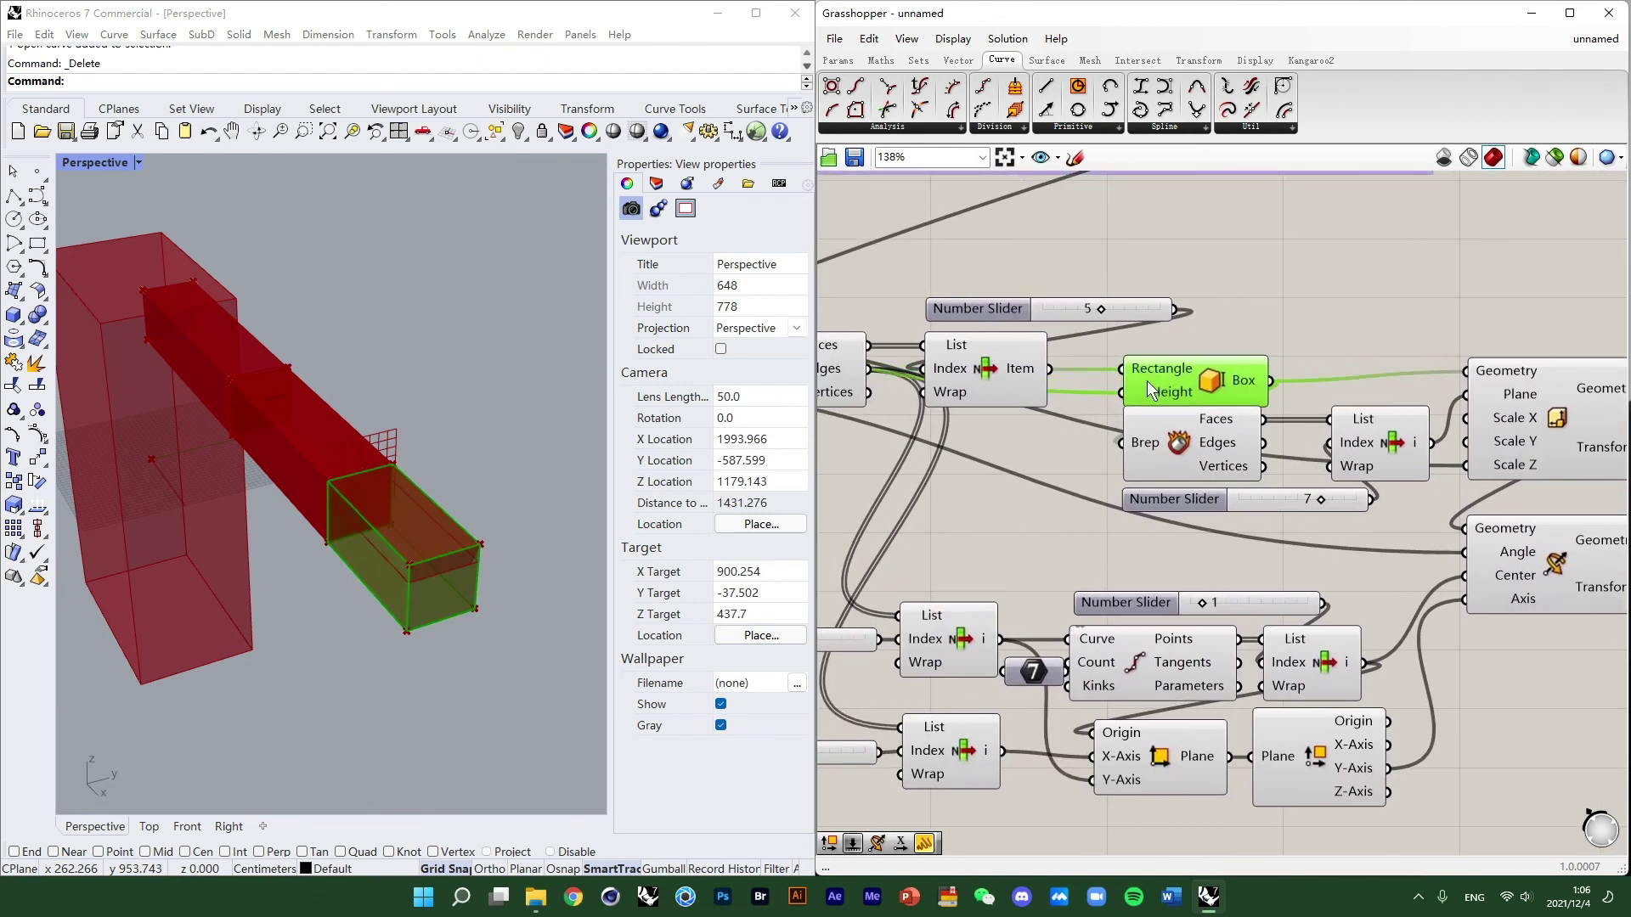
{"action": "right_click_drag", "start_coordinate": [1212, 391], "coordinate": [1136, 328]}
{"action": "right_click_drag", "start_coordinate": [1150, 445], "coordinate": [1155, 524]}
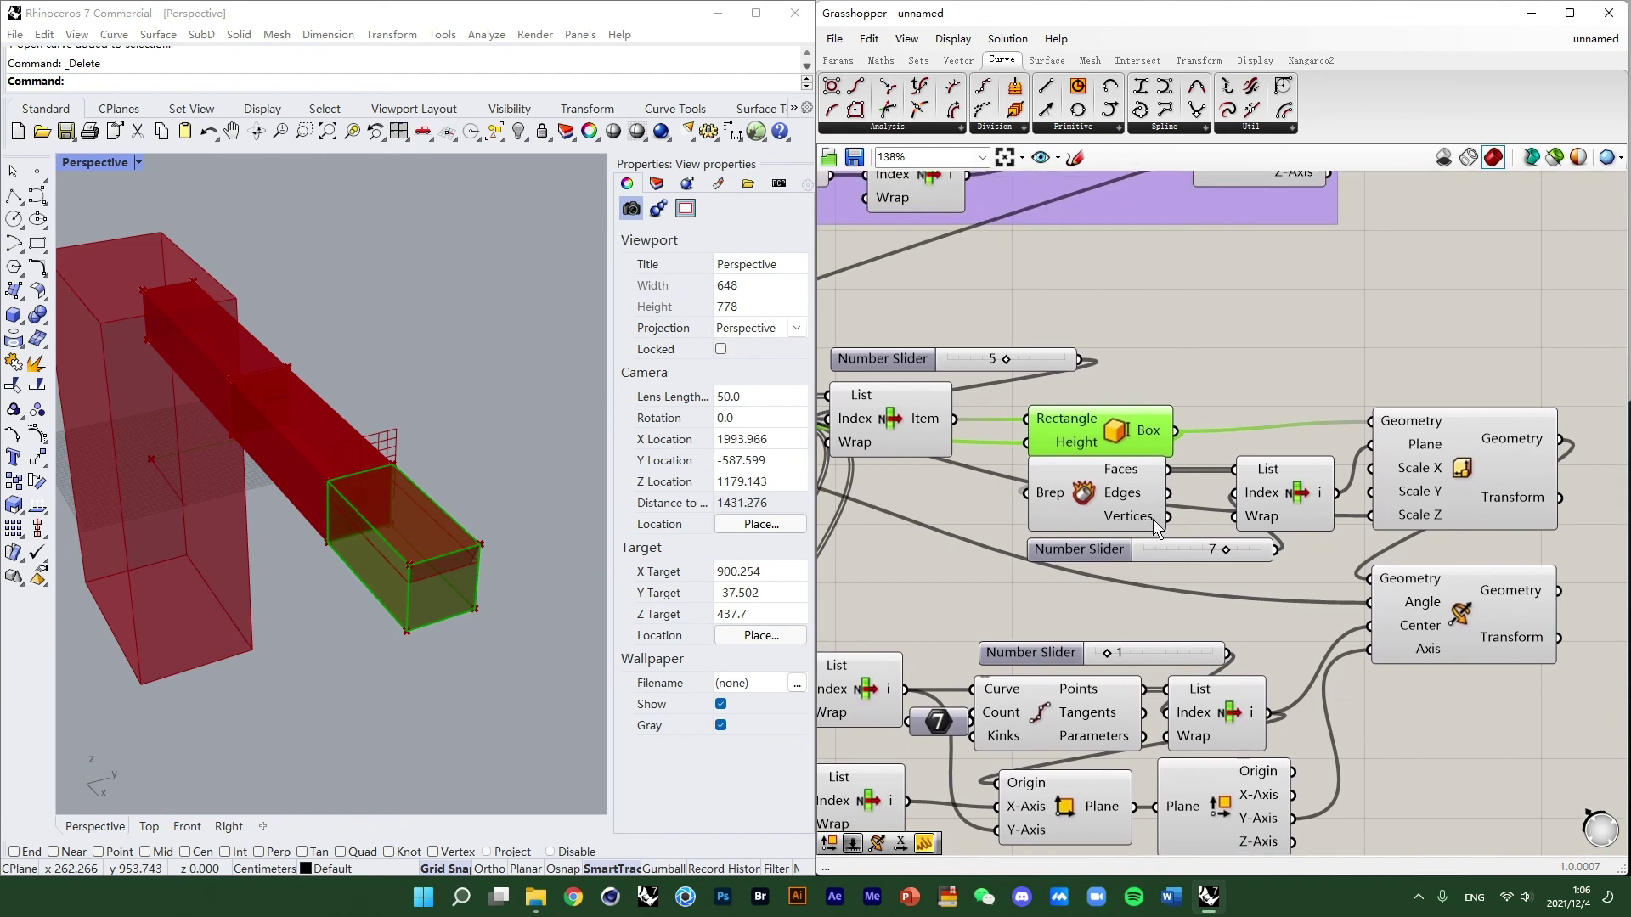
{"action": "left_click_drag", "start_coordinate": [1122, 493], "coordinate": [1165, 513]}
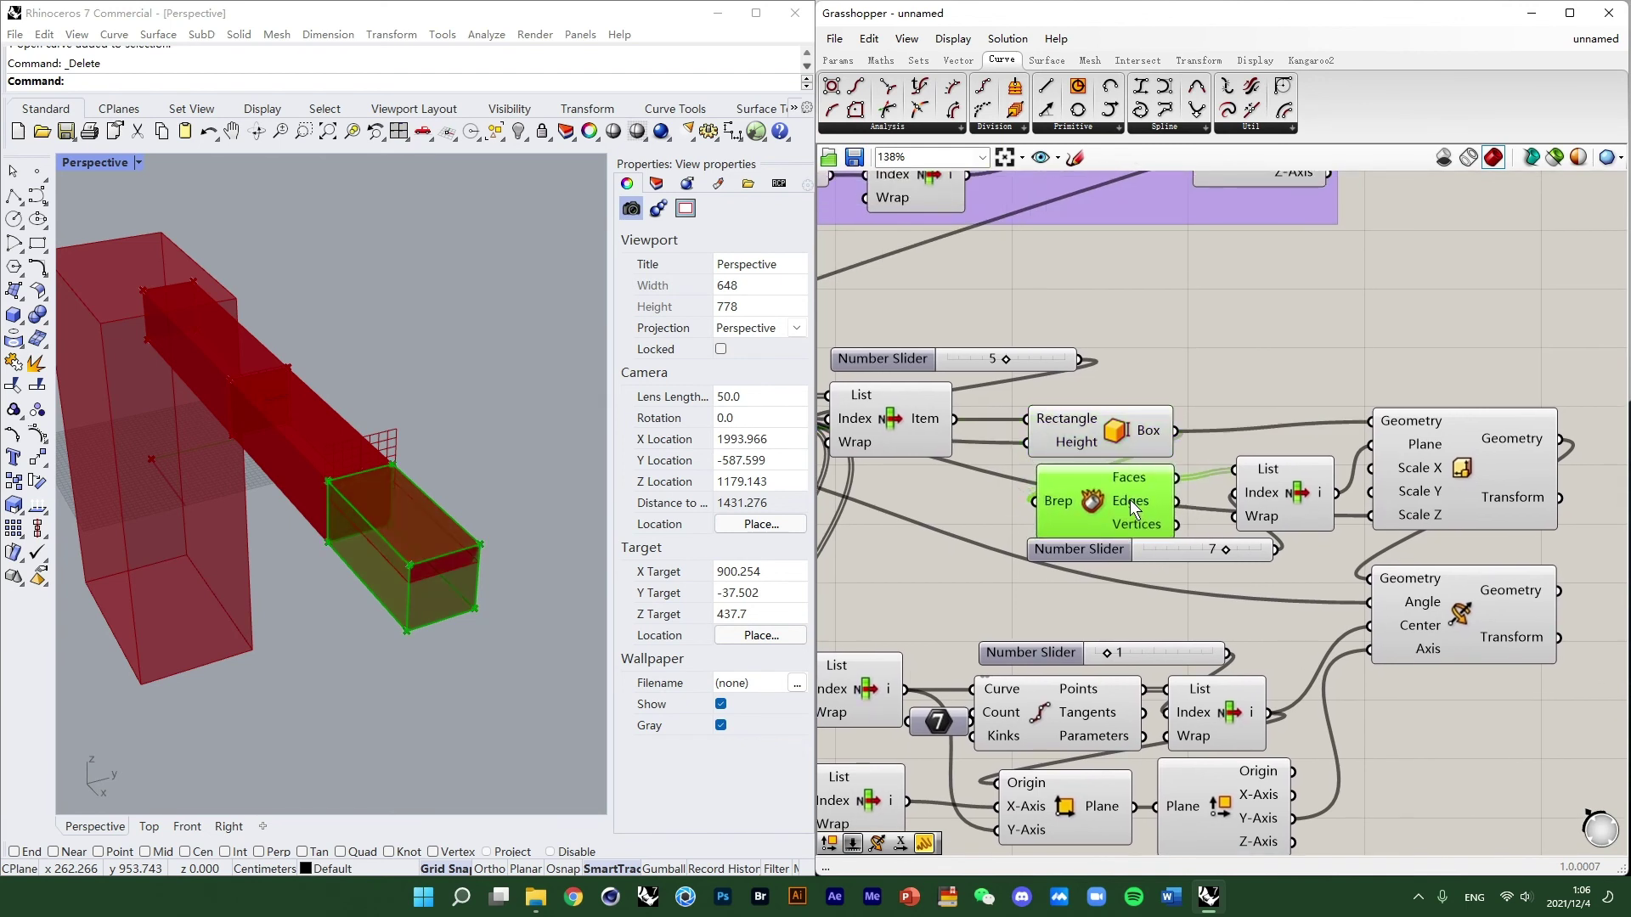
{"action": "right_click_drag", "start_coordinate": [1134, 496], "coordinate": [1101, 390]}
Compare the hand box with its scaled version and examine the index 7 face used as the scaling plane.
{"action": "left_click", "coordinate": [1421, 338]}
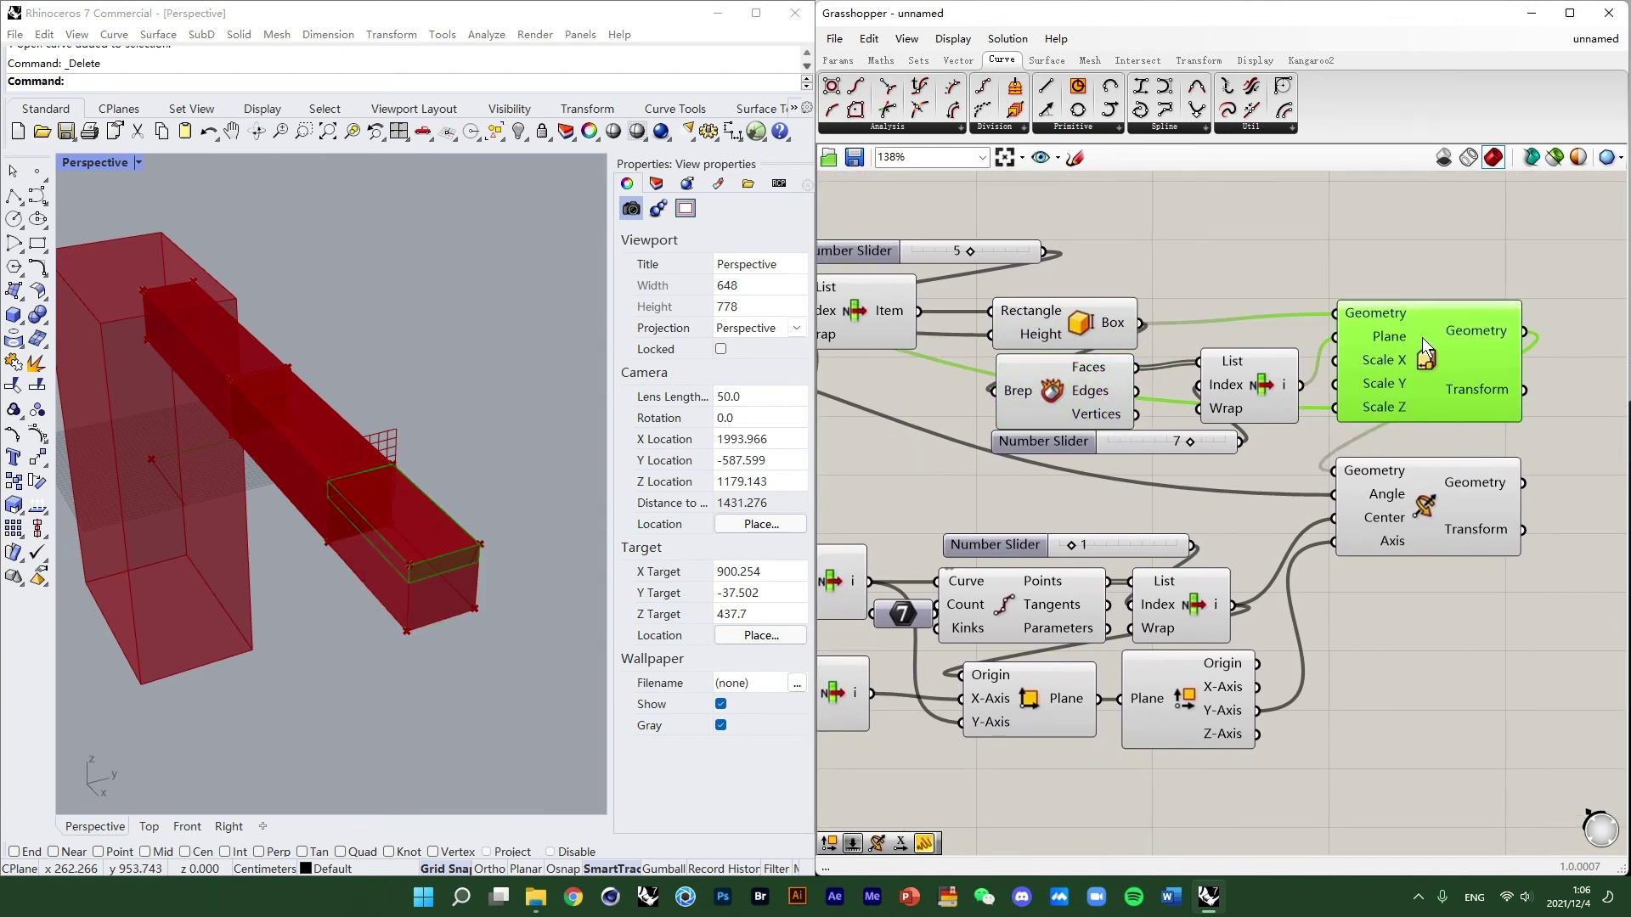
{"action": "right_click_drag", "start_coordinate": [1404, 333], "coordinate": [1353, 295]}
{"action": "left_click", "coordinate": [1047, 284]}
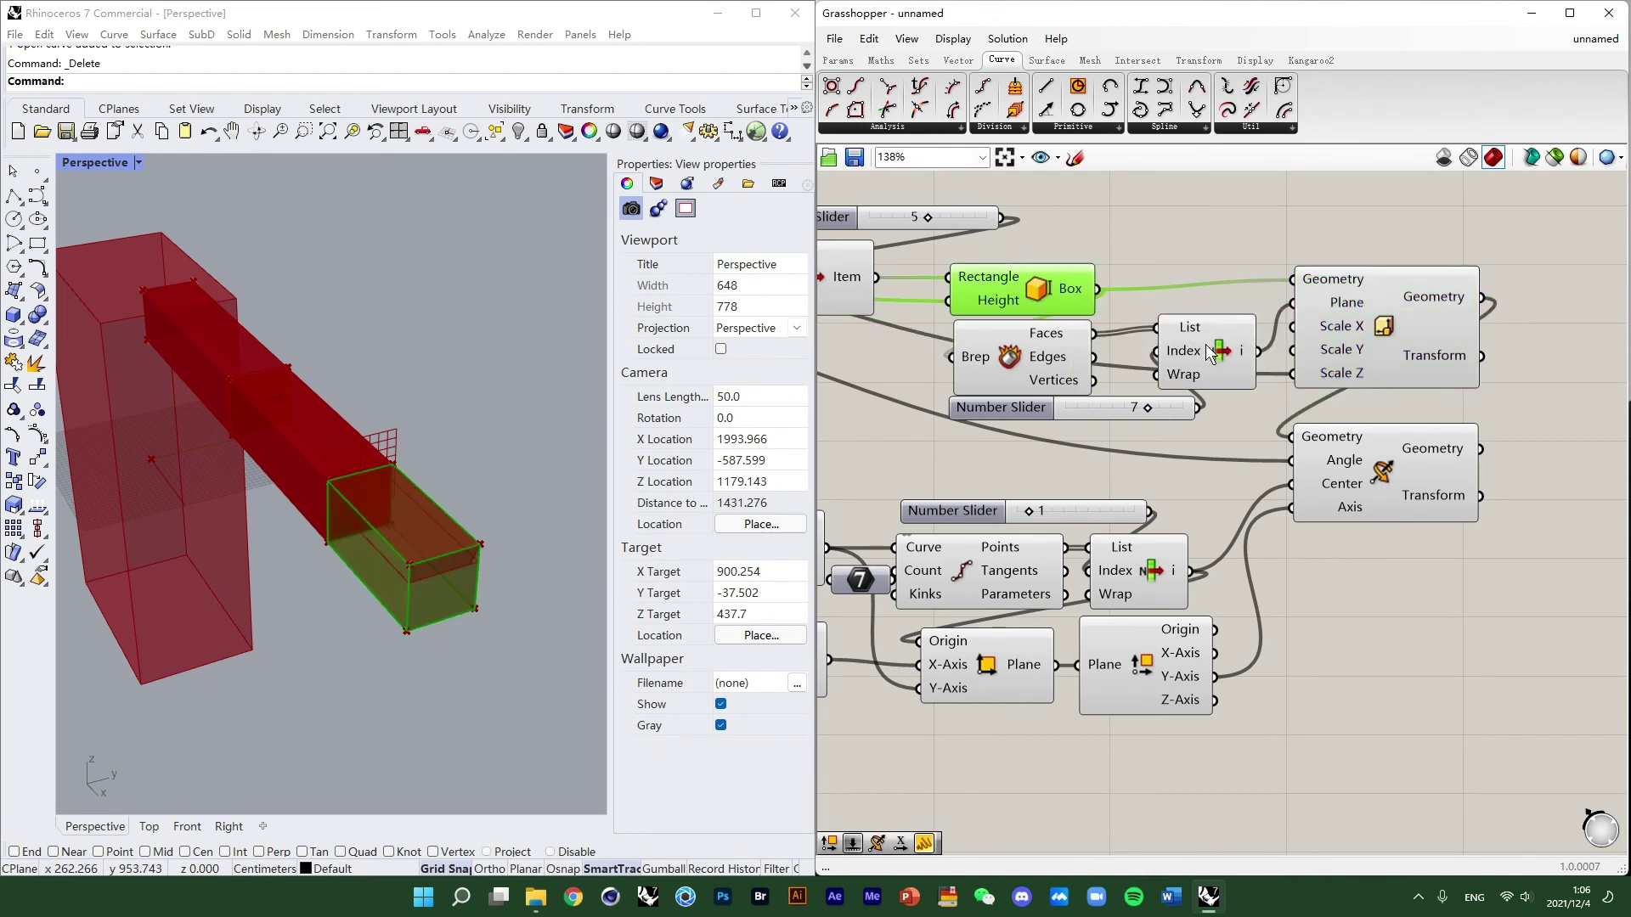
{"action": "left_click", "coordinate": [1210, 352]}
{"action": "right_click_drag", "start_coordinate": [309, 546], "coordinate": [450, 556]}
{"action": "scroll", "coordinate": [304, 542], "scroll_direction": "down", "scroll_amount": 4}
{"action": "scroll", "coordinate": [425, 520], "scroll_direction": "up", "scroll_amount": 6}
{"action": "right_click_drag", "start_coordinate": [345, 553], "coordinate": [359, 524]}
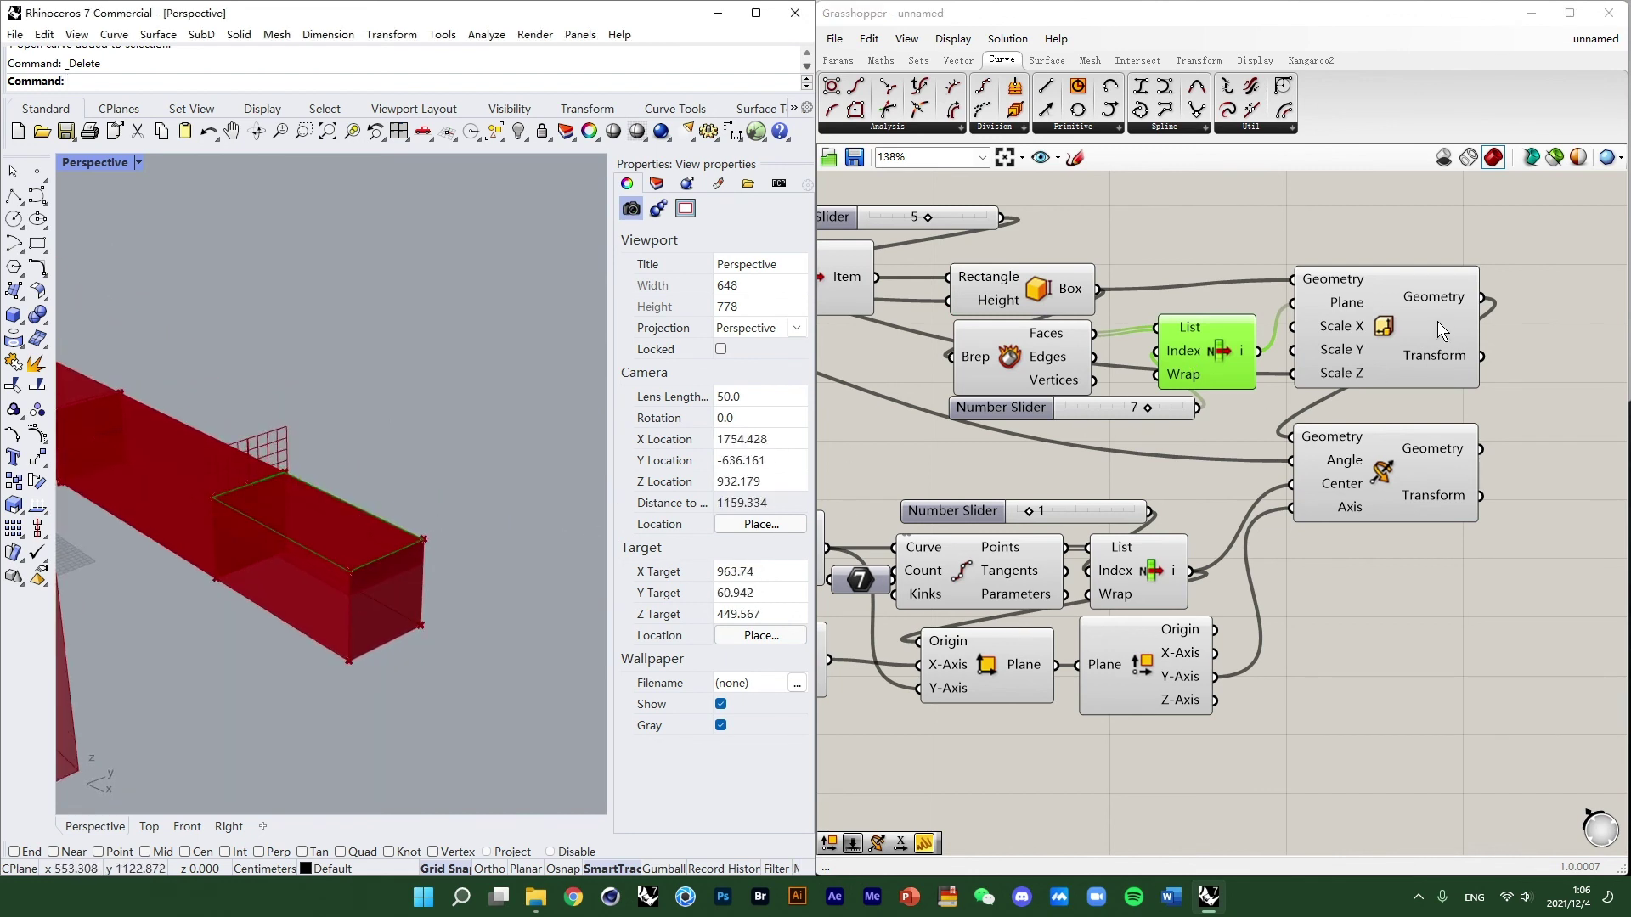
{"action": "left_click", "coordinate": [1410, 314]}
Shift the hand's index 7 slider further left beneath the Deconstruct Brep component.
{"action": "left_click_drag", "start_coordinate": [1104, 412], "coordinate": [1031, 413]}
{"action": "scroll", "coordinate": [1031, 413], "scroll_direction": "down", "scroll_amount": 2}
{"action": "right_click_drag", "start_coordinate": [1096, 408], "coordinate": [1264, 431]}
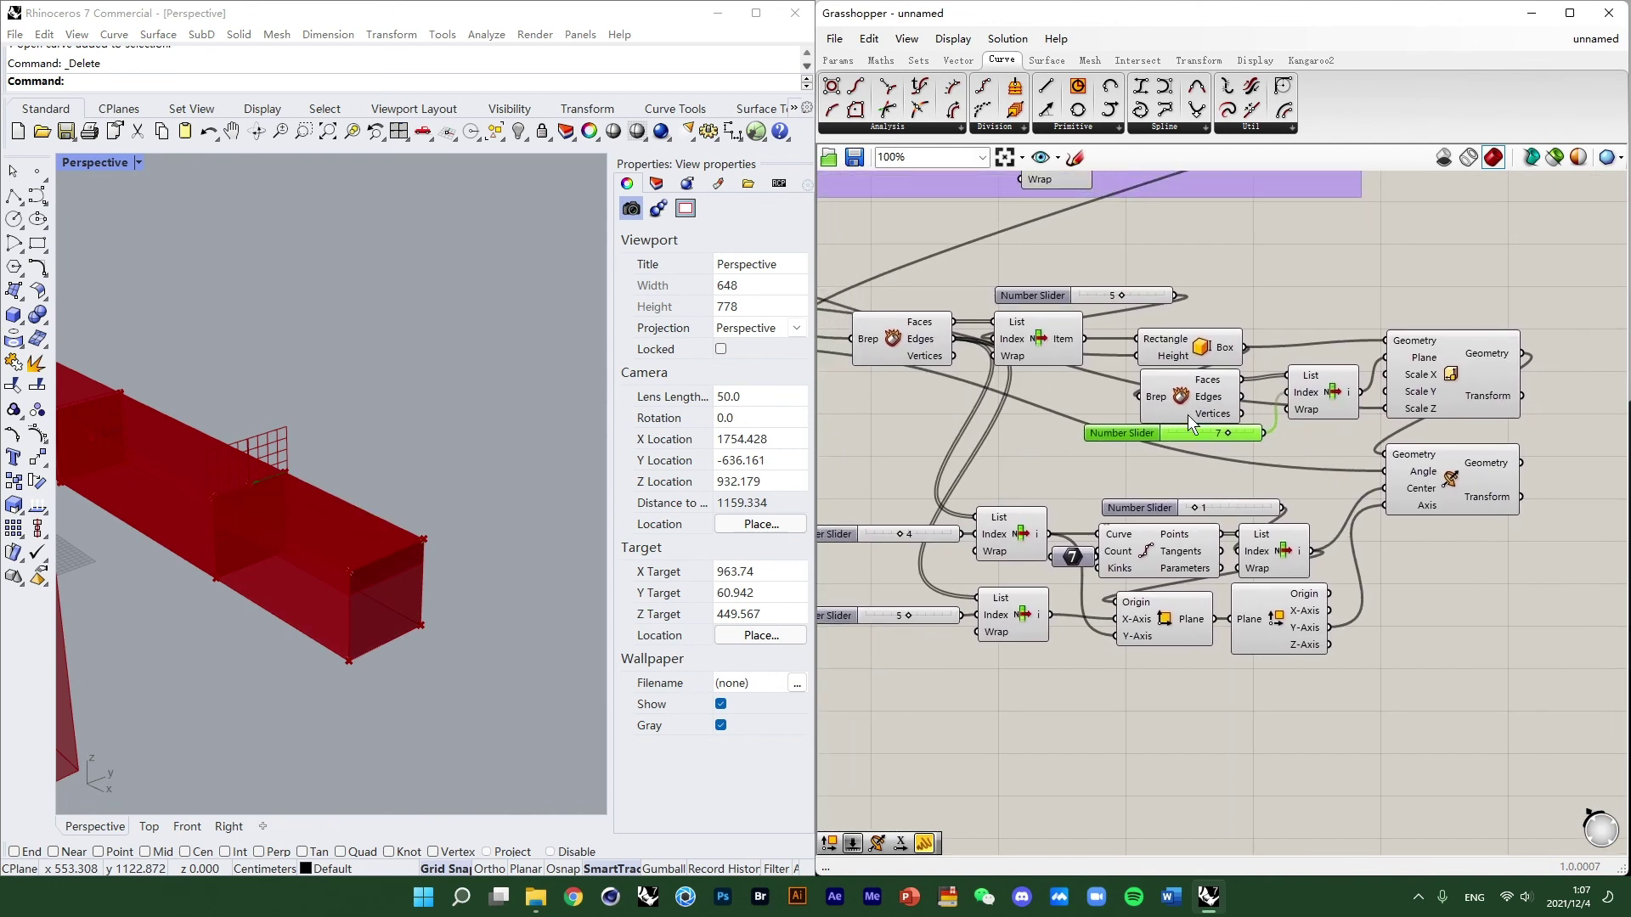
Trace how the division of Hand thick by Arm breadth supplies the hand's scale factor.
{"action": "right_click_drag", "start_coordinate": [1024, 392], "coordinate": [1357, 385]}
{"action": "right_click_drag", "start_coordinate": [879, 283], "coordinate": [1138, 404]}
{"action": "scroll", "coordinate": [1078, 411], "scroll_direction": "up", "scroll_amount": 4}
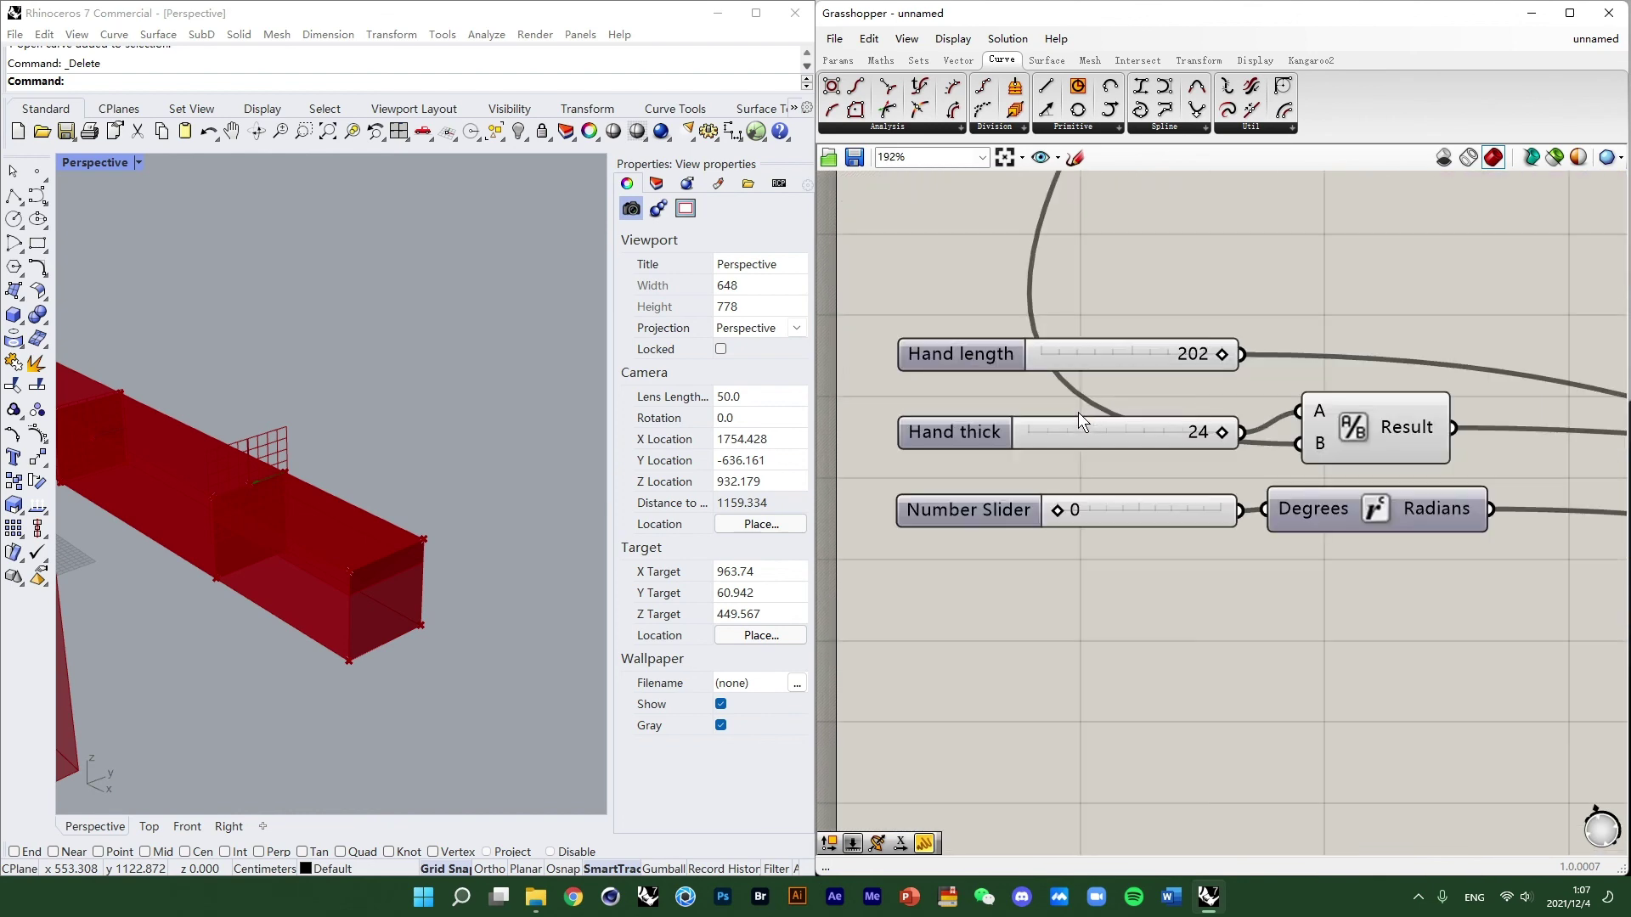
{"action": "left_click", "coordinate": [997, 426]}
{"action": "scroll", "coordinate": [1092, 418], "scroll_direction": "down", "scroll_amount": 2}
{"action": "scroll", "coordinate": [1094, 418], "scroll_direction": "down", "scroll_amount": 3}
{"action": "scroll", "coordinate": [1104, 475], "scroll_direction": "up", "scroll_amount": 3}
{"action": "left_click", "coordinate": [1206, 508]}
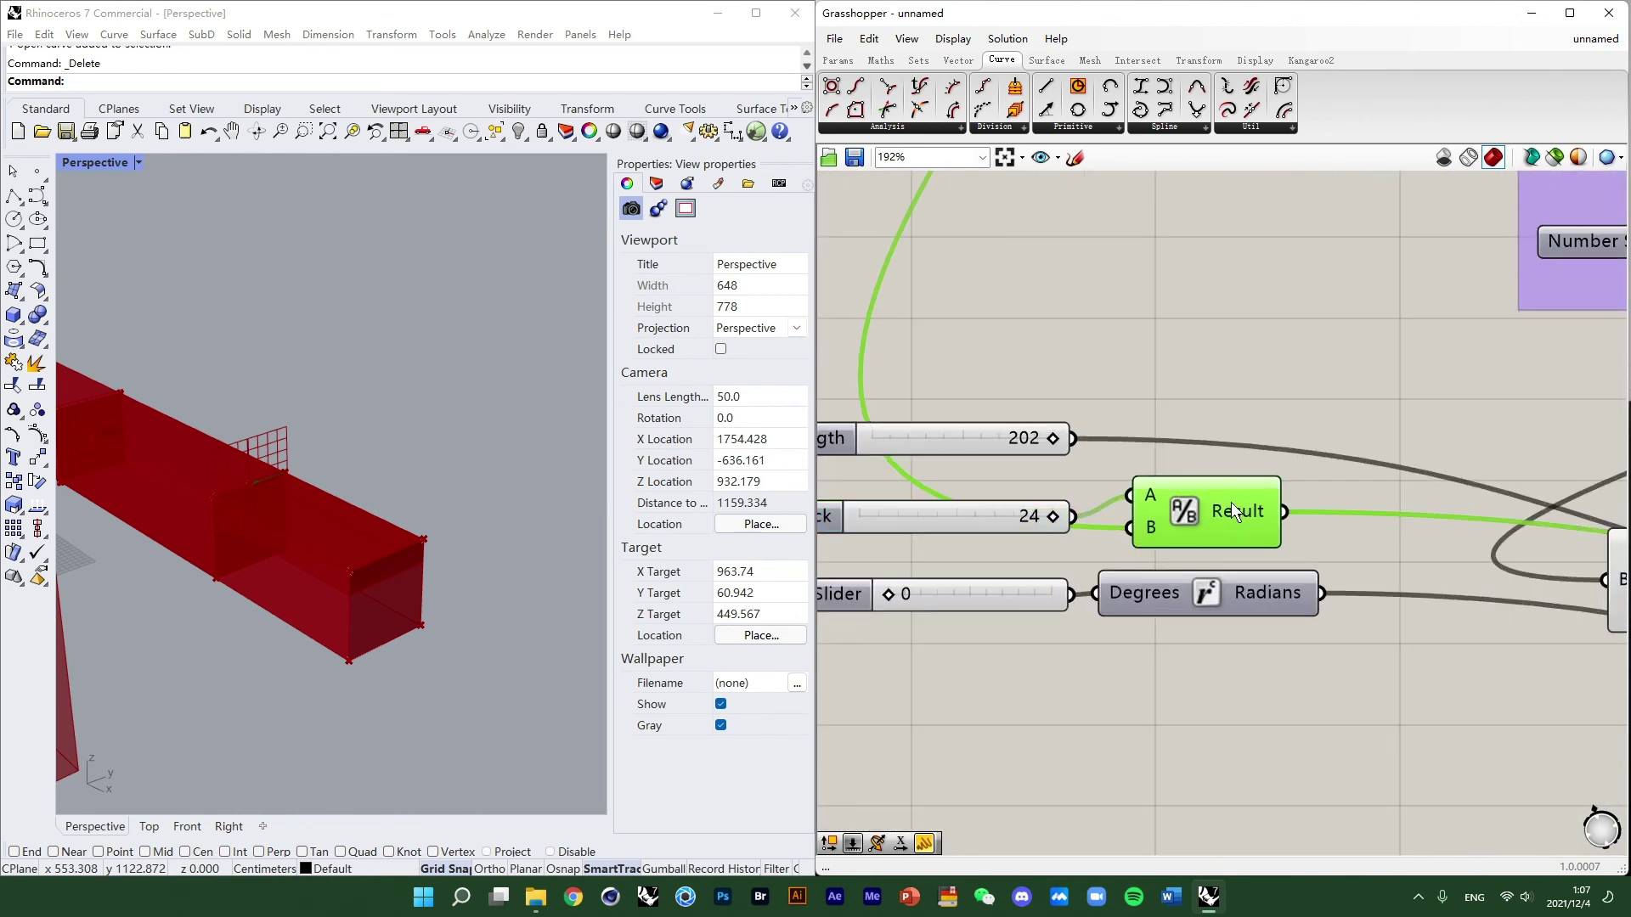
{"action": "scroll", "coordinate": [1186, 410], "scroll_direction": "down", "scroll_amount": 3}
{"action": "right_click_drag", "start_coordinate": [1152, 191], "coordinate": [1086, 558]}
{"action": "scroll", "coordinate": [1075, 329], "scroll_direction": "up", "scroll_amount": 4}
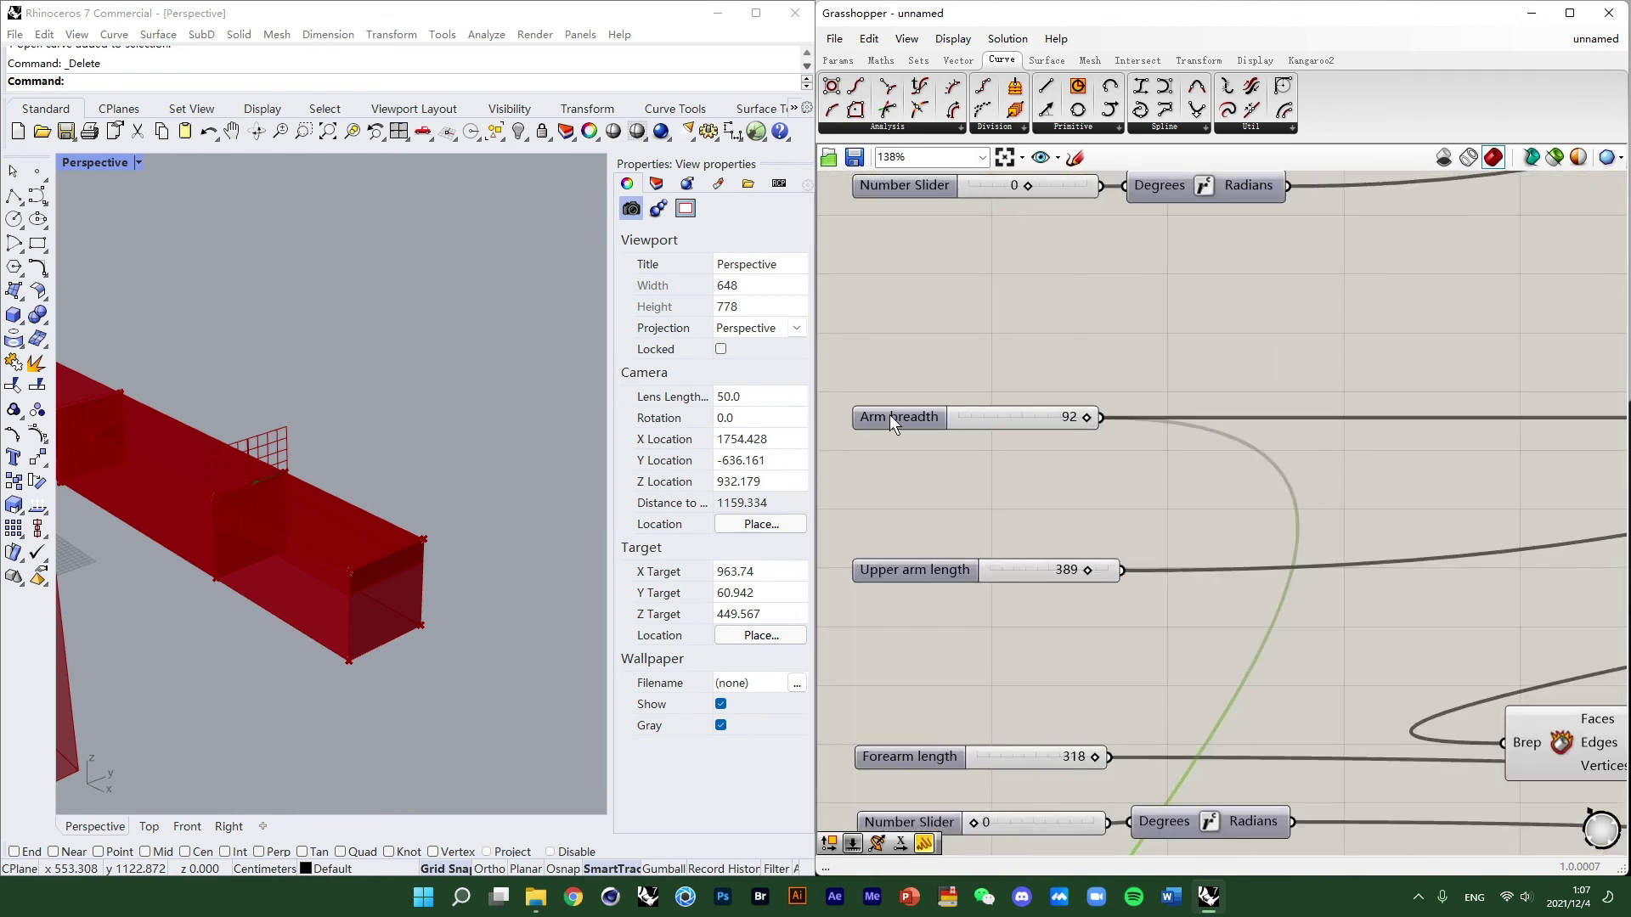
{"action": "scroll", "coordinate": [1254, 547], "scroll_direction": "down", "scroll_amount": 2}
{"action": "right_click_drag", "start_coordinate": [1255, 547], "coordinate": [1059, 349]}
{"action": "scroll", "coordinate": [1254, 549], "scroll_direction": "down", "scroll_amount": 4}
{"action": "scroll", "coordinate": [1302, 533], "scroll_direction": "up", "scroll_amount": 3}
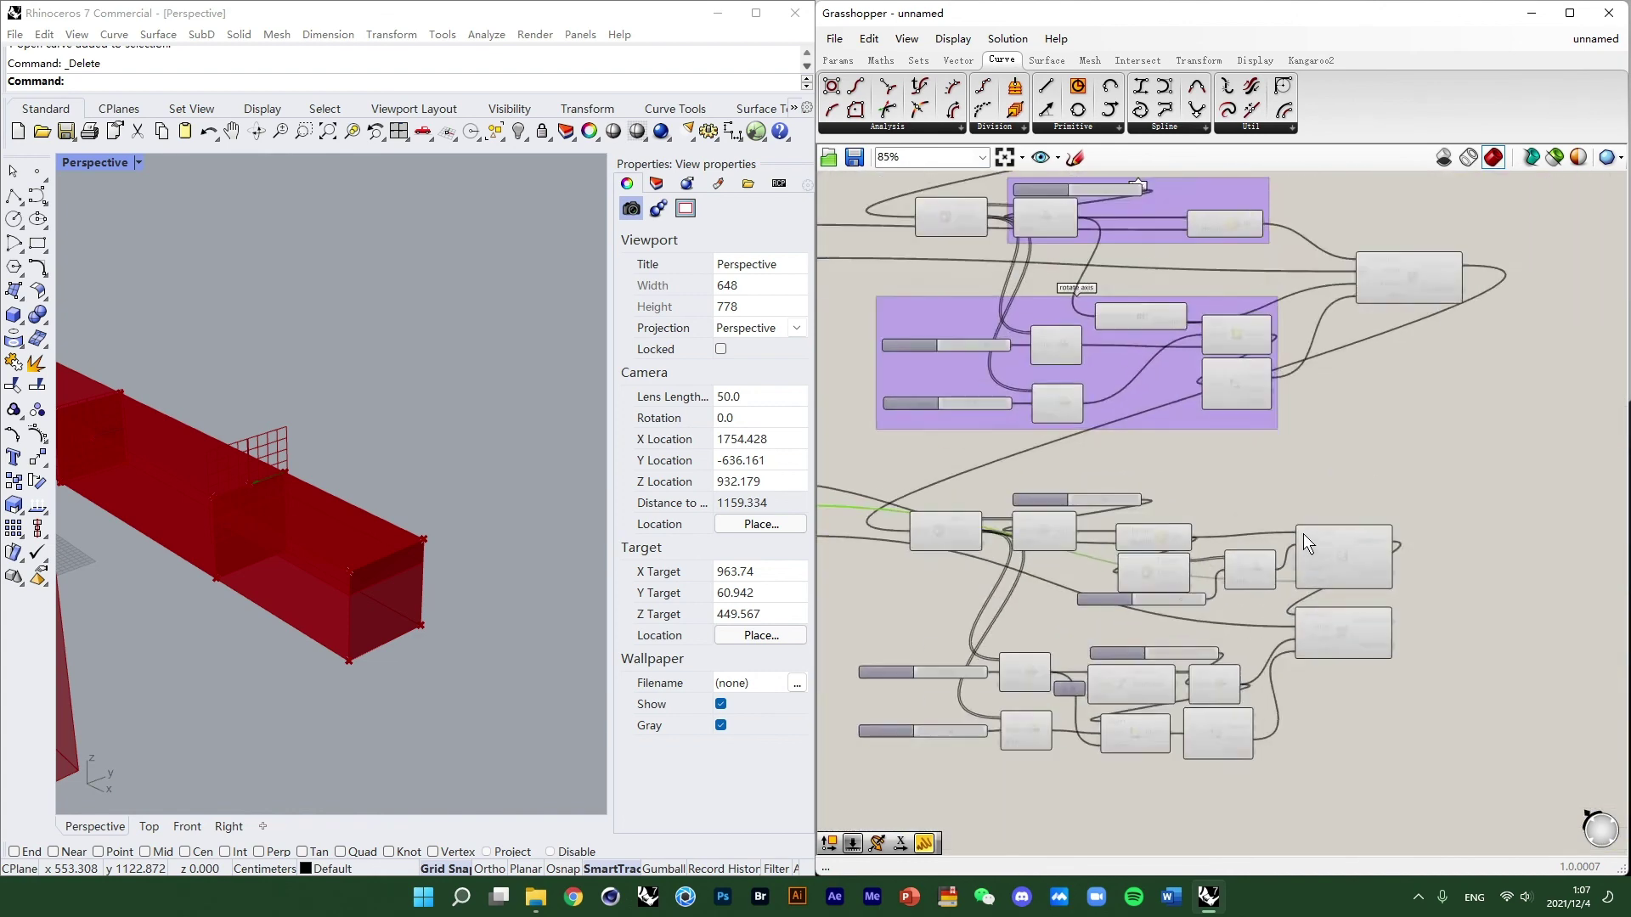
Examine the hand's non-uniform scale component and its scale inputs.
{"action": "scroll", "coordinate": [1130, 404], "scroll_direction": "up", "scroll_amount": 2}
{"action": "right_click_drag", "start_coordinate": [1303, 533], "coordinate": [1308, 358]}
{"action": "scroll", "coordinate": [1129, 404], "scroll_direction": "up", "scroll_amount": 2}
{"action": "left_click", "coordinate": [1258, 338]}
{"action": "scroll", "coordinate": [1259, 338], "scroll_direction": "up", "scroll_amount": 2}
{"action": "scroll", "coordinate": [1297, 324], "scroll_direction": "down", "scroll_amount": 3}
{"action": "scroll", "coordinate": [1308, 359], "scroll_direction": "down", "scroll_amount": 2}
Move the hand's rotation component to the right, clear of the scale component.
{"action": "left_click", "coordinate": [1342, 467]}
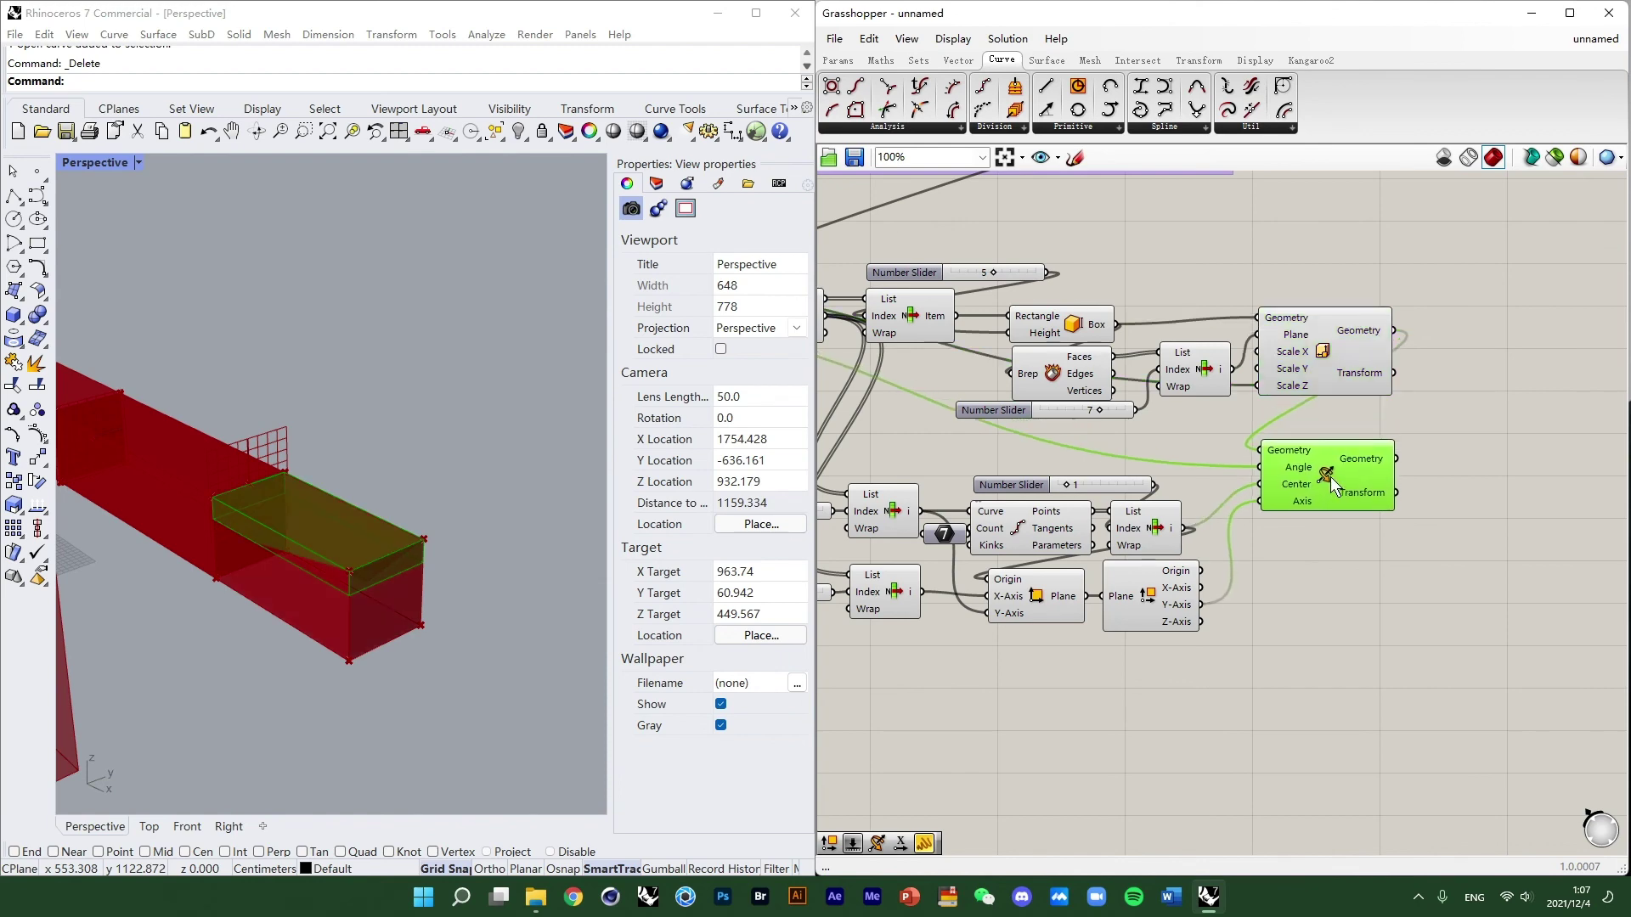
{"action": "right_click_drag", "start_coordinate": [1344, 478], "coordinate": [1523, 457]}
{"action": "scroll", "coordinate": [1341, 415], "scroll_direction": "down", "scroll_amount": 3}
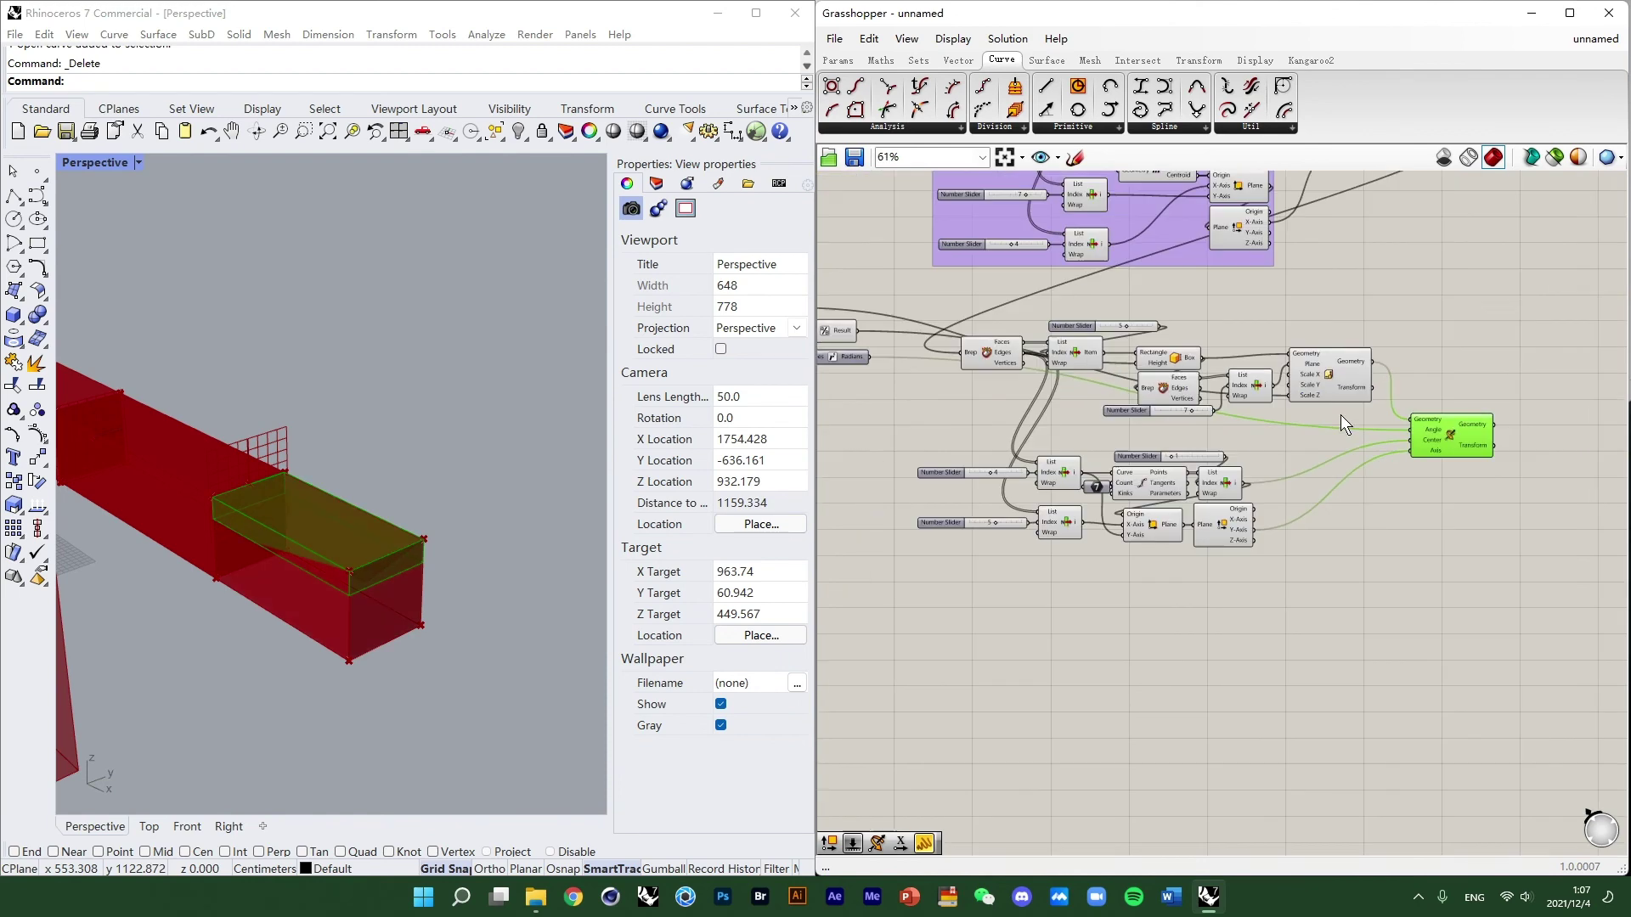
{"action": "right_click_drag", "start_coordinate": [1340, 414], "coordinate": [1376, 448]}
Group the hand's box-building components, from Deconstruct Brep through the non-uniform scale, and label the group "box".
{"action": "left_click_drag", "start_coordinate": [960, 335], "coordinate": [1085, 367]}
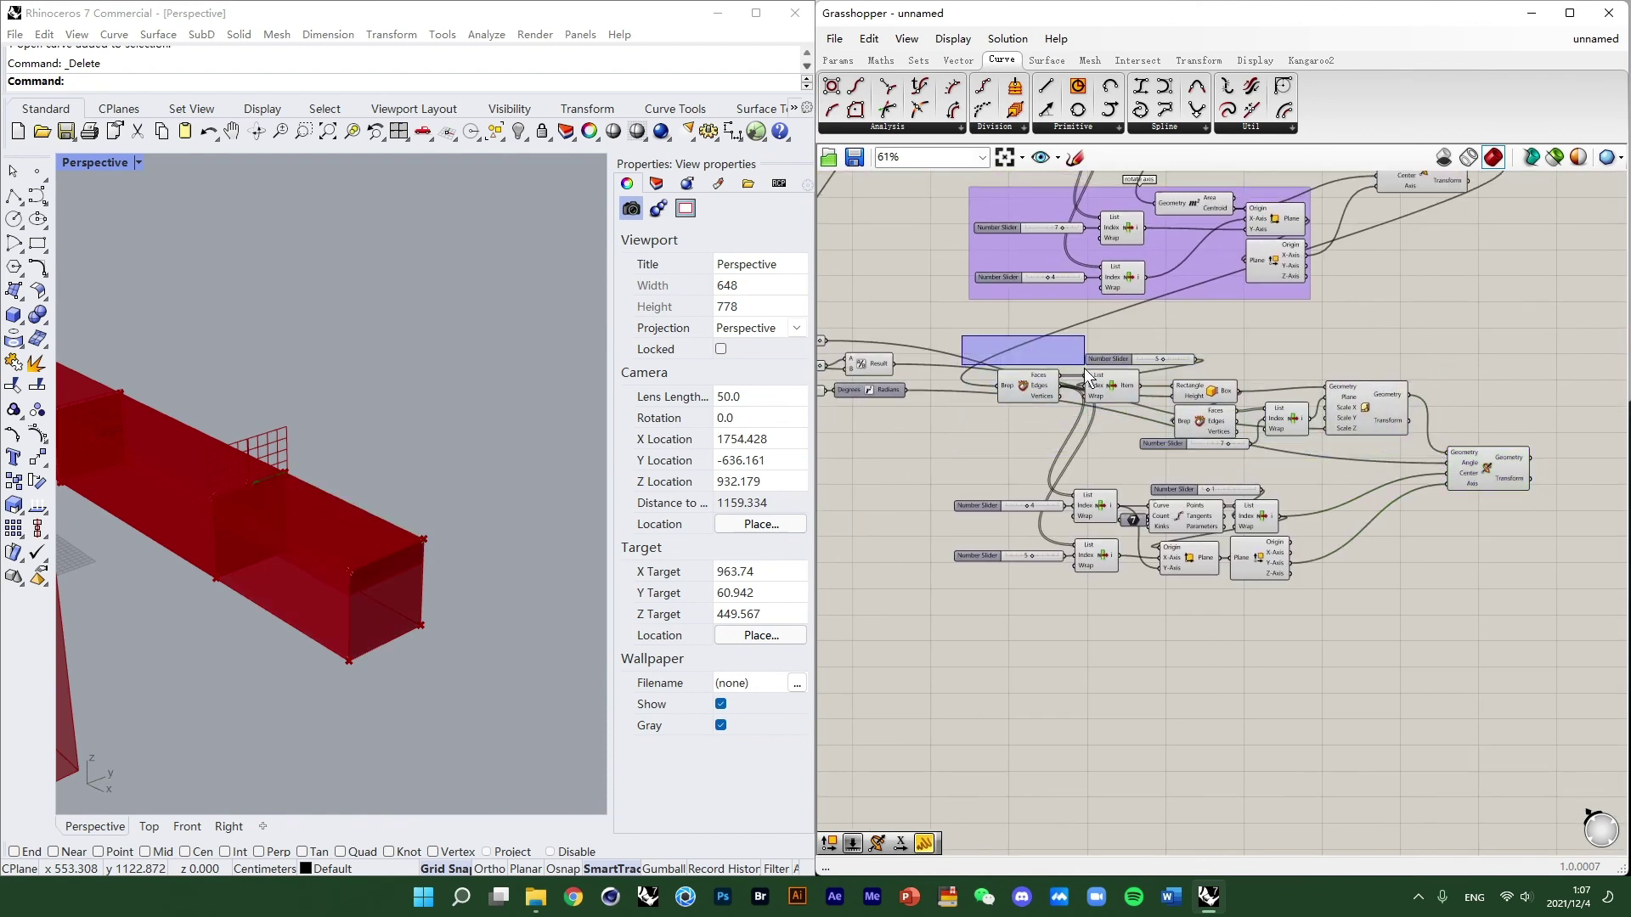
{"action": "left_click_drag", "start_coordinate": [1115, 436], "coordinate": [1414, 462]}
{"action": "scroll", "coordinate": [1383, 441], "scroll_direction": "up", "scroll_amount": 2}
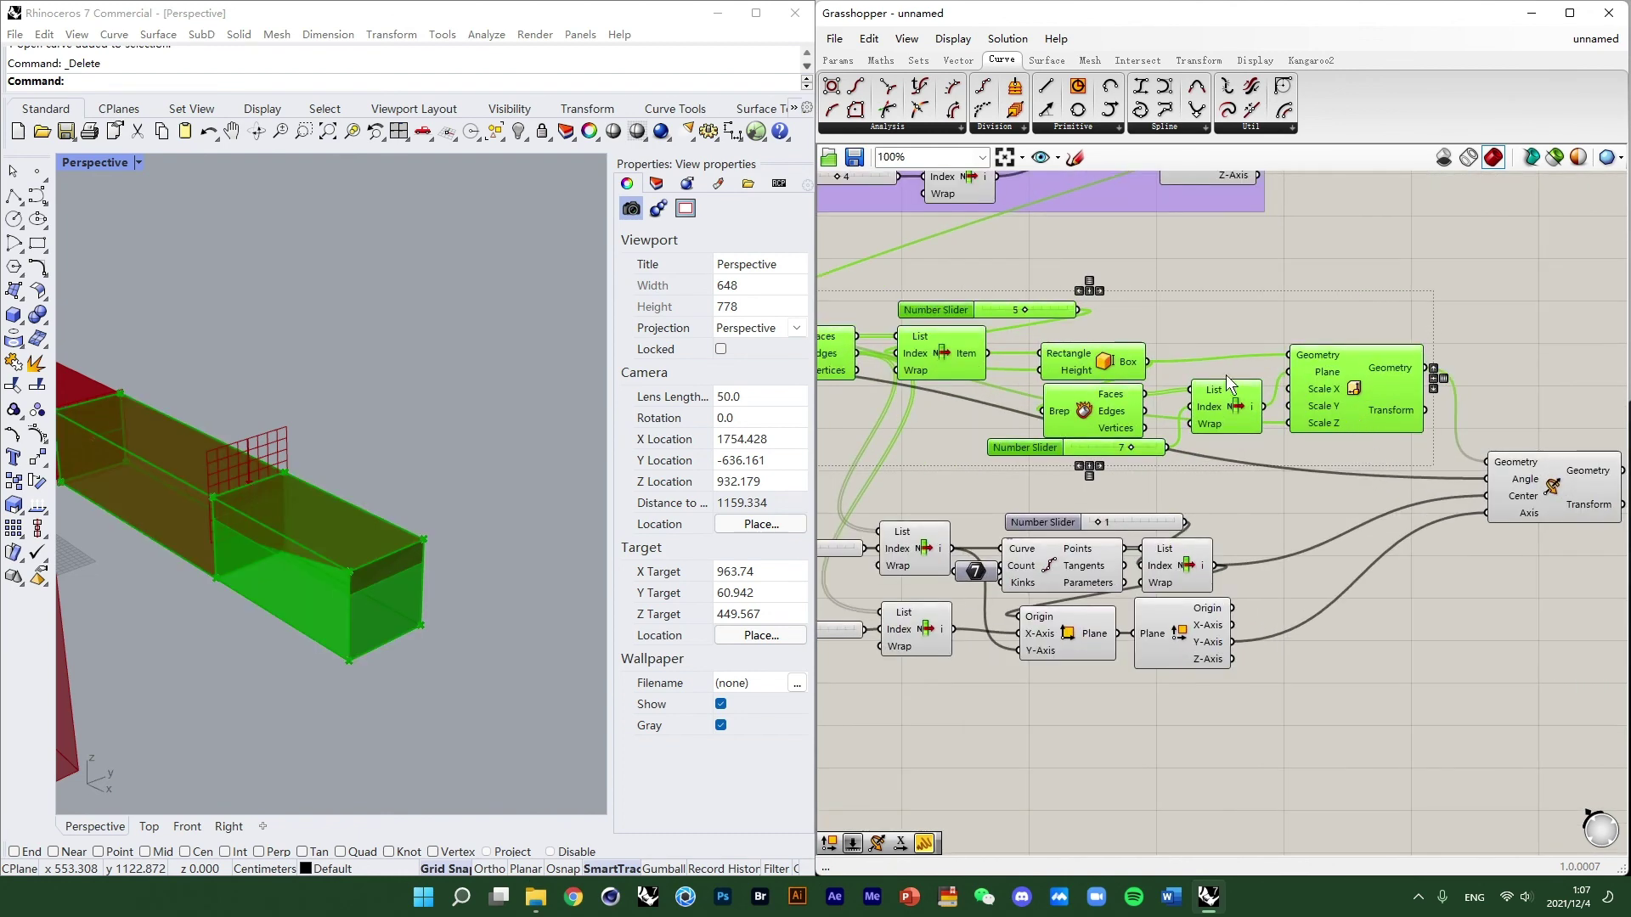
{"action": "middle_click", "coordinate": [1215, 371]}
{"action": "left_click", "coordinate": [1217, 329]}
{"action": "right_click", "coordinate": [1223, 312]}
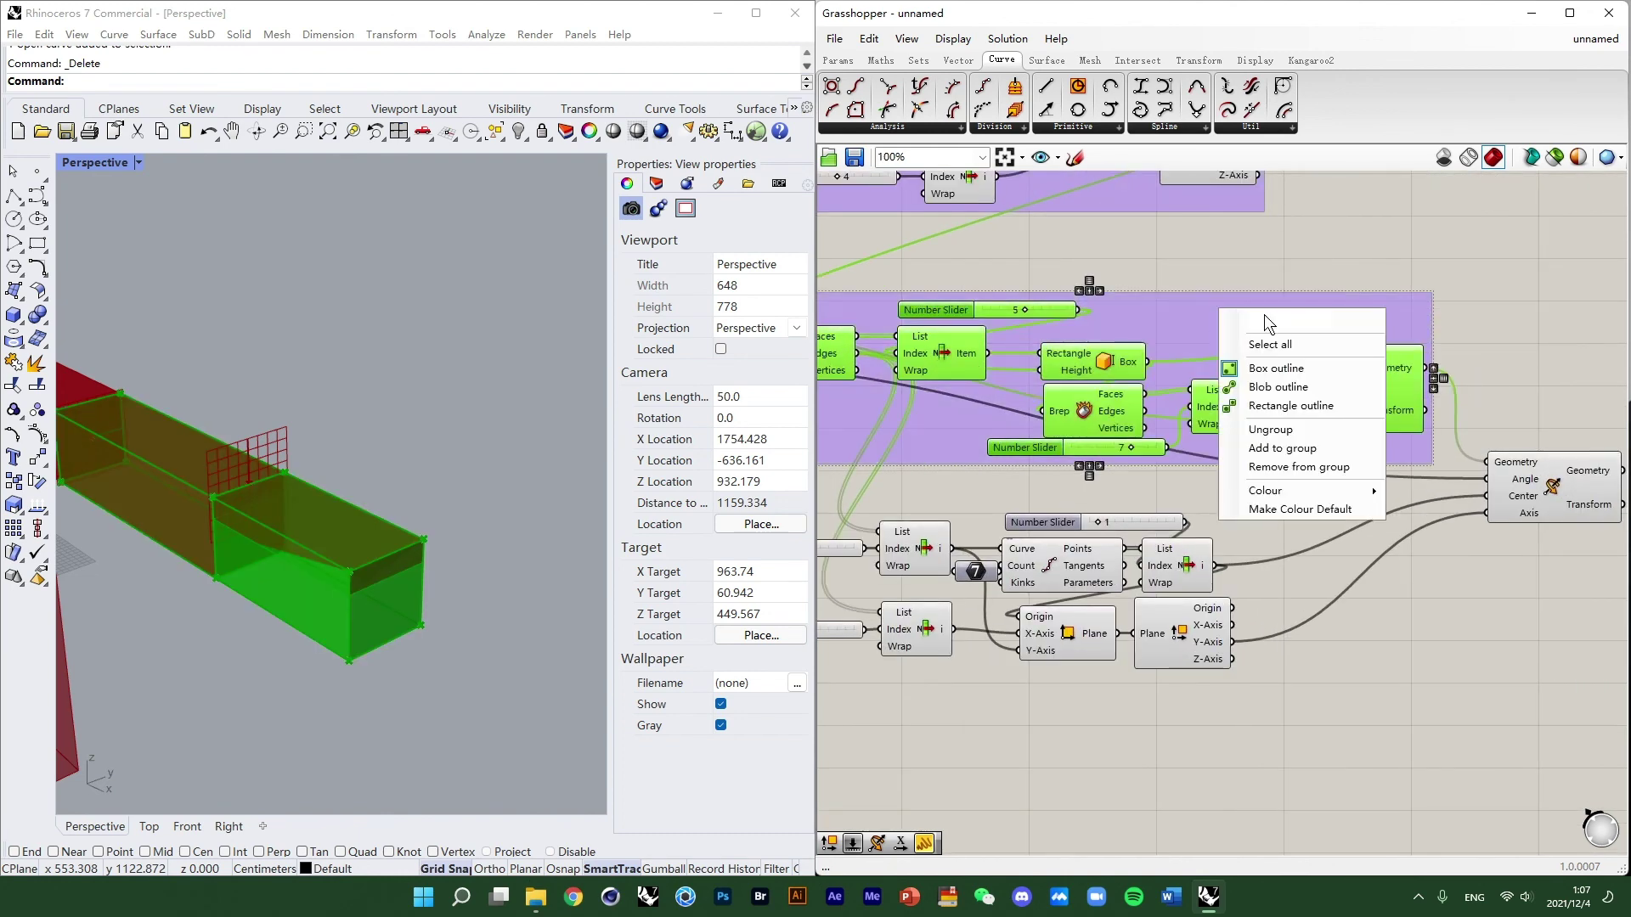
{"action": "type", "text": "bo"}
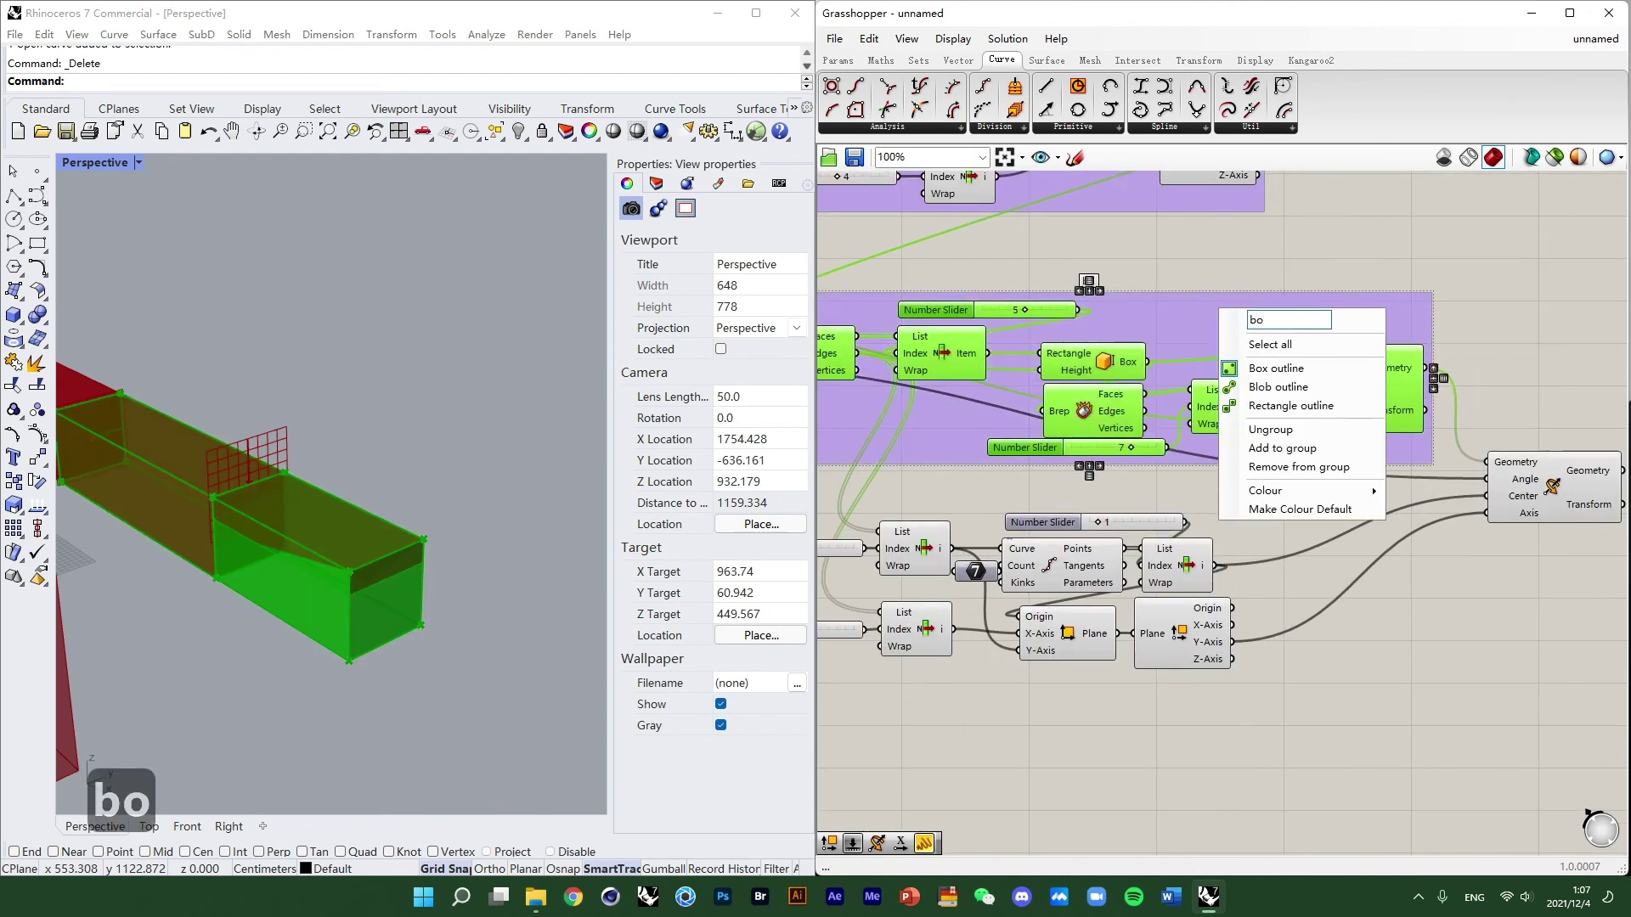
{"action": "type", "text": "x"}
{"action": "key", "text": "Return"}
{"action": "left_click", "coordinate": [1236, 278]}
{"action": "scroll", "coordinate": [1252, 391], "scroll_direction": "down", "scroll_amount": 3}
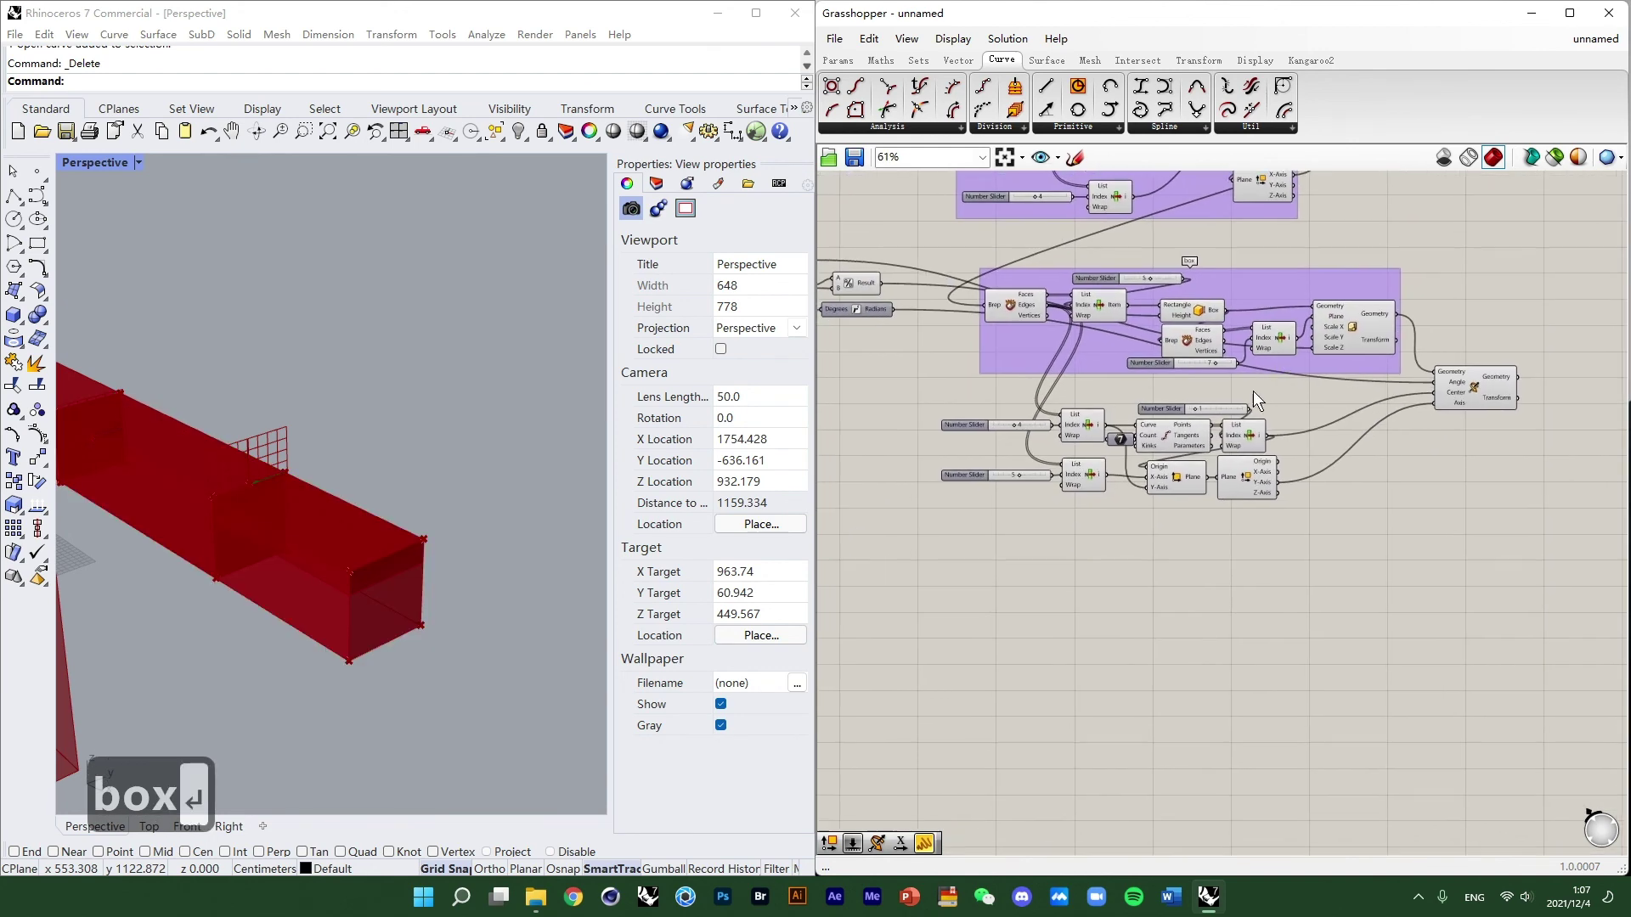
Examine the forearm brep feeding the hand's Deconstruct Brep and its Edges output that supplies the two lower list items.
{"action": "scroll", "coordinate": [1251, 390], "scroll_direction": "up", "scroll_amount": 3}
{"action": "right_click_drag", "start_coordinate": [1252, 391], "coordinate": [1366, 380]}
{"action": "left_click", "coordinate": [973, 253]}
{"action": "scroll", "coordinate": [306, 508], "scroll_direction": "down", "scroll_amount": 6}
{"action": "right_click_drag", "start_coordinate": [300, 491], "coordinate": [326, 504]}
{"action": "scroll", "coordinate": [247, 508], "scroll_direction": "up", "scroll_amount": 2}
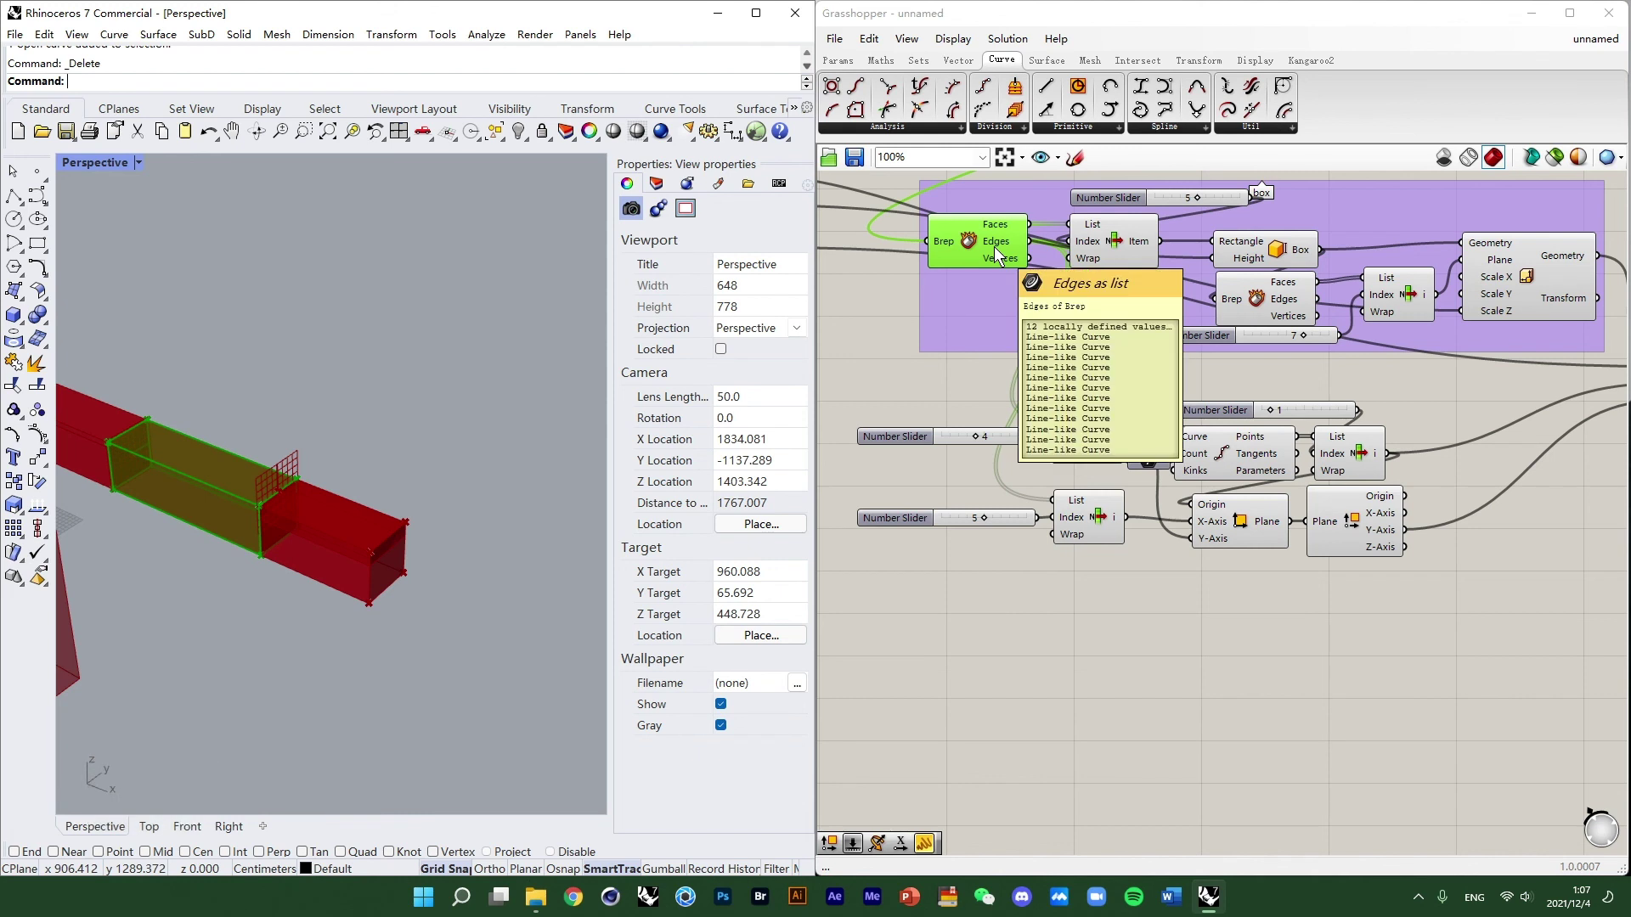
{"action": "right_click_drag", "start_coordinate": [995, 250], "coordinate": [1049, 226]}
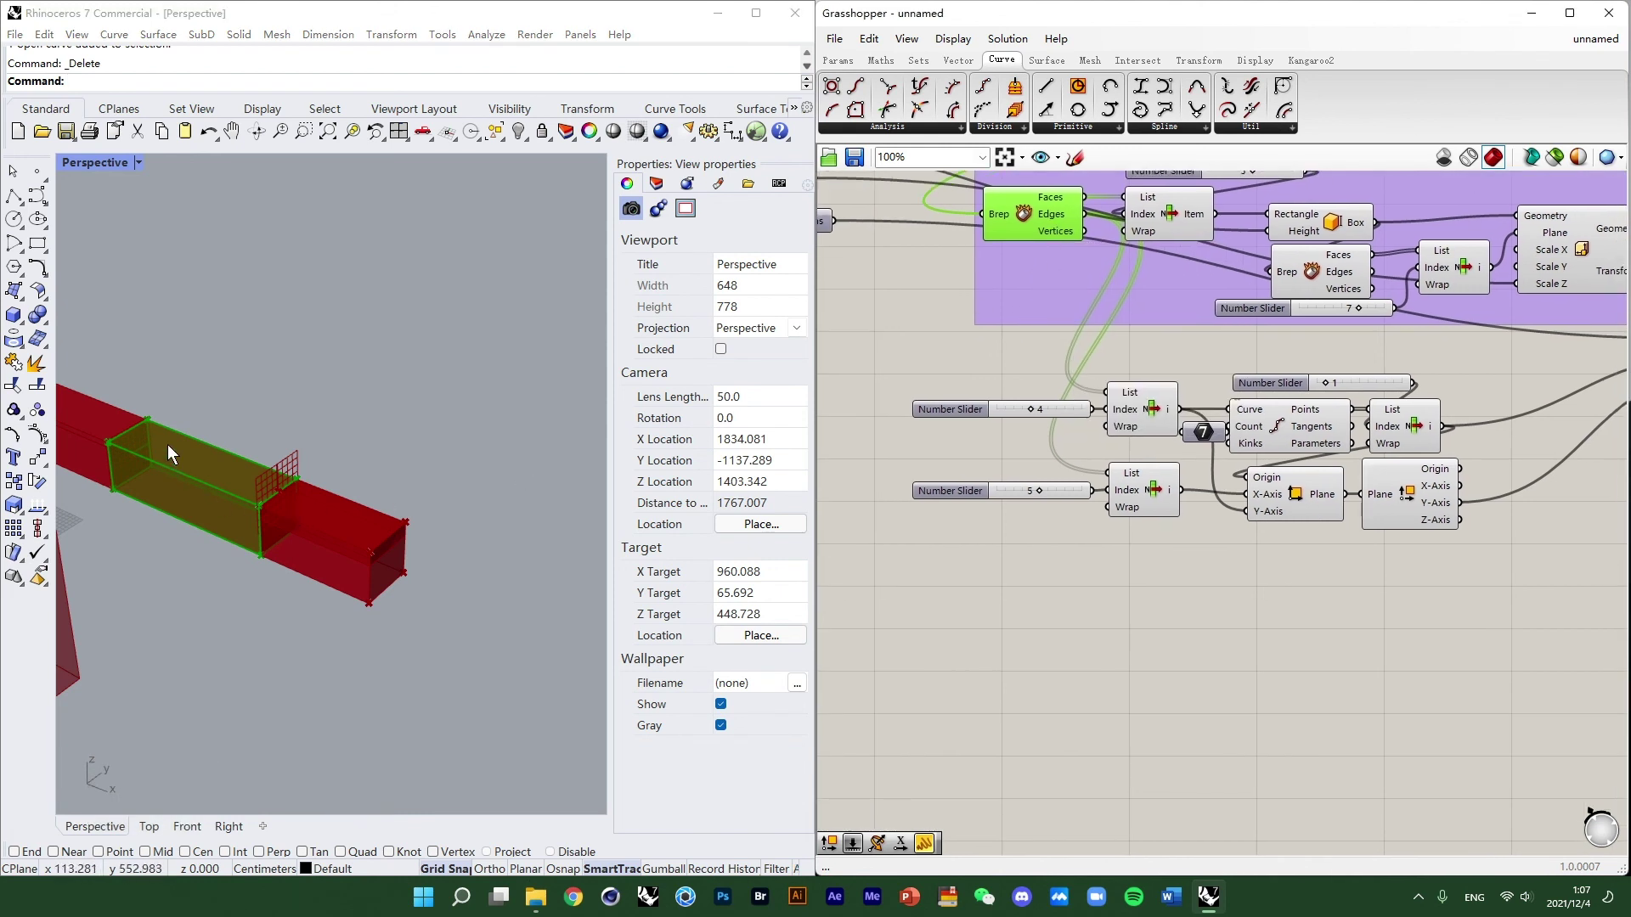
{"action": "right_click_drag", "start_coordinate": [1140, 408], "coordinate": [1070, 404]}
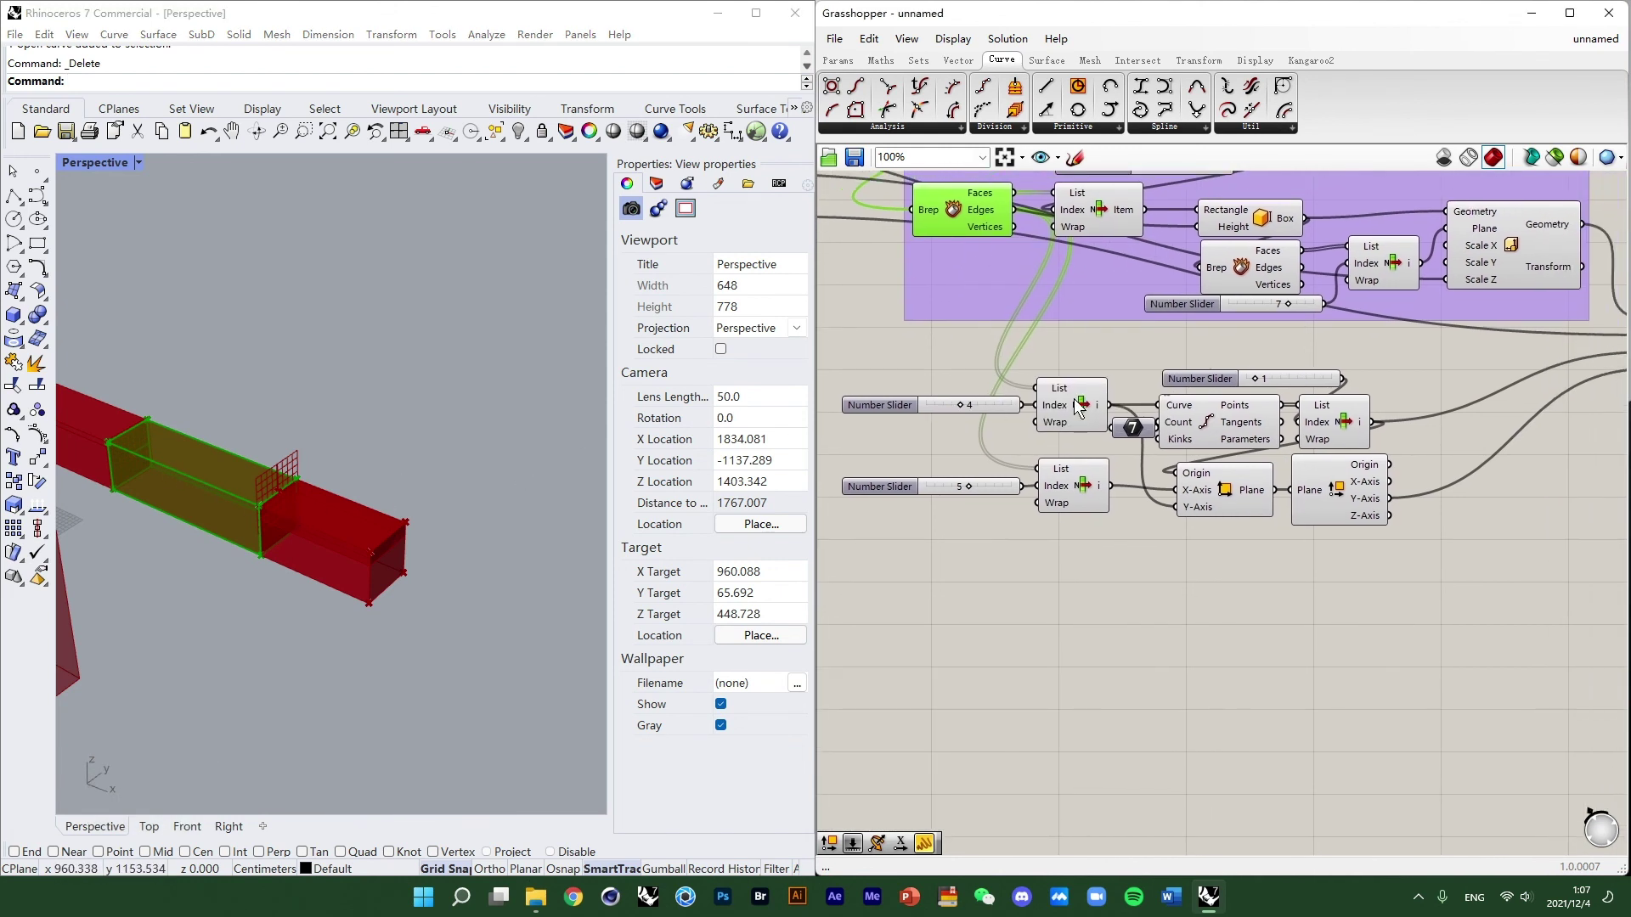
Compare the forearm end edges picked by the hand's index 4 and index 5 list items in the viewport.
{"action": "left_click", "coordinate": [1068, 402]}
{"action": "scroll", "coordinate": [251, 501], "scroll_direction": "up", "scroll_amount": 2}
{"action": "scroll", "coordinate": [253, 499], "scroll_direction": "up", "scroll_amount": 2}
{"action": "mouse_move", "coordinate": [287, 507]}
{"action": "right_mouse_down"}
{"action": "mouse_move", "coordinate": [272, 473]}
{"action": "mouse_move", "coordinate": [265, 486]}
{"action": "mouse_move", "coordinate": [313, 488]}
{"action": "right_mouse_up"}
{"action": "left_click", "coordinate": [1071, 486]}
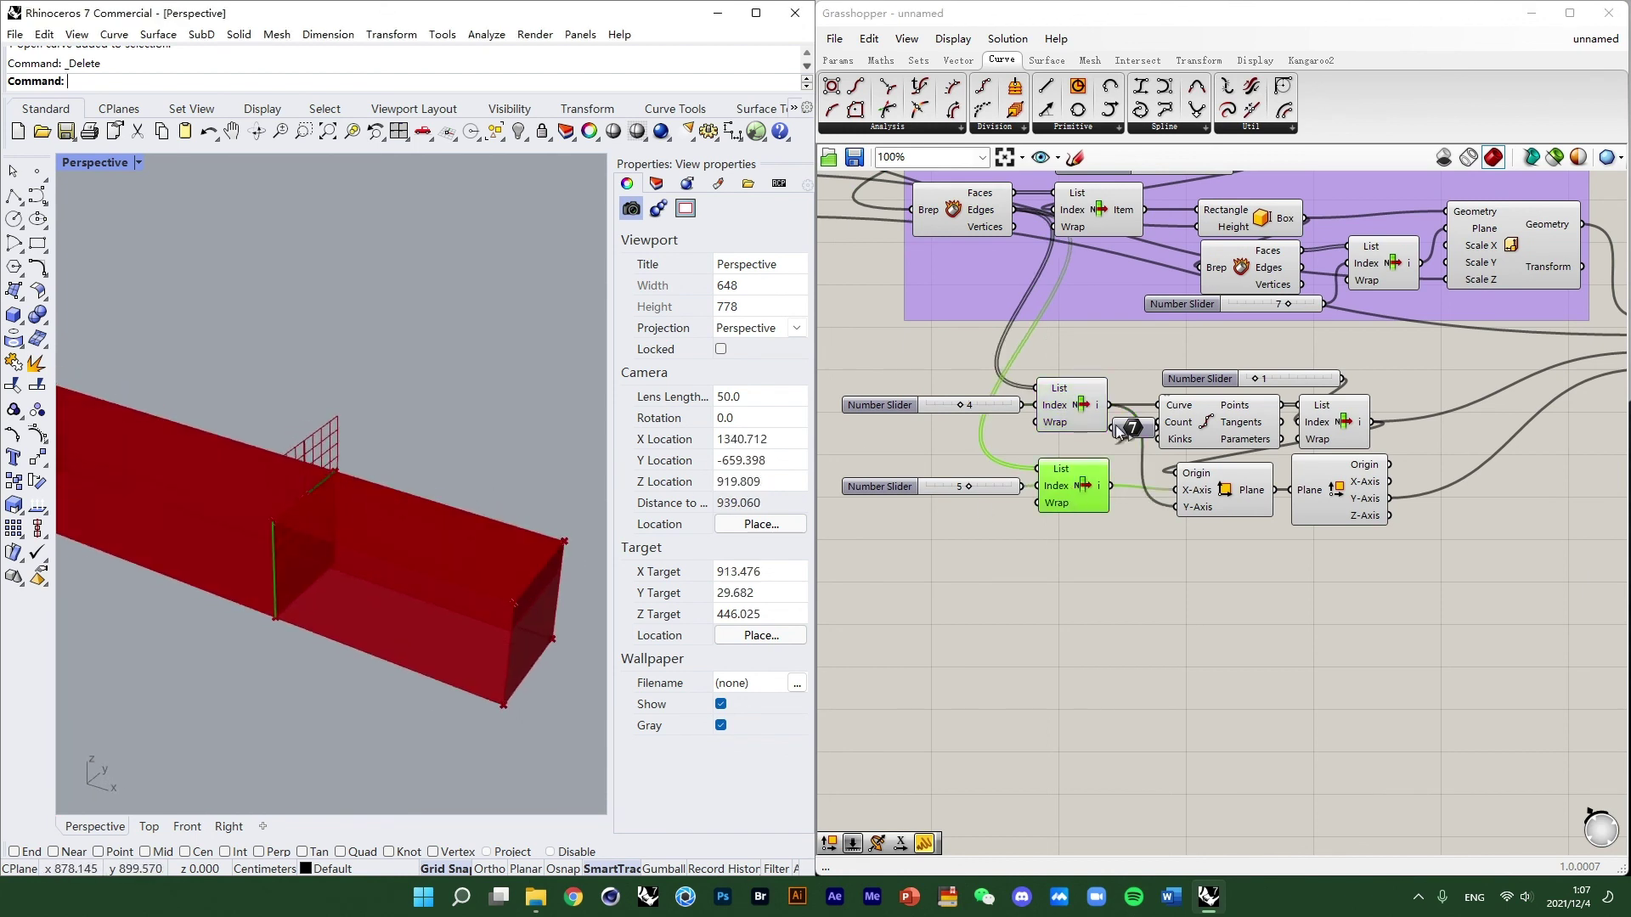
{"action": "left_click", "coordinate": [1067, 418]}
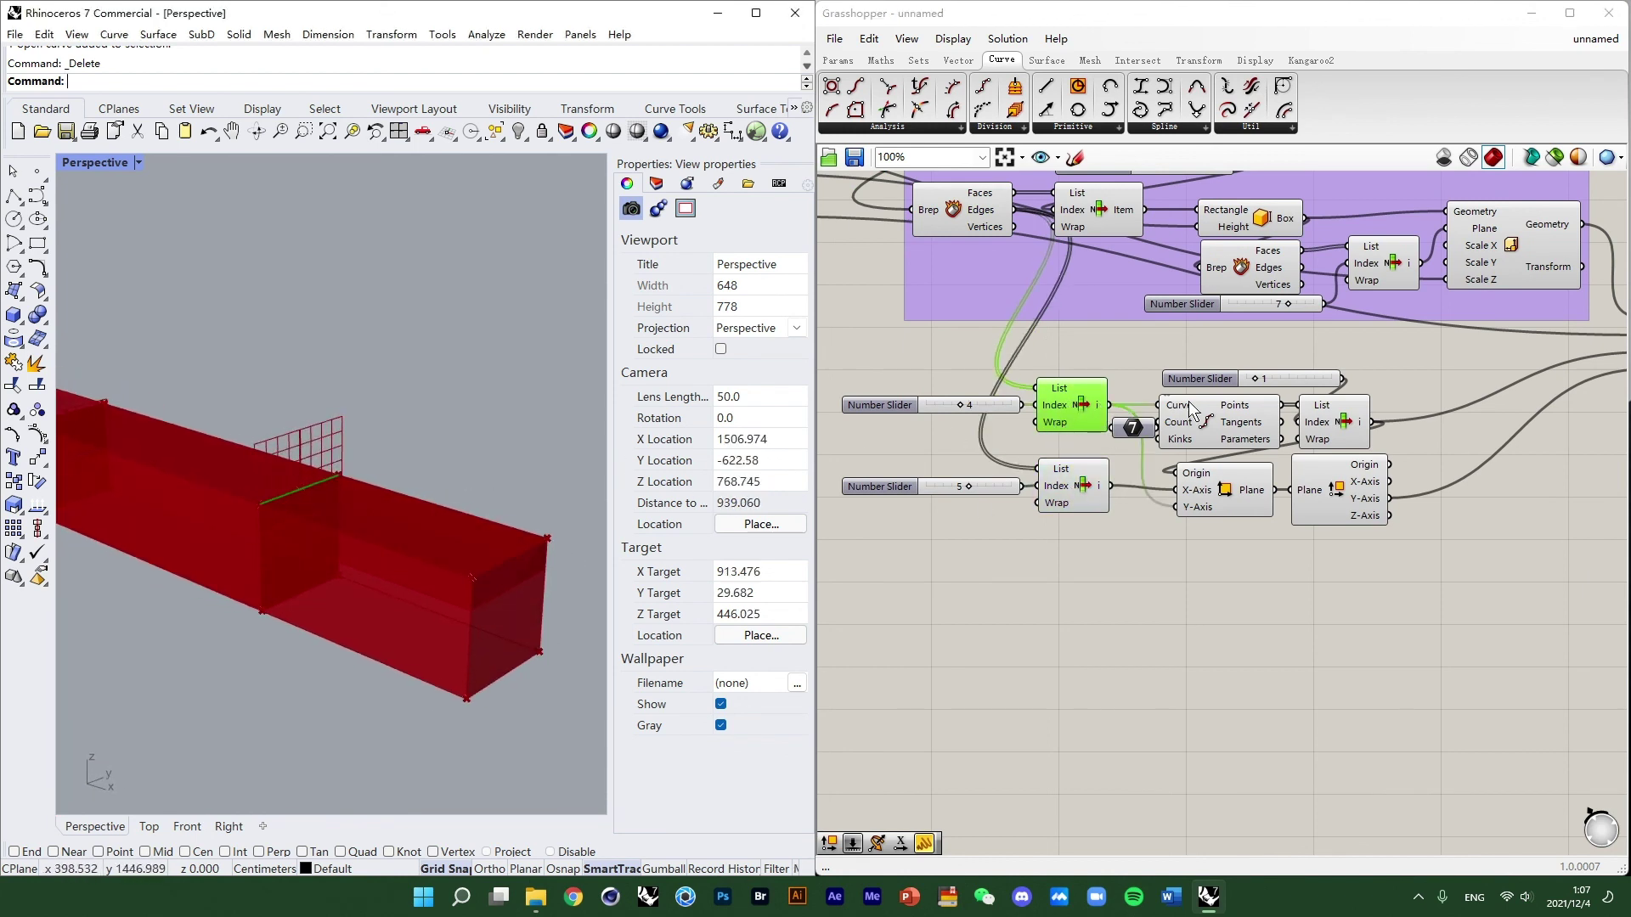
Examine the division point picked by the hand's index 1 list item, together with the two selected forearm edges.
{"action": "left_click", "coordinate": [1132, 429]}
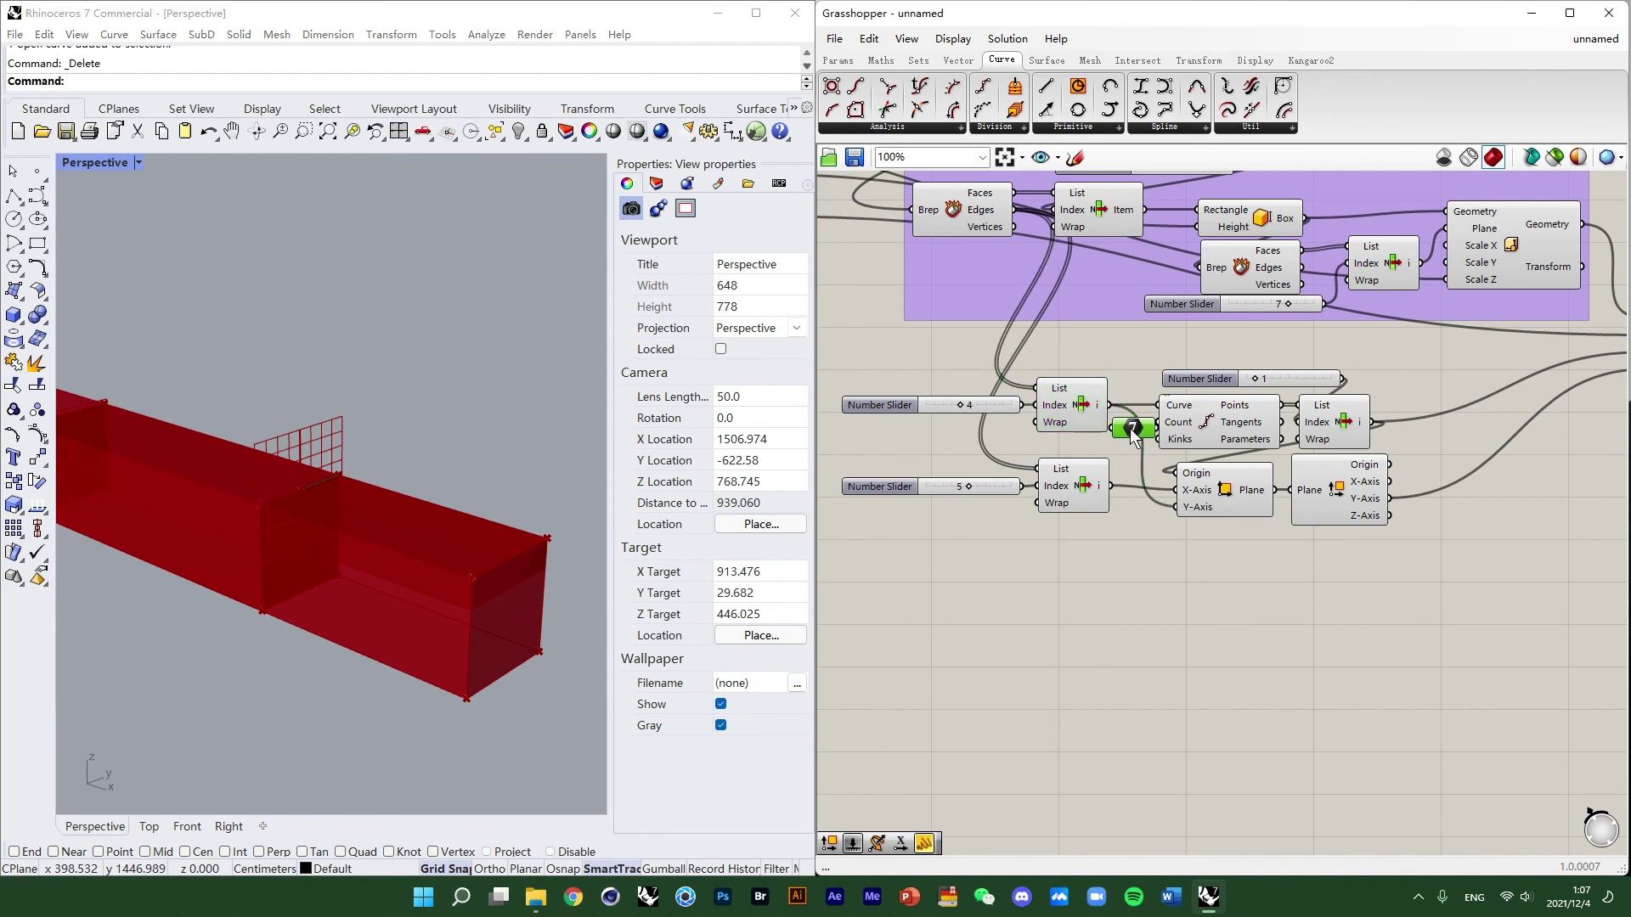
{"action": "left_click", "coordinate": [1345, 427]}
{"action": "scroll", "coordinate": [298, 496], "scroll_direction": "up", "scroll_amount": 3}
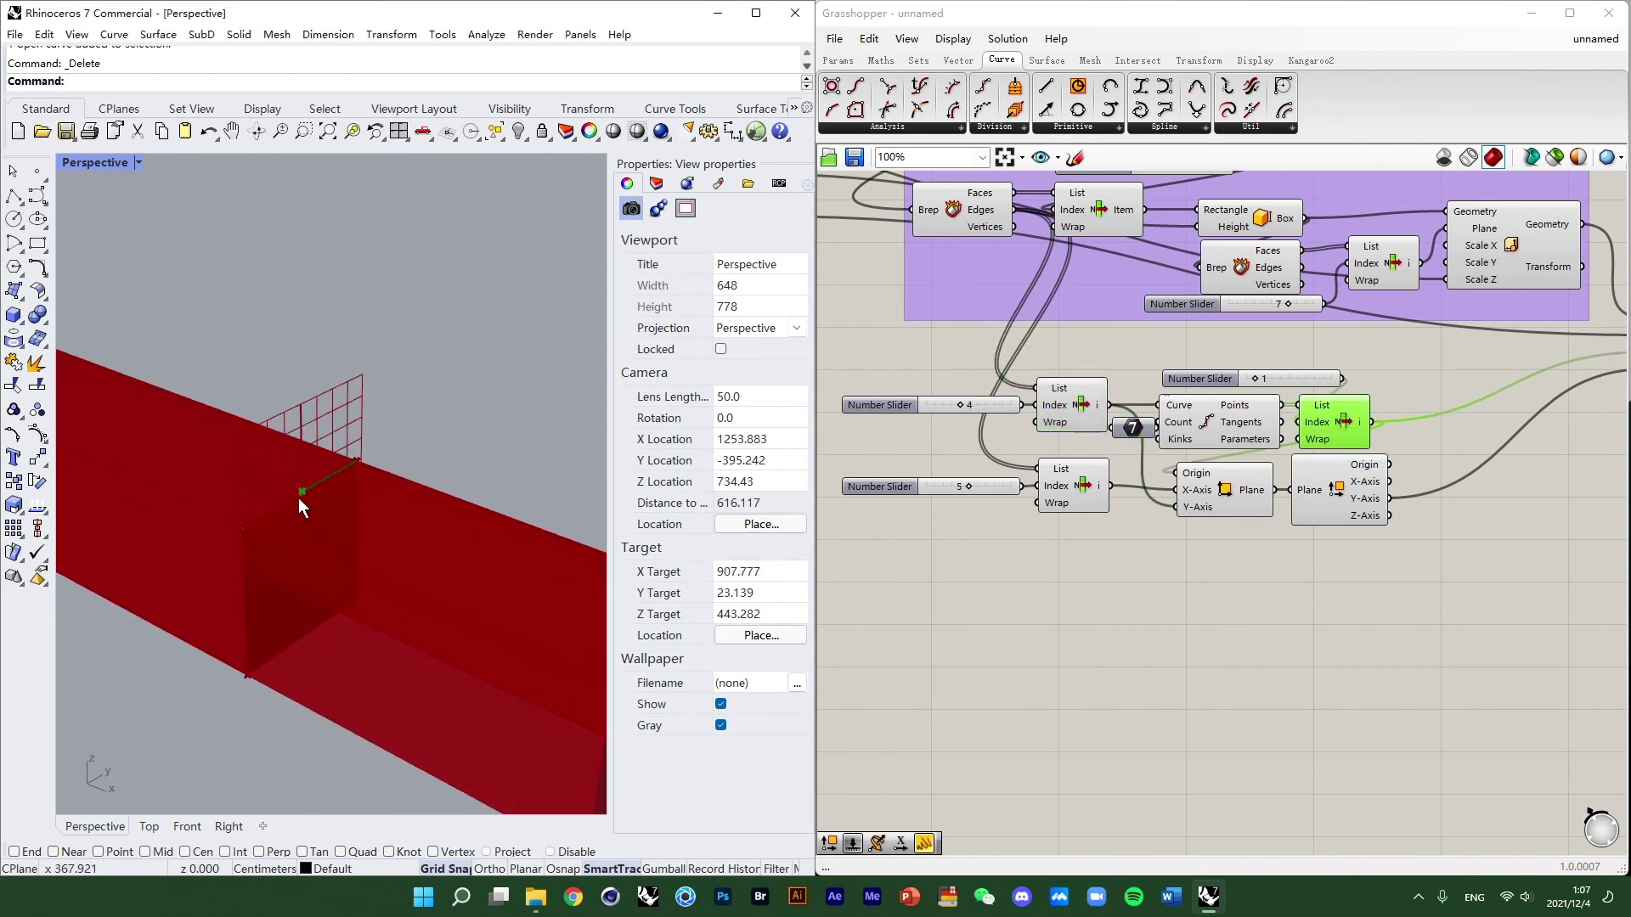
{"action": "mouse_move", "coordinate": [298, 498]}
{"action": "right_mouse_down"}
{"action": "mouse_move", "coordinate": [247, 462]}
{"action": "mouse_move", "coordinate": [303, 521]}
{"action": "mouse_move", "coordinate": [280, 510]}
{"action": "right_mouse_up"}
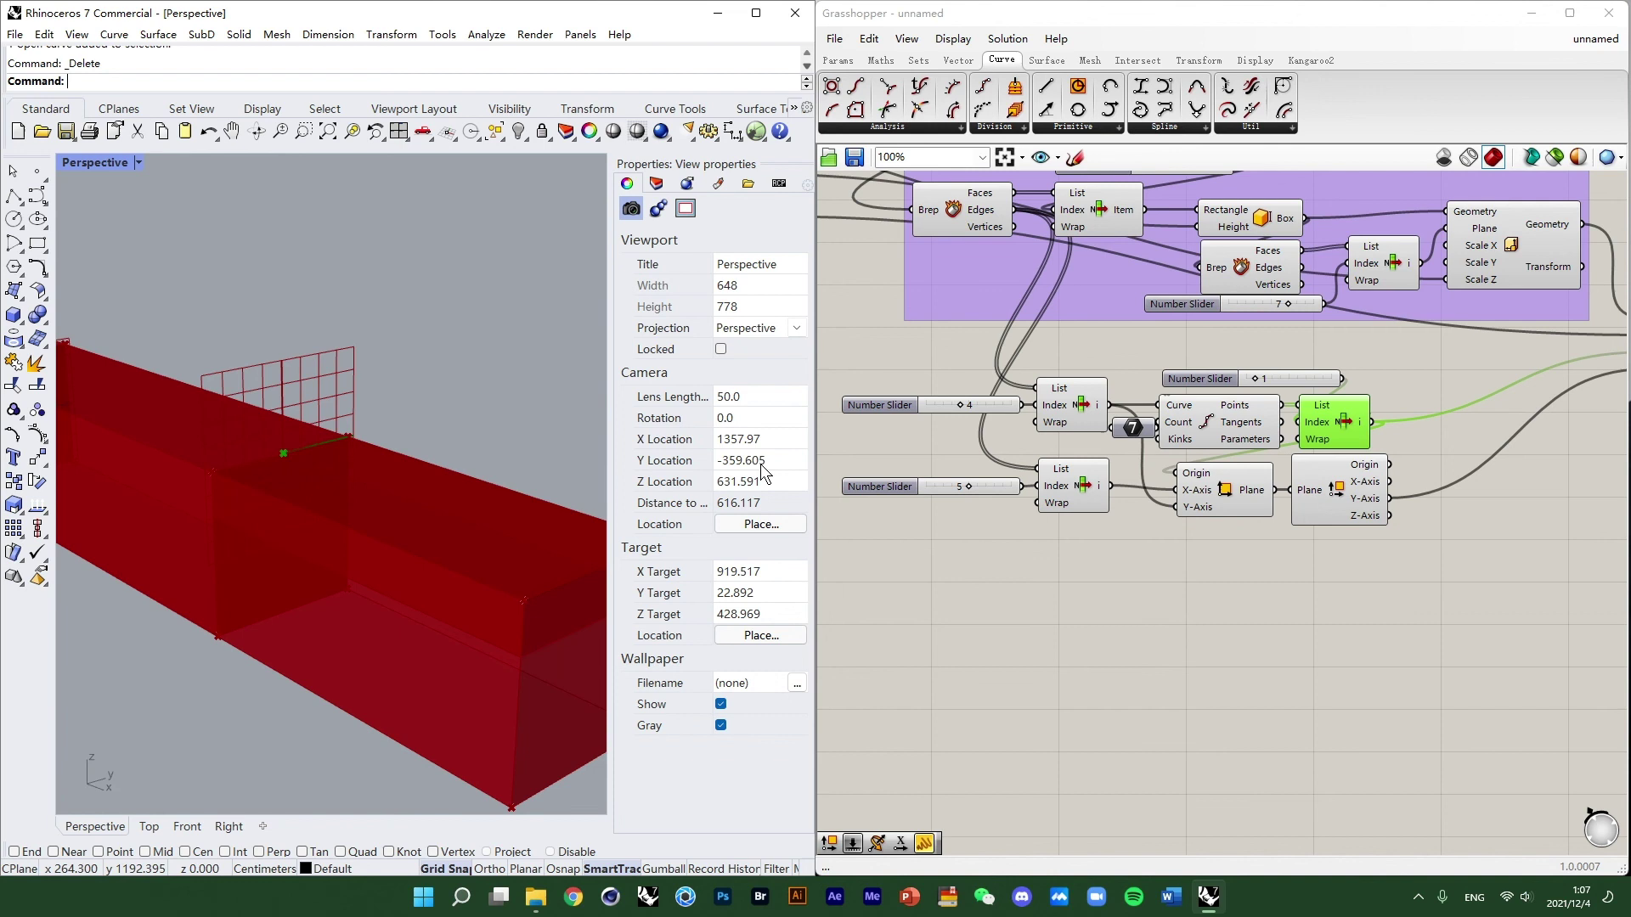
{"action": "left_click", "coordinate": [1083, 415]}
{"action": "left_click", "coordinate": [1089, 493], "text": "shift"}
{"action": "left_click", "coordinate": [1328, 429], "text": "shift"}
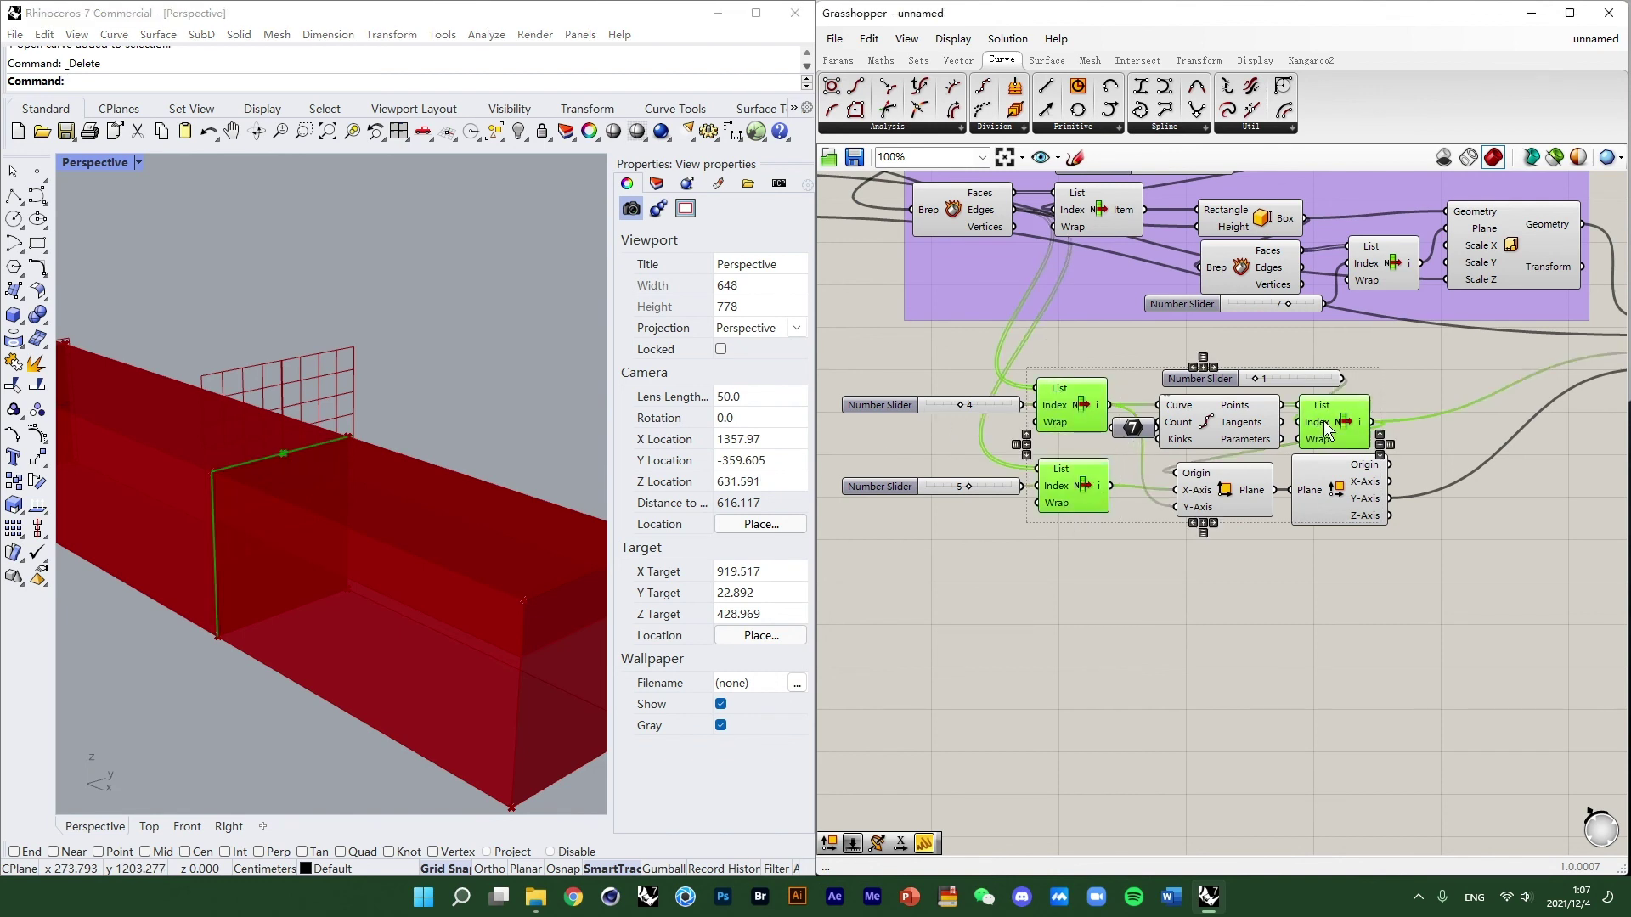
{"action": "right_click_drag", "start_coordinate": [419, 491], "coordinate": [319, 450]}
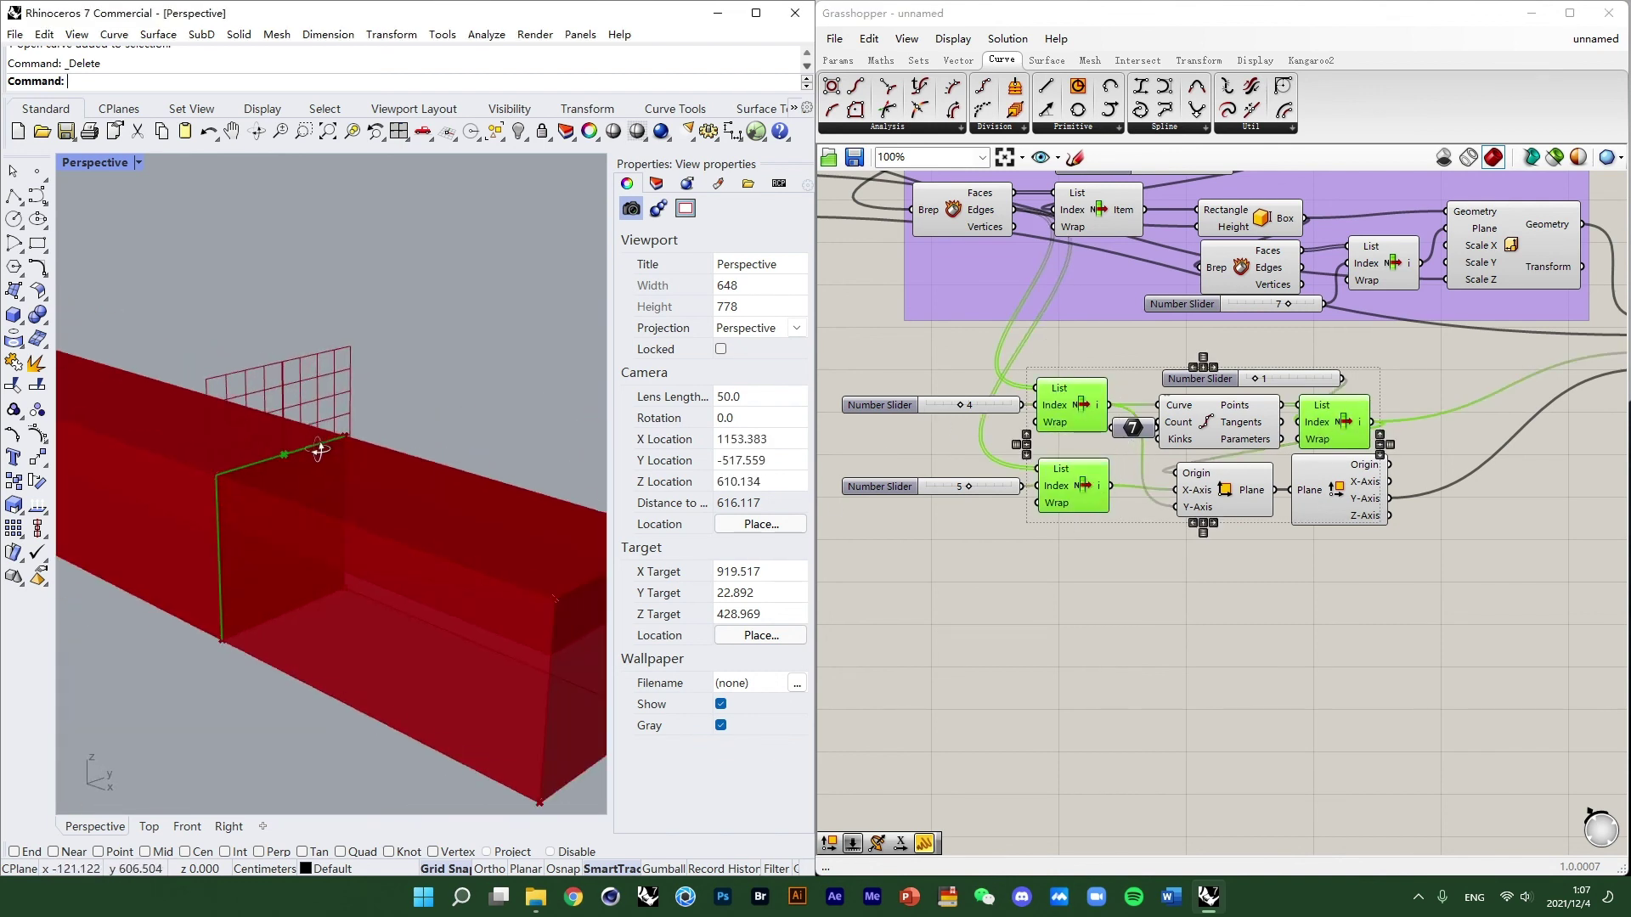
Trace how the hand's constructed plane and its deconstructed Y-Axis supply the rotation axis.
{"action": "left_click", "coordinate": [1356, 491]}
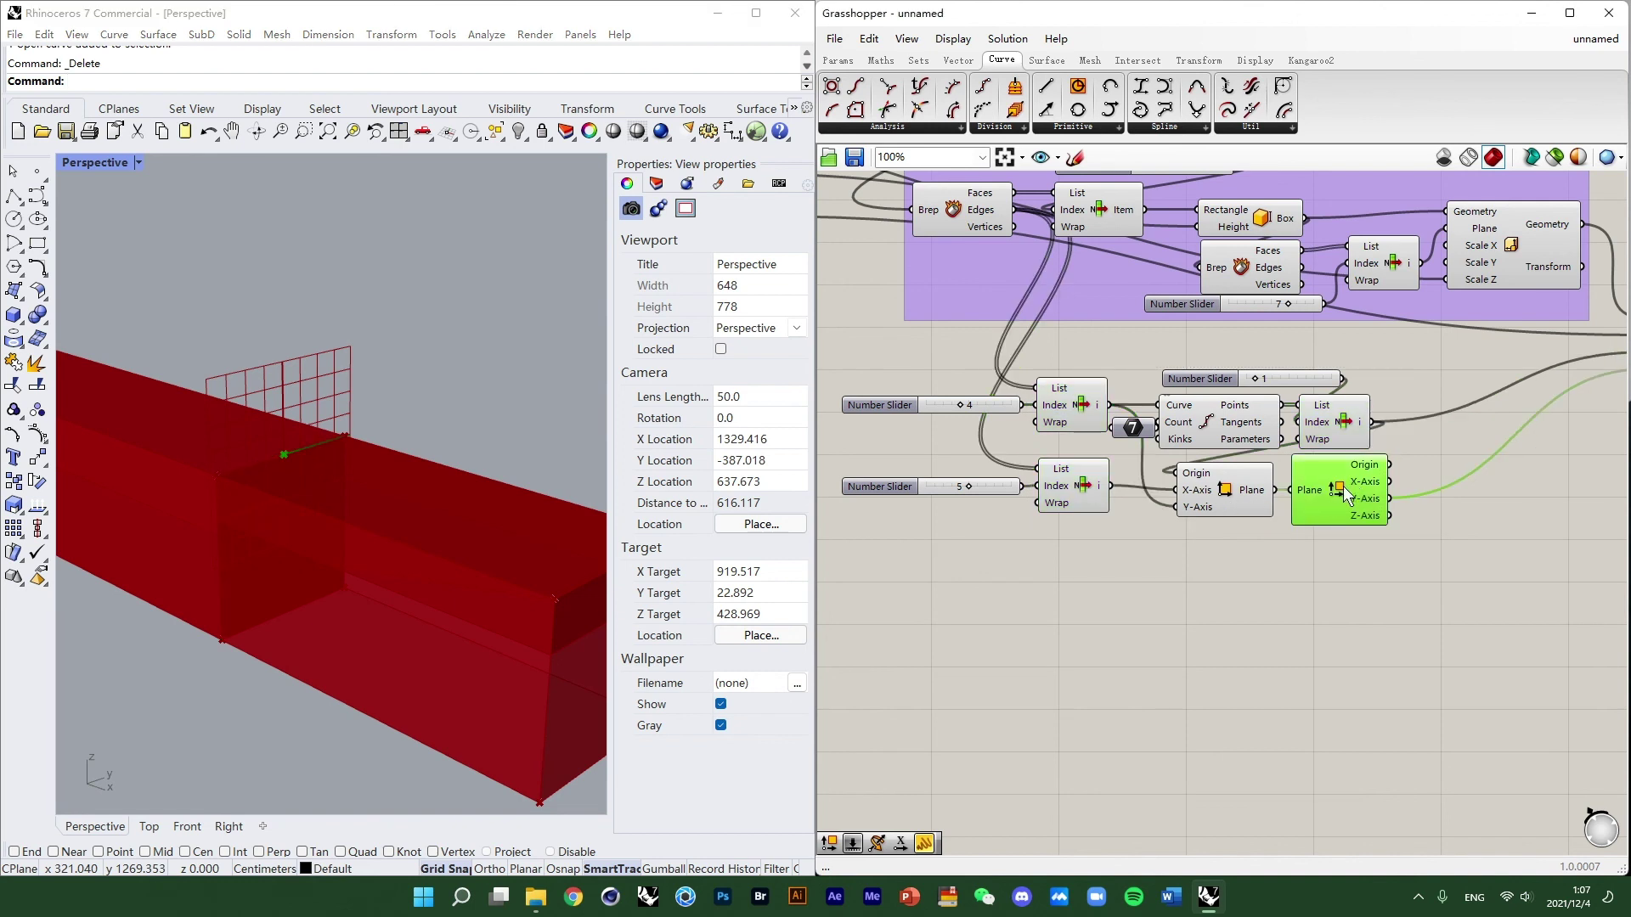
{"action": "left_click", "coordinate": [1250, 490]}
{"action": "left_click", "coordinate": [1355, 488]}
{"action": "right_click_drag", "start_coordinate": [1354, 486], "coordinate": [1208, 455]}
{"action": "left_click", "coordinate": [1100, 472]}
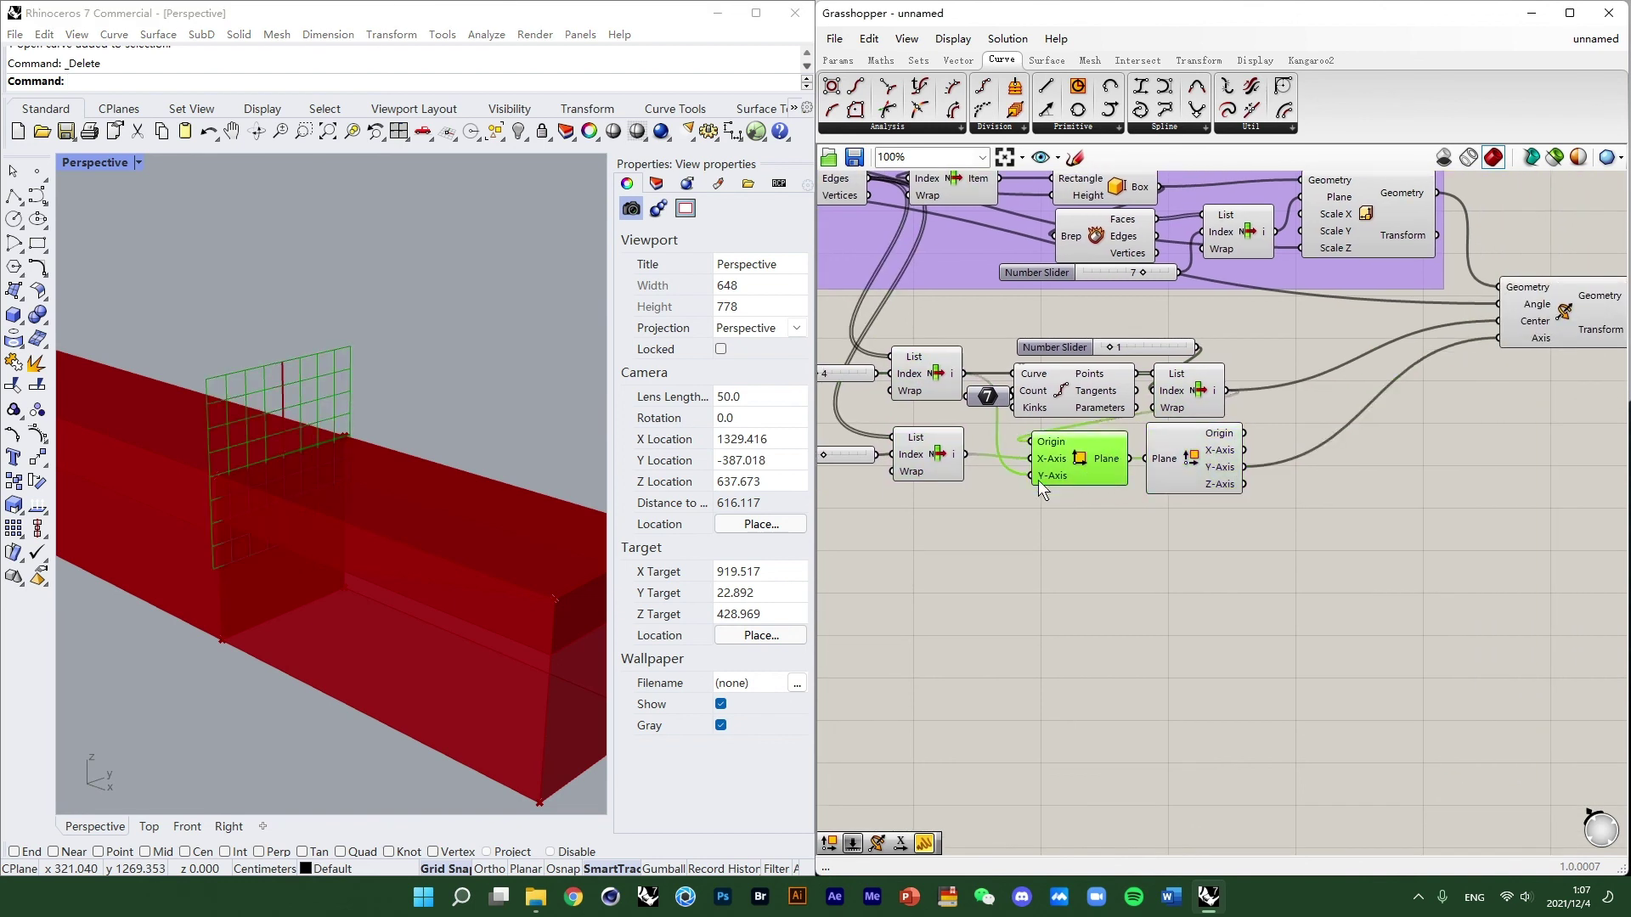
{"action": "scroll", "coordinate": [376, 425], "scroll_direction": "down", "scroll_amount": 2}
{"action": "right_click_drag", "start_coordinate": [347, 408], "coordinate": [387, 425]}
{"action": "left_click", "coordinate": [1203, 460]}
{"action": "scroll", "coordinate": [343, 443], "scroll_direction": "up", "scroll_amount": 3}
{"action": "scroll", "coordinate": [388, 425], "scroll_direction": "down", "scroll_amount": 5}
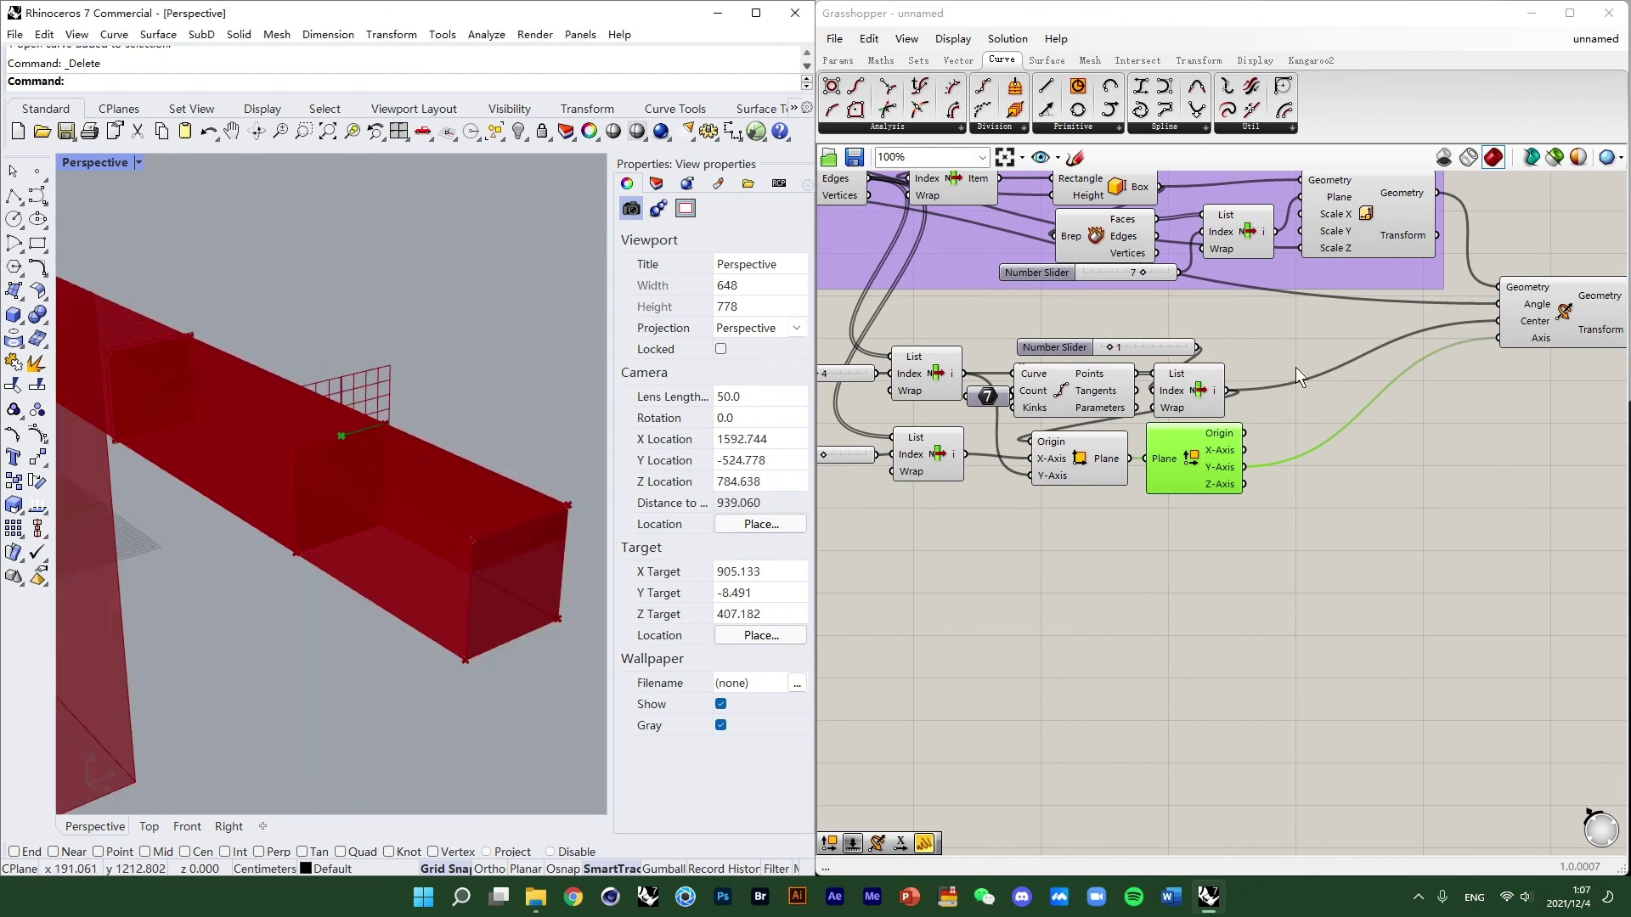
Group the hand's edge, division point and plane components and label the group "rotate axis".
{"action": "scroll", "coordinate": [1415, 343], "scroll_direction": "down", "scroll_amount": 2}
{"action": "right_click_drag", "start_coordinate": [875, 342], "coordinate": [960, 406]}
{"action": "left_click_drag", "start_coordinate": [955, 399], "coordinate": [1601, 604]}
{"action": "middle_click", "coordinate": [1263, 437]}
{"action": "left_click", "coordinate": [1263, 399]}
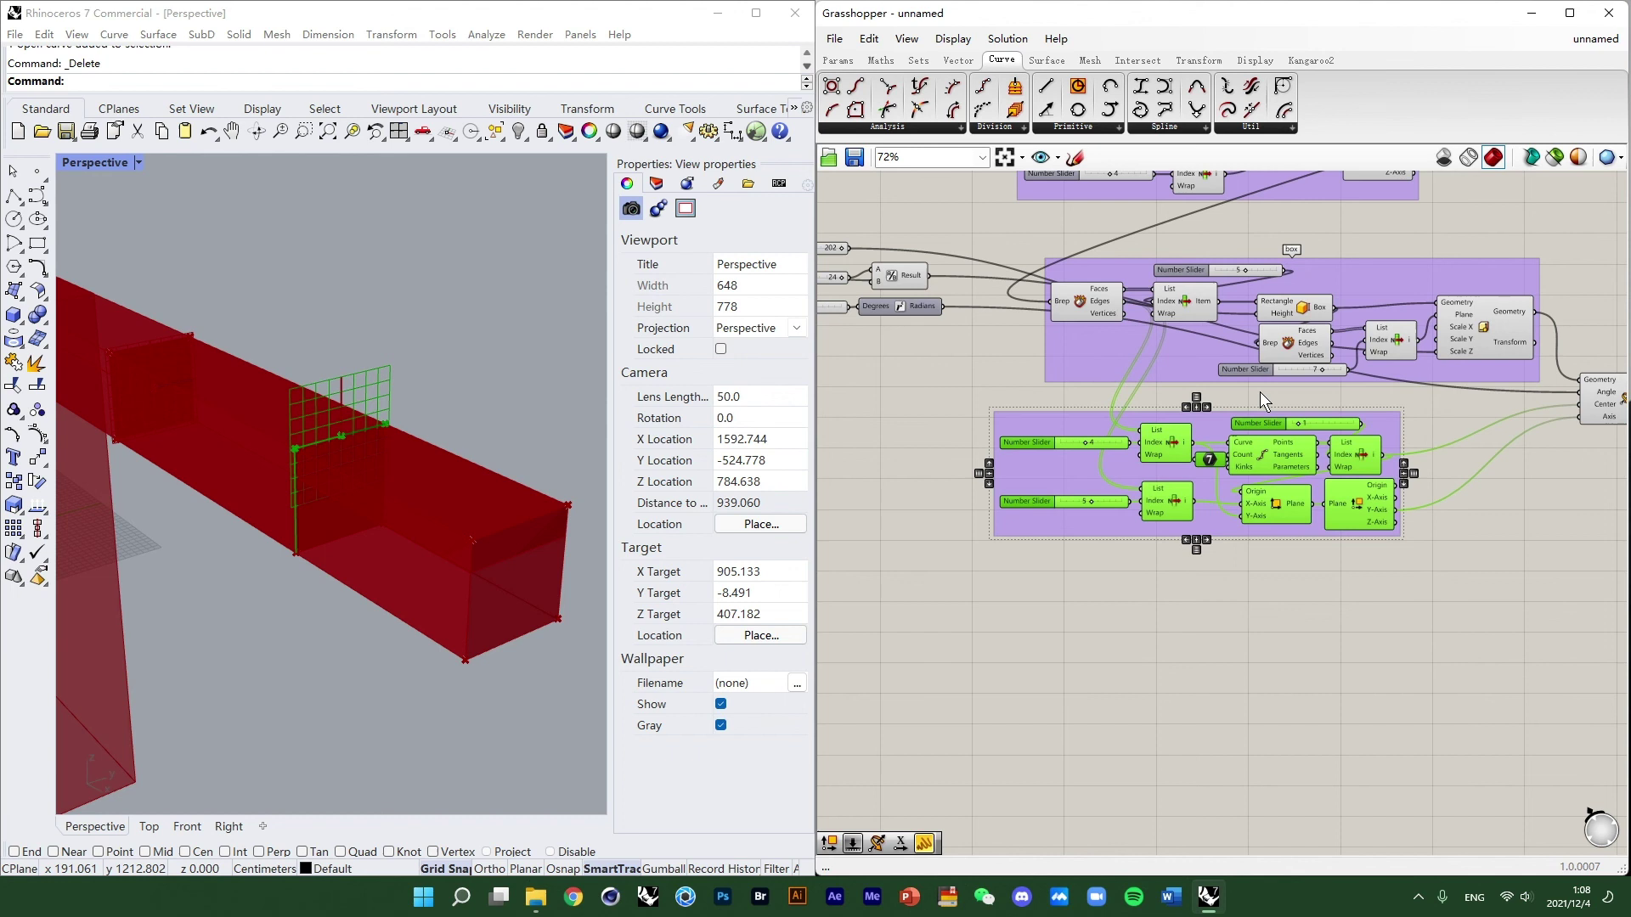
{"action": "right_click", "coordinate": [1108, 428]}
{"action": "type", "text": "ra"}
{"action": "key", "text": "BackSpace"}
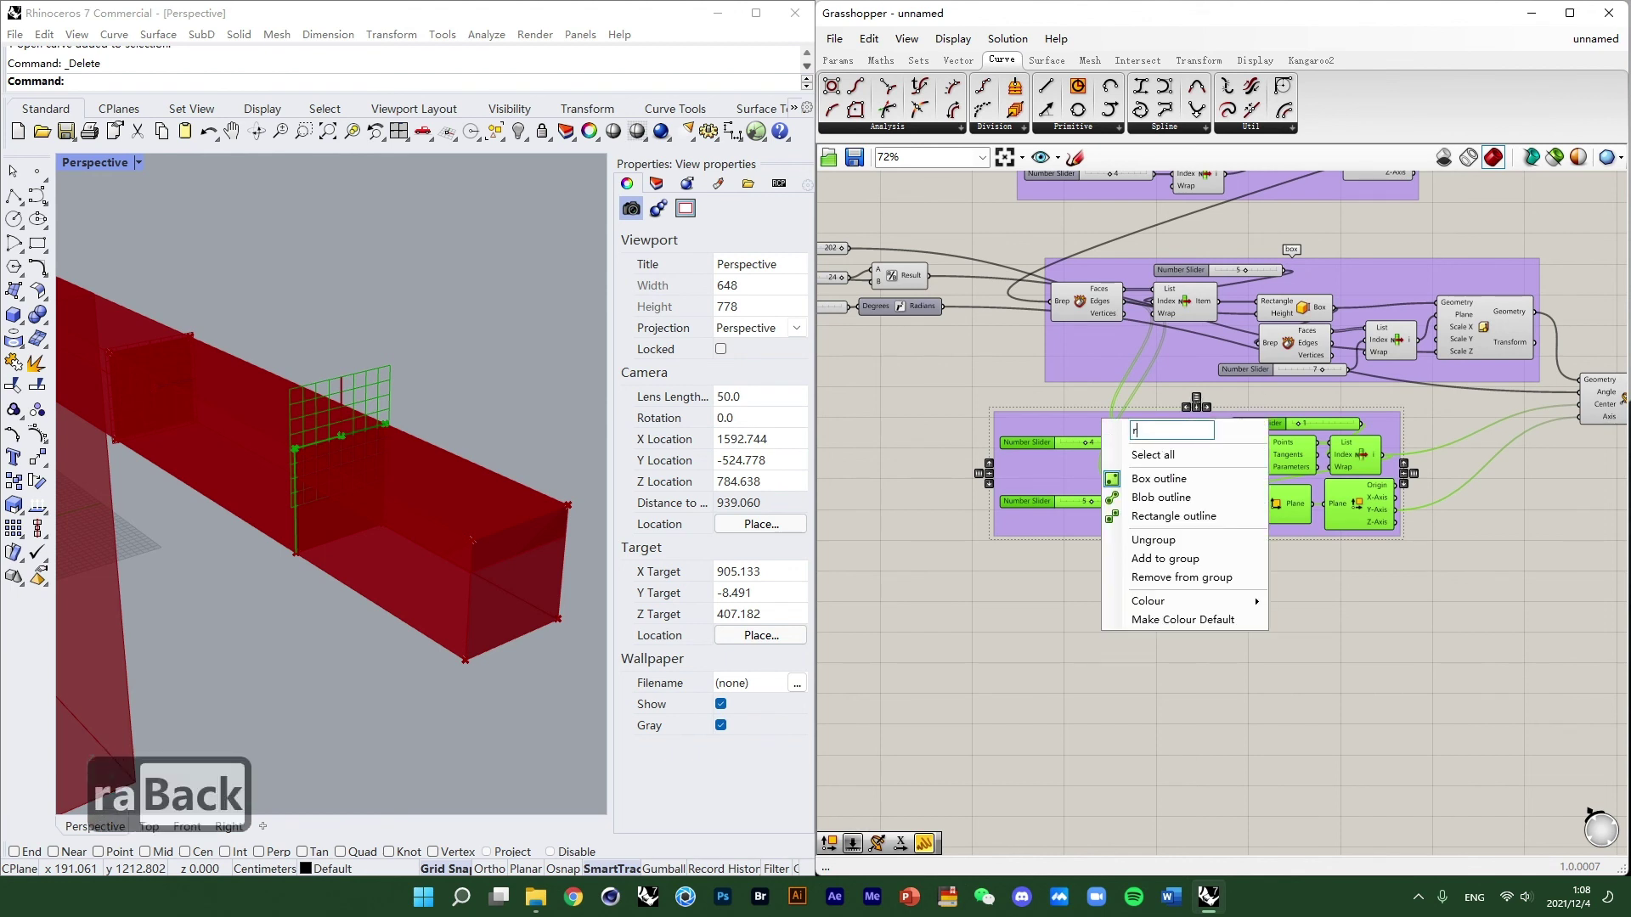
{"action": "type", "text": "or"}
{"action": "key", "text": "BackSpace"}
{"action": "type", "text": "tate z"}
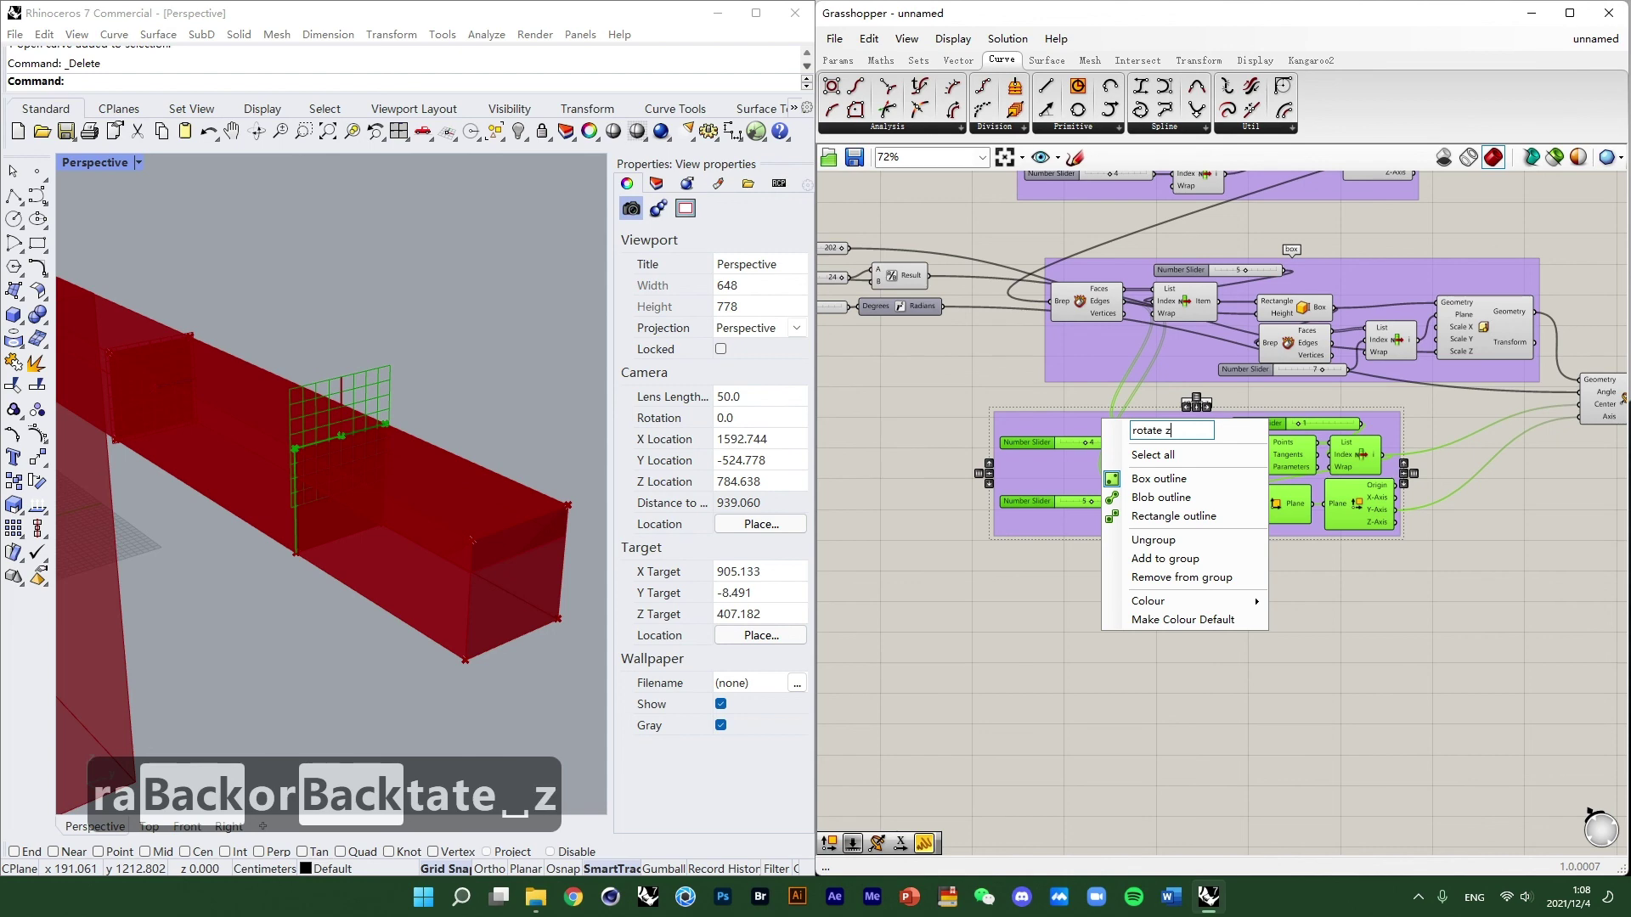
{"action": "key", "text": "BackSpace"}
{"action": "type", "text": "axis"}
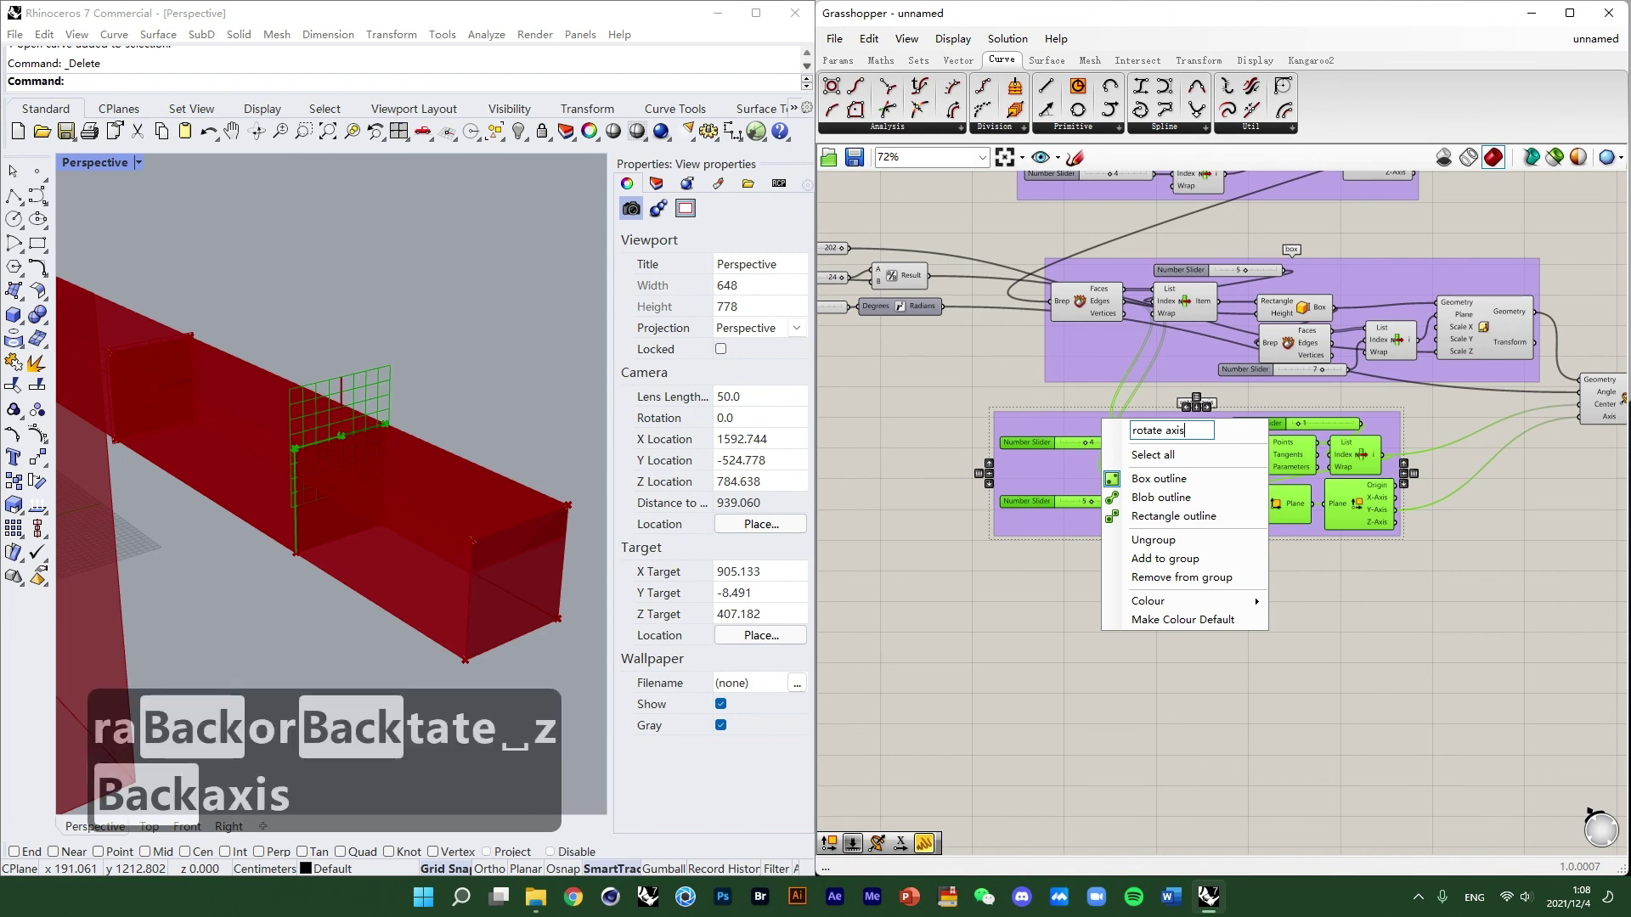
{"action": "left_click", "coordinate": [1466, 598]}
{"action": "scroll", "coordinate": [1465, 598], "scroll_direction": "down", "scroll_amount": 1}
{"action": "right_click_drag", "start_coordinate": [1465, 598], "coordinate": [1135, 634]}
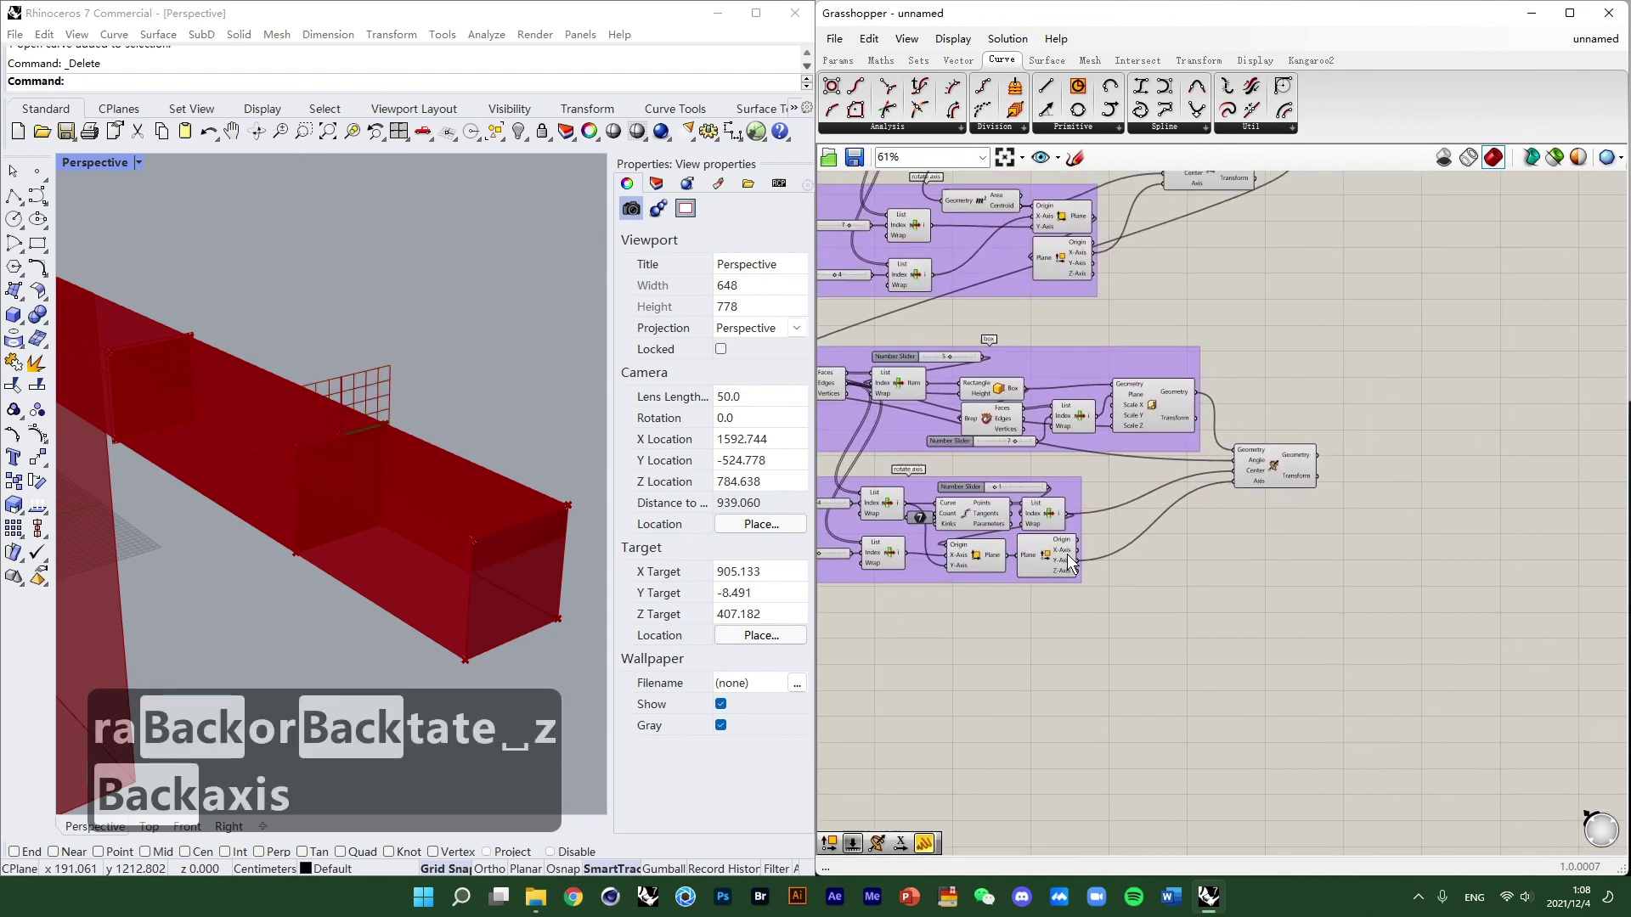
Shift the hand's rotate axis group to the right until its right edge aligns with the box group above.
{"action": "left_click", "coordinate": [1256, 462]}
{"action": "scroll", "coordinate": [1256, 462], "scroll_direction": "up", "scroll_amount": 2}
{"action": "left_click_drag", "start_coordinate": [1086, 471], "coordinate": [1262, 440]}
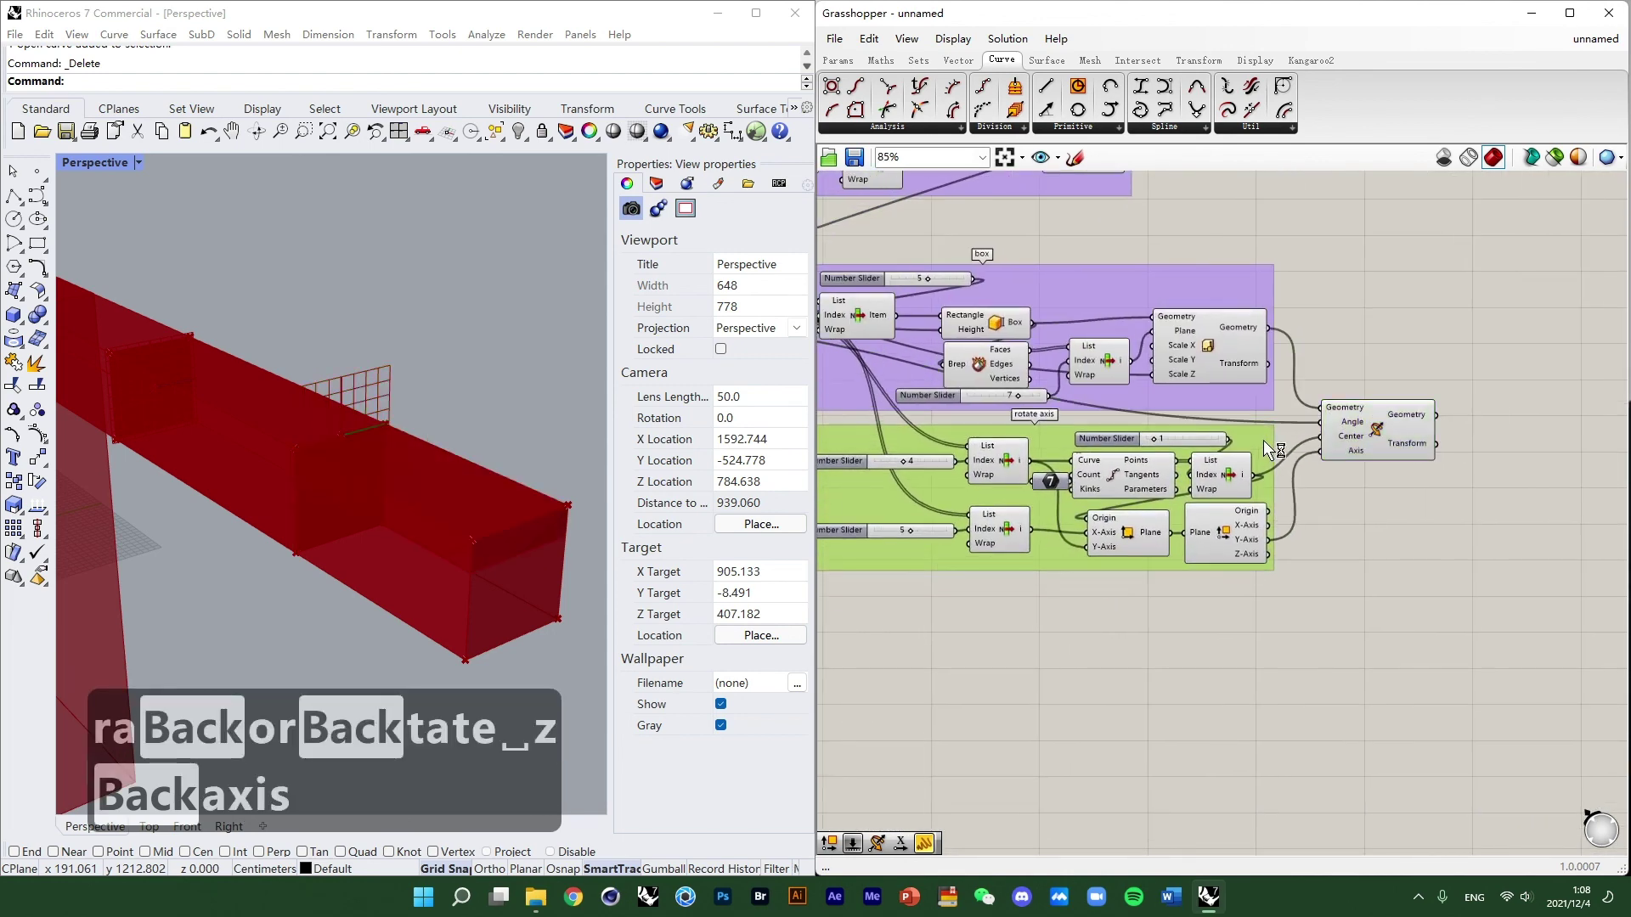
{"action": "scroll", "coordinate": [1380, 383], "scroll_direction": "down", "scroll_amount": 2}
{"action": "scroll", "coordinate": [1380, 382], "scroll_direction": "up", "scroll_amount": 2}
Turn off the viewport preview for all forearm and hand components, including both rotation components.
{"action": "left_click", "coordinate": [1206, 450]}
{"action": "scroll", "coordinate": [1222, 425], "scroll_direction": "up", "scroll_amount": 3}
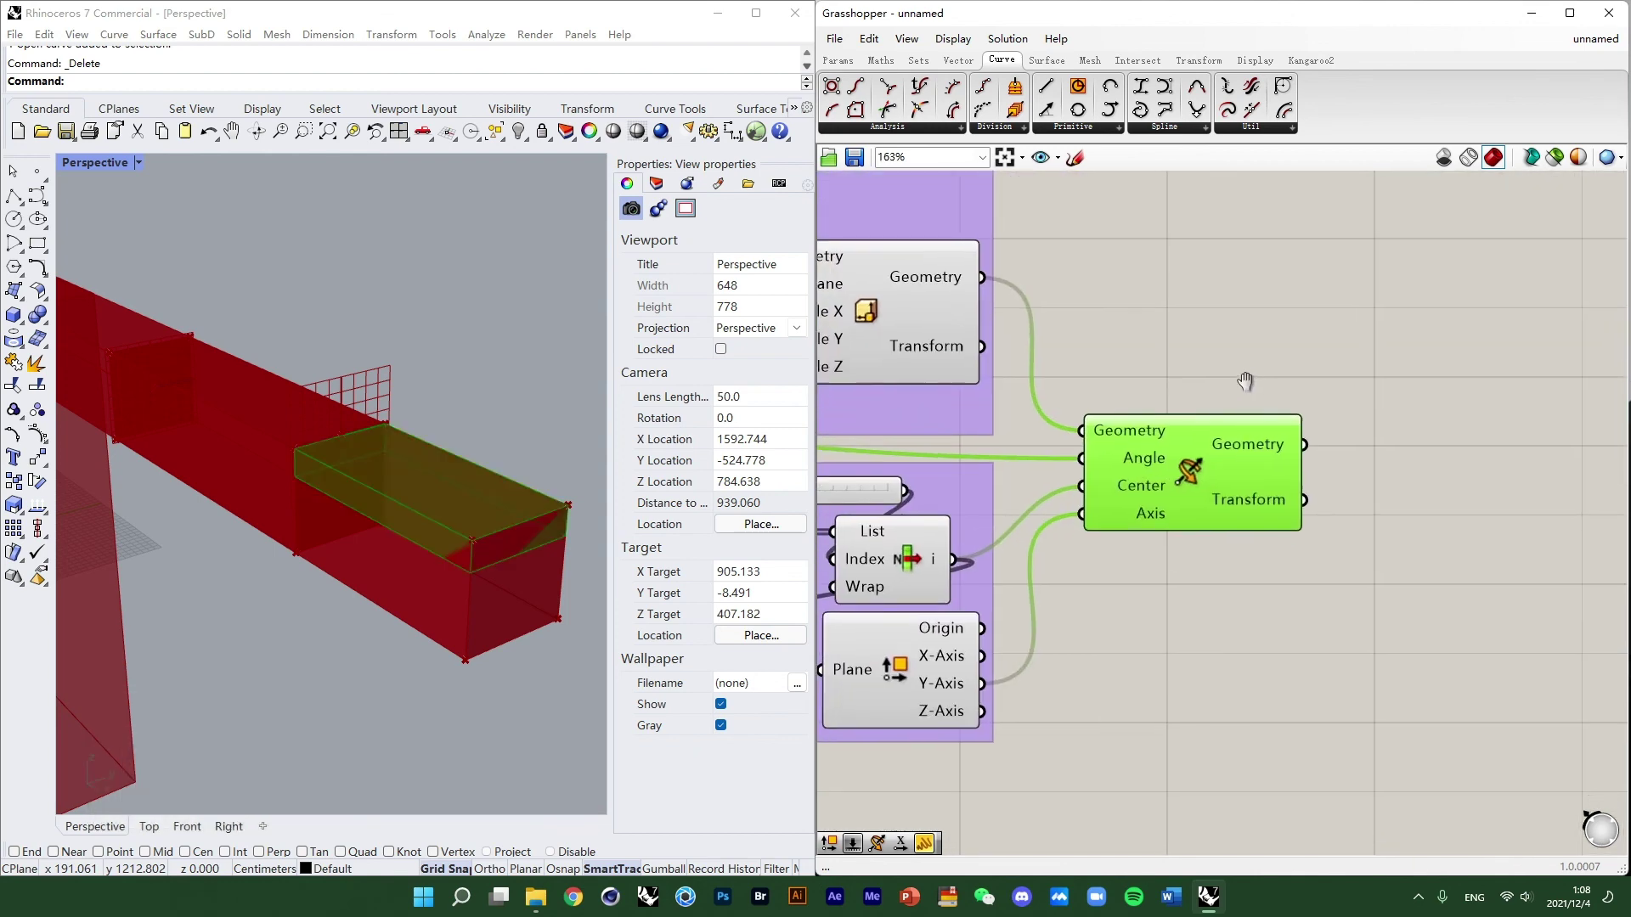
{"action": "scroll", "coordinate": [503, 522], "scroll_direction": "down", "scroll_amount": 3}
{"action": "scroll", "coordinate": [1302, 584], "scroll_direction": "down", "scroll_amount": 5}
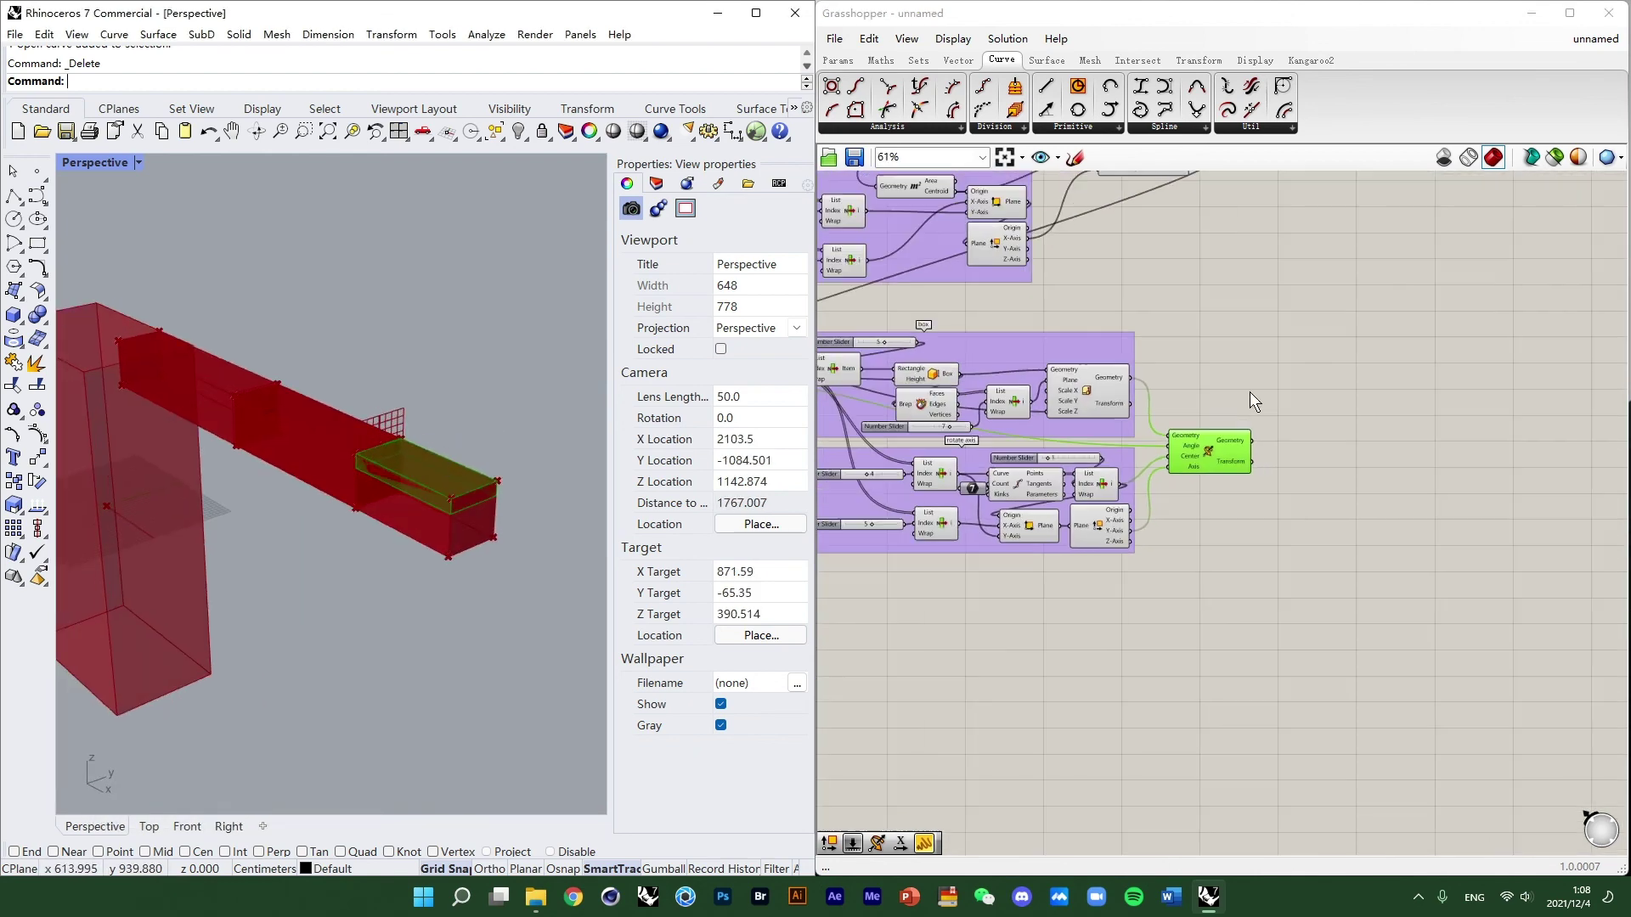
{"action": "left_click_drag", "start_coordinate": [1374, 580], "coordinate": [988, 308]}
{"action": "scroll", "coordinate": [1068, 359], "scroll_direction": "down", "scroll_amount": 3}
{"action": "middle_click", "coordinate": [1094, 318]}
{"action": "left_click", "coordinate": [1124, 280]}
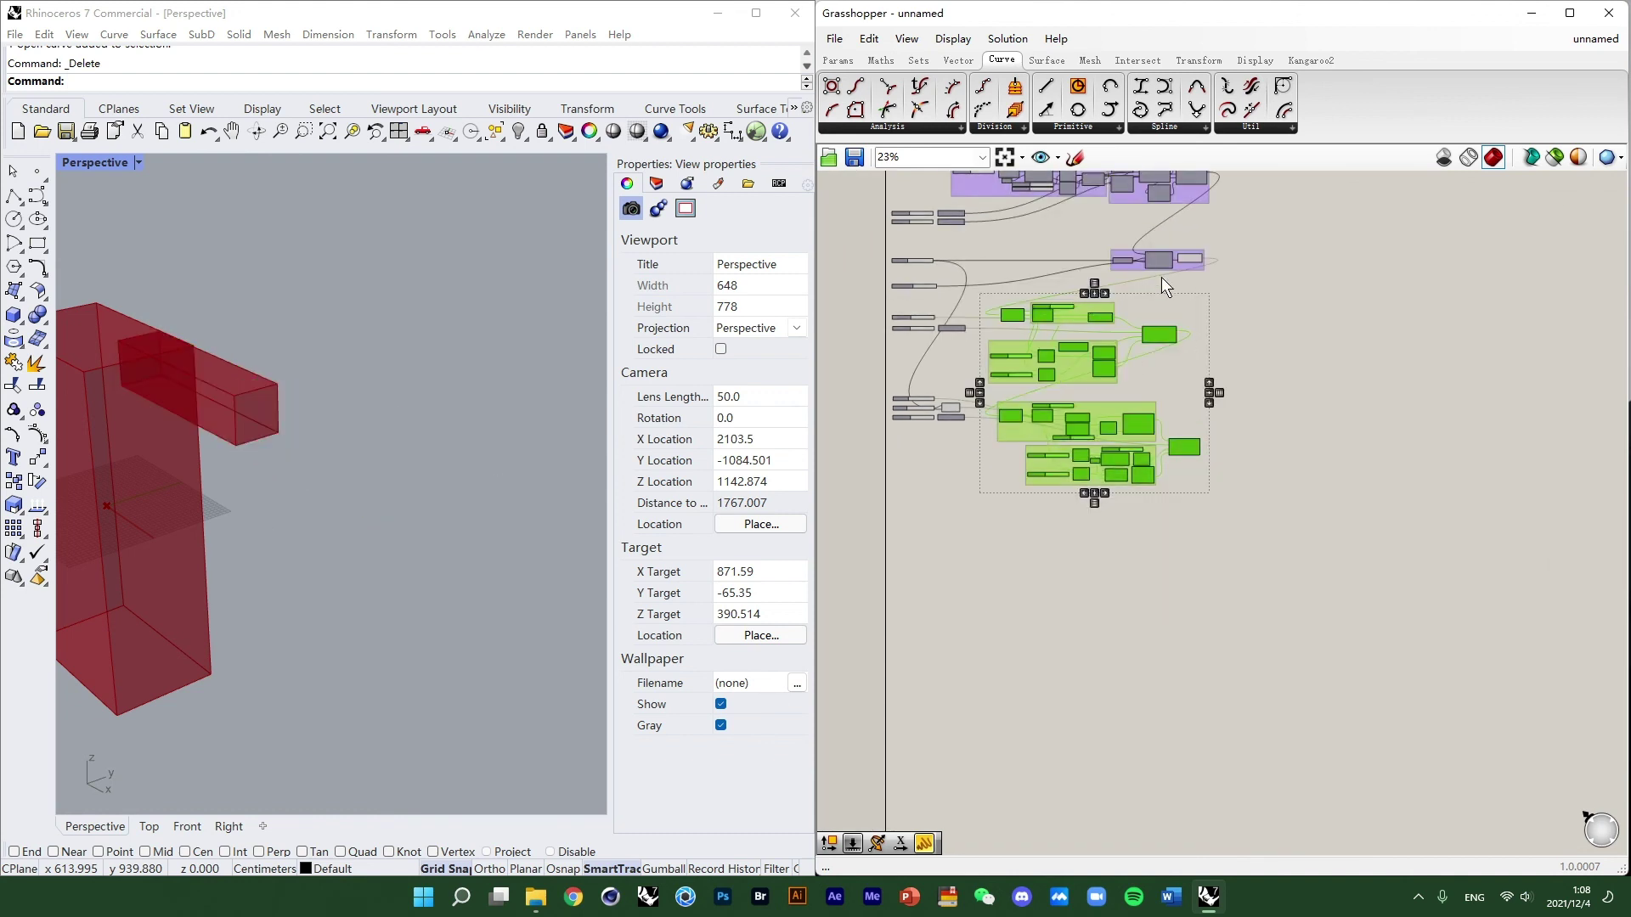
Turn the preview back on for only the forearm and hand rotation components.
{"action": "left_click", "coordinate": [1165, 338]}
{"action": "middle_click", "coordinate": [1192, 338]}
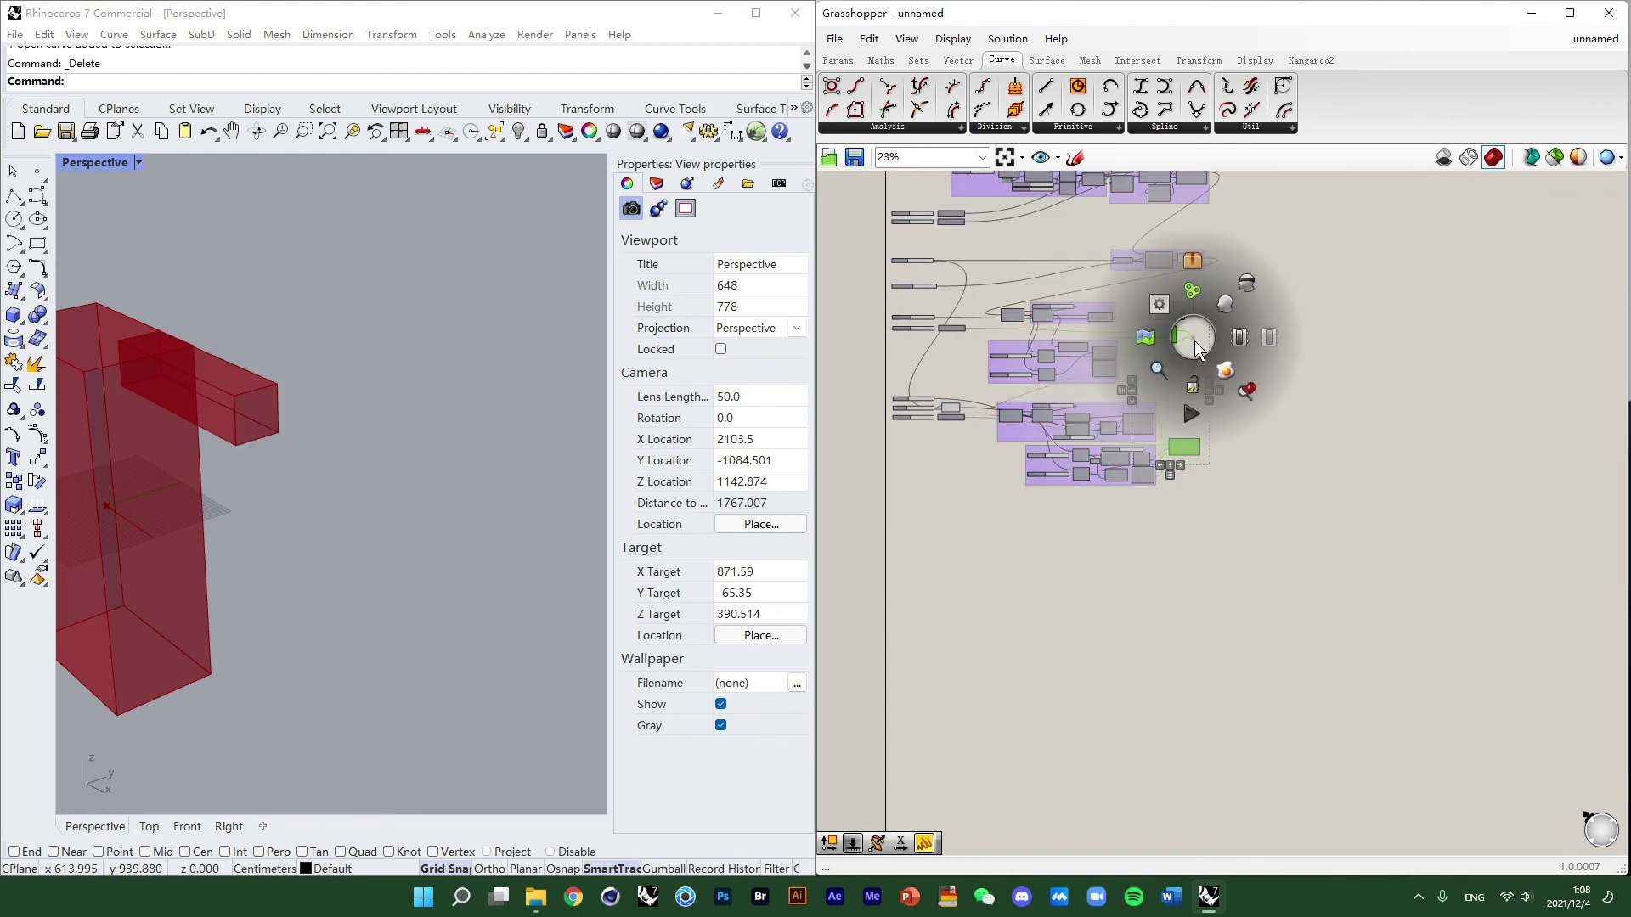
{"action": "left_click", "coordinate": [1225, 307]}
{"action": "scroll", "coordinate": [1236, 337], "scroll_direction": "up", "scroll_amount": 4}
{"action": "scroll", "coordinate": [354, 491], "scroll_direction": "down", "scroll_amount": 3}
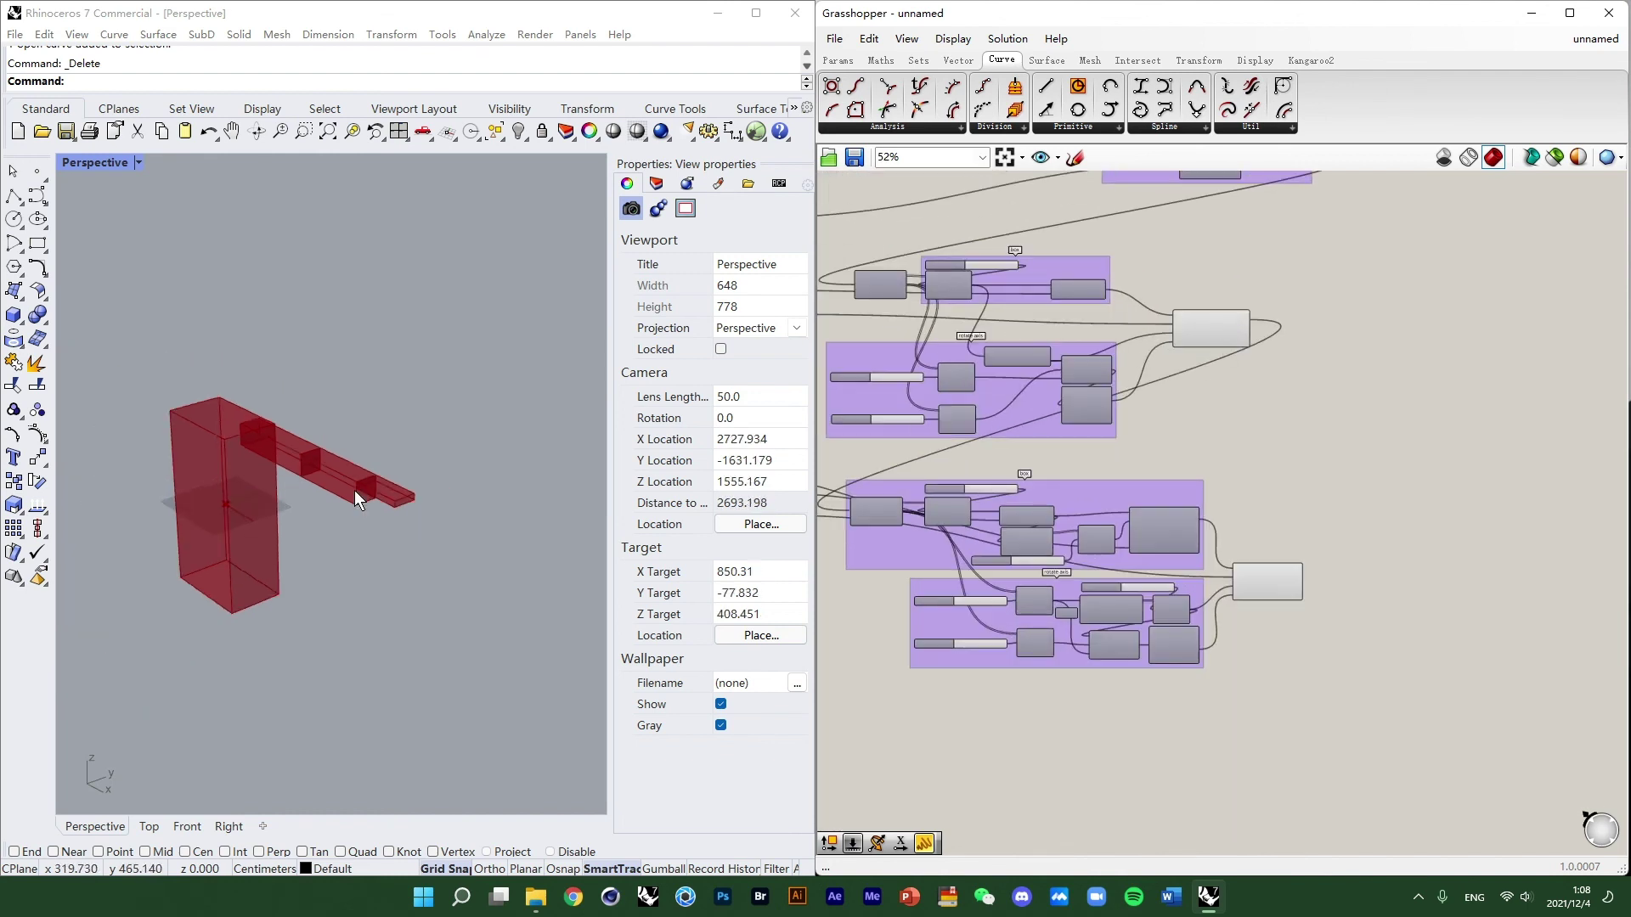
Examine the finished body, upper arm, forearm and hand boxes from several angles and distances.
{"action": "mouse_move", "coordinate": [355, 491]}
{"action": "right_mouse_down"}
{"action": "mouse_move", "coordinate": [433, 478]}
{"action": "mouse_move", "coordinate": [354, 477]}
{"action": "mouse_move", "coordinate": [381, 445]}
{"action": "mouse_move", "coordinate": [272, 473]}
{"action": "mouse_move", "coordinate": [348, 488]}
{"action": "right_mouse_up"}
{"action": "scroll", "coordinate": [480, 478], "scroll_direction": "down", "scroll_amount": 3}
{"action": "scroll", "coordinate": [354, 477], "scroll_direction": "up", "scroll_amount": 5}
{"action": "scroll", "coordinate": [272, 472], "scroll_direction": "down", "scroll_amount": 8}
{"action": "scroll", "coordinate": [273, 483], "scroll_direction": "up", "scroll_amount": 8}
{"action": "scroll", "coordinate": [261, 452], "scroll_direction": "down", "scroll_amount": 8}
{"action": "right_click_drag", "start_coordinate": [261, 452], "coordinate": [421, 474]}
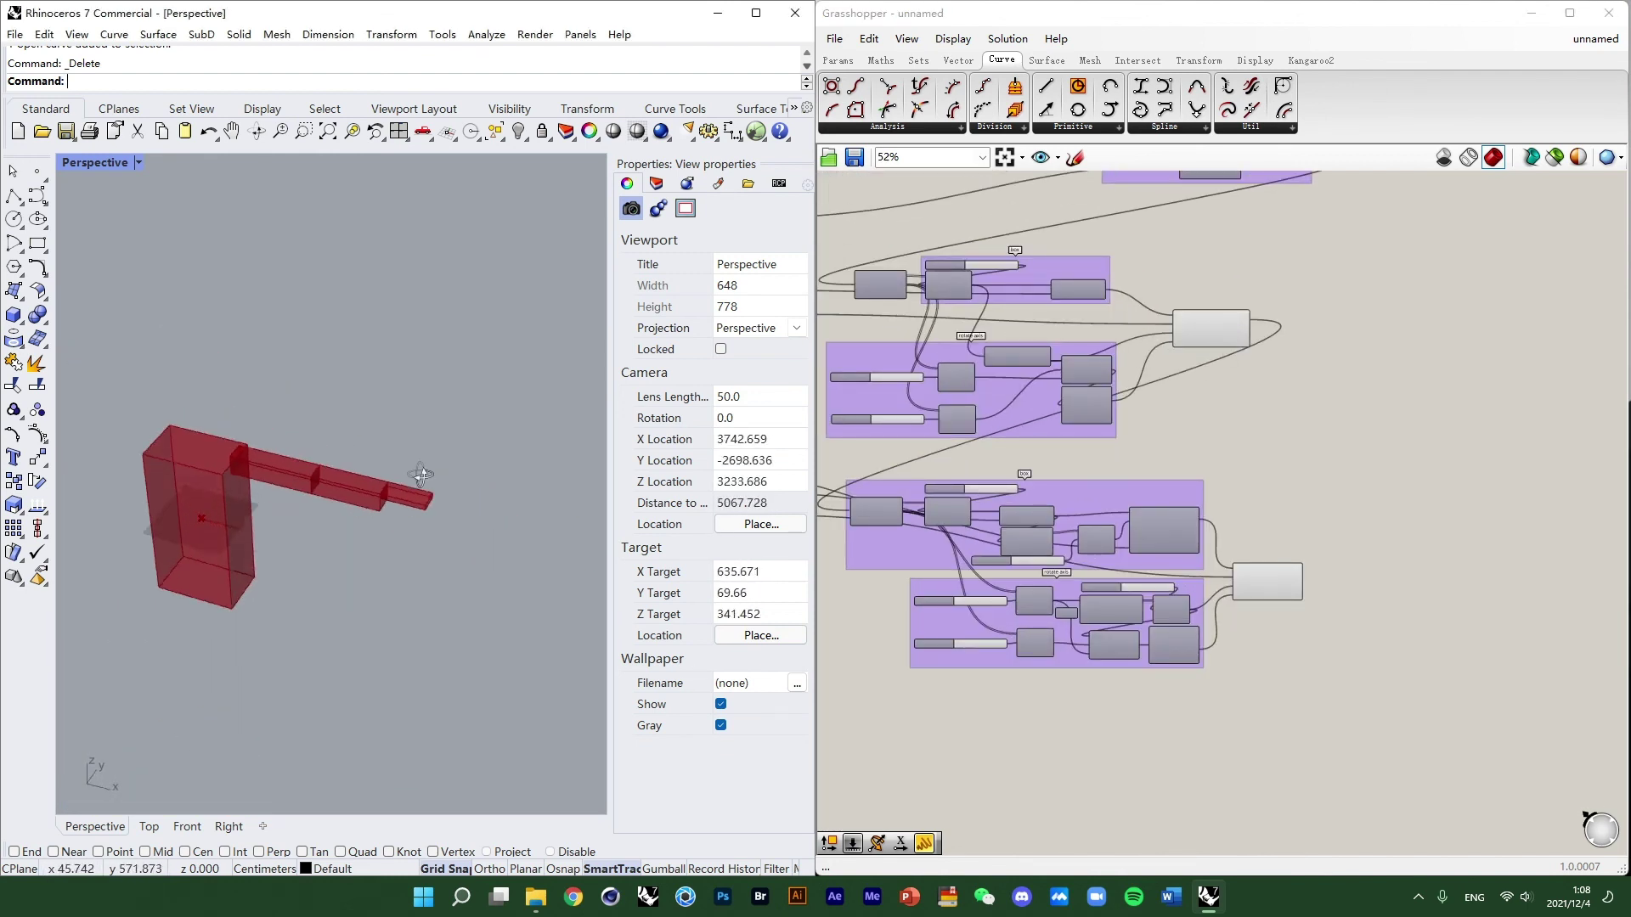
{"action": "scroll", "coordinate": [251, 472], "scroll_direction": "up", "scroll_amount": 10}
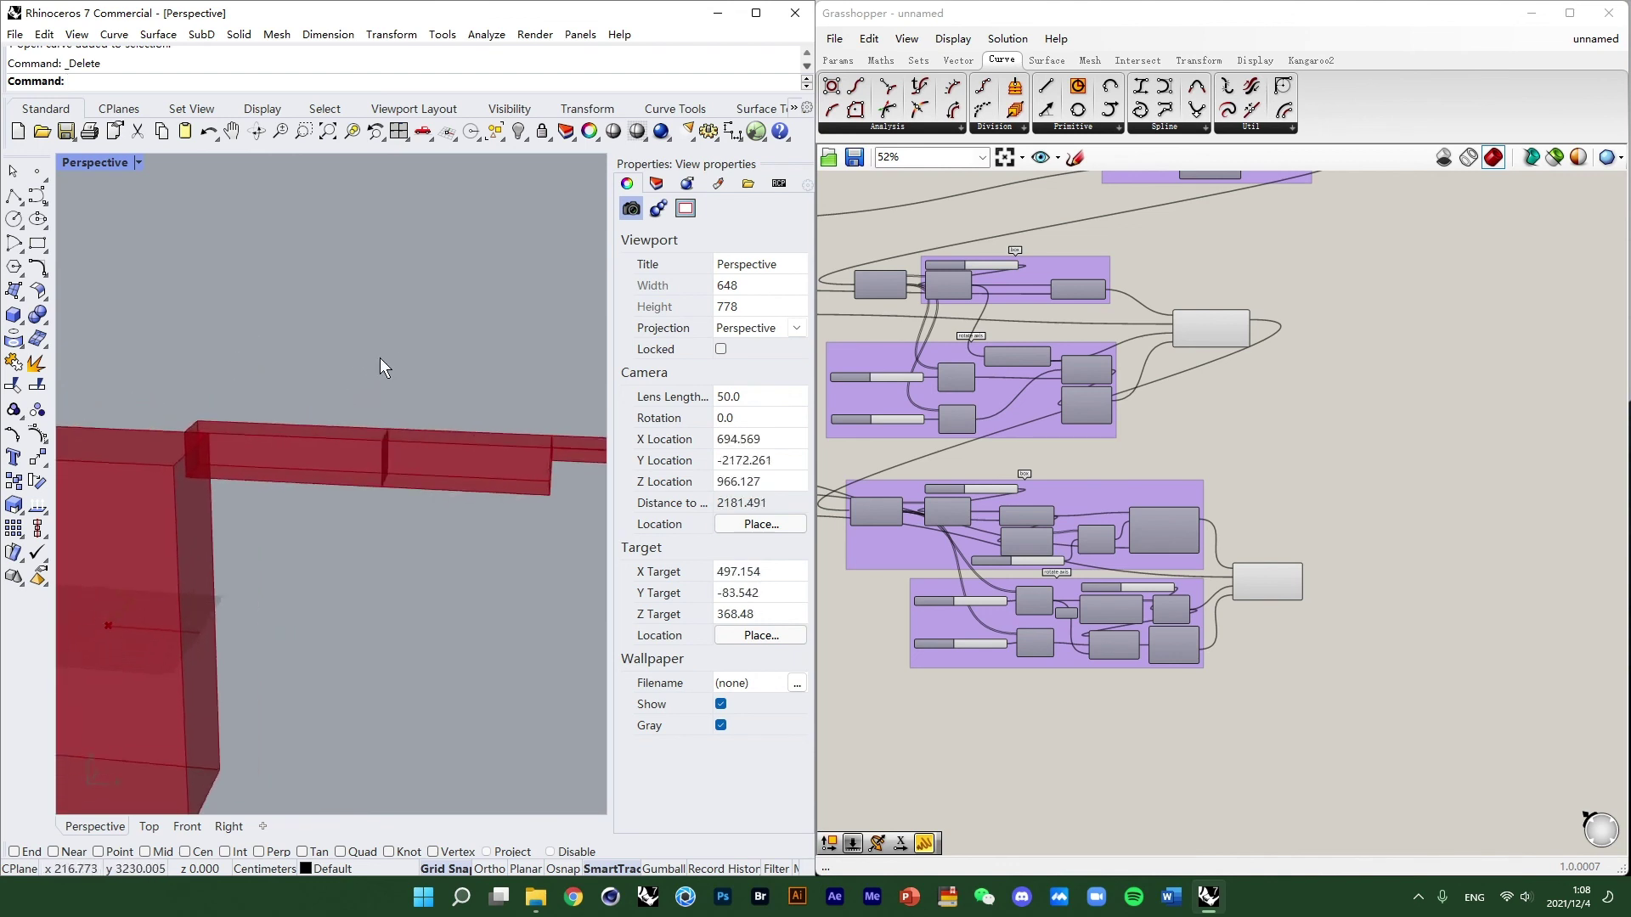
{"action": "scroll", "coordinate": [340, 364], "scroll_direction": "down", "scroll_amount": 6}
{"action": "mouse_move", "coordinate": [344, 384]}
{"action": "right_mouse_down"}
{"action": "mouse_move", "coordinate": [220, 430]}
{"action": "mouse_move", "coordinate": [258, 557]}
{"action": "mouse_move", "coordinate": [325, 367]}
{"action": "right_mouse_up"}
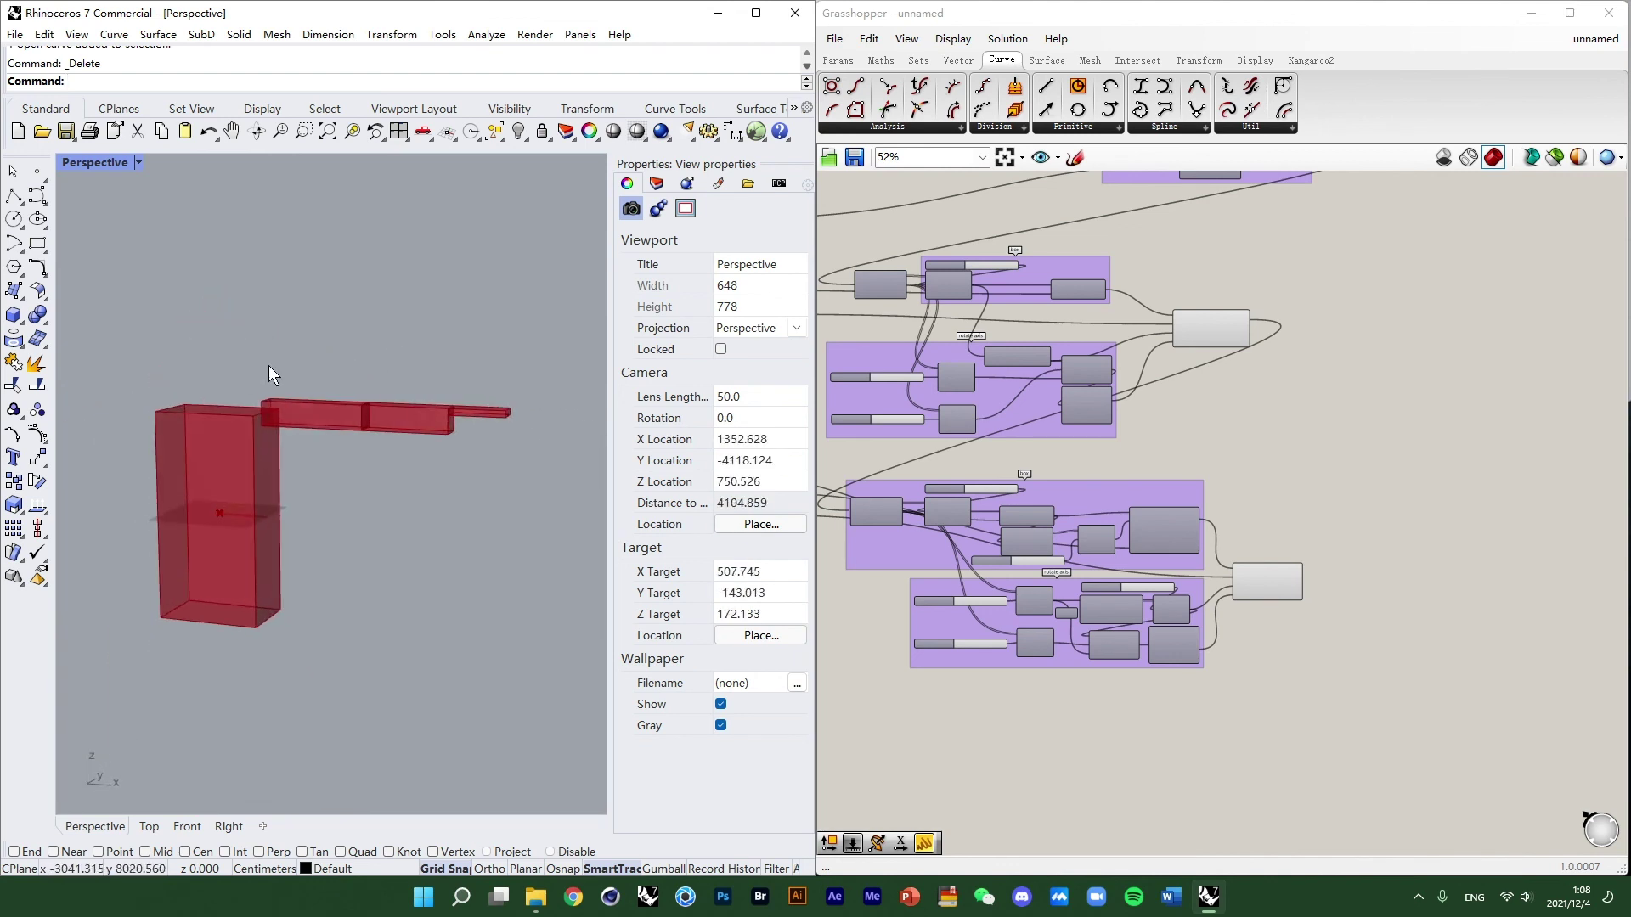
{"action": "scroll", "coordinate": [270, 422], "scroll_direction": "up", "scroll_amount": 7}
{"action": "right_click_drag", "start_coordinate": [295, 438], "coordinate": [307, 370]}
{"action": "scroll", "coordinate": [150, 405], "scroll_direction": "down", "scroll_amount": 5}
{"action": "scroll", "coordinate": [481, 329], "scroll_direction": "down", "scroll_amount": 6}
{"action": "scroll", "coordinate": [397, 394], "scroll_direction": "up", "scroll_amount": 8}
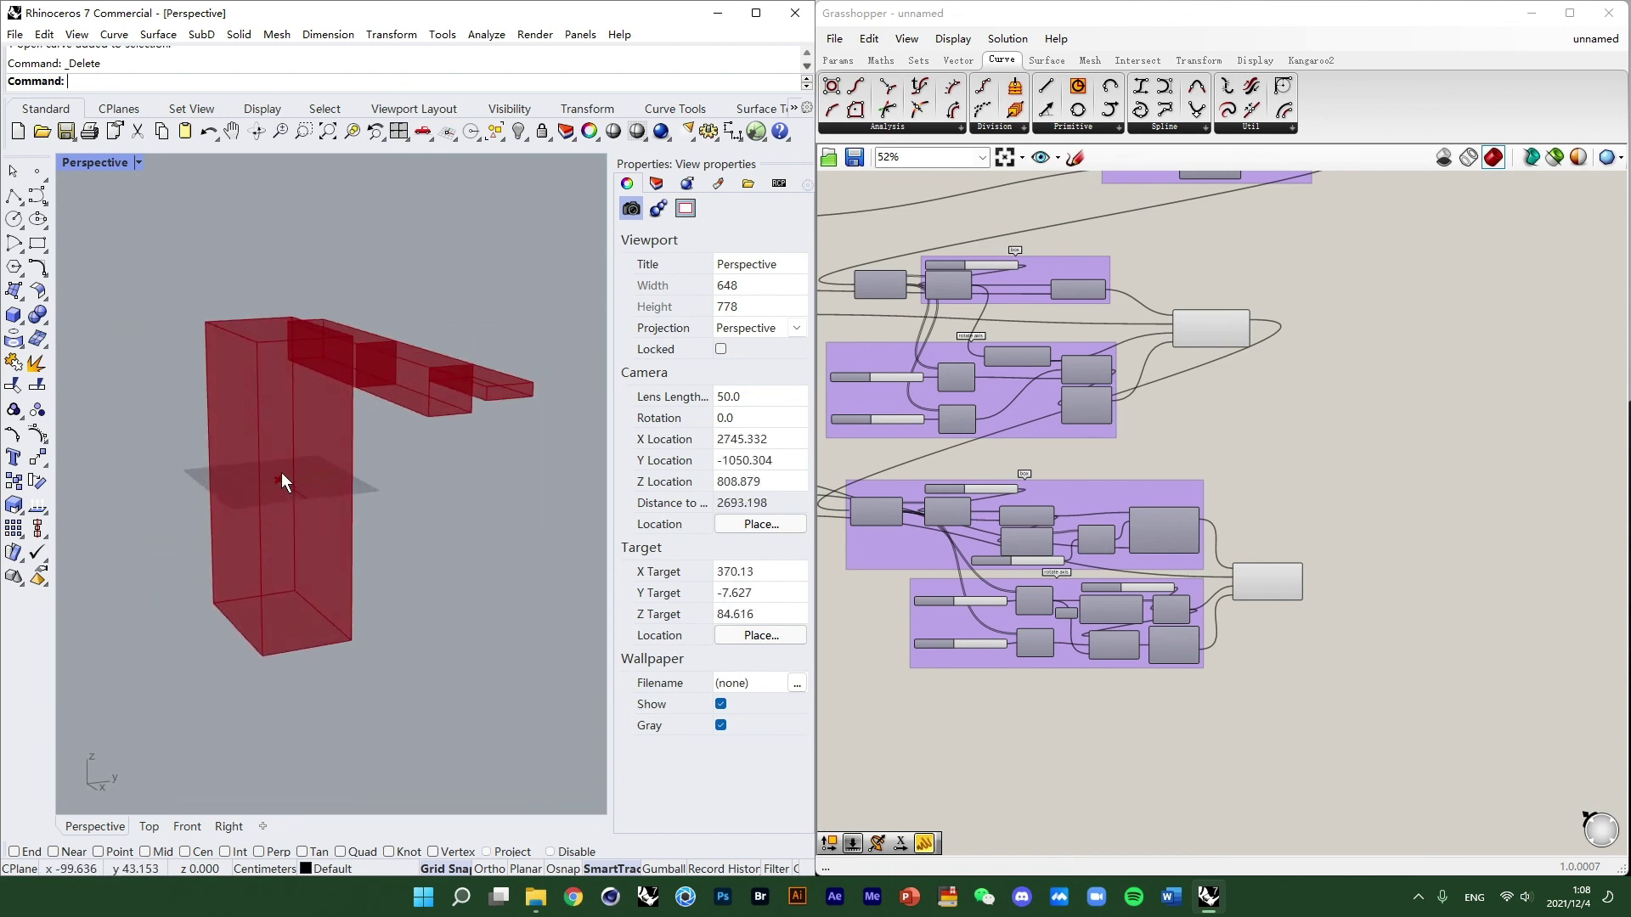
{"action": "mouse_move", "coordinate": [282, 472]}
{"action": "right_mouse_down"}
{"action": "mouse_move", "coordinate": [506, 557]}
{"action": "mouse_move", "coordinate": [258, 478]}
{"action": "mouse_move", "coordinate": [309, 480]}
{"action": "mouse_move", "coordinate": [291, 485]}
{"action": "right_mouse_up"}
{"action": "scroll", "coordinate": [289, 507], "scroll_direction": "down", "scroll_amount": 4}
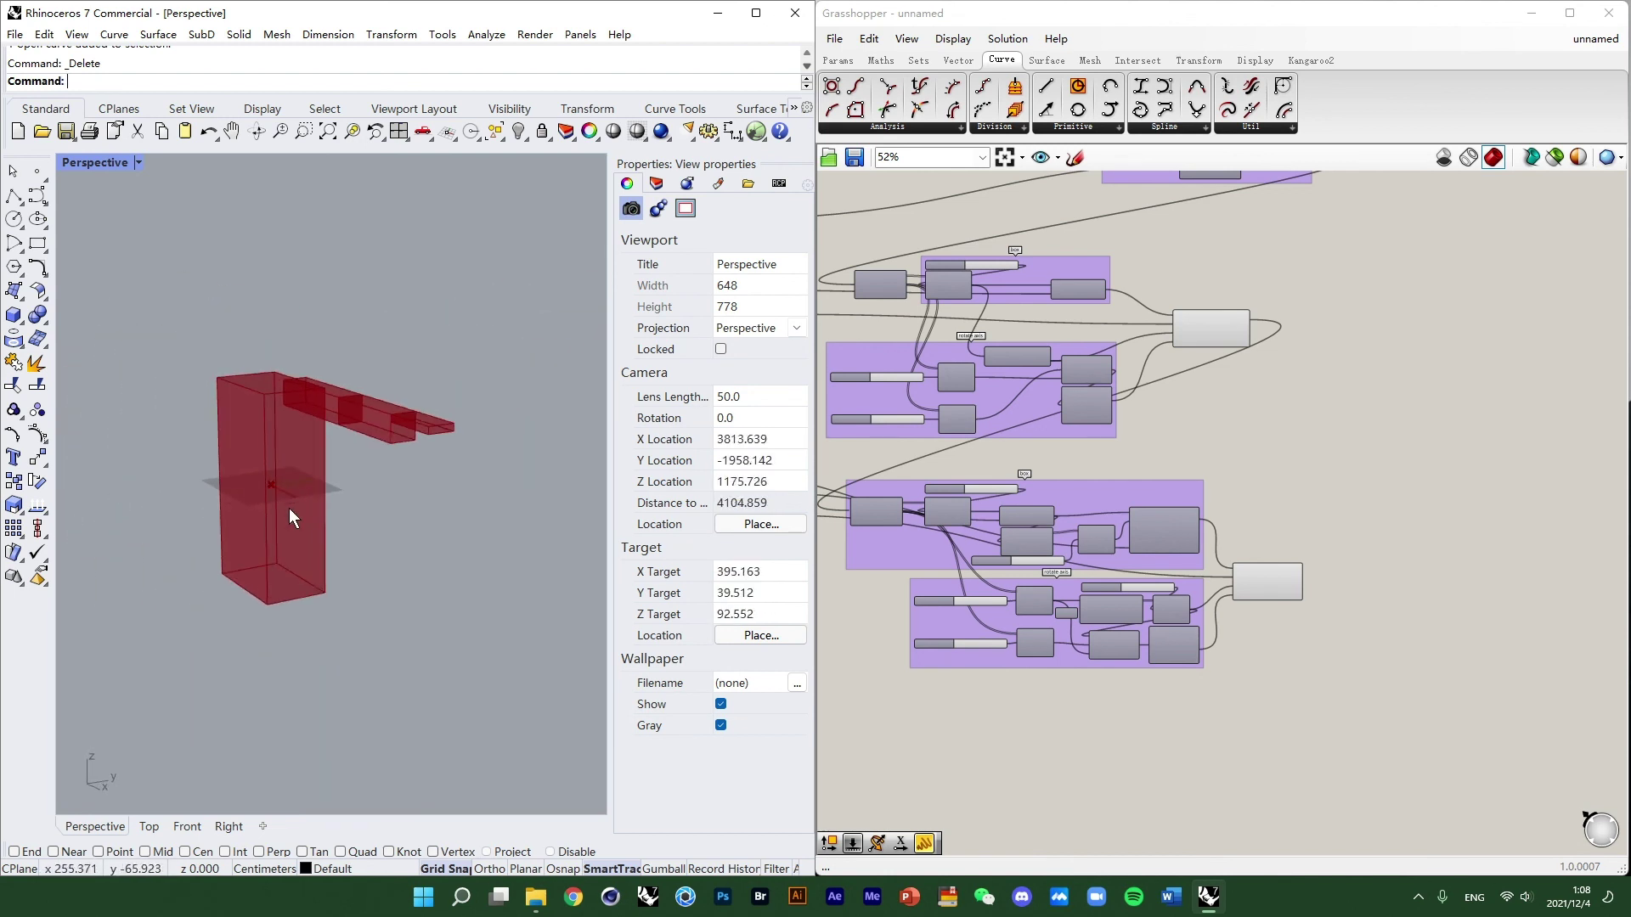
{"action": "scroll", "coordinate": [281, 319], "scroll_direction": "up", "scroll_amount": 5}
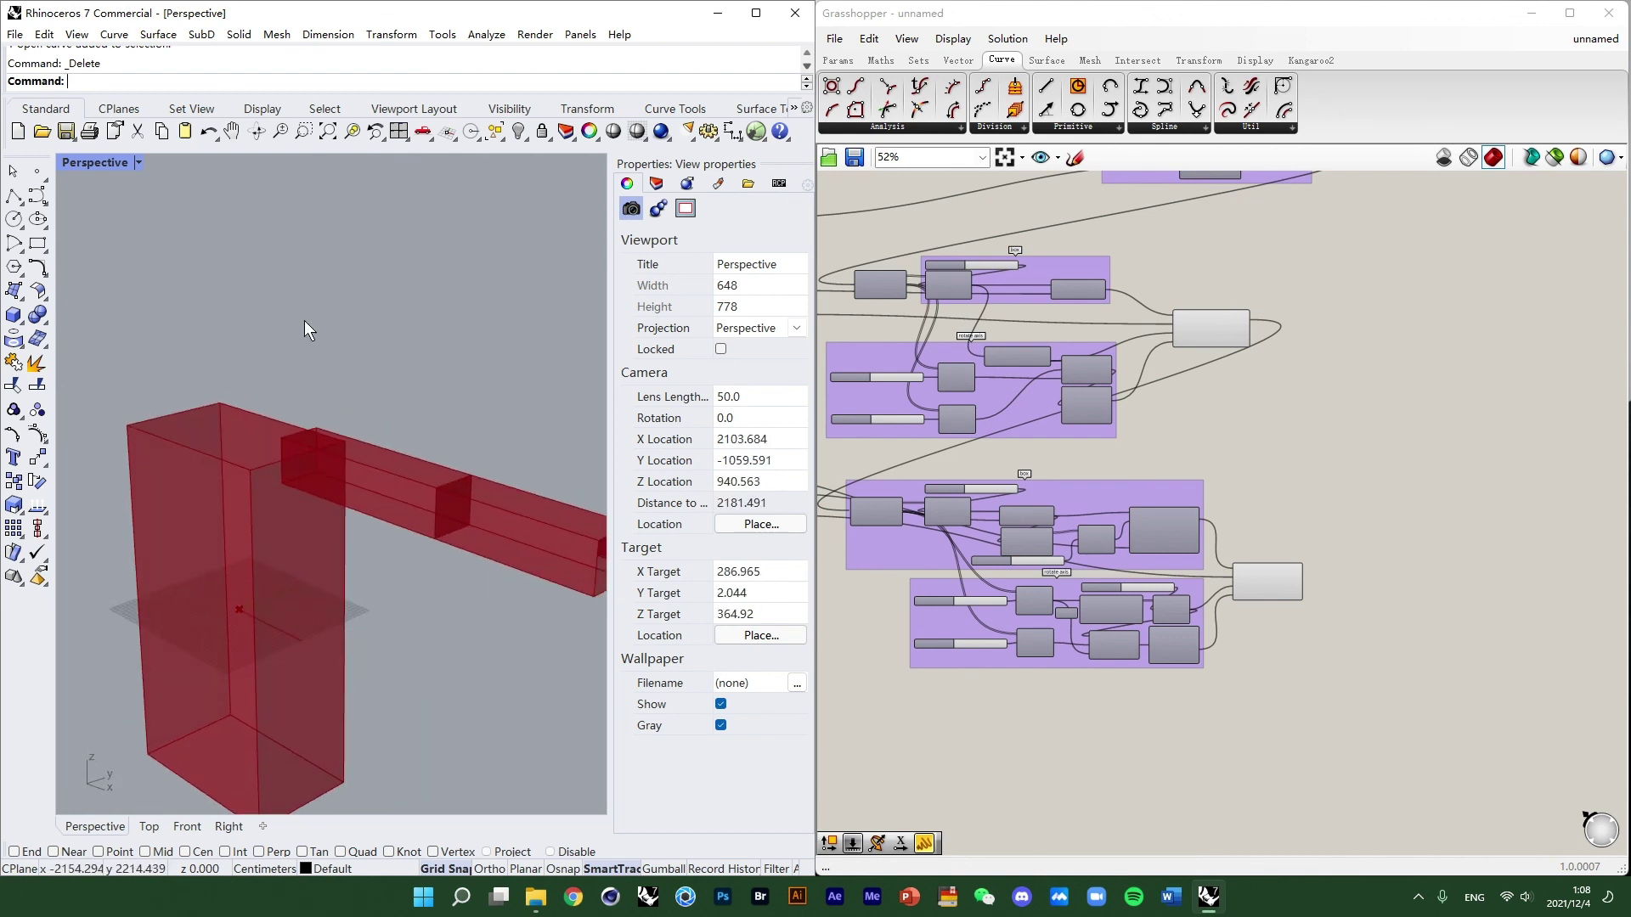
{"action": "scroll", "coordinate": [496, 421], "scroll_direction": "down", "scroll_amount": 8}
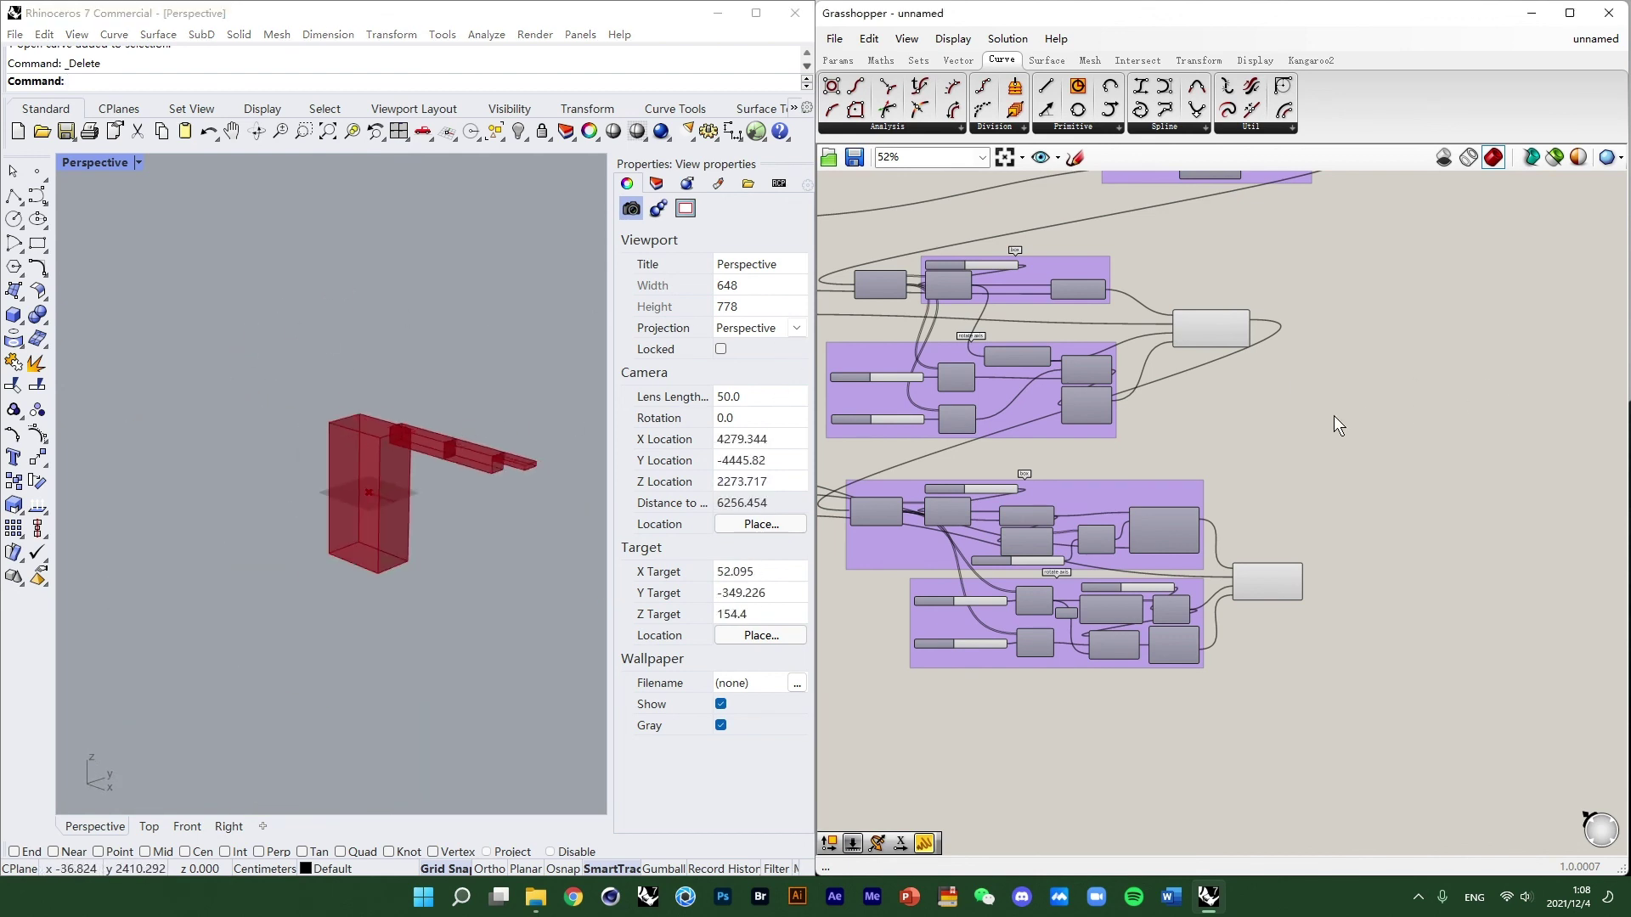
{"action": "scroll", "coordinate": [1334, 415], "scroll_direction": "down", "scroll_amount": 3}
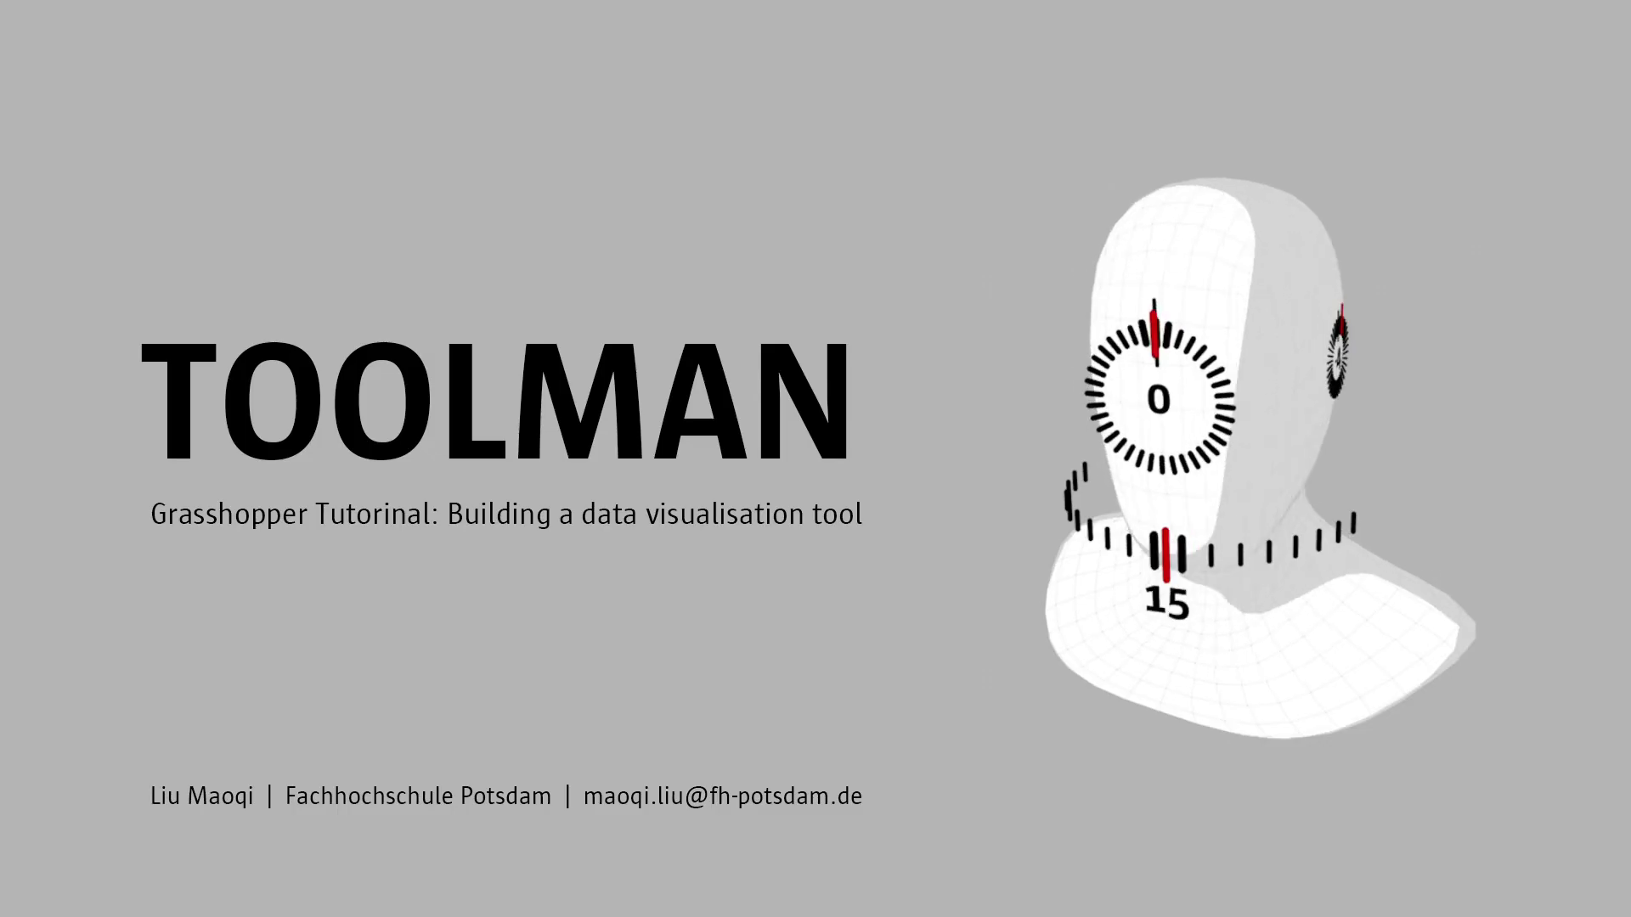